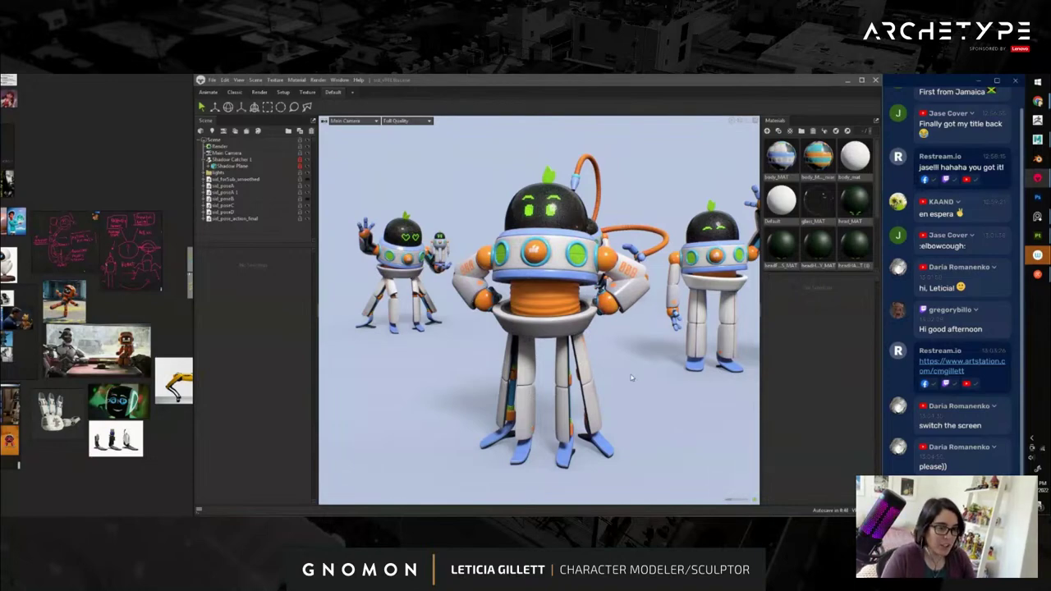
# Examine the group of posed robots from several angles, from the front hands-on-hips robot to the waving white and teal pair.
pyautogui.keyDown('alt'); pyautogui.moveTo(628, 374); pyautogui.dragTo(537, 332); pyautogui.keyUp('alt')
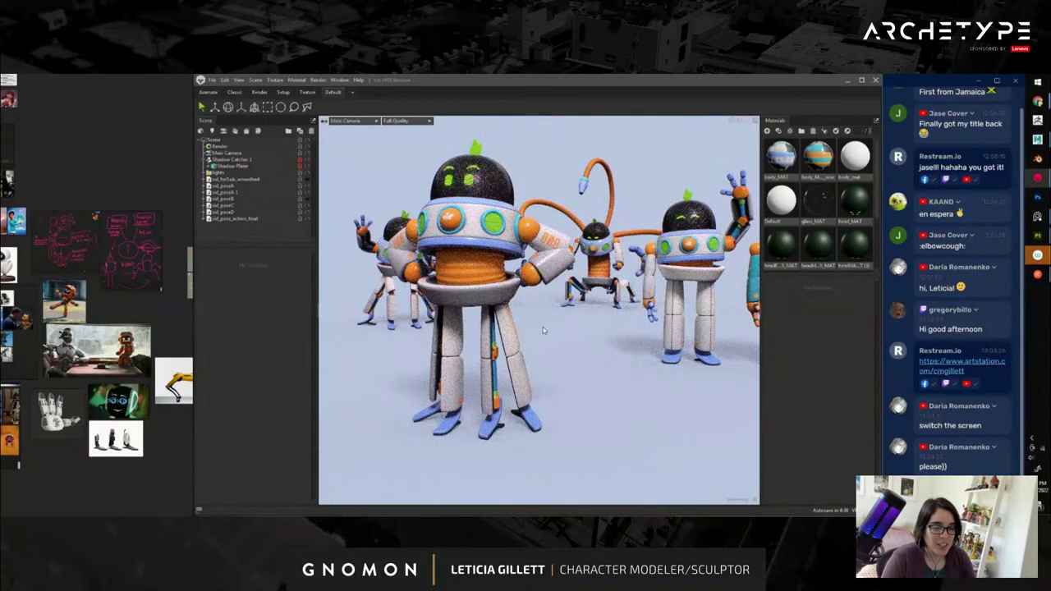
pyautogui.moveTo(543, 326)
pyautogui.keyDown('alt'); pyautogui.mouseDown(button='middle')
pyautogui.moveTo(548, 345)
pyautogui.moveTo(551, 317)
pyautogui.mouseUp(button='middle'); pyautogui.keyUp('alt')
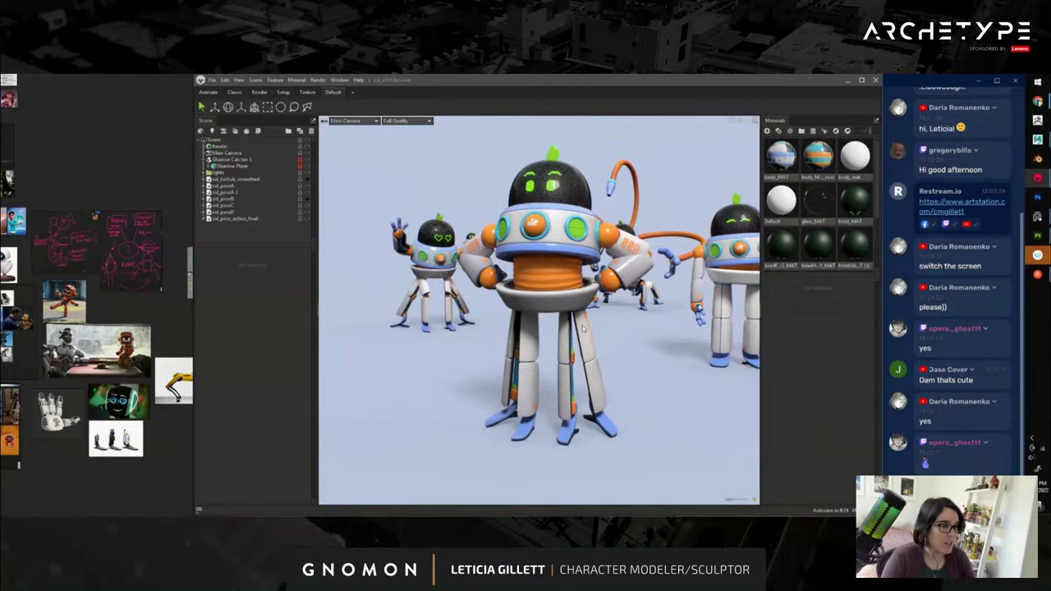
pyautogui.moveTo(543, 278); pyautogui.dragTo(443, 326)
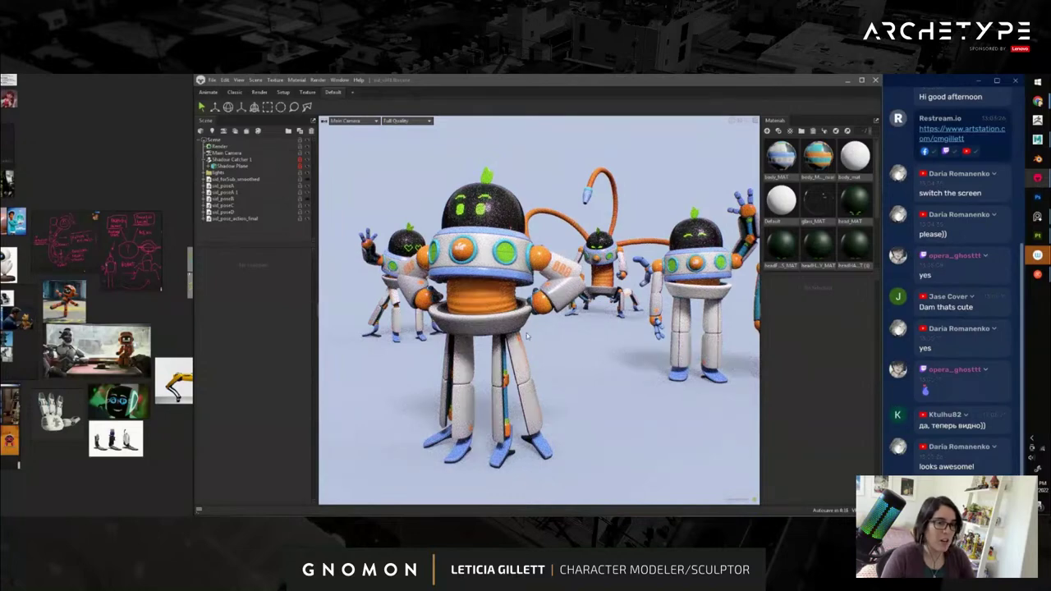
pyautogui.scroll(-1, 632, 337)
pyautogui.moveTo(629, 343); pyautogui.dragTo(573, 345, button='middle')
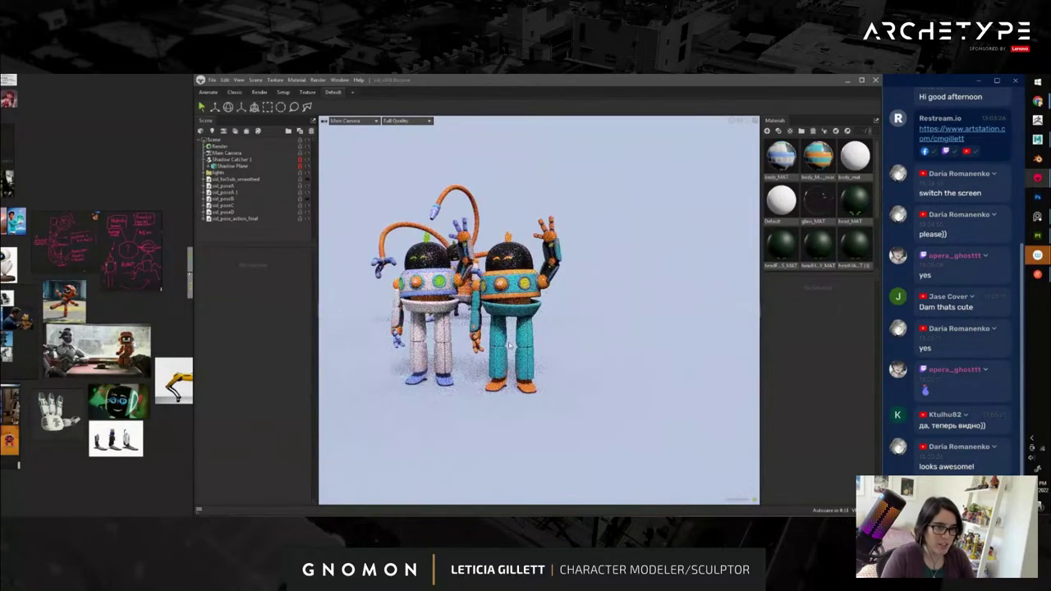
pyautogui.scroll(4, 435, 340)
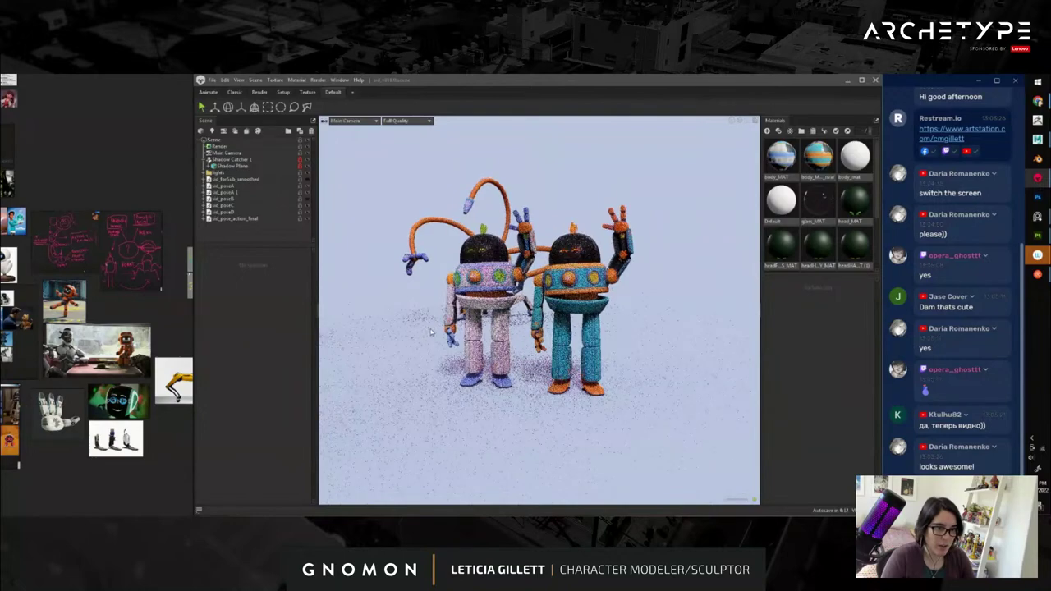
pyautogui.scroll(2, 435, 340)
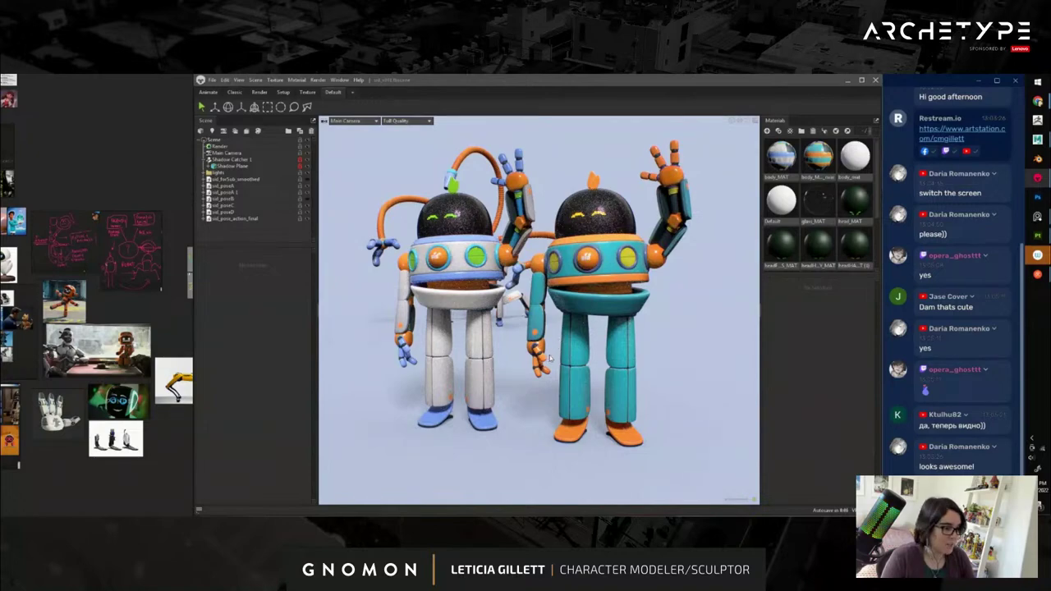
pyautogui.moveTo(550, 358); pyautogui.dragTo(522, 347)
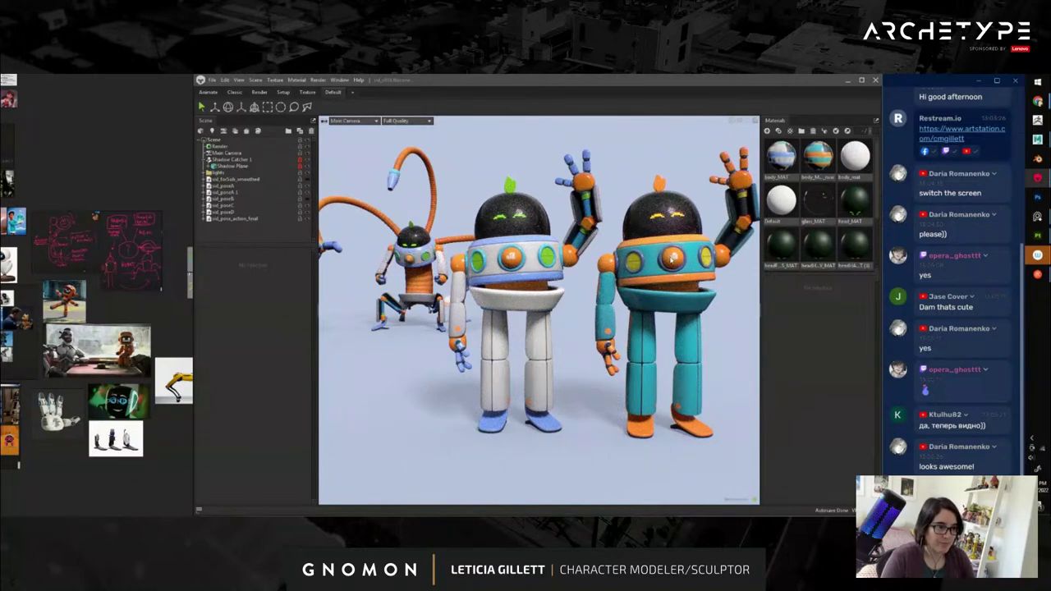
# Frame the teal robot's head and inspect its waving pose from the front and from behind.
pyautogui.click(669, 220)
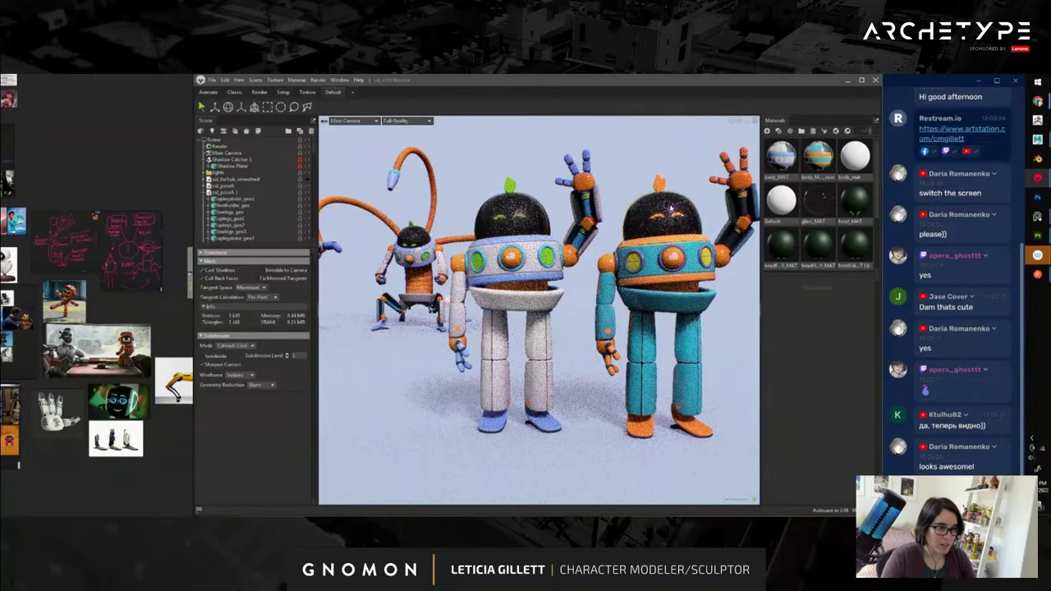
pyautogui.press('f')
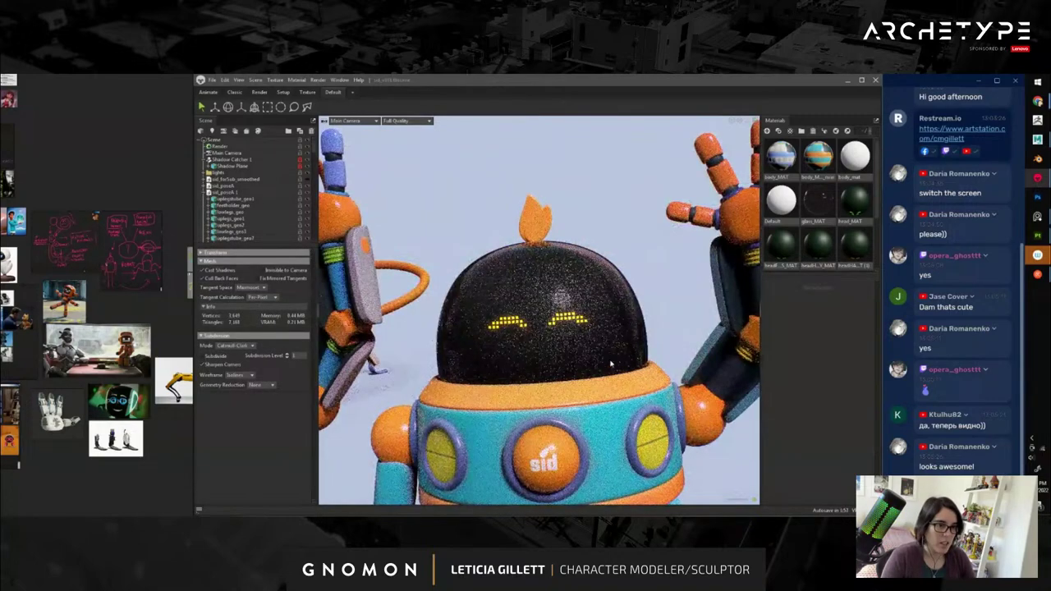
pyautogui.scroll(-3, 567, 377)
pyautogui.moveTo(566, 377); pyautogui.dragTo(577, 401, button='middle')
pyautogui.keyDown('alt'); pyautogui.moveTo(577, 401); pyautogui.dragTo(505, 322); pyautogui.keyUp('alt')
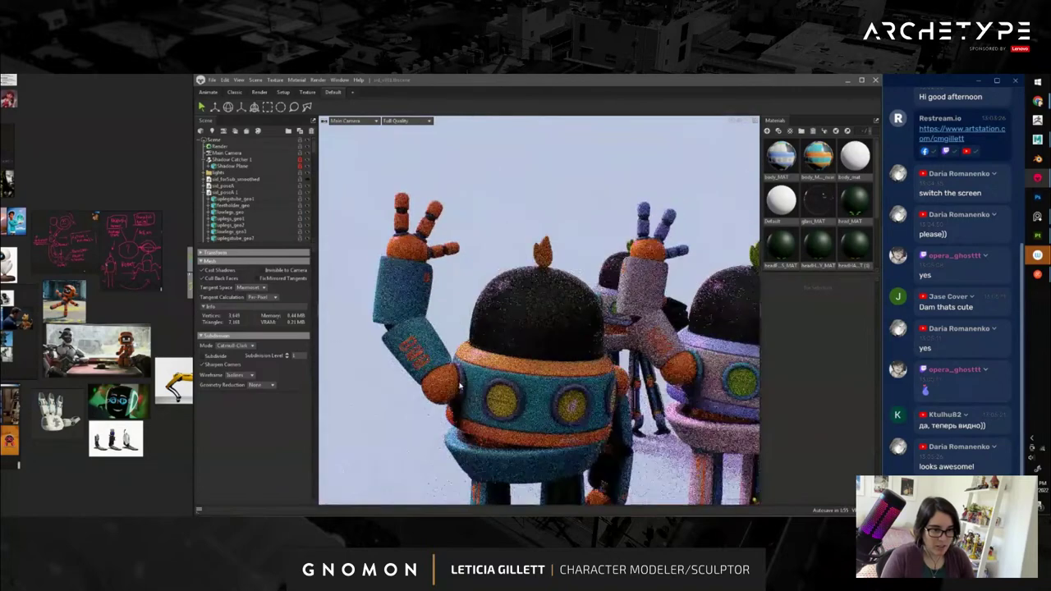
pyautogui.scroll(5, 506, 323)
pyautogui.moveTo(508, 389); pyautogui.dragTo(507, 421)
pyautogui.moveTo(507, 421); pyautogui.dragTo(522, 373, button='middle')
pyautogui.moveTo(522, 371); pyautogui.dragTo(565, 417)
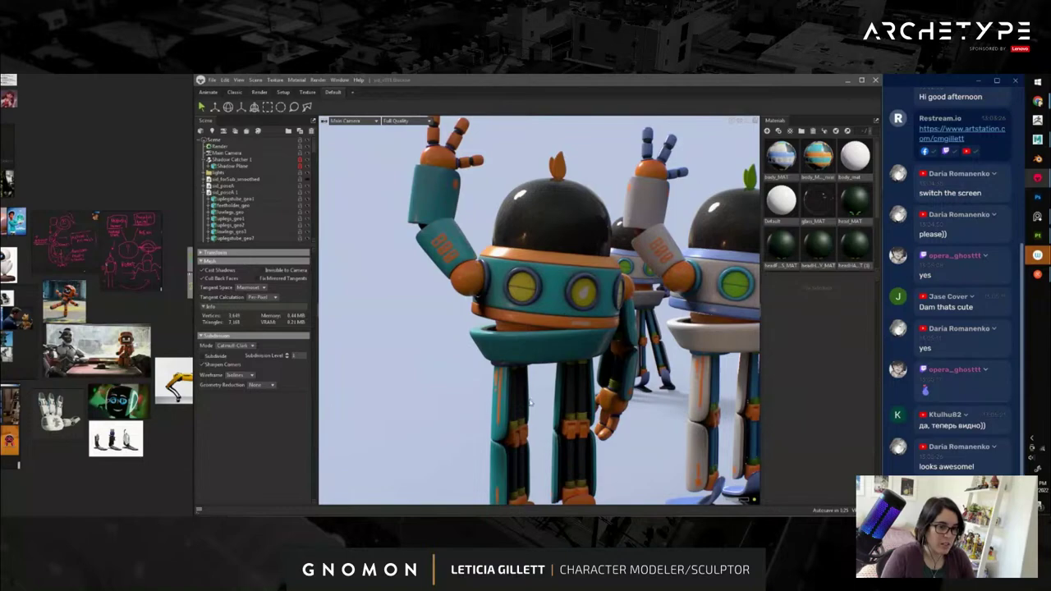
# Inspect the crouching robot with the orange tentacles, both up close and from farther away.
pyautogui.keyDown('alt'); pyautogui.moveTo(536, 408); pyautogui.dragTo(490, 365, button='right'); pyautogui.keyUp('alt')
pyautogui.moveTo(490, 366); pyautogui.dragTo(553, 349)
pyautogui.scroll(5, 555, 350)
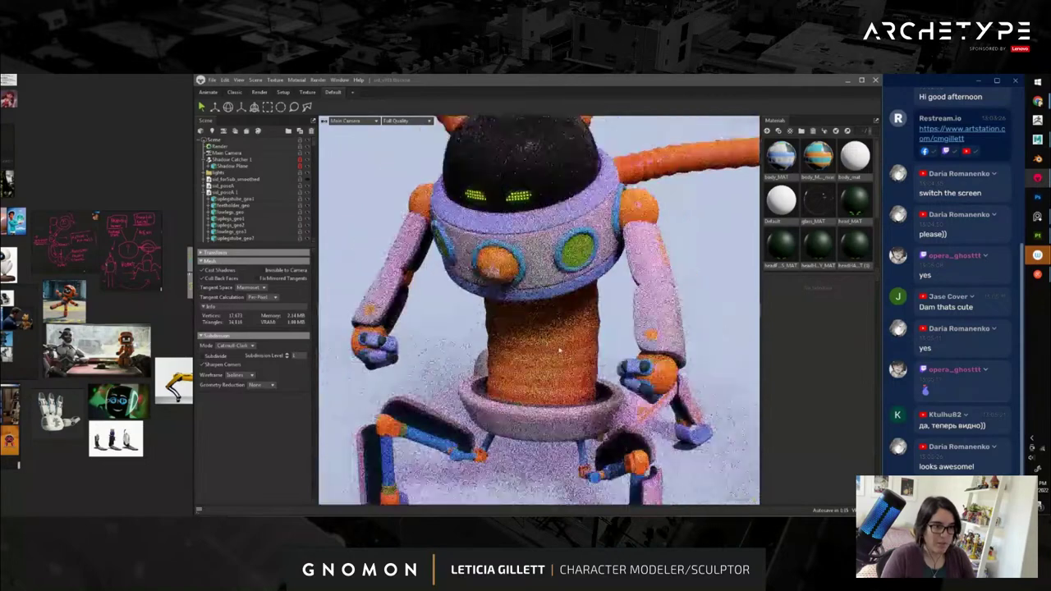
pyautogui.scroll(-8, 560, 349)
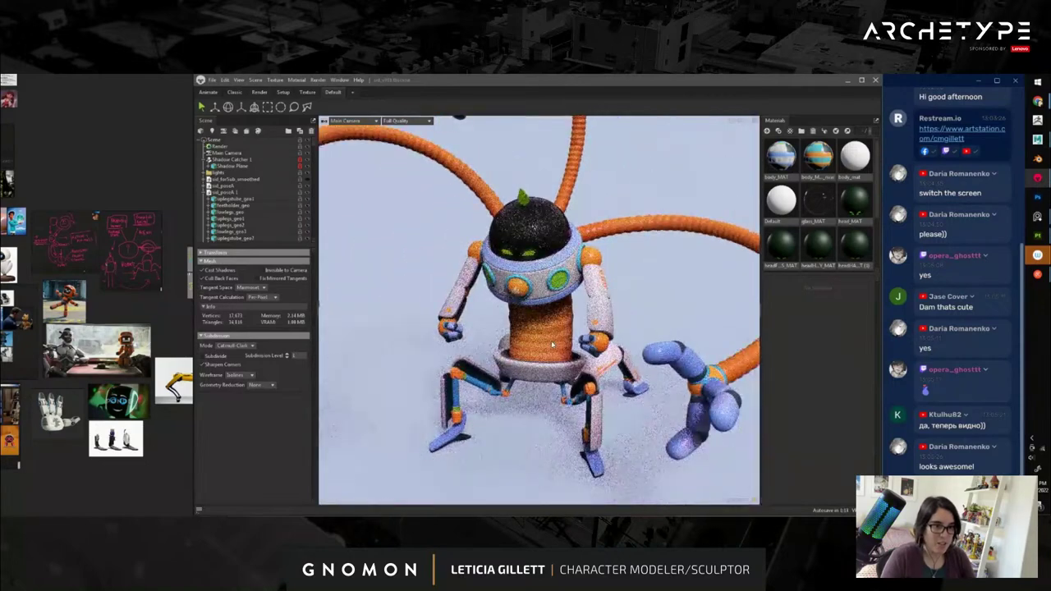
pyautogui.scroll(-4, 544, 344)
pyautogui.moveTo(544, 345); pyautogui.dragTo(513, 349)
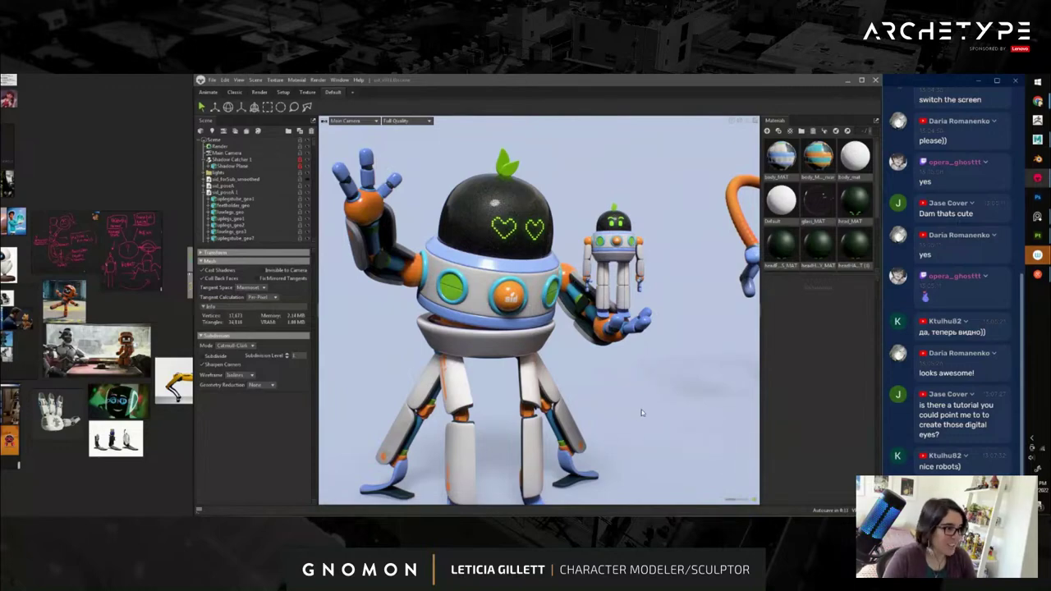
# Collapse the sid_poseA 1 group and make sid_poseB visible beside the heart-eyed robot holding the toy.
pyautogui.scroll(-2, 634, 405)
pyautogui.moveTo(634, 404); pyautogui.dragTo(548, 361, button='middle')
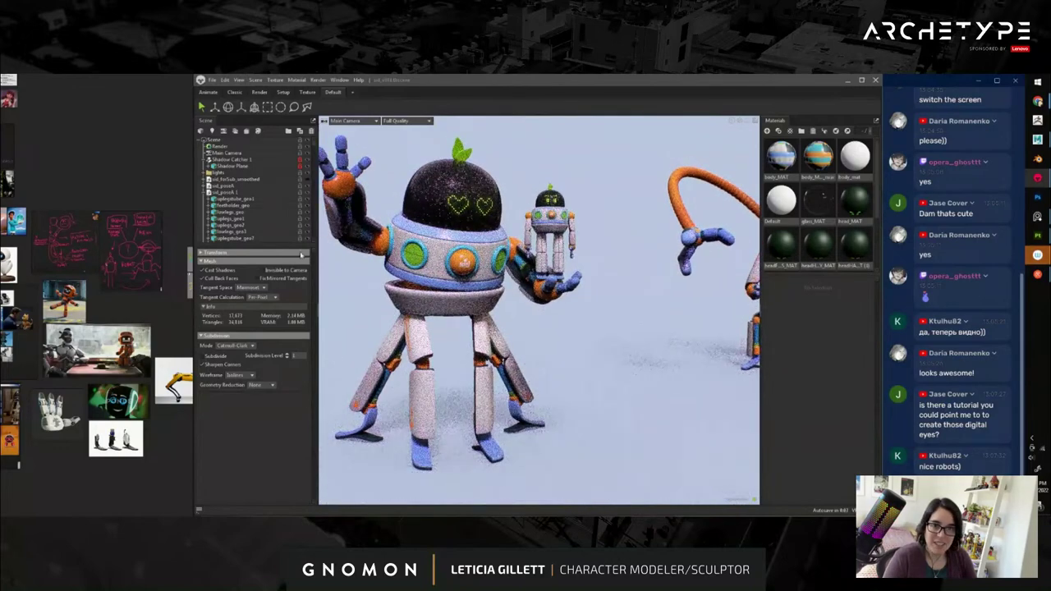
pyautogui.click(307, 180)
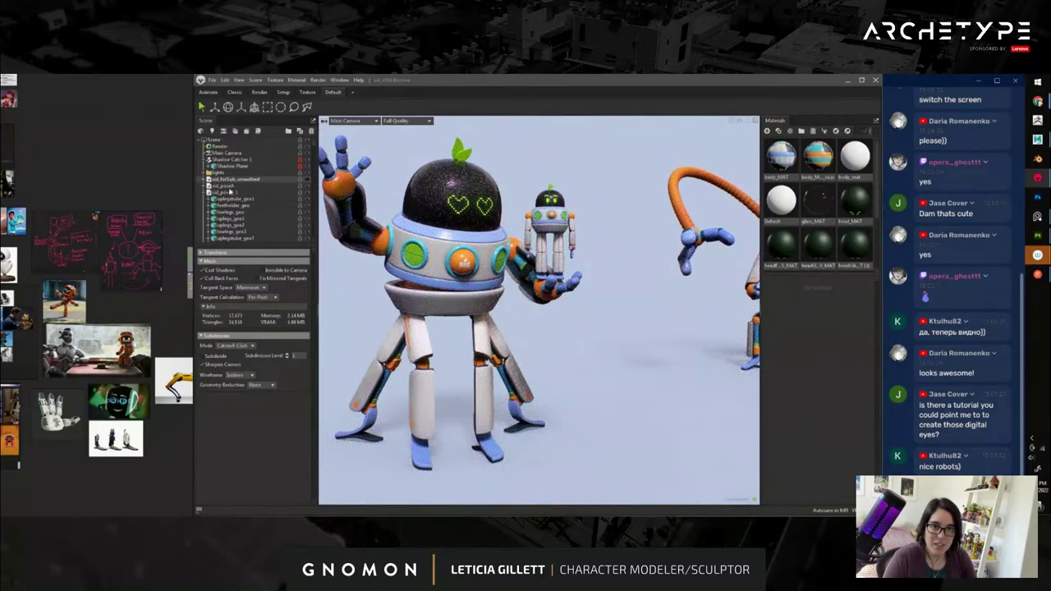
pyautogui.click(203, 192)
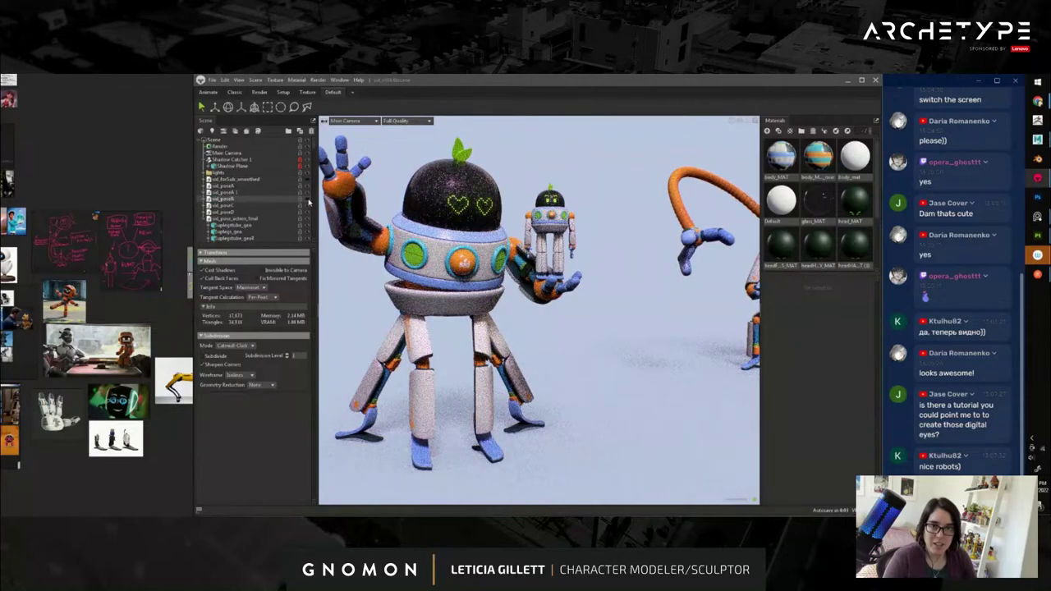
pyautogui.click(307, 199)
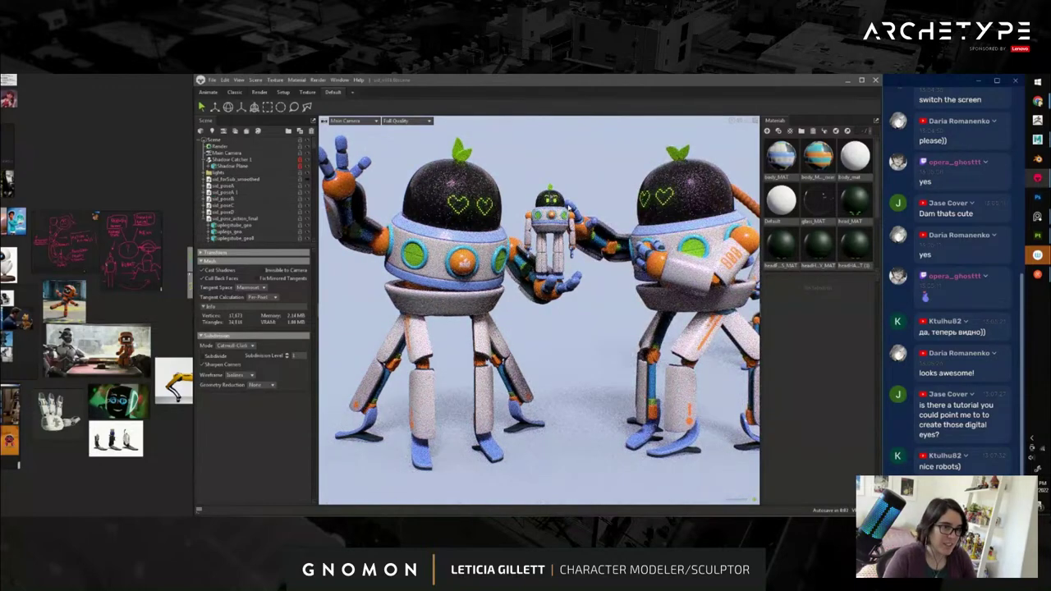
pyautogui.moveTo(598, 327); pyautogui.dragTo(597, 328)
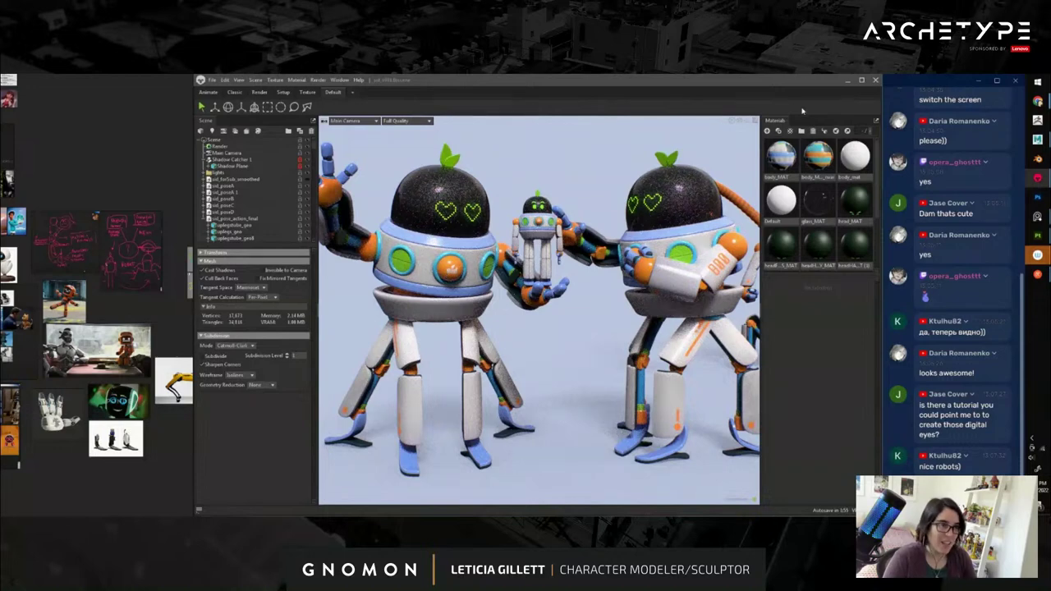
# Launch the Epic Pen screen annotation overlay and draw a yellow arrow toward the left robot's chest button.
pyautogui.click(1036, 83)
pyautogui.write('e')
pyautogui.press('Return')
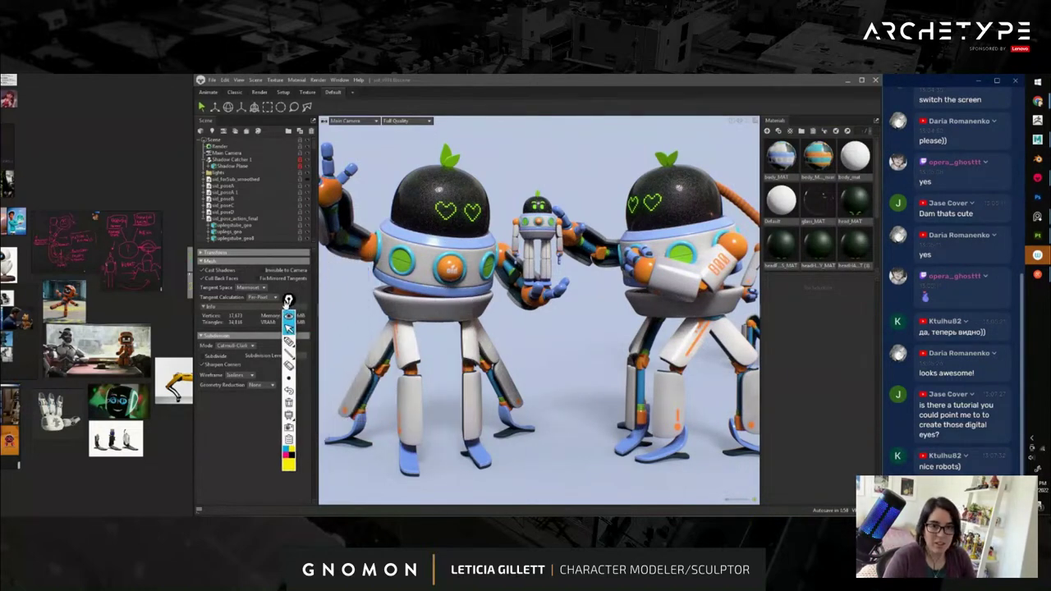
pyautogui.click(288, 340)
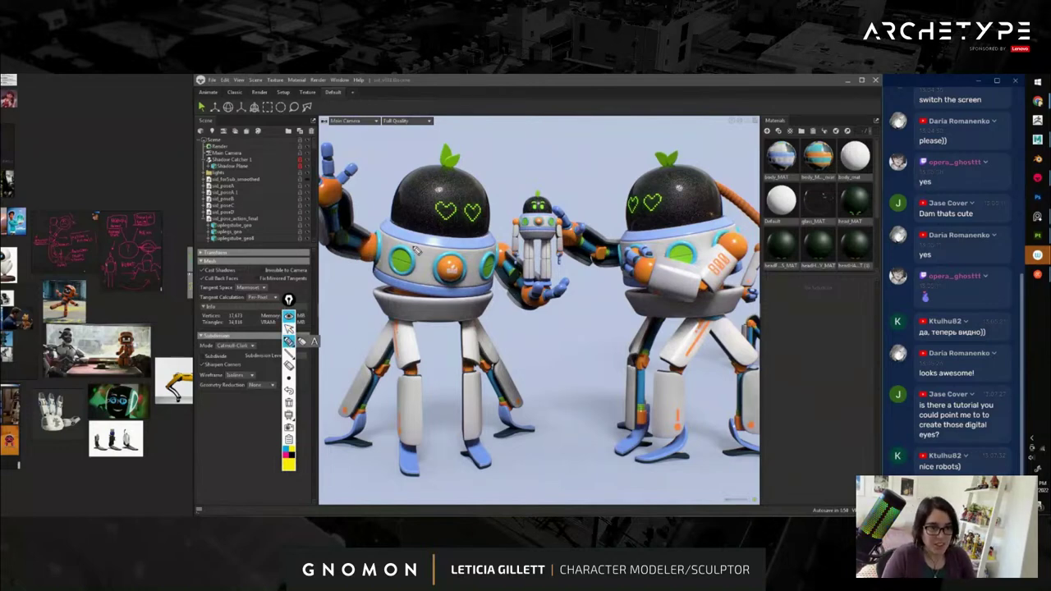
pyautogui.moveTo(415, 243)
pyautogui.mouseDown()
pyautogui.moveTo(444, 260)
pyautogui.moveTo(437, 247)
pyautogui.mouseUp()
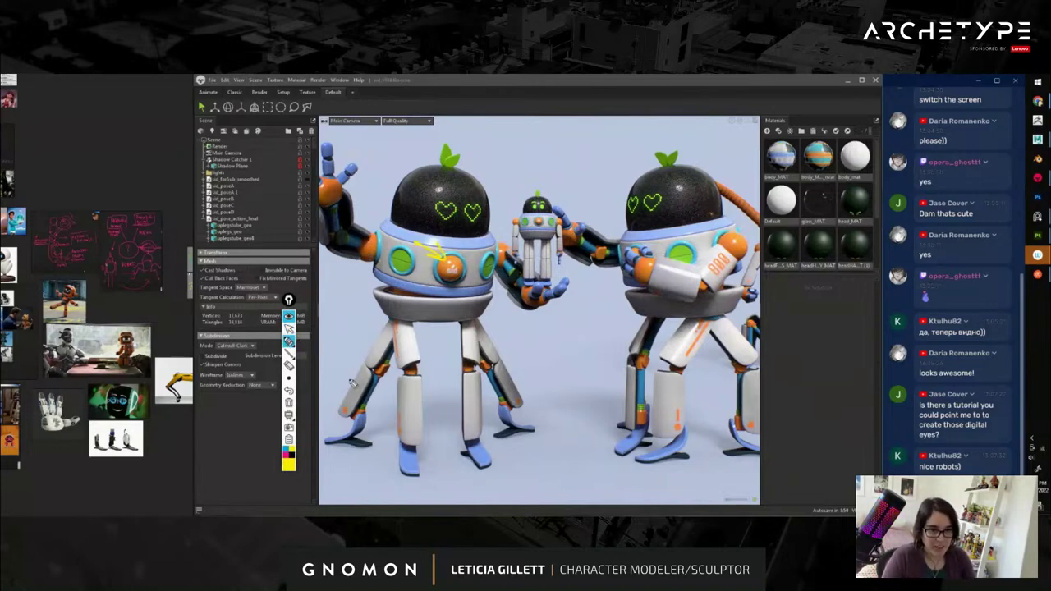
# Switch the pen to magenta and mark the left robot's chest button with arrows, a circle and a heart beside it.
pyautogui.click(289, 457)
pyautogui.moveTo(411, 286)
pyautogui.mouseDown()
pyautogui.moveTo(460, 258)
pyautogui.moveTo(440, 277)
pyautogui.moveTo(465, 278)
pyautogui.mouseUp()
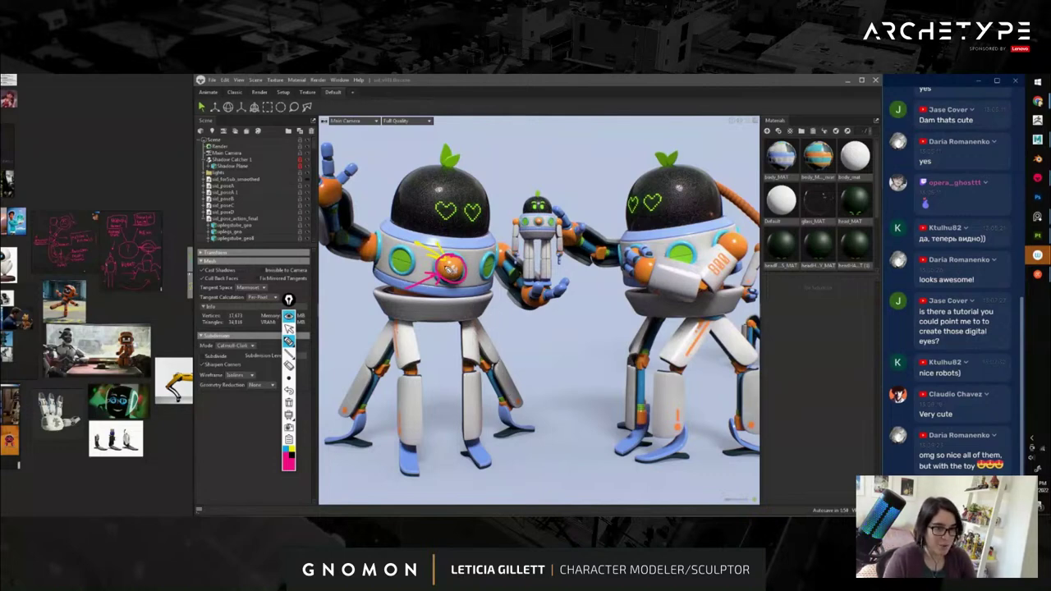
pyautogui.moveTo(479, 228)
pyautogui.mouseDown()
pyautogui.moveTo(458, 254)
pyautogui.moveTo(471, 251)
pyautogui.moveTo(476, 273)
pyautogui.mouseUp()
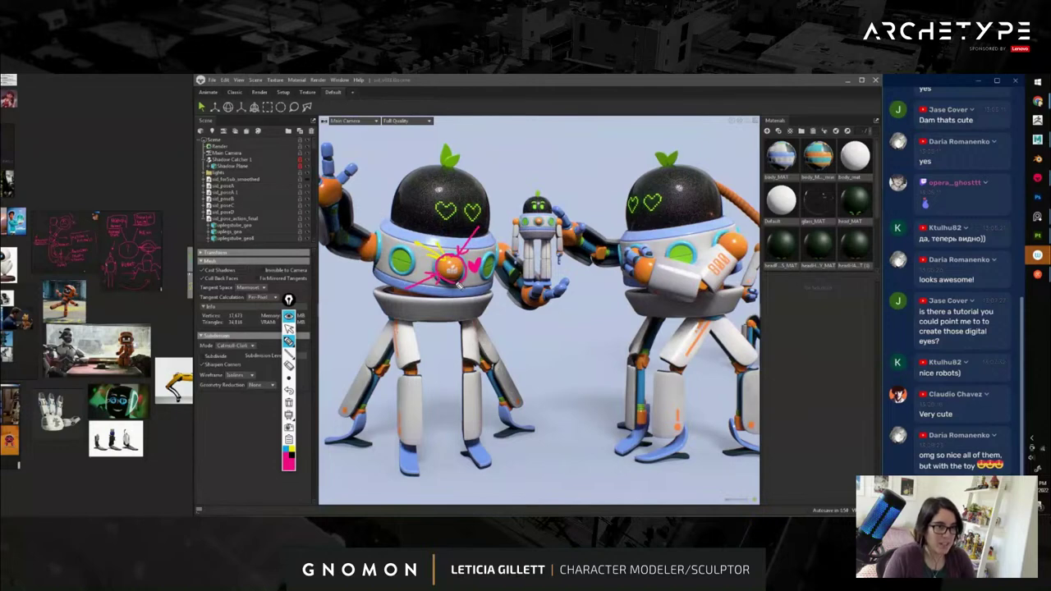
# Draw a magenta arrow toward the right robot, outline its hands and forearm, and clear all annotations.
pyautogui.moveTo(584, 147); pyautogui.dragTo(606, 193)
pyautogui.moveTo(596, 175); pyautogui.dragTo(616, 174)
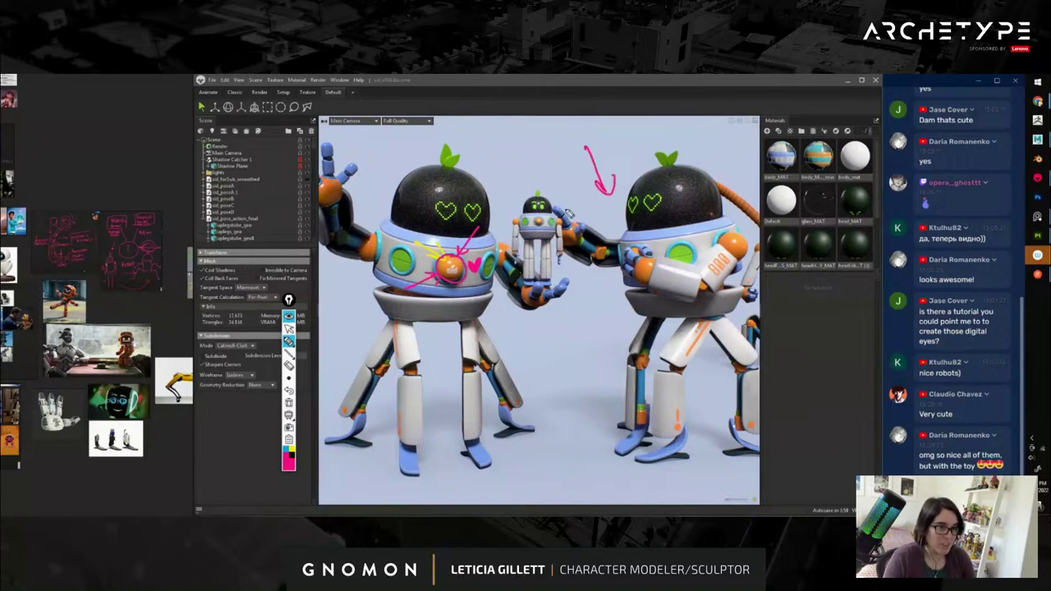
pyautogui.moveTo(562, 211); pyautogui.dragTo(565, 207)
pyautogui.moveTo(643, 247)
pyautogui.mouseDown()
pyautogui.moveTo(628, 258)
pyautogui.moveTo(654, 248)
pyautogui.moveTo(647, 278)
pyautogui.moveTo(661, 299)
pyautogui.moveTo(684, 264)
pyautogui.moveTo(707, 276)
pyautogui.mouseUp()
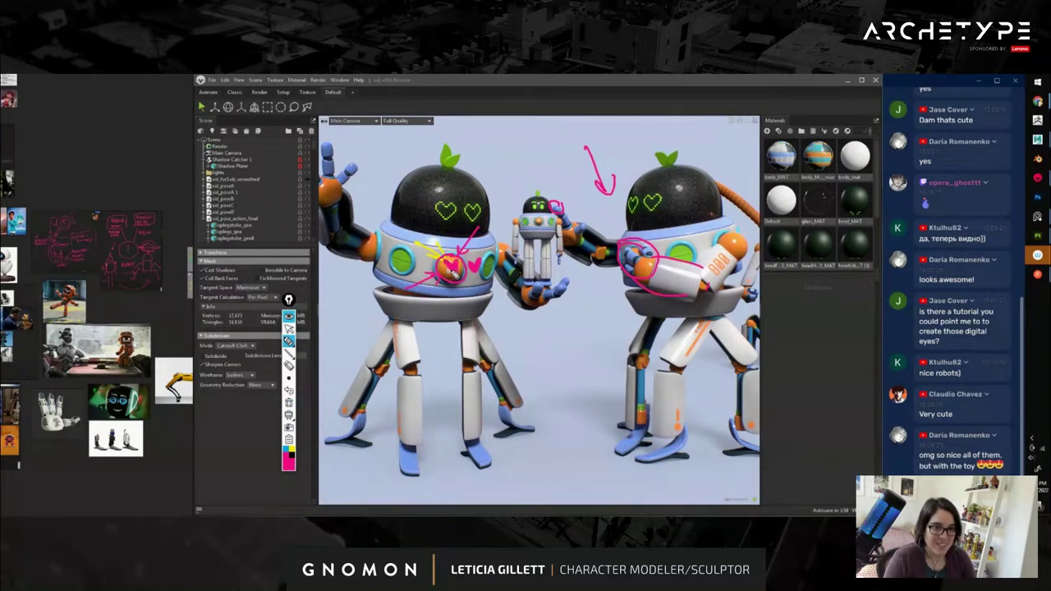
pyautogui.click(289, 415)
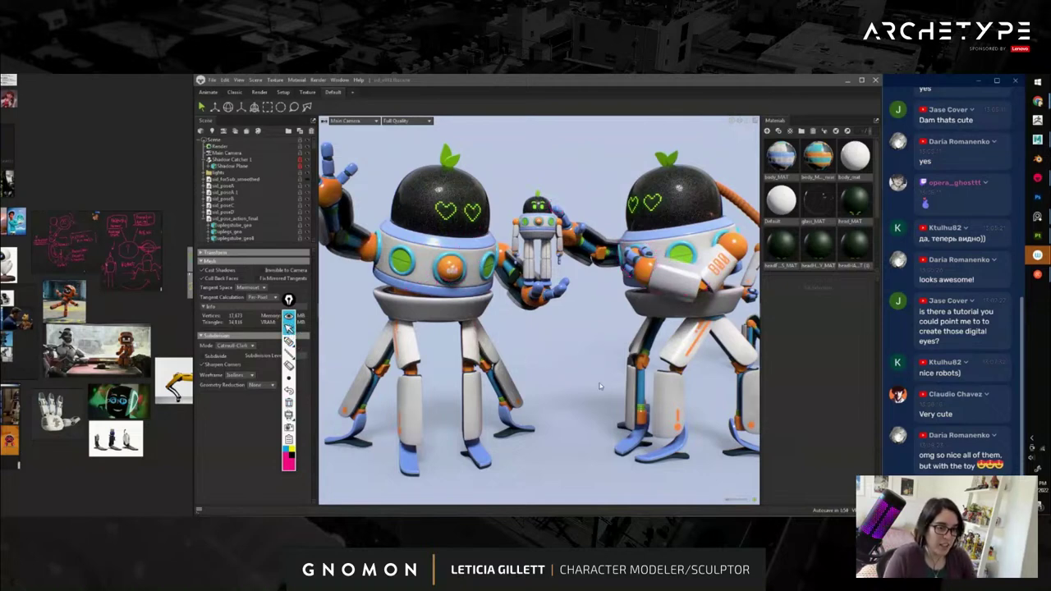
# Examine the whole group of posed robots from farther away and from different angles.
pyautogui.scroll(-4, 527, 331)
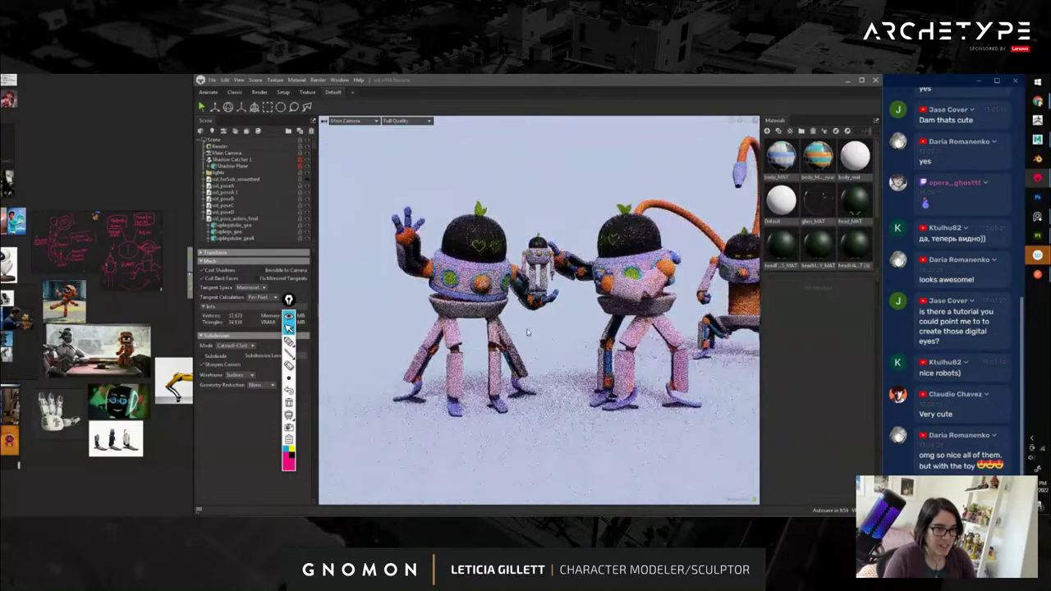
pyautogui.scroll(-3, 527, 331)
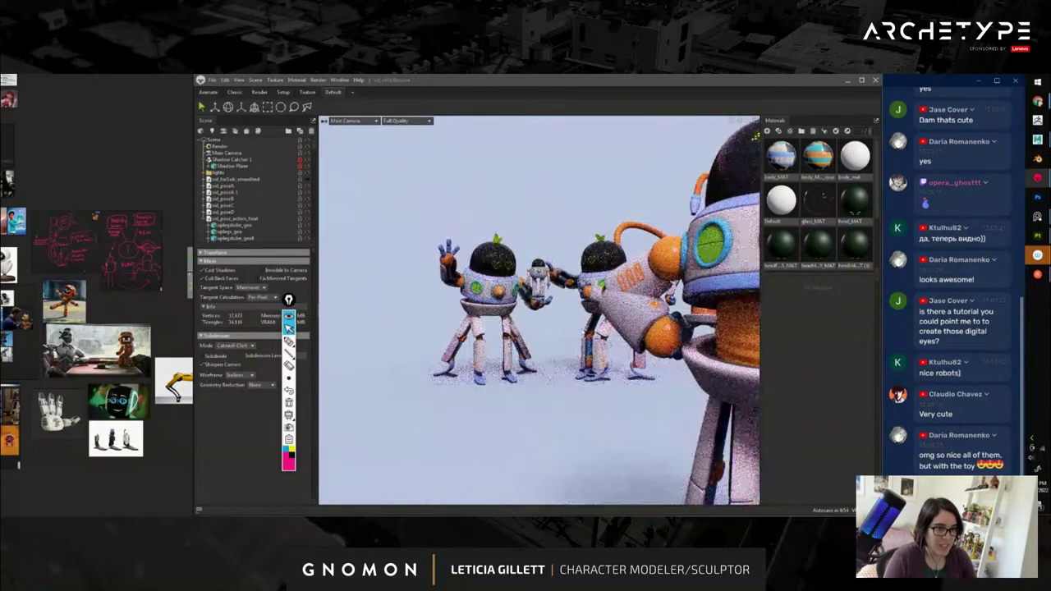
pyautogui.click(529, 332)
pyautogui.scroll(-5, 529, 332)
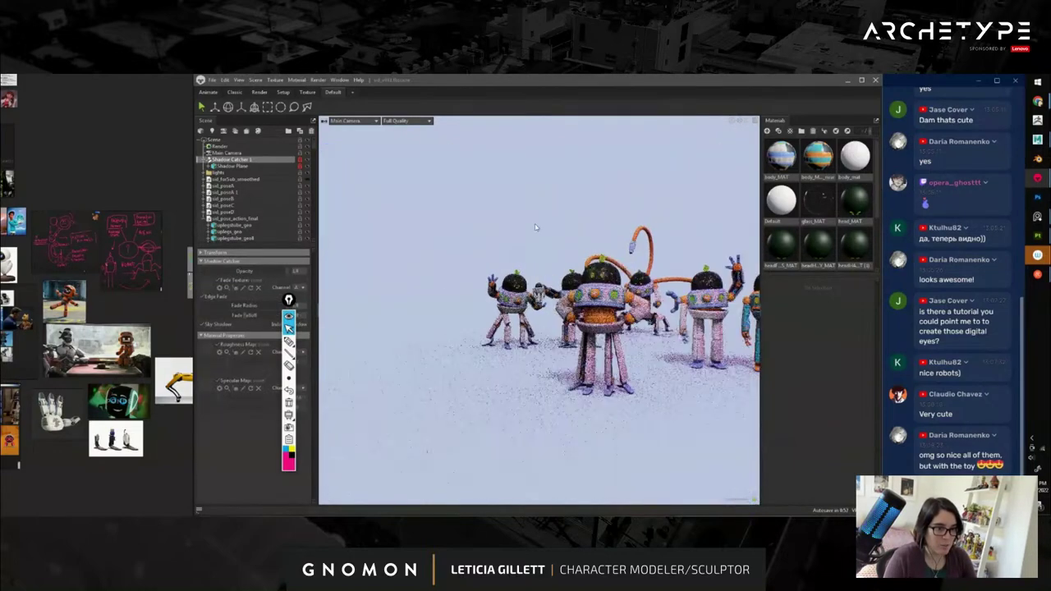
pyautogui.click(633, 334)
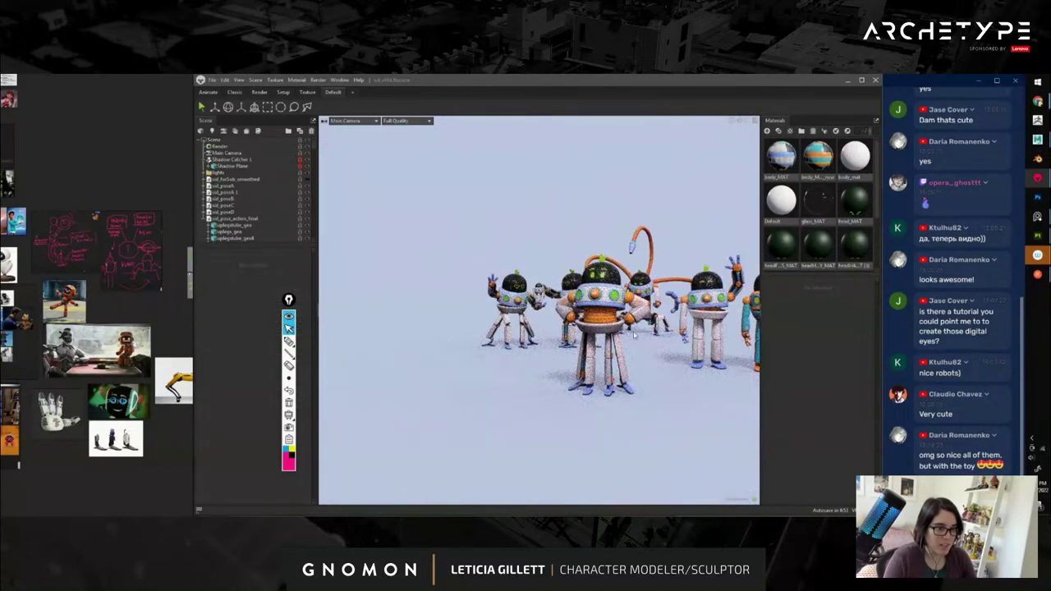
pyautogui.moveTo(629, 369); pyautogui.dragTo(545, 351)
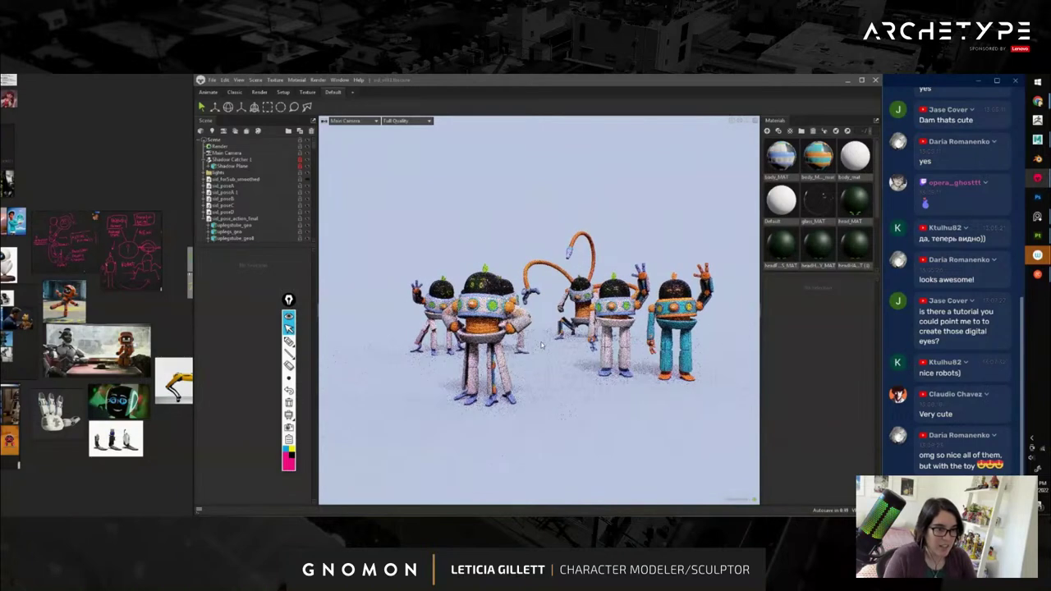
pyautogui.scroll(2, 546, 351)
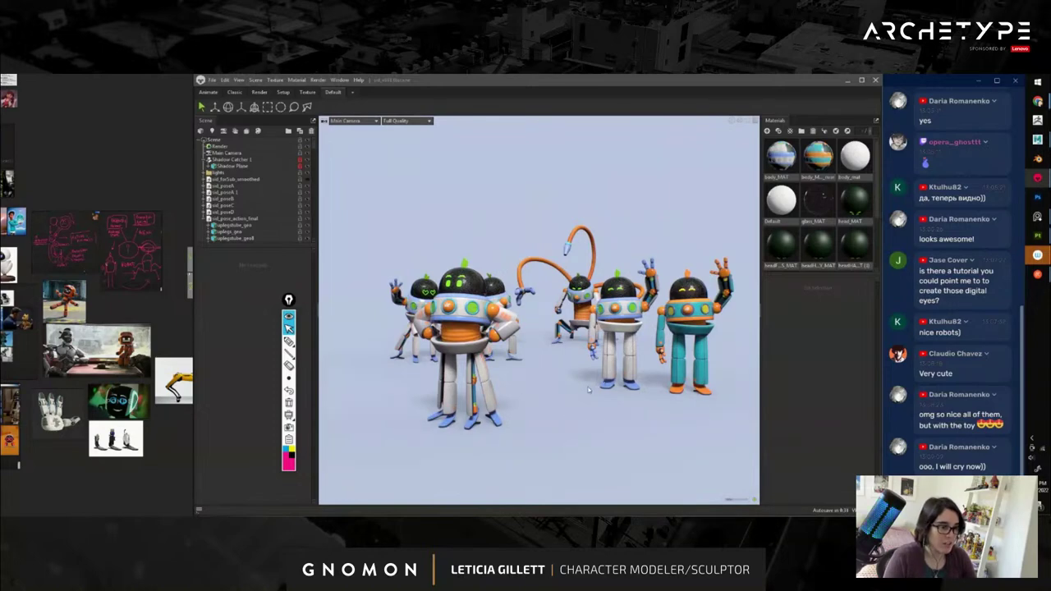
pyautogui.moveTo(553, 397); pyautogui.dragTo(626, 381, button='middle')
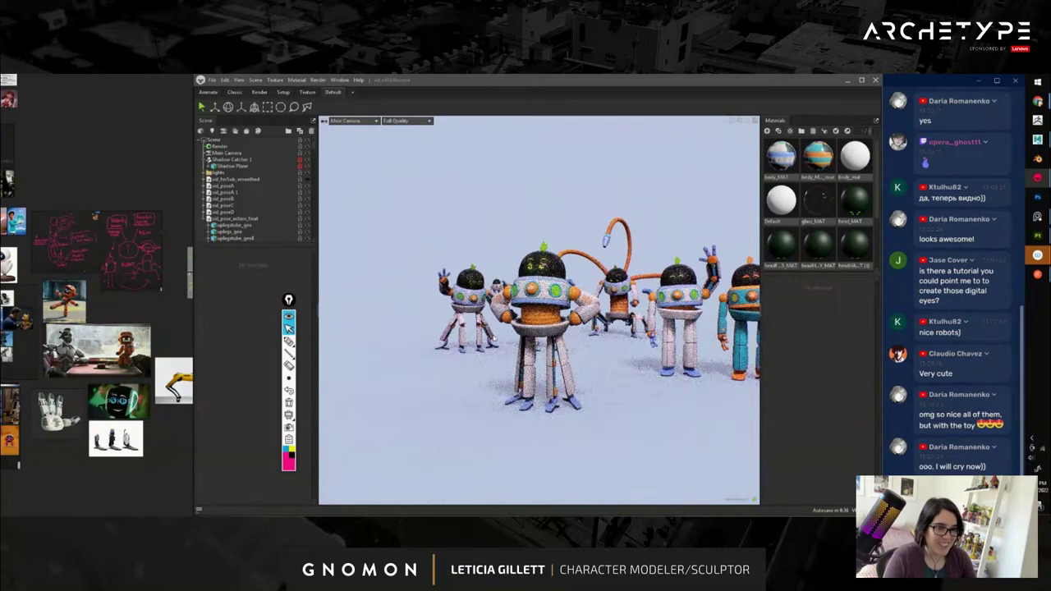
pyautogui.scroll(3, 539, 310)
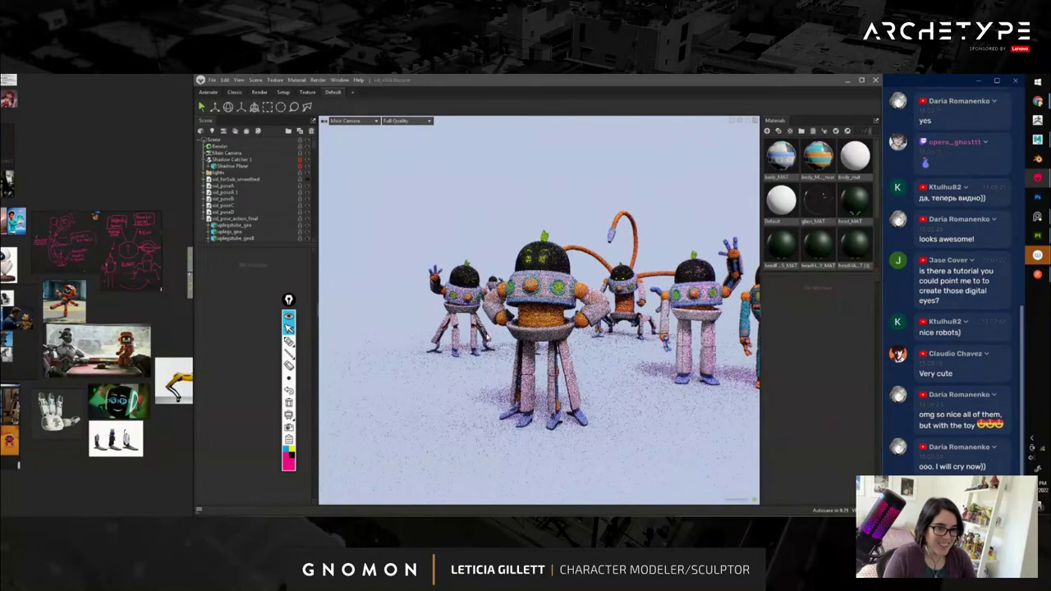
# Examine the two heart-eyed robots holding the toy robot up close, and view the whole posed group from the front.
pyautogui.keyDown('alt'); pyautogui.moveTo(543, 328); pyautogui.dragTo(624, 329); pyautogui.keyUp('alt')
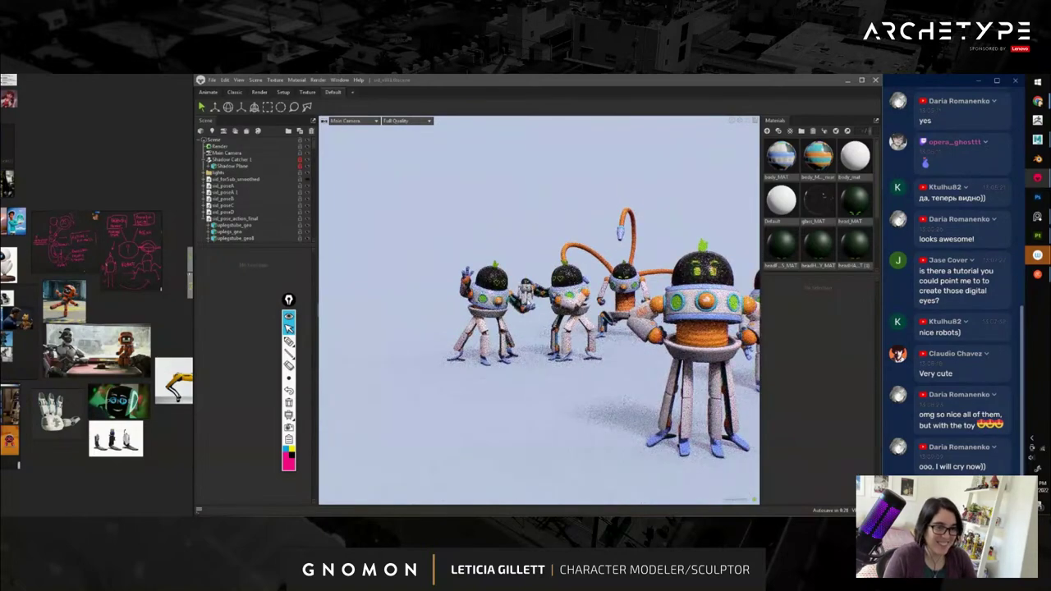
pyautogui.keyDown('alt'); pyautogui.moveTo(531, 304); pyautogui.dragTo(530, 345, button='right'); pyautogui.keyUp('alt')
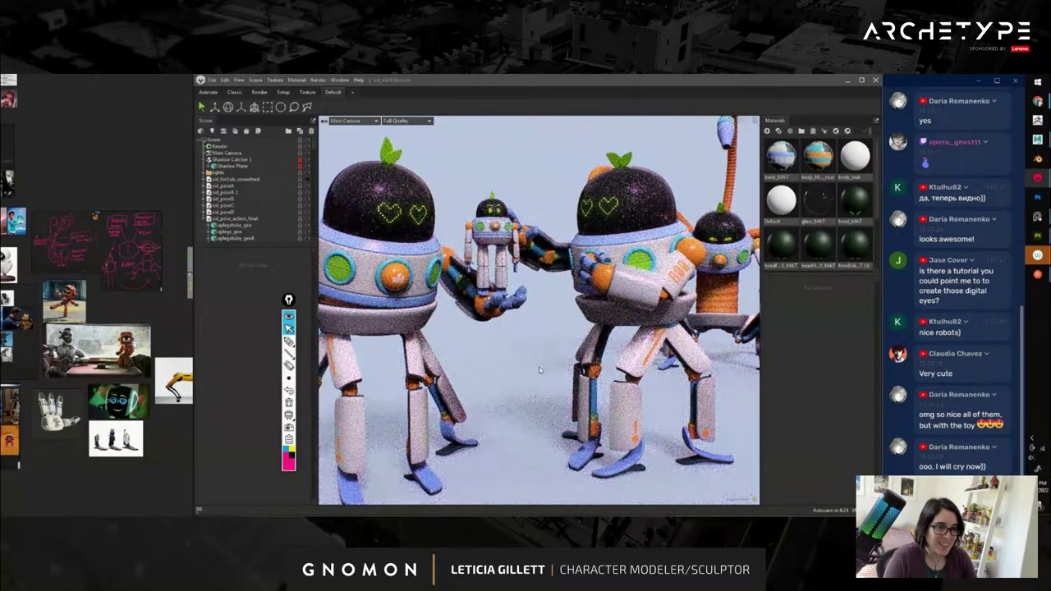
pyautogui.keyDown('alt'); pyautogui.moveTo(568, 403); pyautogui.dragTo(561, 398, button='right'); pyautogui.keyUp('alt')
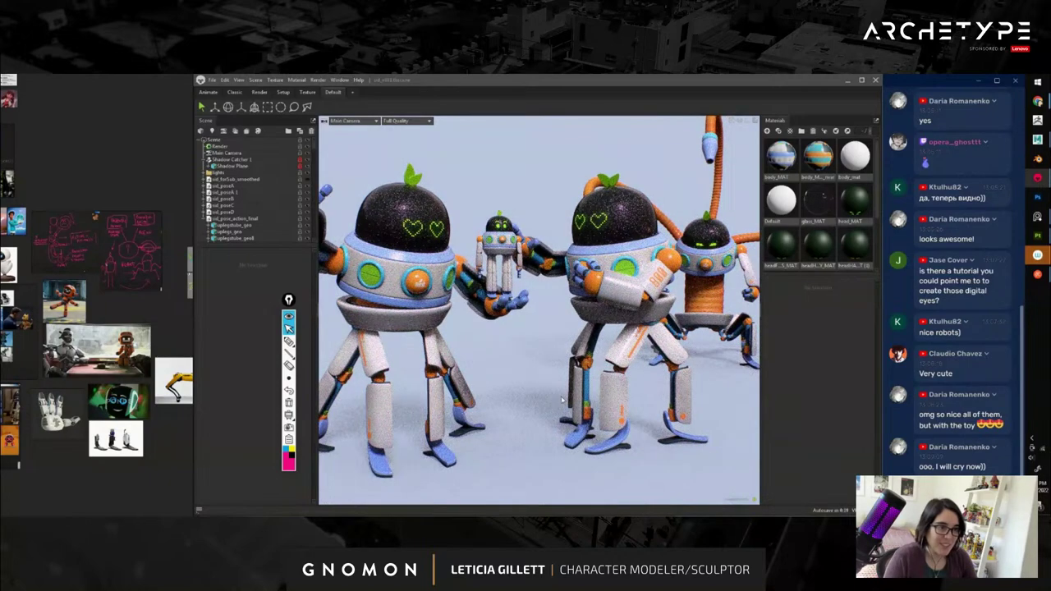
pyautogui.keyDown('alt'); pyautogui.moveTo(647, 414); pyautogui.dragTo(653, 377, button='right'); pyautogui.keyUp('alt')
pyautogui.moveTo(652, 377); pyautogui.dragTo(536, 370)
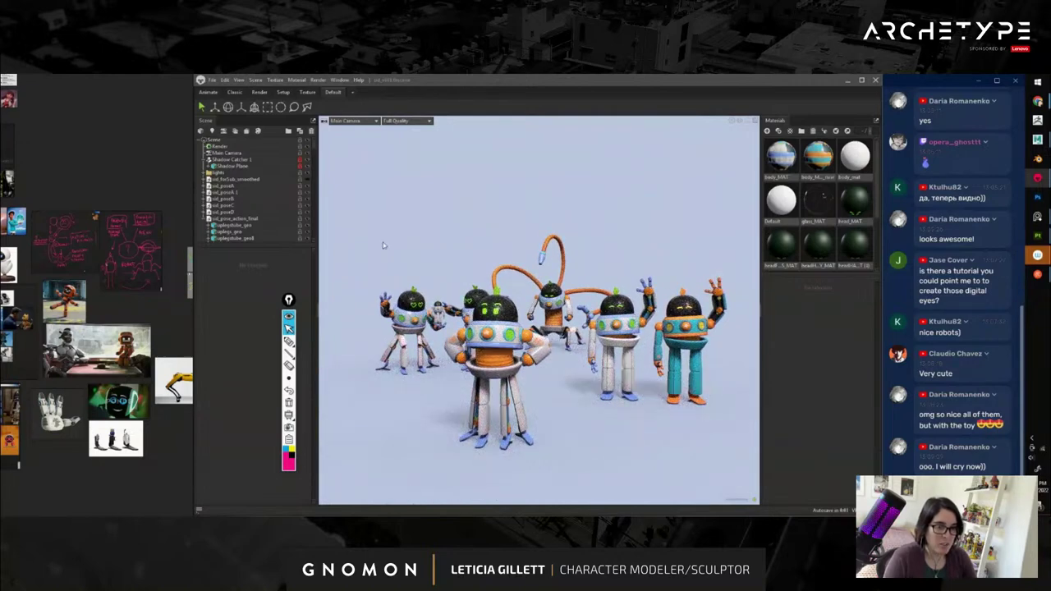
# Move the Epic Pen toolbar over the reference board and bring the board's four annotated design sheets in front of the scene.
pyautogui.click(235, 181)
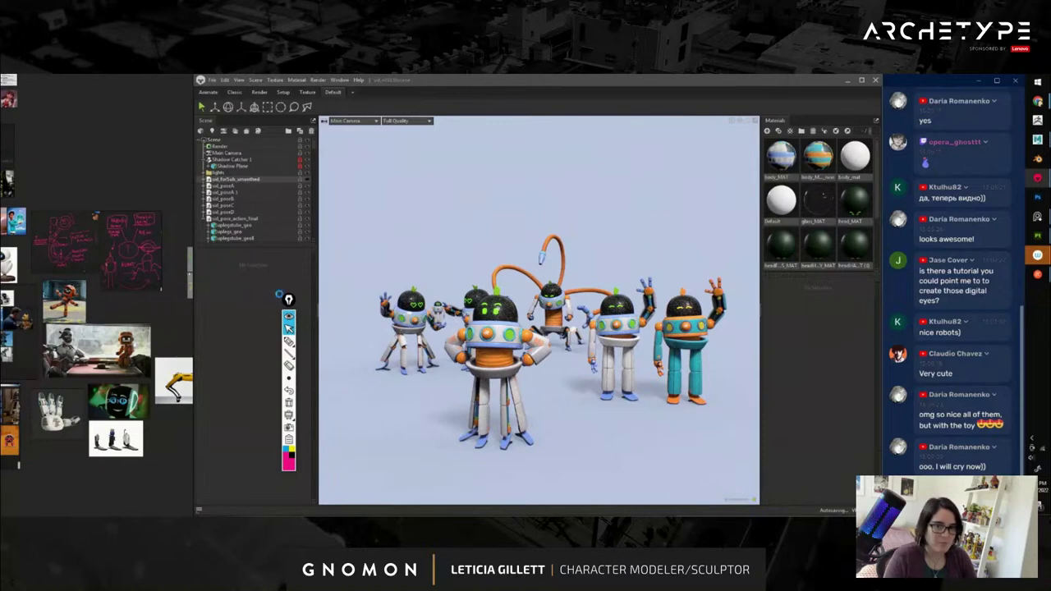
pyautogui.moveTo(288, 300); pyautogui.dragTo(175, 317)
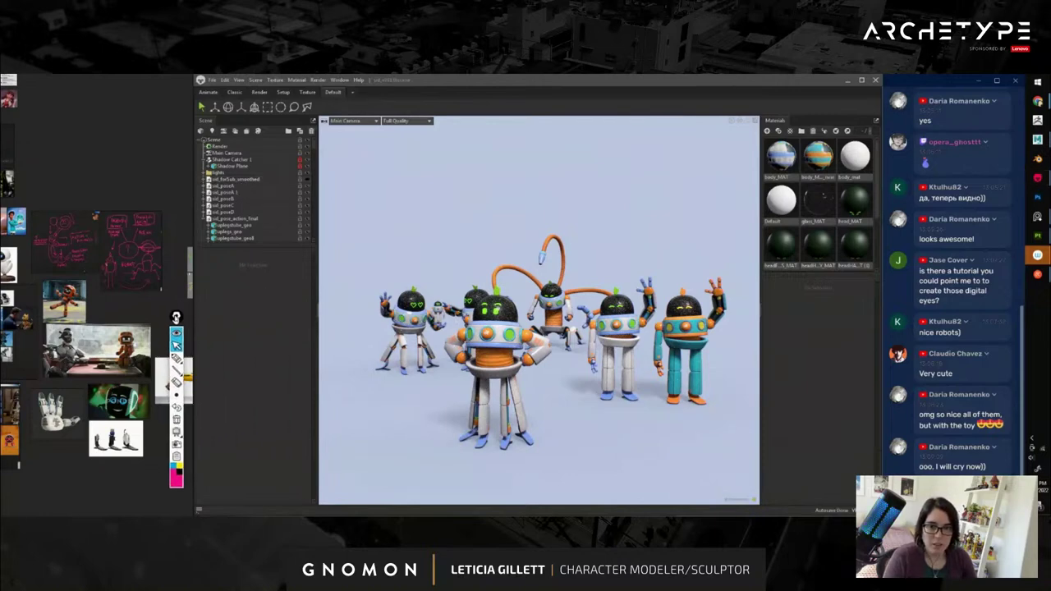
pyautogui.scroll(-2, 126, 267)
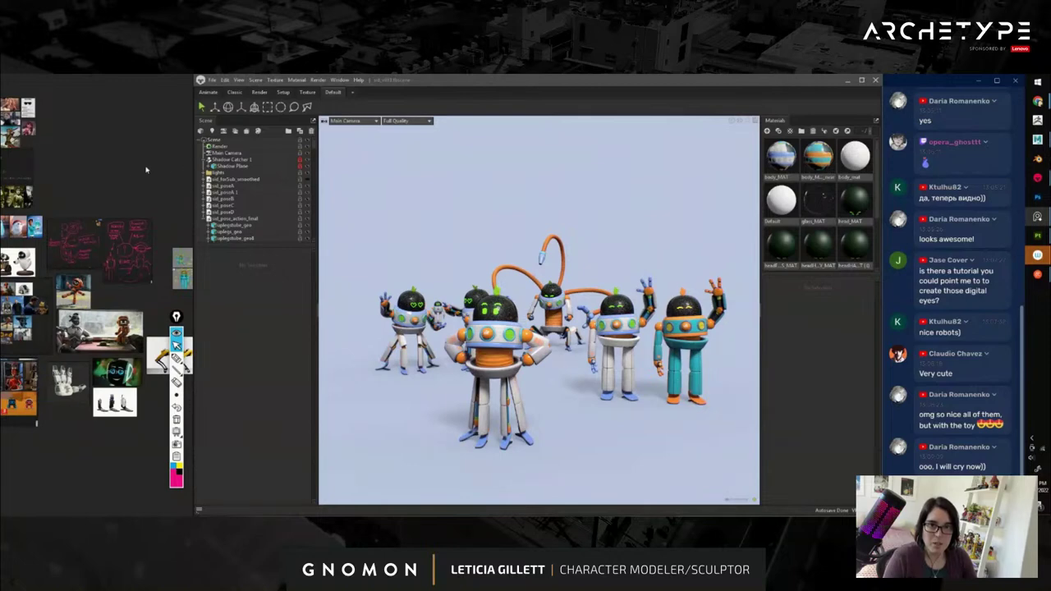
pyautogui.moveTo(159, 167)
pyautogui.mouseDown()
pyautogui.moveTo(520, 179)
pyautogui.moveTo(645, 205)
pyautogui.moveTo(818, 216)
pyautogui.mouseUp()
pyautogui.scroll(8, 621, 257)
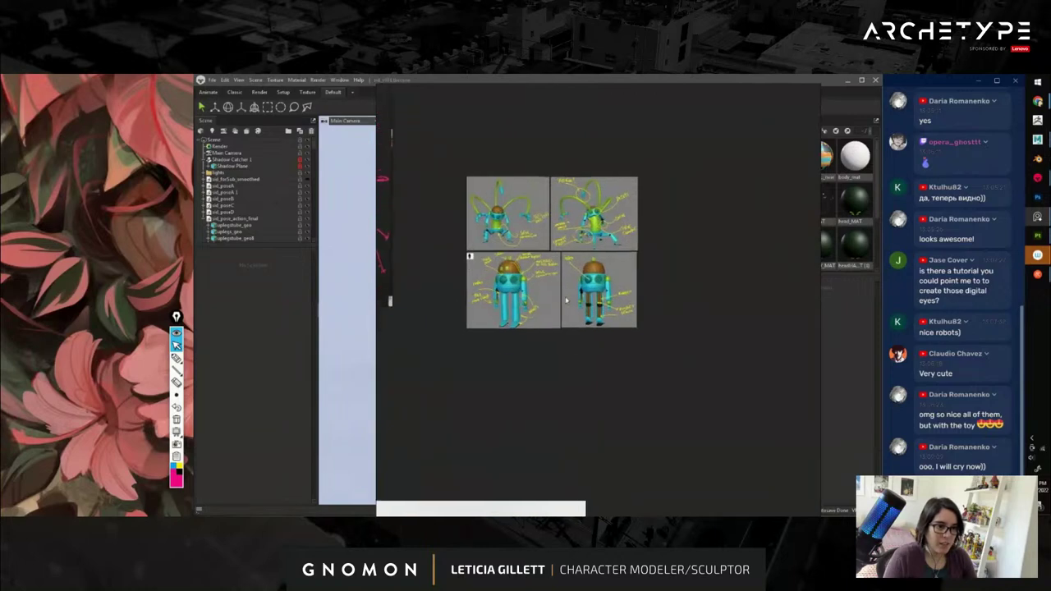
# Examine the handwritten revision notes on the four robot design sheets, covering the tentacled and standing views.
pyautogui.moveTo(506, 288); pyautogui.dragTo(546, 323, button='middle')
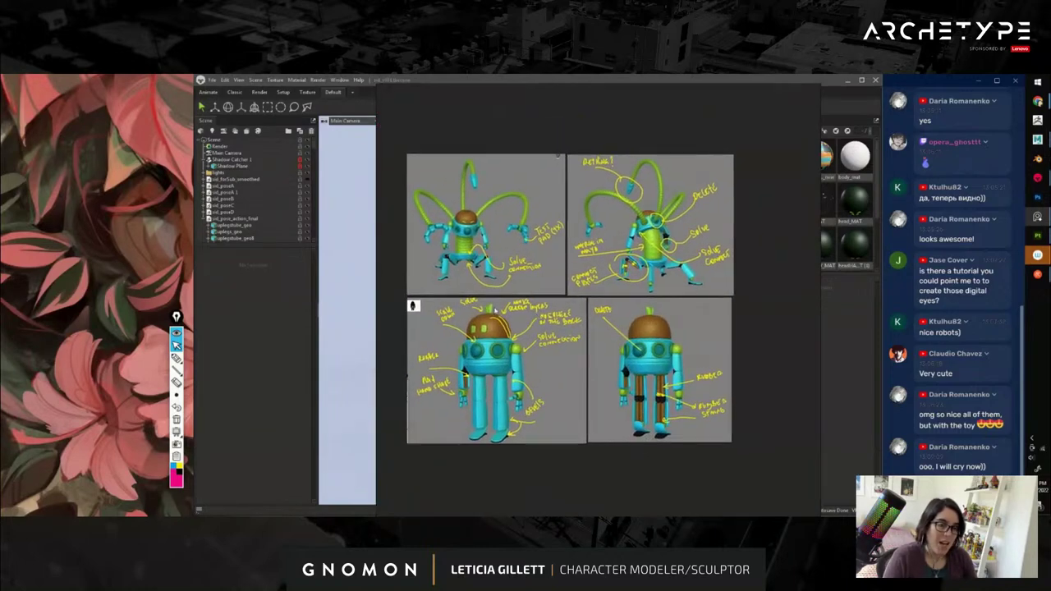
pyautogui.scroll(2, 449, 315)
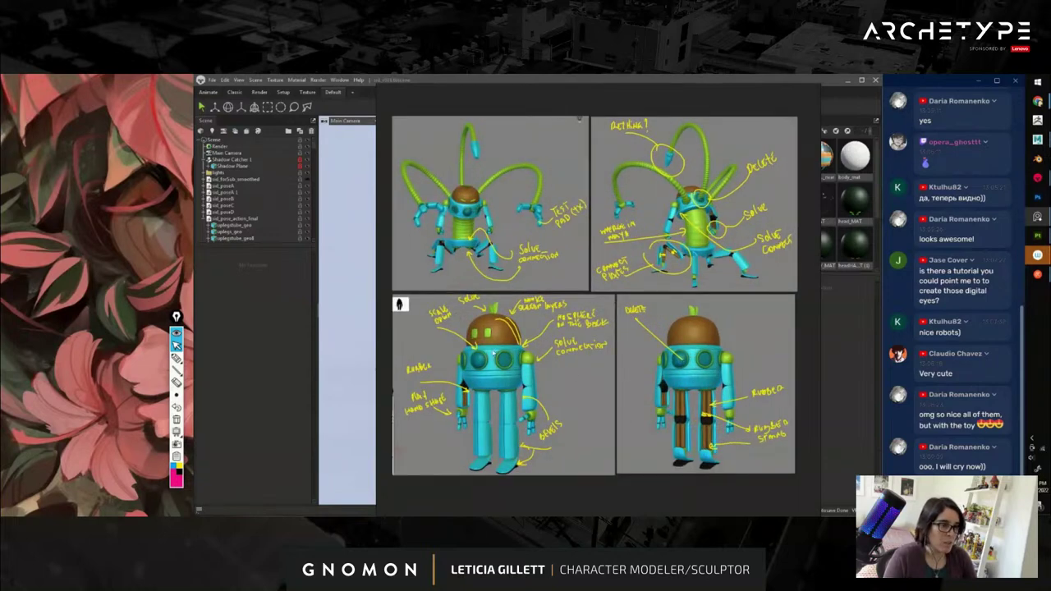
pyautogui.scroll(-4, 542, 370)
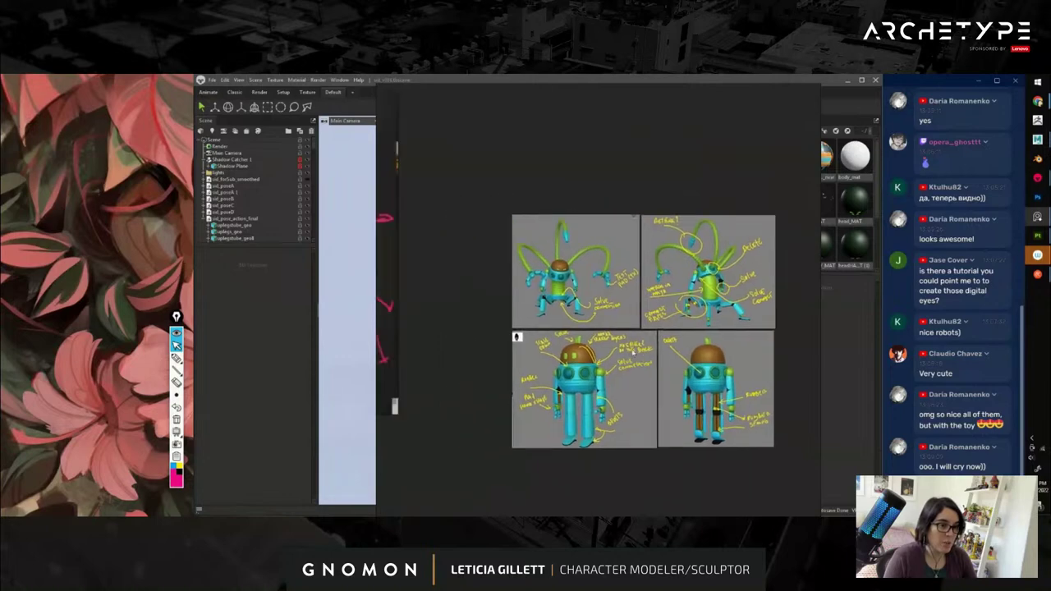
pyautogui.scroll(4, 558, 329)
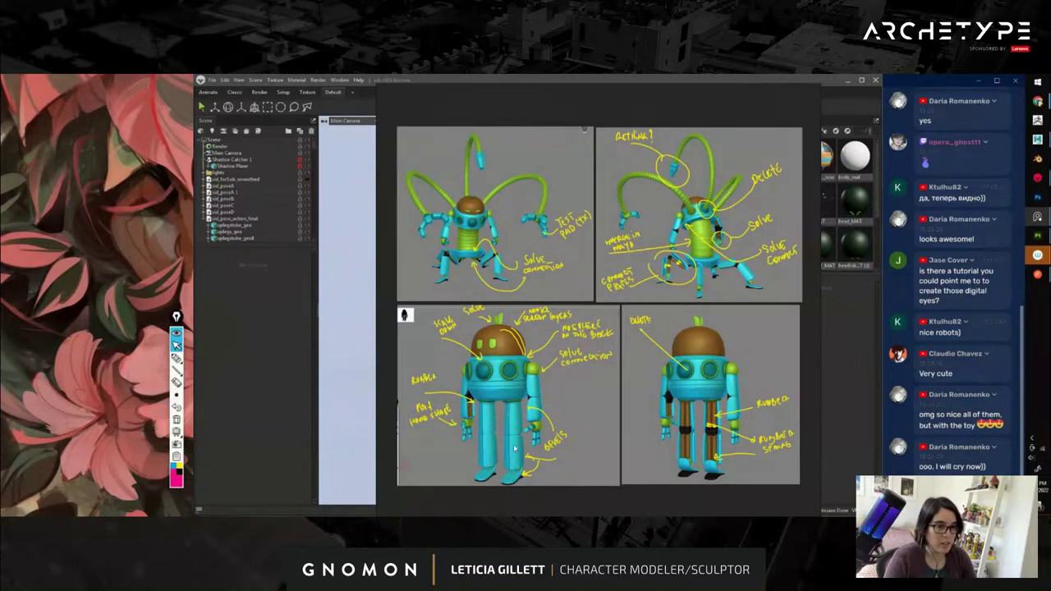
pyautogui.scroll(-2, 587, 322)
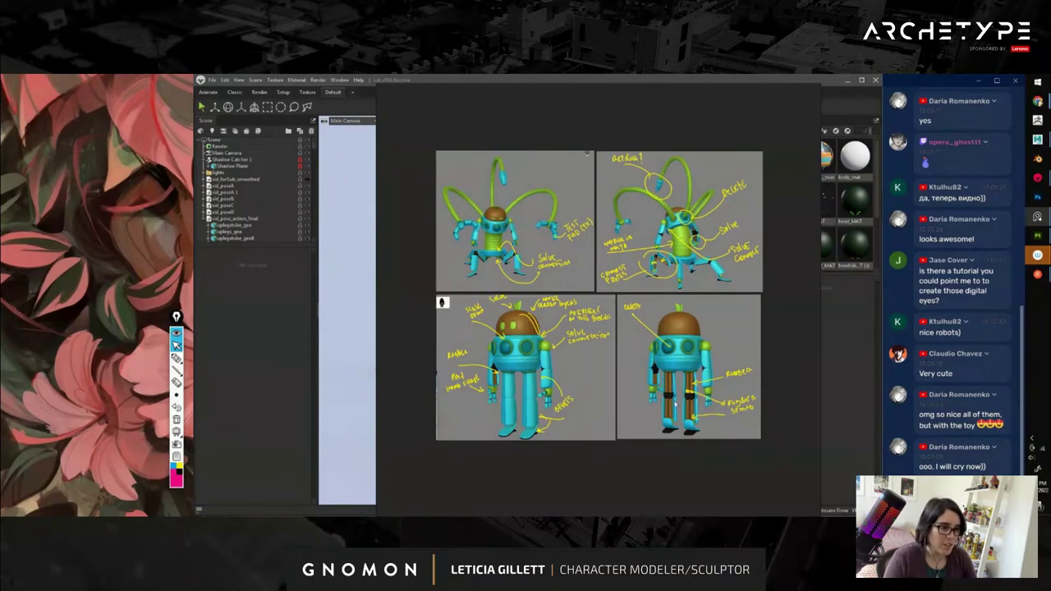
# Examine the rubber notes beside the legs on the standing robot's back-view sheet.
pyautogui.moveTo(674, 394); pyautogui.dragTo(617, 327, button='middle')
pyautogui.scroll(6, 617, 326)
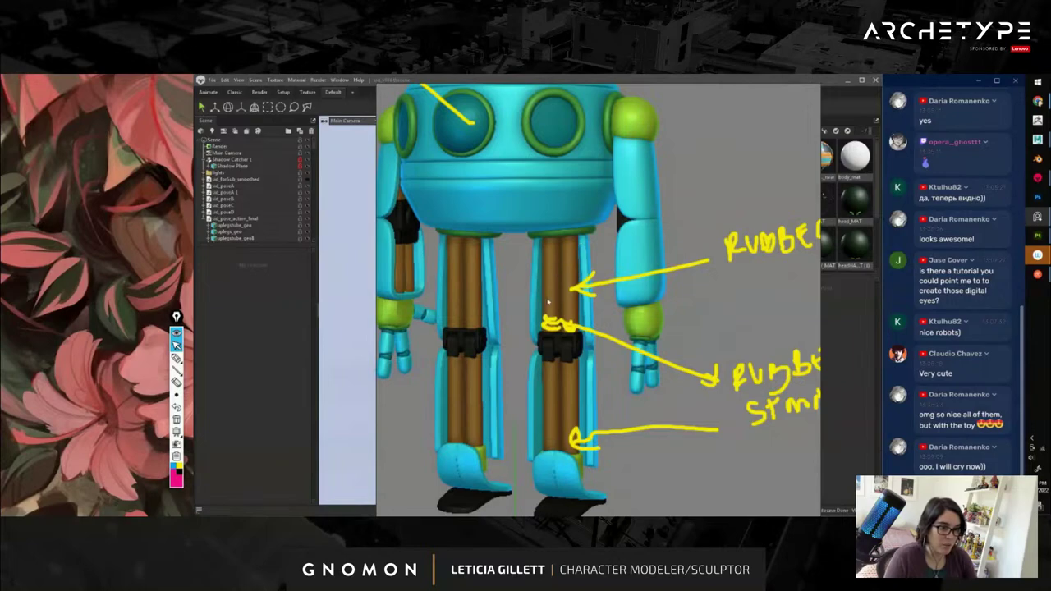
pyautogui.scroll(-6, 586, 329)
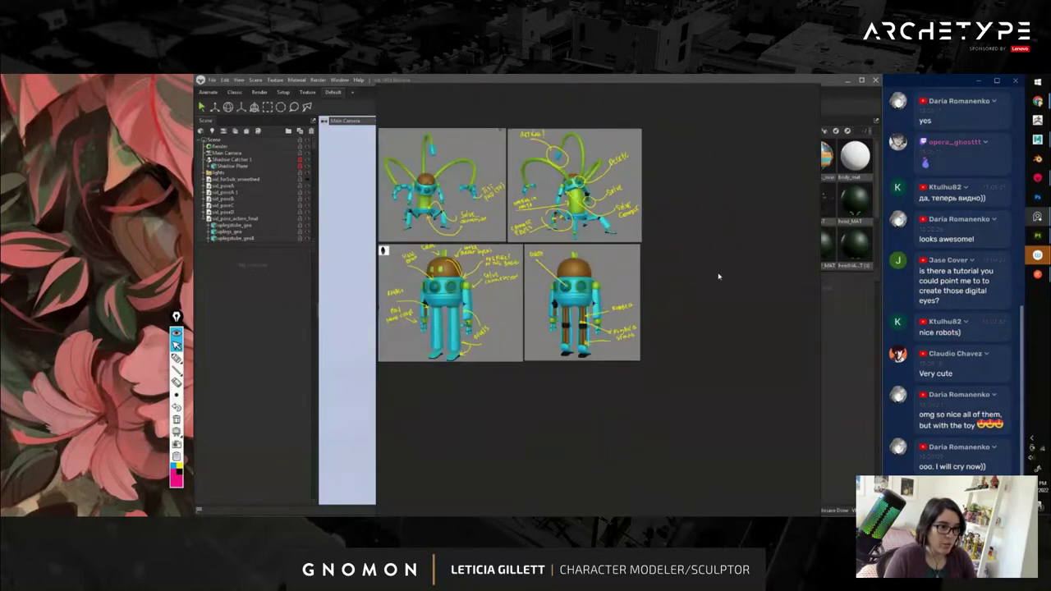
pyautogui.scroll(5, 591, 297)
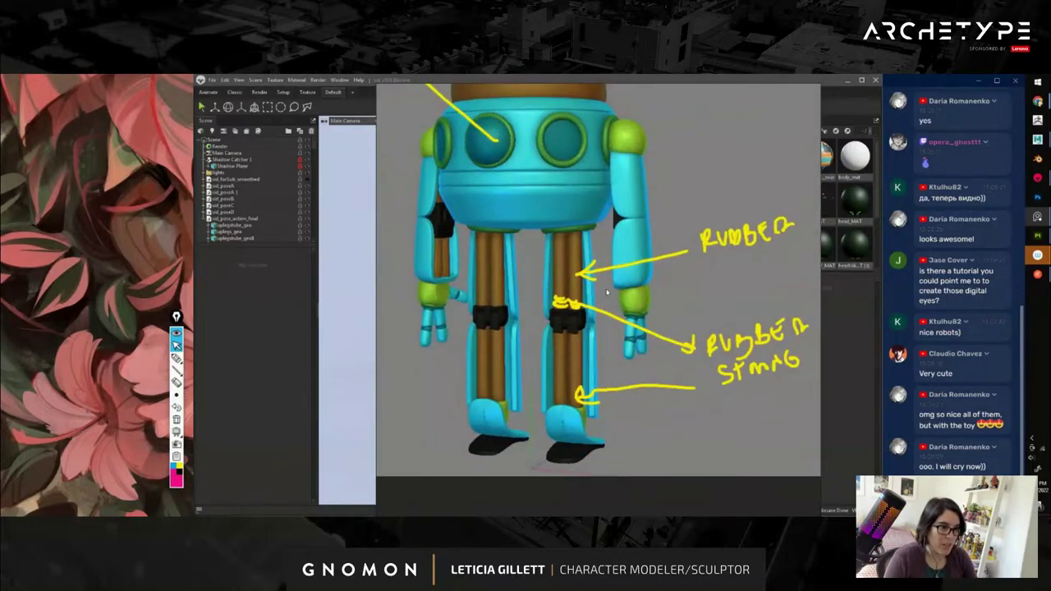
# Return the reference board to its place beside the scene and narrow it to uncover the robots, keeping the design sheets in view.
pyautogui.scroll(-3, 599, 297)
pyautogui.scroll(-2, 601, 292)
pyautogui.moveTo(718, 270); pyautogui.dragTo(344, 258, button='right')
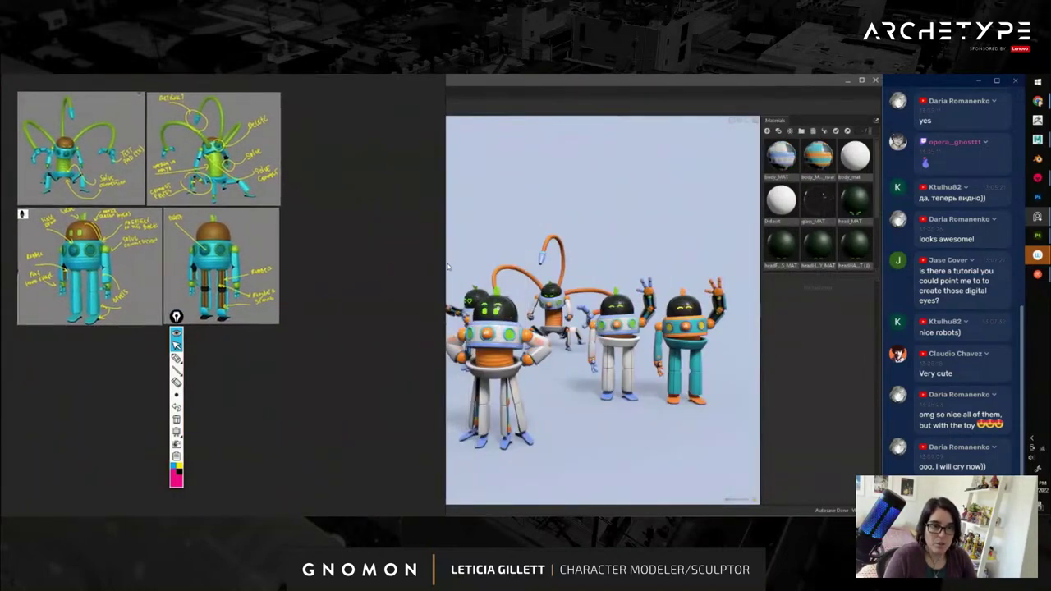
pyautogui.moveTo(444, 262); pyautogui.dragTo(192, 265)
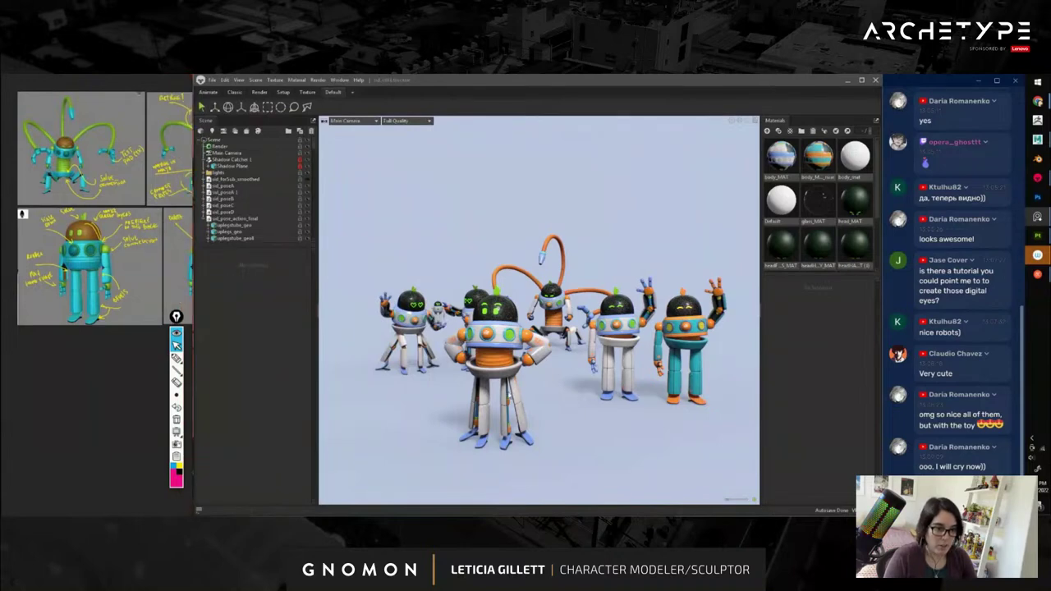
# Select a leg part of the front robot and frame its upper legs closely, showing the inner tubes and shells.
pyautogui.click(504, 399)
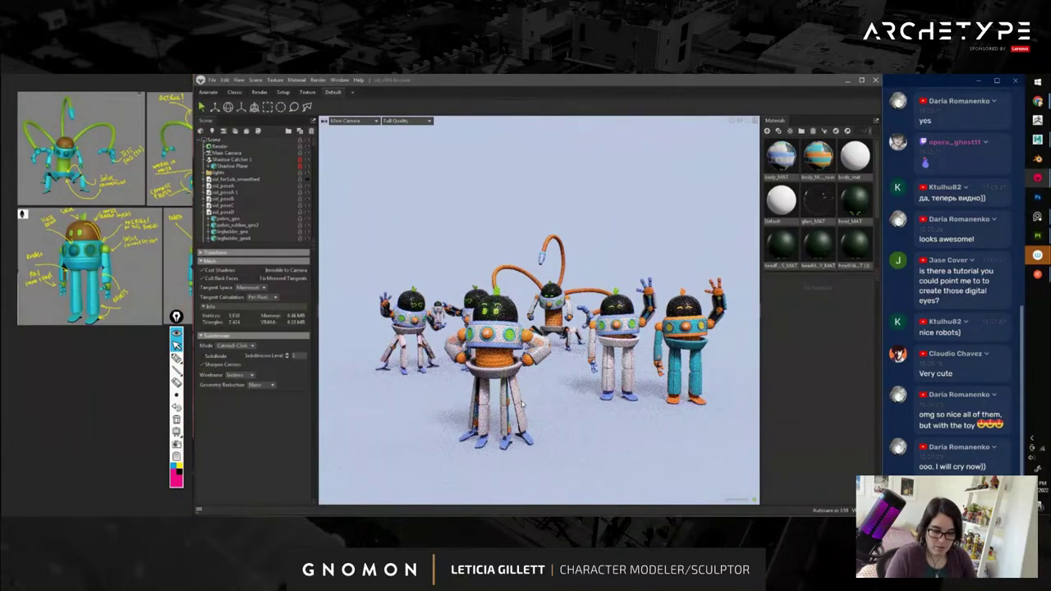
pyautogui.press('f')
pyautogui.keyDown('alt'); pyautogui.moveTo(522, 399); pyautogui.dragTo(436, 368); pyautogui.keyUp('alt')
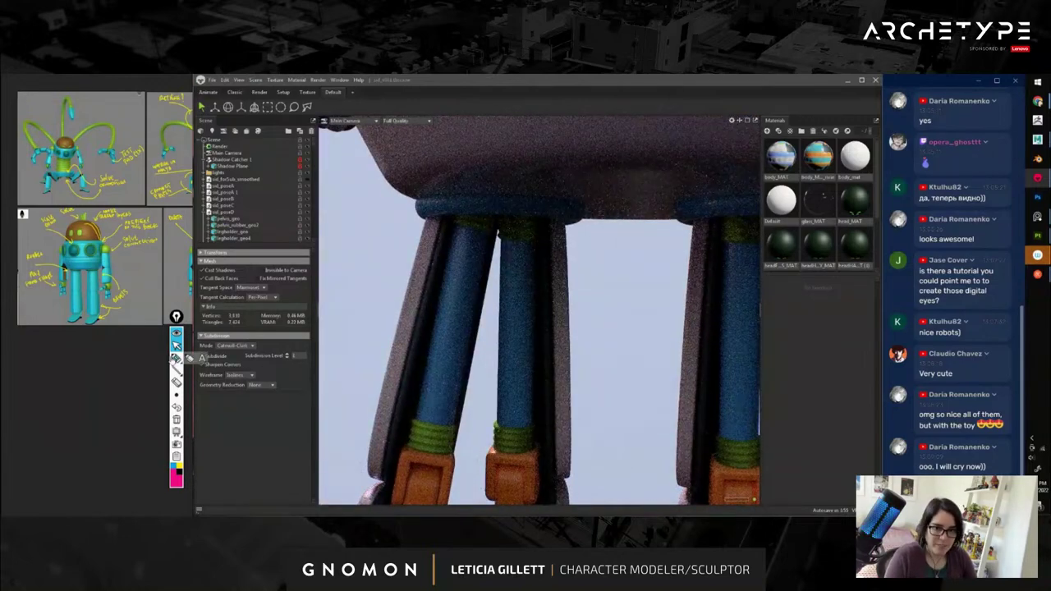
# Mark the front robot's leg shell and the gap behind it with magenta arrows and scribbles, and clear the annotations.
pyautogui.click(178, 358)
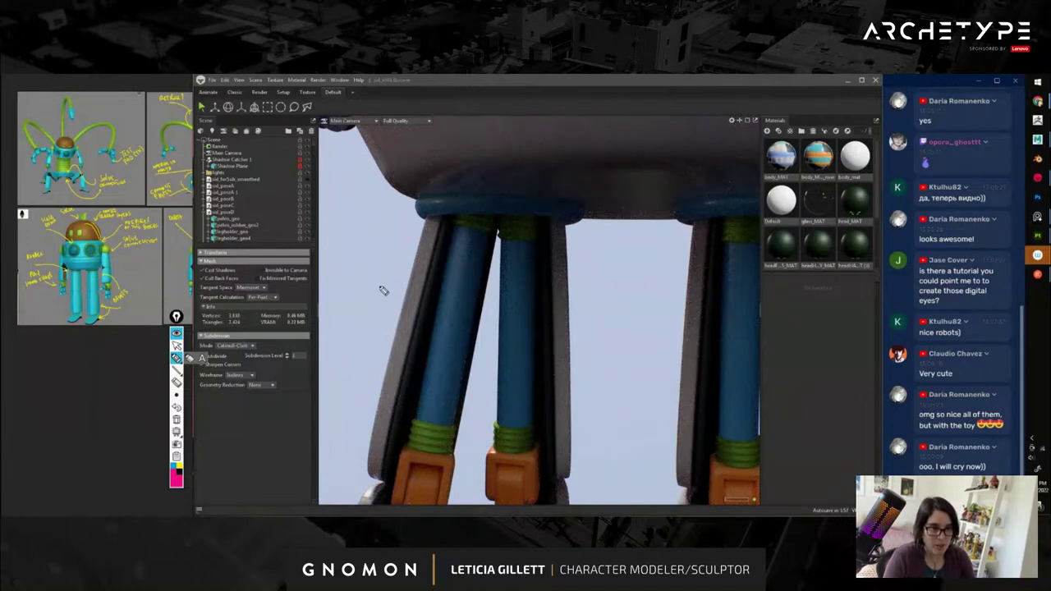
pyautogui.moveTo(377, 276); pyautogui.dragTo(401, 313)
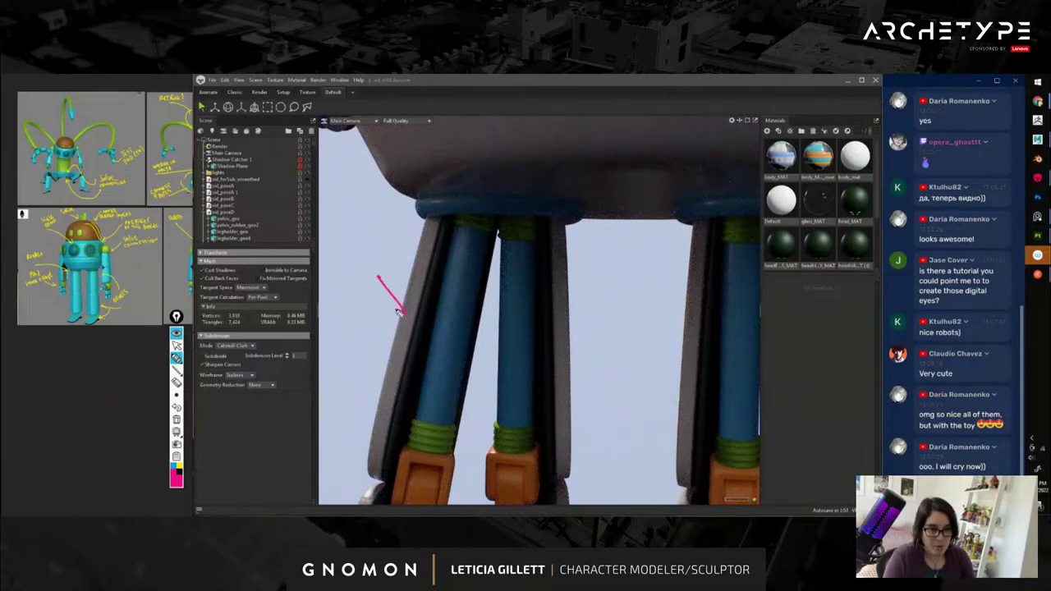
pyautogui.moveTo(437, 367); pyautogui.dragTo(434, 361)
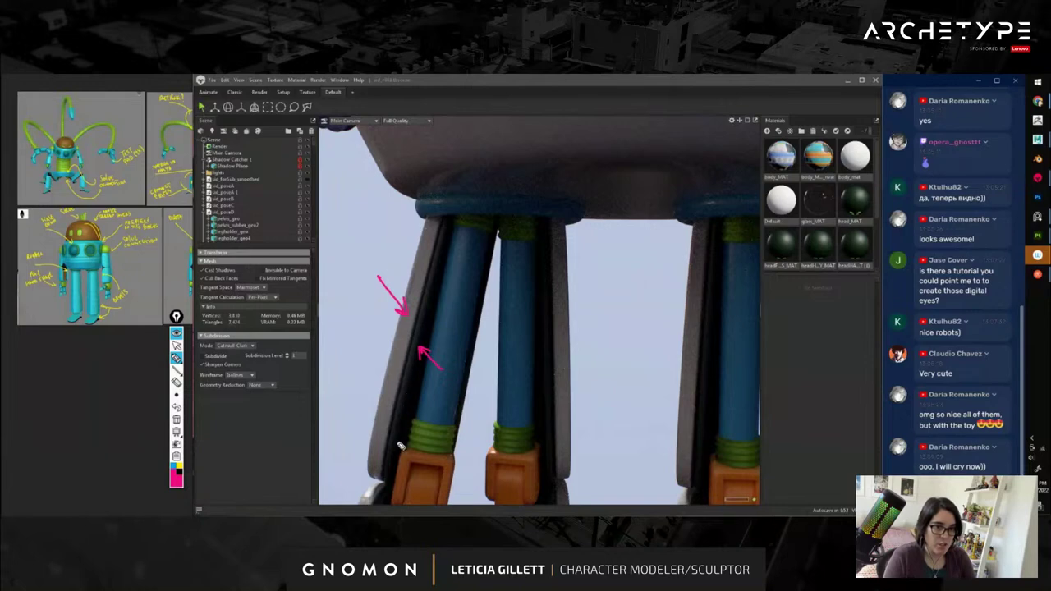
pyautogui.moveTo(433, 305); pyautogui.dragTo(446, 220)
pyautogui.moveTo(396, 434)
pyautogui.mouseDown()
pyautogui.moveTo(384, 468)
pyautogui.moveTo(399, 466)
pyautogui.mouseUp()
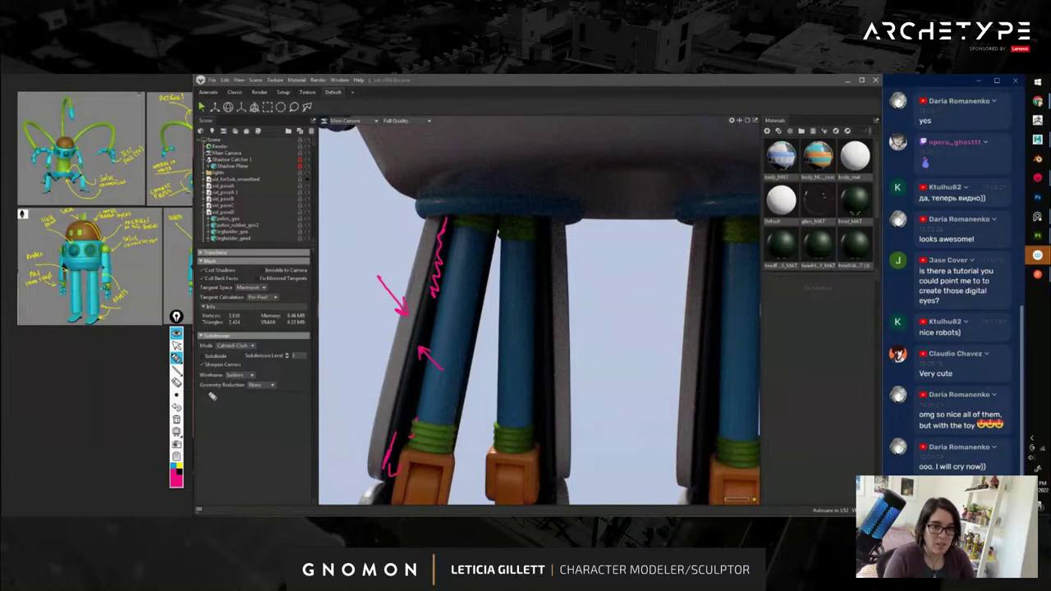
pyautogui.click(175, 418)
pyautogui.click(176, 345)
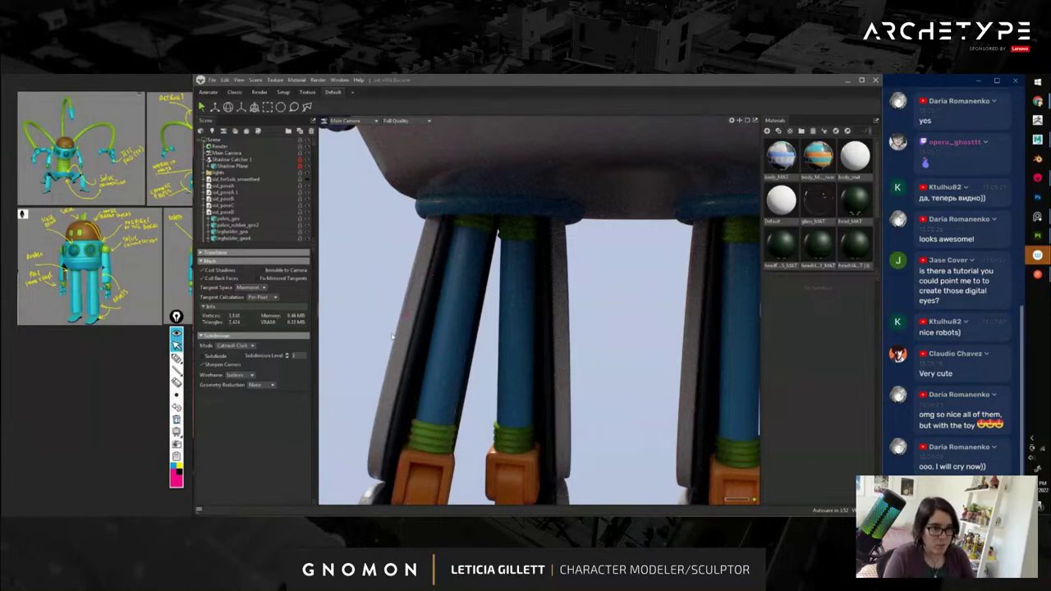
# Examine the front robot's pelvis and legs from another angle, and frame the raised arm of the white waving robot.
pyautogui.keyDown('alt'); pyautogui.moveTo(504, 317); pyautogui.dragTo(458, 296, button='right'); pyautogui.keyUp('alt')
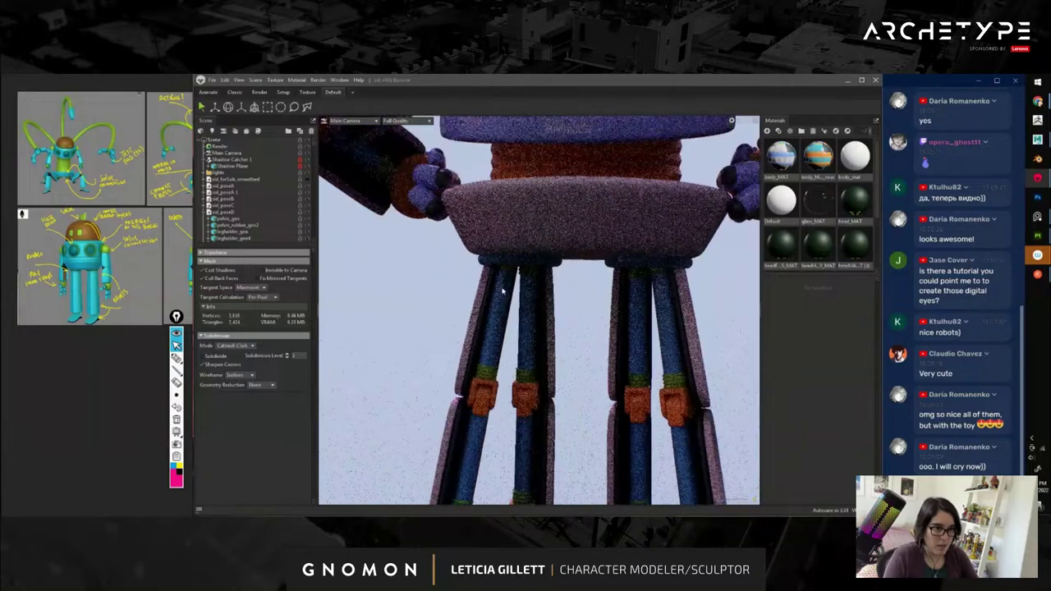
pyautogui.keyDown('alt'); pyautogui.moveTo(458, 296); pyautogui.dragTo(665, 306); pyautogui.keyUp('alt')
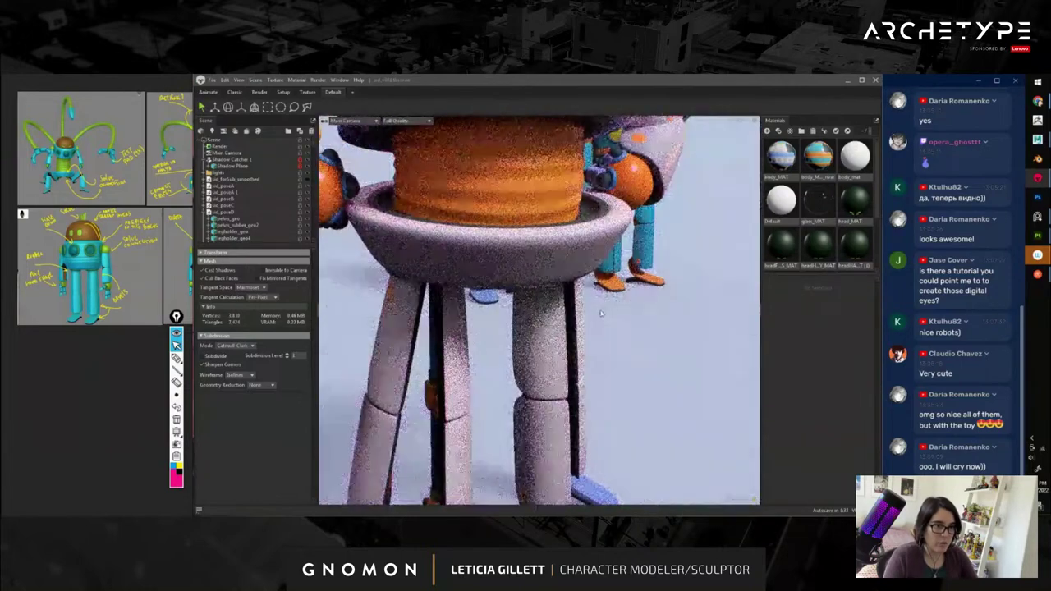
pyautogui.keyDown('alt'); pyautogui.moveTo(665, 305); pyautogui.dragTo(637, 261, button='right'); pyautogui.keyUp('alt')
pyautogui.keyDown('alt'); pyautogui.moveTo(637, 261); pyautogui.dragTo(576, 272, button='middle'); pyautogui.keyUp('alt')
pyautogui.click(511, 195)
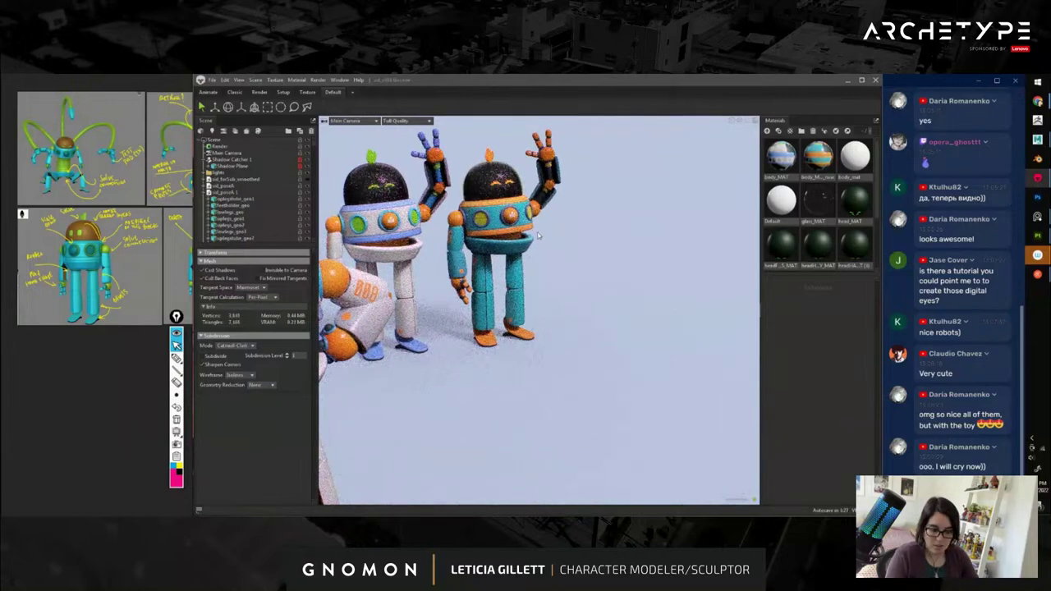
pyautogui.press('f')
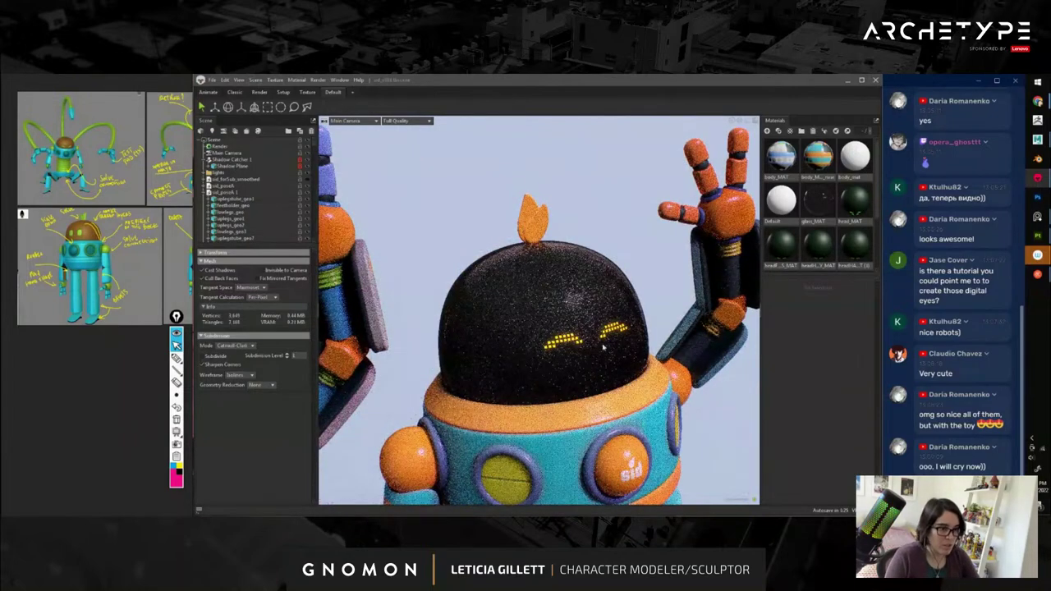
pyautogui.scroll(3, 563, 335)
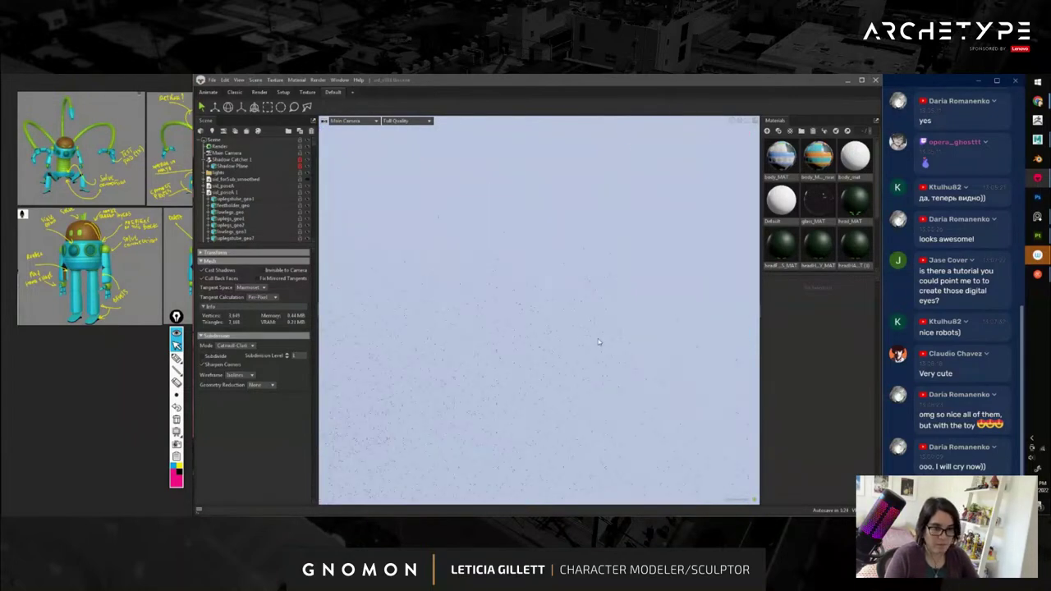
pyautogui.moveTo(599, 342)
pyautogui.mouseDown(button='middle')
pyautogui.moveTo(617, 353)
pyautogui.moveTo(609, 428)
pyautogui.mouseUp(button='middle')
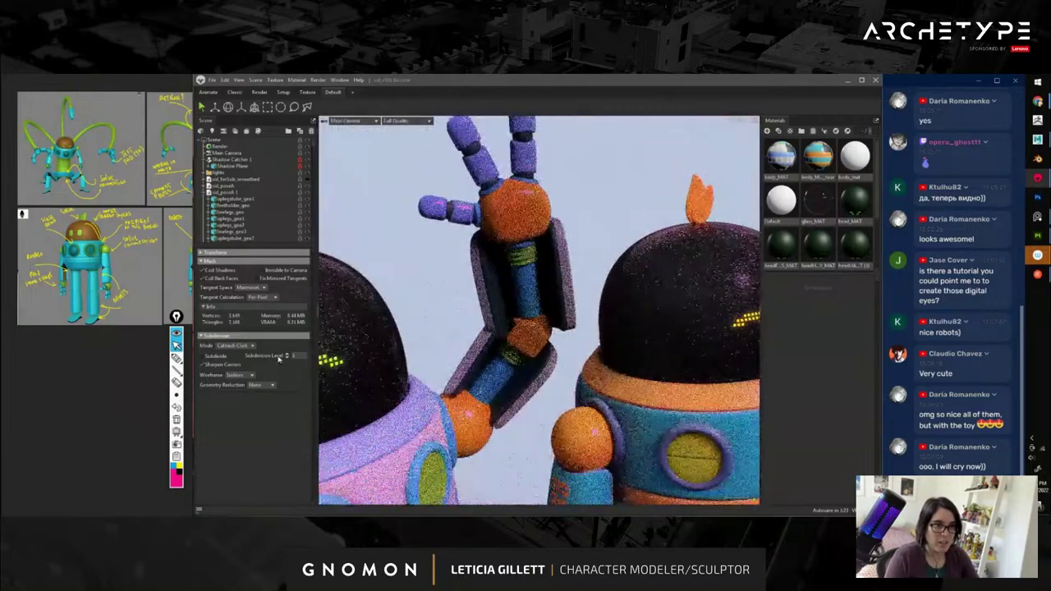
# Annotate the raised forearm's shell and inner tube with magenta arrows, outlines and letters, and clear the annotations.
pyautogui.click(176, 358)
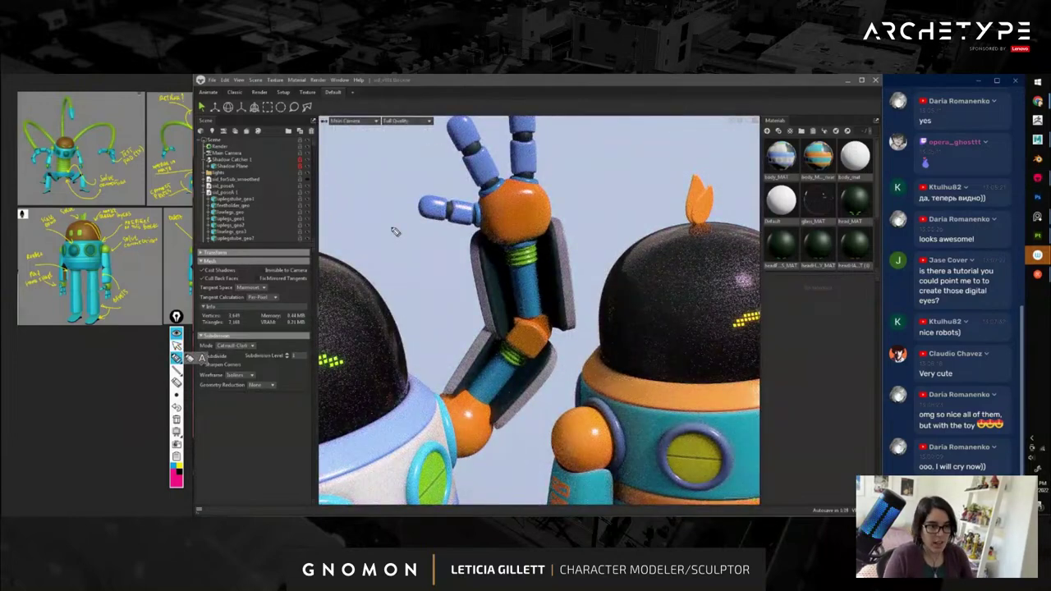
pyautogui.moveTo(591, 221); pyautogui.dragTo(575, 245)
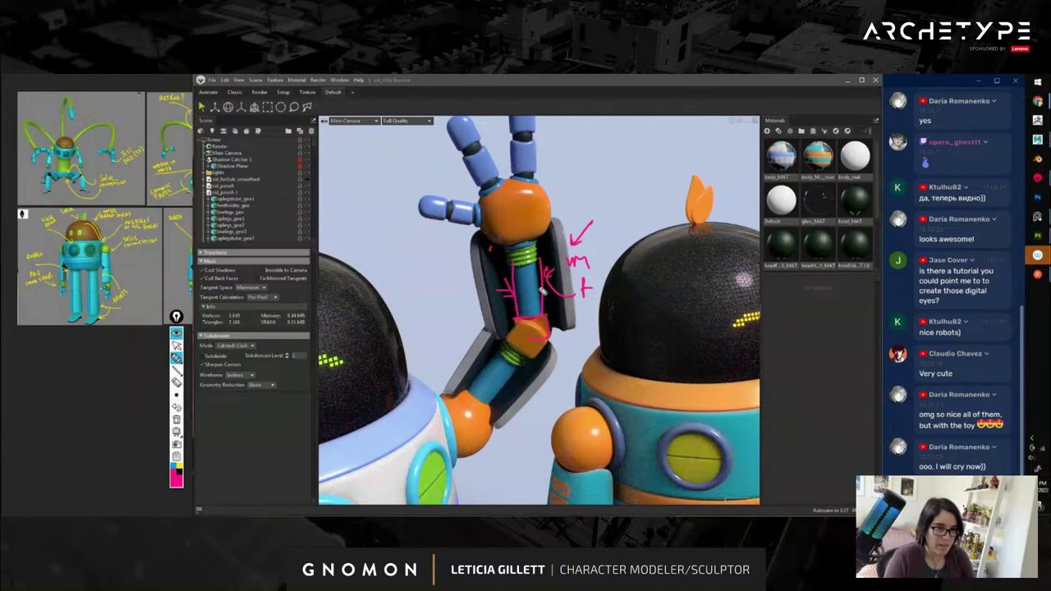
pyautogui.click(175, 420)
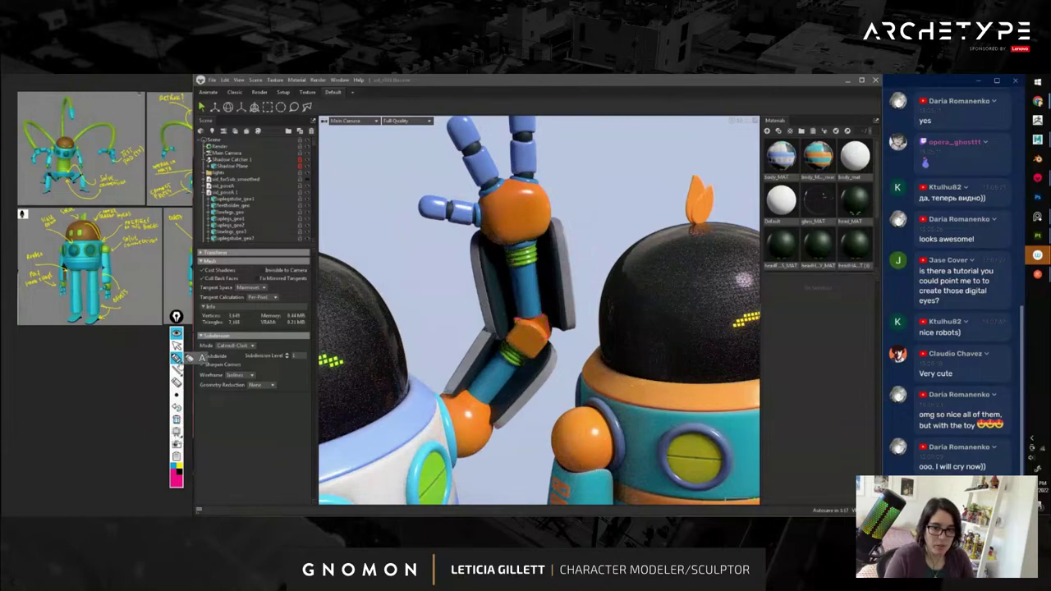
pyautogui.click(176, 345)
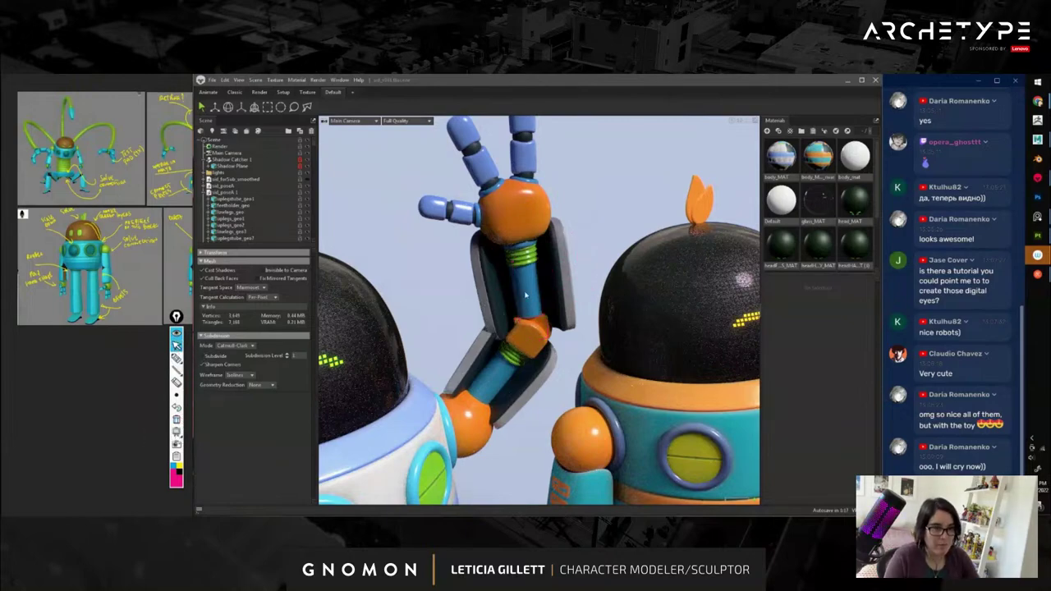
# Examine the whole group of posed robots, and frame the front robot's dark dome head closely.
pyautogui.scroll(-10, 426, 225)
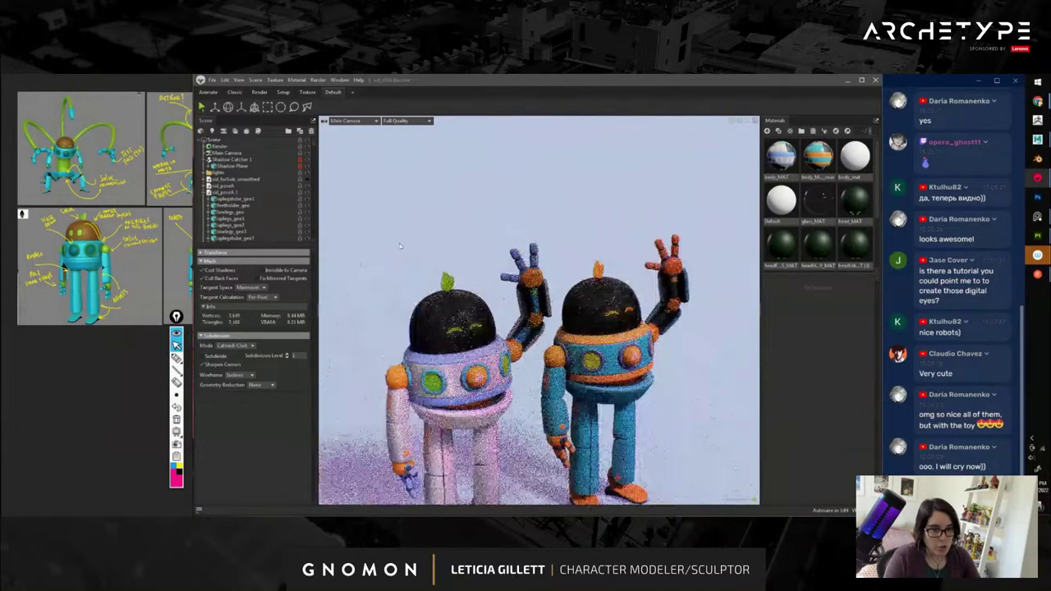
pyautogui.scroll(-6, 400, 245)
pyautogui.moveTo(485, 484); pyautogui.dragTo(559, 460, button='middle')
pyautogui.keyDown('alt'); pyautogui.moveTo(581, 316); pyautogui.dragTo(491, 296); pyautogui.keyUp('alt')
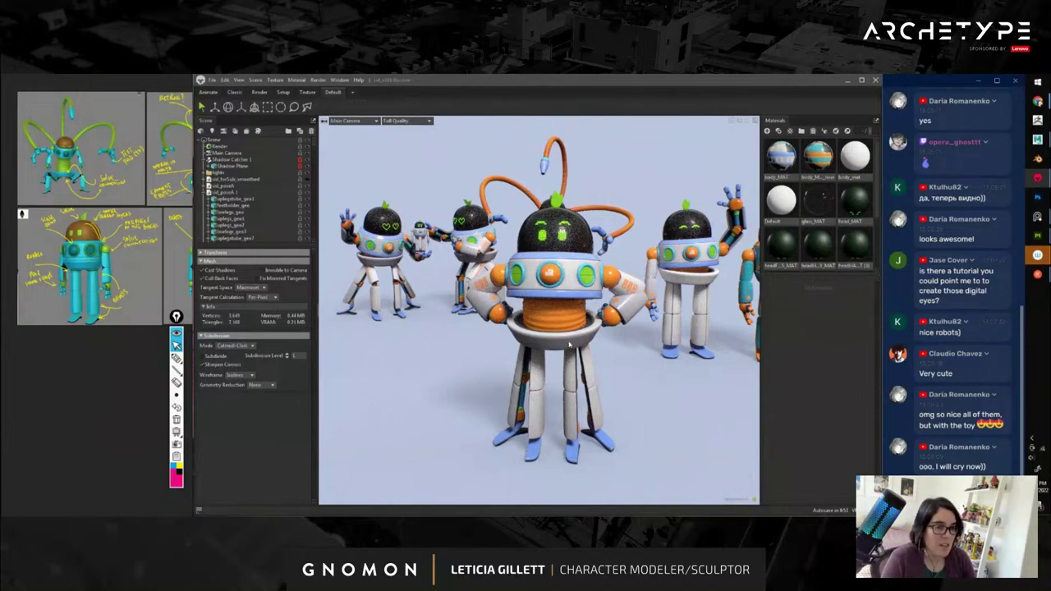
pyautogui.scroll(-1, 569, 344)
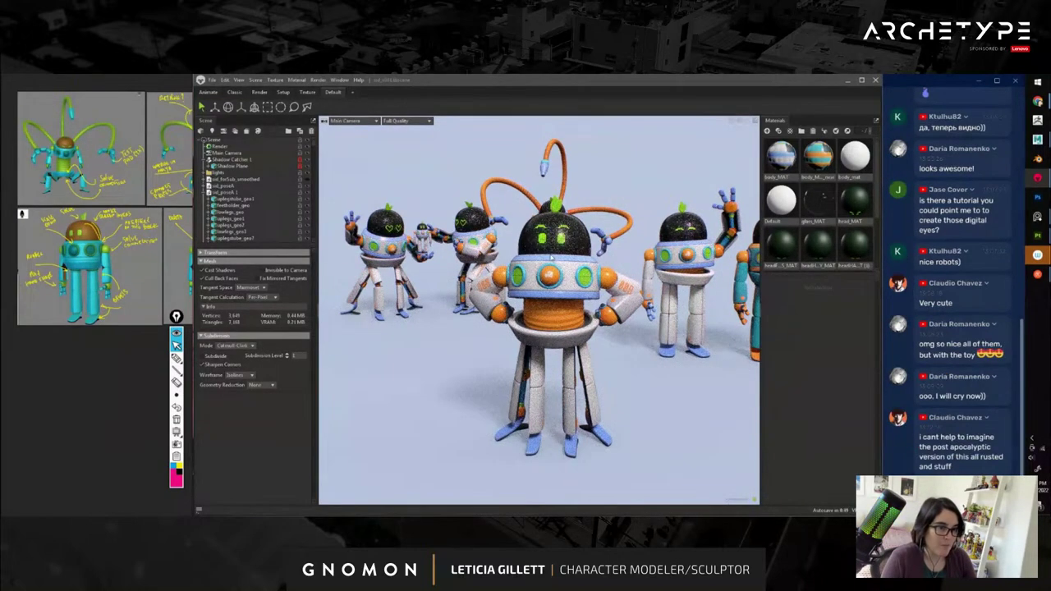
pyautogui.moveTo(555, 234); pyautogui.dragTo(526, 289)
pyautogui.keyDown('alt'); pyautogui.moveTo(527, 289); pyautogui.dragTo(532, 323, button='right'); pyautogui.keyUp('alt')
pyautogui.keyDown('alt'); pyautogui.moveTo(516, 343); pyautogui.dragTo(530, 251, button='middle'); pyautogui.keyUp('alt')
pyautogui.keyDown('alt'); pyautogui.moveTo(468, 194); pyautogui.dragTo(476, 227, button='right'); pyautogui.keyUp('alt')
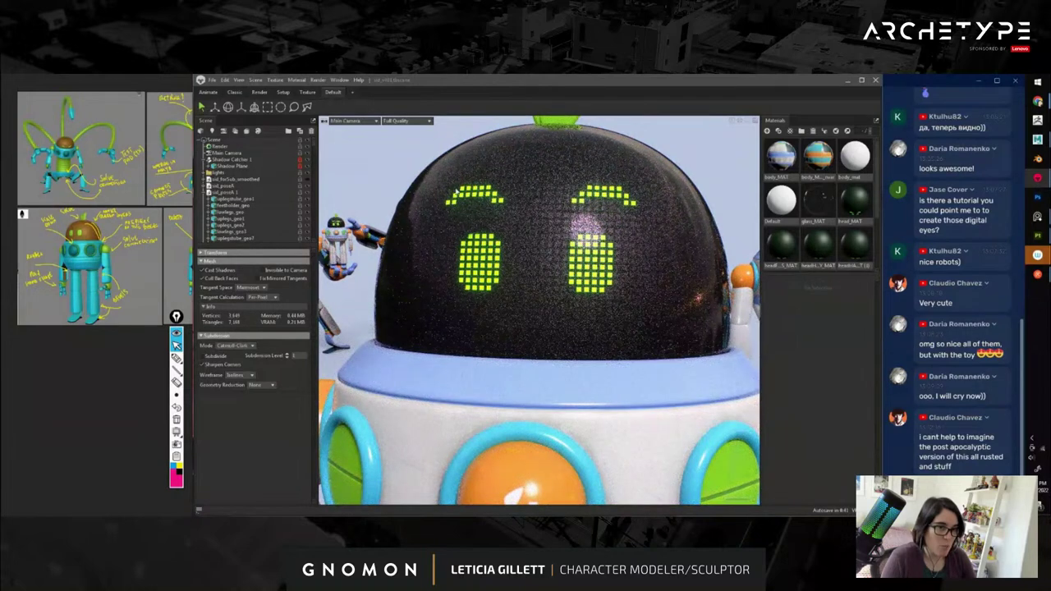
# Mark the pixel grid of the front robot's eye and brows with magenta strokes, and clear the annotations.
pyautogui.click(175, 358)
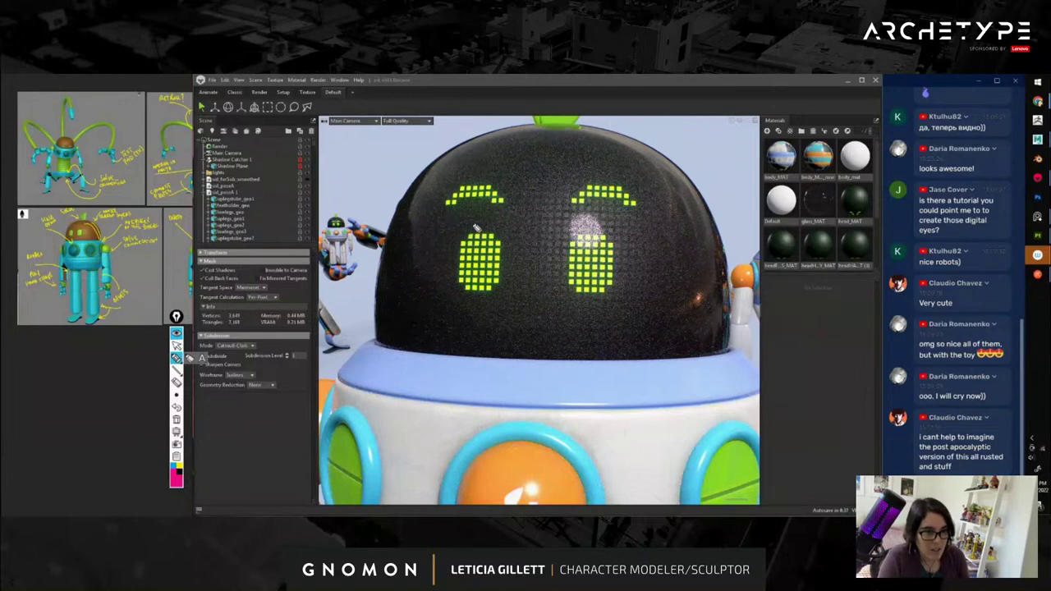
pyautogui.moveTo(473, 225); pyautogui.dragTo(474, 237)
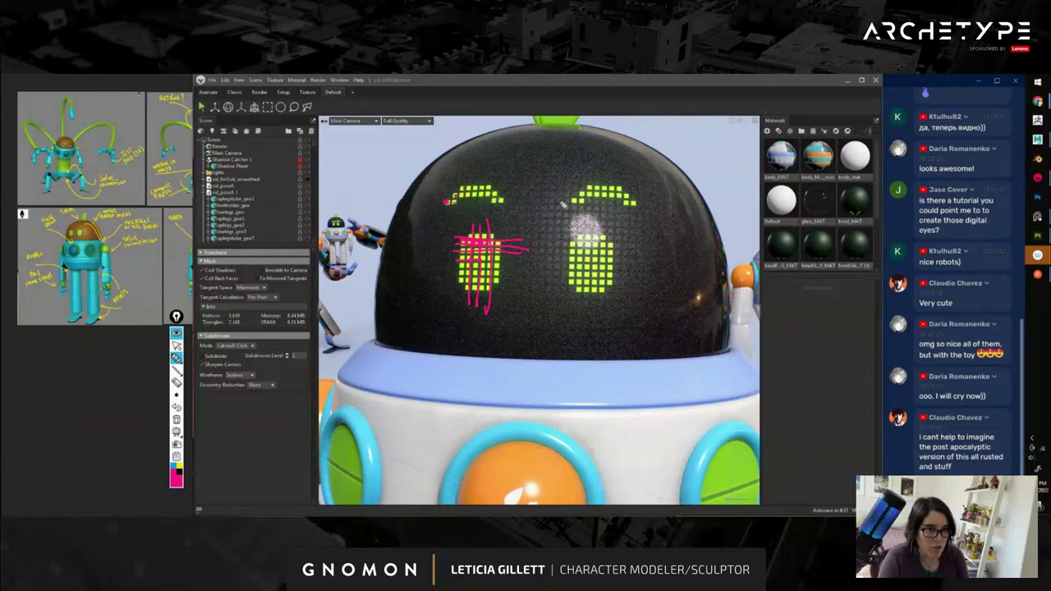
pyautogui.moveTo(596, 155)
pyautogui.mouseDown()
pyautogui.moveTo(595, 314)
pyautogui.moveTo(437, 175)
pyautogui.mouseUp()
pyautogui.click(175, 420)
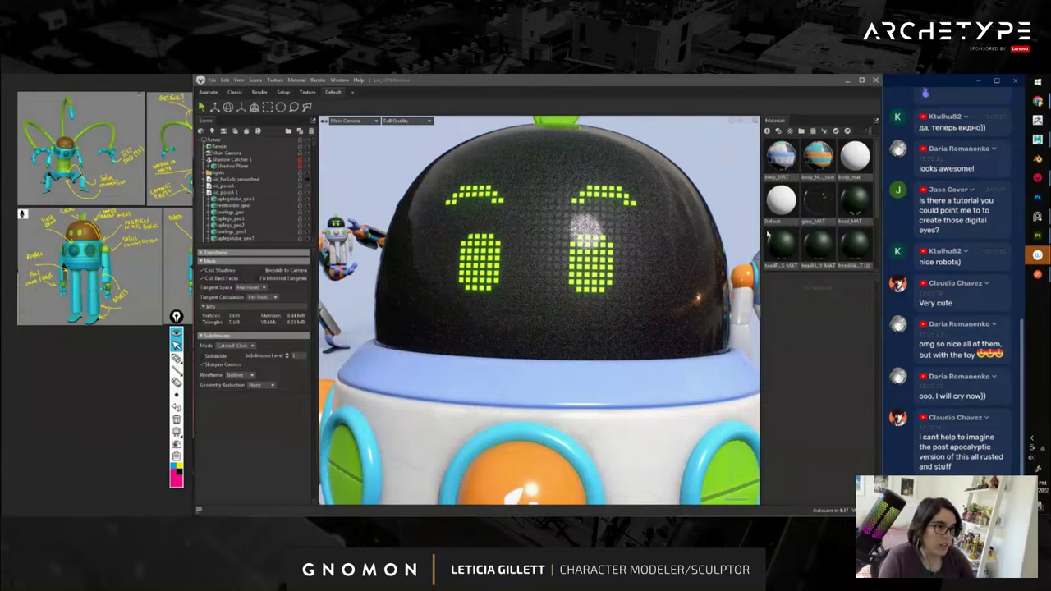
# Deselect the robot part and view the full group of posed robots from several angles.
pyautogui.click(714, 149)
pyautogui.keyDown('alt'); pyautogui.moveTo(715, 148); pyautogui.dragTo(555, 155, button='right'); pyautogui.keyUp('alt')
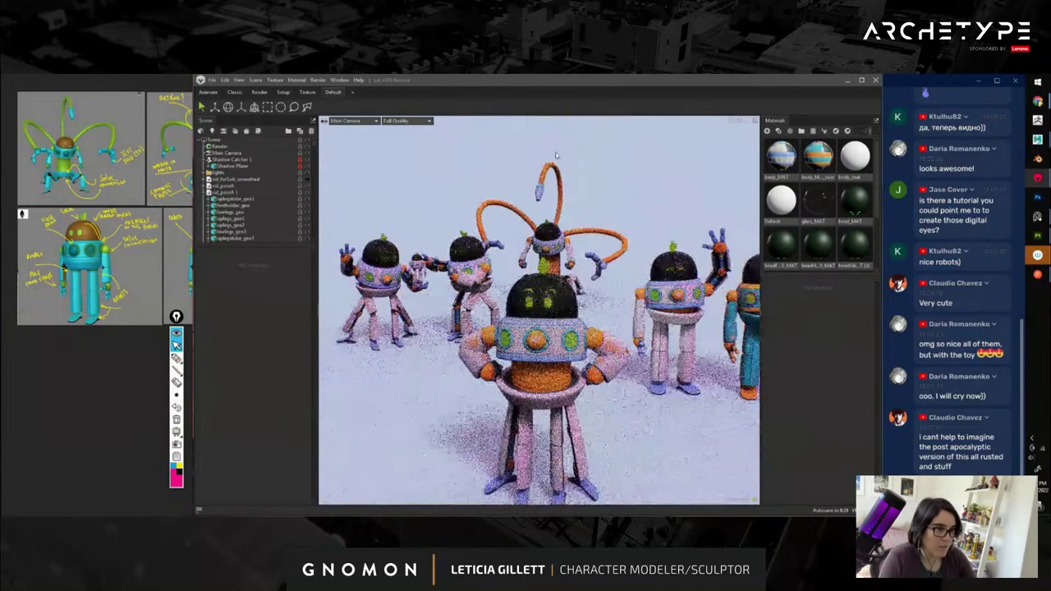
pyautogui.scroll(-3, 544, 368)
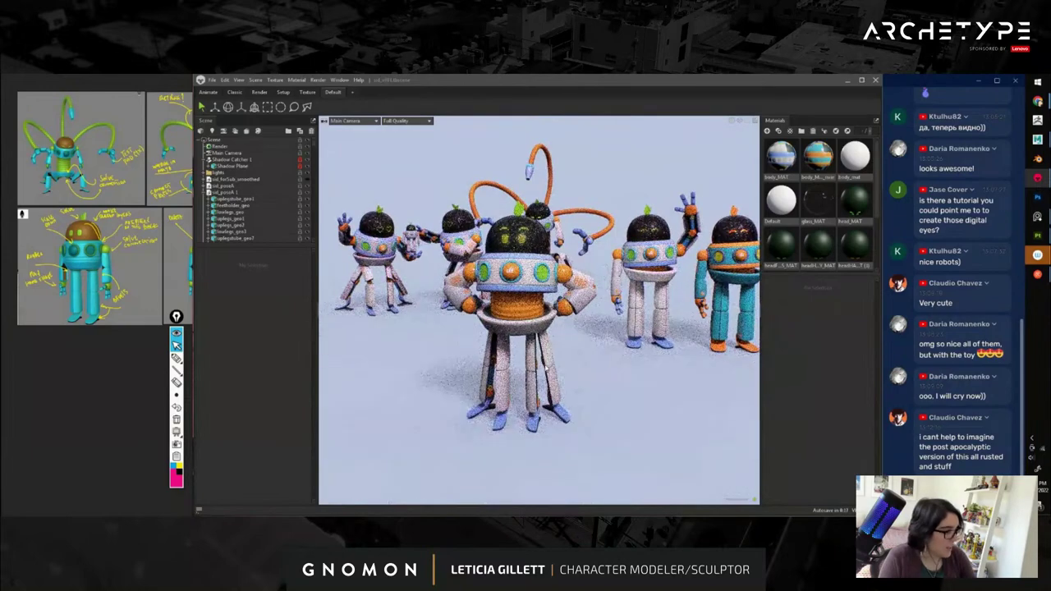
pyautogui.keyDown('alt'); pyautogui.moveTo(549, 369); pyautogui.dragTo(542, 360, button='middle'); pyautogui.keyUp('alt')
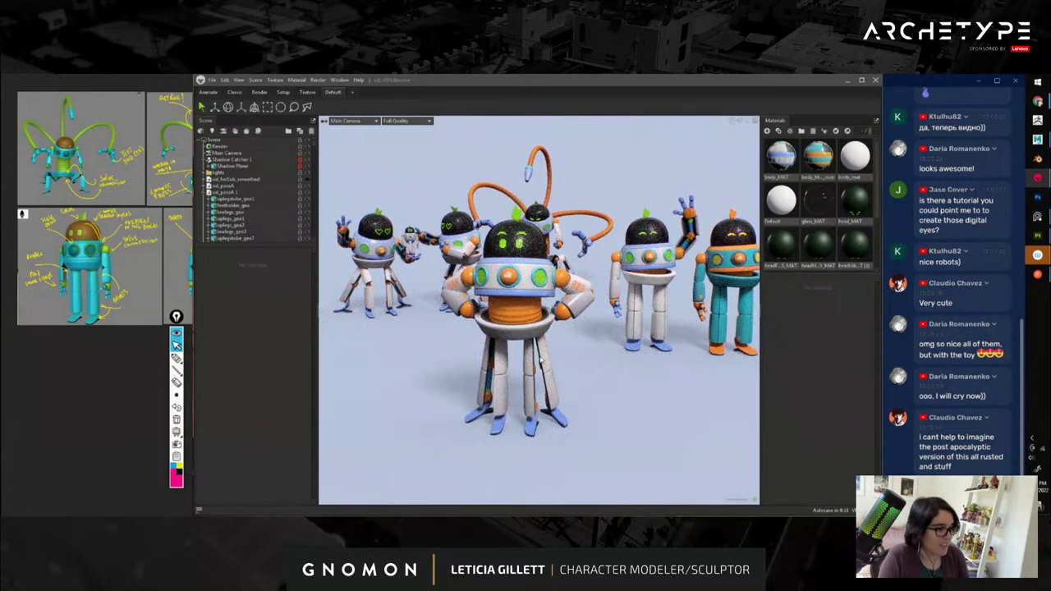
pyautogui.moveTo(628, 313); pyautogui.dragTo(532, 332)
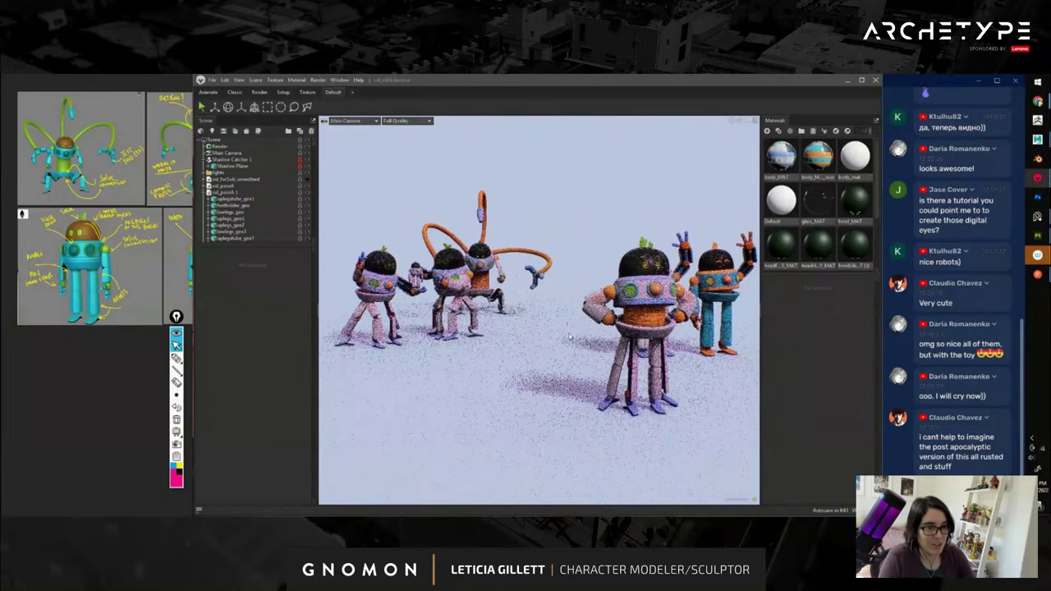
pyautogui.moveTo(568, 337); pyautogui.dragTo(529, 351)
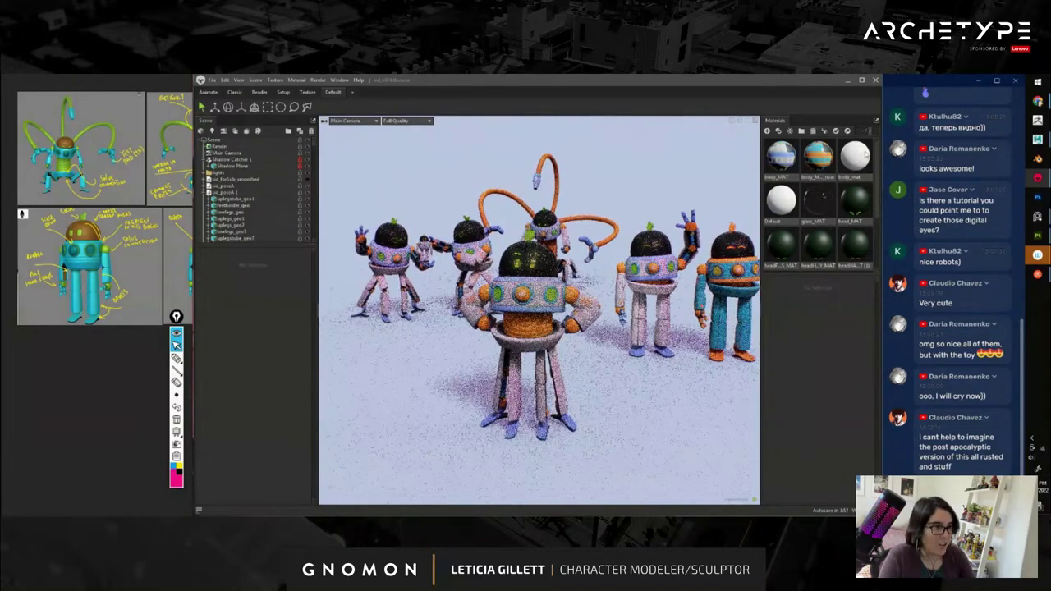
# Switch to Maya and hide the posed robot group that holds the small robot.
pyautogui.click(847, 81)
pyautogui.click(655, 274)
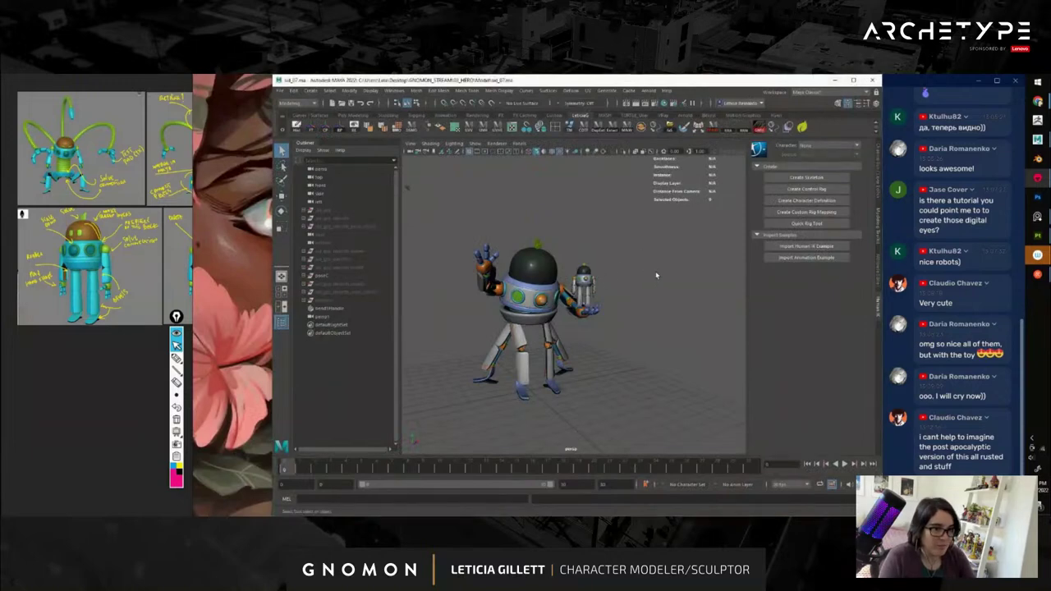
pyautogui.keyDown('alt'); pyautogui.moveTo(655, 274); pyautogui.dragTo(663, 269, button='middle'); pyautogui.keyUp('alt')
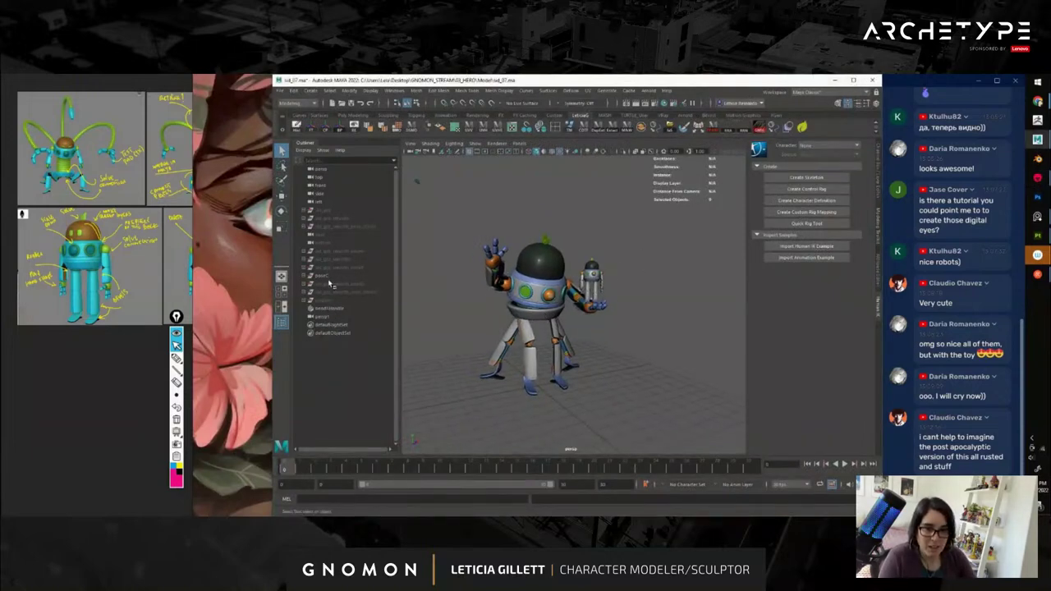
pyautogui.click(339, 278)
pyautogui.hotkey('ctrl', 'h')
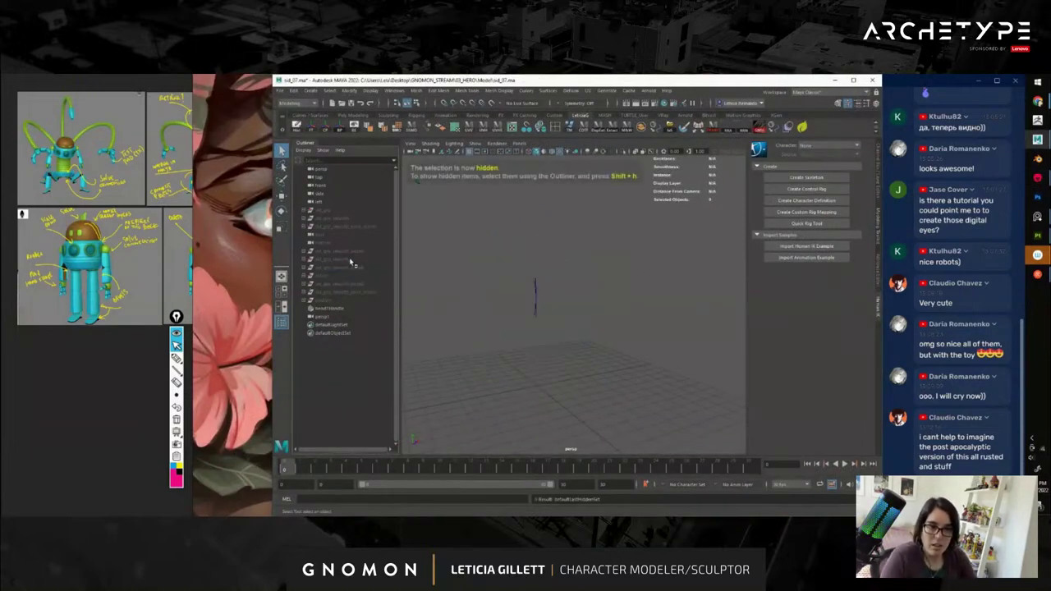
pyautogui.click(349, 260)
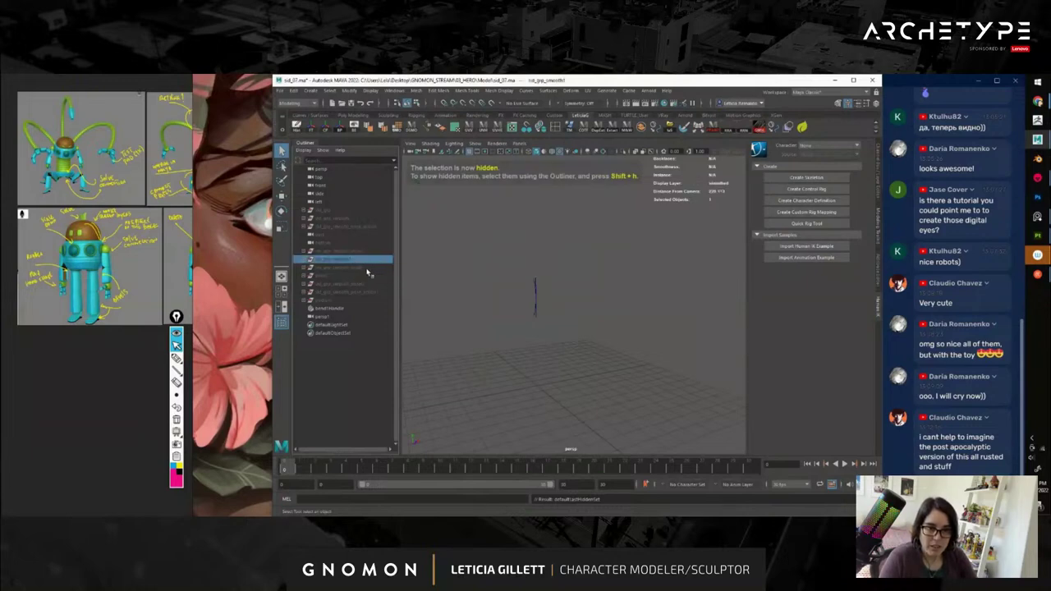
pyautogui.click(364, 285)
pyautogui.hotkey('shift', 'h')
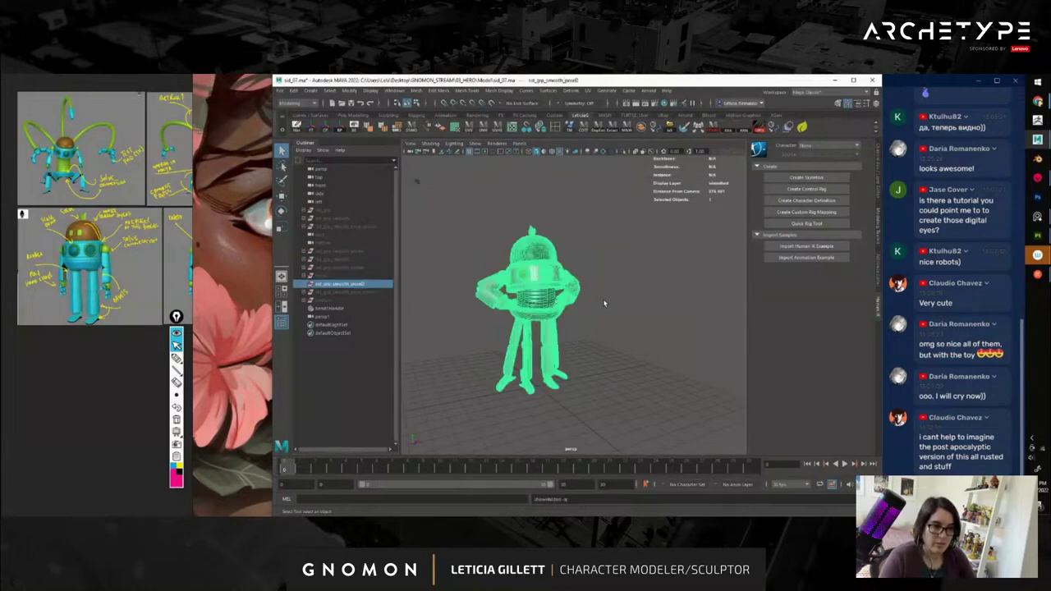
pyautogui.hotkey('ctrl', 'h')
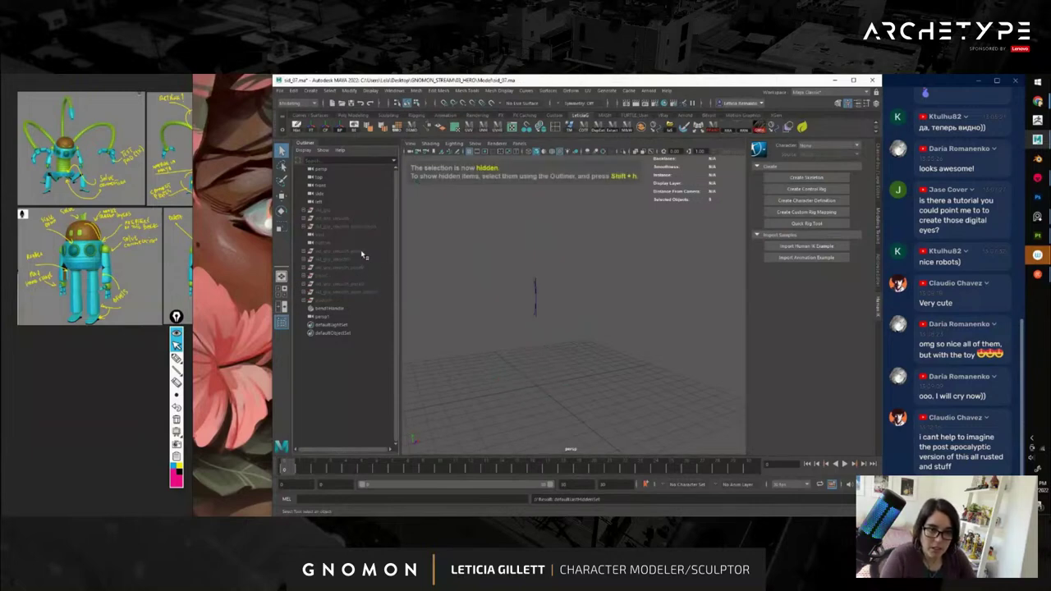
# Show the neutral standing robot group sid_grp_smooth1, duplicate it, and hide the original.
pyautogui.click(382, 262)
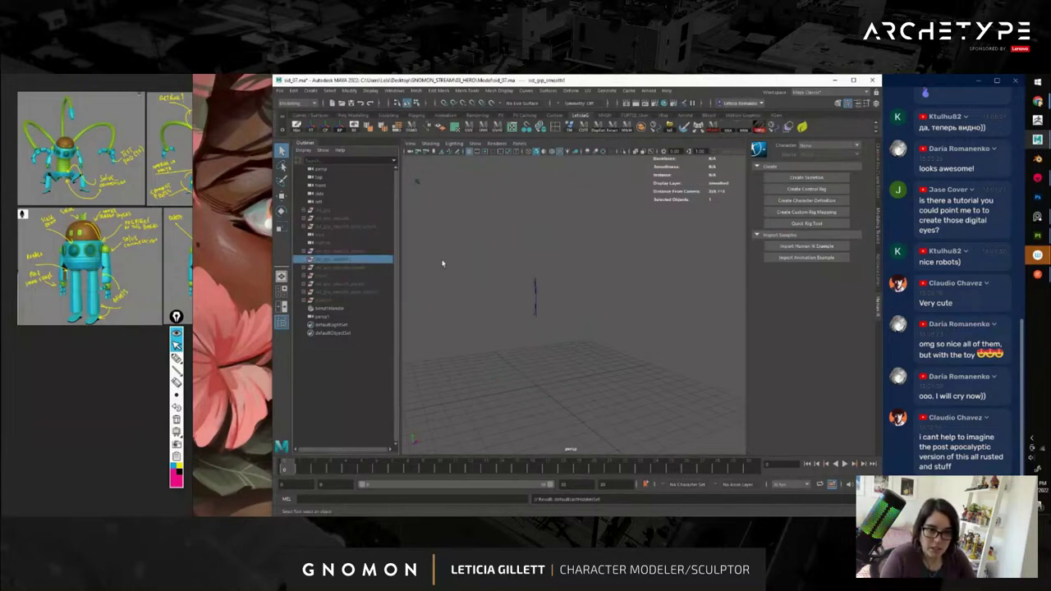
pyautogui.hotkey('shift', 'h')
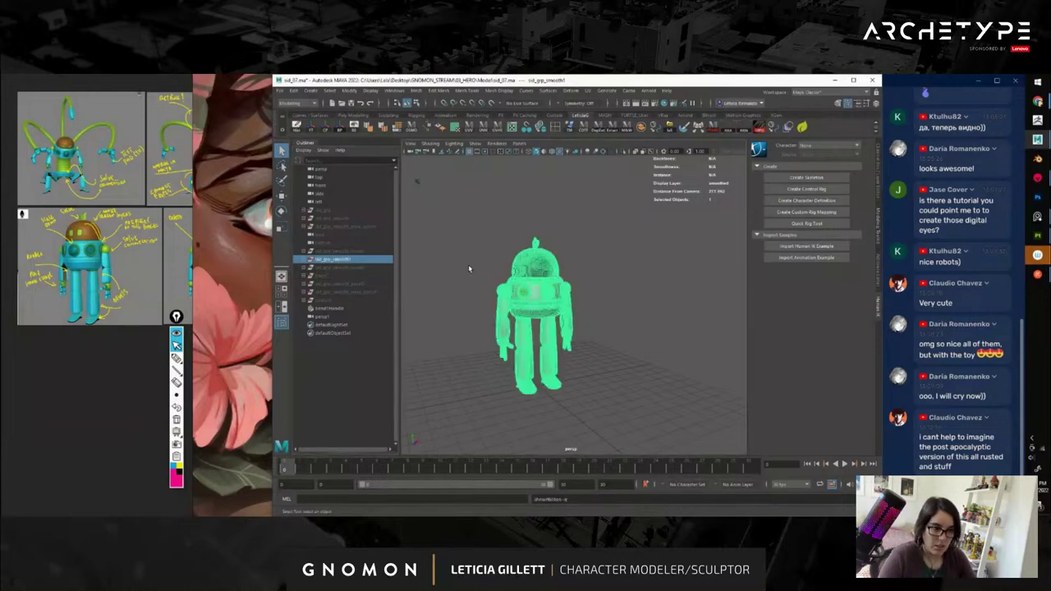
pyautogui.hotkey('ctrl', 'd')
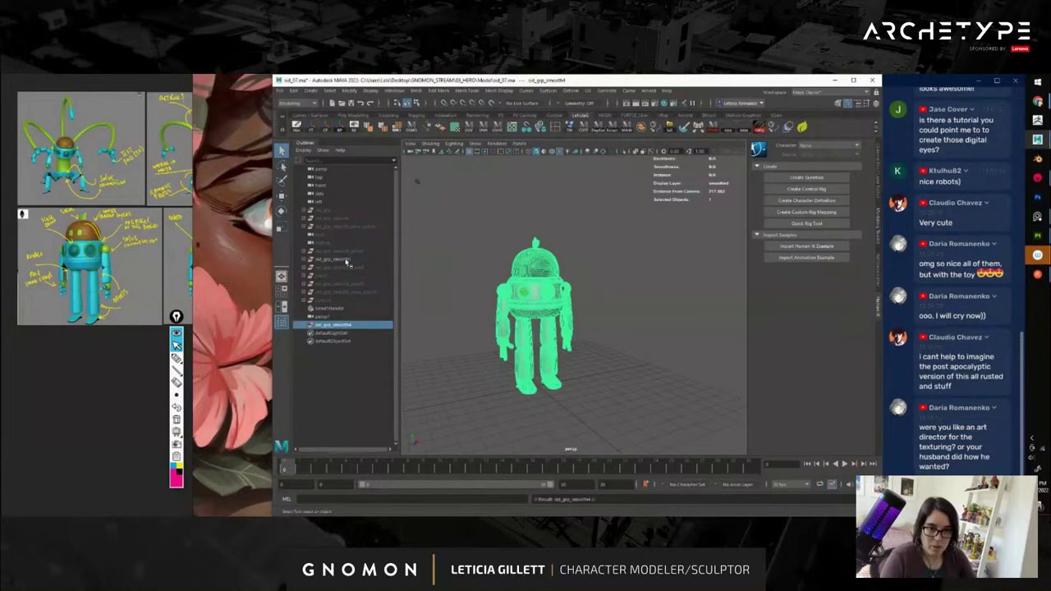
pyautogui.hotkey('ctrl', 'h')
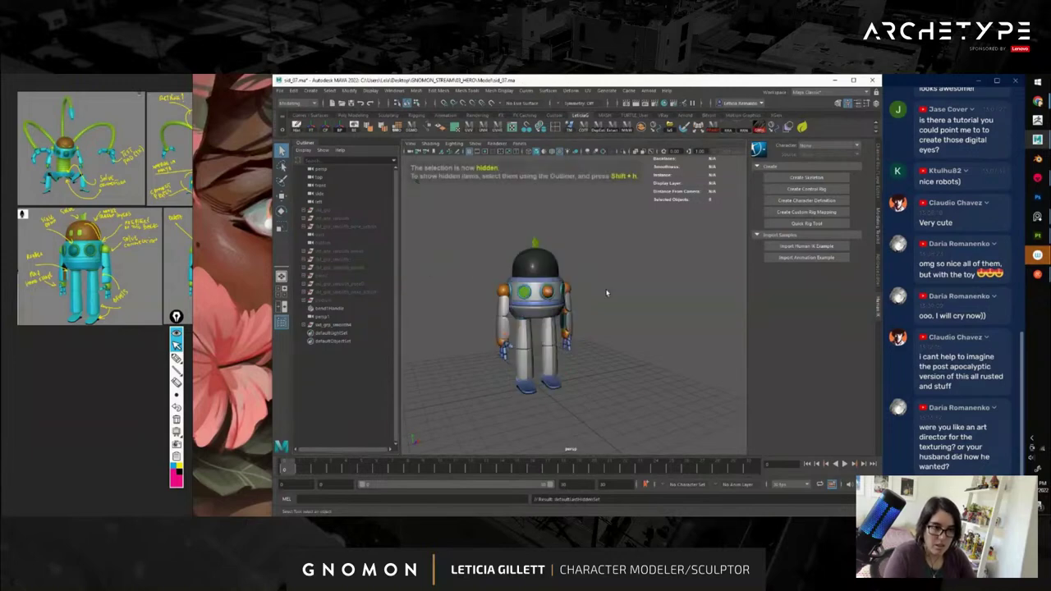
# Inspect the standing robot copy from several angles, and check the waving robots in Marmoset Toolbag as pose reference.
pyautogui.moveTo(605, 293)
pyautogui.keyDown('alt'); pyautogui.mouseDown()
pyautogui.moveTo(605, 350)
pyautogui.moveTo(587, 351)
pyautogui.moveTo(589, 335)
pyautogui.moveTo(685, 331)
pyautogui.moveTo(563, 332)
pyautogui.moveTo(602, 338)
pyautogui.mouseUp(); pyautogui.keyUp('alt')
pyautogui.scroll(5, 587, 353)
pyautogui.scroll(-5, 685, 331)
pyautogui.scroll(3, 569, 330)
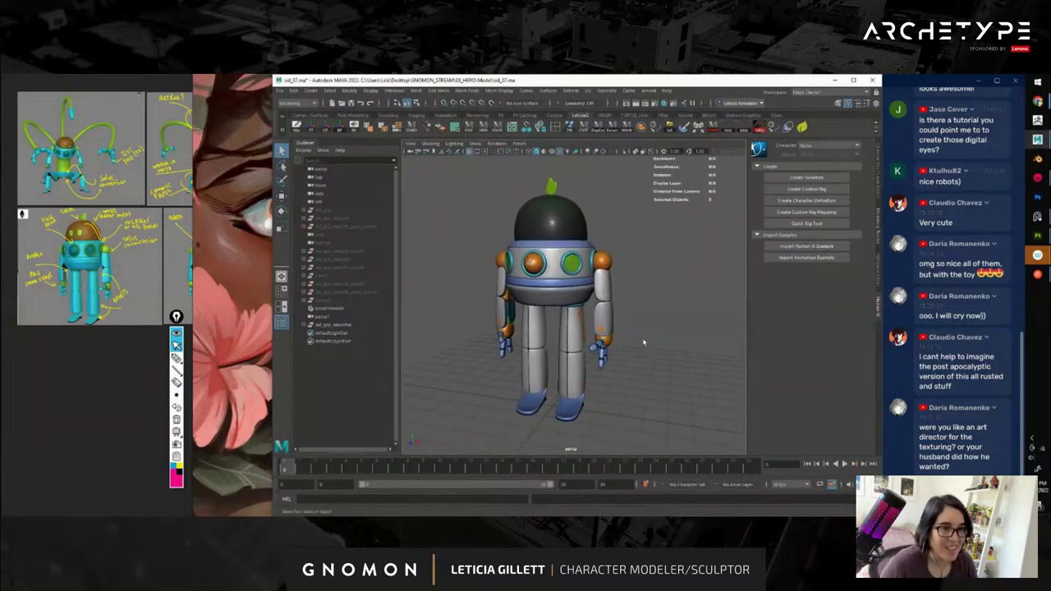
pyautogui.keyDown('alt'); pyautogui.moveTo(575, 330); pyautogui.dragTo(624, 352); pyautogui.keyUp('alt')
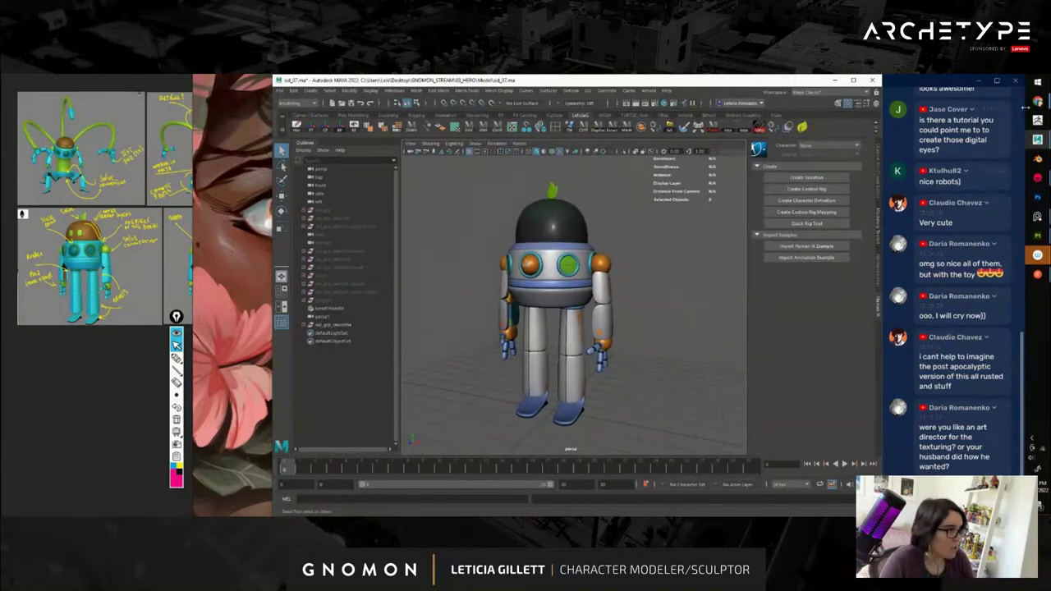
pyautogui.click(1037, 178)
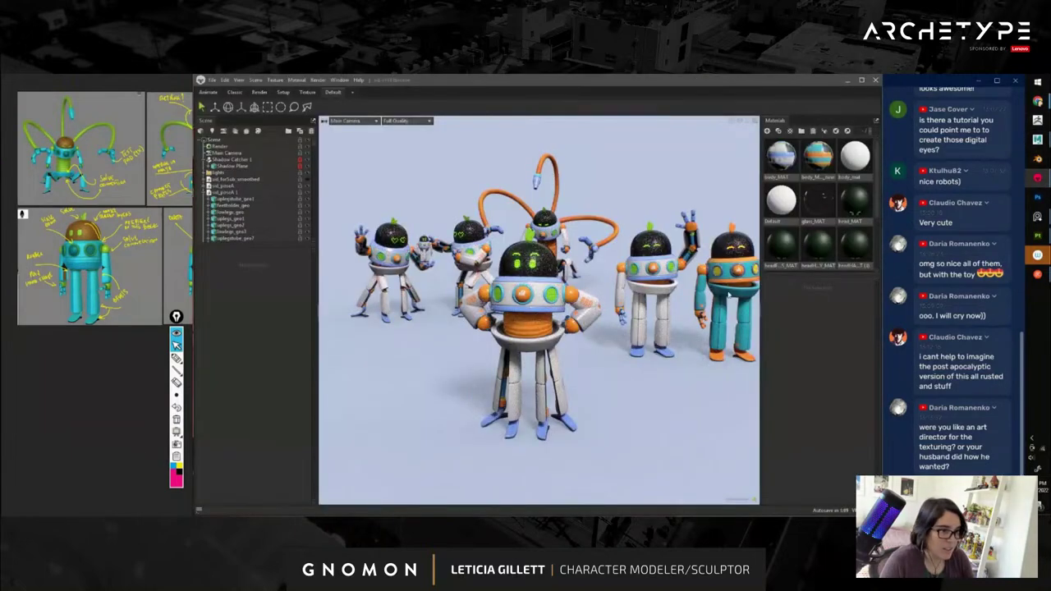
pyautogui.keyDown('alt'); pyautogui.moveTo(664, 351); pyautogui.dragTo(482, 359, button='middle'); pyautogui.keyUp('alt')
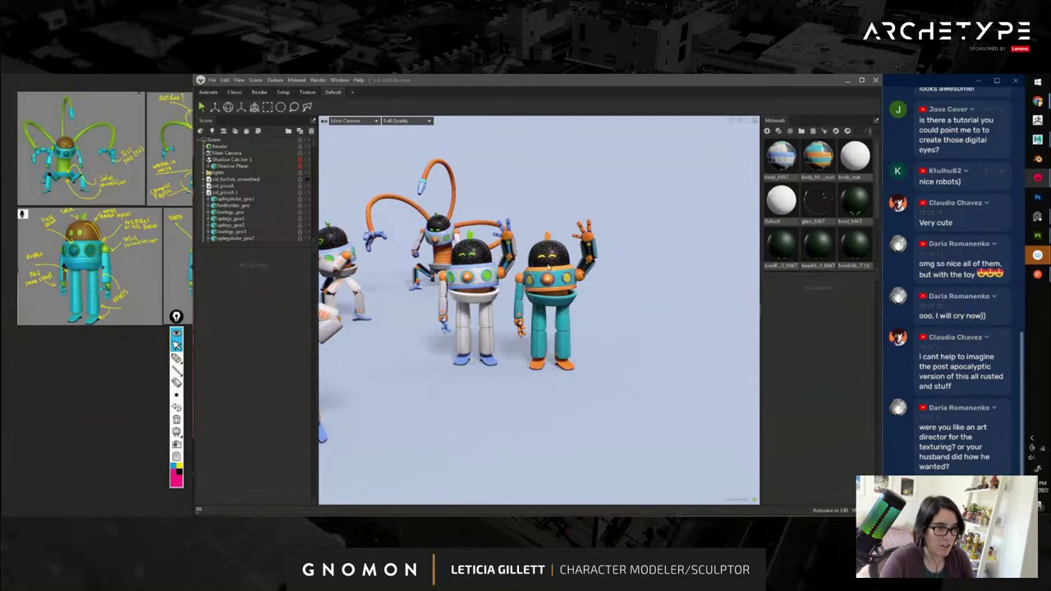
# Return to Maya and examine the standing robot copy from the front and at an angle.
pyautogui.click(848, 81)
pyautogui.keyDown('alt'); pyautogui.moveTo(657, 332); pyautogui.dragTo(640, 305); pyautogui.keyUp('alt')
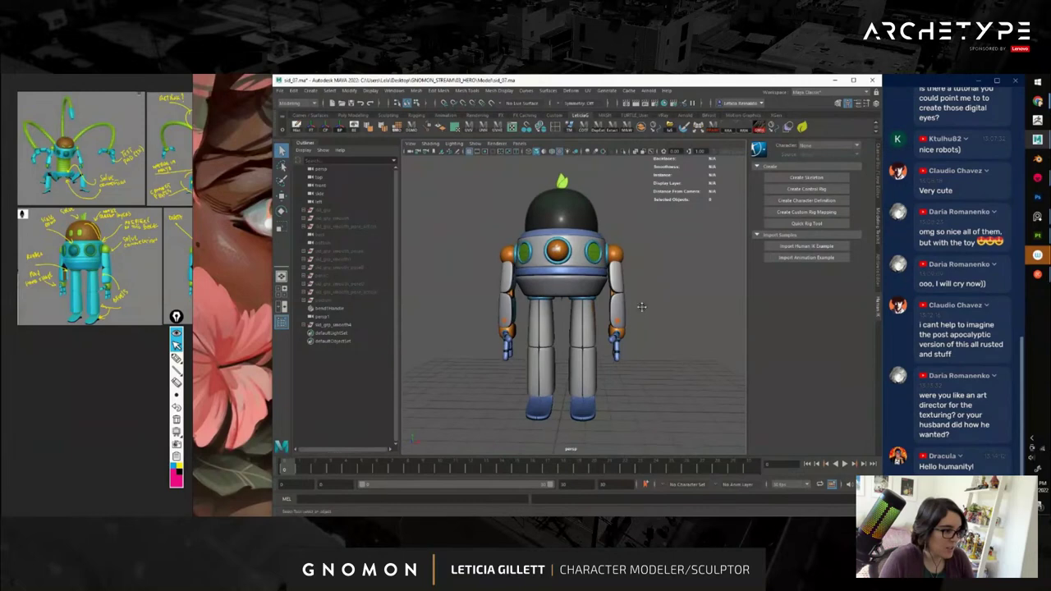
pyautogui.keyDown('alt'); pyautogui.moveTo(640, 305); pyautogui.dragTo(639, 327, button='middle'); pyautogui.keyUp('alt')
pyautogui.scroll(5, 639, 328)
pyautogui.keyDown('alt'); pyautogui.moveTo(640, 330); pyautogui.dragTo(568, 321); pyautogui.keyUp('alt')
pyautogui.scroll(-6, 597, 328)
pyautogui.keyDown('alt'); pyautogui.moveTo(568, 321); pyautogui.dragTo(623, 323, button='right'); pyautogui.keyUp('alt')
pyautogui.scroll(-3, 624, 323)
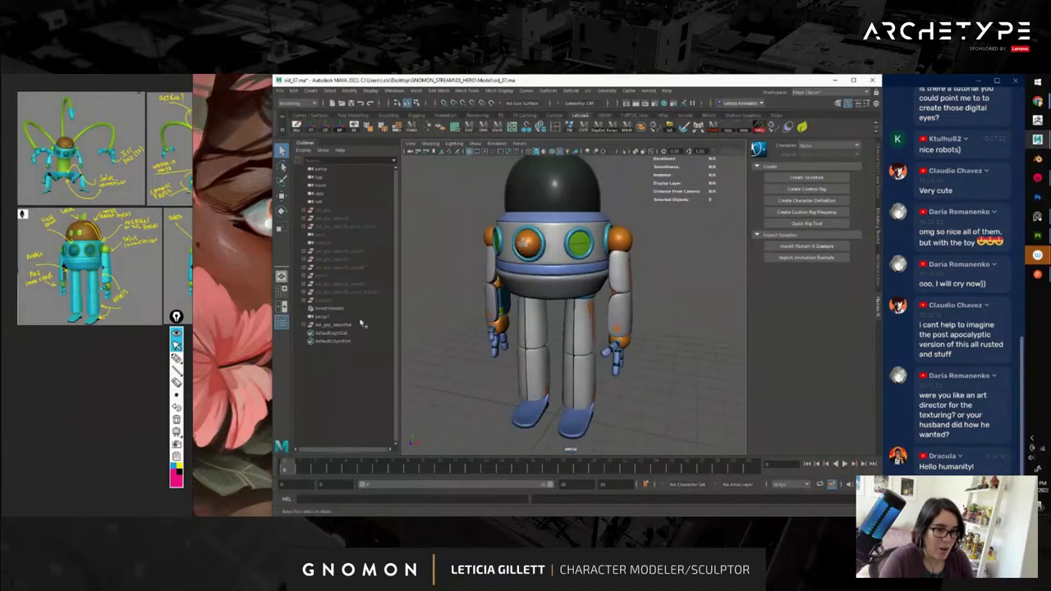
# Expand the duplicated robot's group, and rotate its whole left arm forward at the shoulder.
pyautogui.click(306, 325)
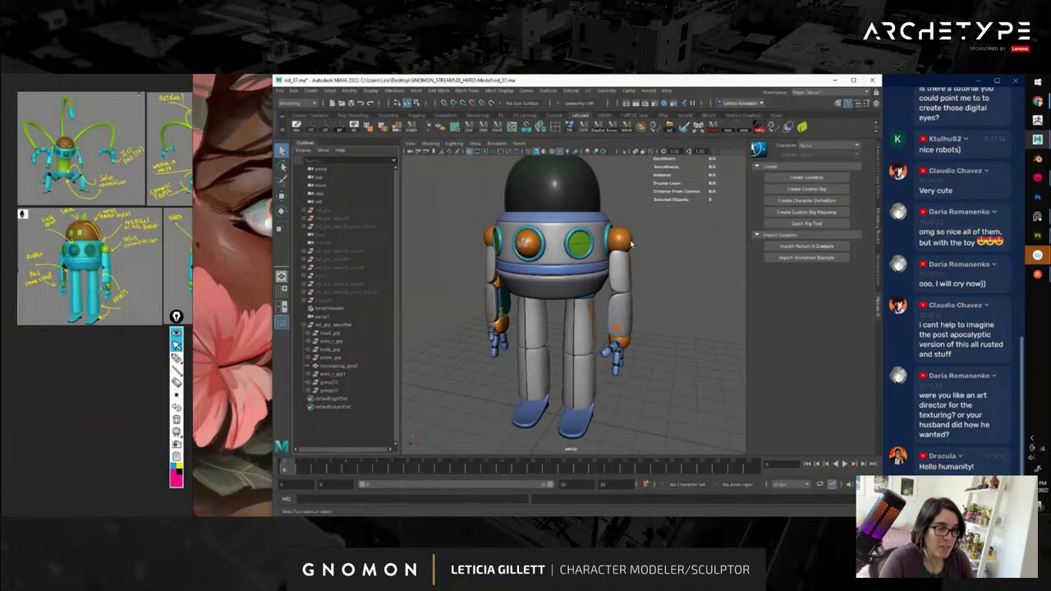
pyautogui.keyDown('alt'); pyautogui.moveTo(554, 315); pyautogui.dragTo(583, 304); pyautogui.keyUp('alt')
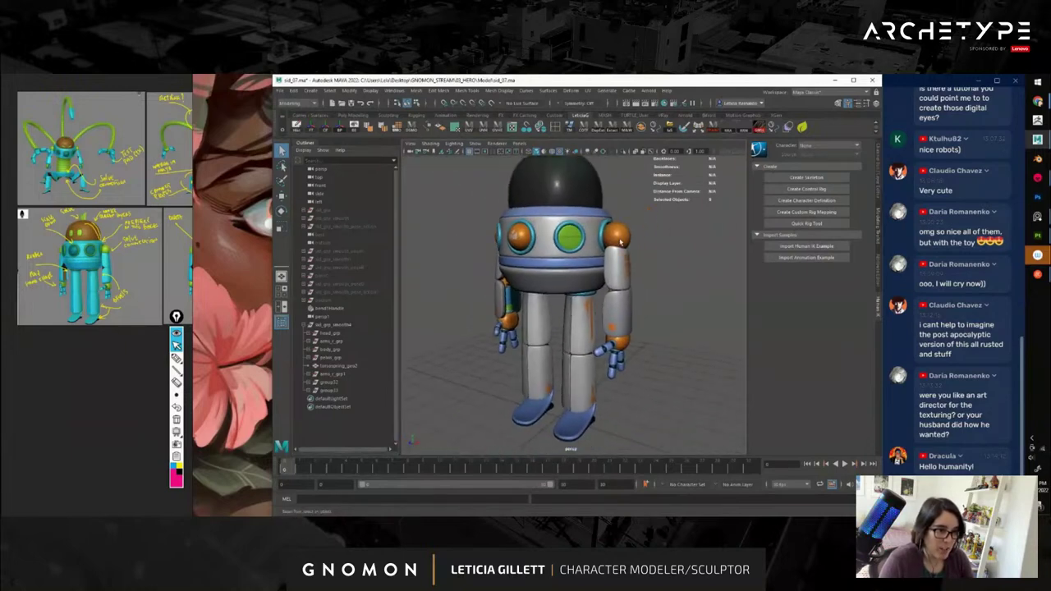
pyautogui.click(620, 239)
pyautogui.press('e')
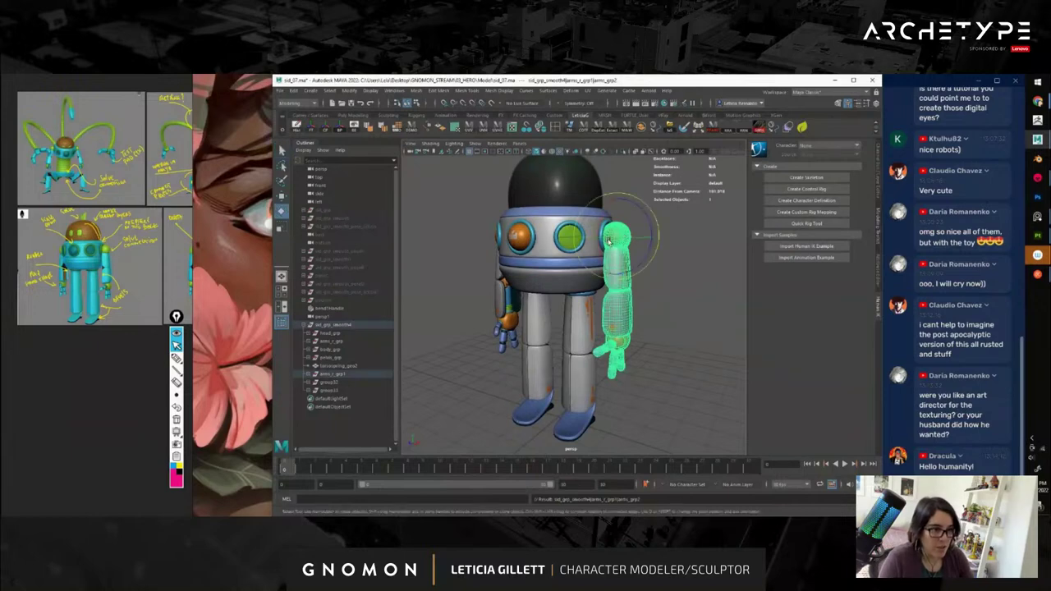
pyautogui.keyDown('alt'); pyautogui.moveTo(626, 296); pyautogui.dragTo(589, 199); pyautogui.keyUp('alt')
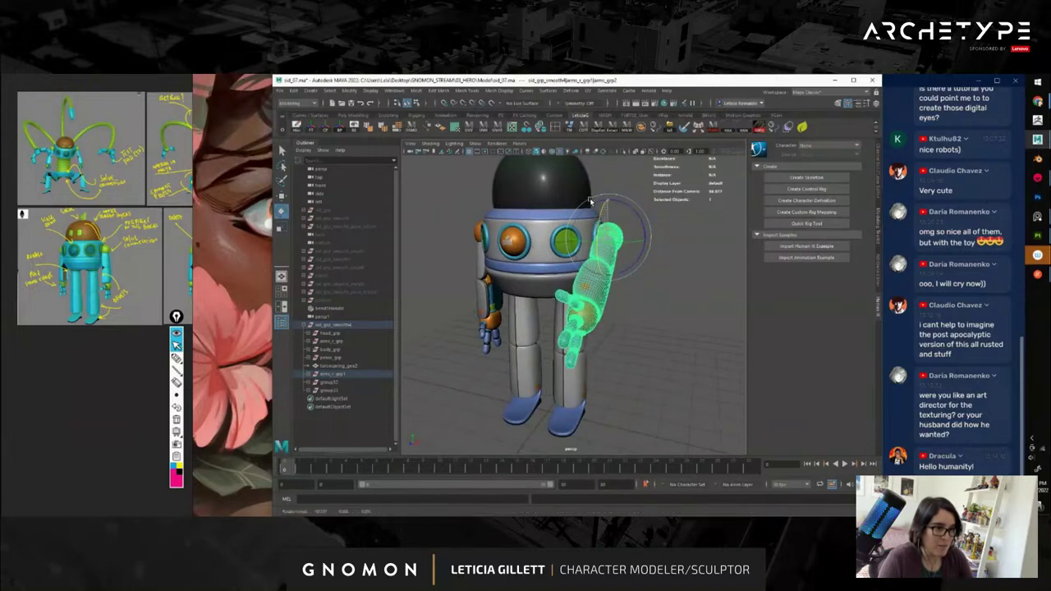
# Select the forearm and hand group of the same arm, bend it upward at the elbow, and deselect it.
pyautogui.moveTo(576, 304)
pyautogui.keyDown('alt'); pyautogui.mouseDown()
pyautogui.moveTo(572, 284)
pyautogui.moveTo(639, 285)
pyautogui.moveTo(582, 307)
pyautogui.mouseUp(); pyautogui.keyUp('alt')
pyautogui.press('f')
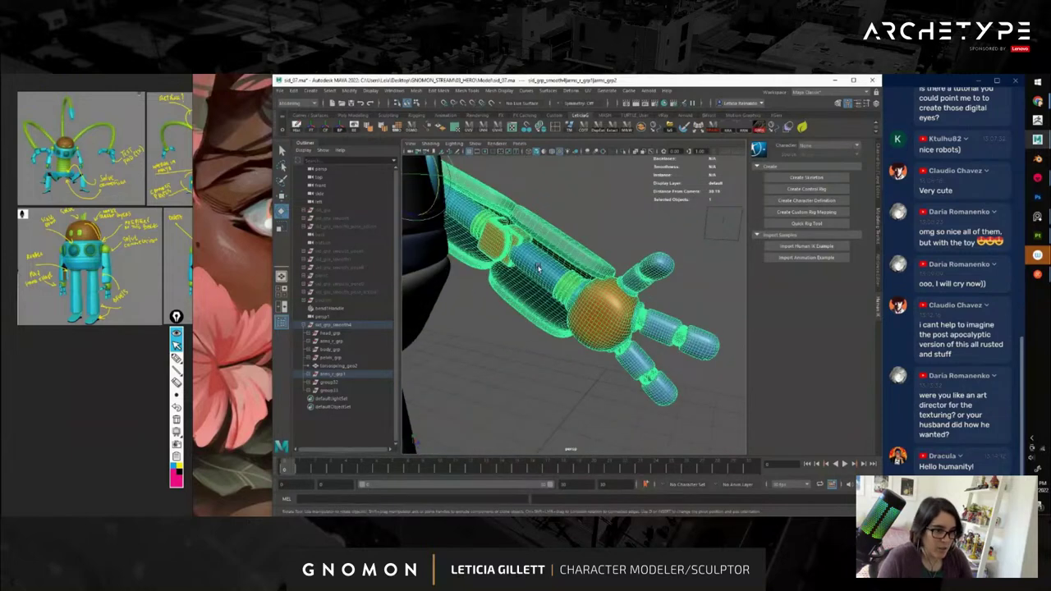
pyautogui.click(542, 268)
pyautogui.press('Up')
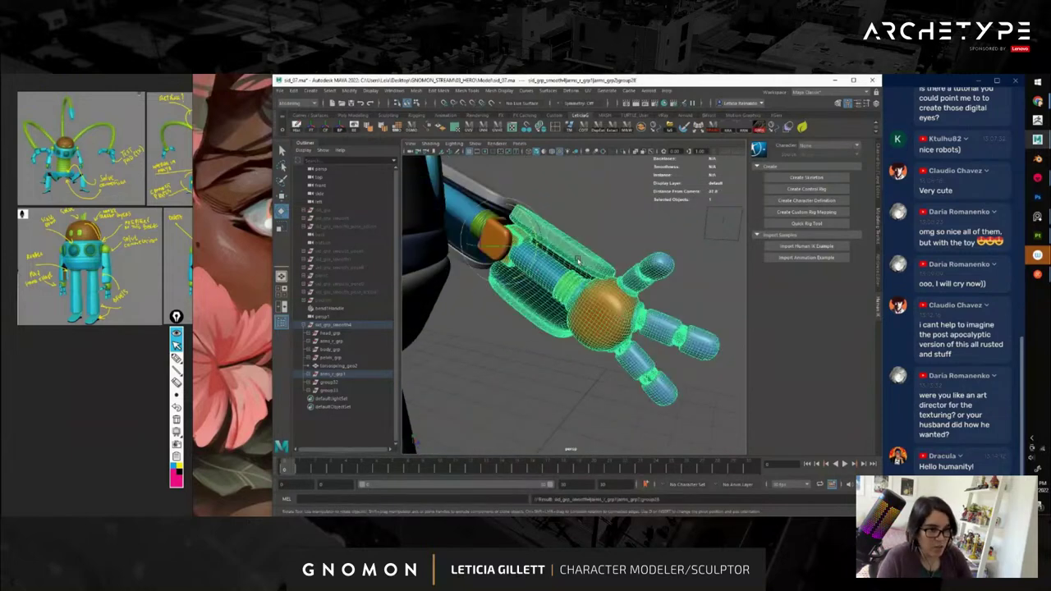
pyautogui.moveTo(529, 231)
pyautogui.mouseDown()
pyautogui.moveTo(518, 201)
pyautogui.moveTo(530, 238)
pyautogui.moveTo(529, 186)
pyautogui.moveTo(529, 226)
pyautogui.mouseUp()
pyautogui.click(514, 169)
pyautogui.scroll(-5, 598, 266)
pyautogui.keyDown('alt'); pyautogui.moveTo(592, 276); pyautogui.dragTo(606, 272); pyautogui.keyUp('alt')
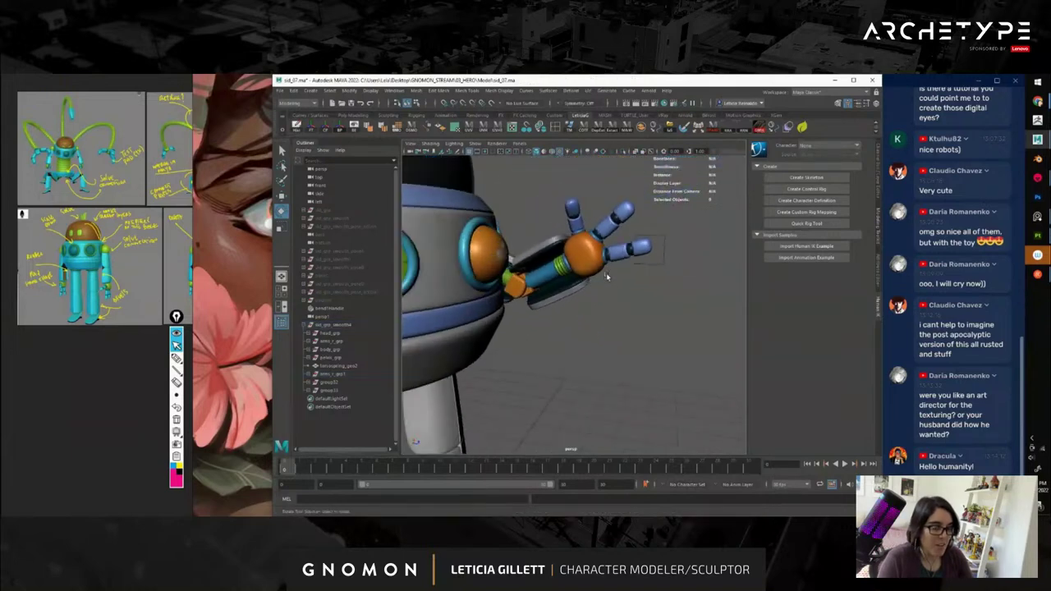
# Select the hand group of the posed left arm and try rotating it at the wrist.
pyautogui.scroll(4, 606, 273)
pyautogui.keyDown('alt'); pyautogui.moveTo(606, 273); pyautogui.dragTo(601, 302, button='middle'); pyautogui.keyUp('alt')
pyautogui.click(573, 252)
pyautogui.press('Up')
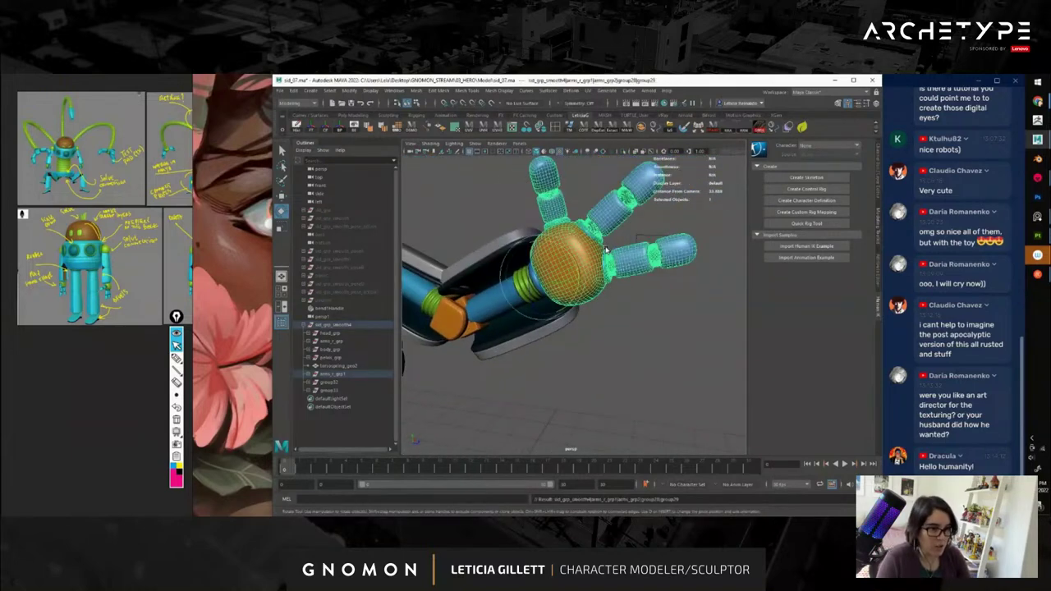
pyautogui.keyDown('alt'); pyautogui.moveTo(556, 267); pyautogui.dragTo(517, 248); pyautogui.keyUp('alt')
pyautogui.press('e')
pyautogui.click(559, 265)
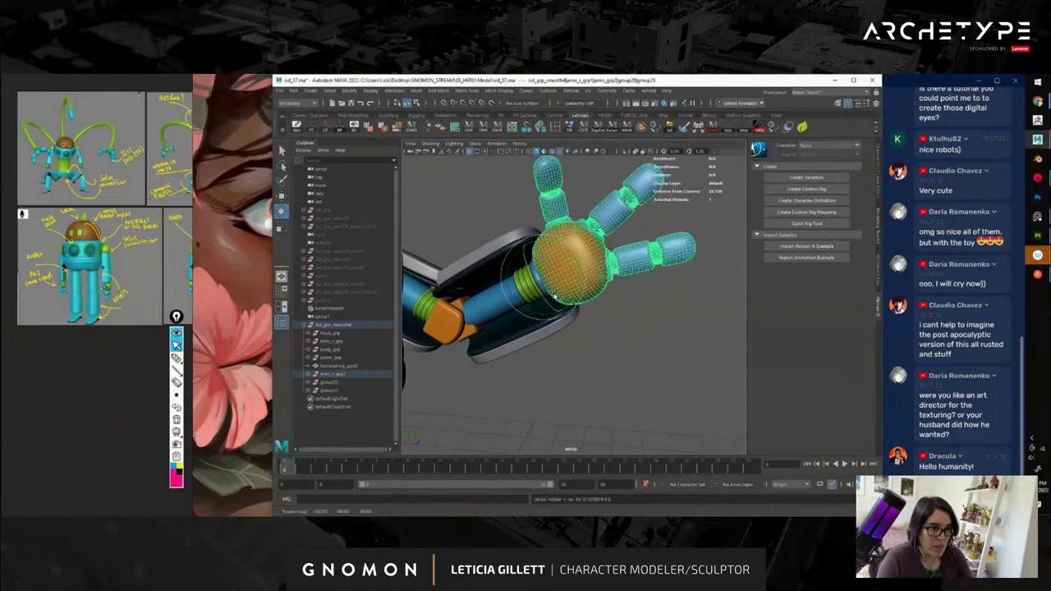
pyautogui.moveTo(530, 280)
pyautogui.mouseDown()
pyautogui.moveTo(542, 279)
pyautogui.moveTo(501, 276)
pyautogui.moveTo(553, 274)
pyautogui.moveTo(537, 283)
pyautogui.moveTo(543, 277)
pyautogui.mouseUp()
# Select the hand's middle finger, try bending it at its base, and undo the rotation.
pyautogui.click(645, 228)
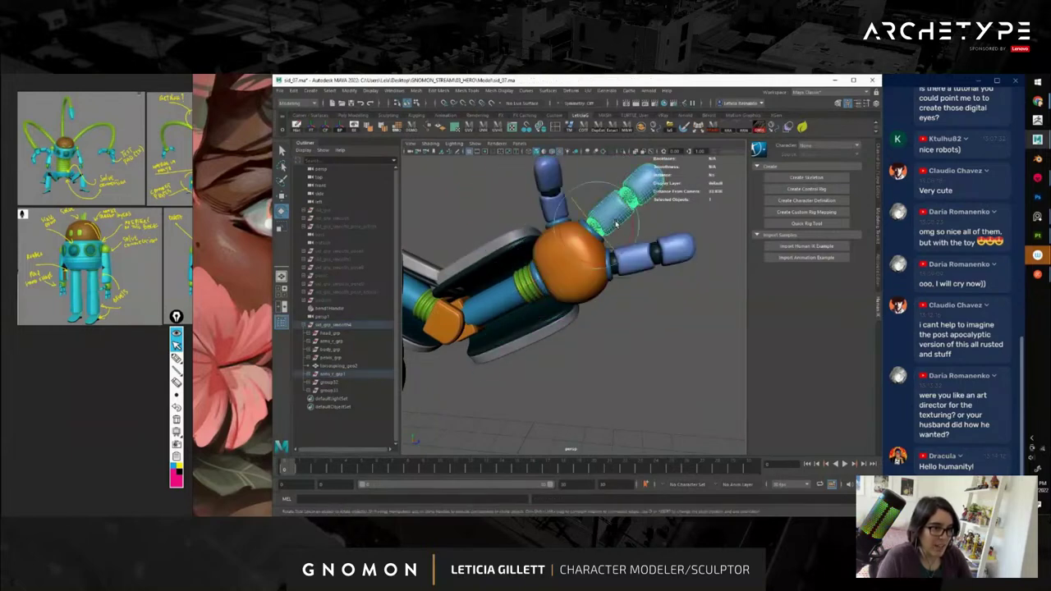
pyautogui.keyDown('alt'); pyautogui.moveTo(639, 230); pyautogui.dragTo(627, 252, button='middle'); pyautogui.keyUp('alt')
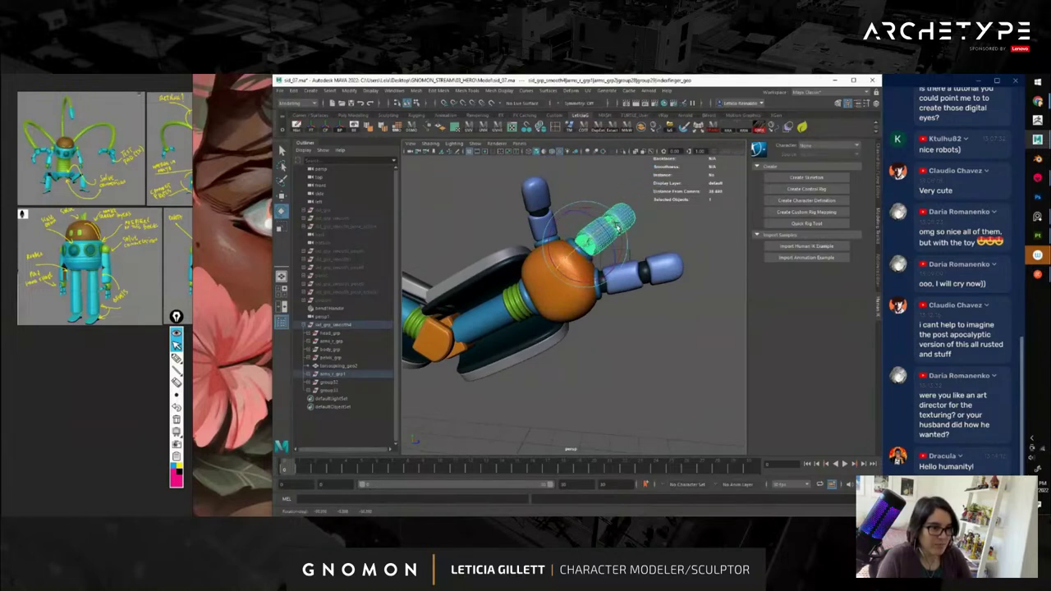
pyautogui.hotkey('ctrl', 'z')
pyautogui.keyDown('alt'); pyautogui.moveTo(695, 287); pyautogui.dragTo(664, 307, button='middle'); pyautogui.keyUp('alt')
pyautogui.keyDown('alt'); pyautogui.moveTo(664, 307); pyautogui.dragTo(614, 264, button='right'); pyautogui.keyUp('alt')
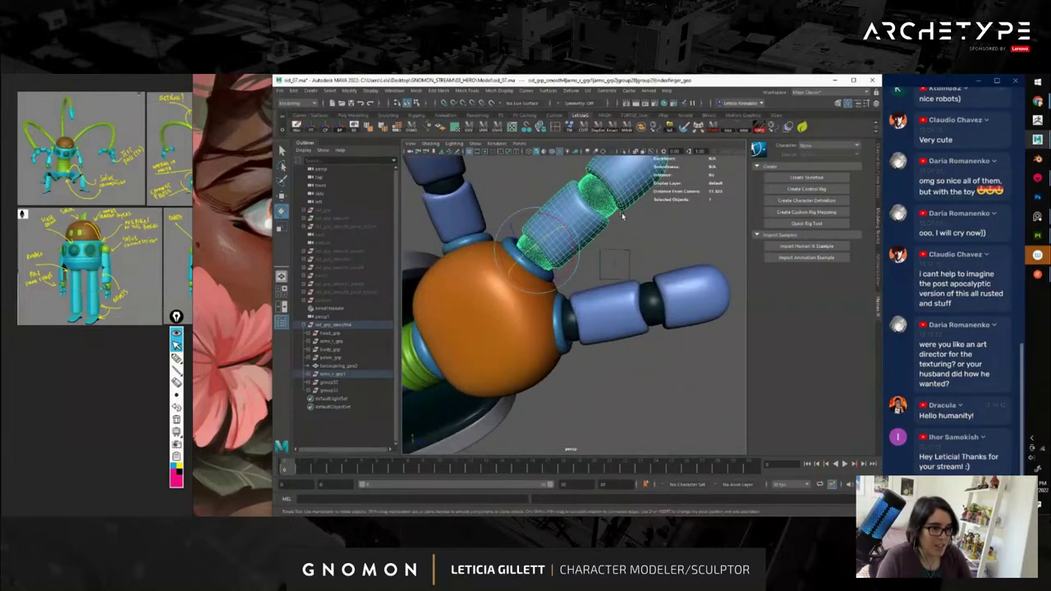
pyautogui.keyDown('alt'); pyautogui.moveTo(651, 223); pyautogui.dragTo(594, 239); pyautogui.keyUp('alt')
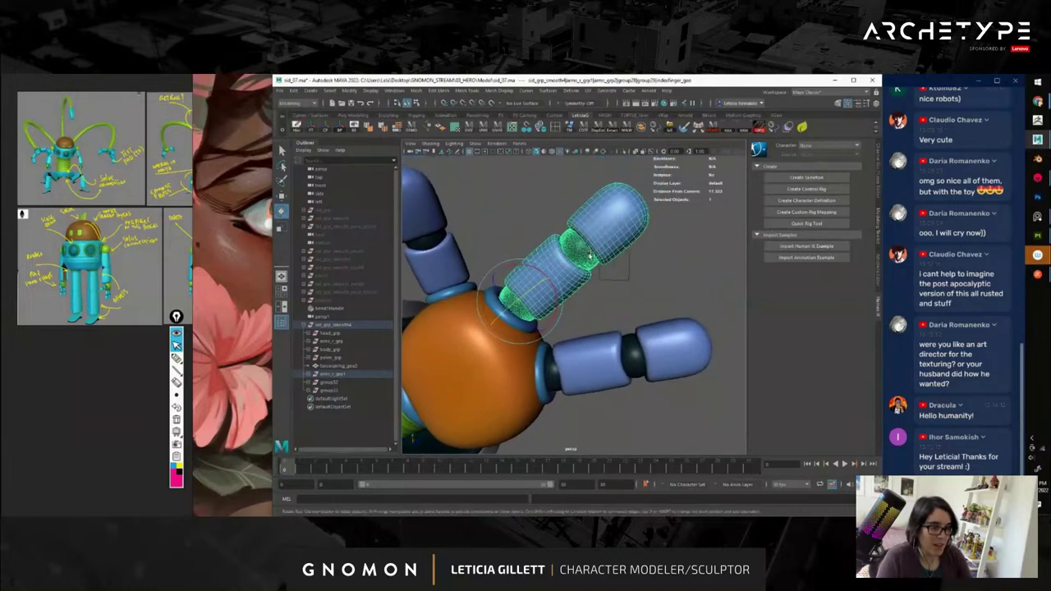
pyautogui.keyDown('alt'); pyautogui.moveTo(683, 272); pyautogui.dragTo(635, 265, button='right'); pyautogui.keyUp('alt')
pyautogui.keyDown('alt'); pyautogui.moveTo(636, 265); pyautogui.dragTo(588, 315); pyautogui.keyUp('alt')
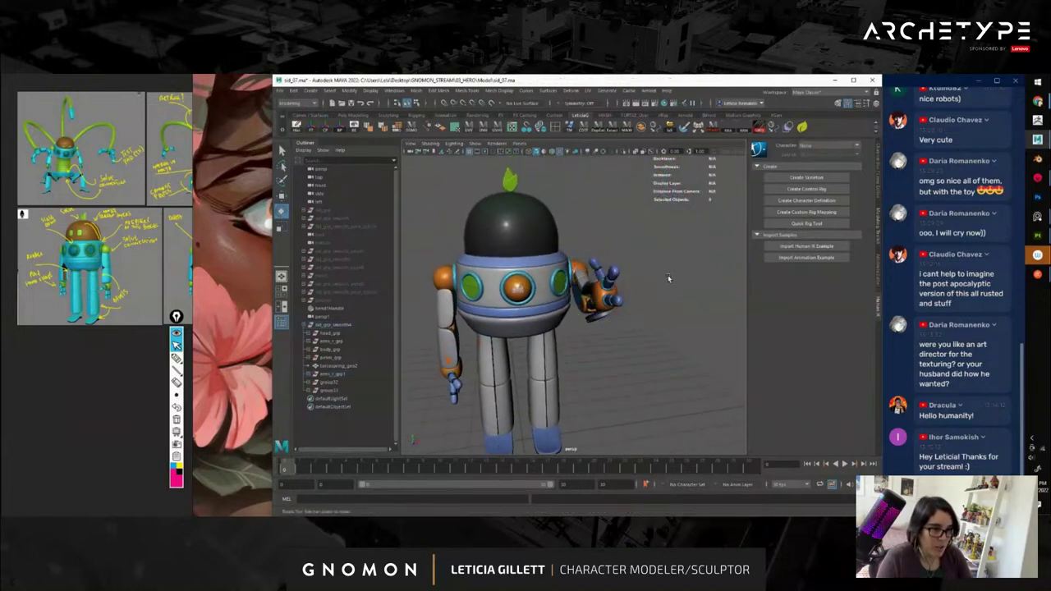
# Select the whole left arm group, rotate it up at the shoulder into a waving position, and deselect it.
pyautogui.keyDown('alt'); pyautogui.moveTo(669, 279); pyautogui.dragTo(623, 224); pyautogui.keyUp('alt')
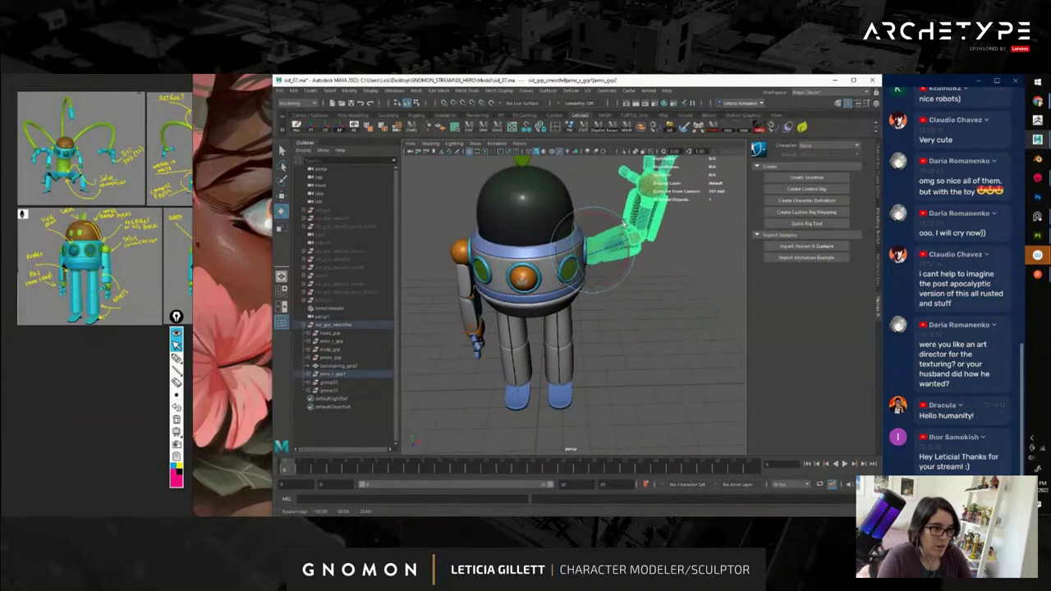
pyautogui.click(637, 331)
pyautogui.scroll(-3, 638, 330)
pyautogui.keyDown('alt'); pyautogui.moveTo(638, 330); pyautogui.dragTo(580, 317); pyautogui.keyUp('alt')
pyautogui.scroll(5, 579, 317)
# Select the body and its parent robot group, and try tilting the pelvis group.
pyautogui.click(586, 252)
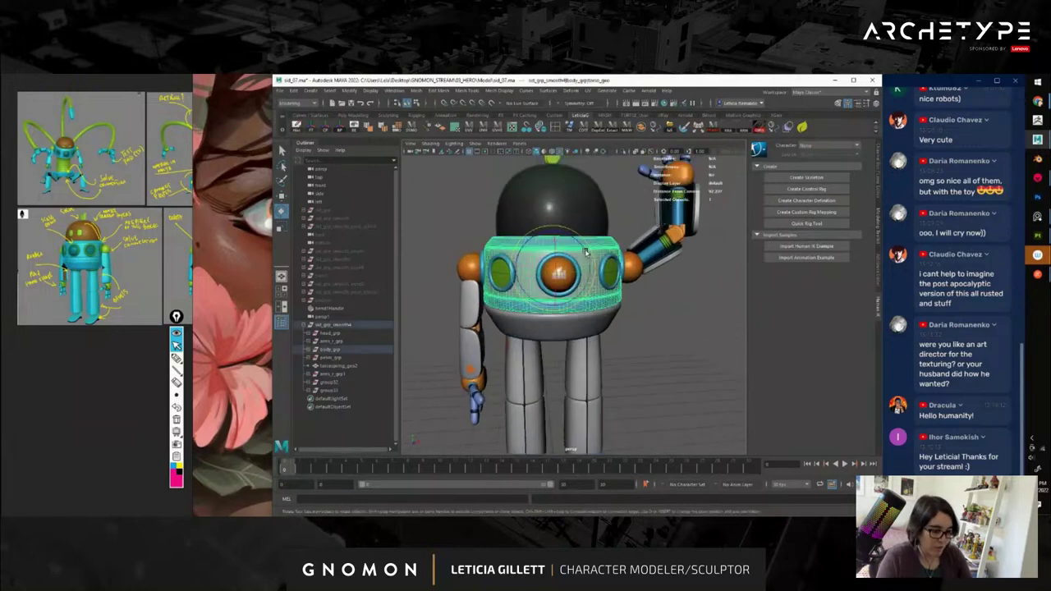
pyautogui.press('Up')
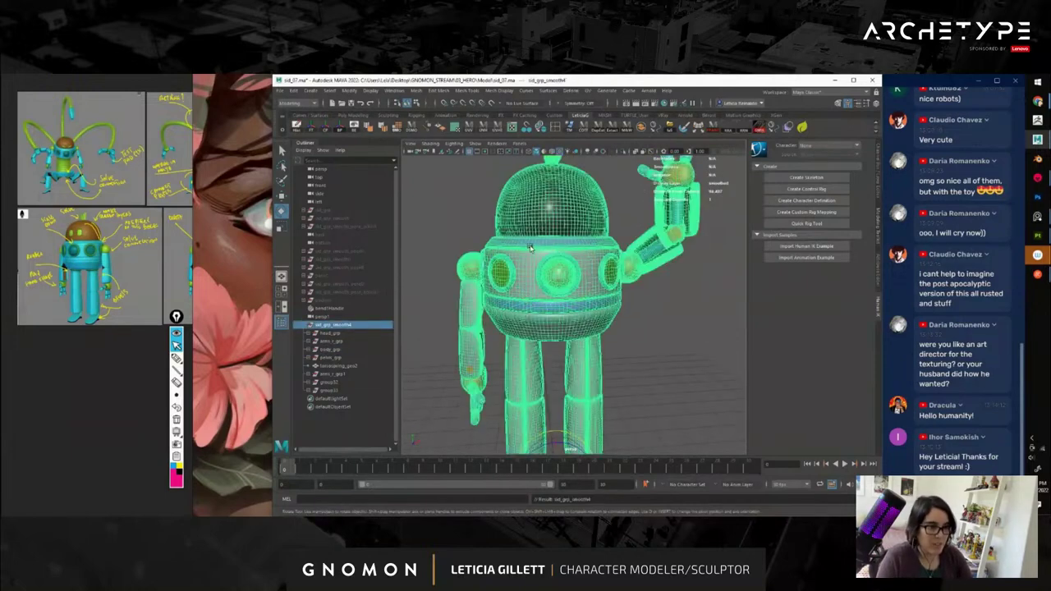
pyautogui.press('f')
pyautogui.scroll(2, 588, 267)
pyautogui.moveTo(587, 321)
pyautogui.keyDown('alt'); pyautogui.mouseDown(button='middle')
pyautogui.moveTo(588, 267)
pyautogui.moveTo(572, 316)
pyautogui.mouseUp(button='middle'); pyautogui.keyUp('alt')
pyautogui.click(568, 215)
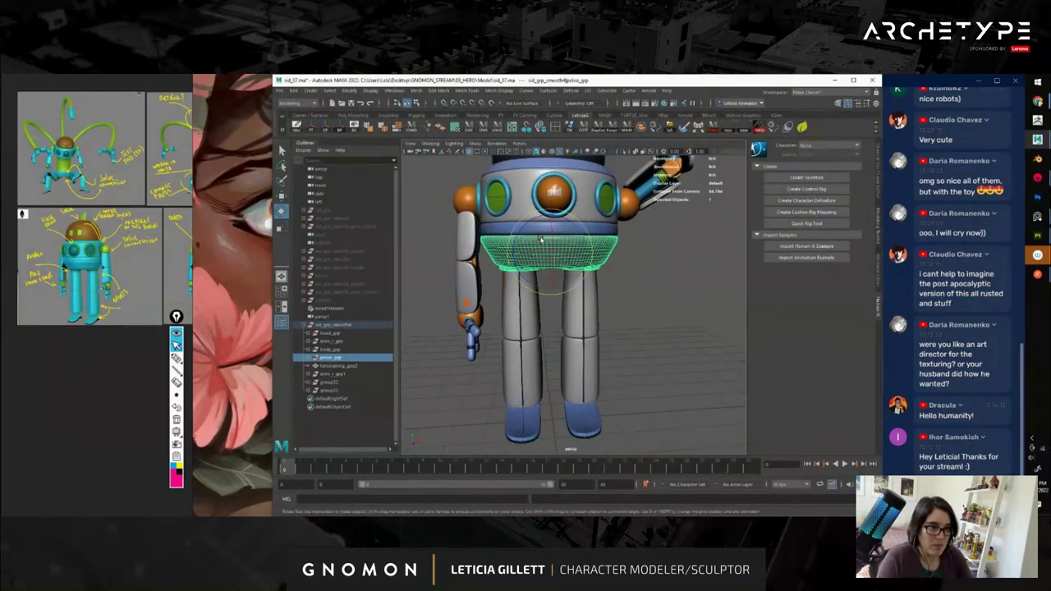
pyautogui.moveTo(554, 238); pyautogui.dragTo(539, 217)
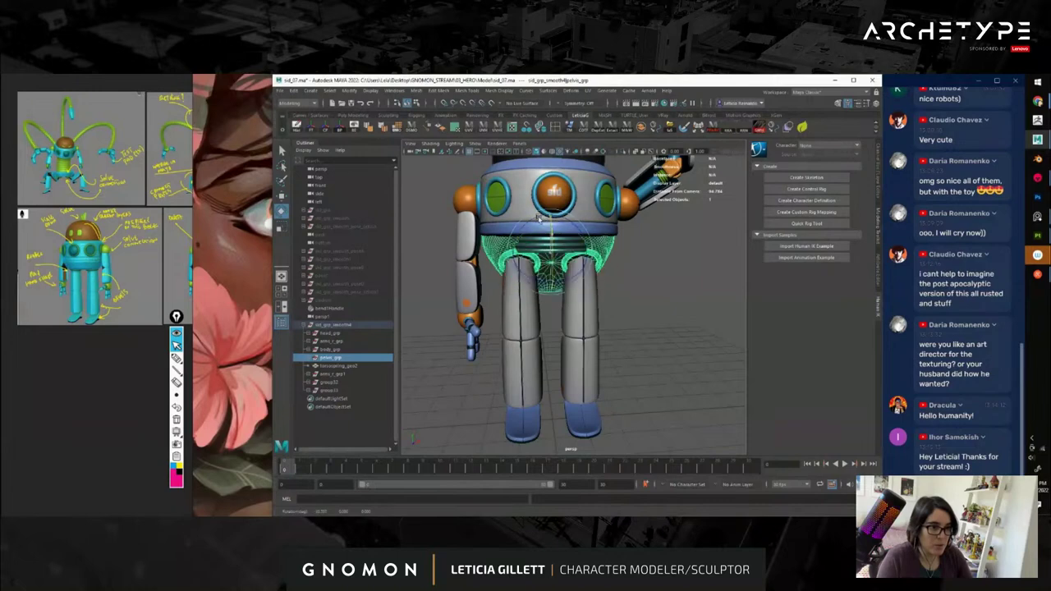
pyautogui.click(632, 316)
# Select the outer half of the left leg and its parent leg group, try rotating the whole leg, and undo it.
pyautogui.keyDown('alt'); pyautogui.moveTo(632, 316); pyautogui.dragTo(558, 293); pyautogui.keyUp('alt')
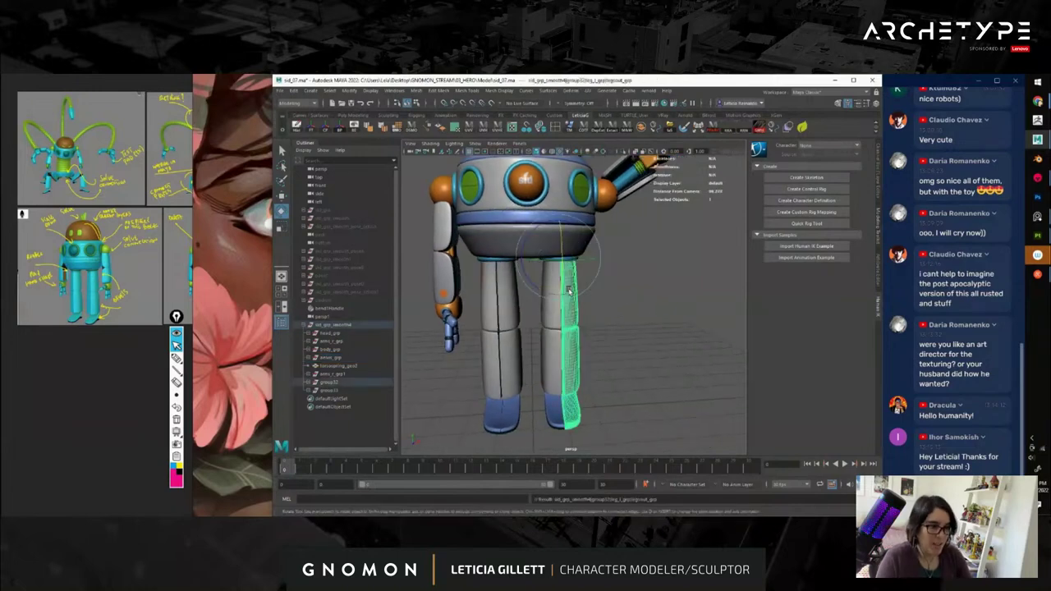
pyautogui.keyDown('alt'); pyautogui.moveTo(619, 329); pyautogui.dragTo(589, 282); pyautogui.keyUp('alt')
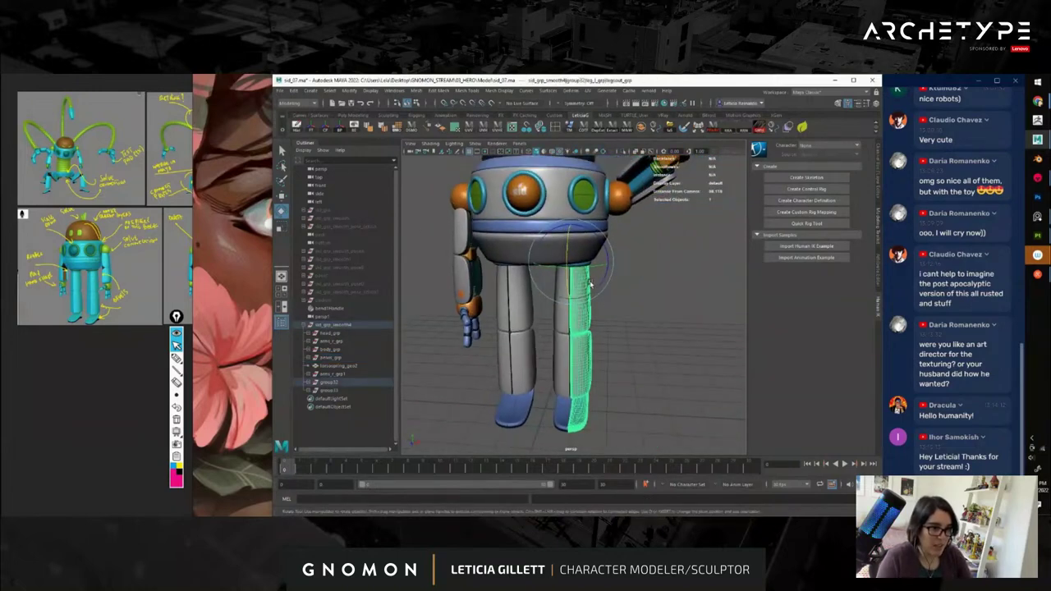
pyautogui.click(561, 329)
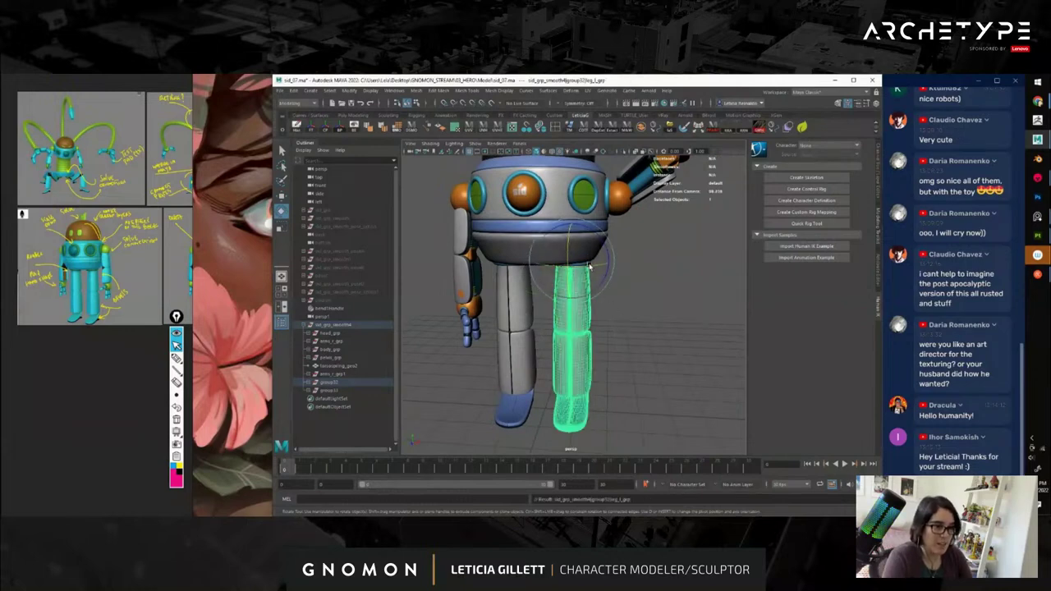
pyautogui.moveTo(609, 256); pyautogui.dragTo(590, 236)
pyautogui.hotkey('ctrl', 'z')
pyautogui.click(607, 302)
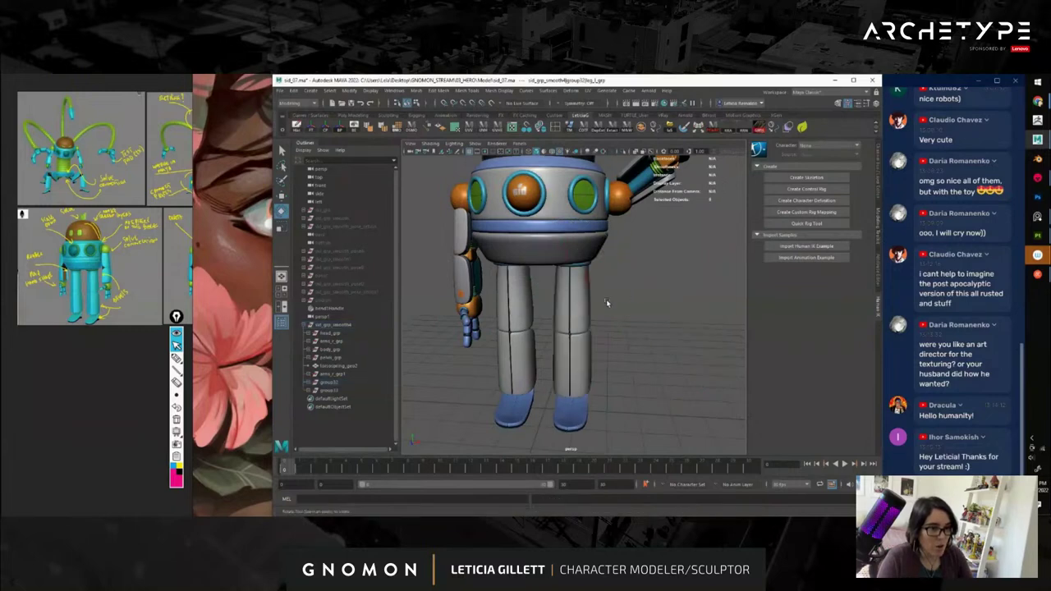
# Select the outer half of the left leg, rotate it away from the inner half at the hip, and deselect it.
pyautogui.click(580, 313)
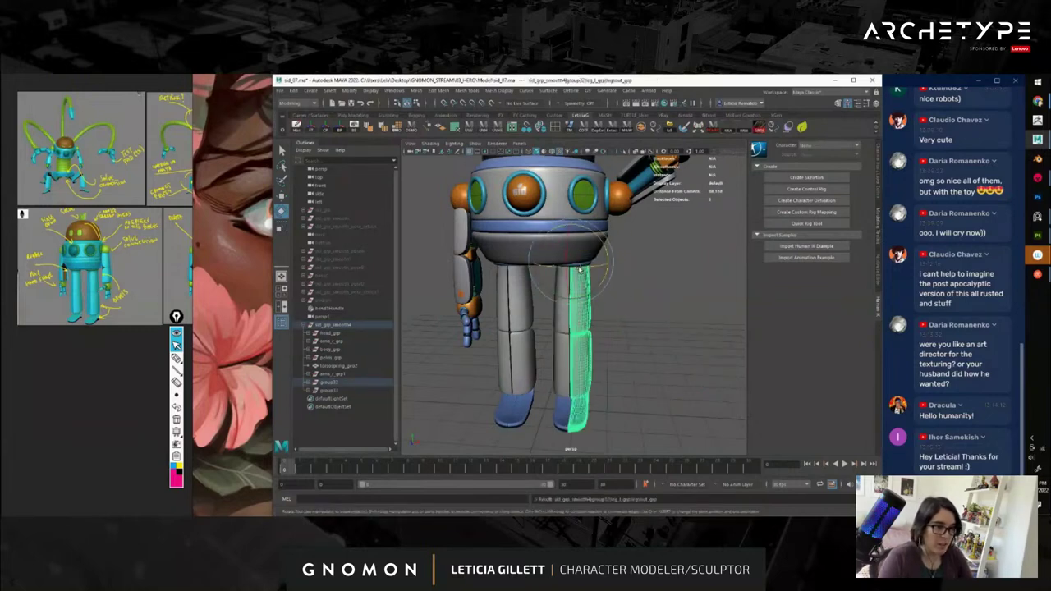
pyautogui.keyDown('alt'); pyautogui.moveTo(605, 268); pyautogui.dragTo(575, 274); pyautogui.keyUp('alt')
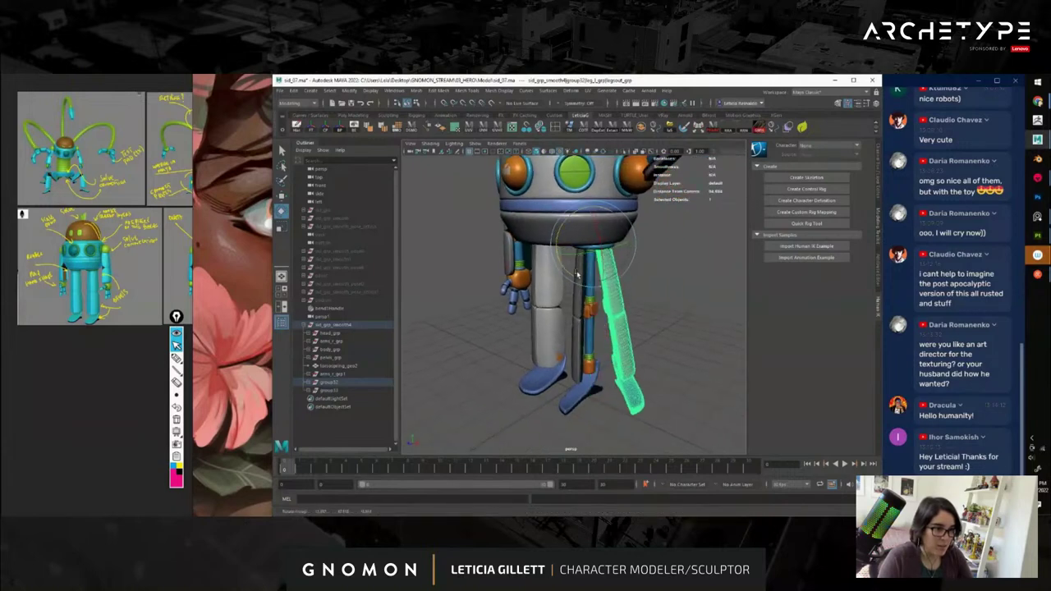
pyautogui.click(627, 312)
pyautogui.scroll(-5, 626, 312)
pyautogui.moveTo(626, 312)
pyautogui.keyDown('alt'); pyautogui.mouseDown()
pyautogui.moveTo(659, 312)
pyautogui.moveTo(608, 315)
pyautogui.mouseUp(); pyautogui.keyUp('alt')
pyautogui.scroll(5, 613, 352)
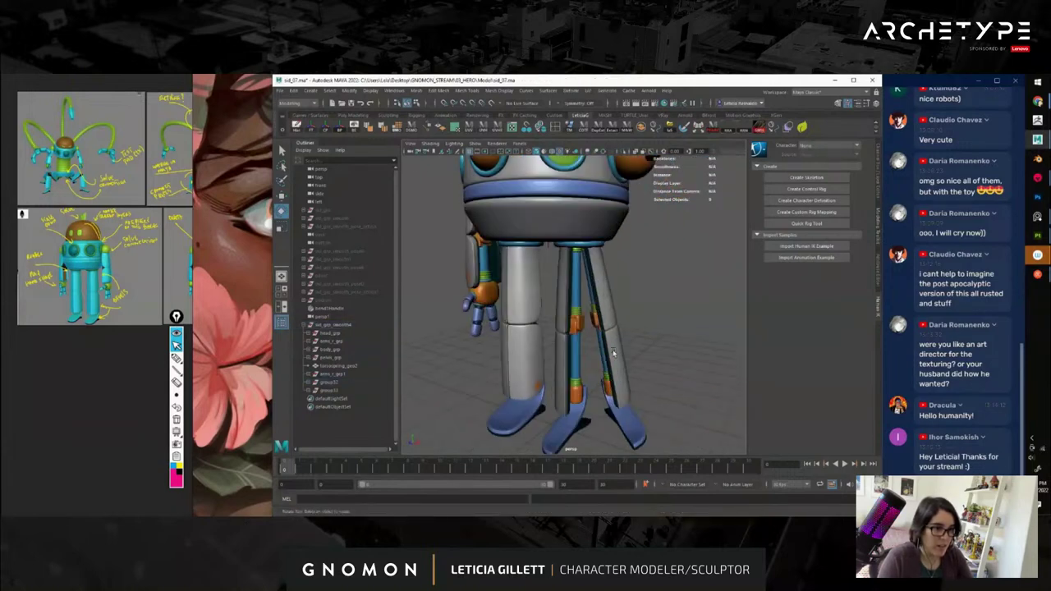
# Select the shin and foot group of the split outer leg, bend it backward at the knee, and deselect it.
pyautogui.scroll(3, 586, 291)
pyautogui.click(608, 327)
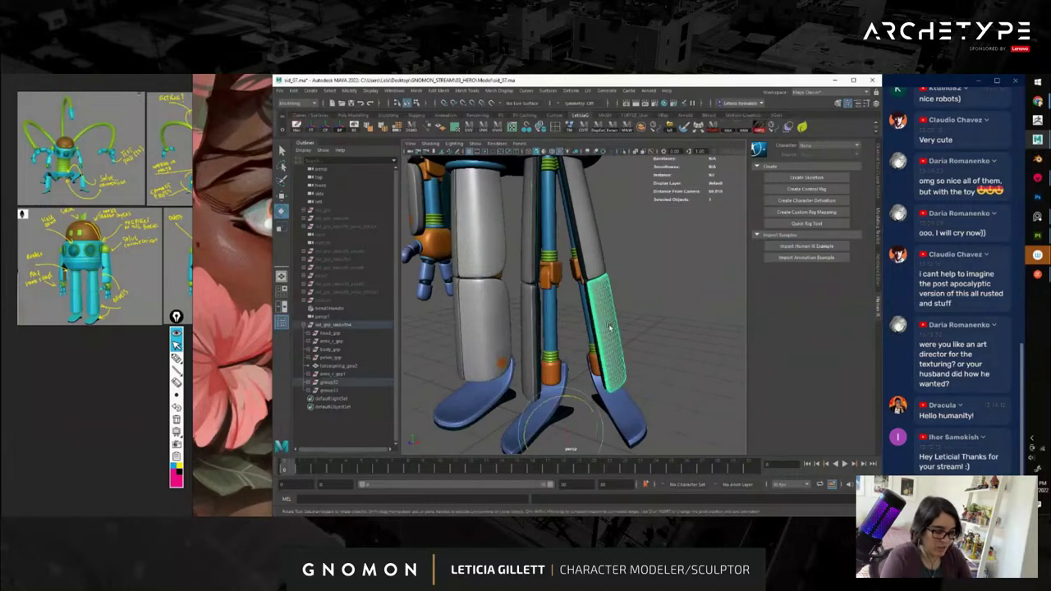
pyautogui.press('Up')
pyautogui.keyDown('alt'); pyautogui.moveTo(633, 307); pyautogui.dragTo(577, 305); pyautogui.keyUp('alt')
pyautogui.scroll(-5, 622, 308)
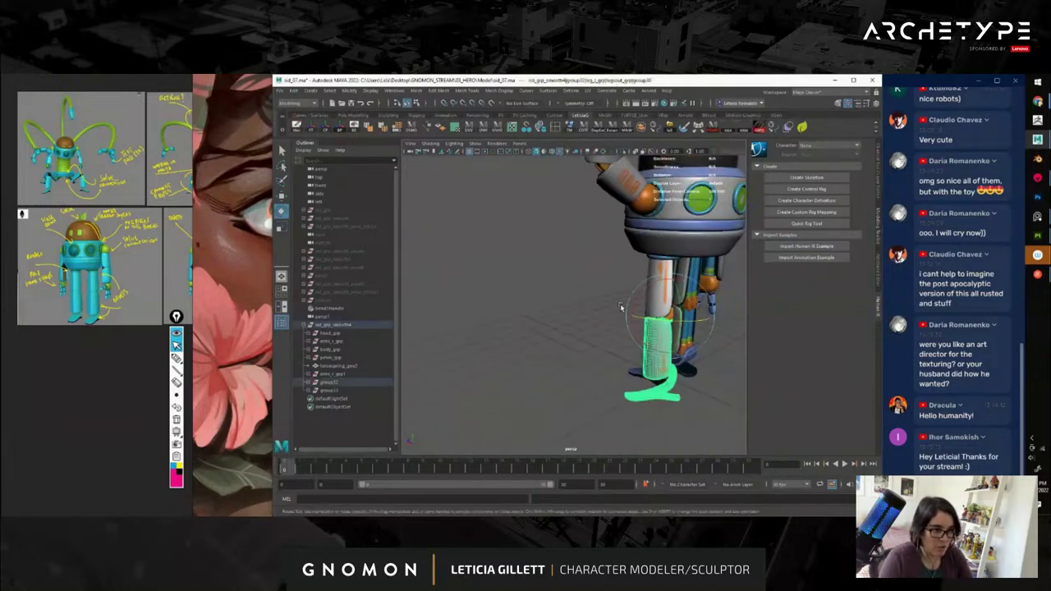
pyautogui.keyDown('alt'); pyautogui.moveTo(622, 307); pyautogui.dragTo(584, 281, button='middle'); pyautogui.keyUp('alt')
pyautogui.scroll(3, 624, 211)
pyautogui.moveTo(626, 208); pyautogui.dragTo(622, 261)
pyautogui.scroll(-8, 534, 303)
pyautogui.click(535, 354)
pyautogui.keyDown('alt'); pyautogui.moveTo(535, 358); pyautogui.dragTo(735, 364); pyautogui.keyUp('alt')
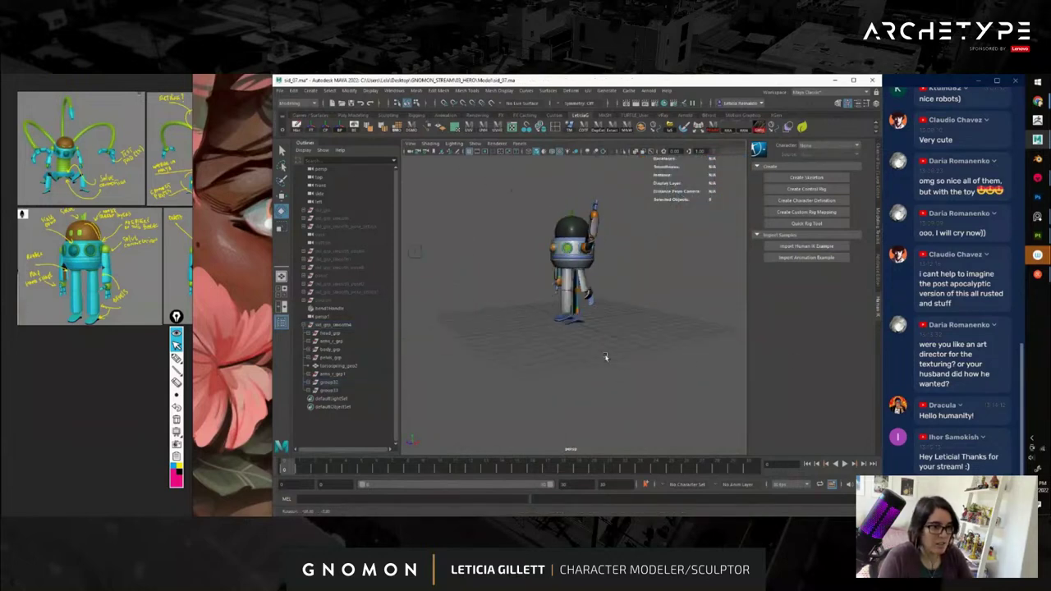
# Select the foot of the bent outer leg, rotate it at the ankle, and deselect it.
pyautogui.keyDown('alt'); pyautogui.moveTo(606, 357); pyautogui.dragTo(632, 359); pyautogui.keyUp('alt')
pyautogui.scroll(5, 668, 359)
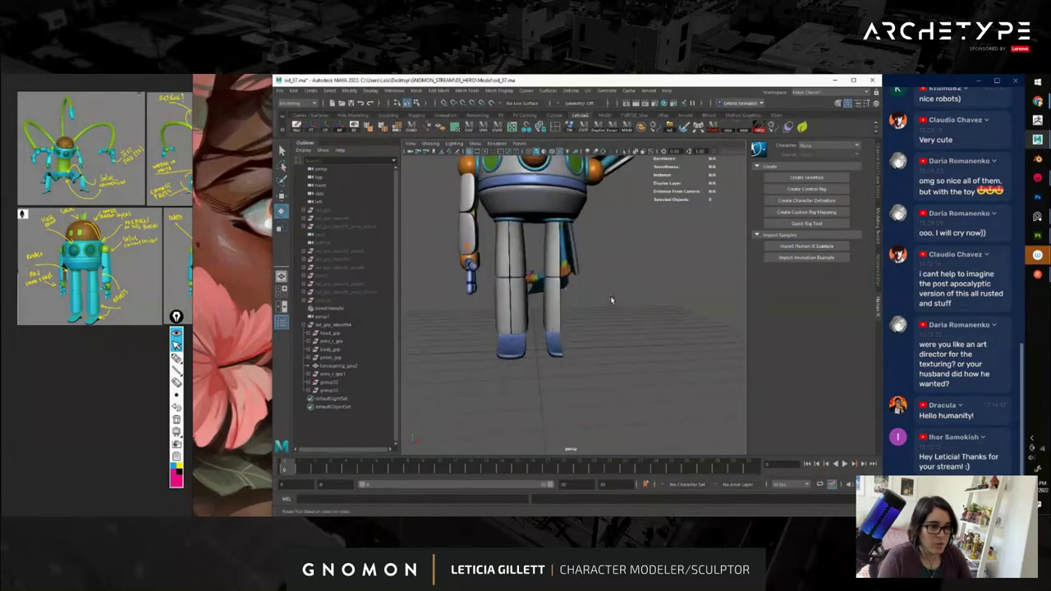
pyautogui.keyDown('alt'); pyautogui.moveTo(610, 298); pyautogui.dragTo(624, 367, button='middle'); pyautogui.keyUp('alt')
pyautogui.keyDown('alt'); pyautogui.moveTo(617, 351); pyautogui.dragTo(526, 322); pyautogui.keyUp('alt')
pyautogui.keyDown('alt'); pyautogui.moveTo(527, 322); pyautogui.dragTo(505, 292, button='middle'); pyautogui.keyUp('alt')
pyautogui.keyDown('alt'); pyautogui.moveTo(505, 292); pyautogui.dragTo(592, 286, button='right'); pyautogui.keyUp('alt')
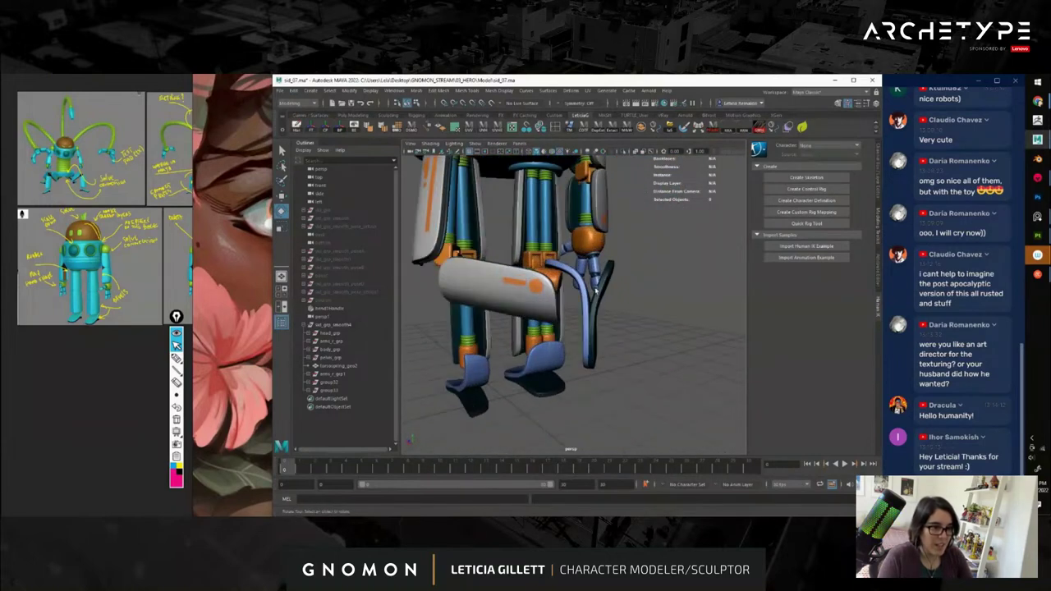
pyautogui.click(587, 290)
pyautogui.moveTo(590, 252); pyautogui.dragTo(573, 236)
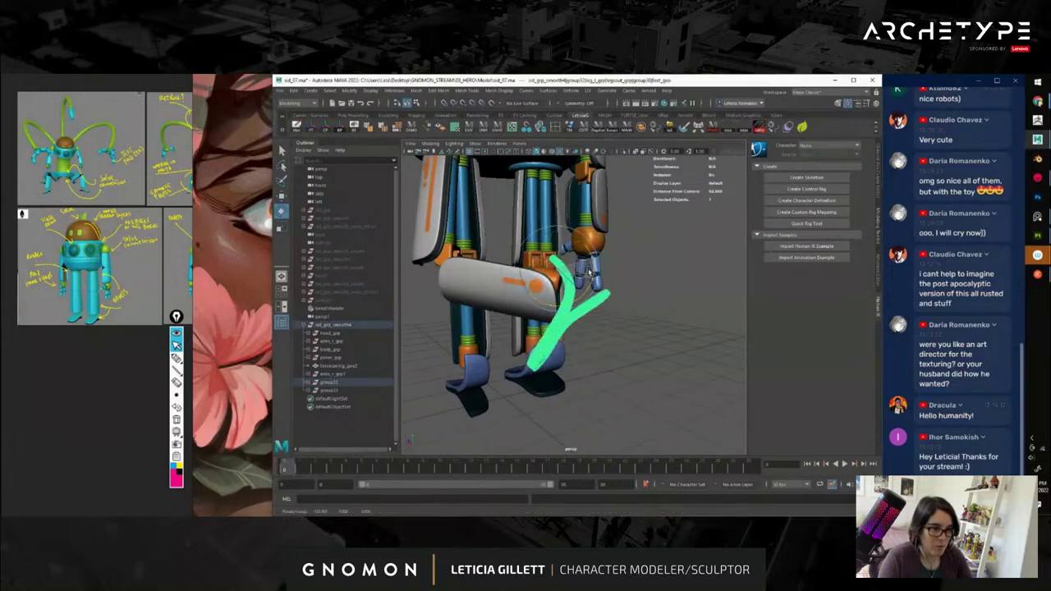
pyautogui.moveTo(584, 278); pyautogui.dragTo(570, 238)
pyautogui.click(670, 293)
# Check the waving robot from the front, try rotating its raised forearm and hand group at the elbow, and deselect it.
pyautogui.keyDown('alt'); pyautogui.moveTo(670, 294); pyautogui.dragTo(587, 338, button='right'); pyautogui.keyUp('alt')
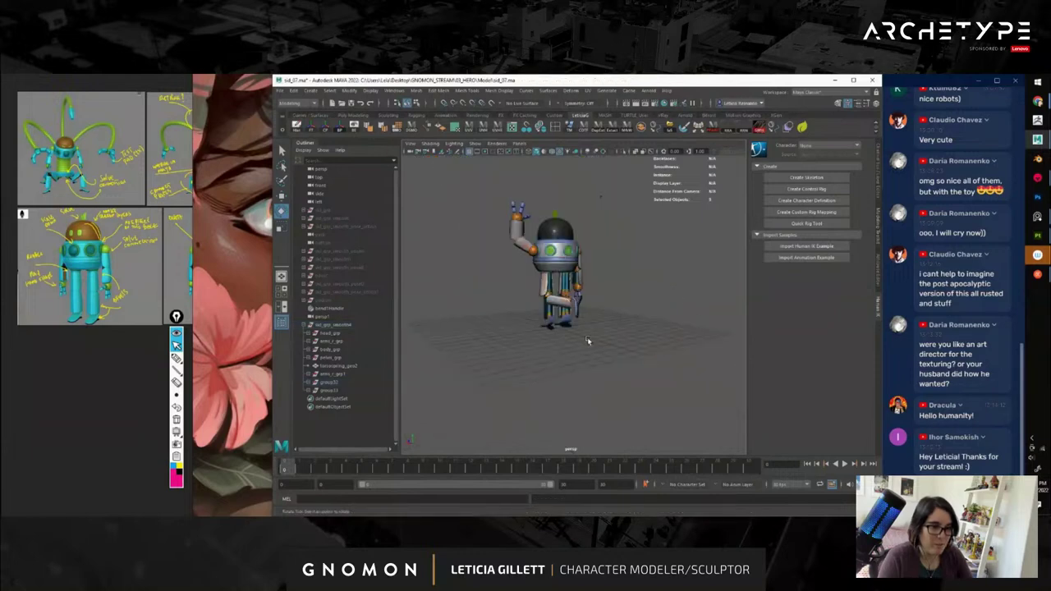
pyautogui.keyDown('alt'); pyautogui.moveTo(587, 338); pyautogui.dragTo(725, 343); pyautogui.keyUp('alt')
pyautogui.keyDown('alt'); pyautogui.moveTo(644, 300); pyautogui.dragTo(629, 324, button='middle'); pyautogui.keyUp('alt')
pyautogui.scroll(4, 632, 329)
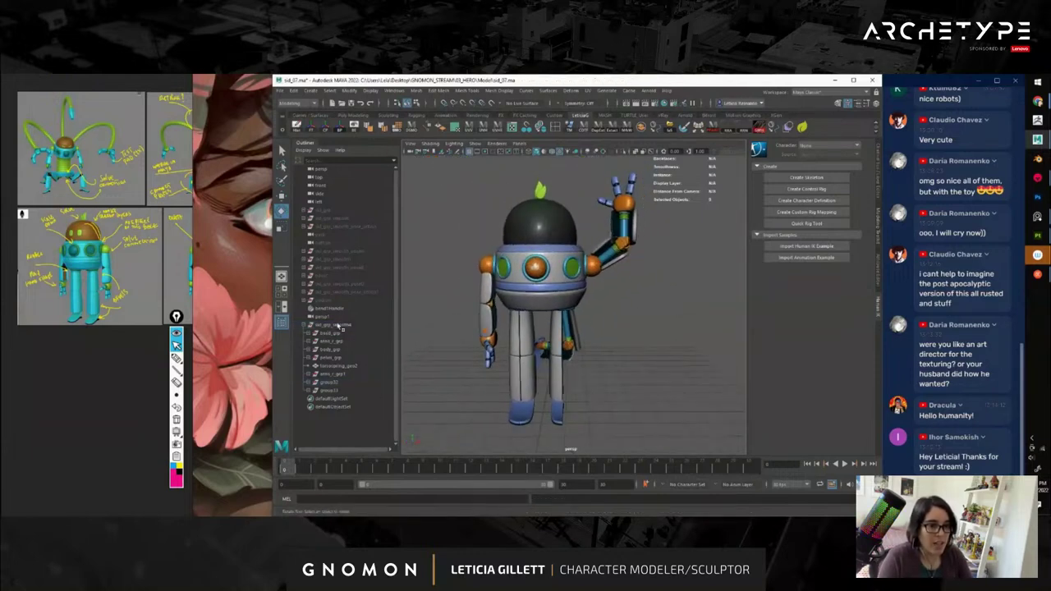
pyautogui.keyDown('alt'); pyautogui.moveTo(579, 378); pyautogui.dragTo(555, 395, button='middle'); pyautogui.keyUp('alt')
pyautogui.keyDown('alt'); pyautogui.moveTo(567, 351); pyautogui.dragTo(619, 277, button='right'); pyautogui.keyUp('alt')
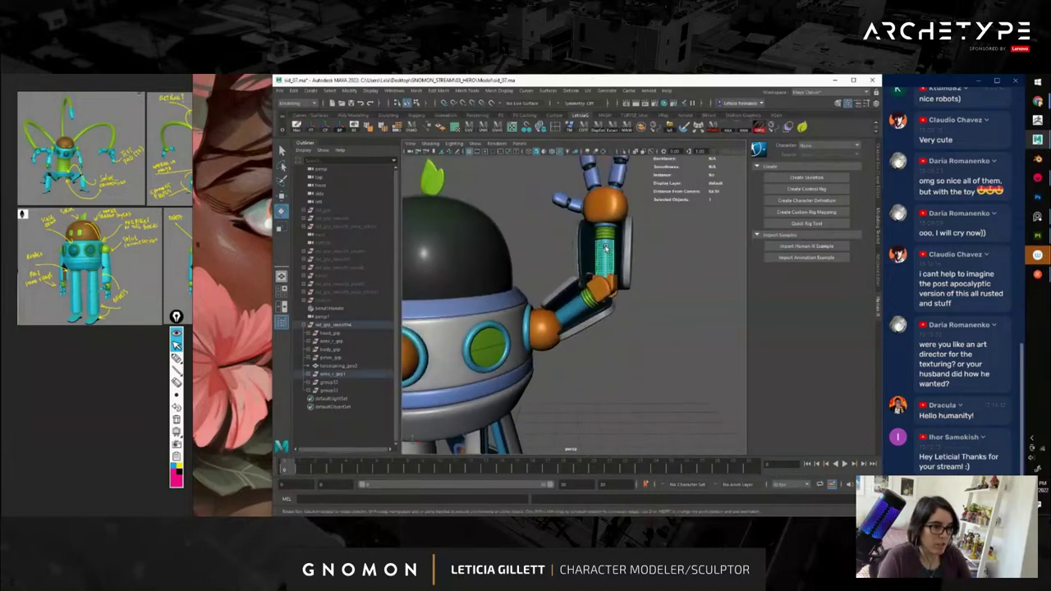
pyautogui.click(605, 248)
pyautogui.moveTo(630, 262); pyautogui.dragTo(594, 286)
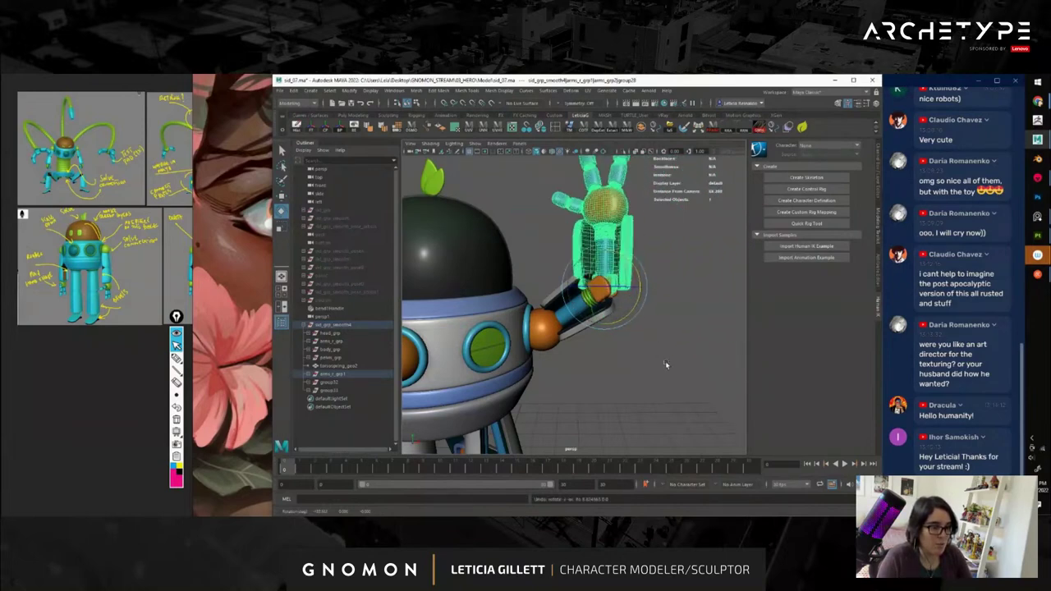
pyautogui.click(654, 354)
# Hide the waving robot's group, and display the tentacled robot group sid_grp_smooth_pose_action1 in full view.
pyautogui.press('f')
pyautogui.scroll(6, 587, 338)
pyautogui.keyDown('alt'); pyautogui.moveTo(575, 347); pyautogui.dragTo(604, 338); pyautogui.keyUp('alt')
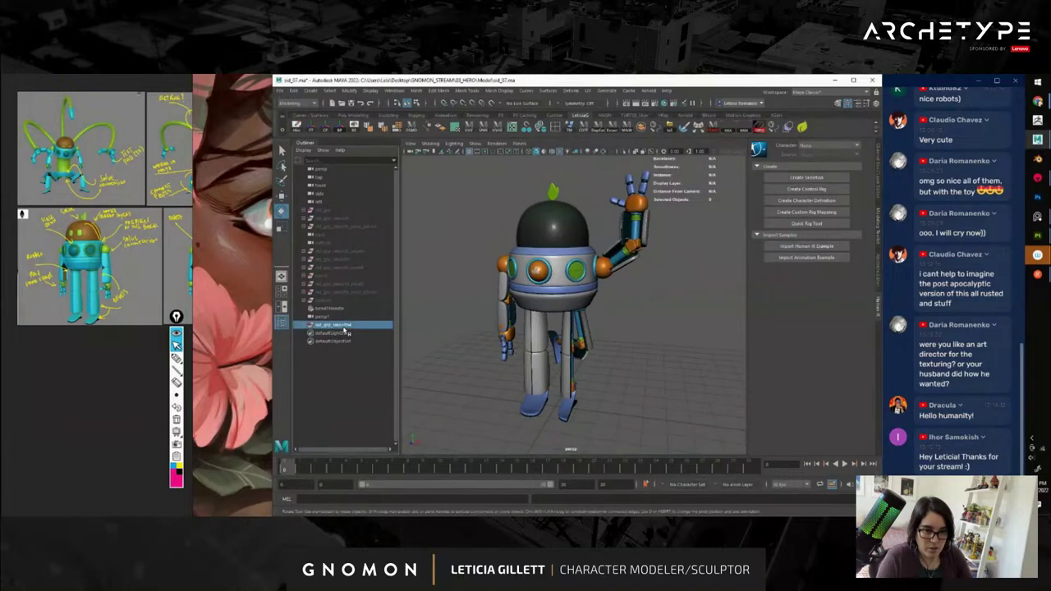
pyautogui.hotkey('ctrl', 'h')
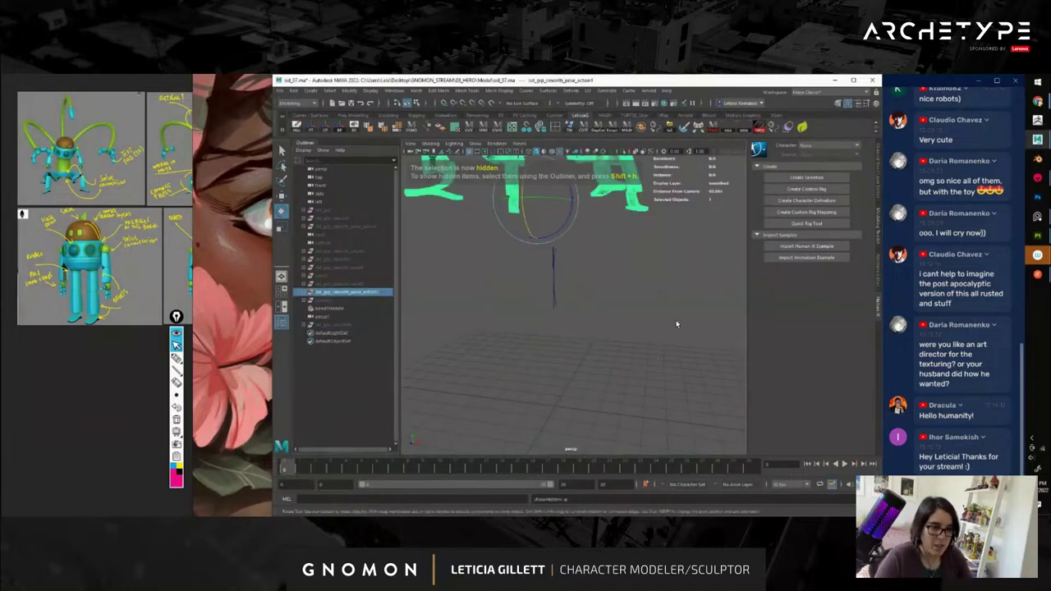
pyautogui.click(635, 328)
pyautogui.keyDown('alt'); pyautogui.moveTo(636, 328); pyautogui.dragTo(574, 337, button='right'); pyautogui.keyUp('alt')
pyautogui.keyDown('alt'); pyautogui.moveTo(575, 337); pyautogui.dragTo(428, 318); pyautogui.keyUp('alt')
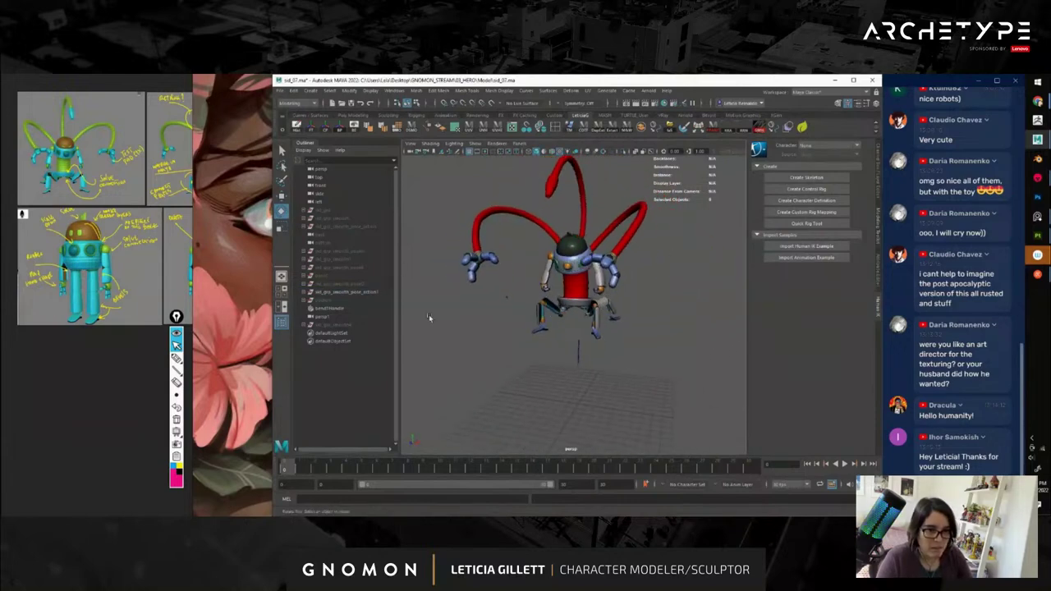
# Hide the tentacled action-pose robot, and display the four-legged robot with hands on hips, viewed from the front.
pyautogui.click(359, 294)
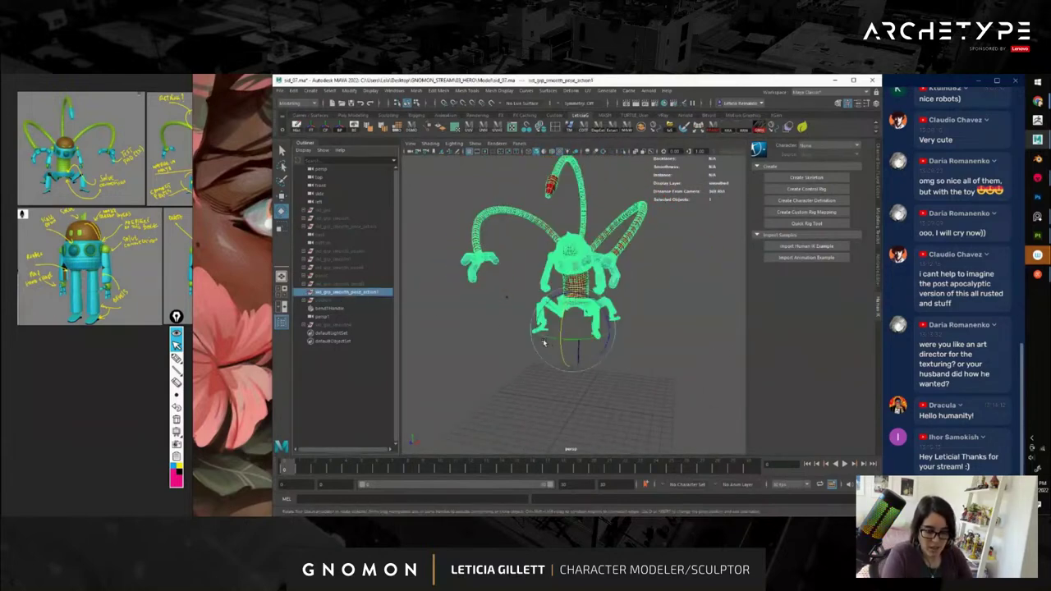
pyautogui.hotkey('ctrl', 'h')
pyautogui.hotkey('shift', 'h')
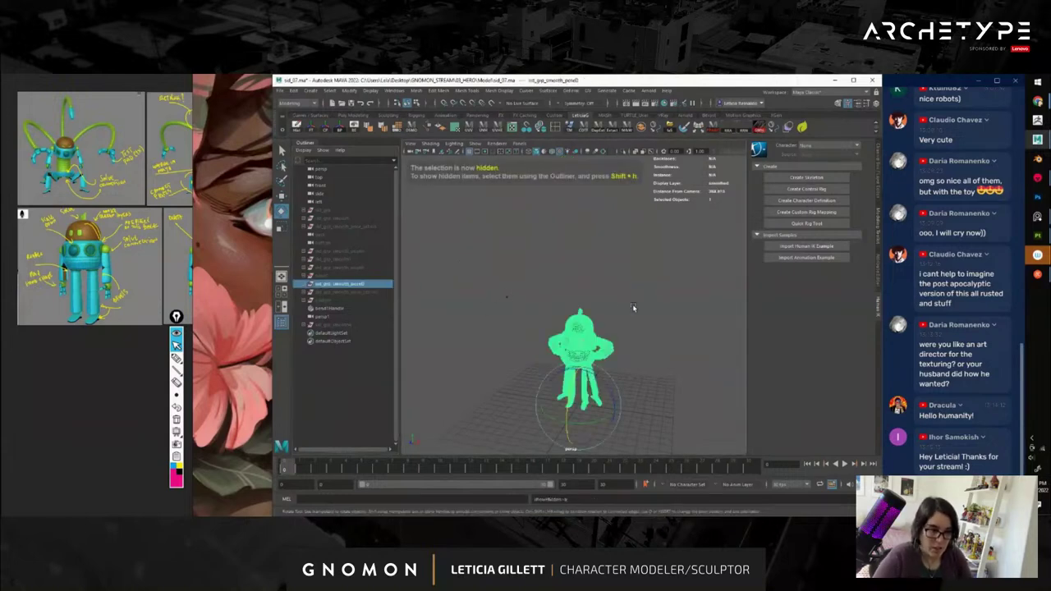
pyautogui.keyDown('alt'); pyautogui.moveTo(610, 363); pyautogui.dragTo(626, 375, button='right'); pyautogui.keyUp('alt')
pyautogui.keyDown('alt'); pyautogui.moveTo(627, 375); pyautogui.dragTo(605, 375); pyautogui.keyUp('alt')
pyautogui.keyDown('alt'); pyautogui.moveTo(606, 374); pyautogui.dragTo(584, 349, button='middle'); pyautogui.keyUp('alt')
pyautogui.keyDown('alt'); pyautogui.moveTo(583, 349); pyautogui.dragTo(495, 335); pyautogui.keyUp('alt')
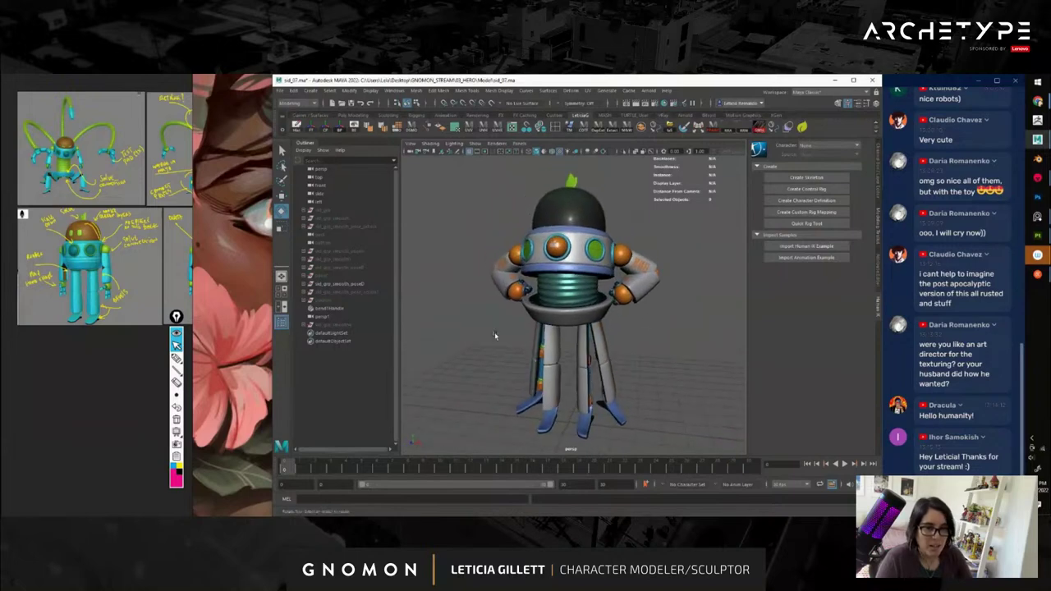
# Hide the hands-on-hips robot, and display the four-legged robot group poseC with one hand raised in full view.
pyautogui.click(357, 287)
pyautogui.hotkey('ctrl', 'h')
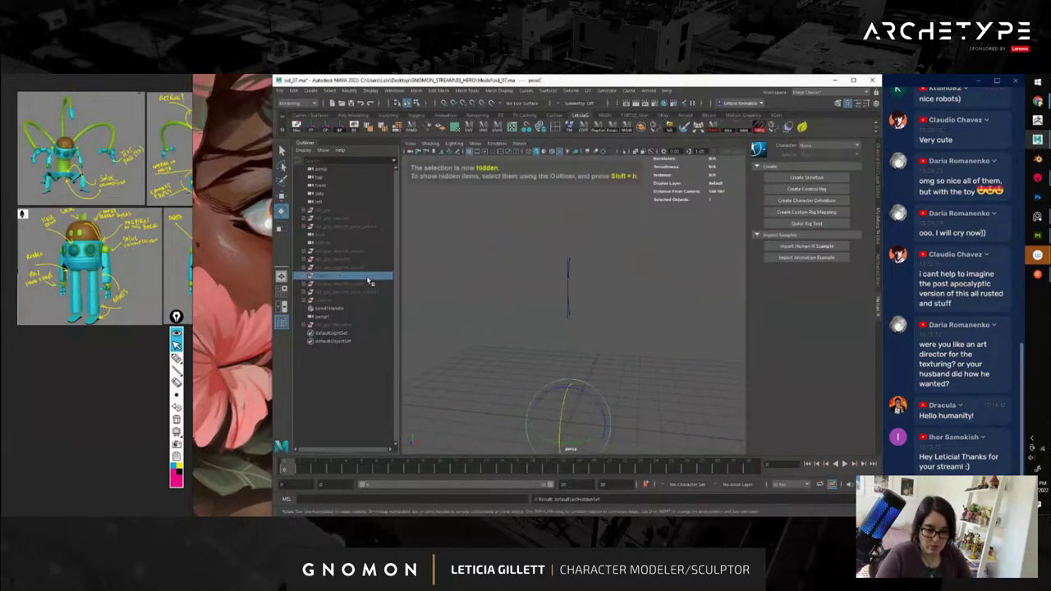
pyautogui.hotkey('shift', 'h')
pyautogui.click(640, 355)
pyautogui.scroll(-4, 640, 355)
pyautogui.keyDown('alt'); pyautogui.moveTo(640, 358); pyautogui.dragTo(612, 366); pyautogui.keyUp('alt')
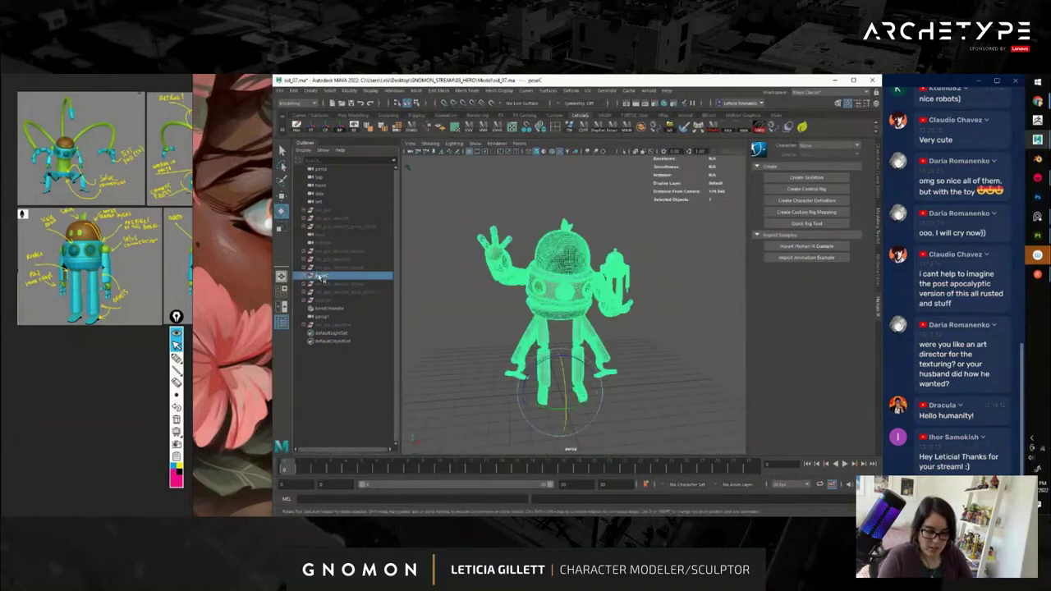
# Hide the poseC robot, display the sid_grp_smooth_poseB robot with outstretched arm, and view it from several sides.
pyautogui.hotkey('ctrl', 'h')
pyautogui.hotkey('shift', 'h')
pyautogui.click(638, 364)
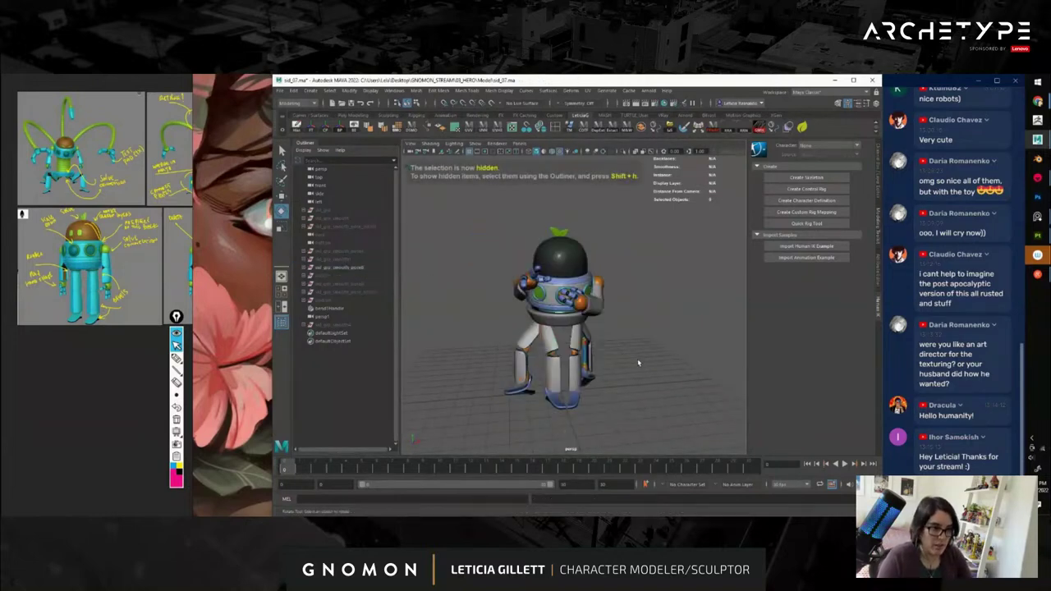
pyautogui.keyDown('alt'); pyautogui.moveTo(638, 363); pyautogui.dragTo(591, 366); pyautogui.keyUp('alt')
pyautogui.keyDown('alt'); pyautogui.moveTo(591, 366); pyautogui.dragTo(636, 363, button='middle'); pyautogui.keyUp('alt')
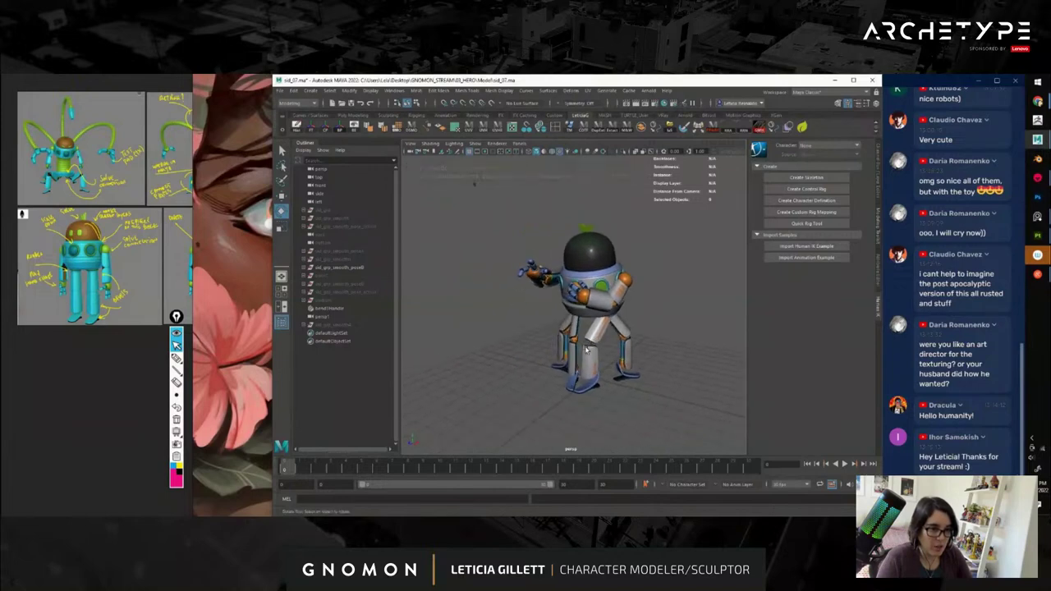
pyautogui.keyDown('alt'); pyautogui.moveTo(637, 363); pyautogui.dragTo(661, 361, button='right'); pyautogui.keyUp('alt')
pyautogui.moveTo(587, 362)
pyautogui.keyDown('alt'); pyautogui.mouseDown()
pyautogui.moveTo(520, 359)
pyautogui.moveTo(569, 359)
pyautogui.mouseUp(); pyautogui.keyUp('alt')
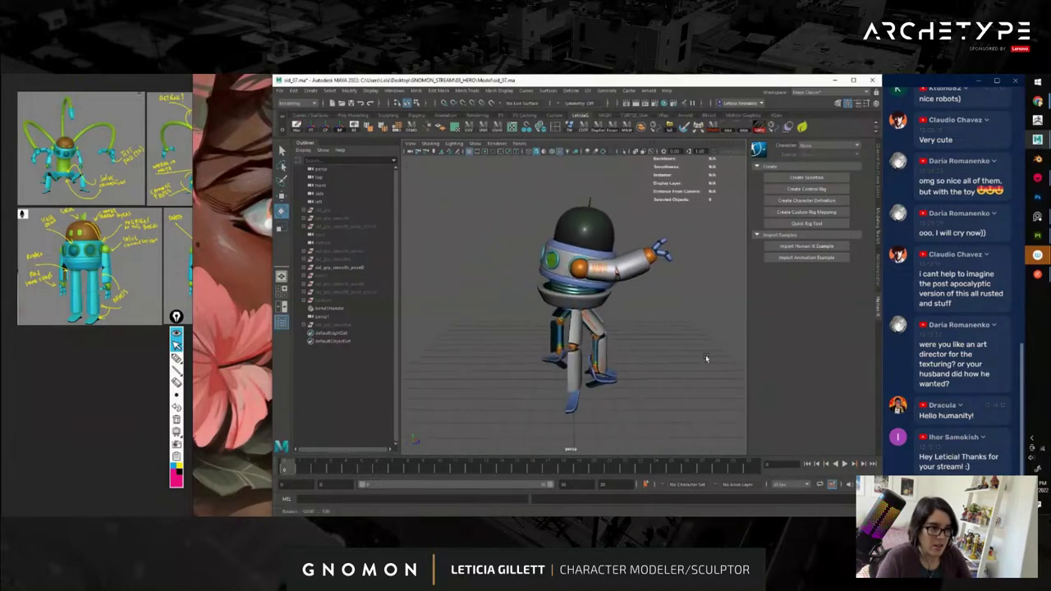
# Hide the robot with the outstretched arm, and display the two-legged waving robot, viewed from the front.
pyautogui.click(343, 274)
pyautogui.hotkey('ctrl', 'h')
pyautogui.hotkey('shift', 'h')
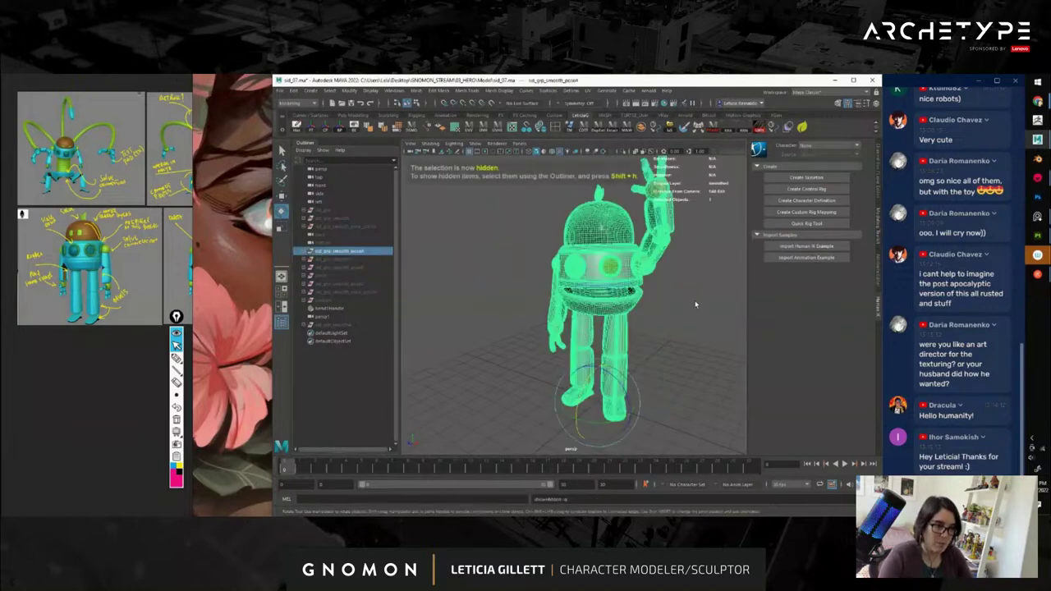
pyautogui.click(695, 305)
pyautogui.keyDown('alt'); pyautogui.moveTo(695, 328); pyautogui.dragTo(655, 361); pyautogui.keyUp('alt')
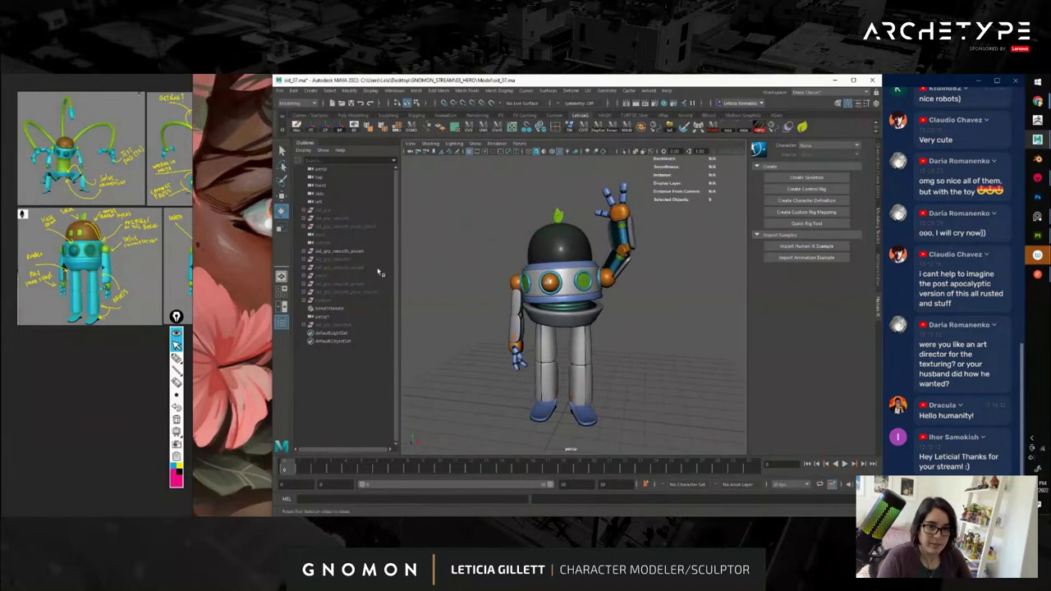
# Hide the waving robot's group, and display the neutral standing robot group sid_grp_smooth1 in full view.
pyautogui.click(355, 251)
pyautogui.hotkey('ctrl', 'h')
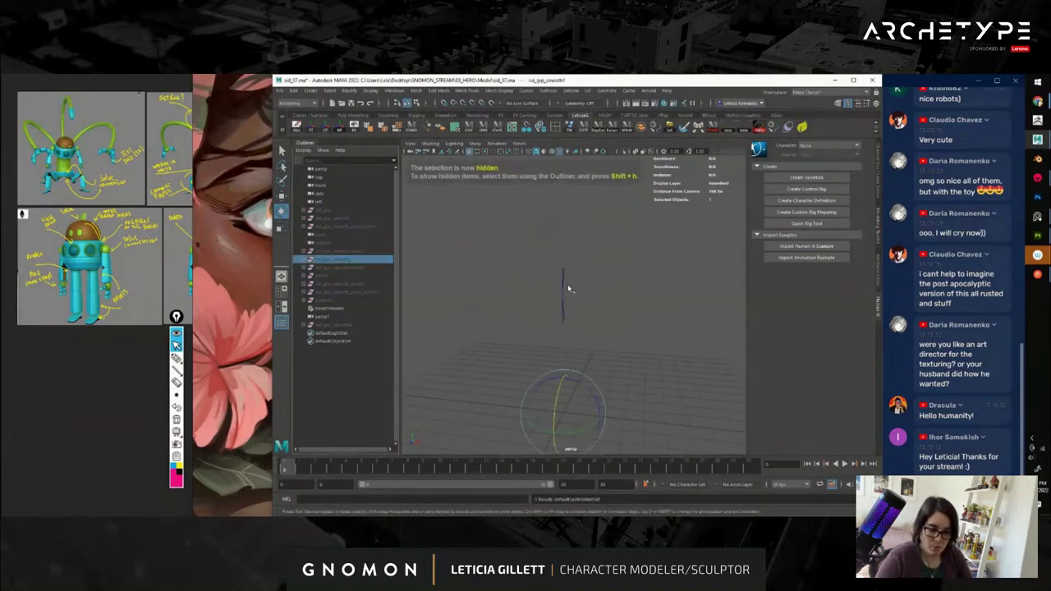
pyautogui.hotkey('shift', 'h')
pyautogui.click(716, 390)
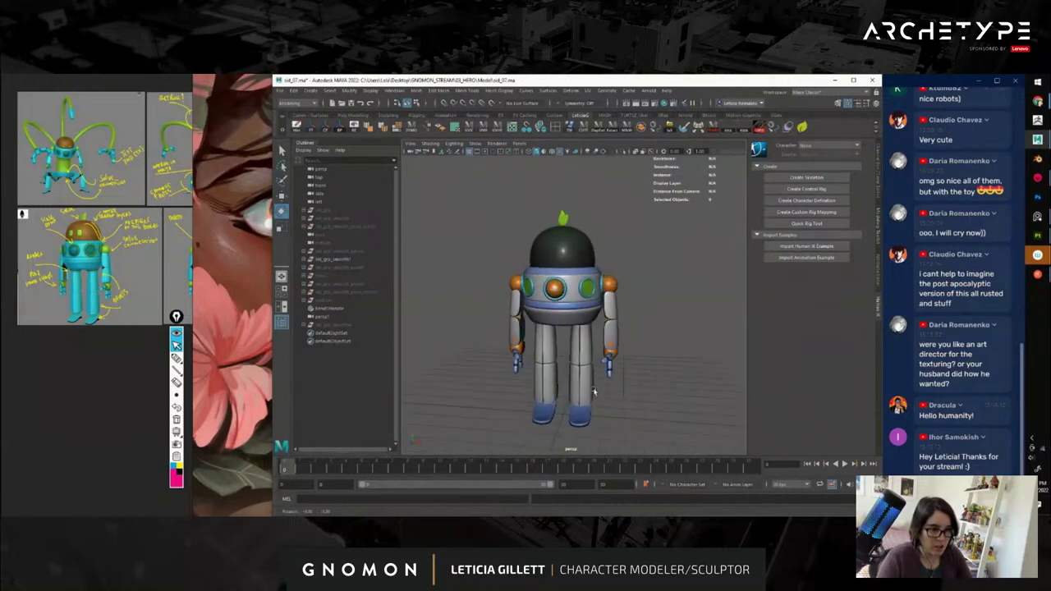
pyautogui.keyDown('alt'); pyautogui.moveTo(594, 391); pyautogui.dragTo(592, 366, button='middle'); pyautogui.keyUp('alt')
pyautogui.keyDown('alt'); pyautogui.moveTo(592, 366); pyautogui.dragTo(624, 366, button='right'); pyautogui.keyUp('alt')
pyautogui.keyDown('alt'); pyautogui.moveTo(524, 361); pyautogui.dragTo(511, 327); pyautogui.keyUp('alt')
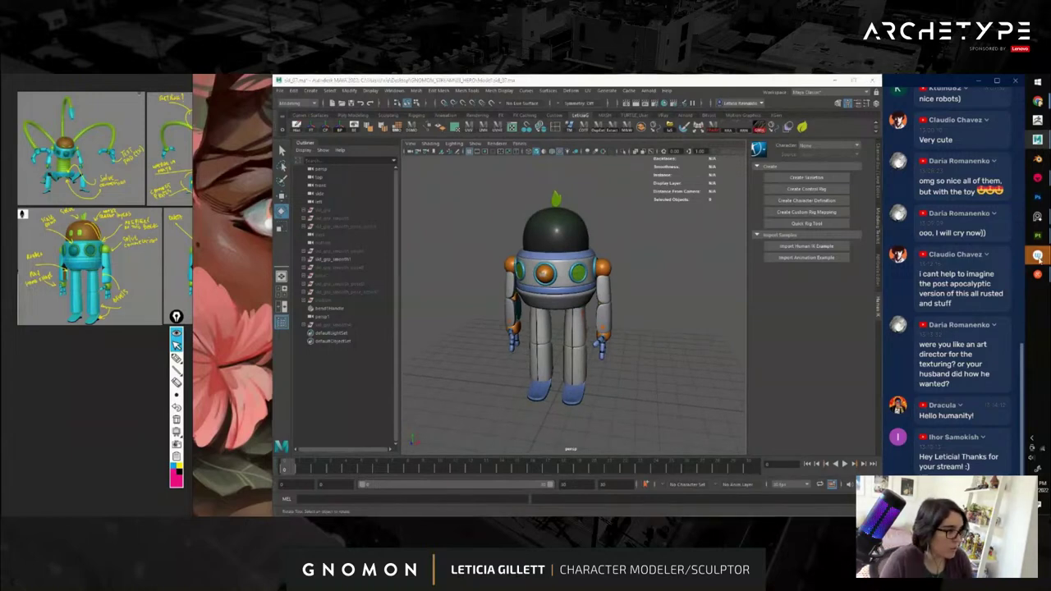
pyautogui.click(1037, 255)
pyautogui.click(873, 137)
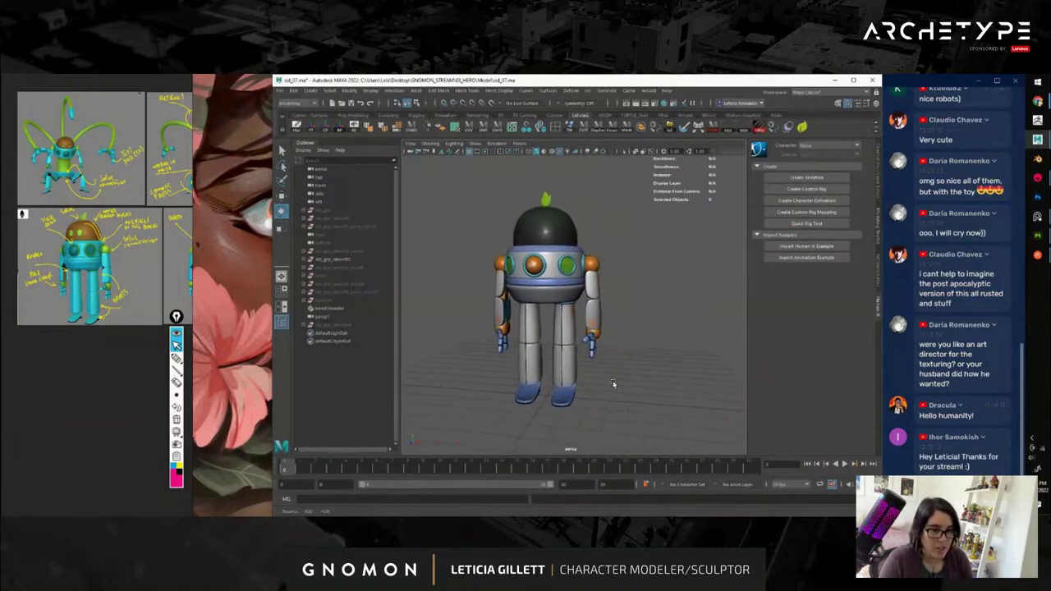
# Select the neutral robot's pelvis group, lower it down the legs to expose the torso spring, and select the spring.
pyautogui.keyDown('alt'); pyautogui.moveTo(736, 353); pyautogui.dragTo(640, 386); pyautogui.keyUp('alt')
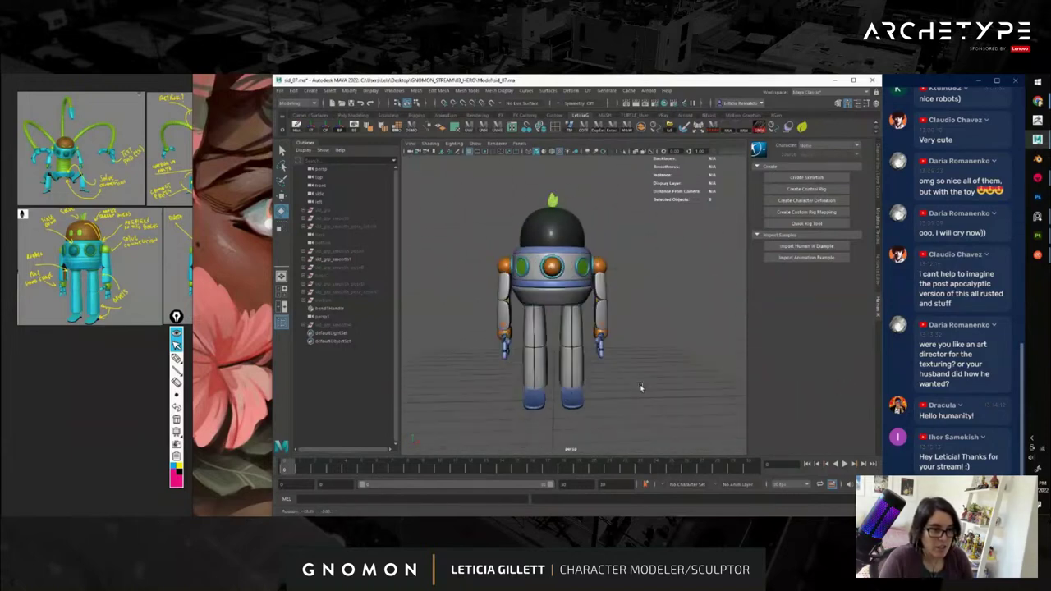
pyautogui.keyDown('alt'); pyautogui.moveTo(549, 333); pyautogui.dragTo(597, 350, button='right'); pyautogui.keyUp('alt')
pyautogui.click(597, 351)
pyautogui.scroll(-5, 597, 351)
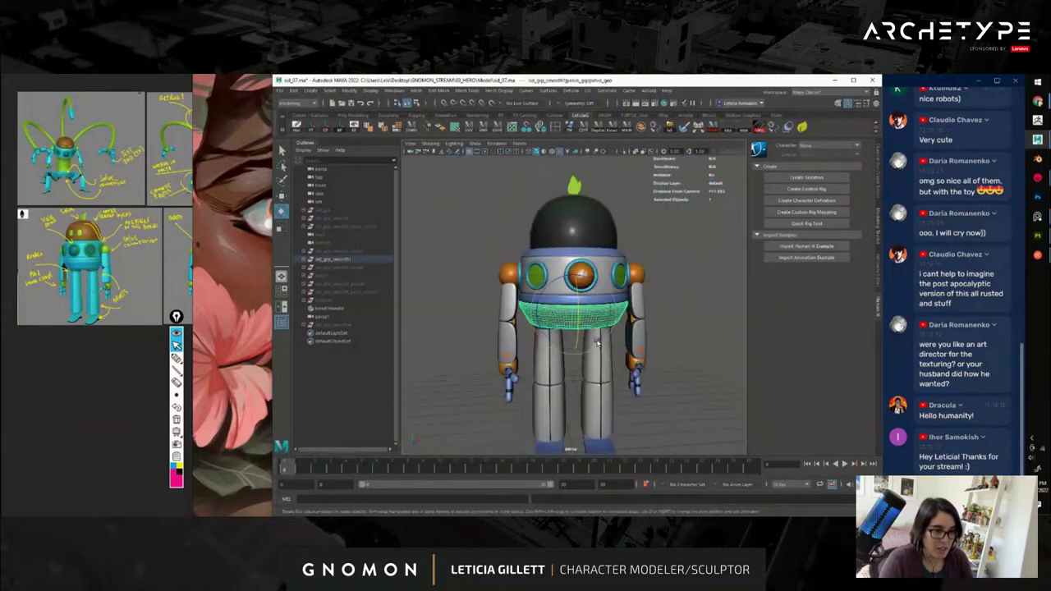
pyautogui.scroll(3, 599, 329)
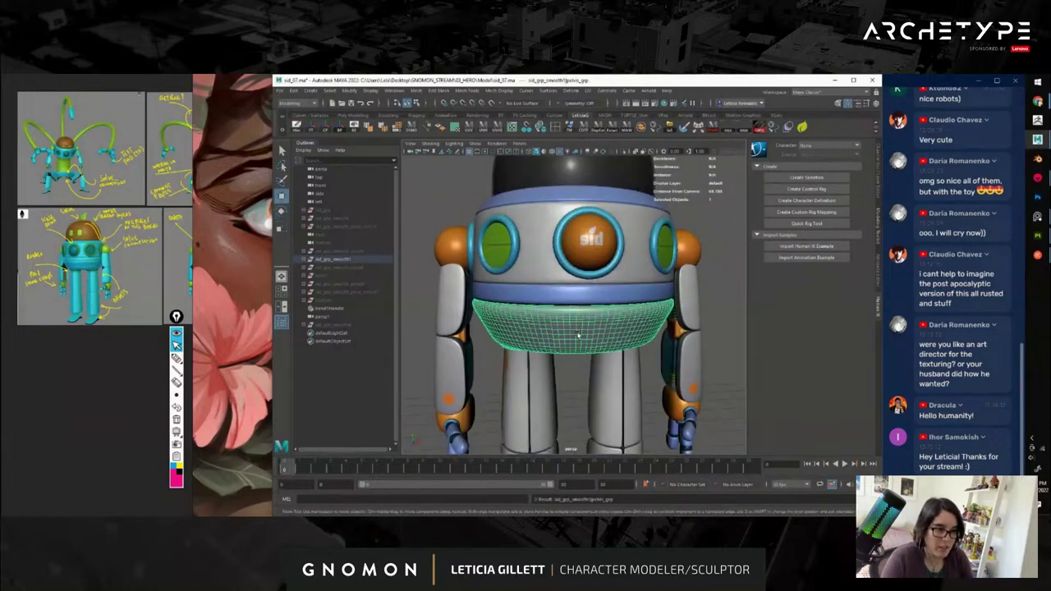
pyautogui.scroll(-5, 584, 295)
pyautogui.click(568, 264)
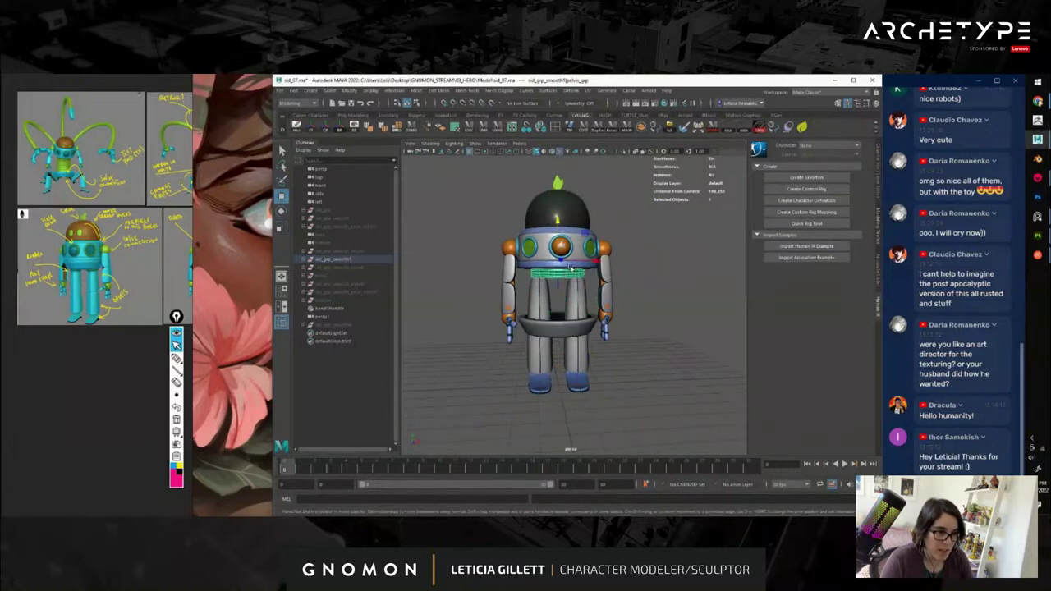
# Isolate the torso spring in the viewport and try scaling it taller along its vertical axis.
pyautogui.click(623, 152)
pyautogui.keyDown('alt'); pyautogui.moveTo(648, 257); pyautogui.dragTo(581, 263); pyautogui.keyUp('alt')
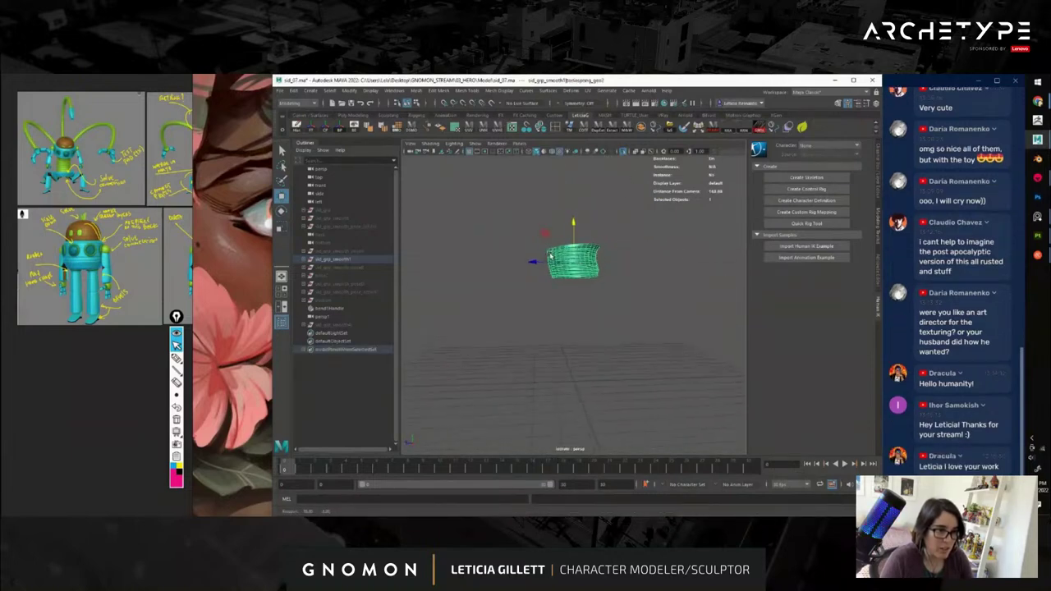
pyautogui.press('r')
pyautogui.moveTo(572, 222); pyautogui.dragTo(572, 180)
pyautogui.hotkey('ctrl', 'z')
pyautogui.keyDown('alt'); pyautogui.moveTo(643, 220); pyautogui.dragTo(678, 250); pyautogui.keyUp('alt')
pyautogui.keyDown('alt'); pyautogui.moveTo(633, 261); pyautogui.dragTo(618, 300, button='middle'); pyautogui.keyUp('alt')
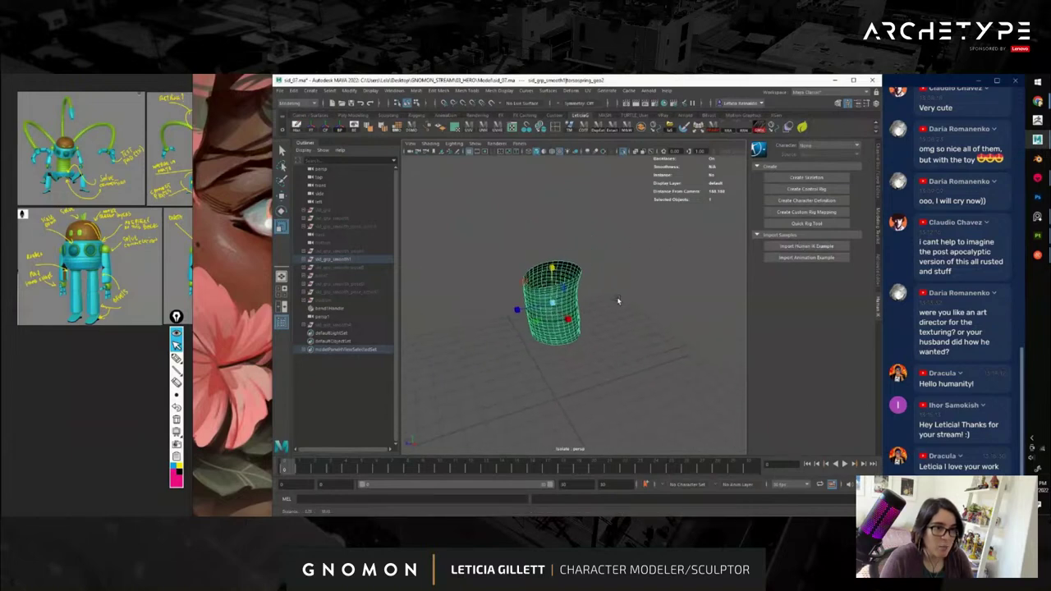
pyautogui.keyDown('alt'); pyautogui.moveTo(619, 300); pyautogui.dragTo(635, 297, button='right'); pyautogui.keyUp('alt')
# Add a nonlinear Bend deformer to the torso spring and display the deformer's editable attributes.
pyautogui.click(578, 92)
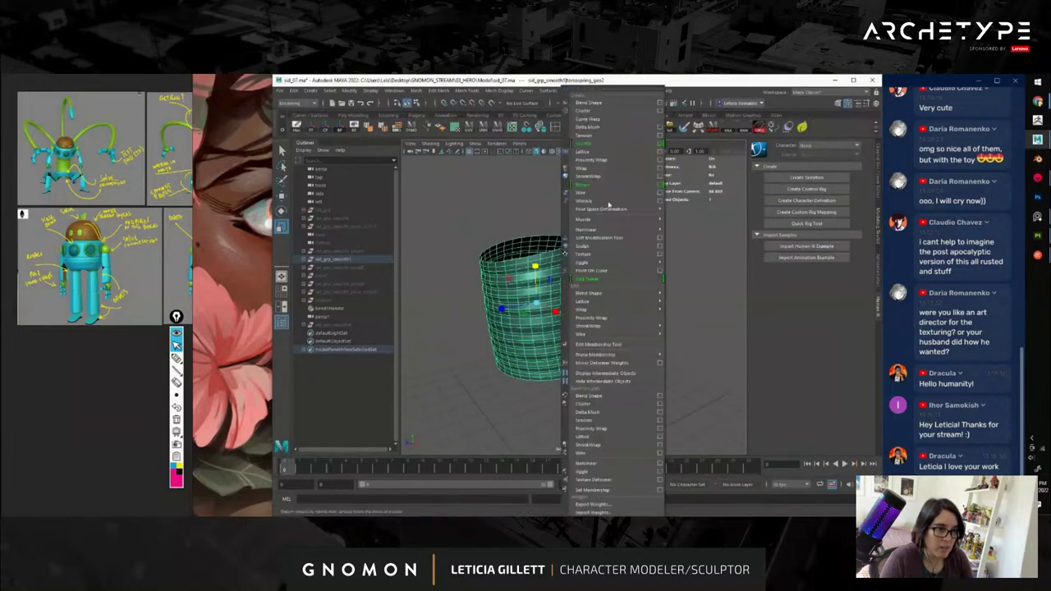
pyautogui.moveTo(525, 91)
pyautogui.moveTo(570, 92)
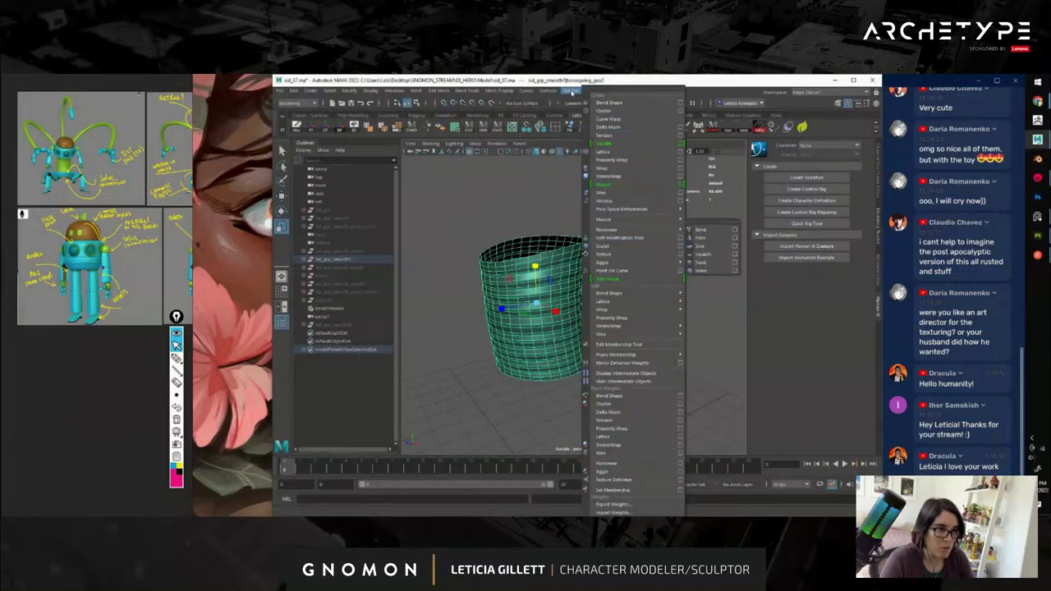
pyautogui.moveTo(628, 230)
pyautogui.click(699, 245)
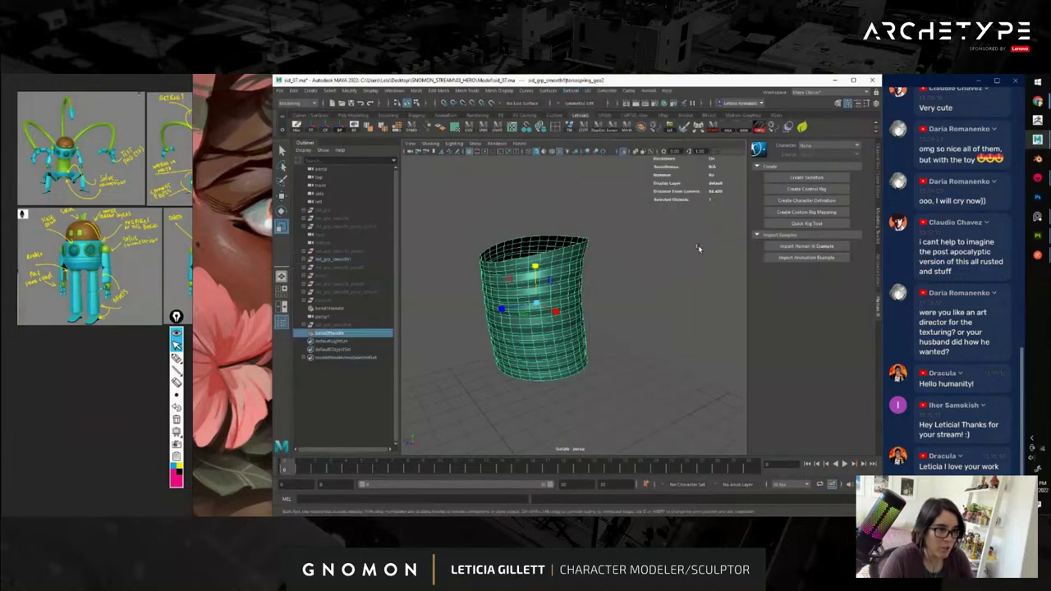
pyautogui.keyDown('alt'); pyautogui.moveTo(606, 316); pyautogui.dragTo(730, 302); pyautogui.keyUp('alt')
pyautogui.hotkey('ctrl', 'a')
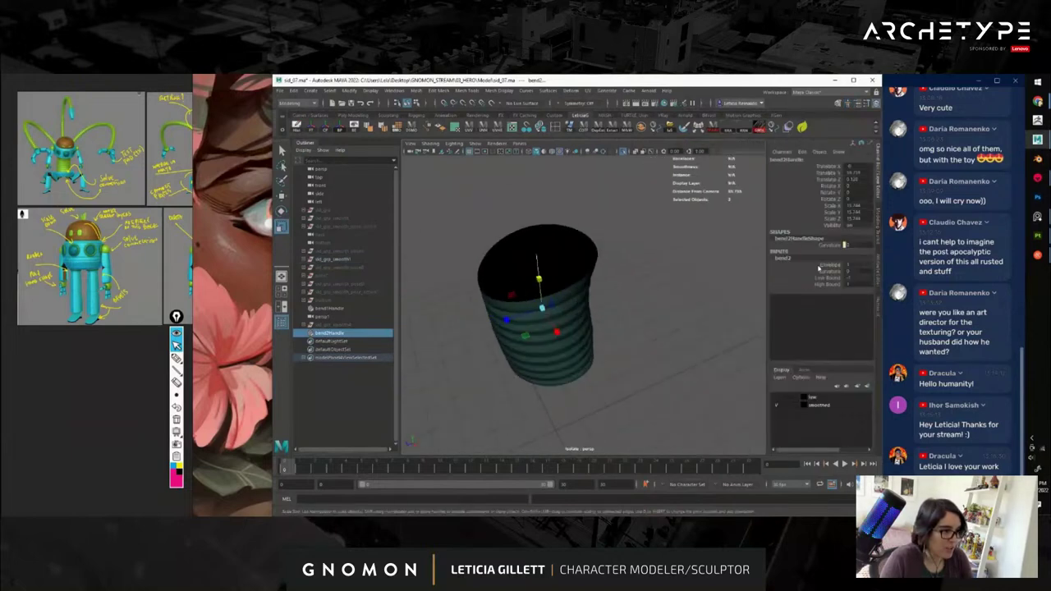
# Adjust the bend deformer's curvature interactively so the torso spring curves to one side.
pyautogui.click(829, 271)
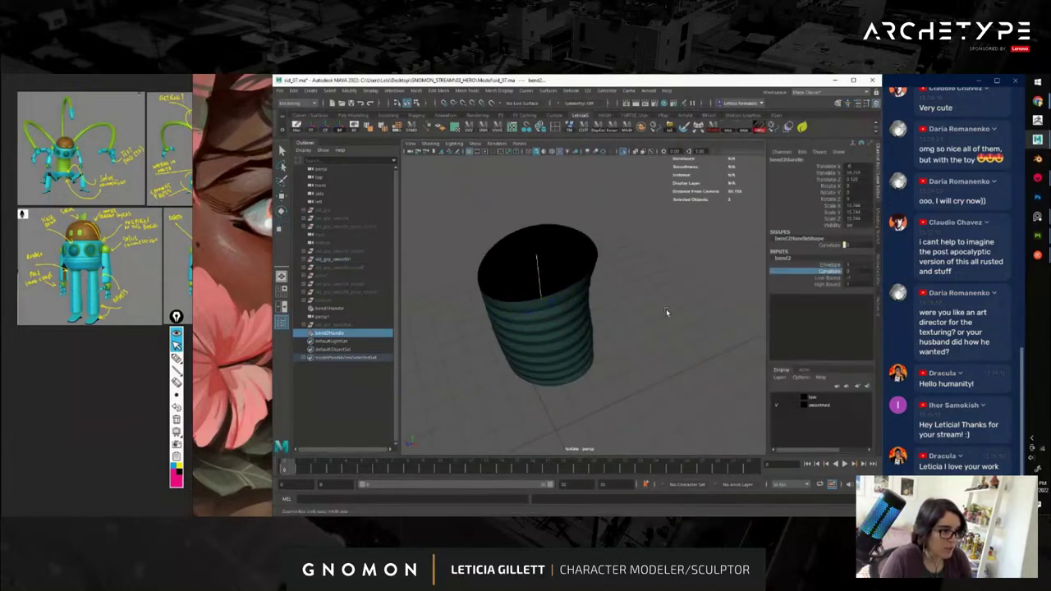
pyautogui.moveTo(665, 308); pyautogui.dragTo(671, 349, button='middle')
pyautogui.hotkey('ctrl', 'z')
pyautogui.keyDown('alt'); pyautogui.moveTo(703, 335); pyautogui.dragTo(648, 355); pyautogui.keyUp('alt')
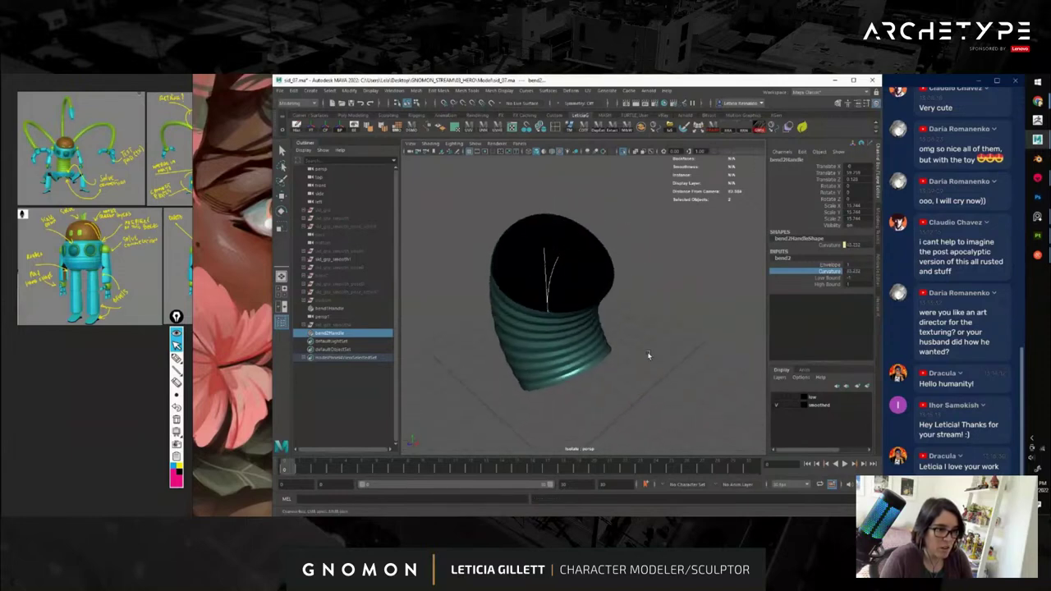
# Select the bend handle inside the spring and rotate it about its vertical axis to redirect the bend.
pyautogui.click(546, 287)
pyautogui.press('e')
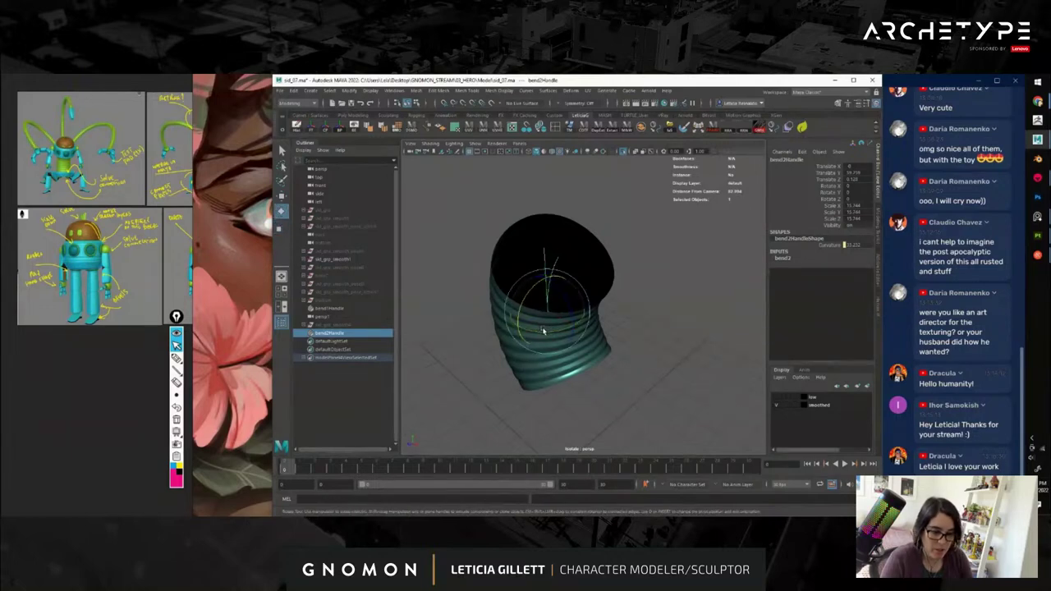
pyautogui.moveTo(551, 330); pyautogui.dragTo(641, 333)
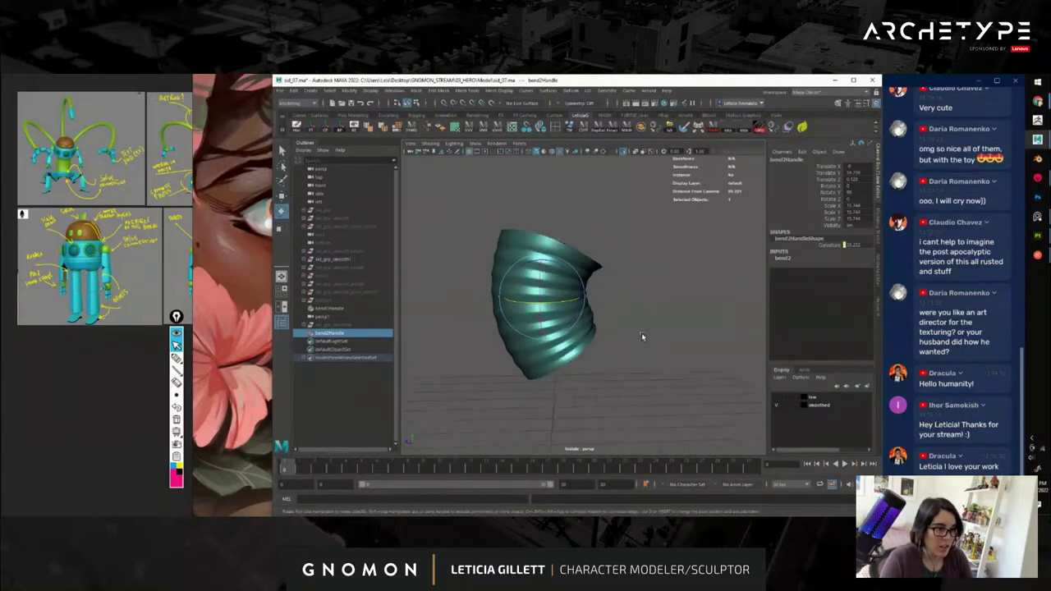
# Vary the bend curvature with the rotated handle, curving the spring in the opposite direction.
pyautogui.click(827, 245)
pyautogui.click(782, 259)
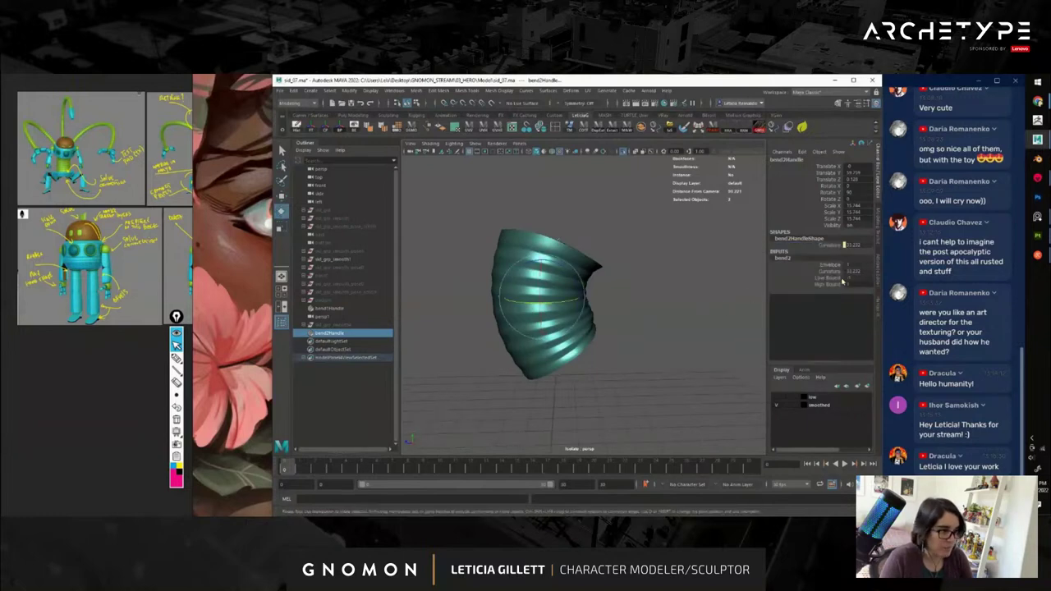
pyautogui.click(827, 271)
pyautogui.moveTo(758, 312); pyautogui.dragTo(655, 342, button='middle')
pyautogui.moveTo(593, 305); pyautogui.dragTo(632, 336, button='middle')
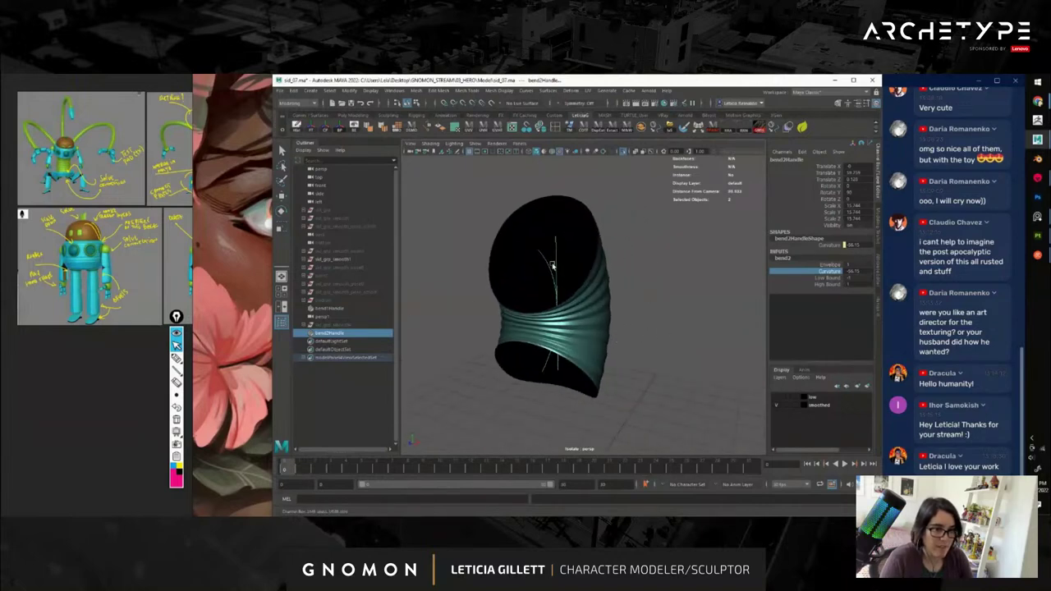
# Undo the spring's bend and scaling, show the whole robot again, and restore the pelvis to its original position.
pyautogui.press('Delete')
pyautogui.hotkey('ctrl', 'z')
pyautogui.hotkey('ctrl', 'z')
pyautogui.hotkey('ctrl', 'z')
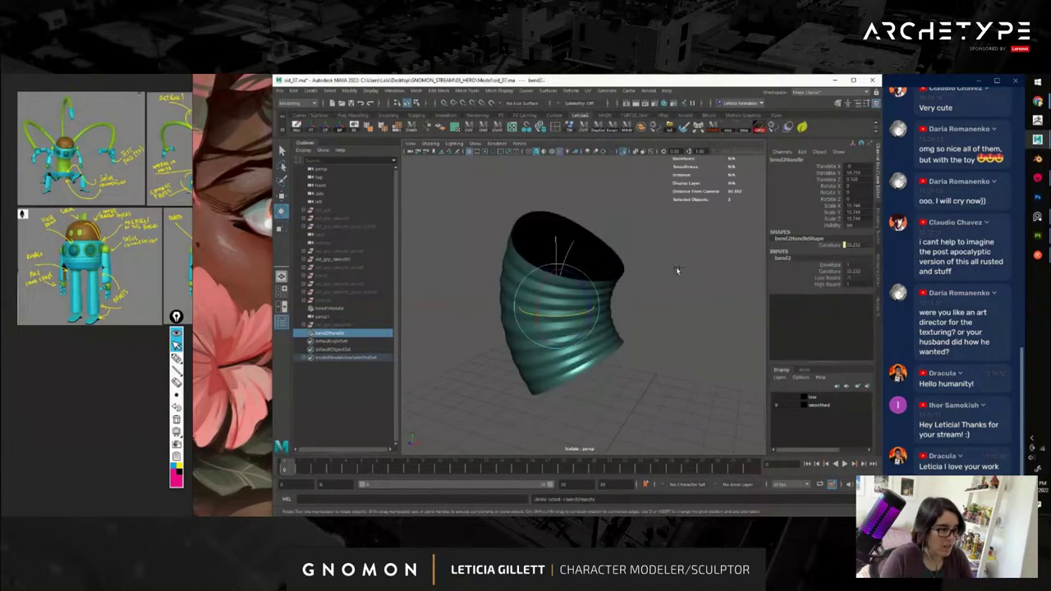
pyautogui.hotkey('ctrl', 'z')
pyautogui.hotkey('ctrl', 'z')
pyautogui.hotkey('ctrl', 'z')
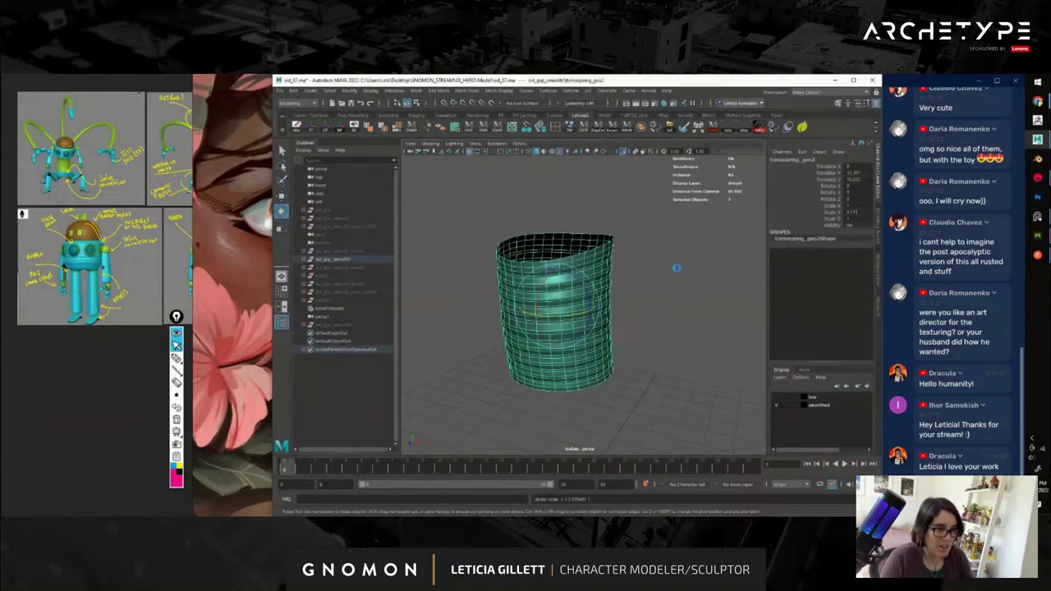
pyautogui.hotkey('ctrl', '1')
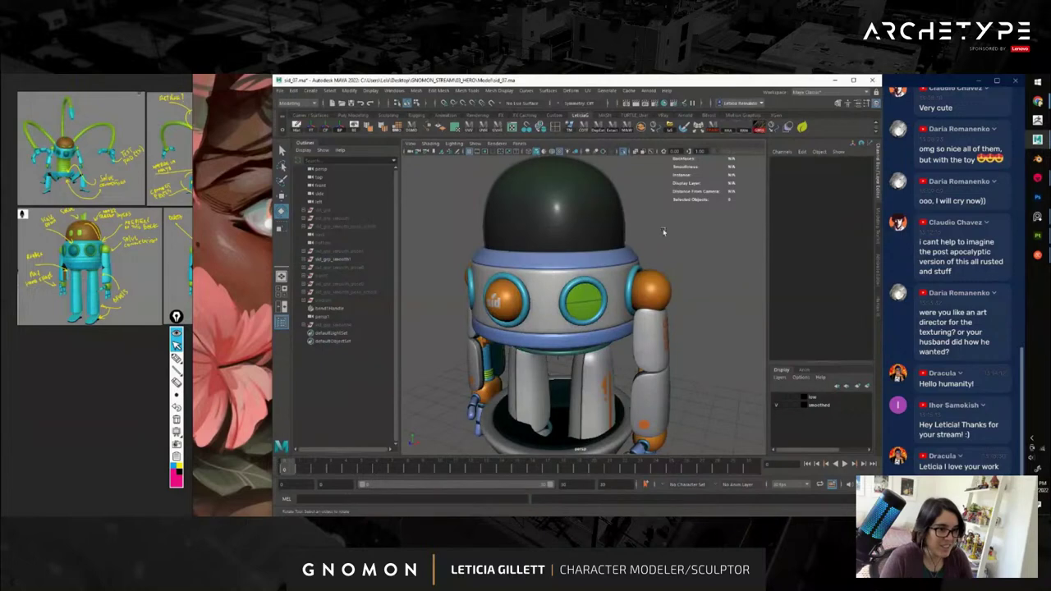
pyautogui.click(696, 233)
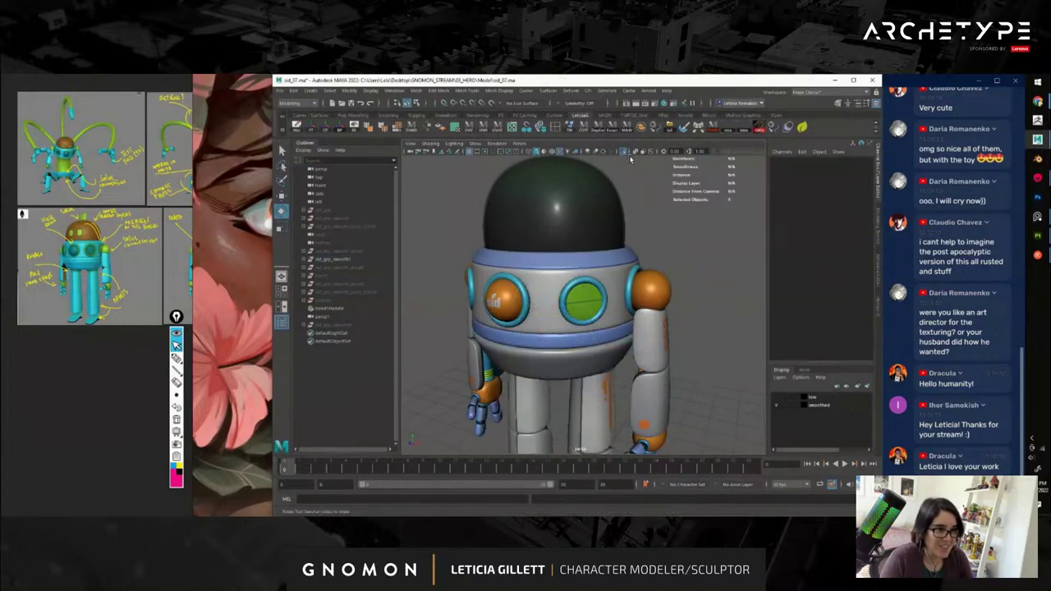
# Examine the white drop emblem and the envirobots lettering on the back of the neutral robot's torso up close.
pyautogui.press('f')
pyautogui.keyDown('alt'); pyautogui.moveTo(617, 351); pyautogui.dragTo(617, 395, button='right'); pyautogui.keyUp('alt')
pyautogui.keyDown('alt'); pyautogui.moveTo(618, 395); pyautogui.dragTo(619, 356, button='middle'); pyautogui.keyUp('alt')
pyautogui.keyDown('alt'); pyautogui.moveTo(619, 356); pyautogui.dragTo(469, 359); pyautogui.keyUp('alt')
pyautogui.scroll(10, 599, 284)
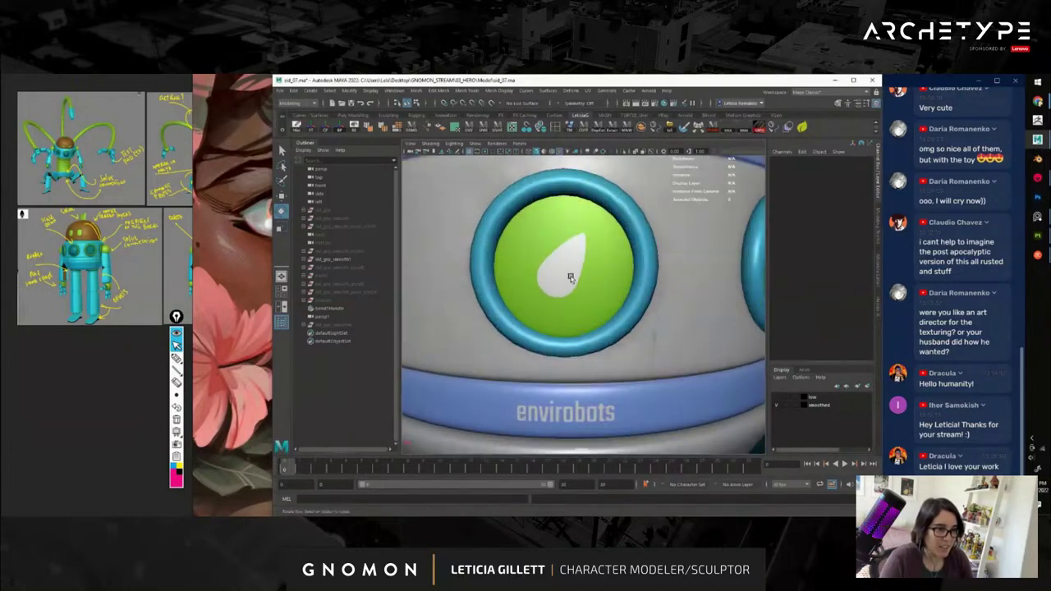
pyautogui.keyDown('alt'); pyautogui.moveTo(571, 325); pyautogui.dragTo(591, 339); pyautogui.keyUp('alt')
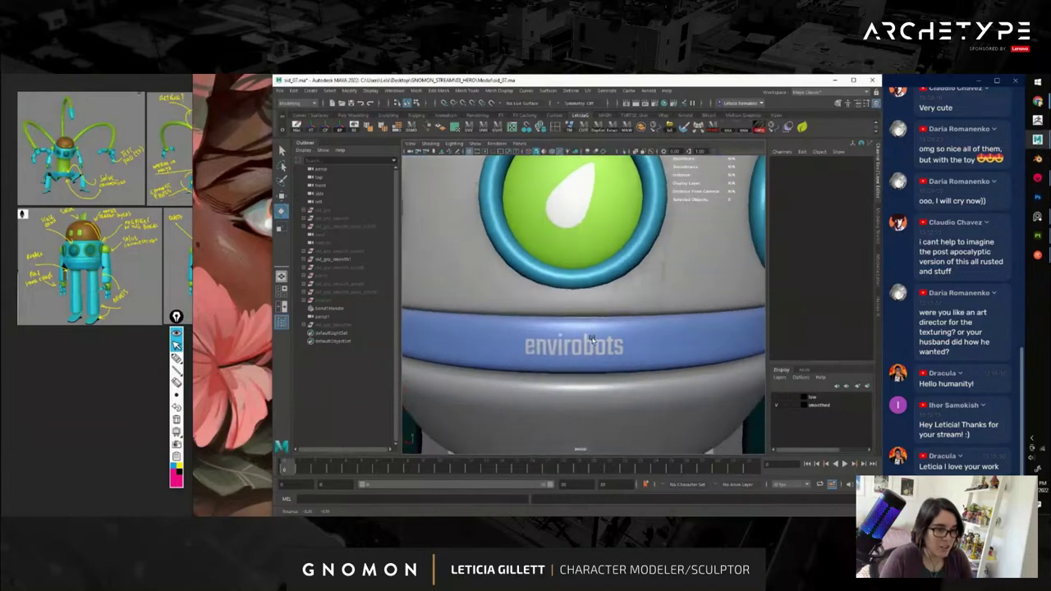
# Turn to the neutral robot's front and examine the sid logo on the orange chest dome up close.
pyautogui.keyDown('alt'); pyautogui.moveTo(575, 351); pyautogui.dragTo(501, 352, button='right'); pyautogui.keyUp('alt')
pyautogui.keyDown('alt'); pyautogui.moveTo(538, 351); pyautogui.dragTo(646, 352); pyautogui.keyUp('alt')
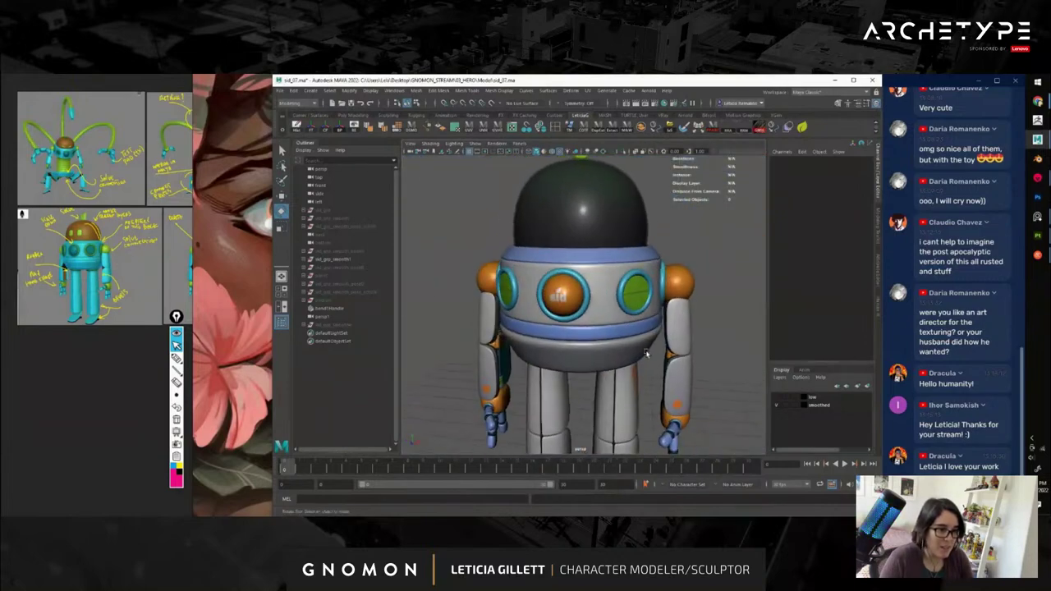
pyautogui.keyDown('alt'); pyautogui.moveTo(555, 337); pyautogui.dragTo(586, 341, button='right'); pyautogui.keyUp('alt')
pyautogui.scroll(4, 587, 343)
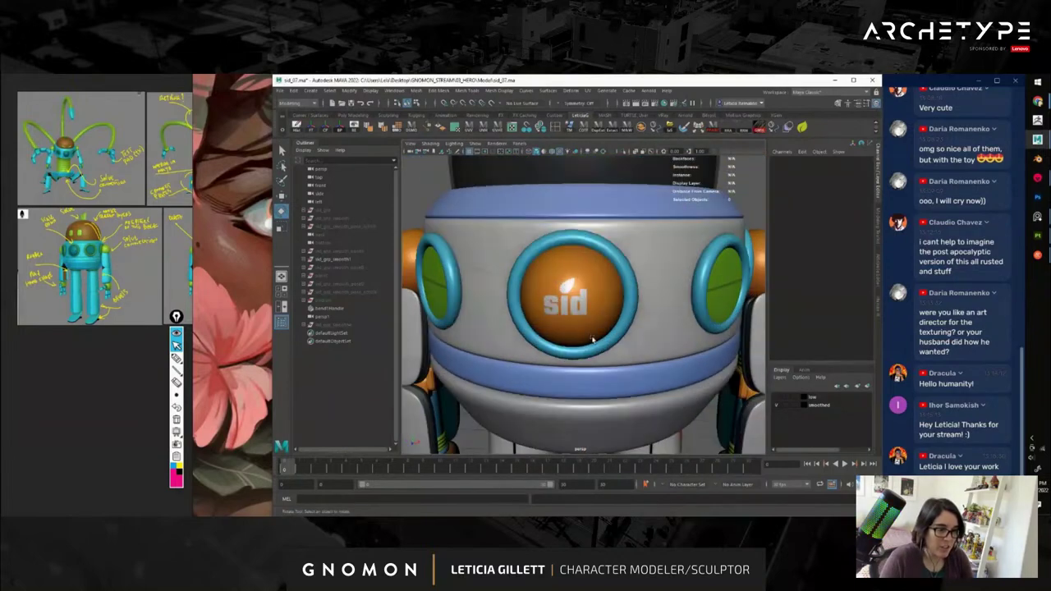
# Examine the back of the neutral robot's legs and highlight the upper and lower leg shells around the knee joint.
pyautogui.scroll(-8, 592, 339)
pyautogui.keyDown('alt'); pyautogui.moveTo(592, 339); pyautogui.dragTo(583, 359); pyautogui.keyUp('alt')
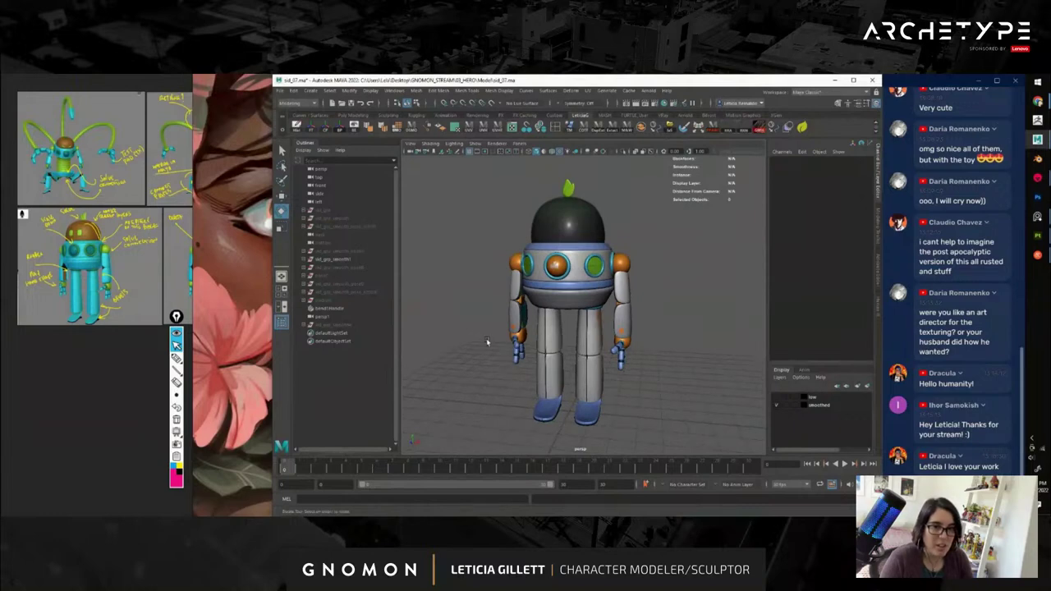
pyautogui.keyDown('alt'); pyautogui.moveTo(486, 341); pyautogui.dragTo(525, 347); pyautogui.keyUp('alt')
pyautogui.keyDown('alt'); pyautogui.moveTo(511, 343); pyautogui.dragTo(548, 330, button='right'); pyautogui.keyUp('alt')
pyautogui.keyDown('alt'); pyautogui.moveTo(586, 338); pyautogui.dragTo(532, 340); pyautogui.keyUp('alt')
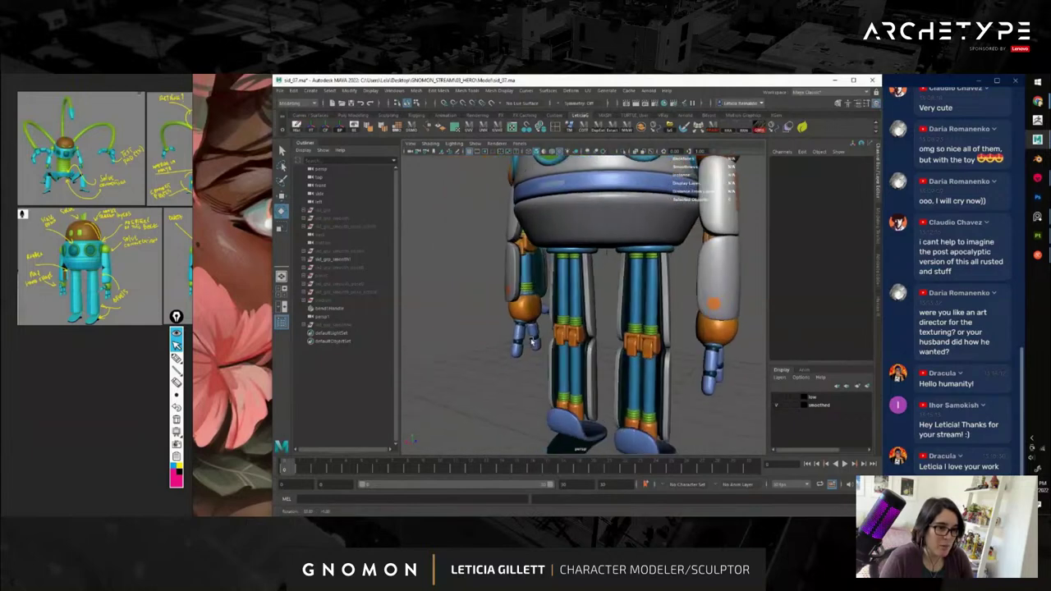
pyautogui.scroll(6, 538, 329)
pyautogui.click(552, 277)
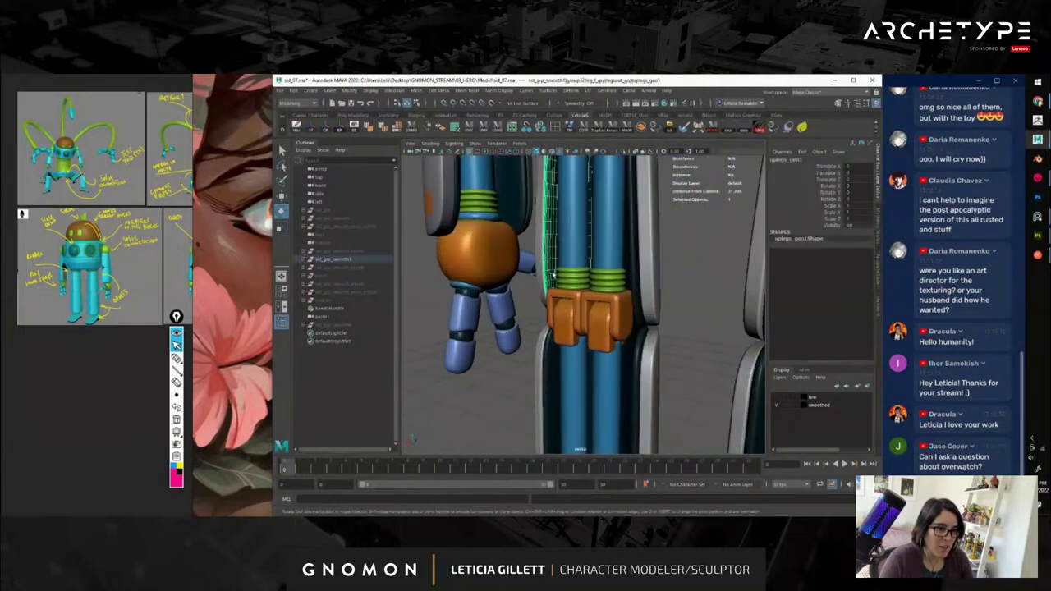
pyautogui.keyDown('shift'); pyautogui.click(559, 365); pyautogui.keyUp('shift')
pyautogui.keyDown('shift'); pyautogui.click(637, 355); pyautogui.keyUp('shift')
pyautogui.keyDown('shift'); pyautogui.click(637, 257); pyautogui.keyUp('shift')
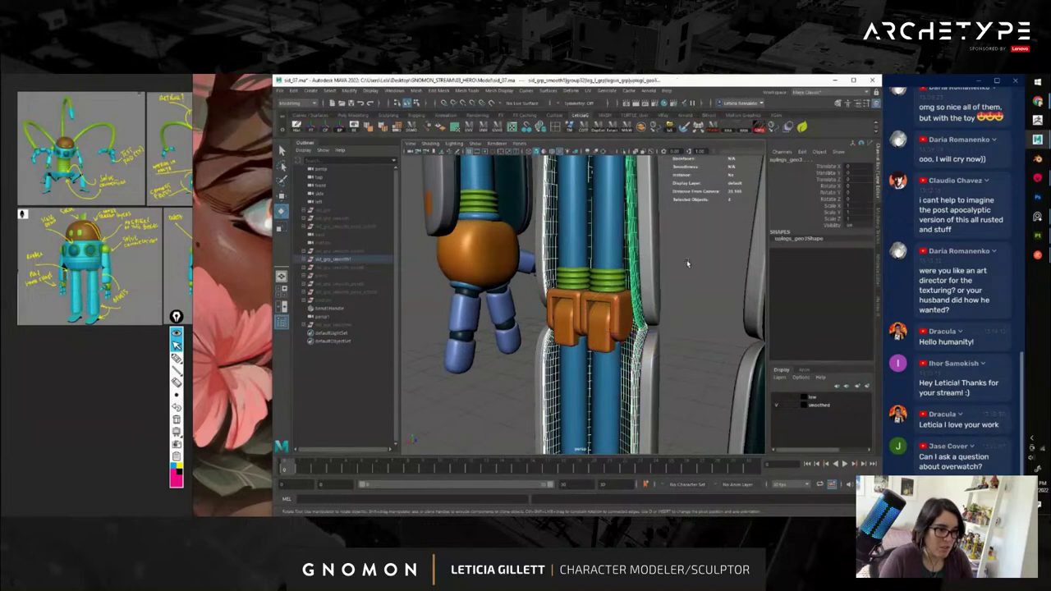
pyautogui.click(686, 259)
# View the whole neutral robot from the front at an angle, from its head to its feet.
pyautogui.keyDown('alt'); pyautogui.moveTo(686, 259); pyautogui.dragTo(613, 335, button='right'); pyautogui.keyUp('alt')
pyautogui.keyDown('alt'); pyautogui.moveTo(612, 335); pyautogui.dragTo(699, 364); pyautogui.keyUp('alt')
pyautogui.keyDown('alt'); pyautogui.moveTo(698, 364); pyautogui.dragTo(670, 345, button='right'); pyautogui.keyUp('alt')
pyautogui.keyDown('alt'); pyautogui.moveTo(671, 345); pyautogui.dragTo(604, 325); pyautogui.keyUp('alt')
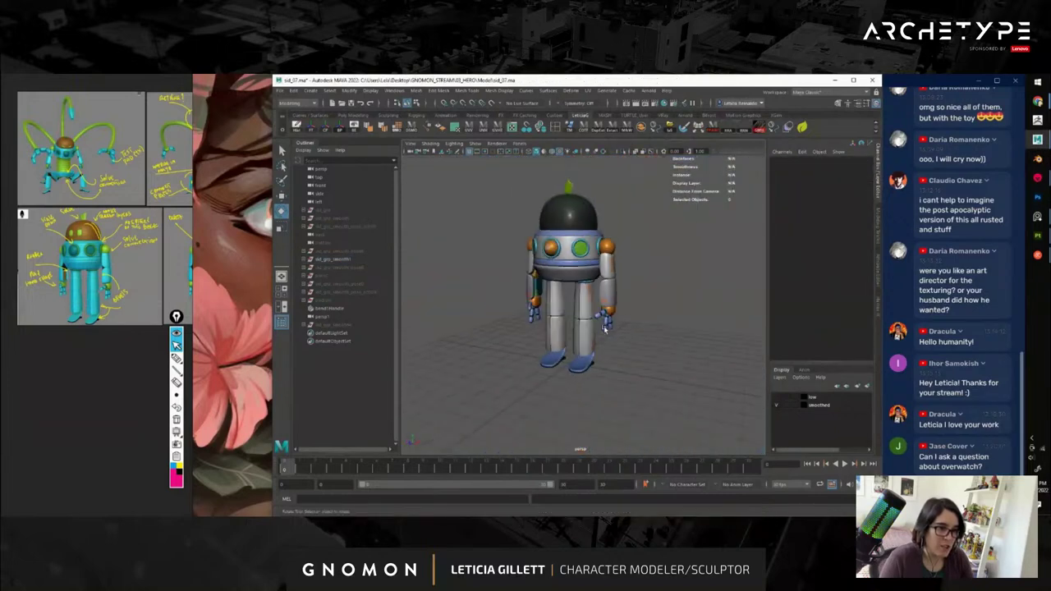
pyautogui.scroll(2, 604, 324)
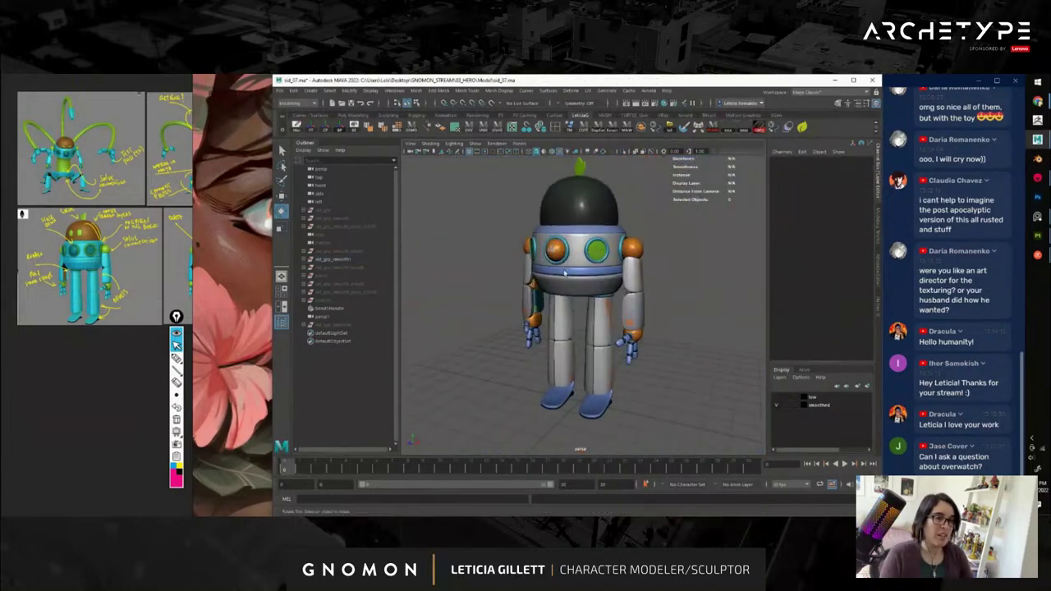
pyautogui.keyDown('alt'); pyautogui.moveTo(564, 274); pyautogui.dragTo(576, 343); pyautogui.keyUp('alt')
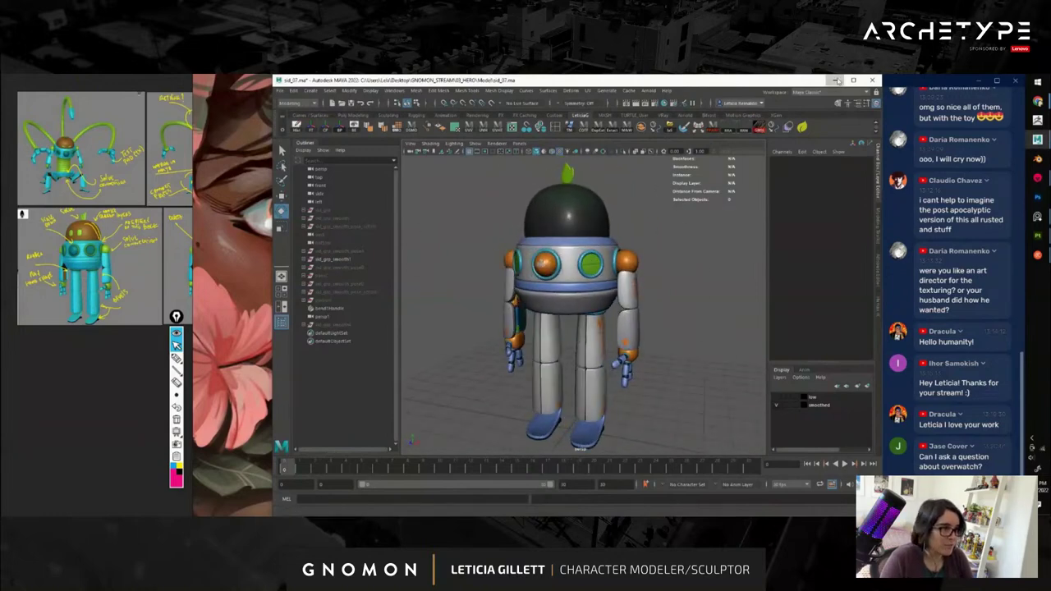
# Switch to Marmoset Toolbag and bring the group of posed robots into a frontal view.
pyautogui.click(835, 81)
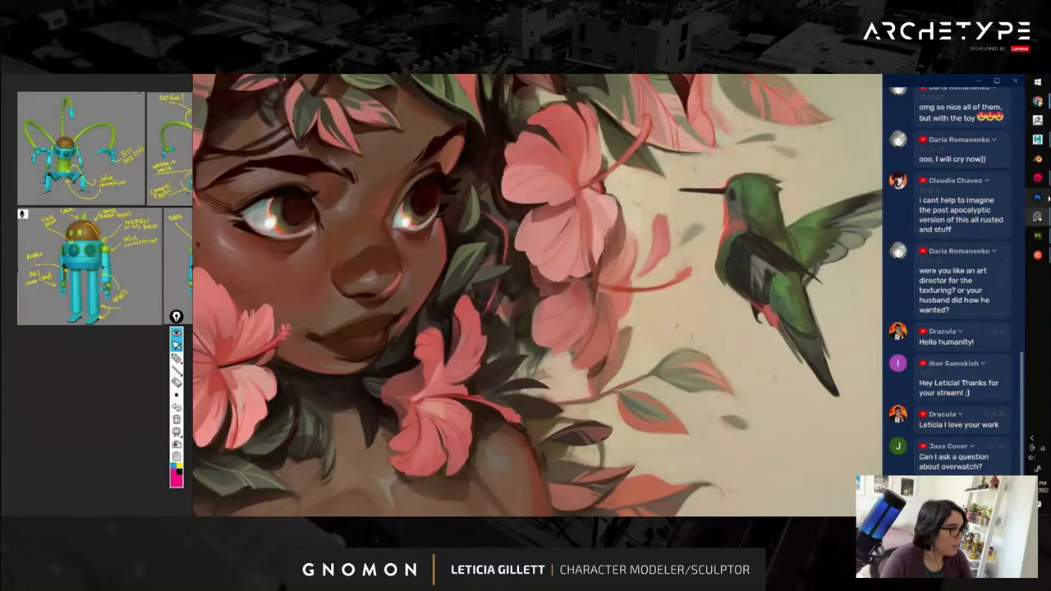
pyautogui.click(1037, 177)
pyautogui.click(424, 347)
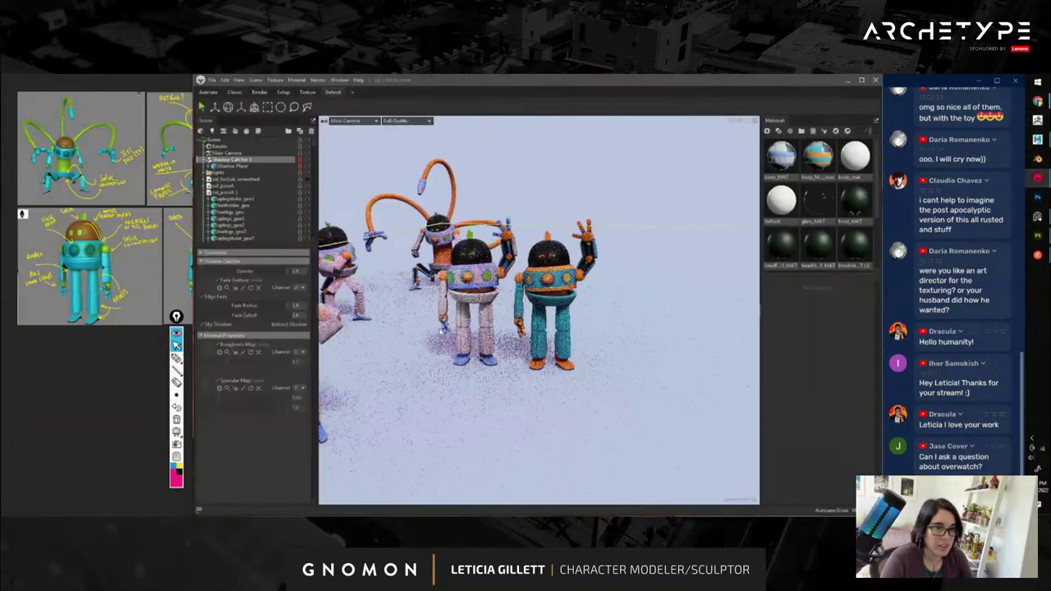
pyautogui.keyDown('alt'); pyautogui.moveTo(423, 346); pyautogui.dragTo(466, 350); pyautogui.keyUp('alt')
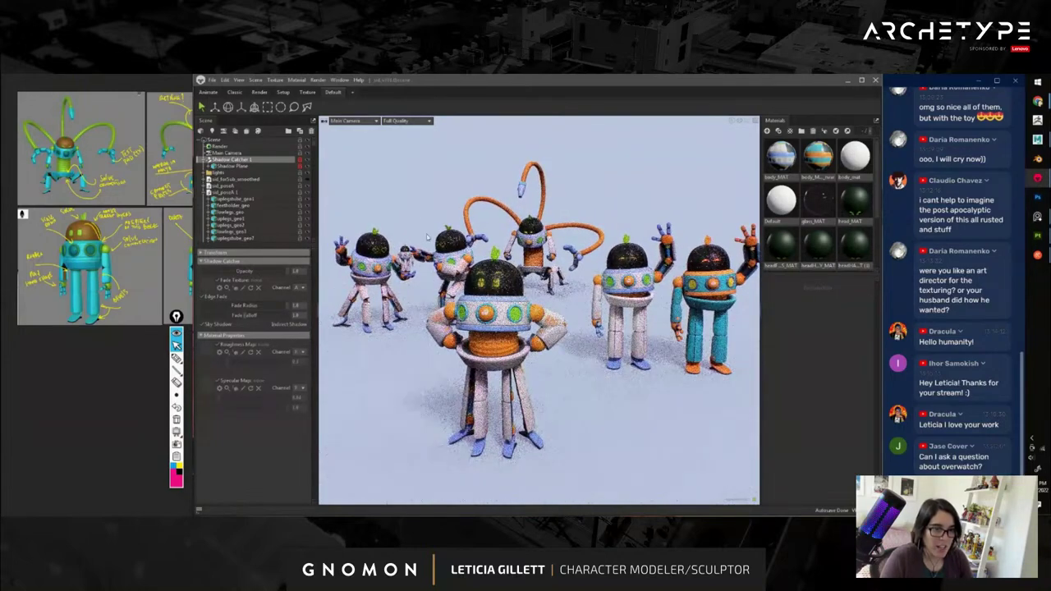
pyautogui.click(470, 292)
pyautogui.keyDown('alt'); pyautogui.moveTo(470, 295); pyautogui.dragTo(518, 316); pyautogui.keyUp('alt')
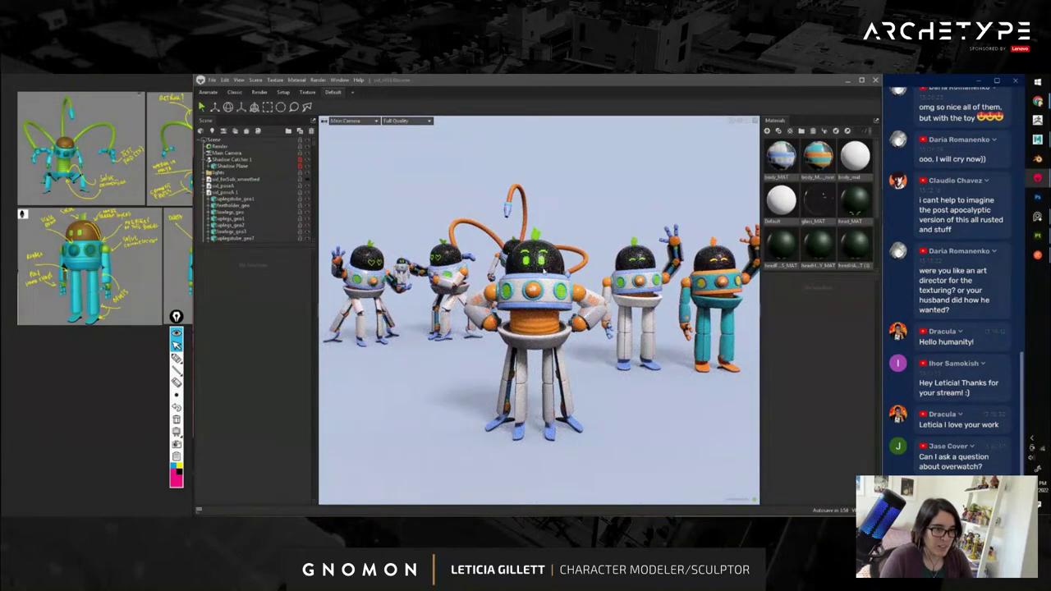
# Draw pink annotations showing a tapered outline around the front robot, an upright triangle on a ground line and an inverted triangle.
pyautogui.click(177, 359)
pyautogui.moveTo(531, 230); pyautogui.dragTo(505, 298)
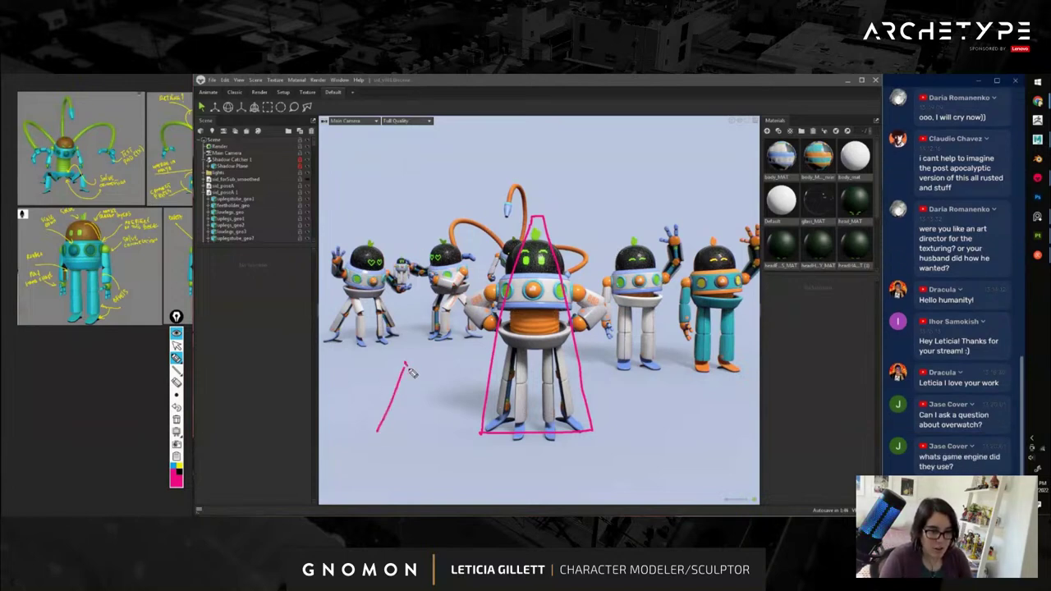
pyautogui.moveTo(331, 432); pyautogui.dragTo(498, 436)
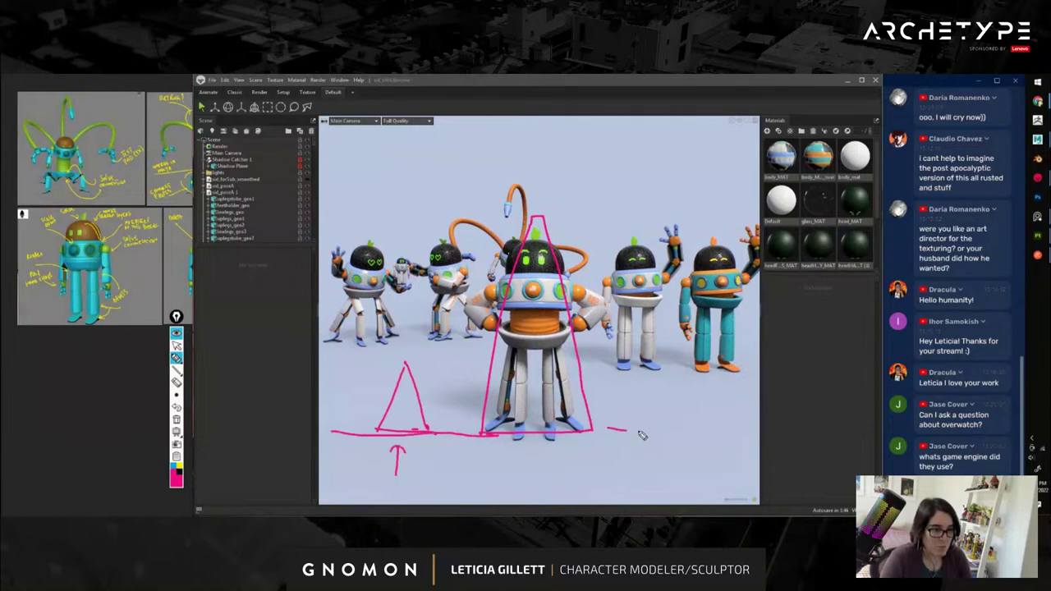
pyautogui.moveTo(642, 435); pyautogui.dragTo(736, 427)
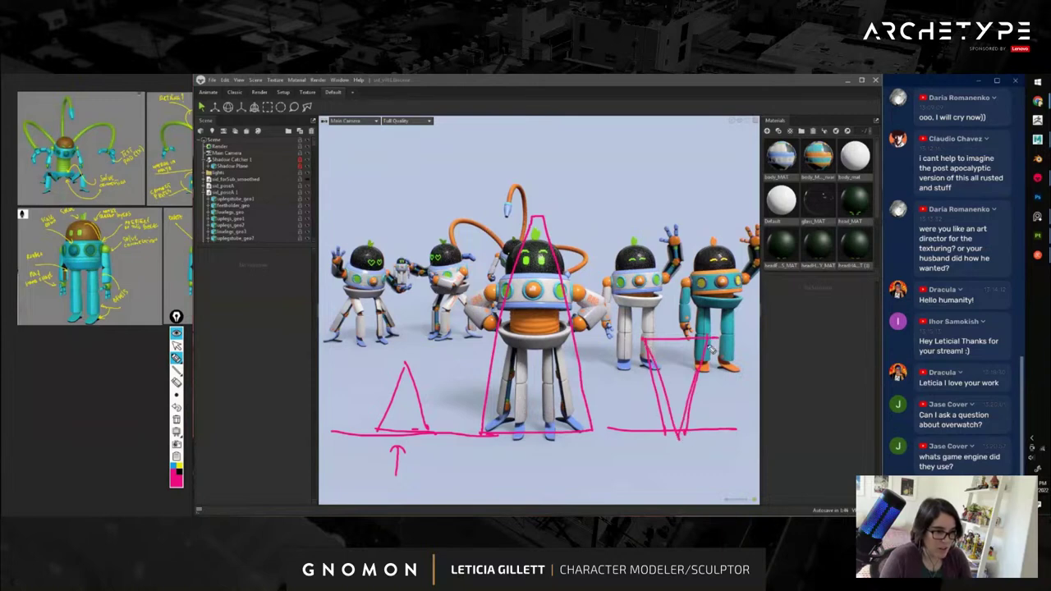
pyautogui.moveTo(649, 340); pyautogui.dragTo(678, 432)
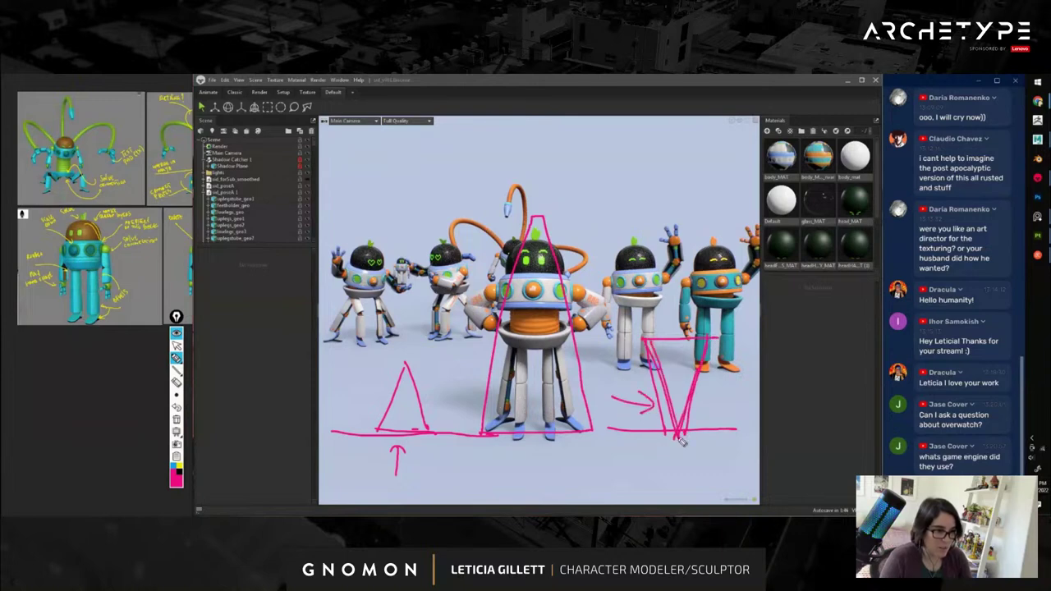
# Sketch overlapping upright and inverted triangles over the front robot to show its star-shaped silhouette, and clear all annotations.
pyautogui.moveTo(519, 294); pyautogui.dragTo(478, 420)
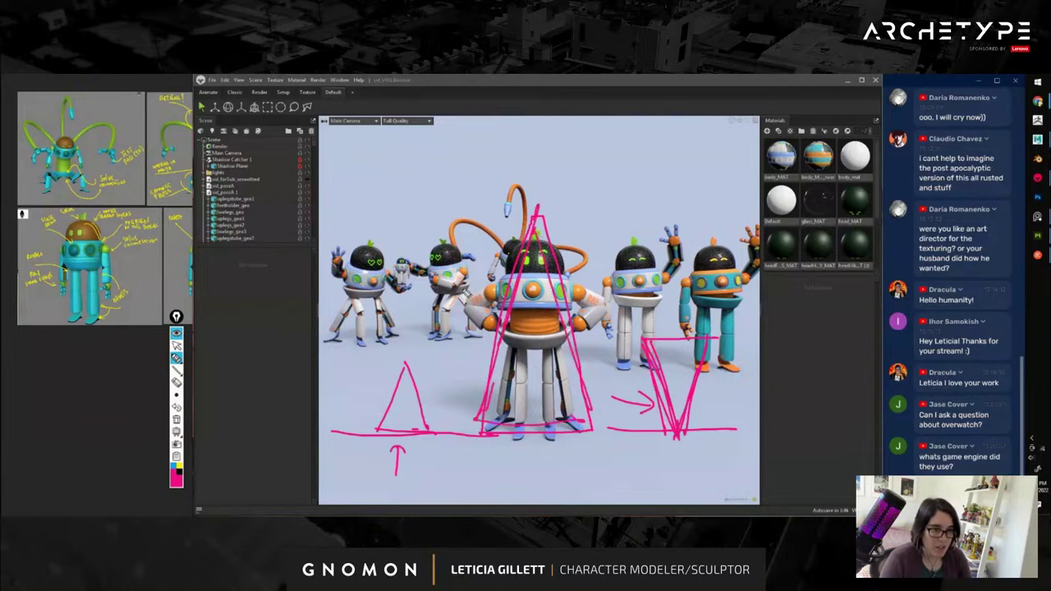
pyautogui.moveTo(465, 289)
pyautogui.mouseDown()
pyautogui.moveTo(599, 294)
pyautogui.moveTo(530, 465)
pyautogui.mouseUp()
pyautogui.moveTo(470, 305); pyautogui.dragTo(509, 382)
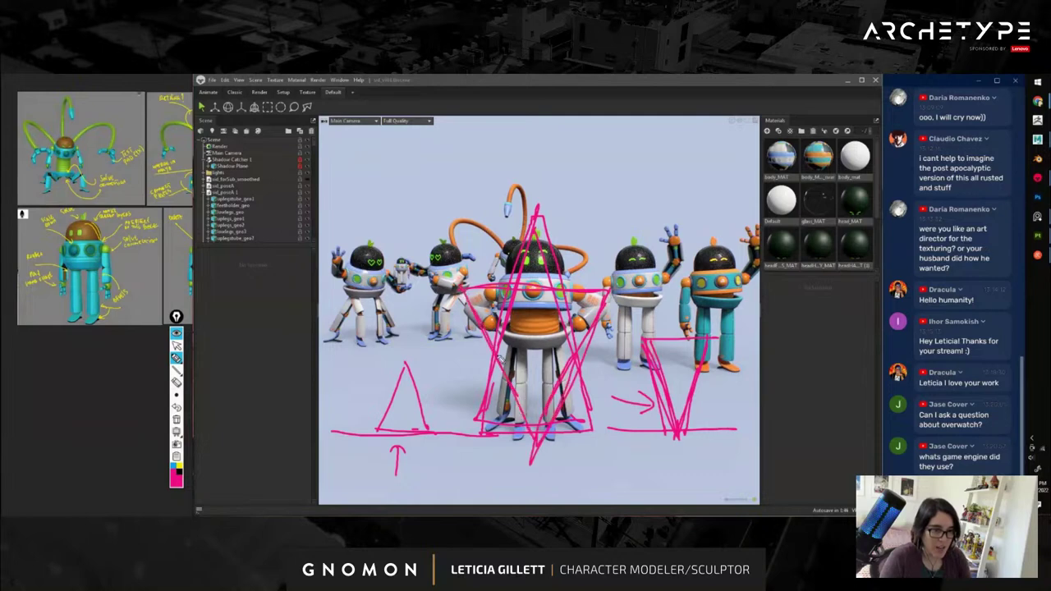
pyautogui.moveTo(472, 296); pyautogui.dragTo(487, 285)
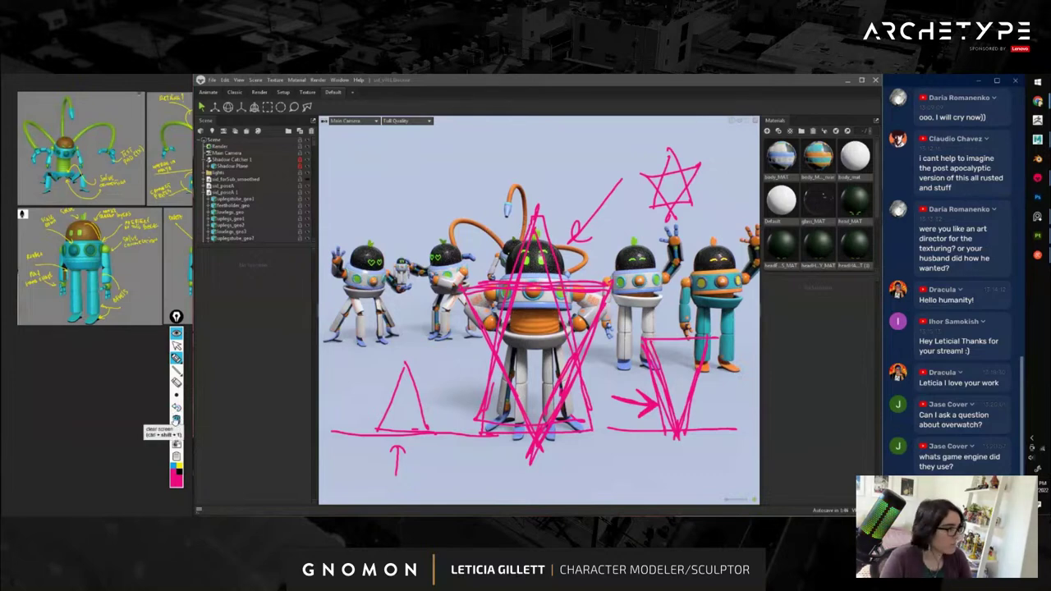
pyautogui.click(176, 420)
pyautogui.click(176, 345)
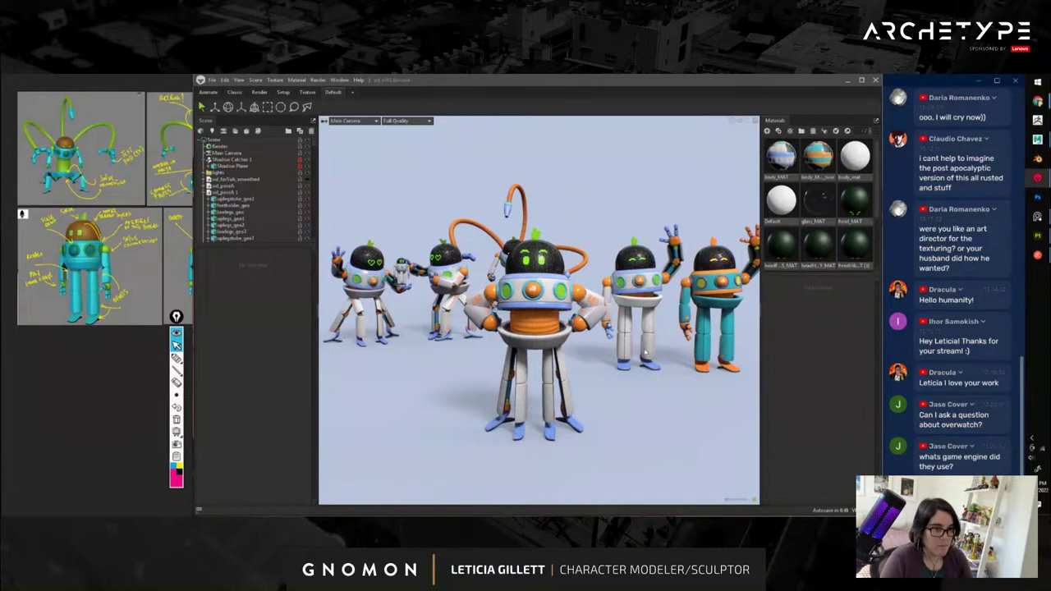
# Collapse the expanded pose groups in the scene hierarchy and hide the teal robot, sid_poseA 1.
pyautogui.moveTo(645, 353); pyautogui.dragTo(560, 380)
pyautogui.moveTo(560, 380); pyautogui.dragTo(581, 383, button='right')
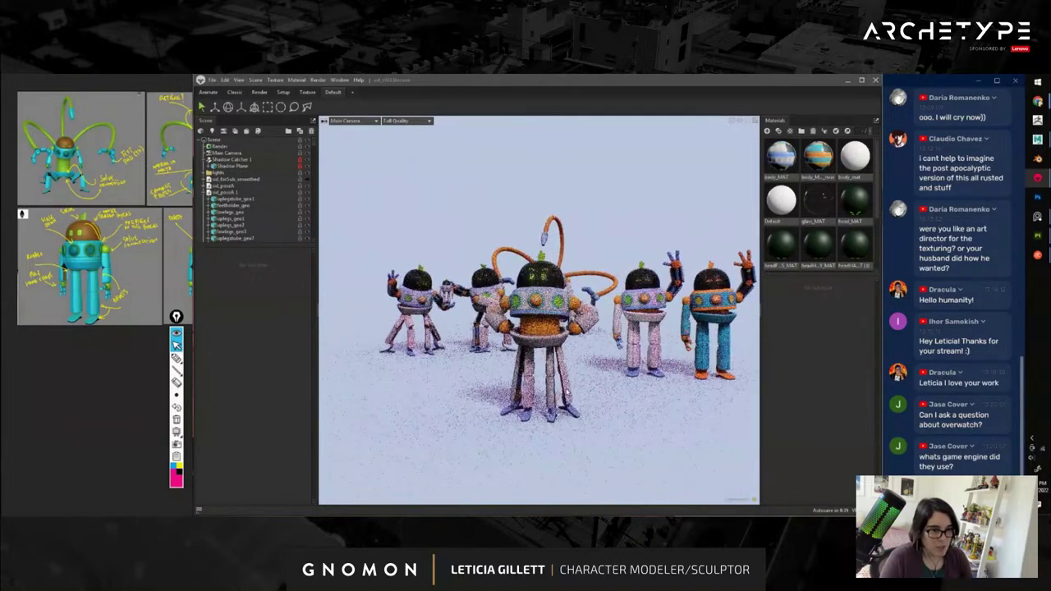
pyautogui.moveTo(581, 383); pyautogui.dragTo(373, 287)
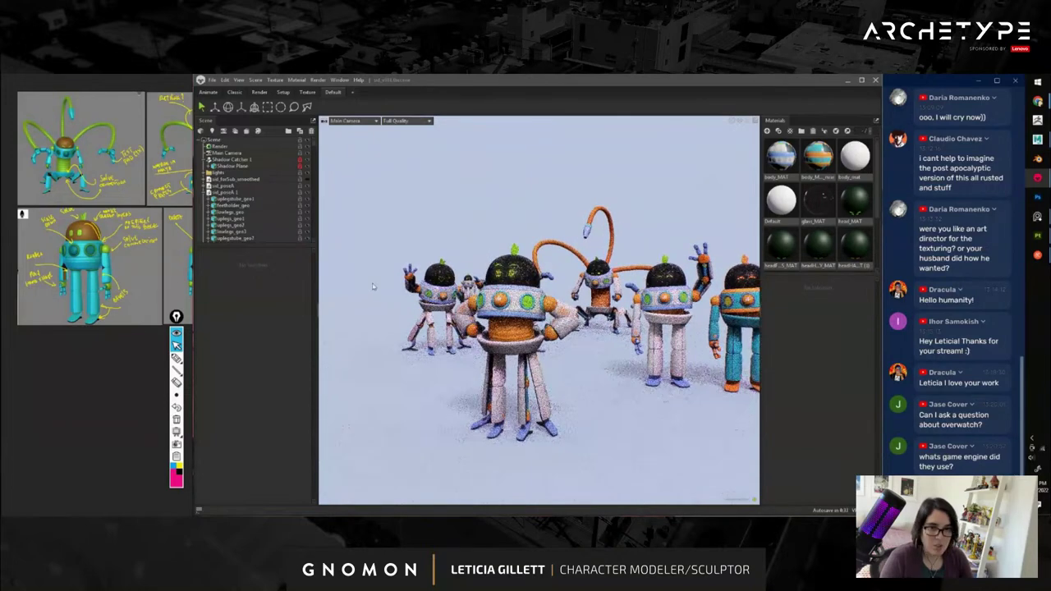
pyautogui.click(205, 192)
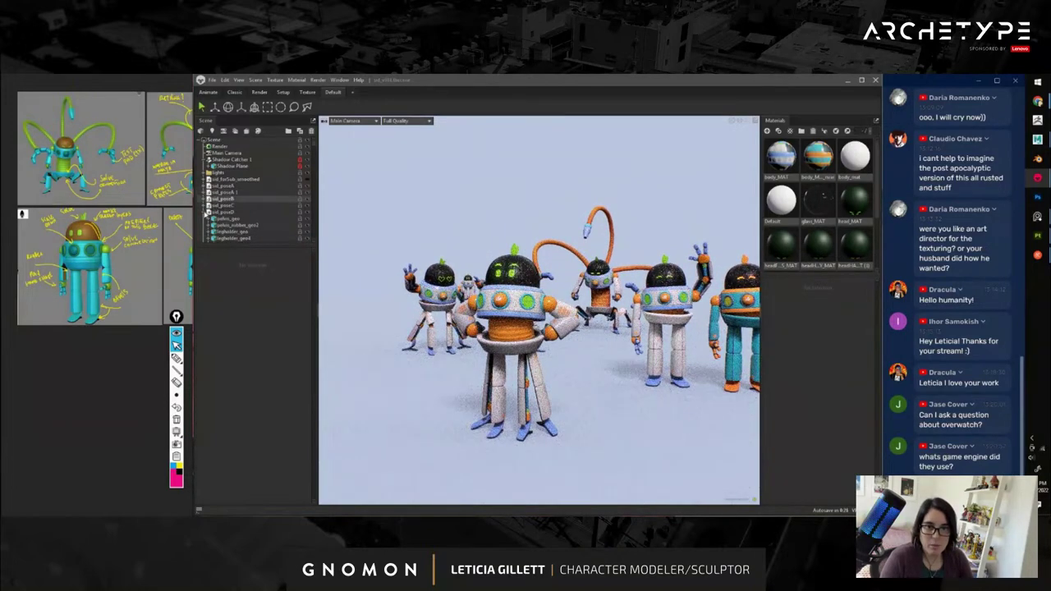
pyautogui.click(205, 211)
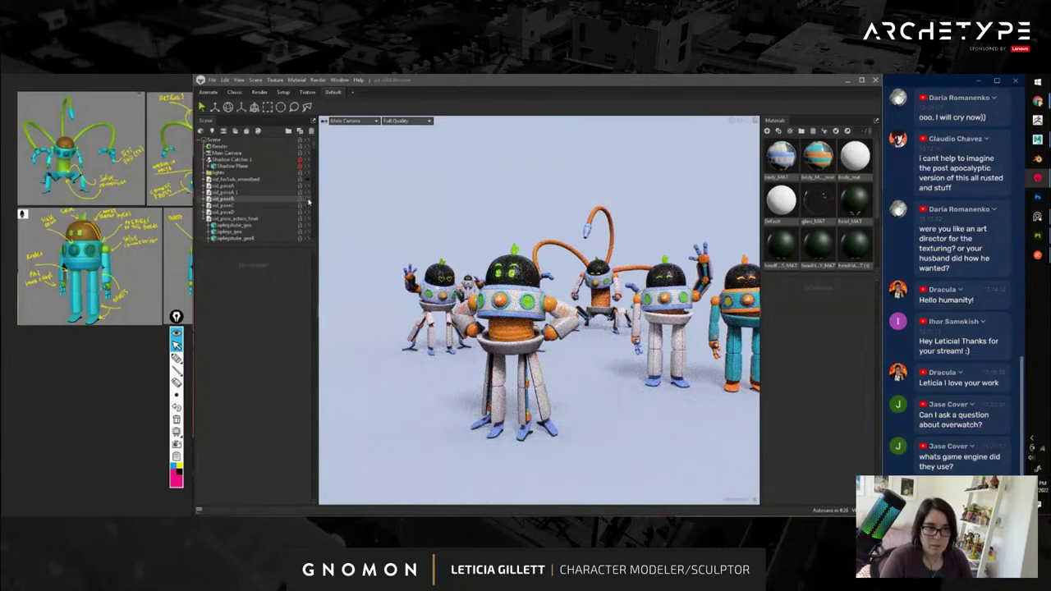
pyautogui.click(208, 218)
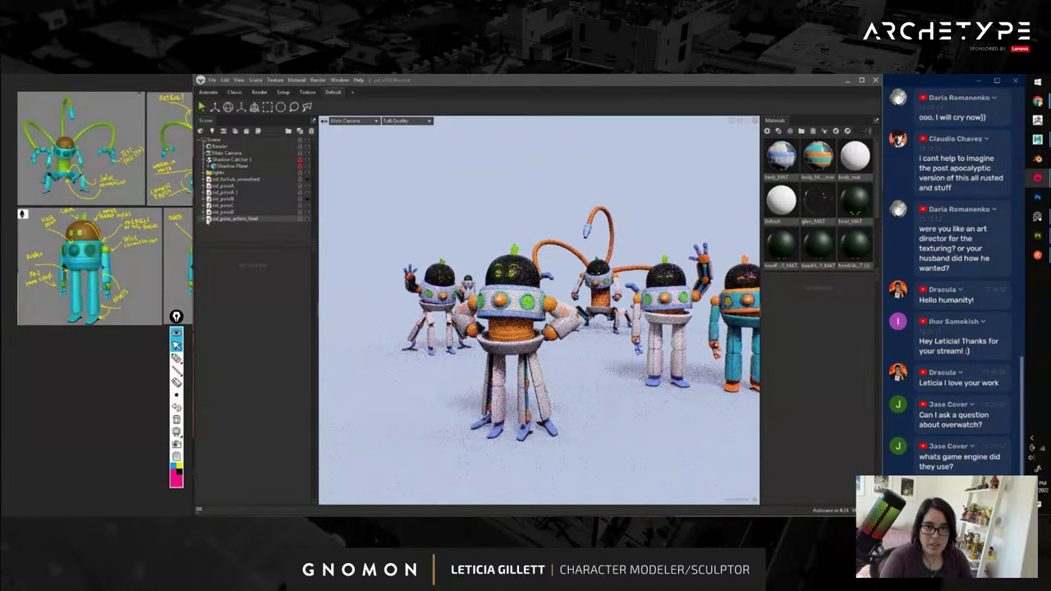
pyautogui.click(308, 192)
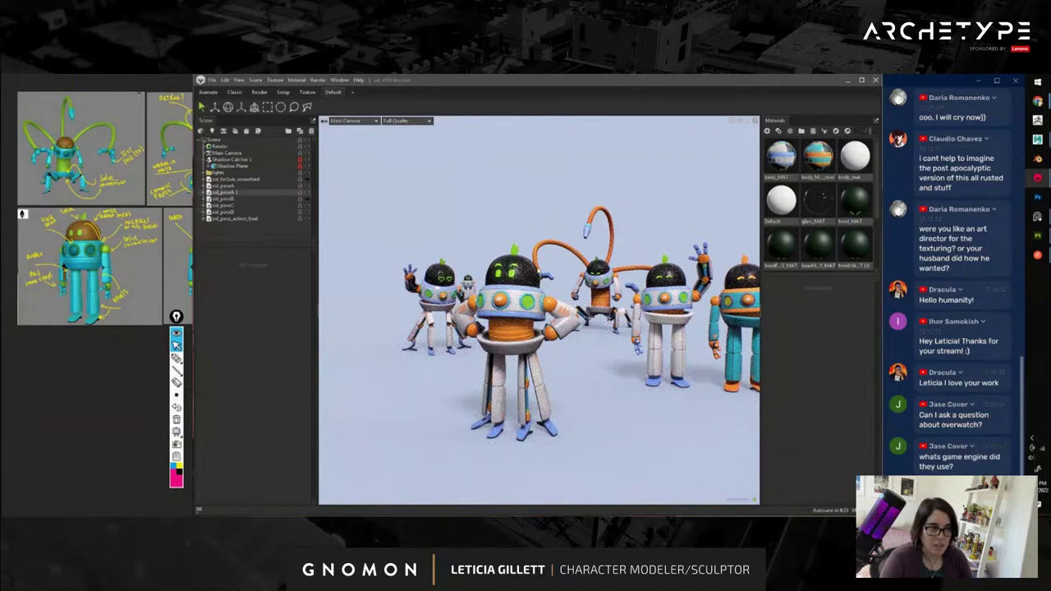
# Examine the composition of the remaining posed robots from slightly different angles and distances.
pyautogui.moveTo(573, 349)
pyautogui.mouseDown()
pyautogui.moveTo(574, 365)
pyautogui.moveTo(574, 354)
pyautogui.mouseUp()
pyautogui.scroll(2, 574, 354)
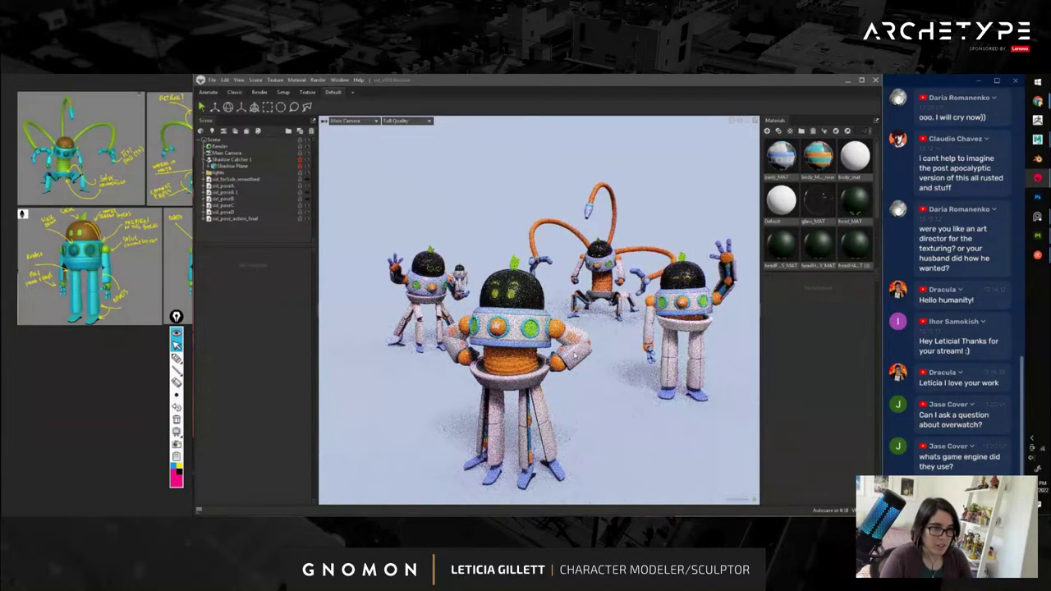
pyautogui.moveTo(575, 355); pyautogui.dragTo(570, 350, button='middle')
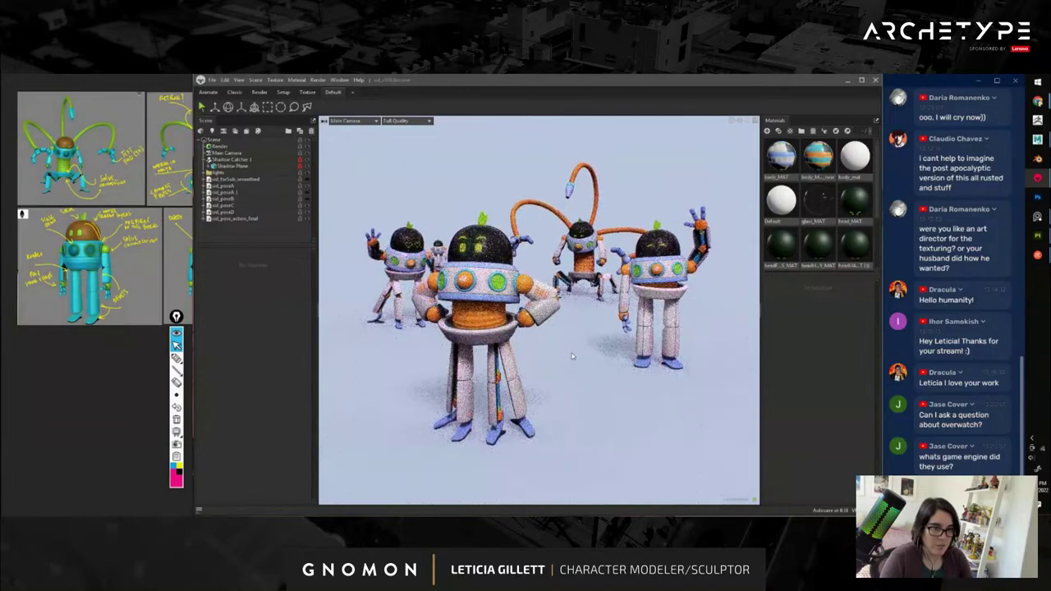
pyautogui.moveTo(572, 357); pyautogui.dragTo(575, 363)
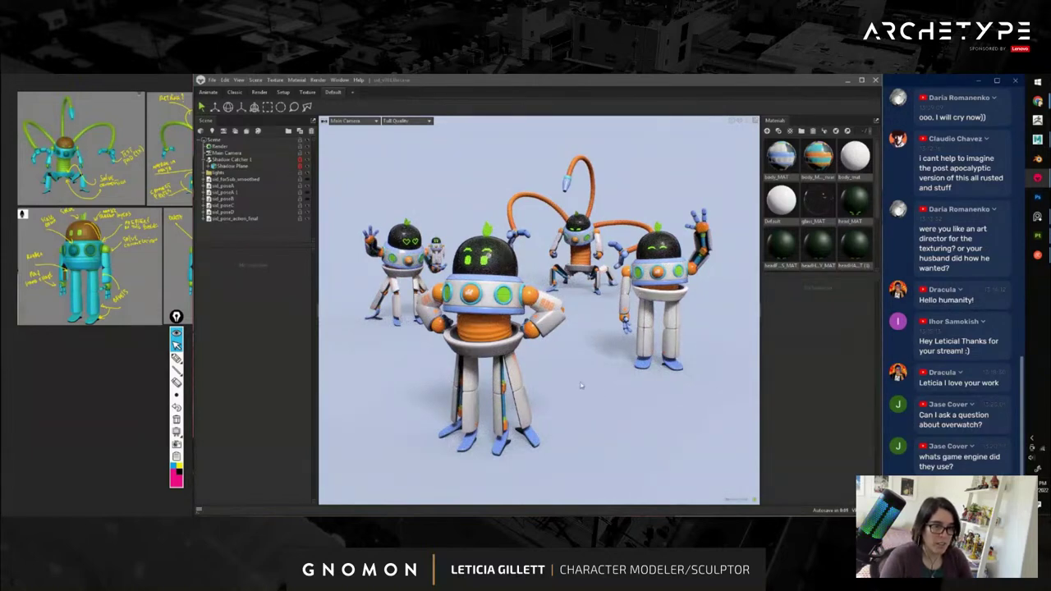
pyautogui.scroll(2, 586, 369)
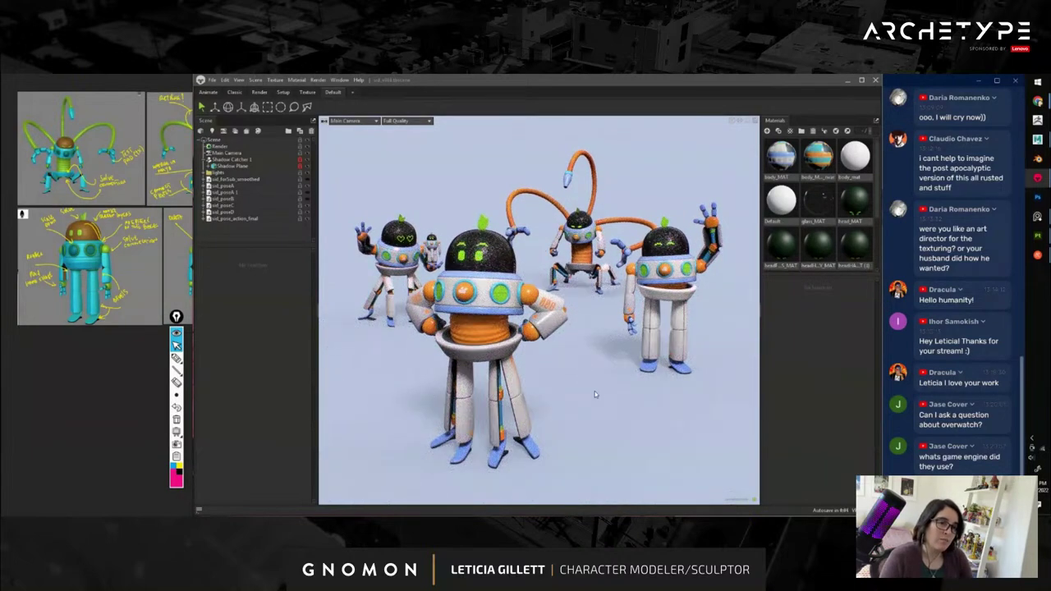
pyautogui.moveTo(595, 394); pyautogui.dragTo(554, 396)
pyautogui.moveTo(555, 397); pyautogui.dragTo(579, 397, button='right')
pyautogui.moveTo(578, 397); pyautogui.dragTo(564, 396, button='middle')
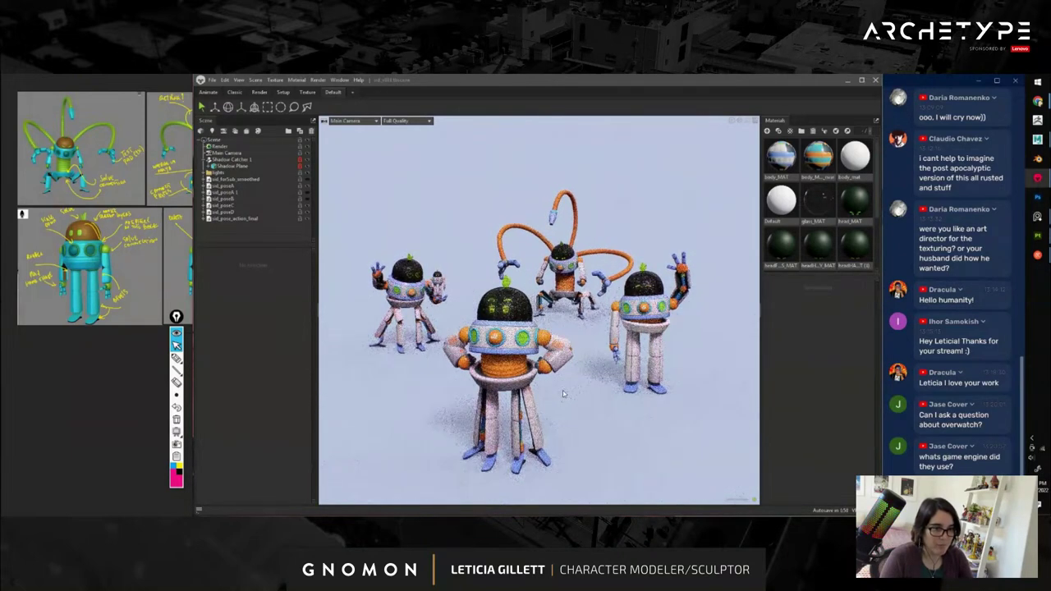
pyautogui.moveTo(563, 390); pyautogui.dragTo(566, 391)
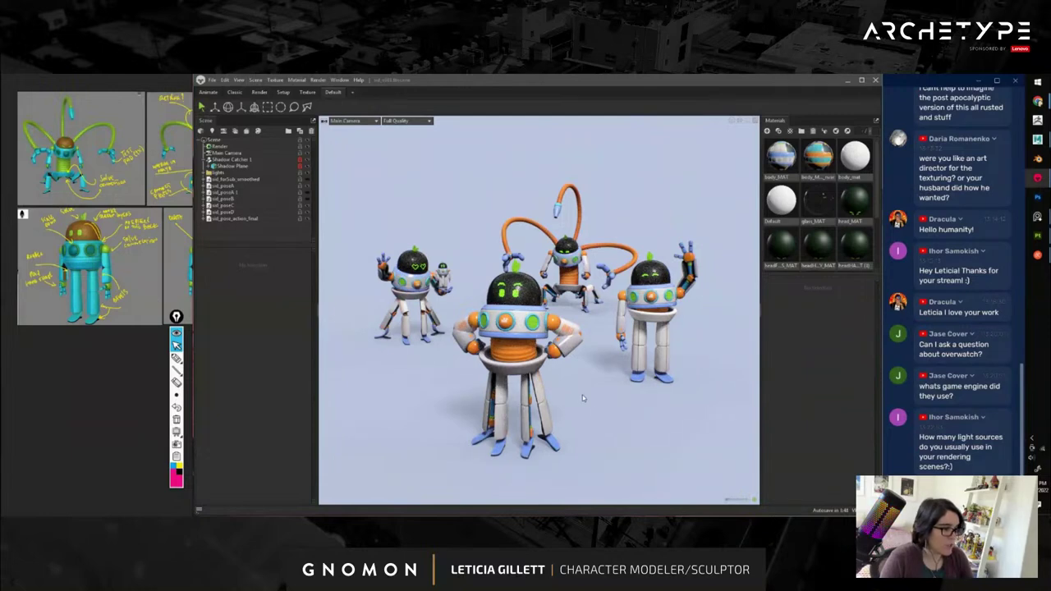
# Expand the lights folder and turn off the scene's lights, including Sky Light 1, Light 1 and the Sky.
pyautogui.click(207, 172)
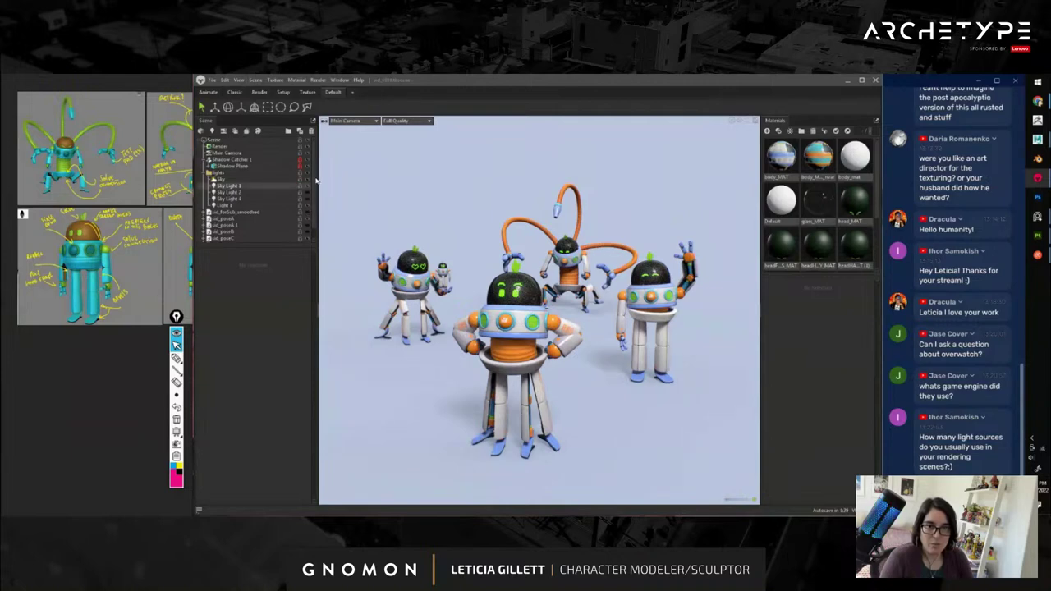
pyautogui.click(308, 186)
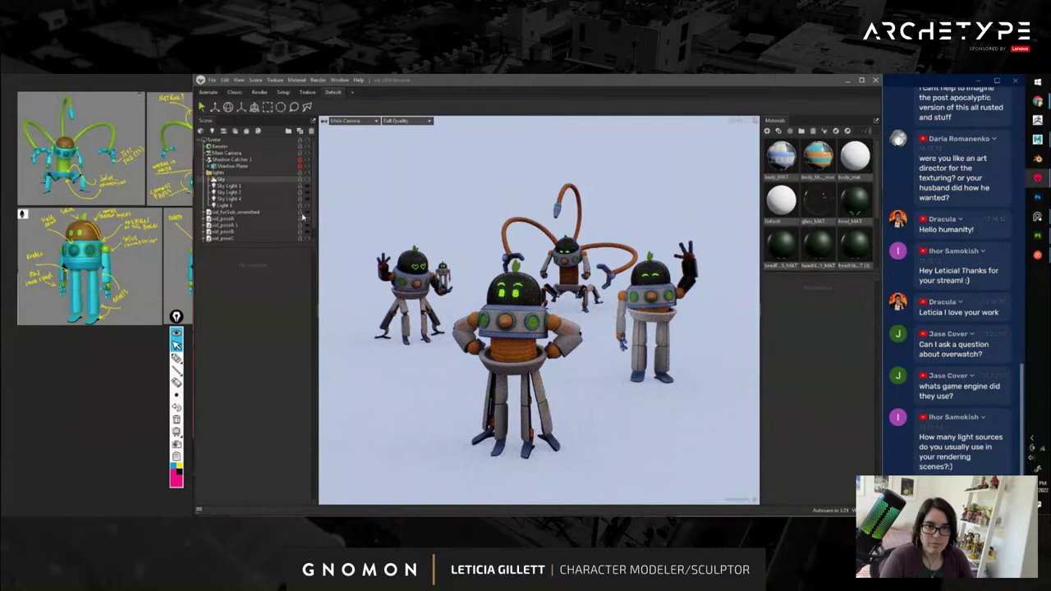
pyautogui.click(307, 205)
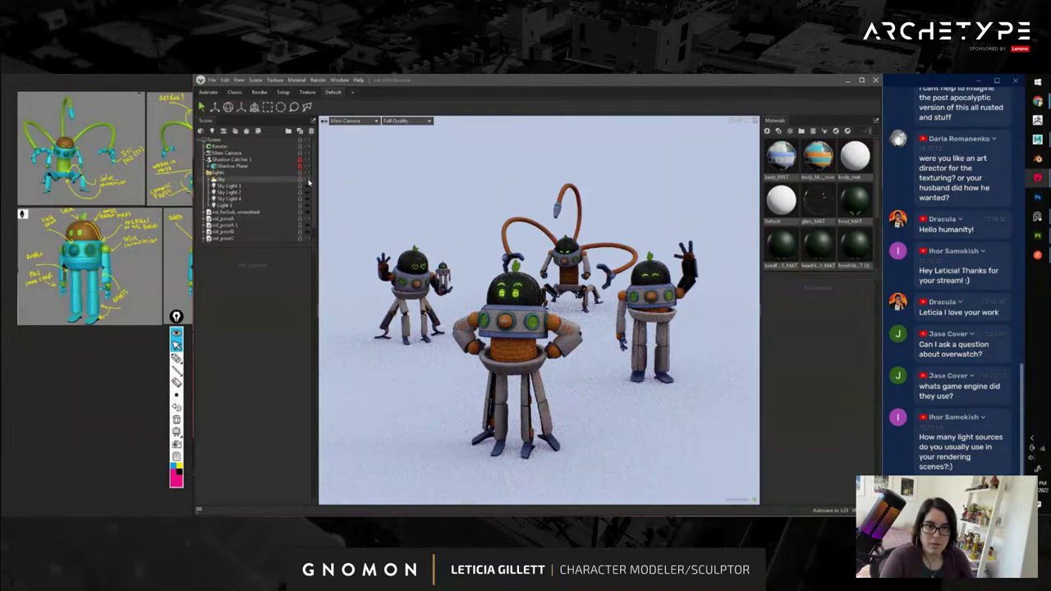
pyautogui.click(308, 180)
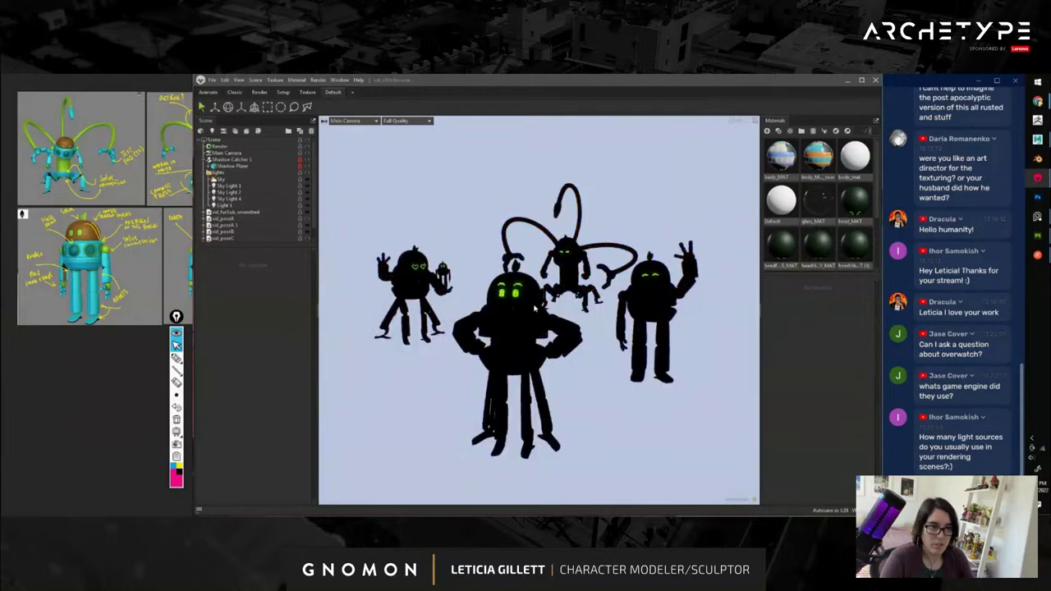
# Select the Sky light, circle its environment image and label it "HDRI", adding a downward arrow above each letter.
pyautogui.moveTo(487, 376); pyautogui.dragTo(504, 374, button='middle')
pyautogui.moveTo(504, 374); pyautogui.dragTo(489, 369)
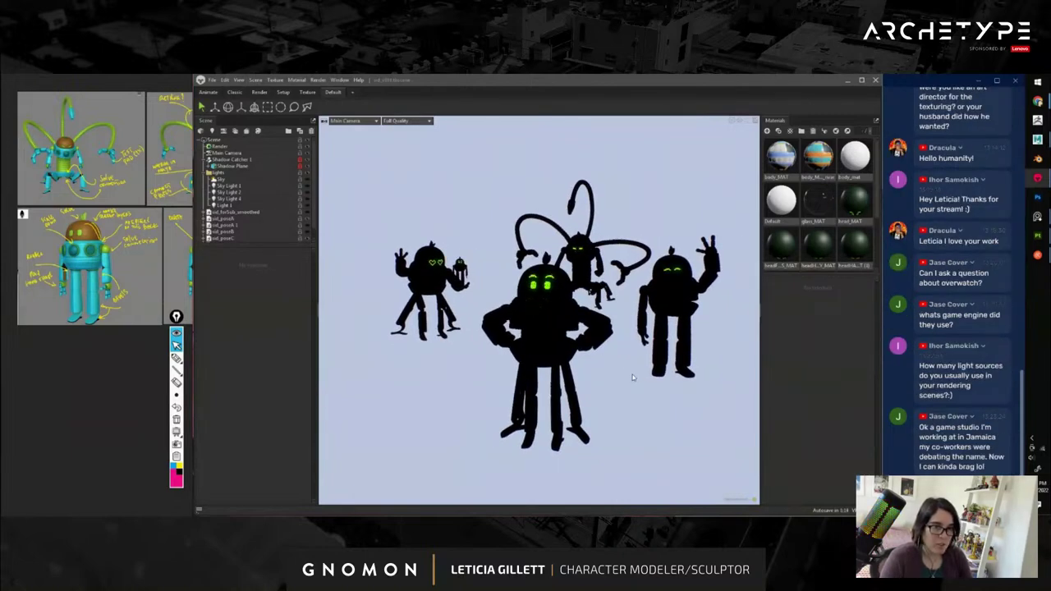
pyautogui.moveTo(634, 377); pyautogui.dragTo(621, 380, button='middle')
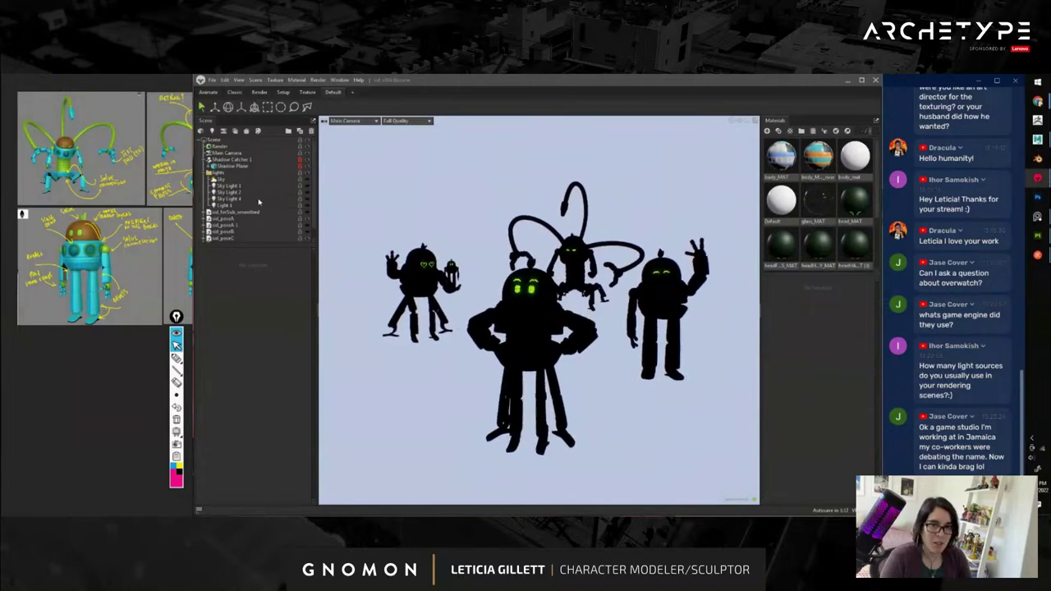
pyautogui.click(242, 179)
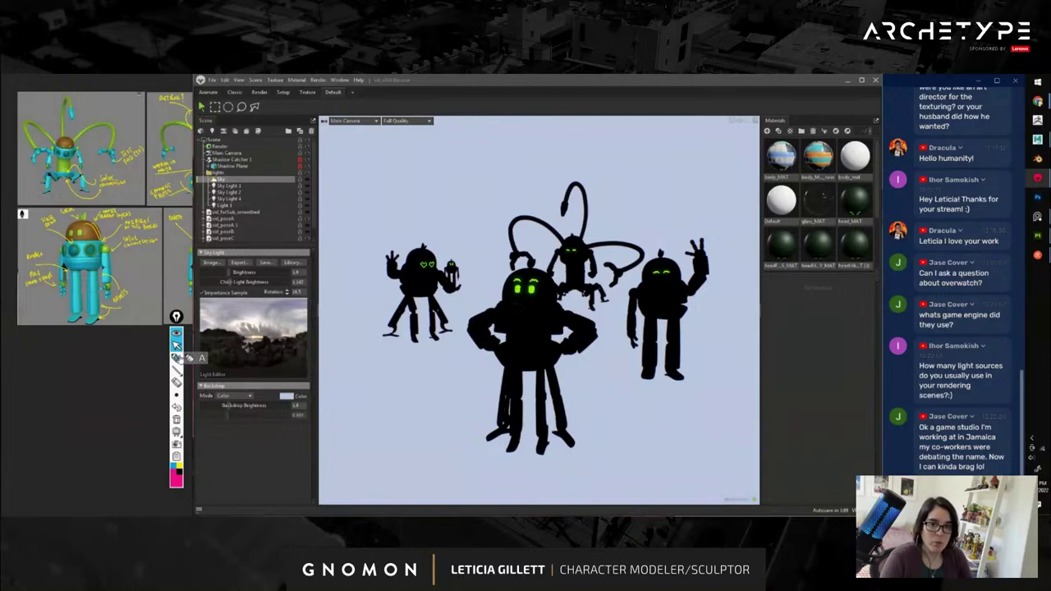
pyautogui.click(177, 358)
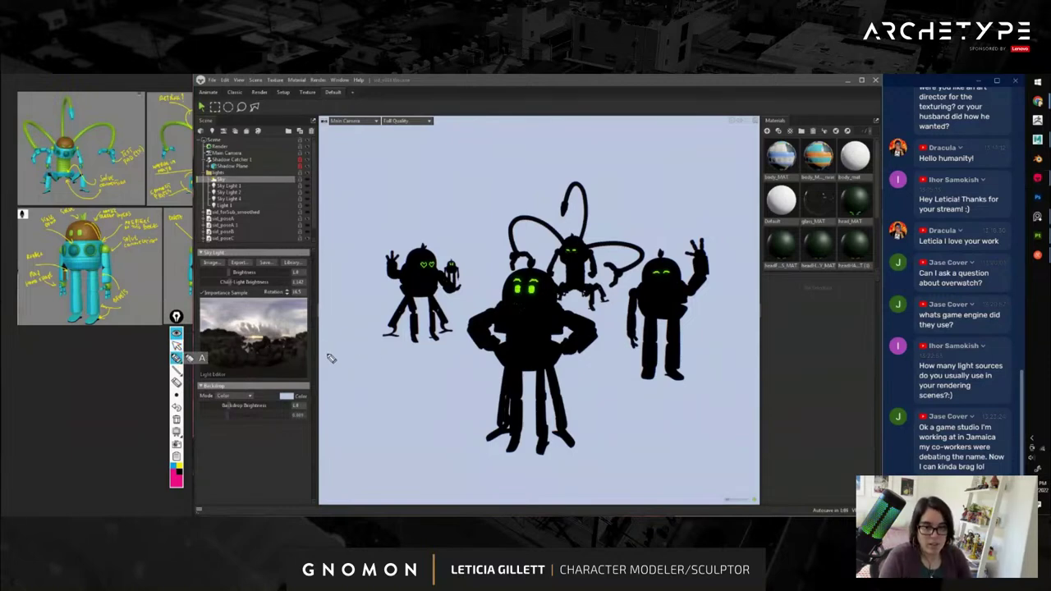
pyautogui.moveTo(243, 286)
pyautogui.mouseDown()
pyautogui.moveTo(271, 271)
pyautogui.moveTo(238, 281)
pyautogui.mouseUp()
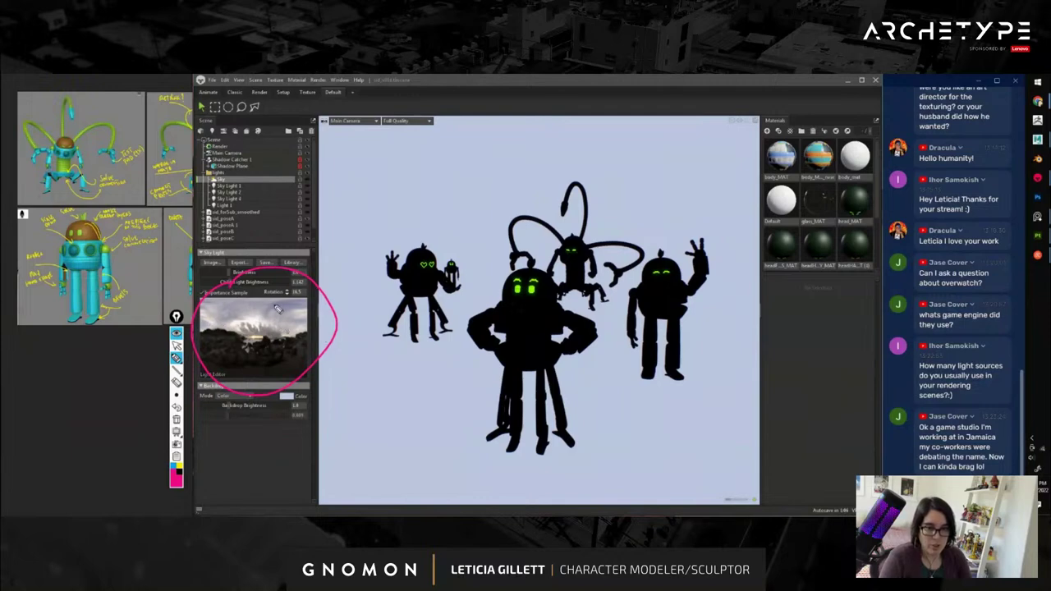
pyautogui.moveTo(310, 353)
pyautogui.mouseDown()
pyautogui.moveTo(364, 414)
pyautogui.moveTo(369, 403)
pyautogui.moveTo(371, 418)
pyautogui.moveTo(417, 406)
pyautogui.moveTo(422, 422)
pyautogui.mouseUp()
pyautogui.moveTo(413, 423); pyautogui.dragTo(431, 422)
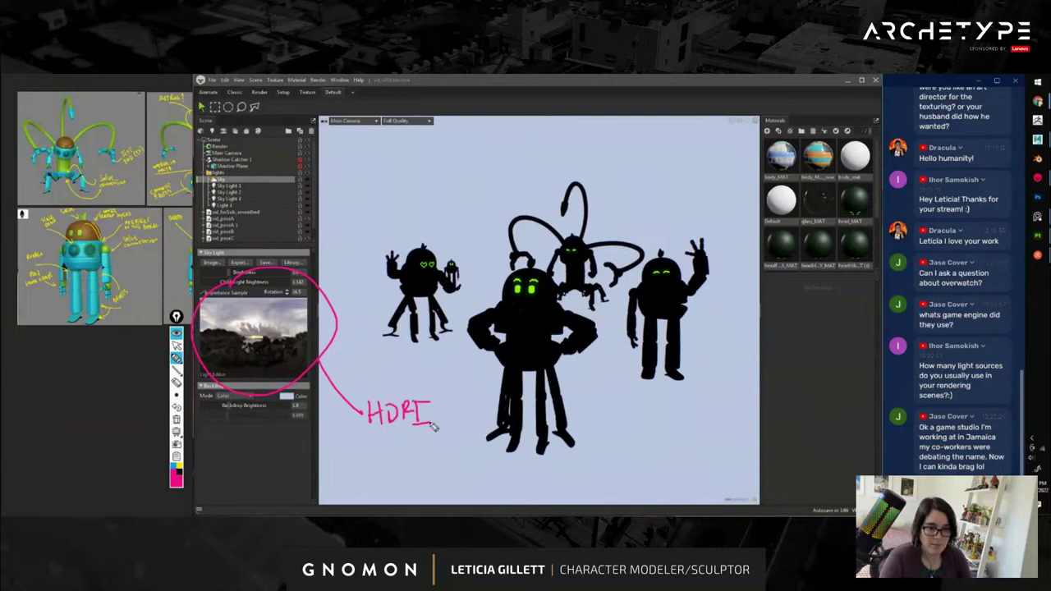
pyautogui.moveTo(378, 374)
pyautogui.mouseDown()
pyautogui.moveTo(402, 393)
pyautogui.moveTo(410, 370)
pyautogui.moveTo(427, 402)
pyautogui.moveTo(435, 390)
pyautogui.mouseUp()
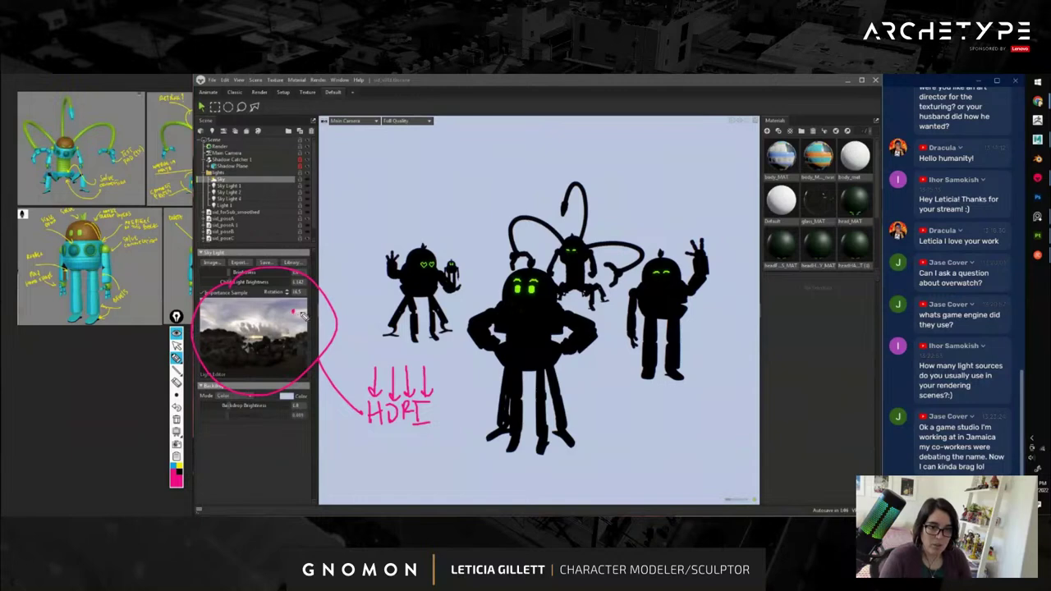
# Mark two areas of the HDRI image with intensities 1 and 10, add upward arrows below the label, and clear all annotations.
pyautogui.moveTo(295, 318)
pyautogui.mouseDown()
pyautogui.moveTo(343, 252)
pyautogui.moveTo(356, 258)
pyautogui.mouseUp()
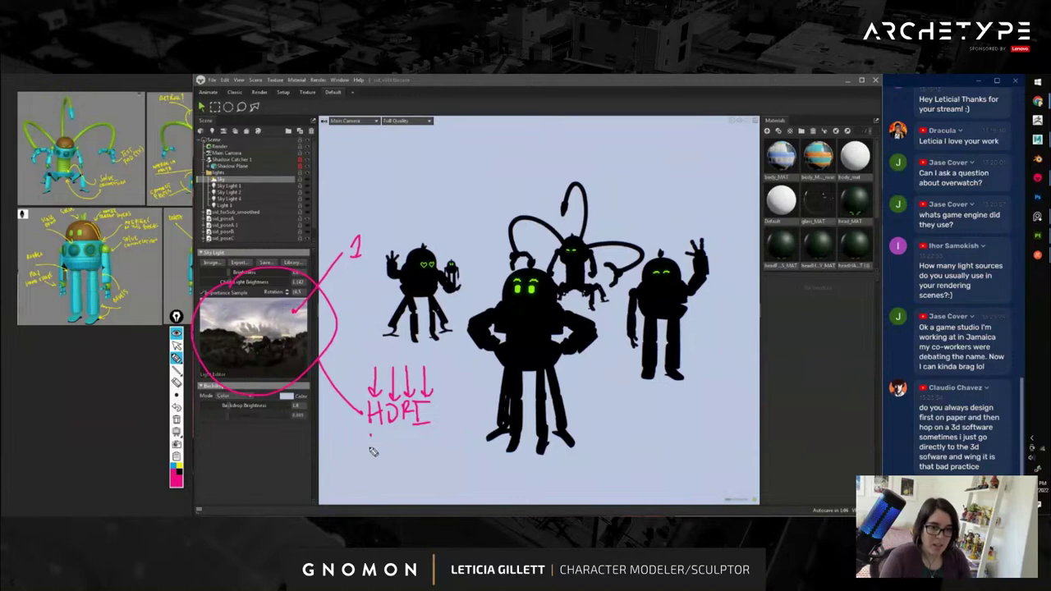
pyautogui.moveTo(367, 456)
pyautogui.mouseDown()
pyautogui.moveTo(375, 432)
pyautogui.moveTo(414, 444)
pyautogui.mouseUp()
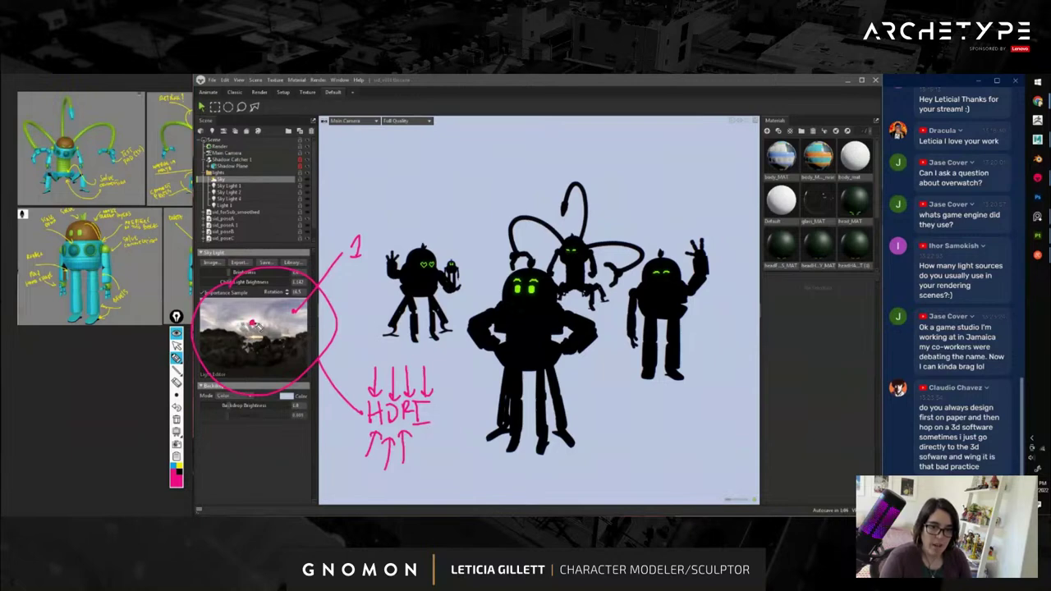
pyautogui.moveTo(254, 324)
pyautogui.mouseDown()
pyautogui.moveTo(347, 342)
pyautogui.moveTo(352, 354)
pyautogui.moveTo(366, 342)
pyautogui.moveTo(266, 328)
pyautogui.moveTo(366, 319)
pyautogui.mouseUp()
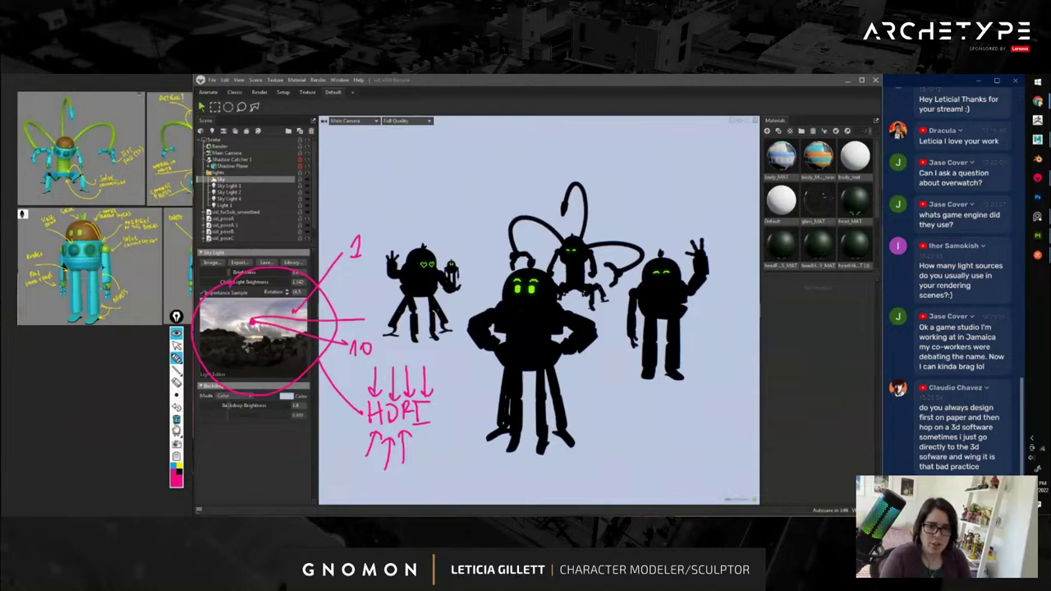
pyautogui.click(176, 419)
pyautogui.click(176, 346)
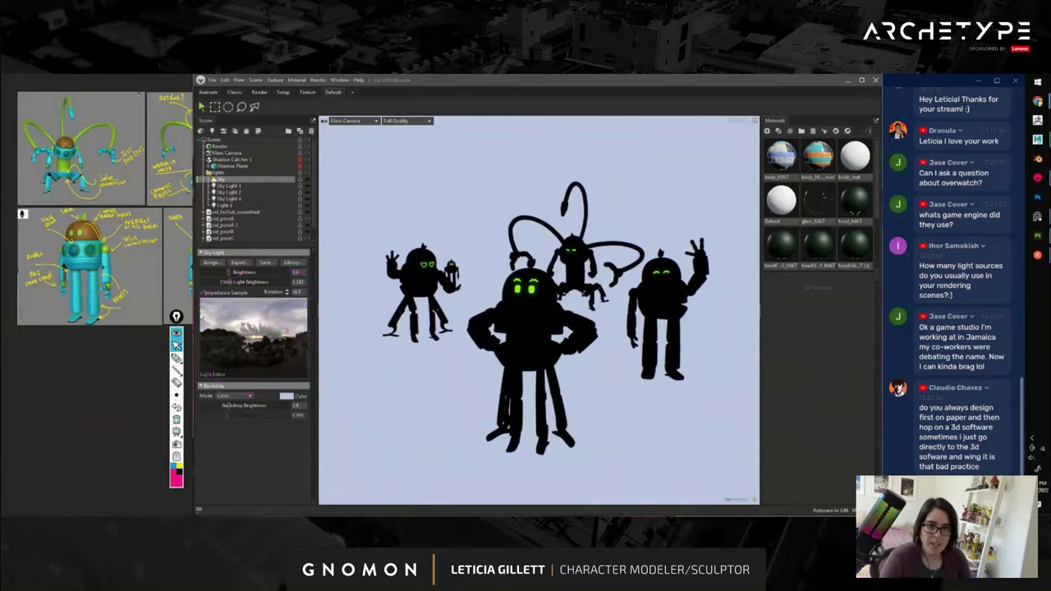
# Turn the Sky light on, annotate its image with "HDRI AMBIENT" and an underline, and clear the annotations.
pyautogui.click(307, 179)
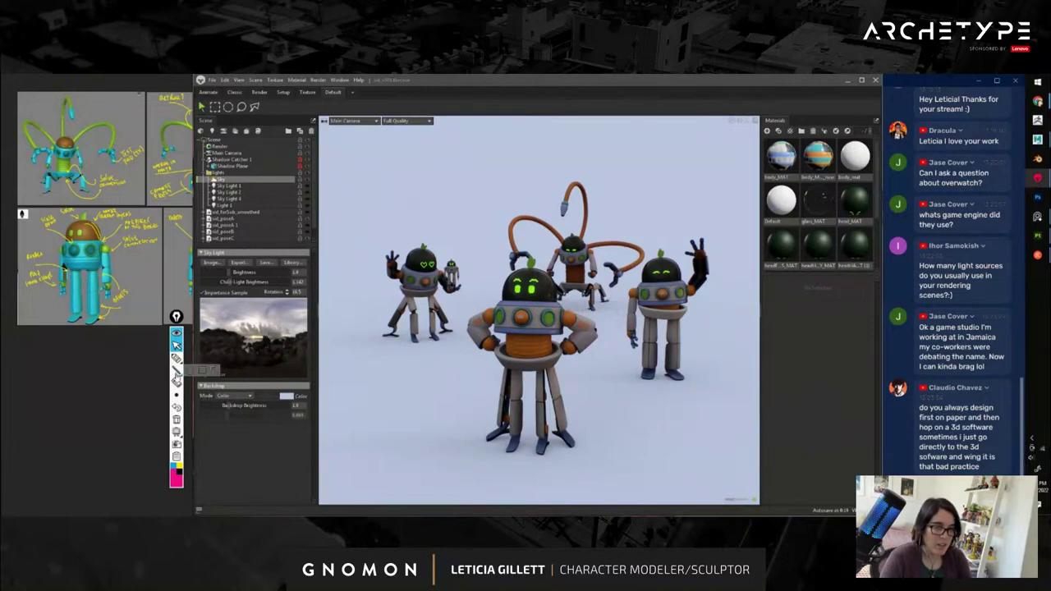
pyautogui.click(176, 358)
pyautogui.moveTo(263, 336)
pyautogui.mouseDown()
pyautogui.moveTo(349, 408)
pyautogui.moveTo(335, 417)
pyautogui.moveTo(365, 411)
pyautogui.mouseUp()
pyautogui.moveTo(370, 392)
pyautogui.mouseDown()
pyautogui.moveTo(370, 407)
pyautogui.moveTo(404, 411)
pyautogui.mouseUp()
pyautogui.moveTo(358, 435)
pyautogui.mouseDown()
pyautogui.moveTo(391, 440)
pyautogui.moveTo(435, 424)
pyautogui.mouseUp()
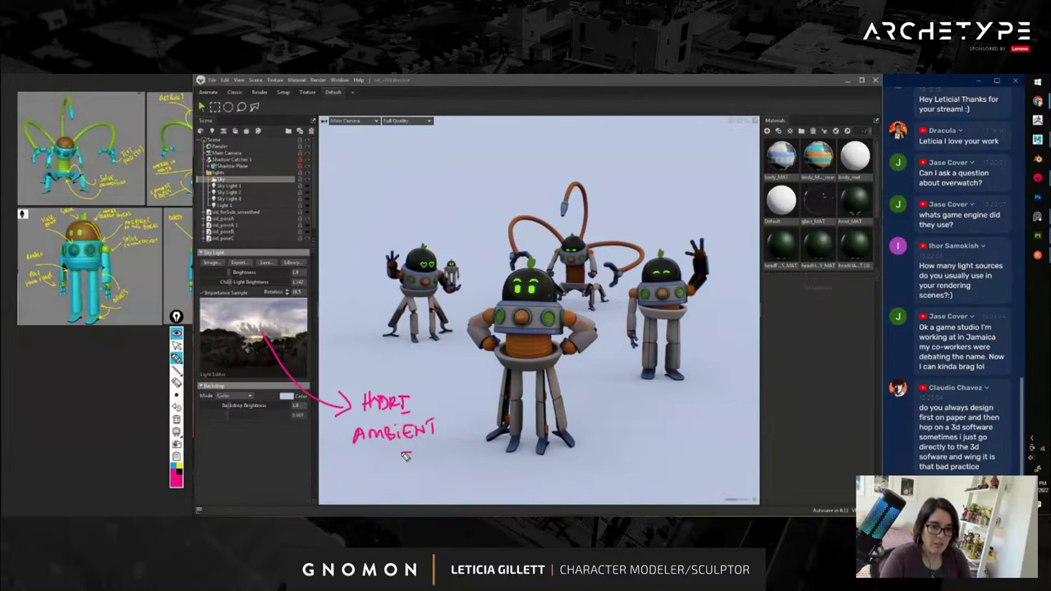
pyautogui.moveTo(379, 450); pyautogui.dragTo(446, 449)
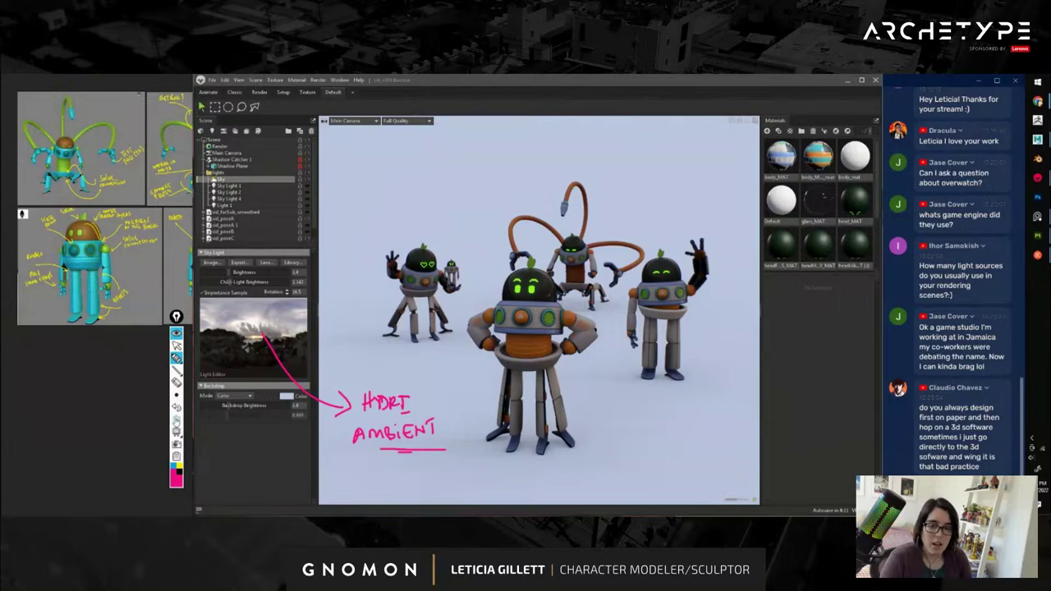
pyautogui.click(175, 418)
pyautogui.click(176, 345)
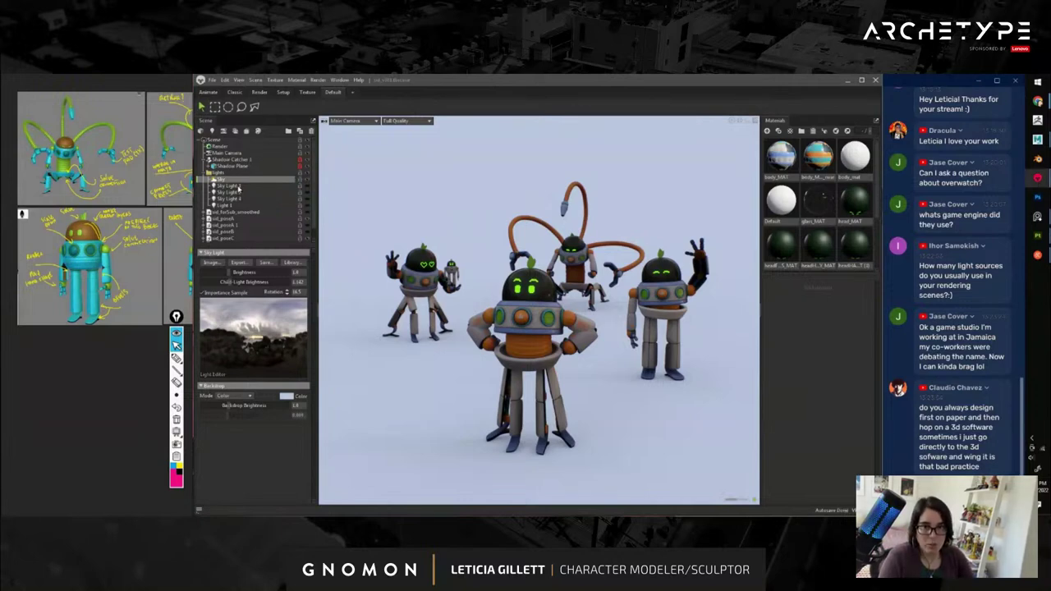
# Rename Sky Light 1 in the lights folder to "key light".
pyautogui.click(242, 187)
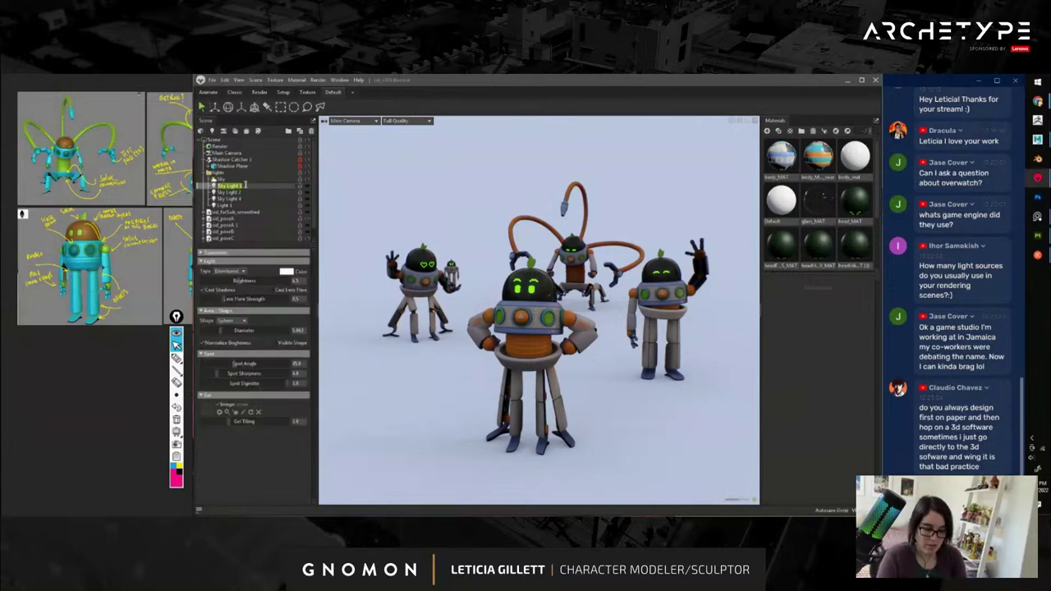
pyautogui.write('k')
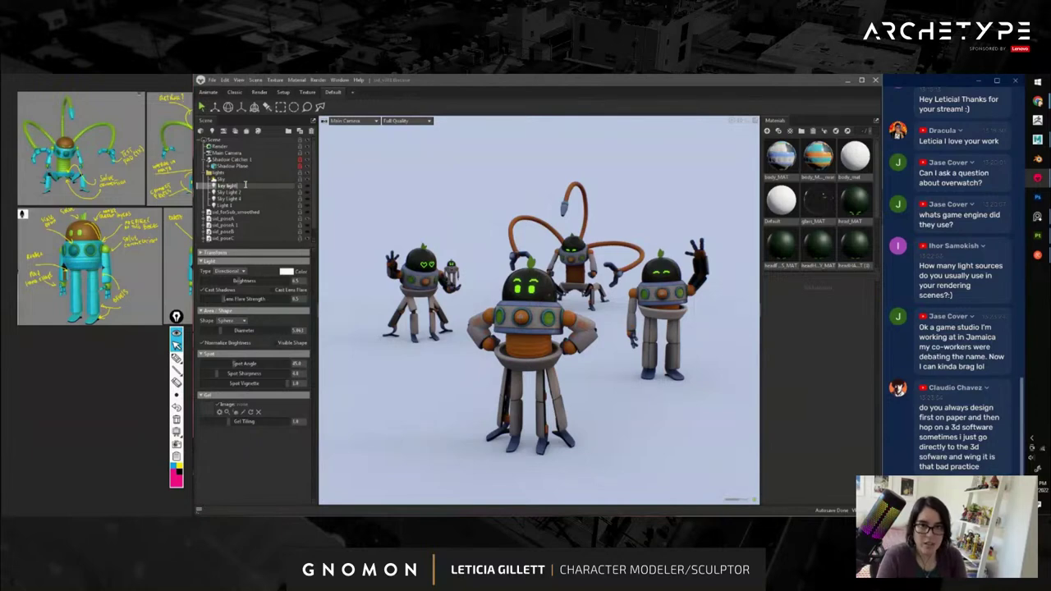
pyautogui.press('Return')
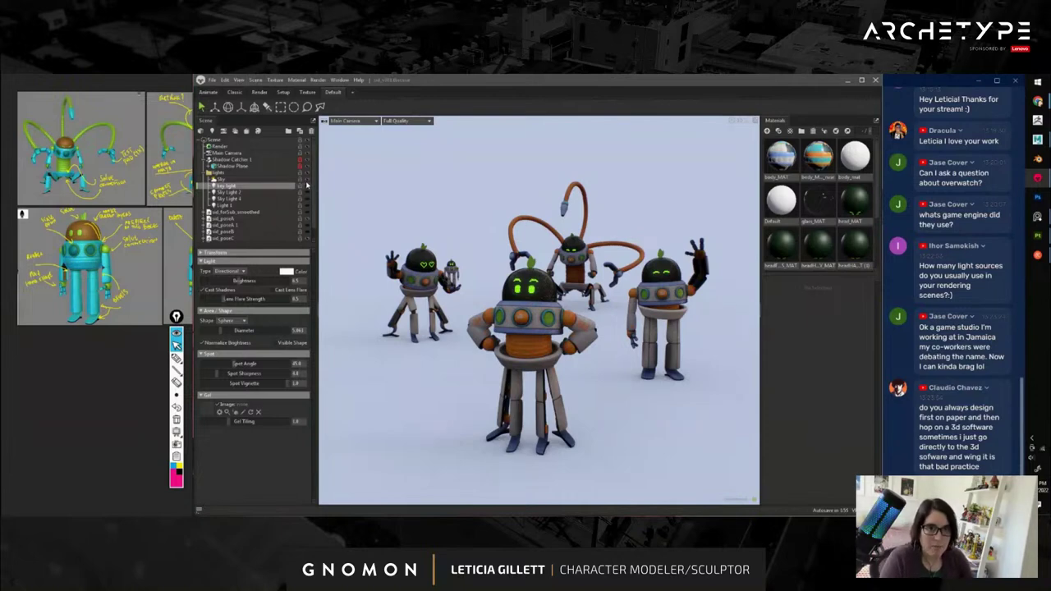
# Turn off the Sky to show the key light on its own, and turn the Sky back on to combine both.
pyautogui.click(307, 184)
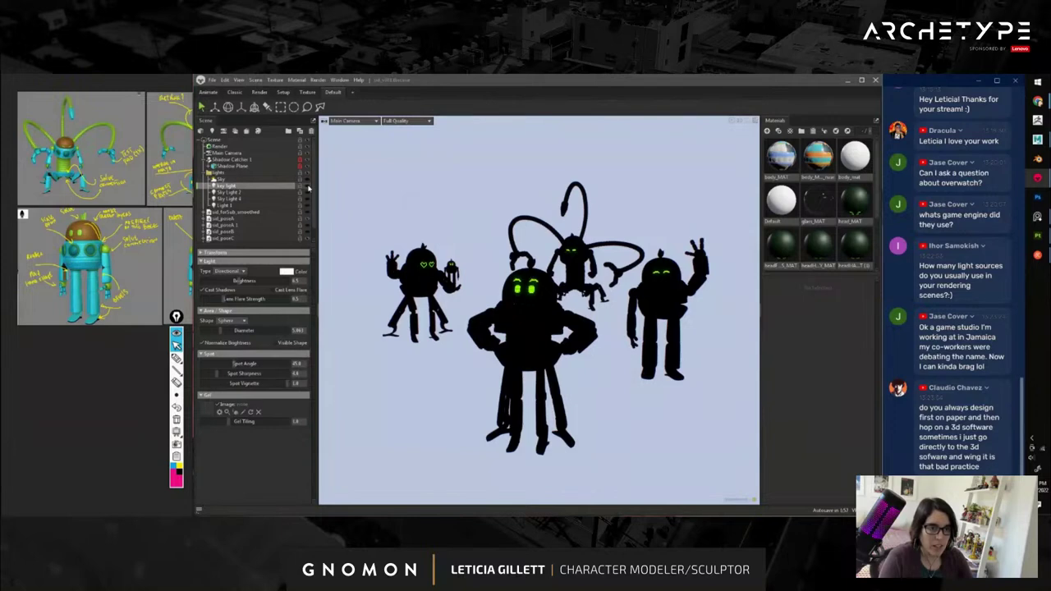
pyautogui.click(307, 184)
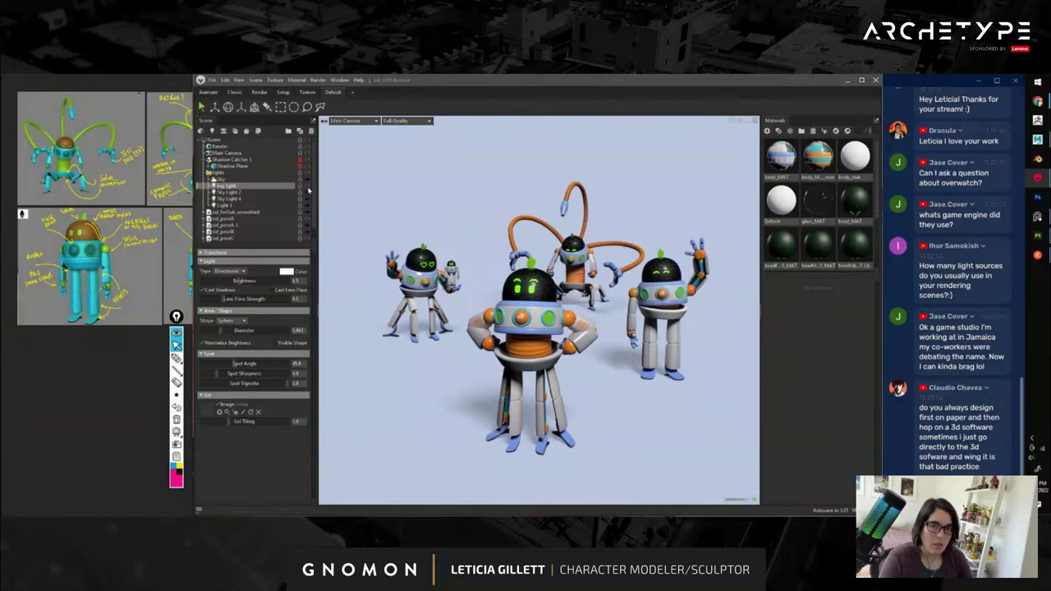
pyautogui.click(307, 180)
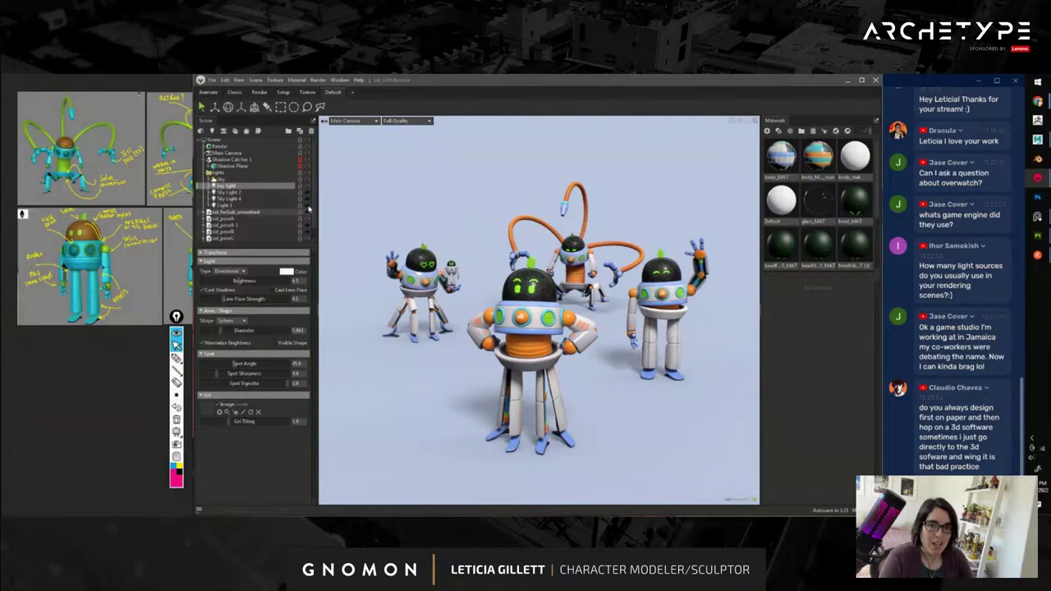
# Try toggling Light 1 with the key light and Sky off, and bring back the combined Sky and key light setup.
pyautogui.click(307, 206)
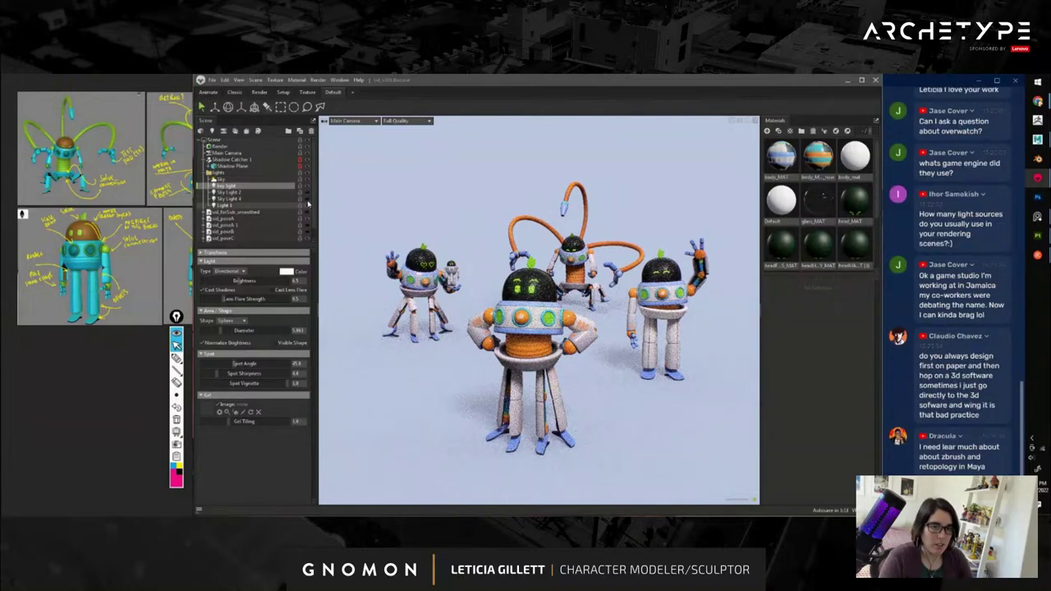
pyautogui.click(307, 185)
pyautogui.click(307, 179)
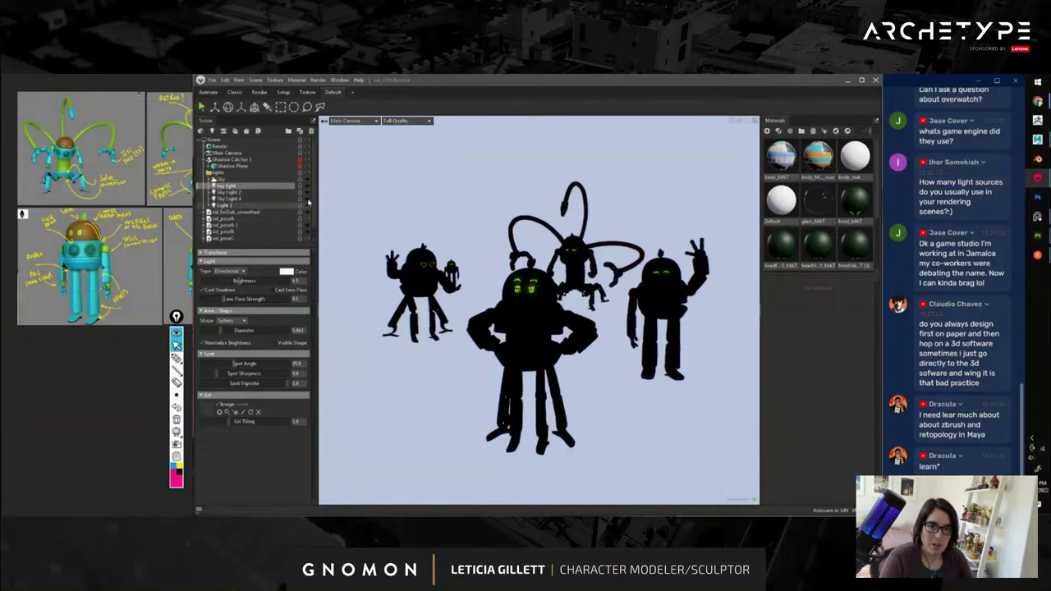
pyautogui.click(308, 183)
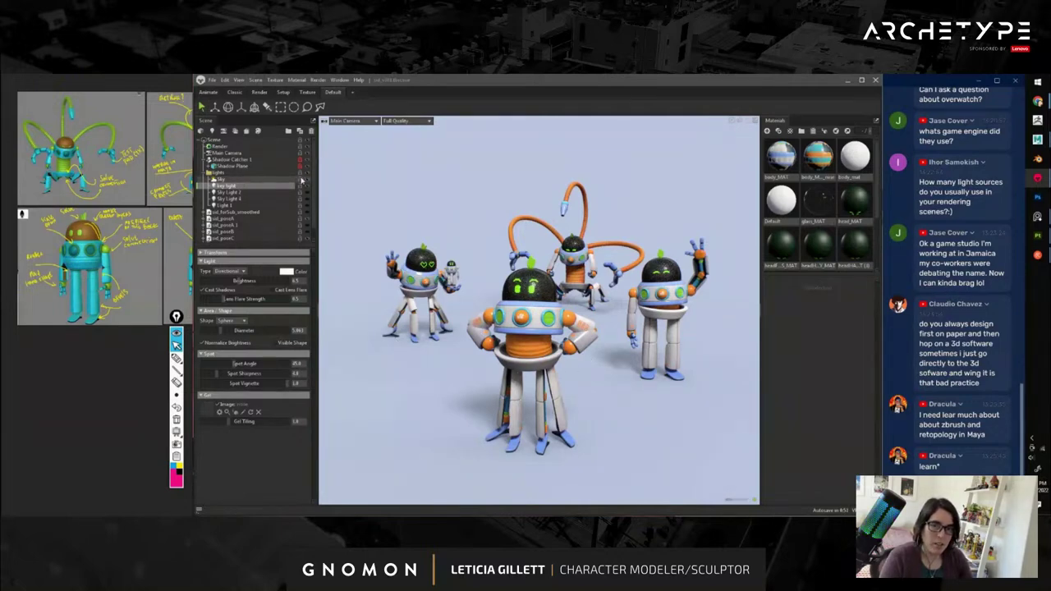
# Compare the settings of the Sky and the key light, and examine the lit robots from a lower, closer angle.
pyautogui.click(247, 180)
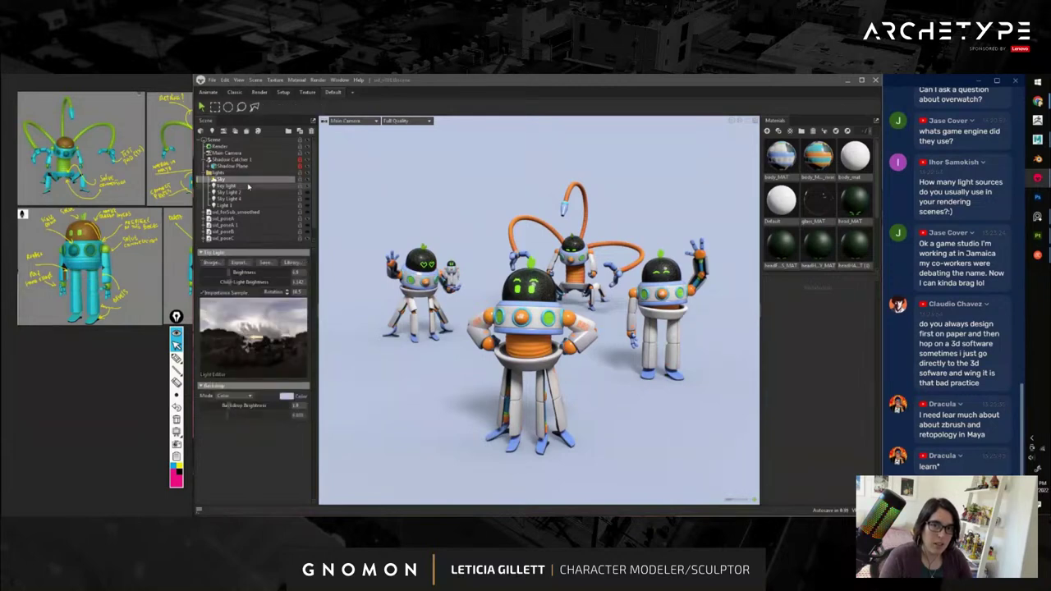
pyautogui.click(249, 186)
pyautogui.moveTo(645, 428); pyautogui.dragTo(570, 401)
pyautogui.scroll(5, 574, 402)
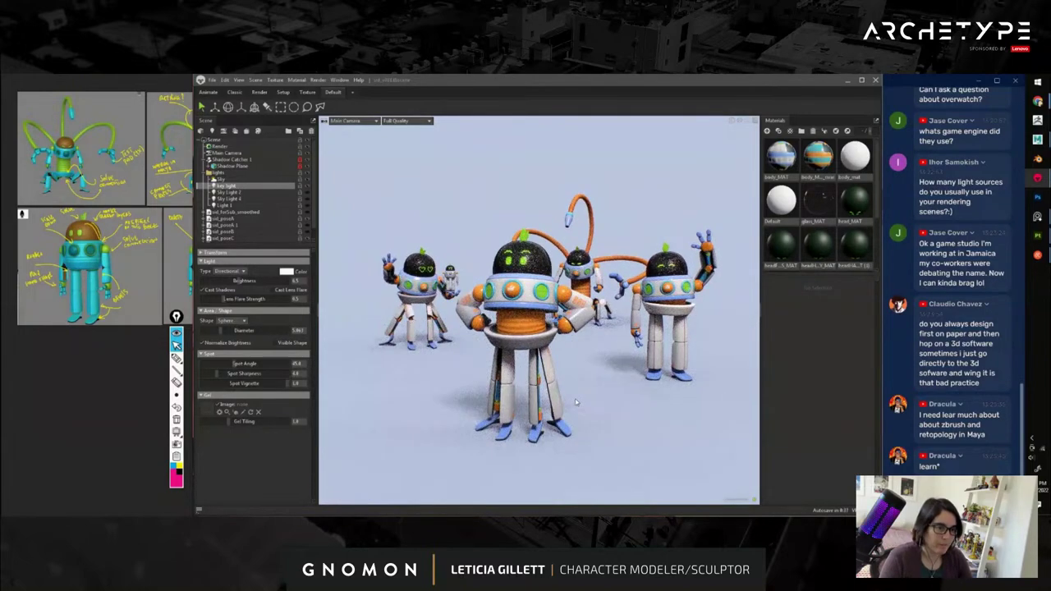
pyautogui.scroll(1, 577, 372)
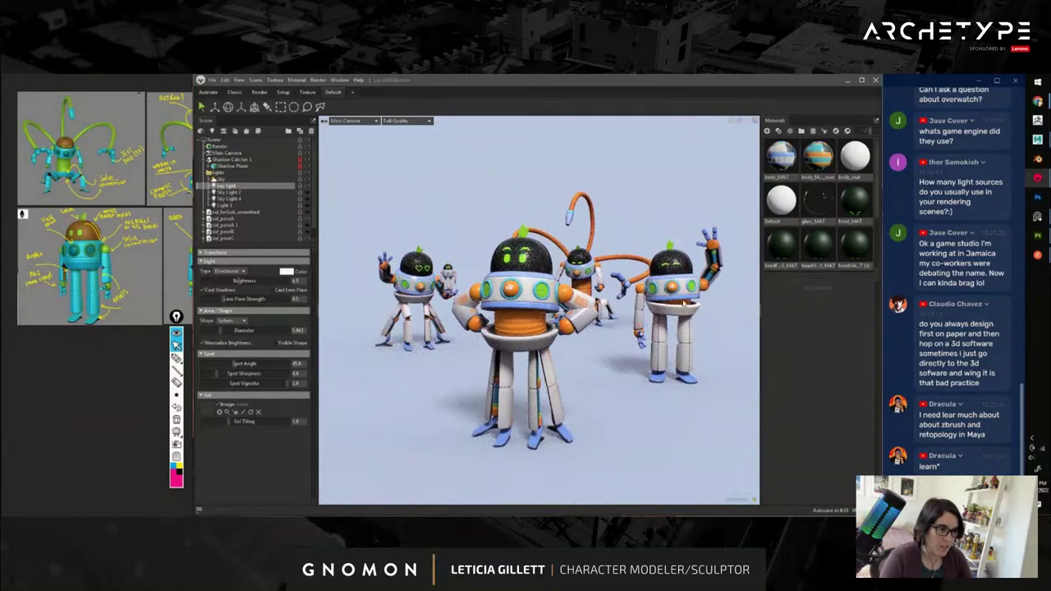
# Raise the Sky's brightness strongly and turn off the key light to show the boosted ambient light alone.
pyautogui.click(238, 179)
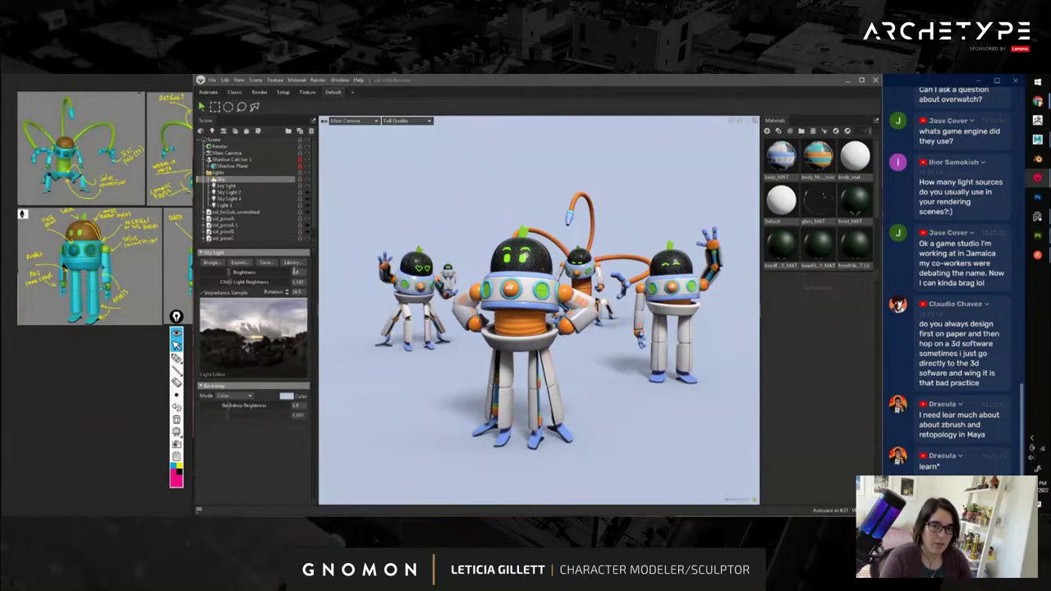
pyautogui.moveTo(230, 274); pyautogui.dragTo(250, 271)
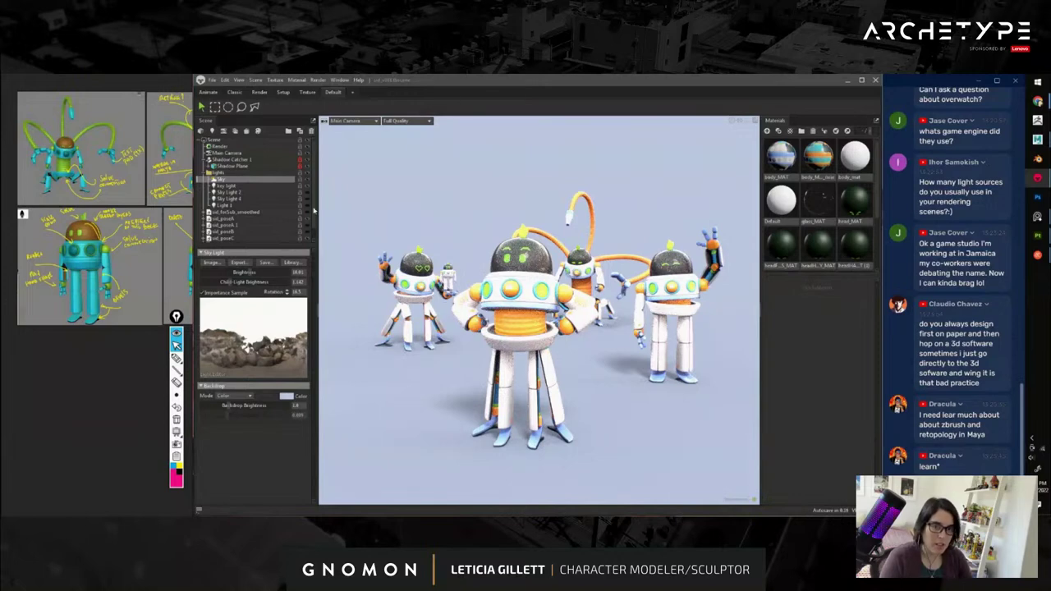
pyautogui.click(308, 187)
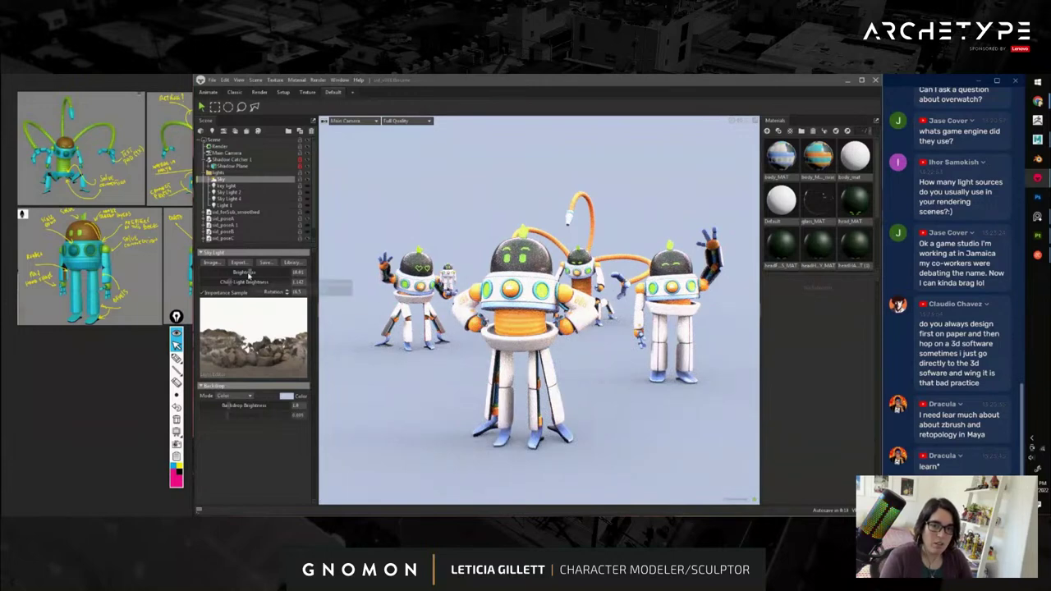
# Set the Sky's brightness back to 1.0 and turn the key light back on.
pyautogui.moveTo(249, 274); pyautogui.dragTo(229, 272)
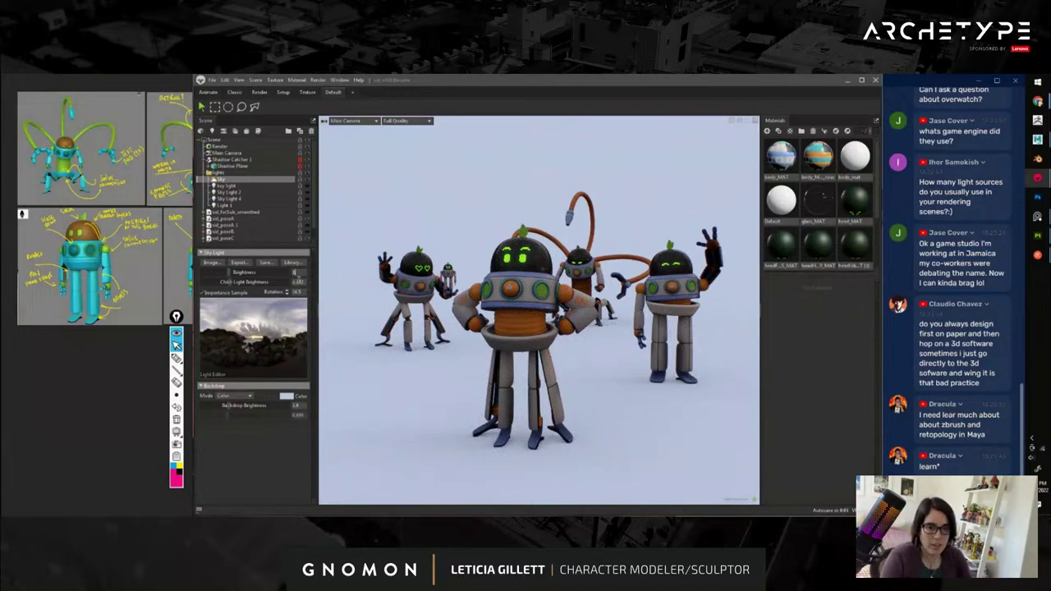
pyautogui.moveTo(299, 279); pyautogui.dragTo(300, 284)
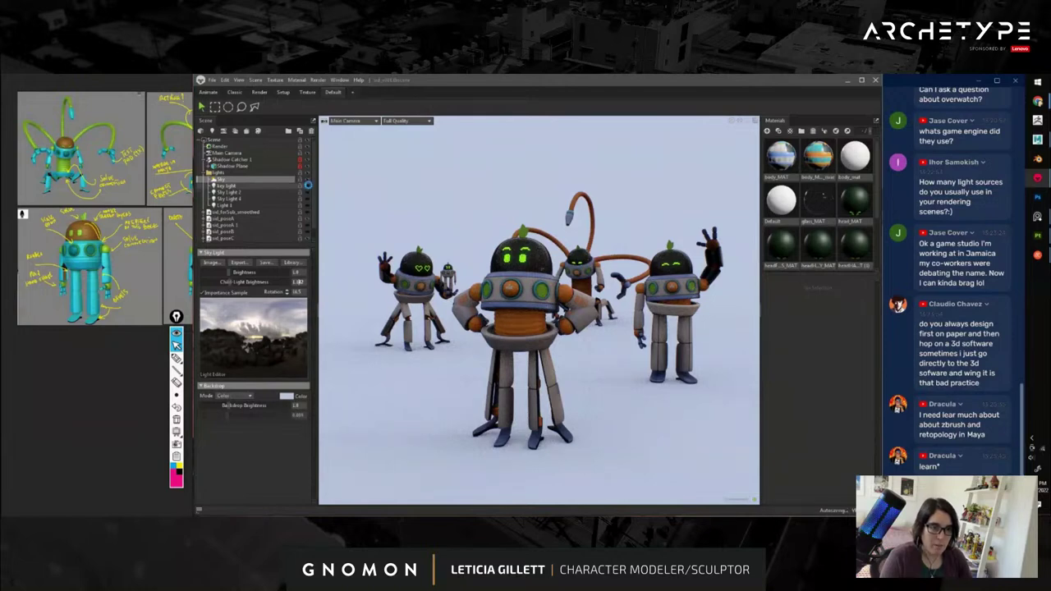
pyautogui.click(309, 187)
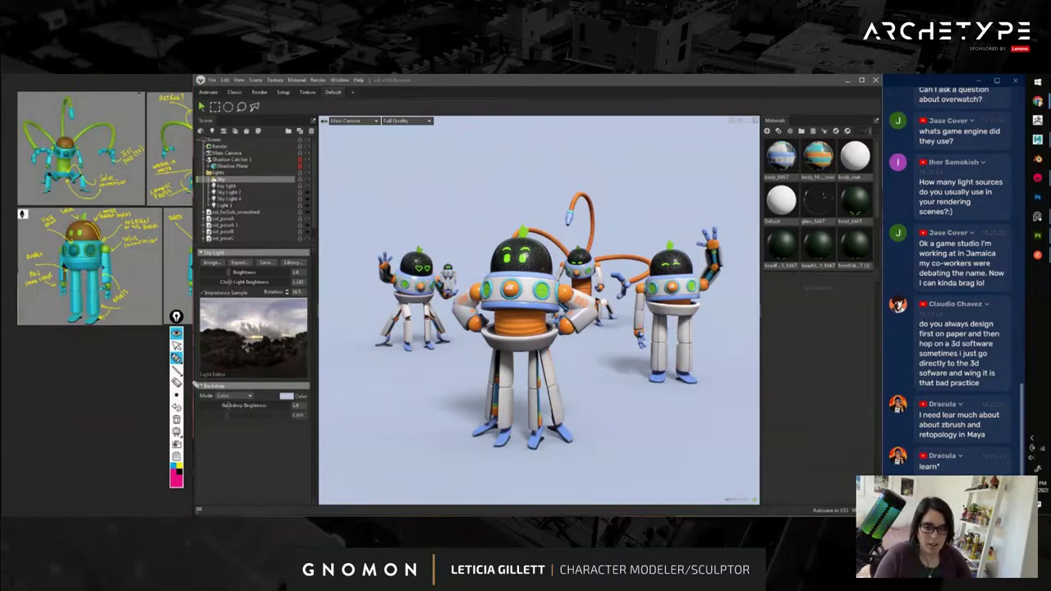
# Reframe the four robots from a higher angle and draw a sky dome with outward arrows, labelled "SKY AMBIENT", in the empty background.
pyautogui.click(177, 344)
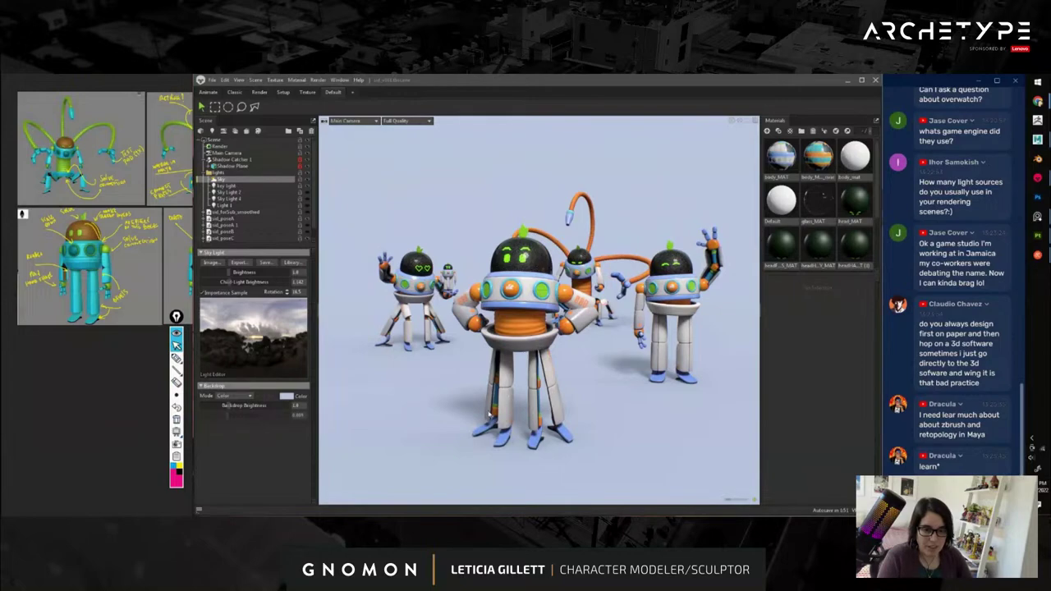
pyautogui.moveTo(481, 369); pyautogui.dragTo(486, 452)
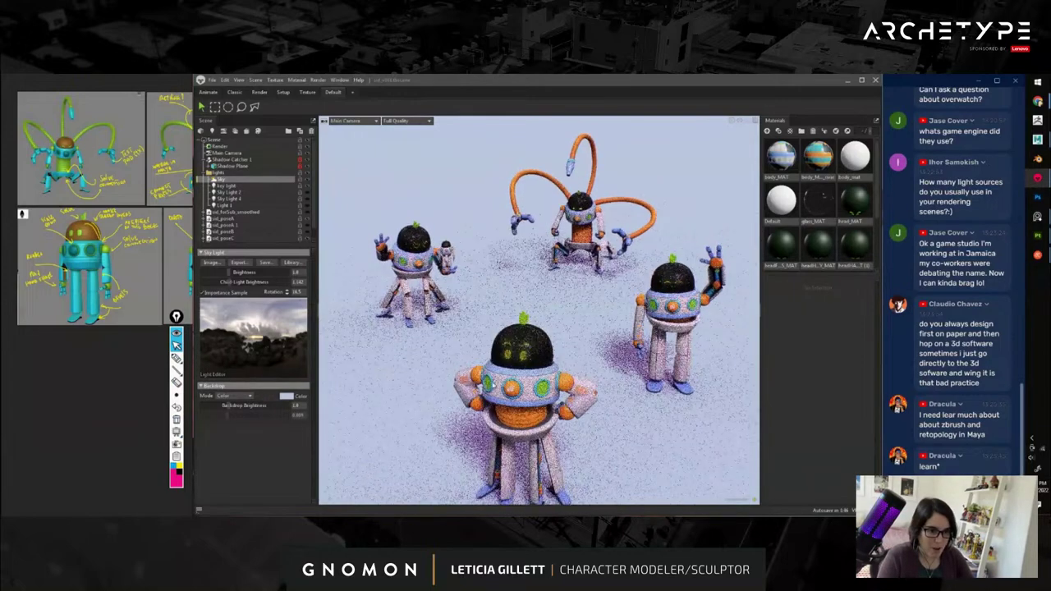
pyautogui.moveTo(547, 409)
pyautogui.mouseDown()
pyautogui.moveTo(525, 399)
pyautogui.moveTo(517, 380)
pyautogui.mouseUp()
pyautogui.click(177, 359)
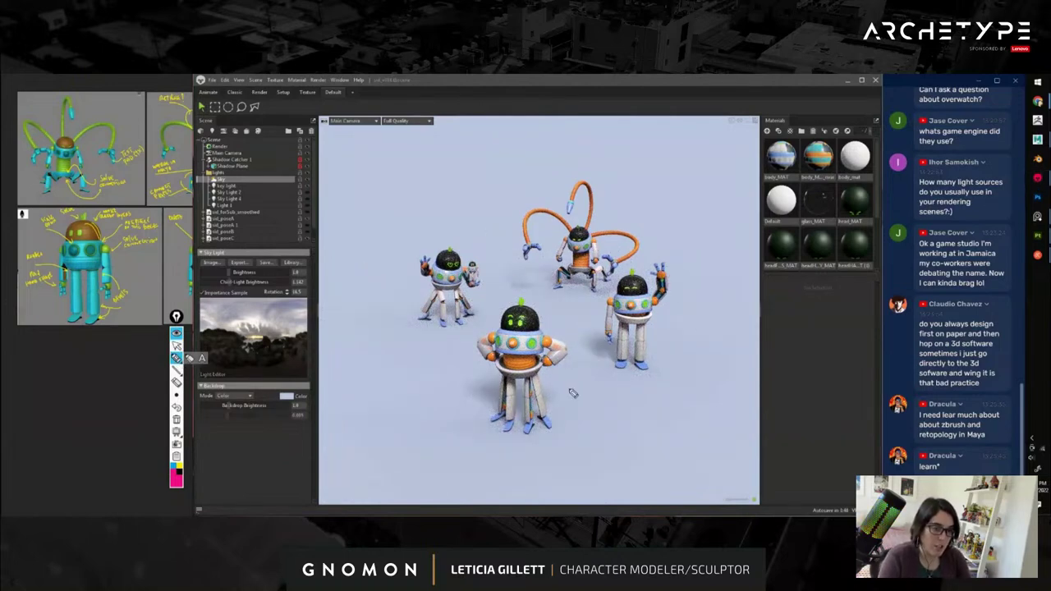
pyautogui.moveTo(350, 183)
pyautogui.mouseDown()
pyautogui.moveTo(371, 148)
pyautogui.moveTo(404, 184)
pyautogui.moveTo(366, 179)
pyautogui.moveTo(391, 178)
pyautogui.moveTo(417, 156)
pyautogui.moveTo(392, 133)
pyautogui.mouseUp()
pyautogui.moveTo(387, 136)
pyautogui.mouseDown()
pyautogui.moveTo(342, 133)
pyautogui.moveTo(326, 187)
pyautogui.mouseUp()
pyautogui.moveTo(414, 183); pyautogui.dragTo(424, 188)
pyautogui.moveTo(351, 195); pyautogui.dragTo(407, 193)
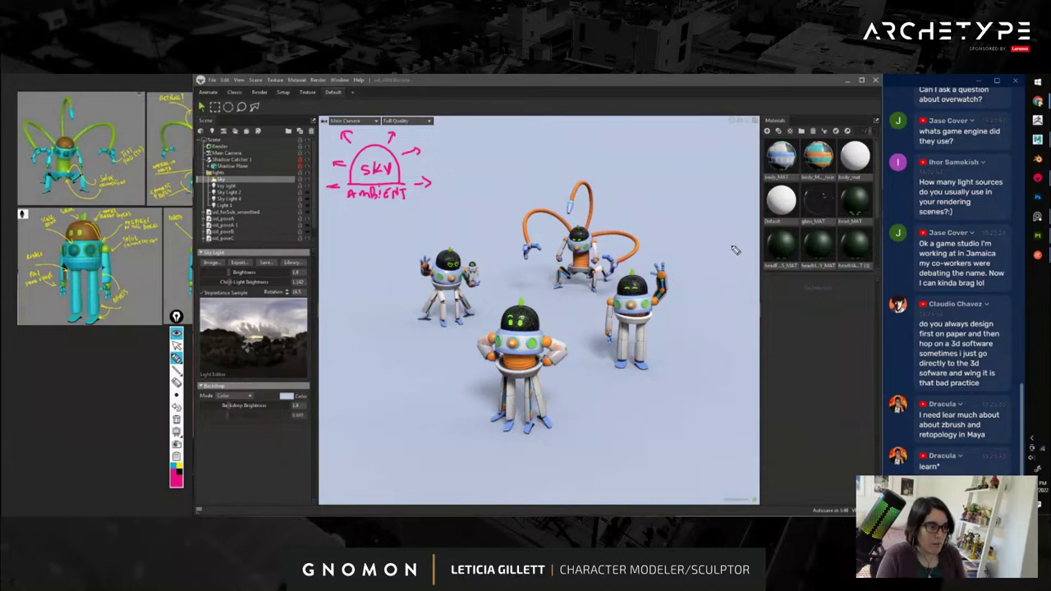
# Draw a sun with rays beside the waving robot, an arrow from it to the robot's legs, and the note "Hi".
pyautogui.moveTo(730, 245)
pyautogui.mouseDown()
pyautogui.moveTo(720, 257)
pyautogui.moveTo(749, 236)
pyautogui.moveTo(715, 229)
pyautogui.mouseUp()
pyautogui.moveTo(711, 247)
pyautogui.mouseDown()
pyautogui.moveTo(700, 237)
pyautogui.moveTo(691, 261)
pyautogui.mouseUp()
pyautogui.moveTo(717, 270)
pyautogui.mouseDown()
pyautogui.moveTo(710, 281)
pyautogui.moveTo(723, 286)
pyautogui.mouseUp()
pyautogui.moveTo(737, 264)
pyautogui.mouseDown()
pyautogui.moveTo(748, 276)
pyautogui.moveTo(757, 264)
pyautogui.moveTo(634, 330)
pyautogui.moveTo(662, 337)
pyautogui.moveTo(693, 306)
pyautogui.moveTo(706, 302)
pyautogui.moveTo(710, 311)
pyautogui.mouseUp()
pyautogui.moveTo(703, 306)
pyautogui.mouseDown()
pyautogui.moveTo(717, 312)
pyautogui.moveTo(695, 327)
pyautogui.mouseUp()
pyautogui.click(718, 297)
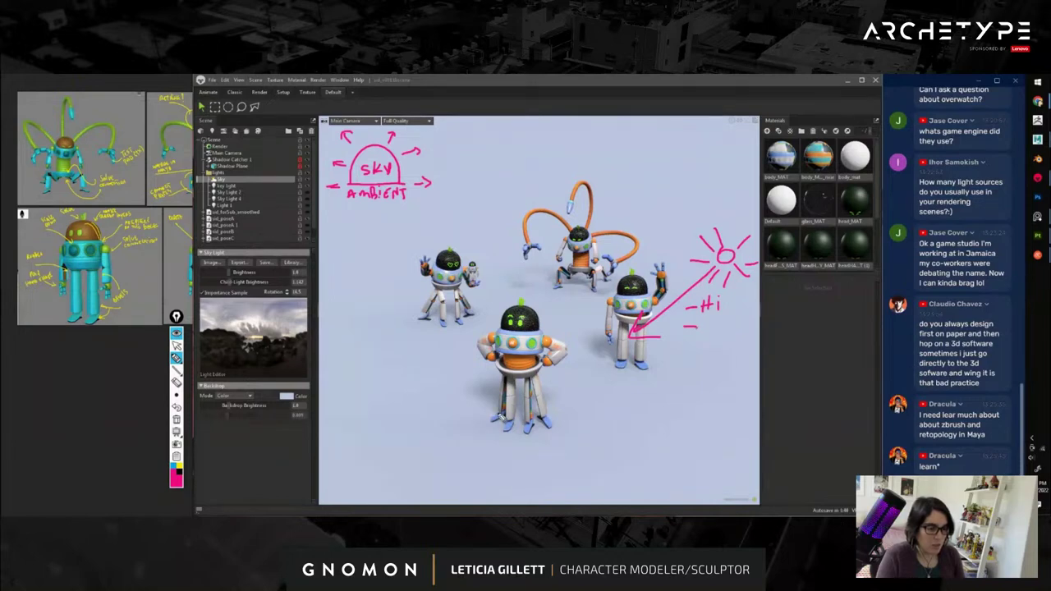
# Circle the shadowed leg areas of the front and waving robots, point an arrow at the front one, and add the note "SHARP".
pyautogui.moveTo(502, 421)
pyautogui.mouseDown()
pyautogui.moveTo(476, 393)
pyautogui.moveTo(542, 396)
pyautogui.moveTo(531, 427)
pyautogui.moveTo(505, 420)
pyautogui.mouseUp()
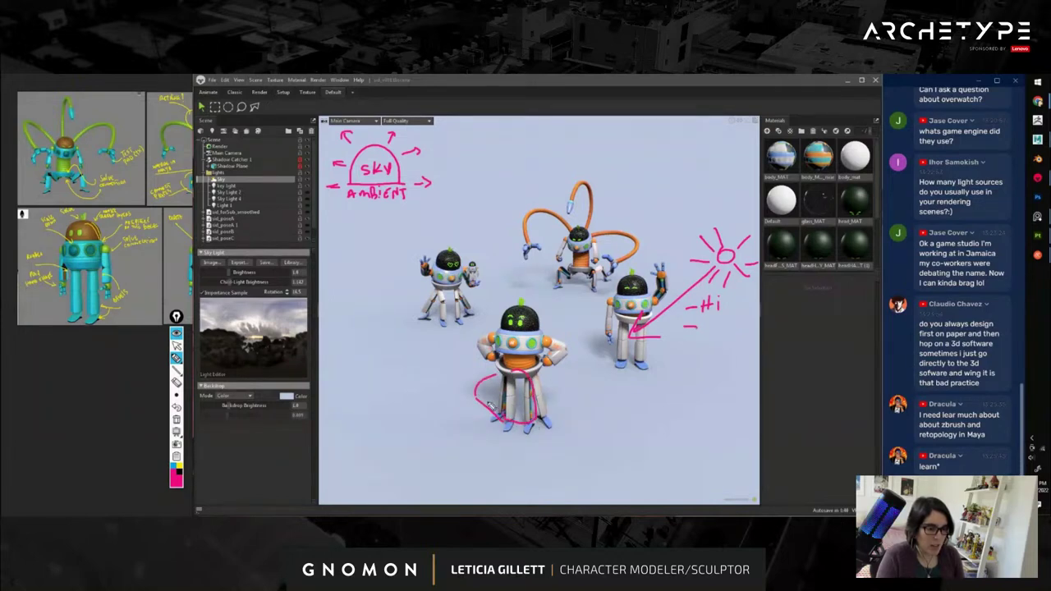
pyautogui.moveTo(431, 400)
pyautogui.mouseDown()
pyautogui.moveTo(468, 398)
pyautogui.moveTo(458, 408)
pyautogui.mouseUp()
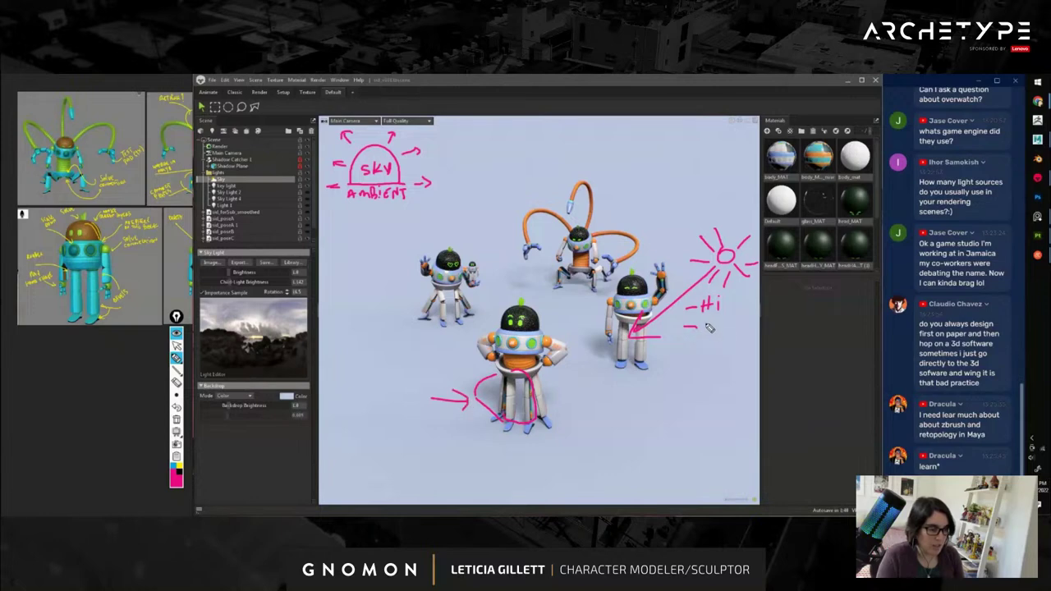
pyautogui.moveTo(704, 322)
pyautogui.mouseDown()
pyautogui.moveTo(741, 328)
pyautogui.moveTo(745, 316)
pyautogui.mouseUp()
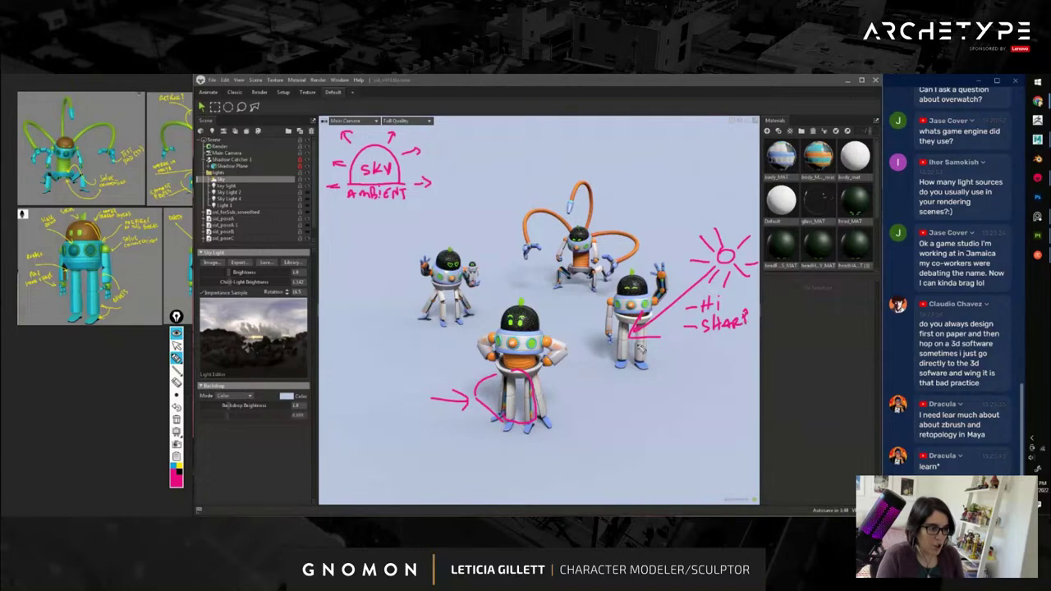
pyautogui.moveTo(604, 361)
pyautogui.mouseDown()
pyautogui.moveTo(593, 329)
pyautogui.moveTo(647, 355)
pyautogui.moveTo(615, 351)
pyautogui.mouseUp()
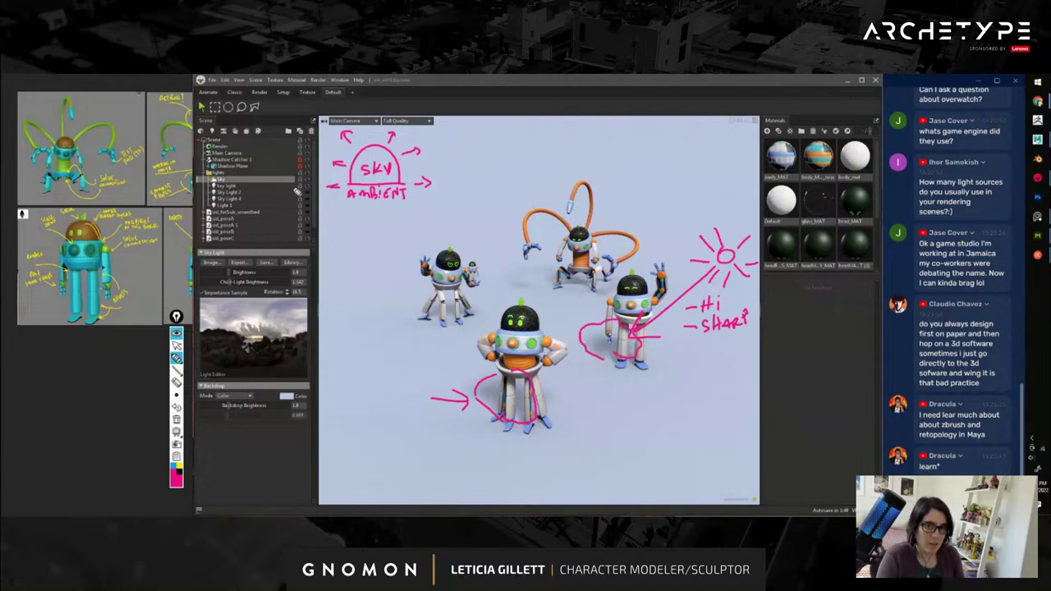
# Toggle the key light off and back on to compare the robots' shadows and brightness.
pyautogui.click(176, 345)
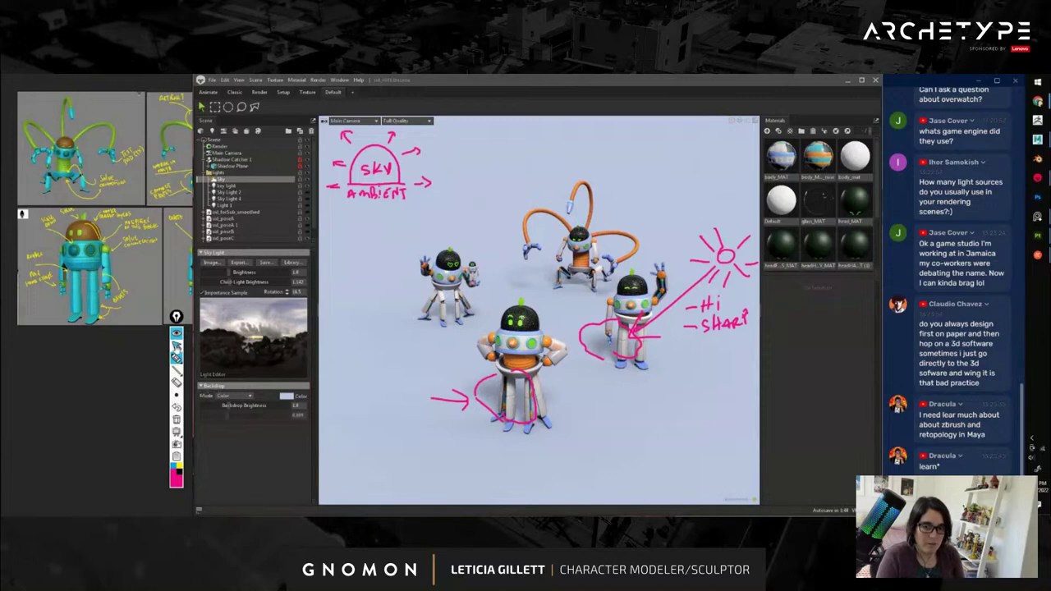
pyautogui.click(308, 187)
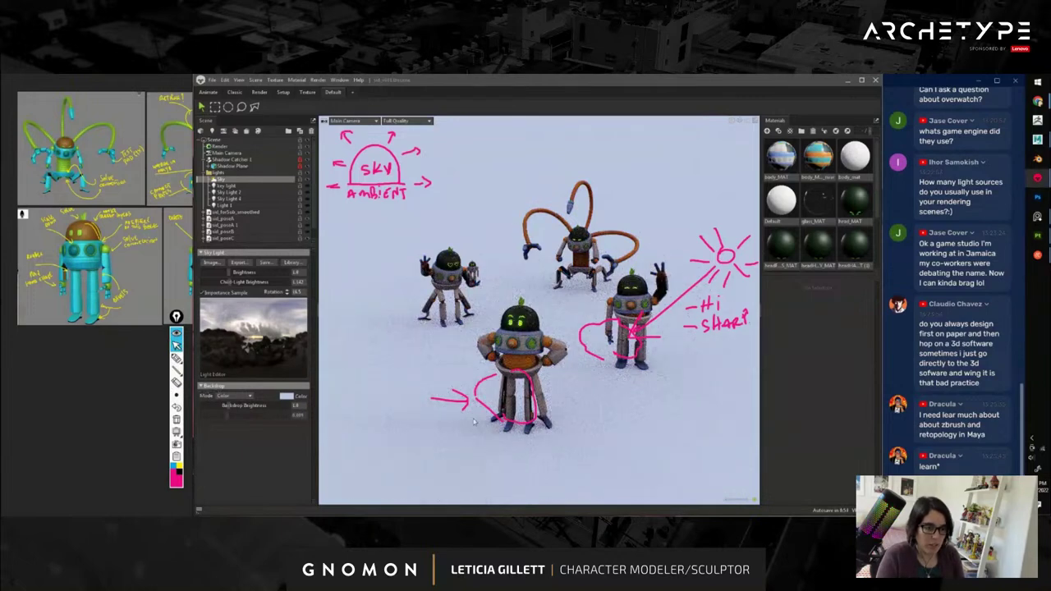
pyautogui.click(308, 188)
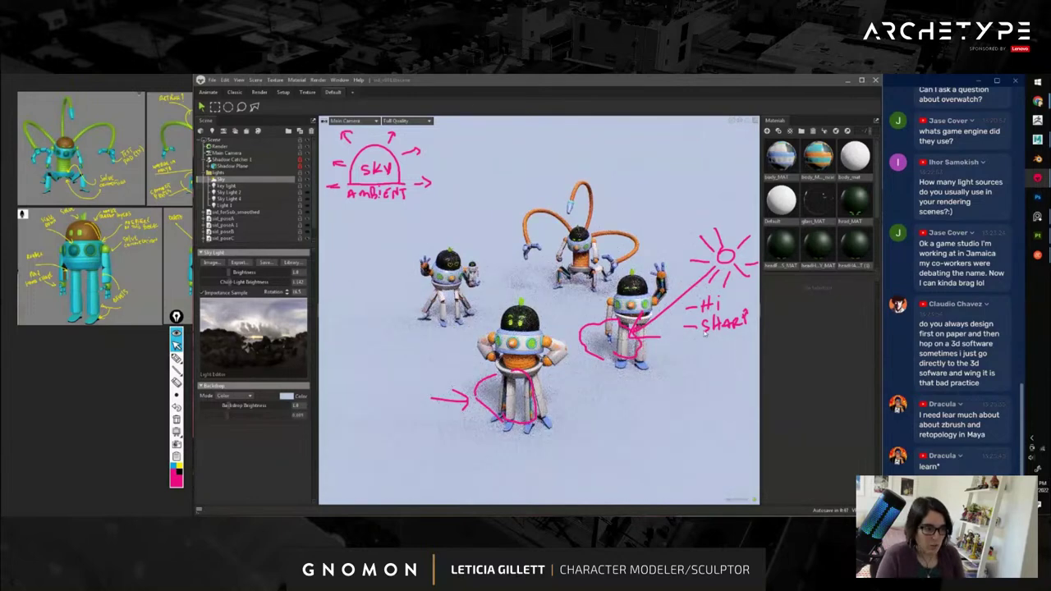
# Mark over the "SHARP" note and add the note "DIRECTIONAL SHADOW" beneath it.
pyautogui.click(176, 358)
pyautogui.moveTo(711, 340)
pyautogui.mouseDown()
pyautogui.moveTo(718, 325)
pyautogui.moveTo(745, 321)
pyautogui.mouseUp()
pyautogui.moveTo(671, 357)
pyautogui.mouseDown()
pyautogui.moveTo(728, 361)
pyautogui.moveTo(755, 343)
pyautogui.moveTo(801, 351)
pyautogui.moveTo(715, 377)
pyautogui.moveTo(757, 376)
pyautogui.moveTo(766, 363)
pyautogui.mouseUp()
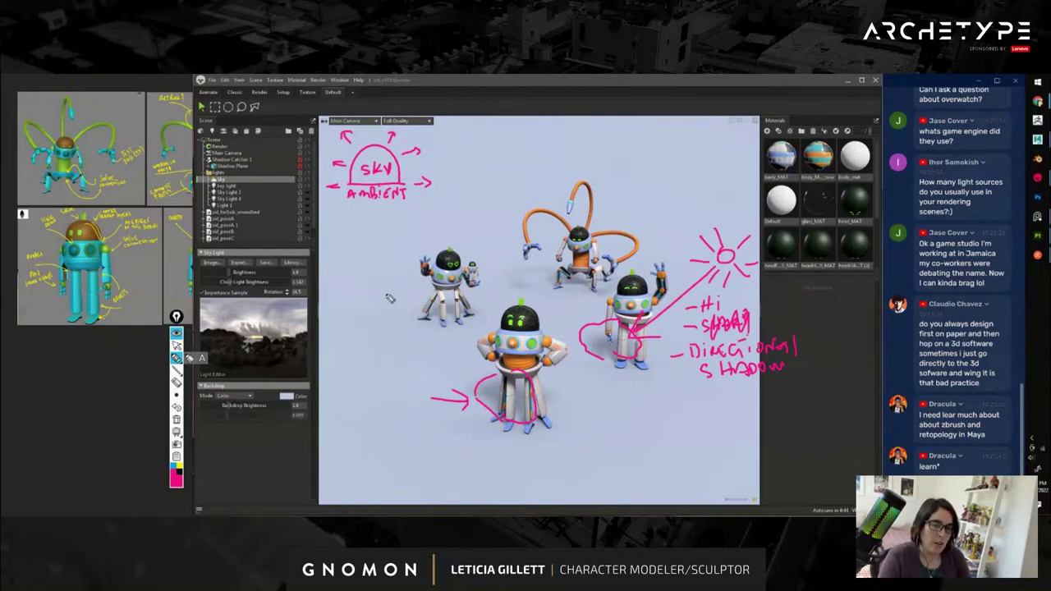
# Mark the two rear robots with circles and an arrow, and clear all the drawn annotations.
pyautogui.moveTo(361, 307)
pyautogui.mouseDown()
pyautogui.moveTo(388, 329)
pyautogui.moveTo(376, 332)
pyautogui.mouseUp()
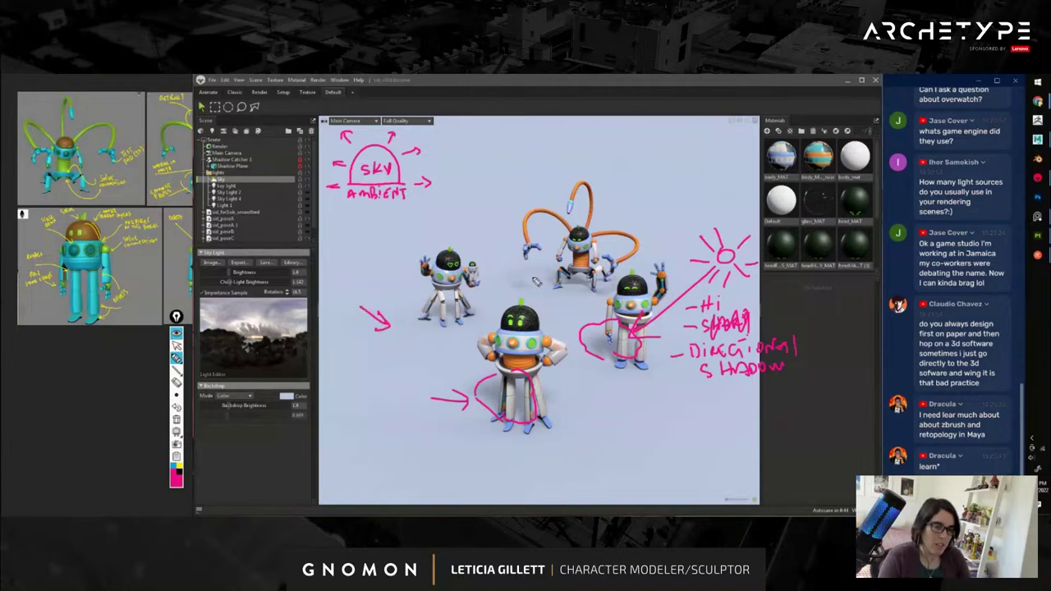
pyautogui.moveTo(435, 241)
pyautogui.mouseDown()
pyautogui.moveTo(489, 245)
pyautogui.moveTo(419, 234)
pyautogui.mouseUp()
pyautogui.moveTo(587, 186); pyautogui.dragTo(567, 246)
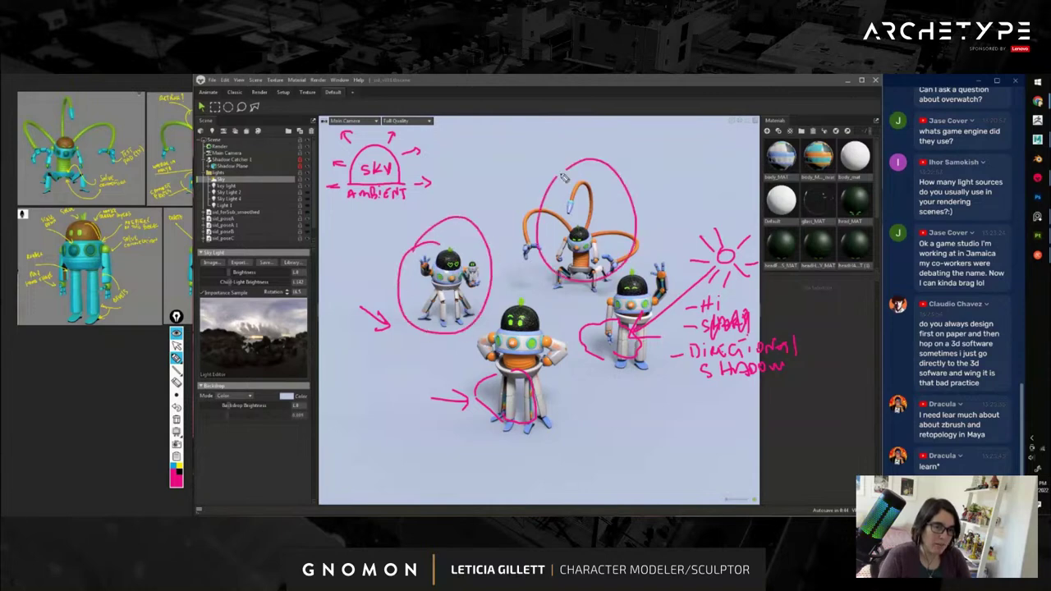
pyautogui.click(176, 419)
pyautogui.click(176, 345)
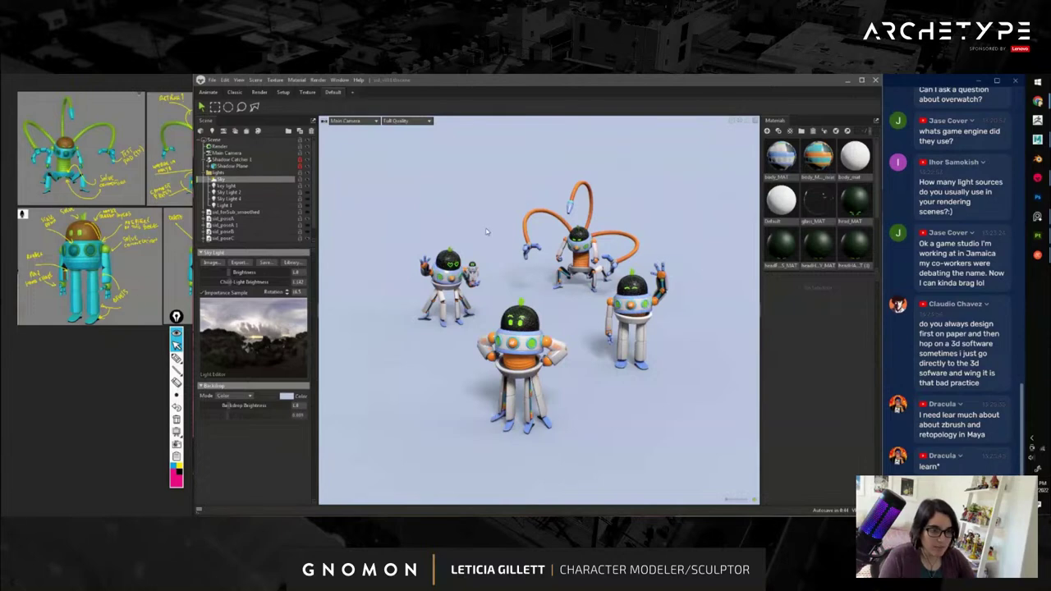
# Examine the lit robot group from lower, closer and slightly rotated angles.
pyautogui.click(553, 405)
pyautogui.moveTo(552, 403); pyautogui.dragTo(573, 364)
pyautogui.click(563, 354)
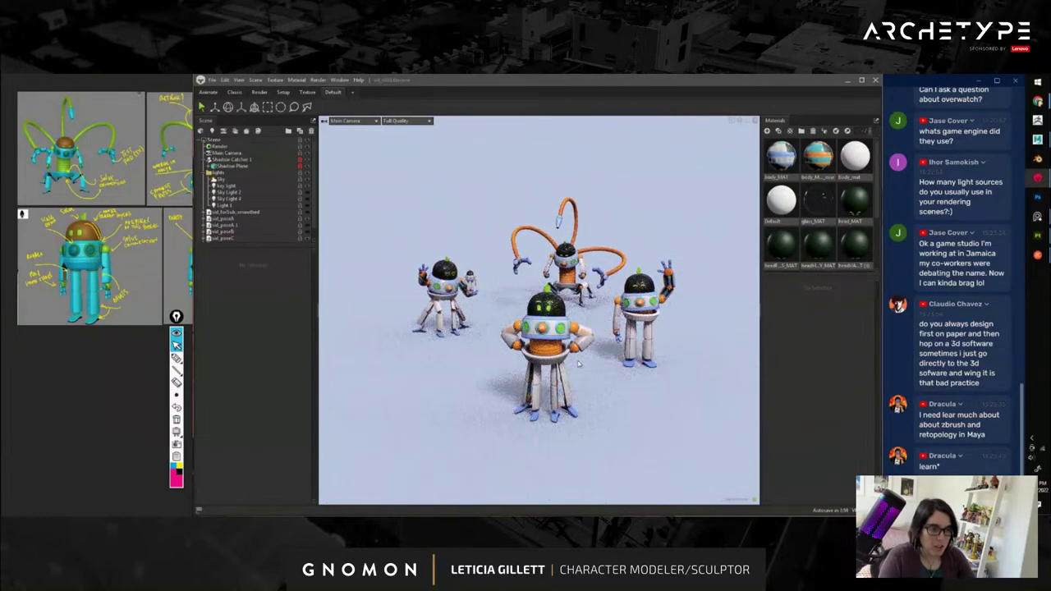
pyautogui.moveTo(589, 366)
pyautogui.mouseDown()
pyautogui.moveTo(591, 376)
pyautogui.moveTo(638, 376)
pyautogui.moveTo(573, 366)
pyautogui.mouseUp()
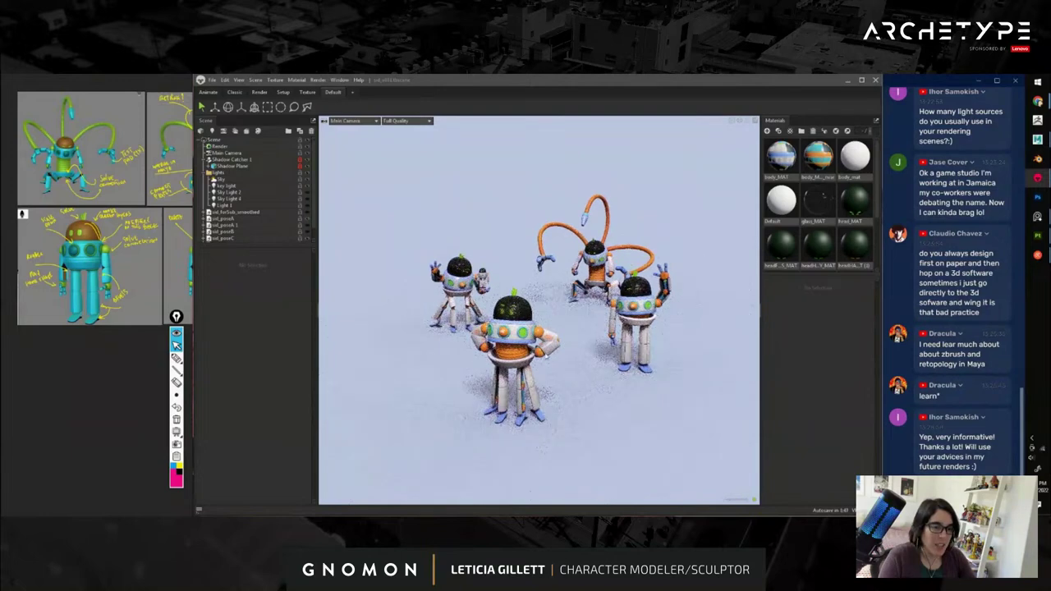
pyautogui.scroll(3, 538, 354)
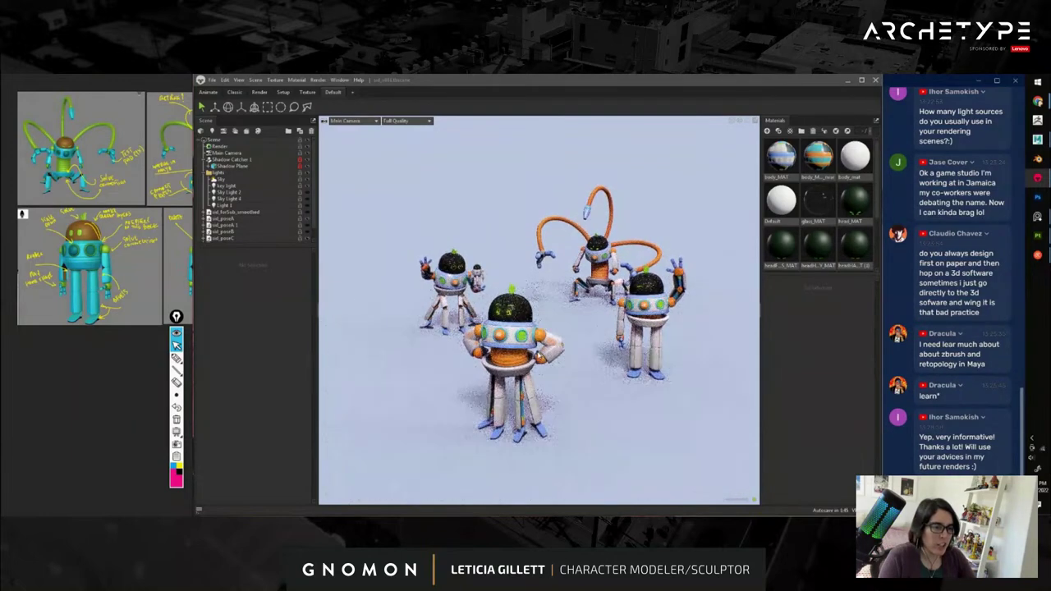
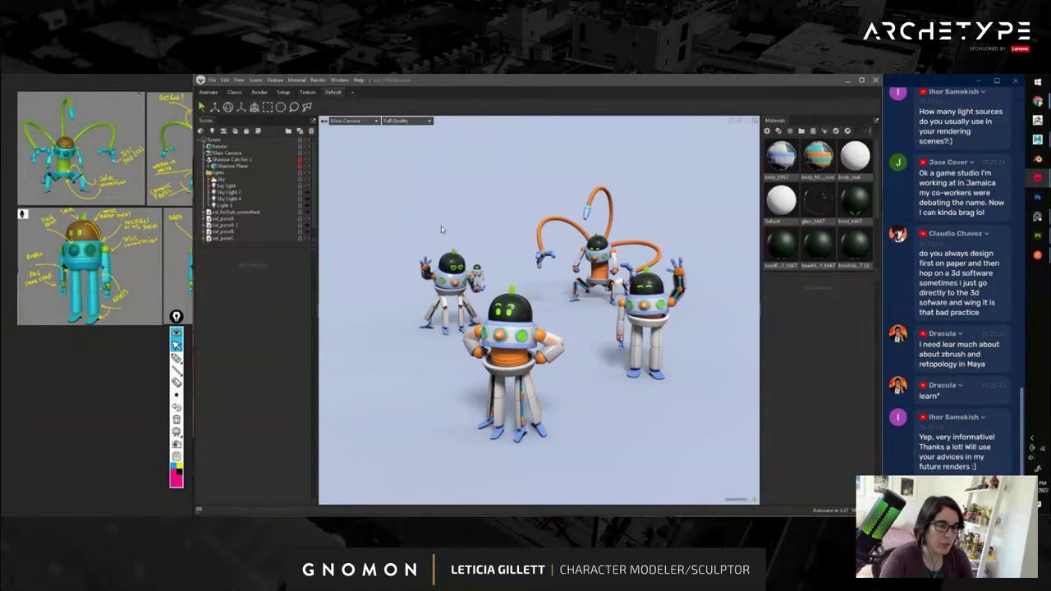
pyautogui.keyDown('alt'); pyautogui.moveTo(586, 396); pyautogui.dragTo(588, 392); pyautogui.keyUp('alt')
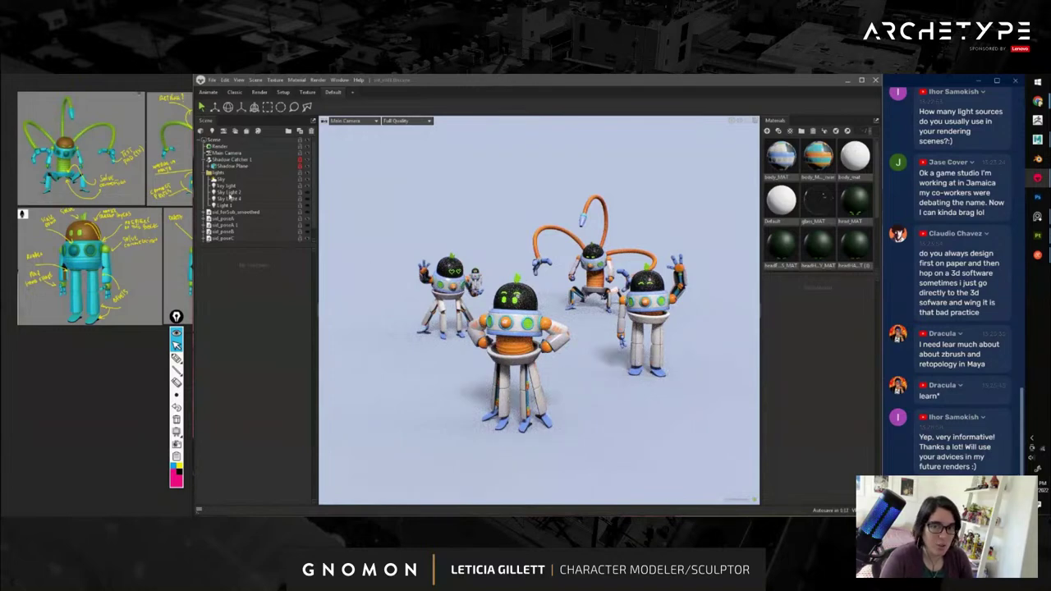
# Collapse the lights group, show the hidden teal and orange waving robot, and frame it beside the white one.
pyautogui.click(204, 172)
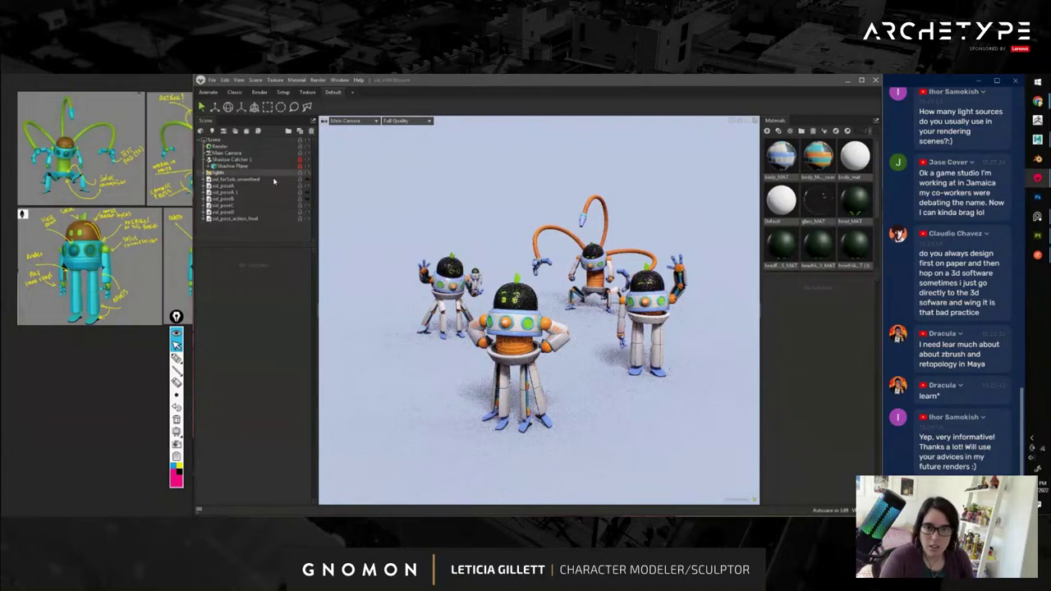
pyautogui.moveTo(614, 379); pyautogui.dragTo(593, 379, button='middle')
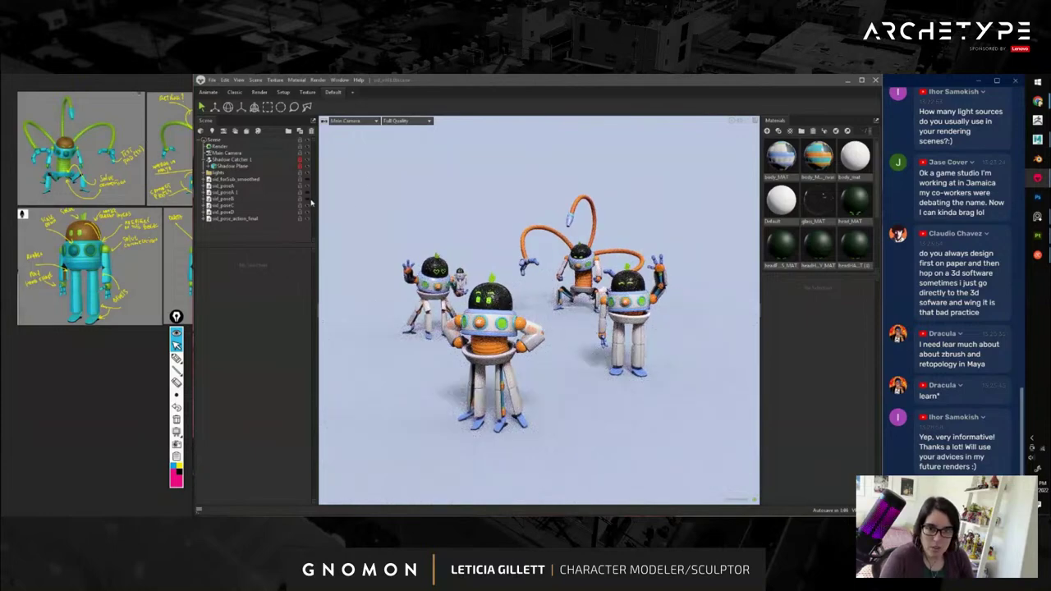
pyautogui.click(308, 198)
pyautogui.moveTo(617, 350)
pyautogui.mouseDown(button='middle')
pyautogui.moveTo(587, 347)
pyautogui.moveTo(614, 349)
pyautogui.mouseUp(button='middle')
pyautogui.moveTo(614, 349); pyautogui.dragTo(453, 349, button='right')
pyautogui.moveTo(454, 349); pyautogui.dragTo(484, 341, button='middle')
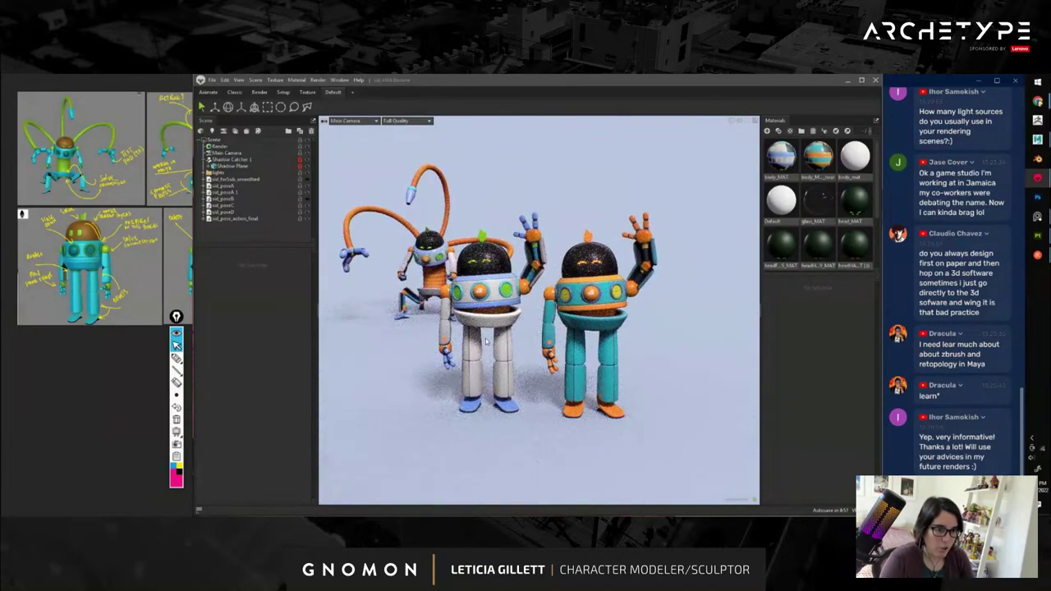
pyautogui.moveTo(486, 342); pyautogui.dragTo(543, 357)
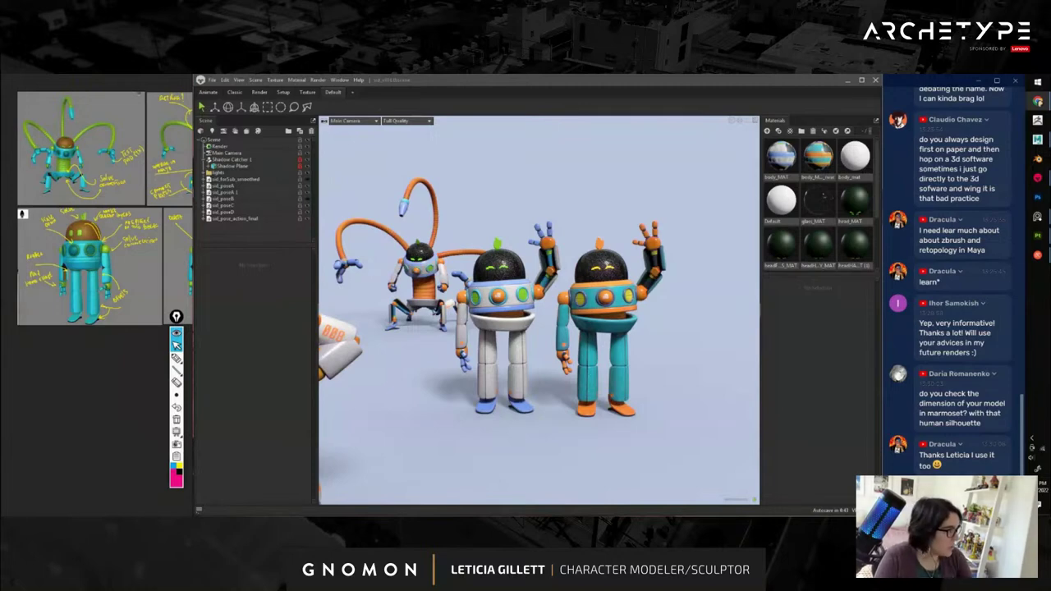
# Switch to the browser with Adobe Color, place its window over the scene, and open the colour trends.
pyautogui.moveTo(1050, 112); pyautogui.dragTo(350, 116)
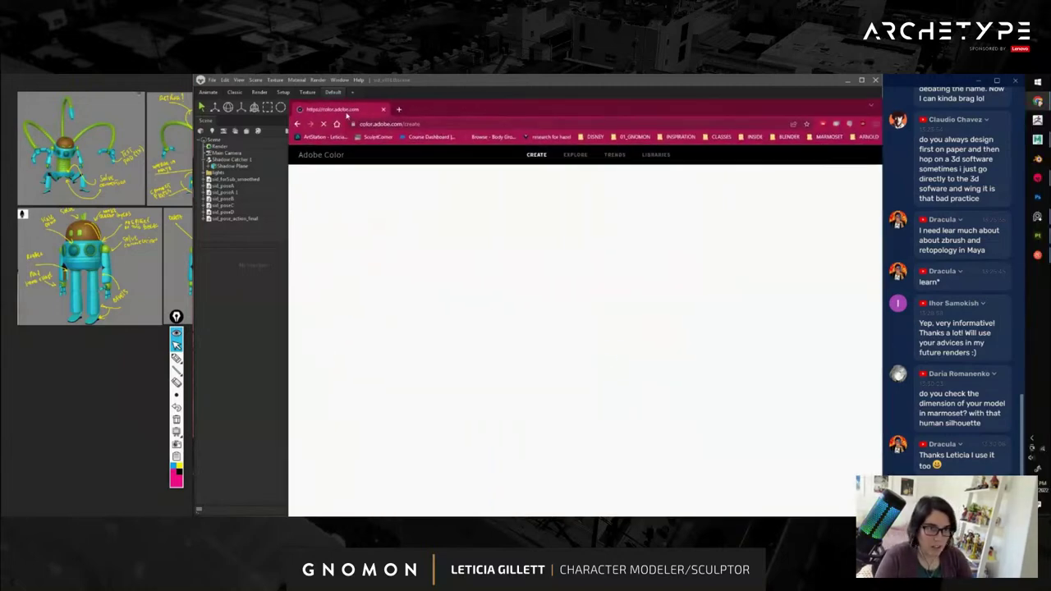
pyautogui.moveTo(452, 110); pyautogui.dragTo(412, 84)
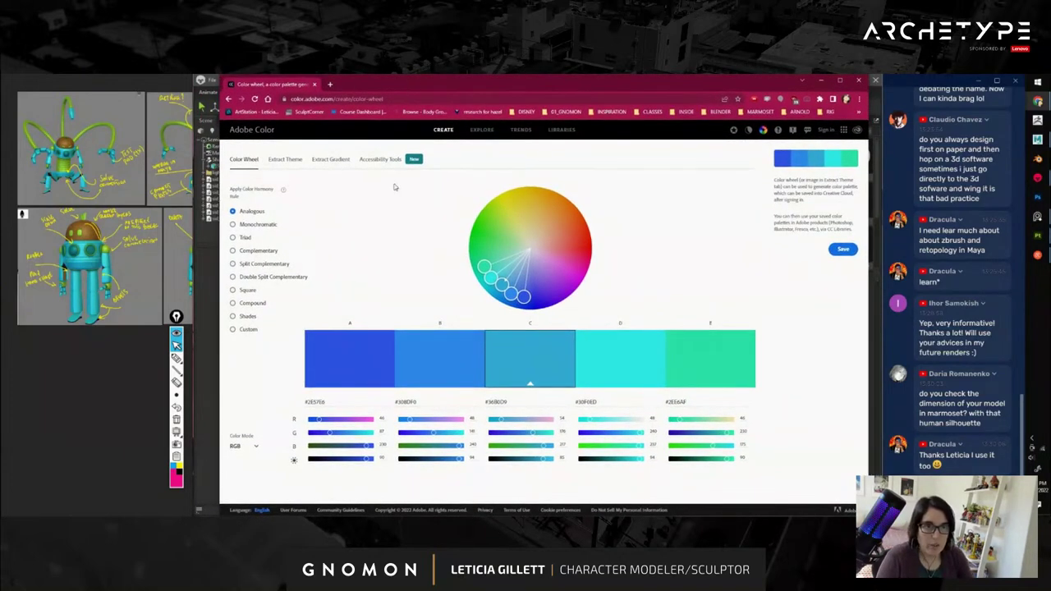
pyautogui.click(523, 129)
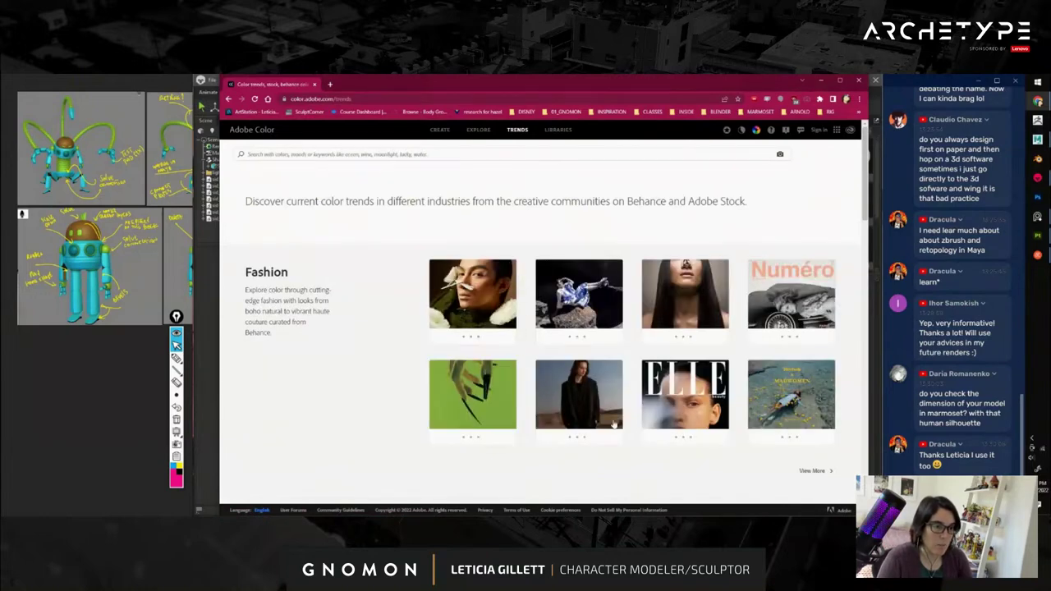
# Examine the trend palettes and their source images from Fashion through Graphic Design, Illustration, UI/UX, Architecture, Game Design and Wilderness.
pyautogui.moveTo(675, 433)
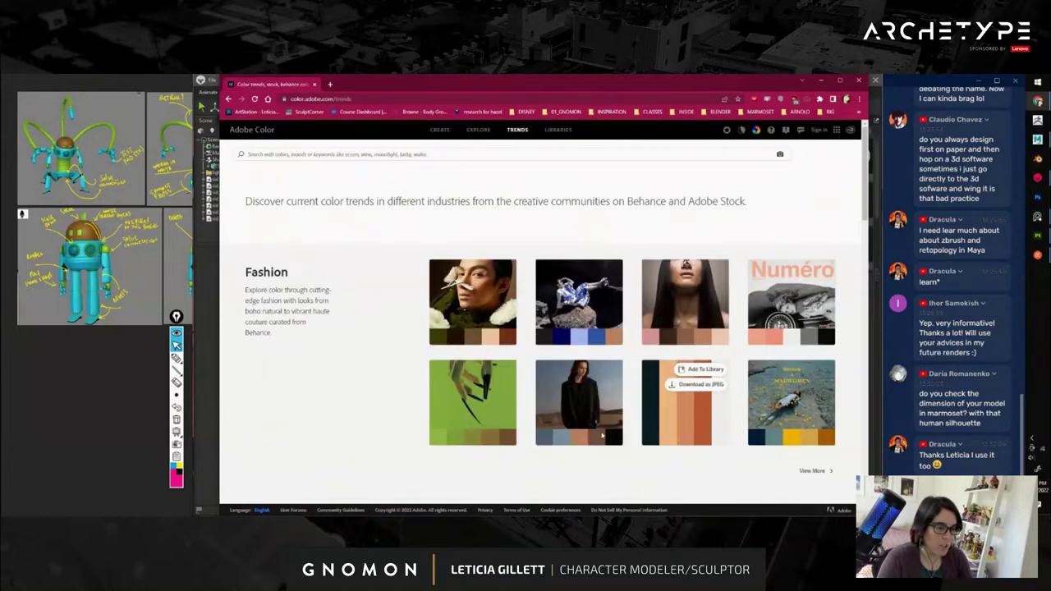
pyautogui.moveTo(828, 348)
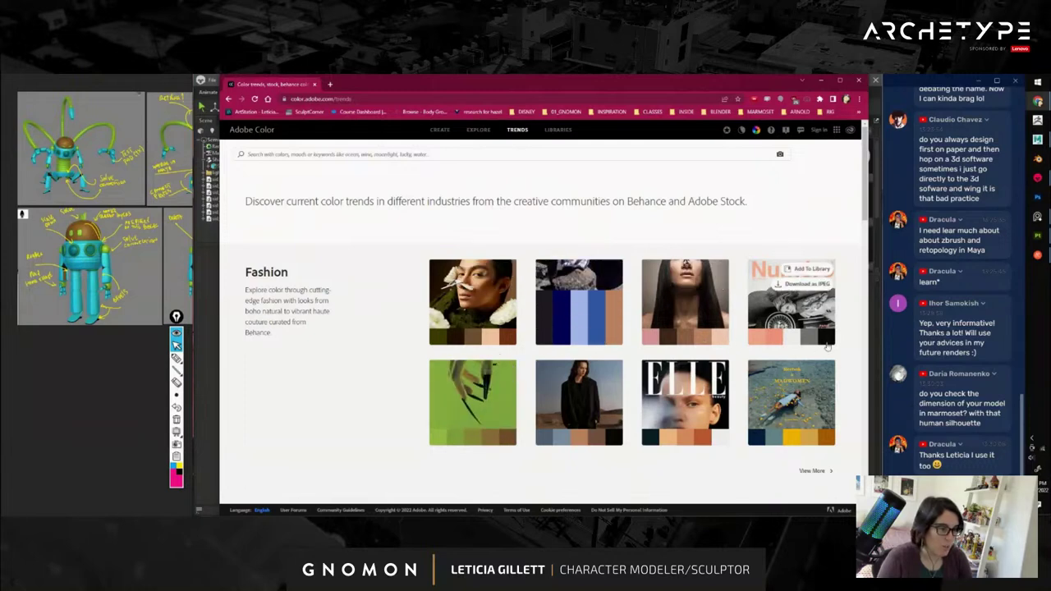
pyautogui.moveTo(676, 336)
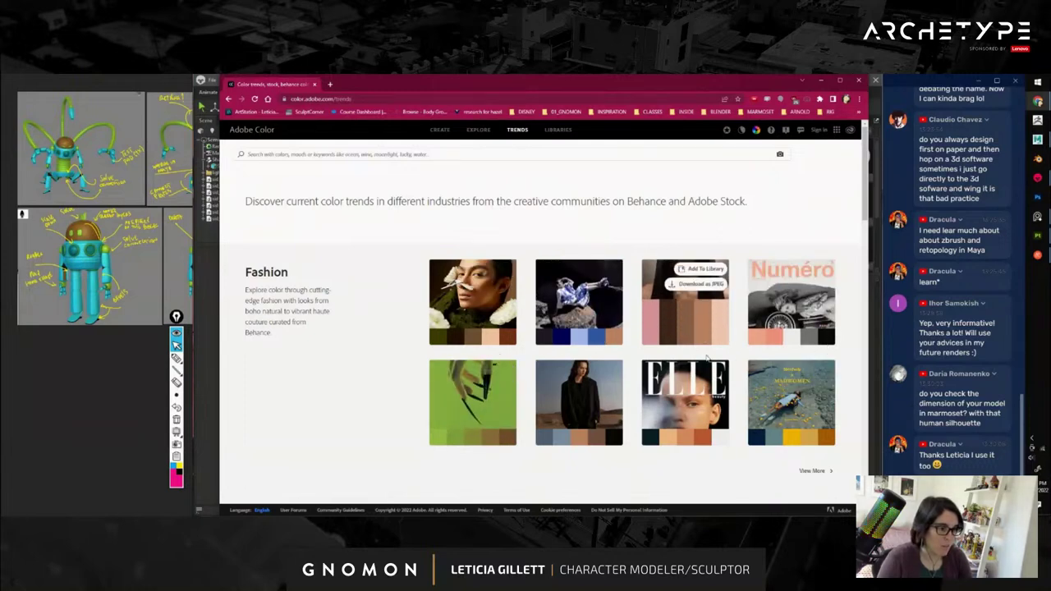
pyautogui.scroll(-5, 657, 380)
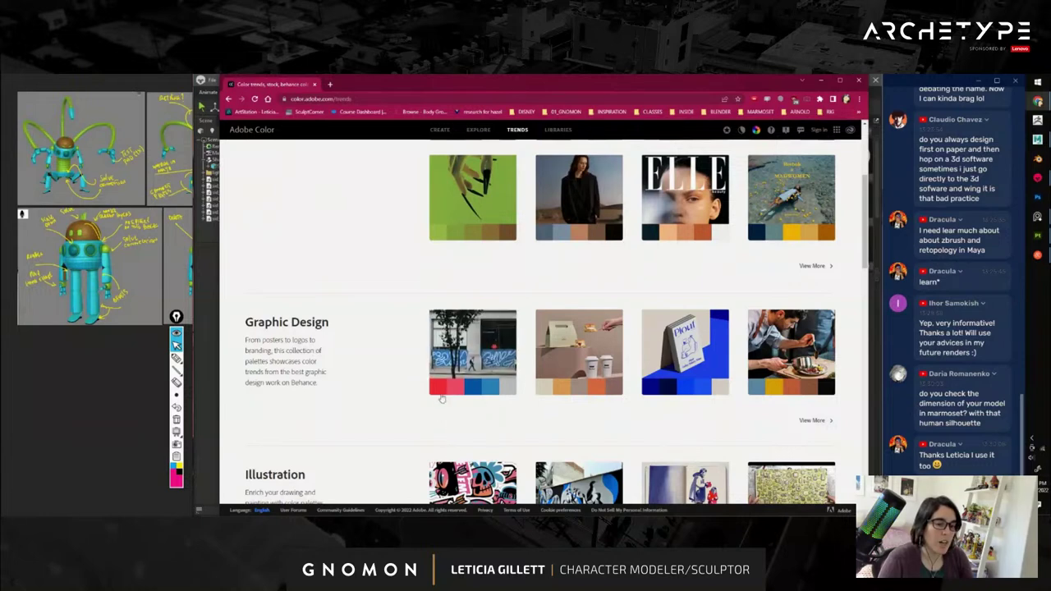
pyautogui.moveTo(448, 386)
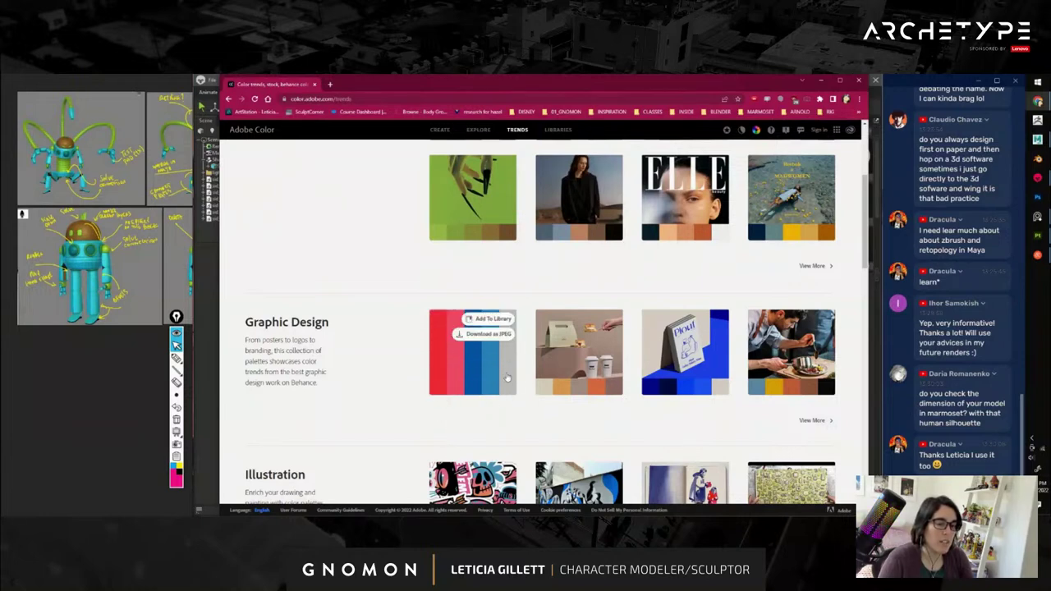
pyautogui.scroll(-2, 591, 414)
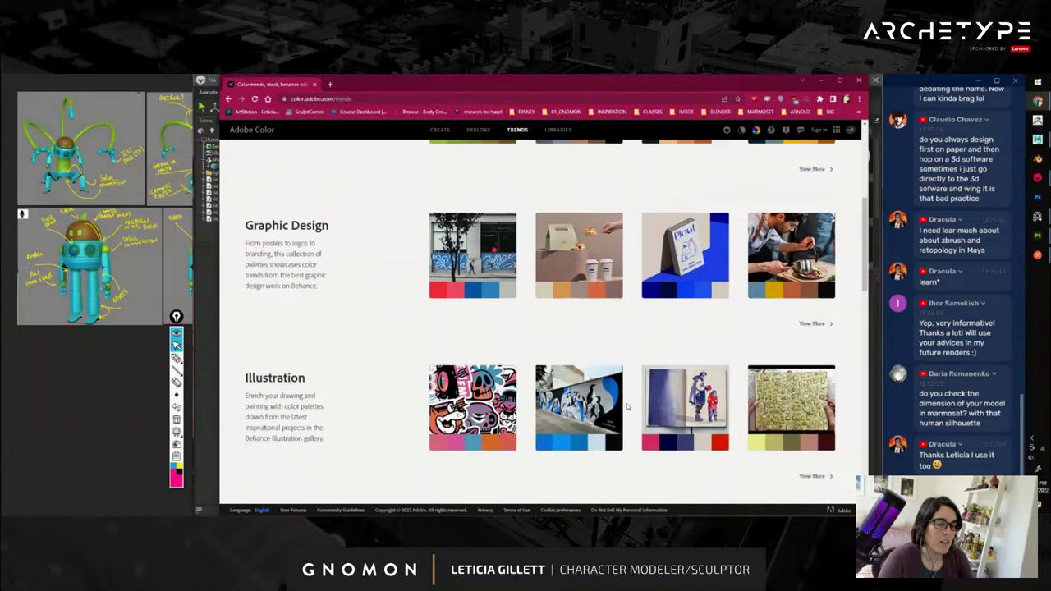
pyautogui.scroll(-1, 643, 420)
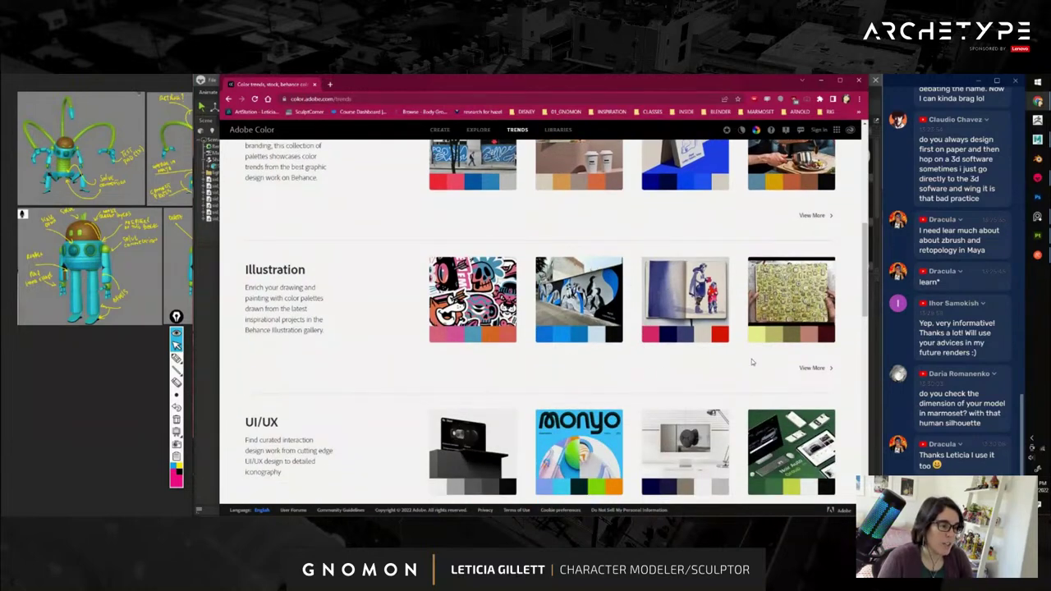
pyautogui.scroll(-4, 709, 371)
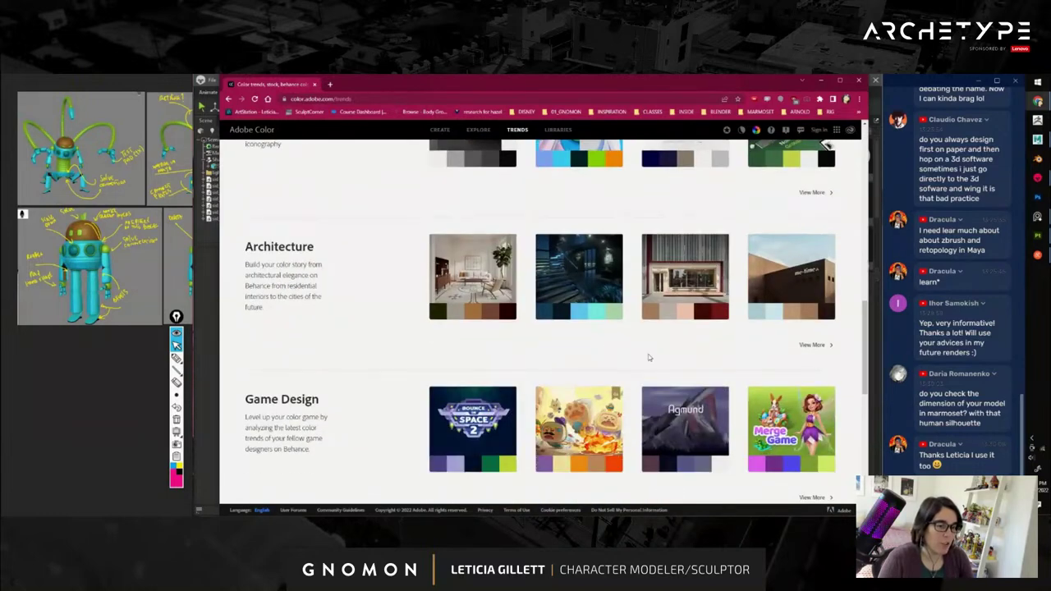
pyautogui.scroll(-3, 647, 358)
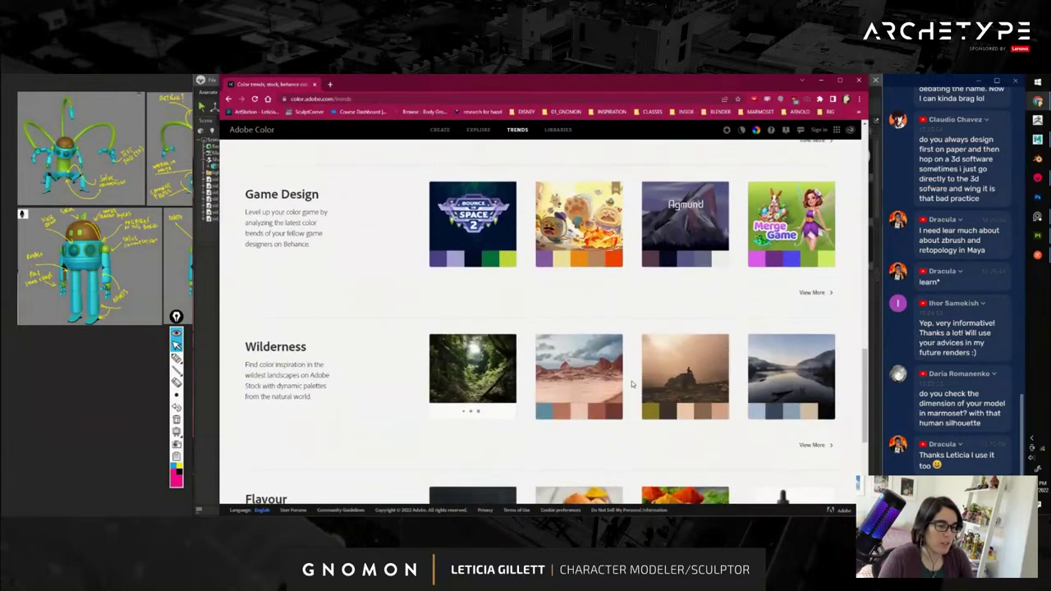
# Review the Graphic Design, UI/UX and Game Design palettes again, comparing their colour swatches with the source images.
pyautogui.scroll(4, 630, 386)
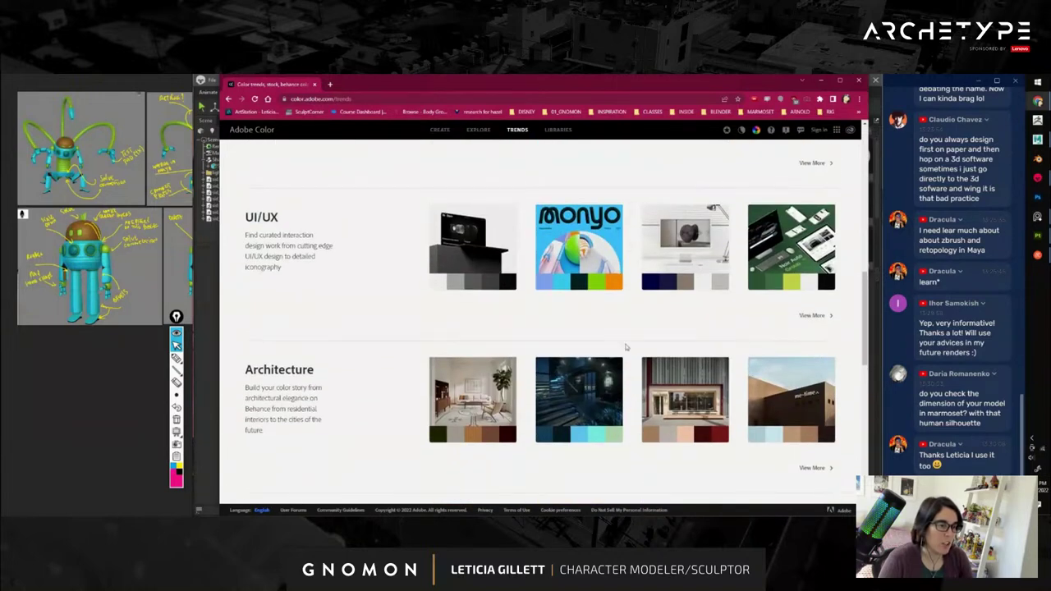
pyautogui.moveTo(686, 289)
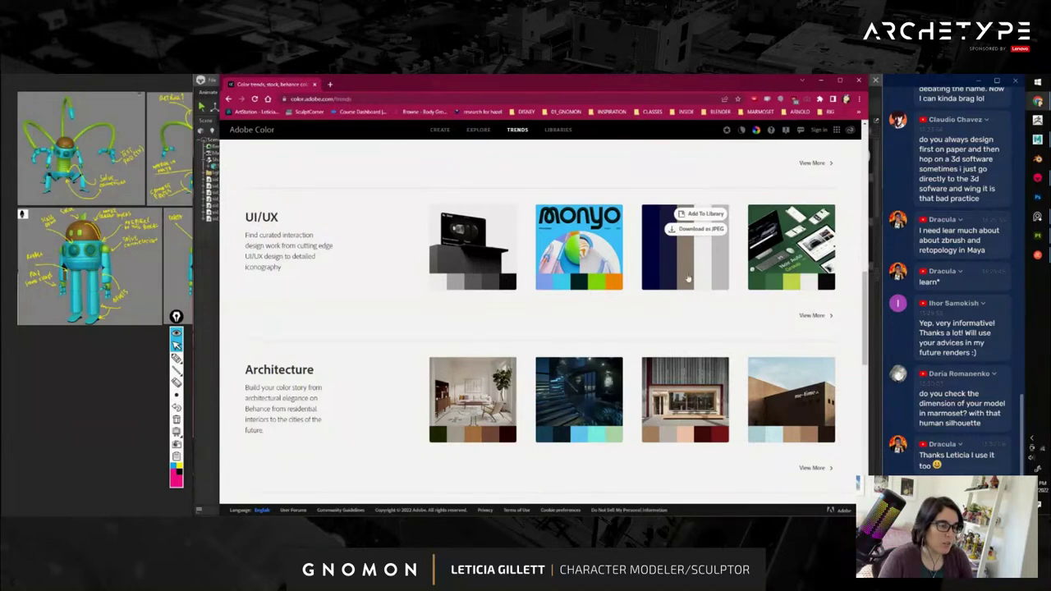
pyautogui.scroll(1, 705, 346)
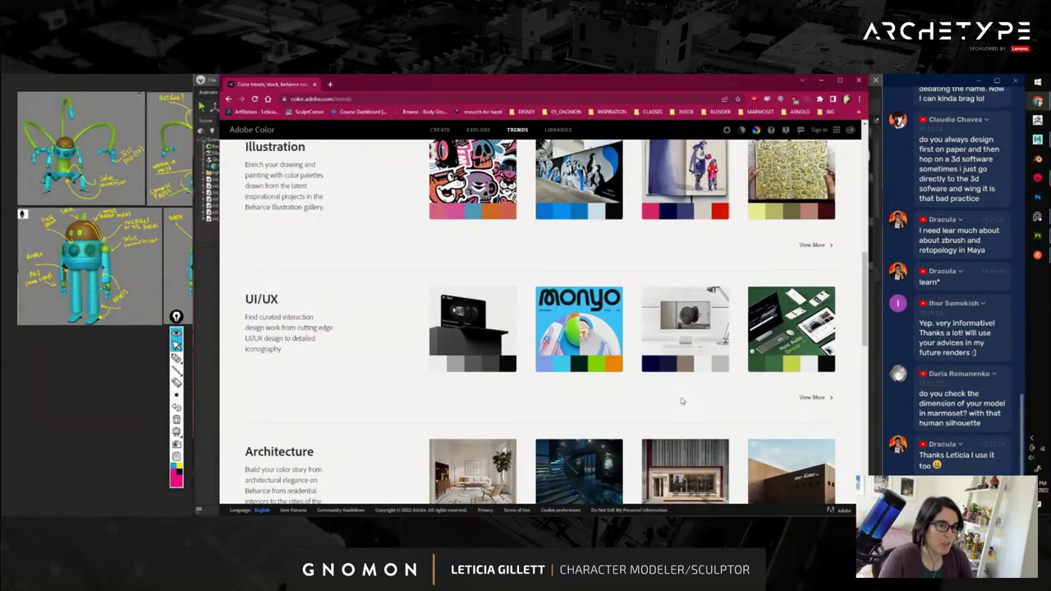
pyautogui.scroll(4, 683, 399)
pyautogui.scroll(1, 687, 386)
pyautogui.scroll(-1, 686, 386)
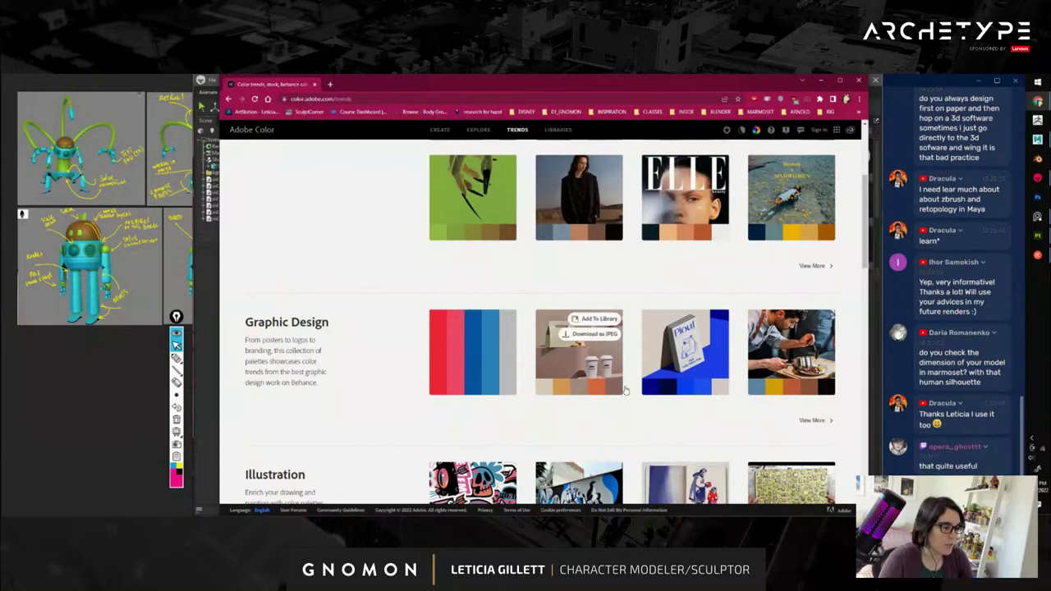
pyautogui.scroll(-3, 640, 394)
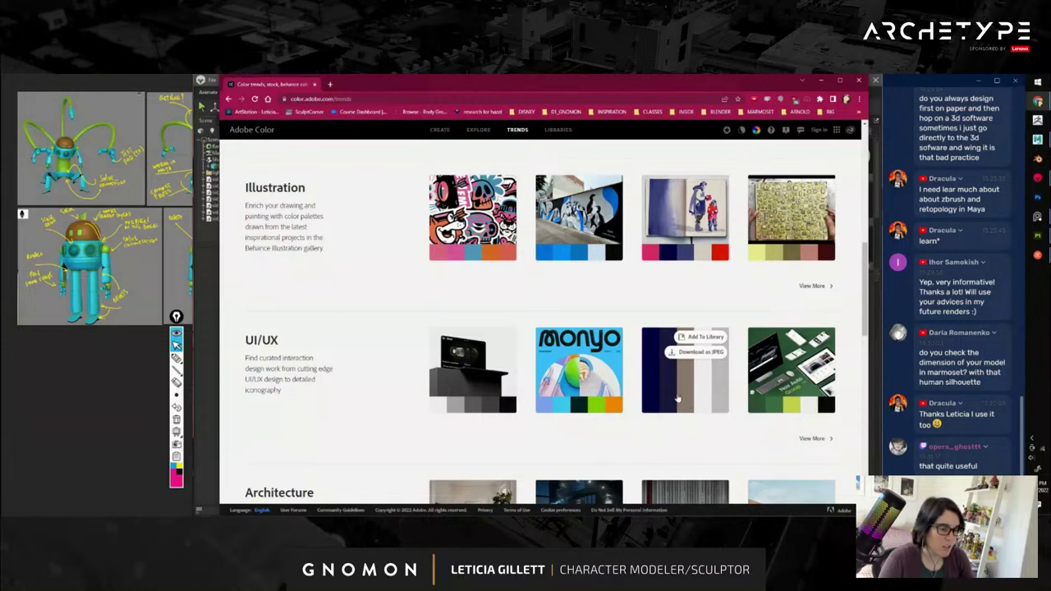
pyautogui.scroll(-5, 677, 398)
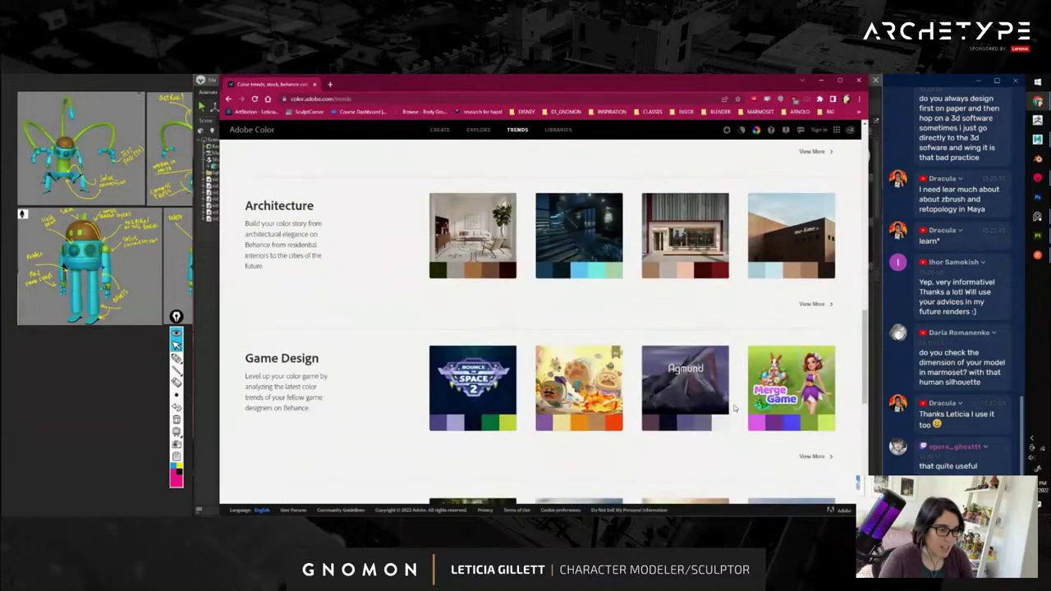
pyautogui.scroll(-1, 731, 410)
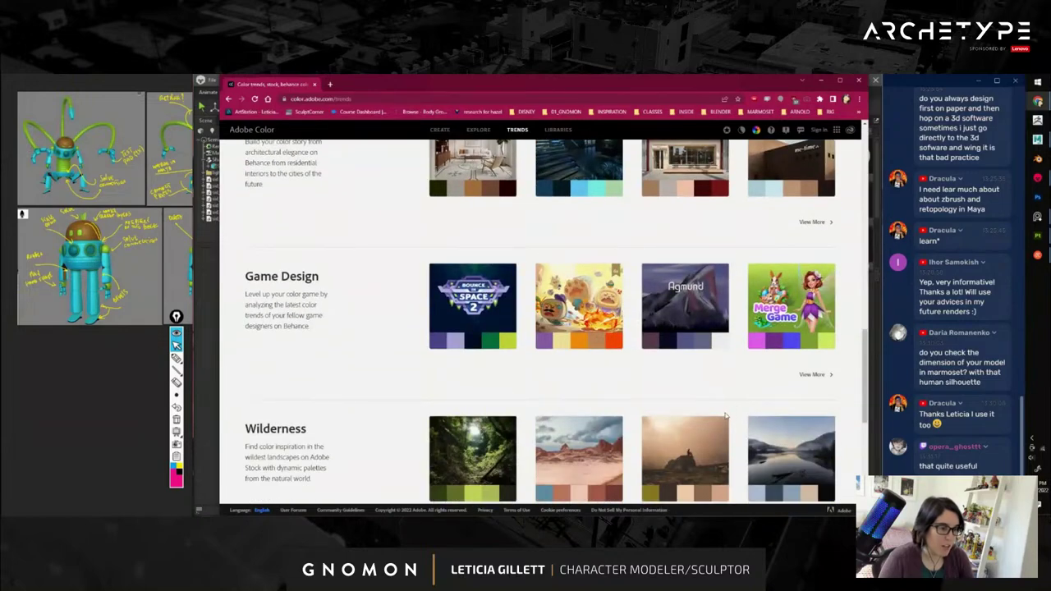
pyautogui.scroll(4, 719, 406)
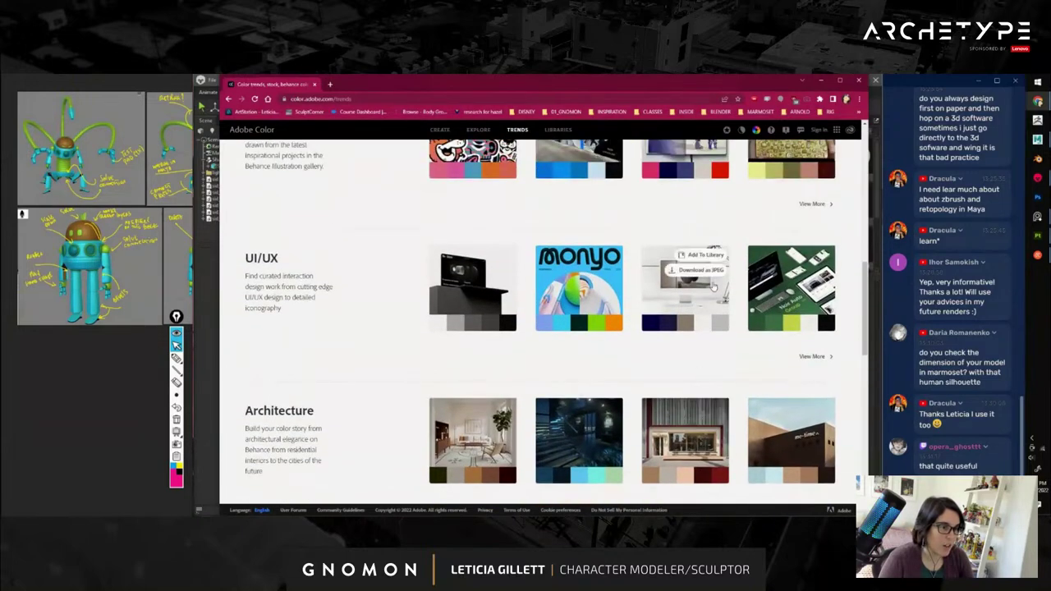
# Open the teal, tan and red compass palette in the Travel trends and enlarge the page to show its swatches and source photo.
pyautogui.scroll(-3, 738, 434)
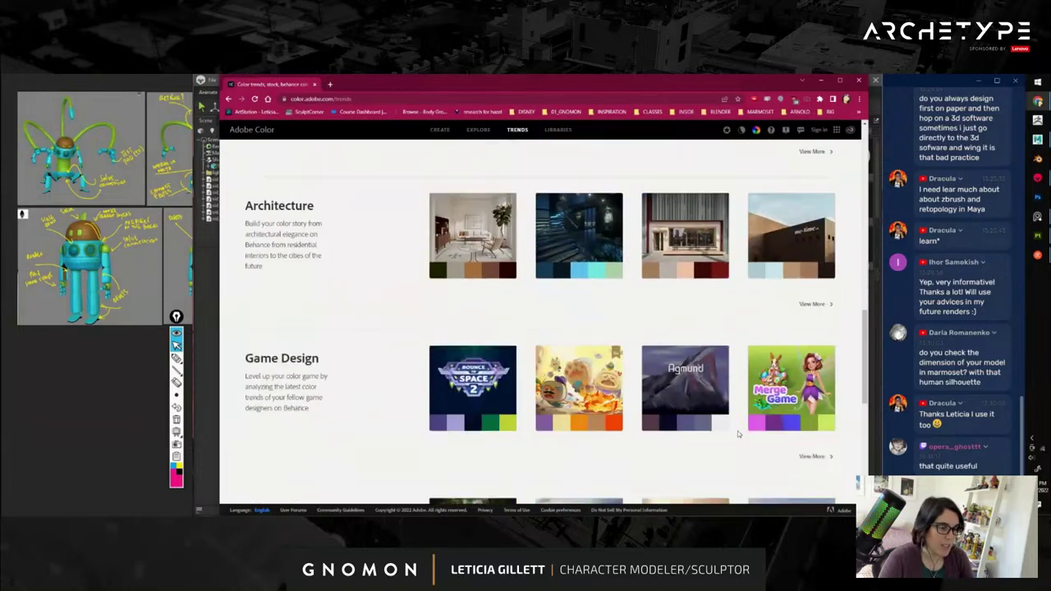
pyautogui.scroll(-3, 734, 430)
pyautogui.scroll(-2, 728, 425)
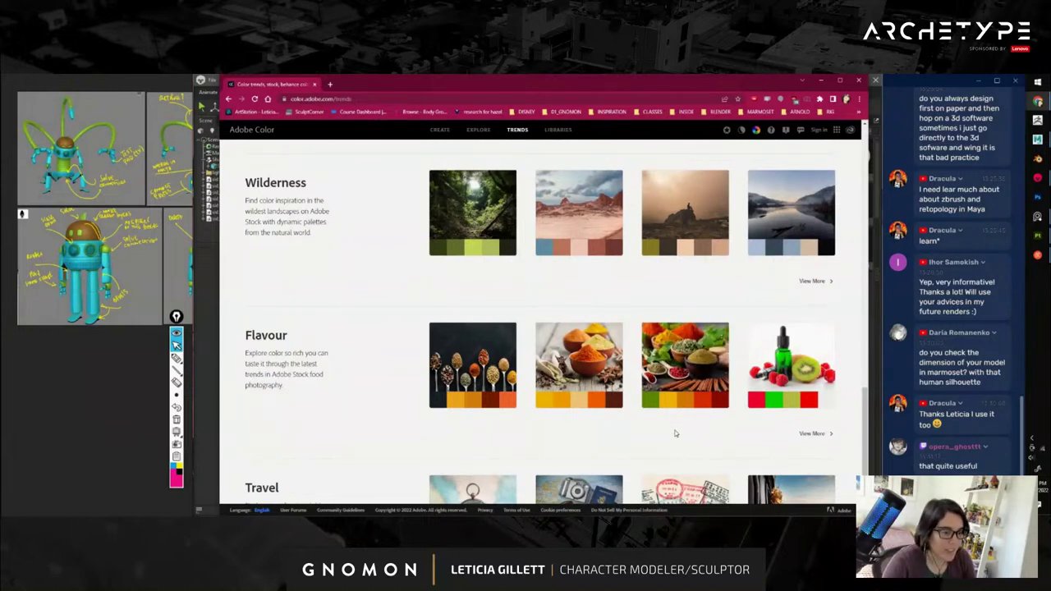
pyautogui.scroll(-1, 680, 438)
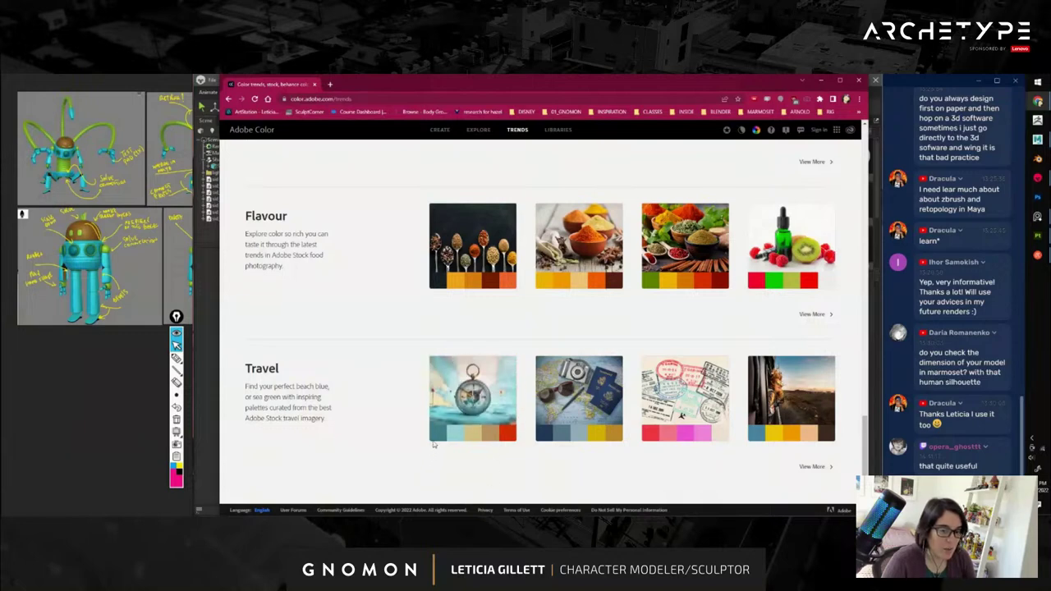
pyautogui.moveTo(484, 440)
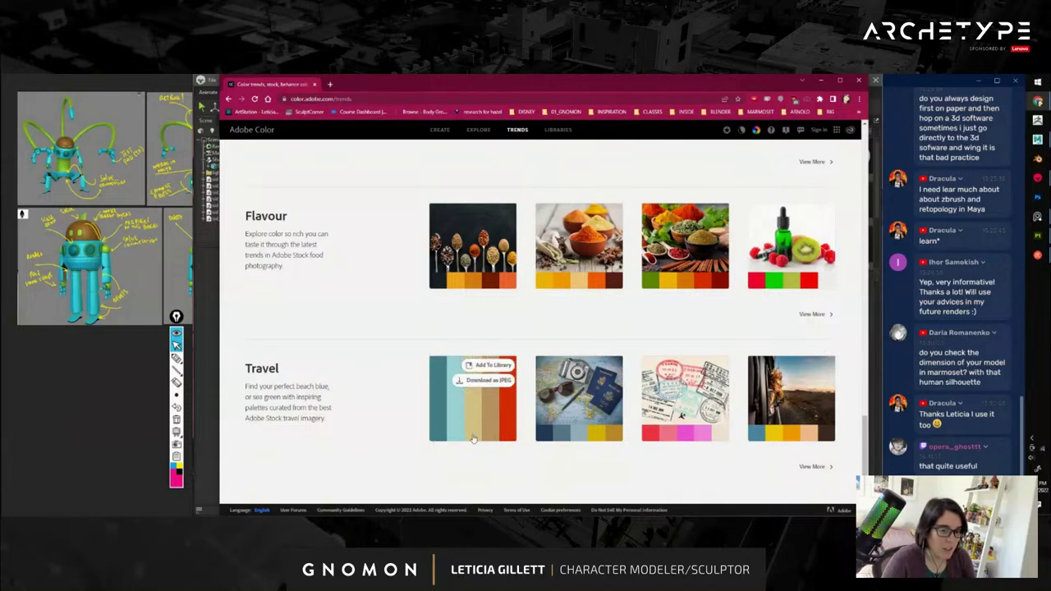
pyautogui.click(480, 413)
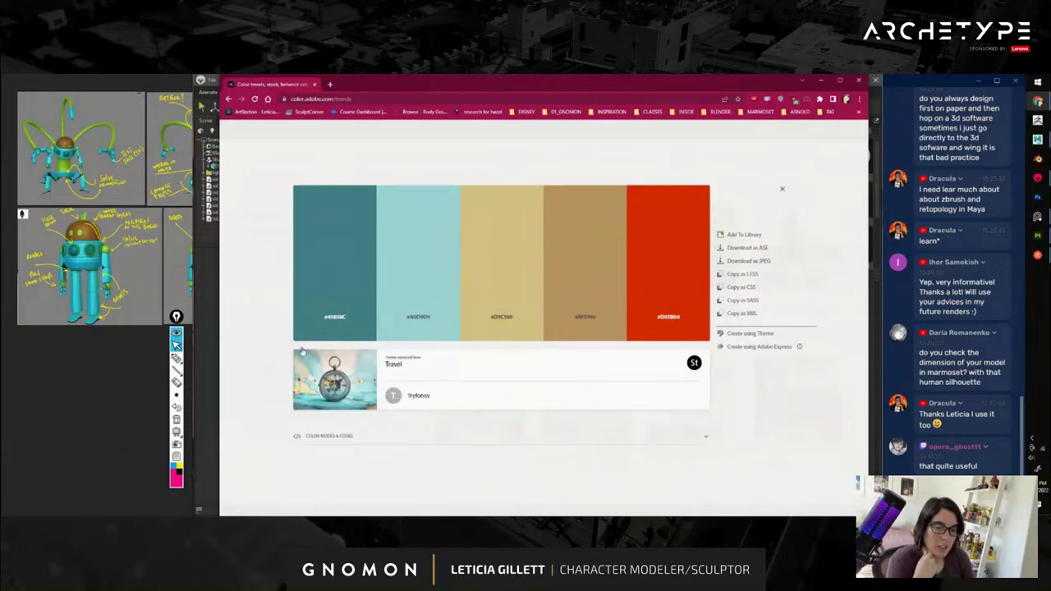
pyautogui.keyDown('ctrl'); pyautogui.scroll(2, 345, 371); pyautogui.keyUp('ctrl')
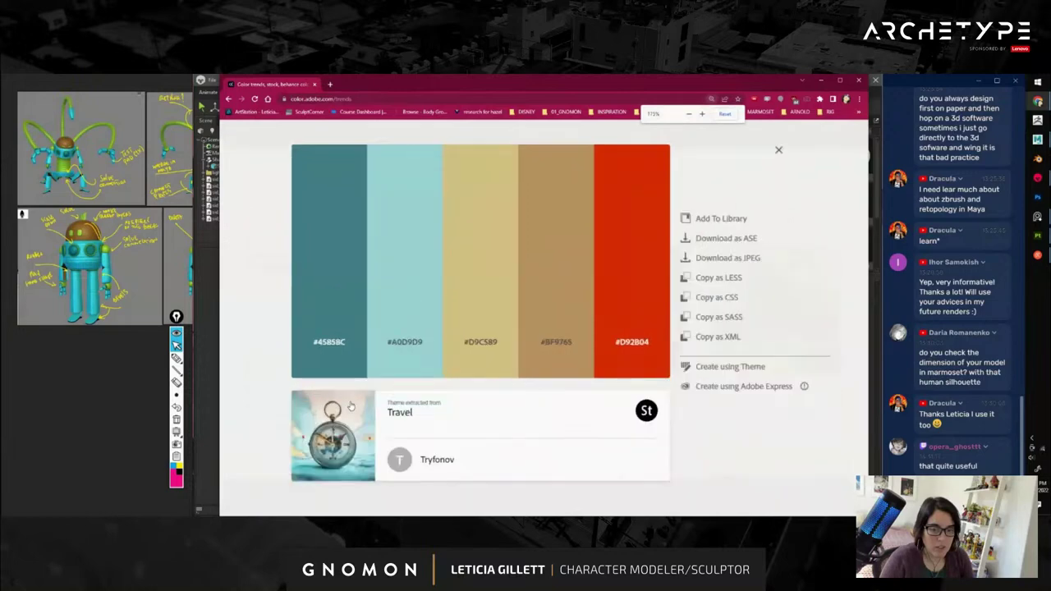
pyautogui.scroll(-2, 329, 414)
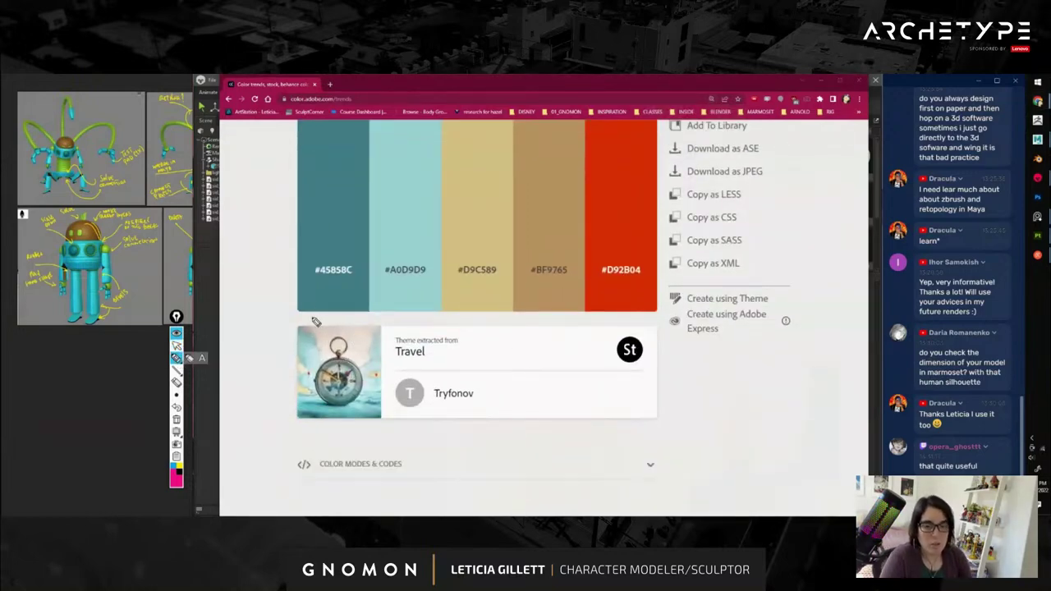
# Outline a band across all five swatches, circle the two teal swatches, and write an encircled 70% over them.
pyautogui.moveTo(299, 217)
pyautogui.mouseDown()
pyautogui.moveTo(298, 147)
pyautogui.moveTo(650, 144)
pyautogui.moveTo(661, 211)
pyautogui.moveTo(295, 217)
pyautogui.mouseUp()
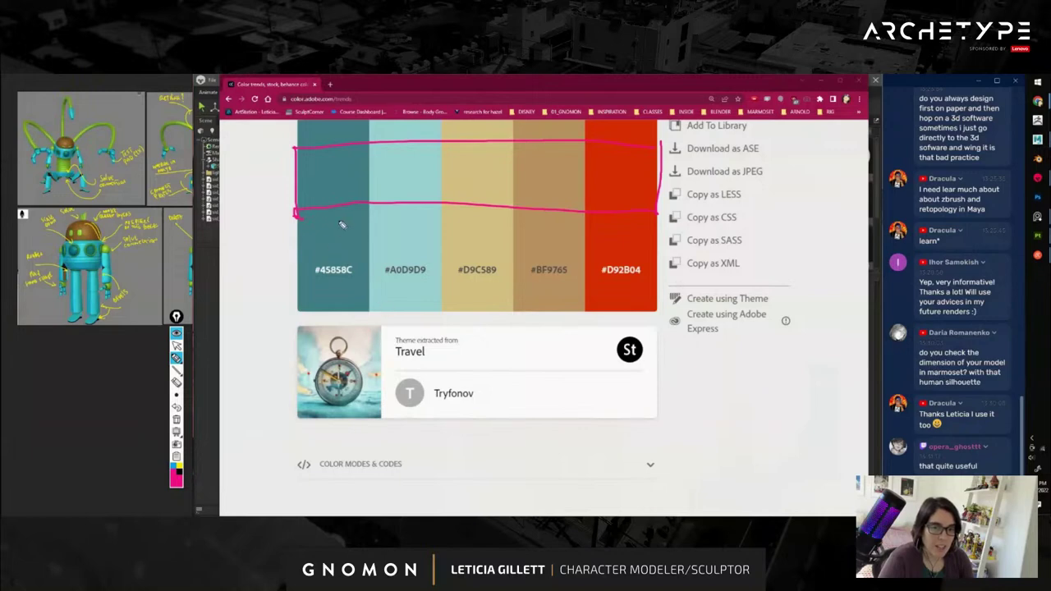
pyautogui.moveTo(331, 230); pyautogui.dragTo(333, 215)
pyautogui.moveTo(392, 215)
pyautogui.mouseDown()
pyautogui.moveTo(380, 234)
pyautogui.moveTo(394, 216)
pyautogui.mouseUp()
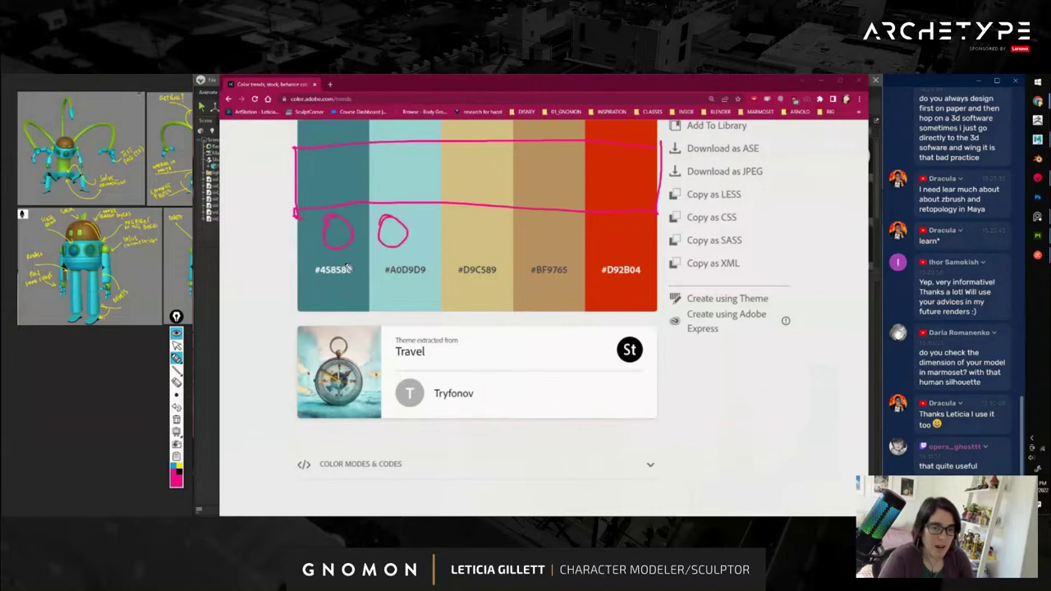
pyautogui.moveTo(335, 291)
pyautogui.mouseDown()
pyautogui.moveTo(346, 303)
pyautogui.moveTo(363, 289)
pyautogui.mouseUp()
pyautogui.moveTo(391, 279)
pyautogui.mouseDown()
pyautogui.moveTo(375, 304)
pyautogui.moveTo(379, 284)
pyautogui.moveTo(391, 297)
pyautogui.moveTo(371, 287)
pyautogui.moveTo(421, 256)
pyautogui.moveTo(310, 274)
pyautogui.mouseUp()
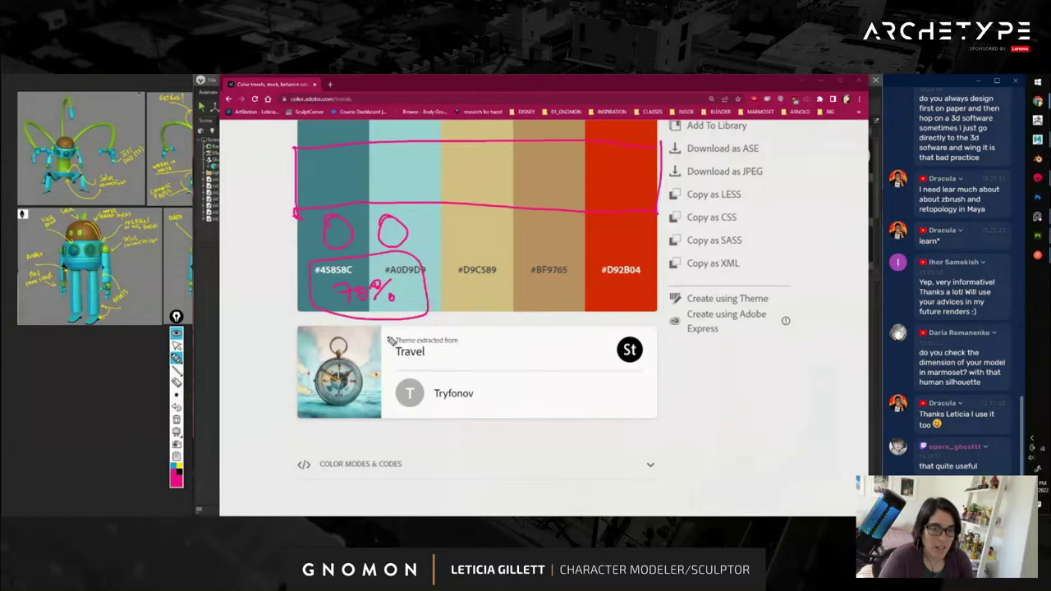
# Box the two tan swatches with an arrow and the label 25%, and mark areas on the compass photo.
pyautogui.moveTo(480, 248)
pyautogui.mouseDown()
pyautogui.moveTo(517, 228)
pyautogui.moveTo(471, 280)
pyautogui.mouseUp()
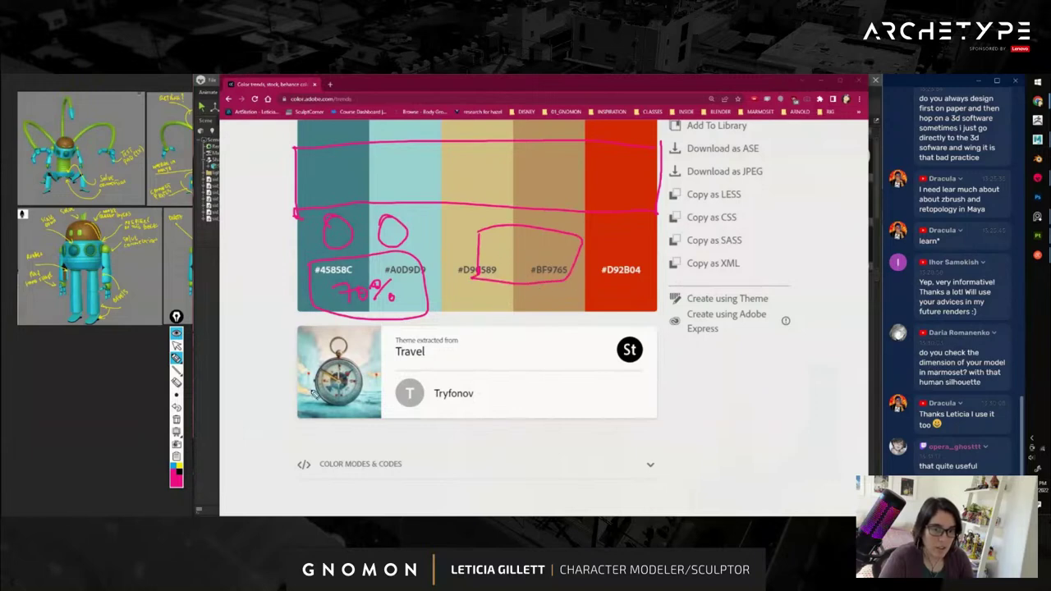
pyautogui.moveTo(304, 364)
pyautogui.mouseDown()
pyautogui.moveTo(306, 393)
pyautogui.moveTo(294, 393)
pyautogui.mouseUp()
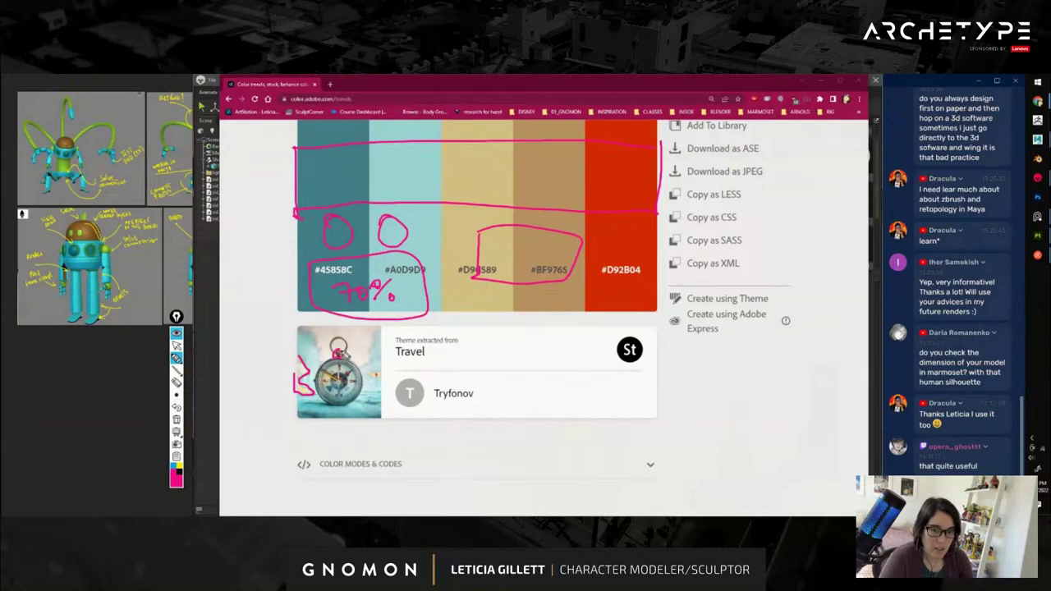
pyautogui.moveTo(343, 355)
pyautogui.mouseDown()
pyautogui.moveTo(351, 340)
pyautogui.moveTo(337, 354)
pyautogui.mouseUp()
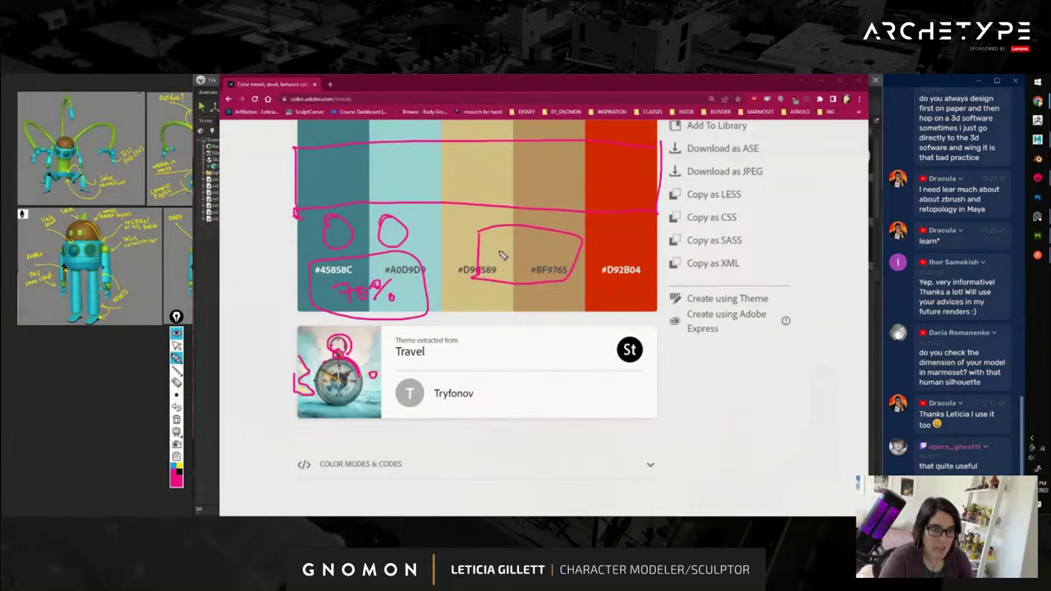
pyautogui.moveTo(470, 239); pyautogui.dragTo(497, 256)
pyautogui.moveTo(485, 257); pyautogui.dragTo(496, 256)
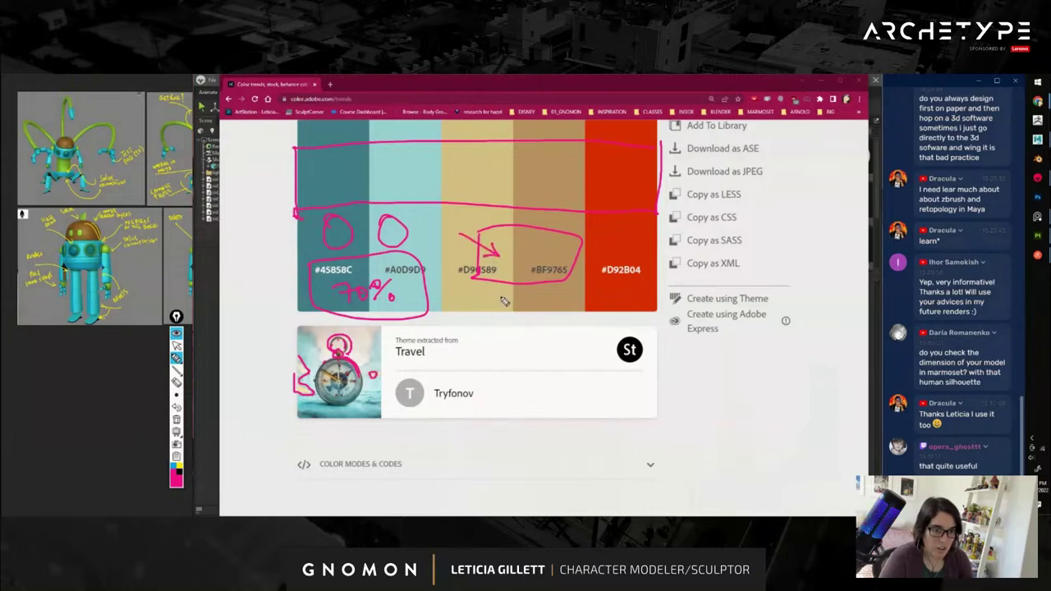
pyautogui.moveTo(496, 294); pyautogui.dragTo(535, 304)
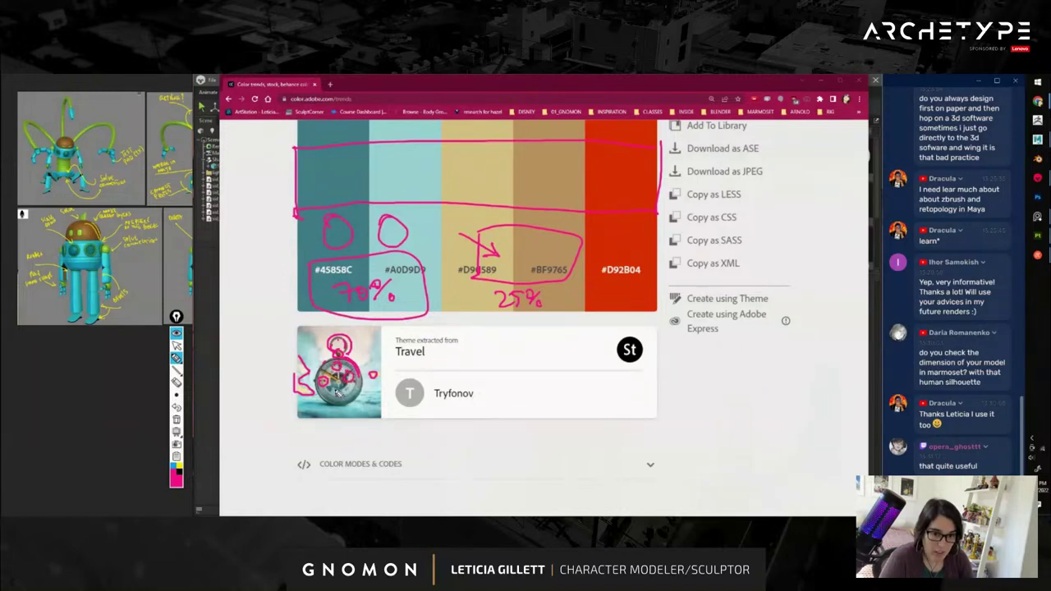
# Add another mark on the compass photo, label the red swatch 5% with an arrow, and link the 70% and 25% notes with a V-shaped line.
pyautogui.moveTo(335, 389); pyautogui.dragTo(337, 391)
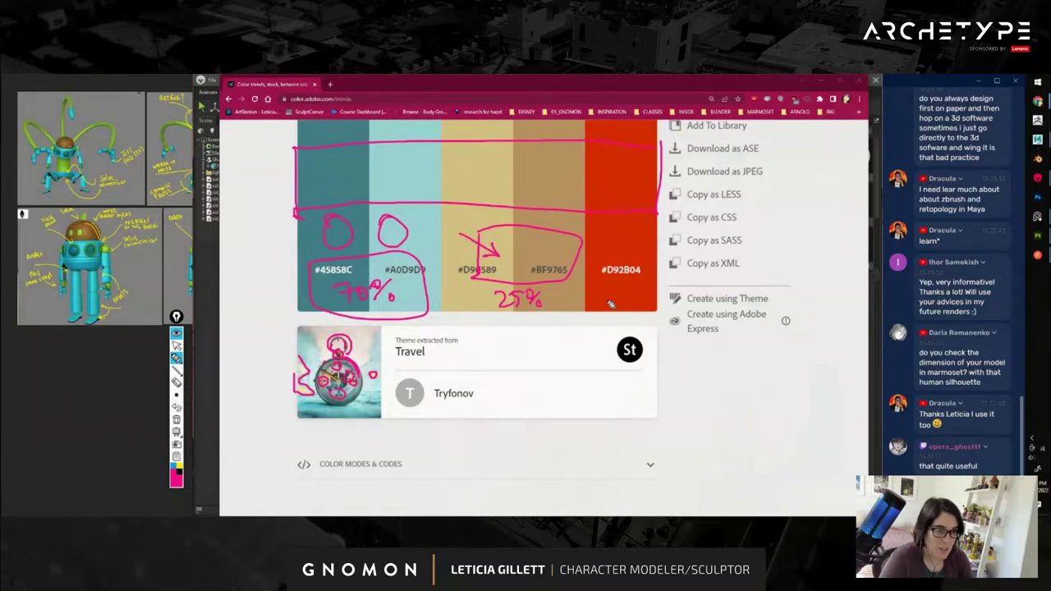
pyautogui.moveTo(611, 305)
pyautogui.mouseDown()
pyautogui.moveTo(595, 325)
pyautogui.moveTo(608, 332)
pyautogui.moveTo(578, 357)
pyautogui.mouseUp()
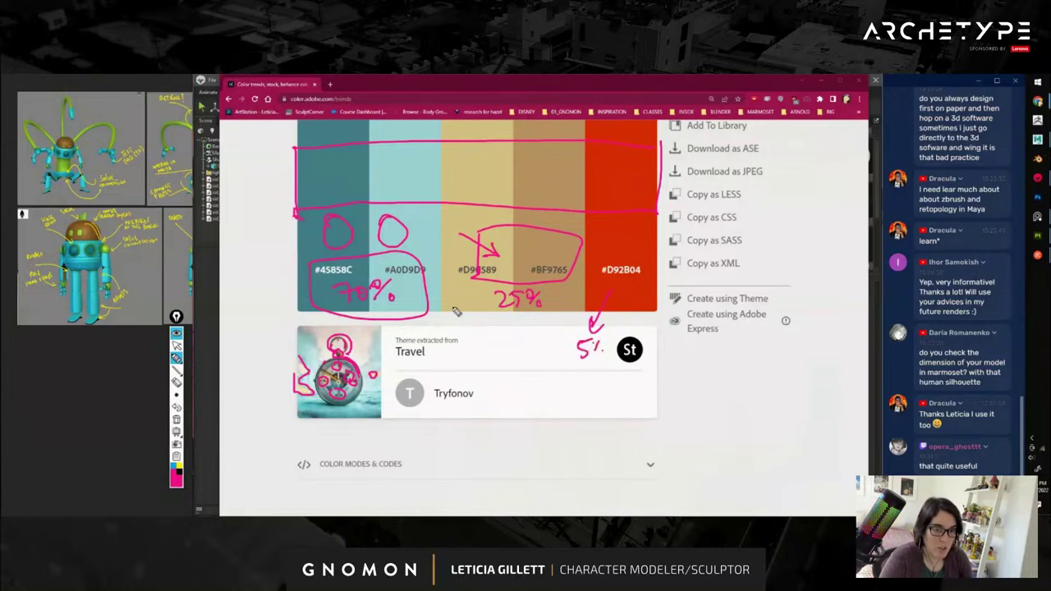
pyautogui.moveTo(424, 312)
pyautogui.mouseDown()
pyautogui.moveTo(496, 381)
pyautogui.moveTo(509, 318)
pyautogui.mouseUp()
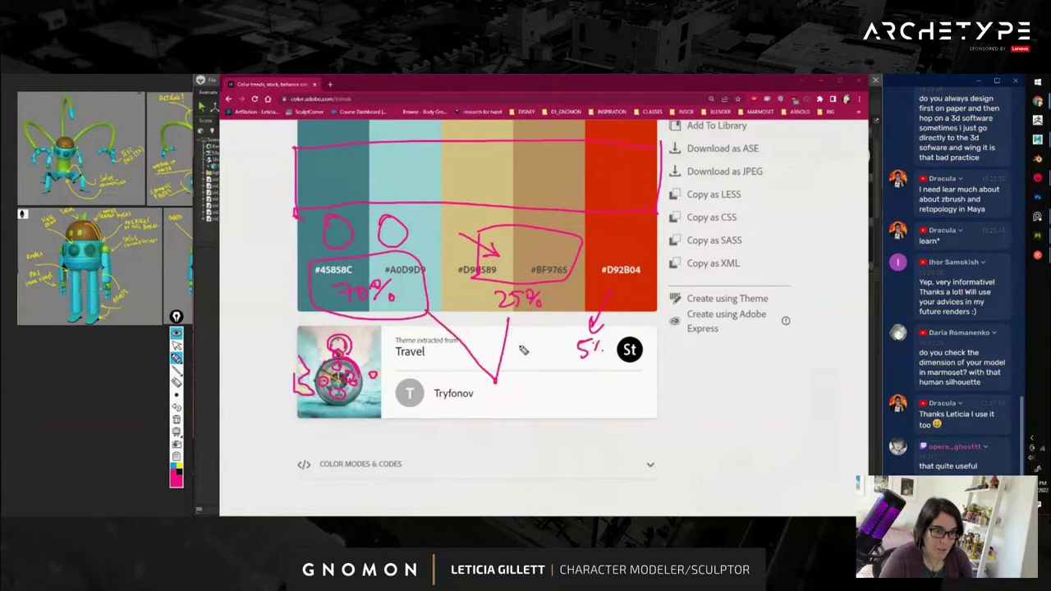
# Link the 5% note to the V-shaped line, draw an arrow down from it, and write an underlined, boxed "CONTRAST!" beneath.
pyautogui.moveTo(496, 381); pyautogui.dragTo(562, 354)
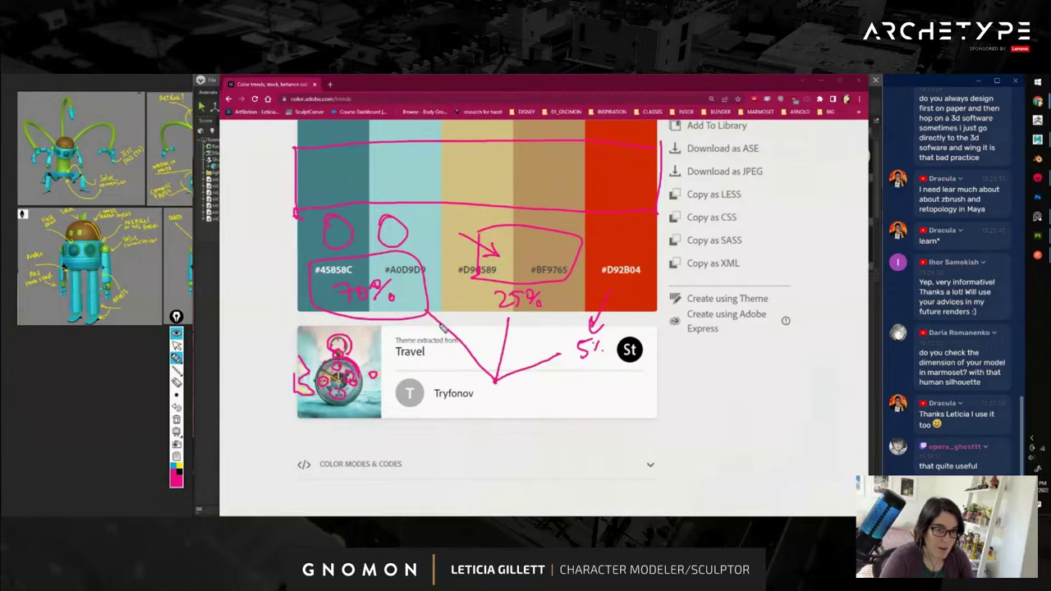
pyautogui.moveTo(498, 384)
pyautogui.mouseDown()
pyautogui.moveTo(494, 404)
pyautogui.moveTo(502, 396)
pyautogui.mouseUp()
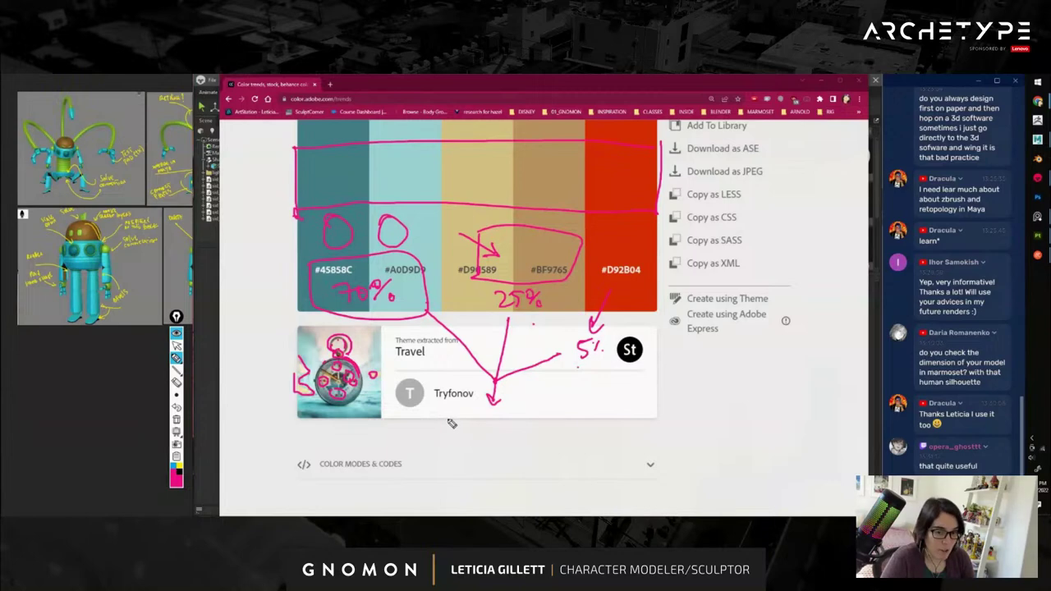
pyautogui.moveTo(459, 417)
pyautogui.mouseDown()
pyautogui.moveTo(457, 430)
pyautogui.moveTo(468, 418)
pyautogui.moveTo(530, 418)
pyautogui.mouseUp()
pyautogui.moveTo(443, 442); pyautogui.dragTo(543, 435)
pyautogui.moveTo(558, 393); pyautogui.dragTo(556, 425)
pyautogui.click(557, 436)
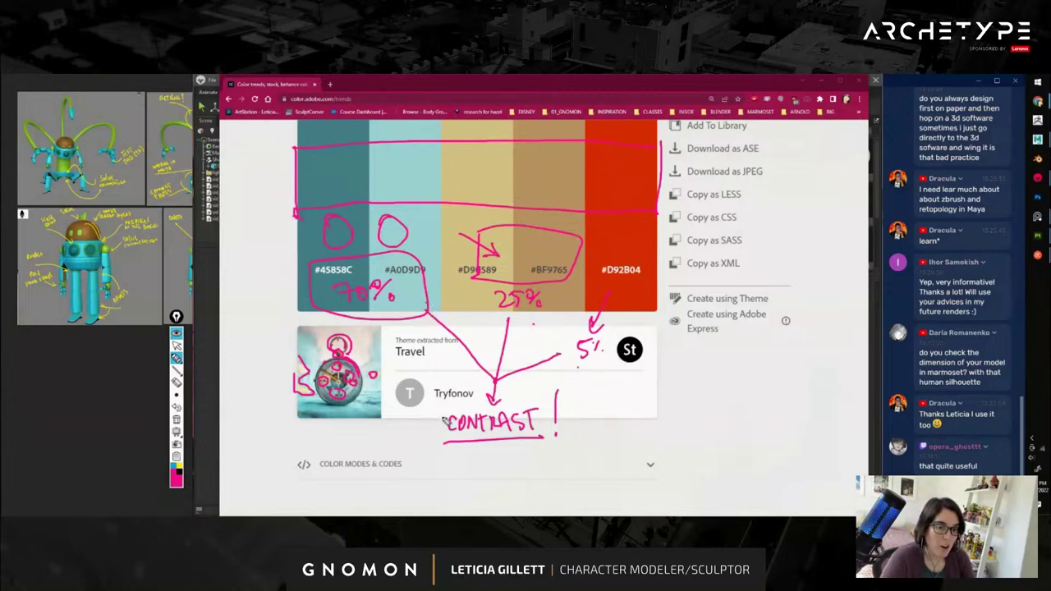
pyautogui.moveTo(444, 403)
pyautogui.mouseDown()
pyautogui.moveTo(441, 447)
pyautogui.moveTo(509, 399)
pyautogui.moveTo(549, 399)
pyautogui.moveTo(548, 439)
pyautogui.mouseUp()
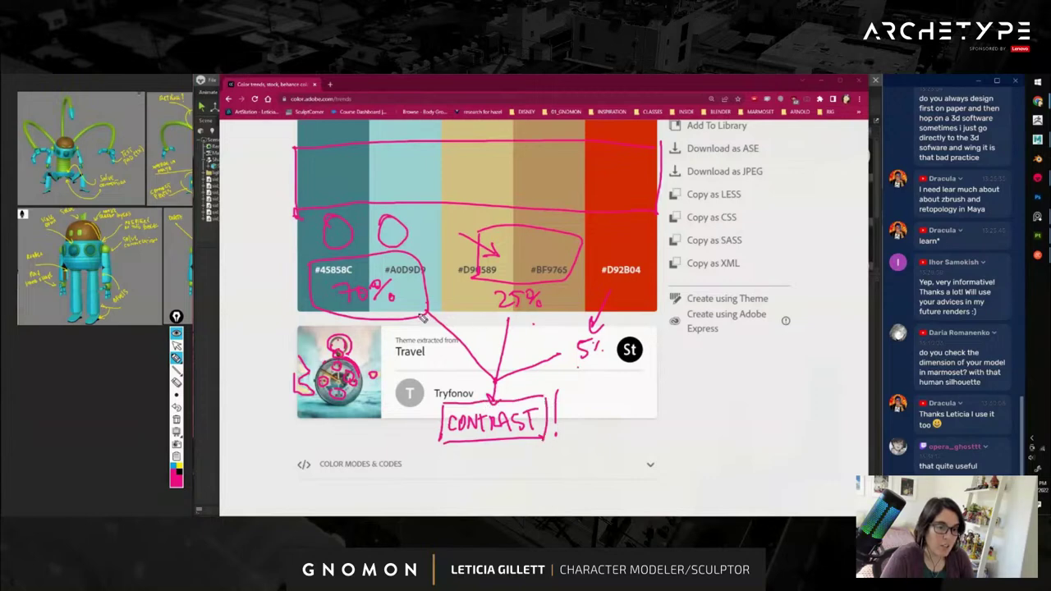
# Double the lines leading to CONTRAST, draw an arrow to the compass photo, and add an encircled check mark below the photo.
pyautogui.moveTo(521, 319)
pyautogui.mouseDown()
pyautogui.moveTo(501, 376)
pyautogui.moveTo(564, 355)
pyautogui.mouseUp()
pyautogui.moveTo(486, 385); pyautogui.dragTo(494, 402)
pyautogui.moveTo(410, 335)
pyautogui.mouseDown()
pyautogui.moveTo(353, 345)
pyautogui.moveTo(365, 362)
pyautogui.mouseUp()
pyautogui.moveTo(343, 415)
pyautogui.mouseDown()
pyautogui.moveTo(328, 444)
pyautogui.moveTo(359, 417)
pyautogui.mouseUp()
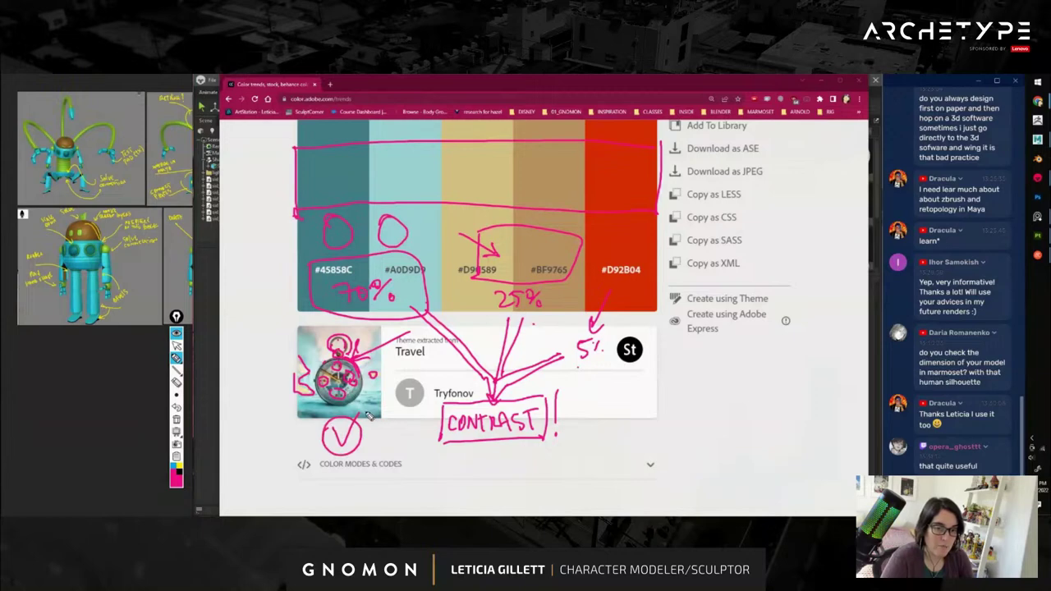
# Point further arrows at the upper and lower background of the compass photo, and clear all annotations from the screen.
pyautogui.moveTo(271, 336); pyautogui.dragTo(309, 345)
pyautogui.moveTo(297, 332)
pyautogui.mouseDown()
pyautogui.moveTo(300, 353)
pyautogui.moveTo(310, 351)
pyautogui.mouseUp()
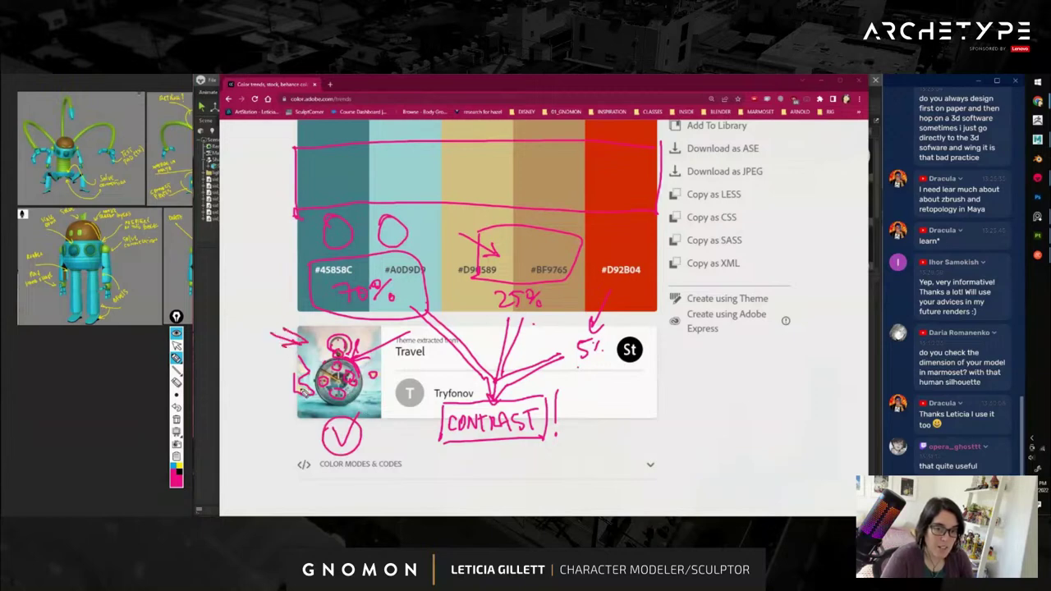
pyautogui.moveTo(274, 420); pyautogui.dragTo(310, 413)
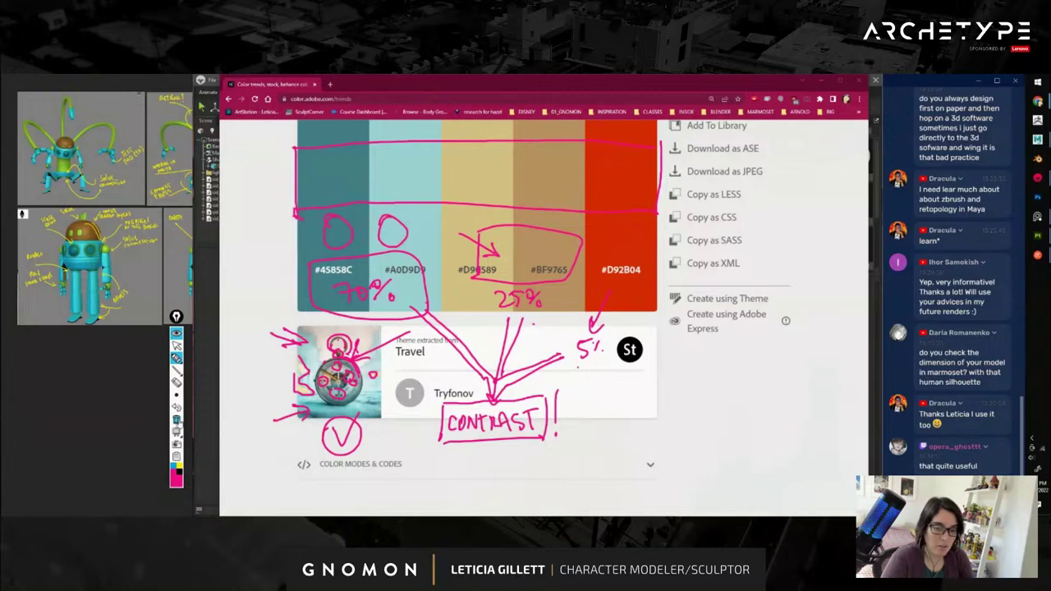
pyautogui.click(176, 420)
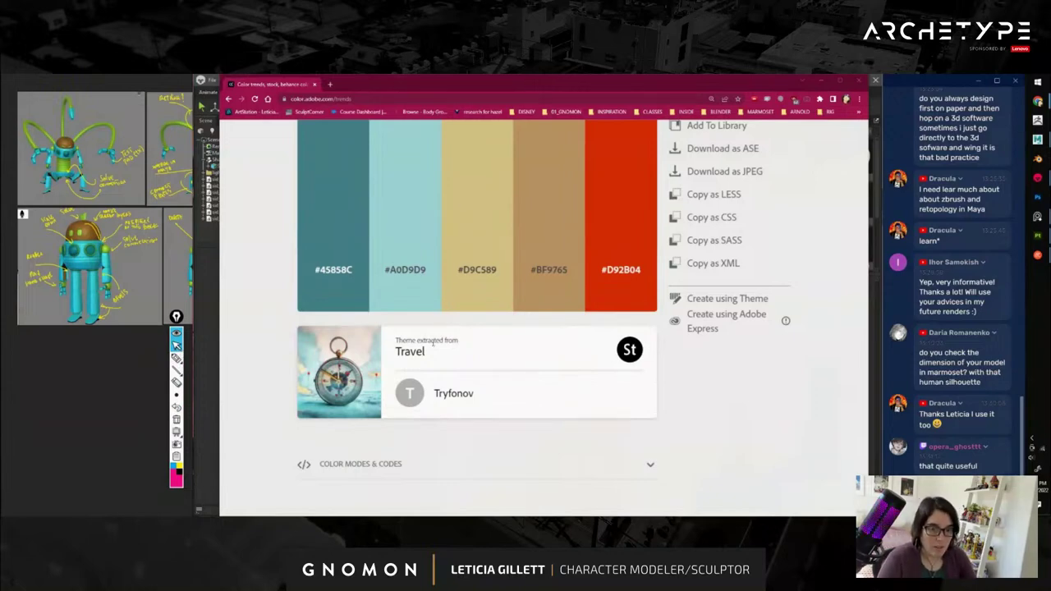
pyautogui.rightClick(330, 363)
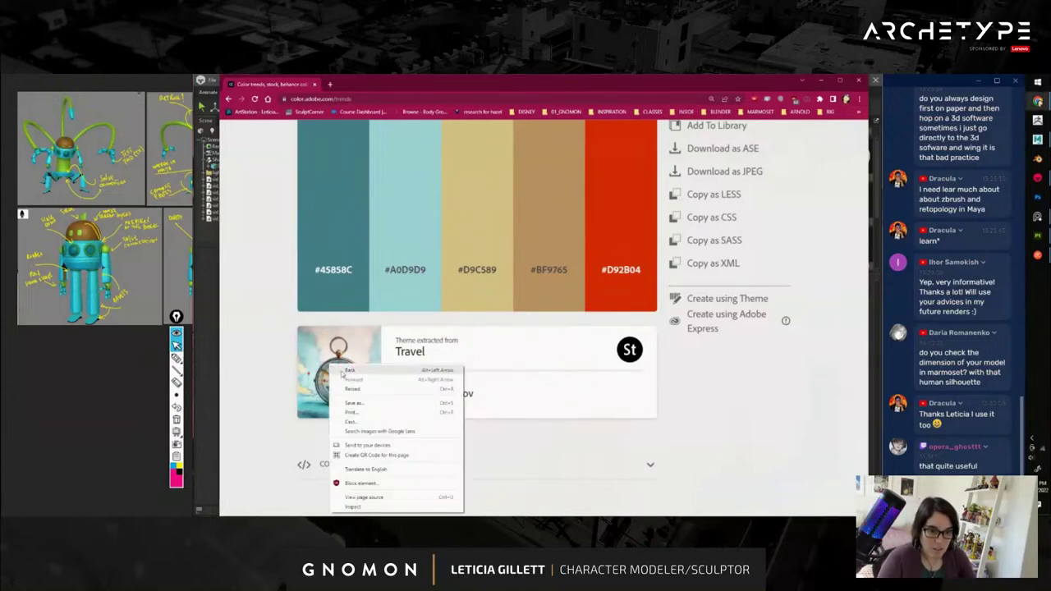
pyautogui.click(262, 417)
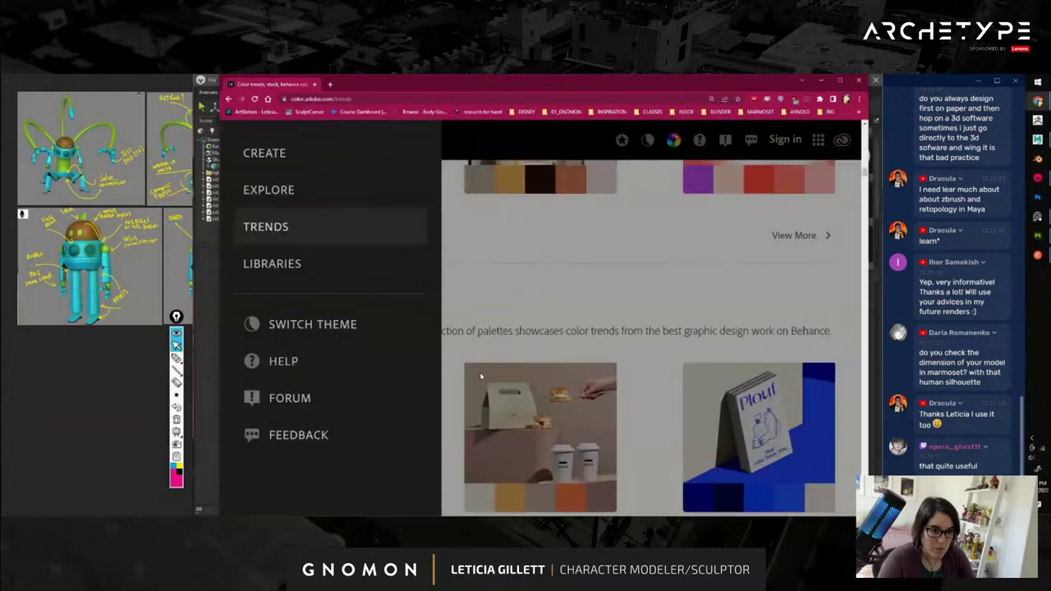
pyautogui.scroll(-2, 563, 347)
pyautogui.scroll(2, 567, 352)
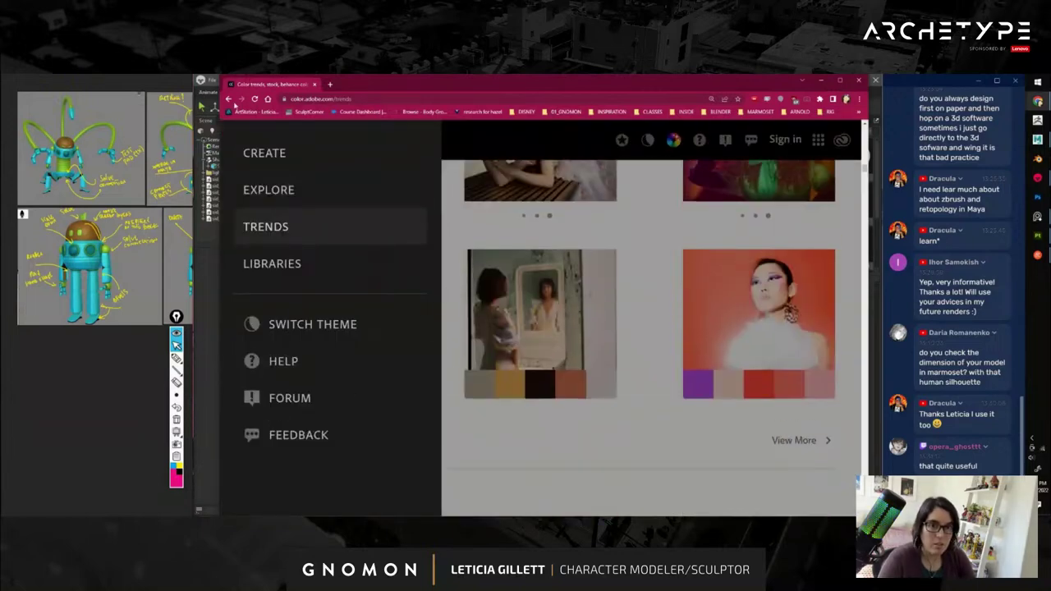
pyautogui.click(312, 152)
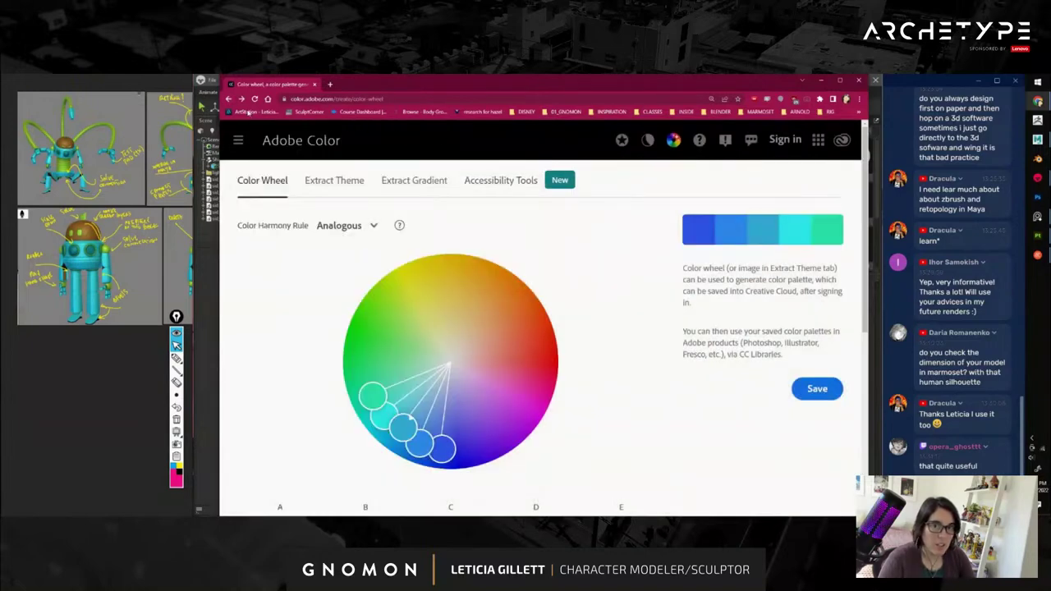
pyautogui.click(228, 100)
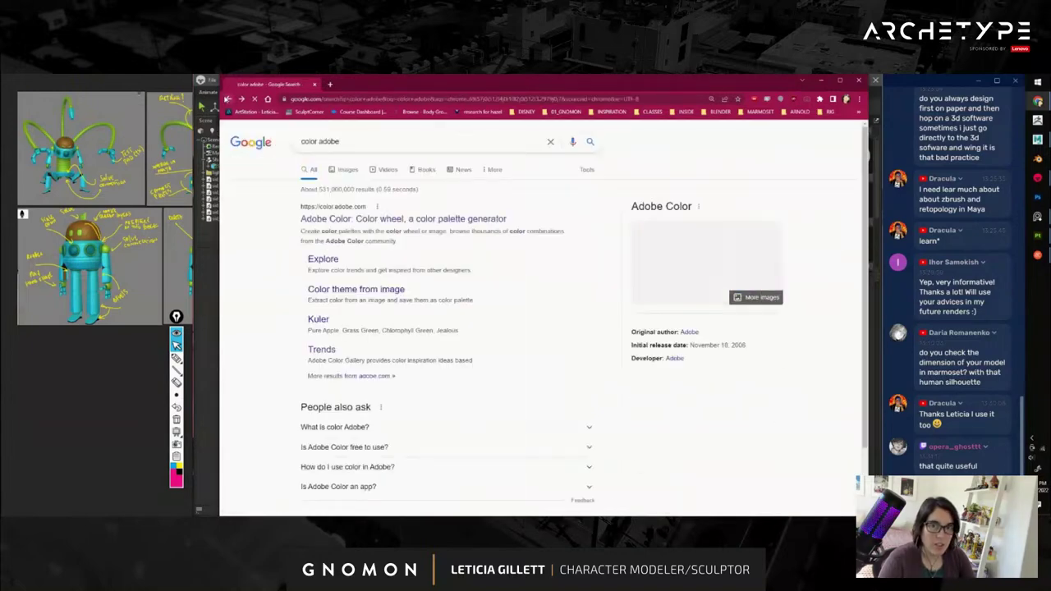
# Open Adobe Color from the search results and go to the Travel section of its trend palettes at a smaller page zoom.
pyautogui.click(359, 224)
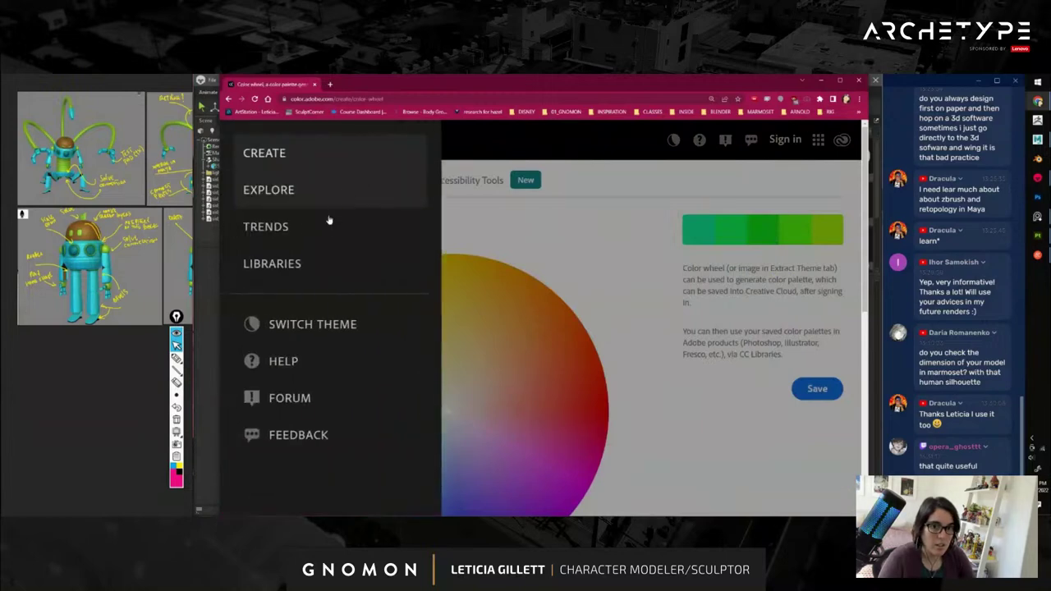
pyautogui.click(283, 226)
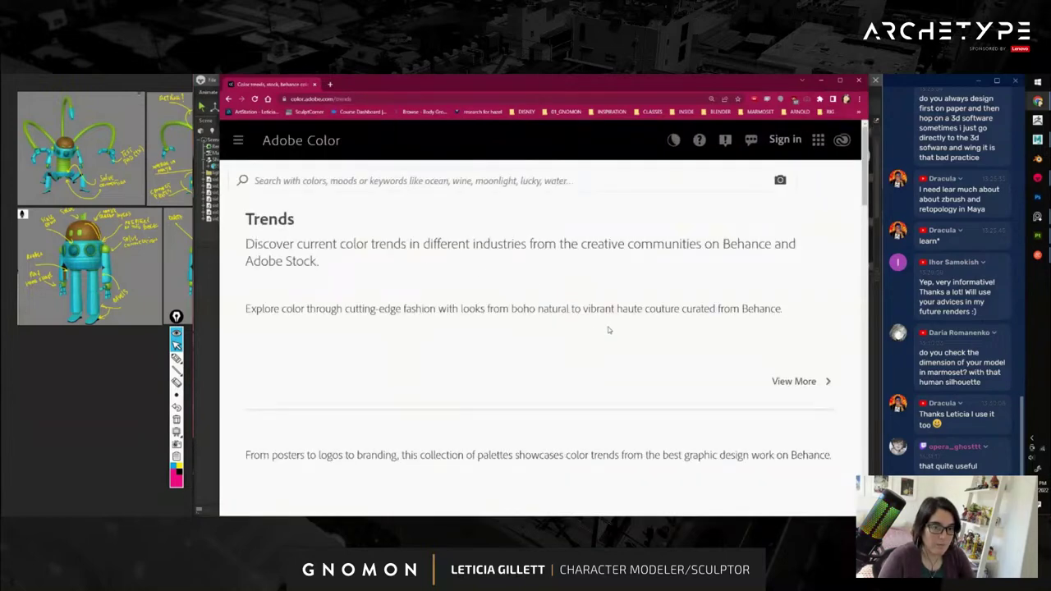
pyautogui.scroll(-5, 604, 345)
pyautogui.keyDown('ctrl'); pyautogui.scroll(-2, 602, 348); pyautogui.keyUp('ctrl')
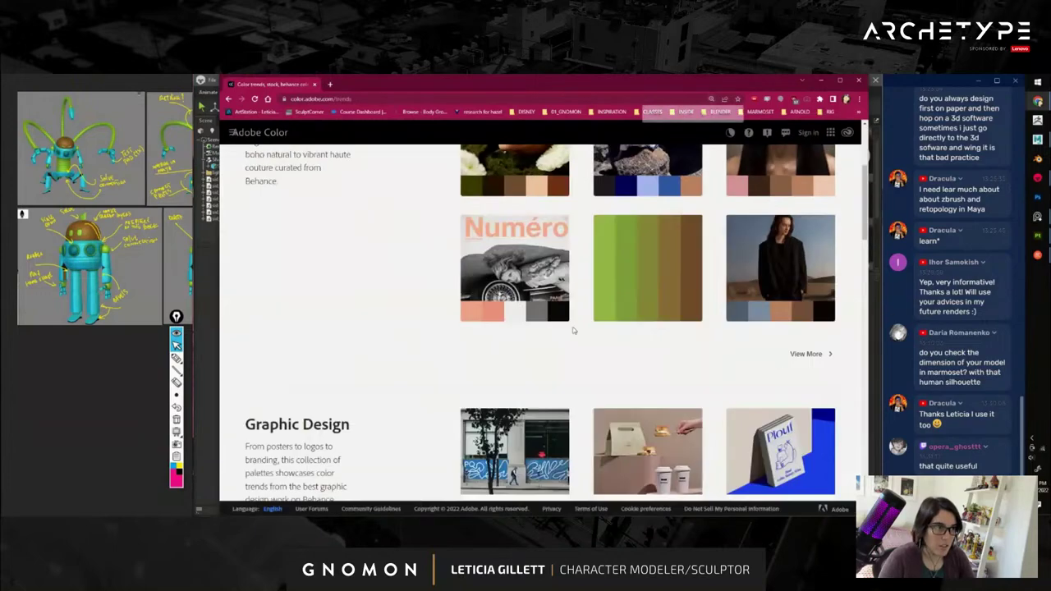
pyautogui.scroll(-1, 574, 328)
pyautogui.scroll(-5, 572, 327)
pyautogui.scroll(-10, 541, 334)
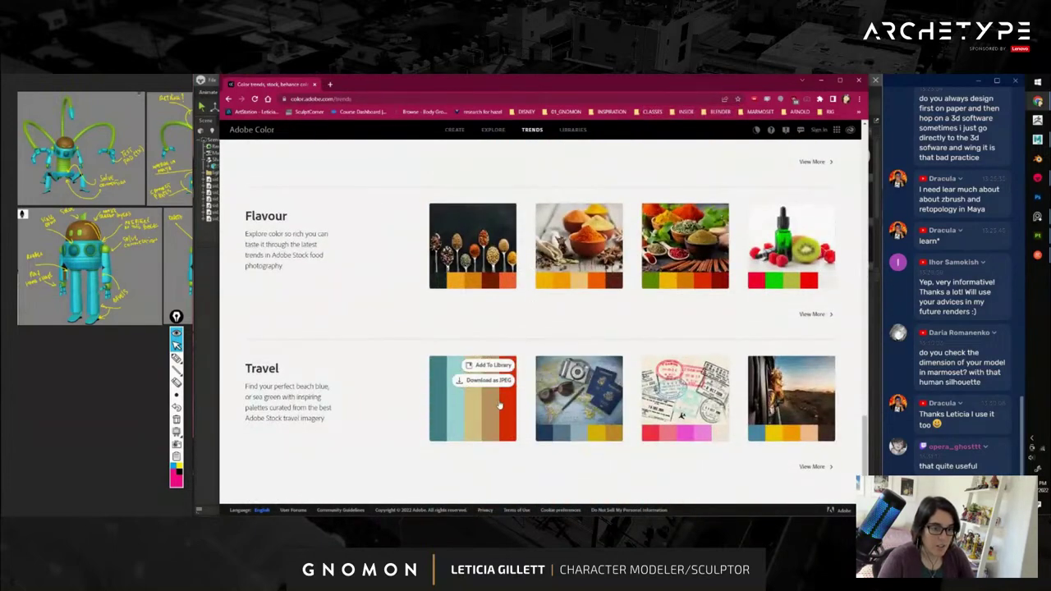
# Return from the sign-in page to the Travel trends and open the teal, tan and red compass palette.
pyautogui.click(489, 386)
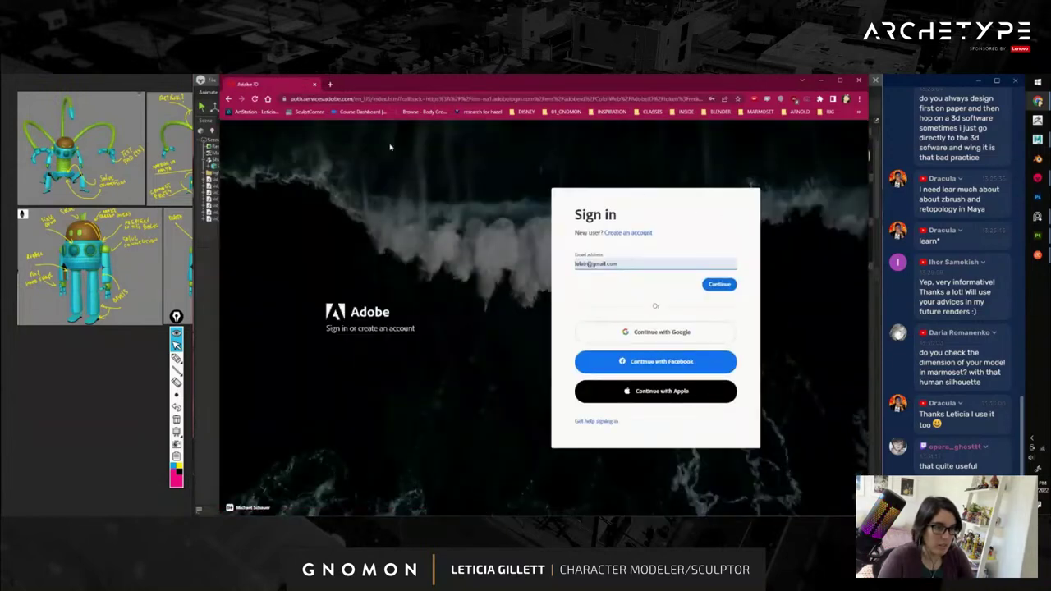
pyautogui.click(229, 99)
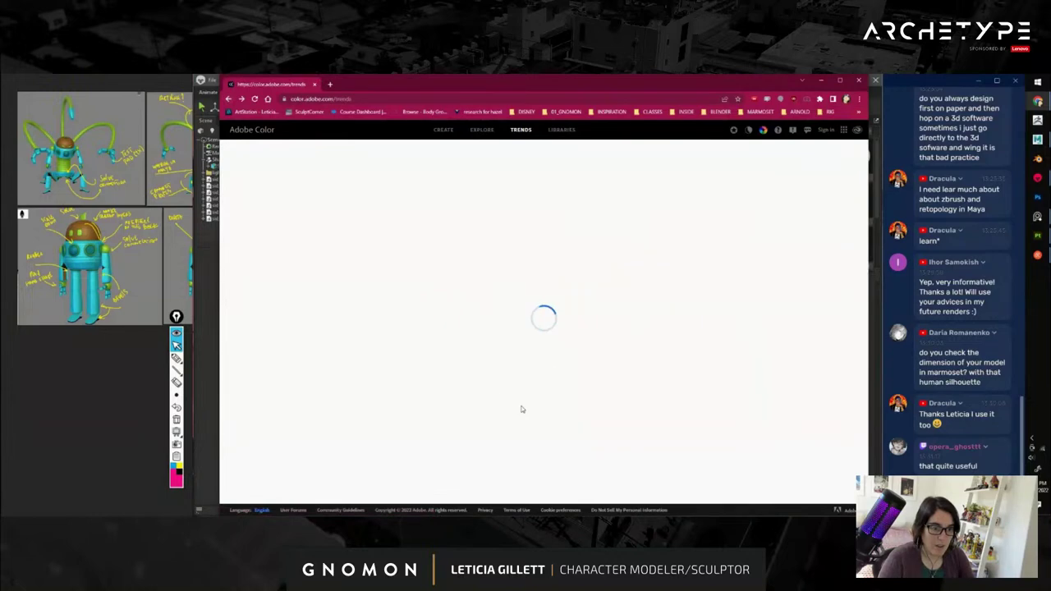
pyautogui.scroll(-12, 477, 382)
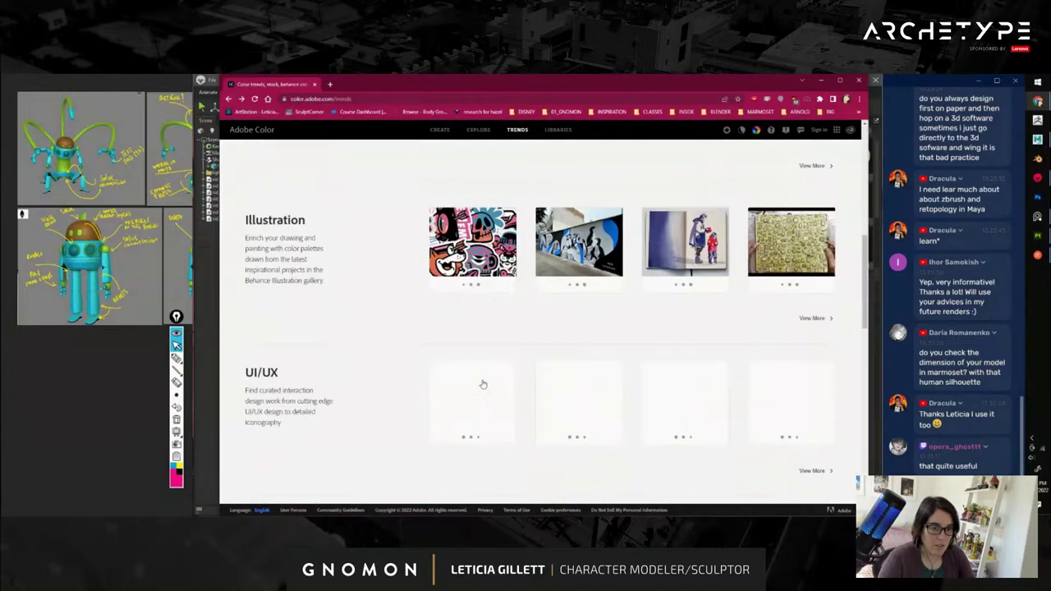
pyautogui.scroll(-5, 485, 380)
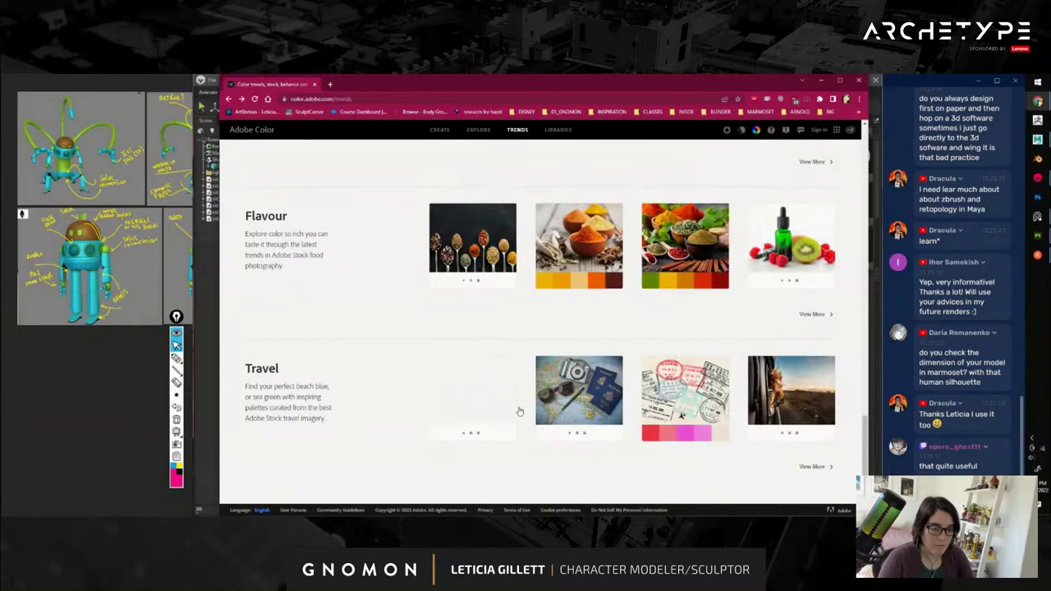
pyautogui.click(478, 402)
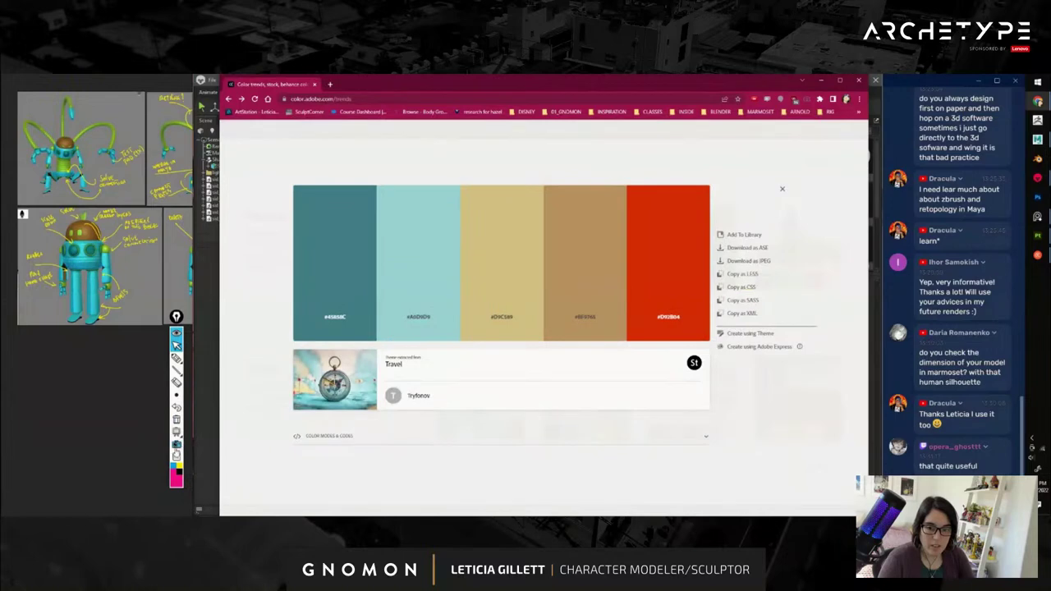
# Copy a screen capture of the five swatches and compass photo, and paste it below the robot images on the reference board.
pyautogui.click(177, 445)
pyautogui.moveTo(273, 175); pyautogui.dragTo(716, 418)
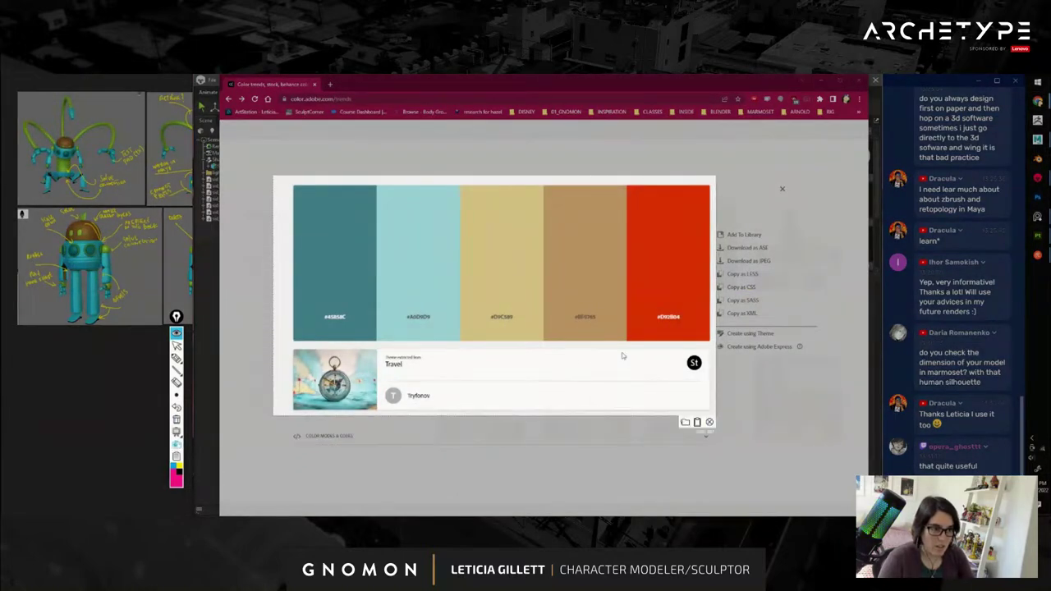
pyautogui.click(697, 421)
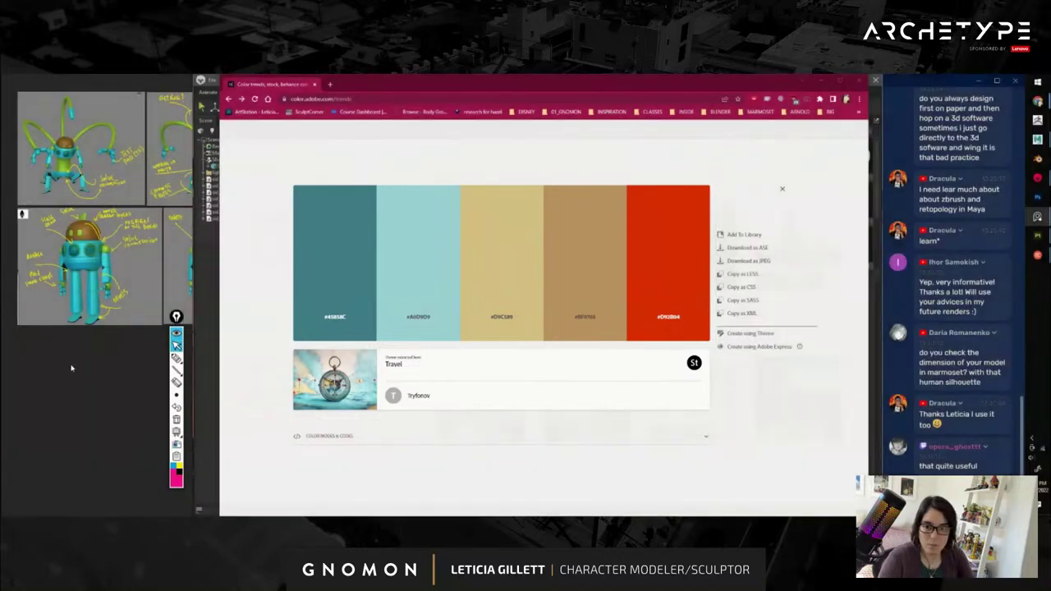
pyautogui.scroll(-1, 74, 365)
pyautogui.scroll(-1, 74, 366)
pyautogui.hotkey('ctrl', 'v')
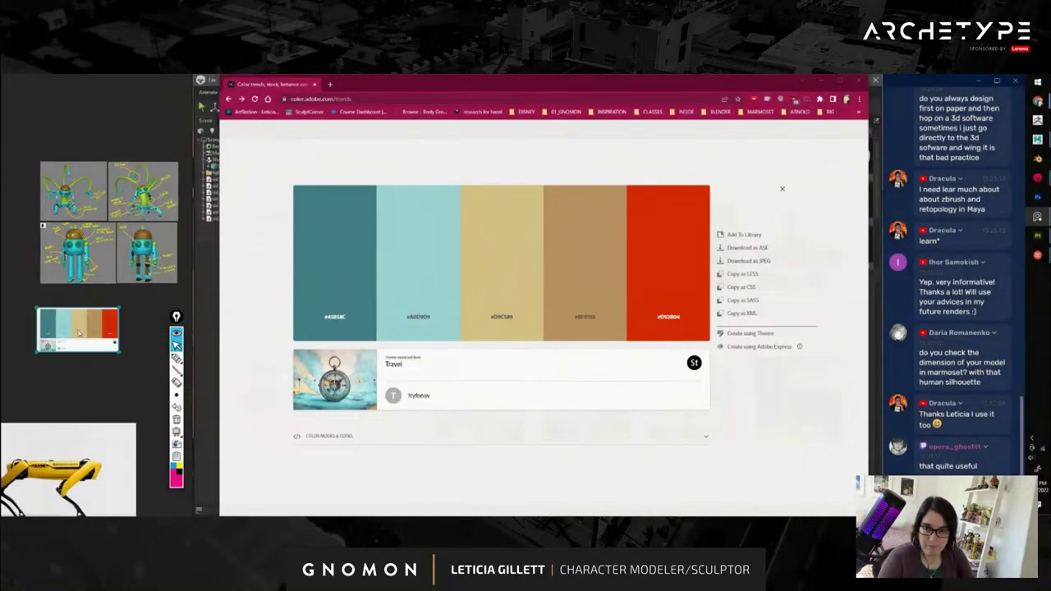
# Frame the pasted palette on the reference board and move the annotation toolbar clear of it.
pyautogui.scroll(3, 74, 357)
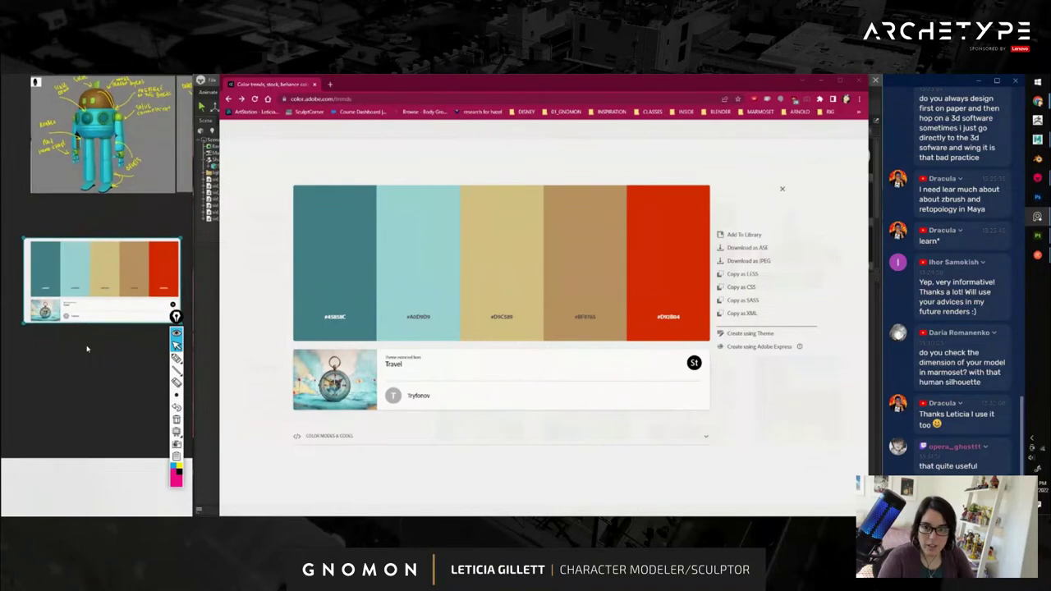
pyautogui.moveTo(176, 317); pyautogui.dragTo(177, 335)
pyautogui.click(88, 349)
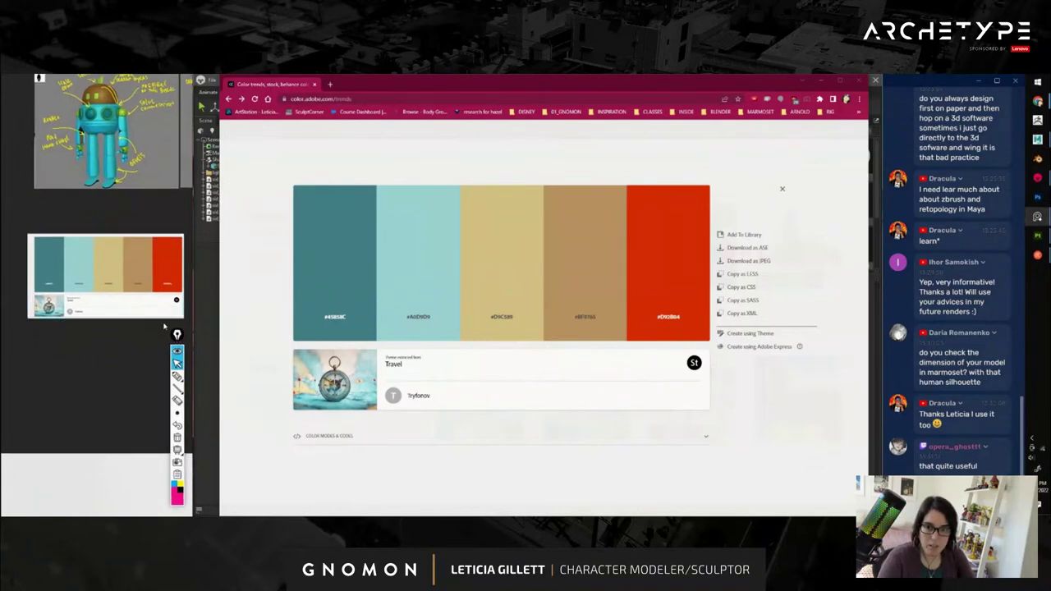
pyautogui.moveTo(85, 370); pyautogui.dragTo(86, 365, button='middle')
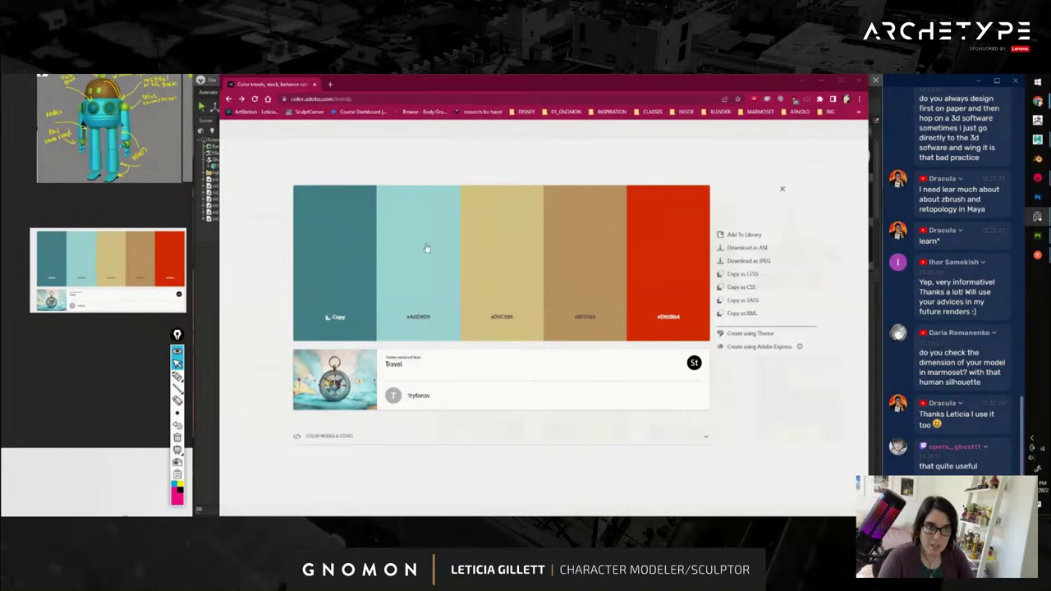
# Switch to Substance 3D Painter, discard the changes to test_color, and choose the sid_v003 project file for opening.
pyautogui.click(820, 81)
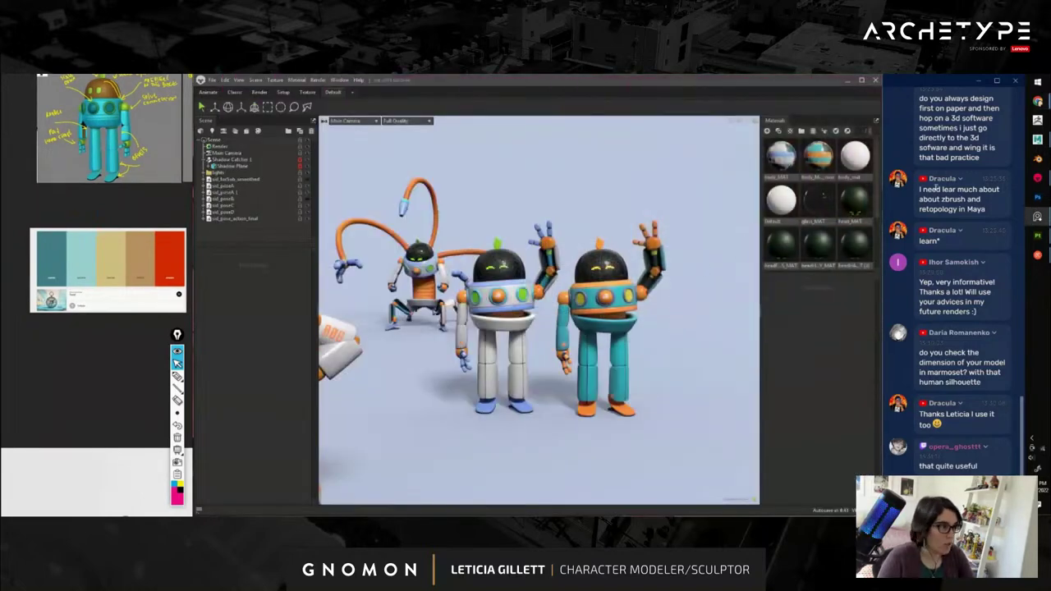
pyautogui.click(1039, 236)
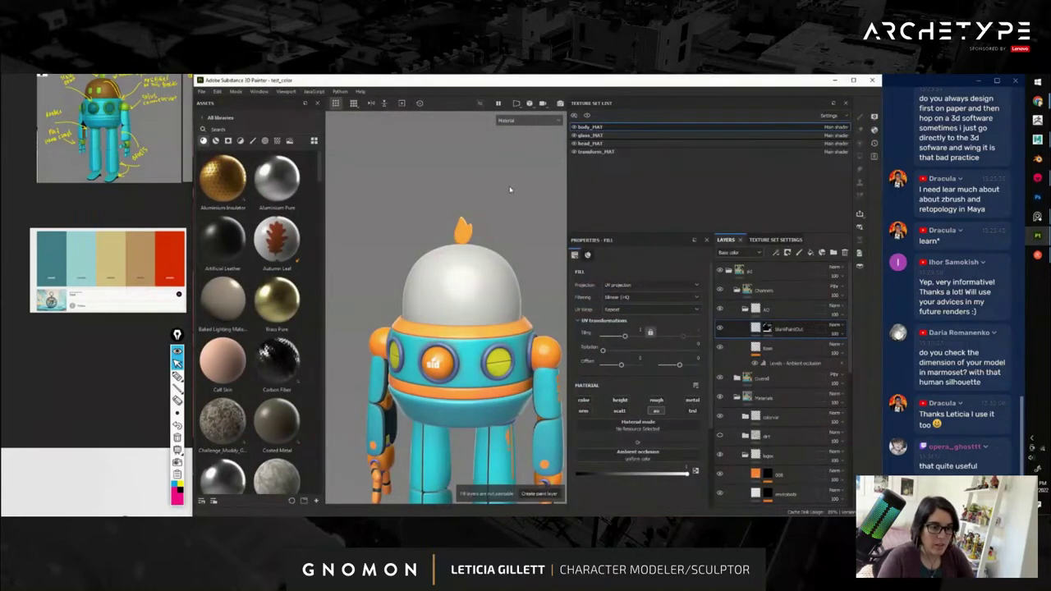
pyautogui.scroll(-4, 458, 322)
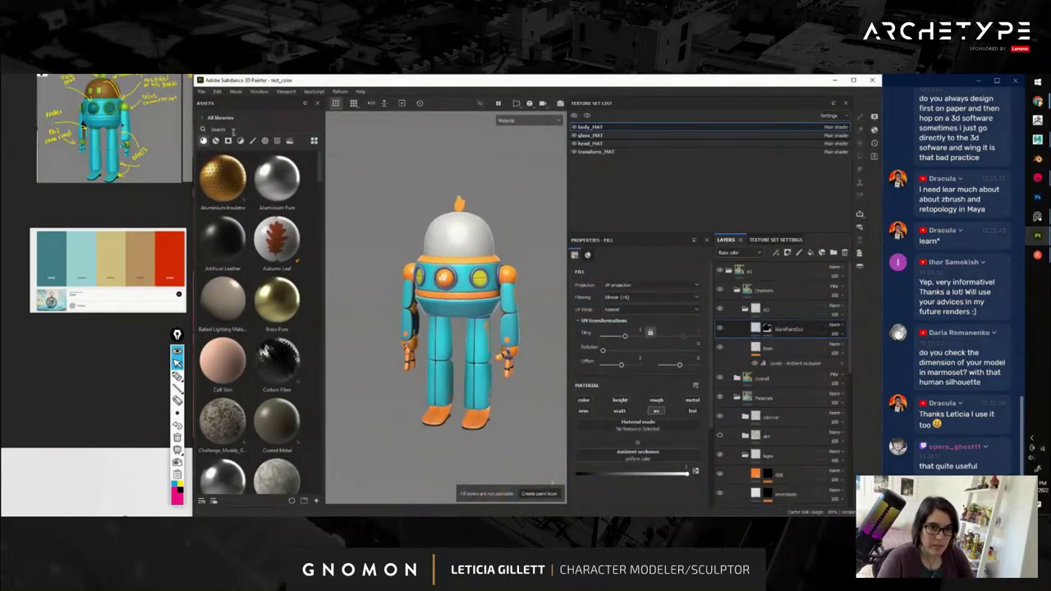
pyautogui.click(200, 93)
pyautogui.click(225, 114)
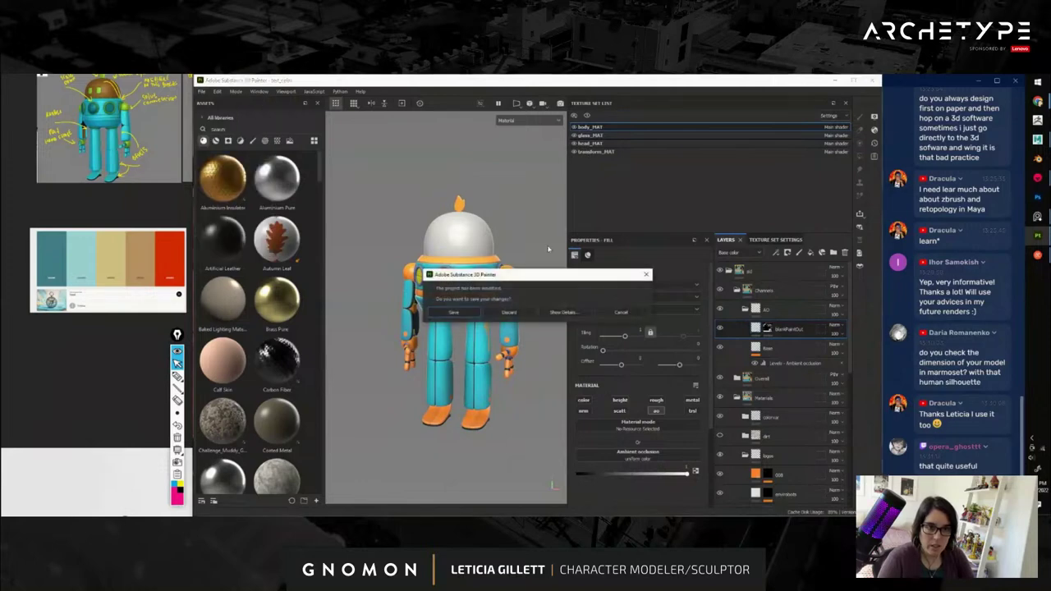
pyautogui.click(502, 313)
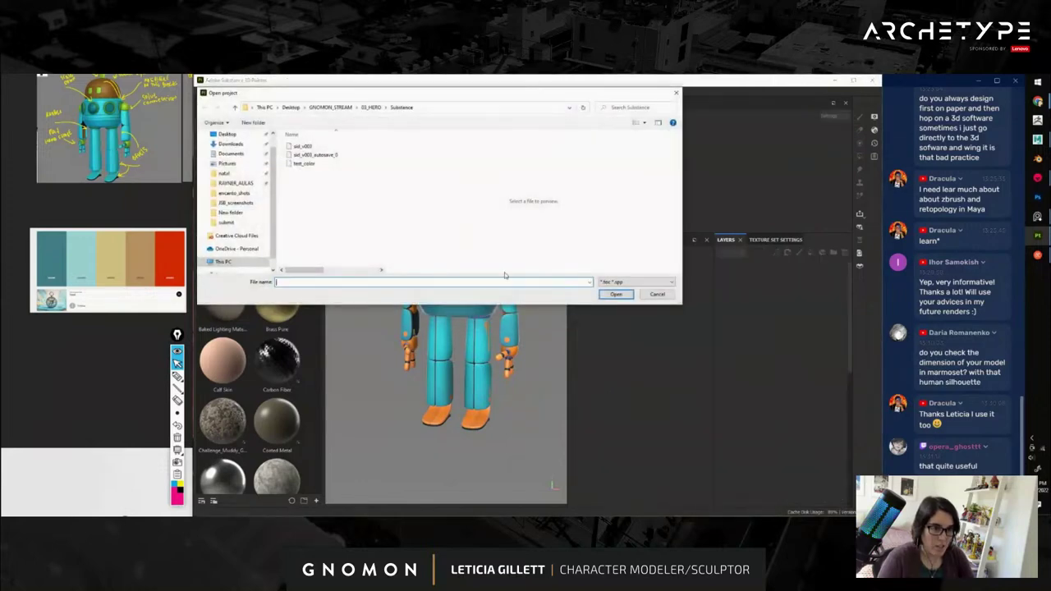
pyautogui.click(303, 147)
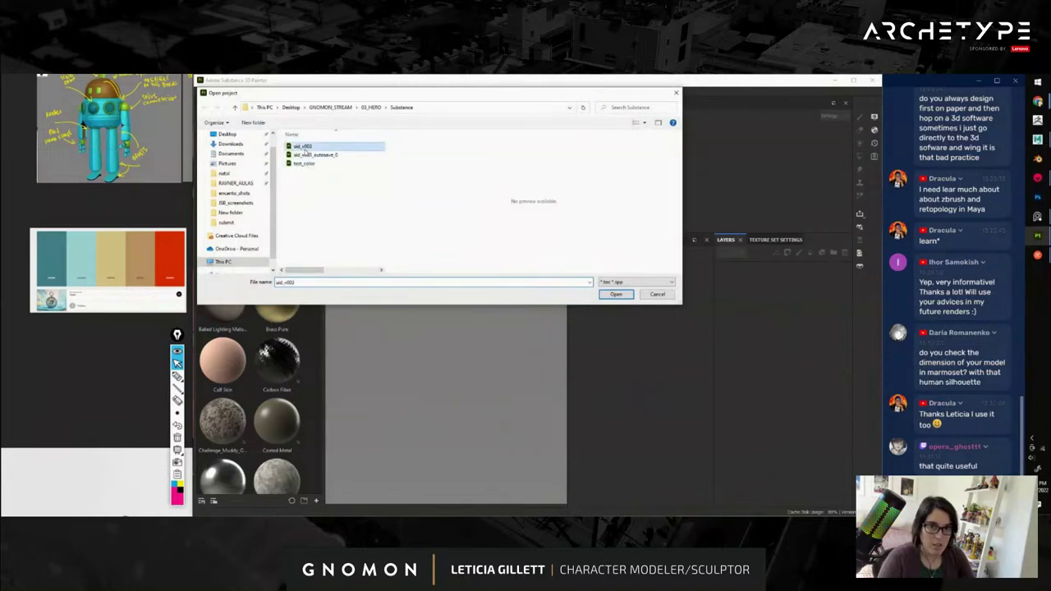
# Open the sid_v003 project and save it as a new project named test_color2.
pyautogui.click(615, 294)
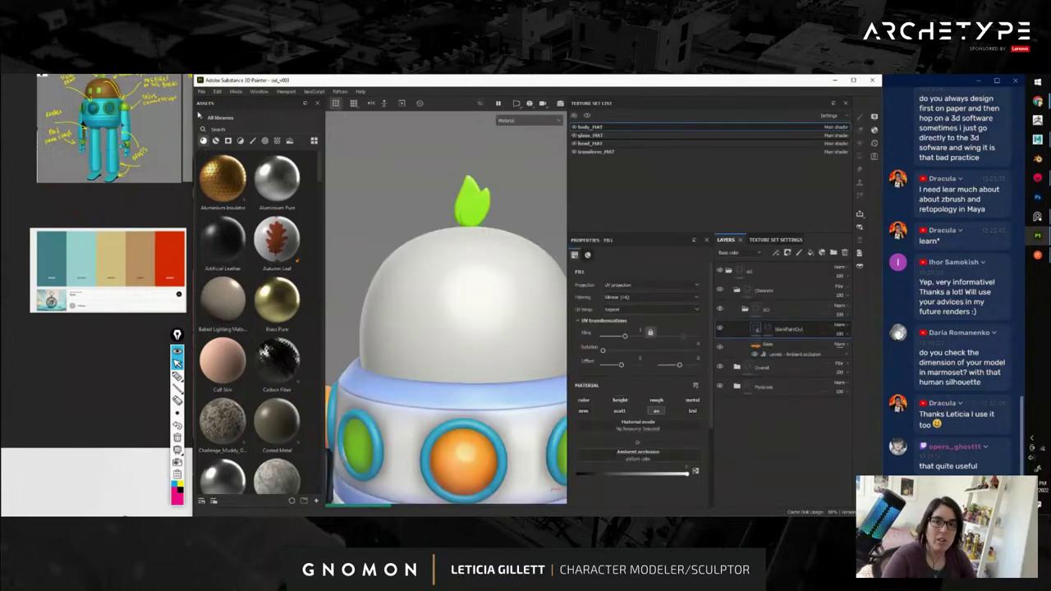
pyautogui.click(201, 91)
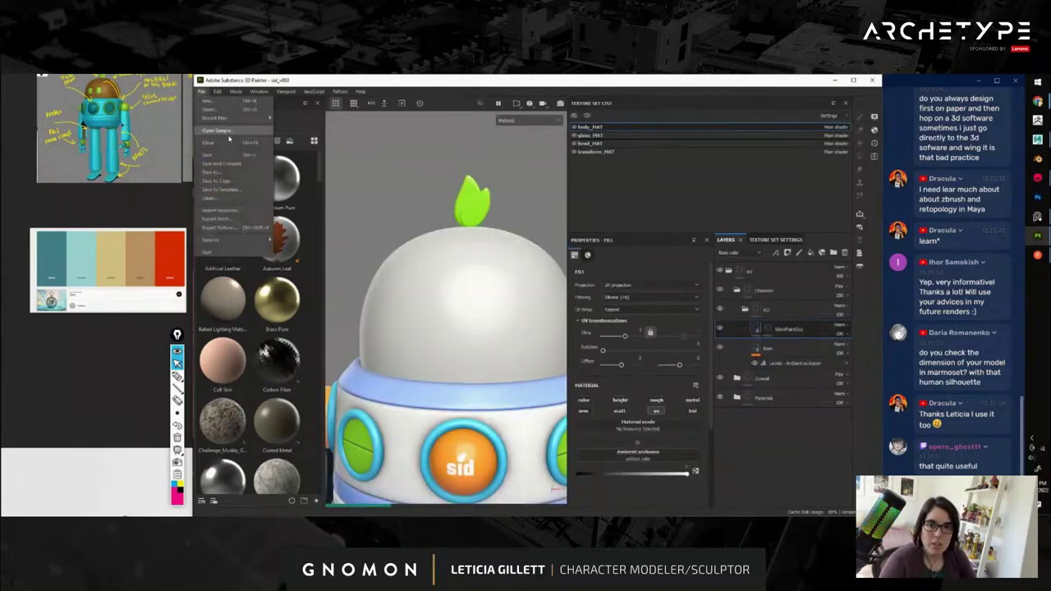
pyautogui.click(227, 174)
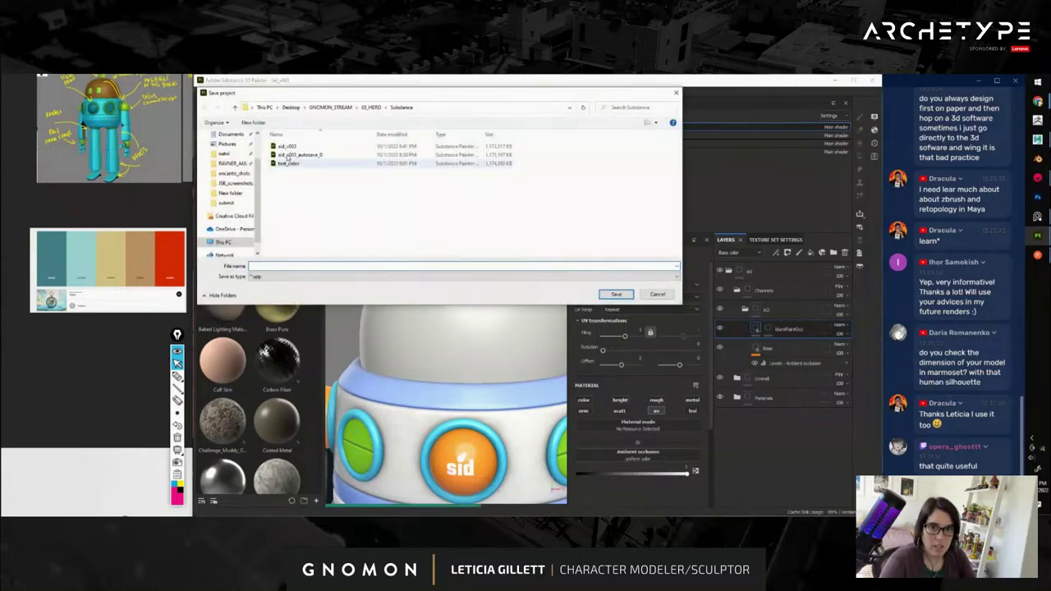
pyautogui.click(288, 164)
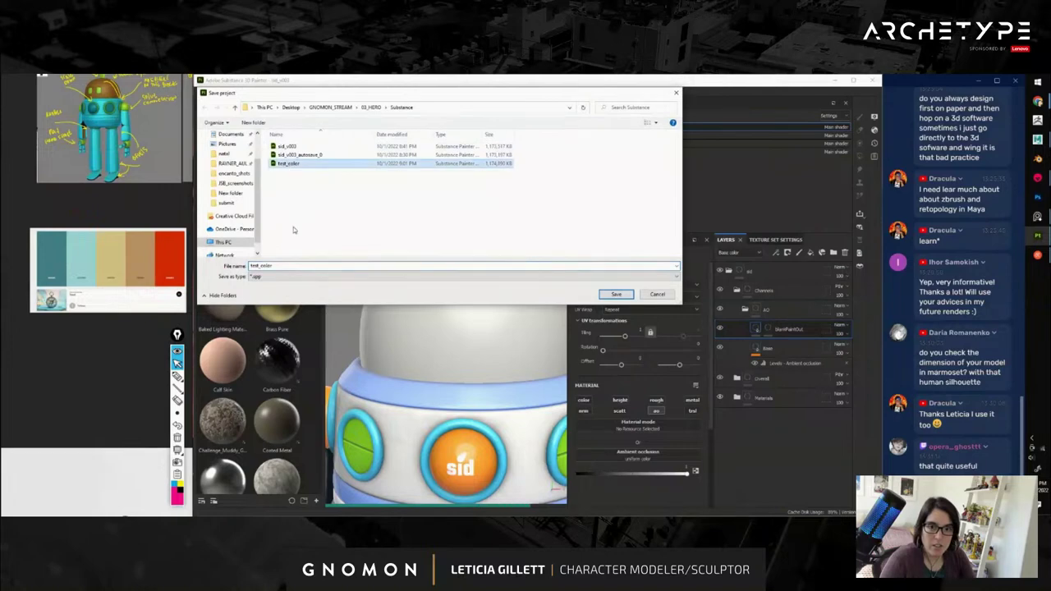
pyautogui.click(277, 266)
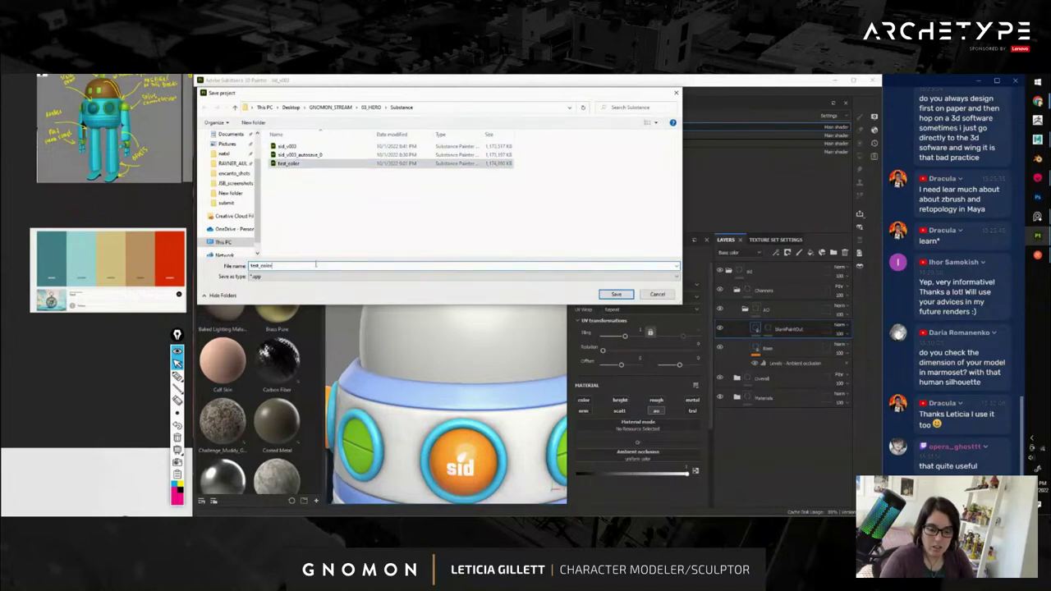
pyautogui.write('2')
pyautogui.press('Return')
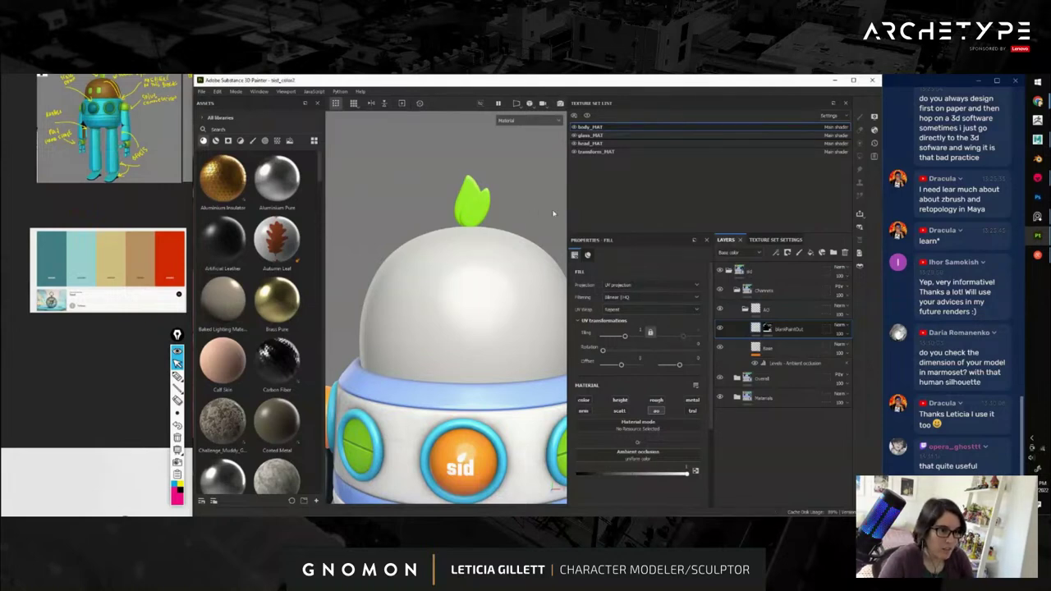
# Widen the 3D viewport by narrowing the panels on both sides and frame the whole robot in a three-quarter view.
pyautogui.moveTo(566, 215); pyautogui.dragTo(709, 220)
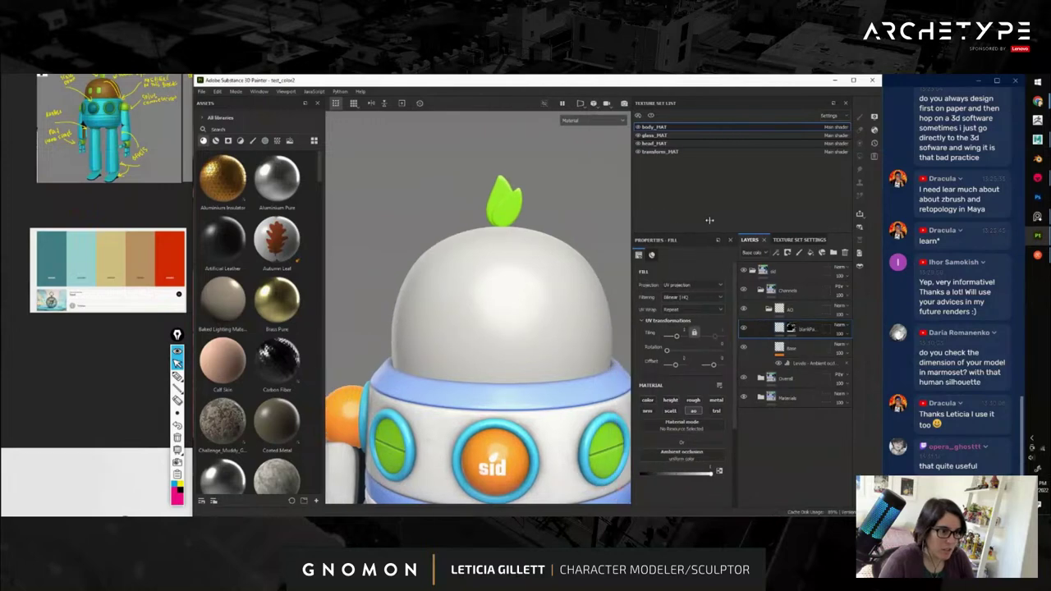
pyautogui.moveTo(324, 218); pyautogui.dragTo(248, 213)
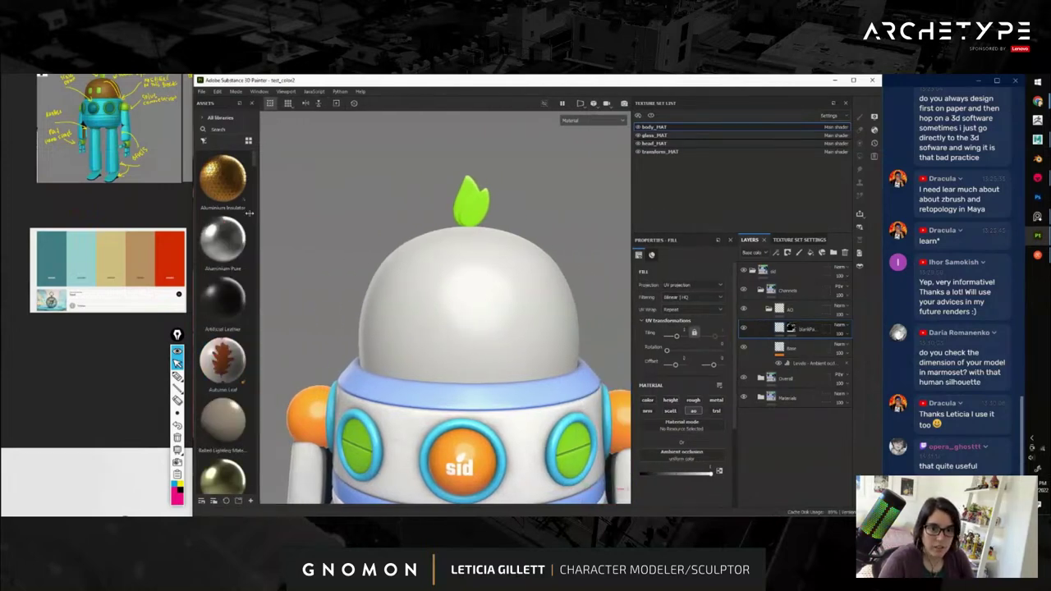
pyautogui.scroll(-5, 481, 335)
pyautogui.keyDown('alt'); pyautogui.moveTo(481, 338); pyautogui.dragTo(492, 259, button='middle'); pyautogui.keyUp('alt')
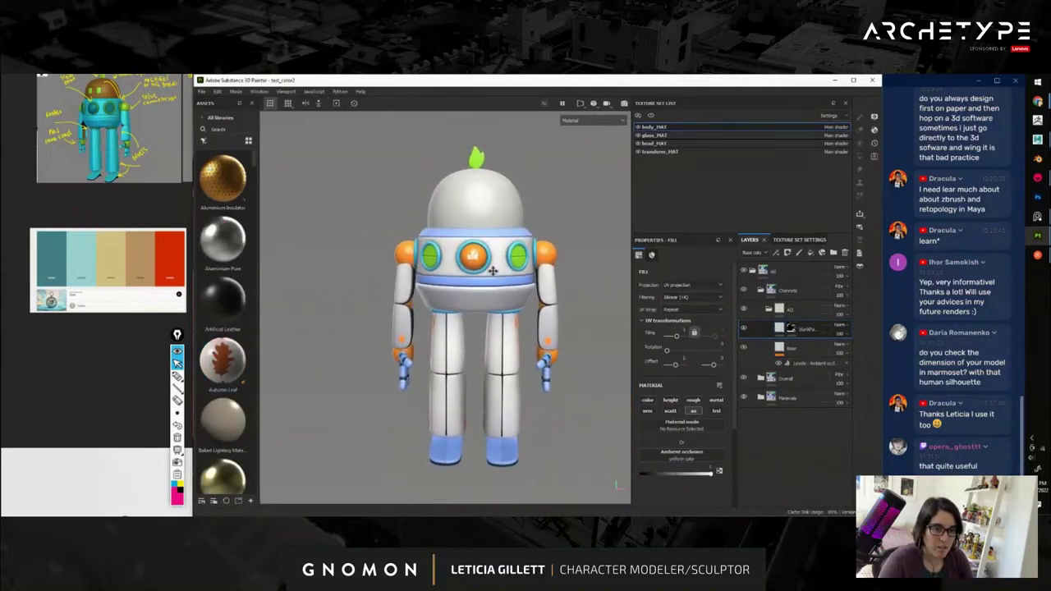
pyautogui.keyDown('alt'); pyautogui.moveTo(515, 273); pyautogui.dragTo(478, 302); pyautogui.keyUp('alt')
pyautogui.scroll(5, 477, 303)
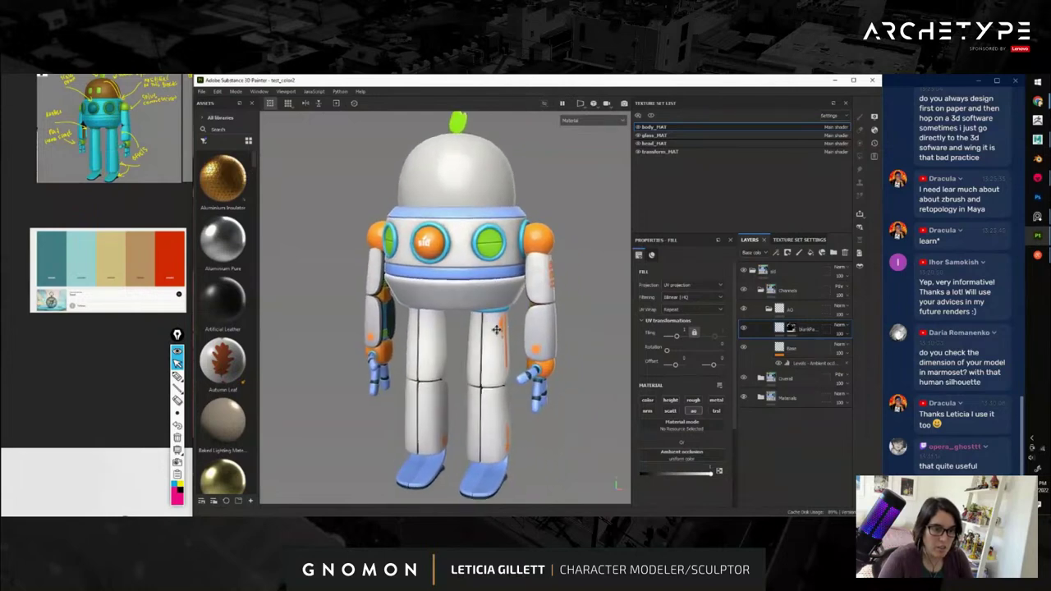
pyautogui.keyDown('alt'); pyautogui.moveTo(498, 320); pyautogui.dragTo(506, 327, button='middle'); pyautogui.keyUp('alt')
pyautogui.scroll(-1, 506, 327)
pyautogui.keyDown('alt'); pyautogui.moveTo(505, 327); pyautogui.dragTo(493, 327); pyautogui.keyUp('alt')
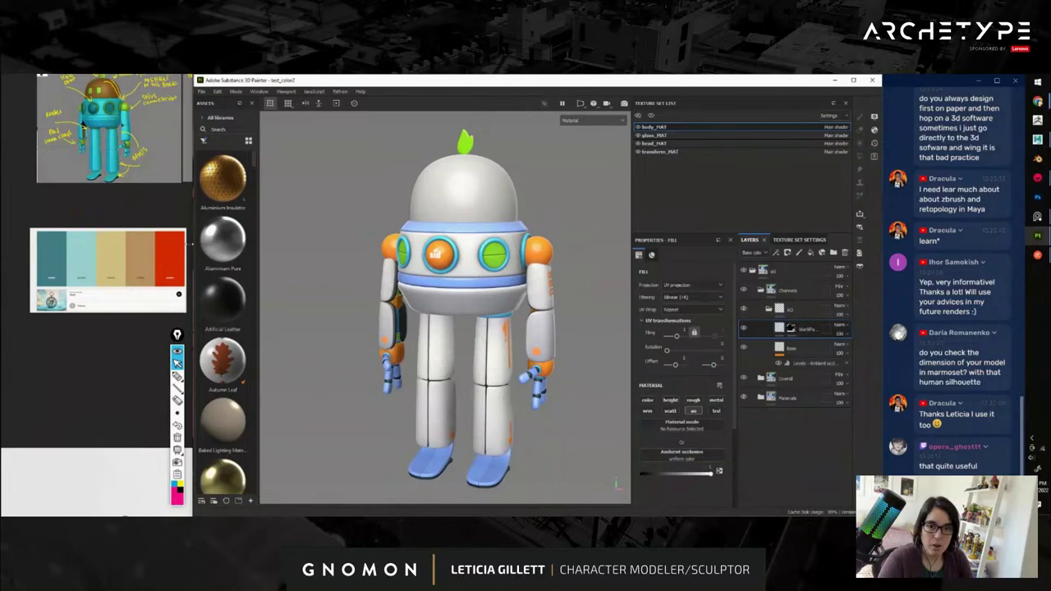
# Switch to the reference board and enlarge the Travel colour palette around its two teal swatches.
pyautogui.click(190, 244)
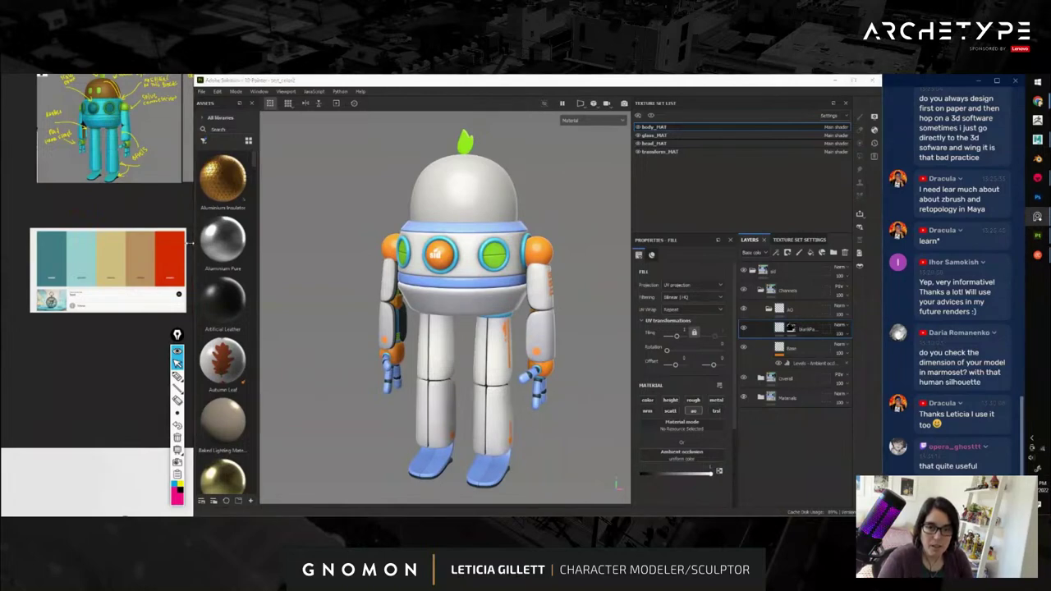
pyautogui.scroll(3, 51, 285)
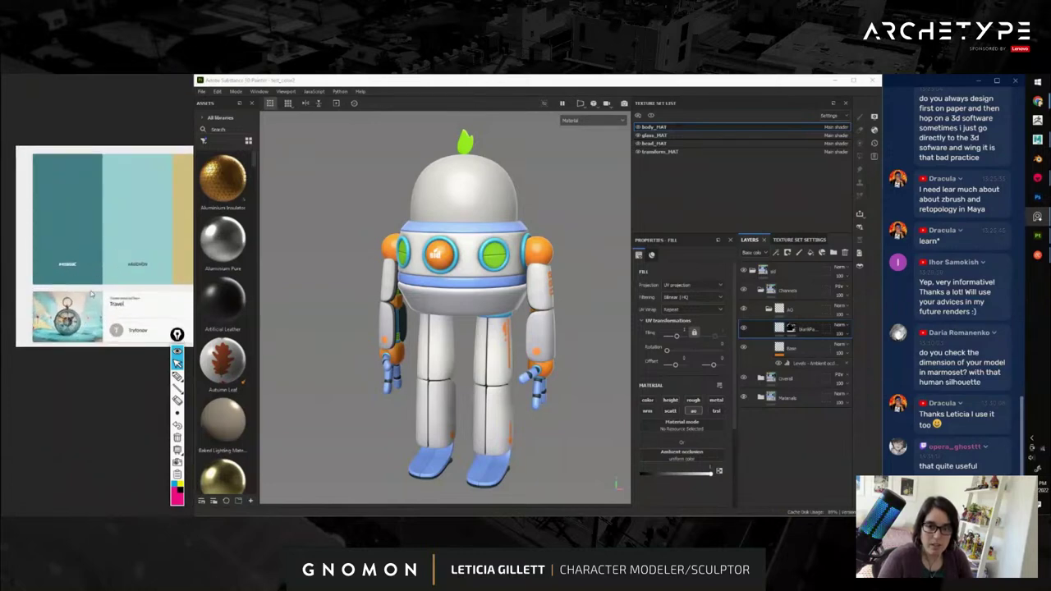
pyautogui.scroll(2, 75, 332)
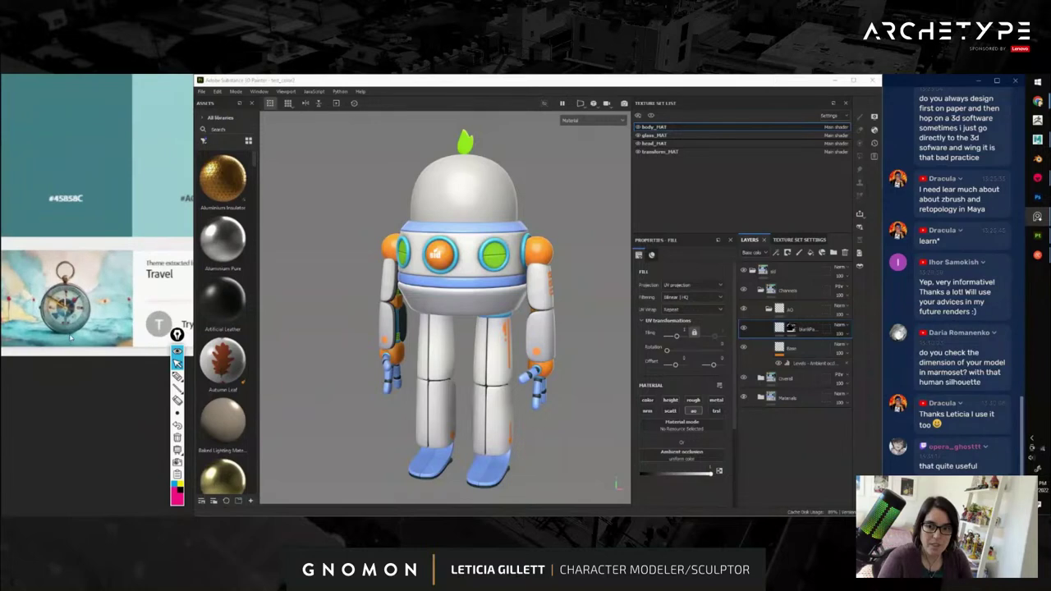
pyautogui.moveTo(74, 337); pyautogui.dragTo(94, 306, button='middle')
pyautogui.scroll(-2, 102, 328)
pyautogui.scroll(-2, 96, 331)
pyautogui.scroll(2, 82, 333)
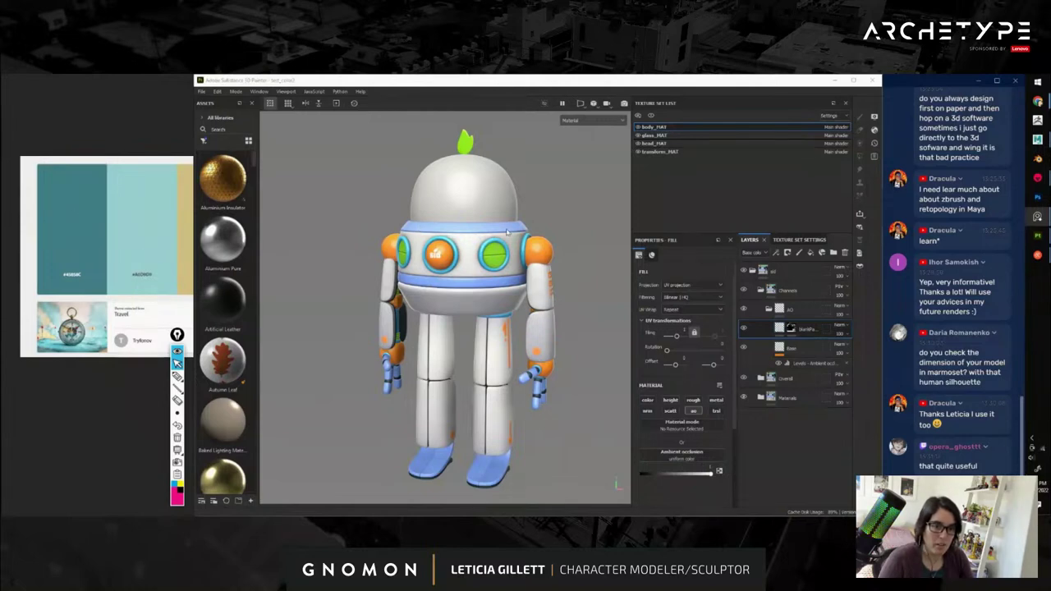
# Hide the glass_MAT texture set and expand the body's Materials folder, collapsing the open subfolders inside it, including green.
pyautogui.click(639, 135)
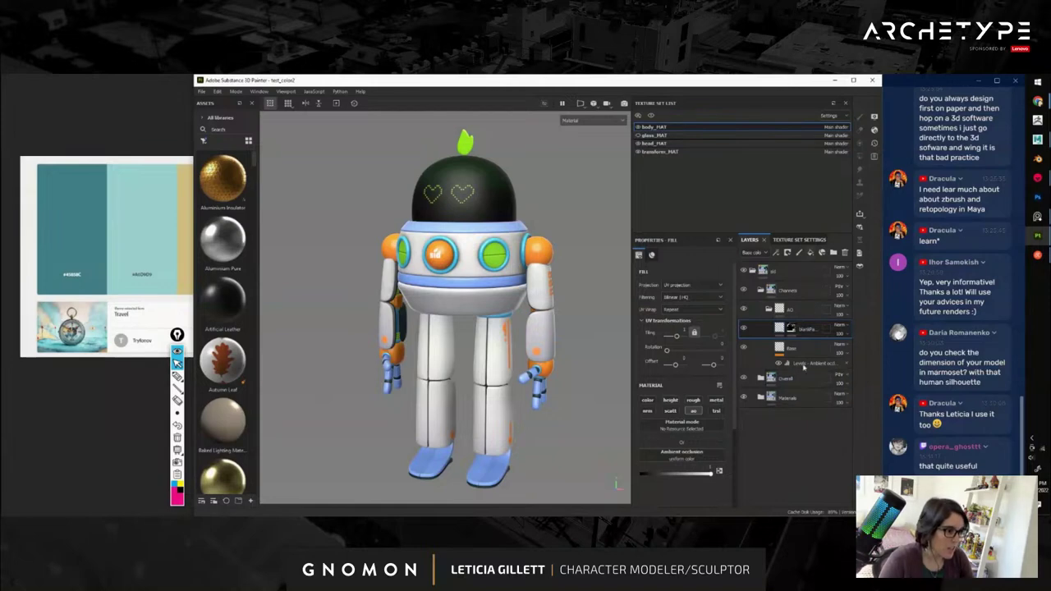
pyautogui.click(761, 399)
pyautogui.scroll(-3, 764, 344)
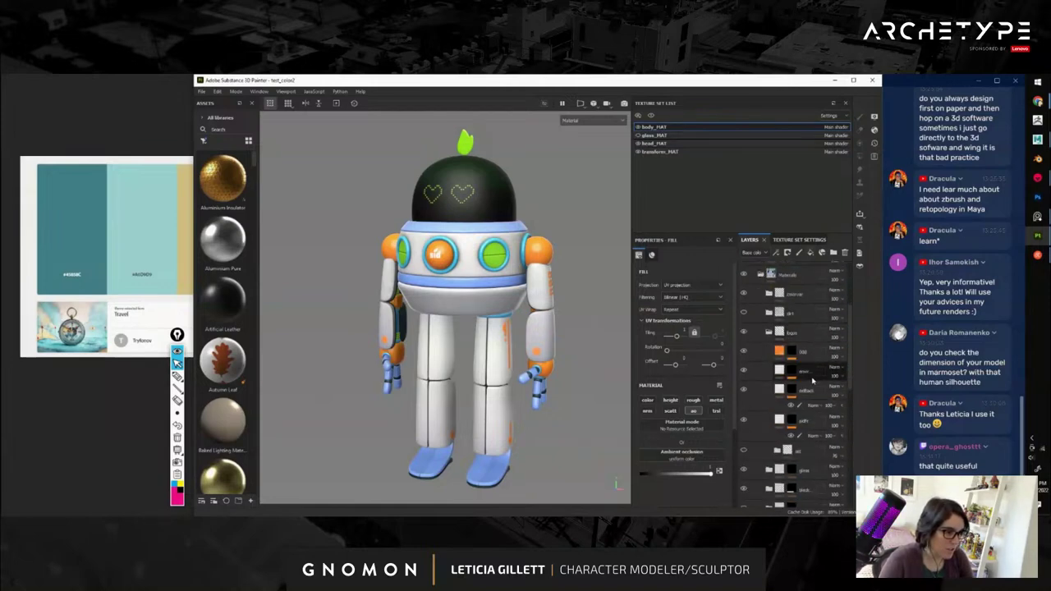
pyautogui.click(766, 333)
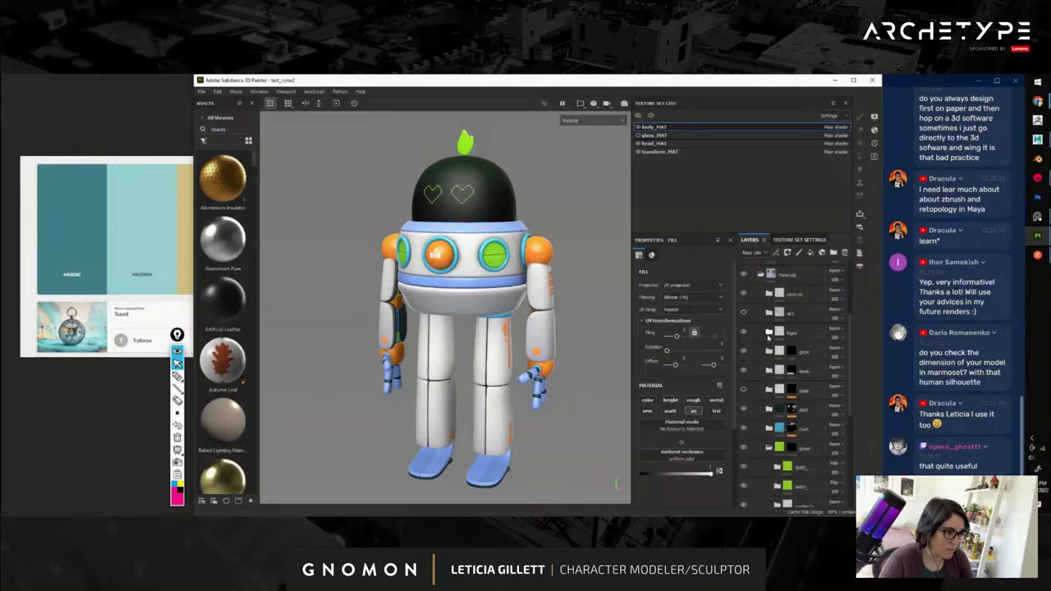
pyautogui.click(768, 448)
pyautogui.scroll(-1, 803, 427)
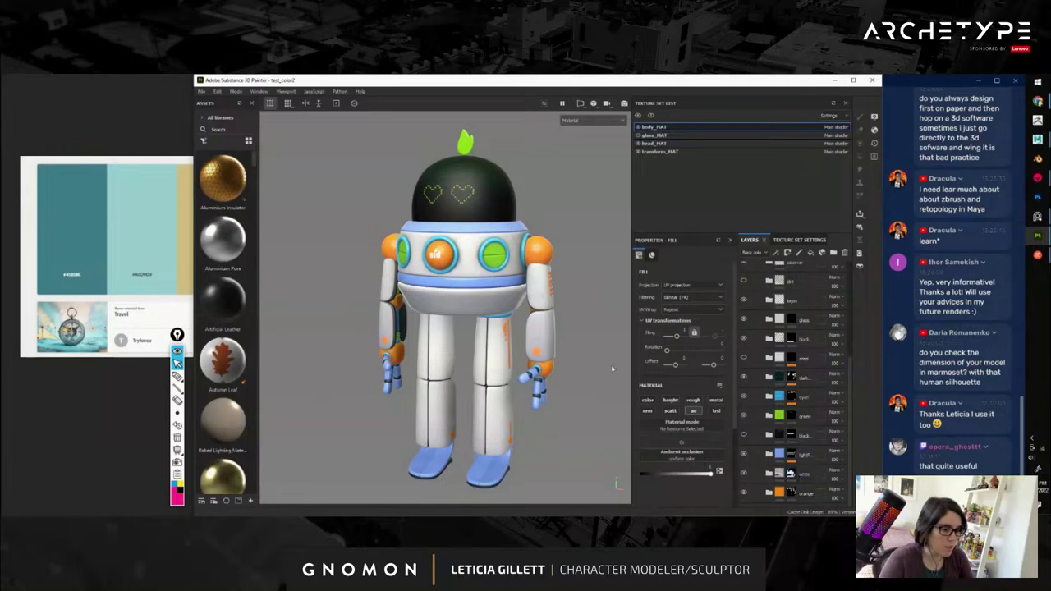
# Set the base color of the base copy fill layer in the white folder to the light teal sampled from the reference palette.
pyautogui.click(769, 473)
pyautogui.scroll(-3, 801, 432)
pyautogui.scroll(-1, 812, 419)
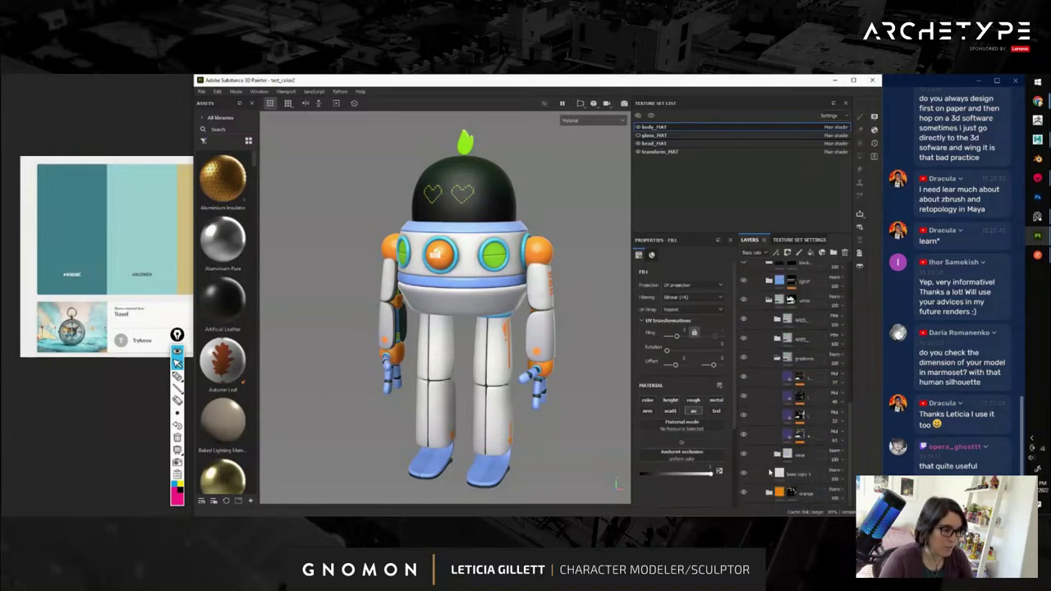
pyautogui.click(780, 474)
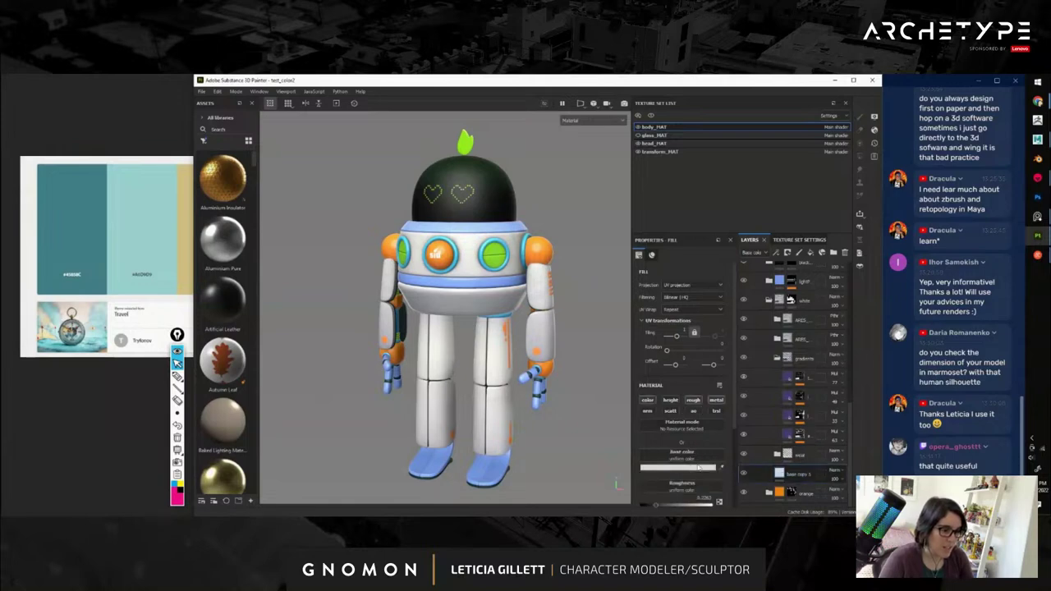
pyautogui.click(721, 468)
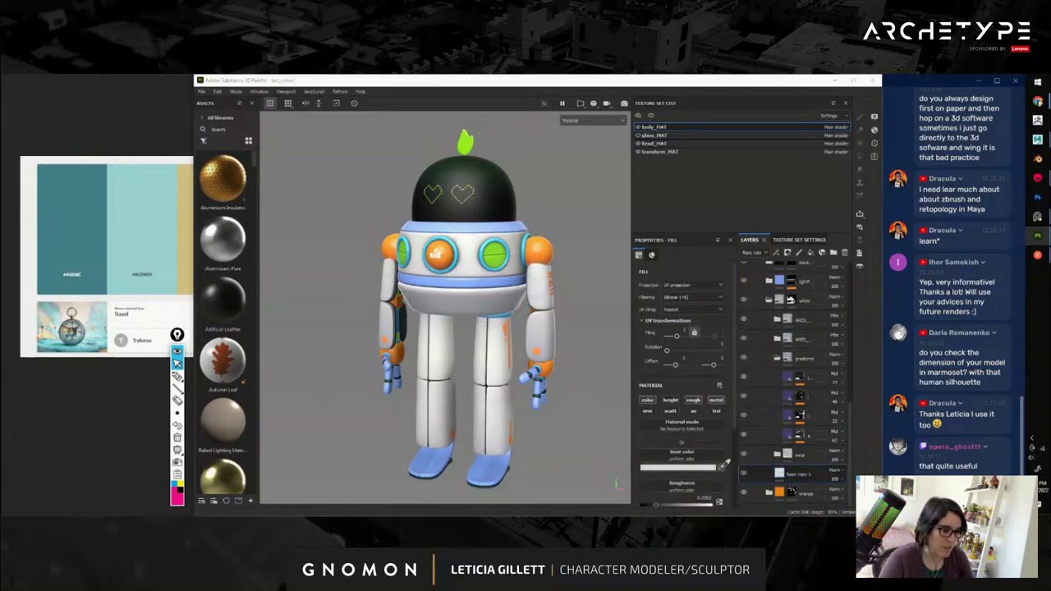
pyautogui.click(151, 218)
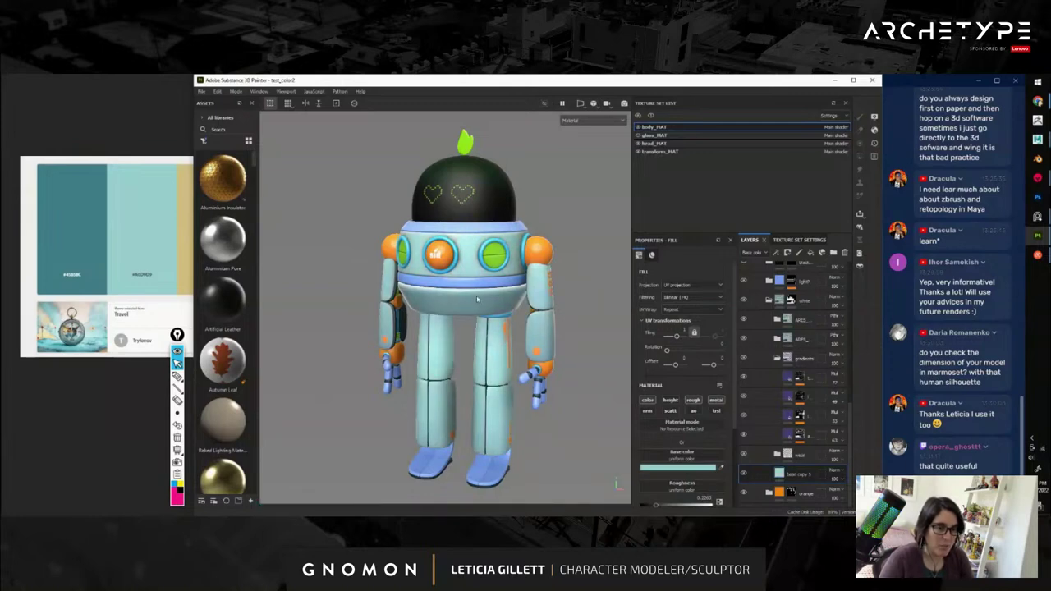
pyautogui.moveTo(590, 376)
pyautogui.keyDown('alt'); pyautogui.mouseDown()
pyautogui.moveTo(356, 369)
pyautogui.moveTo(606, 375)
pyautogui.moveTo(564, 346)
pyautogui.moveTo(687, 381)
pyautogui.moveTo(583, 374)
pyautogui.mouseUp(); pyautogui.keyUp('alt')
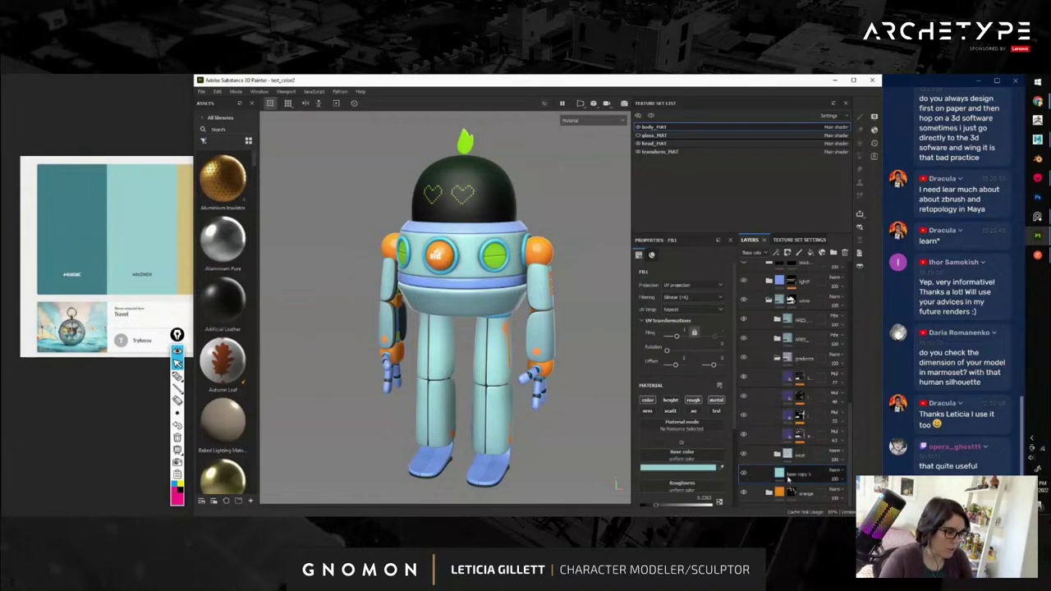
# Collapse the white folder and set the light-blue folder's base layer to the dark teal #45858C sampled from the palette.
pyautogui.click(768, 300)
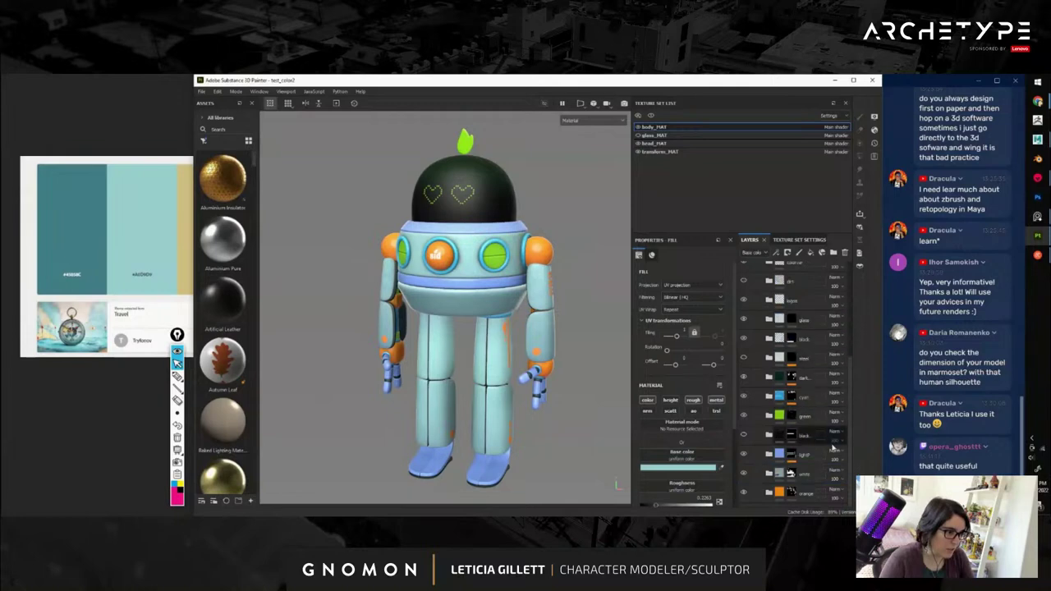
pyautogui.click(775, 453)
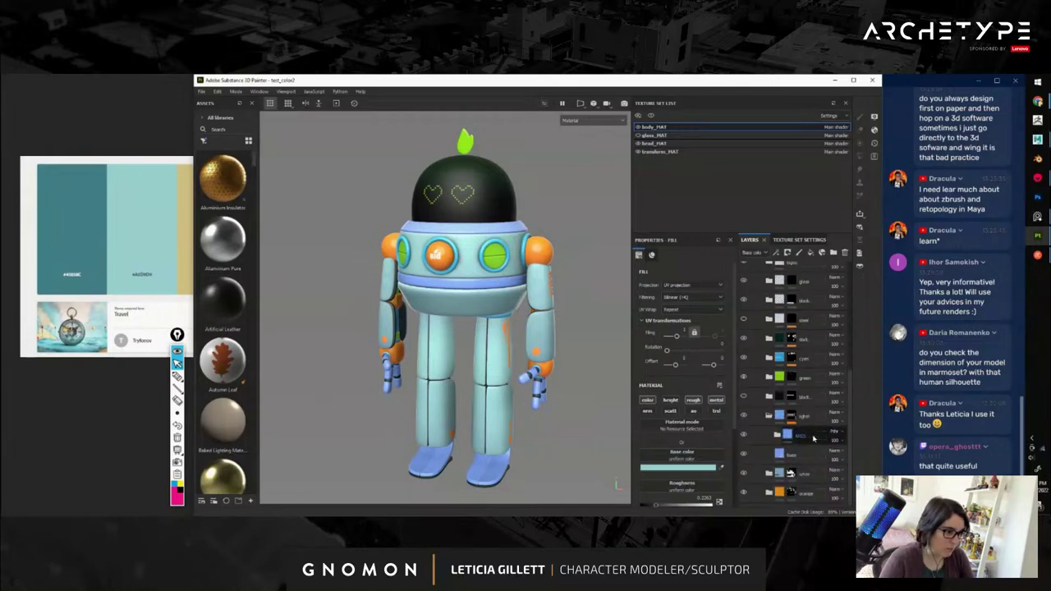
pyautogui.click(777, 454)
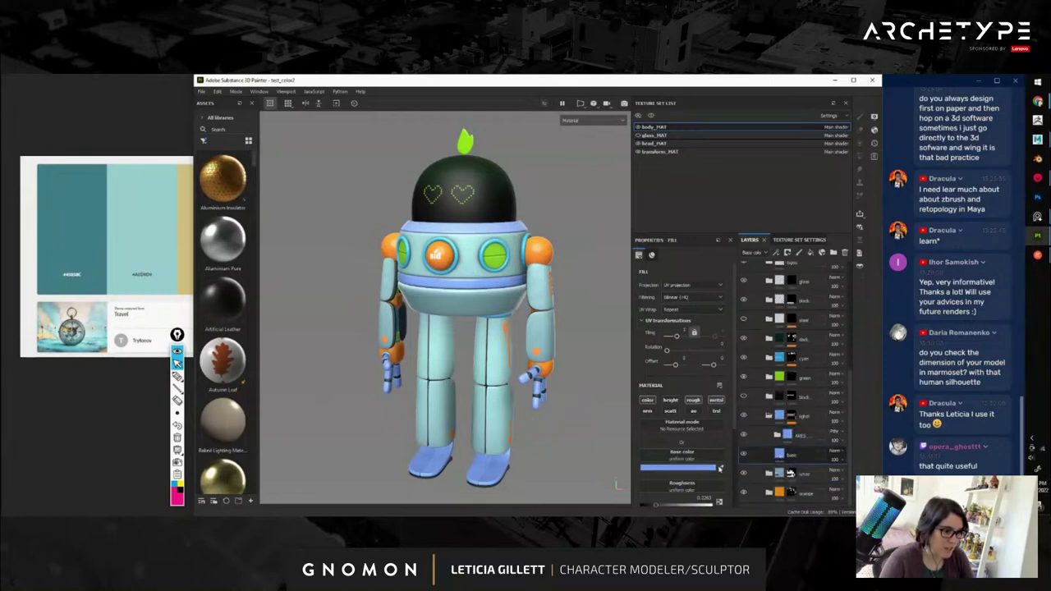
pyautogui.click(77, 205)
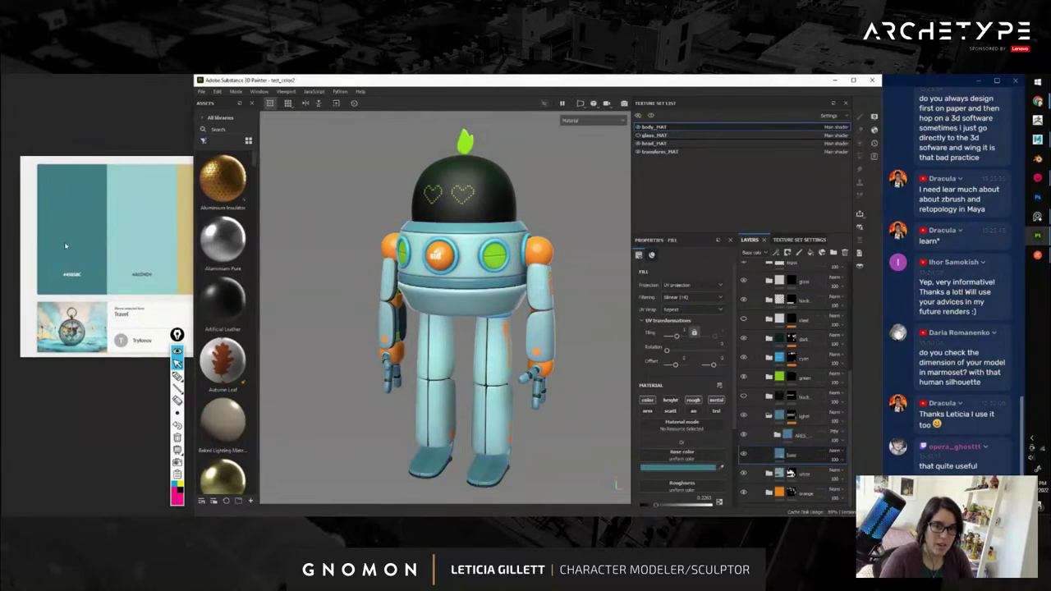
pyautogui.moveTo(362, 357)
pyautogui.keyDown('alt'); pyautogui.mouseDown()
pyautogui.moveTo(254, 348)
pyautogui.moveTo(382, 333)
pyautogui.moveTo(358, 325)
pyautogui.moveTo(371, 338)
pyautogui.mouseUp(); pyautogui.keyUp('alt')
# Examine the Travel palette's compass photo and its tan, brown and red swatches in the reference board.
pyautogui.moveTo(143, 292)
pyautogui.mouseDown(button='middle')
pyautogui.moveTo(41, 301)
pyautogui.moveTo(116, 309)
pyautogui.moveTo(121, 292)
pyautogui.moveTo(187, 295)
pyautogui.moveTo(163, 277)
pyautogui.moveTo(140, 297)
pyautogui.mouseUp(button='middle')
pyautogui.scroll(-4, 99, 279)
pyautogui.scroll(2, 120, 291)
pyautogui.moveTo(141, 297); pyautogui.dragTo(127, 325)
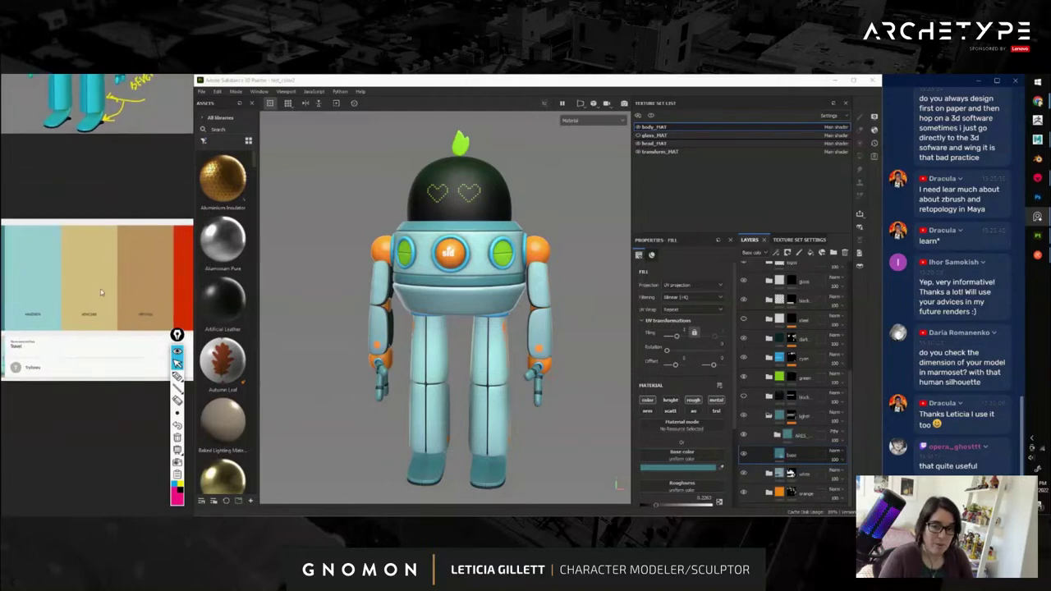
pyautogui.scroll(1, 119, 290)
pyautogui.scroll(-1, 112, 294)
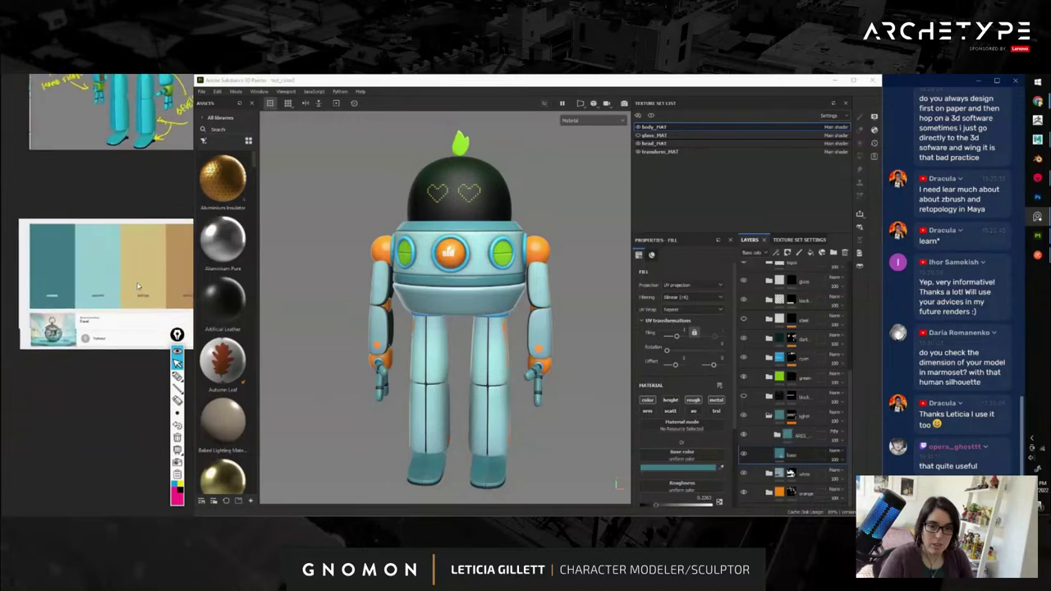
pyautogui.scroll(2, 109, 312)
pyautogui.moveTo(51, 324); pyautogui.dragTo(77, 280, button='middle')
pyautogui.scroll(2, 78, 279)
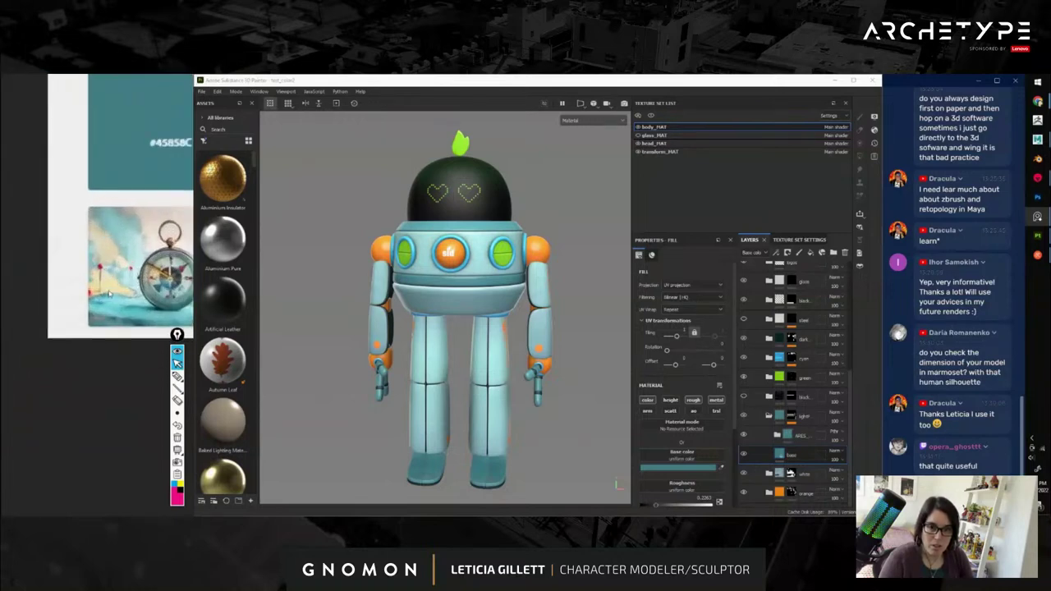
pyautogui.moveTo(120, 287); pyautogui.dragTo(0, 283, button='middle')
pyautogui.scroll(-4, 131, 296)
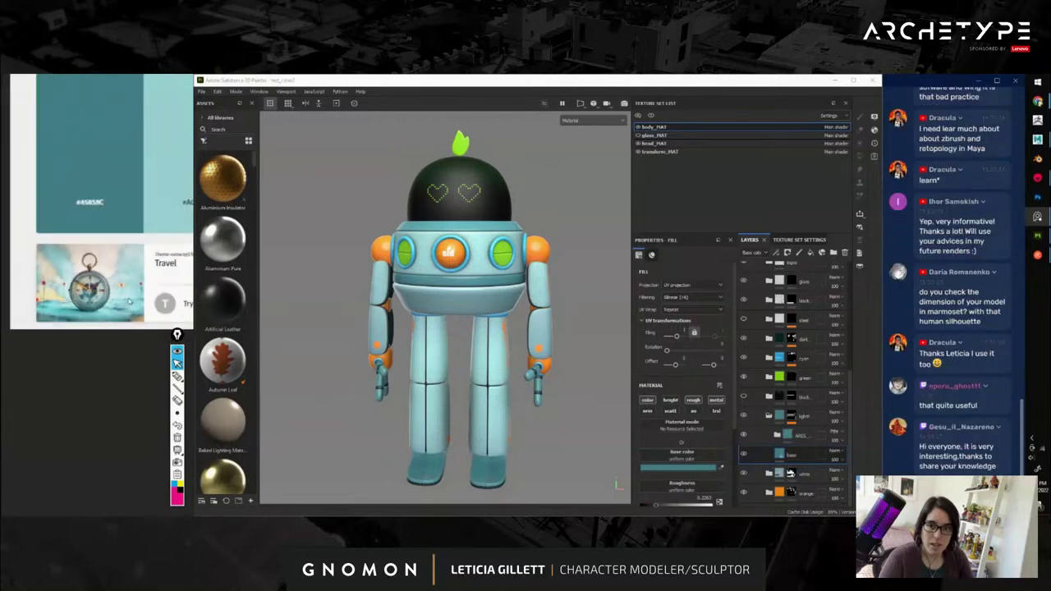
pyautogui.scroll(4, 70, 306)
pyautogui.moveTo(70, 306); pyautogui.dragTo(65, 309, button='middle')
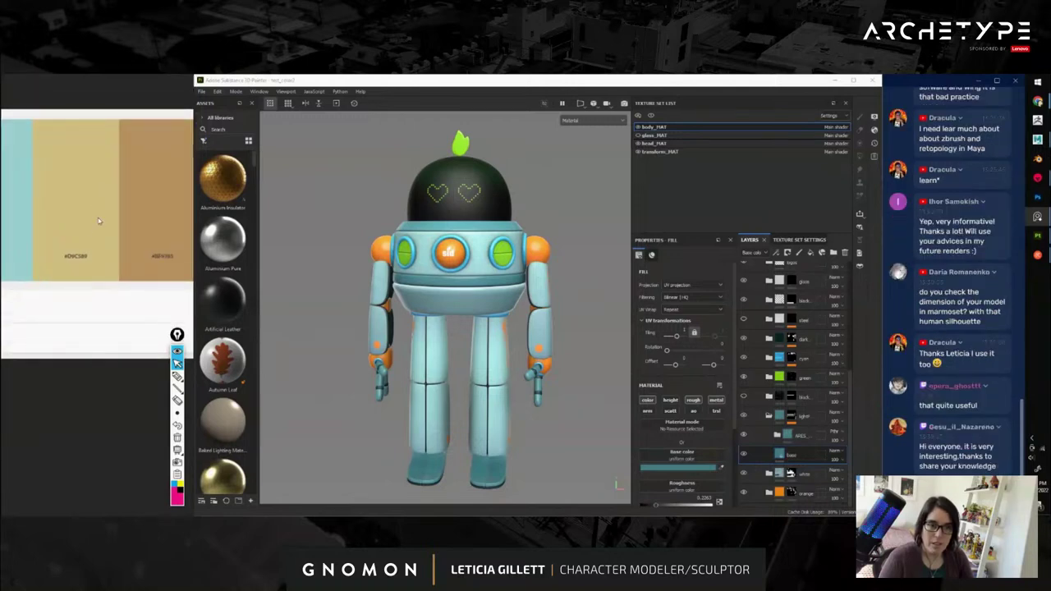
pyautogui.scroll(-2, 142, 244)
pyautogui.moveTo(142, 245); pyautogui.dragTo(123, 300, button='middle')
pyautogui.scroll(2, 137, 294)
pyautogui.scroll(-2, 124, 297)
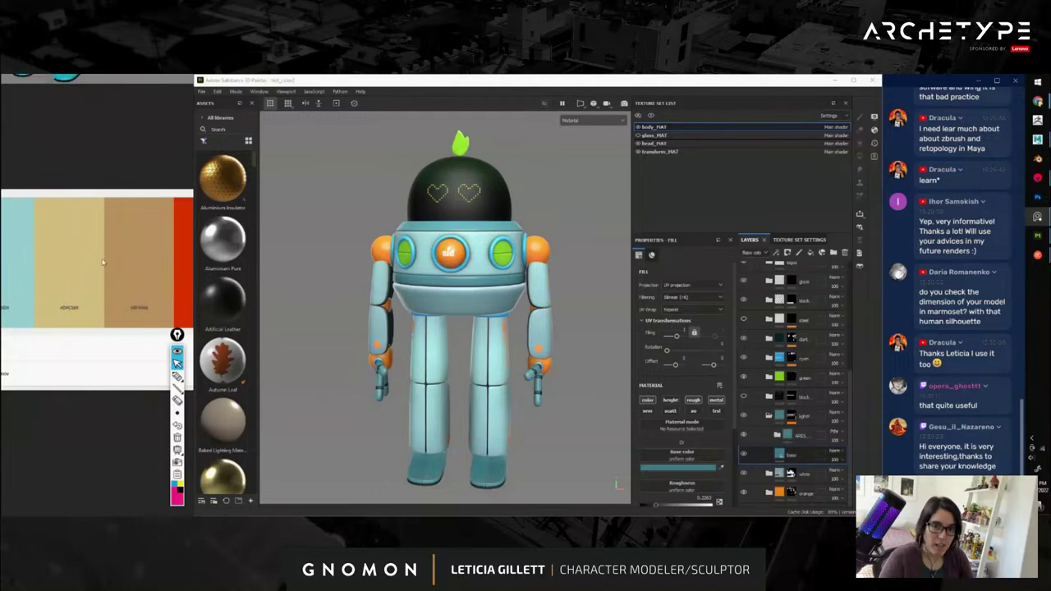
# Collapse the light-blue folder and try the palette's sand color as the base color of the orange folder's base copy layer.
pyautogui.click(769, 417)
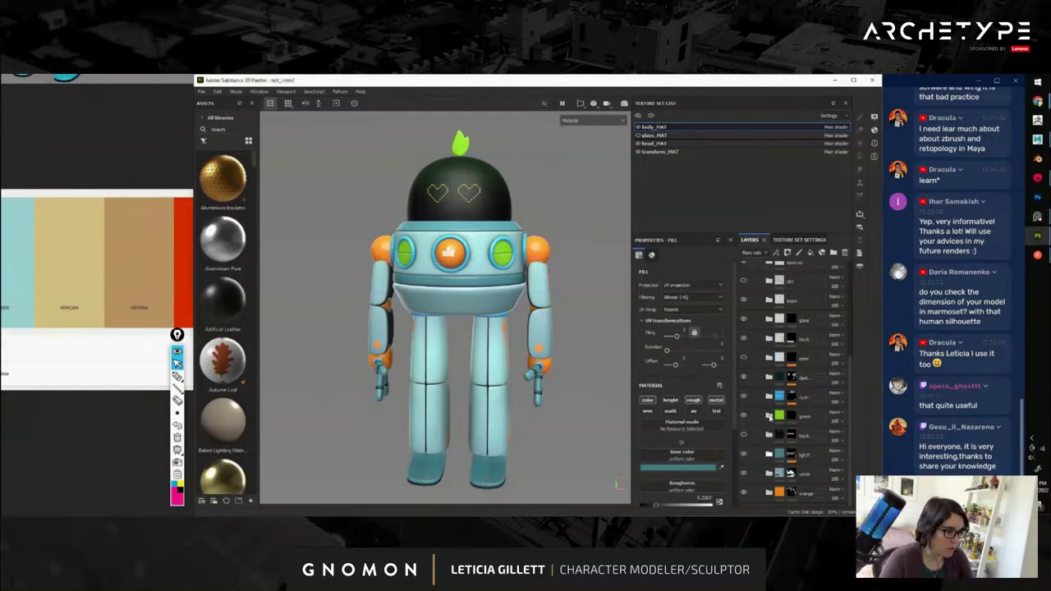
pyautogui.click(770, 491)
pyautogui.scroll(-4, 790, 438)
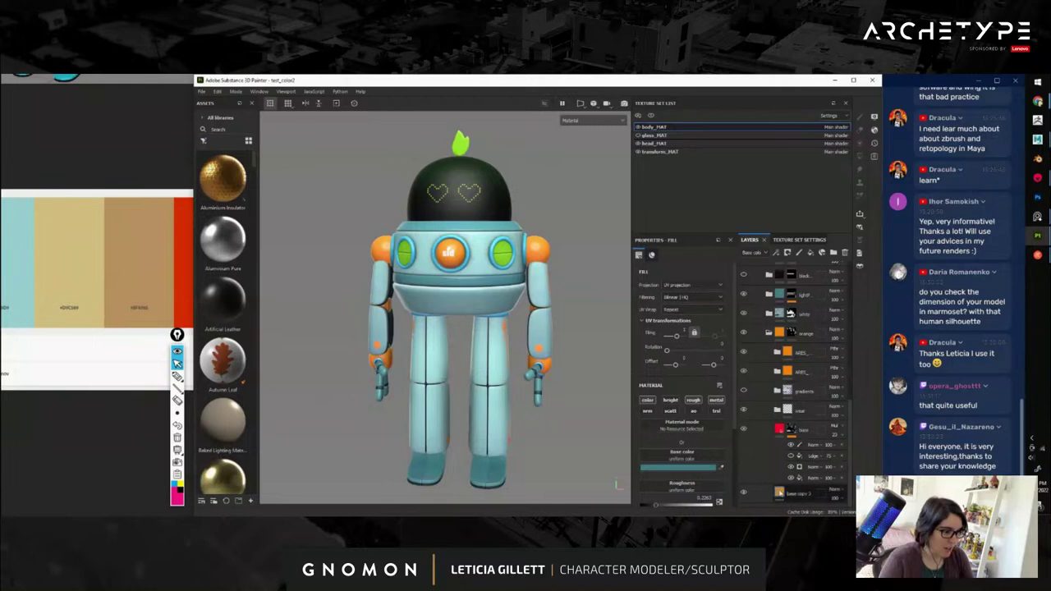
pyautogui.click(747, 493)
pyautogui.click(722, 468)
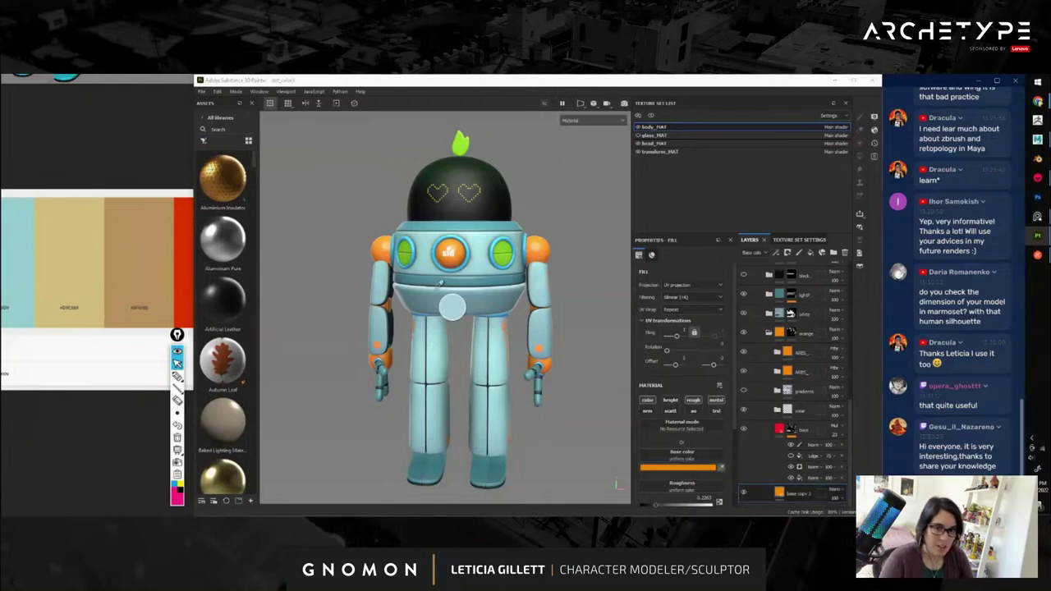
pyautogui.click(80, 229)
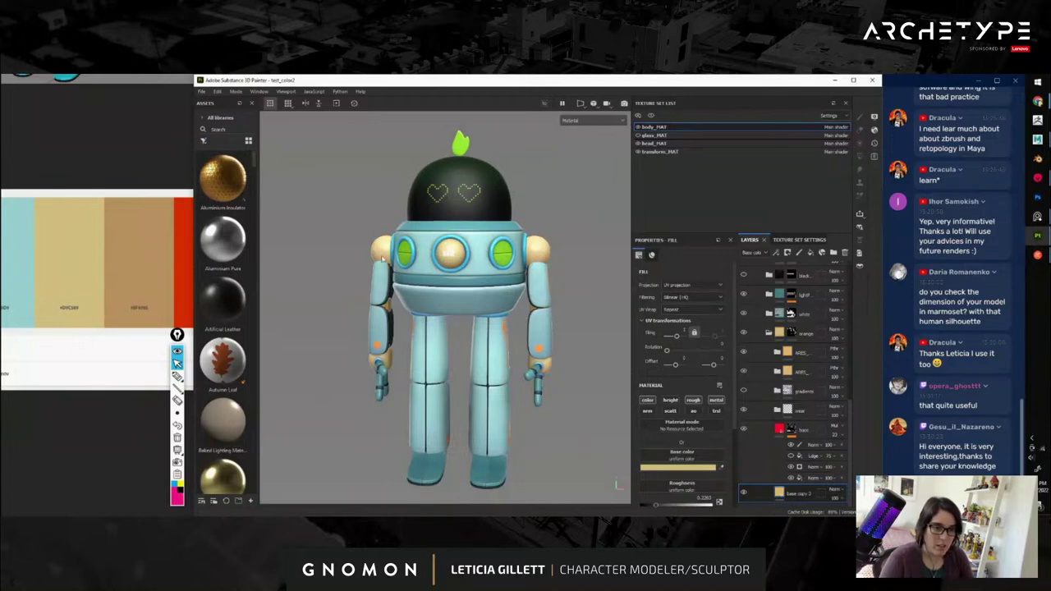
pyautogui.keyDown('alt'); pyautogui.moveTo(569, 308); pyautogui.dragTo(517, 320); pyautogui.keyUp('alt')
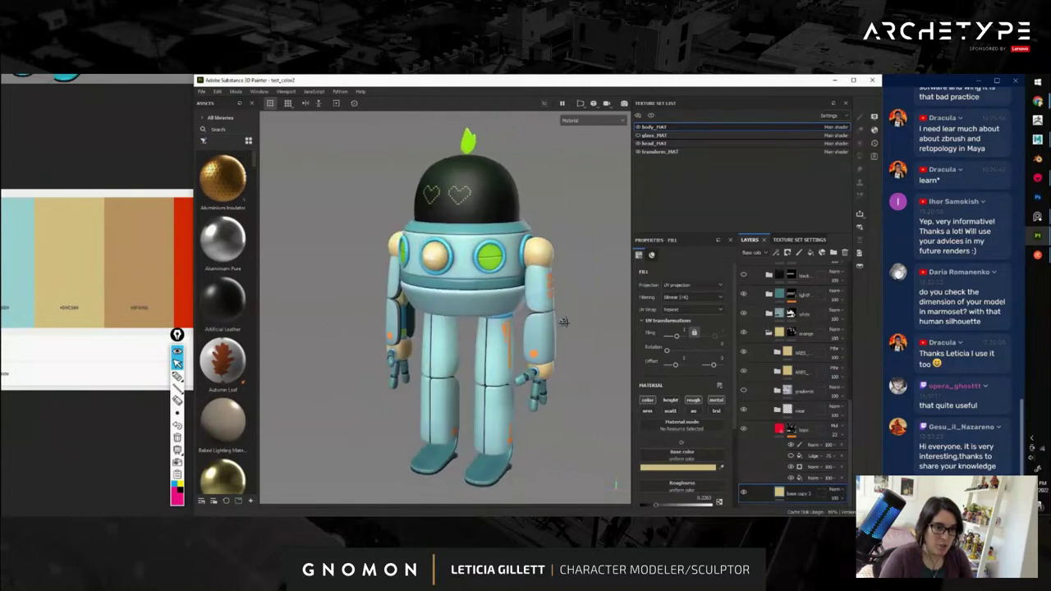
# Set the base color of the orange folder's base copy layer to the brown sampled from the palette.
pyautogui.click(724, 467)
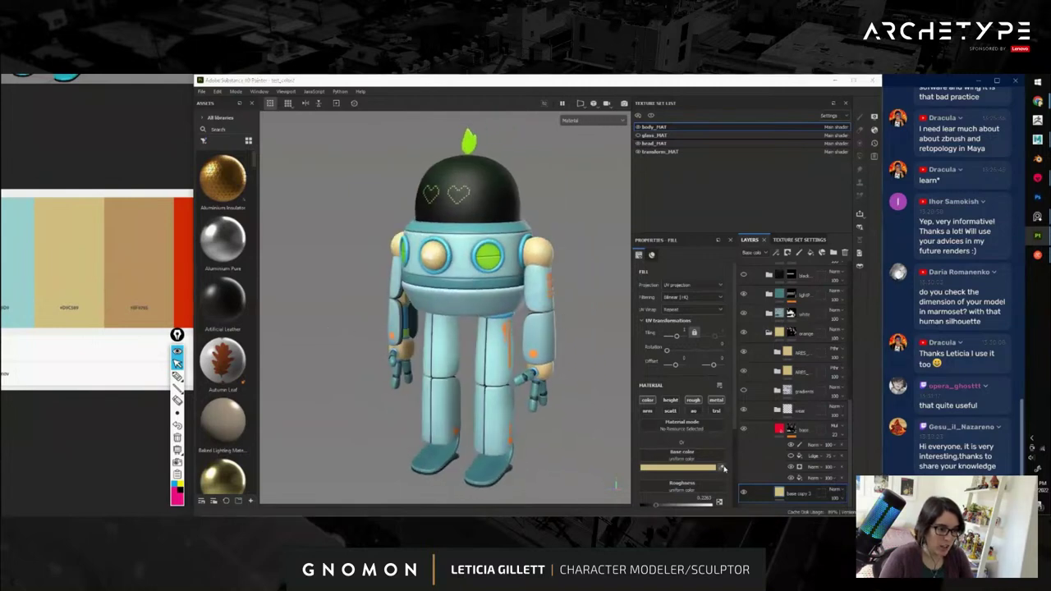
pyautogui.click(146, 235)
pyautogui.keyDown('alt'); pyautogui.moveTo(420, 367); pyautogui.dragTo(412, 341); pyautogui.keyUp('alt')
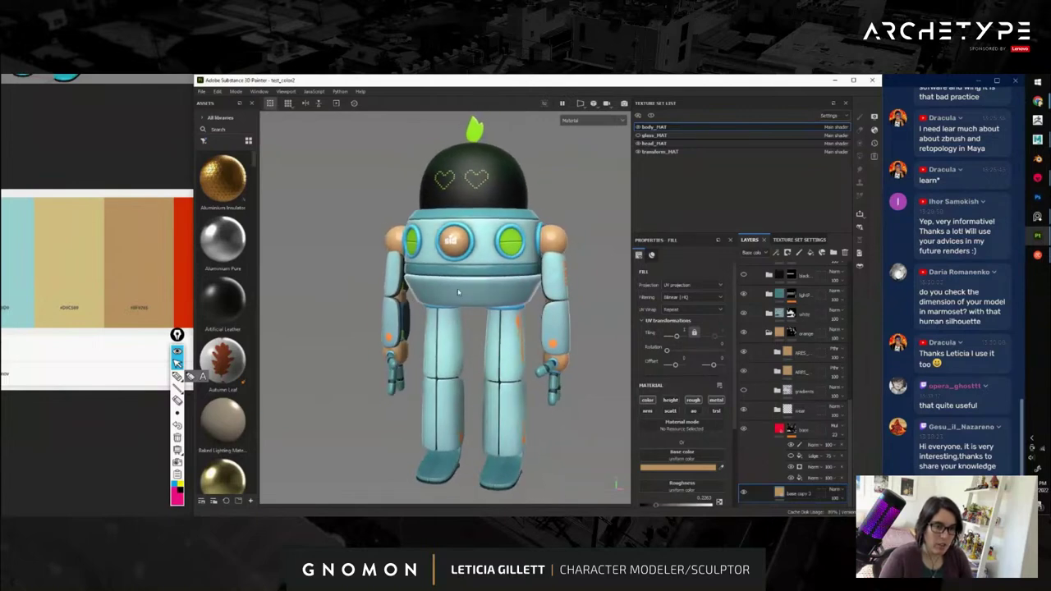
pyautogui.moveTo(432, 309)
pyautogui.keyDown('alt'); pyautogui.mouseDown()
pyautogui.moveTo(577, 313)
pyautogui.moveTo(443, 309)
pyautogui.moveTo(456, 232)
pyautogui.mouseUp(); pyautogui.keyUp('alt')
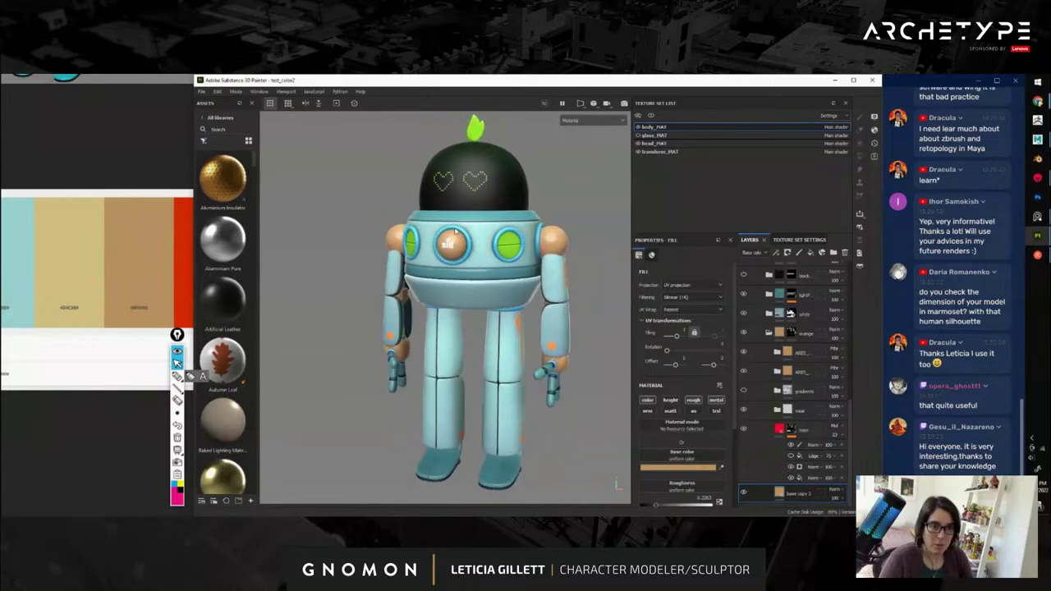
# Look over the reference board, examining the Travel palette's swatches and the colors in its compass photo.
pyautogui.scroll(-4, 140, 279)
pyautogui.scroll(2, 126, 277)
pyautogui.moveTo(127, 277); pyautogui.dragTo(138, 309, button='middle')
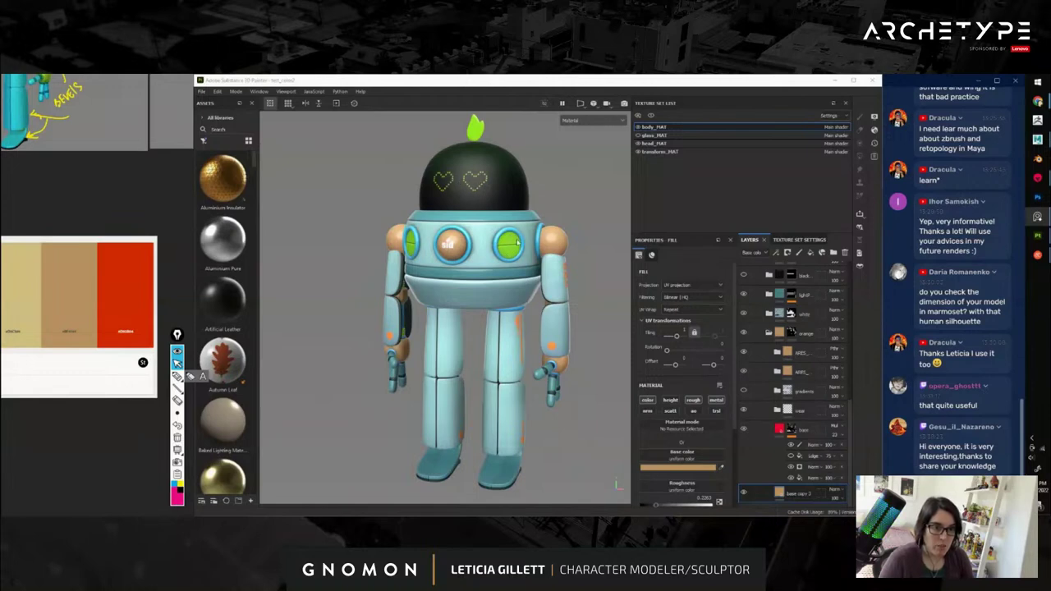
pyautogui.scroll(-3, 57, 330)
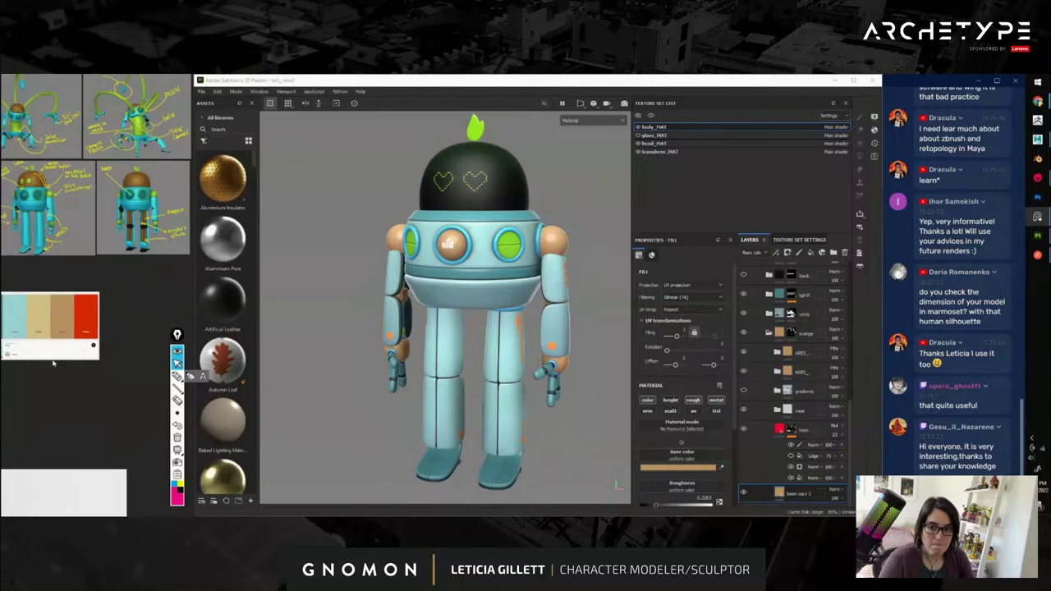
pyautogui.moveTo(25, 351)
pyautogui.mouseDown(button='middle')
pyautogui.moveTo(82, 345)
pyautogui.moveTo(167, 312)
pyautogui.moveTo(110, 312)
pyautogui.moveTo(33, 351)
pyautogui.mouseUp(button='middle')
pyautogui.scroll(7, 117, 312)
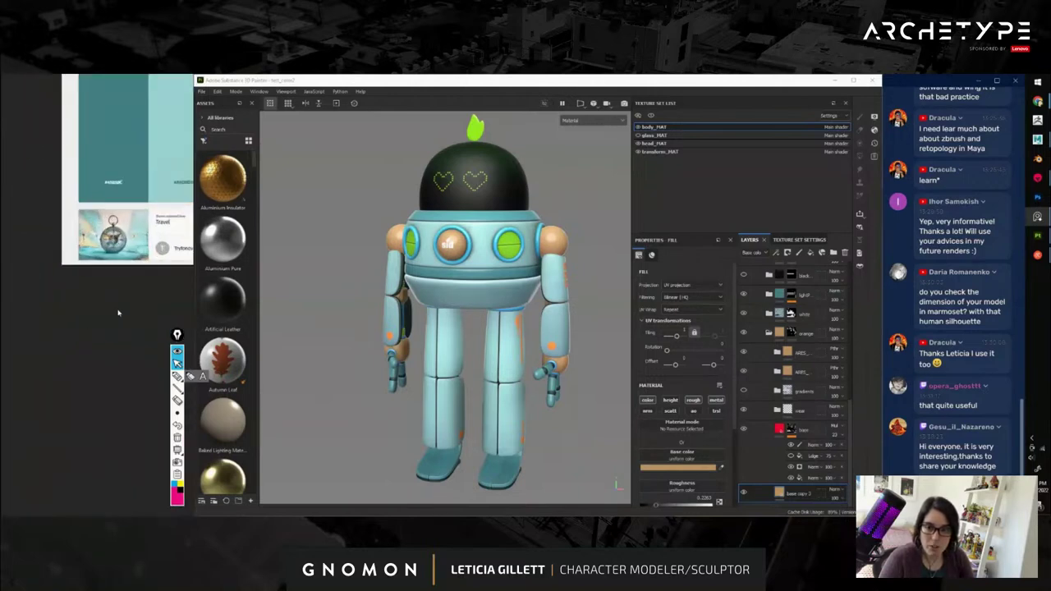
pyautogui.moveTo(102, 244); pyautogui.dragTo(130, 278, button='middle')
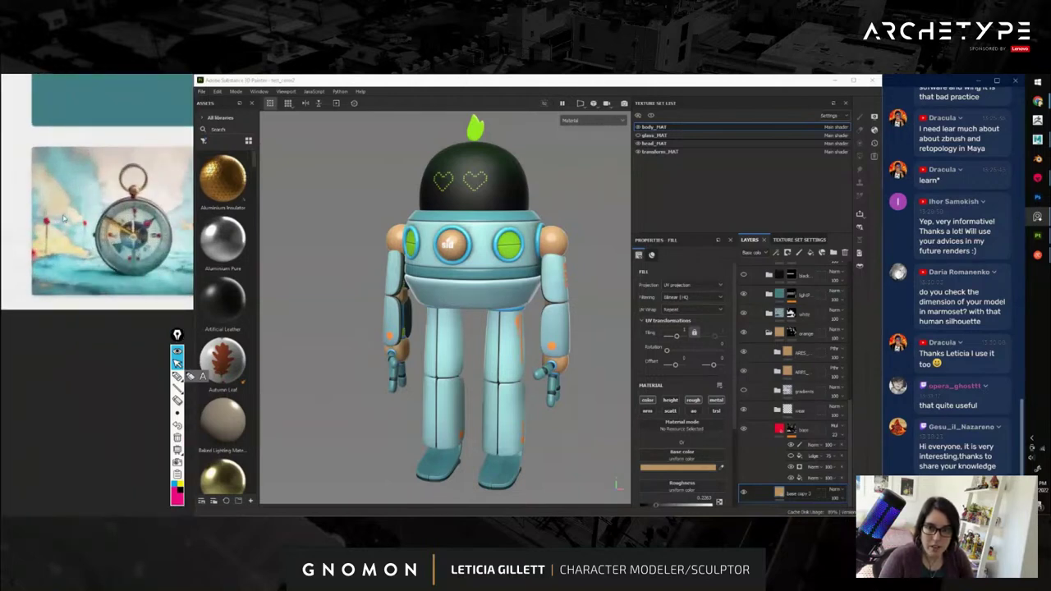
pyautogui.scroll(-4, 171, 224)
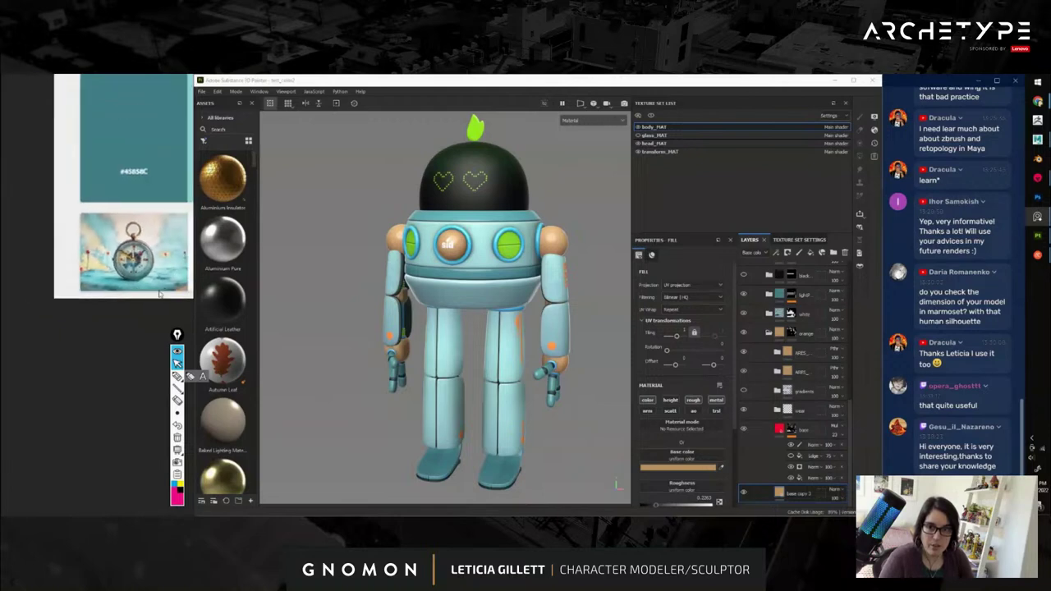
pyautogui.moveTo(171, 225); pyautogui.dragTo(105, 237, button='middle')
pyautogui.scroll(2, 103, 286)
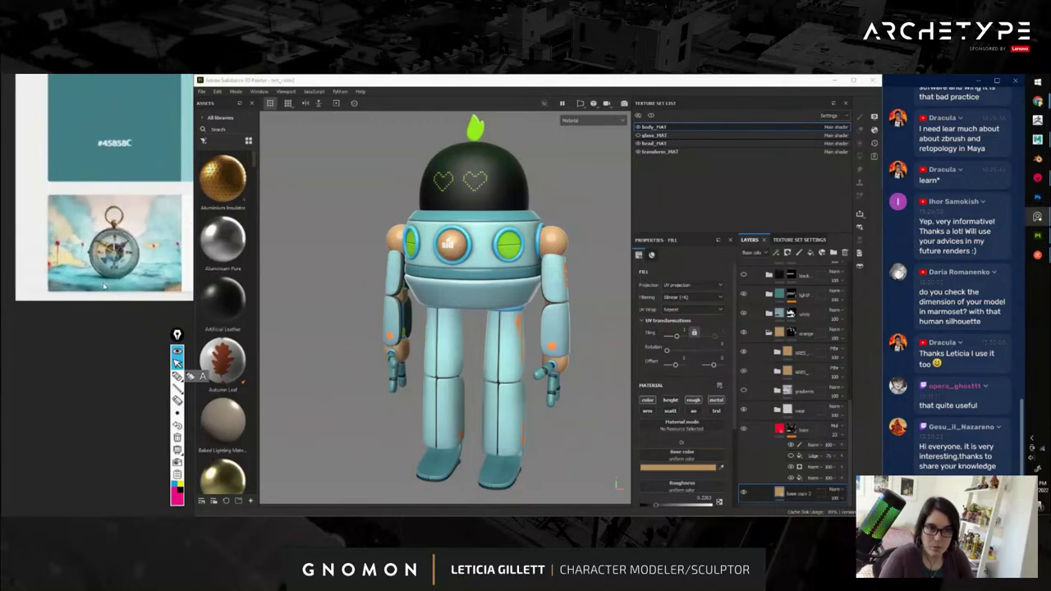
pyautogui.scroll(3, 106, 289)
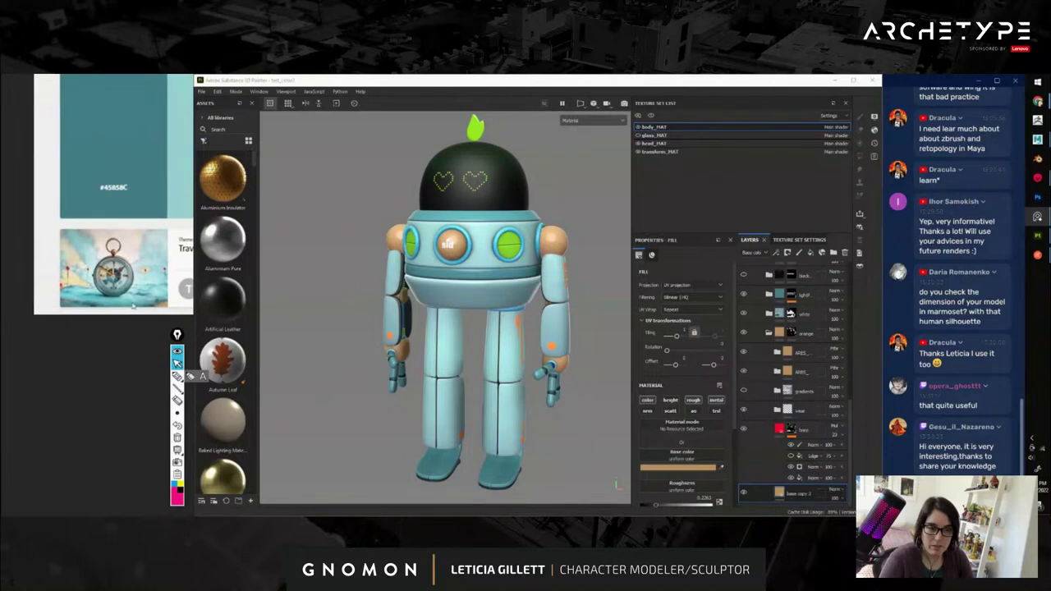
pyautogui.click(575, 295)
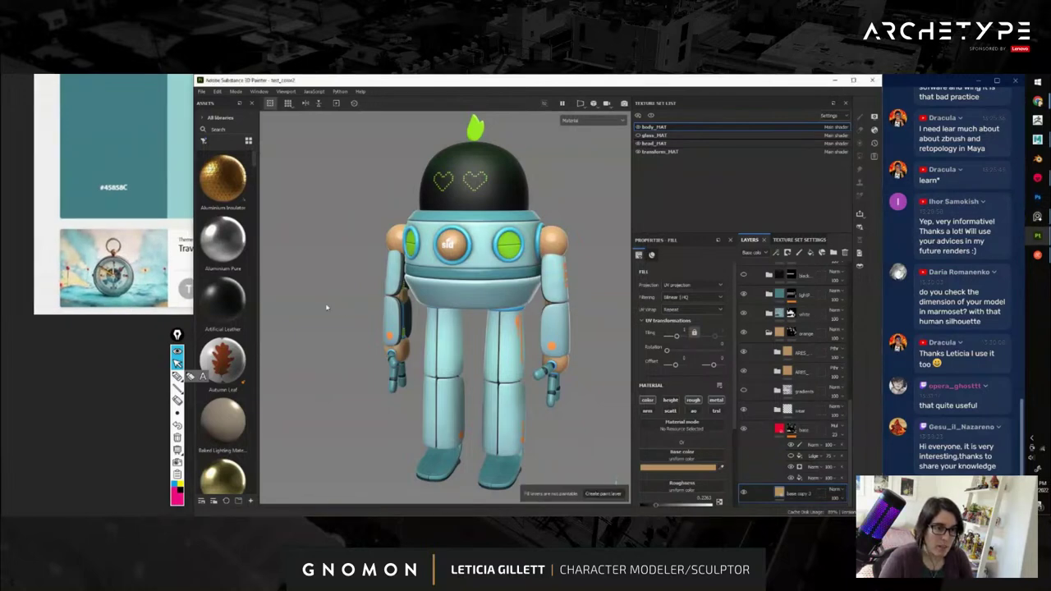
# Collapse the orange folder and set the cyan folder's base copy 2 layer to the sand color #D9C589 sampled from the palette.
pyautogui.scroll(-3, 83, 331)
pyautogui.moveTo(164, 283); pyautogui.dragTo(23, 340, button='middle')
pyautogui.scroll(2, 91, 283)
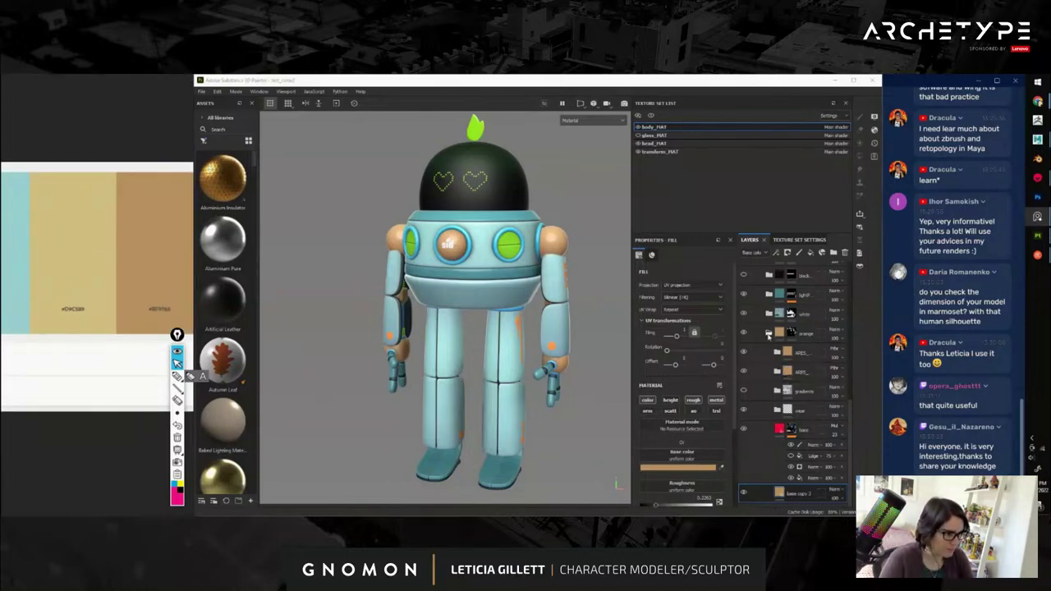
pyautogui.scroll(4, 821, 345)
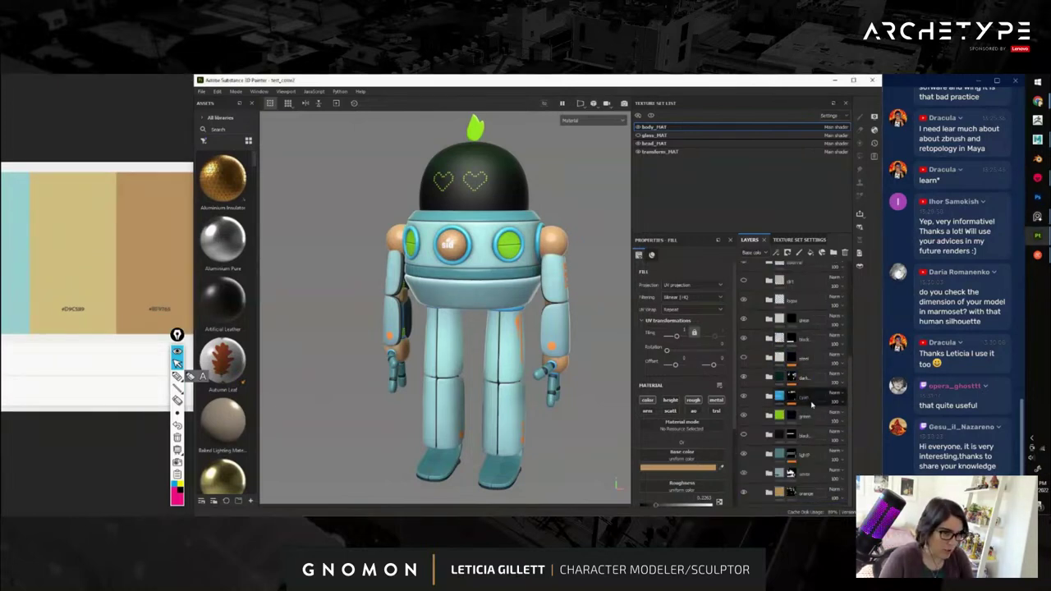
pyautogui.click(768, 397)
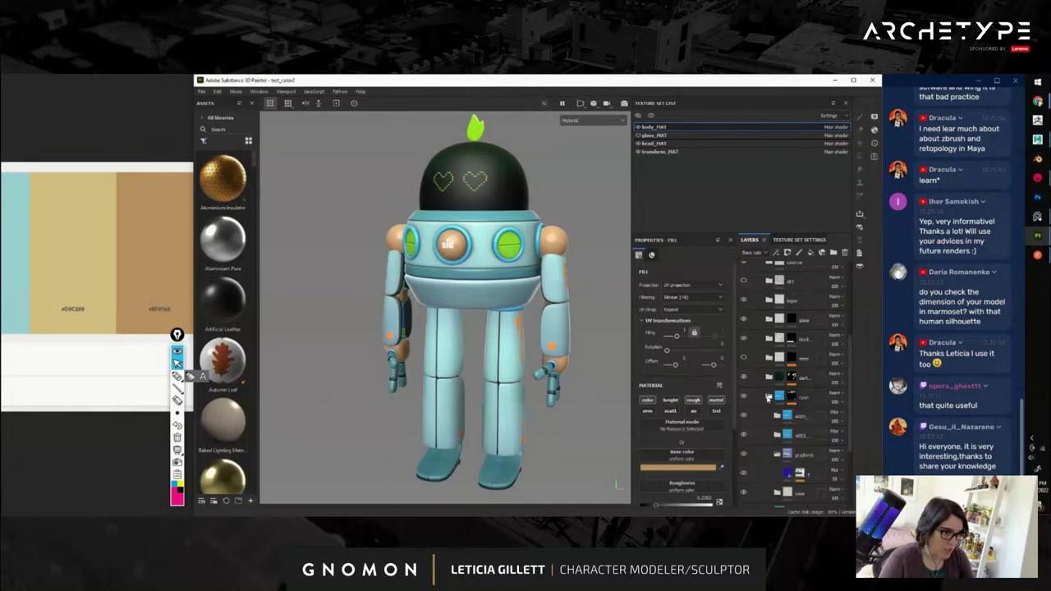
pyautogui.scroll(-4, 768, 397)
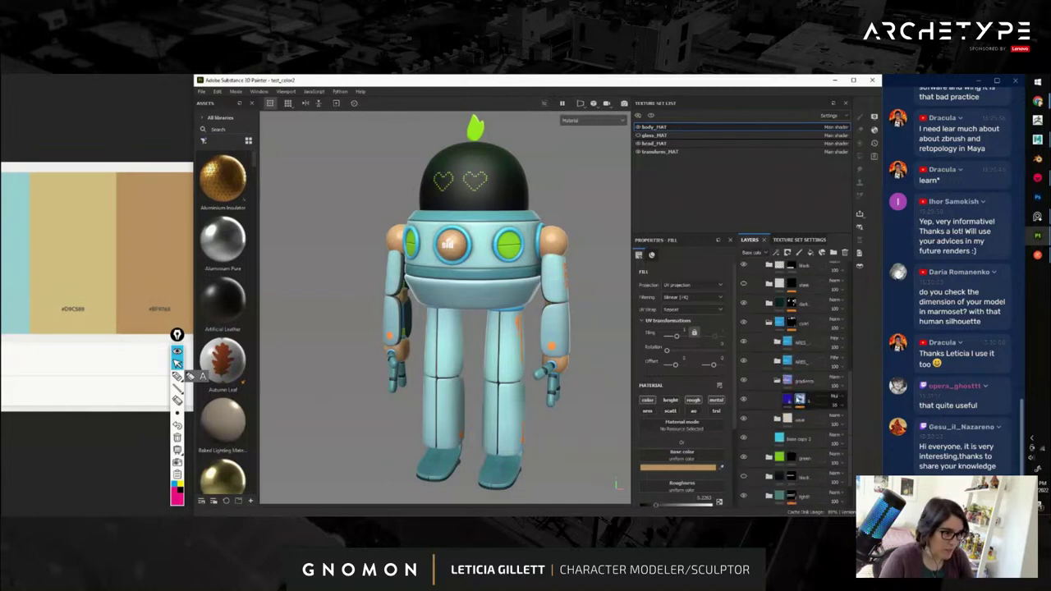
pyautogui.click(751, 415)
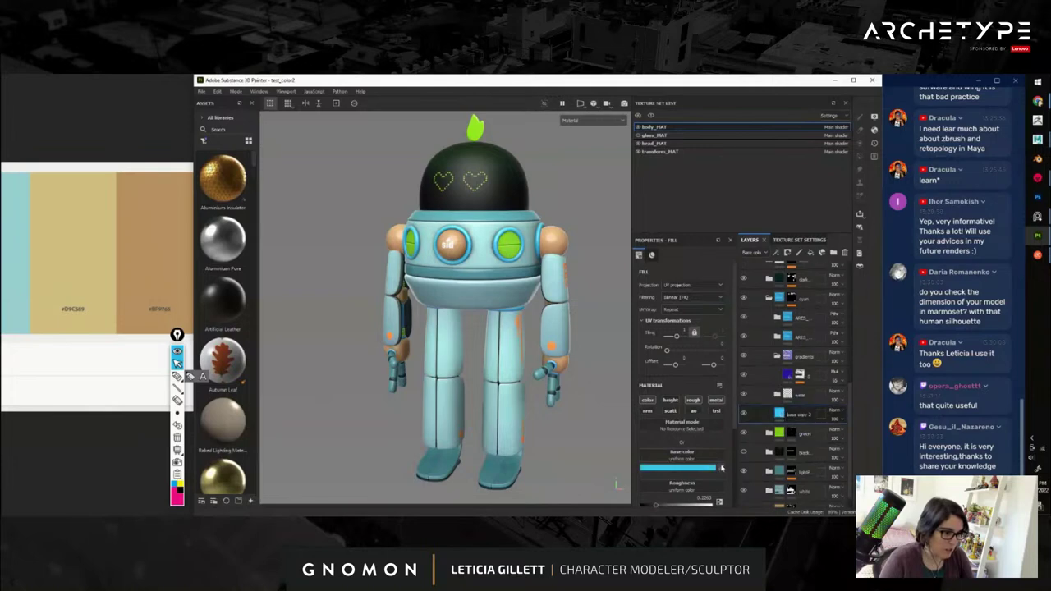
pyautogui.click(73, 222)
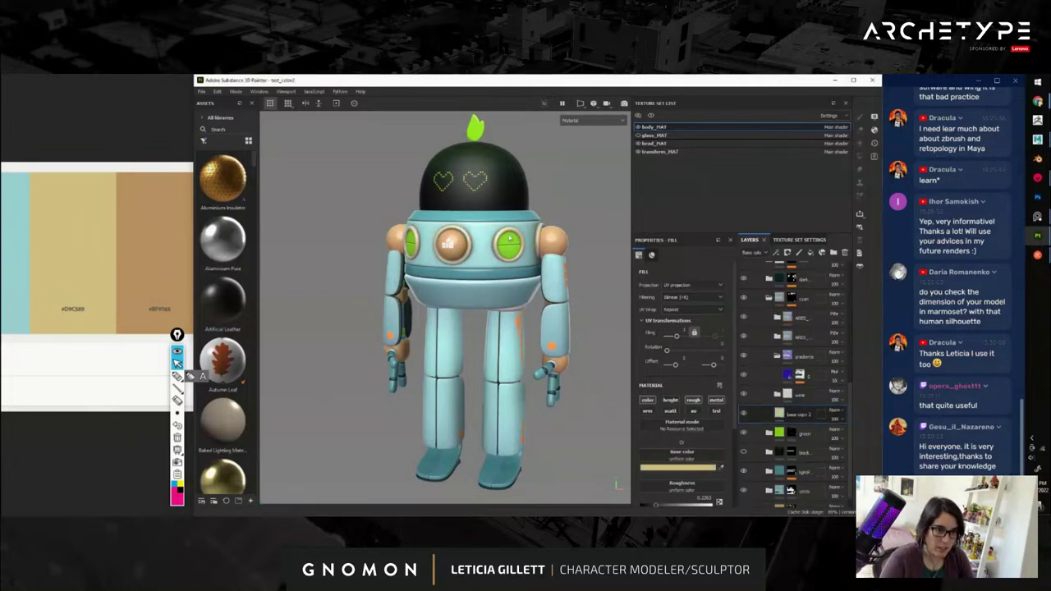
# Inspect the recolored rings around the robot's chest lights from several angles and distances.
pyautogui.keyDown('alt'); pyautogui.moveTo(517, 254); pyautogui.dragTo(570, 328); pyautogui.keyUp('alt')
pyautogui.keyDown('alt'); pyautogui.moveTo(570, 329); pyautogui.dragTo(522, 274, button='right'); pyautogui.keyUp('alt')
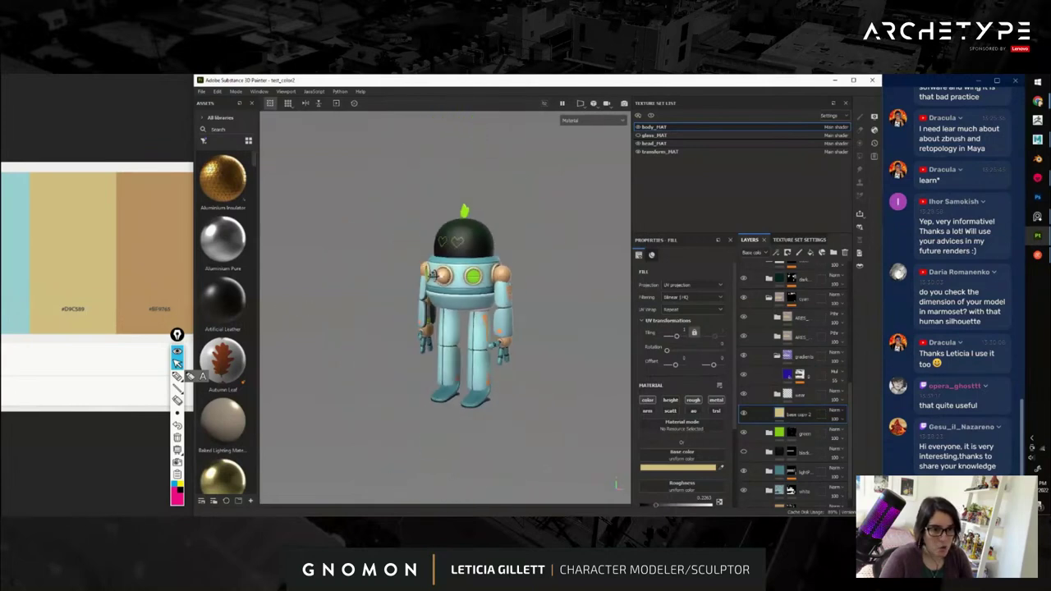
pyautogui.keyDown('alt'); pyautogui.moveTo(522, 274); pyautogui.dragTo(433, 271); pyautogui.keyUp('alt')
pyautogui.keyDown('alt'); pyautogui.moveTo(384, 258); pyautogui.dragTo(533, 351, button='right'); pyautogui.keyUp('alt')
pyautogui.keyDown('alt'); pyautogui.moveTo(532, 352); pyautogui.dragTo(456, 462); pyautogui.keyUp('alt')
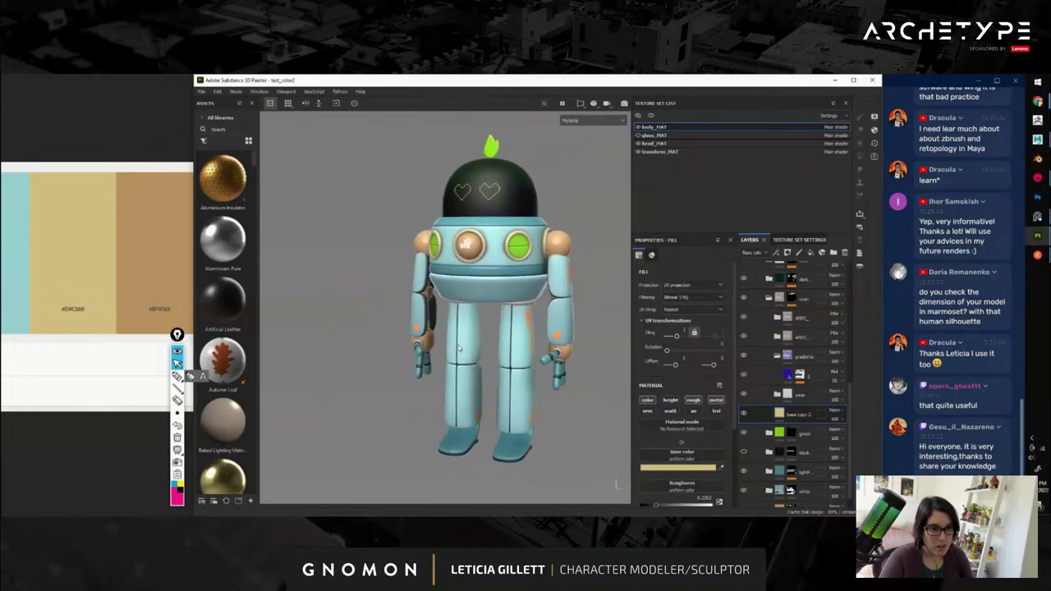
pyautogui.keyDown('alt'); pyautogui.moveTo(458, 349); pyautogui.dragTo(513, 273); pyautogui.keyUp('alt')
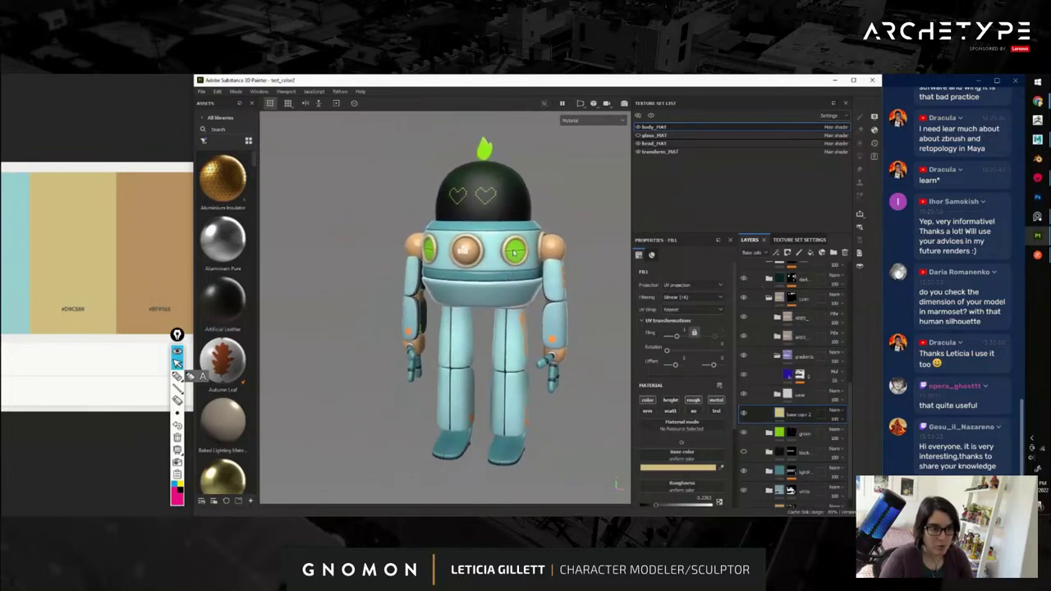
# Collapse the cyan folder's gradients group and set the green folder's base copy 4 layer to the dark teal #45858C from the palette.
pyautogui.scroll(-2, 45, 287)
pyautogui.moveTo(45, 288); pyautogui.dragTo(182, 292, button='middle')
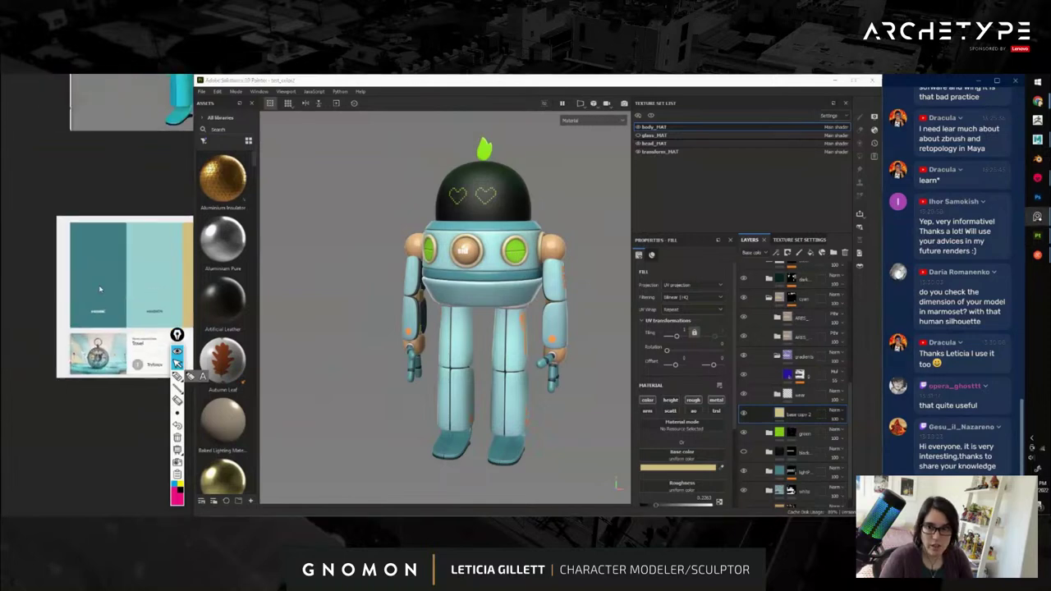
pyautogui.scroll(1, 110, 288)
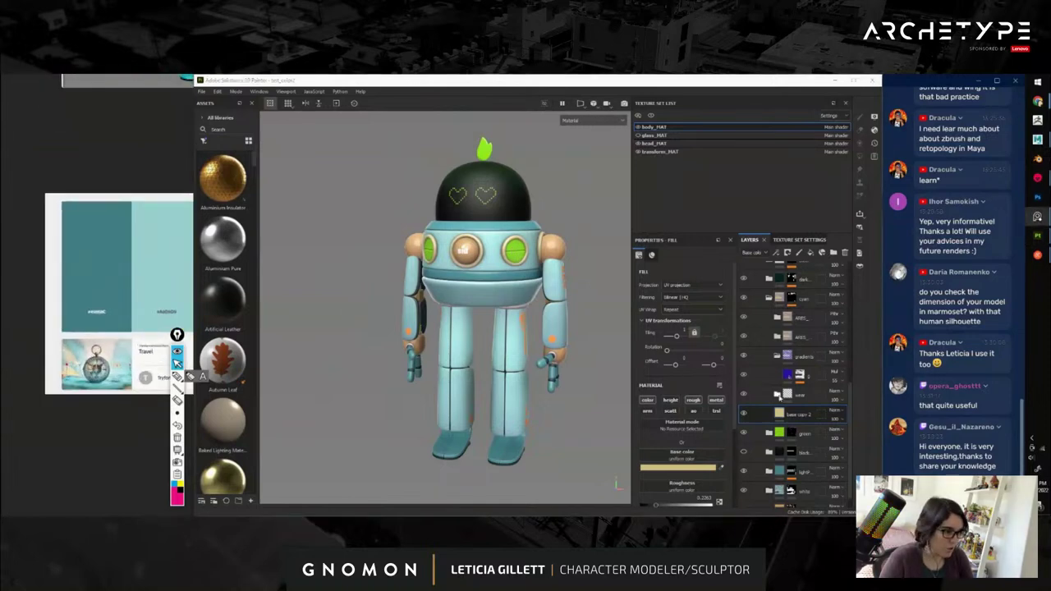
pyautogui.click(776, 355)
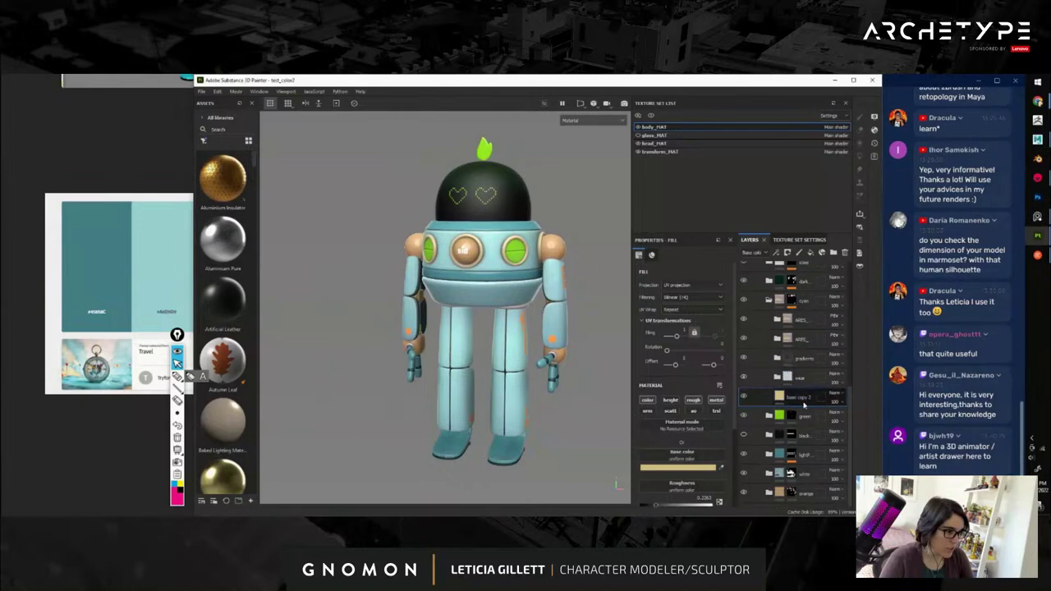
pyautogui.click(768, 415)
pyautogui.scroll(-3, 804, 422)
pyautogui.scroll(-1, 806, 423)
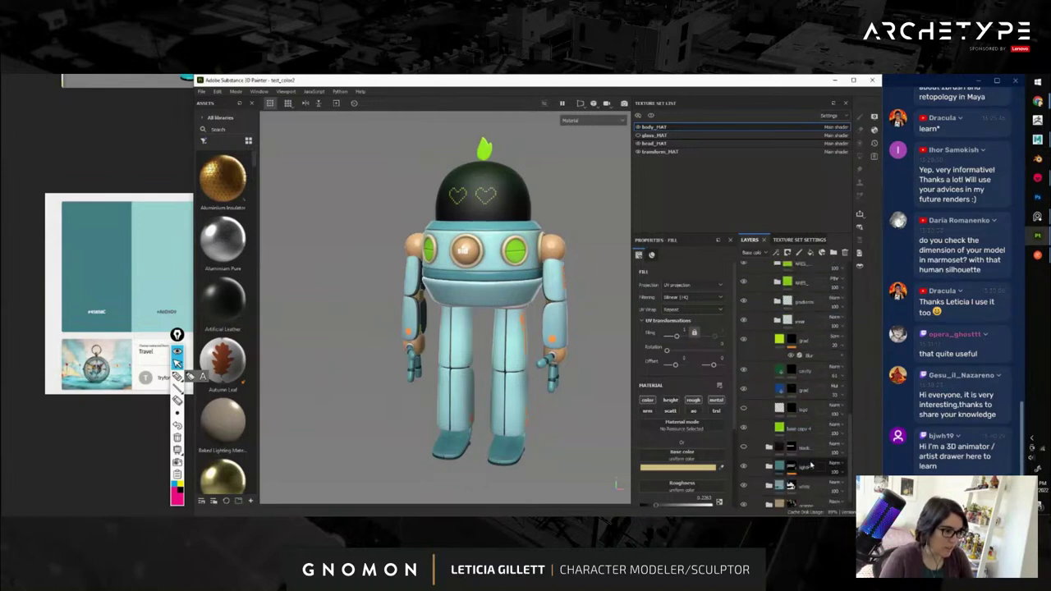
pyautogui.click(776, 427)
pyautogui.click(725, 467)
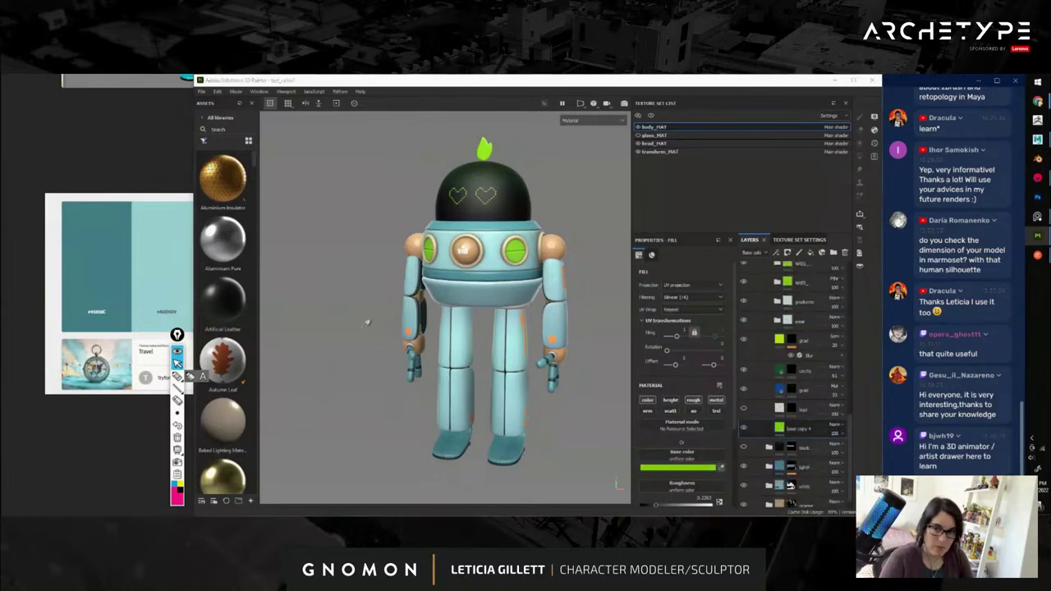
pyautogui.click(95, 271)
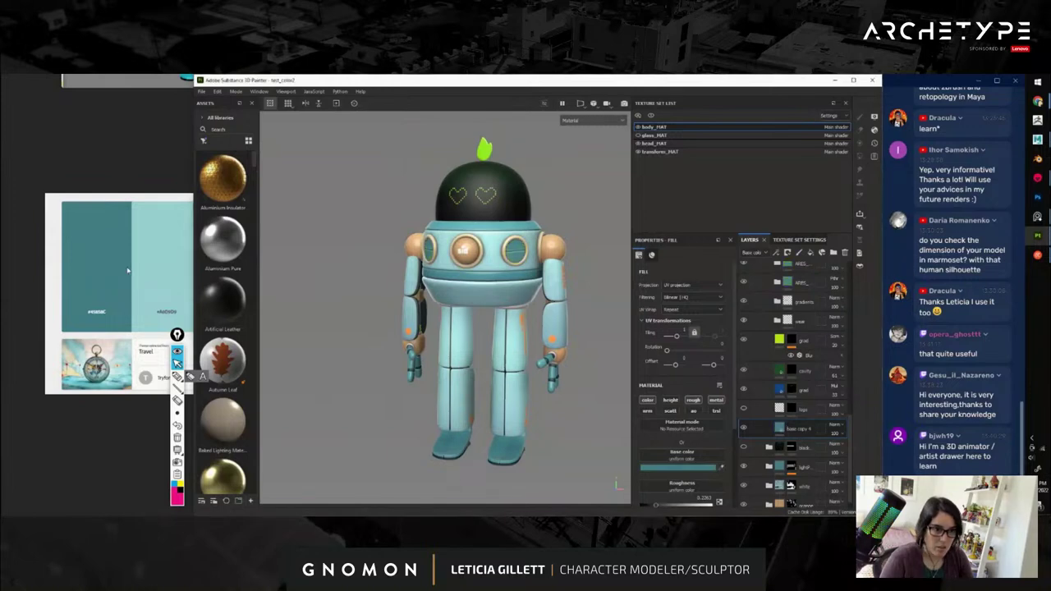
# Examine the robot from several sides, comparing its leaf and orange arm and leg markings with the palette's brown and red swatches.
pyautogui.keyDown('alt'); pyautogui.moveTo(413, 297); pyautogui.dragTo(208, 323); pyautogui.keyUp('alt')
pyautogui.keyDown('alt'); pyautogui.moveTo(306, 332); pyautogui.dragTo(599, 354); pyautogui.keyUp('alt')
pyautogui.keyDown('alt'); pyautogui.moveTo(455, 342); pyautogui.dragTo(490, 290); pyautogui.keyUp('alt')
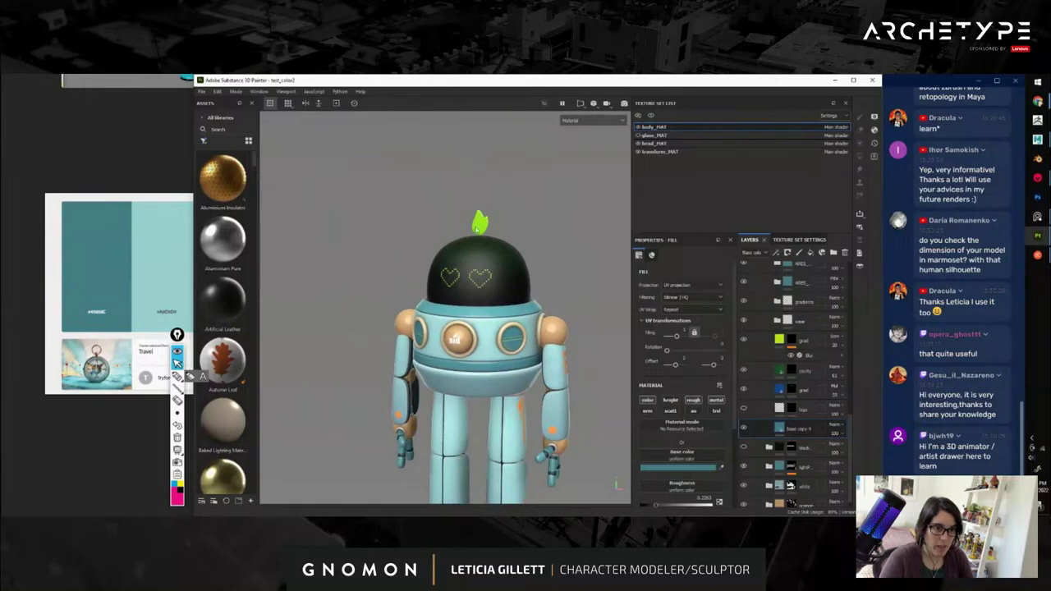
pyautogui.scroll(-3, 123, 271)
pyautogui.moveTo(184, 287)
pyautogui.mouseDown(button='middle')
pyautogui.moveTo(82, 279)
pyautogui.moveTo(144, 294)
pyautogui.mouseUp(button='middle')
pyautogui.scroll(5, 139, 280)
pyautogui.keyDown('alt'); pyautogui.moveTo(497, 286); pyautogui.dragTo(460, 315); pyautogui.keyUp('alt')
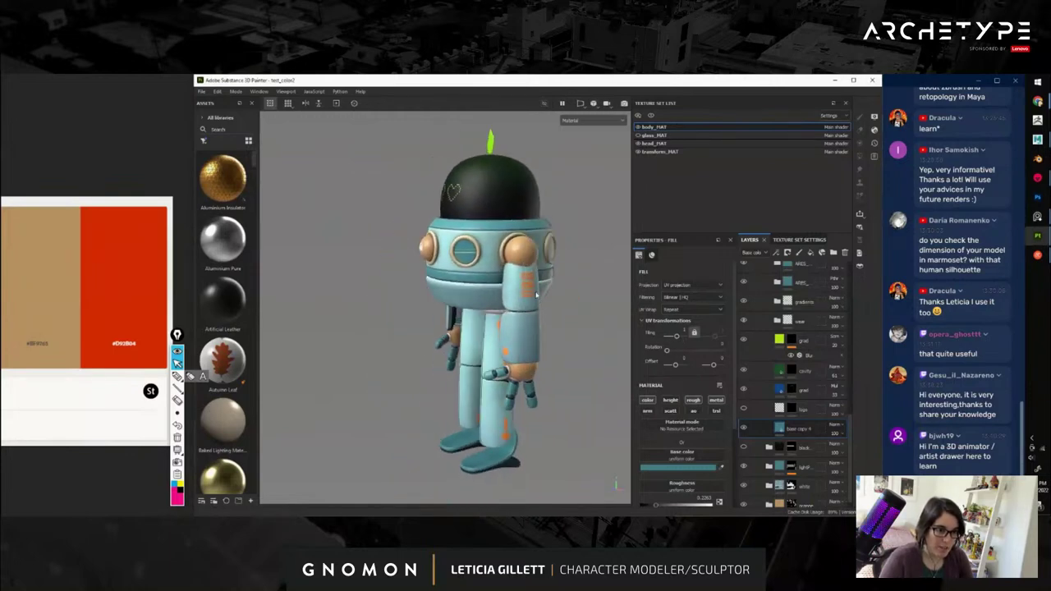
pyautogui.keyDown('alt'); pyautogui.moveTo(476, 315); pyautogui.dragTo(527, 278, button='right'); pyautogui.keyUp('alt')
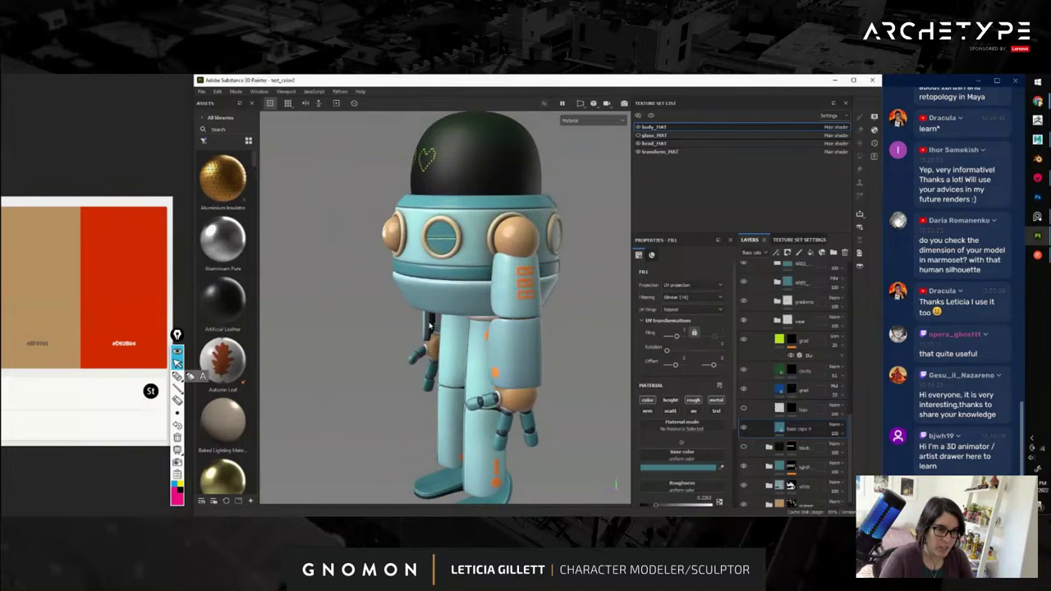
pyautogui.keyDown('alt'); pyautogui.moveTo(429, 325); pyautogui.dragTo(473, 294); pyautogui.keyUp('alt')
pyautogui.keyDown('alt'); pyautogui.moveTo(504, 251); pyautogui.dragTo(492, 250); pyautogui.keyUp('alt')
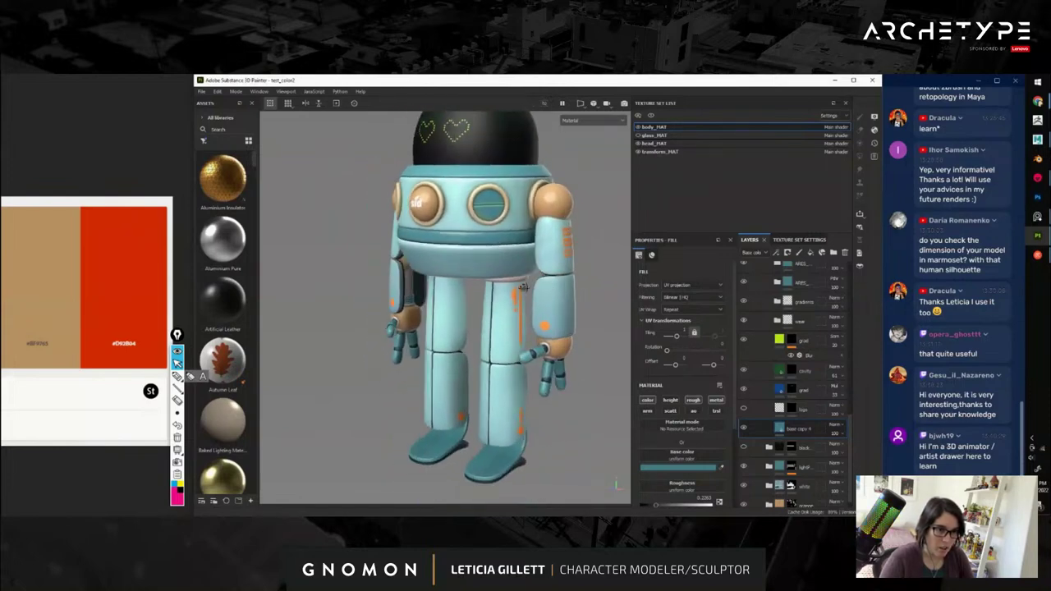
# Bring the palette's dark teal swatch #45858C into view and collapse the cyan folder in the body layer stack.
pyautogui.scroll(-3, 123, 291)
pyautogui.moveTo(78, 292); pyautogui.dragTo(246, 284, button='middle')
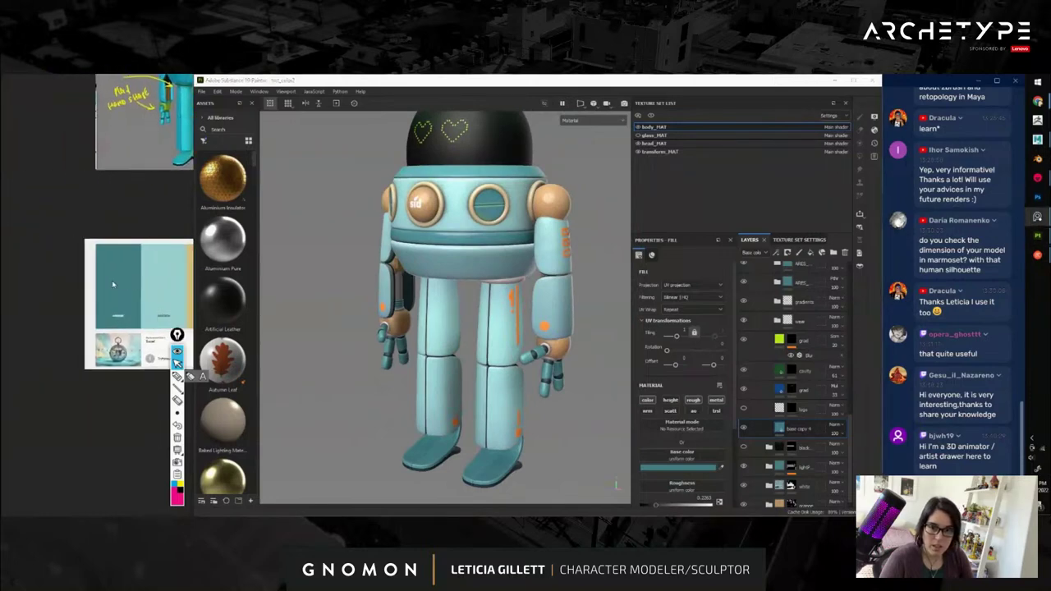
pyautogui.scroll(4, 139, 292)
pyautogui.moveTo(123, 291); pyautogui.dragTo(142, 292, button='middle')
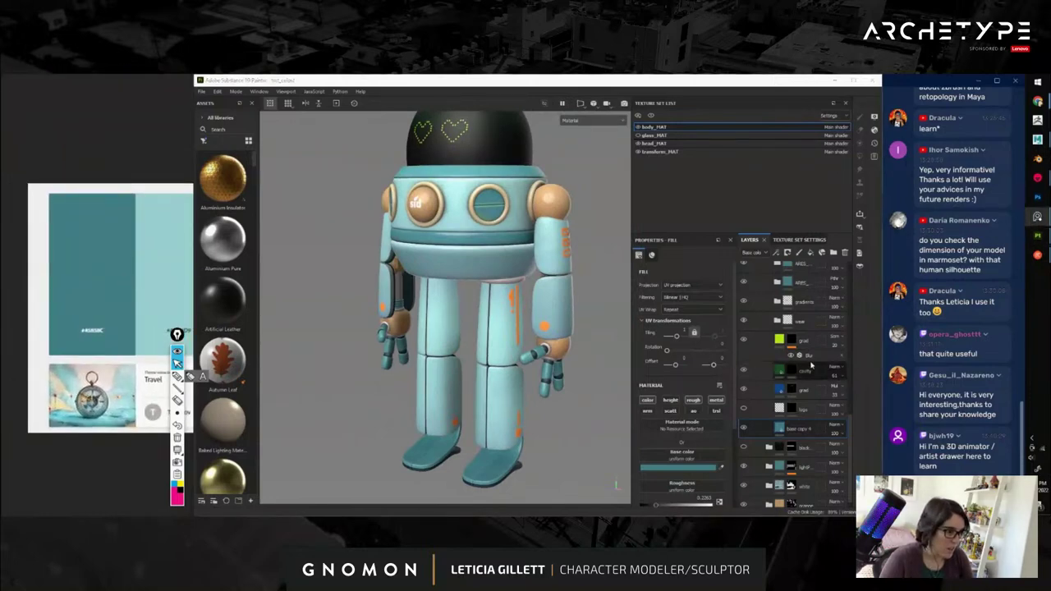
pyautogui.scroll(3, 769, 337)
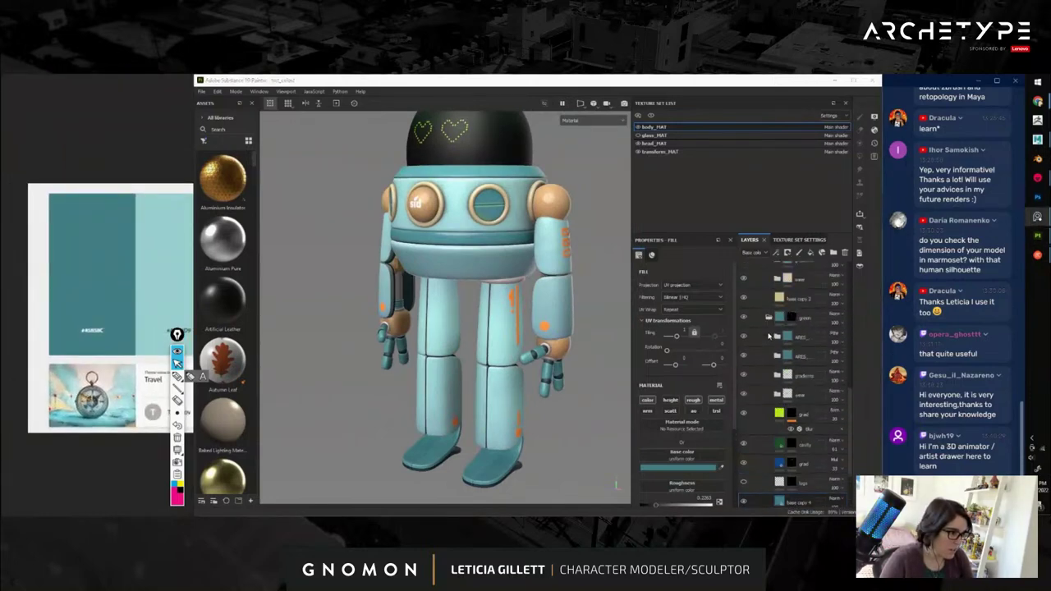
pyautogui.scroll(5, 769, 336)
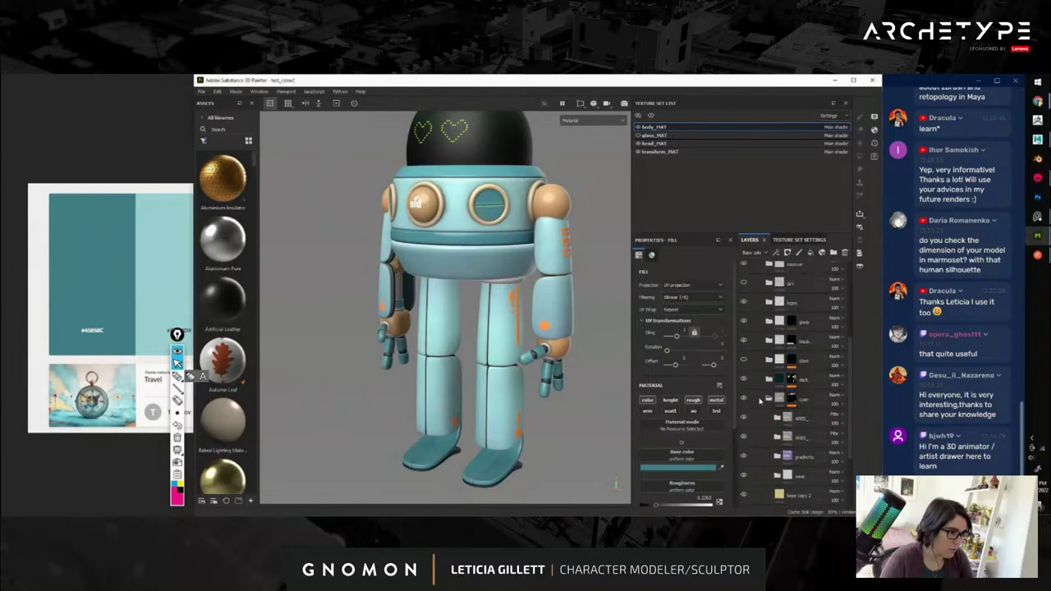
pyautogui.click(769, 399)
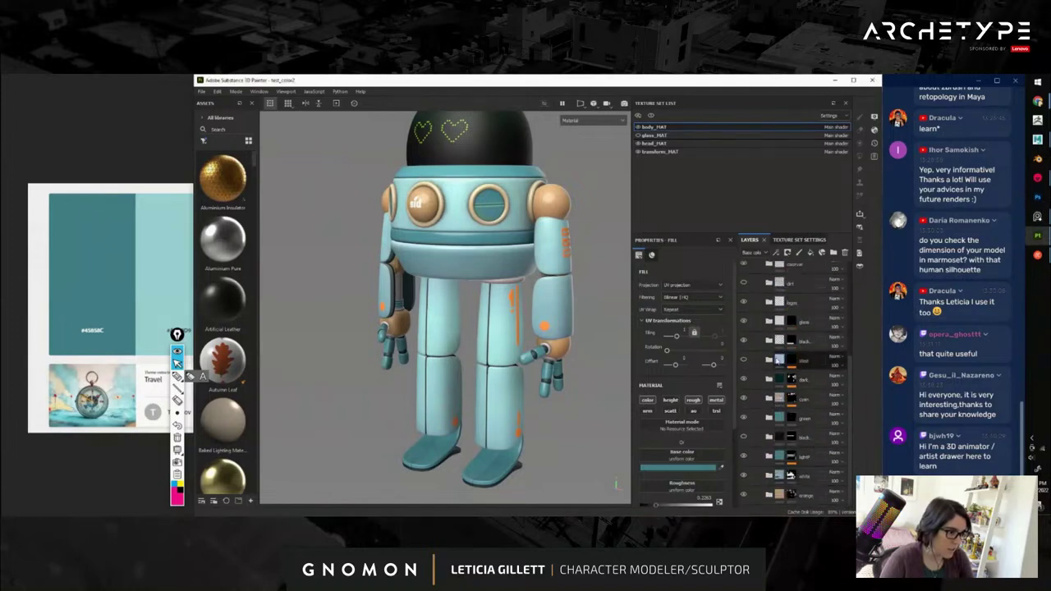
# Locate the logos folder in the body's materials, check its visibility on the robot, and expand it.
pyautogui.scroll(6, 825, 396)
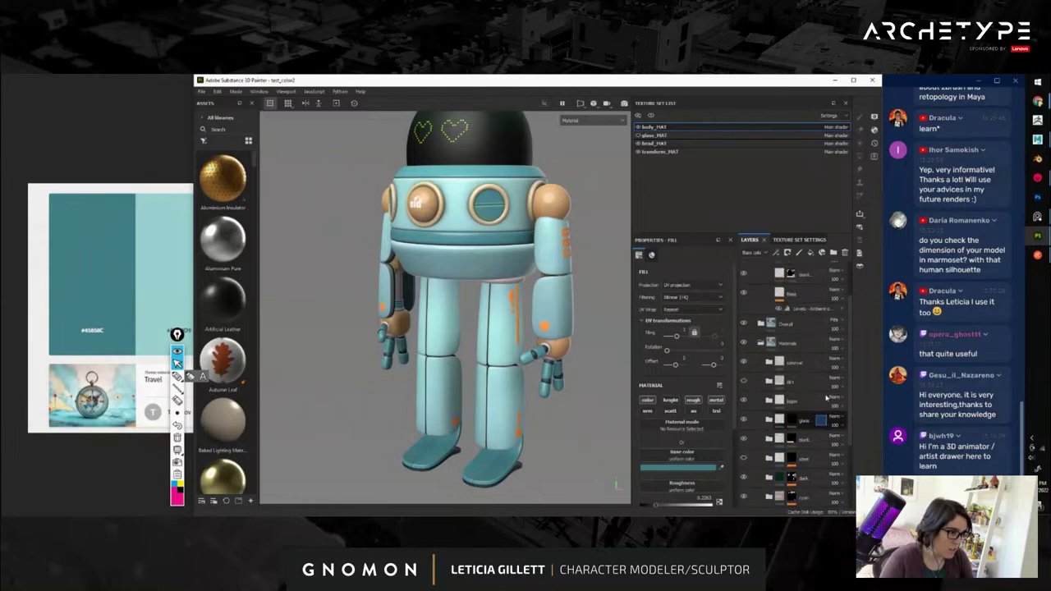
pyautogui.scroll(1, 825, 395)
pyautogui.scroll(-5, 816, 392)
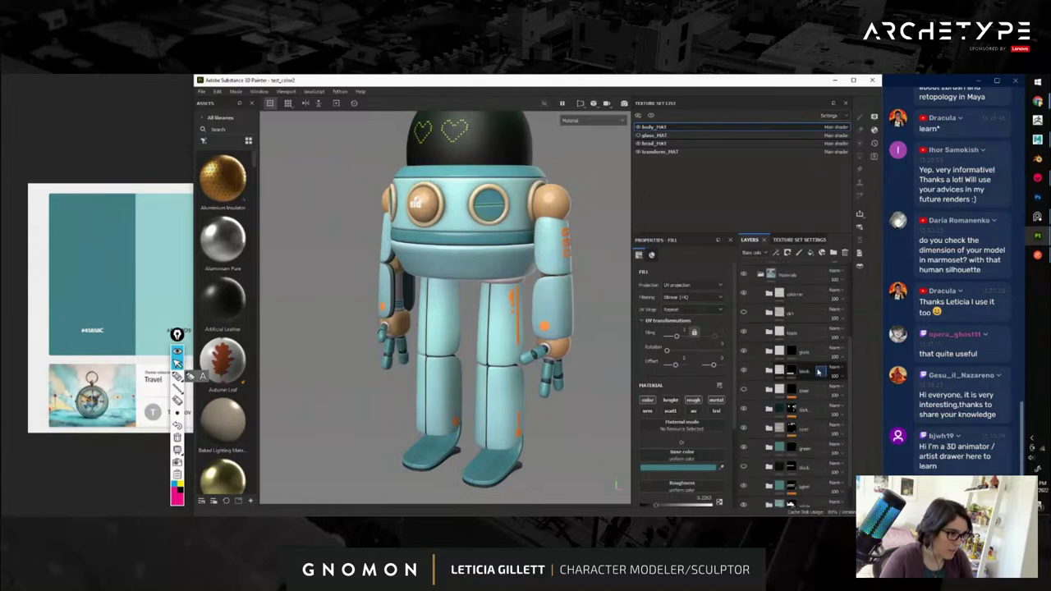
pyautogui.scroll(-2, 817, 374)
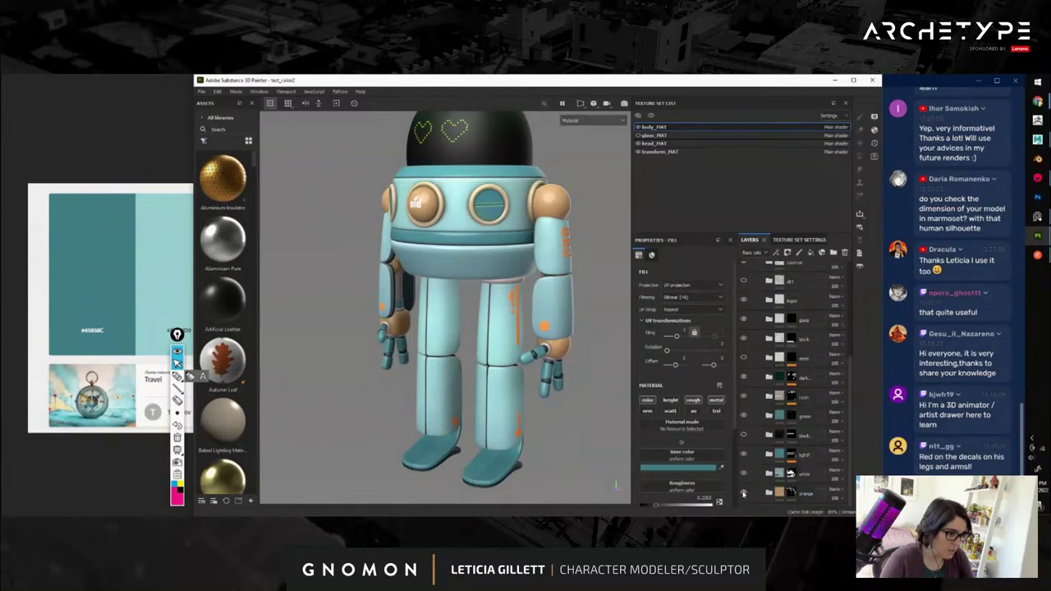
pyautogui.scroll(7, 744, 493)
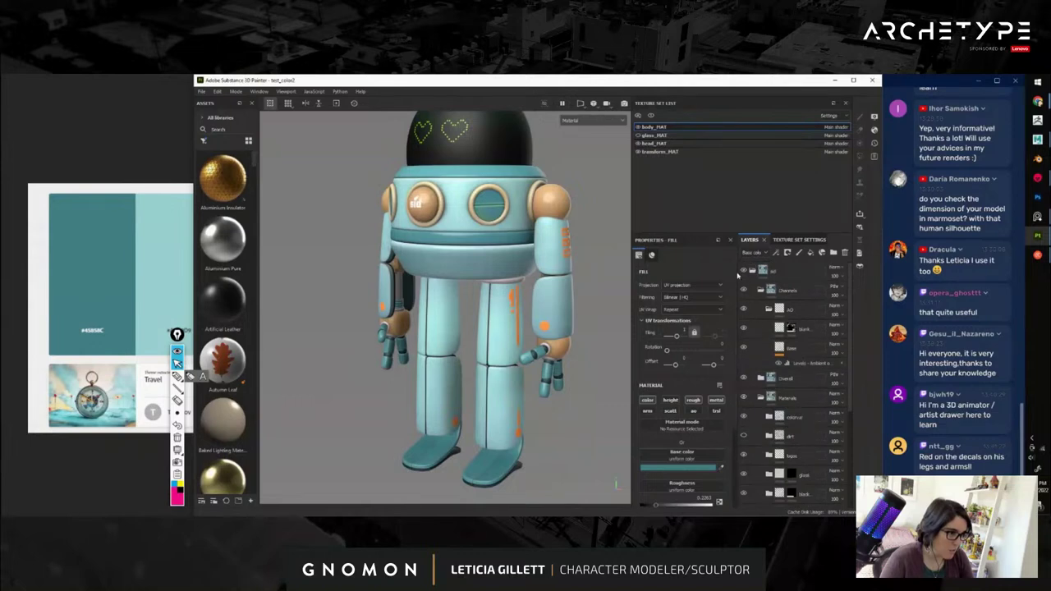
pyautogui.scroll(-3, 759, 373)
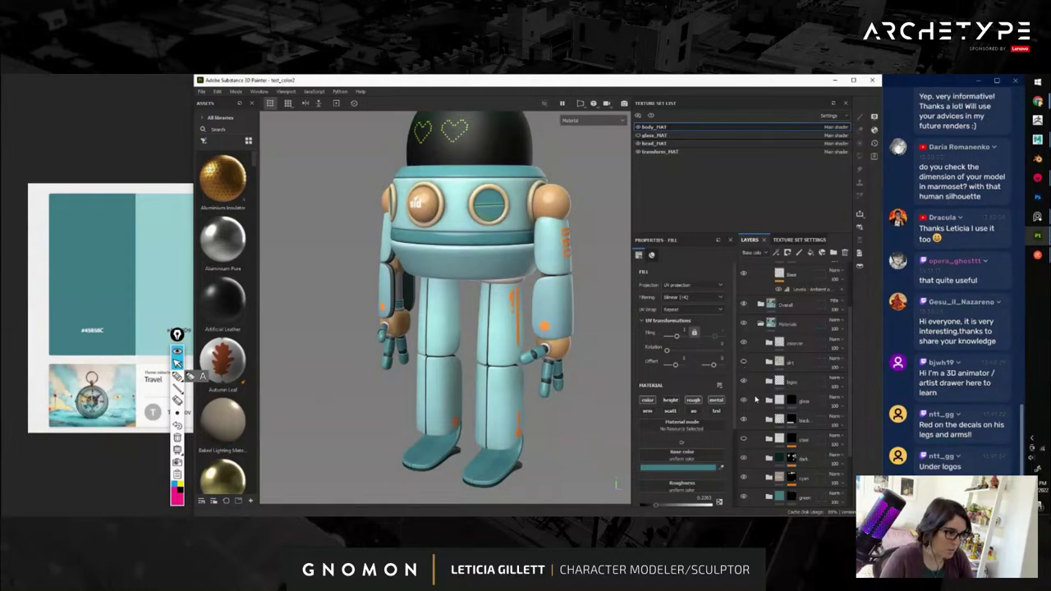
pyautogui.scroll(-1, 760, 394)
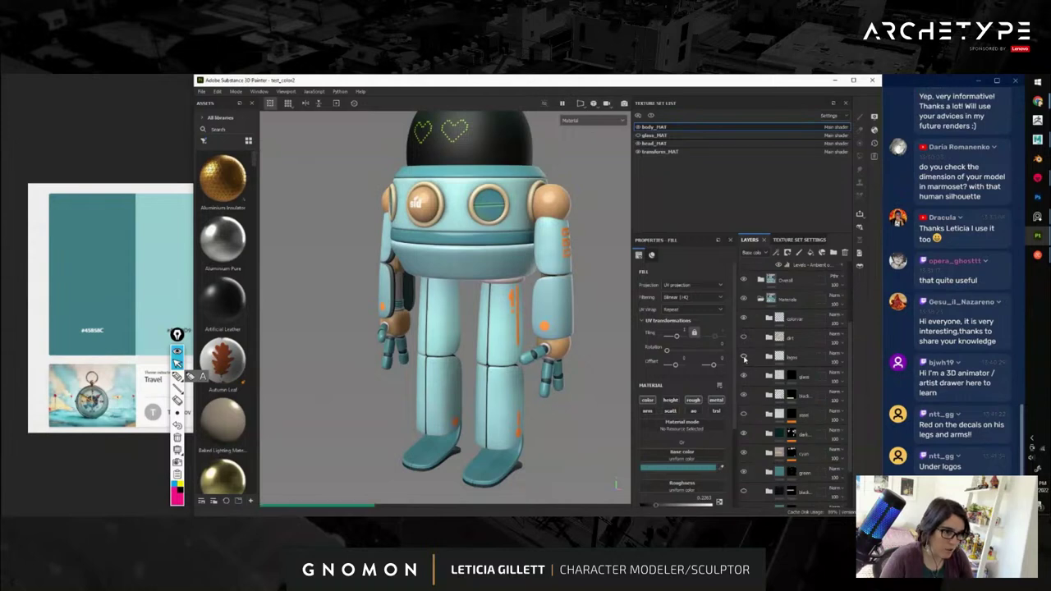
pyautogui.click(744, 356)
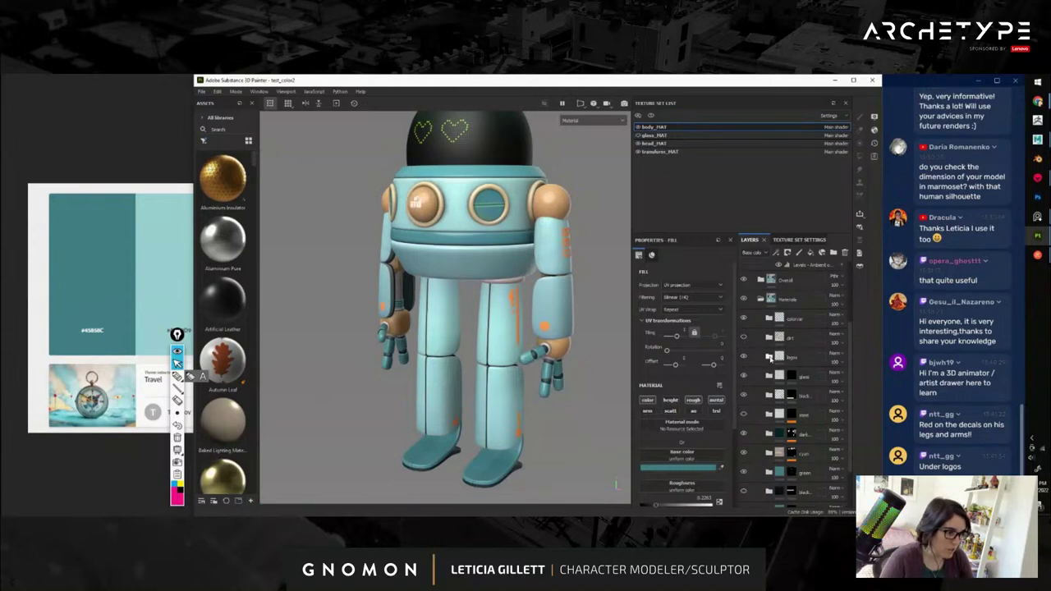
pyautogui.click(770, 357)
# Set the base color of the orange decal layer in the logos folder to the palette's dark teal #45858C.
pyautogui.scroll(-3, 806, 400)
pyautogui.scroll(-1, 806, 414)
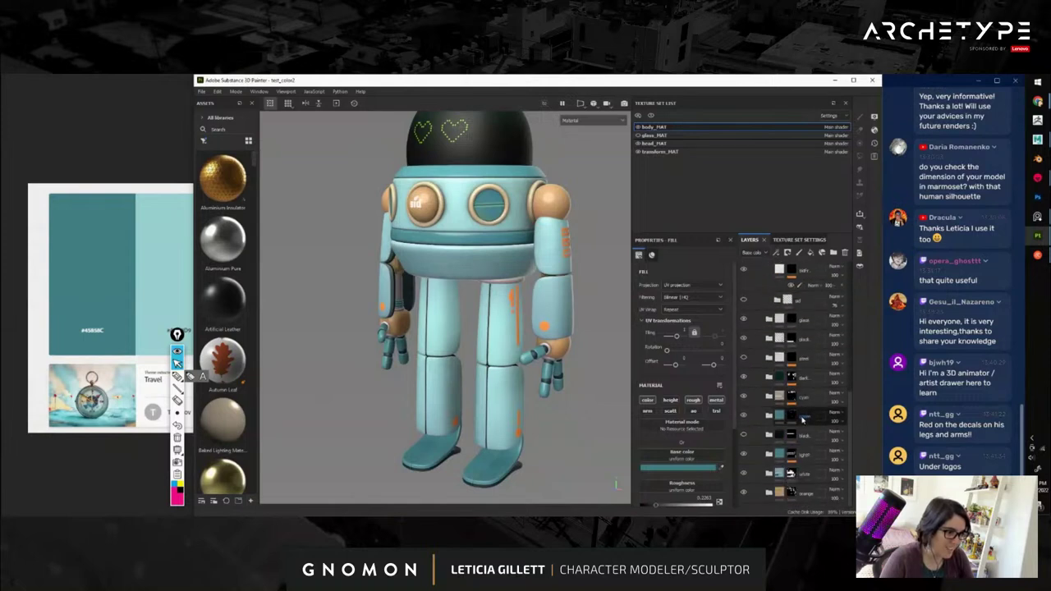
pyautogui.scroll(5, 810, 459)
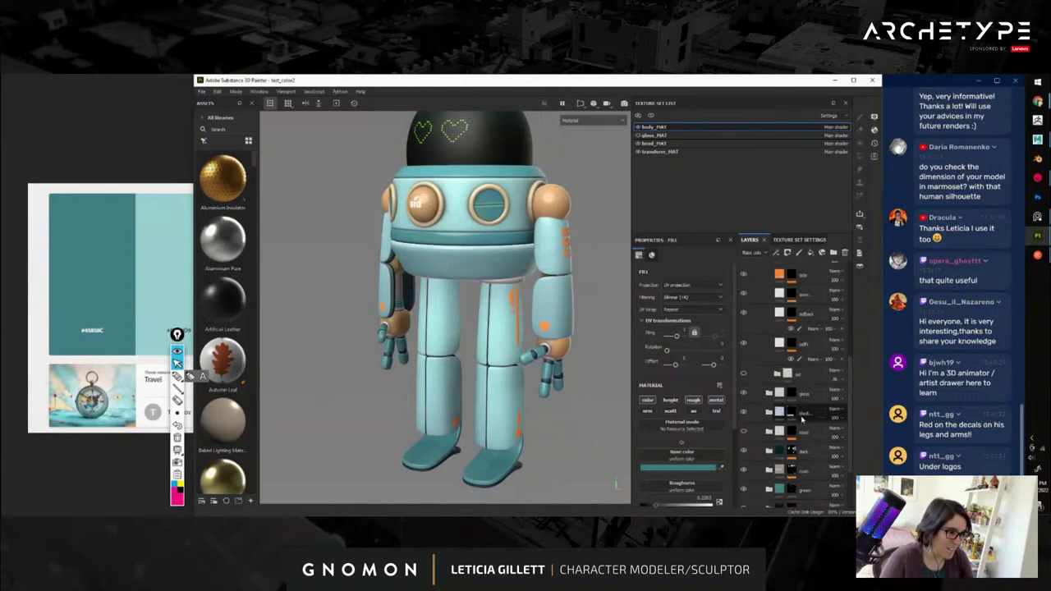
pyautogui.scroll(-1, 809, 429)
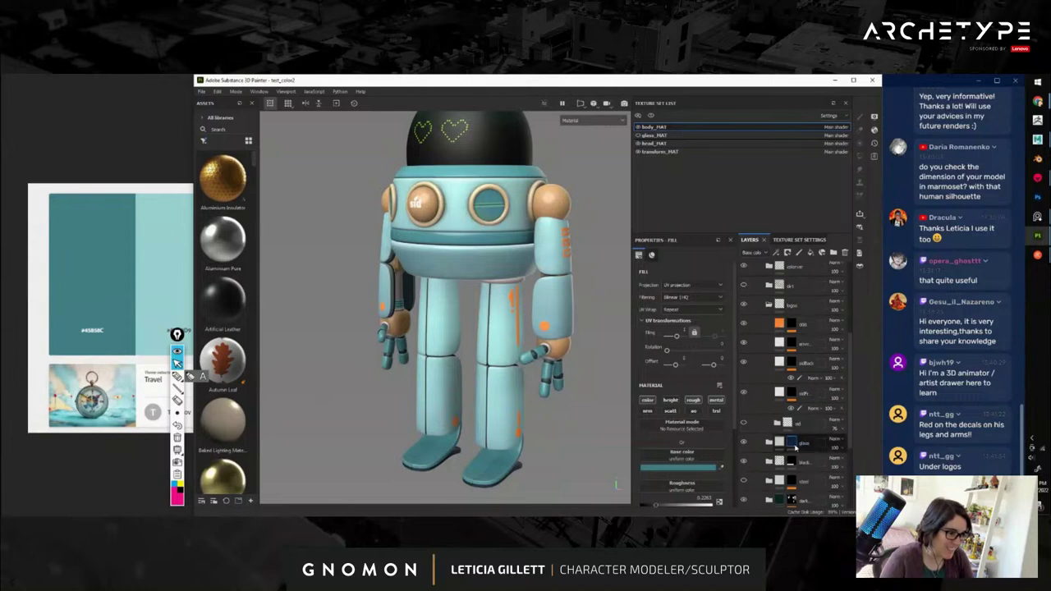
pyautogui.scroll(1, 794, 448)
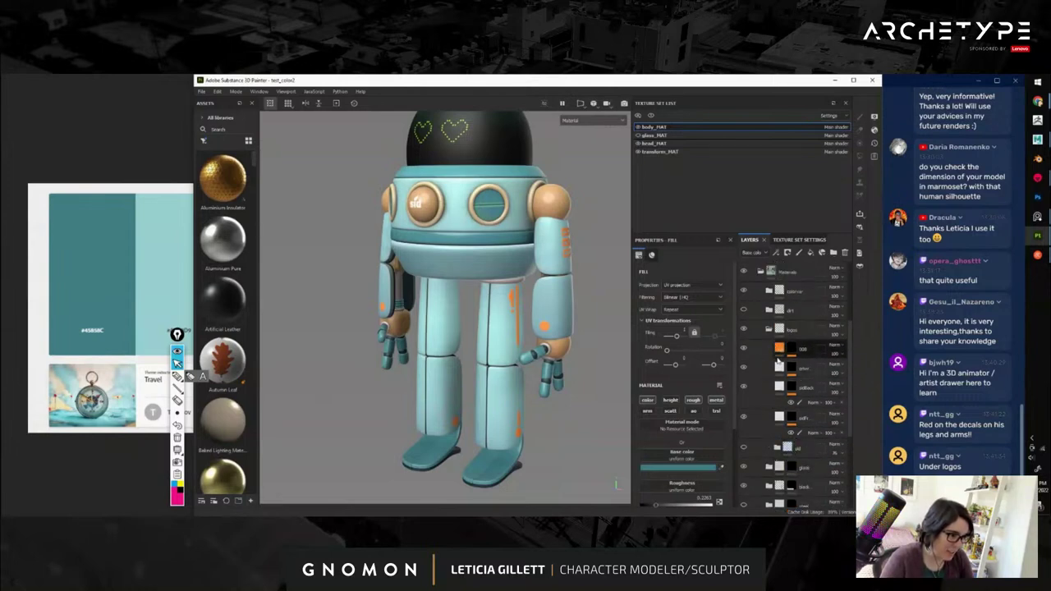
pyautogui.click(780, 349)
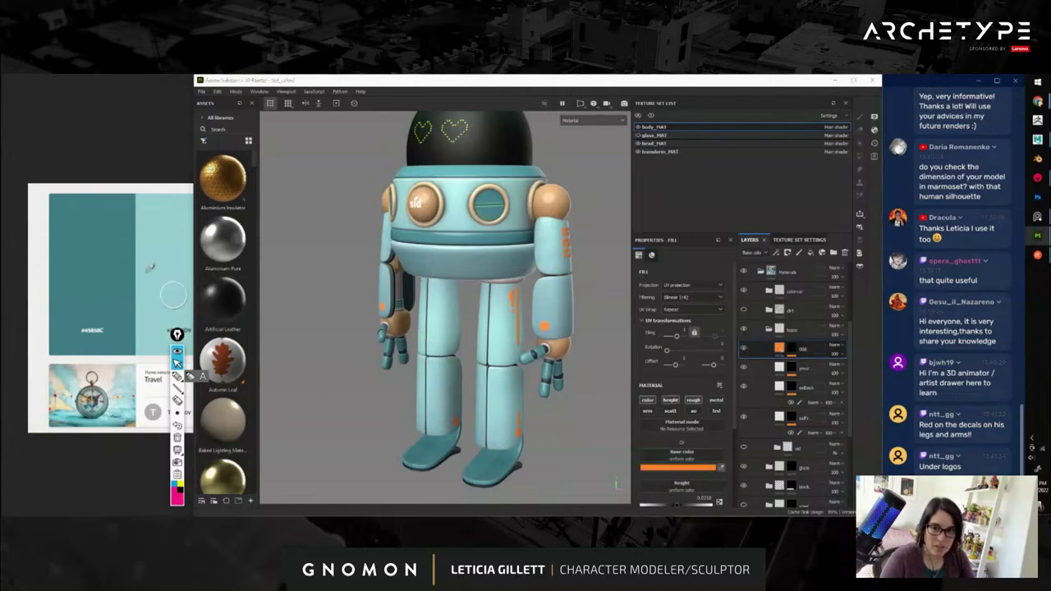
pyautogui.click(100, 249)
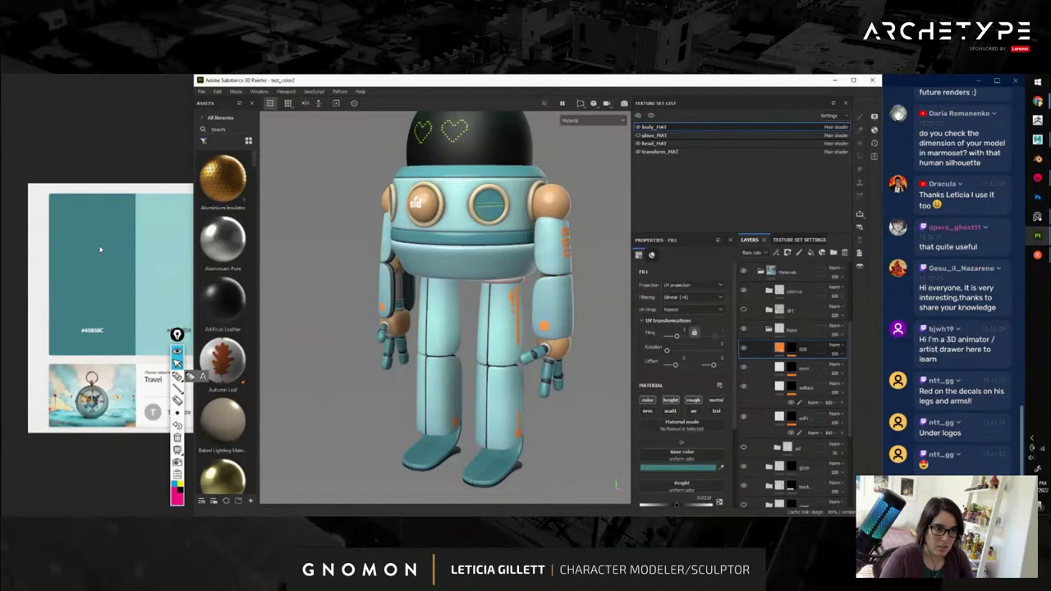
# Inspect the recolored arm and leg decals on the whole robot from the front and side.
pyautogui.keyDown('alt'); pyautogui.moveTo(339, 351); pyautogui.dragTo(369, 347); pyautogui.keyUp('alt')
pyautogui.scroll(-3, 451, 342)
pyautogui.moveTo(451, 341)
pyautogui.keyDown('alt'); pyautogui.mouseDown()
pyautogui.moveTo(625, 348)
pyautogui.moveTo(246, 335)
pyautogui.moveTo(444, 316)
pyautogui.moveTo(460, 325)
pyautogui.moveTo(393, 335)
pyautogui.moveTo(440, 338)
pyautogui.mouseUp(); pyautogui.keyUp('alt')
pyautogui.keyDown('alt'); pyautogui.moveTo(443, 338); pyautogui.dragTo(479, 329, button='right'); pyautogui.keyUp('alt')
pyautogui.keyDown('alt'); pyautogui.moveTo(478, 329); pyautogui.dragTo(485, 348, button='middle'); pyautogui.keyUp('alt')
pyautogui.keyDown('alt'); pyautogui.moveTo(485, 348); pyautogui.dragTo(502, 353); pyautogui.keyUp('alt')
pyautogui.keyDown('alt'); pyautogui.moveTo(502, 353); pyautogui.dragTo(488, 340, button='right'); pyautogui.keyUp('alt')
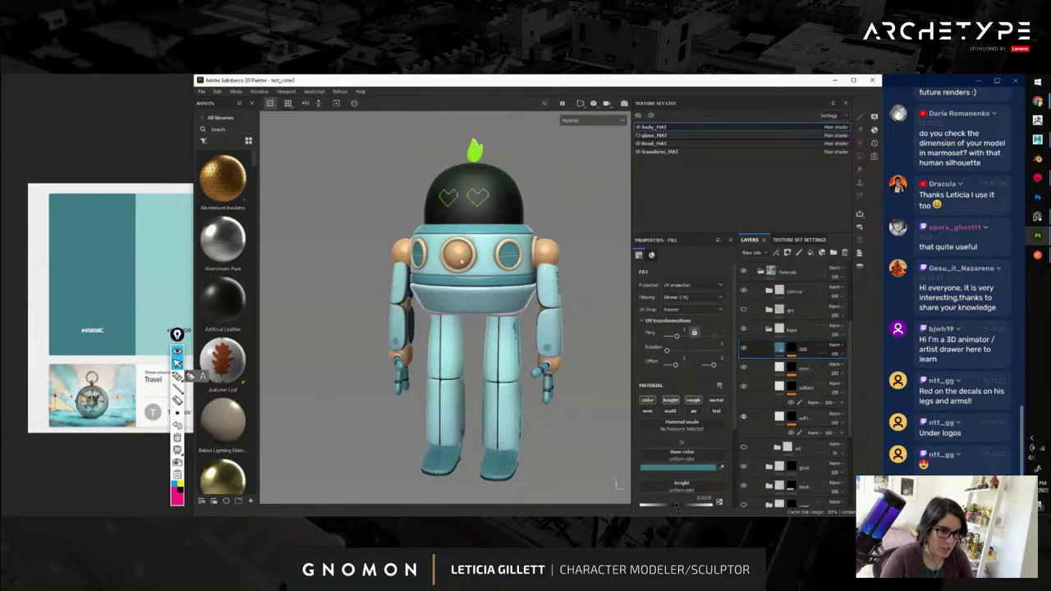
pyautogui.moveTo(470, 284)
pyautogui.keyDown('alt'); pyautogui.mouseDown()
pyautogui.moveTo(447, 285)
pyautogui.moveTo(476, 284)
pyautogui.mouseUp(); pyautogui.keyUp('alt')
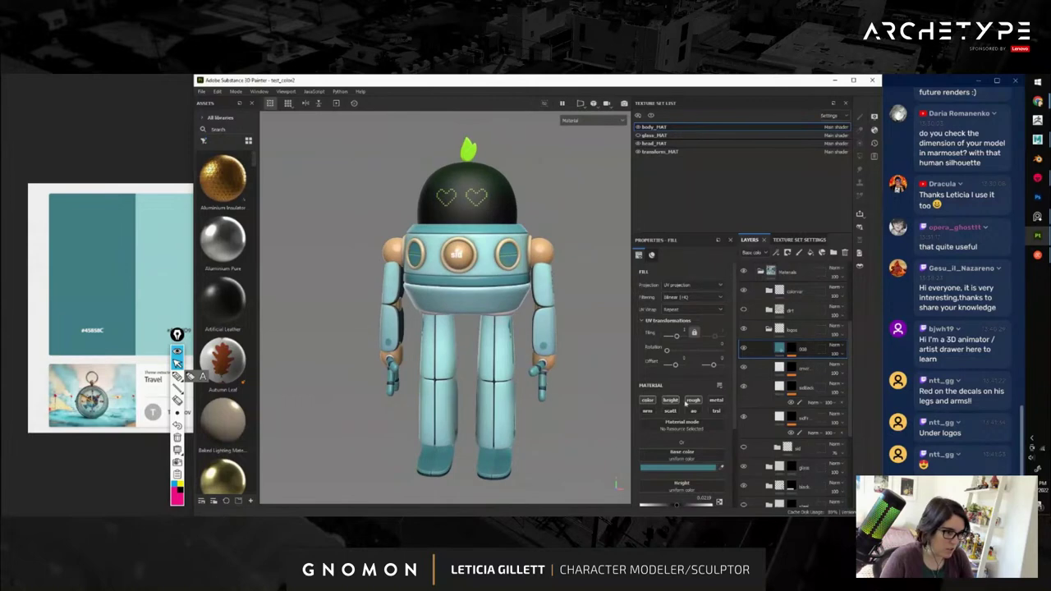
pyautogui.keyDown('alt'); pyautogui.moveTo(617, 400); pyautogui.dragTo(573, 396); pyautogui.keyUp('alt')
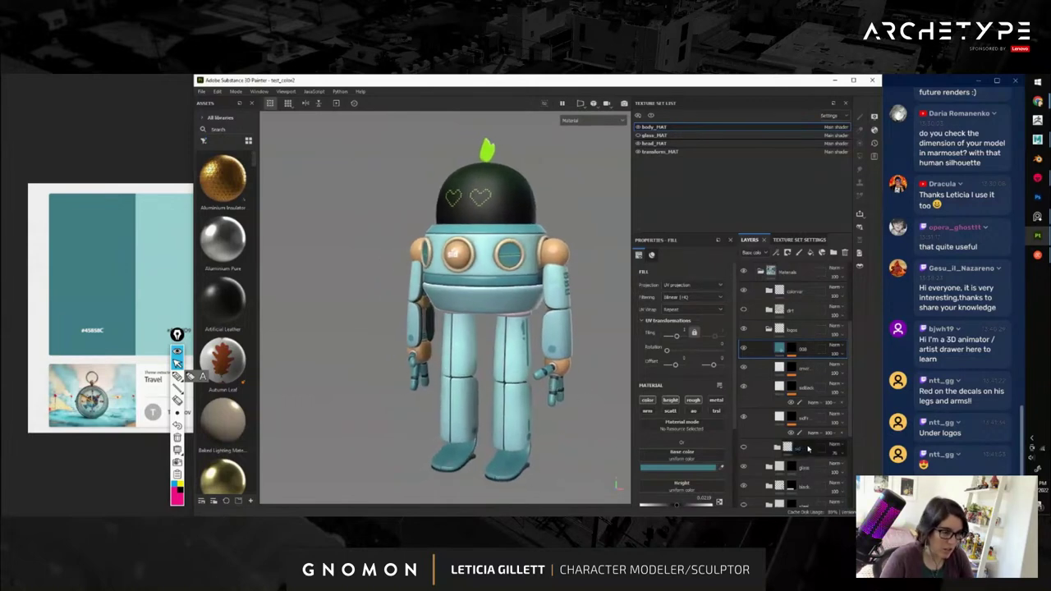
# Set the base color of the white "sid" chest logo layer to the palette's dark teal #45858C.
pyautogui.click(778, 417)
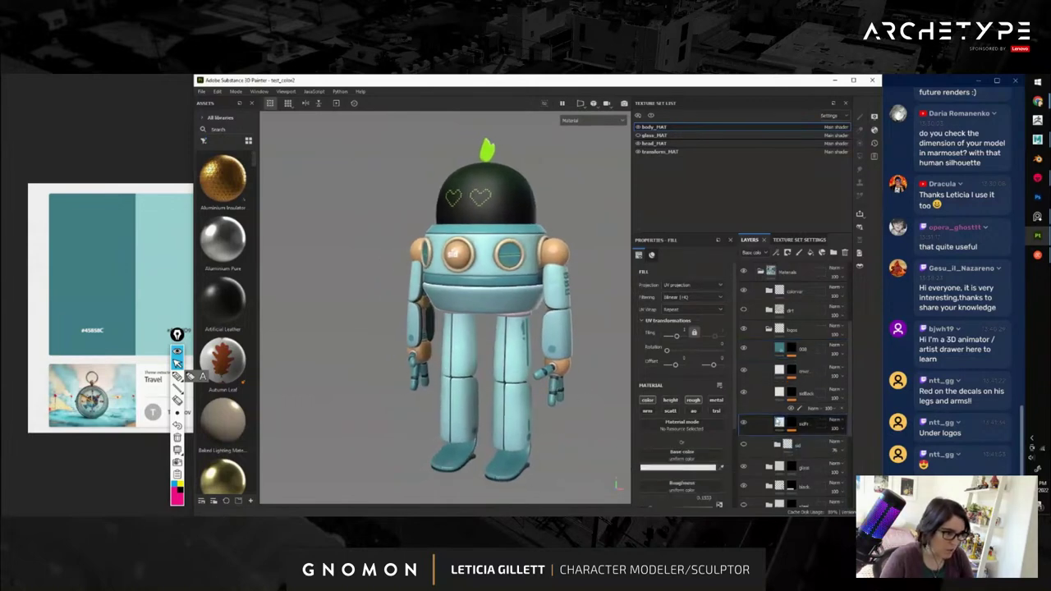
pyautogui.click(124, 265)
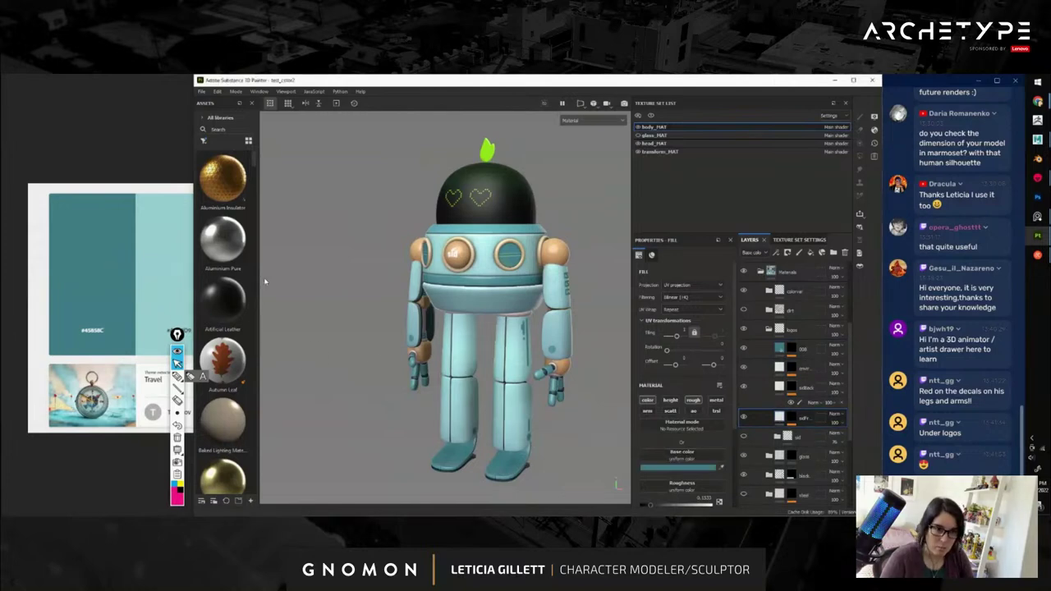
pyautogui.keyDown('alt'); pyautogui.moveTo(517, 414); pyautogui.dragTo(526, 392); pyautogui.keyUp('alt')
pyautogui.scroll(3, 527, 392)
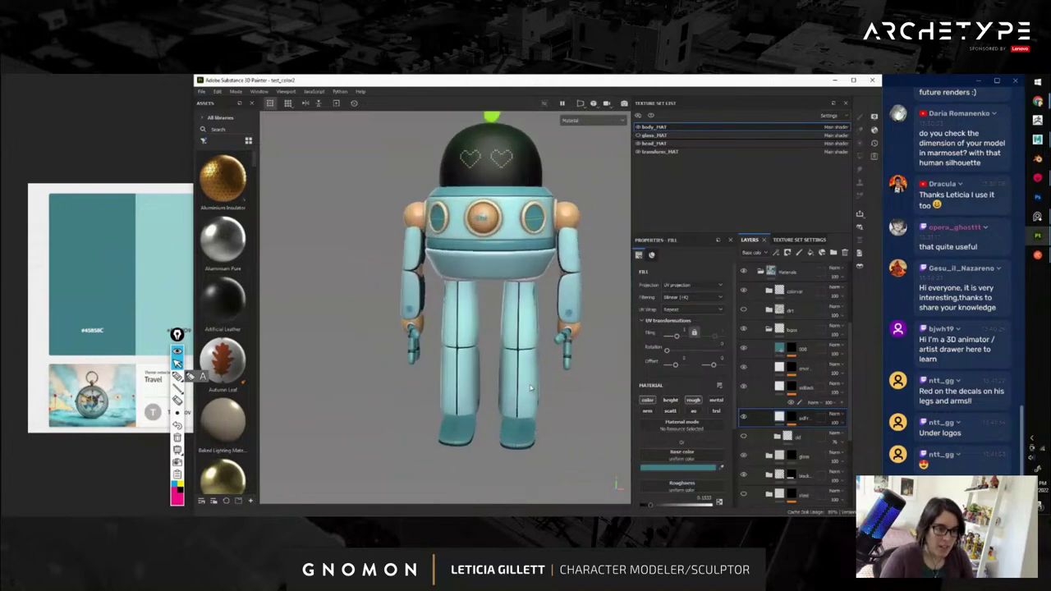
pyautogui.scroll(-3, 130, 279)
# Compare the palette's brown and red swatches with the robot's head, heart eyes, leaf and recolored chest logo.
pyautogui.scroll(5, 130, 279)
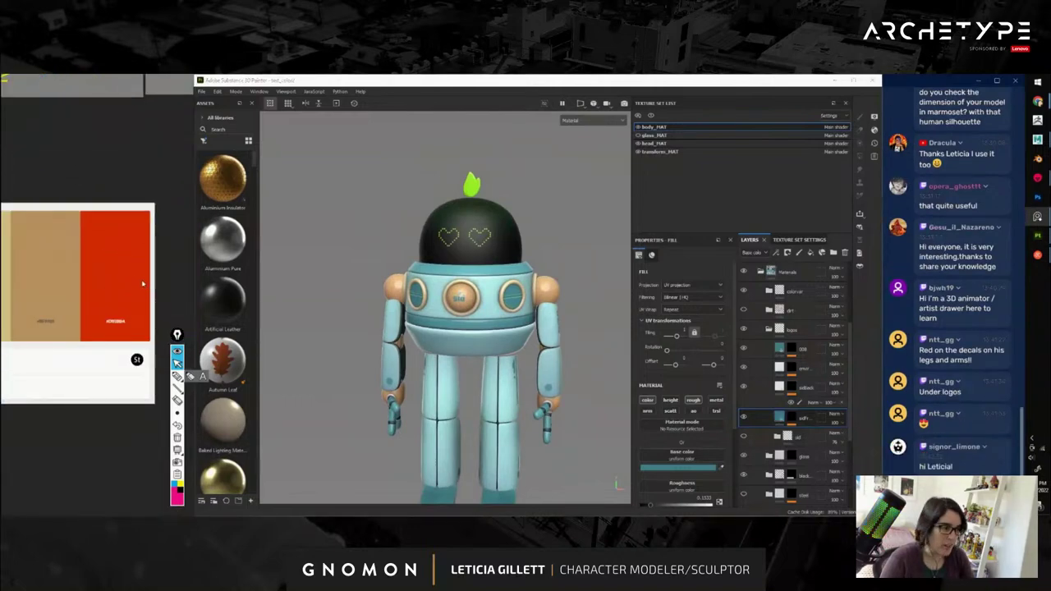
pyautogui.scroll(2, 139, 278)
pyautogui.moveTo(138, 277); pyautogui.dragTo(138, 297, button='middle')
pyautogui.scroll(-2, 122, 293)
pyautogui.scroll(1, 135, 302)
pyautogui.keyDown('alt'); pyautogui.moveTo(503, 254); pyautogui.dragTo(507, 337, button='middle'); pyautogui.keyUp('alt')
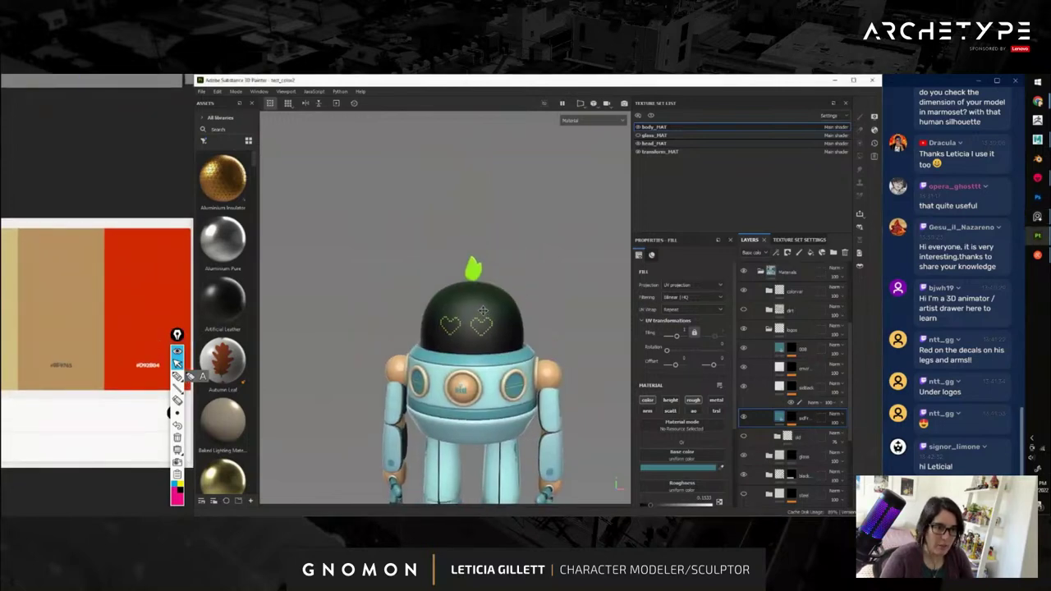
pyautogui.keyDown('alt'); pyautogui.moveTo(506, 338); pyautogui.dragTo(479, 340); pyautogui.keyUp('alt')
pyautogui.scroll(3, 479, 340)
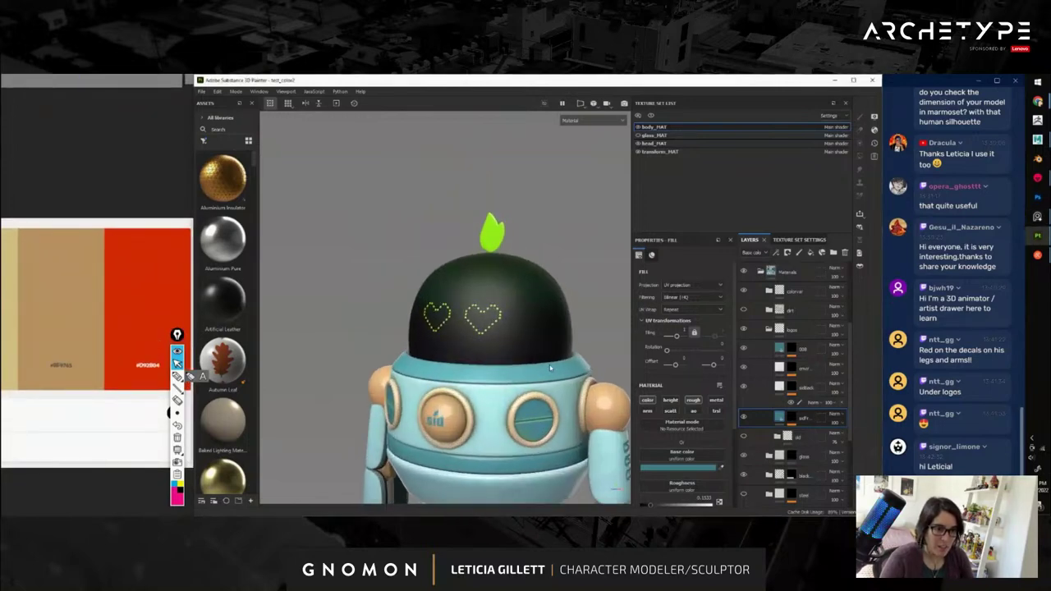
pyautogui.keyDown('alt'); pyautogui.moveTo(550, 368); pyautogui.dragTo(492, 358, button='middle'); pyautogui.keyUp('alt')
pyautogui.keyDown('alt'); pyautogui.moveTo(493, 357); pyautogui.dragTo(525, 361); pyautogui.keyUp('alt')
pyautogui.scroll(-3, 517, 359)
pyautogui.scroll(-3, 525, 361)
pyautogui.keyDown('alt'); pyautogui.moveTo(543, 386); pyautogui.dragTo(523, 348, button='middle'); pyautogui.keyUp('alt')
pyautogui.scroll(1, 523, 348)
# Collapse the logos folder and look through the body's remaining material folders.
pyautogui.click(769, 329)
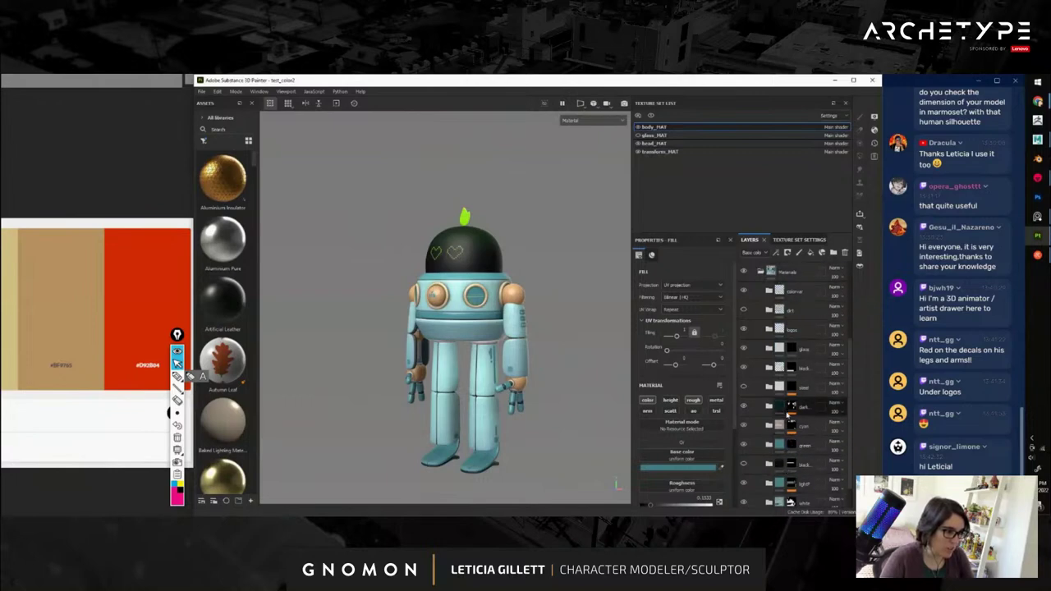
pyautogui.scroll(-1, 809, 402)
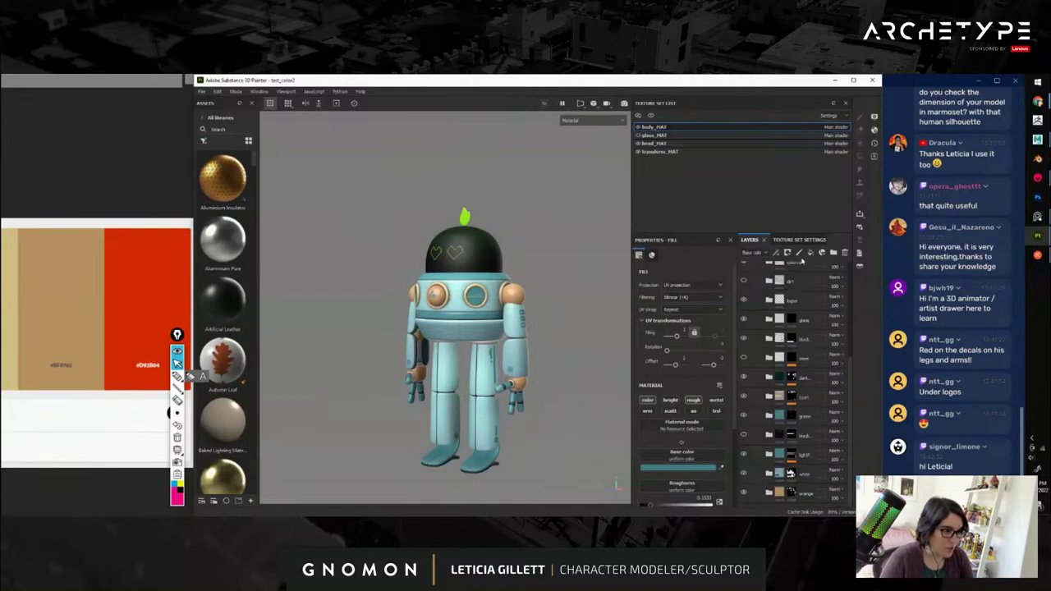
pyautogui.scroll(3, 791, 286)
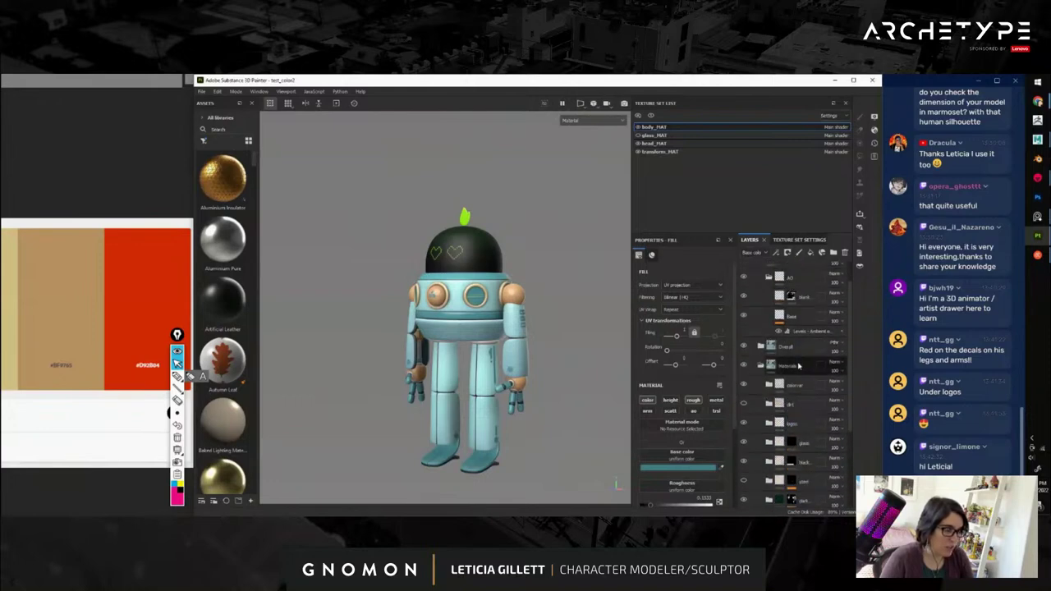
pyautogui.scroll(2, 798, 365)
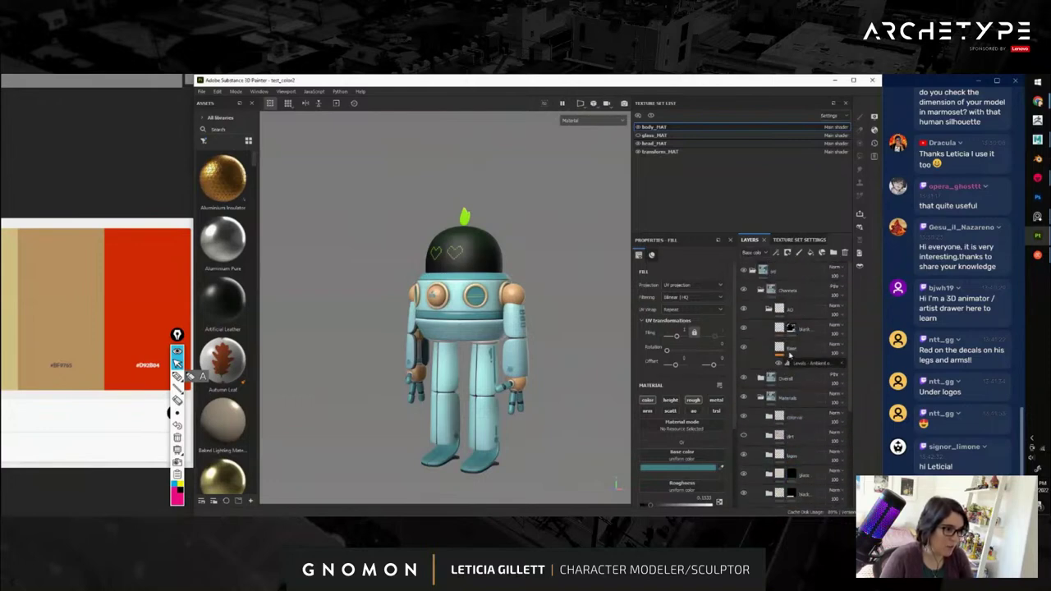
pyautogui.scroll(-5, 792, 444)
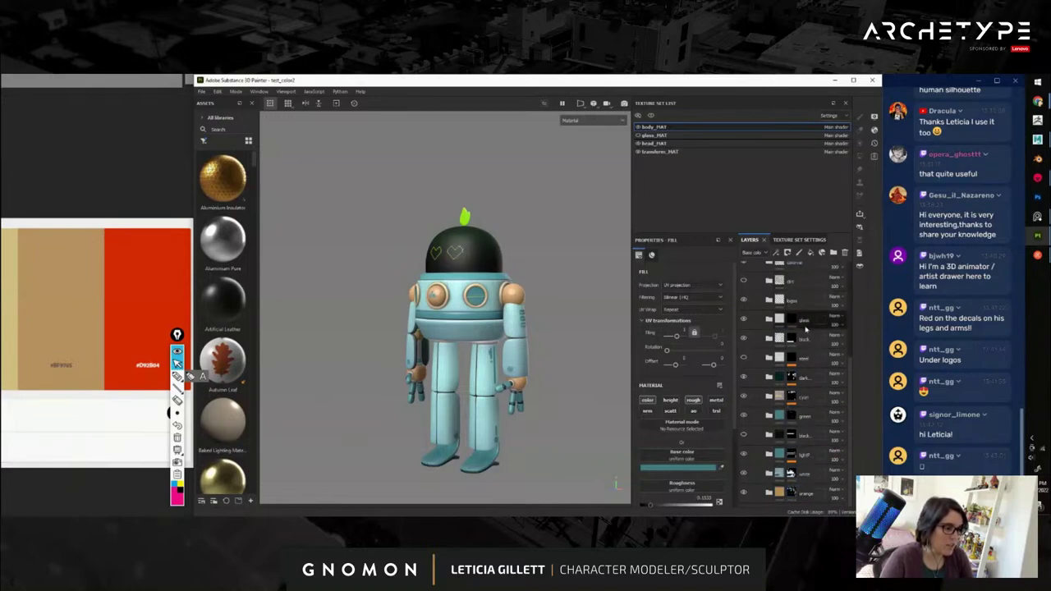
pyautogui.scroll(5, 787, 412)
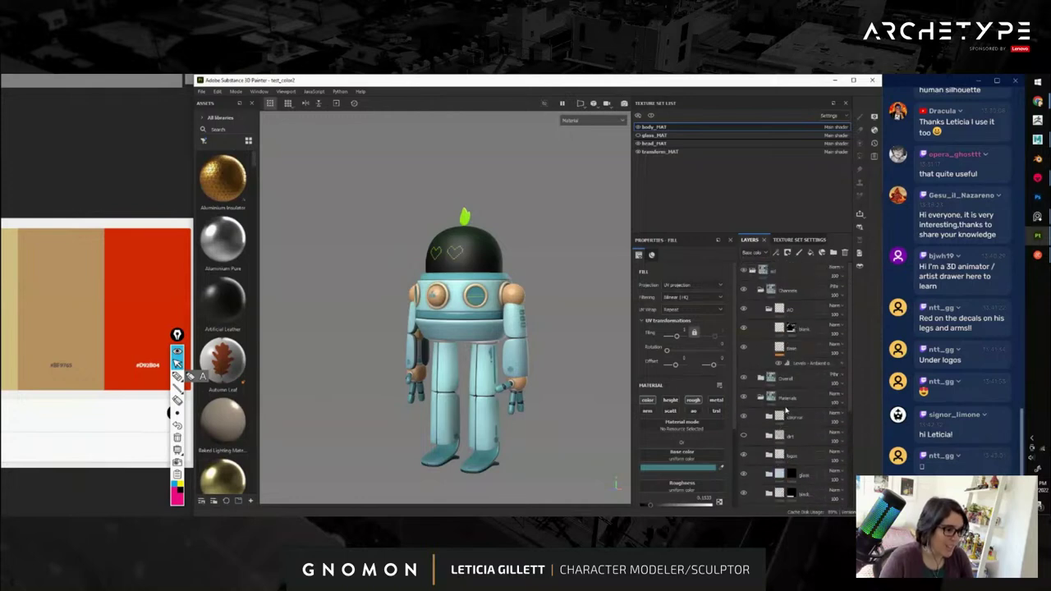
pyautogui.scroll(-5, 786, 410)
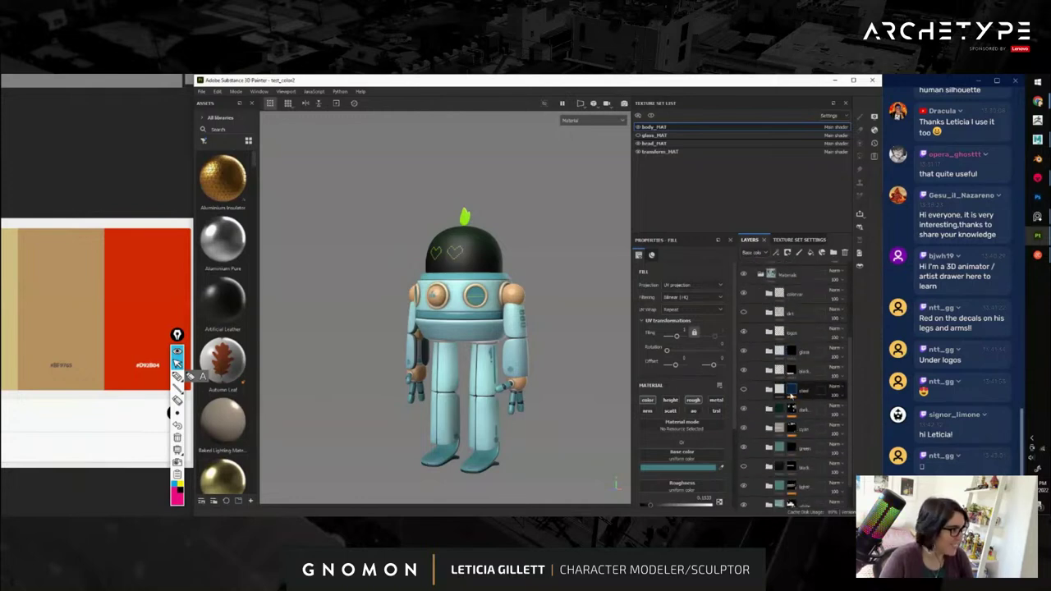
# Switch to the head_MAT texture set and collapse its screen material folder.
pyautogui.keyDown('alt'); pyautogui.moveTo(541, 268); pyautogui.dragTo(536, 354, button='middle'); pyautogui.keyUp('alt')
pyautogui.keyDown('alt'); pyautogui.moveTo(536, 353); pyautogui.dragTo(487, 274, button='right'); pyautogui.keyUp('alt')
pyautogui.keyDown('alt'); pyautogui.moveTo(488, 274); pyautogui.dragTo(547, 318, button='middle'); pyautogui.keyUp('alt')
pyautogui.keyDown('alt'); pyautogui.moveTo(547, 318); pyautogui.dragTo(563, 321); pyautogui.keyUp('alt')
pyautogui.keyDown('alt'); pyautogui.moveTo(556, 305); pyautogui.dragTo(553, 312, button='middle'); pyautogui.keyUp('alt')
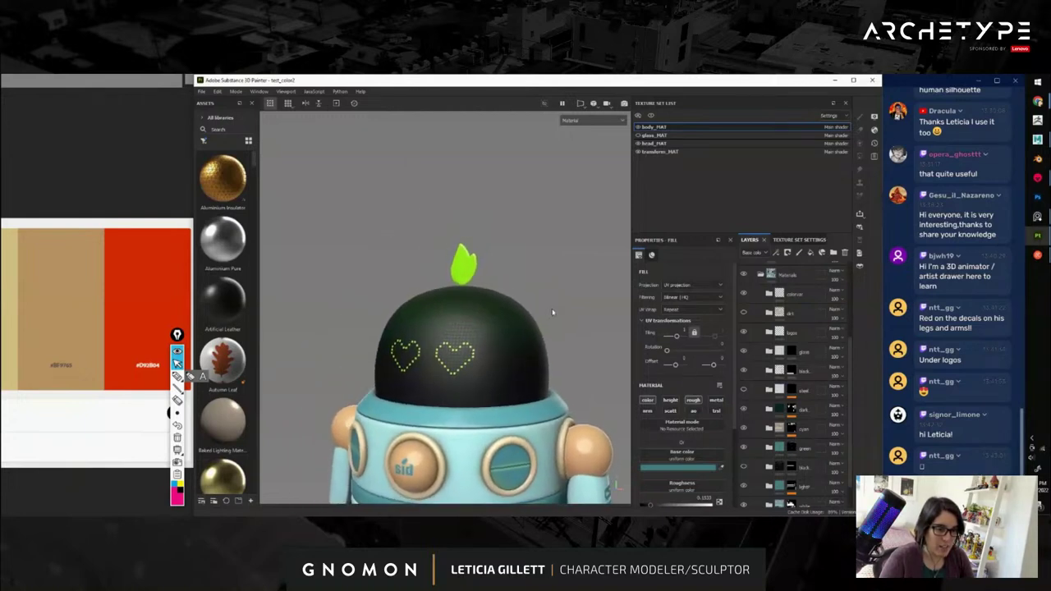
pyautogui.scroll(3, 829, 344)
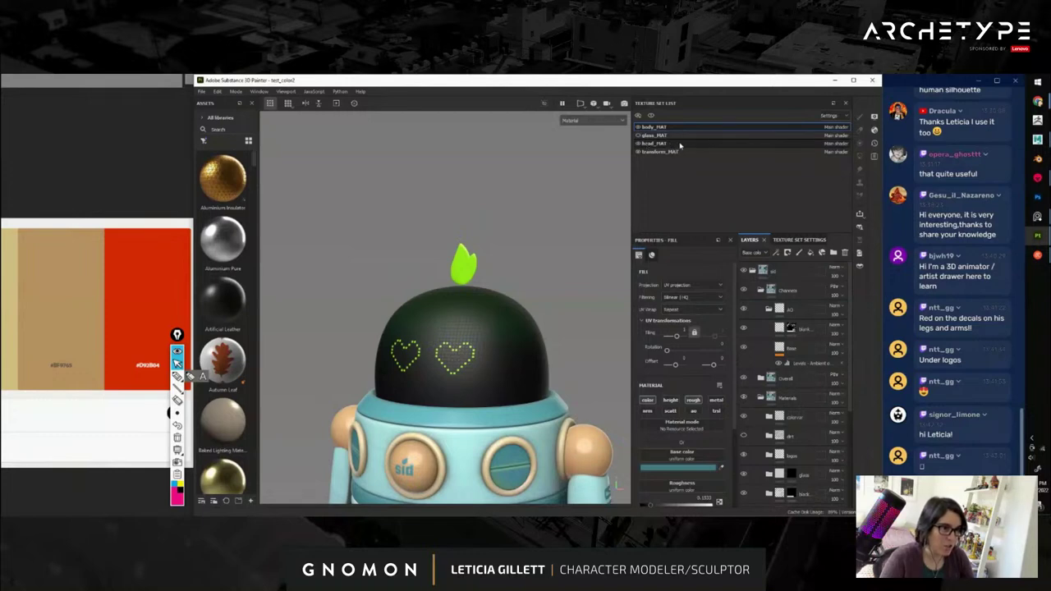
pyautogui.click(674, 143)
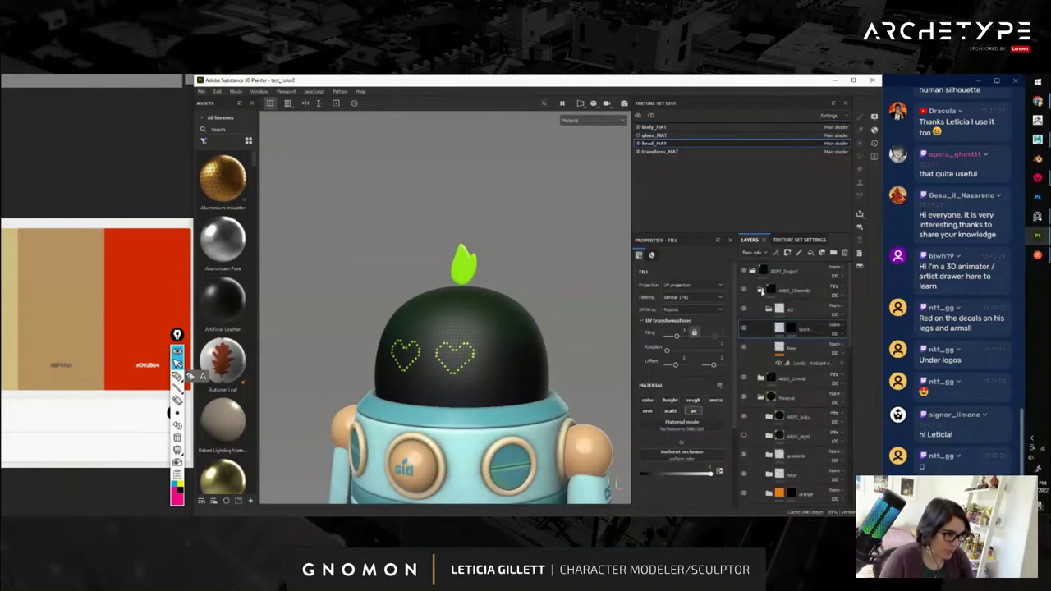
pyautogui.scroll(-5, 761, 289)
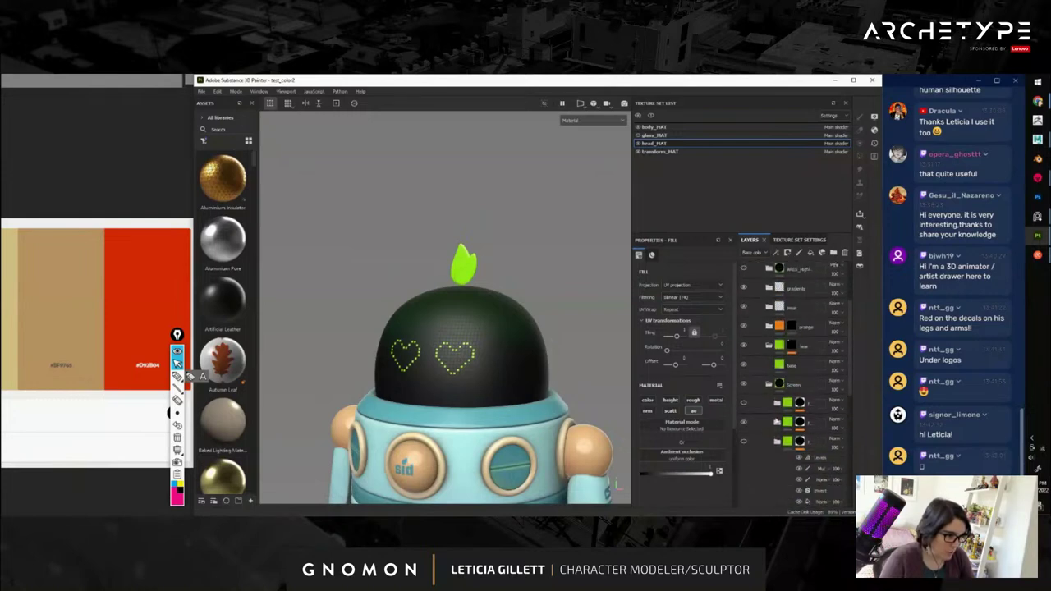
pyautogui.click(768, 386)
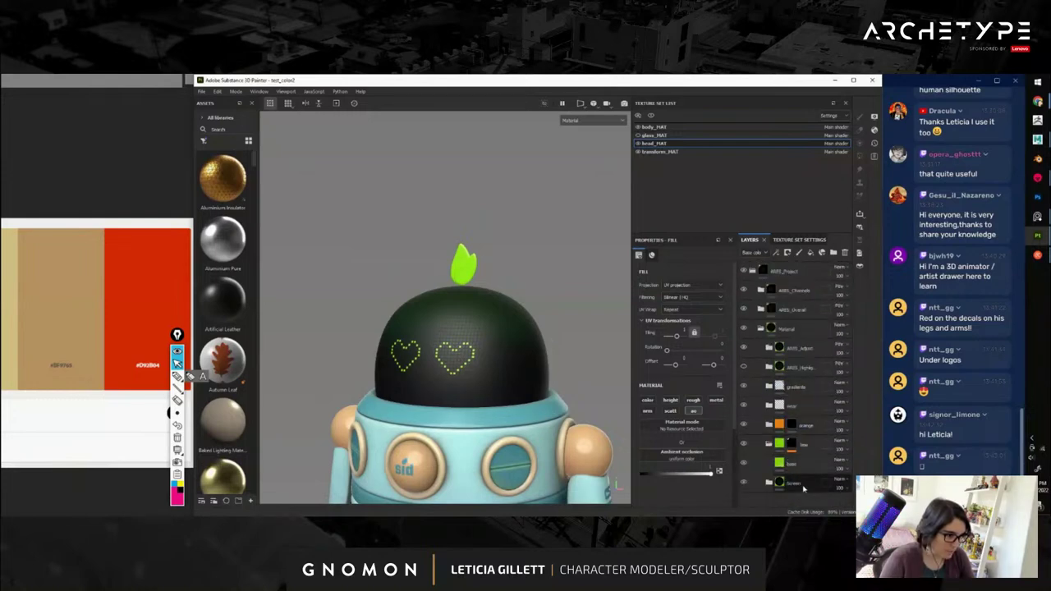
# Set the base color of the leaf's green base layer to the red sampled from the reference palette.
pyautogui.click(779, 463)
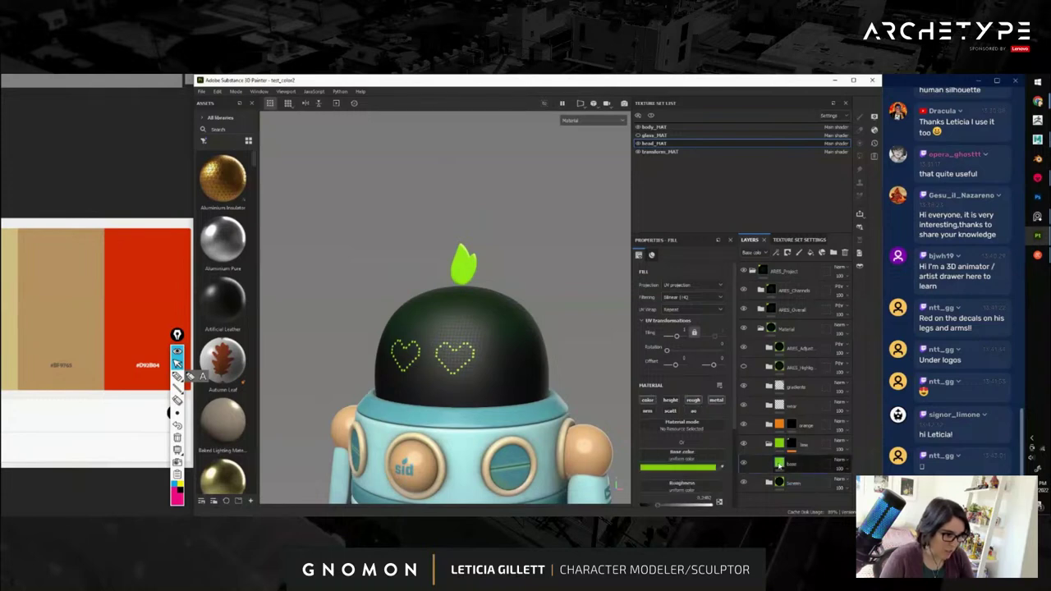
pyautogui.click(722, 468)
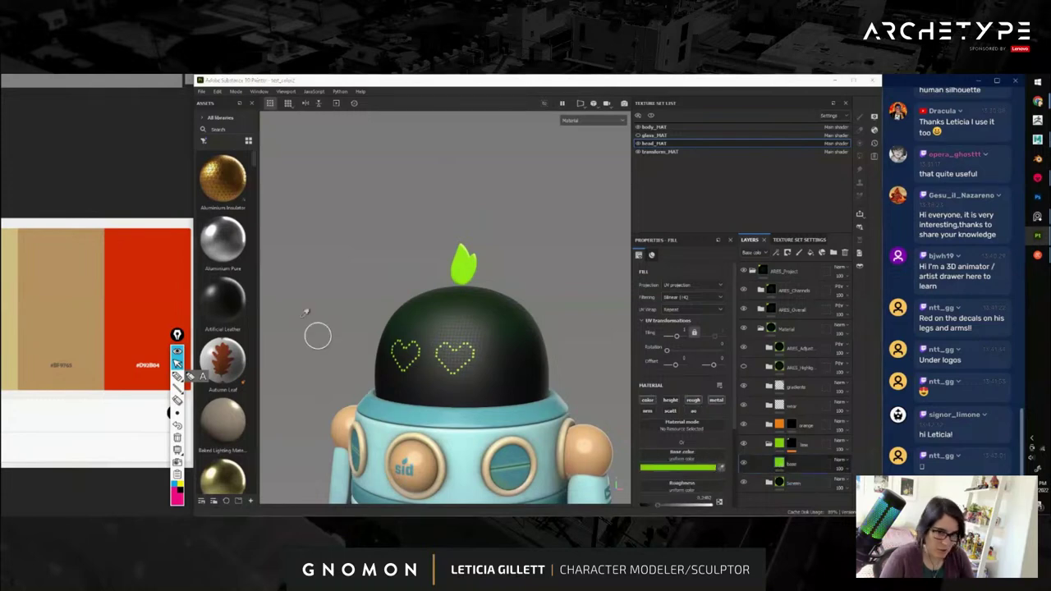
pyautogui.click(153, 271)
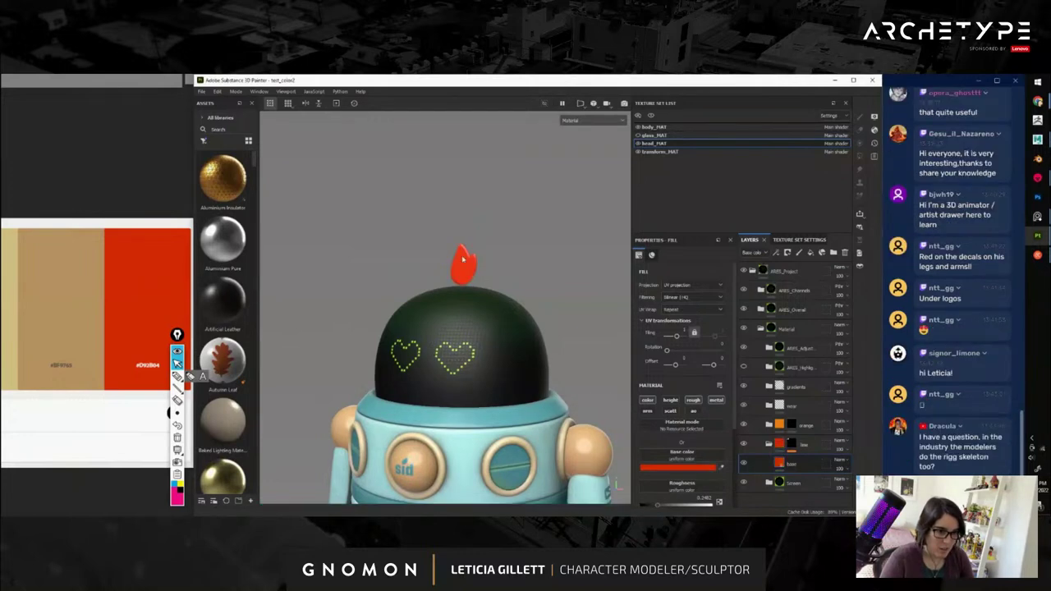
# Inspect the recolored leaf together with the whole robot from the front, the sides and a low angle.
pyautogui.scroll(-3, 582, 356)
pyautogui.keyDown('alt'); pyautogui.moveTo(582, 357); pyautogui.dragTo(570, 284, button='middle'); pyautogui.keyUp('alt')
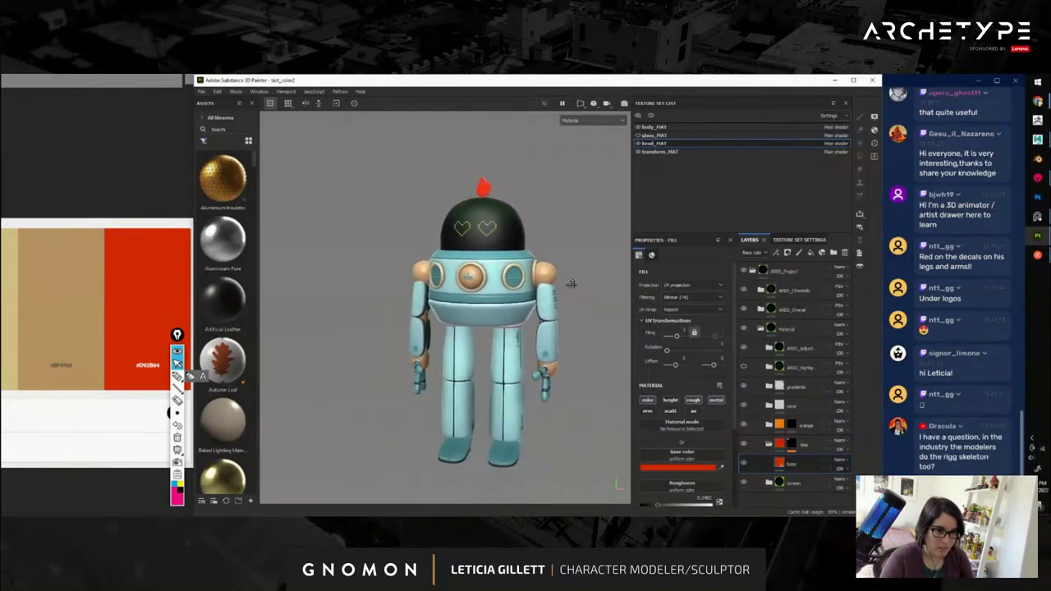
pyautogui.keyDown('alt'); pyautogui.moveTo(569, 284); pyautogui.dragTo(518, 301); pyautogui.keyUp('alt')
pyautogui.keyDown('alt'); pyautogui.moveTo(489, 289); pyautogui.dragTo(522, 305, button='middle'); pyautogui.keyUp('alt')
pyautogui.scroll(3, 483, 299)
pyautogui.scroll(2, 522, 305)
pyautogui.keyDown('alt'); pyautogui.moveTo(522, 305); pyautogui.dragTo(517, 304); pyautogui.keyUp('alt')
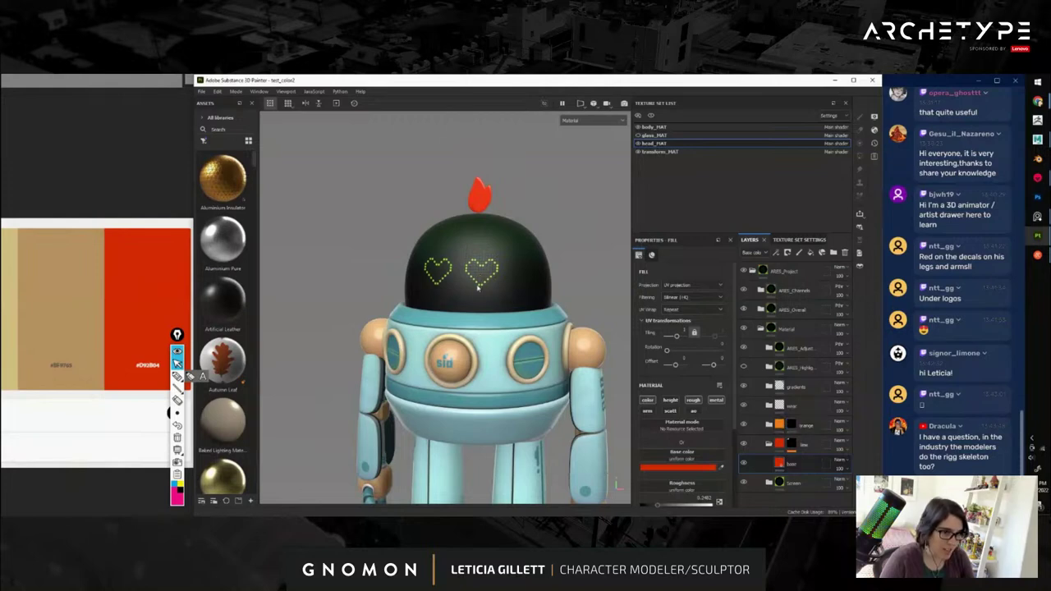
pyautogui.scroll(-5, 478, 286)
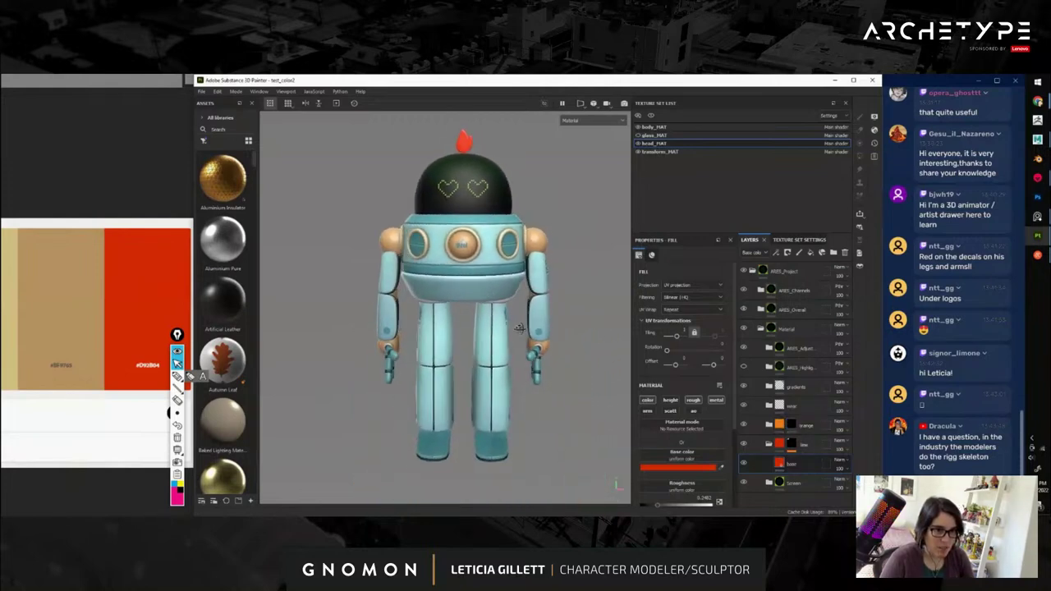
pyautogui.scroll(-2, 520, 344)
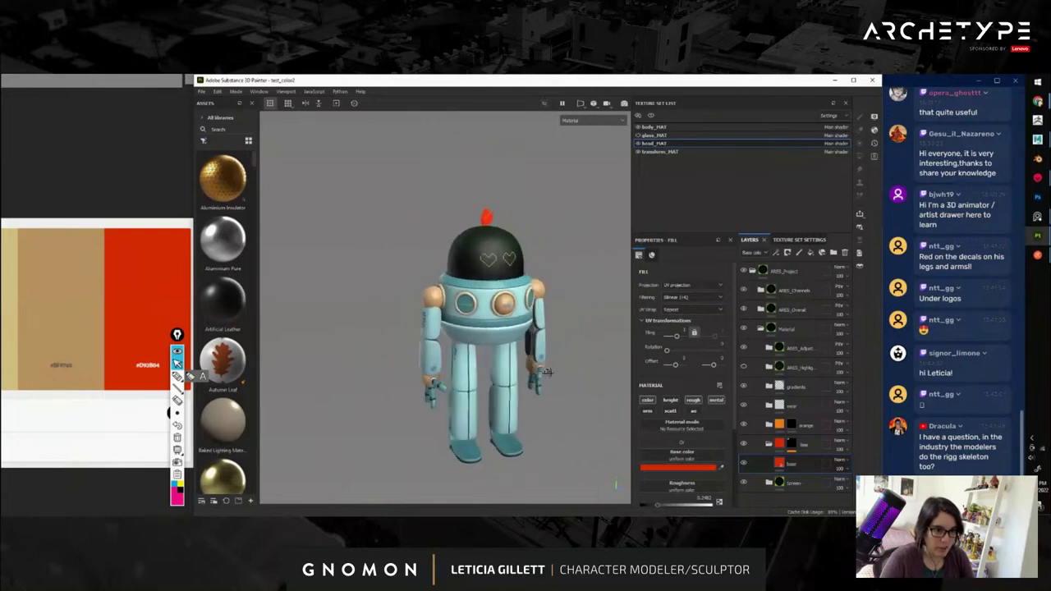
pyautogui.keyDown('alt'); pyautogui.moveTo(514, 363); pyautogui.dragTo(445, 324); pyautogui.keyUp('alt')
pyautogui.scroll(4, 471, 338)
pyautogui.keyDown('alt'); pyautogui.moveTo(401, 256); pyautogui.dragTo(440, 339, button='middle'); pyautogui.keyUp('alt')
pyautogui.scroll(2, 440, 338)
pyautogui.keyDown('alt'); pyautogui.moveTo(479, 370); pyautogui.dragTo(681, 376); pyautogui.keyUp('alt')
pyautogui.scroll(-6, 455, 380)
pyautogui.moveTo(516, 391)
pyautogui.keyDown('alt'); pyautogui.mouseDown()
pyautogui.moveTo(575, 384)
pyautogui.moveTo(499, 383)
pyautogui.mouseUp(); pyautogui.keyUp('alt')
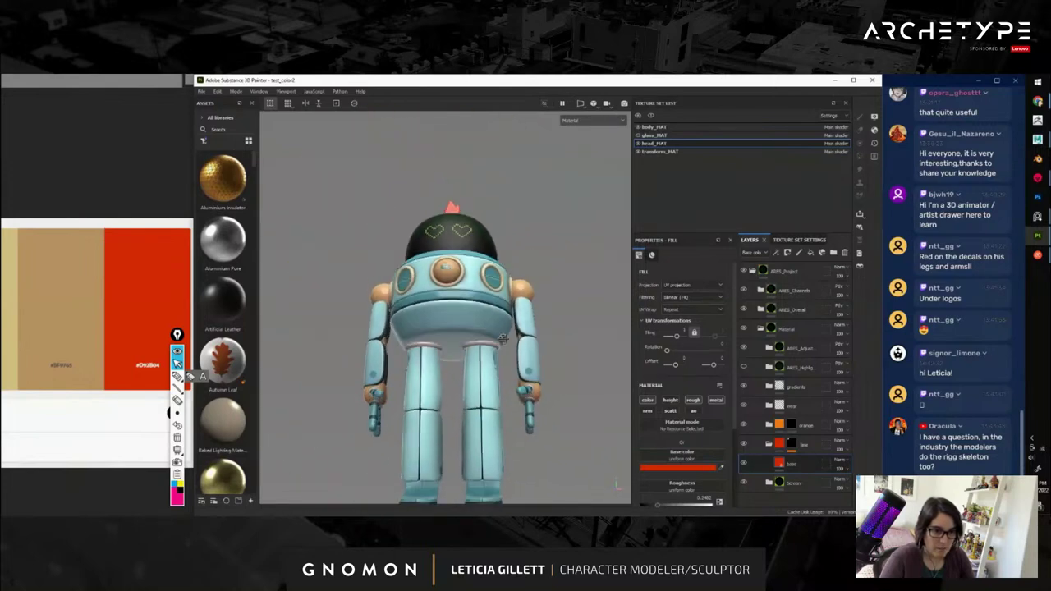
# Toggle the visibility of the green and cyan material folders in body_MAT to check which robot parts they color.
pyautogui.scroll(8, 499, 383)
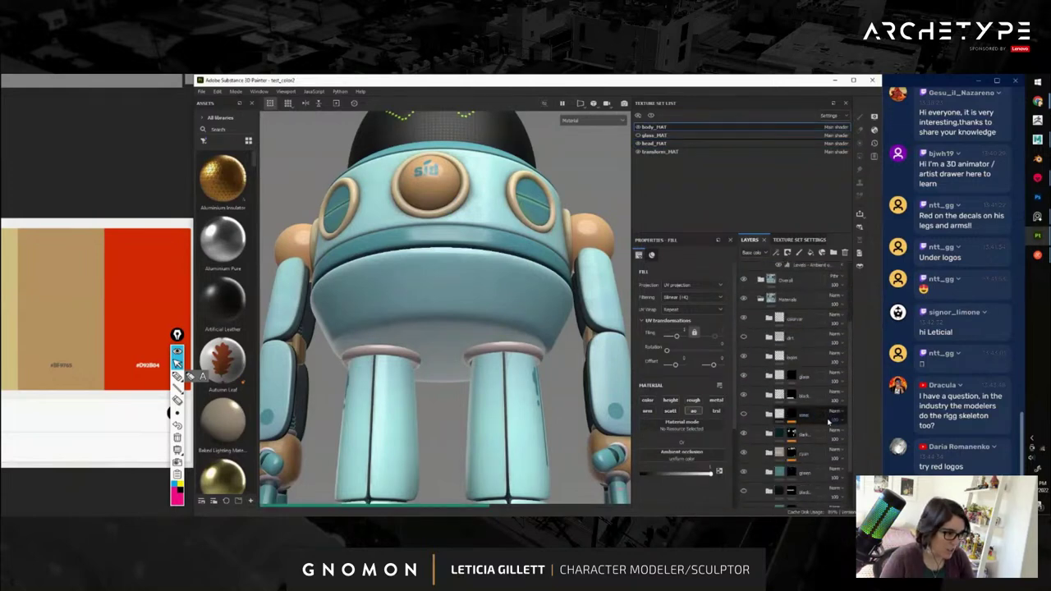
pyautogui.scroll(-2, 827, 420)
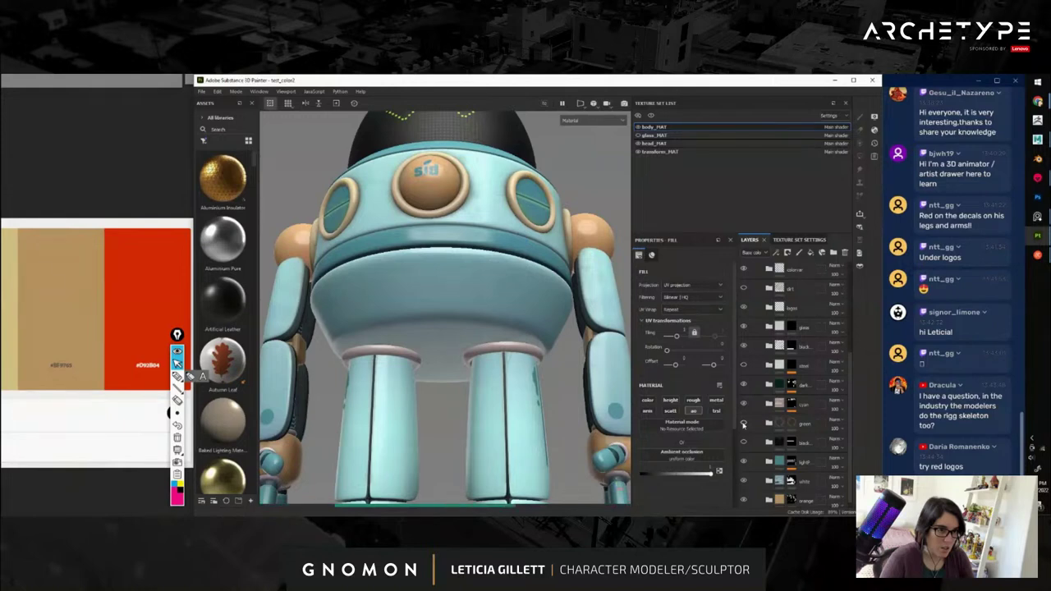
pyautogui.click(743, 423)
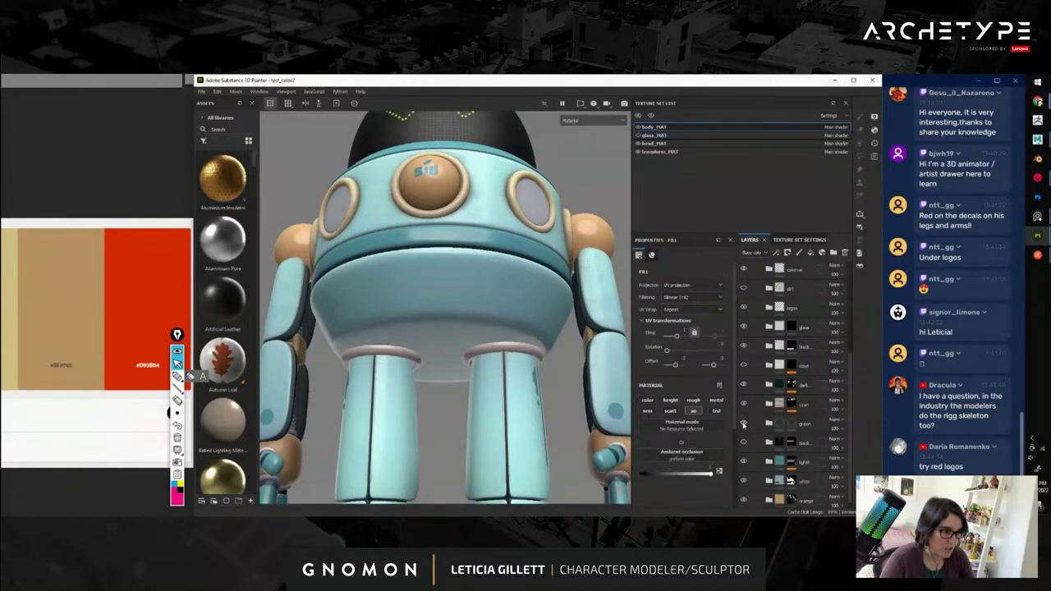
pyautogui.click(743, 424)
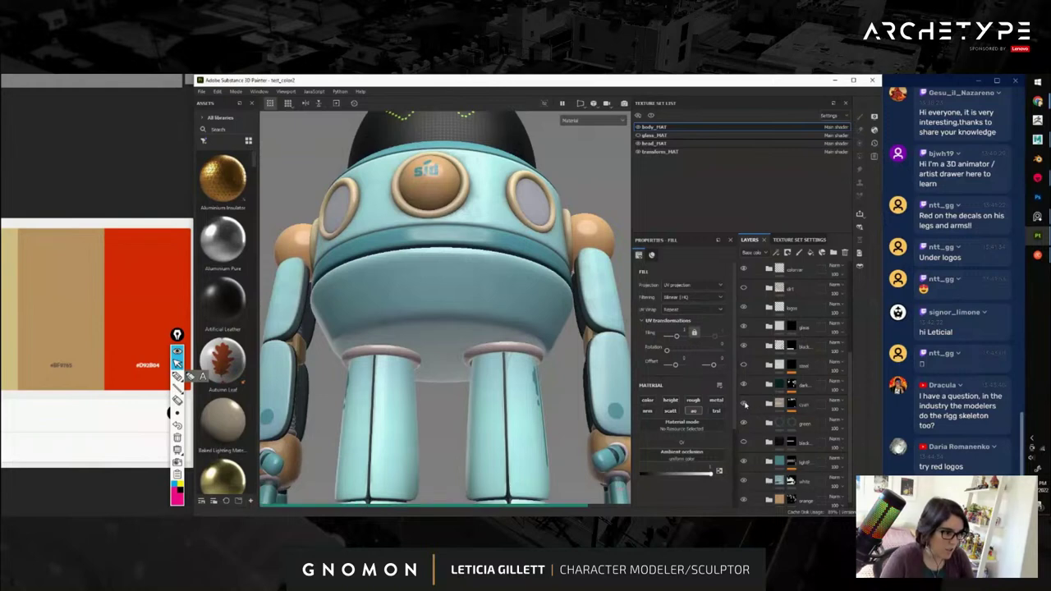
pyautogui.click(743, 403)
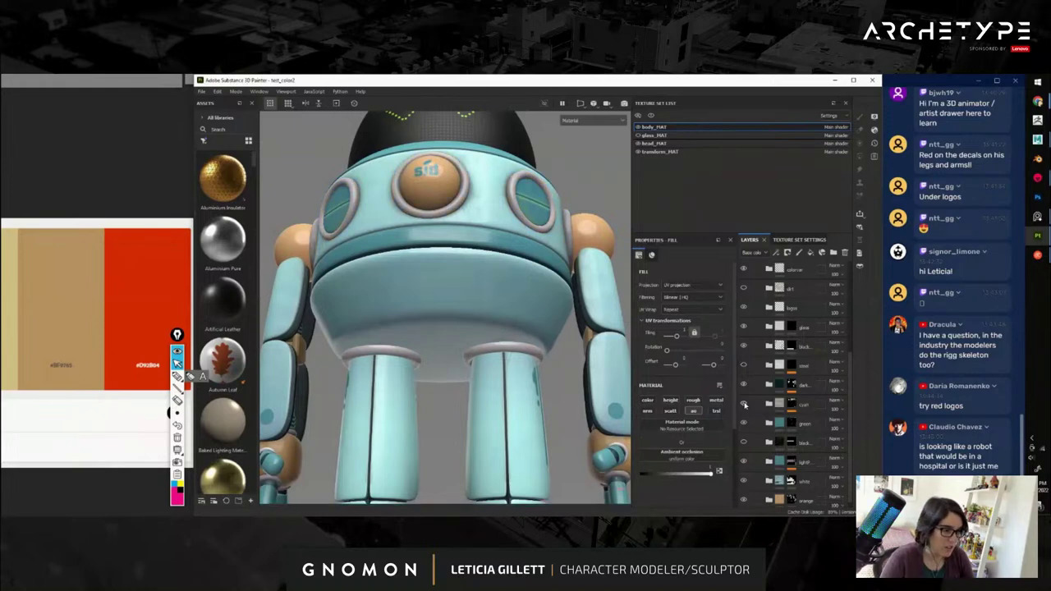
# Check the masks of the body's material folders from cyan up to glass, and return to the material view.
pyautogui.keyDown('alt'); pyautogui.click(793, 408); pyautogui.keyUp('alt')
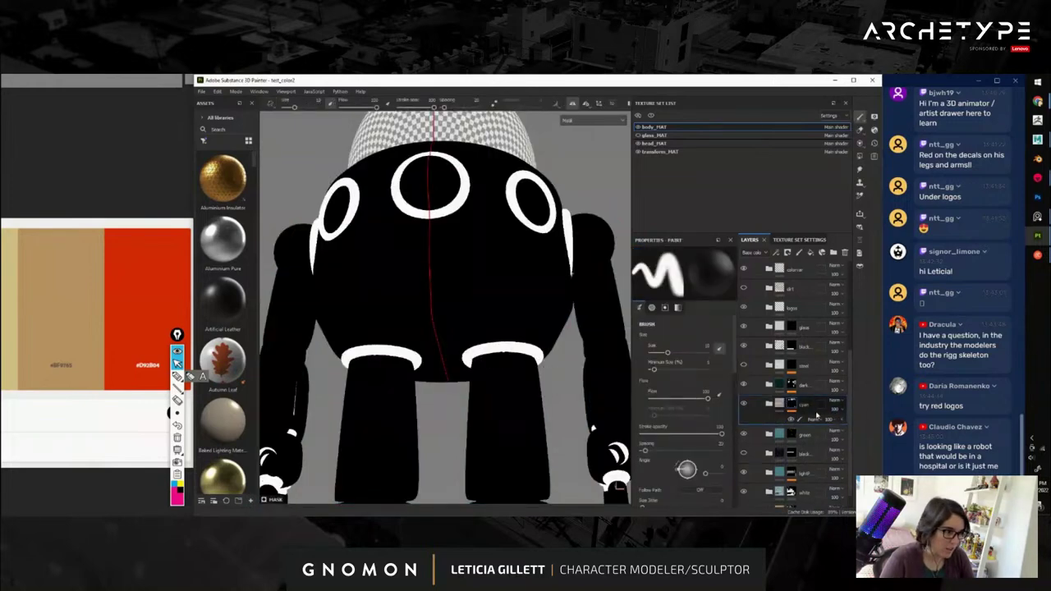
pyautogui.click(791, 386)
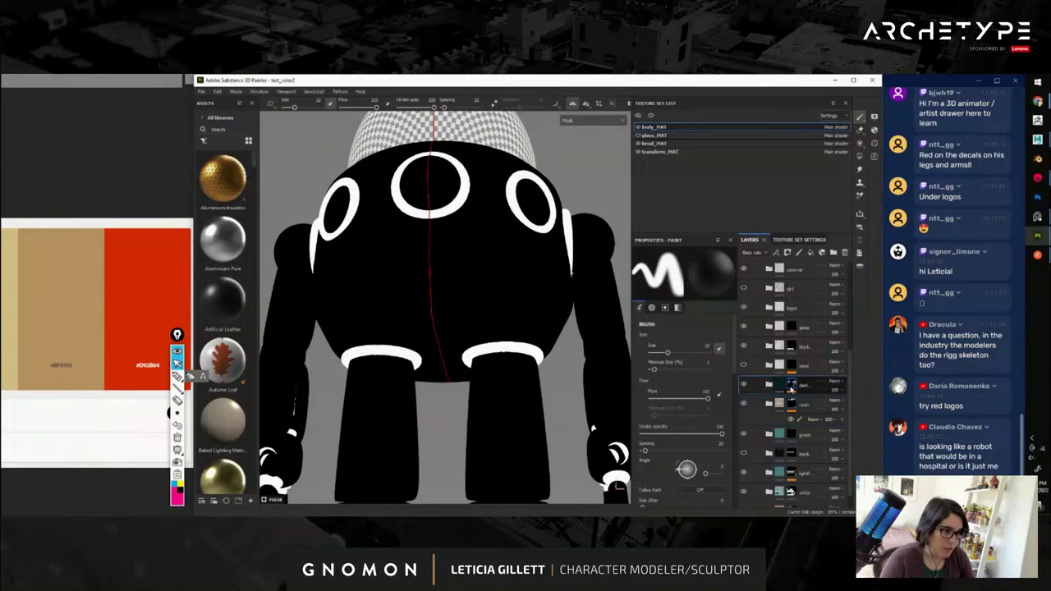
pyautogui.click(792, 366)
pyautogui.click(792, 350)
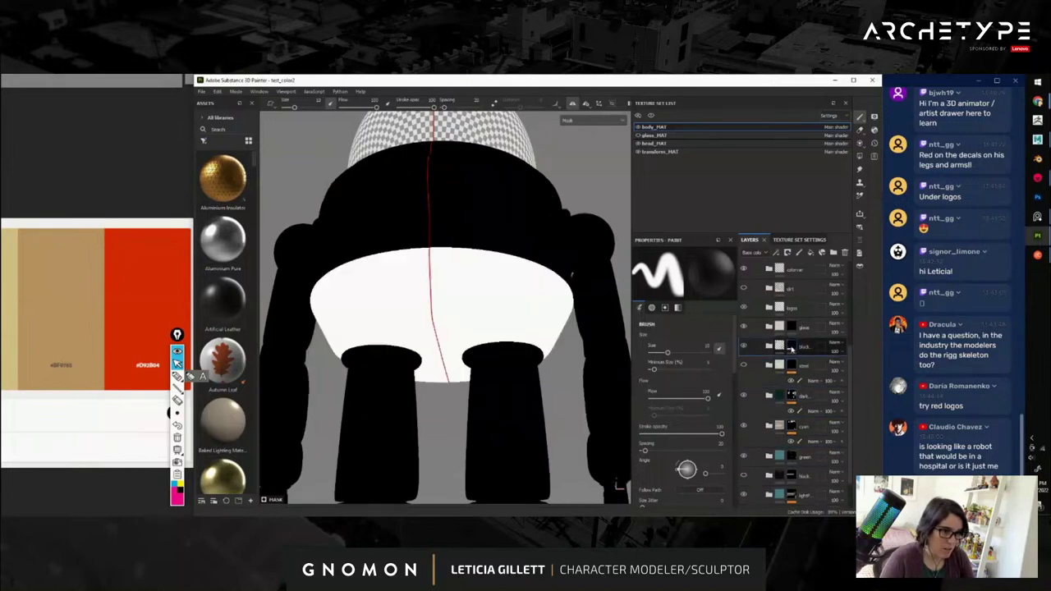
pyautogui.click(792, 332)
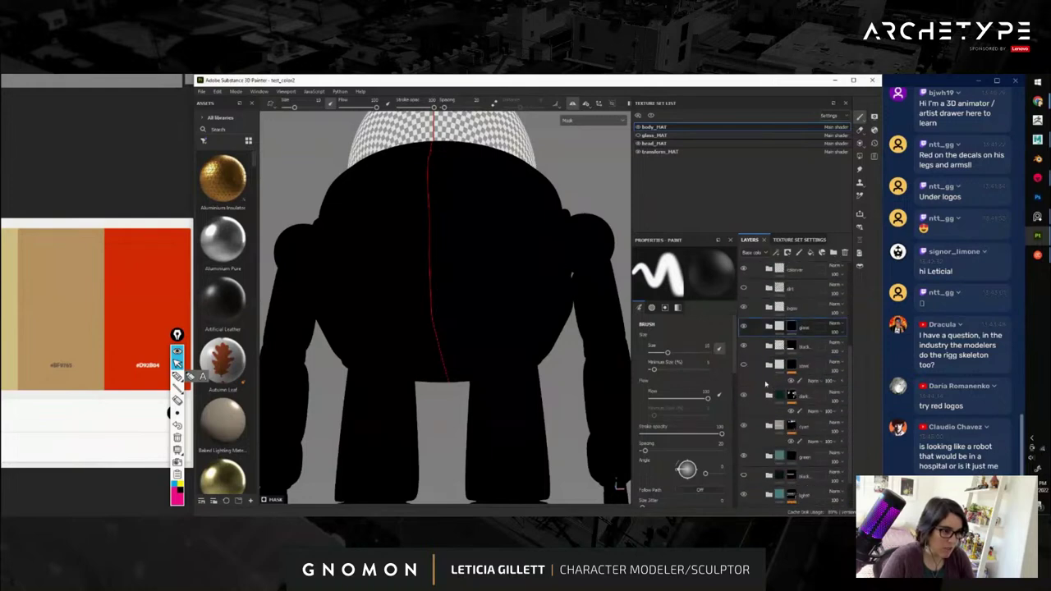
pyautogui.click(780, 327)
# Review the full robot's new color scheme from the front and from slightly turned and raised angles.
pyautogui.scroll(-5, 543, 397)
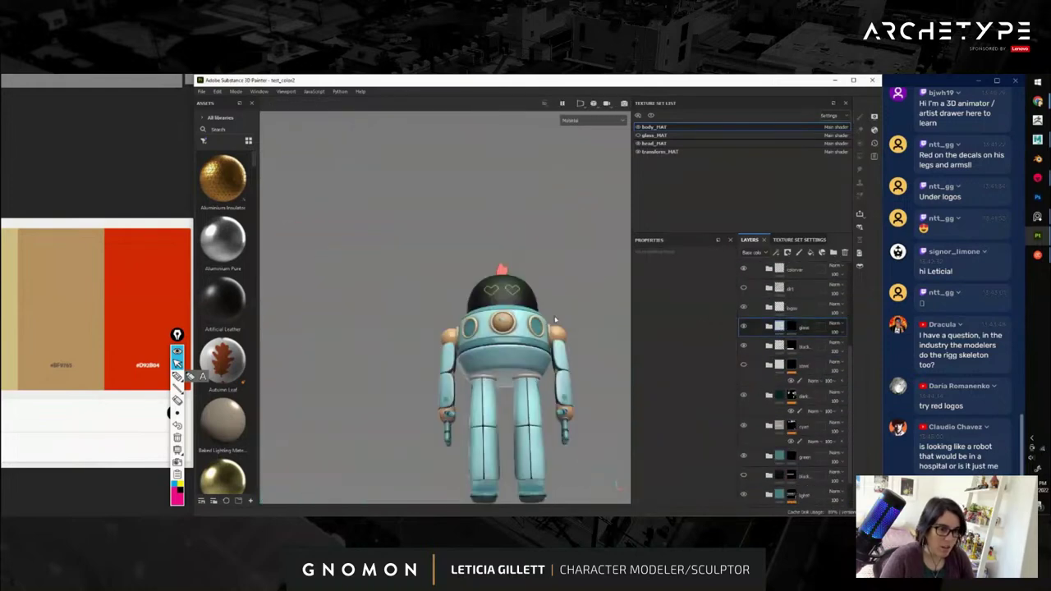
pyautogui.keyDown('alt'); pyautogui.moveTo(538, 381); pyautogui.dragTo(584, 422); pyautogui.keyUp('alt')
pyautogui.keyDown('alt'); pyautogui.moveTo(584, 422); pyautogui.dragTo(539, 367, button='middle'); pyautogui.keyUp('alt')
pyautogui.keyDown('alt'); pyautogui.moveTo(537, 367); pyautogui.dragTo(614, 372); pyautogui.keyUp('alt')
pyautogui.keyDown('alt'); pyautogui.moveTo(549, 364); pyautogui.dragTo(562, 369); pyautogui.keyUp('alt')
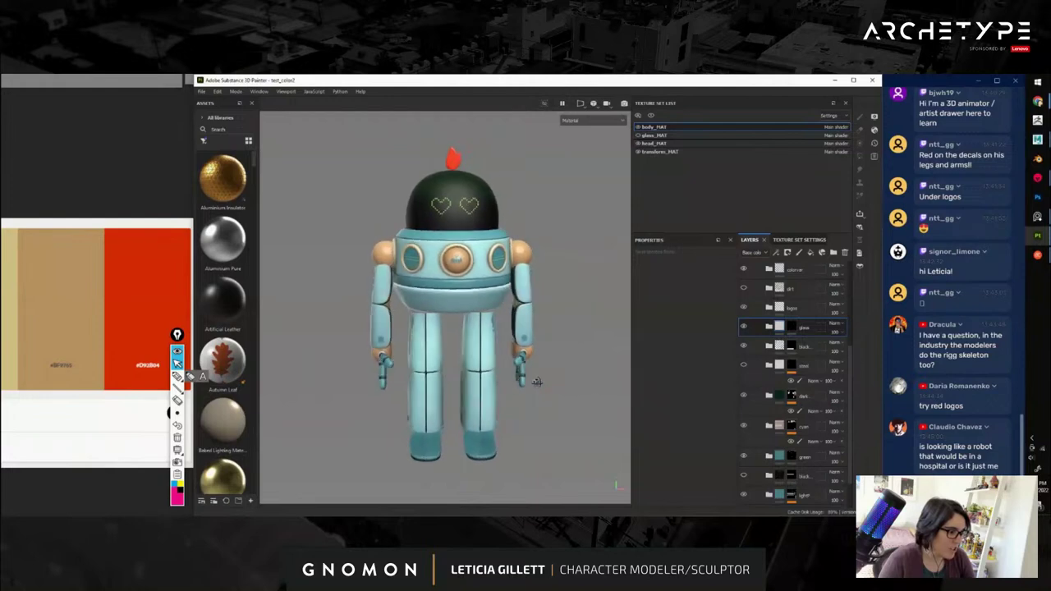
pyautogui.keyDown('alt'); pyautogui.moveTo(537, 382); pyautogui.dragTo(544, 337); pyautogui.keyUp('alt')
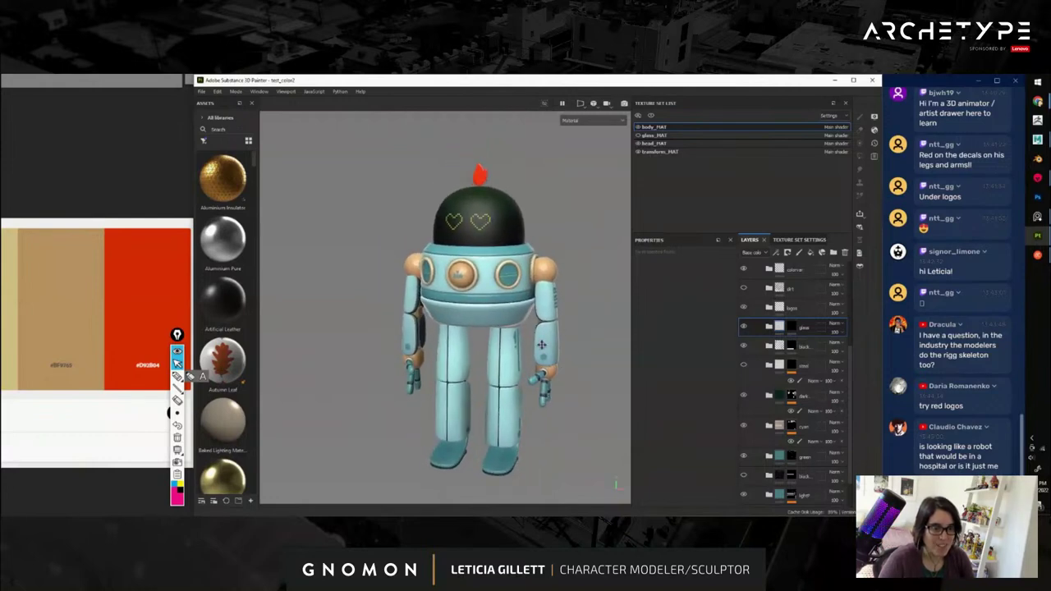
pyautogui.keyDown('alt'); pyautogui.moveTo(542, 345); pyautogui.dragTo(537, 332, button='middle'); pyautogui.keyUp('alt')
# Open the texture export settings and browse to the project's Marmoset folder for the output directory.
pyautogui.click(202, 93)
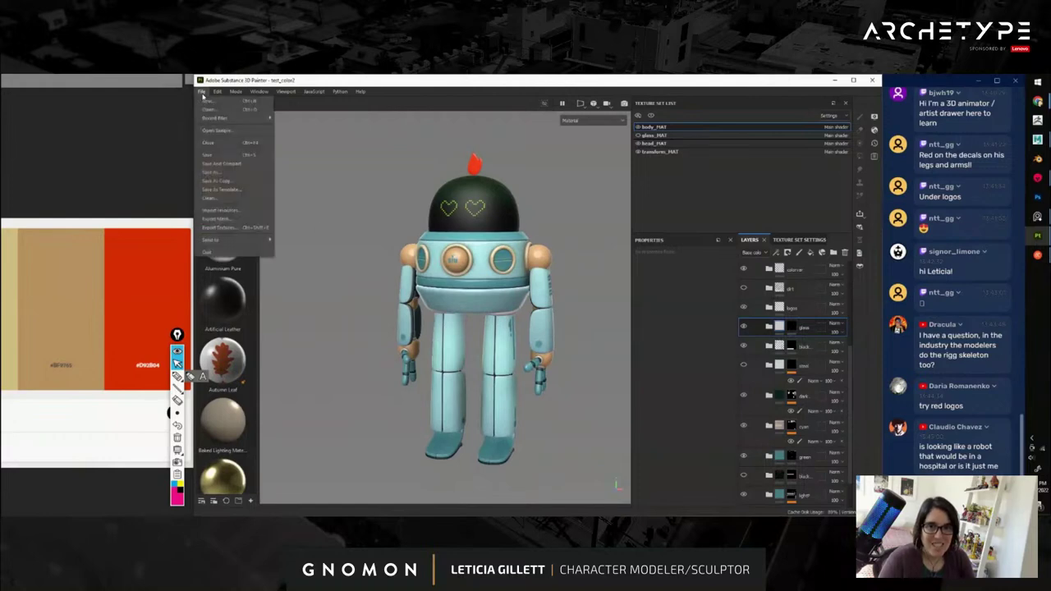
pyautogui.click(253, 228)
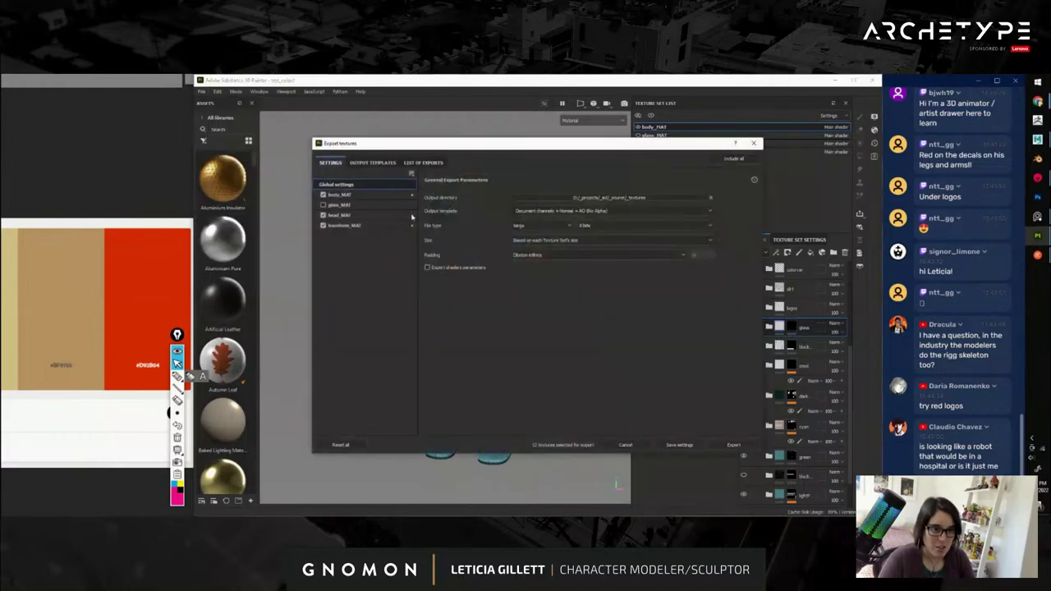
pyautogui.click(609, 197)
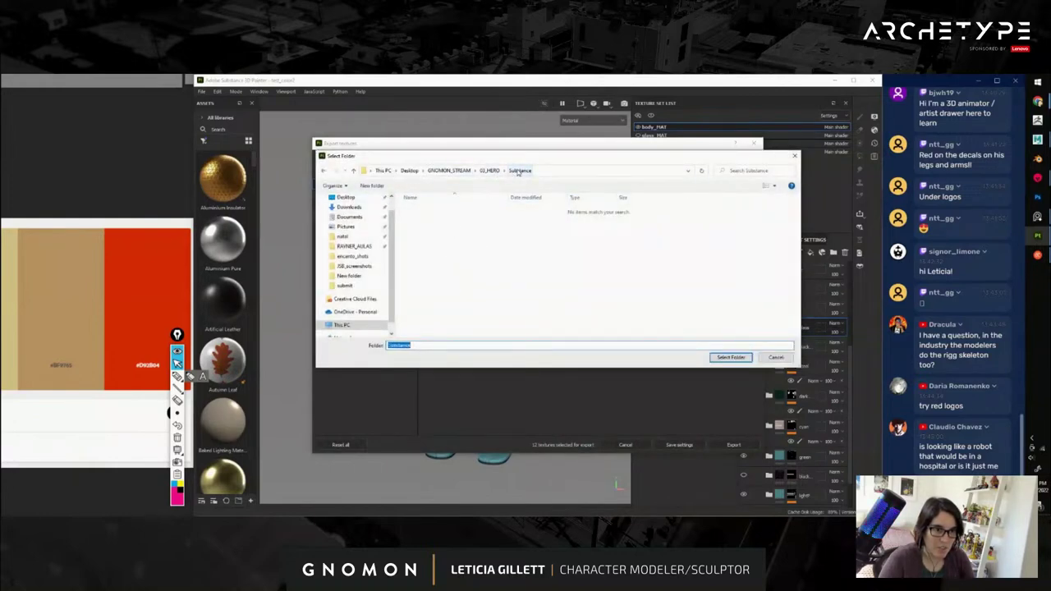
pyautogui.click(491, 171)
pyautogui.doubleClick(423, 209)
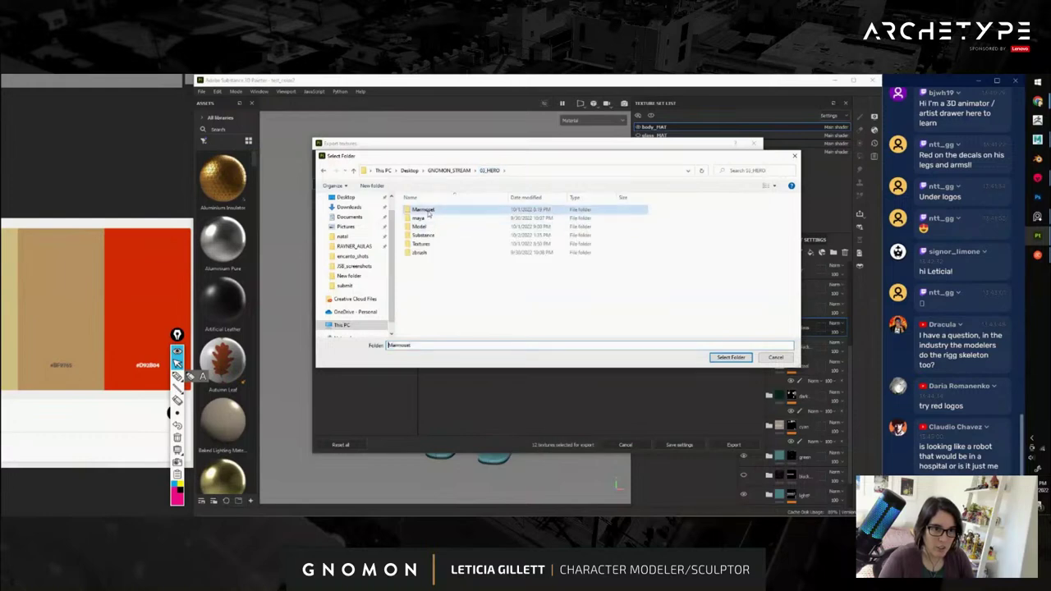
# Export the textures into a new folder named hospital_bot inside the Marmoset folder.
pyautogui.click(372, 185)
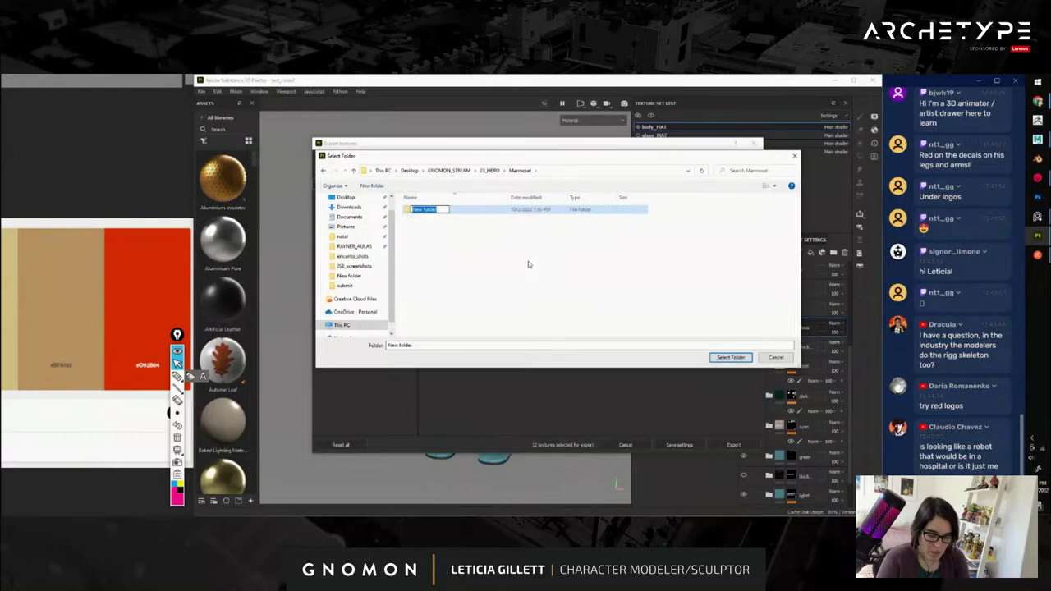
pyautogui.write('ho')
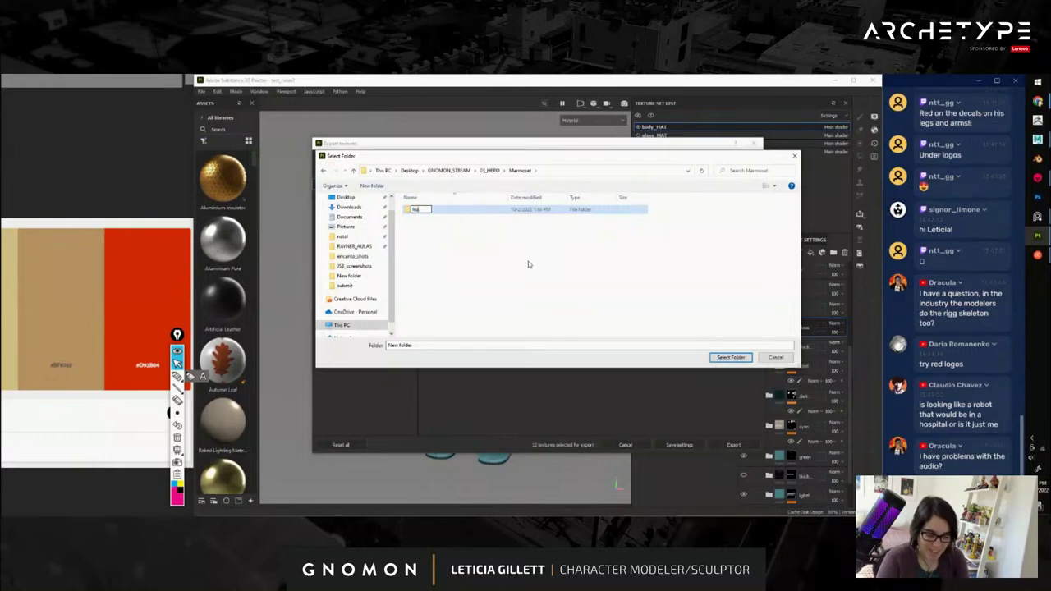
pyautogui.write('spital_bot')
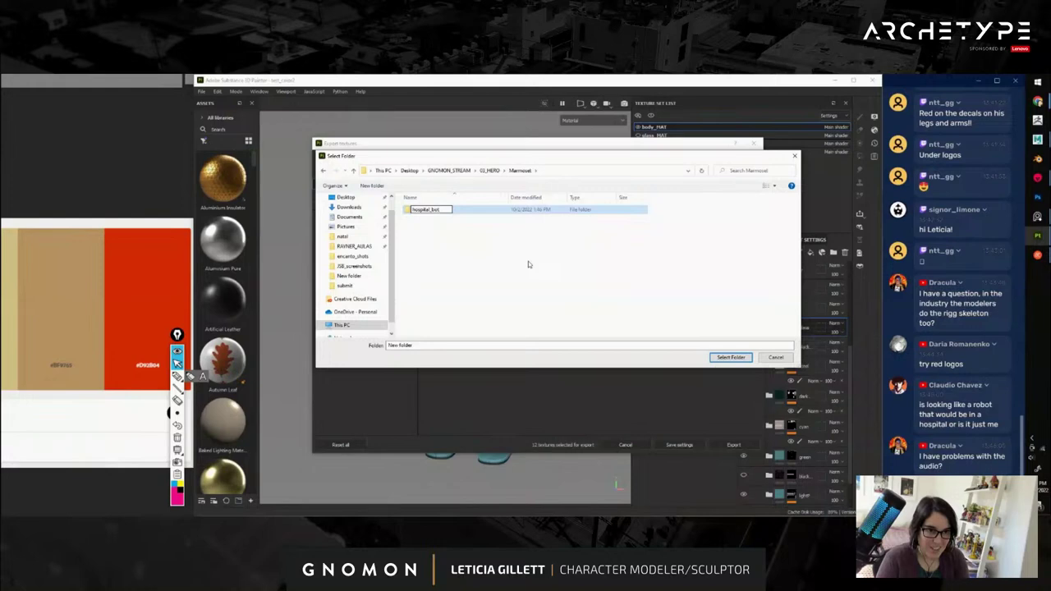
pyautogui.press('Return')
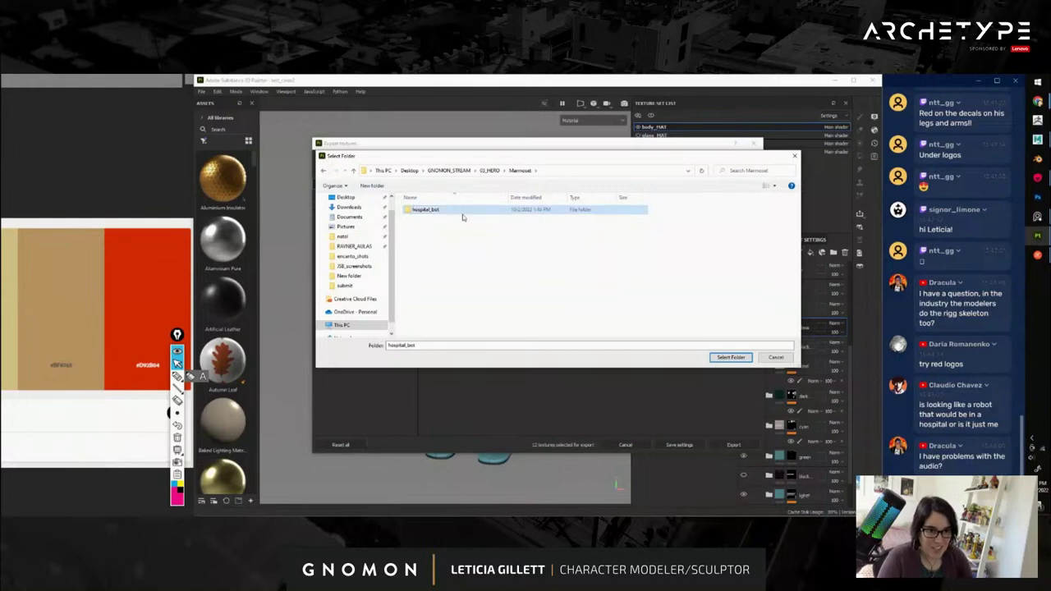
pyautogui.doubleClick(433, 212)
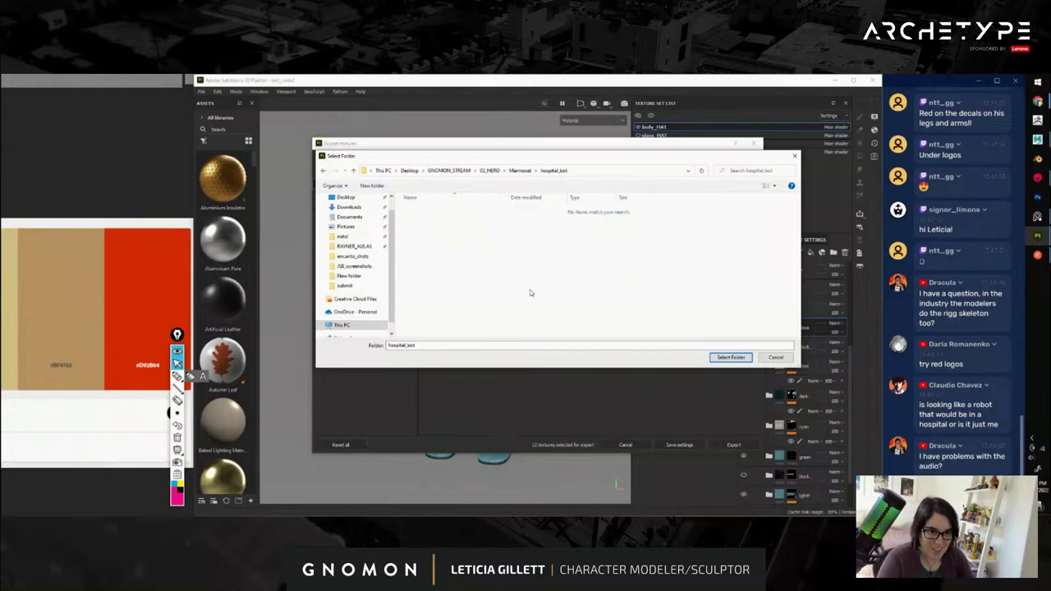
pyautogui.click(730, 357)
pyautogui.click(730, 445)
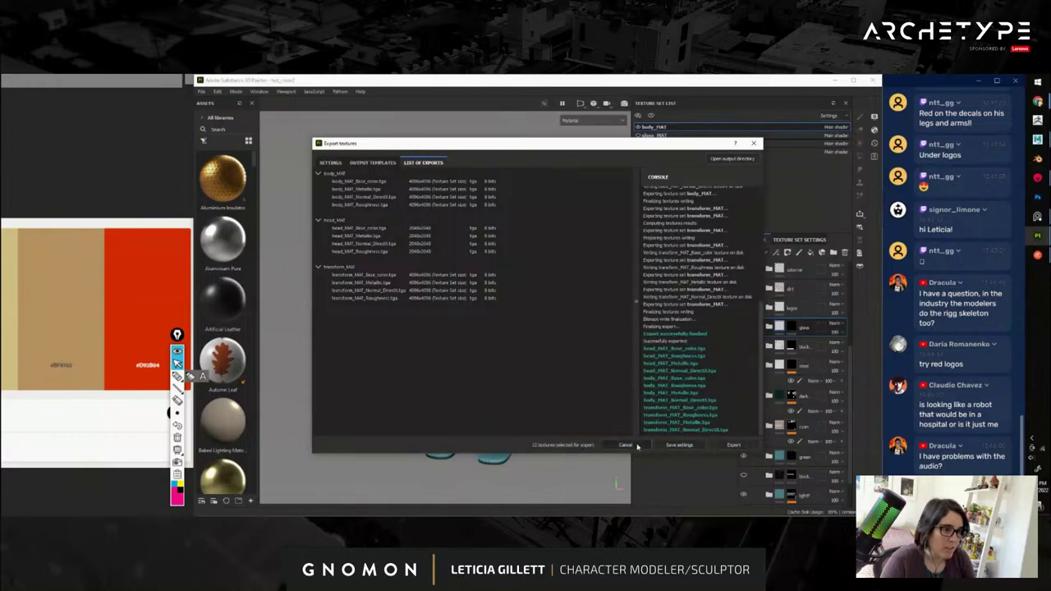
# Close the texture export window and switch to the robot scene in Marmoset Toolbag, framing the teal waving robot.
pyautogui.click(632, 445)
pyautogui.click(834, 80)
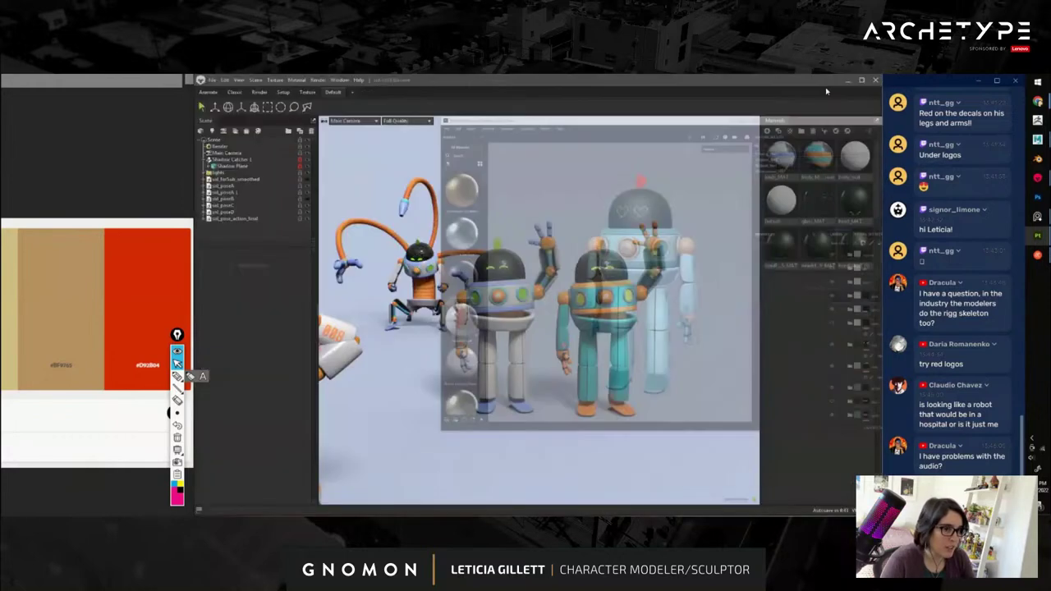
pyautogui.click(429, 382)
pyautogui.scroll(-3, 430, 383)
pyautogui.moveTo(485, 373); pyautogui.dragTo(467, 362)
pyautogui.scroll(5, 468, 360)
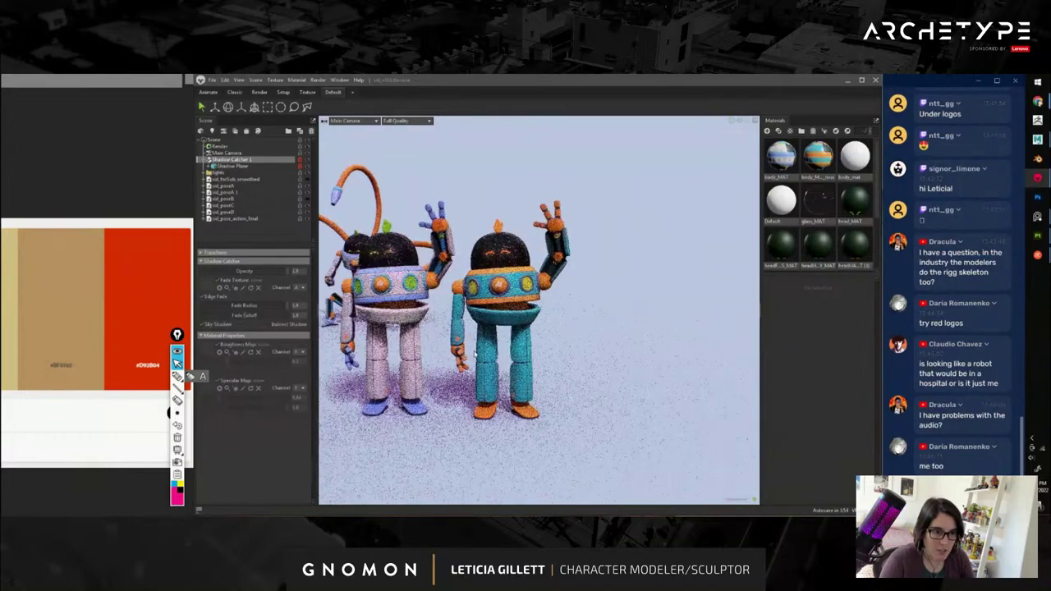
pyautogui.scroll(4, 475, 355)
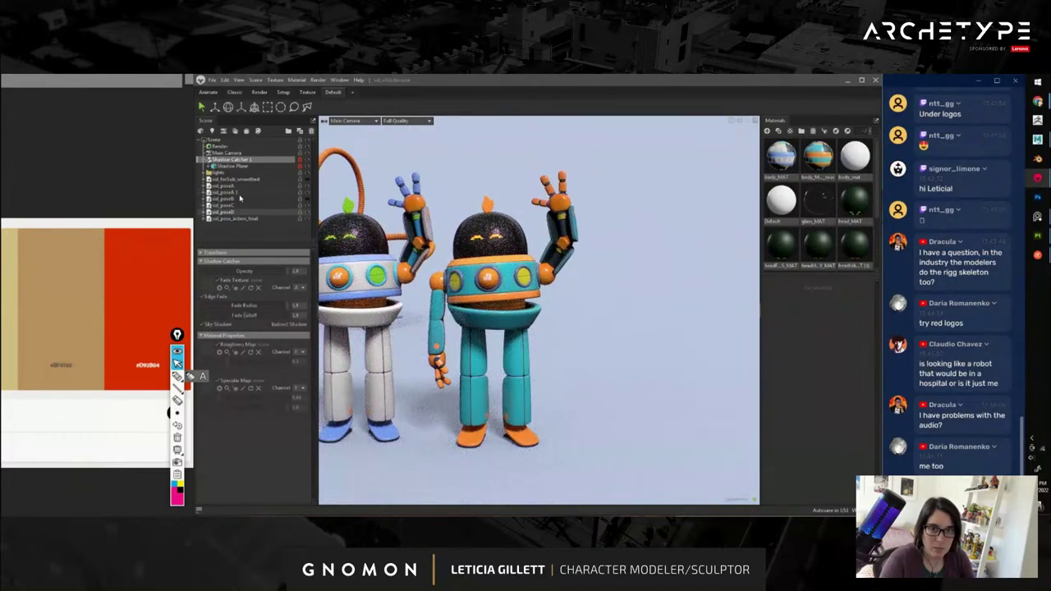
# Duplicate the teal waving robot sid_poseA 1 and move the copy sideways to stand beside the original.
pyautogui.click(238, 193)
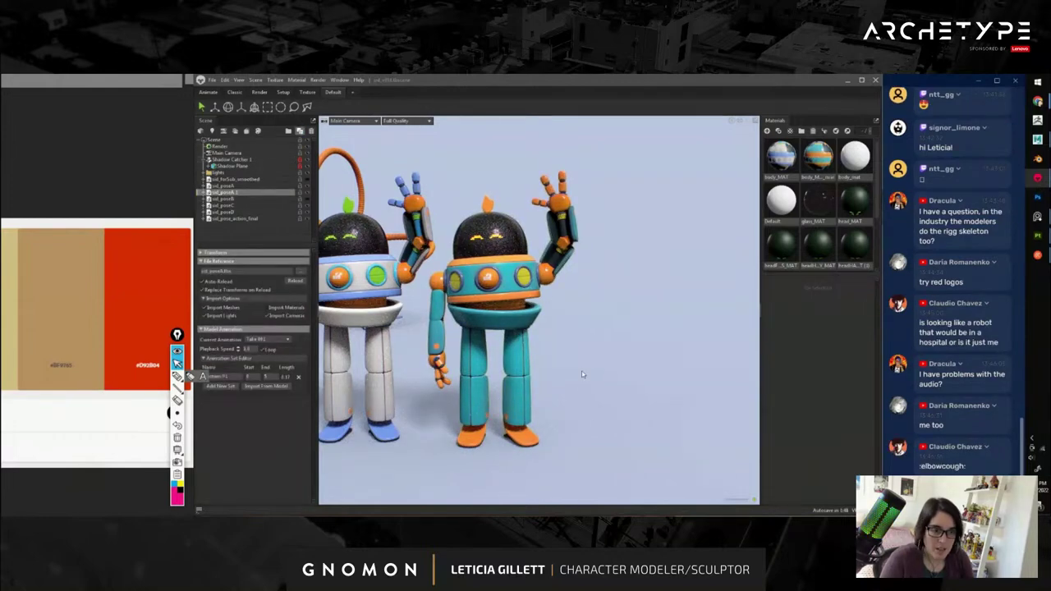
pyautogui.hotkey('ctrl', 'd')
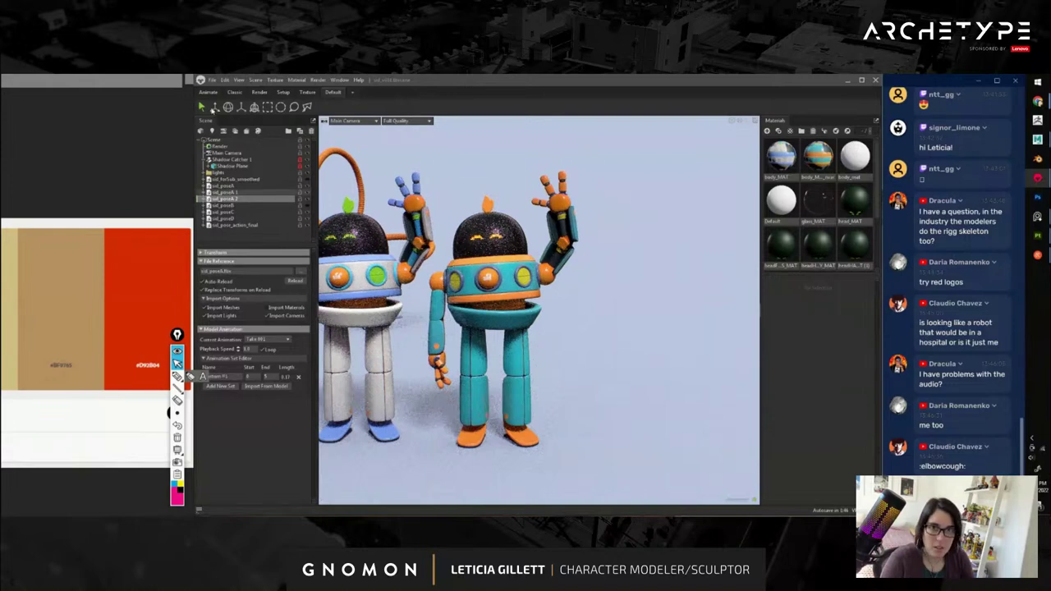
pyautogui.click(227, 106)
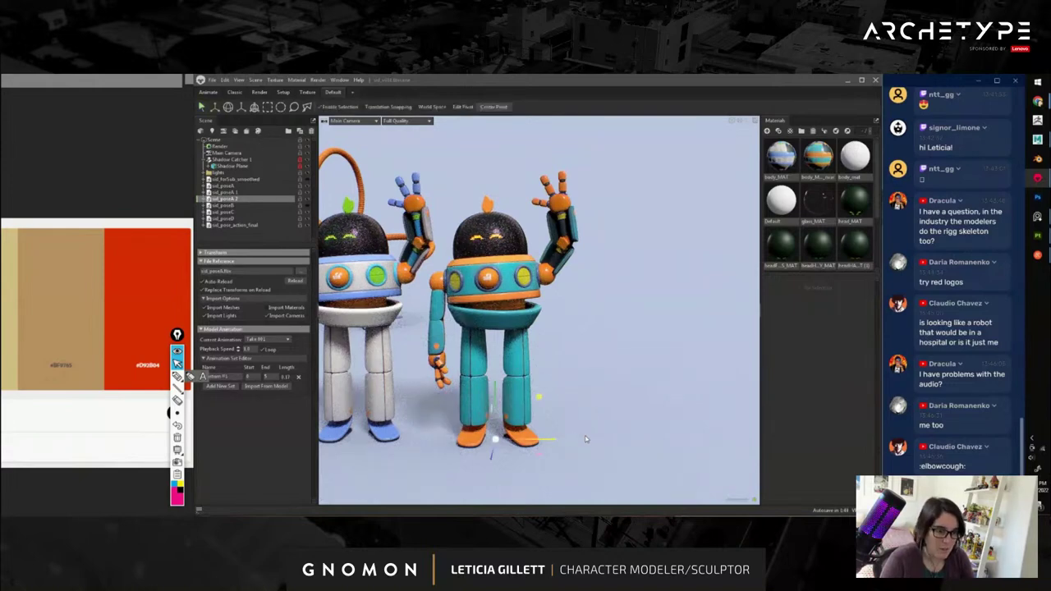
pyautogui.moveTo(585, 440); pyautogui.dragTo(694, 441)
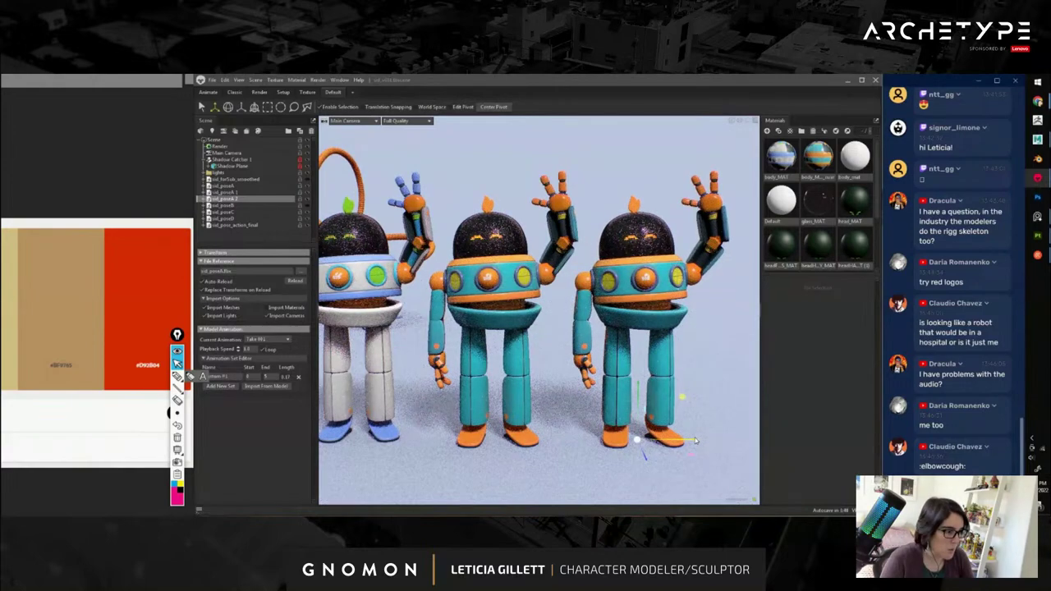
pyautogui.moveTo(628, 377)
pyautogui.mouseDown(button='middle')
pyautogui.moveTo(487, 343)
pyautogui.moveTo(632, 382)
pyautogui.mouseUp(button='middle')
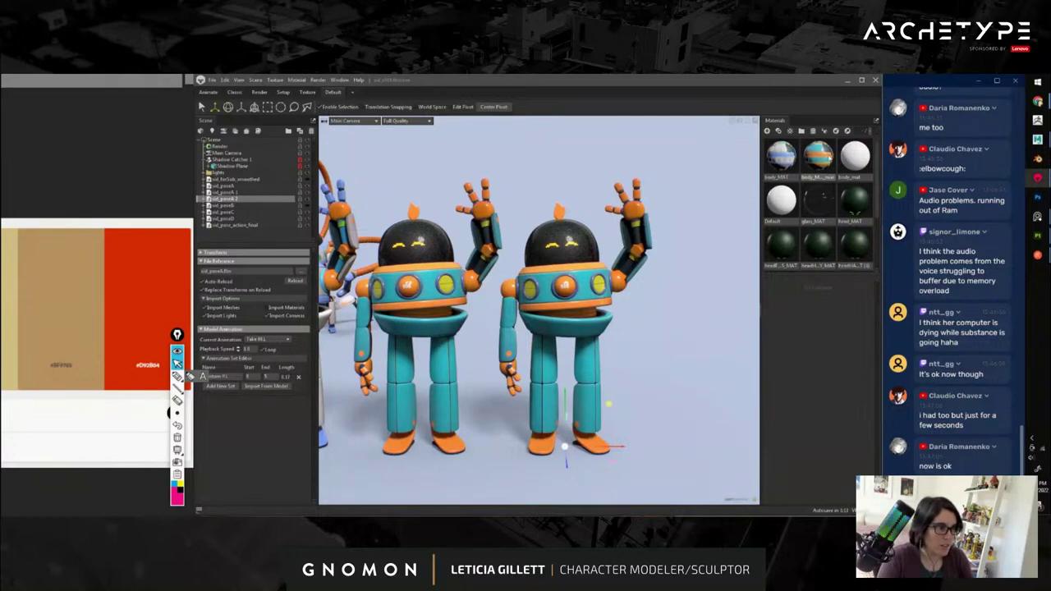
# Duplicate the teal and orange body material and rename the copy hospital_mat.
pyautogui.click(824, 154)
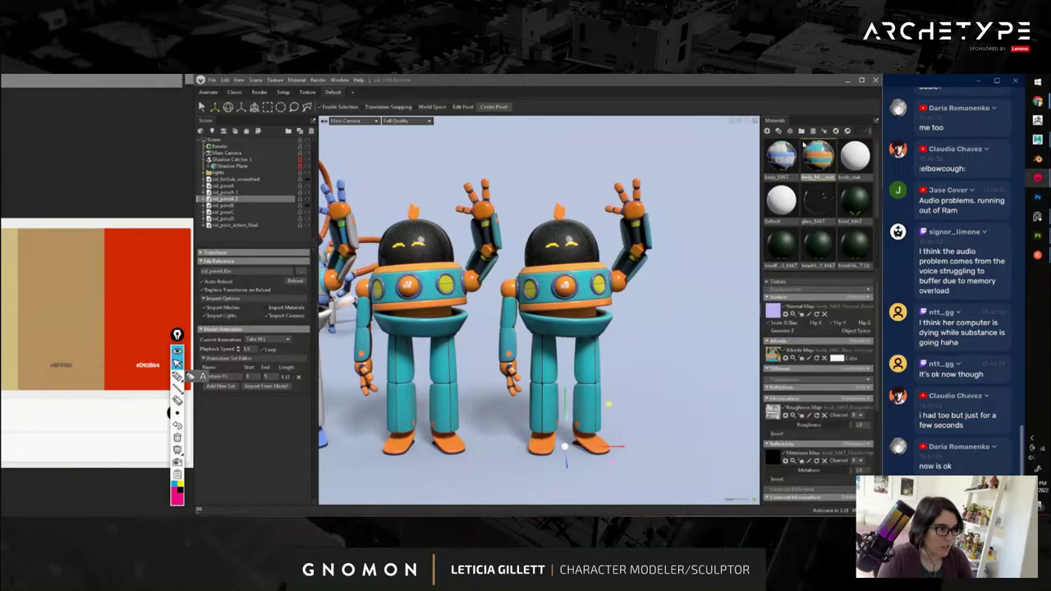
pyautogui.click(780, 132)
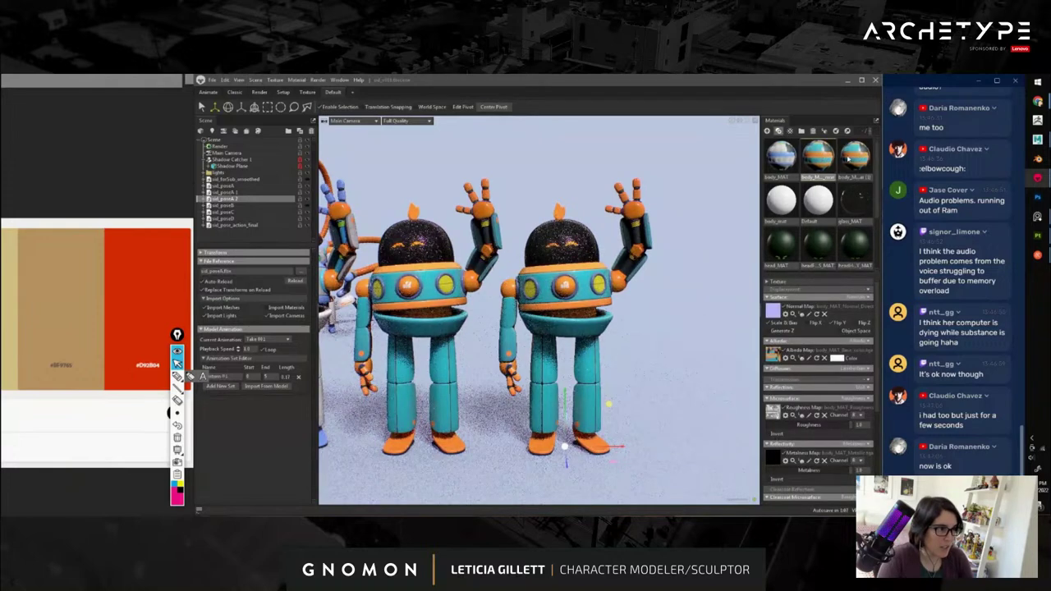
pyautogui.click(860, 176)
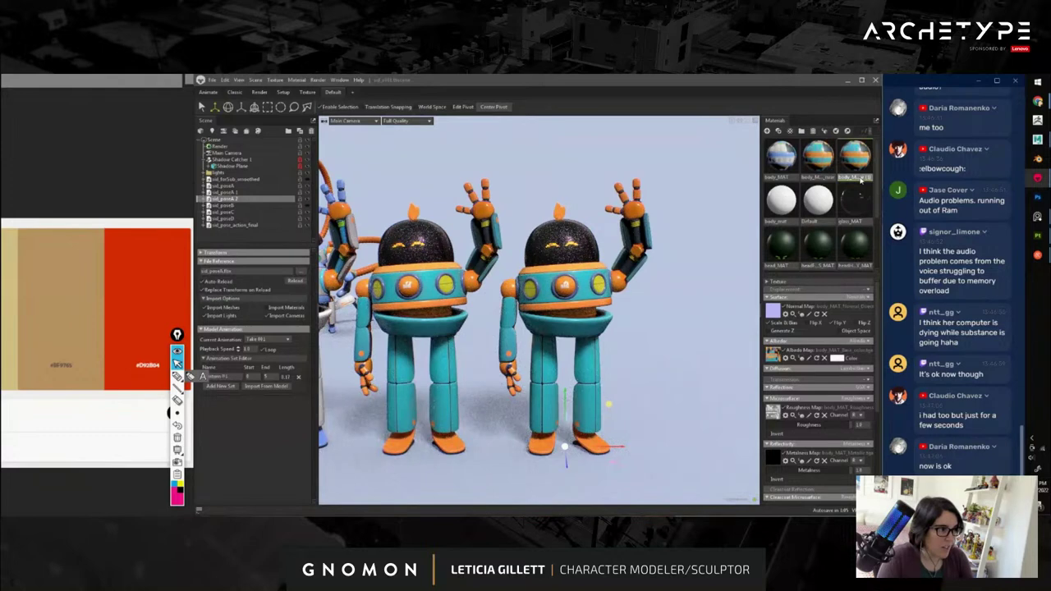
pyautogui.doubleClick(861, 178)
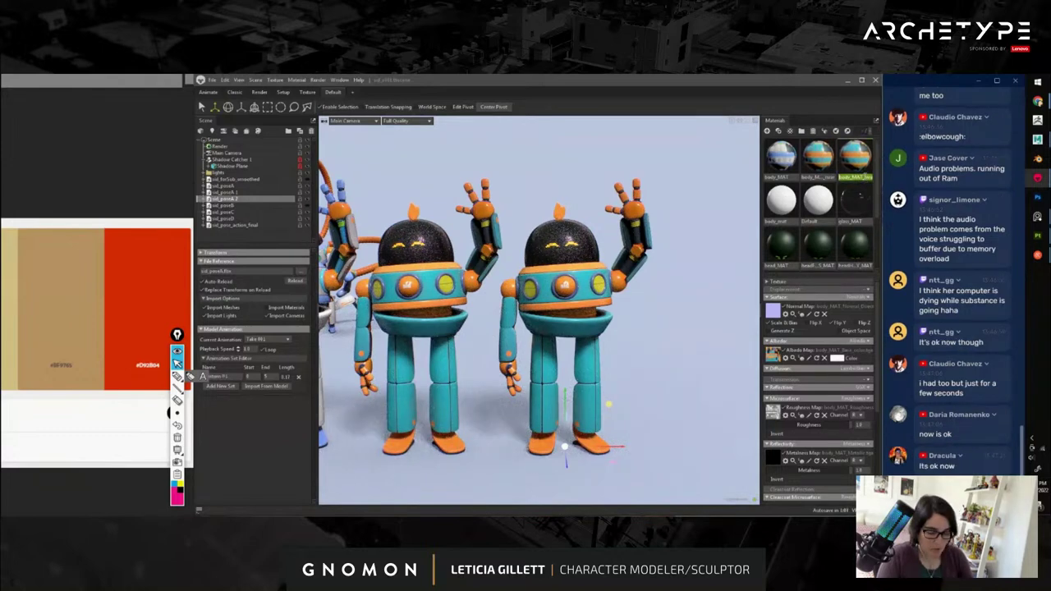
pyautogui.write('N')
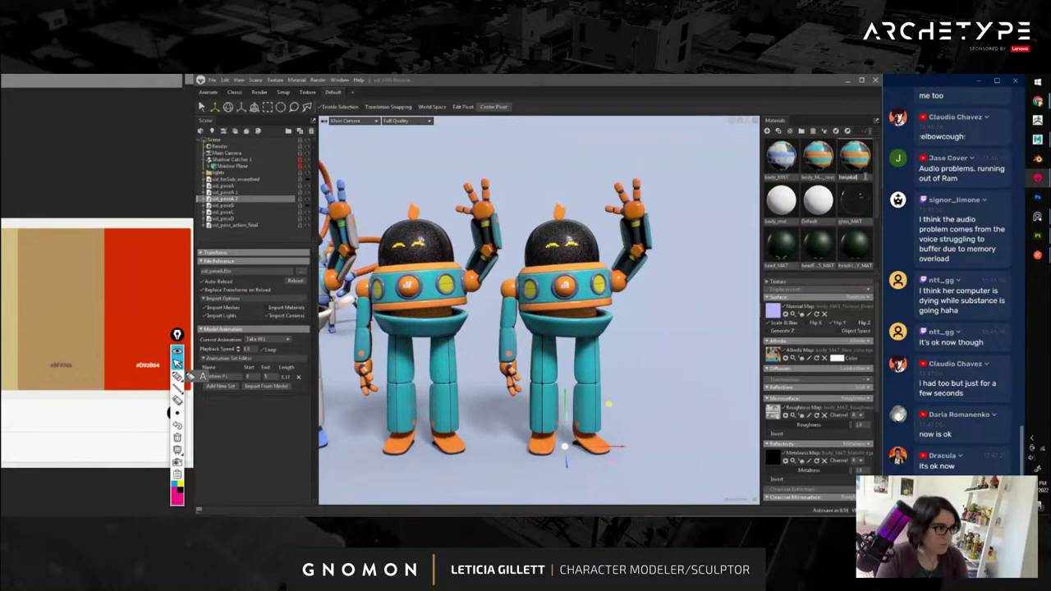
pyautogui.write('ospital_mat')
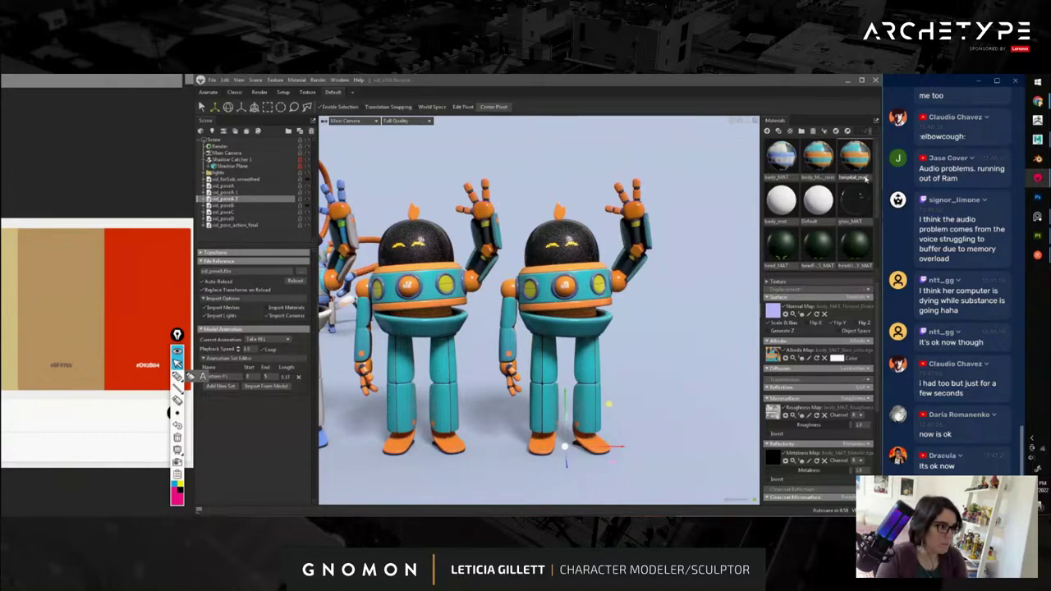
pyautogui.press('Return')
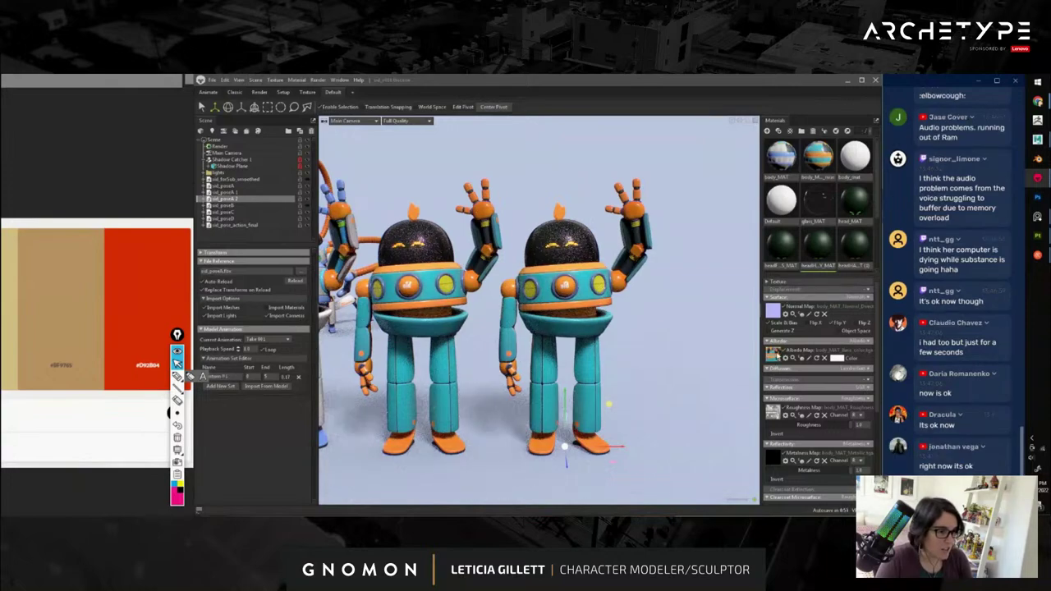
# Open the file browser for hospital_mat's albedo map and look through the Textures and Substance folders for the exported textures.
pyautogui.click(775, 356)
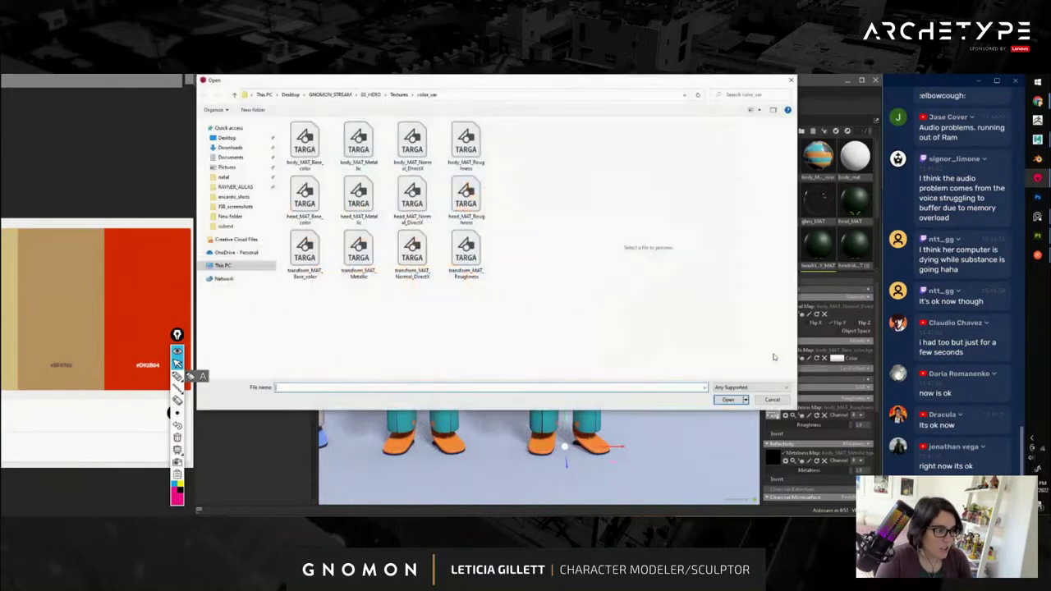
pyautogui.click(399, 96)
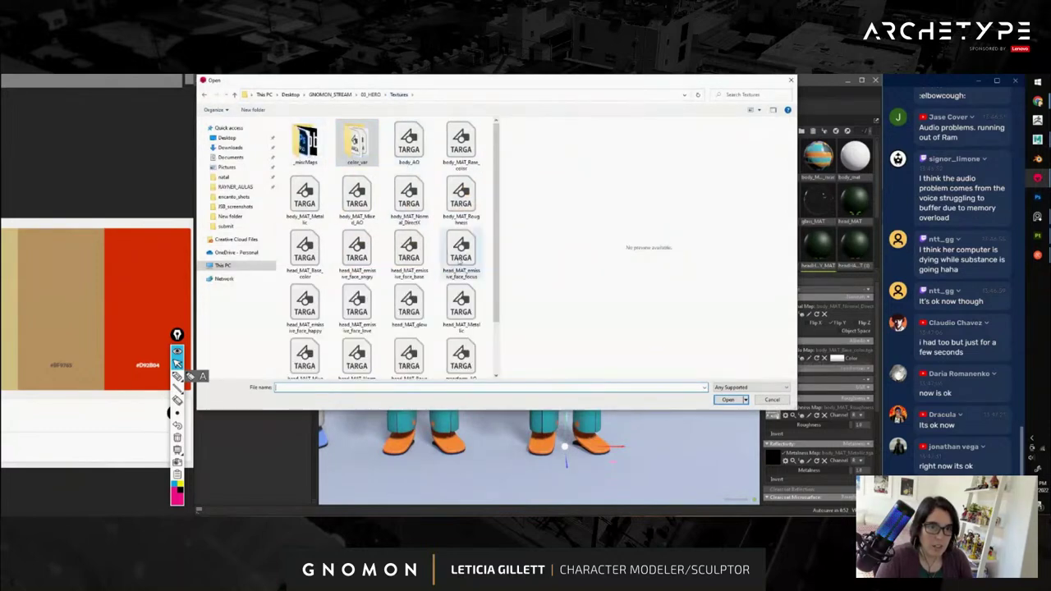
pyautogui.scroll(-2, 410, 176)
pyautogui.scroll(2, 415, 174)
pyautogui.scroll(-2, 457, 283)
pyautogui.scroll(2, 458, 284)
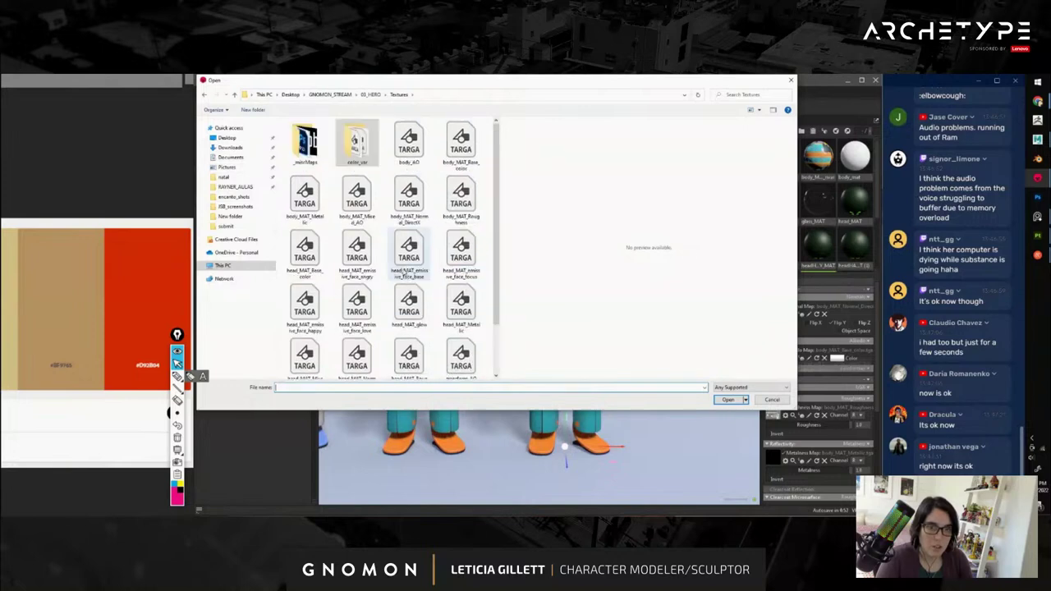
pyautogui.press('BackSpace')
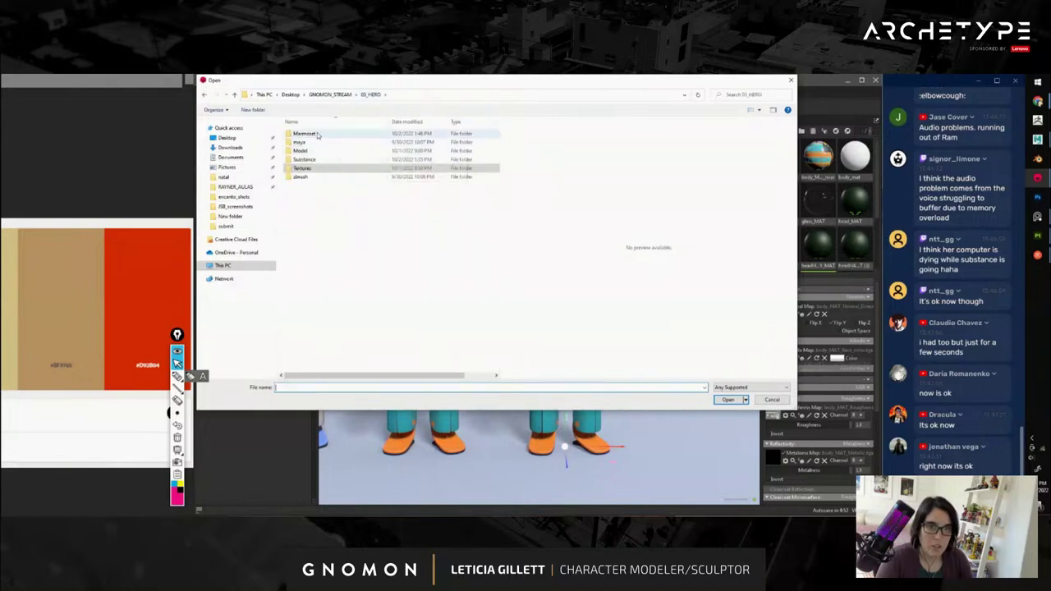
pyautogui.doubleClick(305, 159)
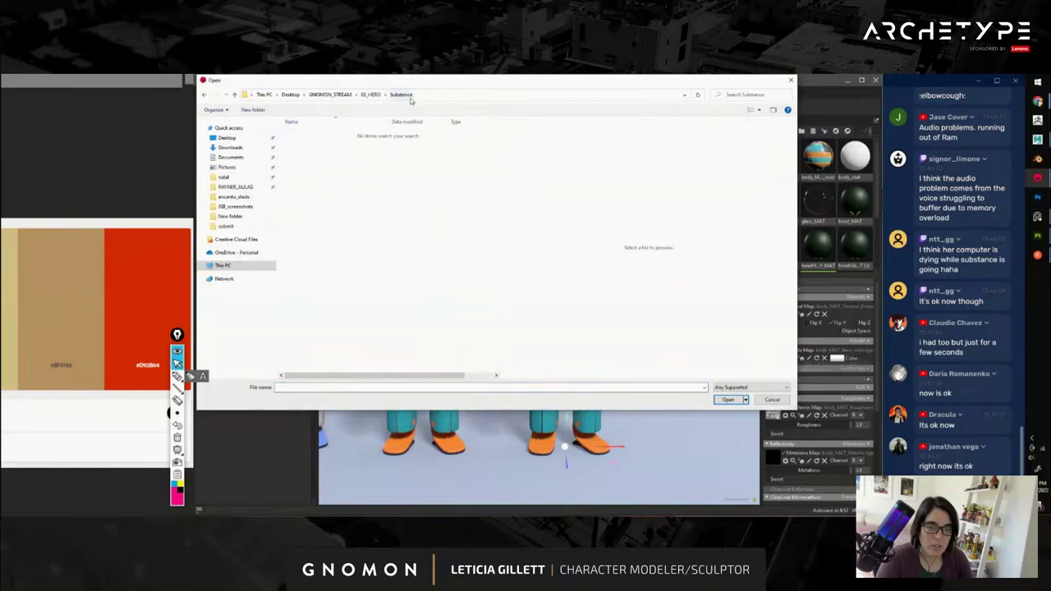
pyautogui.click(376, 98)
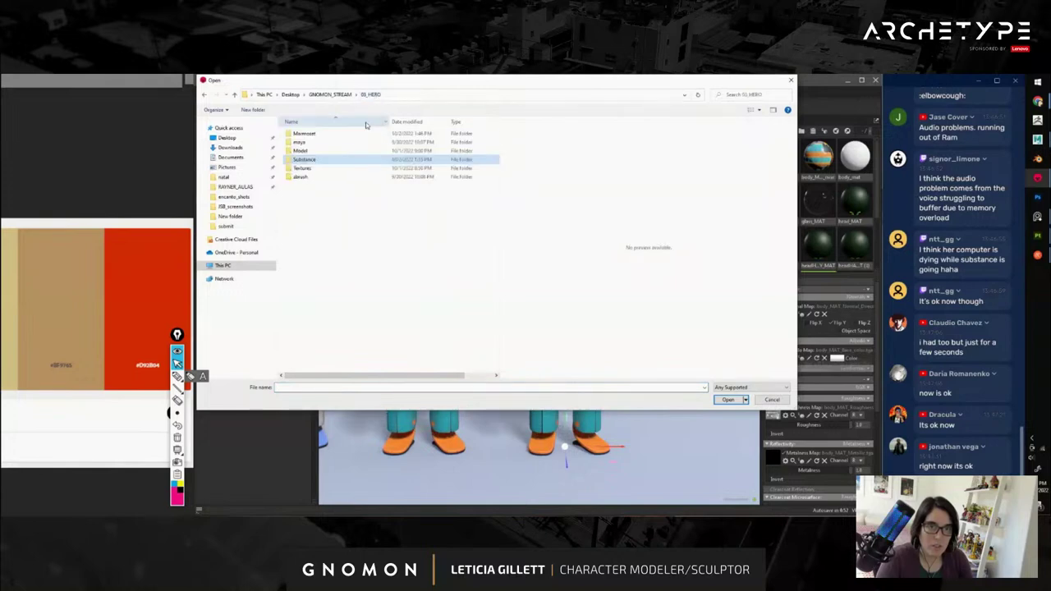
pyautogui.doubleClick(303, 169)
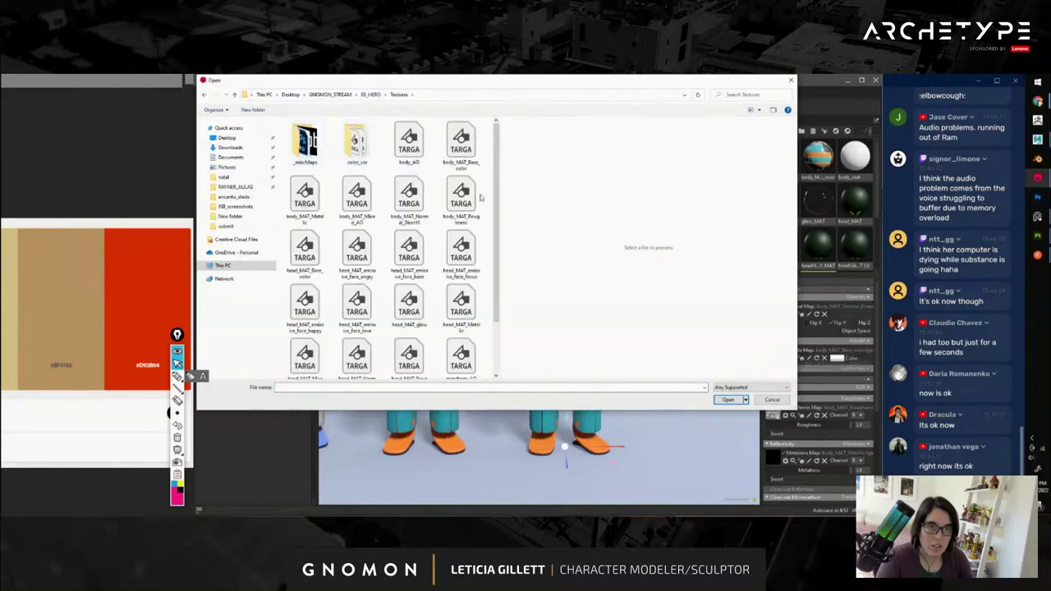
pyautogui.scroll(-1, 483, 330)
pyautogui.scroll(1, 484, 329)
pyautogui.click(371, 94)
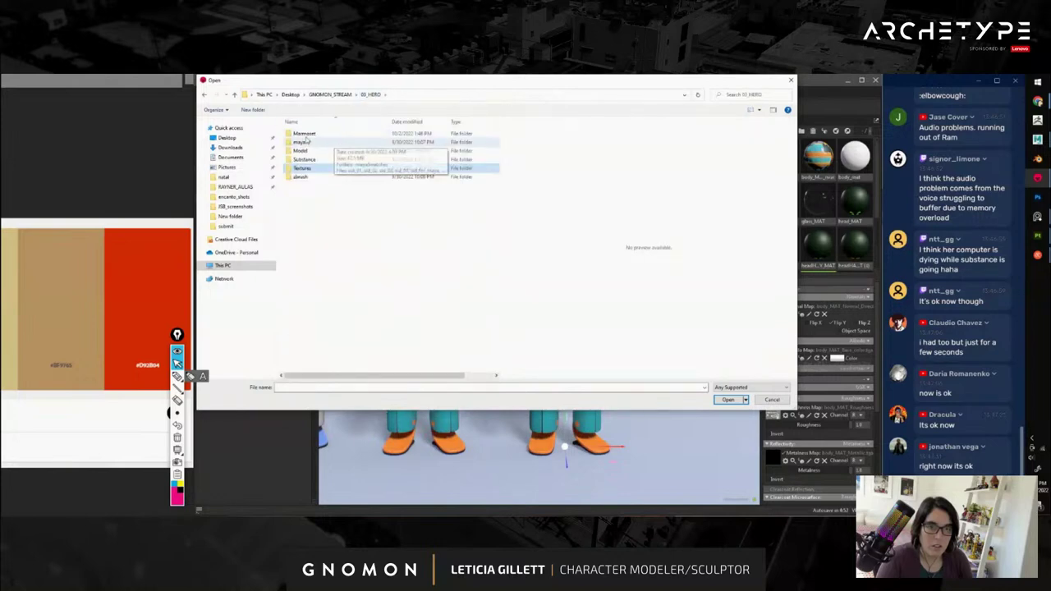
# Load body_MAT_Base_color from the Marmoset hospital_bot folder as hospital_mat's albedo map.
pyautogui.doubleClick(326, 139)
pyautogui.doubleClick(310, 135)
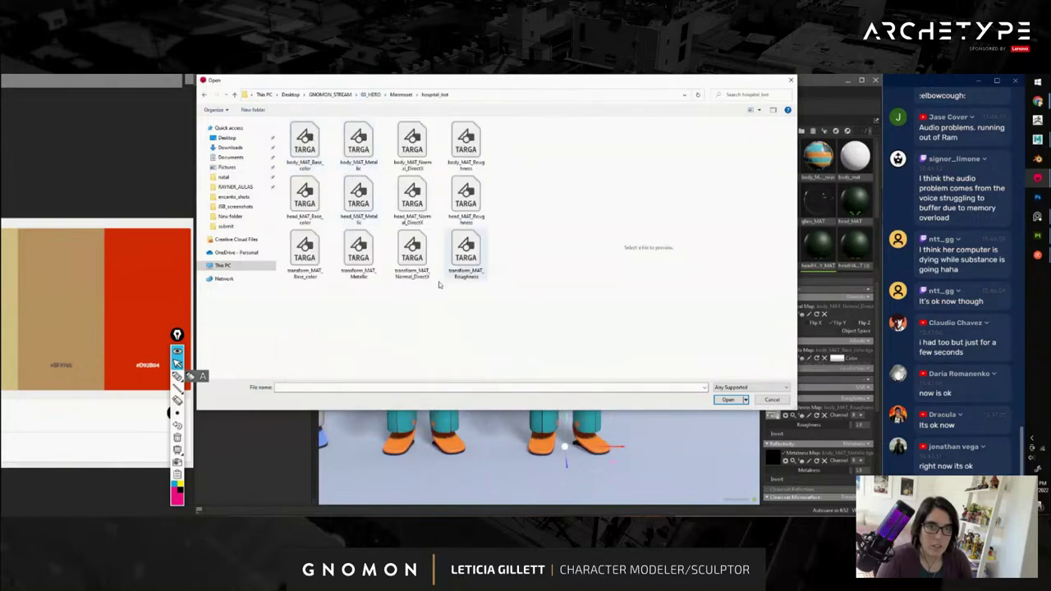
pyautogui.click(306, 148)
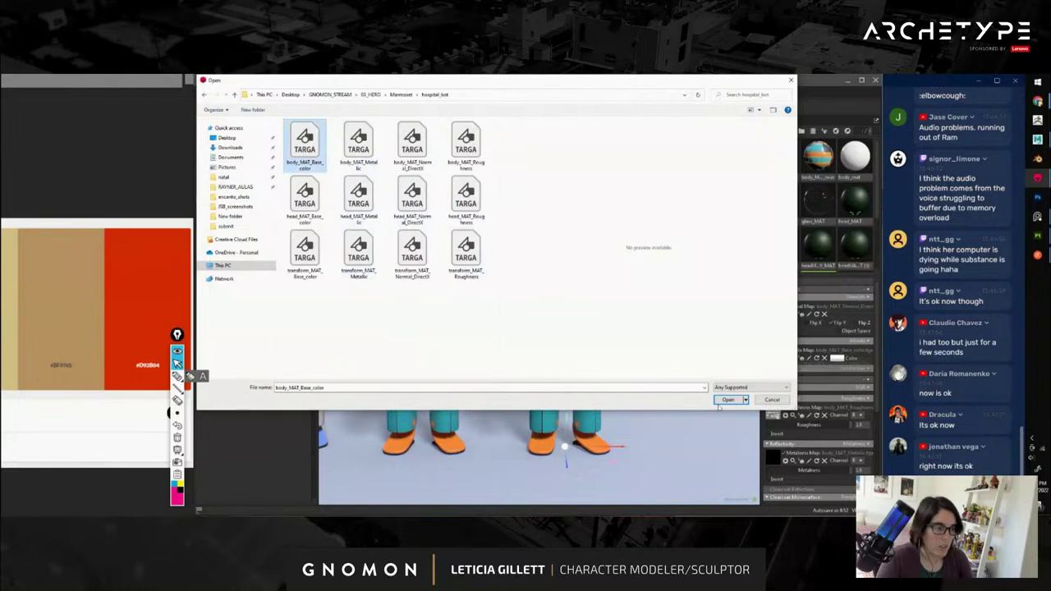
pyautogui.click(728, 399)
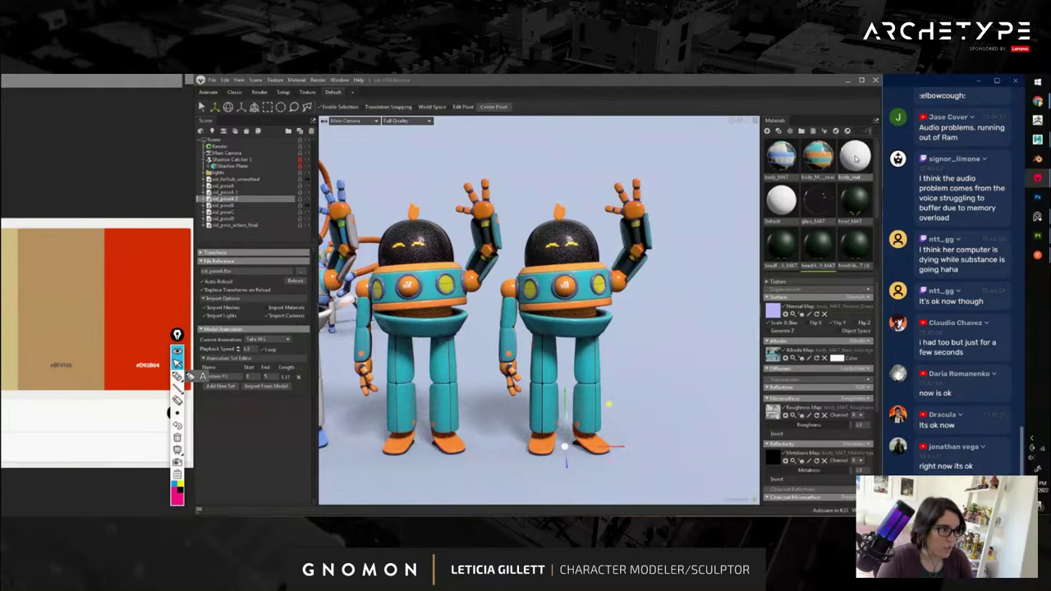
# Apply hospital_mat to the duplicated robot sid_poseA 2 and glass_MAT to its head dome.
pyautogui.scroll(-2, 821, 189)
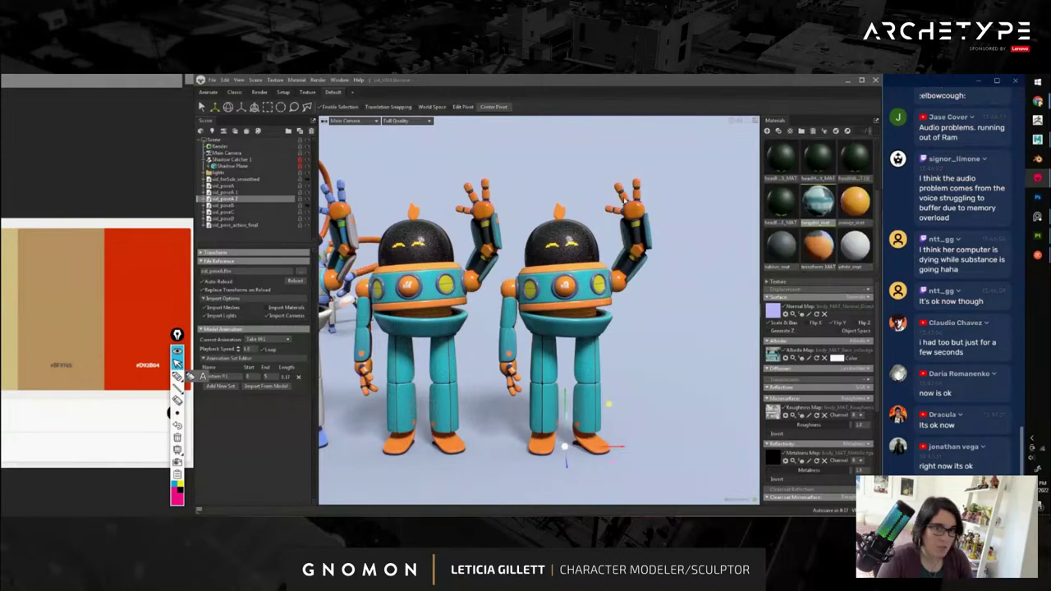
pyautogui.moveTo(818, 200); pyautogui.dragTo(261, 200)
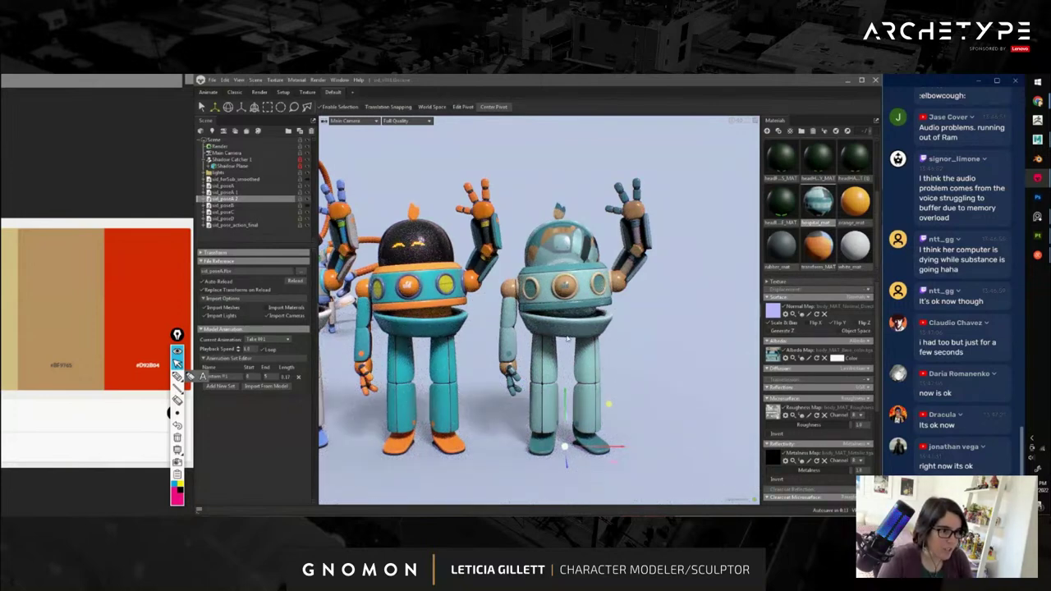
pyautogui.moveTo(663, 291); pyautogui.dragTo(657, 329, button='middle')
pyautogui.scroll(5, 587, 292)
pyautogui.moveTo(567, 301); pyautogui.dragTo(565, 185, button='middle')
pyautogui.scroll(2, 815, 222)
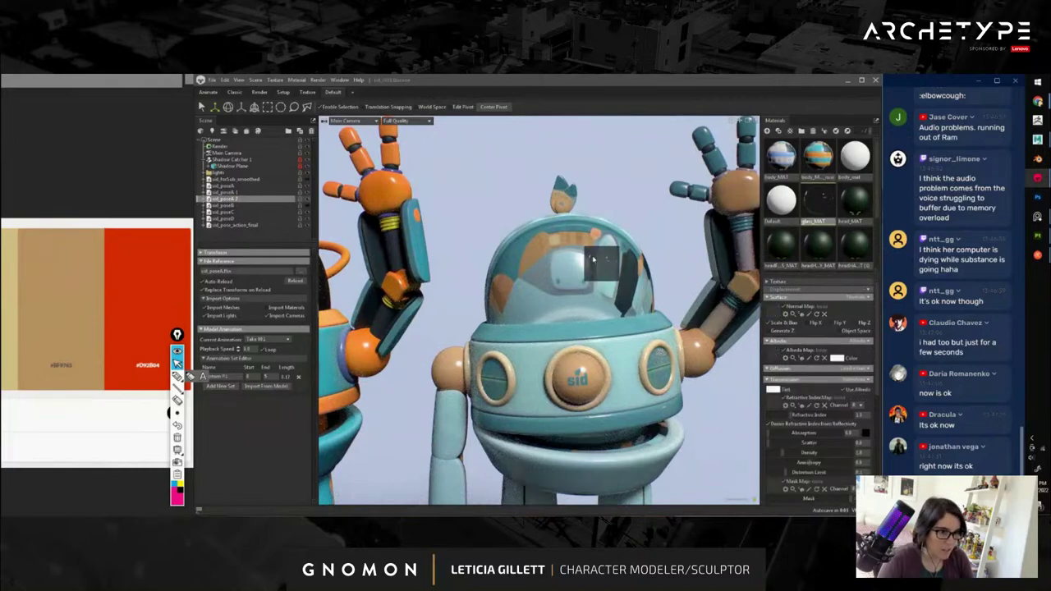
pyautogui.moveTo(593, 259); pyautogui.dragTo(593, 259)
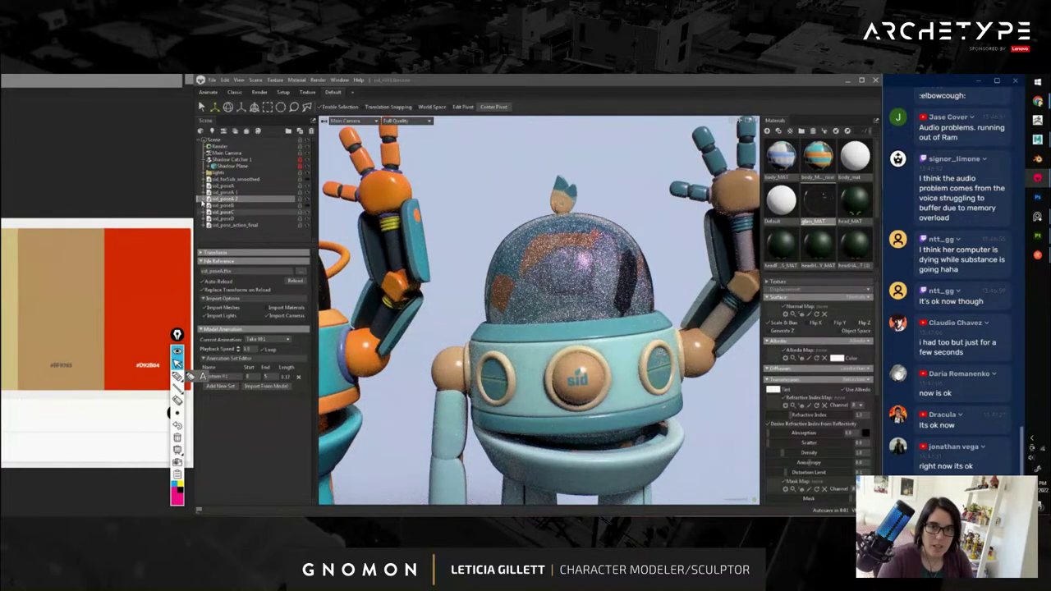
# Expand the duplicated robot sid_poseA 2 in the scene, duplicate head_MAT and rename the copy hospital_head.
pyautogui.click(202, 205)
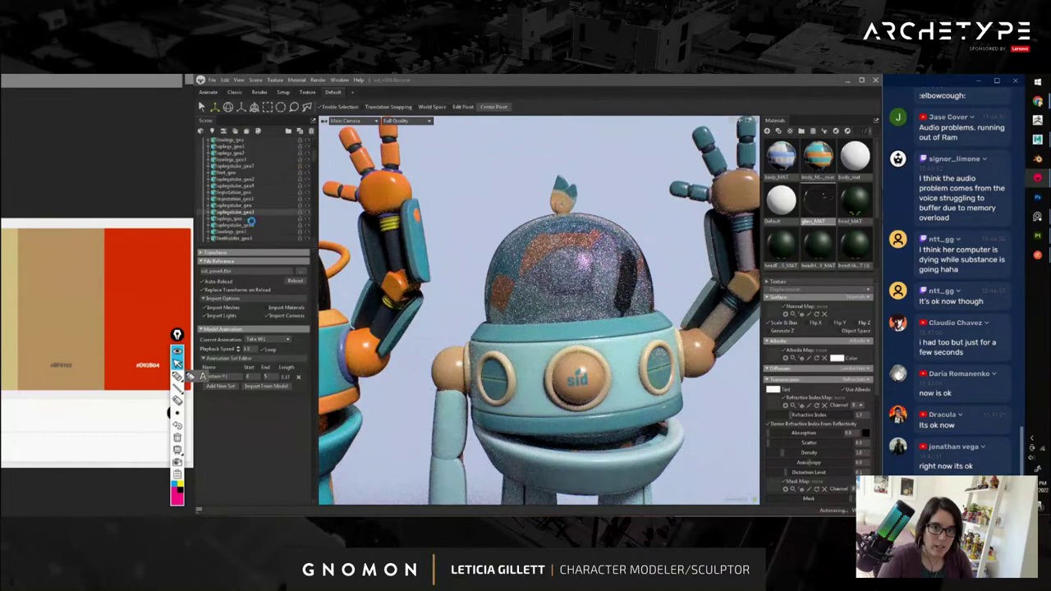
pyautogui.scroll(-5, 251, 215)
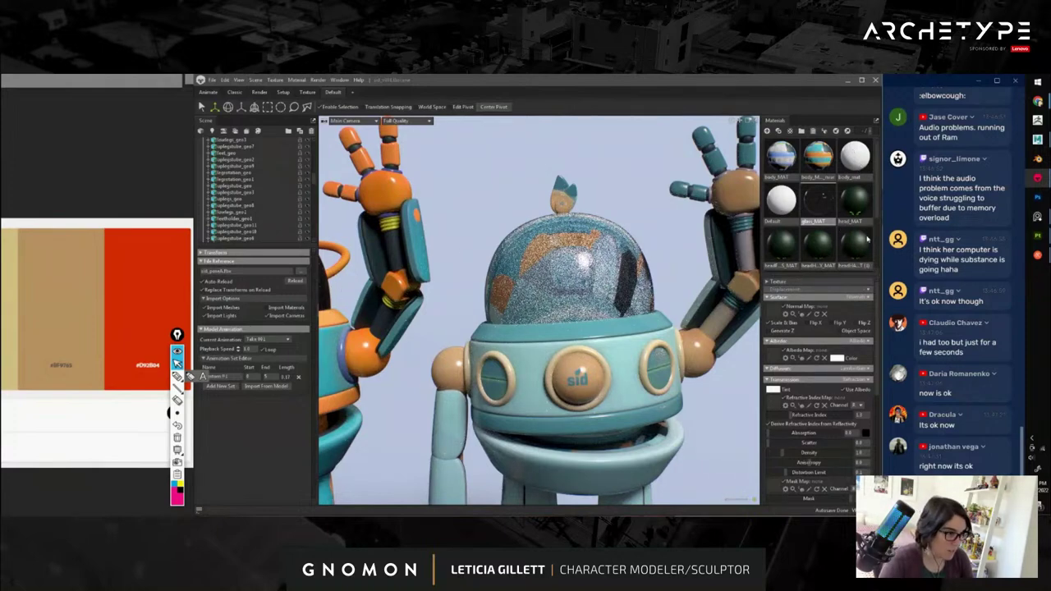
pyautogui.scroll(-2, 822, 251)
pyautogui.scroll(1, 849, 239)
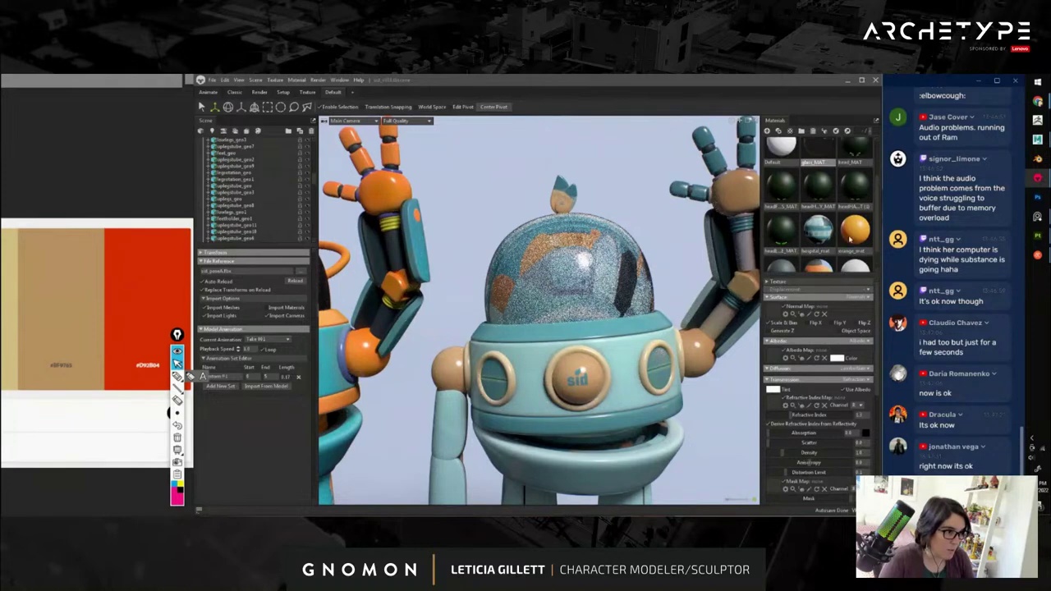
pyautogui.scroll(-1, 813, 242)
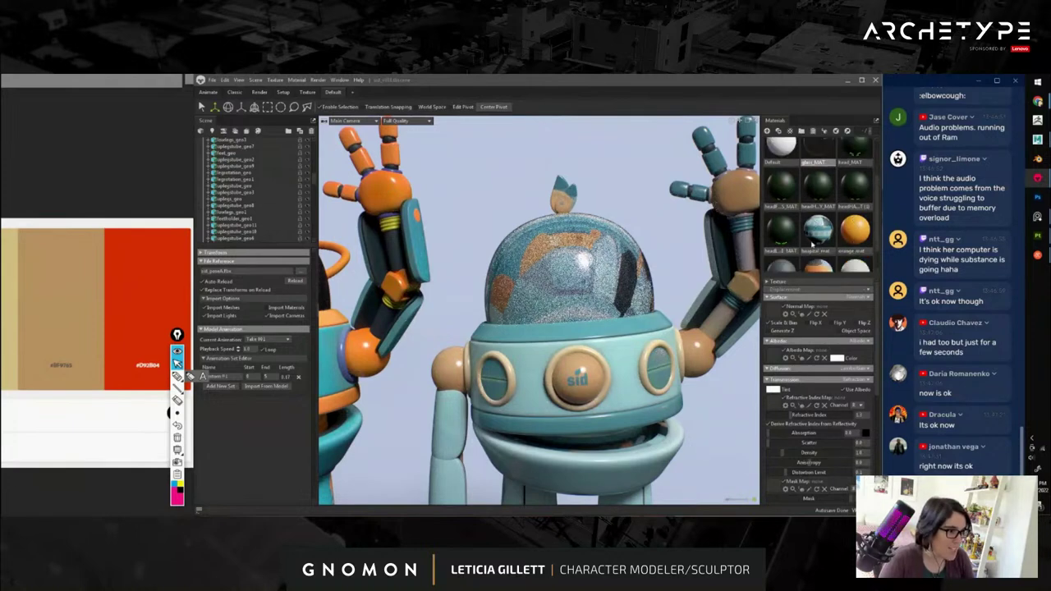
pyautogui.click(854, 153)
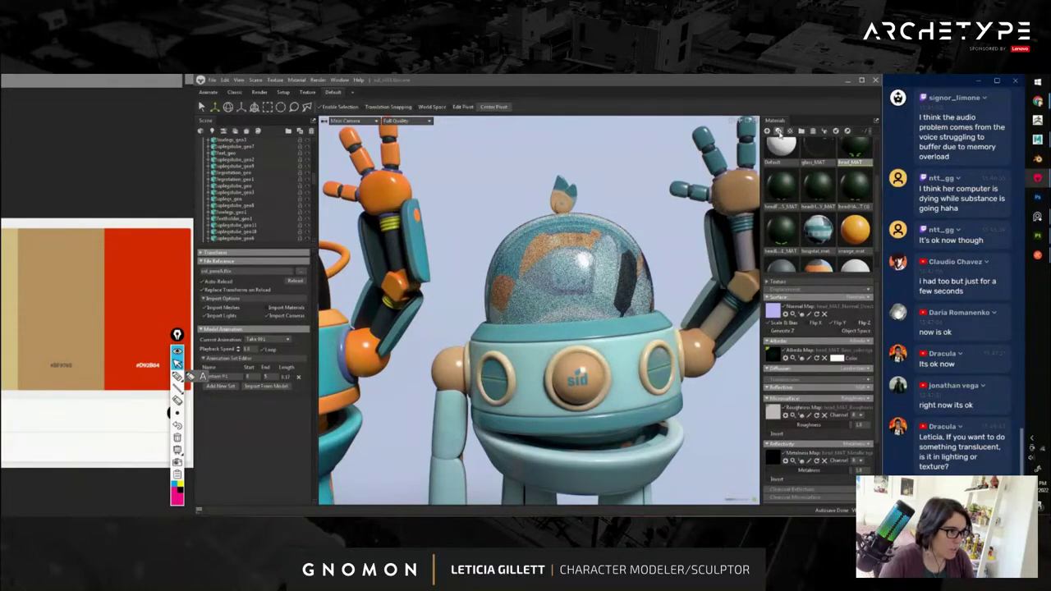
pyautogui.click(778, 130)
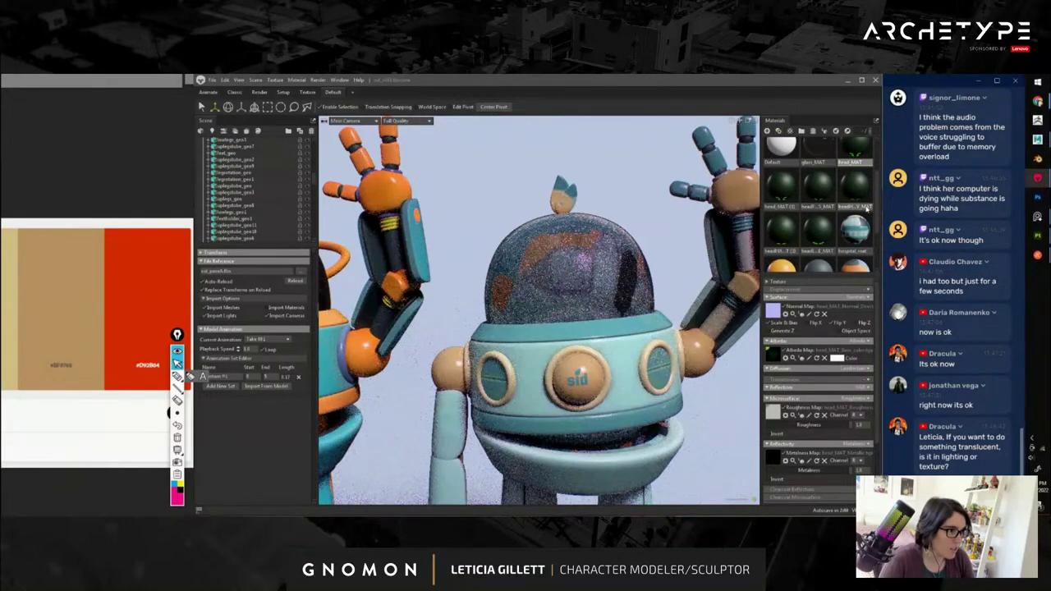
pyautogui.click(790, 207)
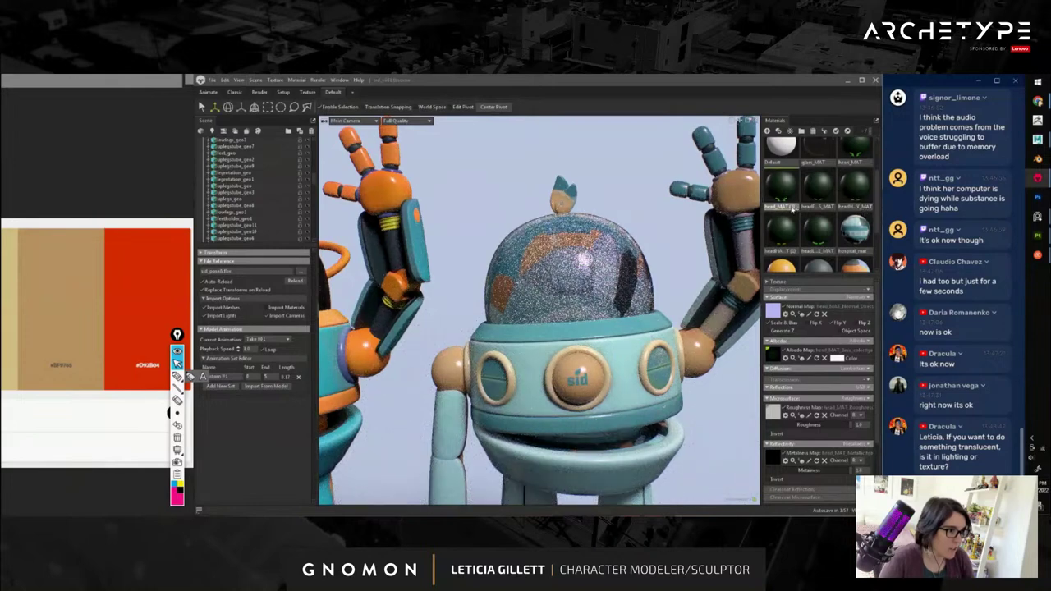
pyautogui.click(790, 207)
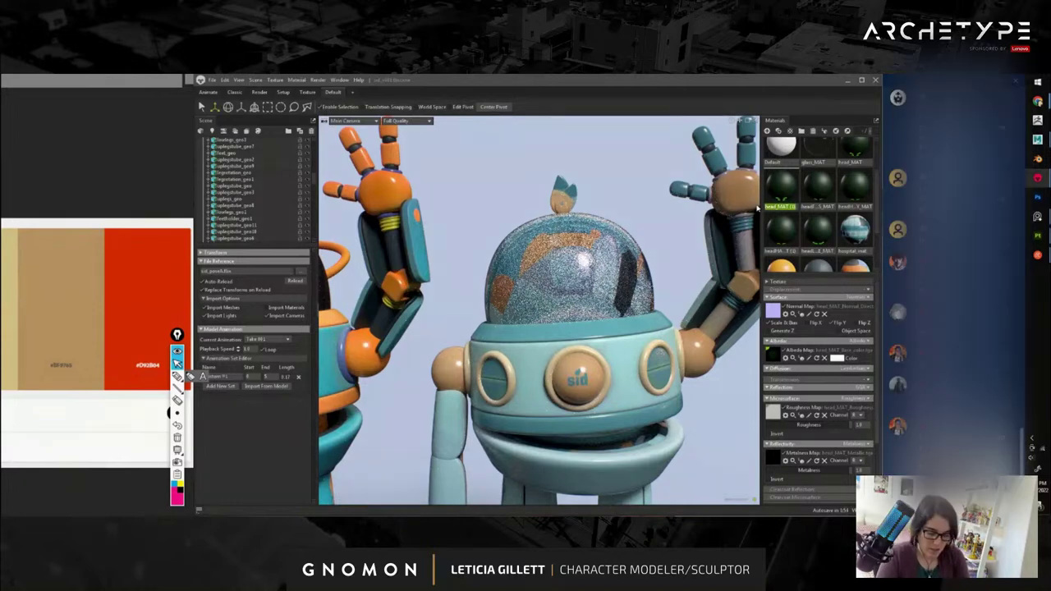
pyautogui.write('hospital_head')
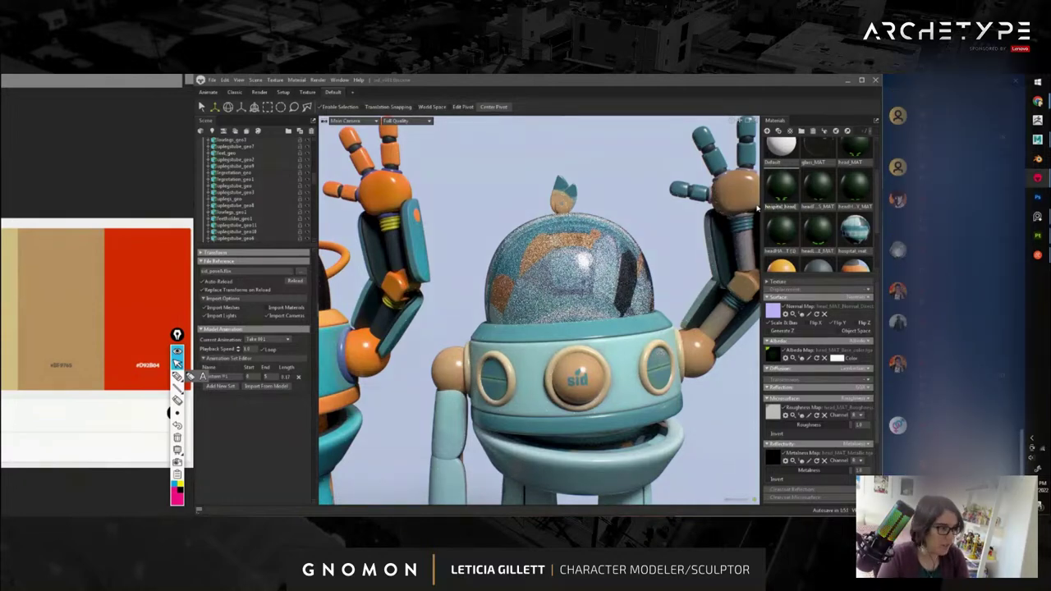
pyautogui.press('Return')
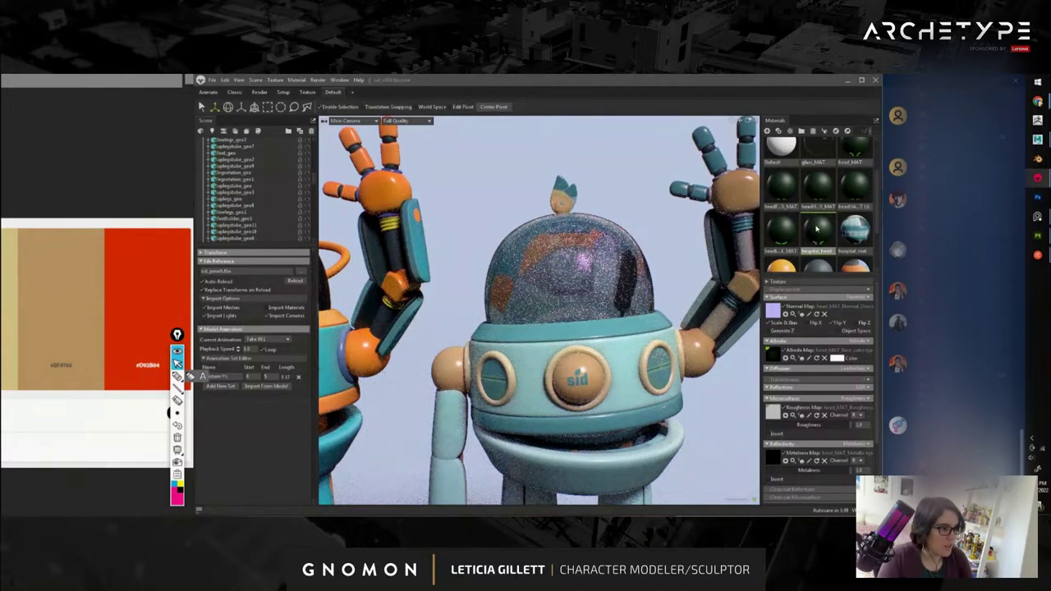
# Apply hospital_head to the duplicated robot's inner head head_geo and to both leaves, leaf_geo and leaf_geo2.
pyautogui.scroll(-5, 258, 215)
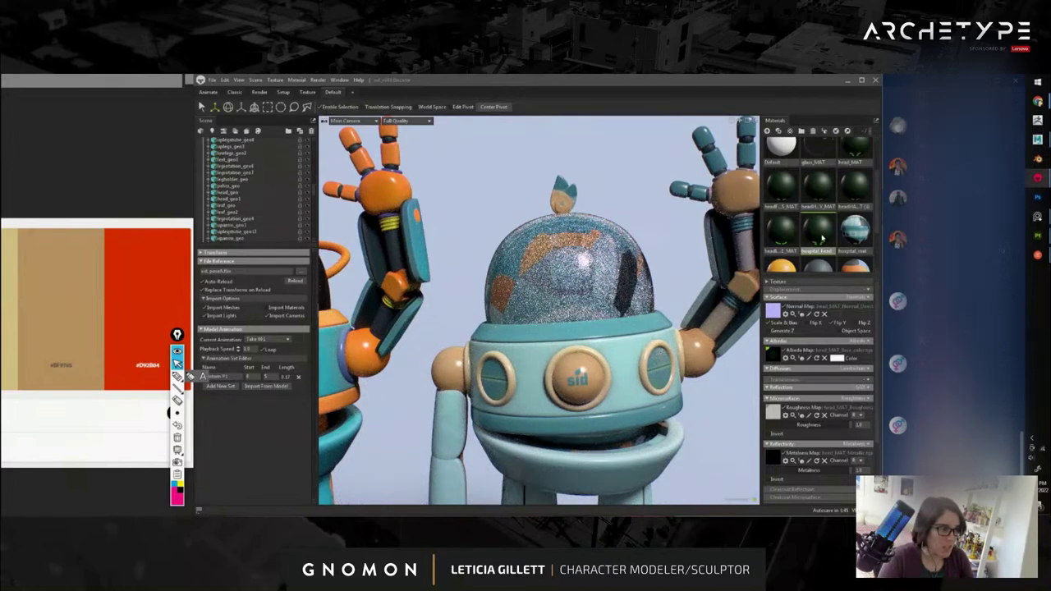
pyautogui.moveTo(453, 247); pyautogui.dragTo(251, 193)
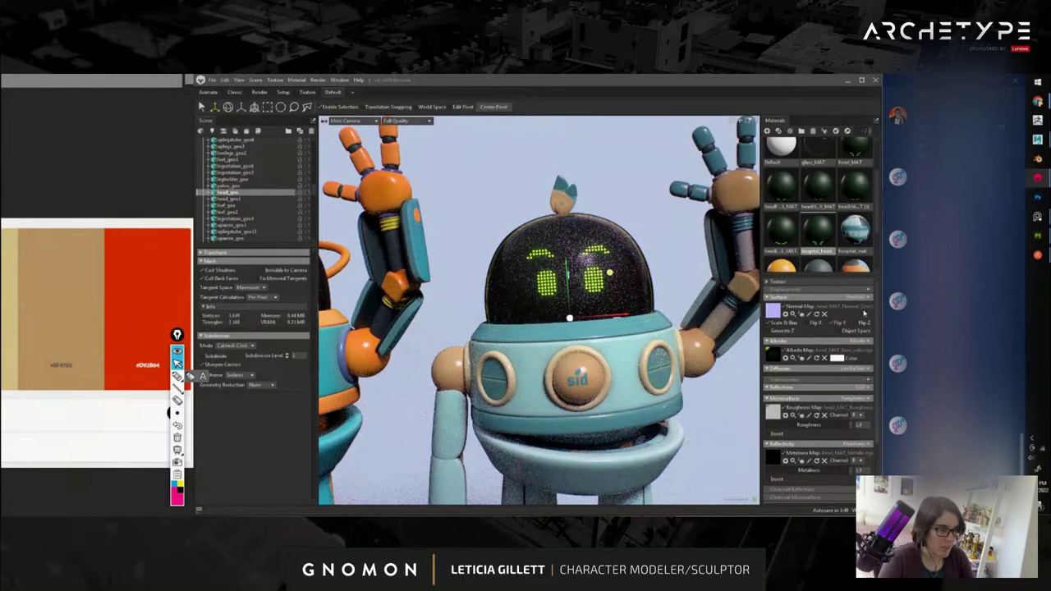
pyautogui.moveTo(450, 224); pyautogui.dragTo(250, 206)
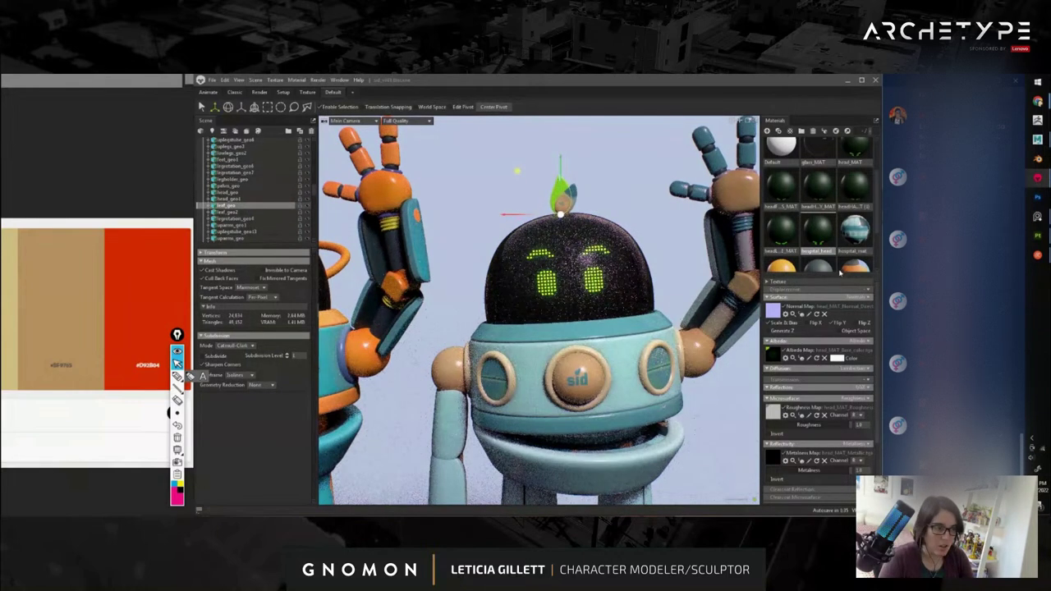
pyautogui.moveTo(421, 232); pyautogui.dragTo(234, 211)
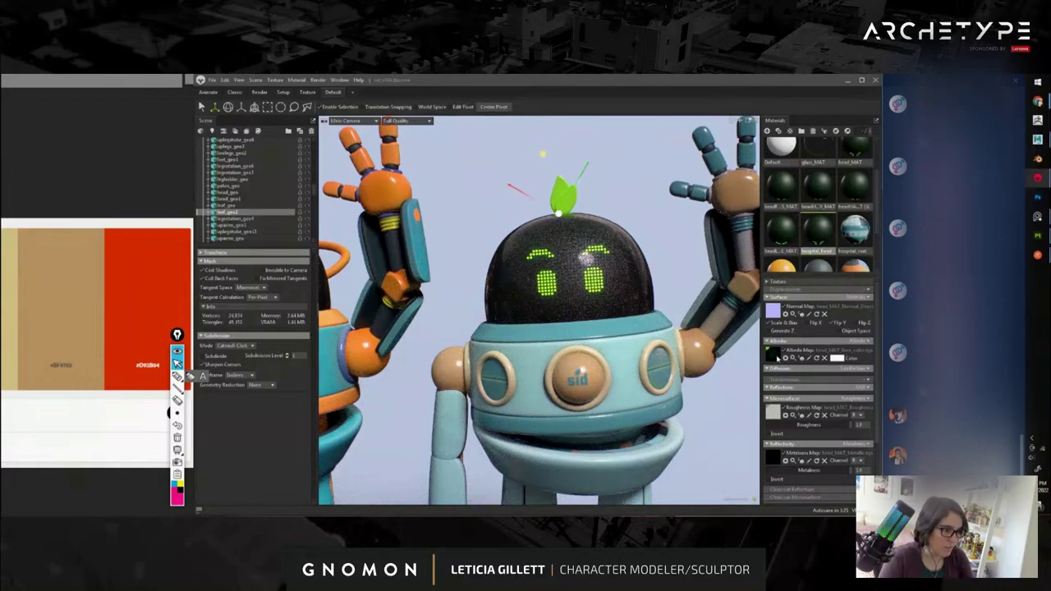
# Load head_MAT_Base_color from the hospital_bot folder as hospital_head's albedo map and check its emission settings.
pyautogui.click(777, 358)
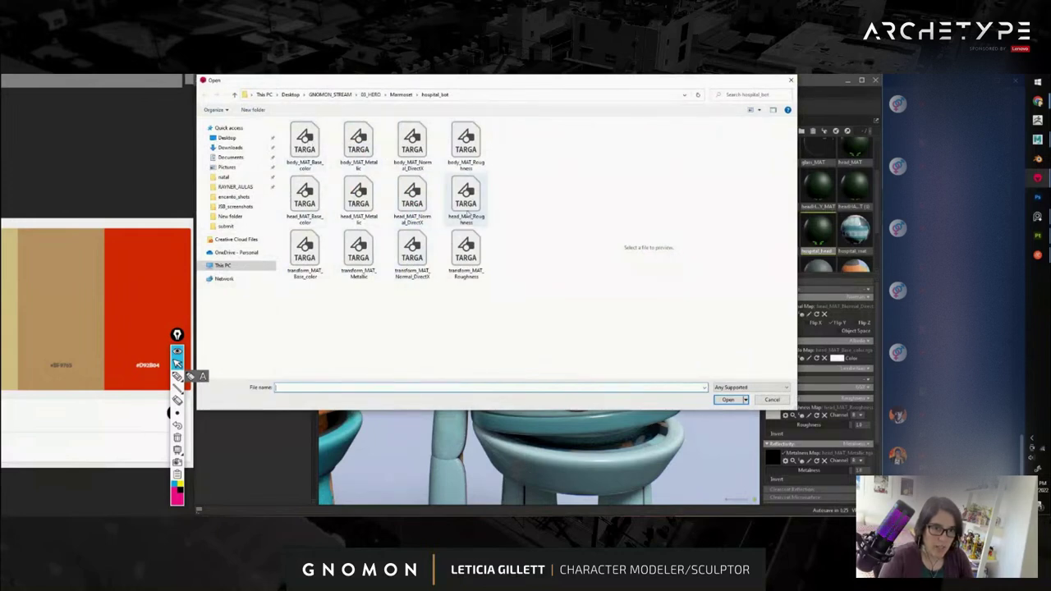
pyautogui.click(305, 198)
pyautogui.click(722, 398)
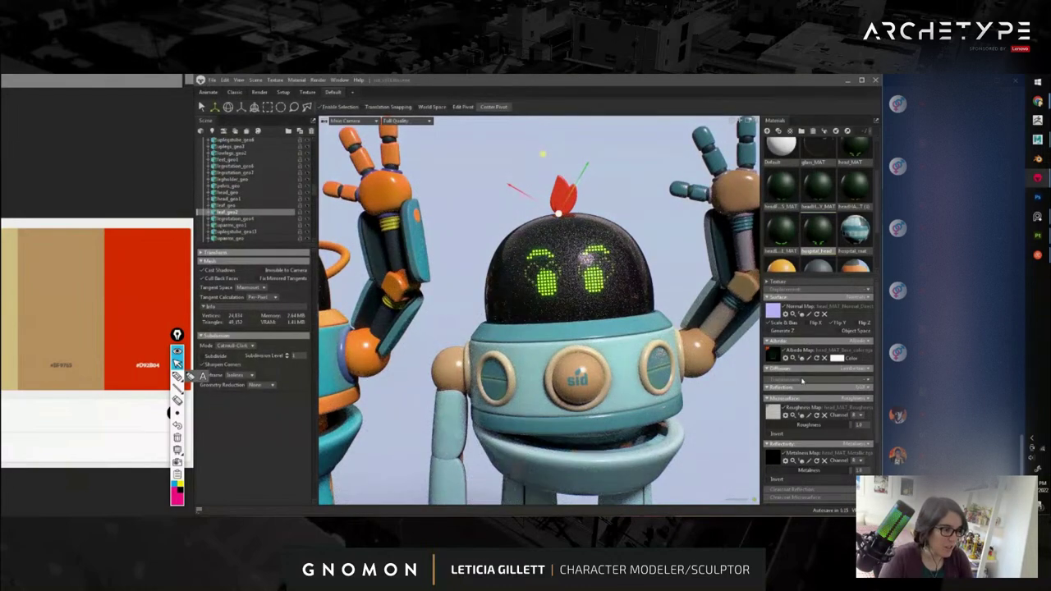
pyautogui.scroll(-3, 830, 421)
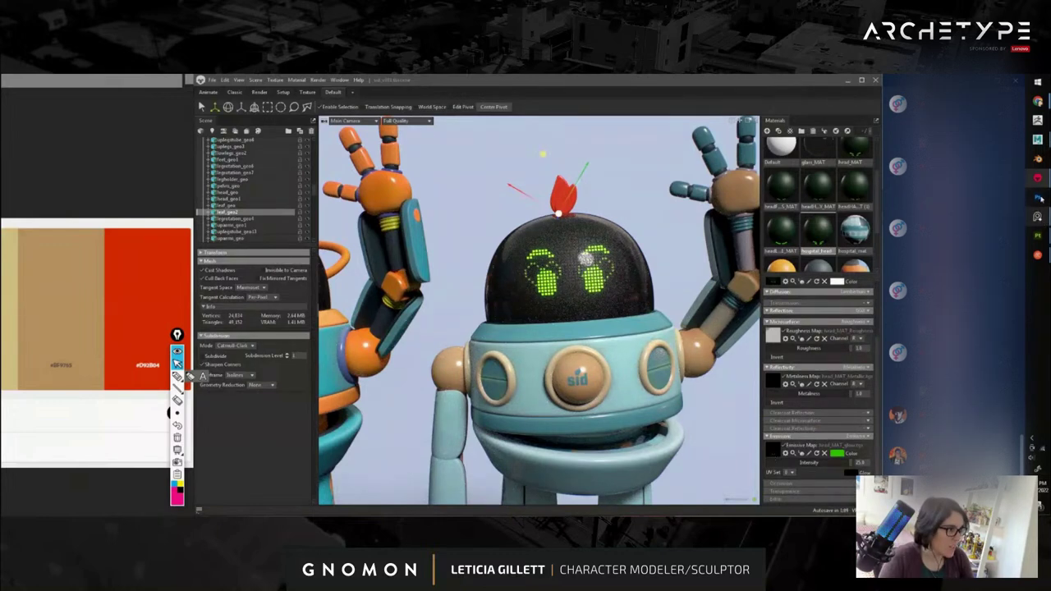
# Switch to Substance 3D Painter and select the head_MAT texture set to go through its layer stack.
pyautogui.click(1037, 236)
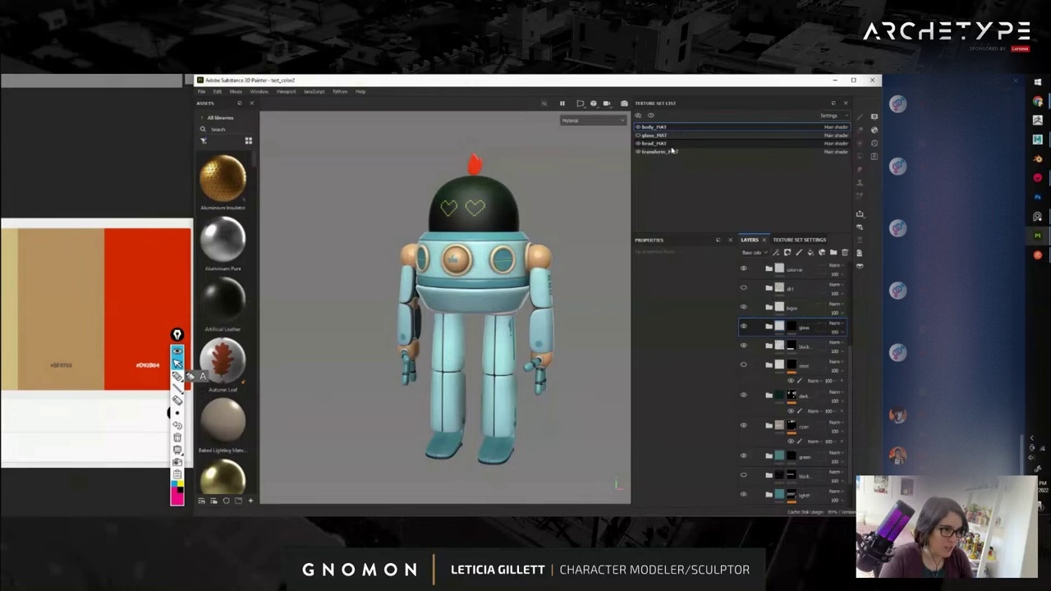
pyautogui.click(755, 143)
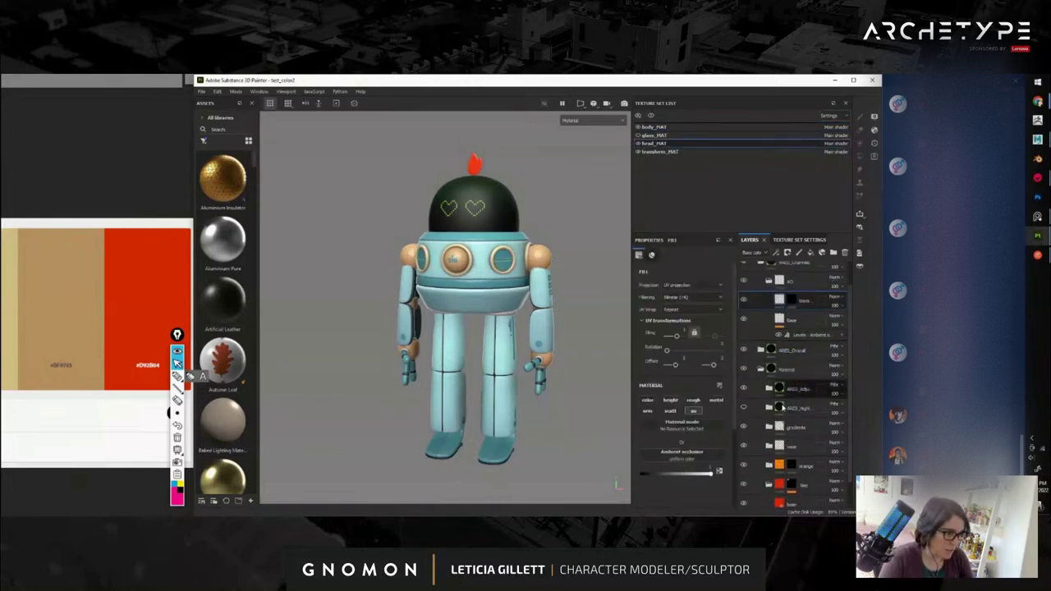
pyautogui.scroll(-1, 781, 410)
pyautogui.scroll(2, 783, 409)
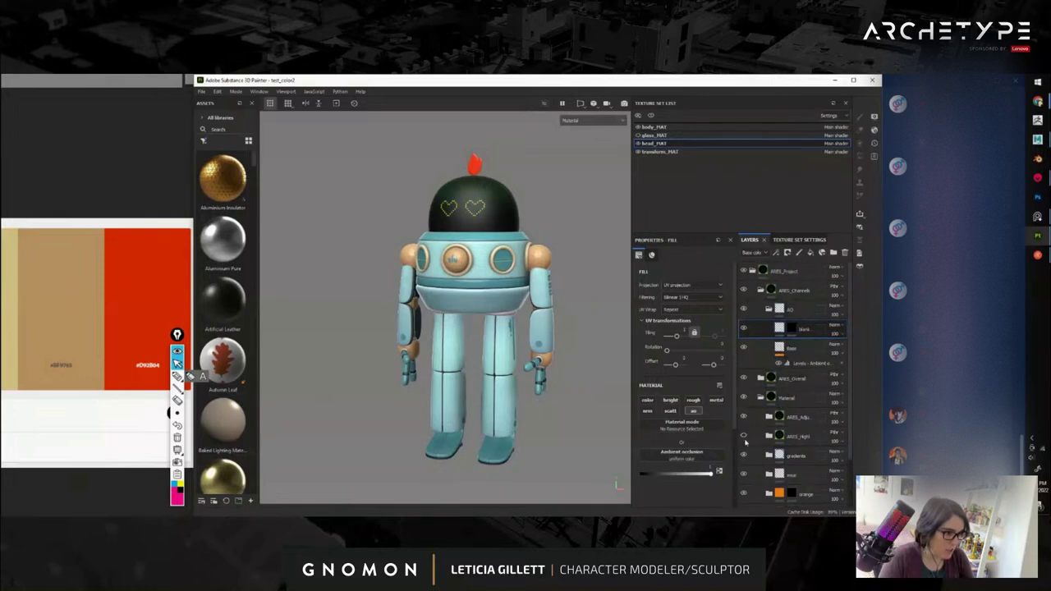
pyautogui.scroll(-2, 746, 465)
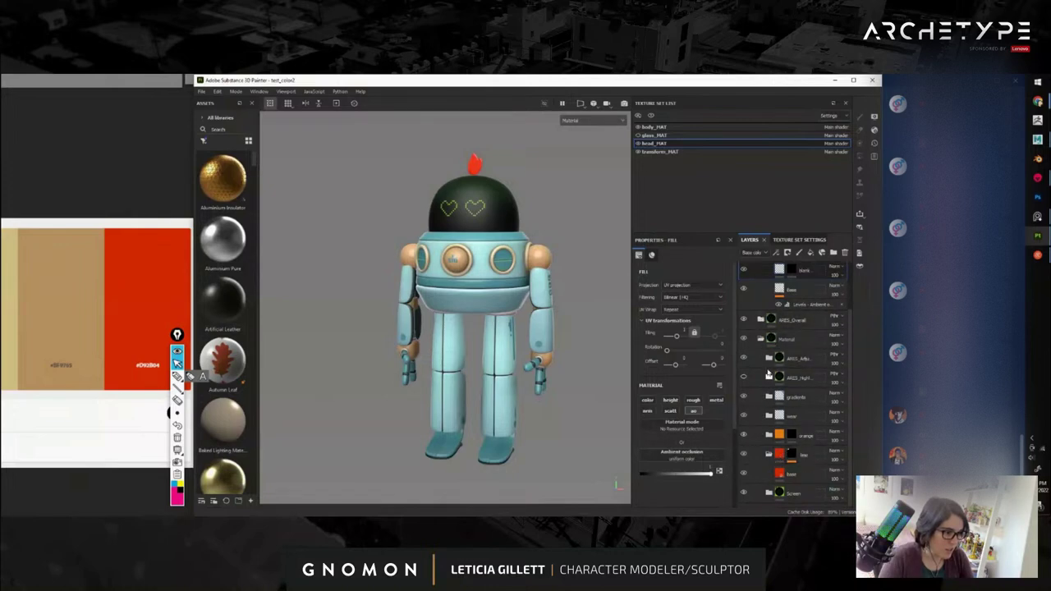
pyautogui.scroll(2, 769, 379)
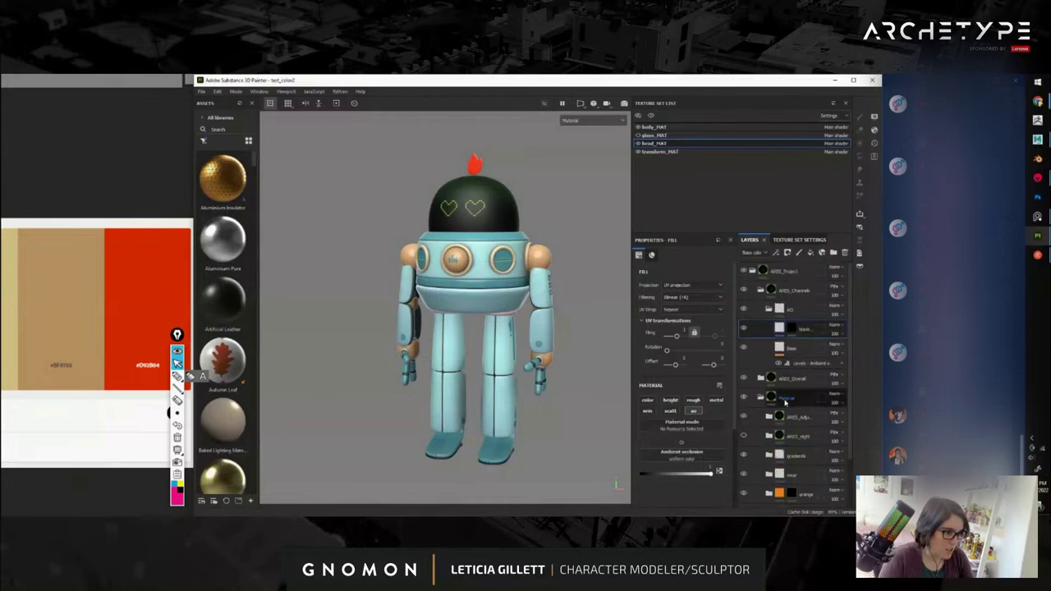
pyautogui.scroll(-2, 792, 396)
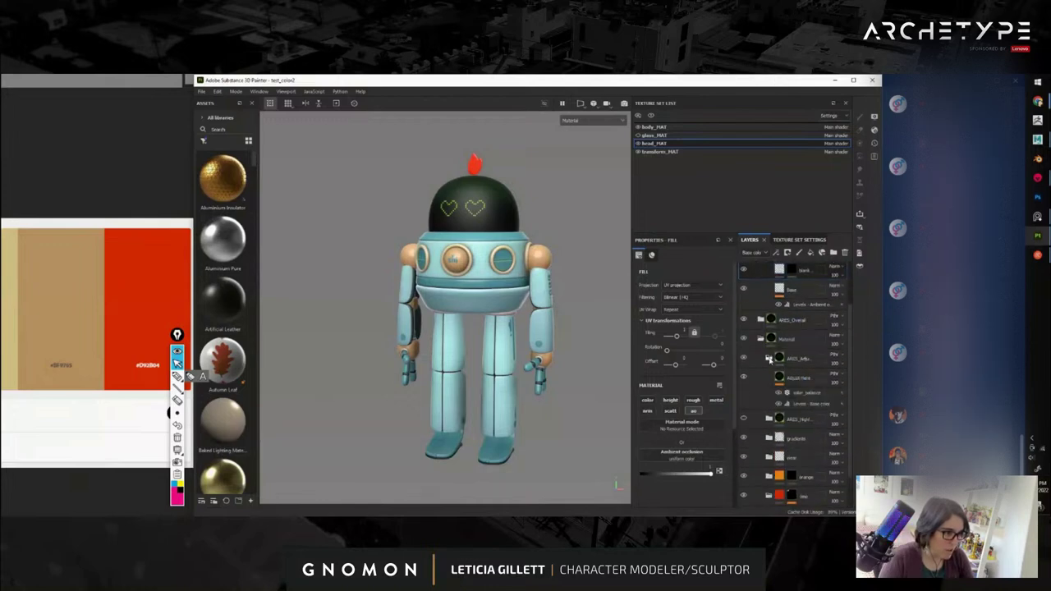
# Examine the contents of head_MAT's highlight, gradients and wear folders, looking for the eye layers.
pyautogui.click(770, 379)
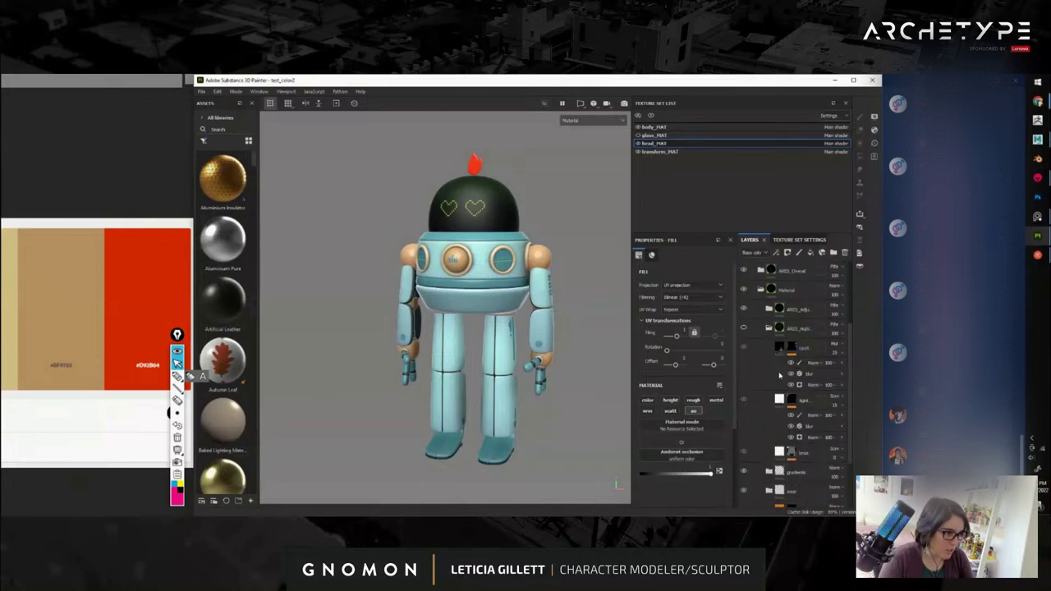
pyautogui.scroll(-3, 773, 300)
pyautogui.click(770, 303)
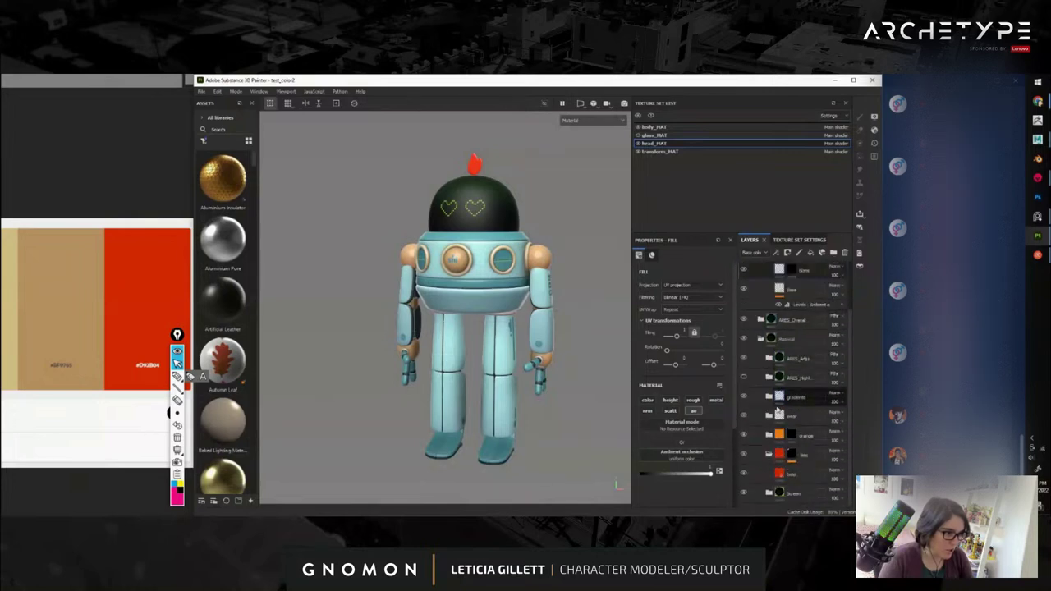
pyautogui.click(770, 398)
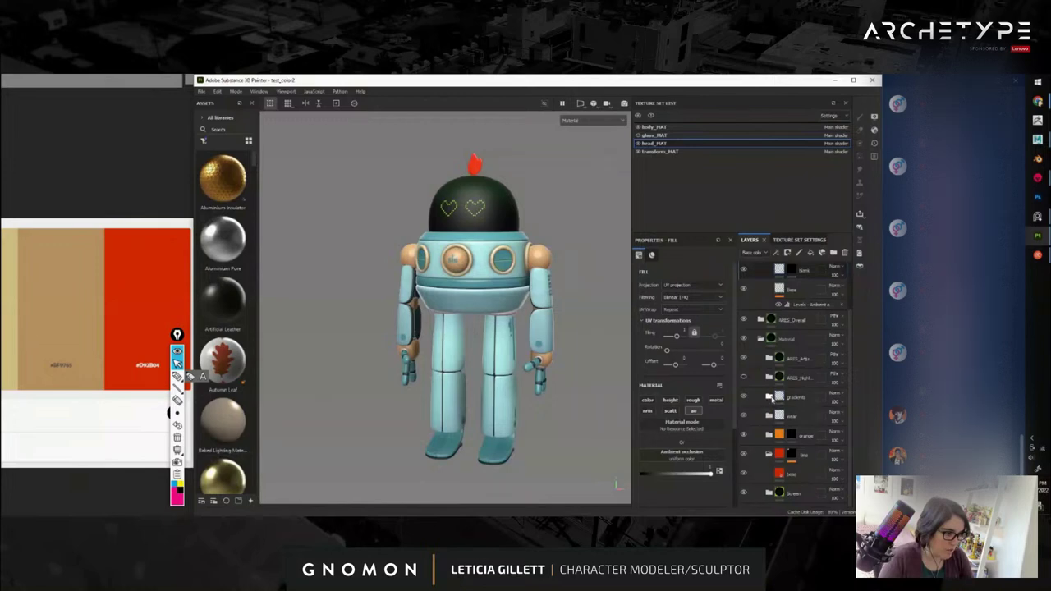
pyautogui.scroll(-1, 769, 397)
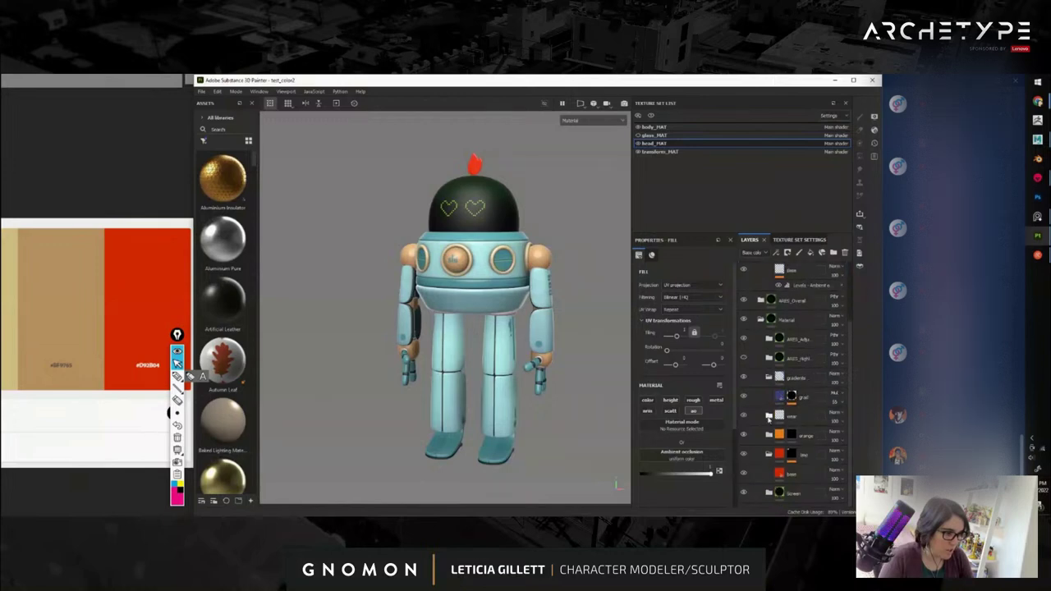
pyautogui.scroll(-1, 769, 416)
pyautogui.click(770, 396)
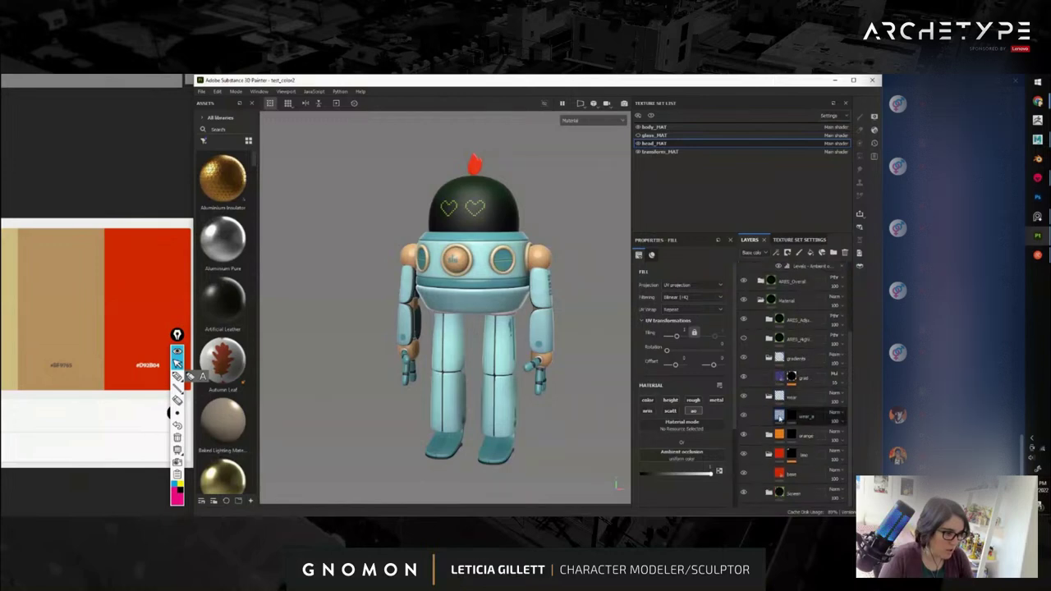
pyautogui.click(765, 343)
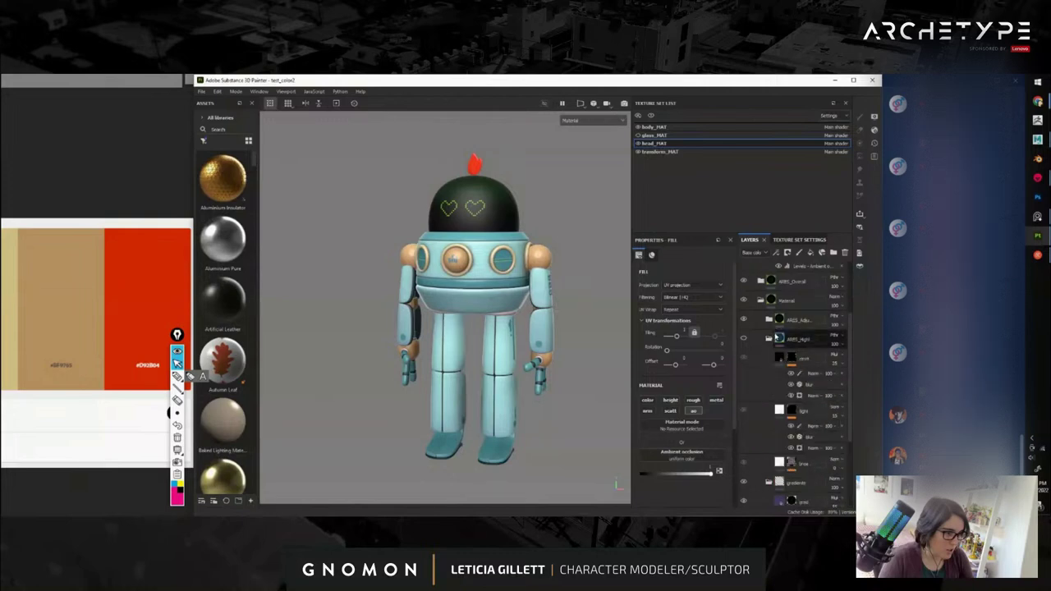
# Expand the Screen folder in head_MAT's layers and hide the heart-shaped eyes.
pyautogui.click(768, 493)
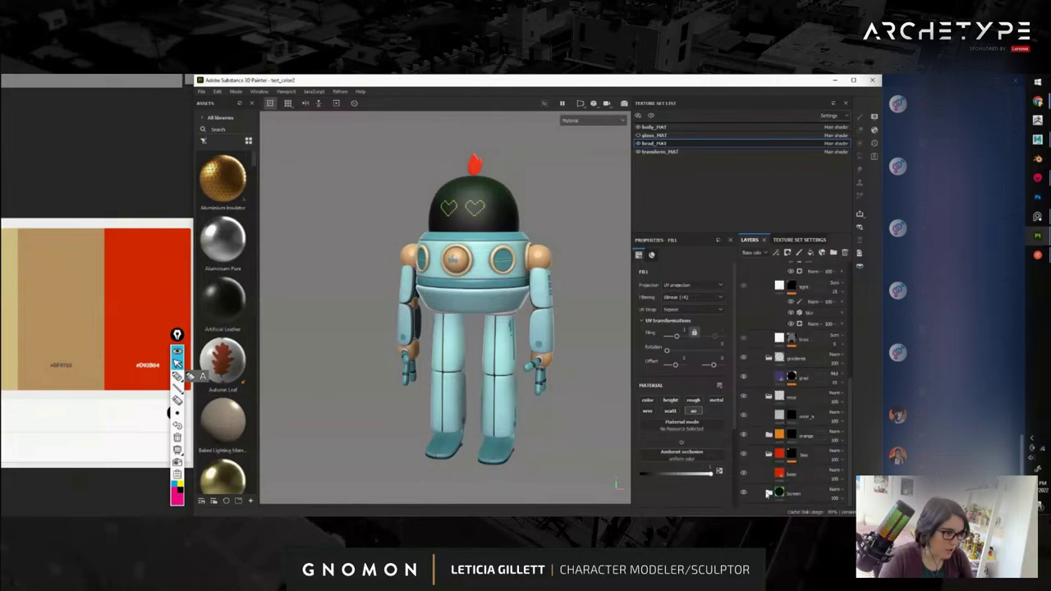
pyautogui.scroll(-6, 780, 459)
pyautogui.scroll(-1, 814, 410)
pyautogui.scroll(4, 814, 410)
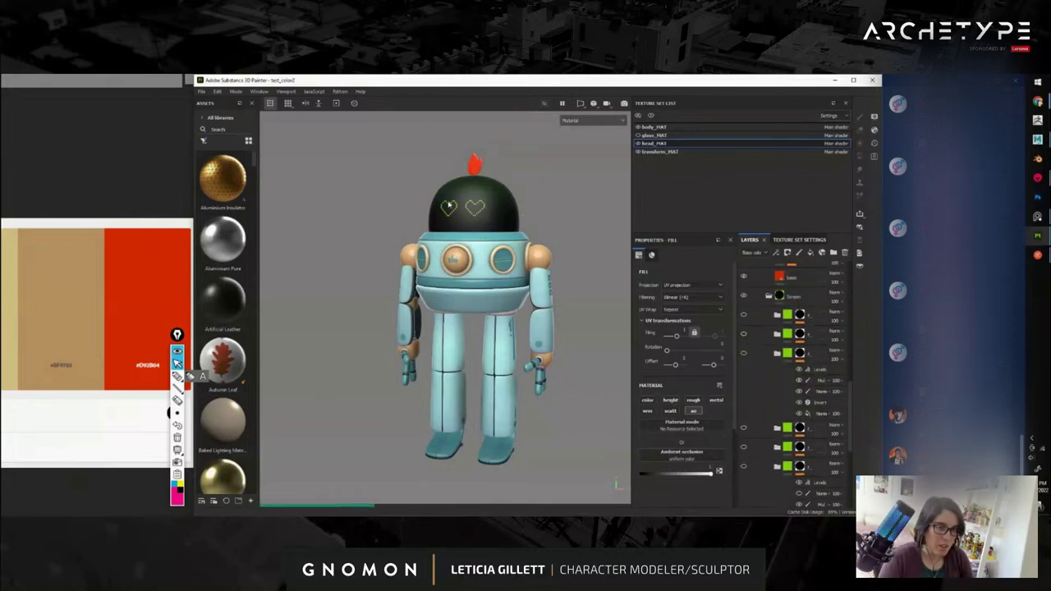
# Export the body, head and transform textures again as 8-bit Targa files to the hospital_bot folder and return to Marmoset Toolbag.
pyautogui.click(202, 91)
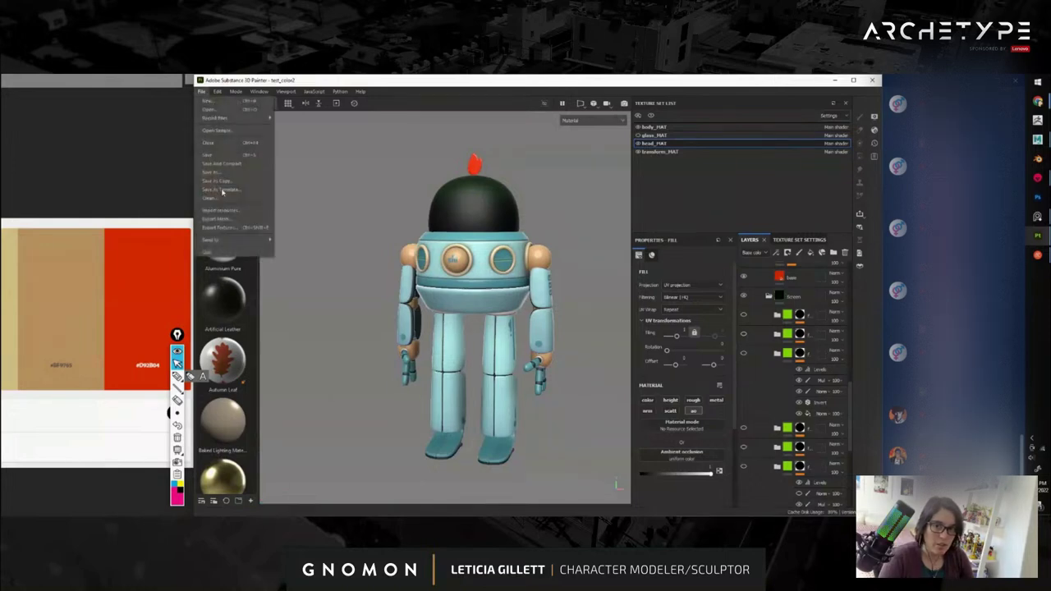
pyautogui.click(237, 229)
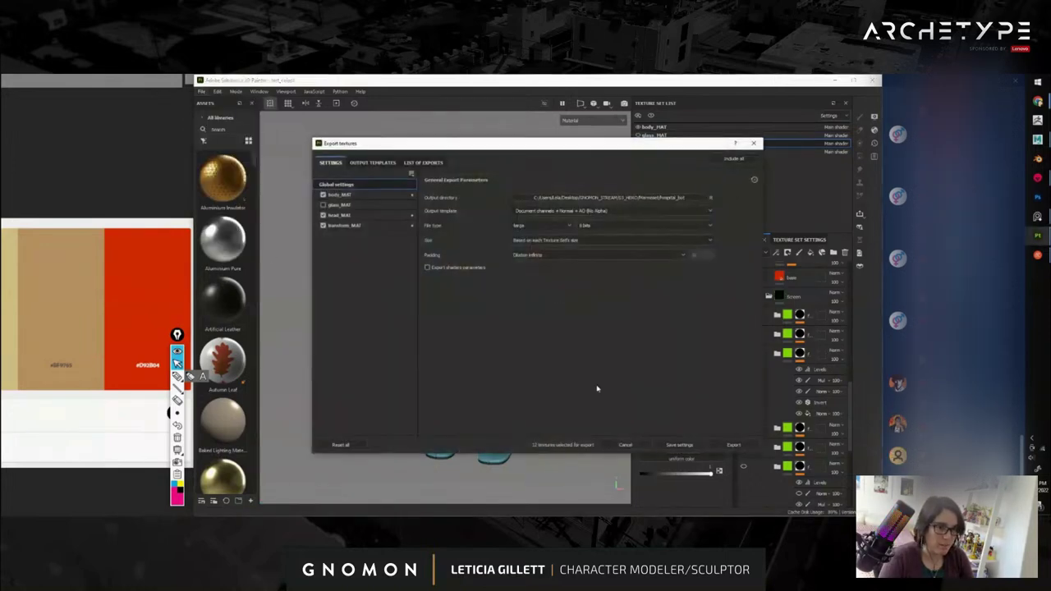
pyautogui.click(734, 445)
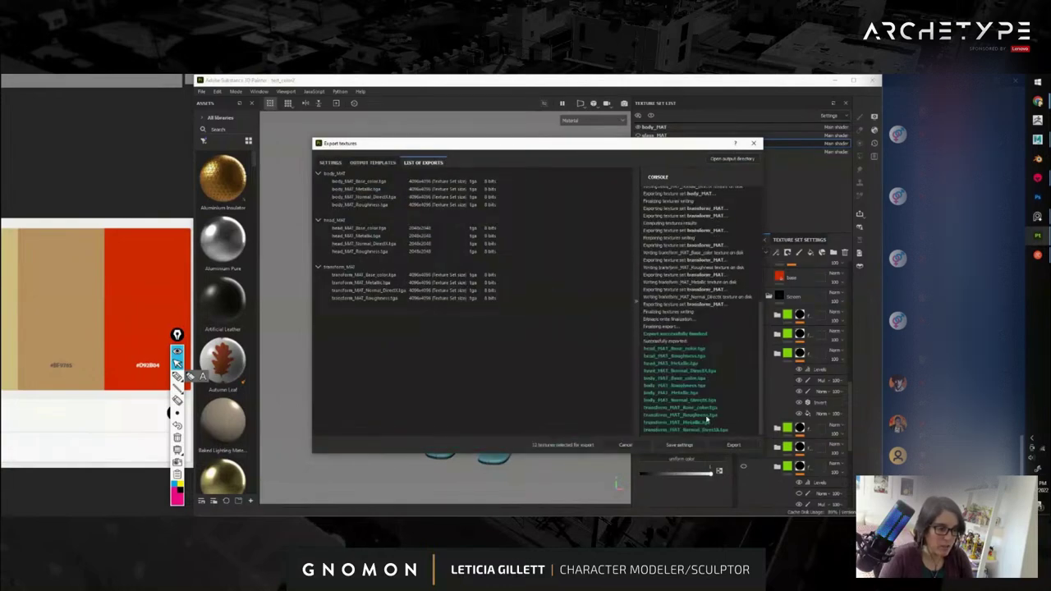
pyautogui.click(613, 445)
pyautogui.click(1036, 177)
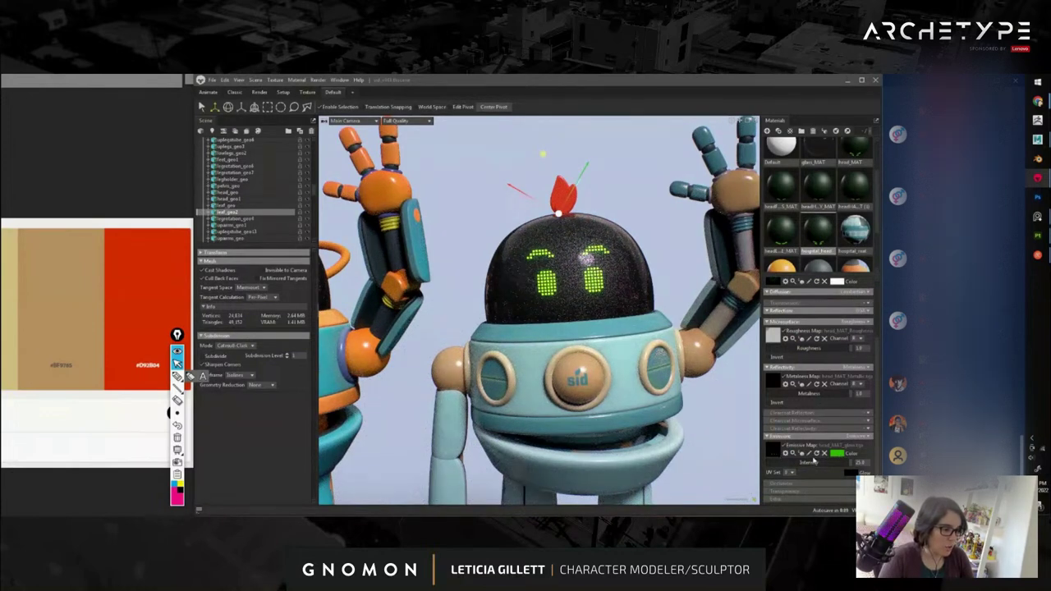
# Preview the hospital head material's emissive map, and set its emissive colour to a red sampled from the robot's leaf.
pyautogui.click(786, 453)
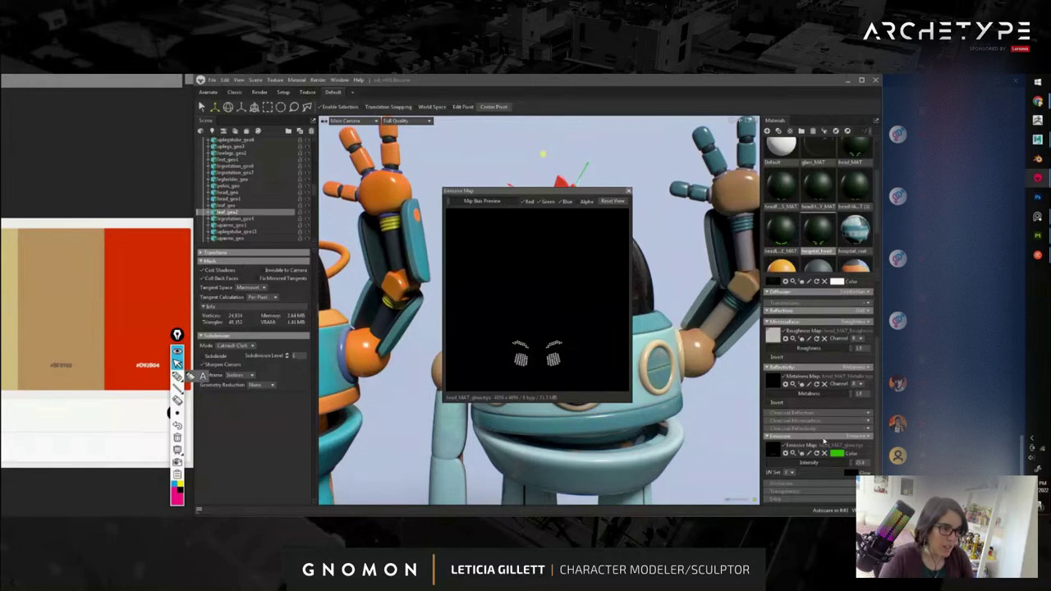
pyautogui.click(628, 191)
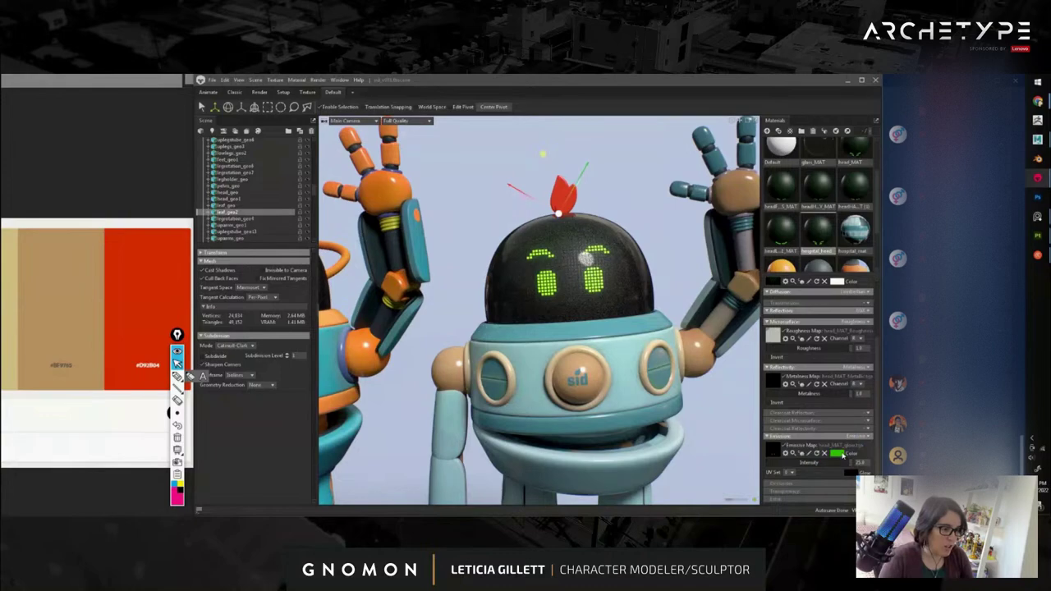
pyautogui.click(836, 453)
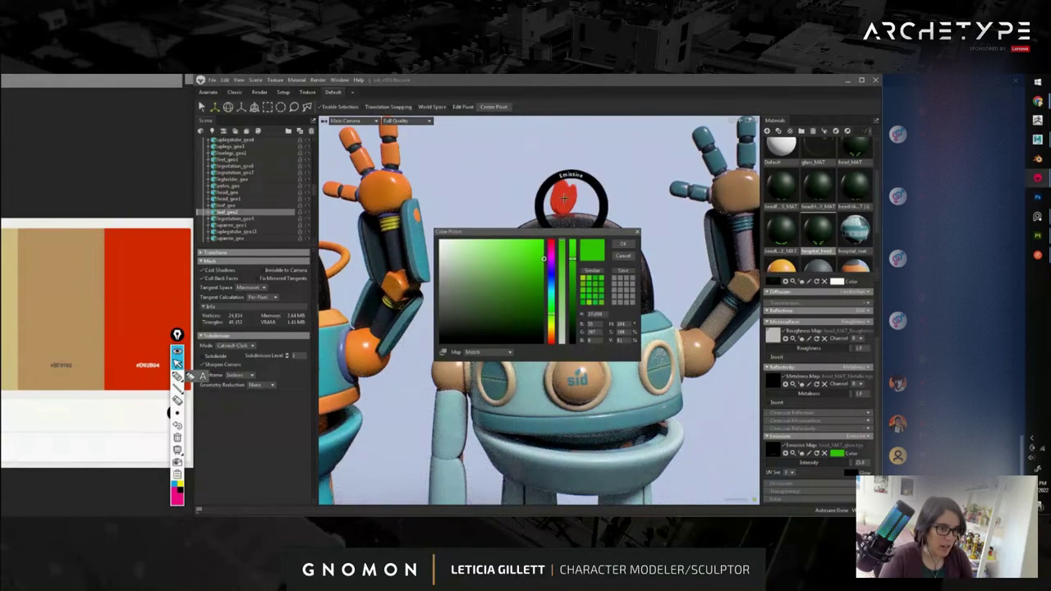
pyautogui.click(564, 198)
pyautogui.click(532, 249)
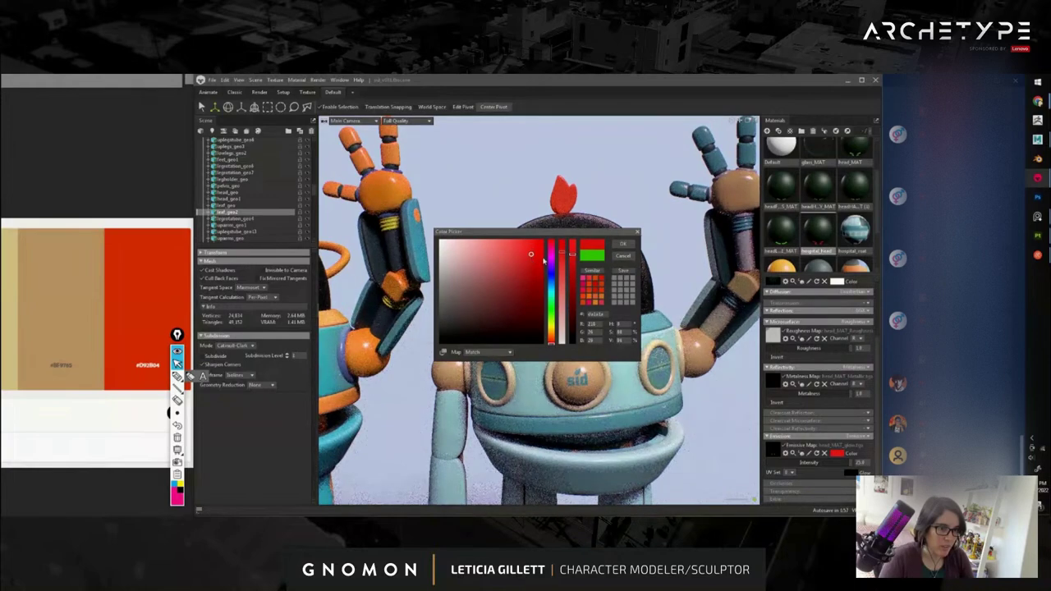
pyautogui.click(623, 243)
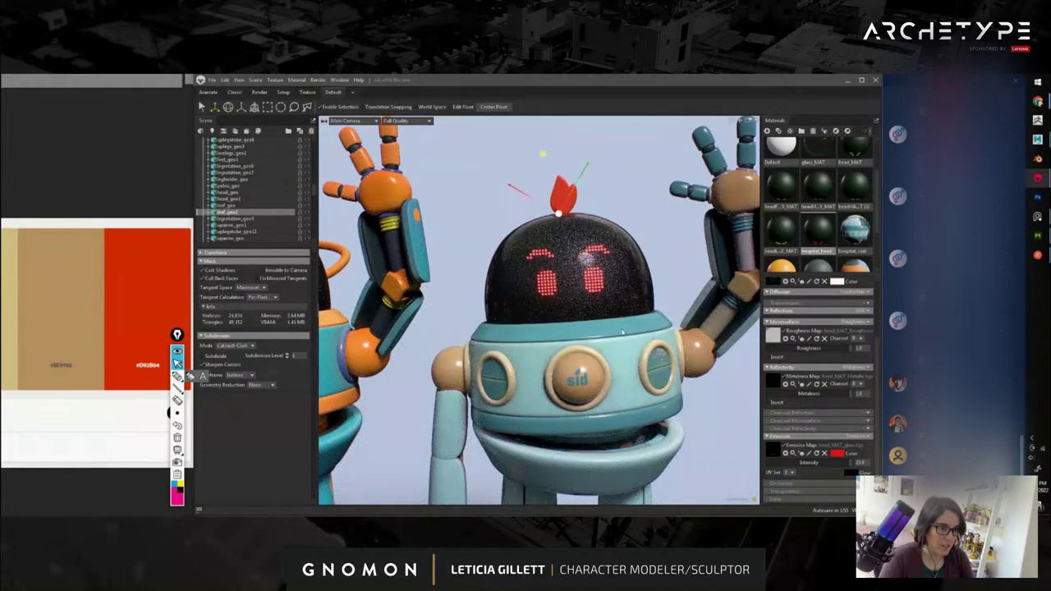
# Change the hospital head material's emissive colour to a light blue, RGB 35, 177, 209.
pyautogui.scroll(-10, 597, 326)
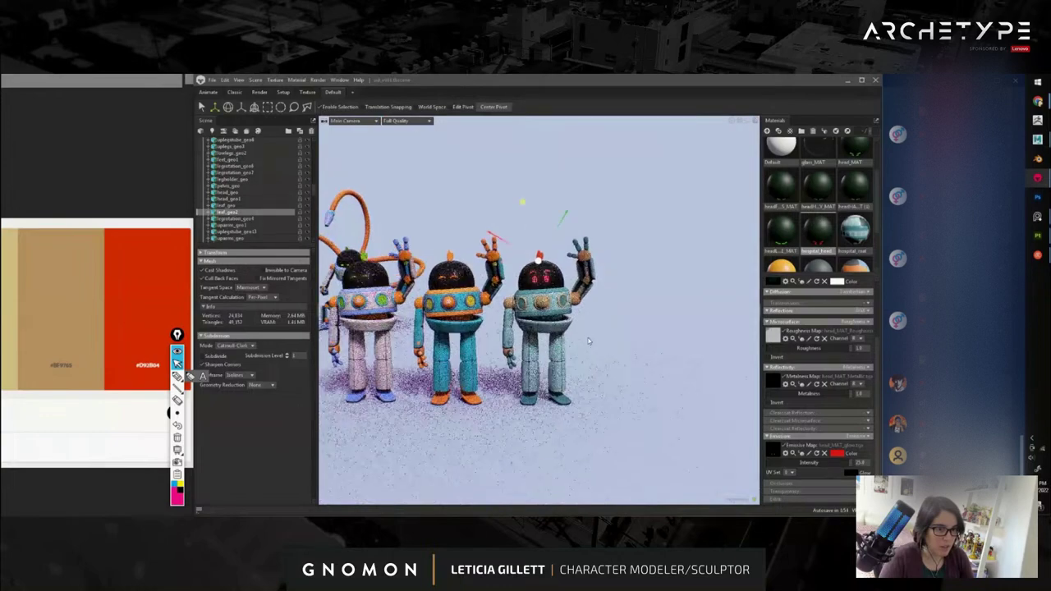
pyautogui.scroll(5, 592, 362)
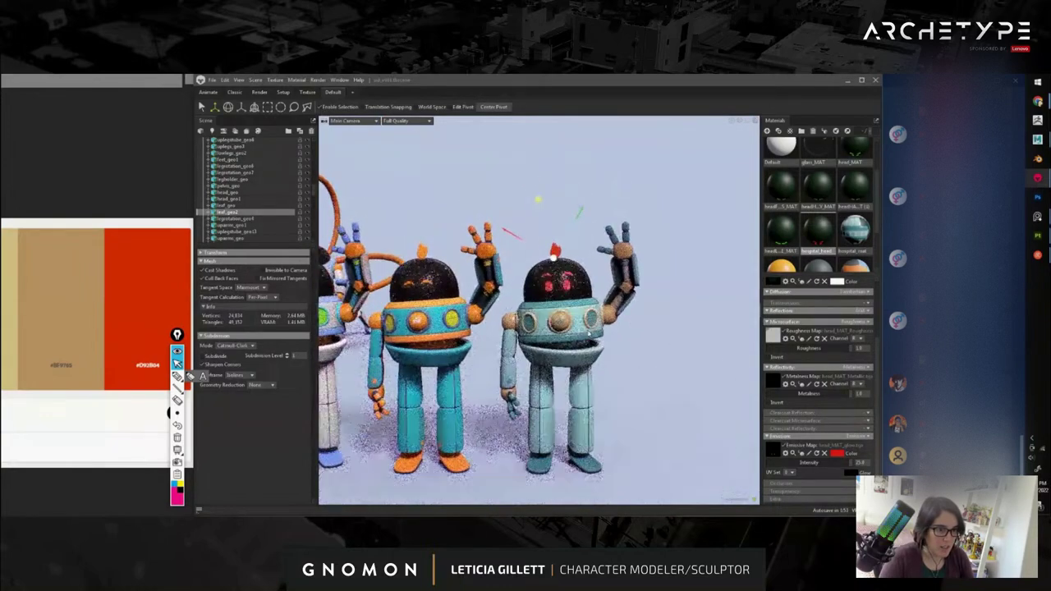
pyautogui.scroll(2, 590, 350)
pyautogui.moveTo(597, 373); pyautogui.dragTo(581, 350, button='middle')
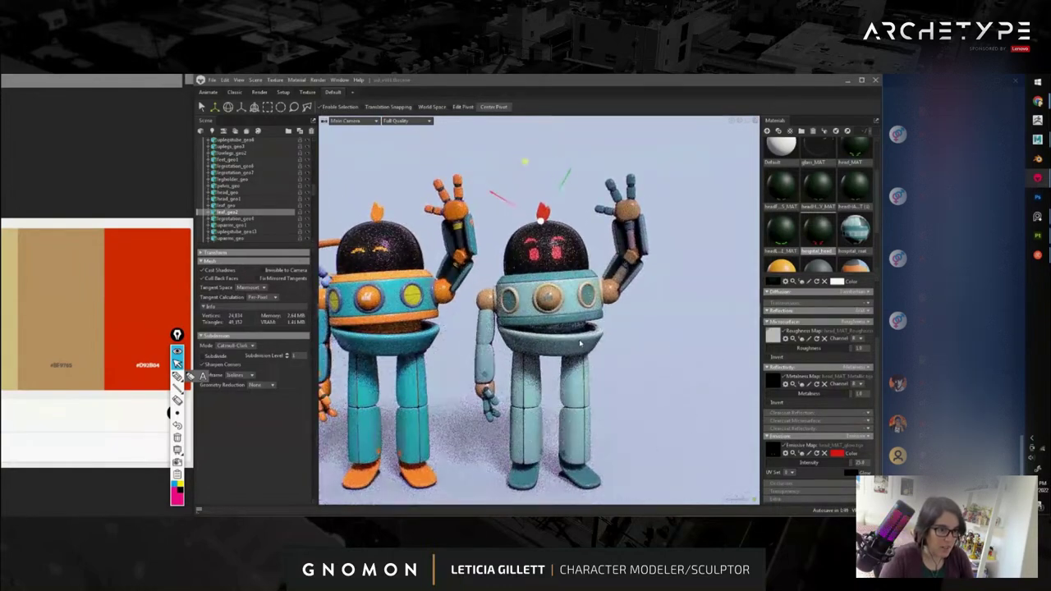
pyautogui.scroll(1, 579, 343)
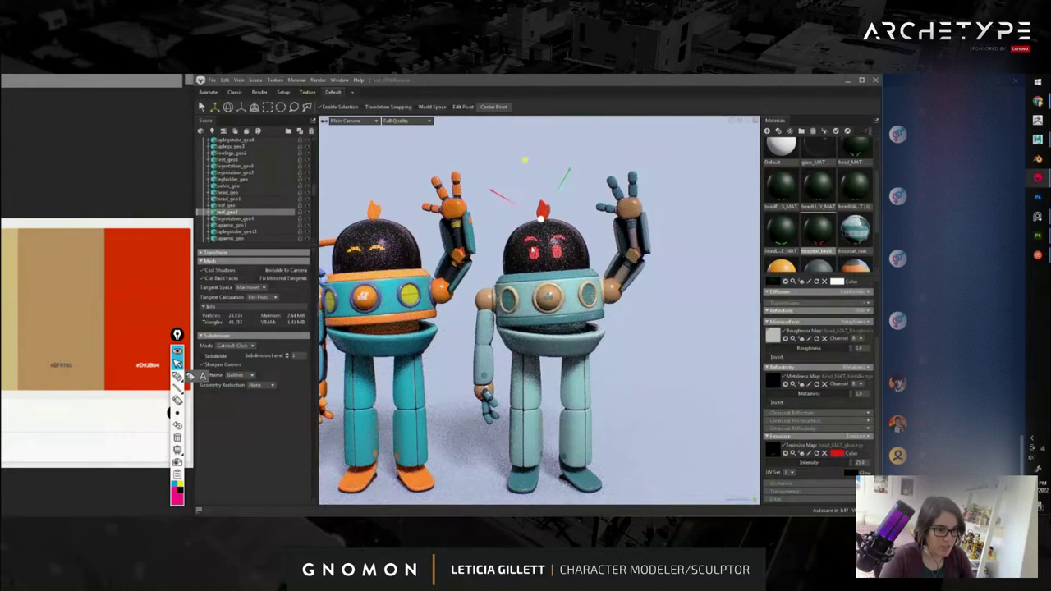
pyautogui.click(835, 453)
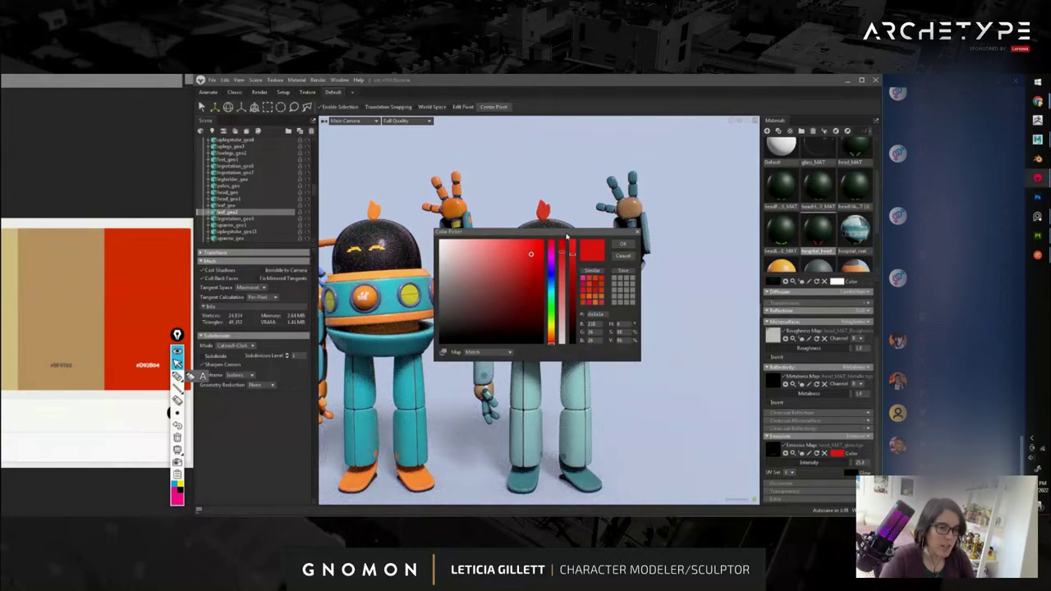
pyautogui.click(573, 249)
pyautogui.moveTo(532, 316)
pyautogui.mouseDown()
pyautogui.moveTo(523, 264)
pyautogui.moveTo(455, 232)
pyautogui.moveTo(357, 229)
pyautogui.mouseUp()
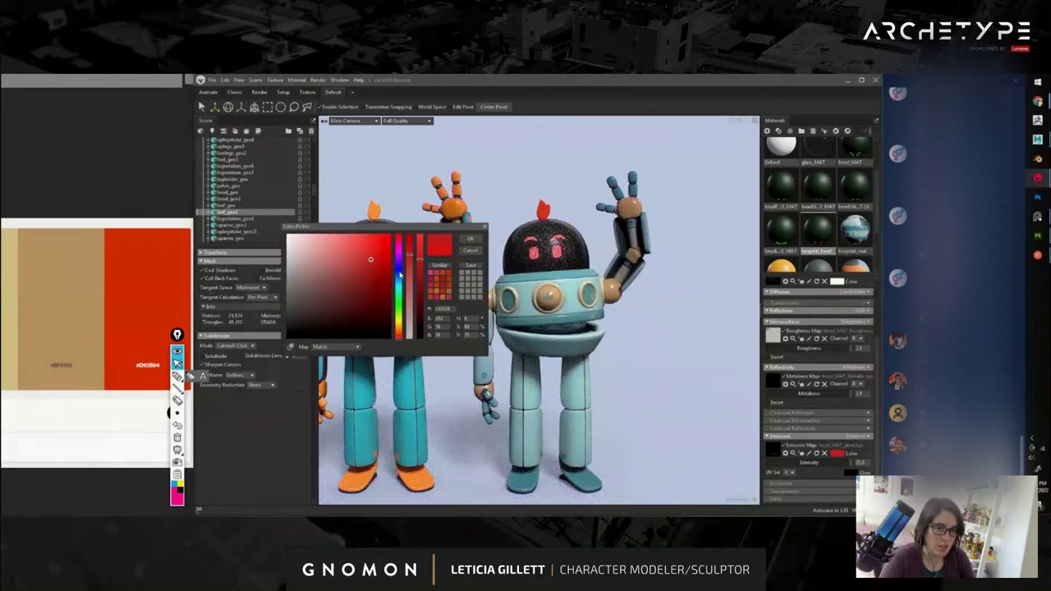
pyautogui.click(400, 273)
pyautogui.click(381, 253)
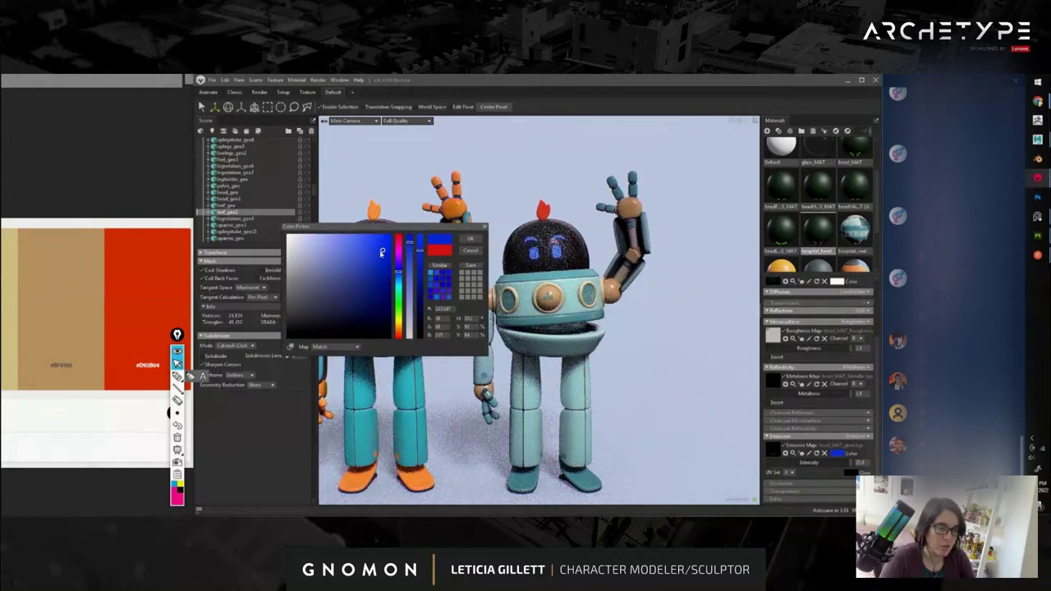
pyautogui.click(369, 259)
pyautogui.click(400, 284)
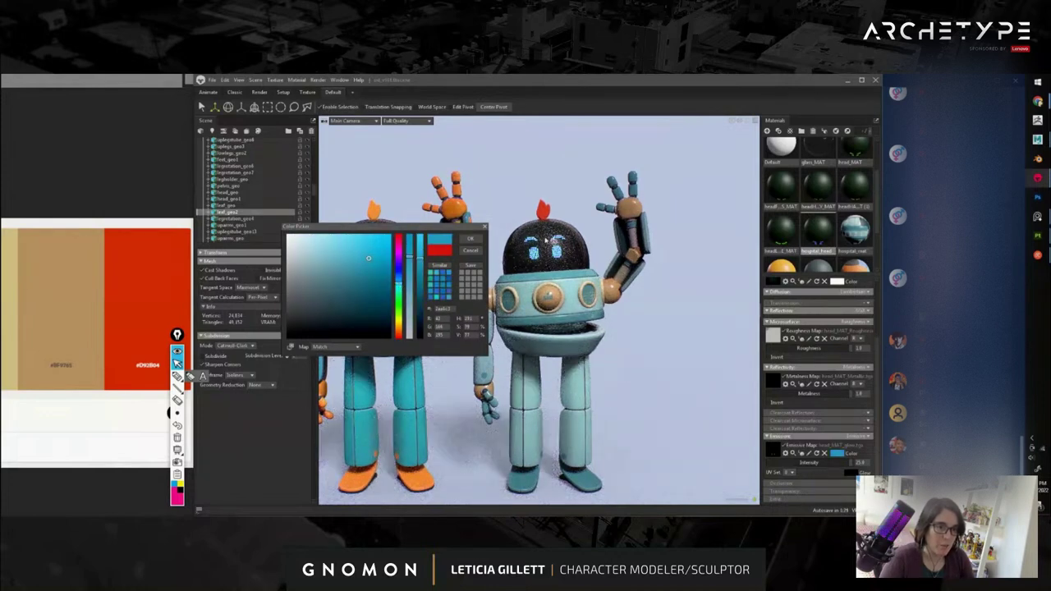
pyautogui.moveTo(543, 215)
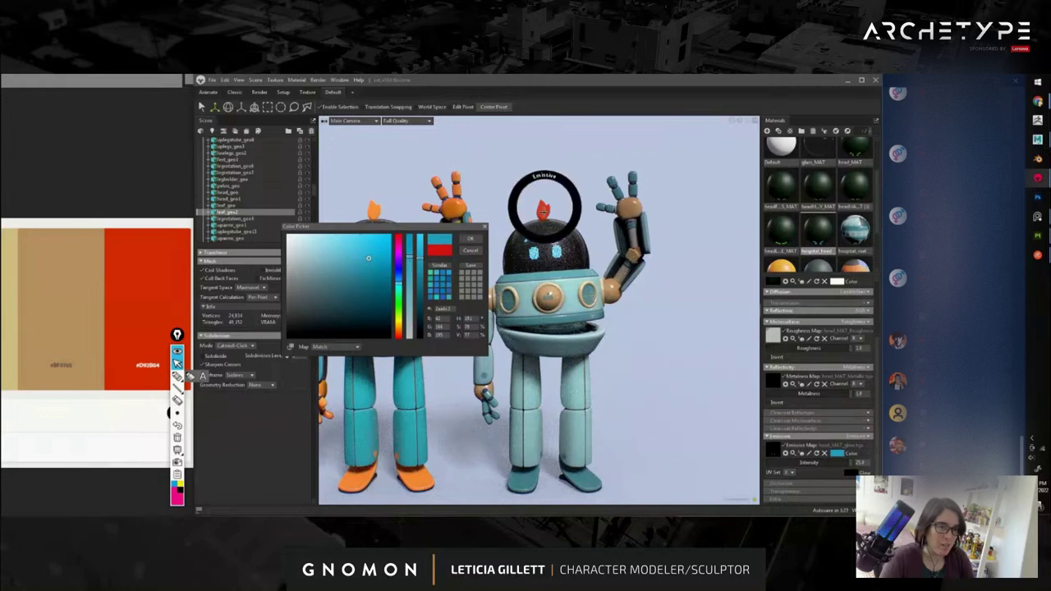
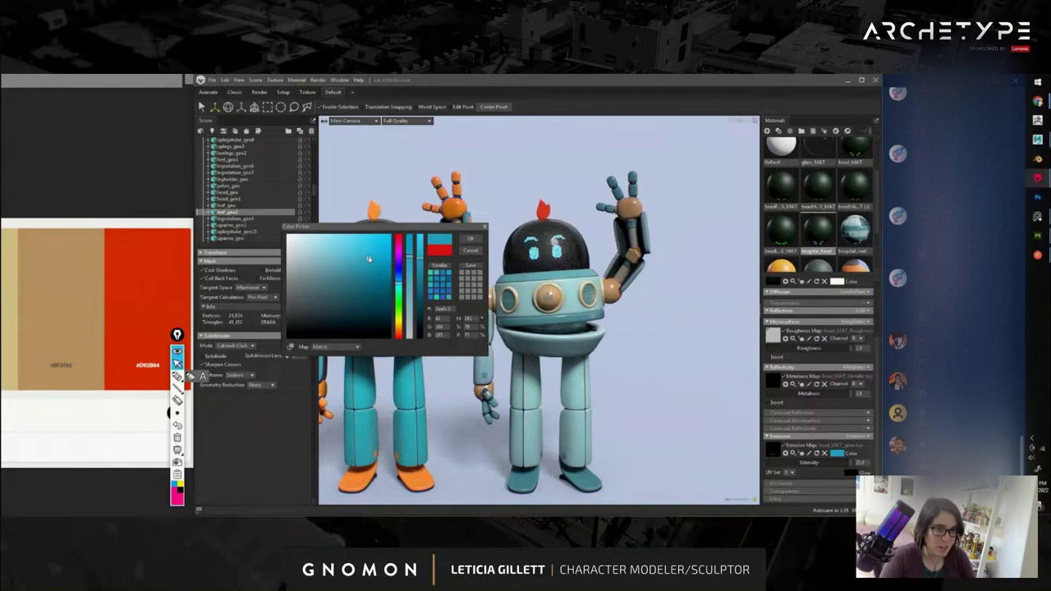
pyautogui.click(379, 250)
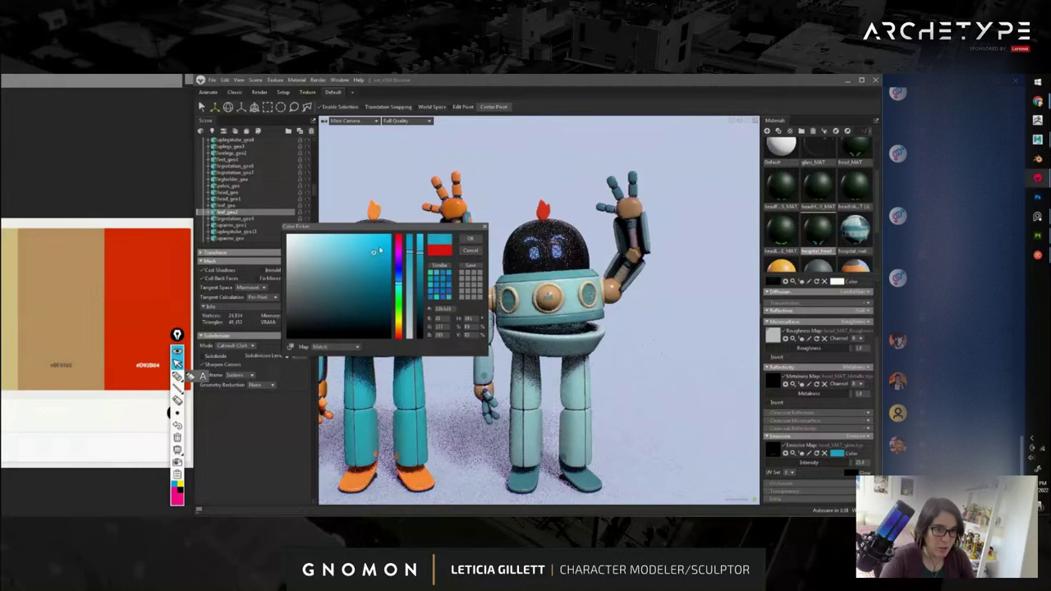
pyautogui.click(464, 239)
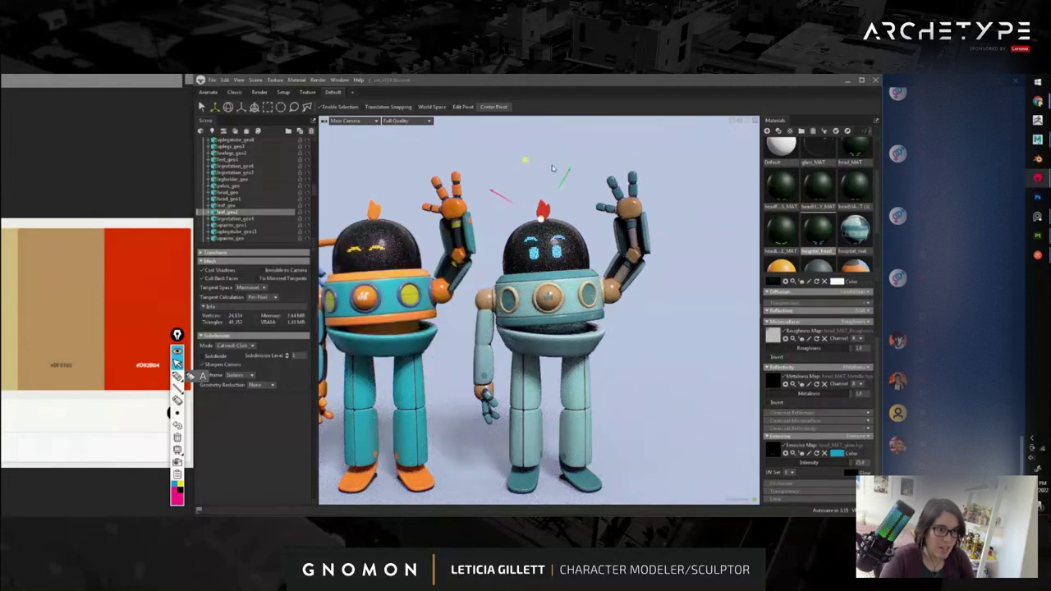
# Select the second leaf piece on top of the hospital robot's head, rotate it slightly, and clear the selection.
pyautogui.click(552, 168)
pyautogui.click(543, 204)
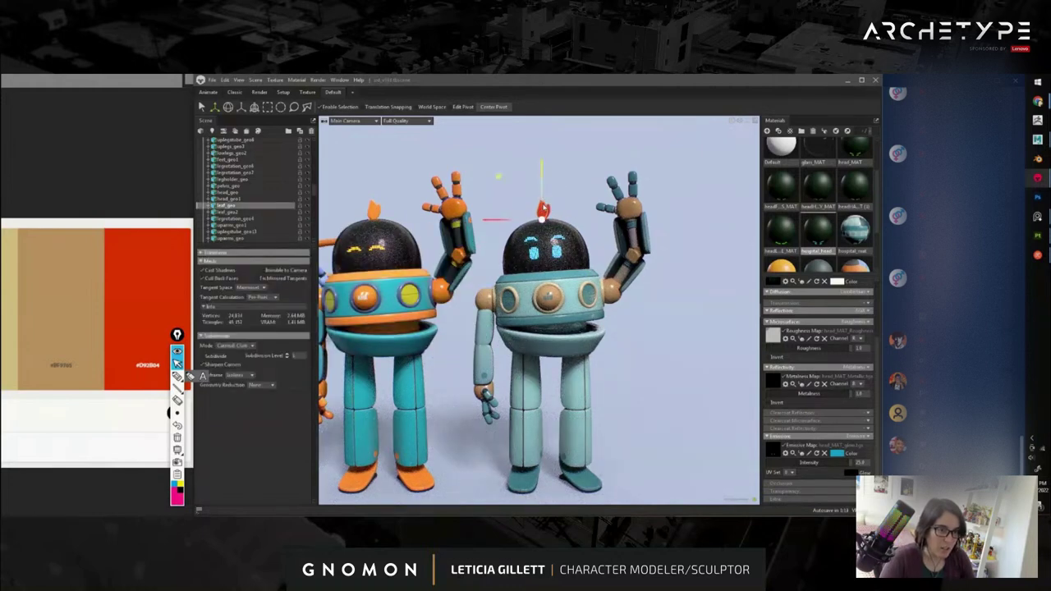
pyautogui.press('e')
pyautogui.moveTo(552, 190); pyautogui.dragTo(551, 189)
pyautogui.click(591, 174)
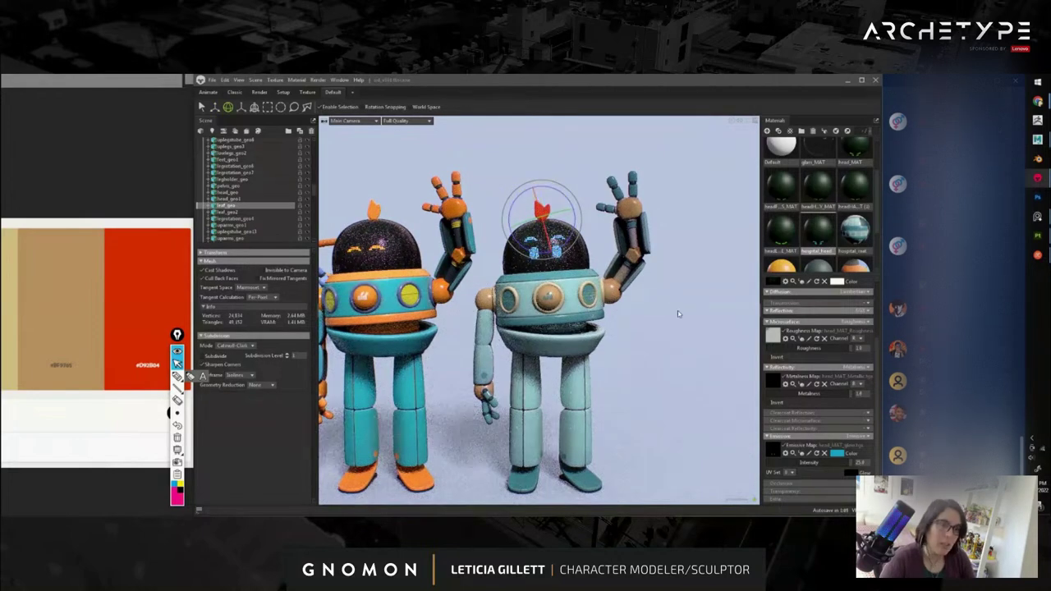
# Shift the hue of the hospital head material's emissive colour to teal, RGB 35, 209, 172.
pyautogui.keyDown('alt'); pyautogui.moveTo(642, 385); pyautogui.dragTo(460, 397, button='right'); pyautogui.keyUp('alt')
pyautogui.keyDown('alt'); pyautogui.moveTo(443, 400); pyautogui.dragTo(575, 379, button='middle'); pyautogui.keyUp('alt')
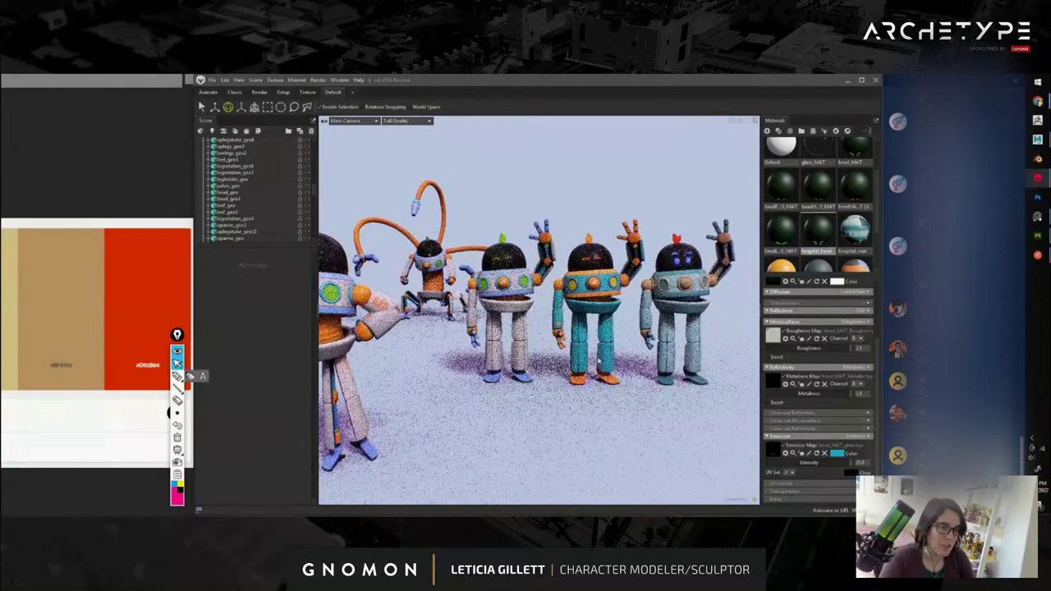
pyautogui.keyDown('alt'); pyautogui.moveTo(575, 379); pyautogui.dragTo(589, 370, button='right'); pyautogui.keyUp('alt')
pyautogui.keyDown('alt'); pyautogui.moveTo(636, 354); pyautogui.dragTo(614, 356, button='middle'); pyautogui.keyUp('alt')
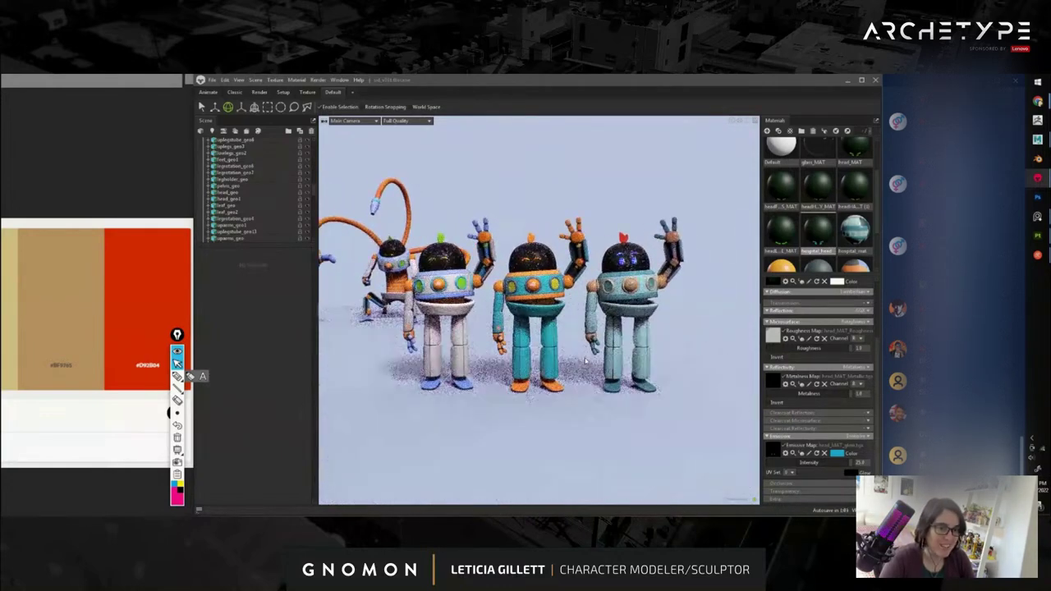
pyautogui.scroll(2, 587, 372)
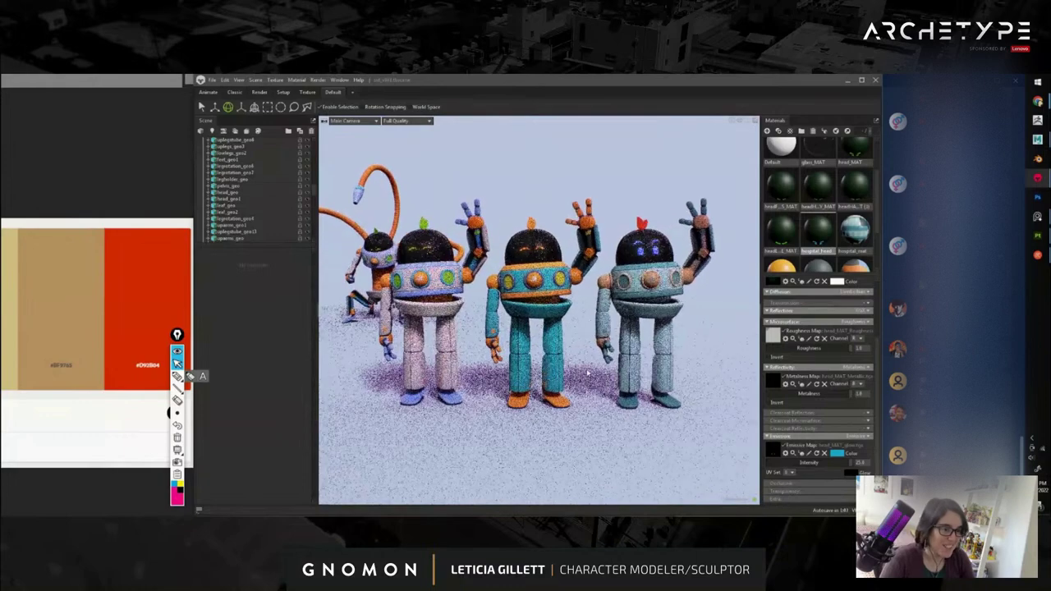
pyautogui.moveTo(587, 373); pyautogui.dragTo(593, 368)
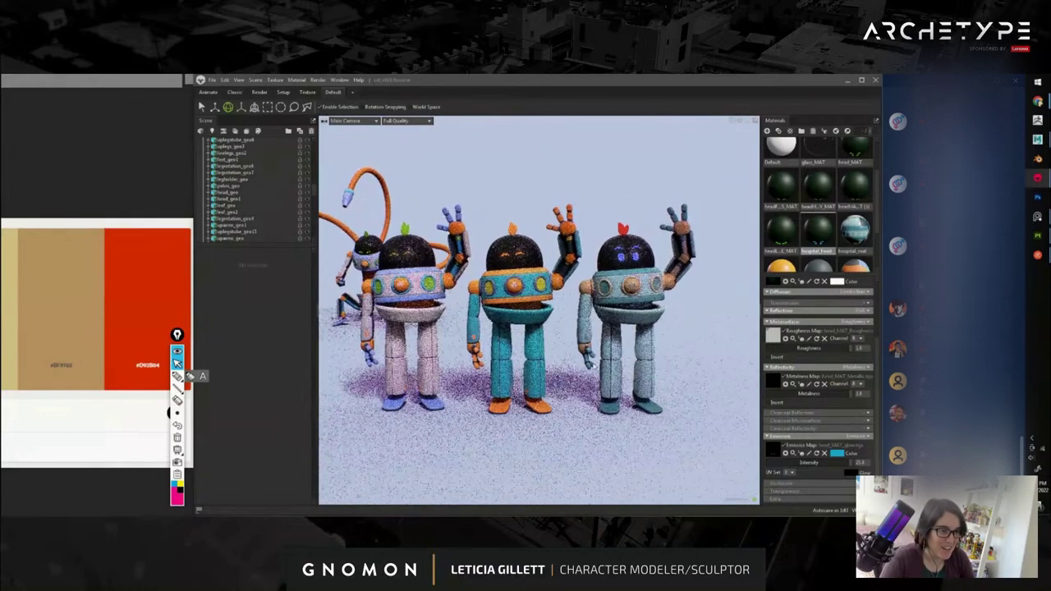
pyautogui.keyDown('alt'); pyautogui.moveTo(594, 368); pyautogui.dragTo(600, 376, button='middle'); pyautogui.keyUp('alt')
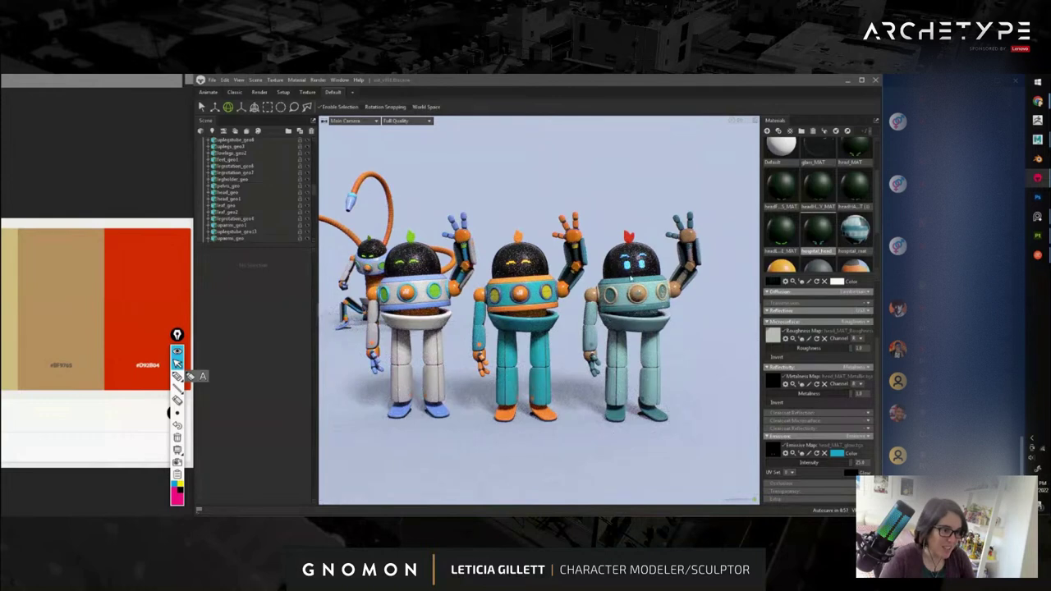
pyautogui.click(837, 453)
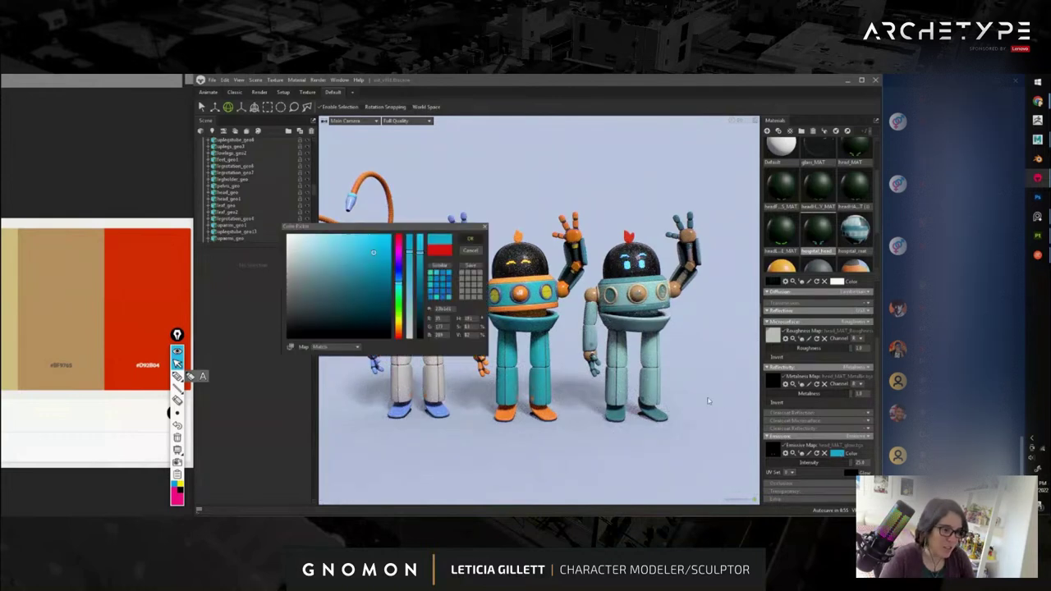
pyautogui.moveTo(400, 285); pyautogui.dragTo(400, 291)
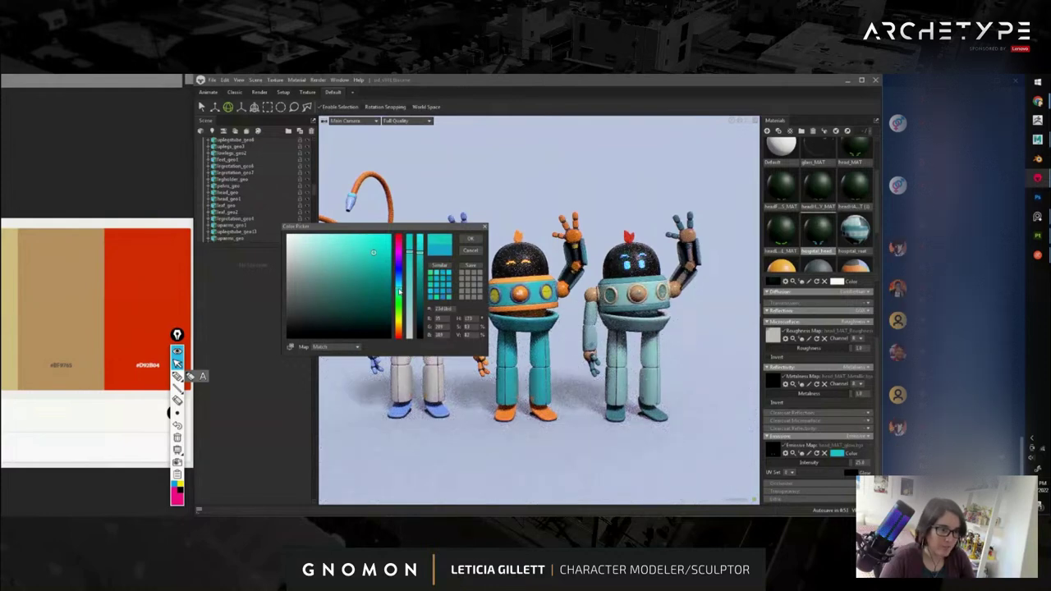
pyautogui.moveTo(400, 290); pyautogui.dragTo(400, 293)
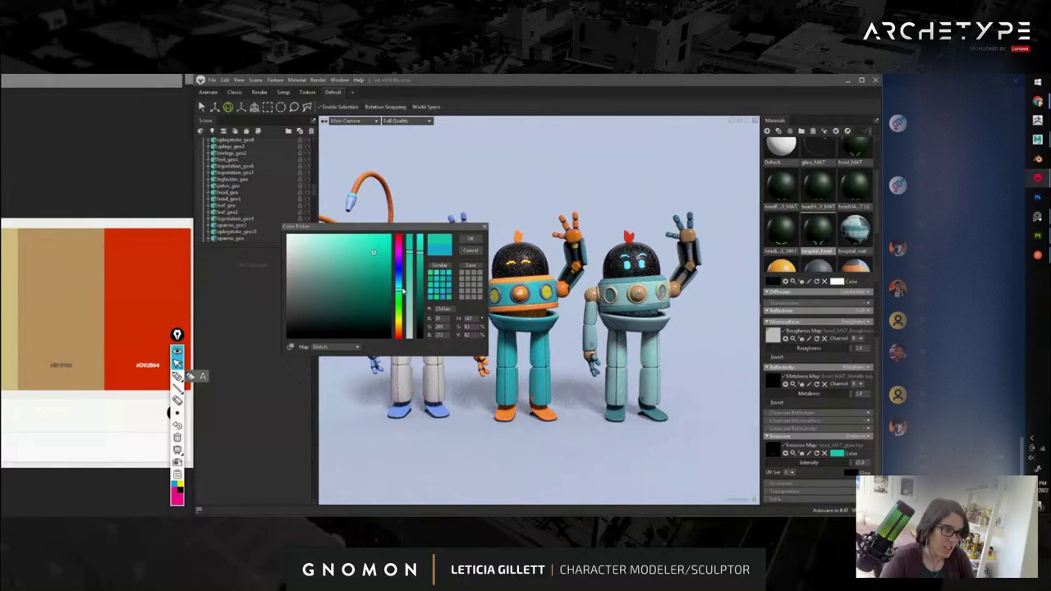
pyautogui.click(470, 239)
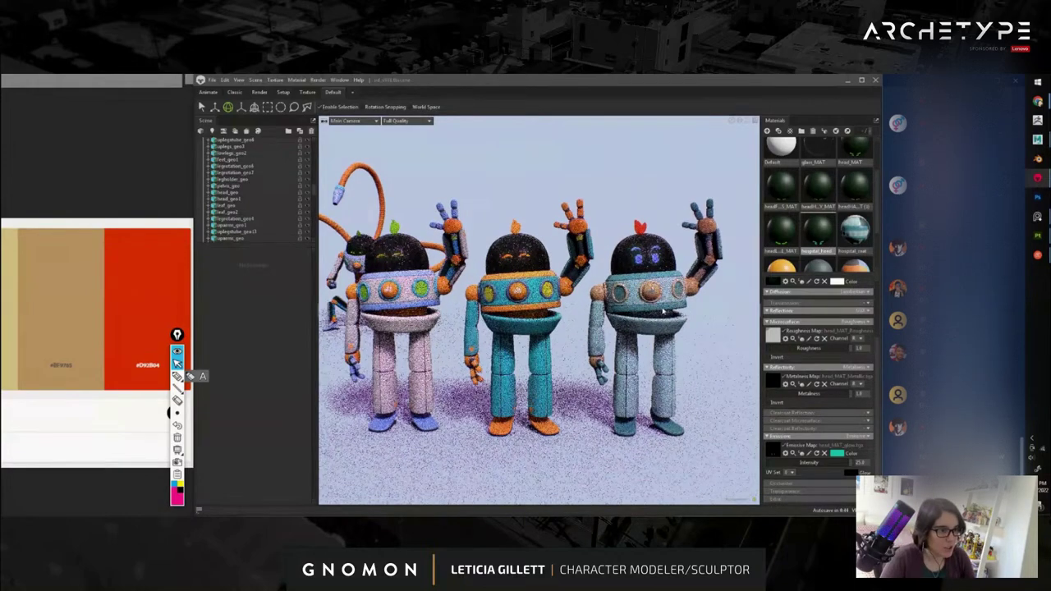
# Examine the hospital robot's teal eyes and overall colours beside the other robot variations, both close up and as a group.
pyautogui.moveTo(659, 311); pyautogui.dragTo(624, 335, button='middle')
pyautogui.scroll(2, 517, 320)
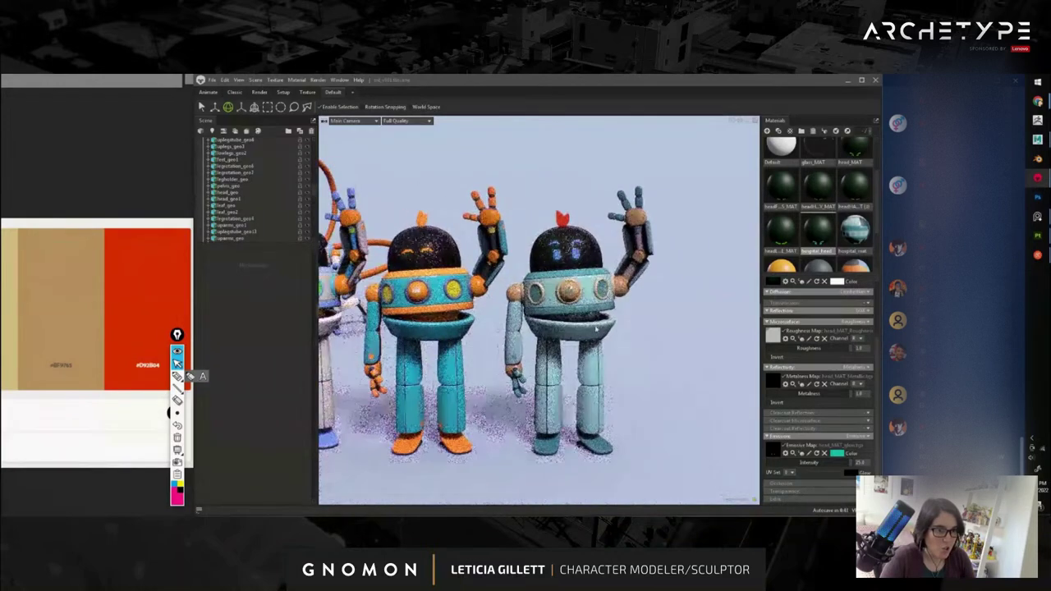
pyautogui.scroll(2, 624, 331)
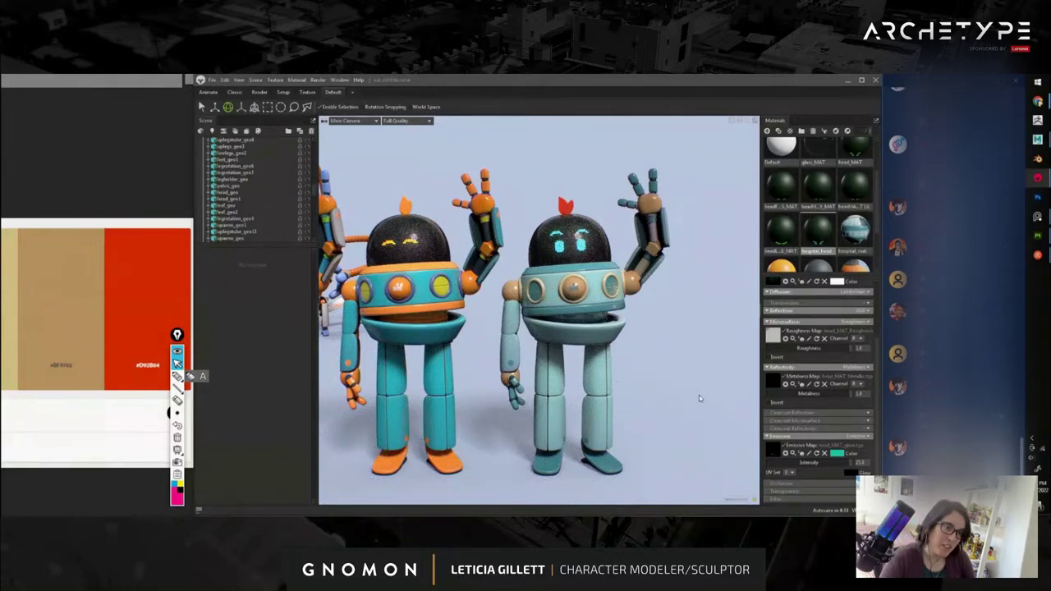
pyautogui.moveTo(698, 395); pyautogui.dragTo(507, 375)
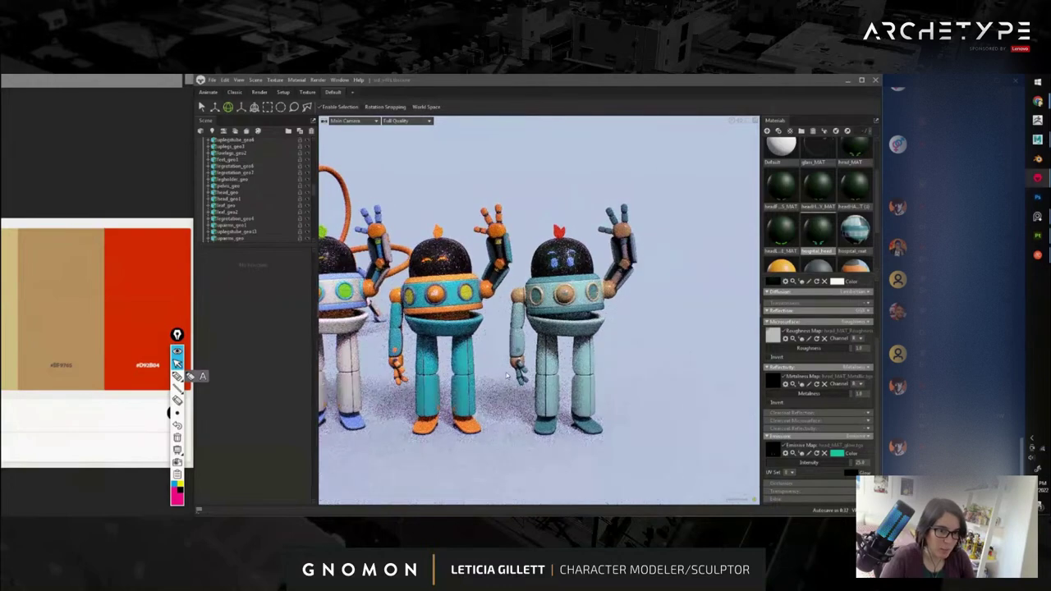
pyautogui.moveTo(507, 375); pyautogui.dragTo(596, 369, button='middle')
pyautogui.moveTo(595, 370); pyautogui.dragTo(584, 312, button='right')
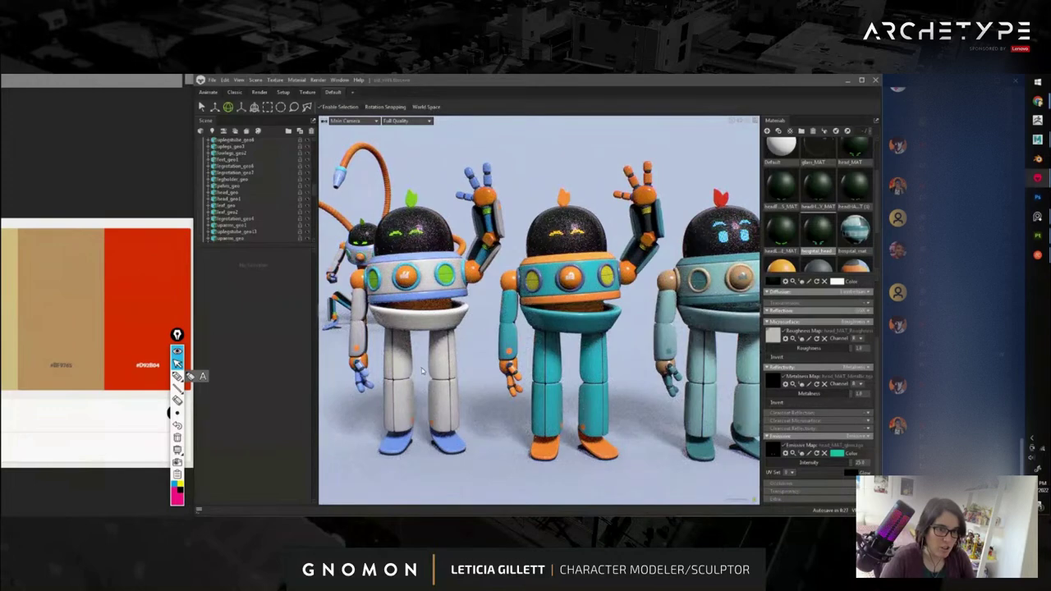
pyautogui.scroll(-5, 536, 395)
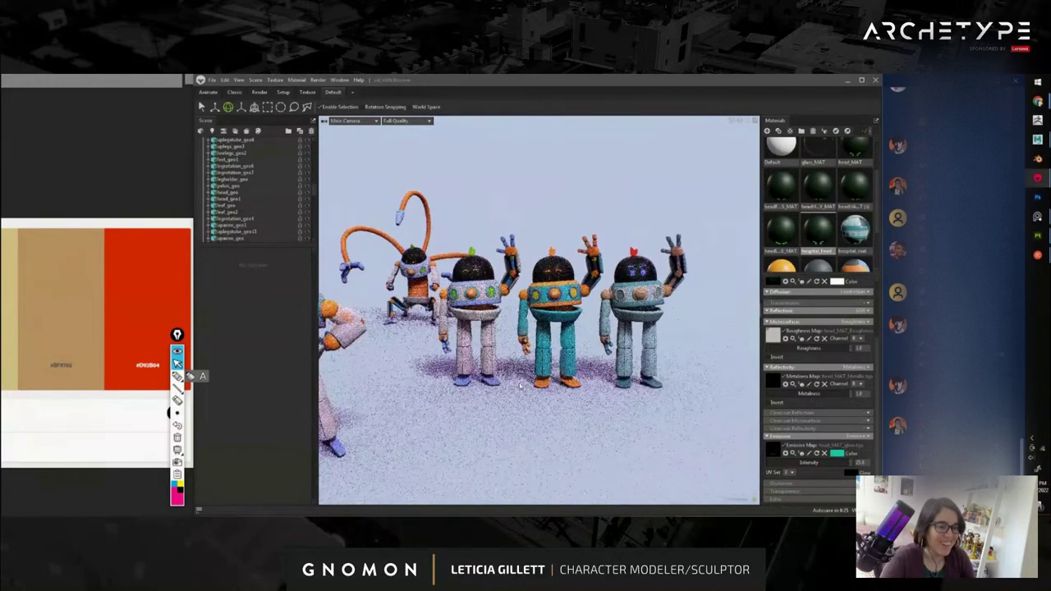
pyautogui.moveTo(536, 380); pyautogui.dragTo(577, 325)
pyautogui.scroll(2, 577, 326)
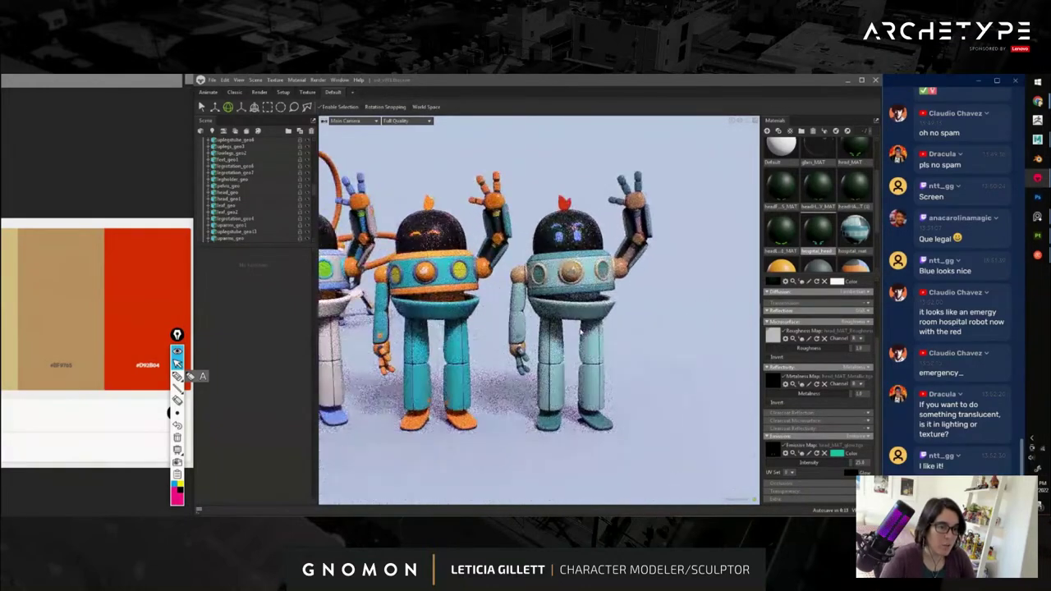
pyautogui.moveTo(577, 327); pyautogui.dragTo(566, 338, button='middle')
pyautogui.scroll(2, 566, 338)
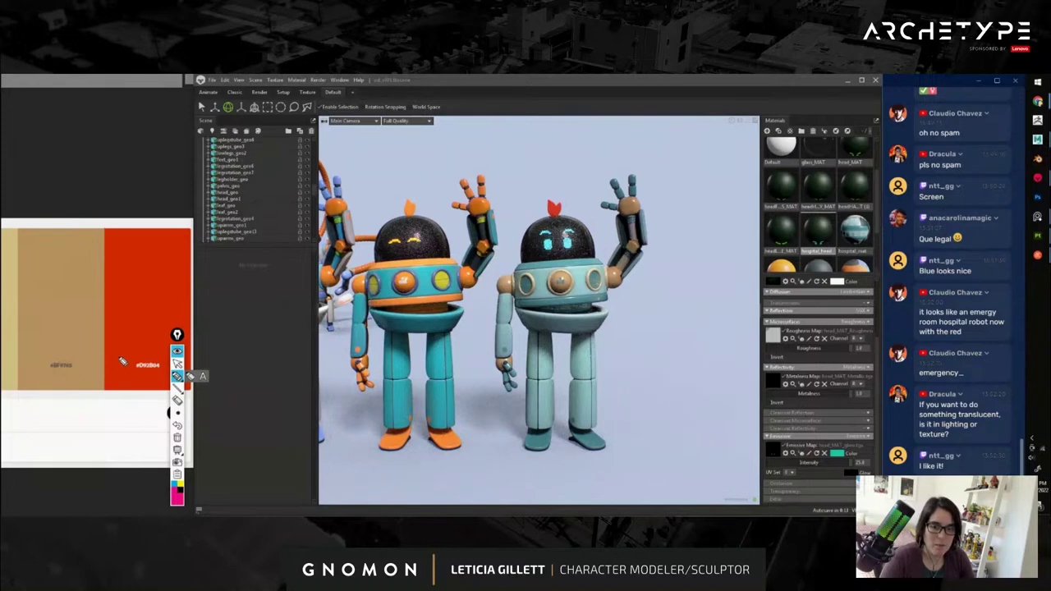
# Mark the hospital robot's colour proportions with freehand notes, 70% and 25% at the body and A 5% at the circled leaf, and erase them.
pyautogui.click(178, 364)
pyautogui.scroll(-5, 88, 271)
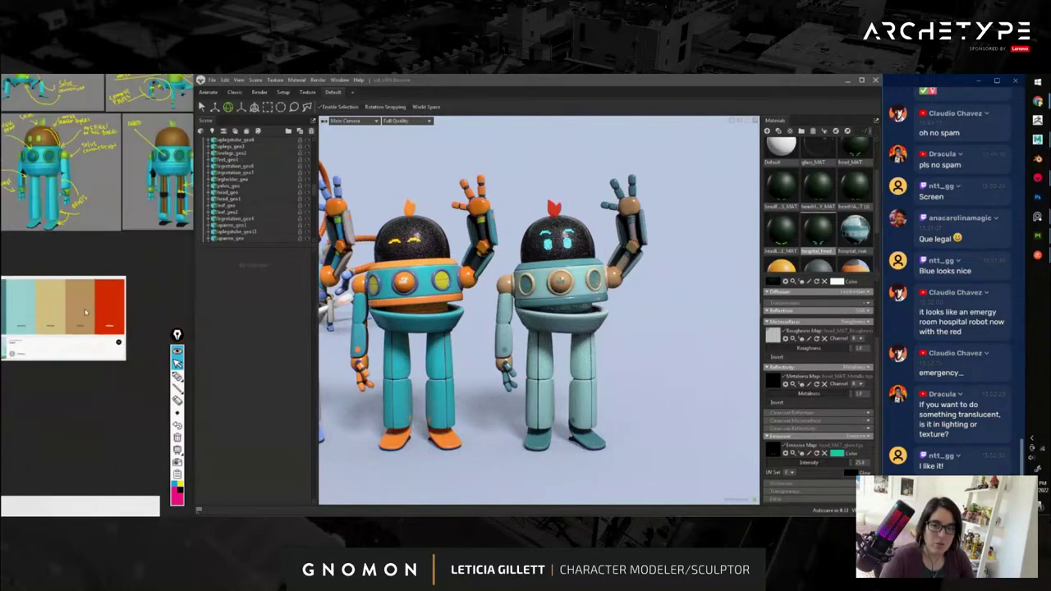
pyautogui.moveTo(82, 288); pyautogui.dragTo(128, 293, button='middle')
pyautogui.scroll(2, 109, 300)
pyautogui.click(177, 375)
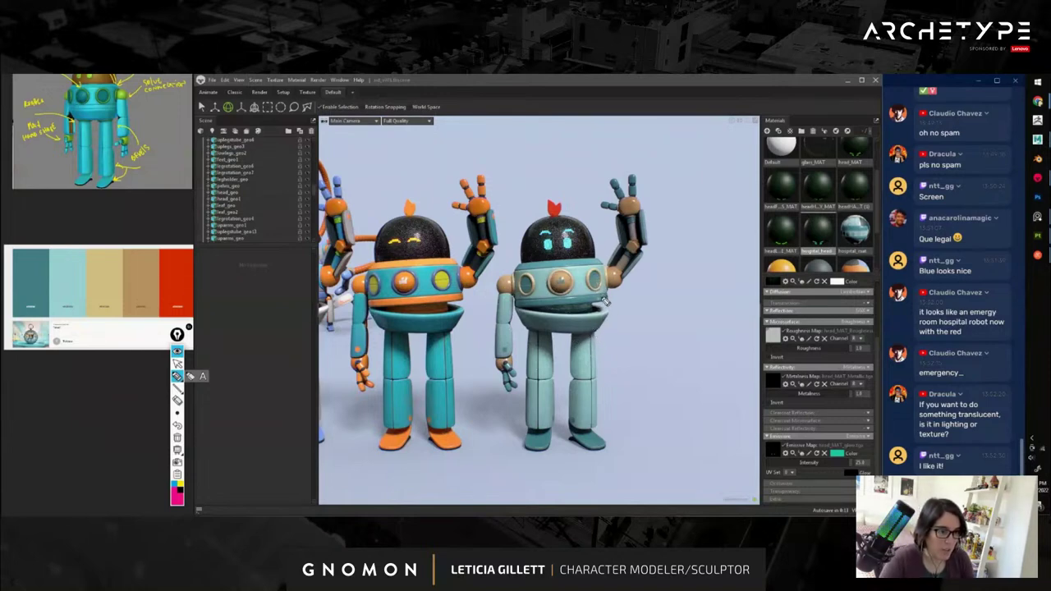
pyautogui.moveTo(601, 298)
pyautogui.mouseDown()
pyautogui.moveTo(633, 313)
pyautogui.moveTo(667, 301)
pyautogui.mouseUp()
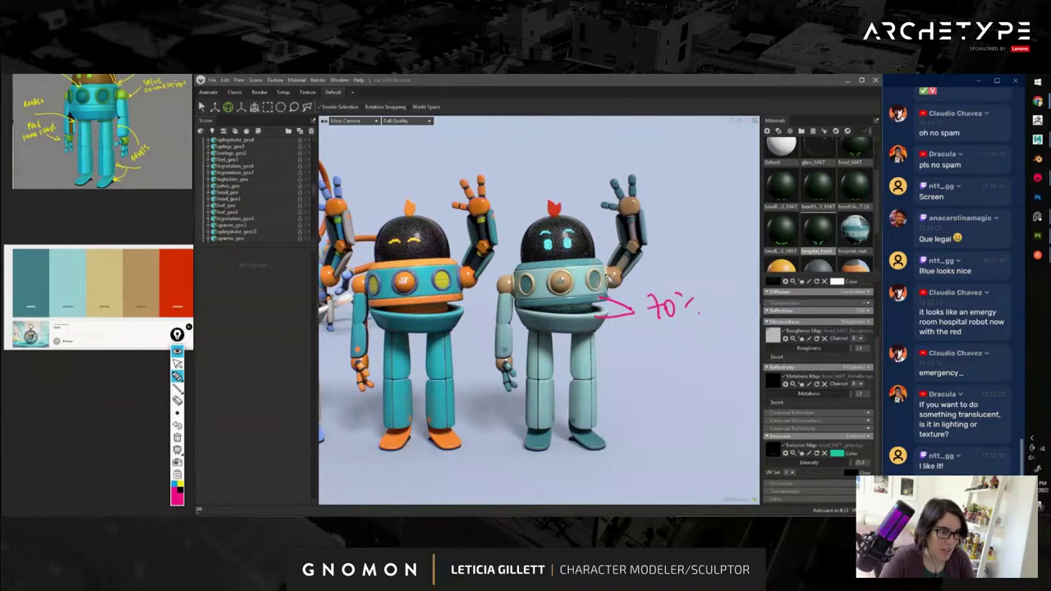
pyautogui.moveTo(603, 286); pyautogui.dragTo(683, 276)
pyautogui.moveTo(695, 256); pyautogui.dragTo(687, 273)
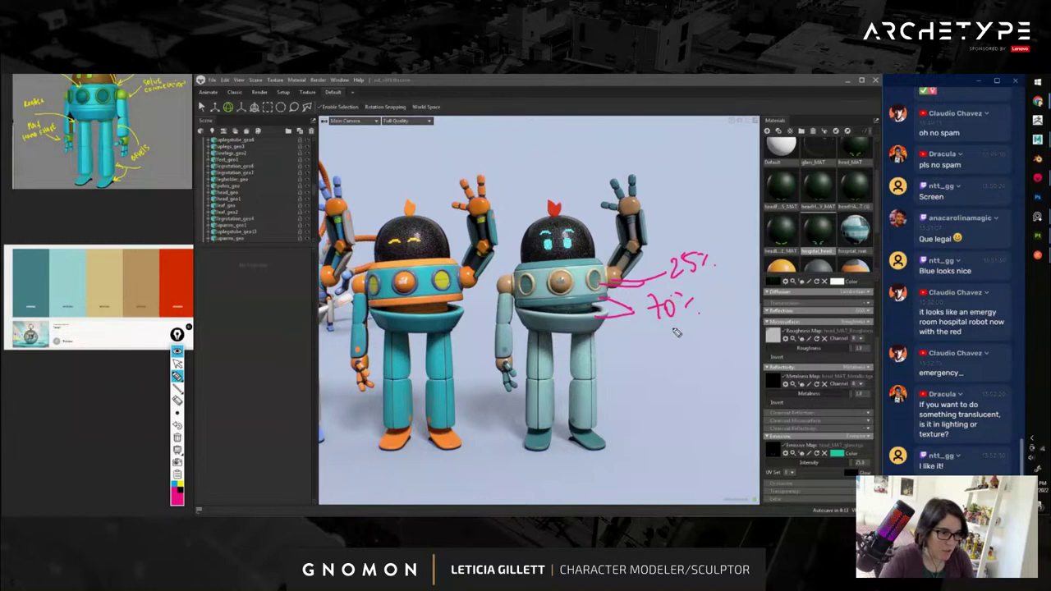
pyautogui.moveTo(563, 188)
pyautogui.mouseDown()
pyautogui.moveTo(535, 218)
pyautogui.moveTo(588, 166)
pyautogui.moveTo(634, 146)
pyautogui.mouseUp()
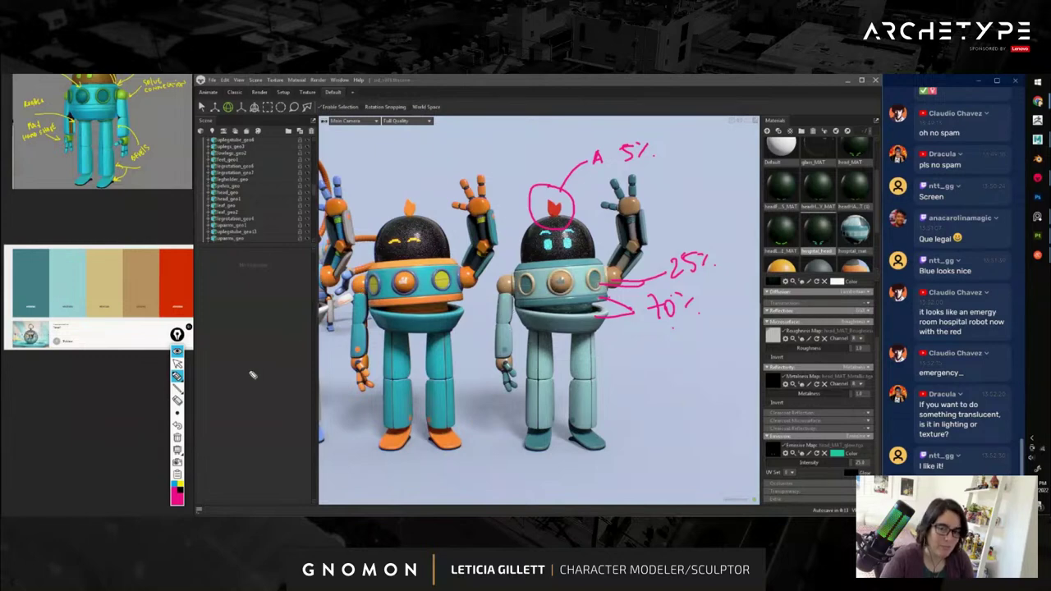
pyautogui.click(178, 437)
pyautogui.click(179, 364)
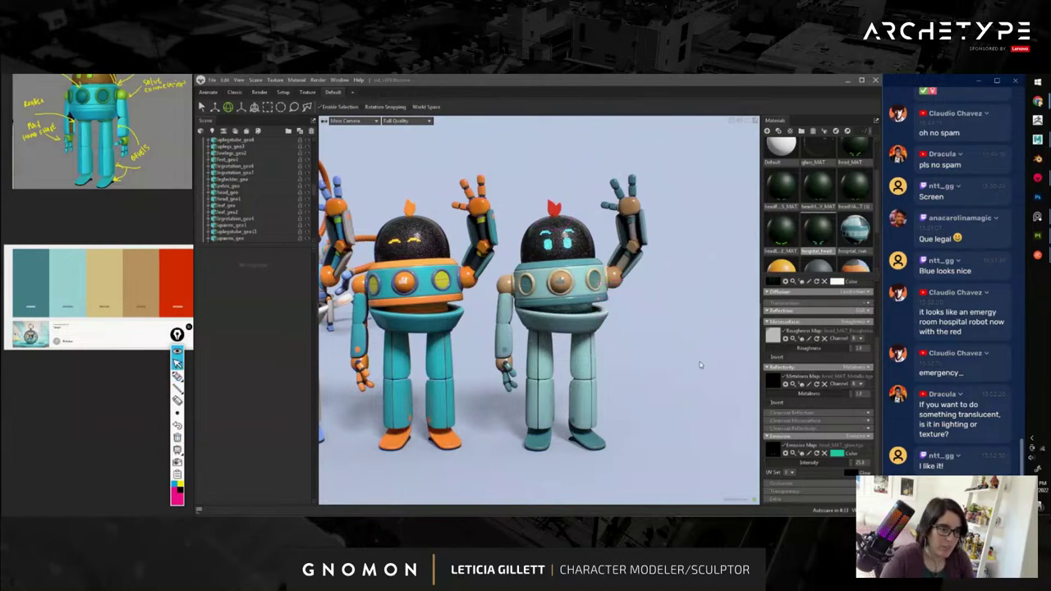
# View the hospital robot in line with the other waving robots and the tentacled robot behind them.
pyautogui.click(700, 377)
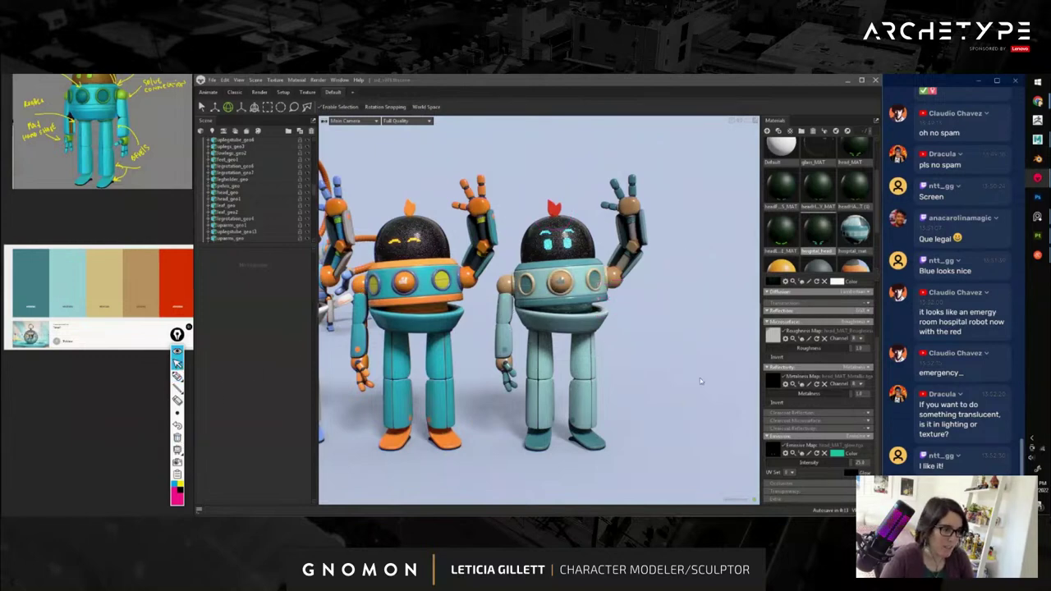
pyautogui.click(624, 299)
pyautogui.scroll(-4, 516, 340)
pyautogui.keyDown('alt'); pyautogui.moveTo(686, 262); pyautogui.dragTo(861, 232, button='middle'); pyautogui.keyUp('alt')
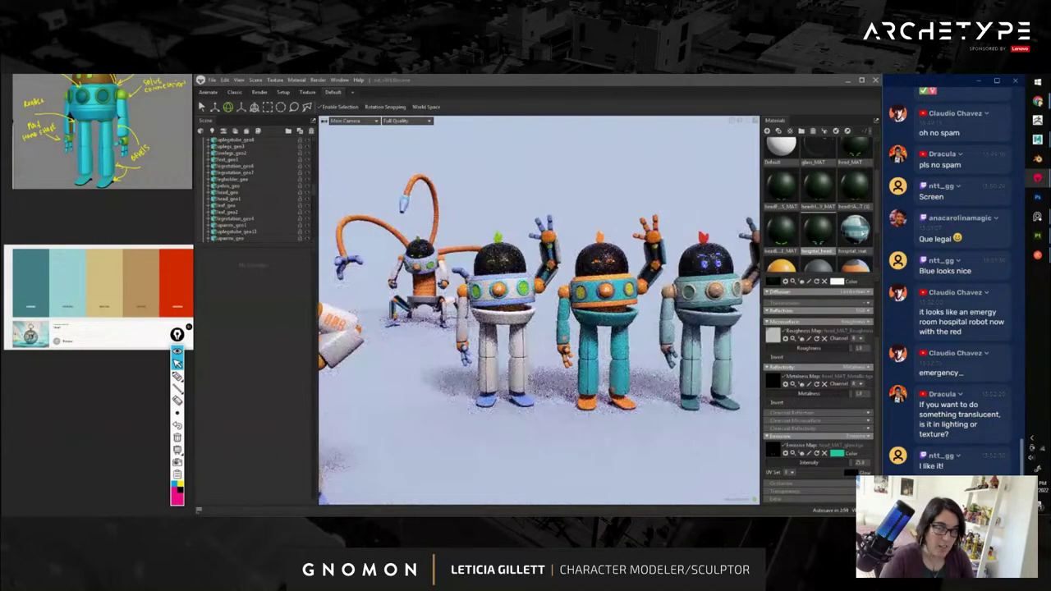
# Switch to the Chrome browser, leave the current palette page and open the Adobe Color trends page.
pyautogui.click(1038, 101)
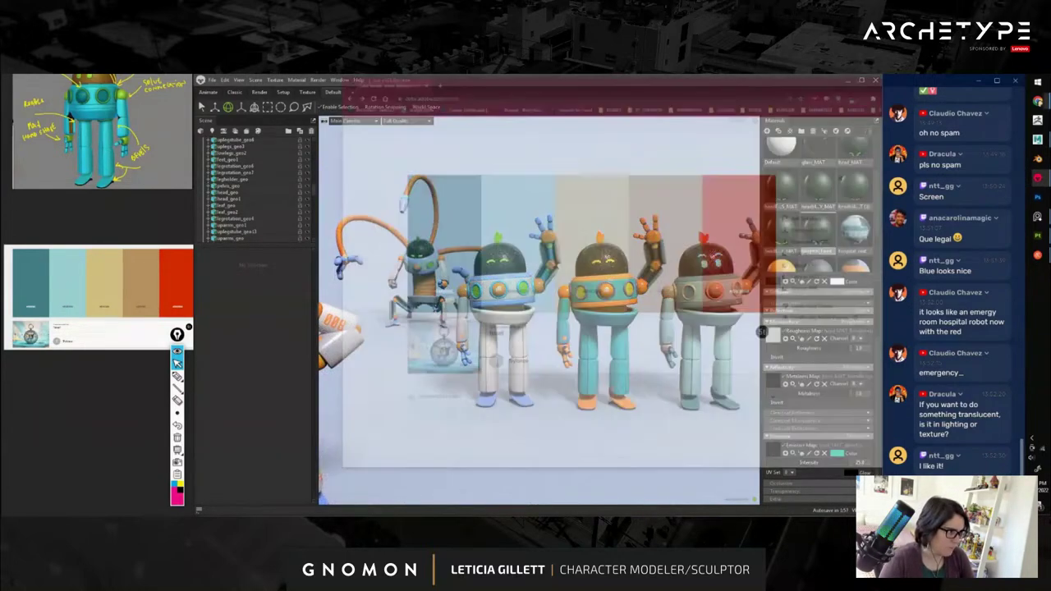
pyautogui.click(229, 98)
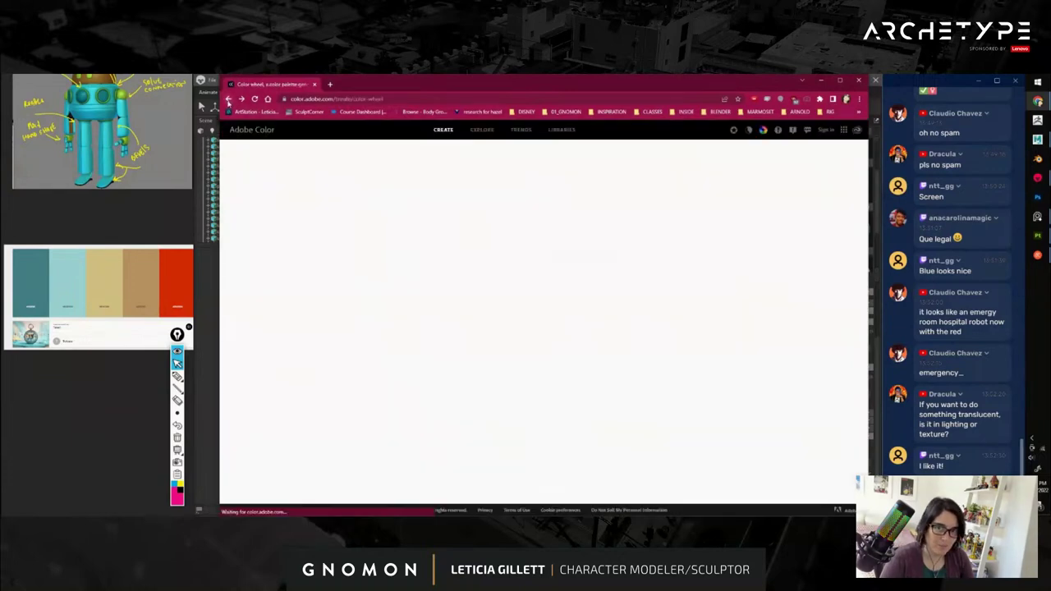
pyautogui.click(517, 131)
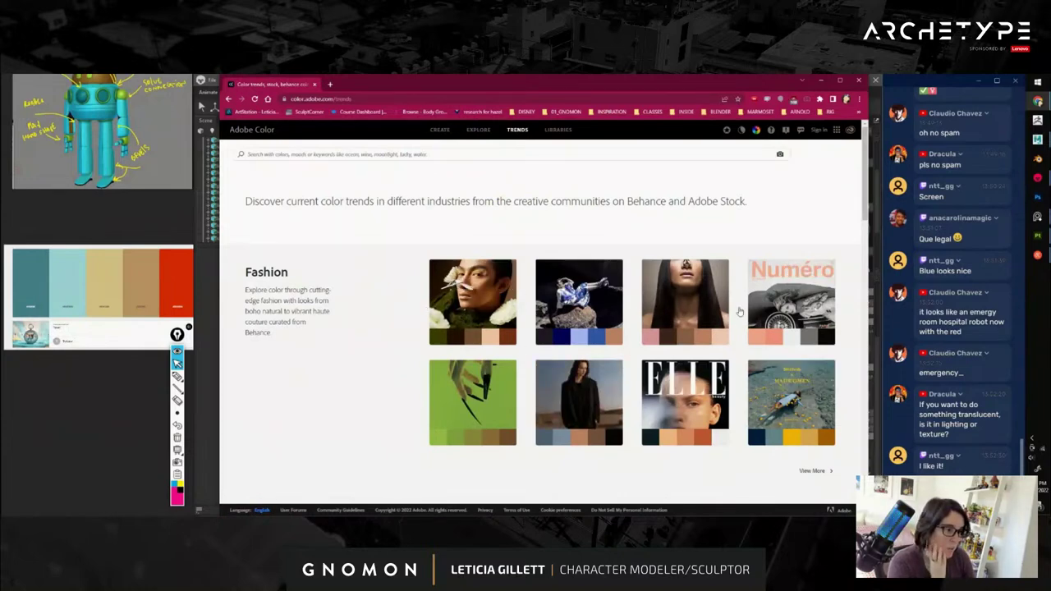
# Examine the trend palettes from Fashion through Game Design, Wilderness, Flavour and Travel for colour ideas, and put the browser away.
pyautogui.scroll(-1, 635, 364)
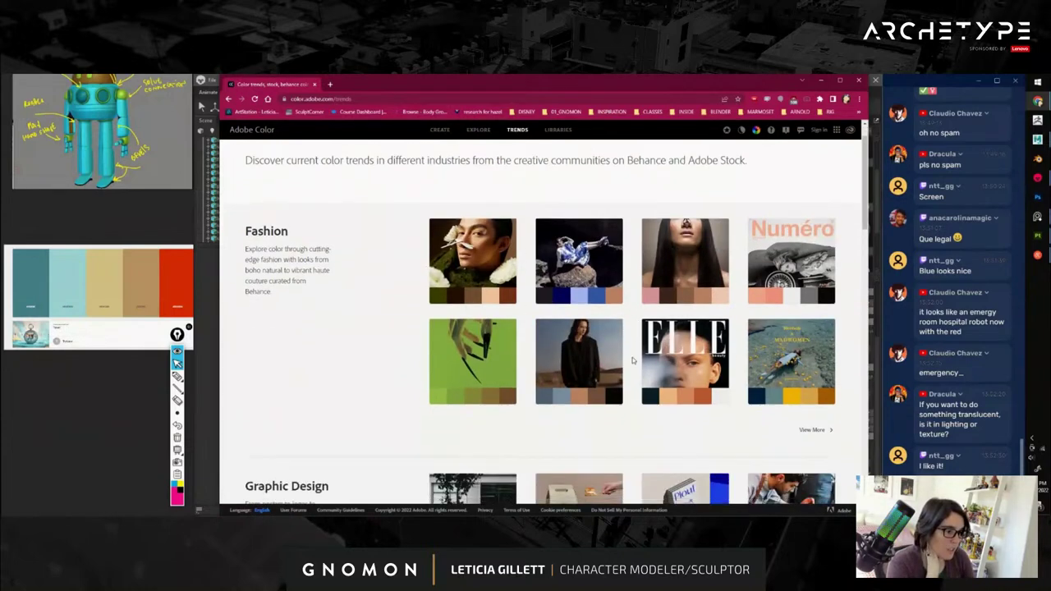
pyautogui.scroll(-2, 630, 361)
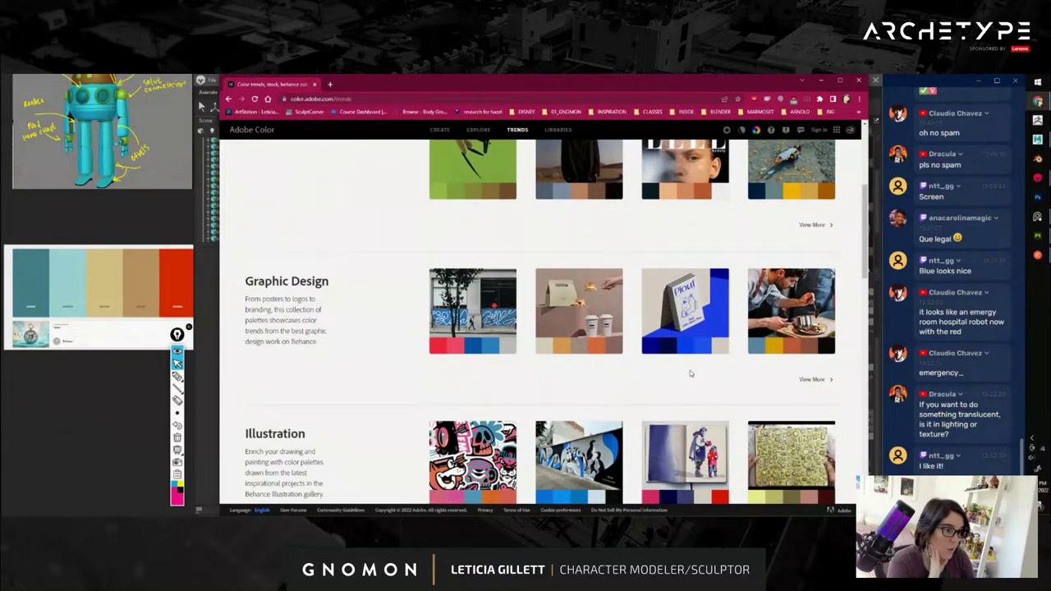
pyautogui.scroll(-2, 661, 345)
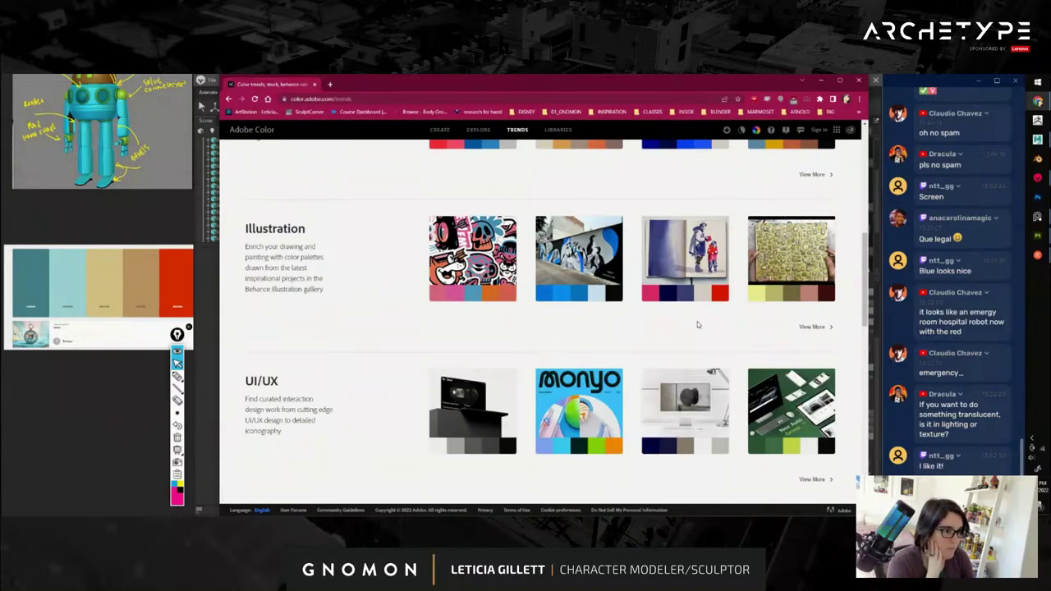
pyautogui.scroll(-3, 697, 325)
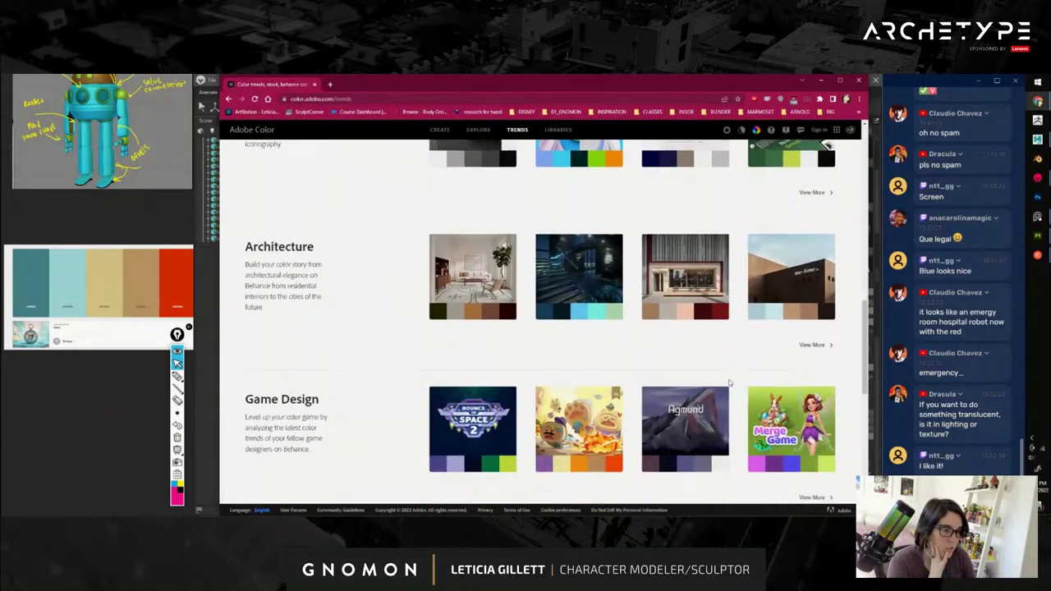
pyautogui.scroll(-3, 722, 386)
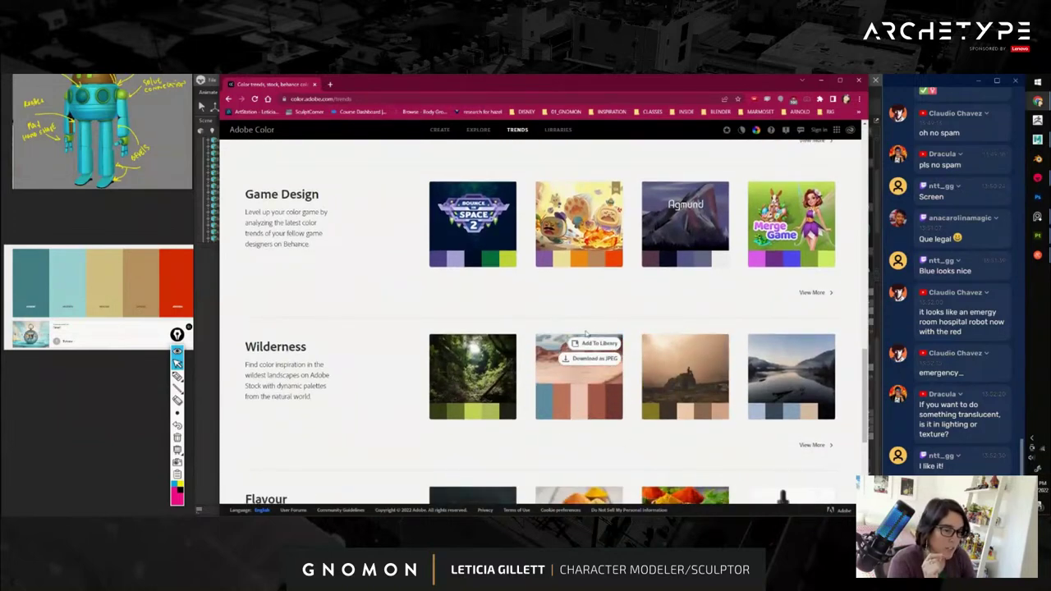
pyautogui.scroll(-2, 558, 372)
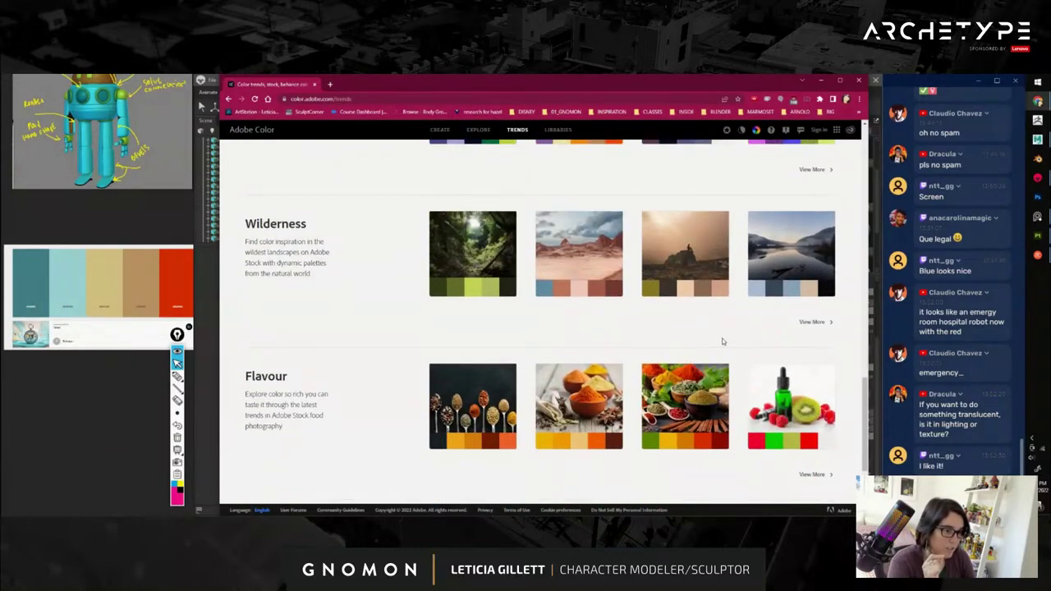
pyautogui.scroll(-3, 699, 338)
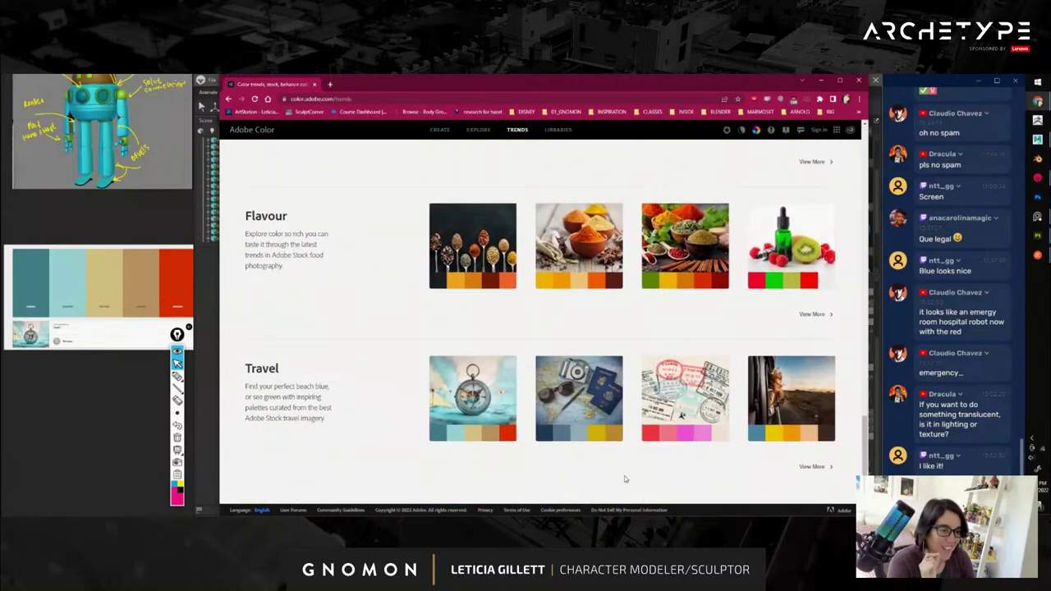
pyautogui.scroll(10, 584, 472)
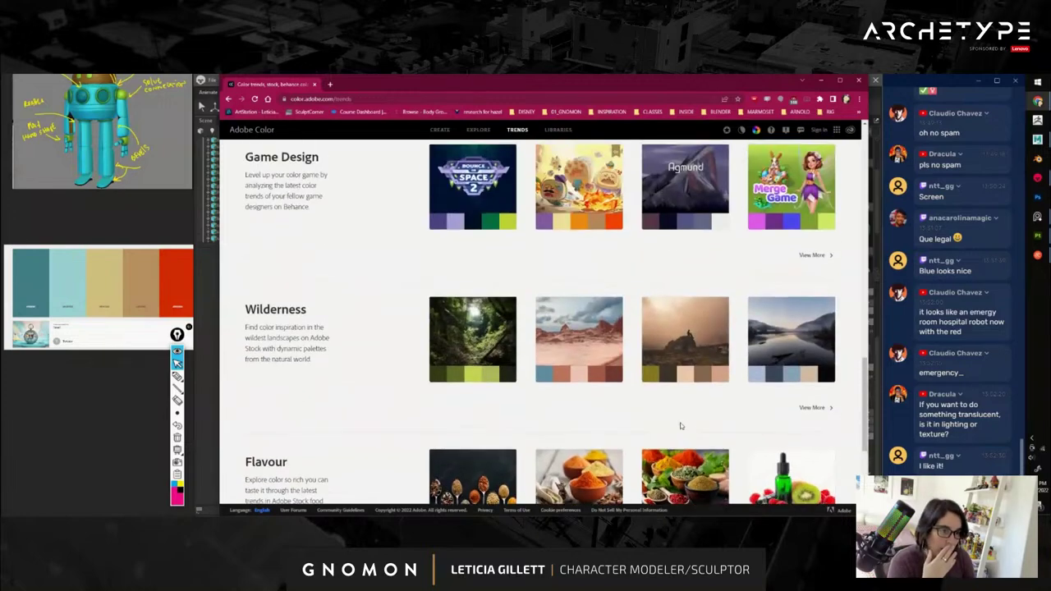
pyautogui.scroll(12, 688, 428)
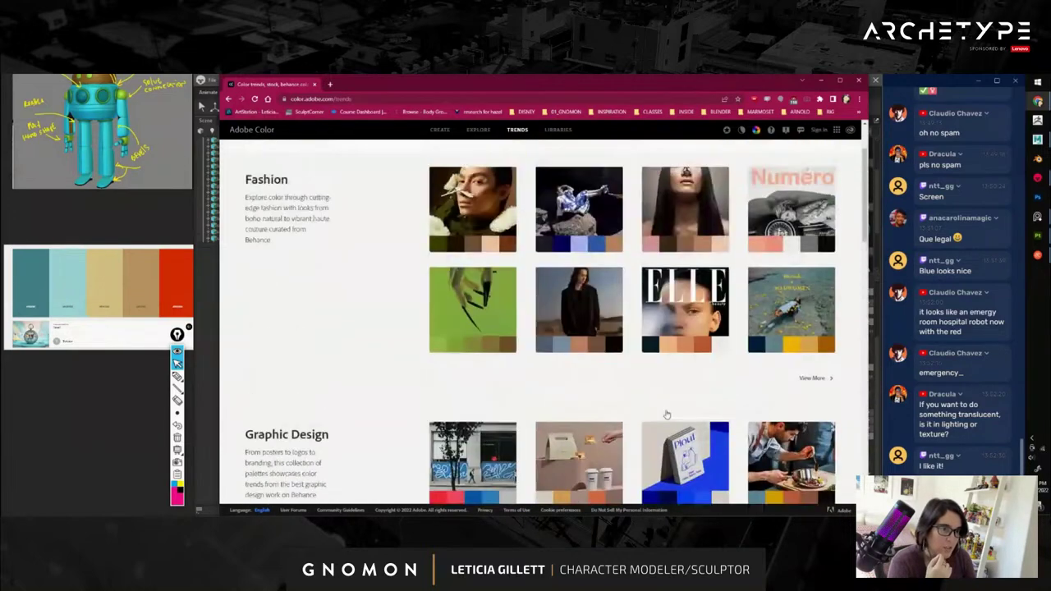
pyautogui.click(820, 80)
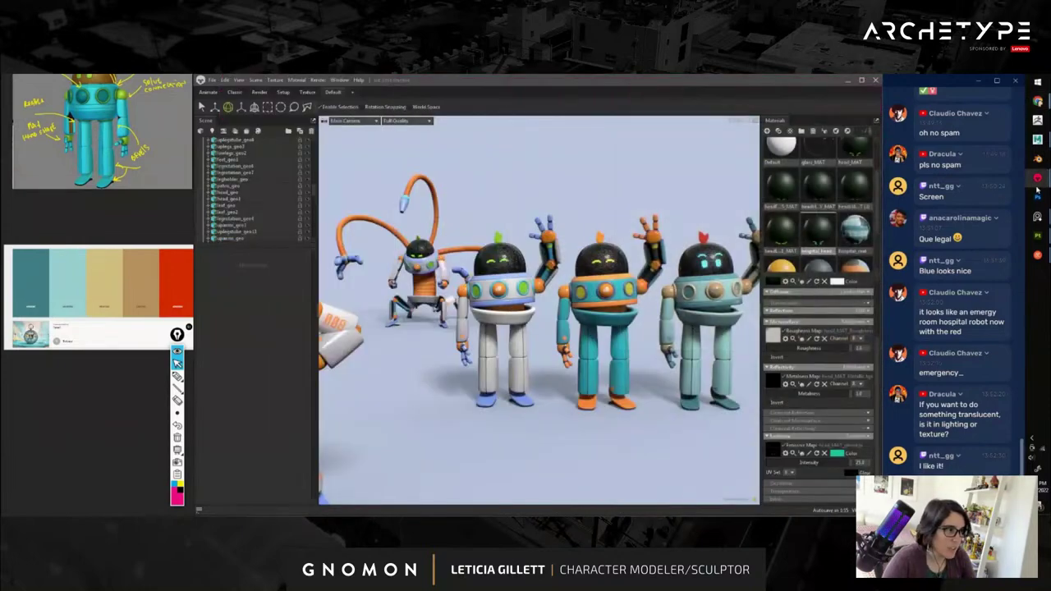
# Switch to Adobe Substance 3D Painter and save the hospital robot's texture project.
pyautogui.moveTo(1039, 237)
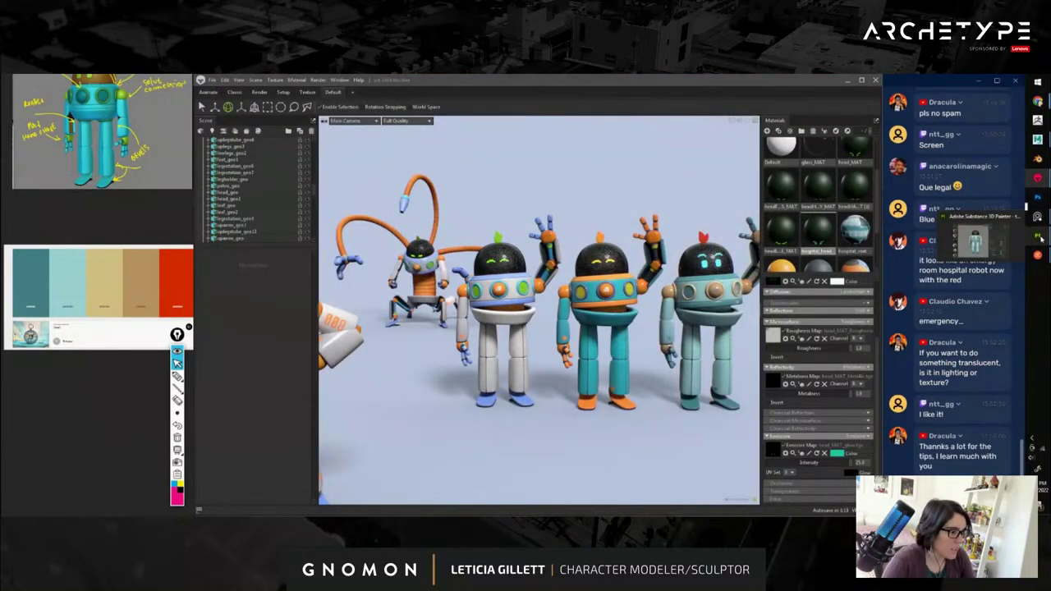
pyautogui.click(1039, 237)
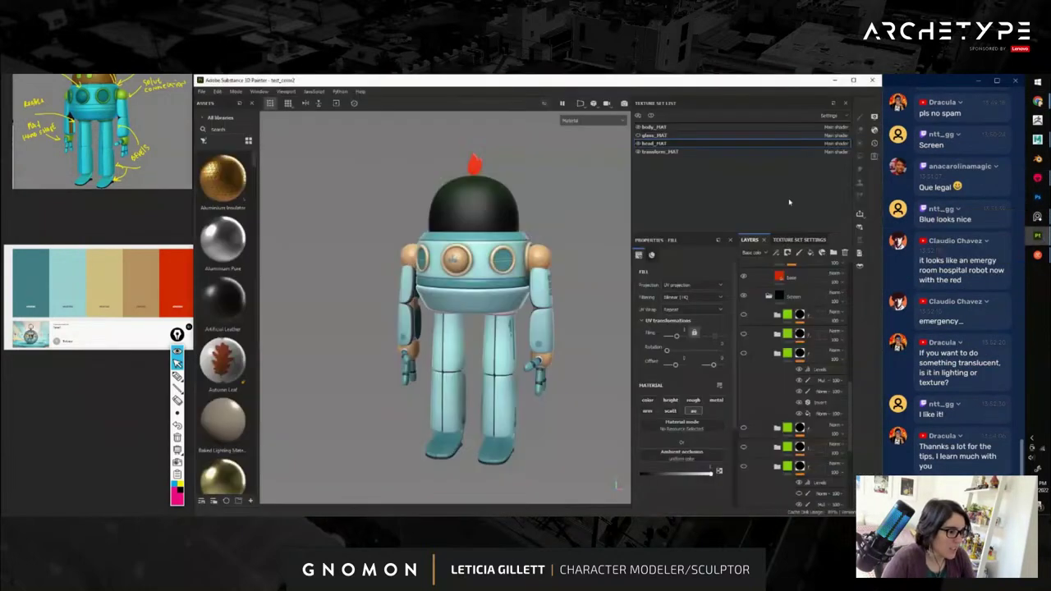
pyautogui.click(1039, 237)
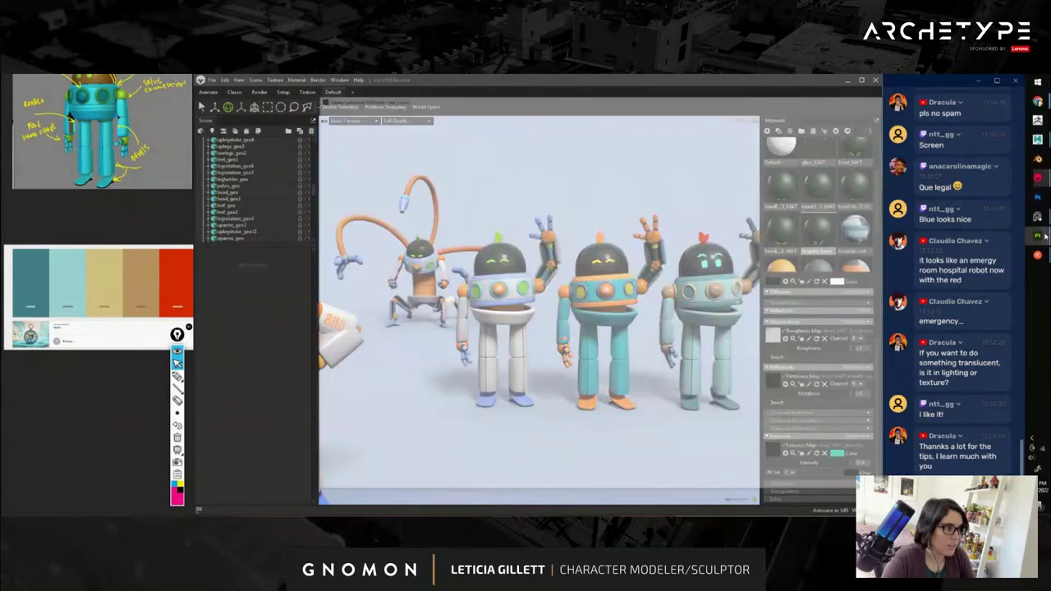
pyautogui.click(1039, 237)
pyautogui.click(201, 91)
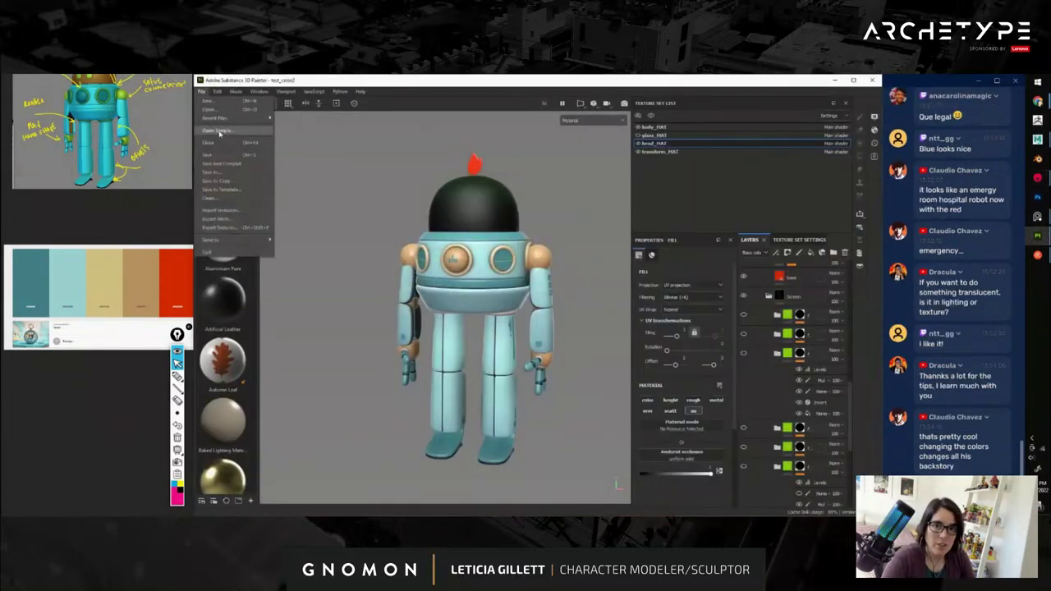
pyautogui.click(223, 156)
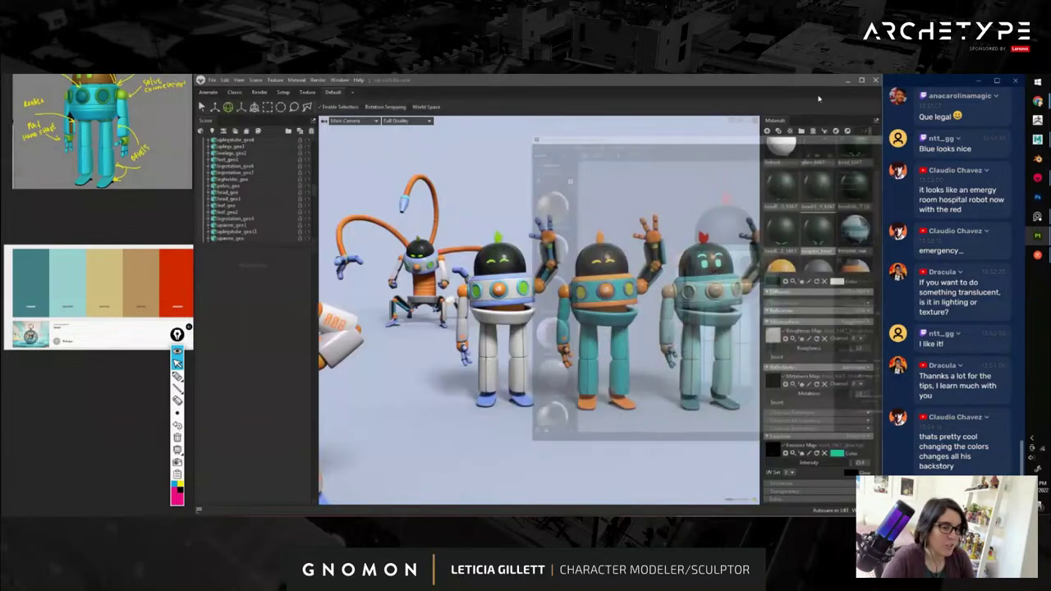
# Switch back to Marmoset Toolbag and examine the hospital robot close up beside the orange-and-teal robot.
pyautogui.hotkey('alt', 'Tab')
pyautogui.scroll(-3, 532, 329)
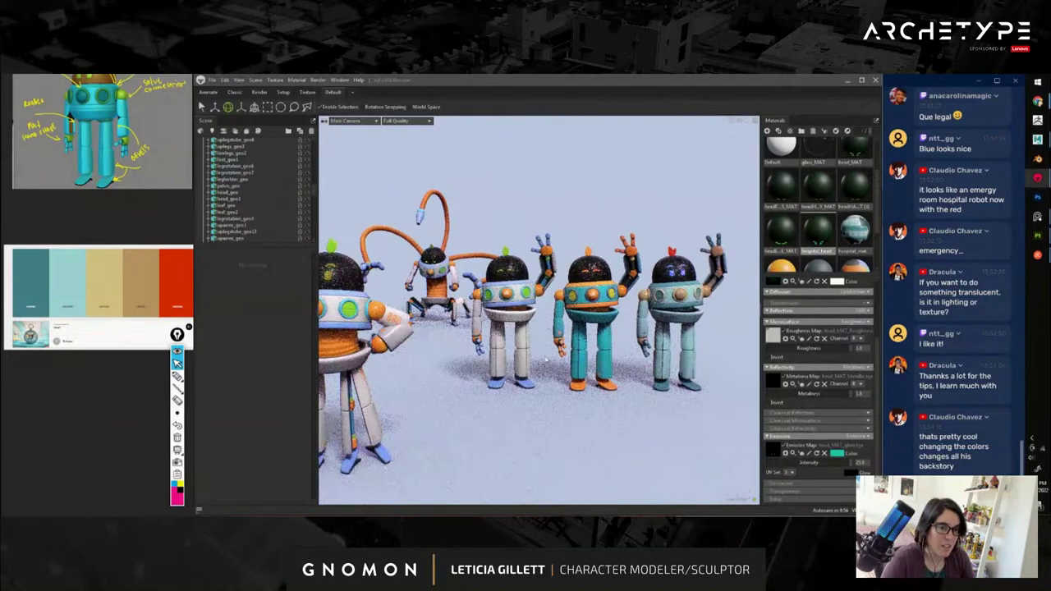
pyautogui.keyDown('alt'); pyautogui.moveTo(532, 328); pyautogui.dragTo(506, 362); pyautogui.keyUp('alt')
pyautogui.moveTo(435, 361); pyautogui.dragTo(533, 349)
pyautogui.click(598, 361)
pyautogui.keyDown('alt'); pyautogui.moveTo(608, 349); pyautogui.dragTo(550, 315); pyautogui.keyUp('alt')
pyautogui.keyDown('alt'); pyautogui.moveTo(550, 316); pyautogui.dragTo(576, 283, button='right'); pyautogui.keyUp('alt')
pyautogui.moveTo(576, 280); pyautogui.dragTo(532, 298)
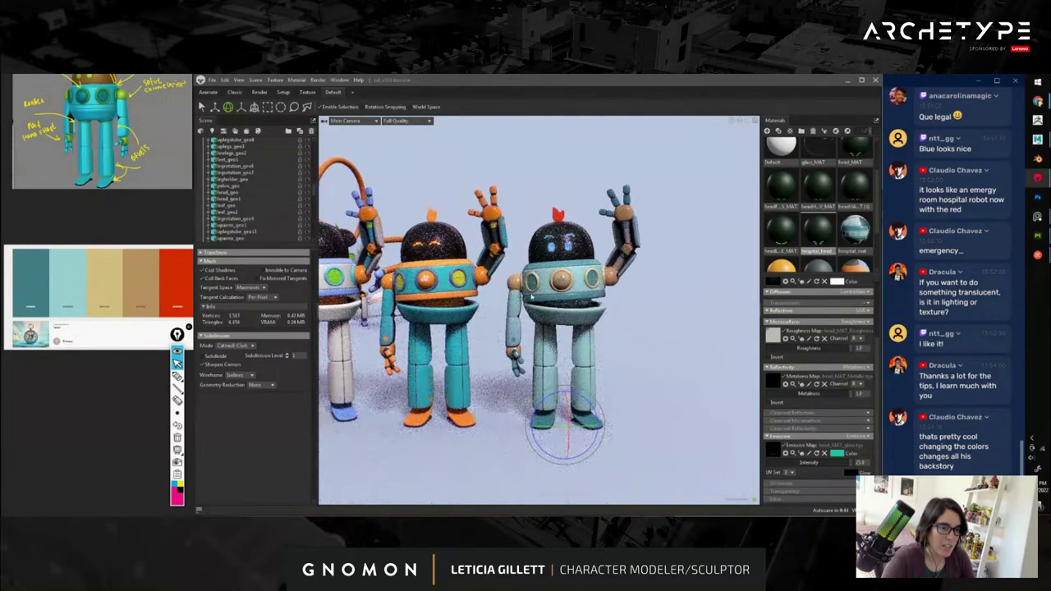
pyautogui.keyDown('alt'); pyautogui.moveTo(590, 297); pyautogui.dragTo(599, 287, button='right'); pyautogui.keyUp('alt')
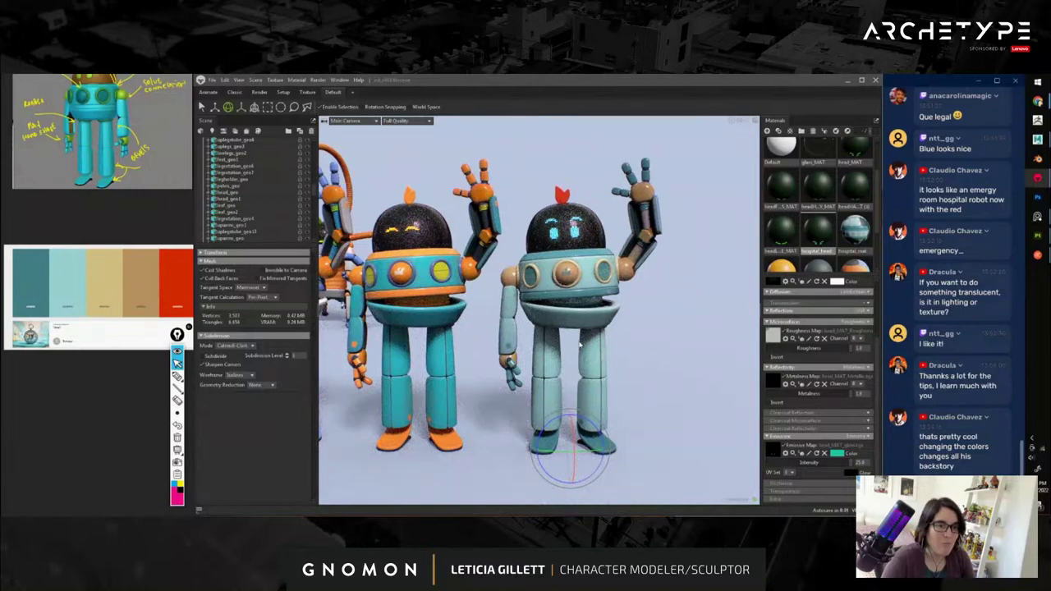
# Examine the whole group of robot variations together from several angles and clear the selection.
pyautogui.scroll(-6, 582, 345)
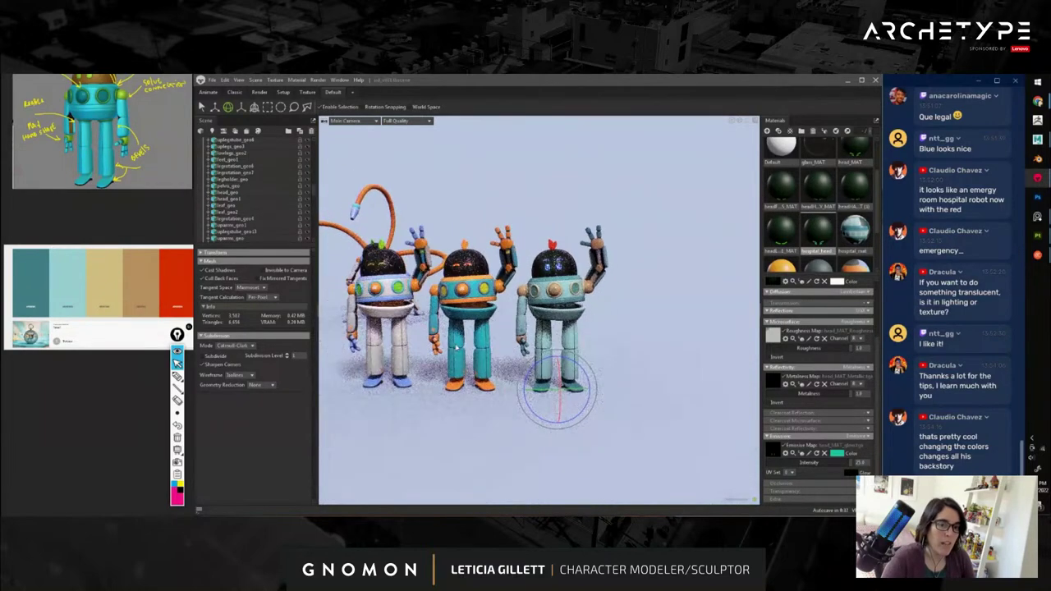
pyautogui.moveTo(456, 347); pyautogui.dragTo(515, 325)
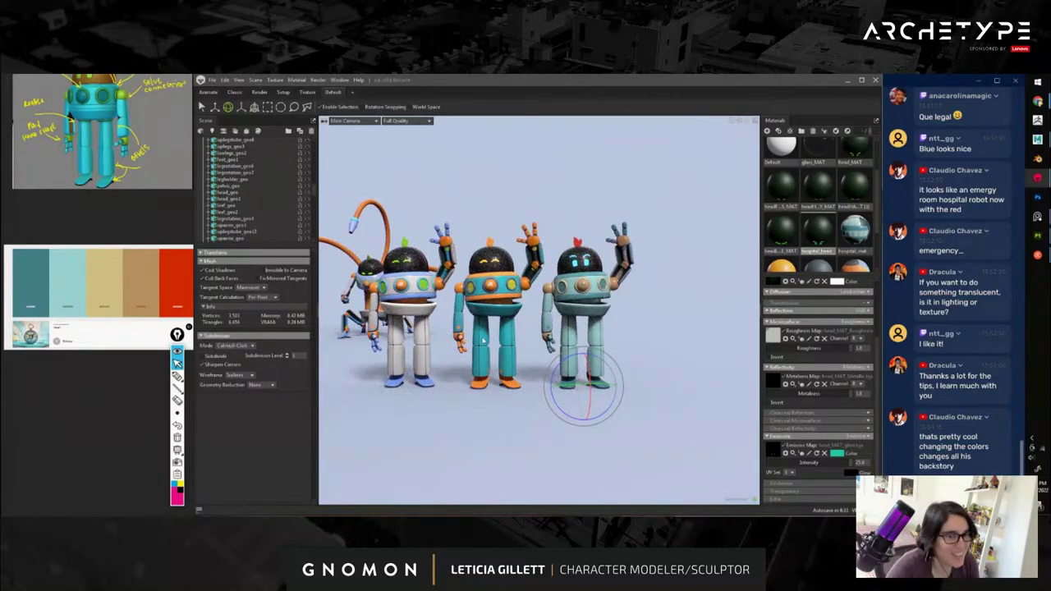
pyautogui.moveTo(515, 335); pyautogui.dragTo(577, 333)
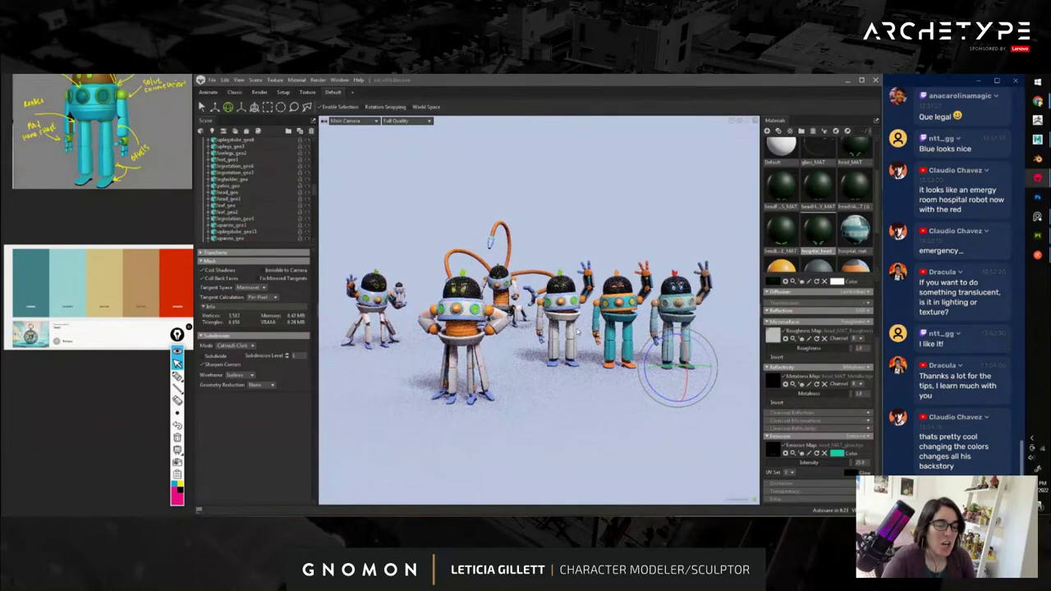
pyautogui.click(572, 386)
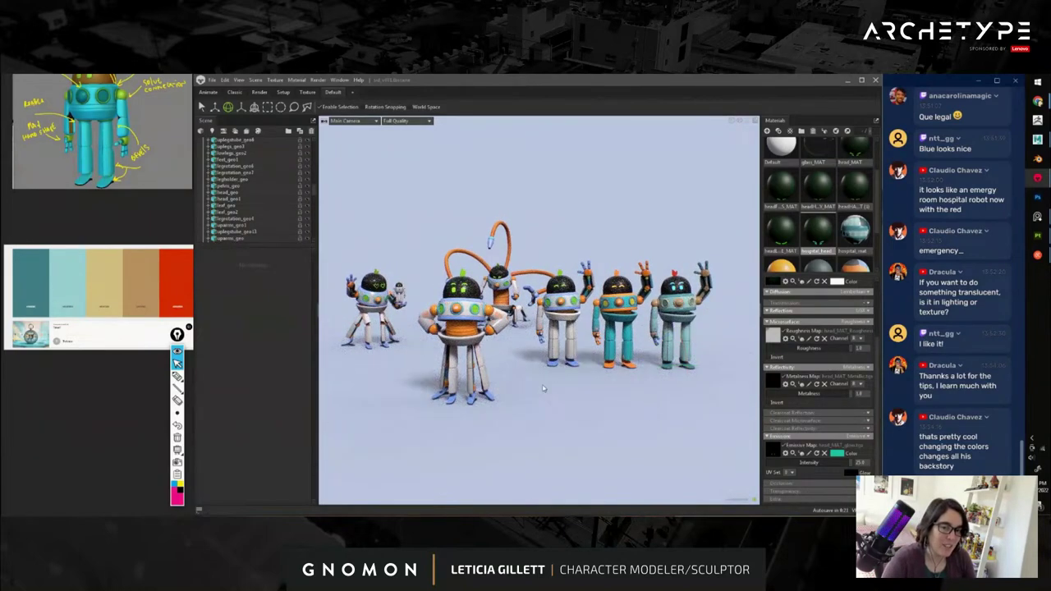
pyautogui.moveTo(541, 385); pyautogui.dragTo(544, 385)
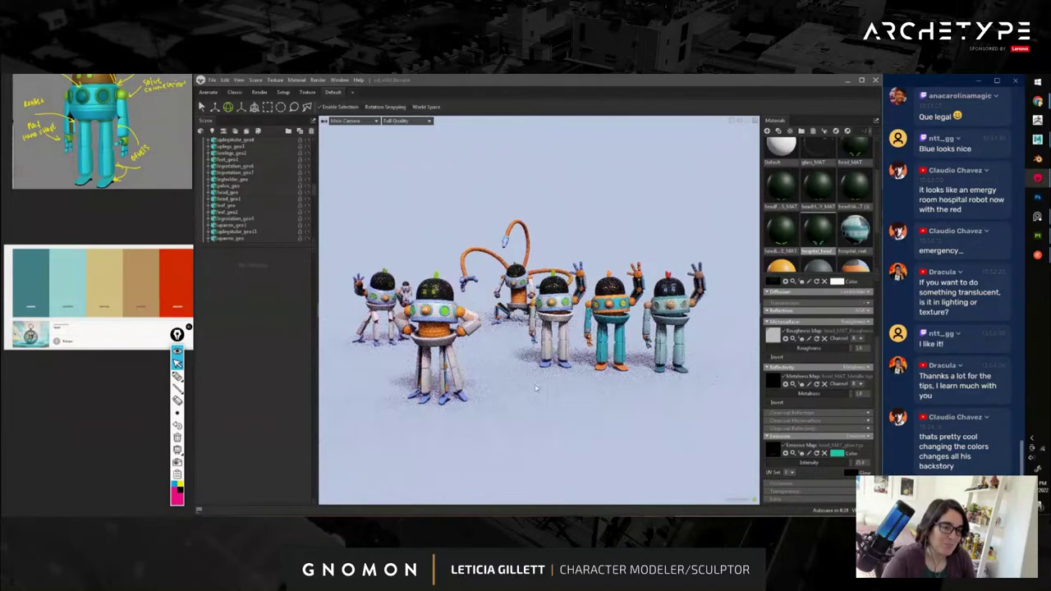
pyautogui.moveTo(555, 282); pyautogui.dragTo(513, 348)
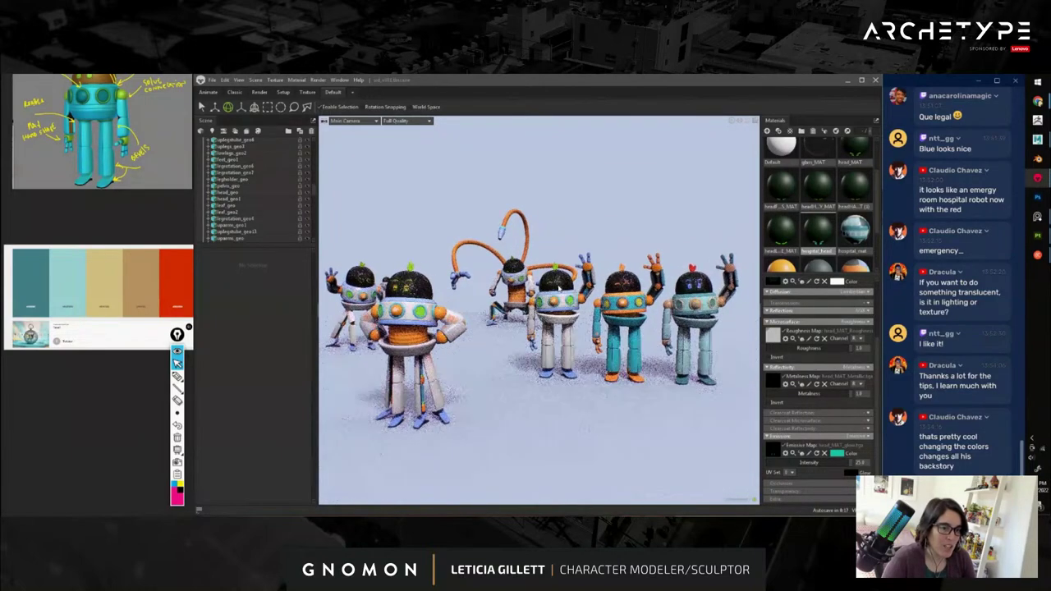
# Annotate four of the robots by expression with the handwritten labels LOVE, HERO, FOCUS and HAPPY, and clear the markings.
pyautogui.moveTo(514, 348); pyautogui.dragTo(629, 364, button='middle')
pyautogui.click(178, 376)
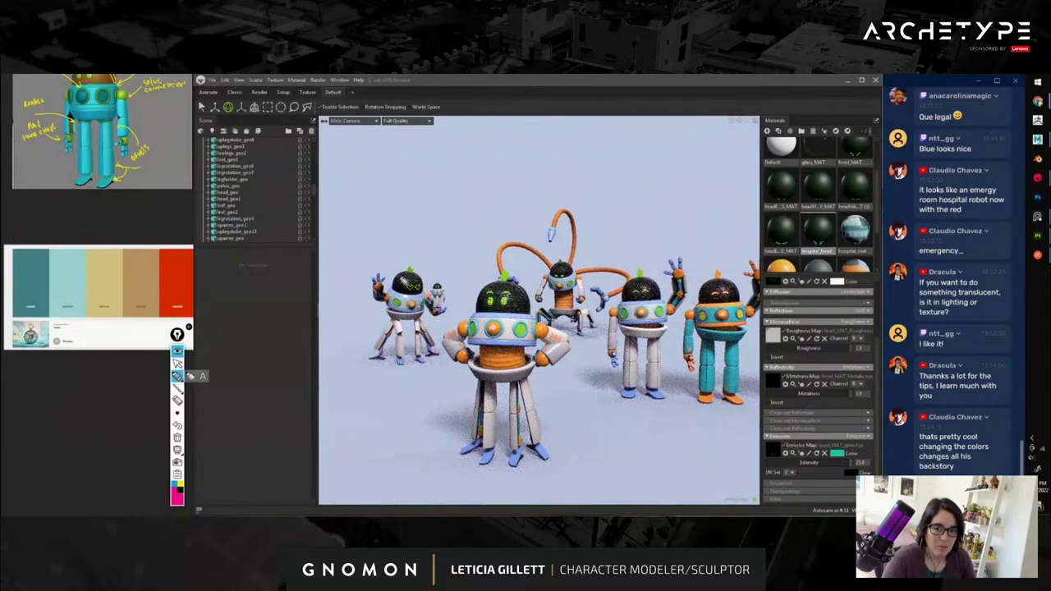
pyautogui.moveTo(421, 223); pyautogui.dragTo(428, 249)
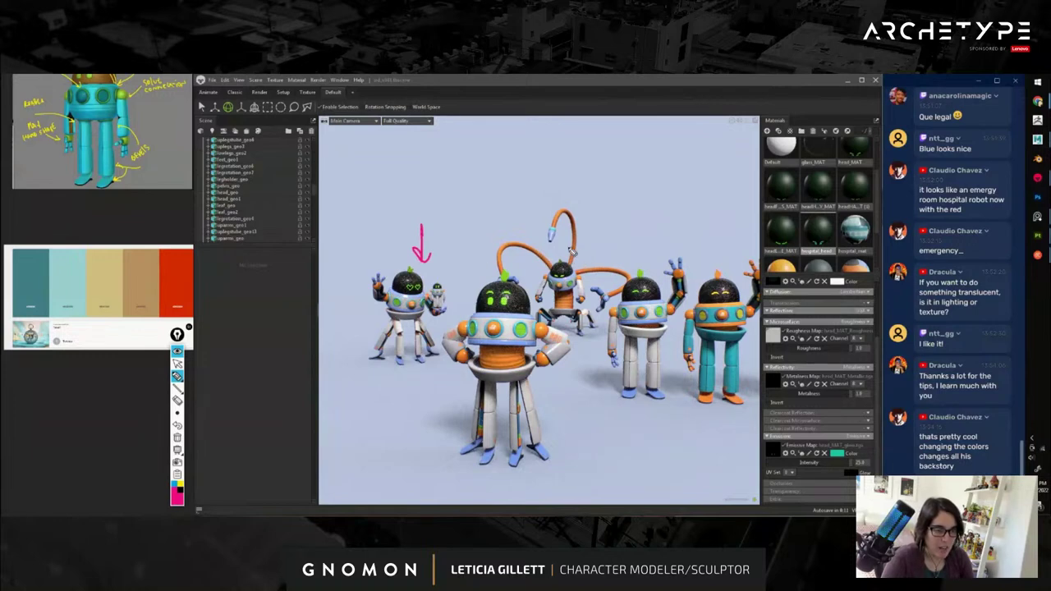
pyautogui.moveTo(573, 246)
pyautogui.mouseDown()
pyautogui.moveTo(593, 261)
pyautogui.moveTo(619, 223)
pyautogui.moveTo(666, 217)
pyautogui.mouseUp()
pyautogui.moveTo(421, 194)
pyautogui.mouseDown()
pyautogui.moveTo(453, 215)
pyautogui.moveTo(465, 205)
pyautogui.moveTo(483, 278)
pyautogui.mouseUp()
pyautogui.moveTo(509, 197)
pyautogui.mouseDown()
pyautogui.moveTo(515, 206)
pyautogui.moveTo(547, 194)
pyautogui.mouseUp()
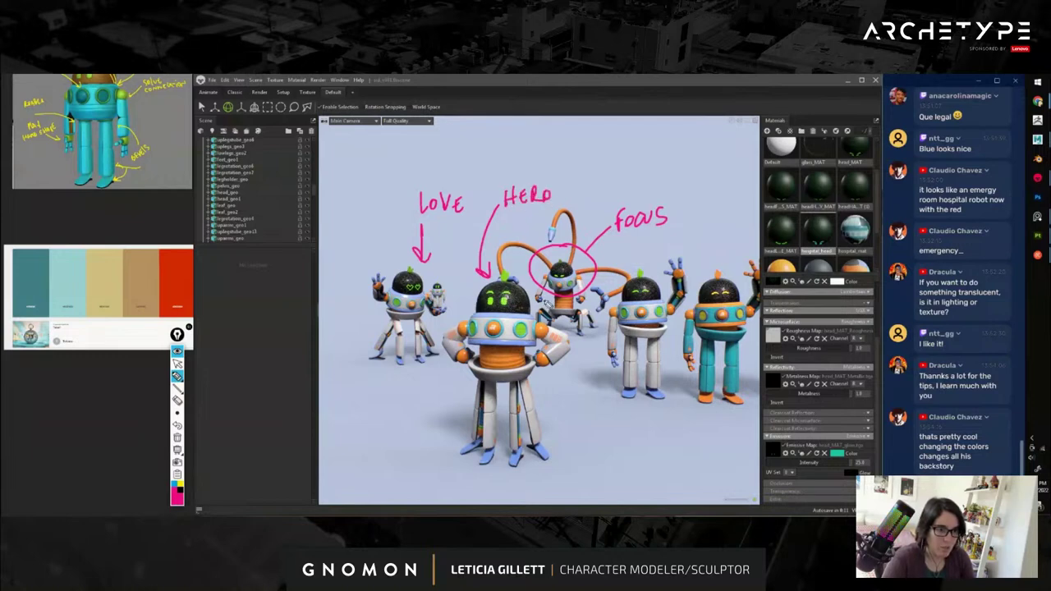
pyautogui.moveTo(602, 273)
pyautogui.mouseDown()
pyautogui.moveTo(634, 330)
pyautogui.moveTo(606, 333)
pyautogui.moveTo(622, 424)
pyautogui.moveTo(683, 414)
pyautogui.moveTo(678, 444)
pyautogui.mouseUp()
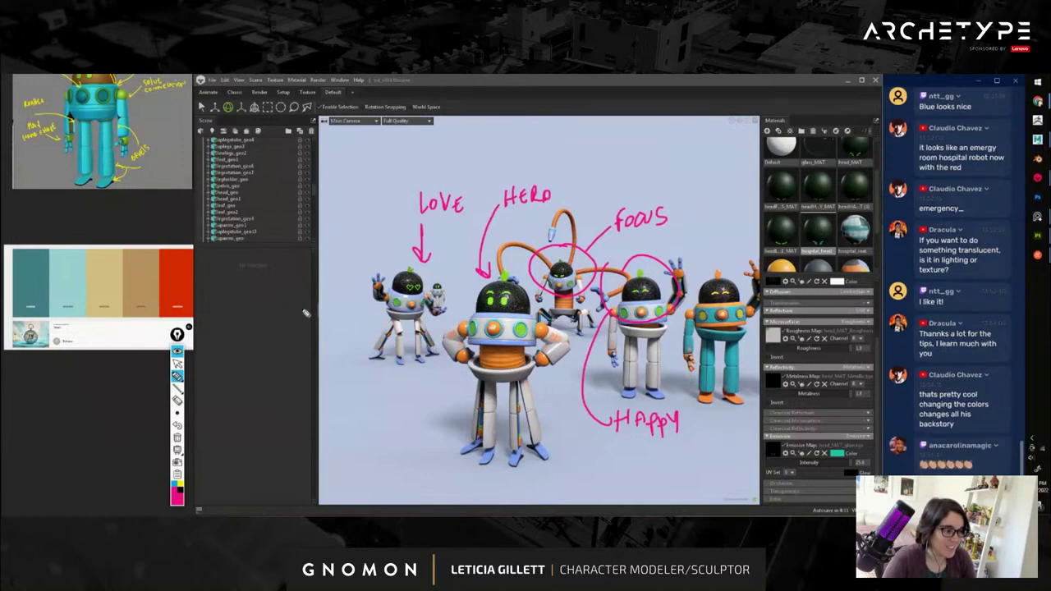
pyautogui.click(178, 438)
pyautogui.click(177, 364)
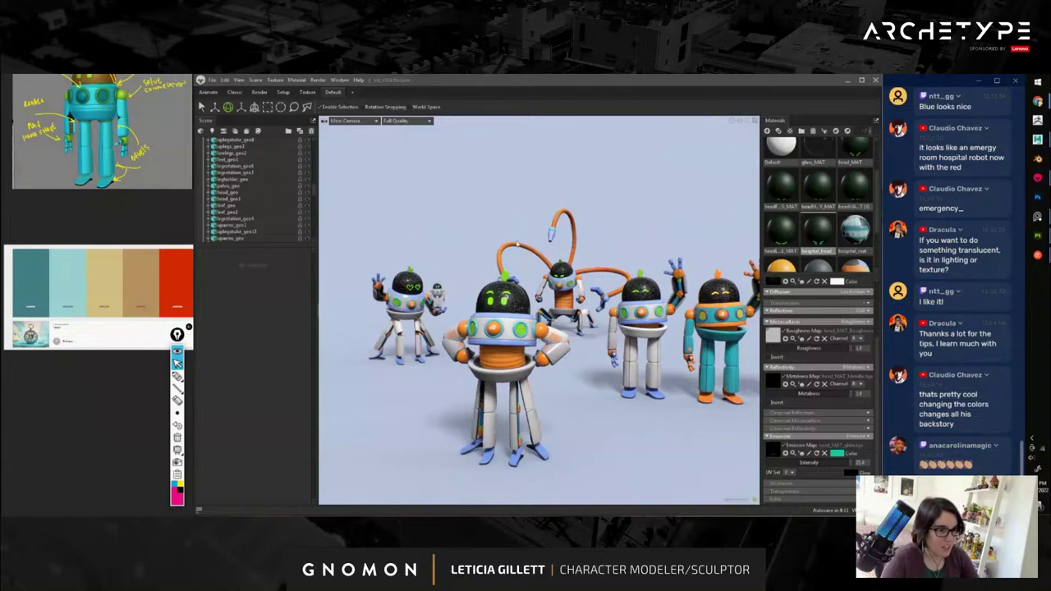
# Examine the whole group of robots from several angles and distances, comparing the poses and colour variations.
pyautogui.keyDown('alt'); pyautogui.moveTo(621, 220); pyautogui.dragTo(615, 223, button='middle'); pyautogui.keyUp('alt')
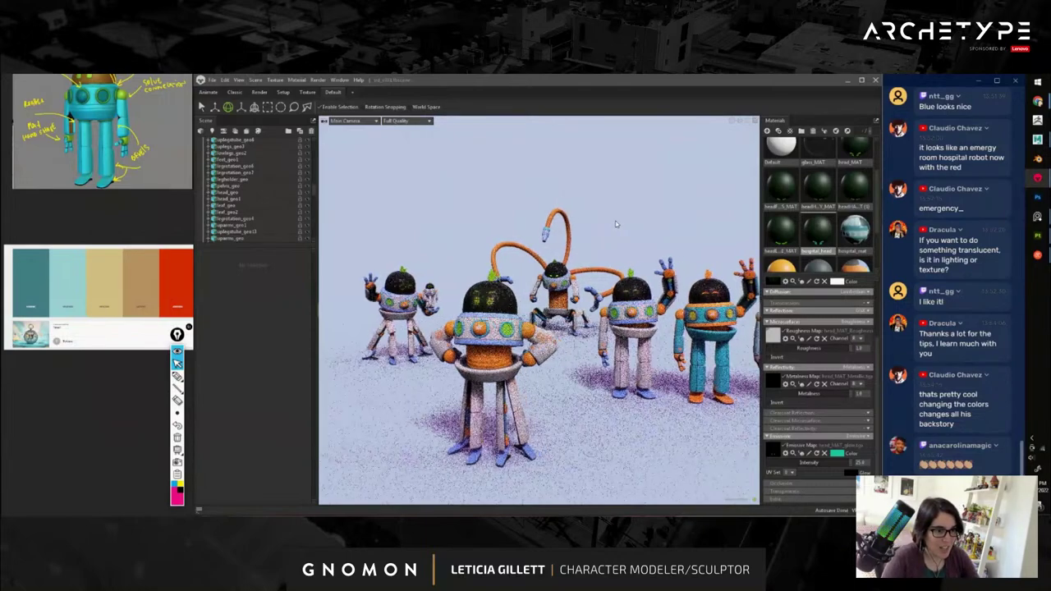
pyautogui.moveTo(615, 223)
pyautogui.mouseDown()
pyautogui.moveTo(631, 230)
pyautogui.moveTo(595, 239)
pyautogui.moveTo(612, 238)
pyautogui.mouseUp()
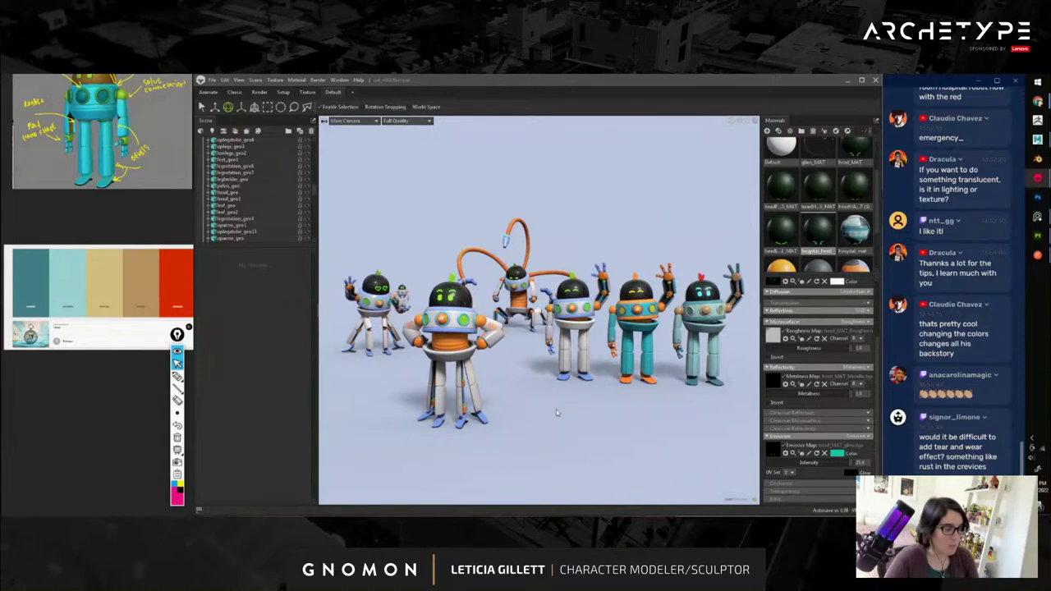
pyautogui.moveTo(568, 407); pyautogui.dragTo(593, 415)
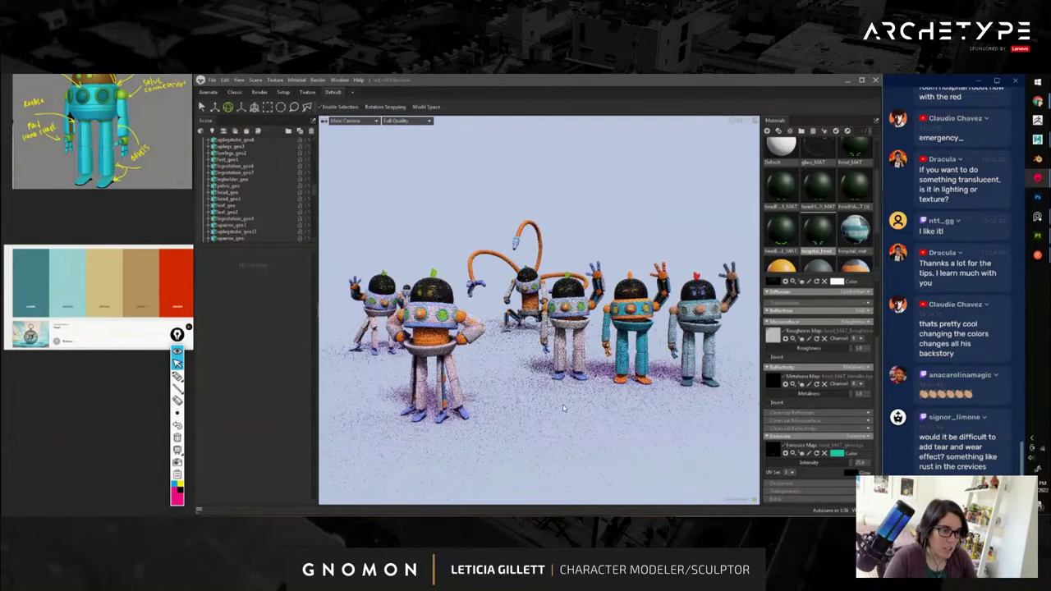
pyautogui.moveTo(579, 407); pyautogui.dragTo(543, 387, button='middle')
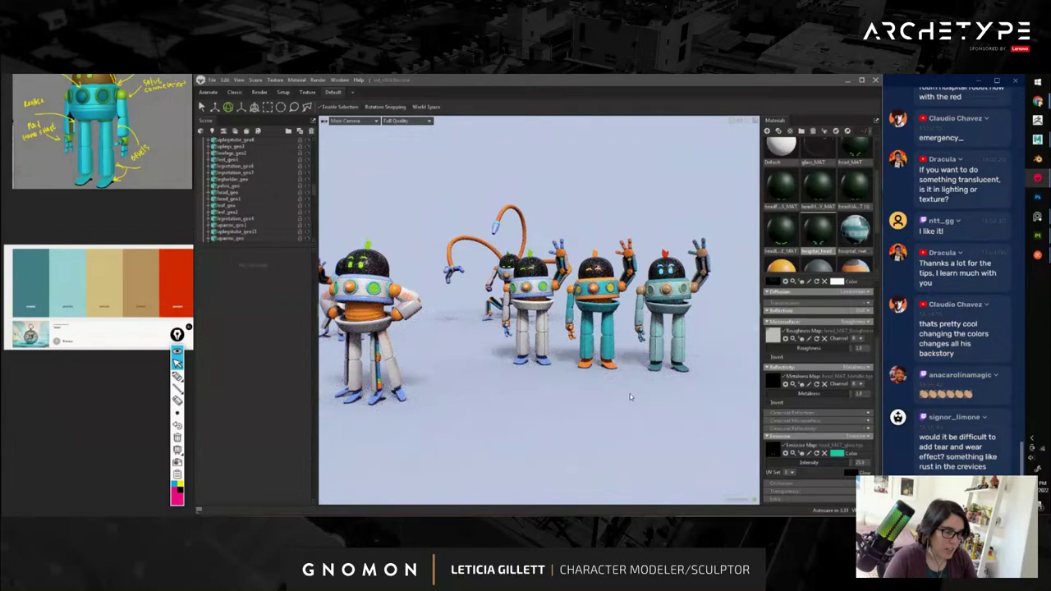
pyautogui.moveTo(629, 394); pyautogui.dragTo(583, 397)
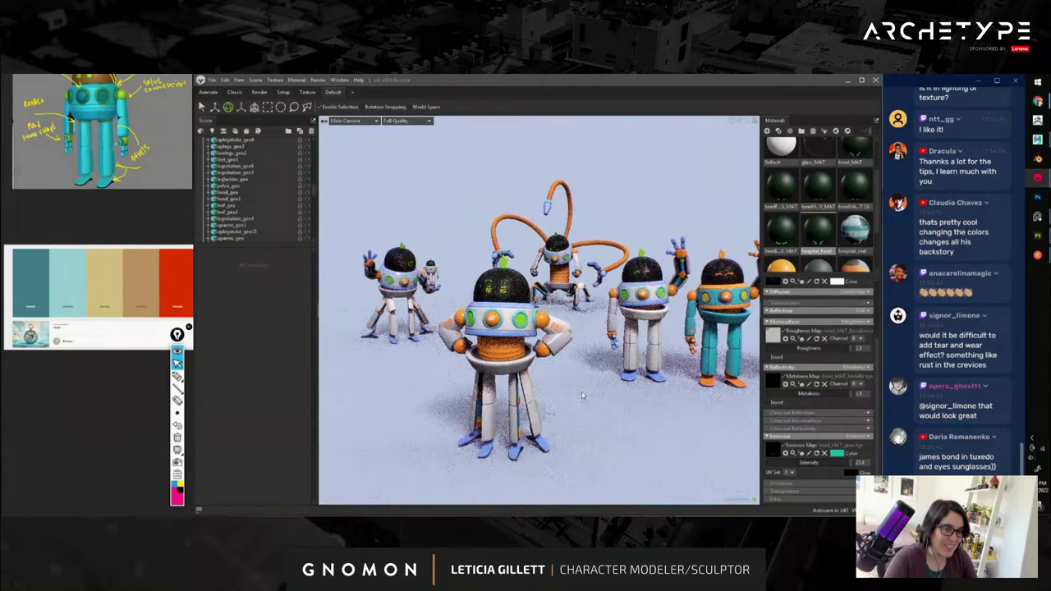
pyautogui.scroll(-1, 582, 396)
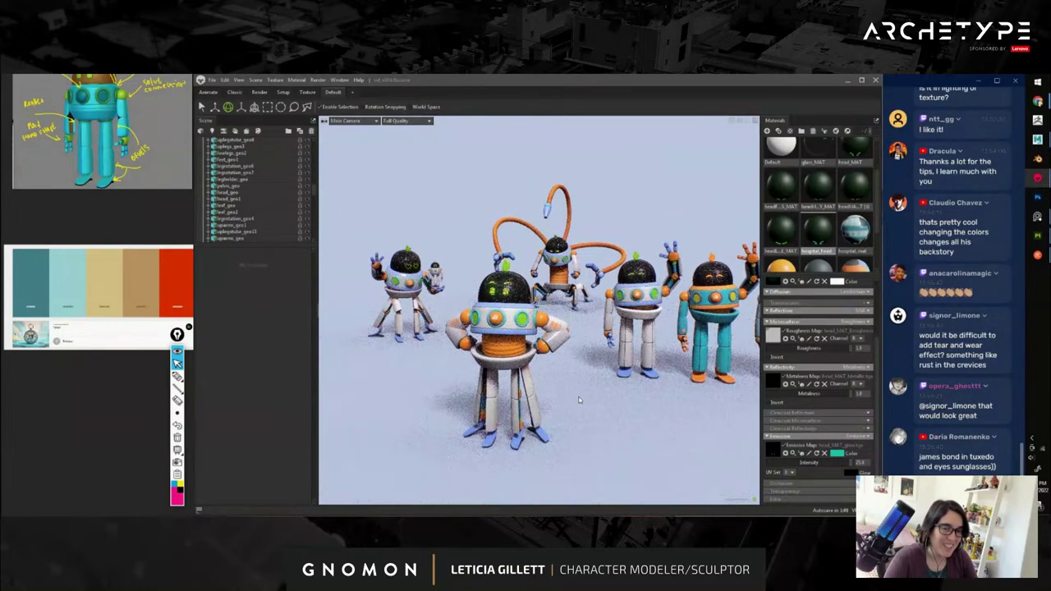
pyautogui.scroll(-1, 582, 395)
pyautogui.moveTo(638, 396); pyautogui.dragTo(637, 396, button='middle')
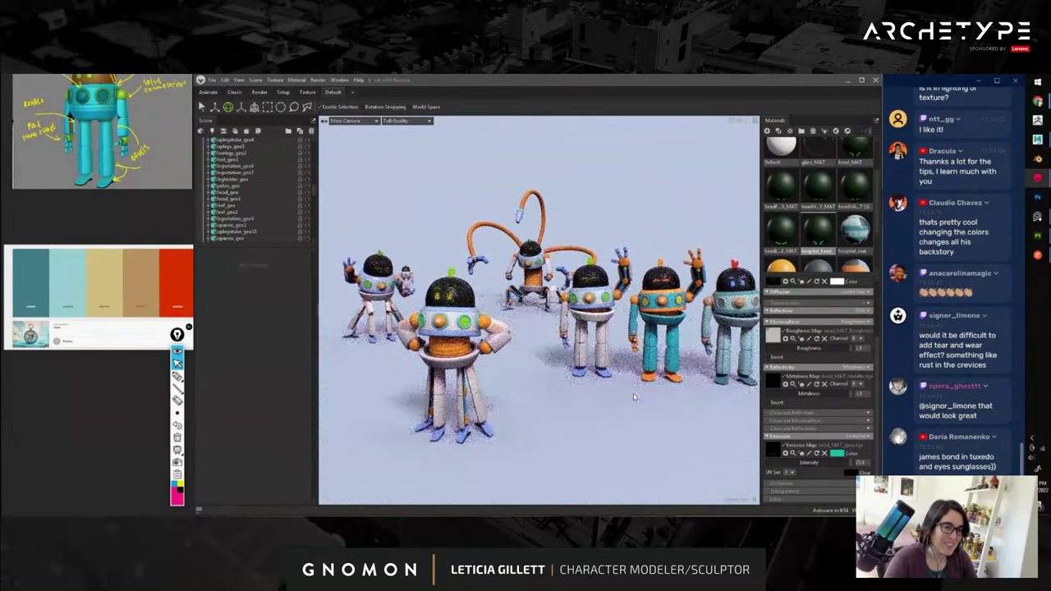
pyautogui.scroll(-1, 637, 395)
# Replace the hospital head material's emissive map with the head_MAT_emissive_face_happy texture from the 03_HERO Textures folder.
pyautogui.moveTo(637, 396); pyautogui.dragTo(529, 261)
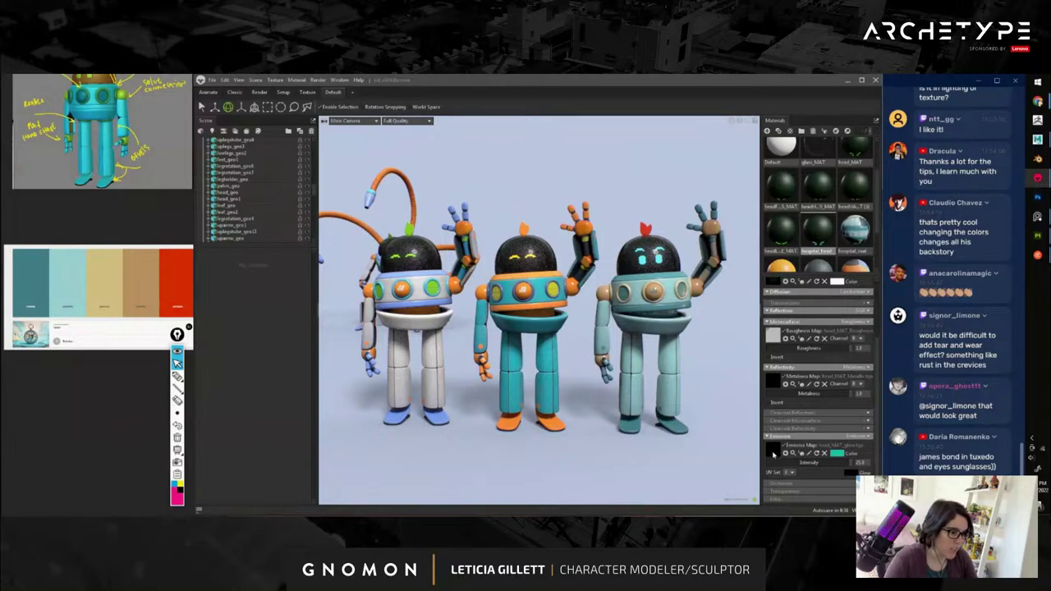
pyautogui.click(773, 453)
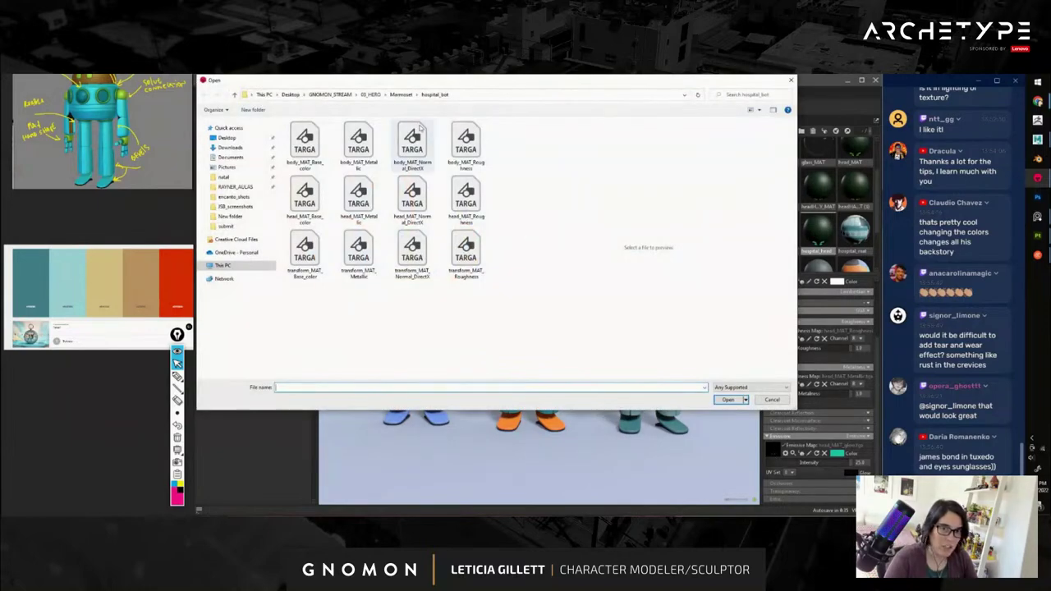
pyautogui.click(401, 95)
pyautogui.click(370, 95)
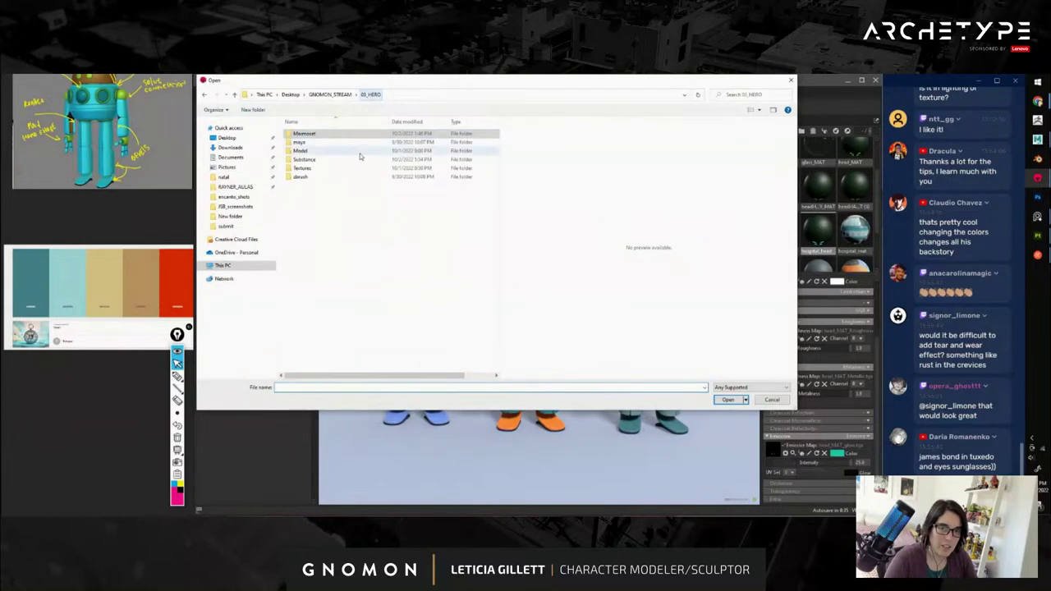
pyautogui.doubleClick(312, 168)
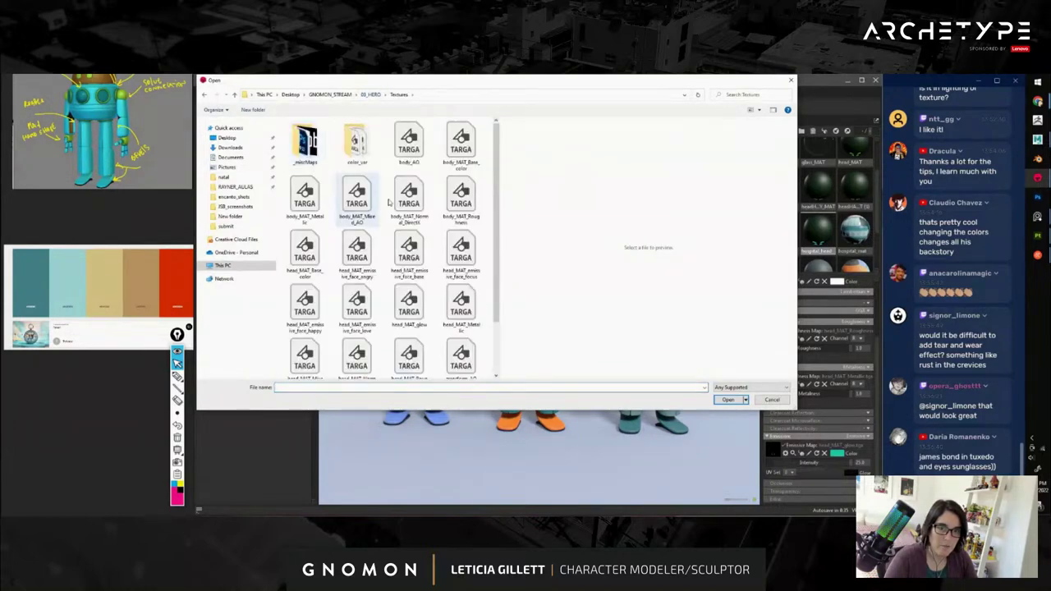
pyautogui.scroll(-3, 386, 304)
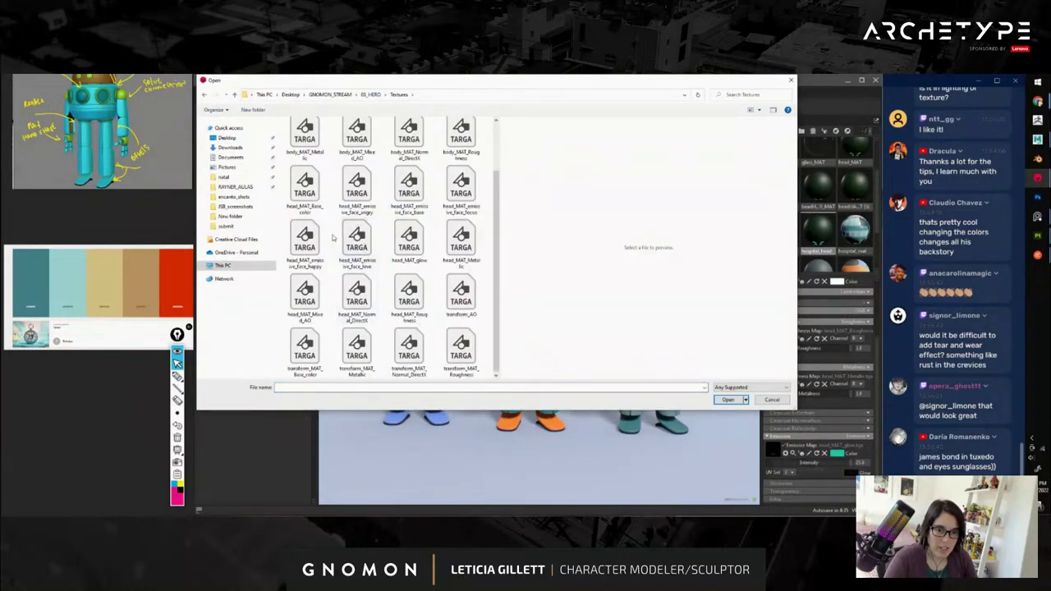
pyautogui.click(305, 242)
pyautogui.doubleClick(305, 243)
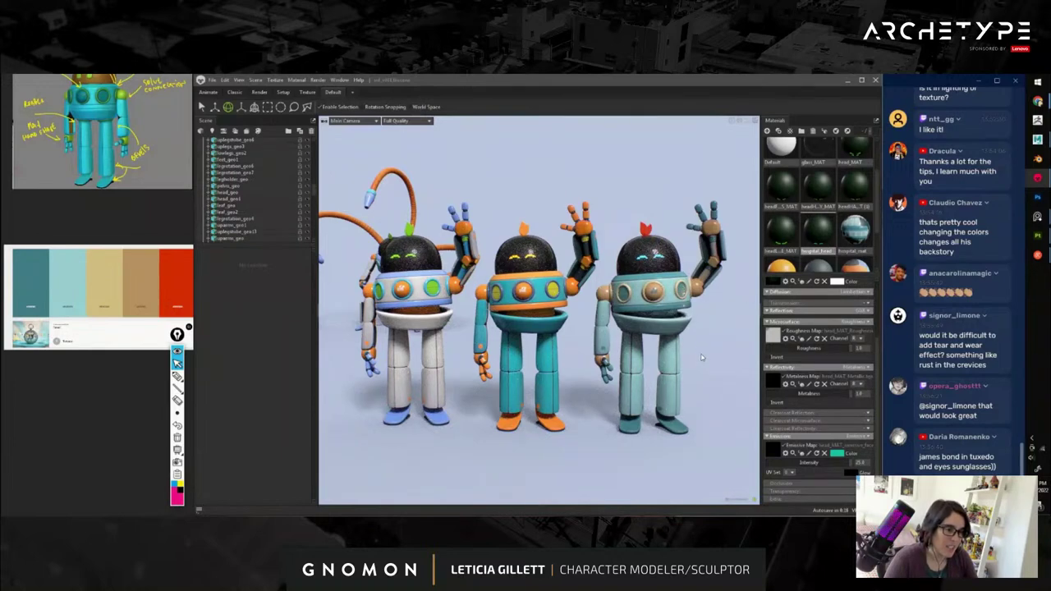
# Examine the full robot group with the hospital robot's changed face, and look back through the chat for the translucency question.
pyautogui.keyDown('alt'); pyautogui.moveTo(702, 358); pyautogui.dragTo(652, 338, button='right'); pyautogui.keyUp('alt')
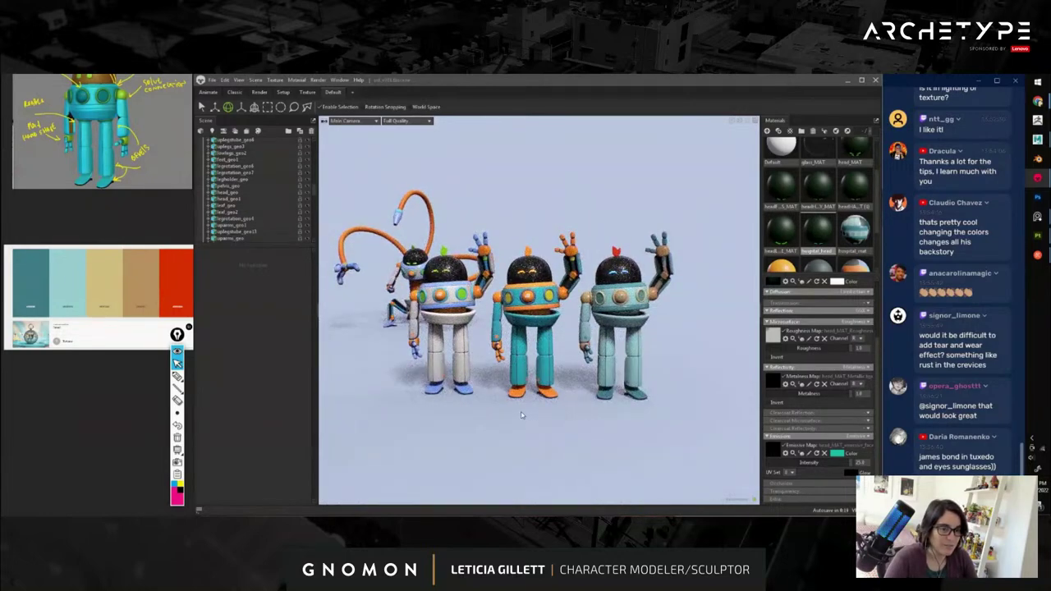
pyautogui.moveTo(520, 415); pyautogui.dragTo(586, 371)
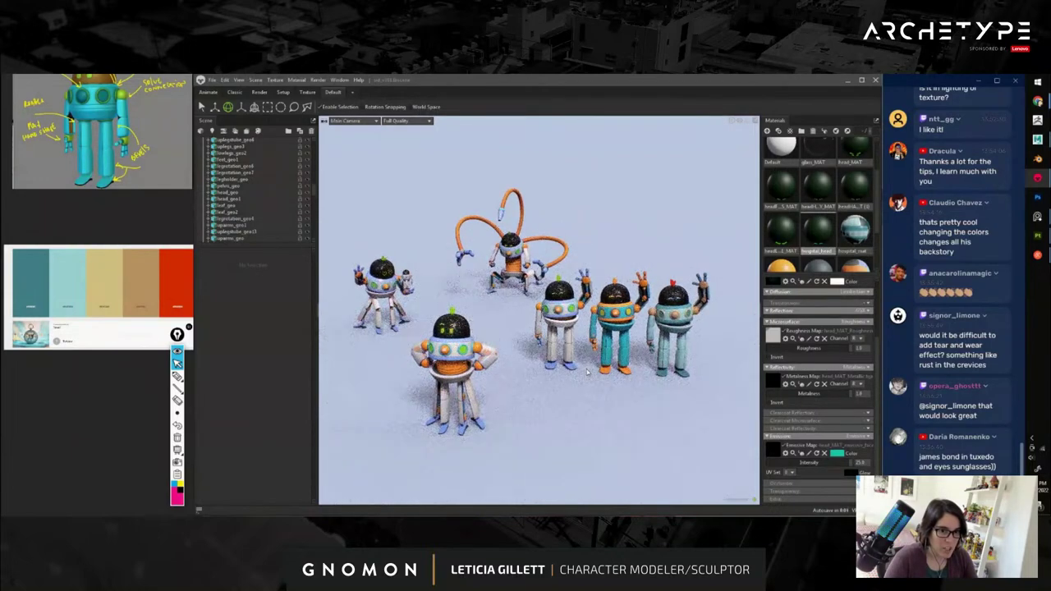
pyautogui.moveTo(490, 351); pyautogui.dragTo(535, 376)
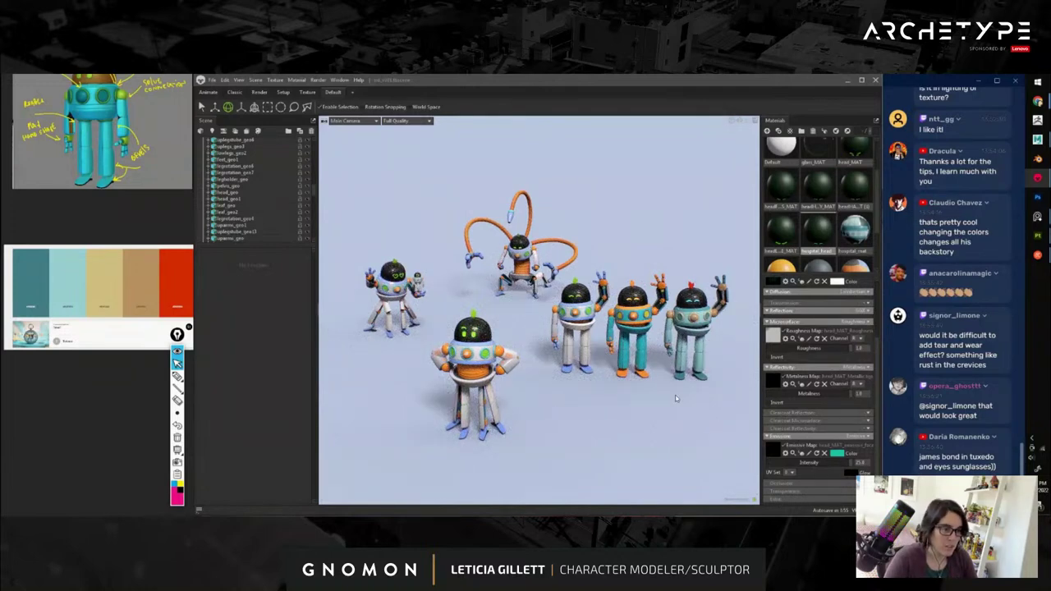
pyautogui.moveTo(676, 398); pyautogui.dragTo(675, 397)
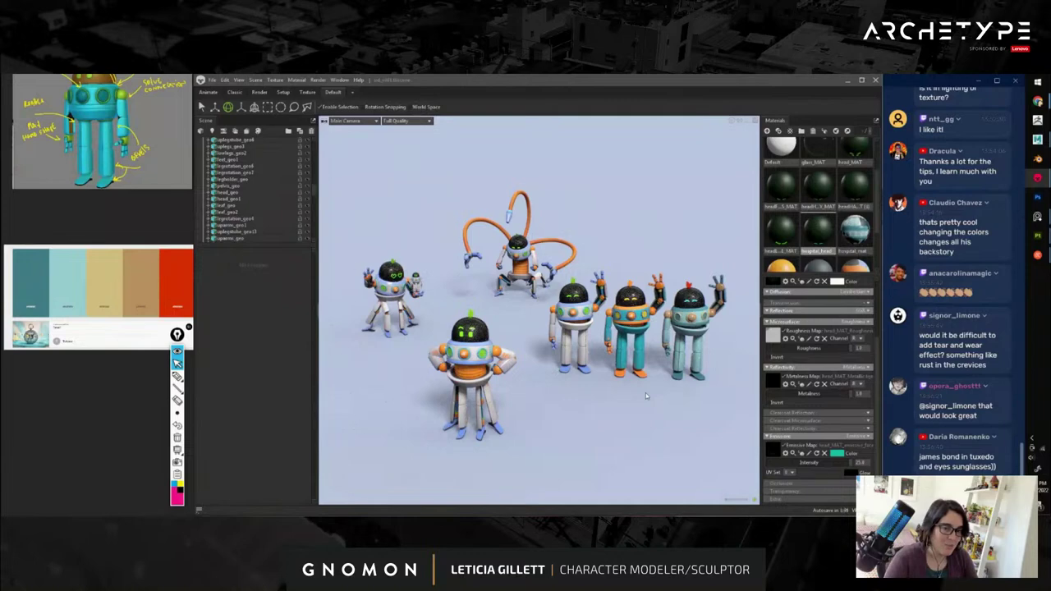
pyautogui.moveTo(645, 396); pyautogui.dragTo(668, 396)
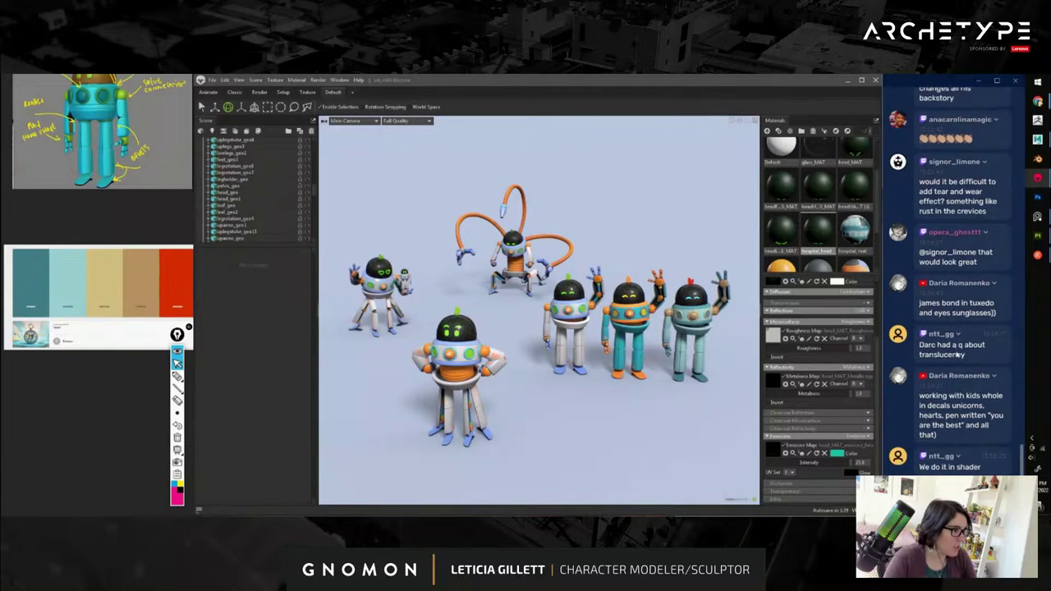
pyautogui.scroll(3, 961, 364)
pyautogui.scroll(1, 960, 364)
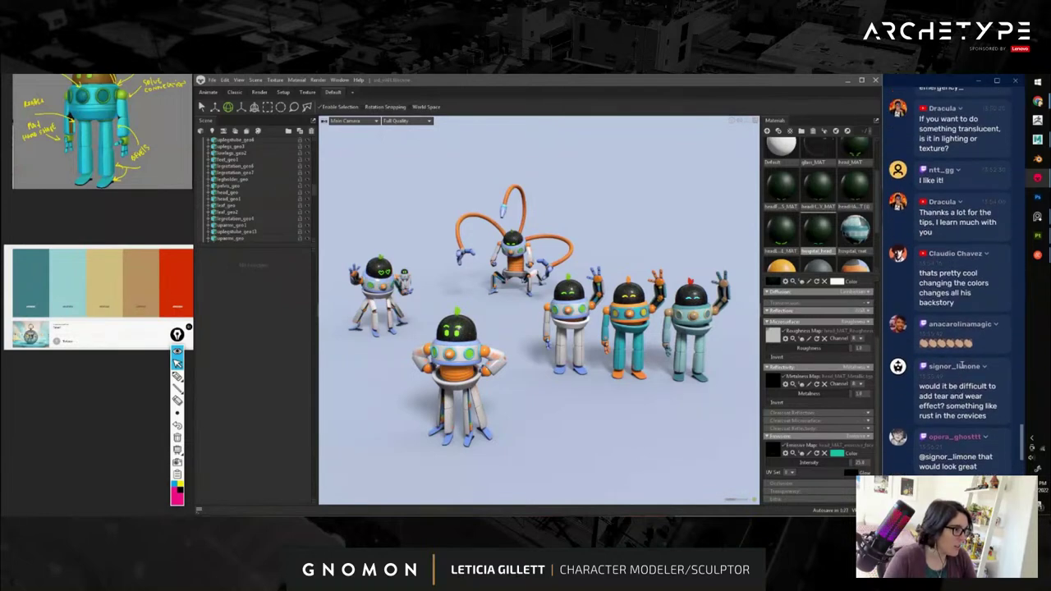
pyautogui.scroll(2, 962, 358)
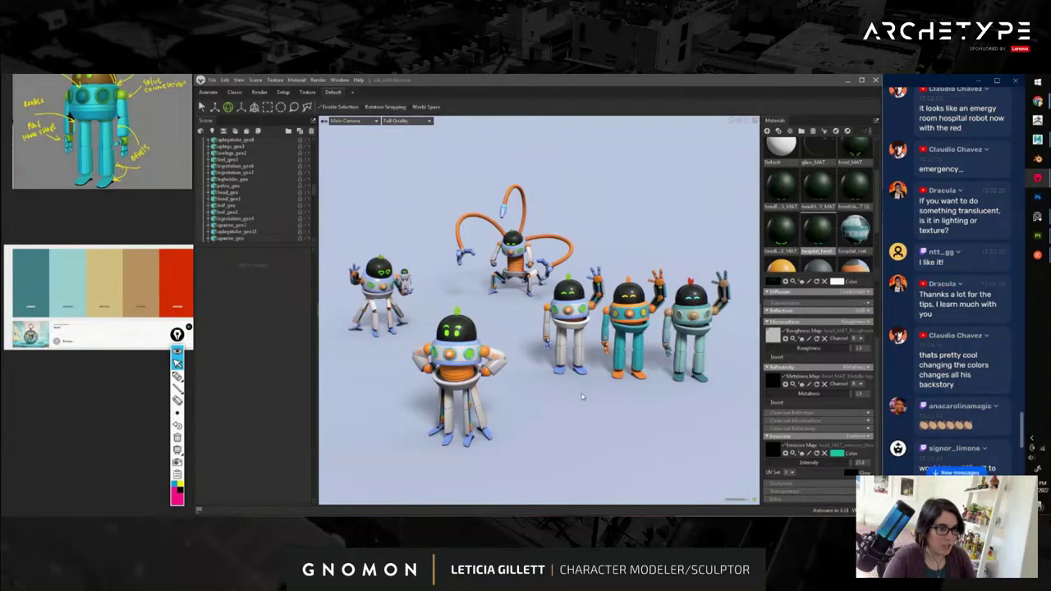
# Duplicate the hospital robot sid_poseA 2 and move the copy sideways to the outer end of the waving row.
pyautogui.moveTo(579, 404); pyautogui.dragTo(590, 328)
pyautogui.moveTo(590, 329); pyautogui.dragTo(624, 362, button='middle')
pyautogui.scroll(3, 590, 328)
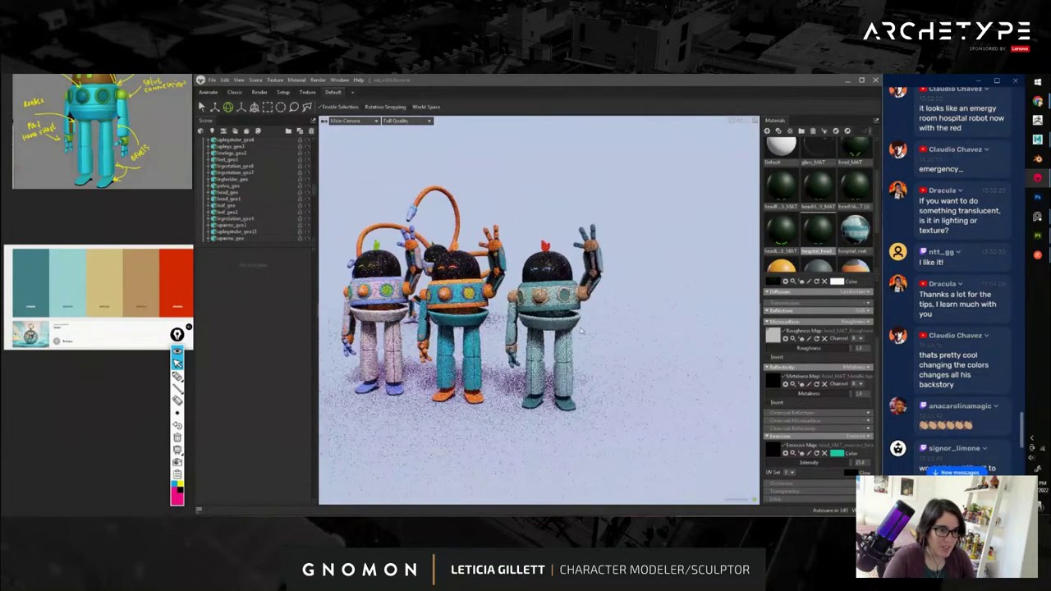
pyautogui.scroll(10, 243, 199)
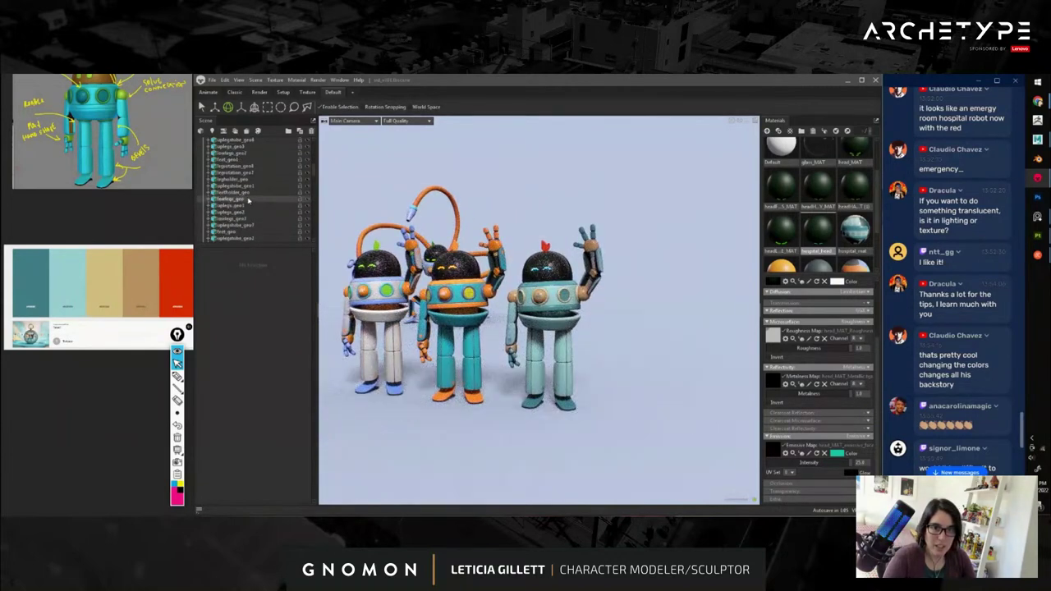
pyautogui.scroll(5, 235, 202)
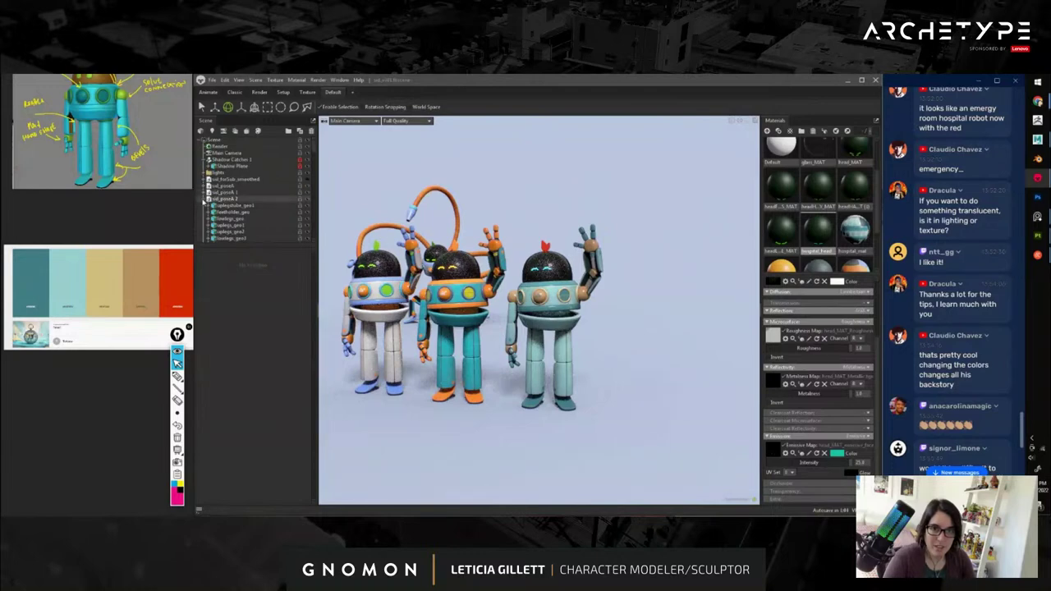
pyautogui.click(204, 200)
pyautogui.click(238, 199)
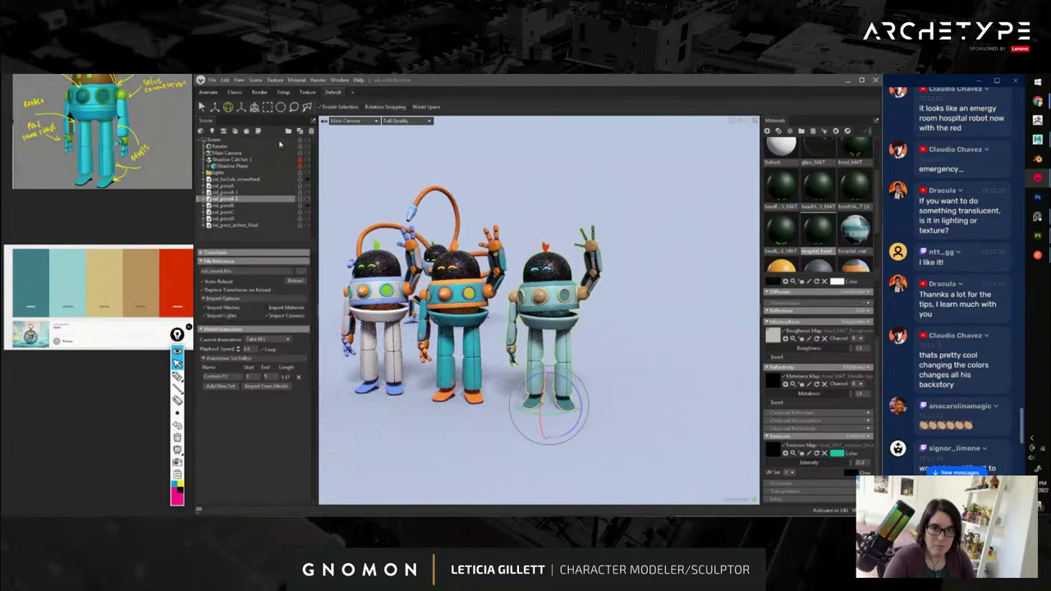
pyautogui.click(300, 131)
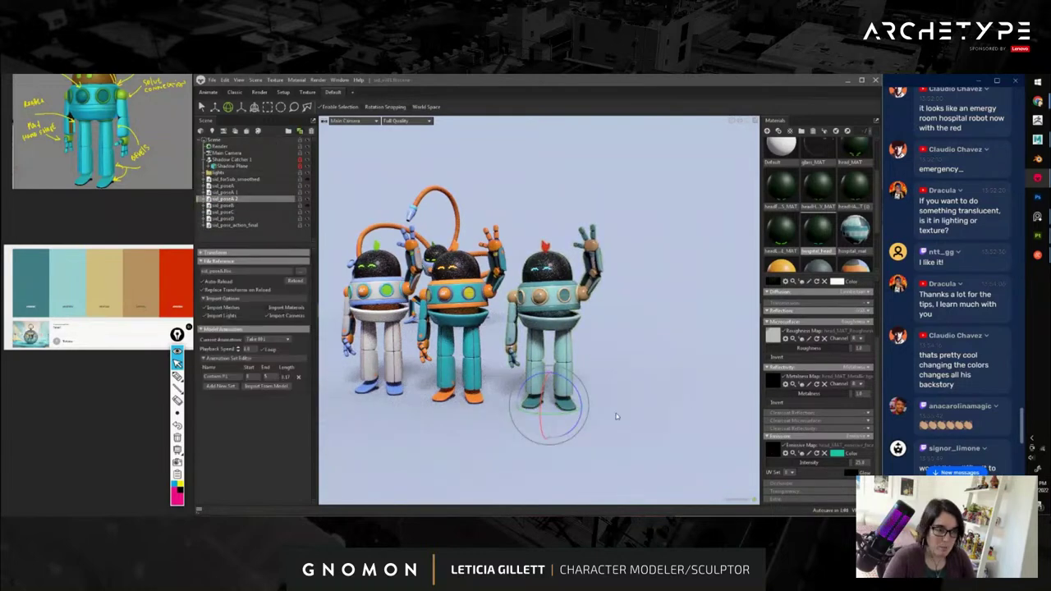
pyautogui.press('w')
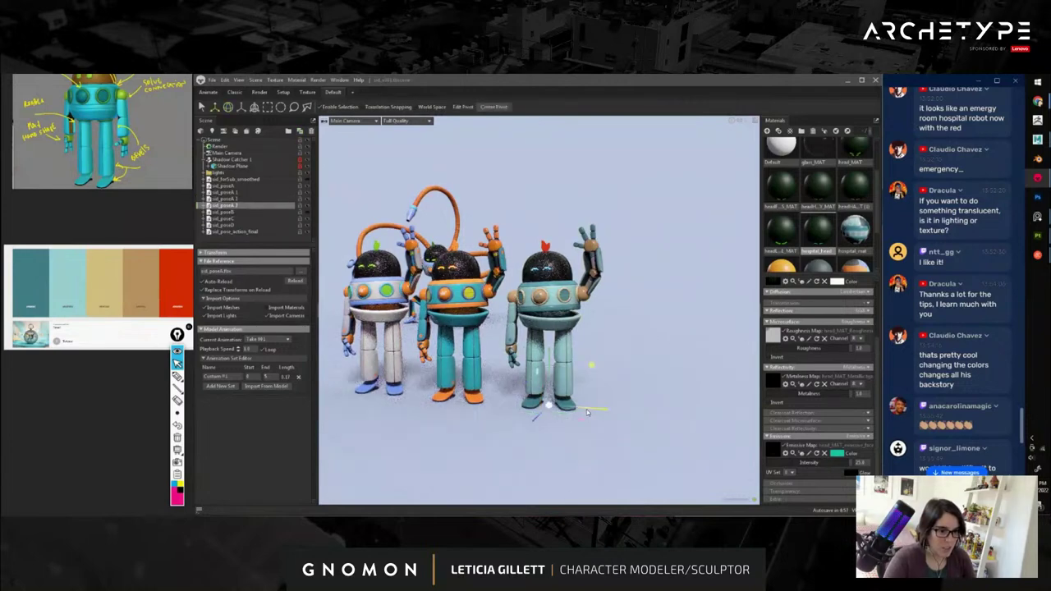
pyautogui.moveTo(601, 412); pyautogui.dragTo(691, 413)
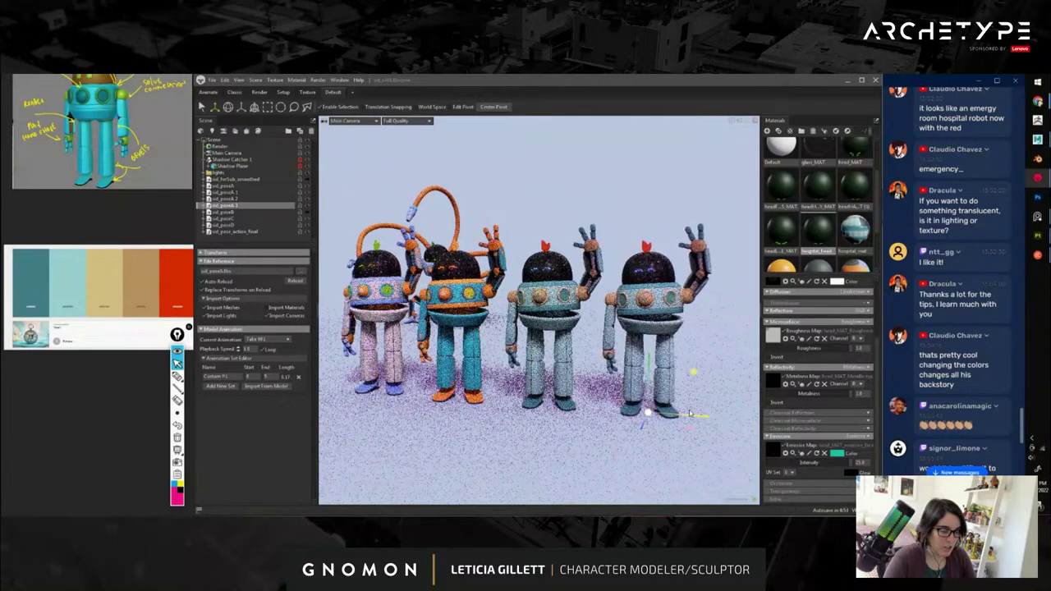
# Create a new material named skin and assign it to the outermost robot copy, sid_poseA 3.
pyautogui.moveTo(688, 361); pyautogui.dragTo(667, 344, button='middle')
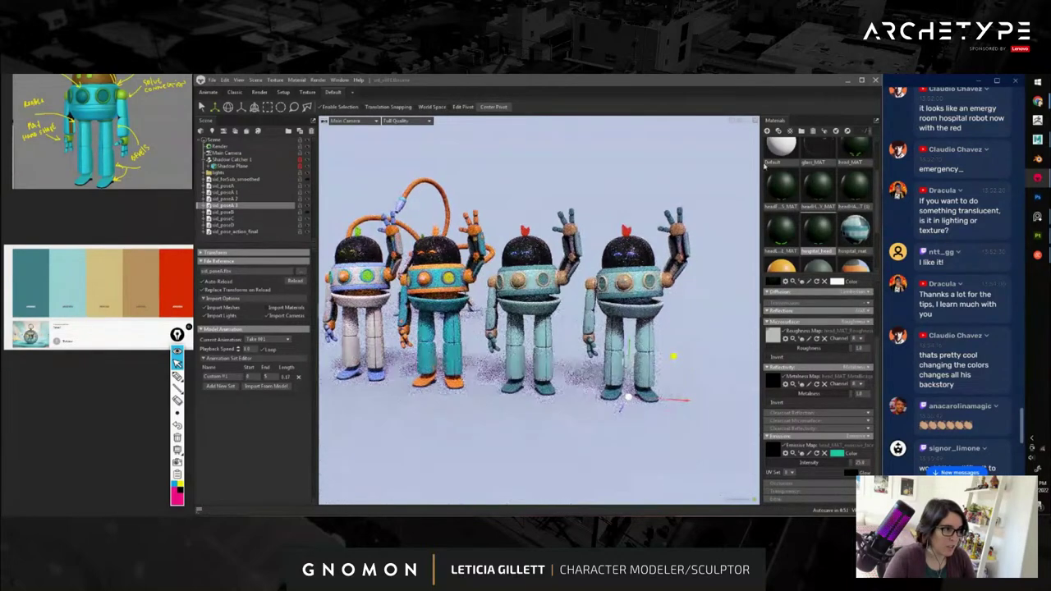
pyautogui.click(767, 130)
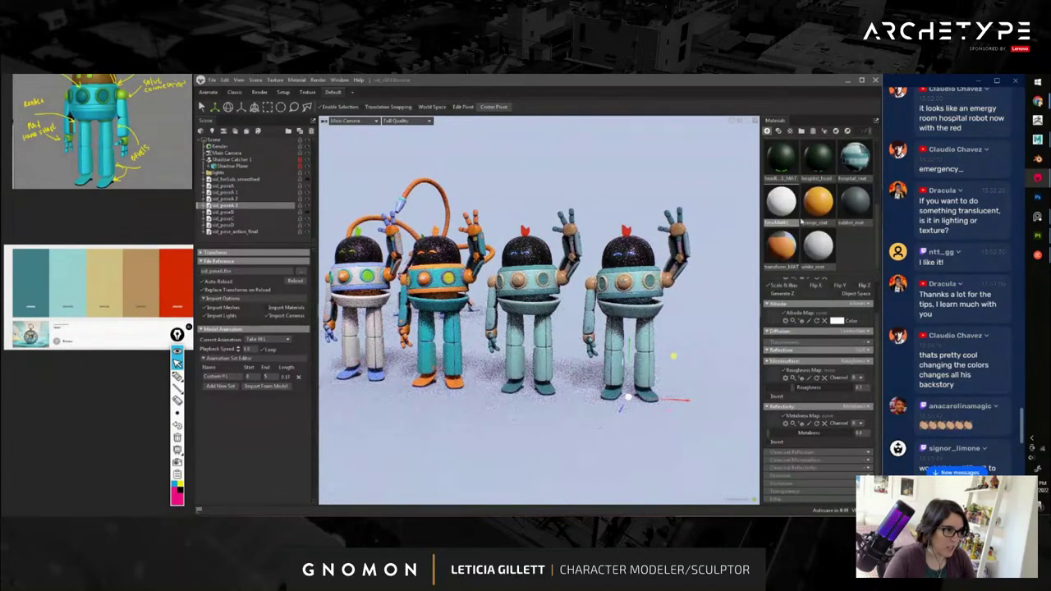
pyautogui.click(781, 204)
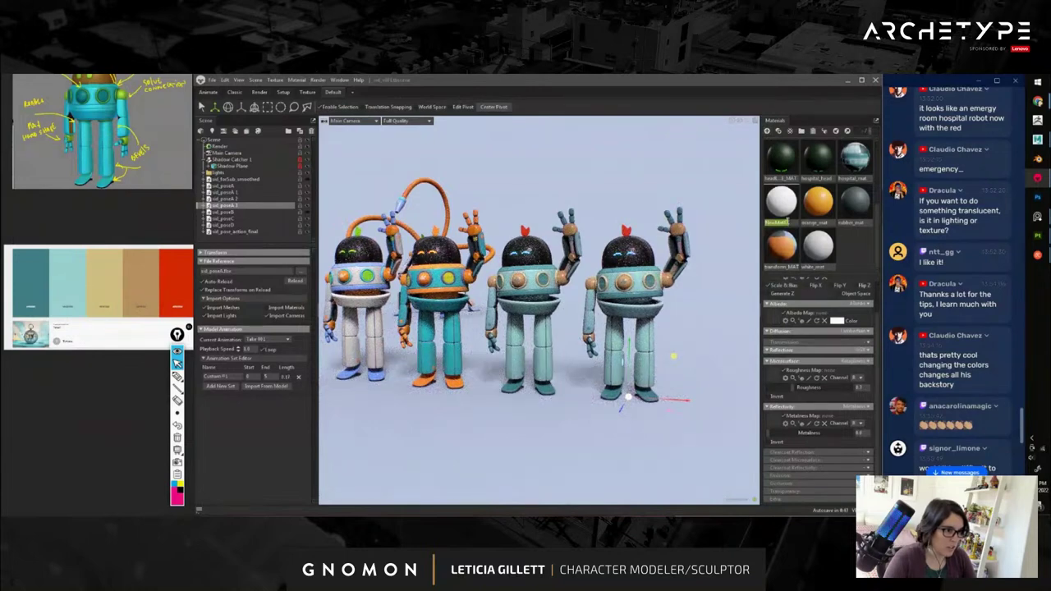
pyautogui.write('skin')
pyautogui.press('Return')
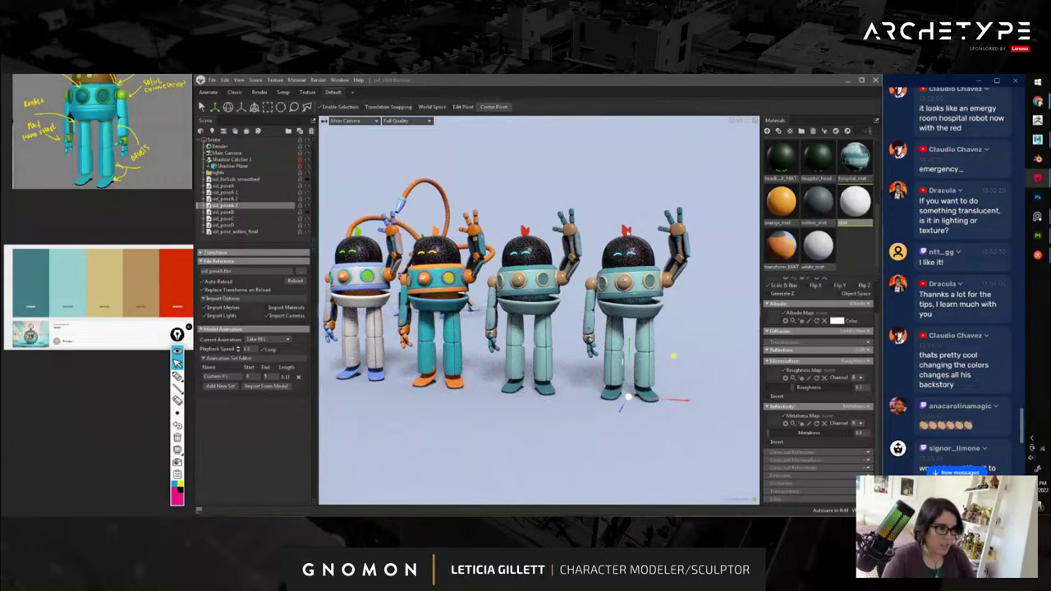
pyautogui.moveTo(245, 225); pyautogui.dragTo(234, 205)
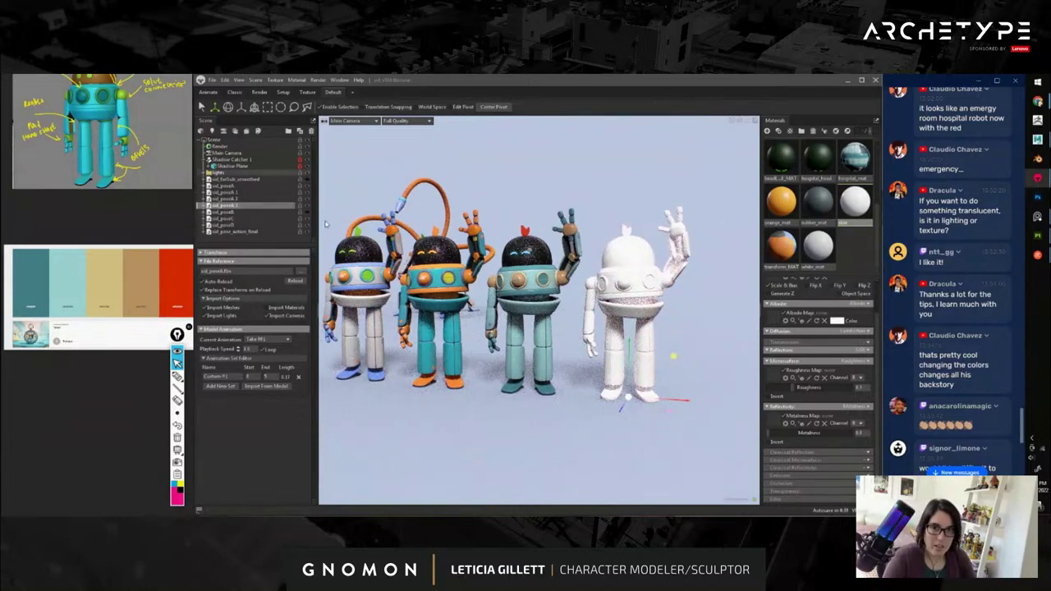
# Hide the neighbouring robots, including sid_poseA 1, sid_poseA 2 and sid_pose_action_final, to isolate the white copy.
pyautogui.click(307, 192)
pyautogui.click(307, 199)
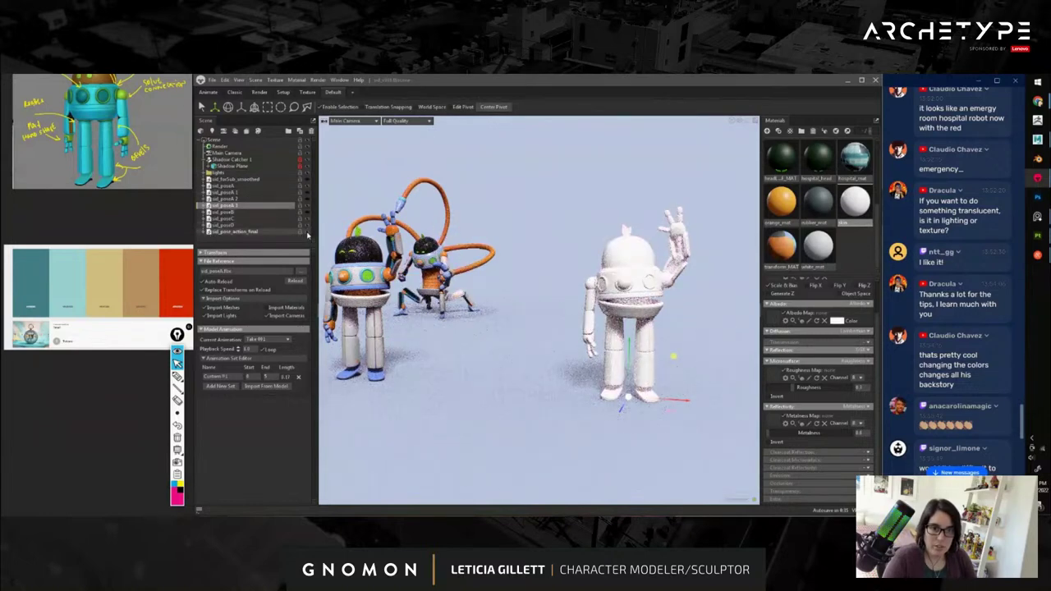
pyautogui.click(308, 232)
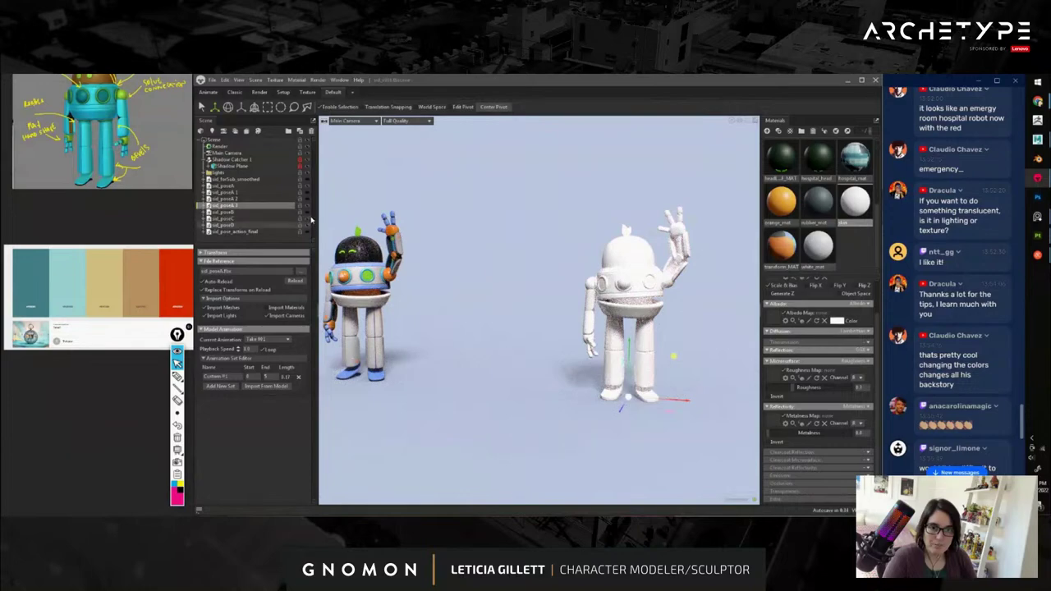
# Set the skin material's albedo colour to a light peach skin tone.
pyautogui.moveTo(640, 305); pyautogui.dragTo(566, 297)
pyautogui.scroll(3, 576, 321)
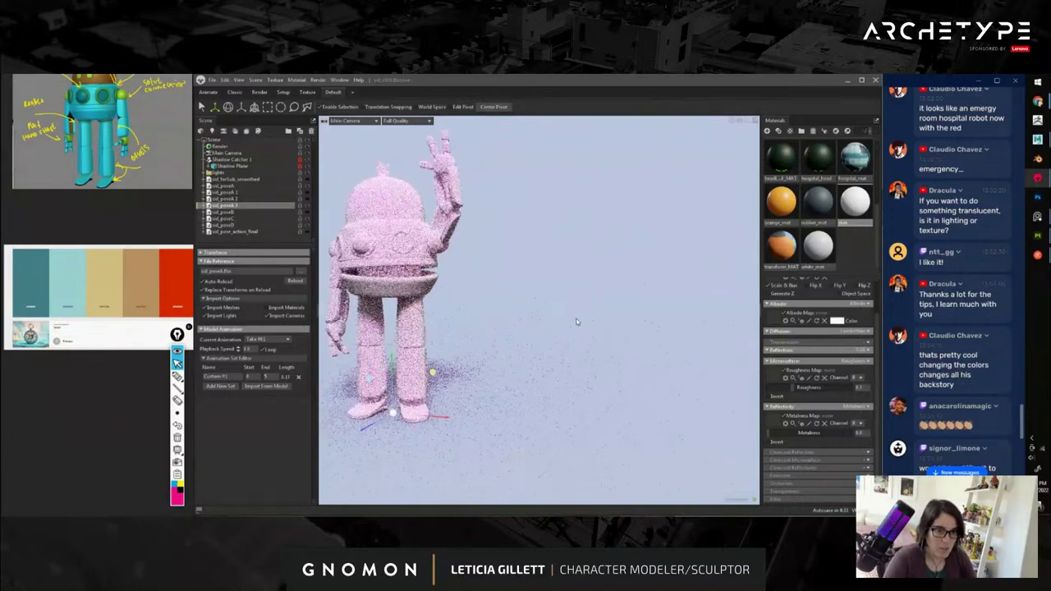
pyautogui.moveTo(502, 330); pyautogui.dragTo(624, 364, button='middle')
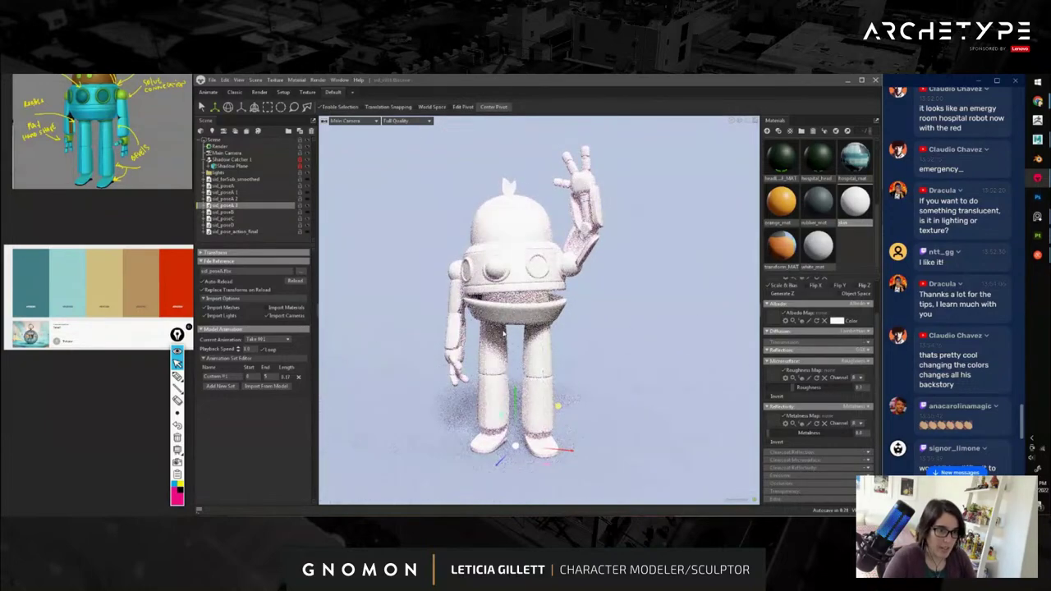
pyautogui.moveTo(504, 334); pyautogui.dragTo(529, 325, button='middle')
pyautogui.scroll(1, 444, 318)
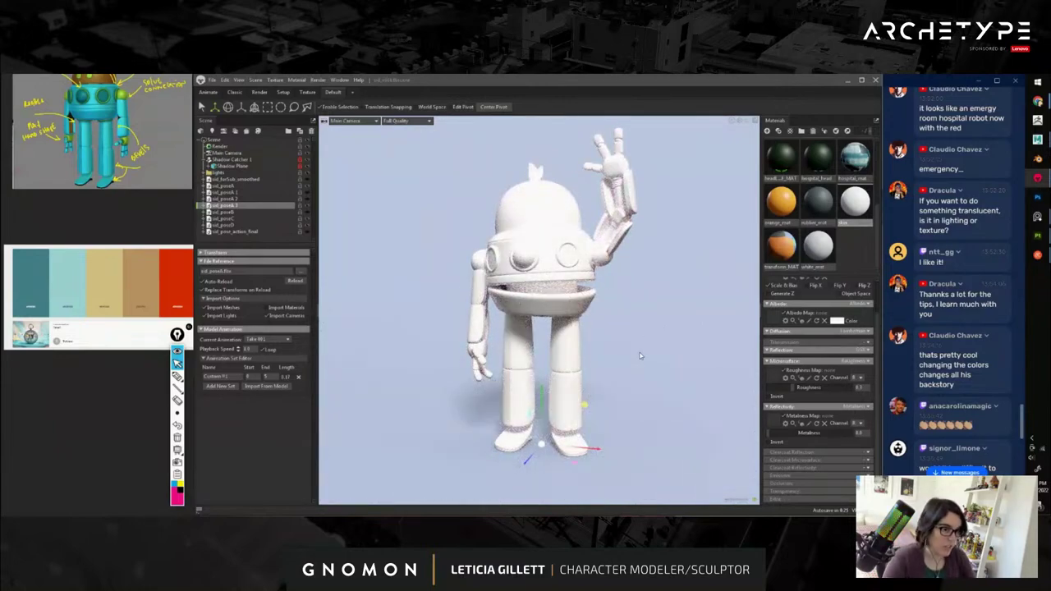
pyautogui.click(837, 321)
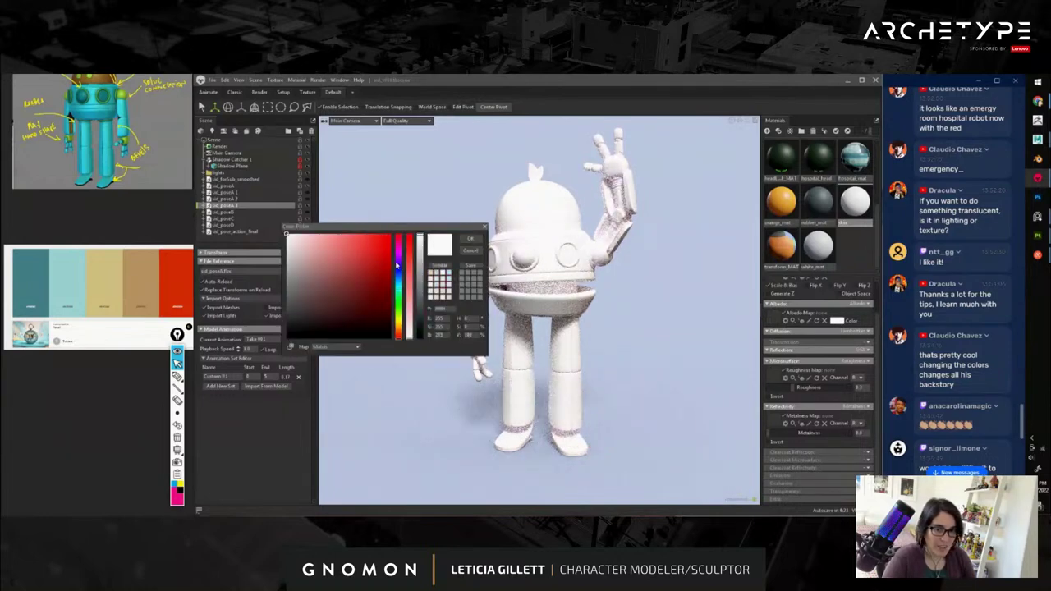
pyautogui.click(318, 247)
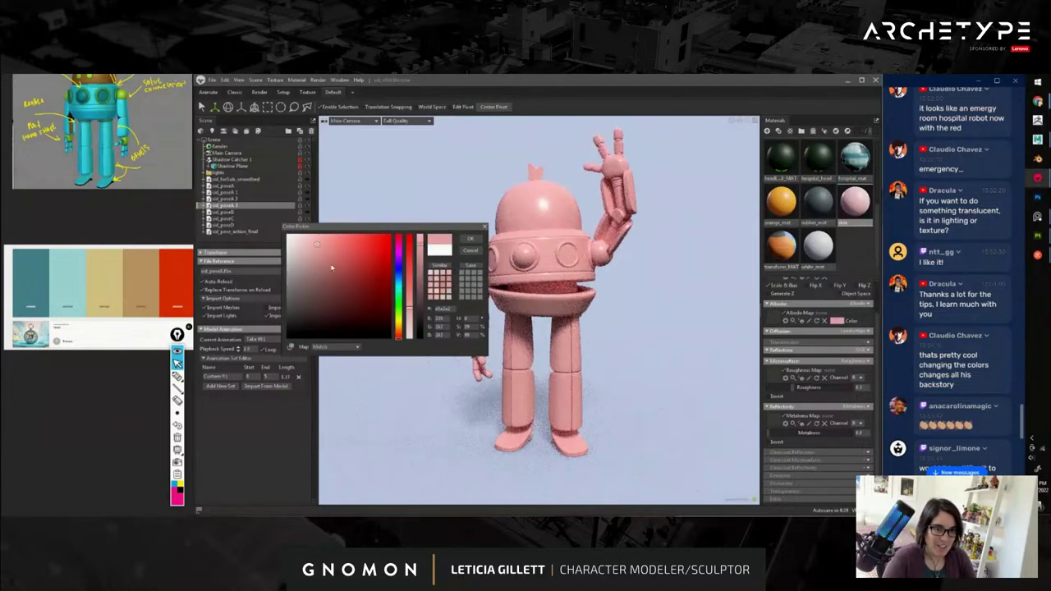
pyautogui.click(317, 249)
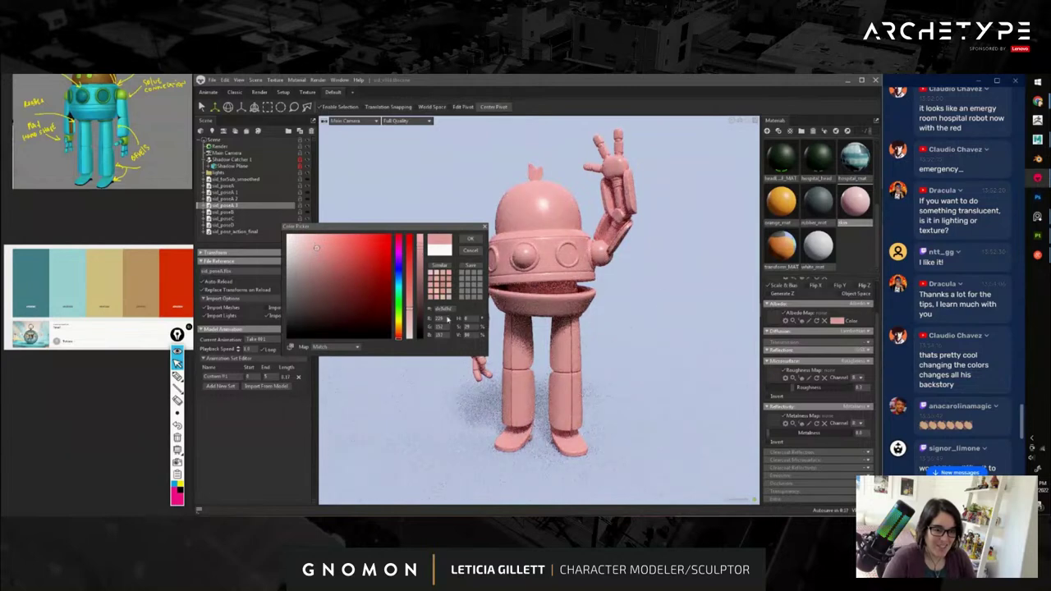
pyautogui.click(399, 335)
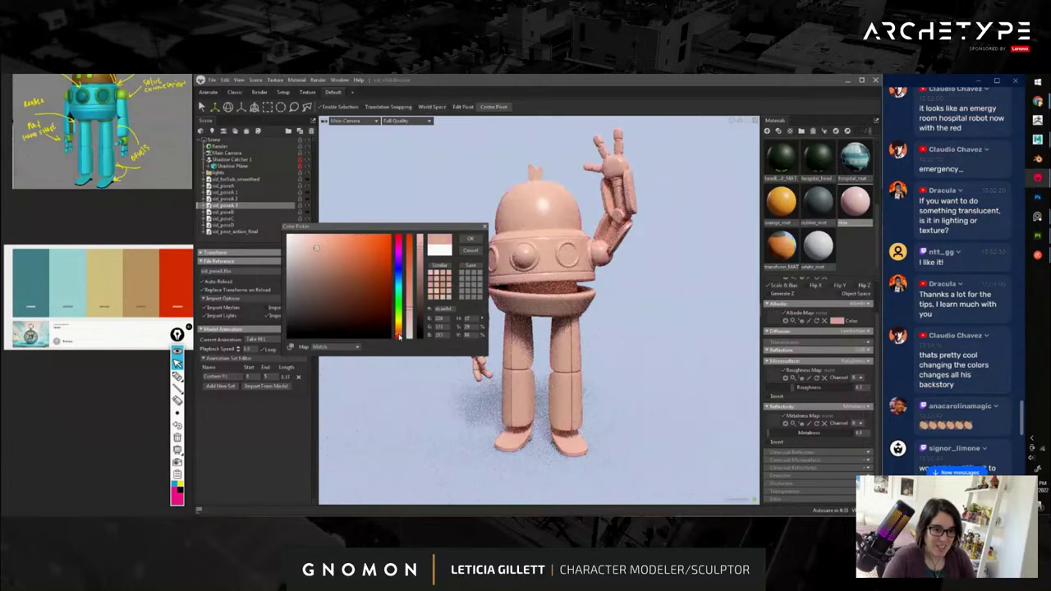
pyautogui.click(399, 335)
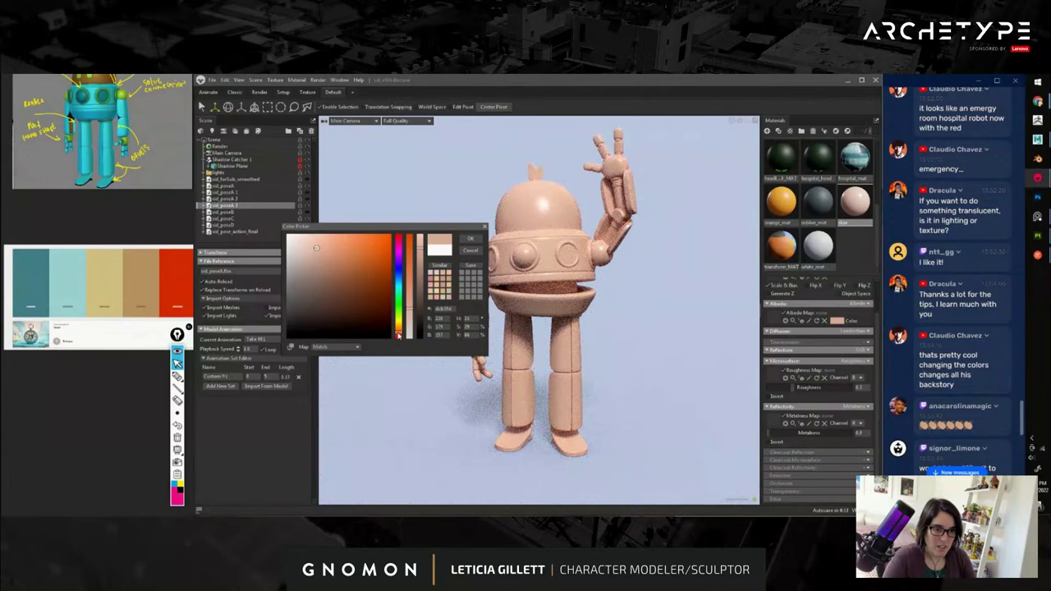
pyautogui.click(469, 239)
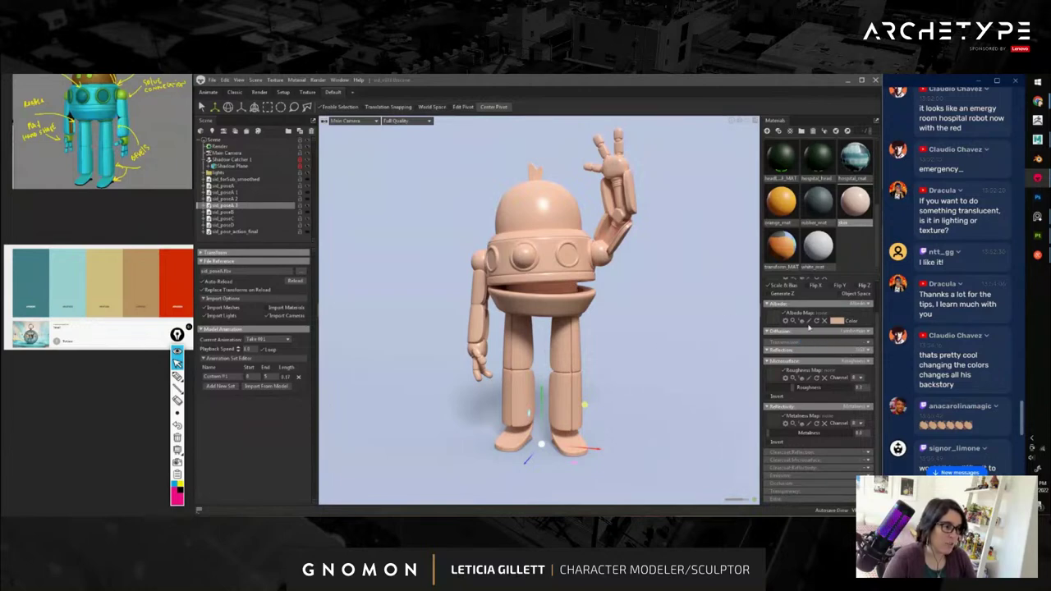
# Sketch a solid-surface light diagram beside the robot's raised arm: one surface line with an incoming arrow and a reflected arrow.
pyautogui.click(178, 376)
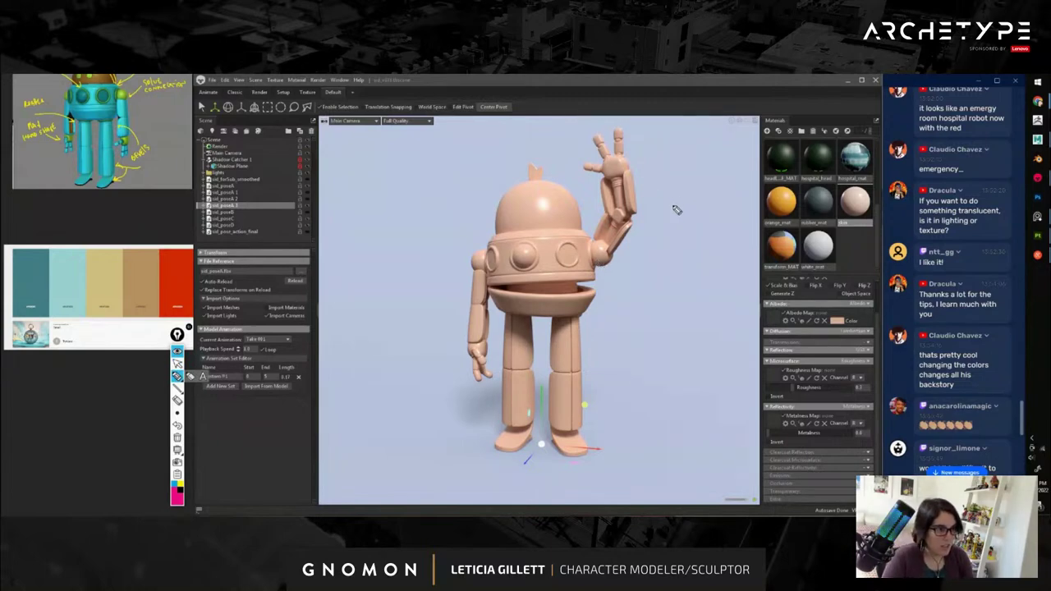
pyautogui.moveTo(653, 216); pyautogui.dragTo(728, 215)
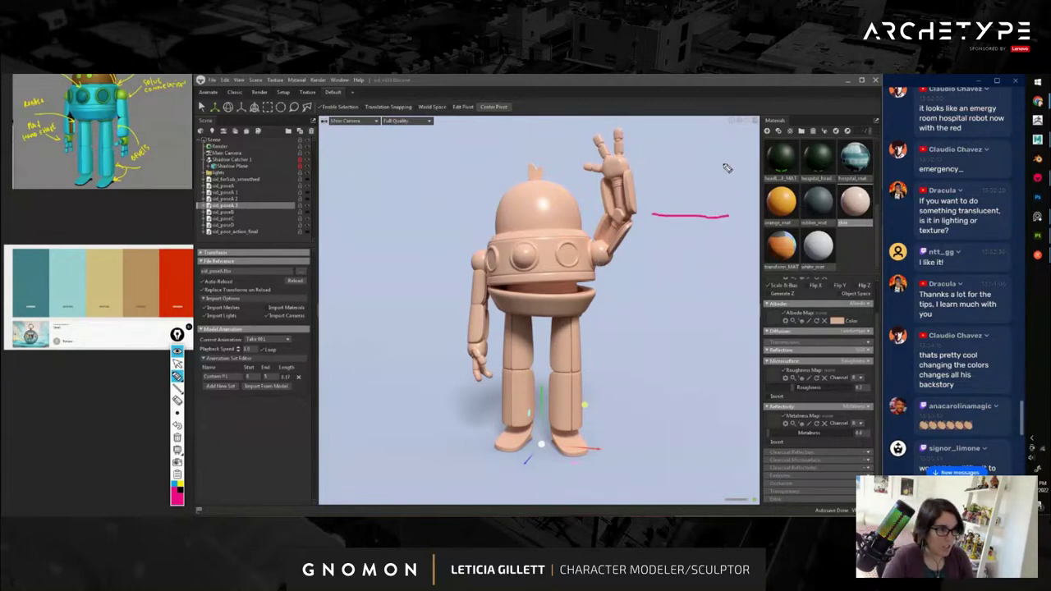
pyautogui.moveTo(732, 155)
pyautogui.mouseDown()
pyautogui.moveTo(694, 213)
pyautogui.moveTo(655, 163)
pyautogui.moveTo(673, 174)
pyautogui.mouseUp()
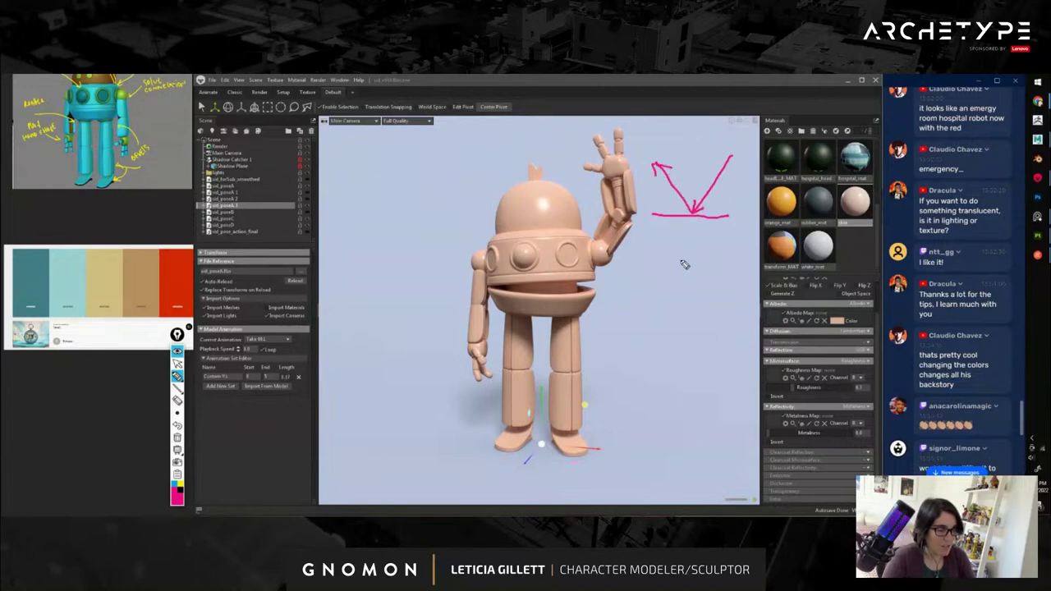
# Sketch a layered-surface diagram below the first one, with stacked lines, incoming and outgoing rays, and a ray zigzagging between the layers.
pyautogui.moveTo(645, 288); pyautogui.dragTo(733, 291)
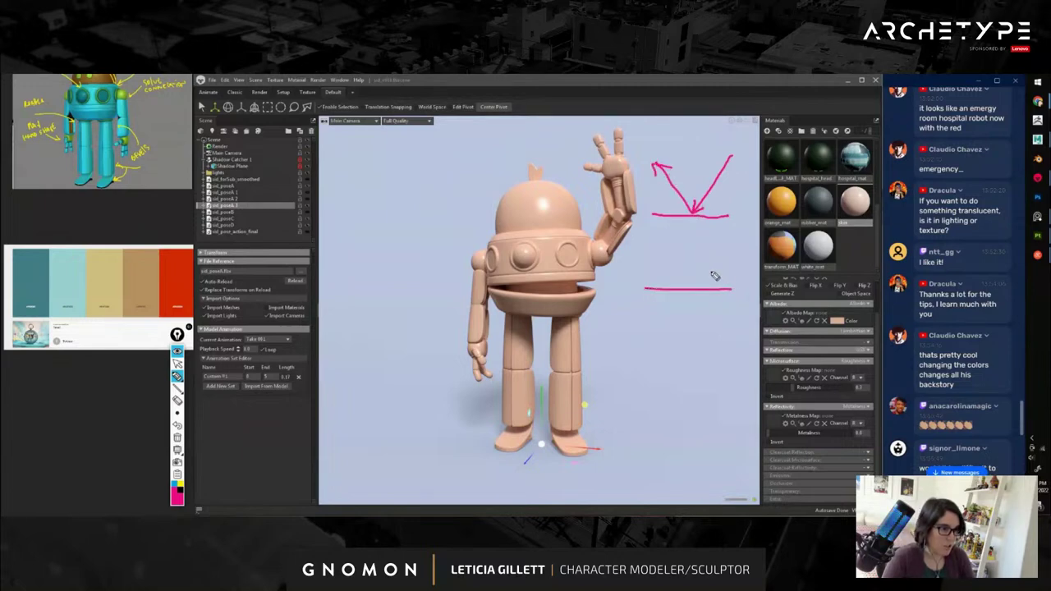
pyautogui.moveTo(644, 300); pyautogui.dragTo(739, 306)
pyautogui.moveTo(742, 223); pyautogui.dragTo(704, 304)
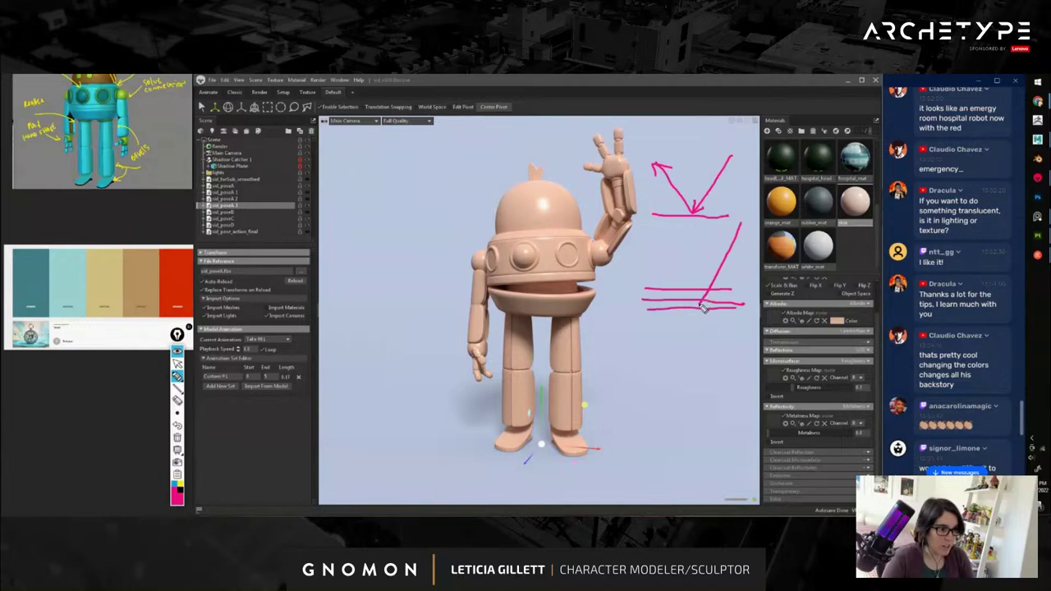
pyautogui.moveTo(623, 282); pyautogui.dragTo(637, 285)
pyautogui.moveTo(698, 305)
pyautogui.mouseDown()
pyautogui.moveTo(668, 258)
pyautogui.moveTo(678, 264)
pyautogui.mouseUp()
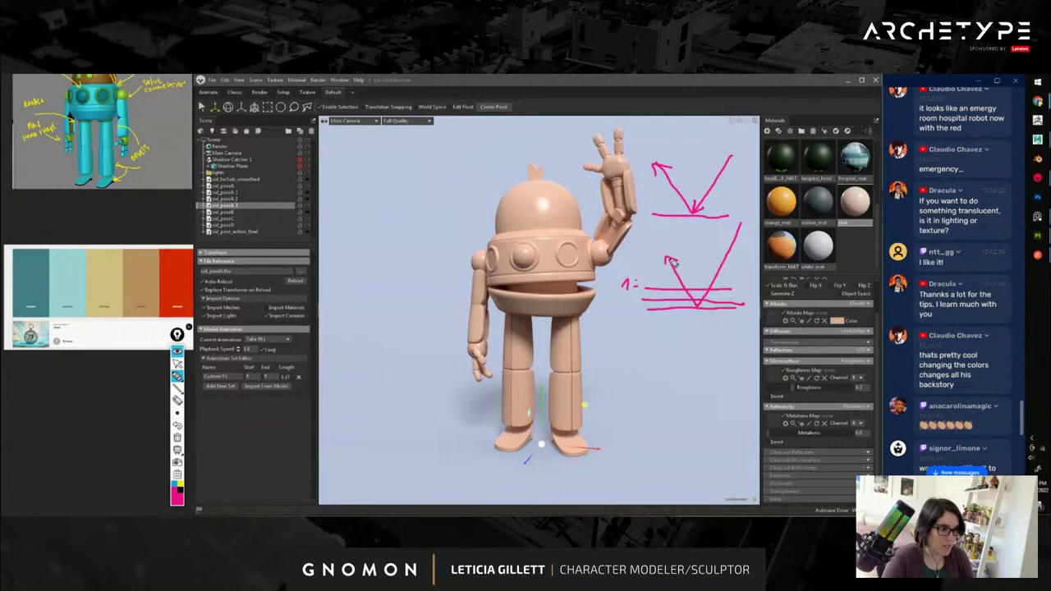
pyautogui.moveTo(750, 247)
pyautogui.mouseDown()
pyautogui.moveTo(716, 309)
pyautogui.moveTo(683, 306)
pyautogui.moveTo(669, 292)
pyautogui.moveTo(669, 303)
pyautogui.mouseUp()
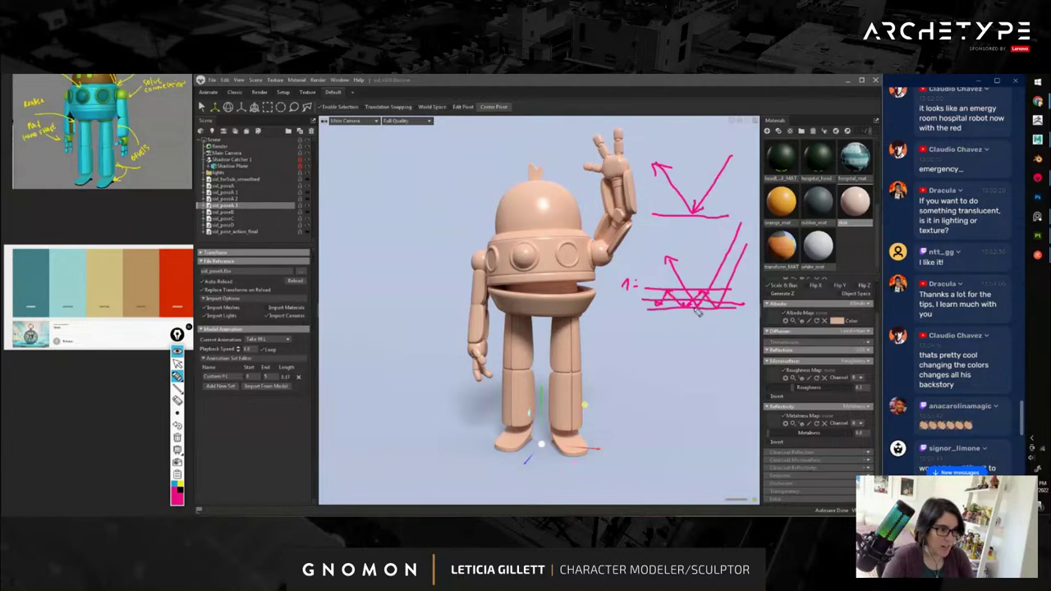
# Label the zigzag ray's light intensity at successive bounces with 100, 70, 50, 30 and 0.
pyautogui.moveTo(735, 281); pyautogui.dragTo(748, 280)
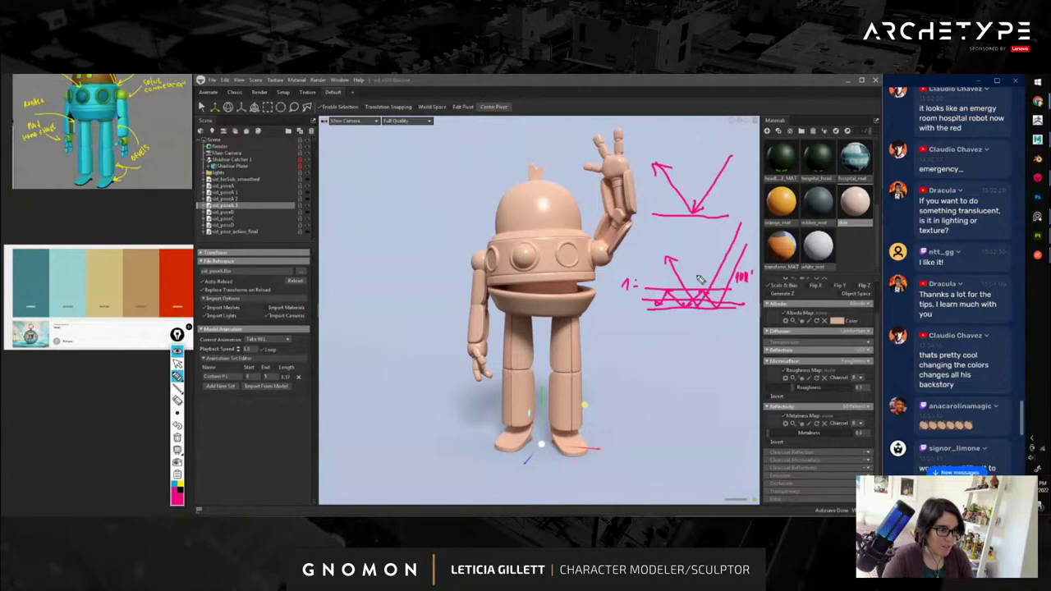
pyautogui.moveTo(692, 272)
pyautogui.mouseDown()
pyautogui.moveTo(695, 282)
pyautogui.moveTo(703, 272)
pyautogui.mouseUp()
pyautogui.moveTo(685, 313)
pyautogui.mouseDown()
pyautogui.moveTo(679, 324)
pyautogui.moveTo(691, 316)
pyautogui.mouseUp()
pyautogui.moveTo(659, 275); pyautogui.dragTo(662, 284)
pyautogui.moveTo(669, 276); pyautogui.dragTo(669, 277)
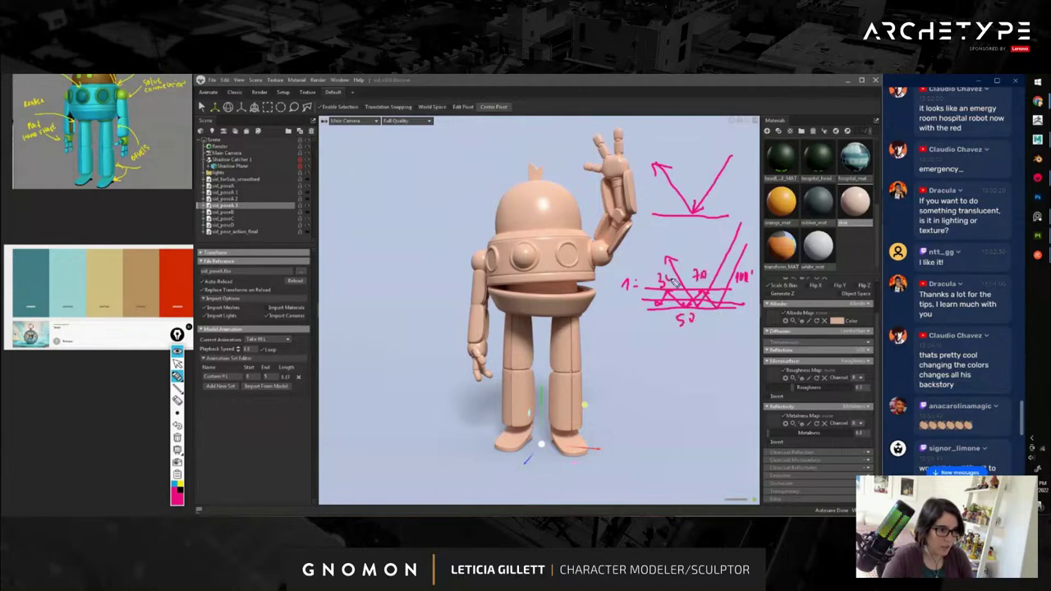
pyautogui.moveTo(650, 319); pyautogui.dragTo(651, 319)
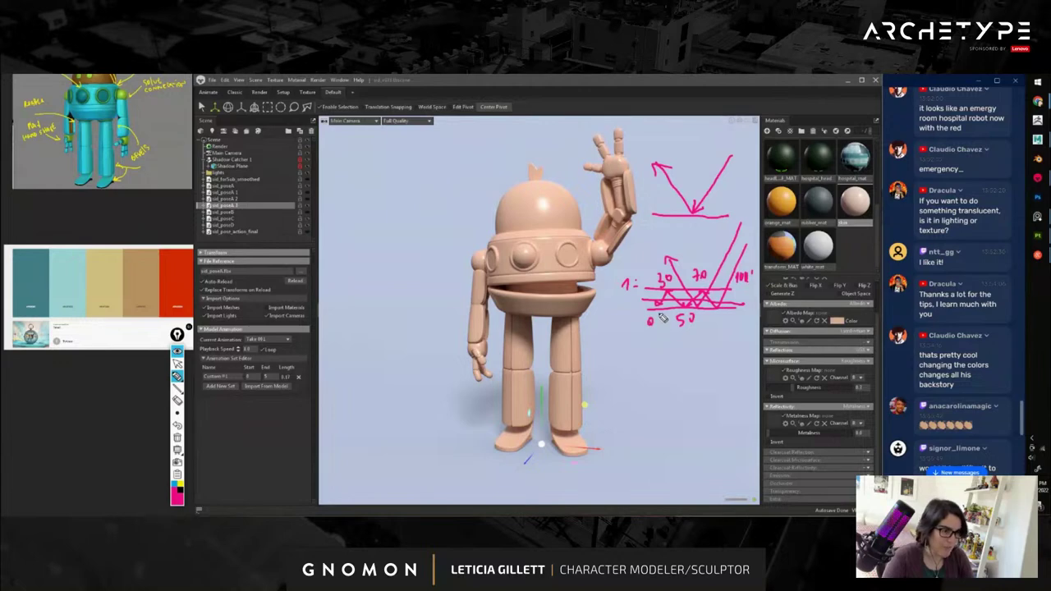
# Sketch a third diagram of a thin double-line surface with arrows arriving from both sides, a 100 label and a ray exiting underneath.
pyautogui.moveTo(632, 358); pyautogui.dragTo(741, 356)
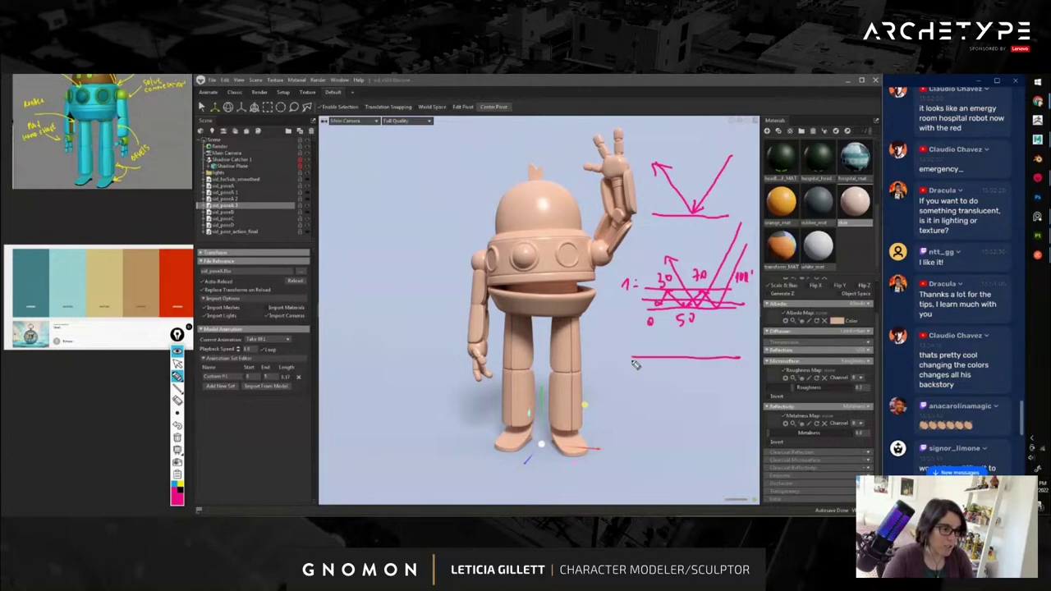
pyautogui.moveTo(737, 317); pyautogui.dragTo(721, 349)
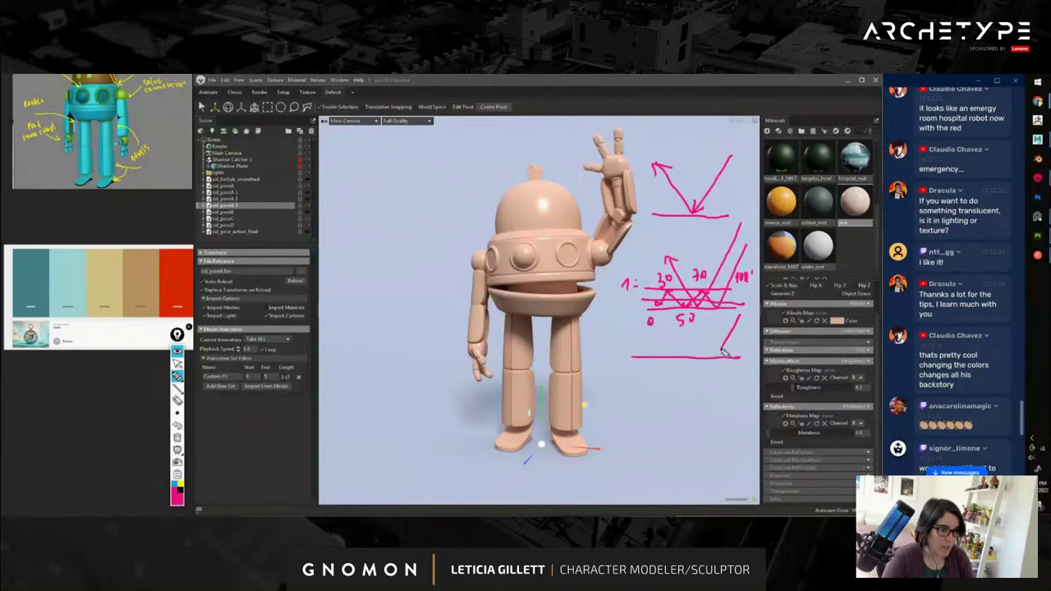
pyautogui.moveTo(632, 364); pyautogui.dragTo(742, 362)
pyautogui.moveTo(607, 327)
pyautogui.mouseDown()
pyautogui.moveTo(629, 344)
pyautogui.moveTo(617, 346)
pyautogui.mouseUp()
pyautogui.moveTo(719, 336)
pyautogui.mouseDown()
pyautogui.moveTo(722, 353)
pyautogui.moveTo(732, 347)
pyautogui.mouseUp()
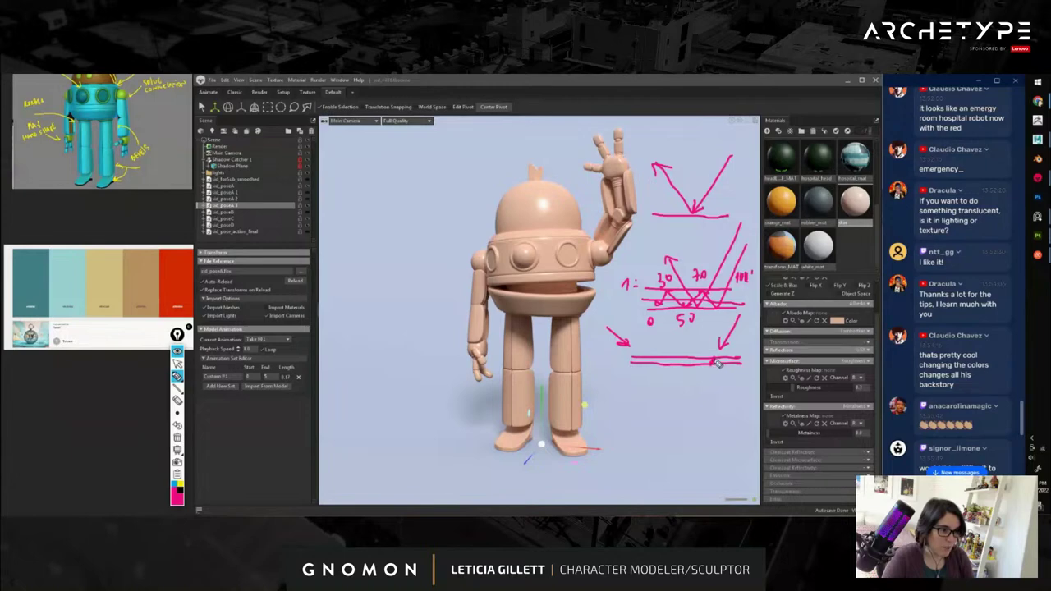
pyautogui.moveTo(667, 339)
pyautogui.mouseDown()
pyautogui.moveTo(665, 351)
pyautogui.moveTo(687, 350)
pyautogui.moveTo(669, 393)
pyautogui.moveTo(685, 387)
pyautogui.mouseUp()
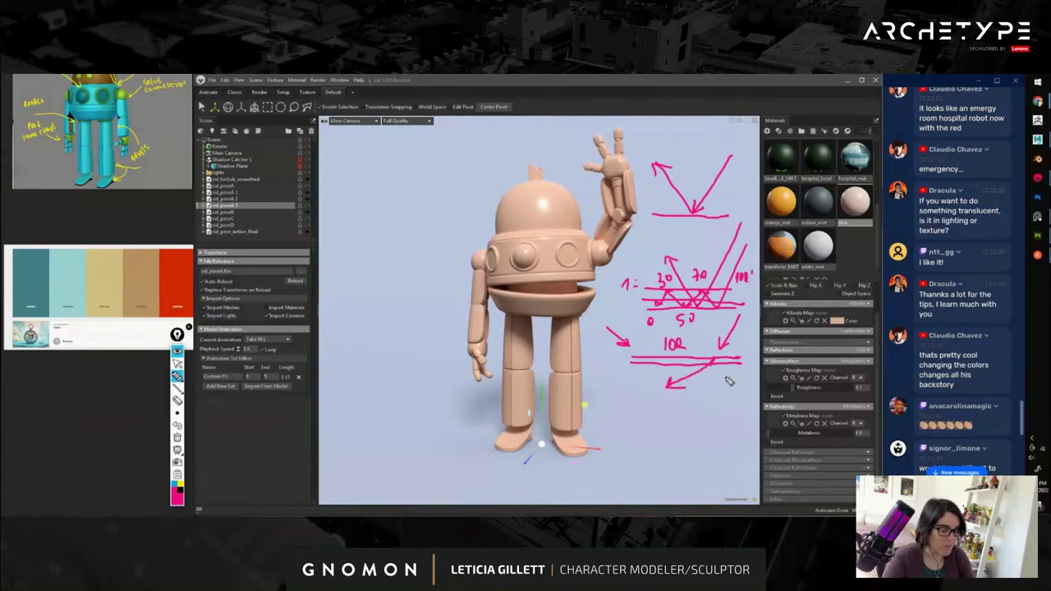
# Mark the first light diagram with the letter S and the two diagrams below it with the letter T.
pyautogui.moveTo(695, 146); pyautogui.dragTo(686, 170)
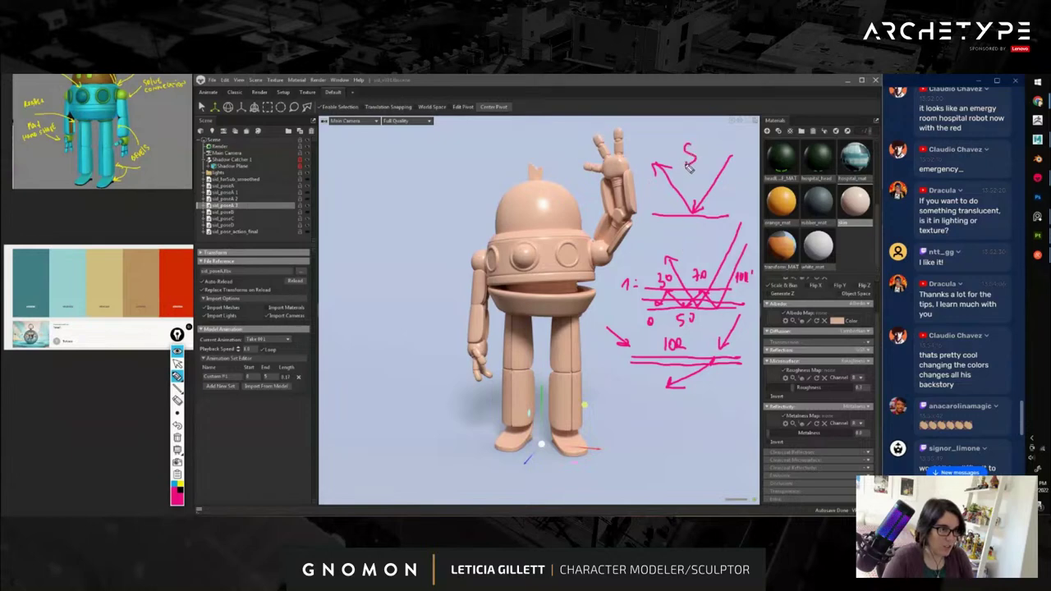
pyautogui.moveTo(653, 231)
pyautogui.mouseDown()
pyautogui.moveTo(653, 250)
pyautogui.moveTo(661, 231)
pyautogui.mouseUp()
pyautogui.moveTo(627, 312); pyautogui.dragTo(628, 326)
pyautogui.moveTo(620, 312); pyautogui.dragTo(634, 311)
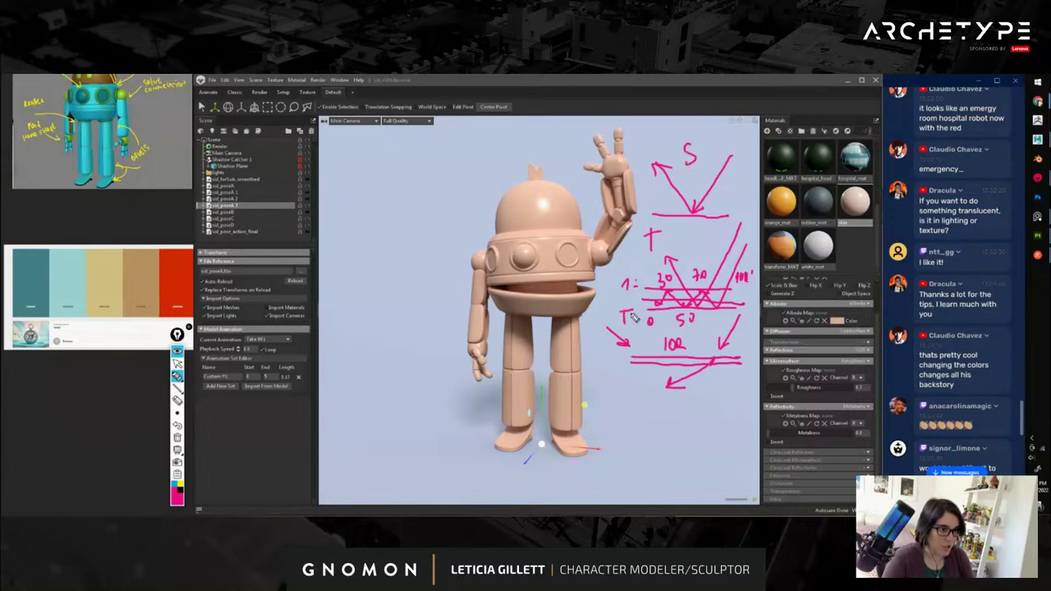
# Erase all the pink annotations and deselect everything in the scene.
pyautogui.click(177, 438)
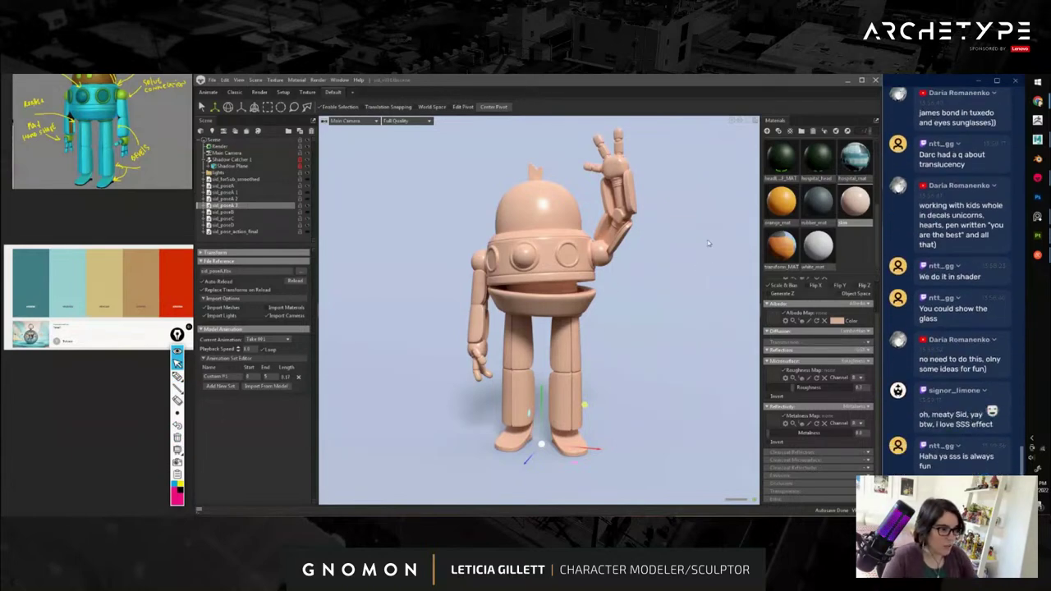
pyautogui.click(633, 337)
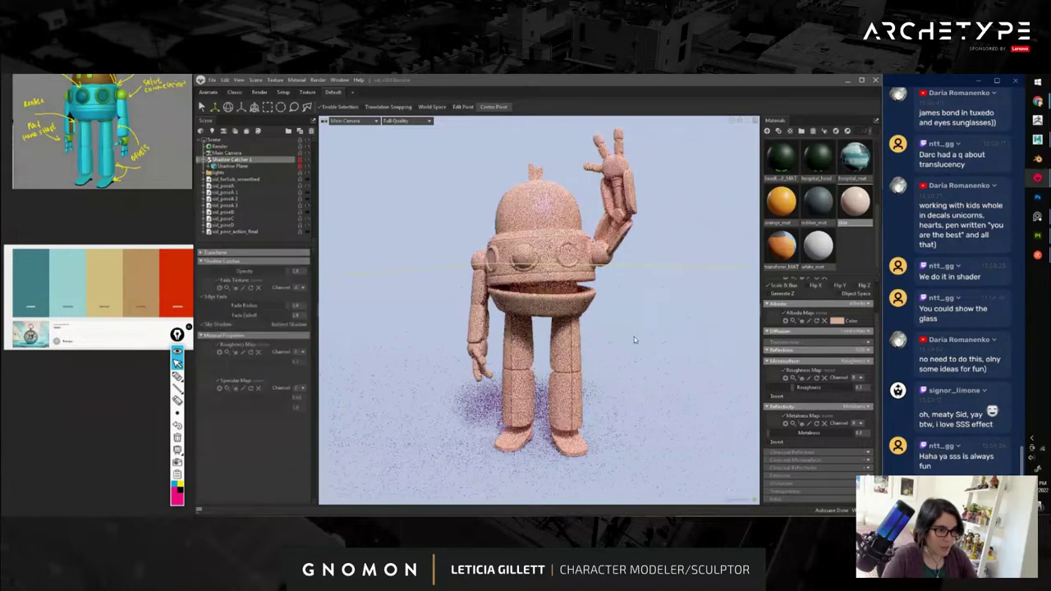
pyautogui.click(650, 222)
pyautogui.moveTo(621, 331); pyautogui.dragTo(626, 334, button='middle')
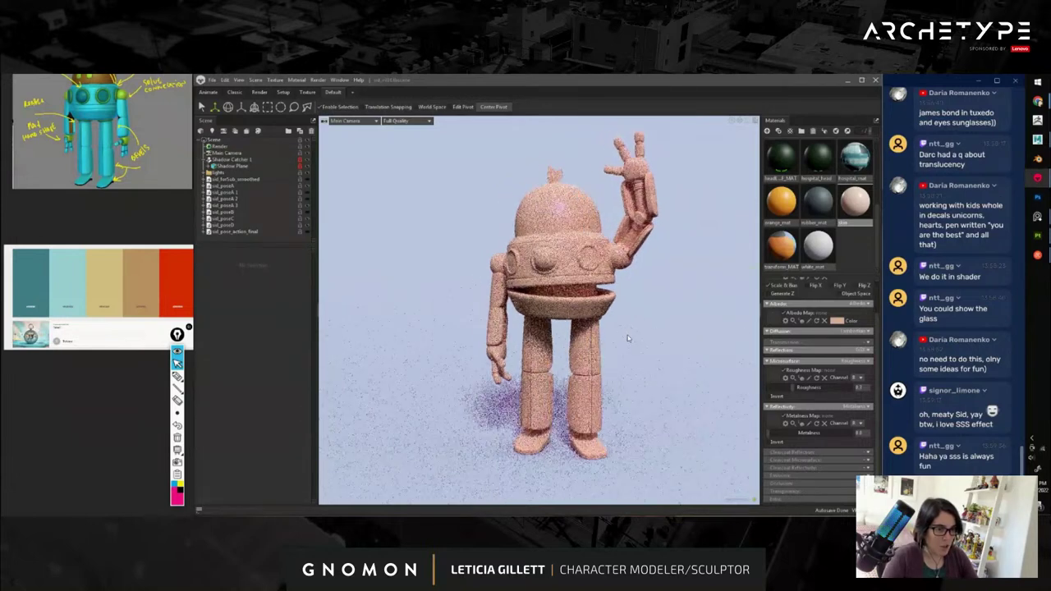
# Switch the skin material's transmission to Volumetric Scattering and enter a scatter depth for the robot.
pyautogui.moveTo(628, 335); pyautogui.dragTo(645, 342)
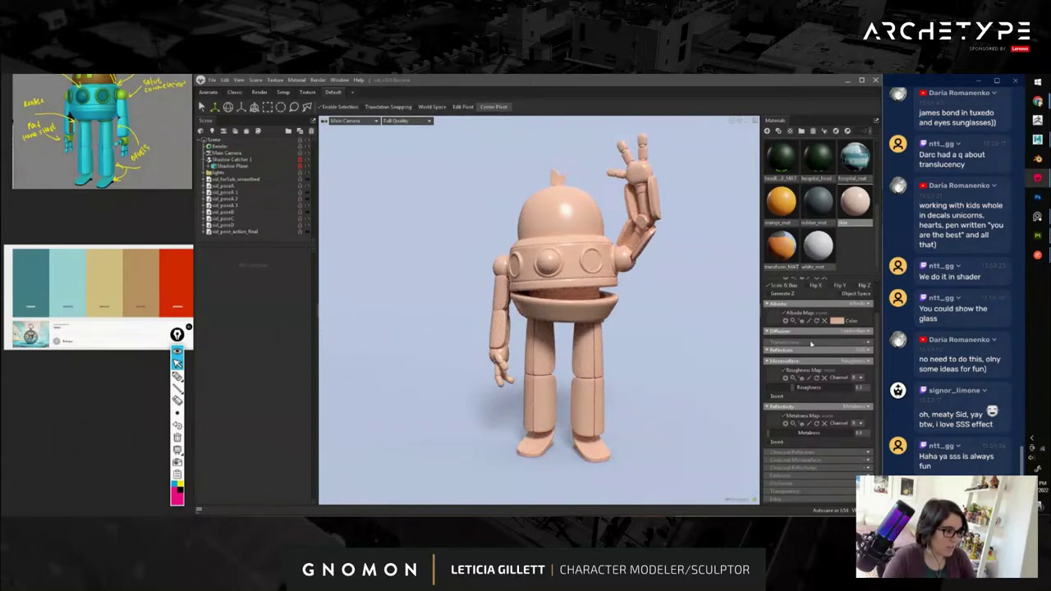
pyautogui.click(869, 346)
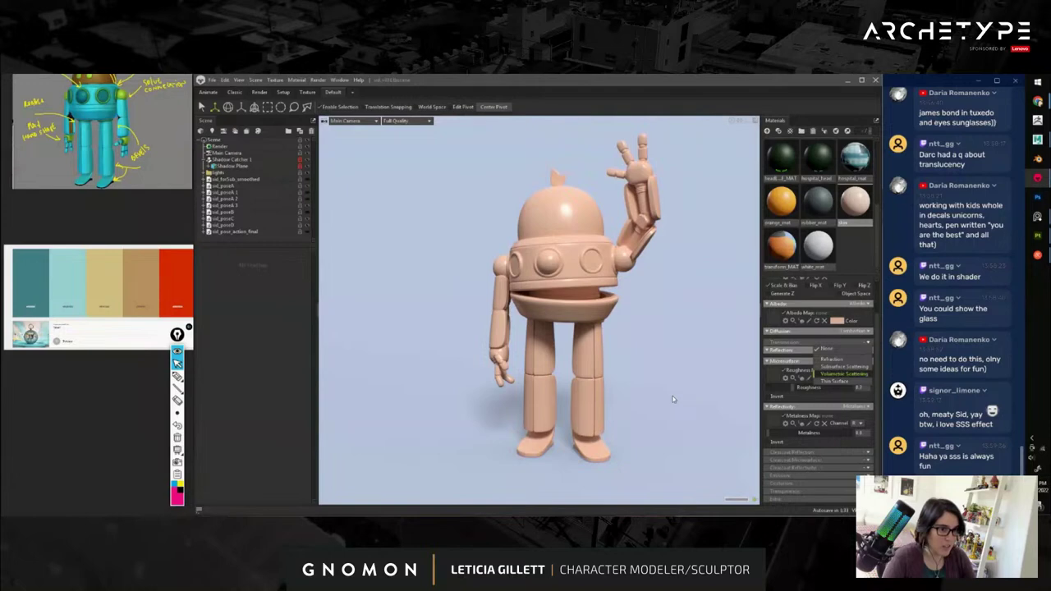
pyautogui.press('Return')
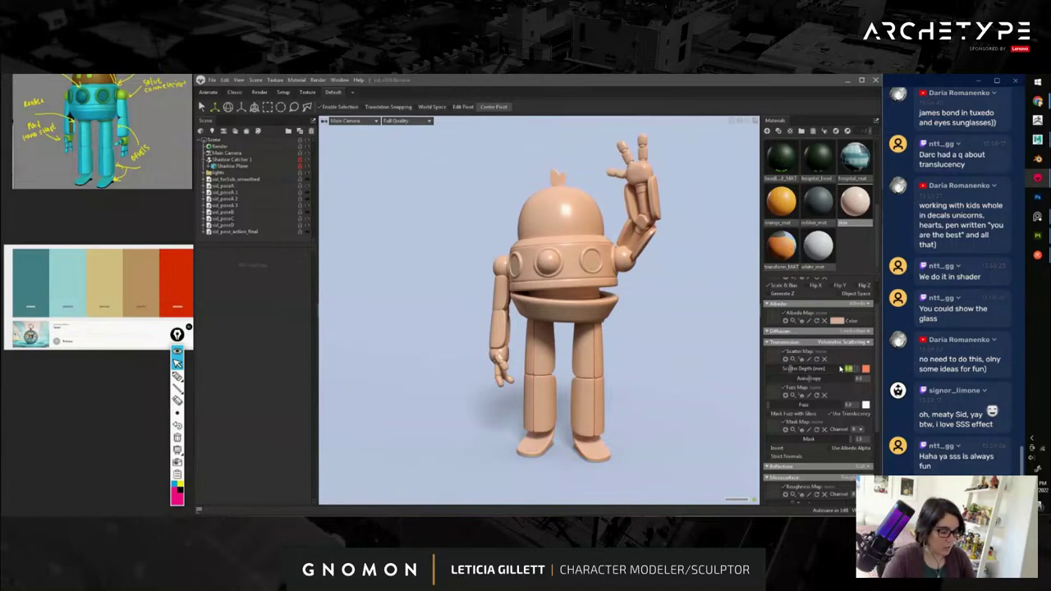
pyautogui.press('Return')
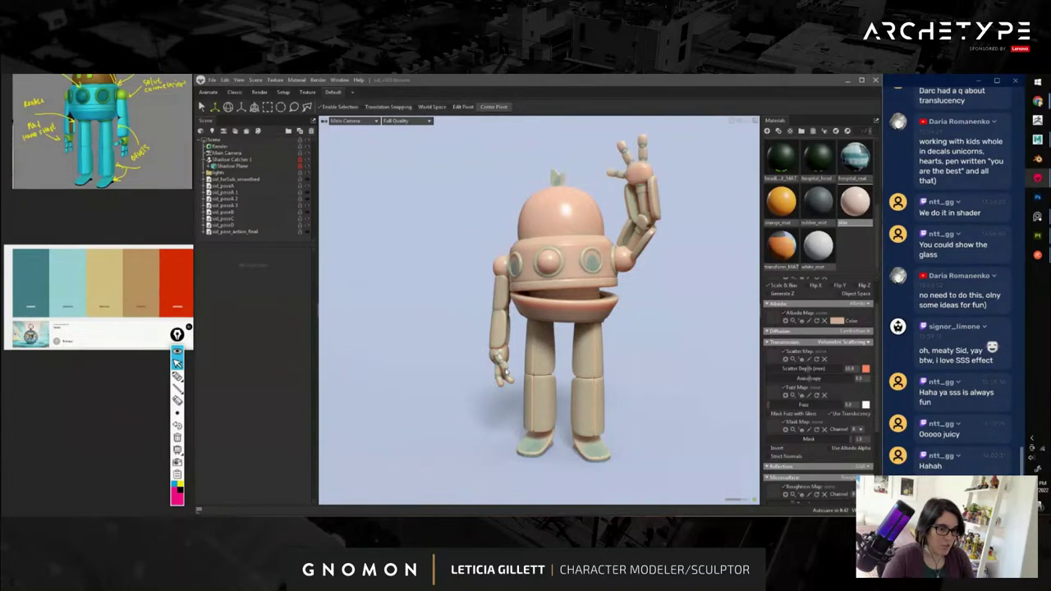
# Annotate the render with an incoming light arrow, the letters RGB and three downward arrows that get shorter from red to blue.
pyautogui.click(176, 375)
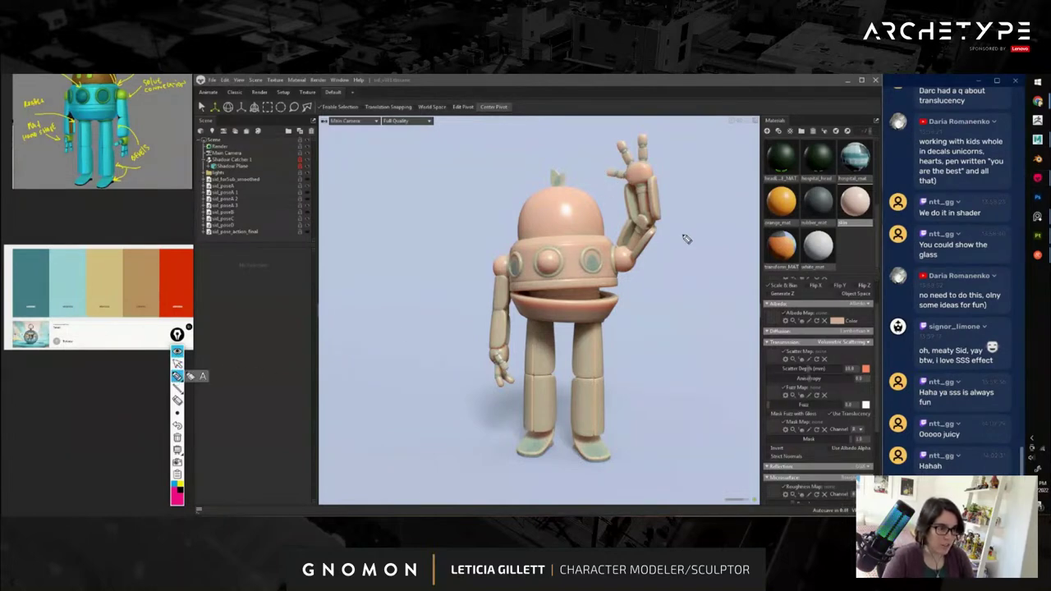
pyautogui.moveTo(711, 178); pyautogui.dragTo(697, 271)
pyautogui.moveTo(693, 255)
pyautogui.mouseDown()
pyautogui.moveTo(698, 273)
pyautogui.moveTo(704, 262)
pyautogui.mouseUp()
pyautogui.moveTo(715, 255); pyautogui.dragTo(713, 266)
pyautogui.moveTo(713, 256); pyautogui.dragTo(724, 265)
pyautogui.moveTo(733, 252)
pyautogui.mouseDown()
pyautogui.moveTo(726, 261)
pyautogui.moveTo(749, 261)
pyautogui.mouseUp()
pyautogui.moveTo(722, 223)
pyautogui.mouseDown()
pyautogui.moveTo(721, 235)
pyautogui.moveTo(740, 231)
pyautogui.mouseUp()
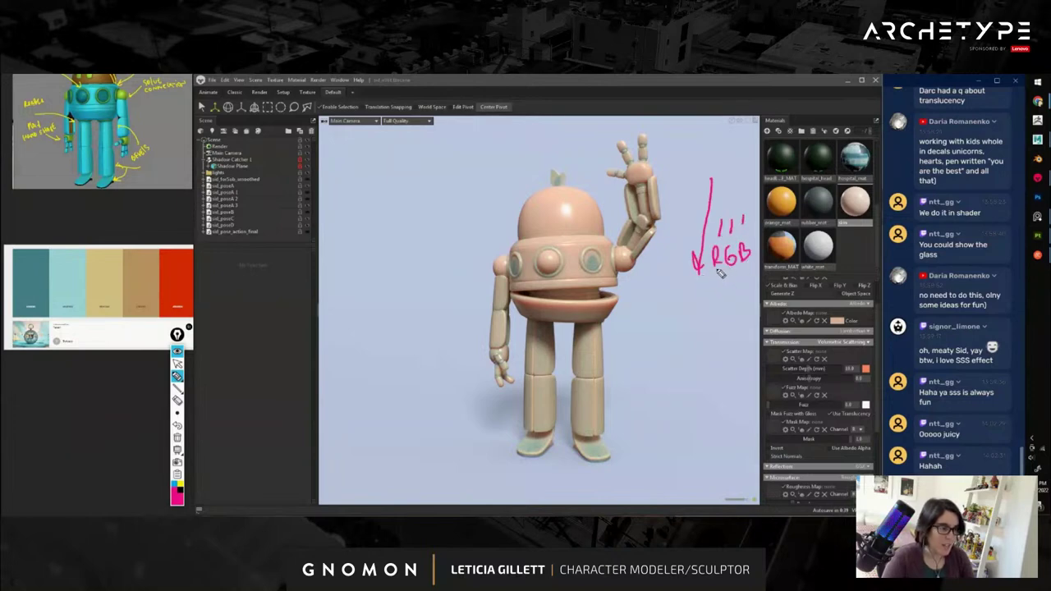
pyautogui.moveTo(715, 281)
pyautogui.mouseDown()
pyautogui.moveTo(715, 350)
pyautogui.moveTo(722, 340)
pyautogui.mouseUp()
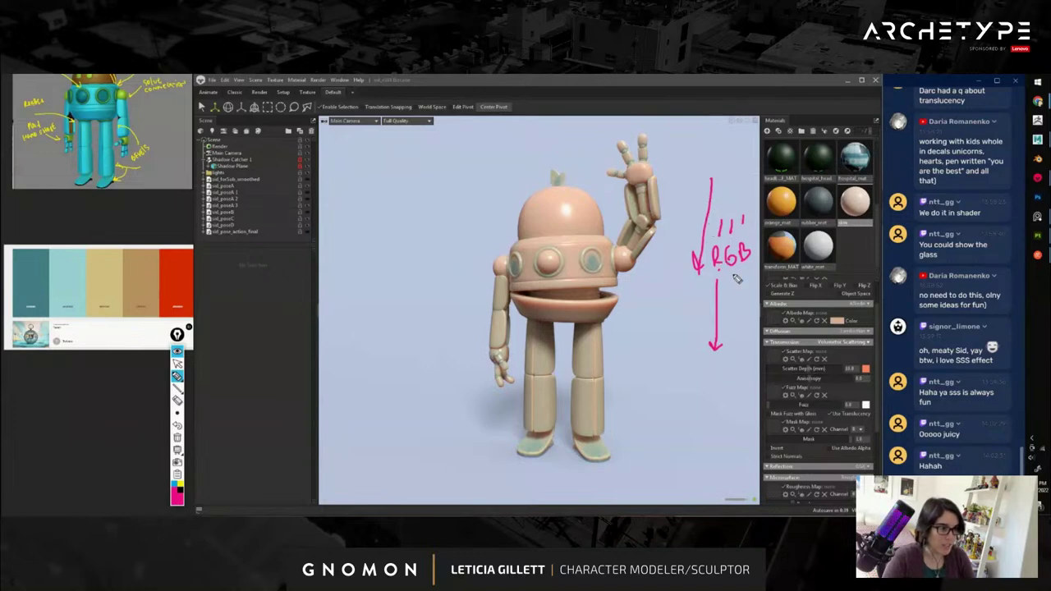
pyautogui.moveTo(730, 276)
pyautogui.mouseDown()
pyautogui.moveTo(730, 320)
pyautogui.moveTo(747, 280)
pyautogui.mouseUp()
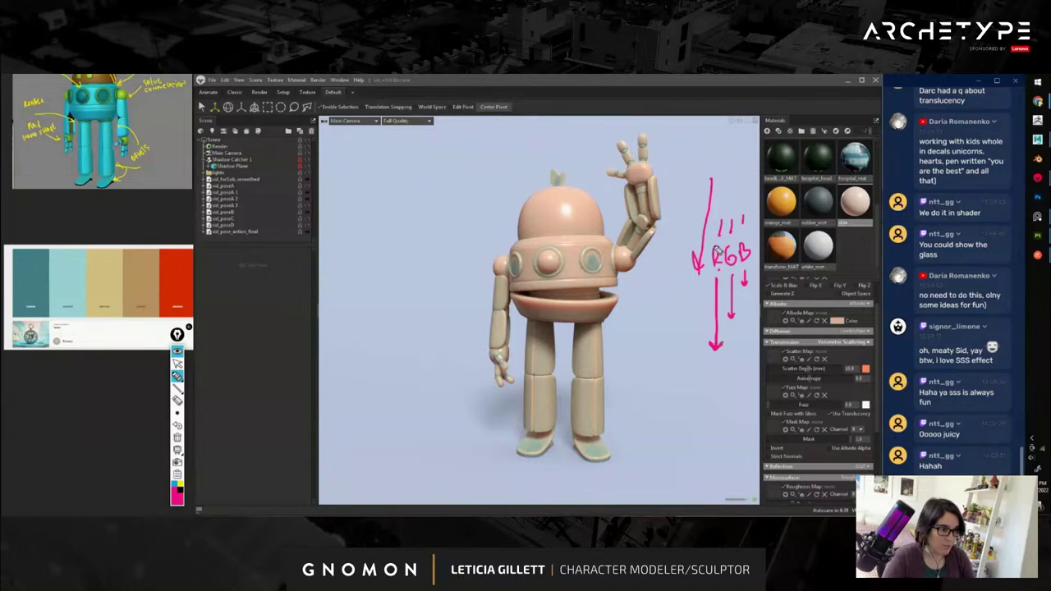
# Sketch a bouncing light path to the leg, mark the eye, raised arm, fingers and head sprout, and clear all annotations.
pyautogui.moveTo(708, 278)
pyautogui.mouseDown()
pyautogui.moveTo(682, 321)
pyautogui.moveTo(694, 316)
pyautogui.moveTo(636, 296)
pyautogui.moveTo(628, 355)
pyautogui.moveTo(535, 371)
pyautogui.mouseUp()
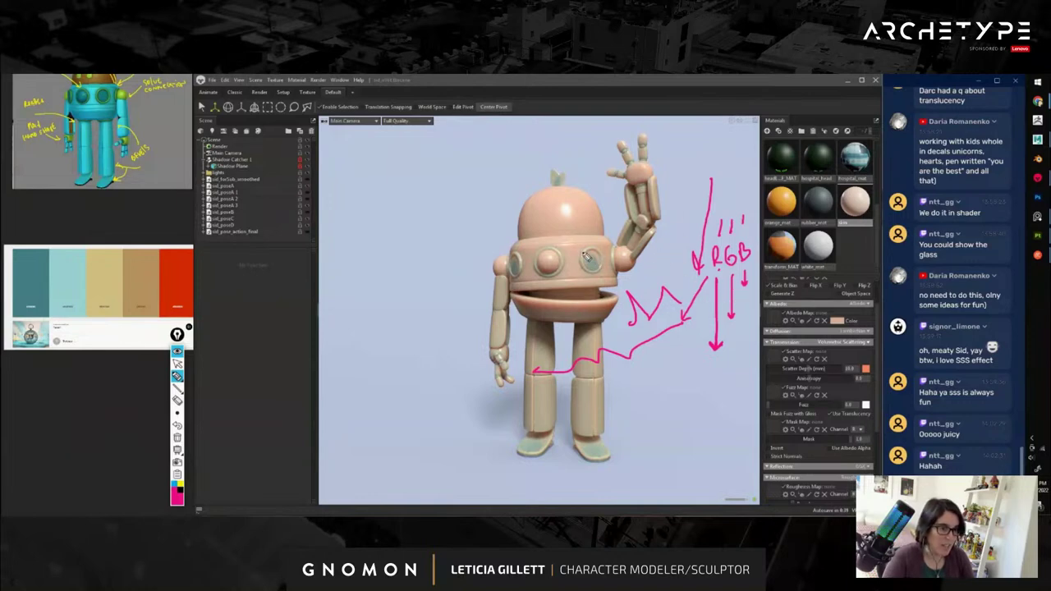
pyautogui.moveTo(583, 261)
pyautogui.mouseDown()
pyautogui.moveTo(613, 259)
pyautogui.moveTo(592, 245)
pyautogui.moveTo(653, 251)
pyautogui.moveTo(636, 228)
pyautogui.moveTo(644, 173)
pyautogui.moveTo(626, 145)
pyautogui.mouseUp()
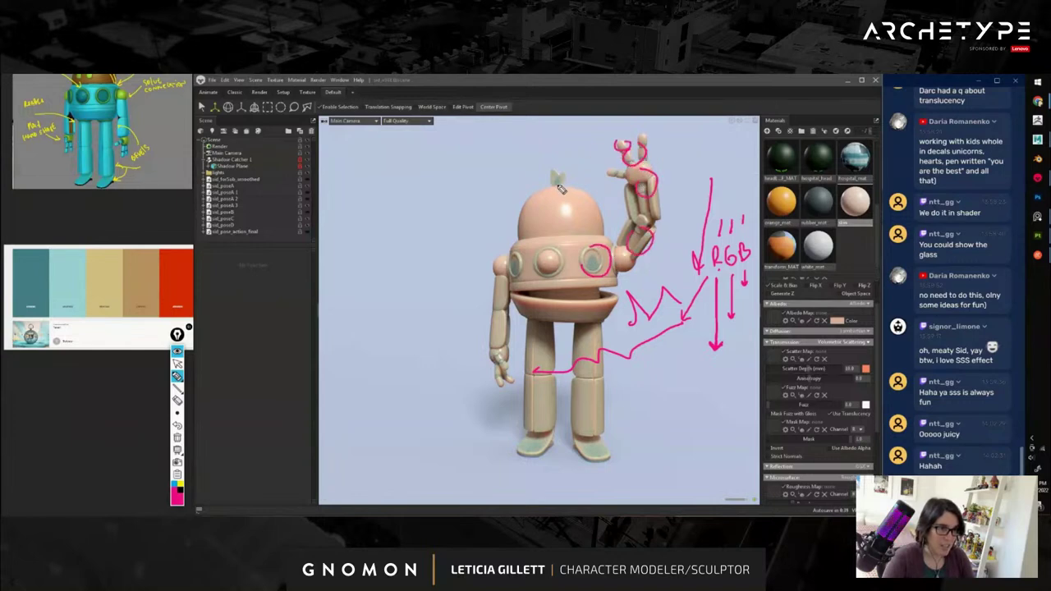
pyautogui.click(555, 180)
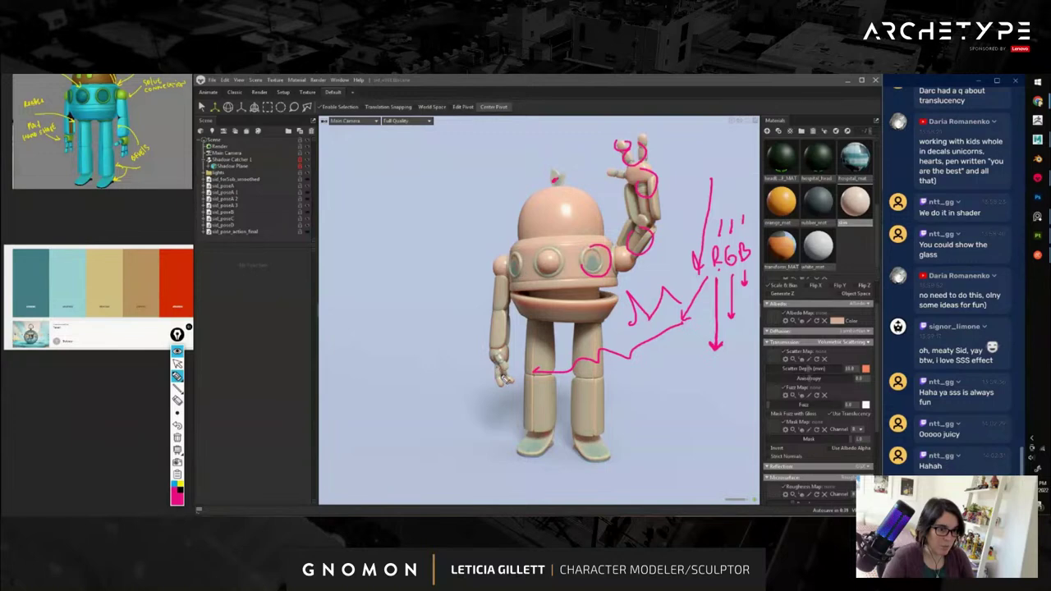
pyautogui.click(178, 437)
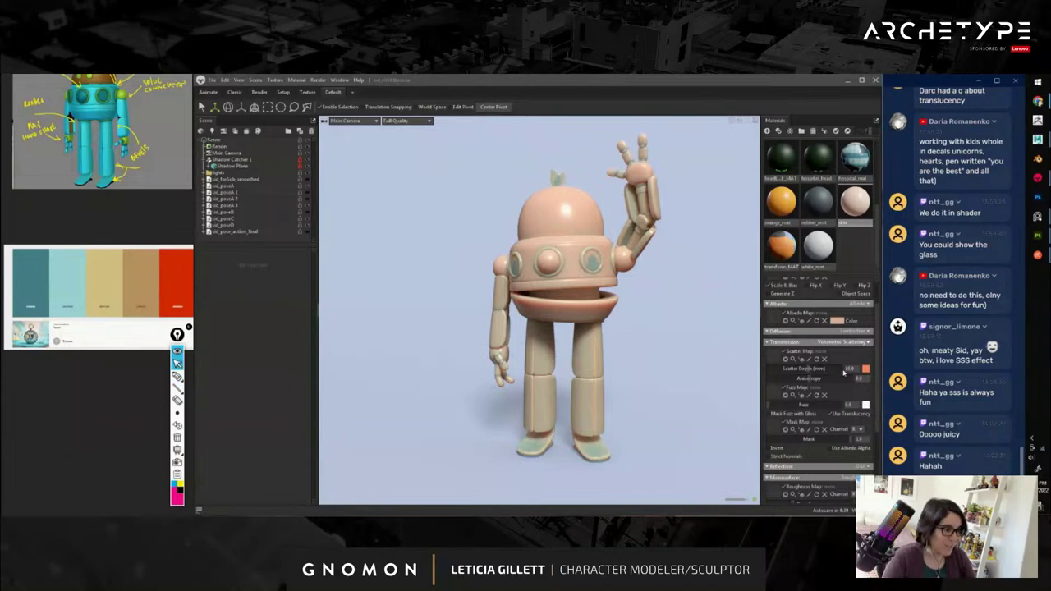
# Enter a greater scatter depth for the skin material.
pyautogui.click(856, 370)
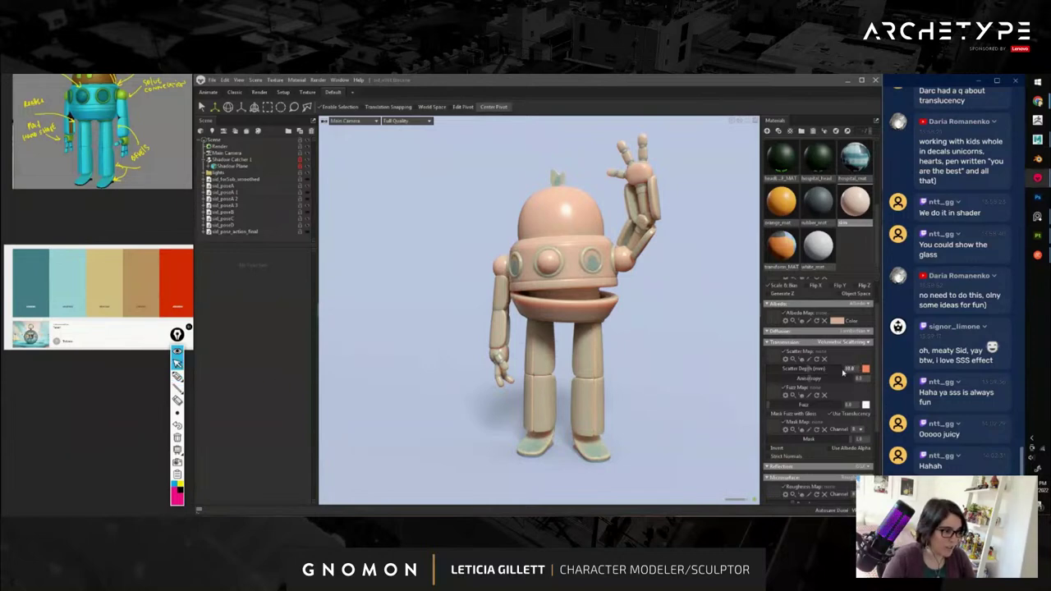
pyautogui.click(854, 368)
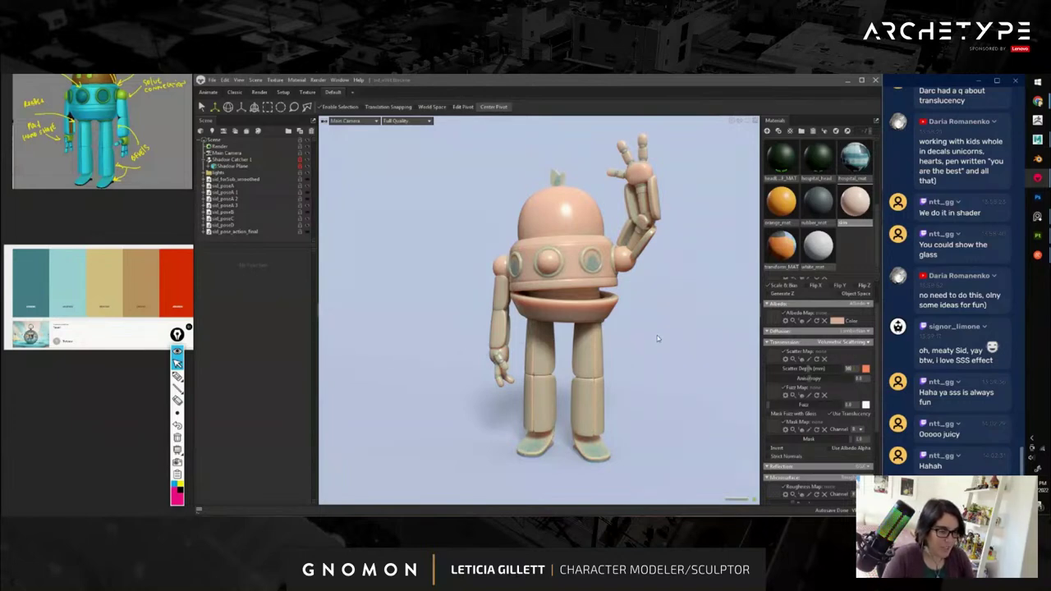
pyautogui.click(864, 378)
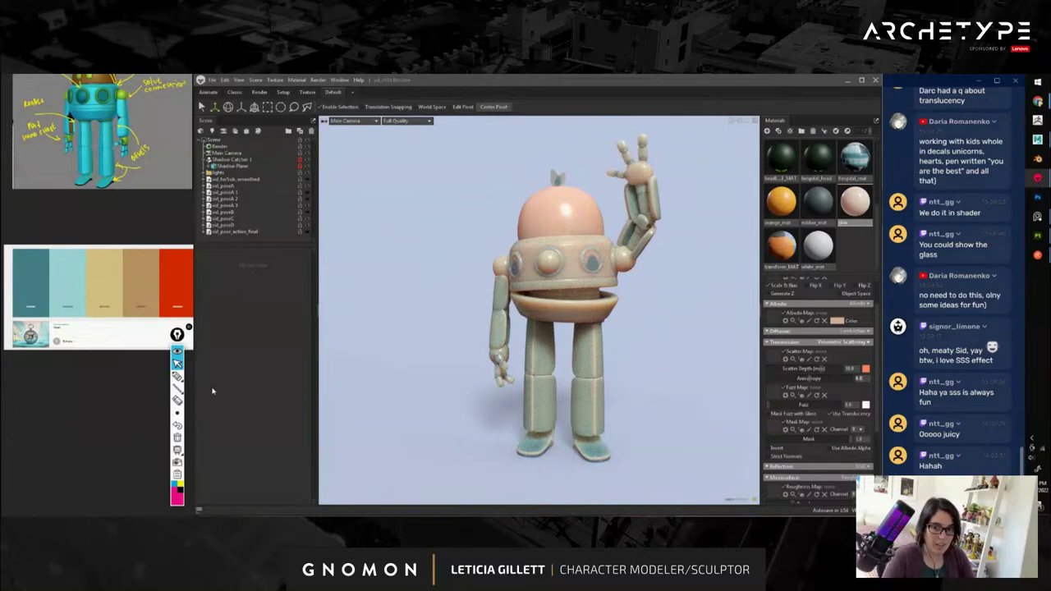
# Draw separate R, G and B depth arrows beside the robot, underline where green and blue stop, and clear the drawing.
pyautogui.click(177, 376)
pyautogui.moveTo(379, 158)
pyautogui.mouseDown()
pyautogui.moveTo(376, 236)
pyautogui.moveTo(383, 228)
pyautogui.mouseUp()
pyautogui.moveTo(403, 145)
pyautogui.mouseDown()
pyautogui.moveTo(403, 204)
pyautogui.moveTo(392, 147)
pyautogui.moveTo(435, 145)
pyautogui.moveTo(434, 179)
pyautogui.moveTo(441, 171)
pyautogui.mouseUp()
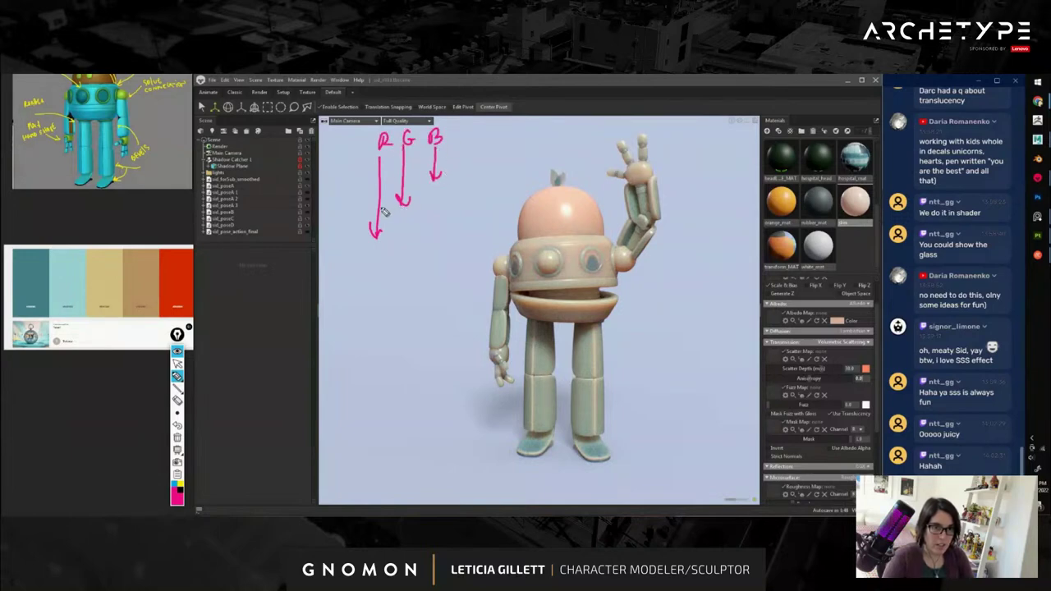
pyautogui.moveTo(358, 200)
pyautogui.mouseDown()
pyautogui.moveTo(435, 212)
pyautogui.moveTo(467, 182)
pyautogui.mouseUp()
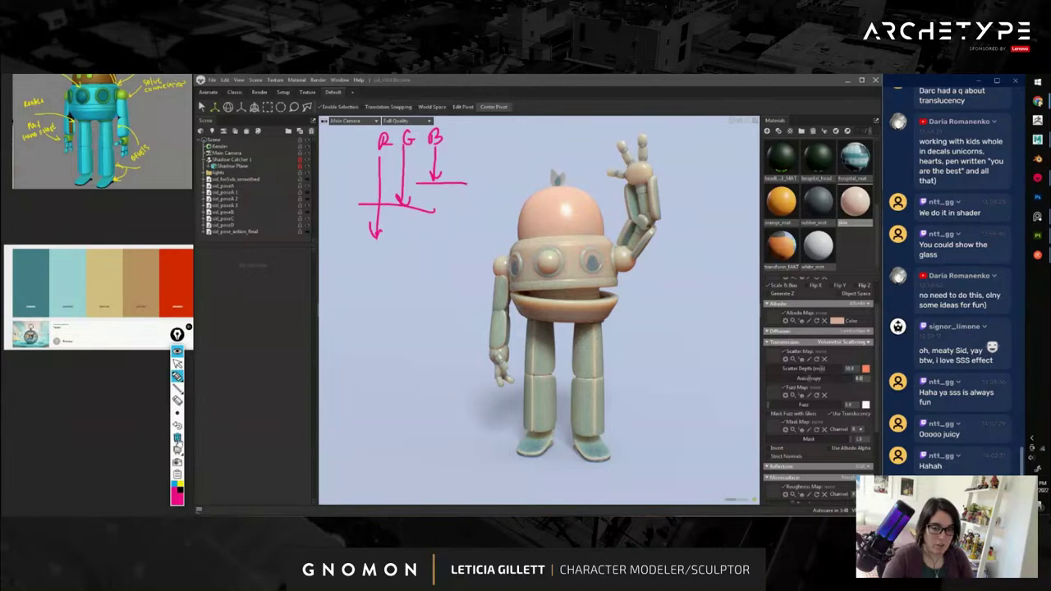
pyautogui.click(177, 439)
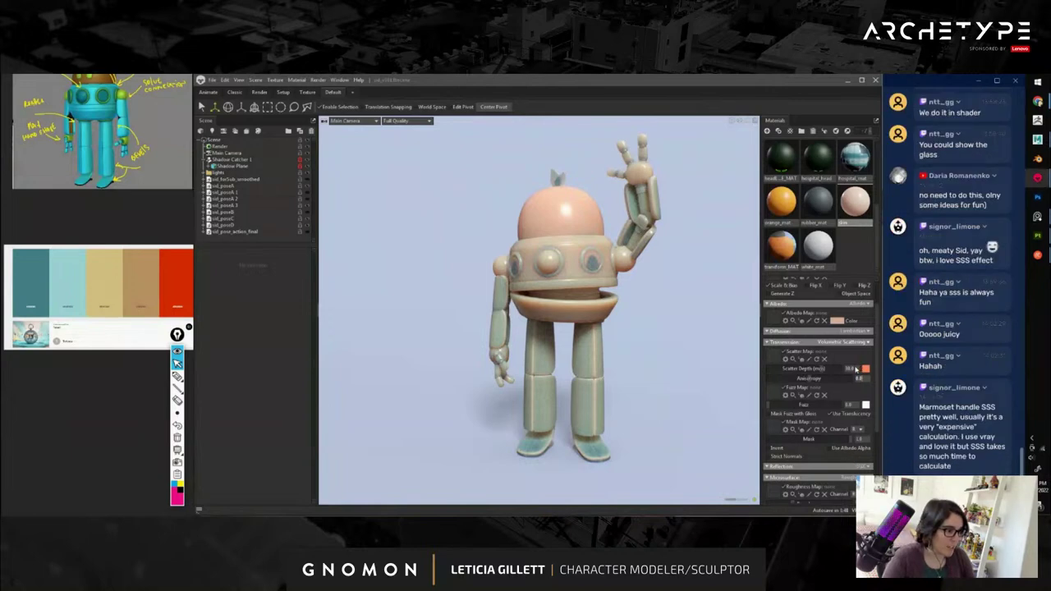
# Set the skin material's scatter depth to 60 mm and inspect the robot up close and at full length.
pyautogui.moveTo(853, 367); pyautogui.dragTo(839, 369)
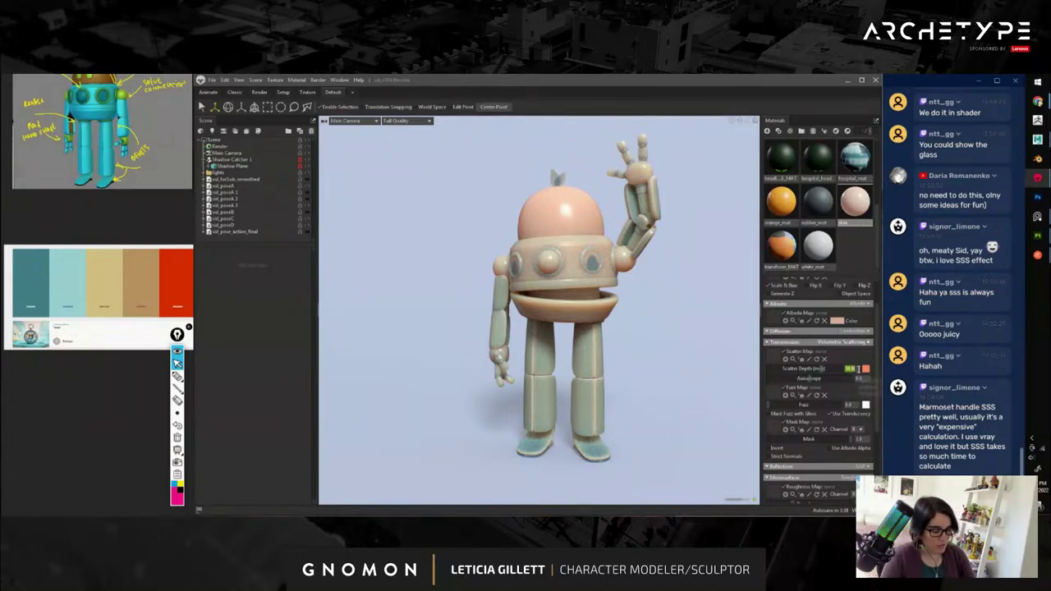
pyautogui.write('60')
pyautogui.press('Return')
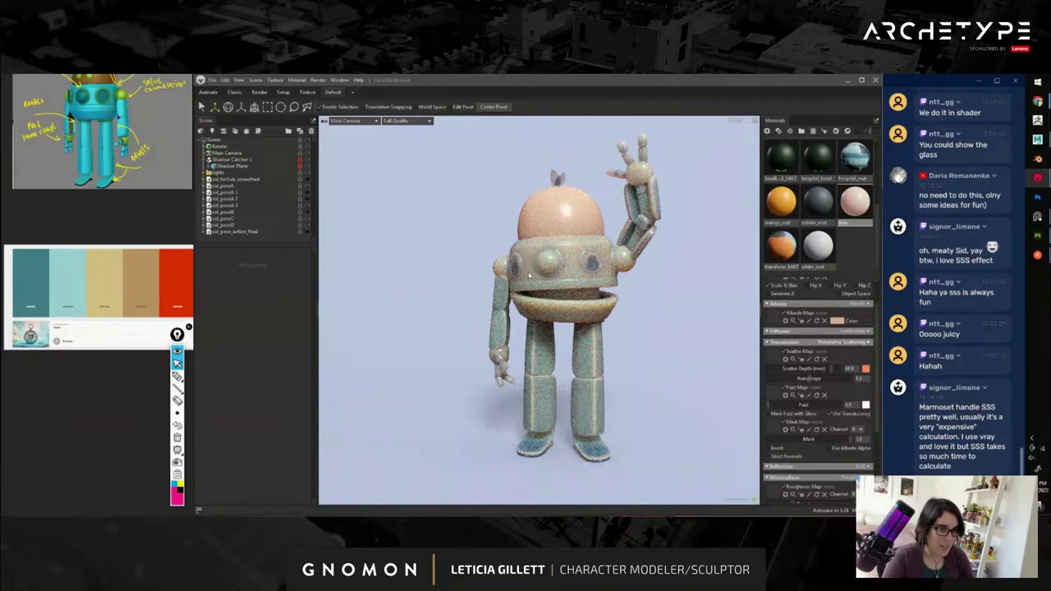
pyautogui.scroll(5, 591, 353)
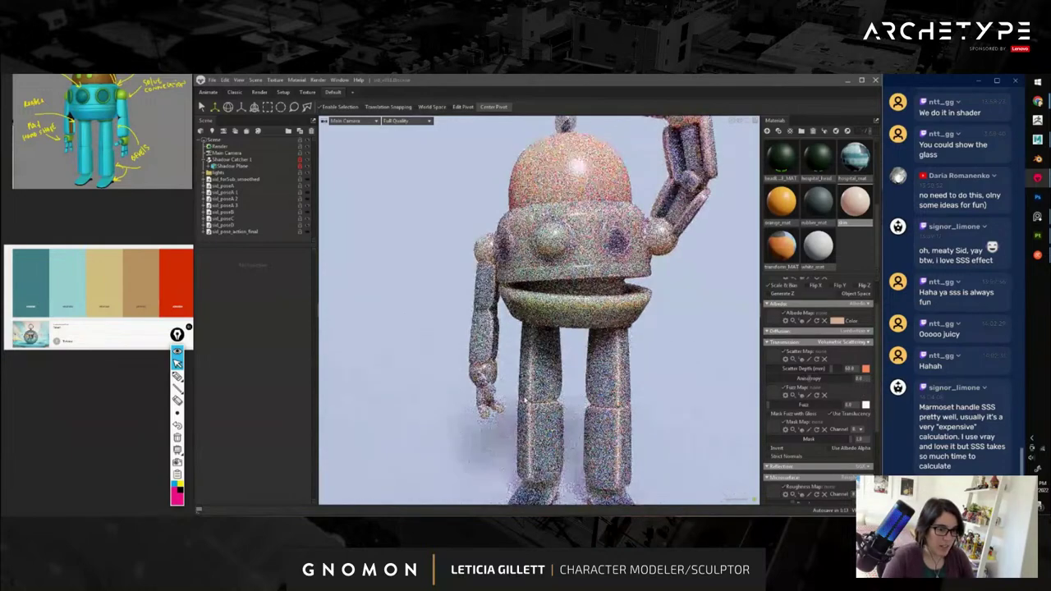
pyautogui.moveTo(663, 328); pyautogui.dragTo(624, 379, button='middle')
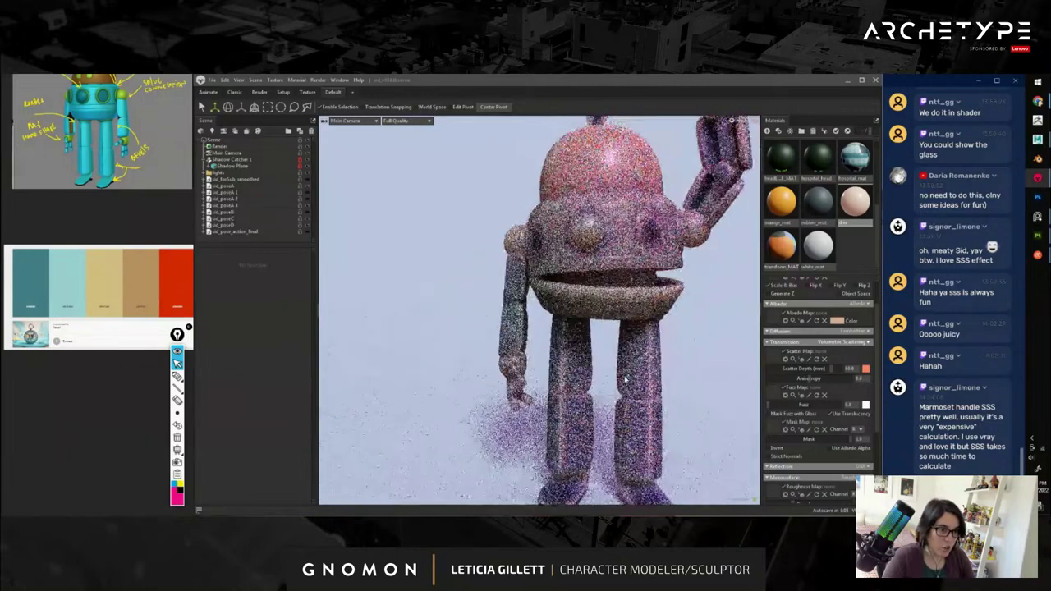
pyautogui.moveTo(626, 378)
pyautogui.mouseDown()
pyautogui.moveTo(612, 378)
pyautogui.moveTo(624, 386)
pyautogui.mouseUp()
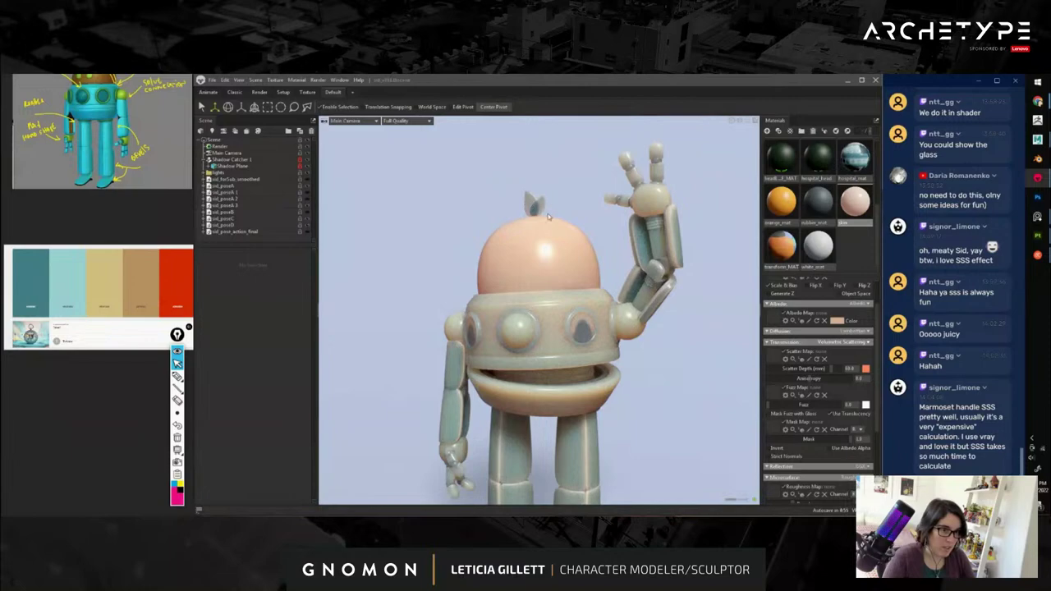
pyautogui.moveTo(693, 434); pyautogui.dragTo(643, 432, button='right')
pyautogui.moveTo(643, 432); pyautogui.dragTo(645, 428, button='middle')
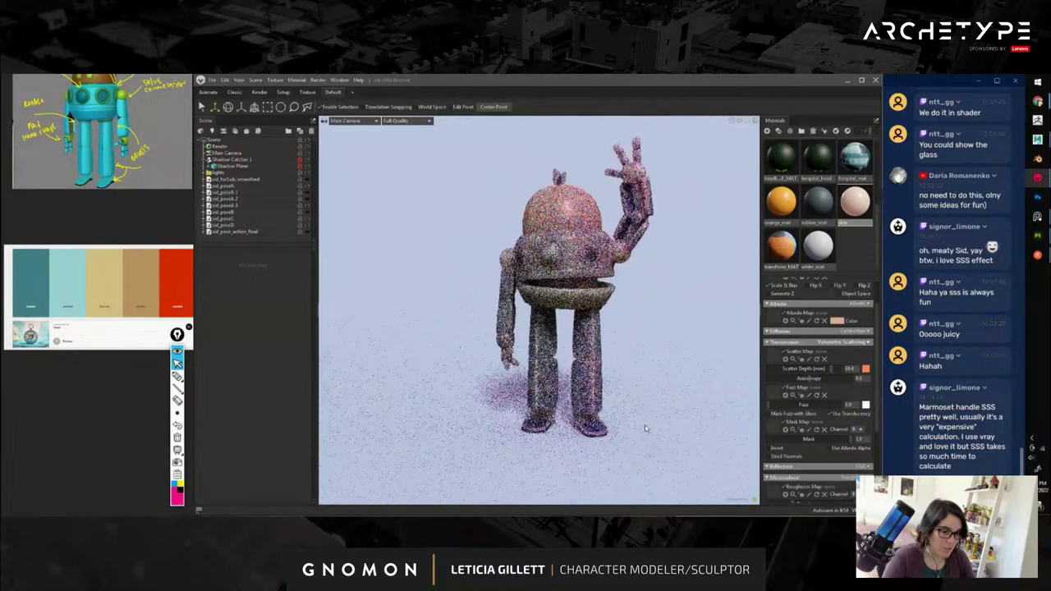
pyautogui.moveTo(645, 428); pyautogui.dragTo(646, 382)
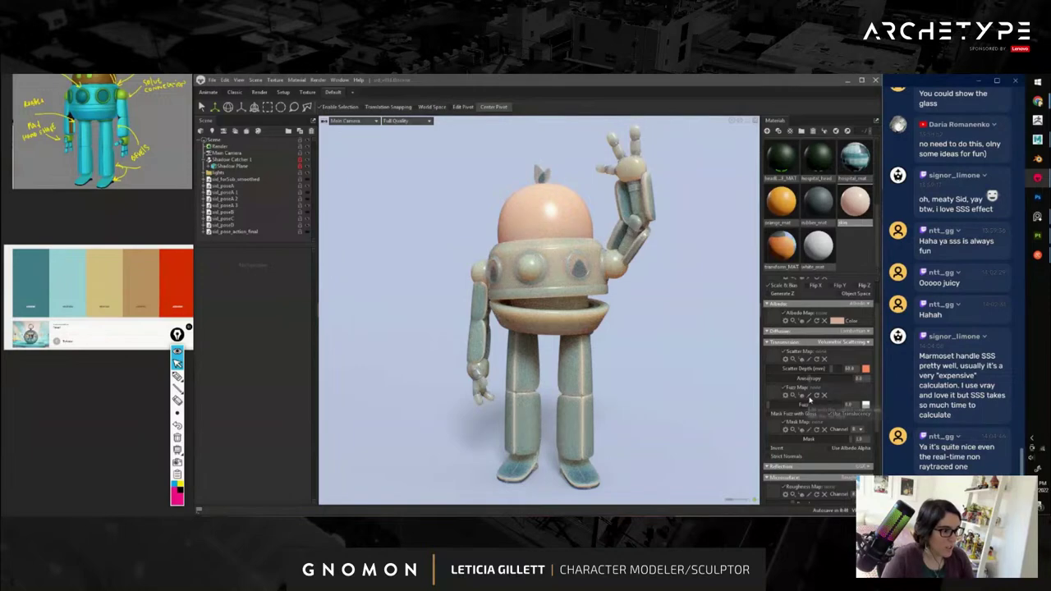
# Try body_MAT_Base_color as the skin material's albedo map and remove the texture again.
pyautogui.scroll(2, 793, 388)
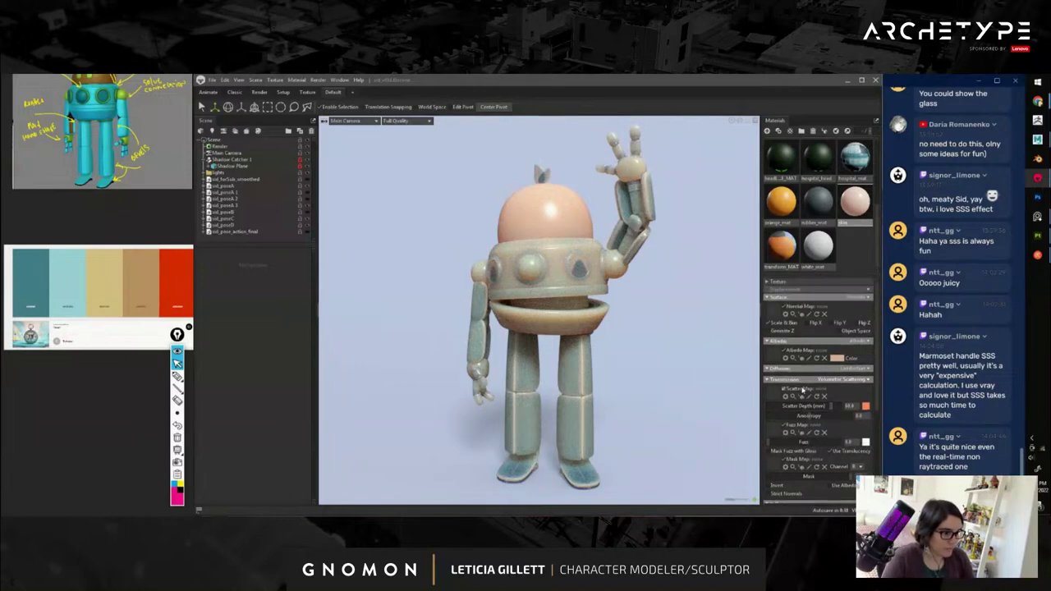
pyautogui.click(771, 358)
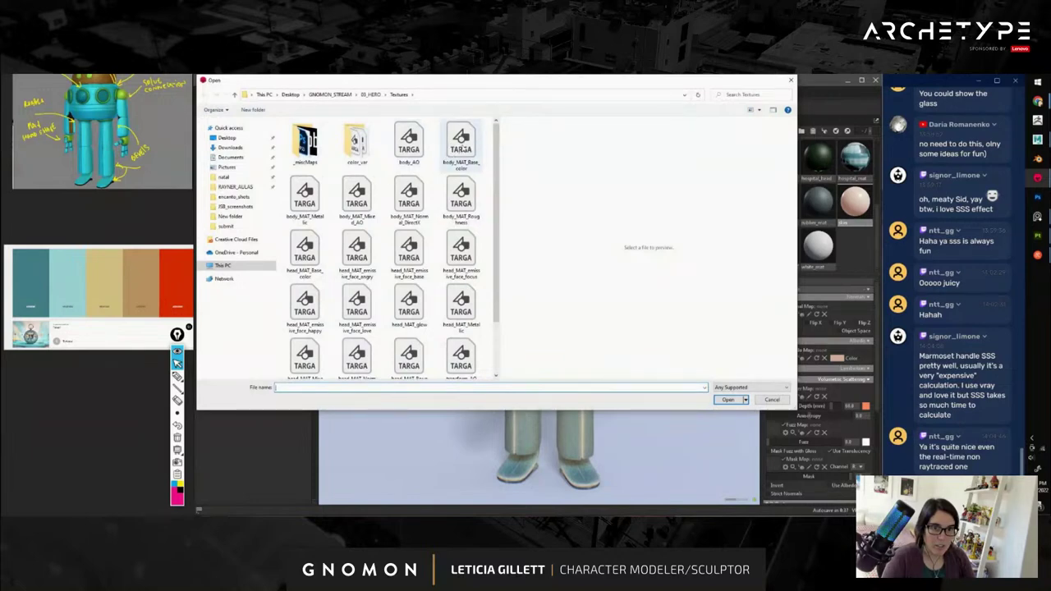
pyautogui.click(460, 145)
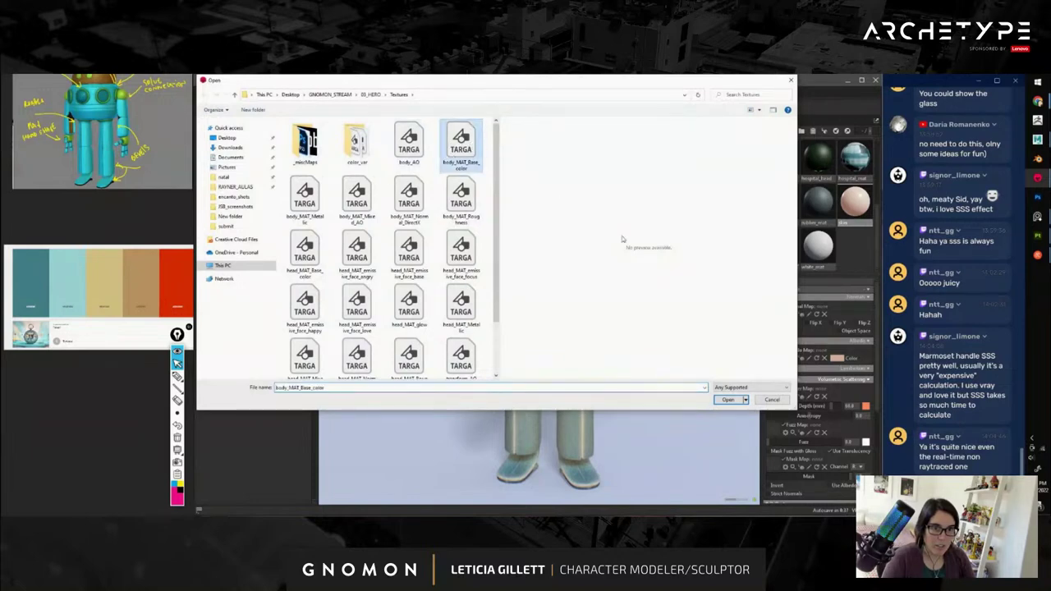
pyautogui.click(728, 399)
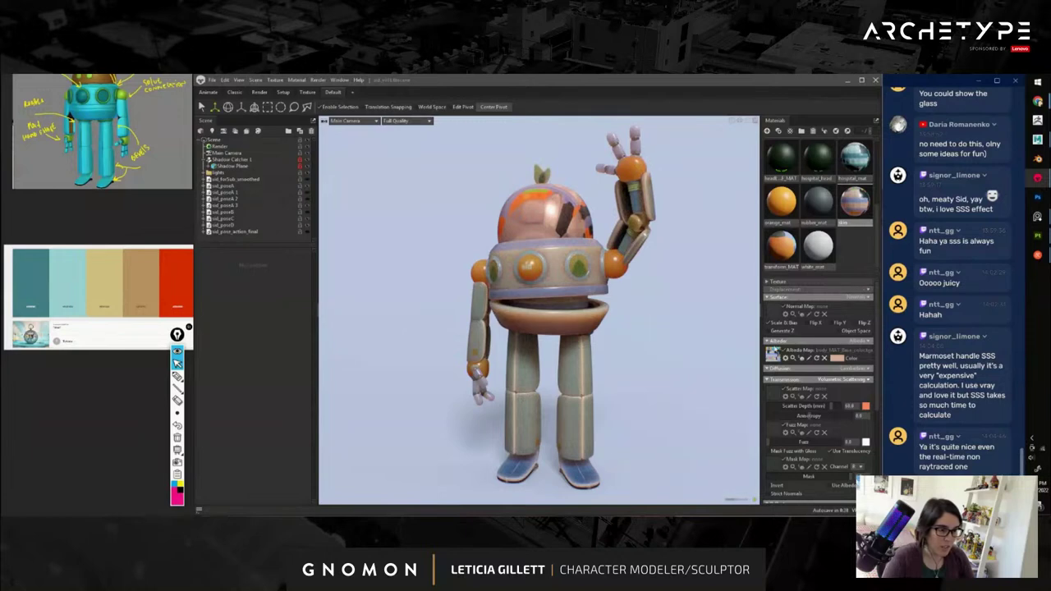
pyautogui.click(824, 358)
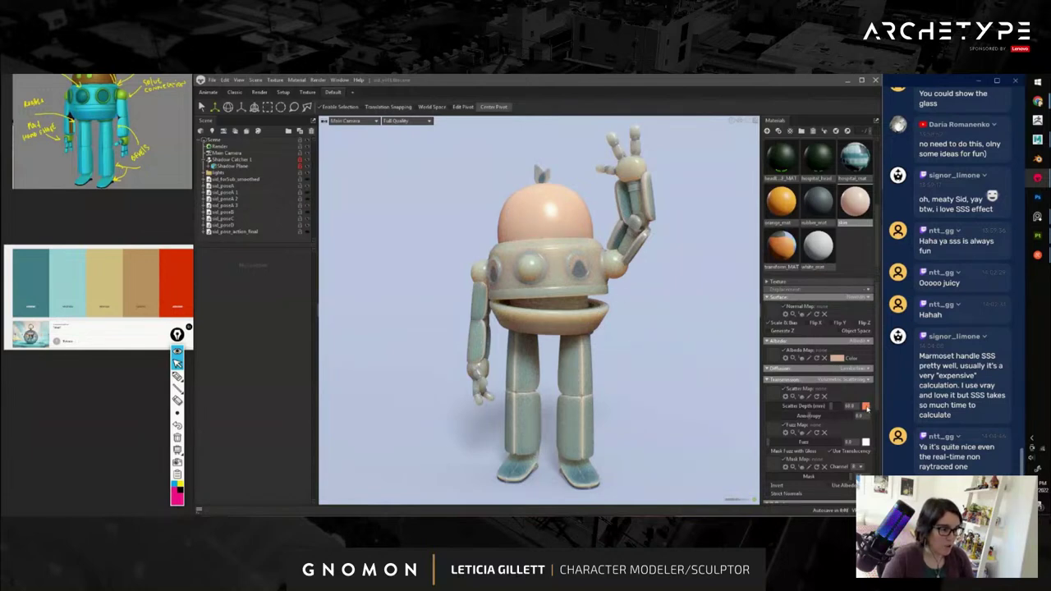
# Change the scatter depth color from orange through cyan to bright green.
pyautogui.click(865, 405)
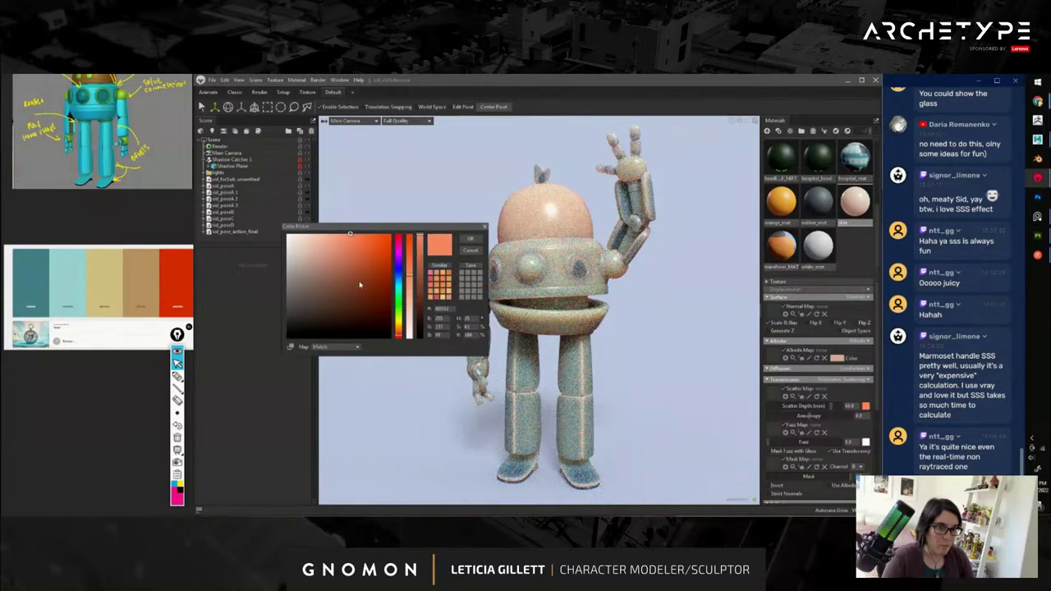
pyautogui.click(400, 289)
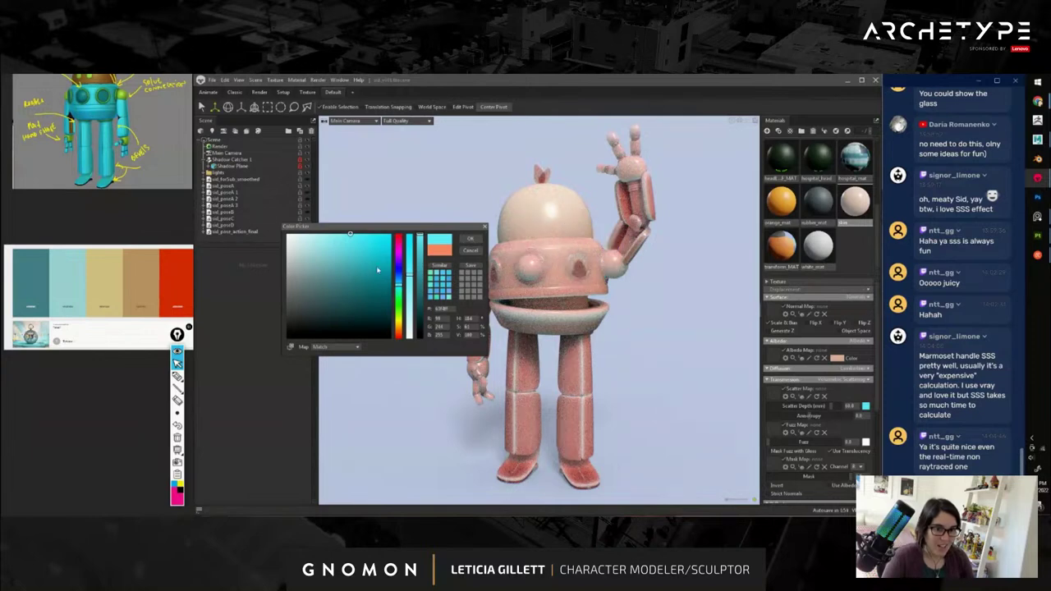
pyautogui.click(400, 306)
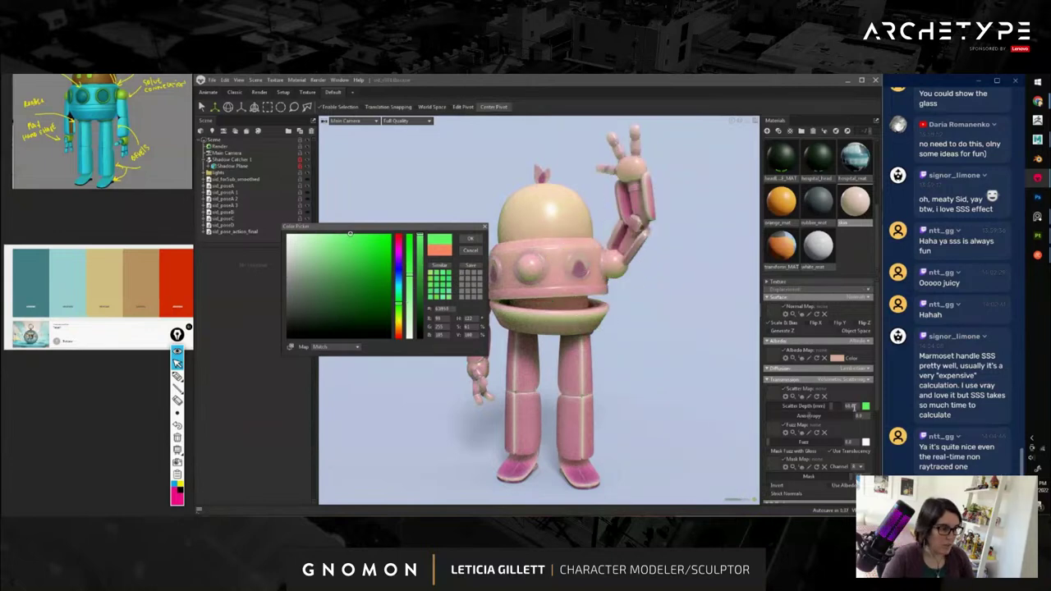
# Try lower scatter depths on the green-scattering skin material, starting with 20 mm and 10 mm.
pyautogui.moveTo(854, 408); pyautogui.dragTo(839, 409)
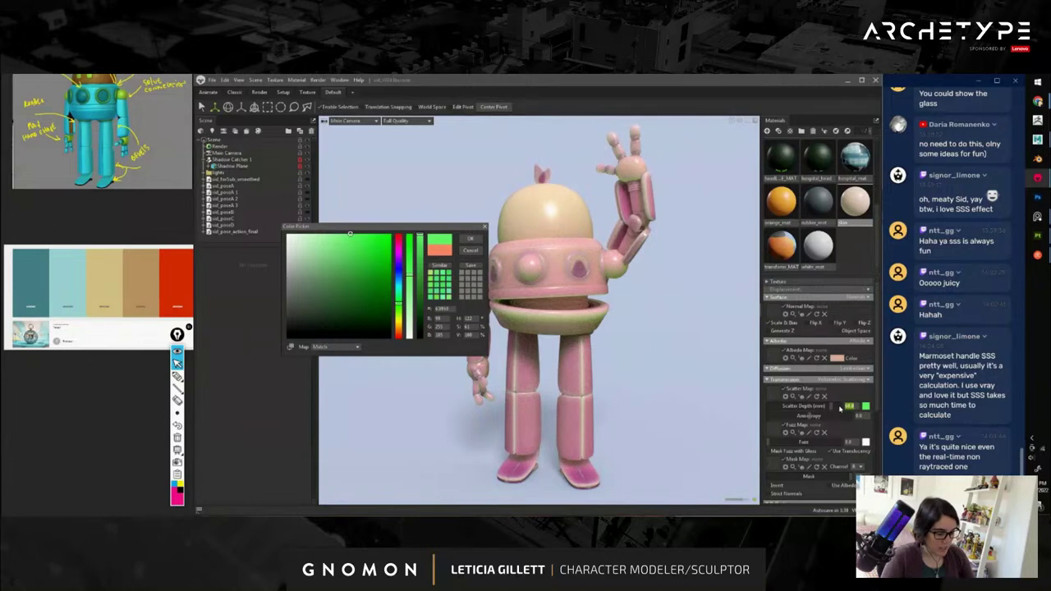
pyautogui.write('2')
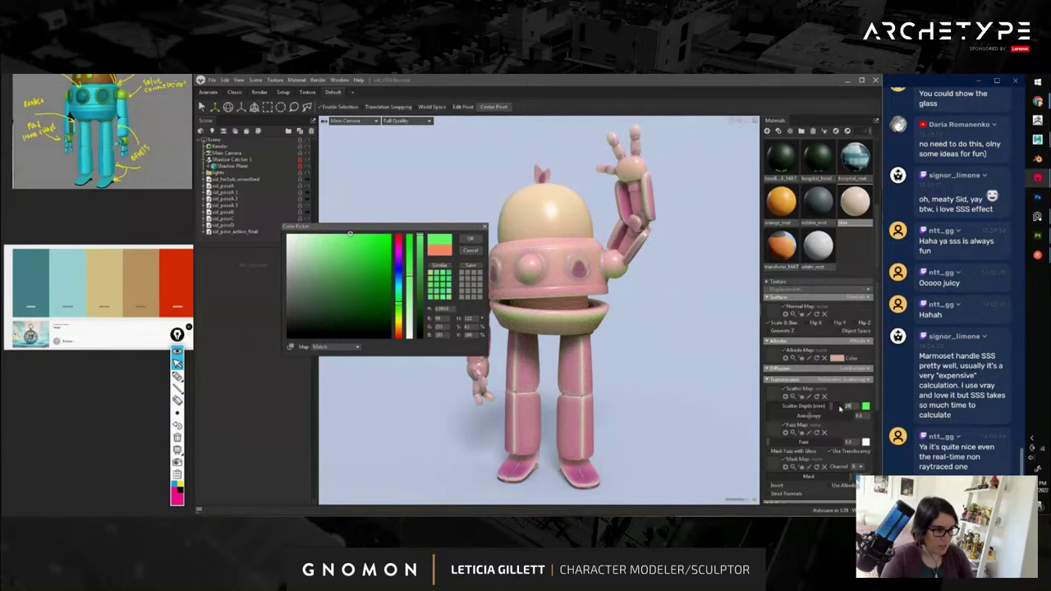
pyautogui.press('Return')
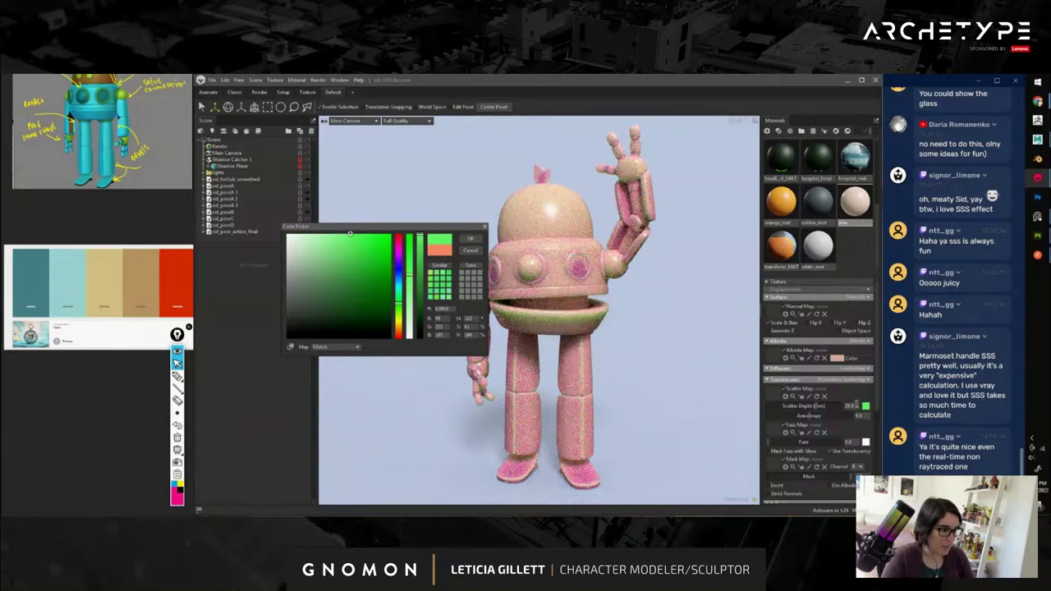
pyautogui.moveTo(856, 404); pyautogui.dragTo(840, 408)
pyautogui.write('10')
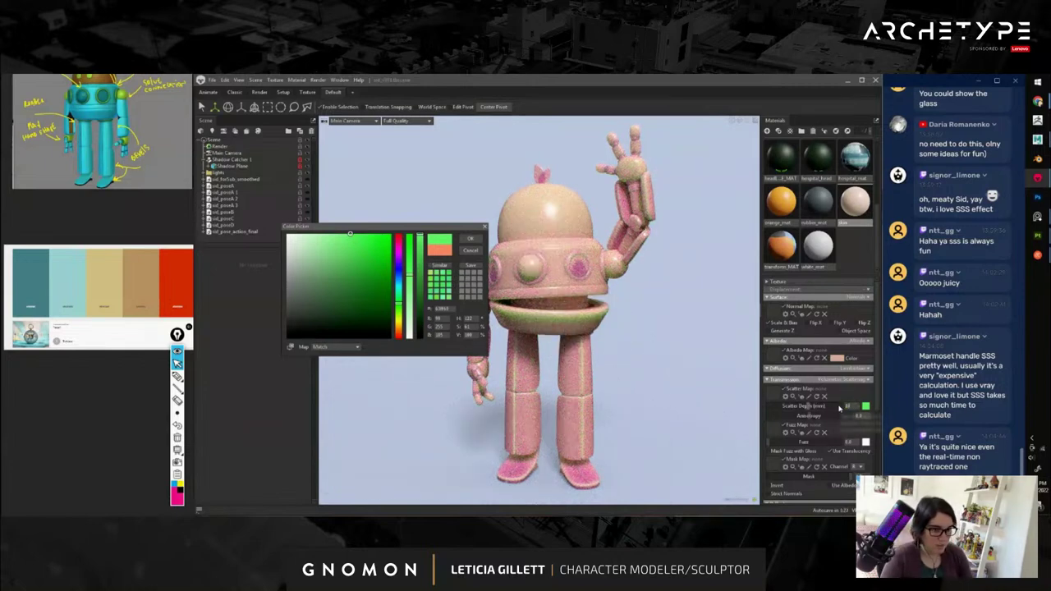
pyautogui.press('Return')
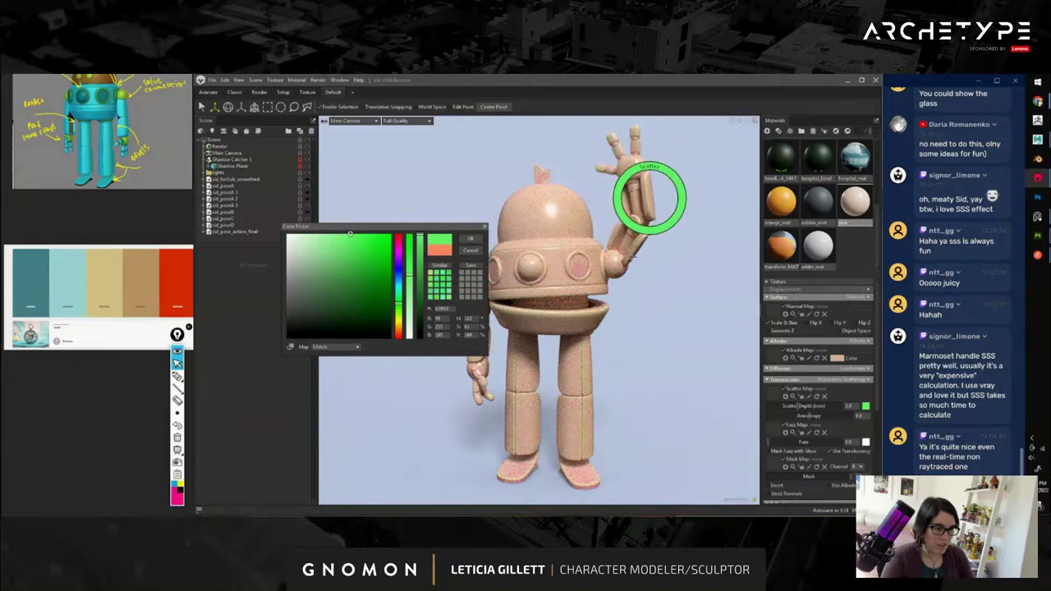
pyautogui.click(849, 406)
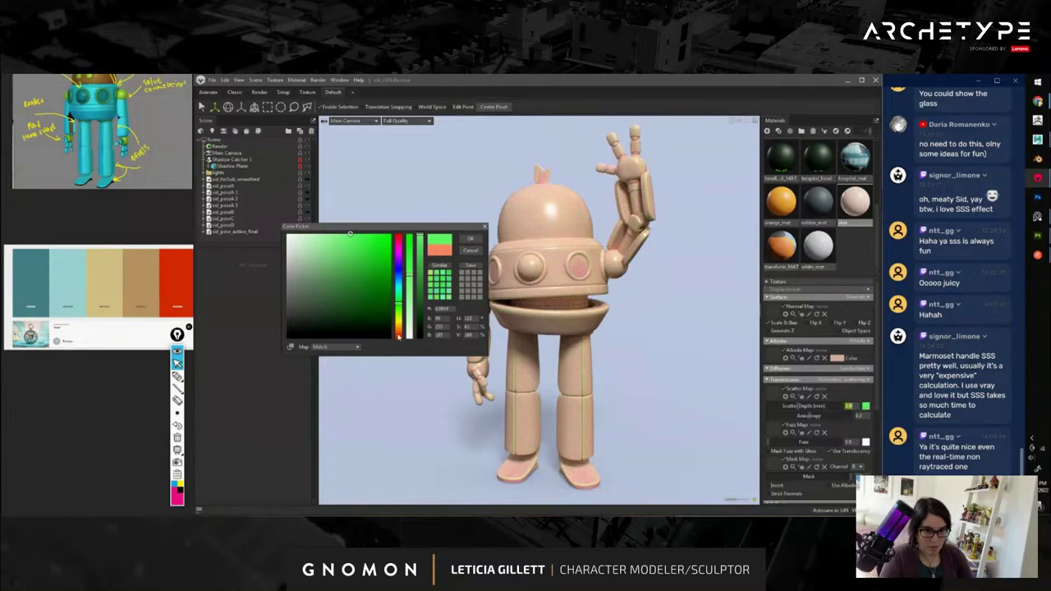
# Change the skin material's scatter depth color back to orange, accept it and inspect the whole robot.
pyautogui.click(399, 333)
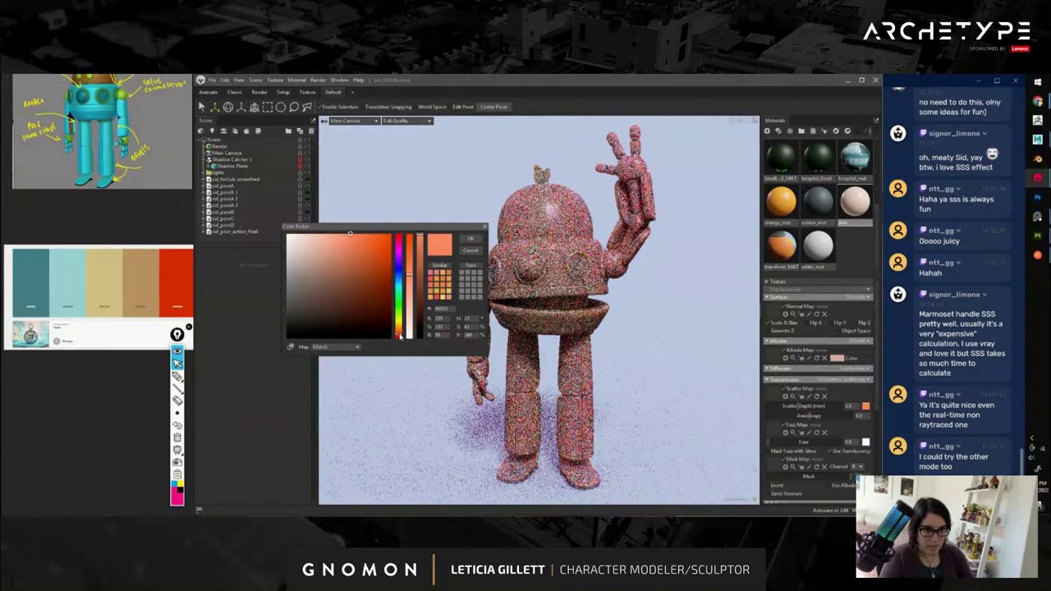
pyautogui.click(470, 238)
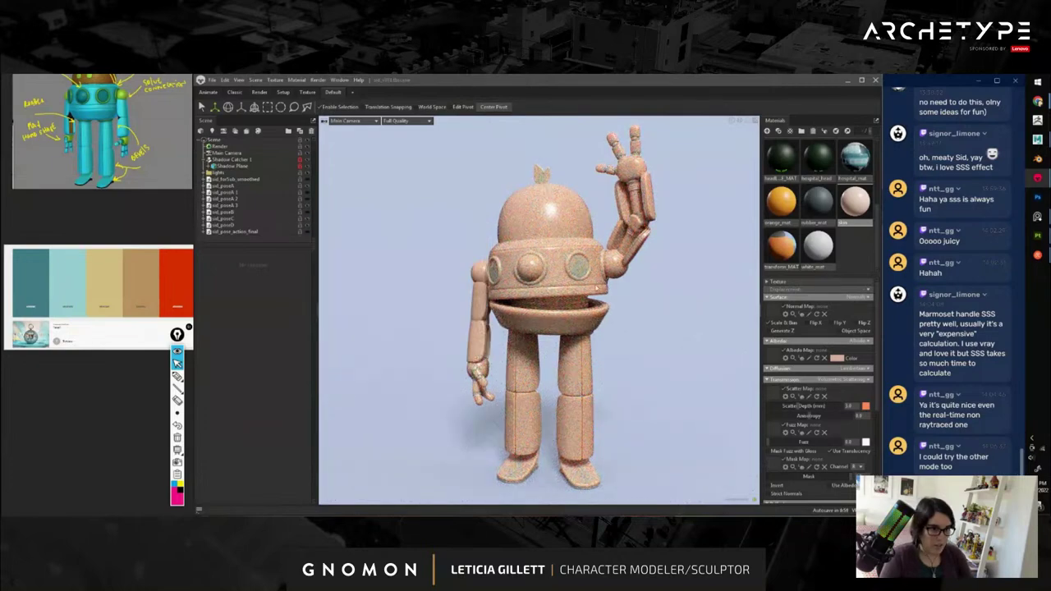
pyautogui.moveTo(638, 372); pyautogui.dragTo(627, 375)
pyautogui.moveTo(627, 375); pyautogui.dragTo(643, 358, button='middle')
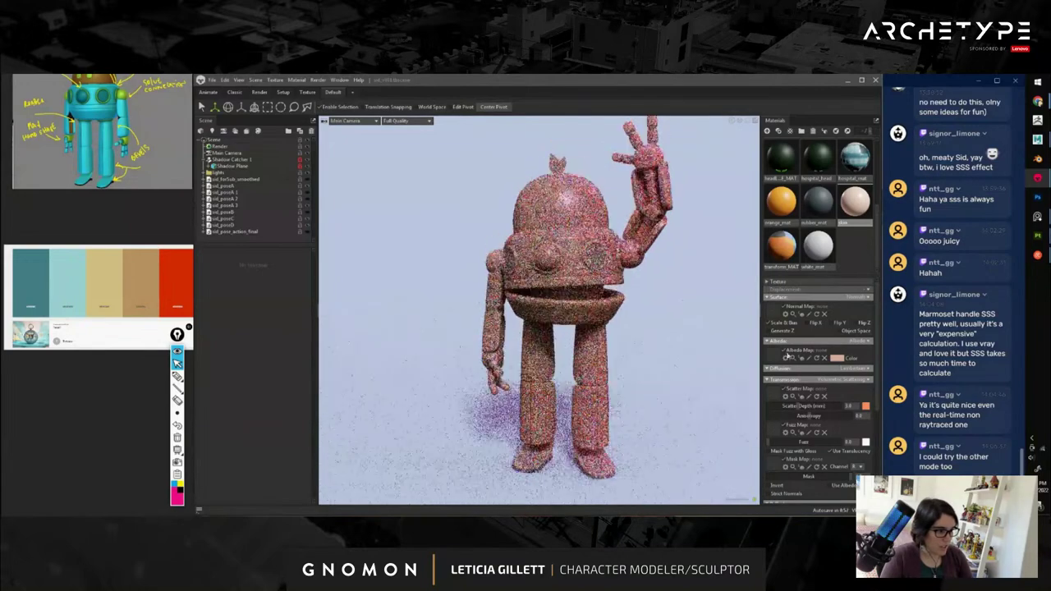
# Raise the scatter depth and compare Subsurface Scattering transmission on the skin material against Volumetric Scattering.
pyautogui.moveTo(855, 406); pyautogui.dragTo(820, 408)
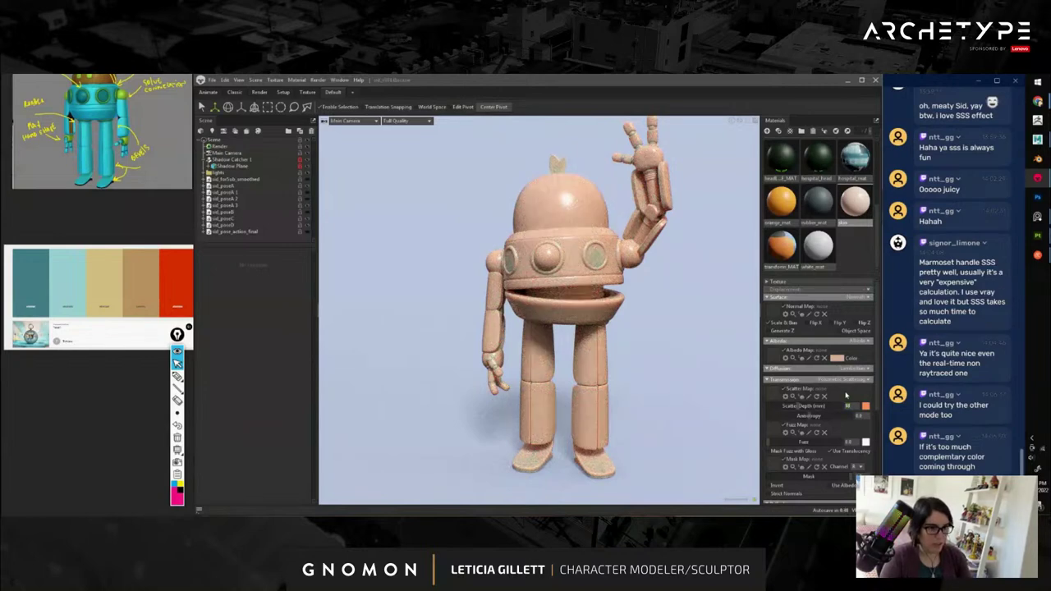
pyautogui.click(864, 416)
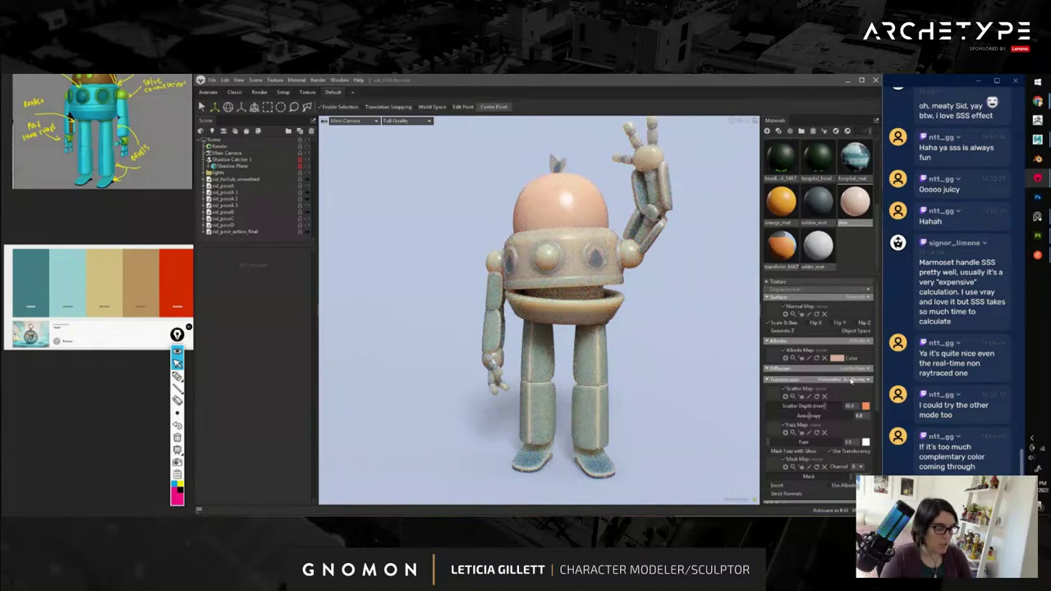
pyautogui.click(852, 380)
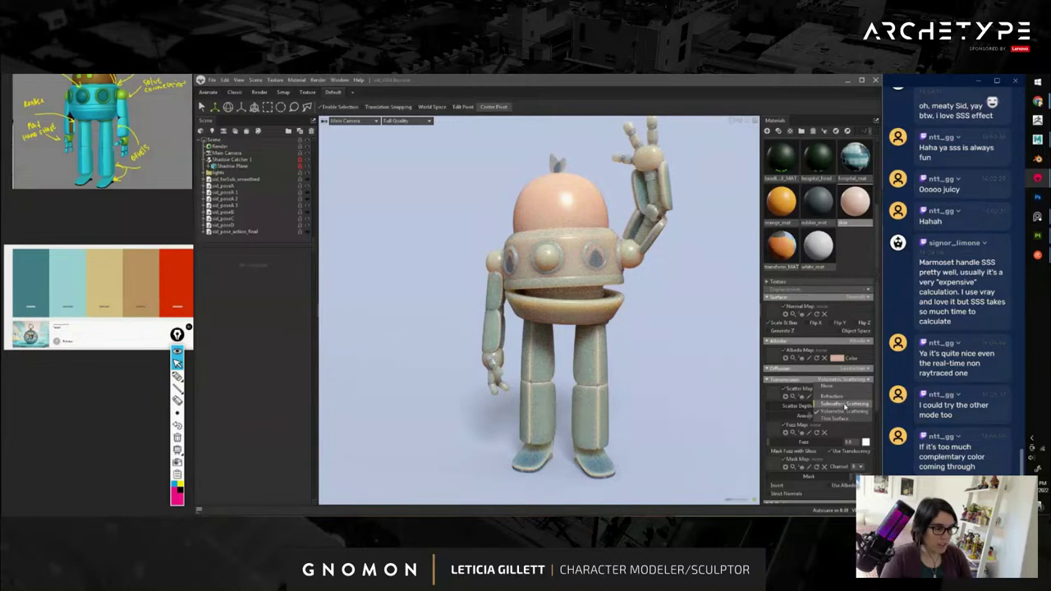
pyautogui.click(845, 405)
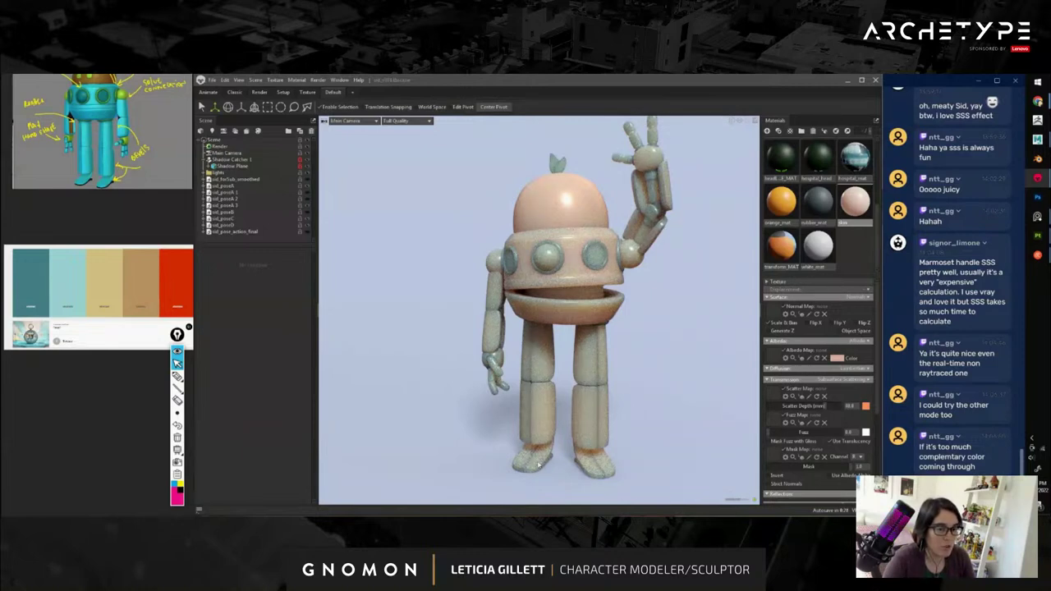
pyautogui.click(842, 379)
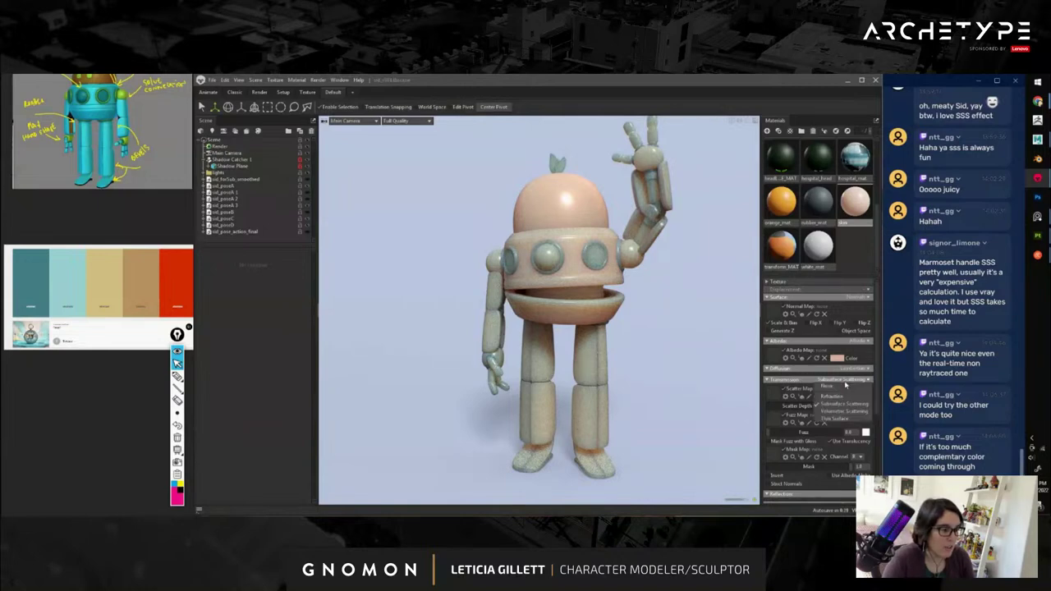
pyautogui.click(840, 412)
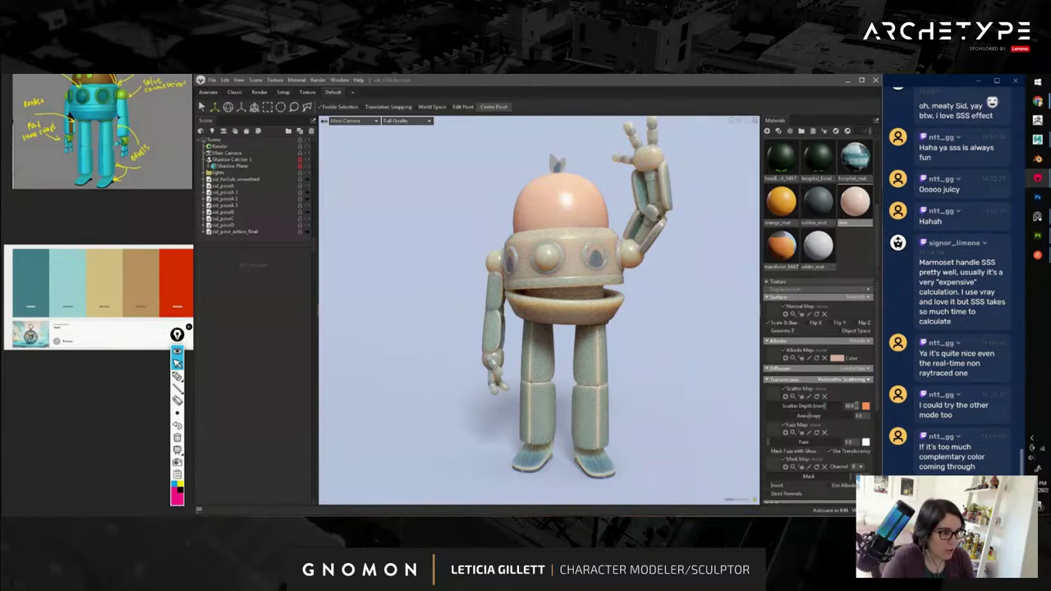
# Reduce the skin material's scatter depth to 1 mm and follow it with 2 mm.
pyautogui.moveTo(856, 406); pyautogui.dragTo(834, 407)
pyautogui.write('1')
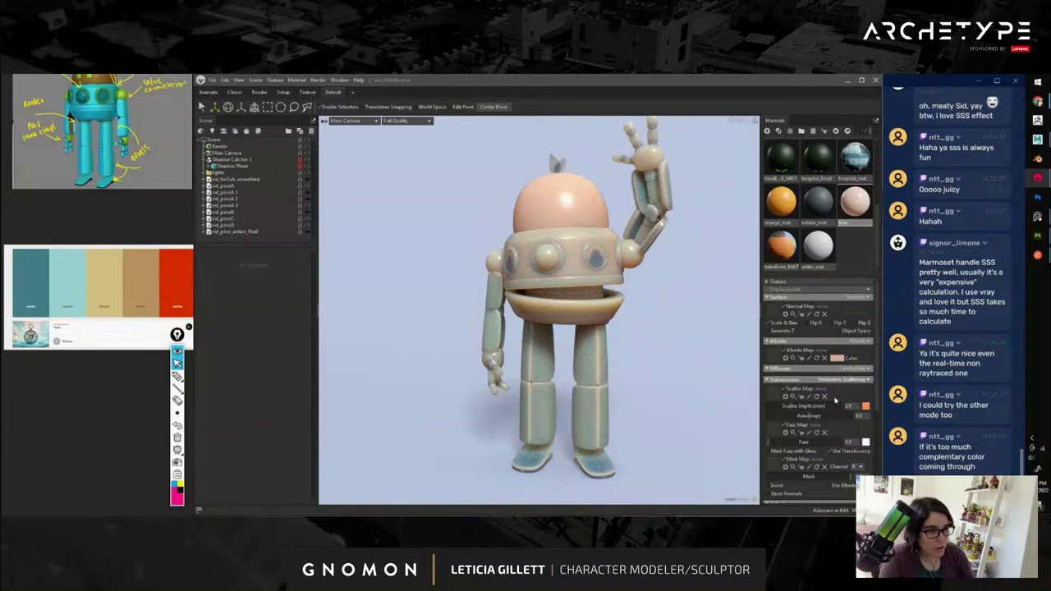
pyautogui.press('Return')
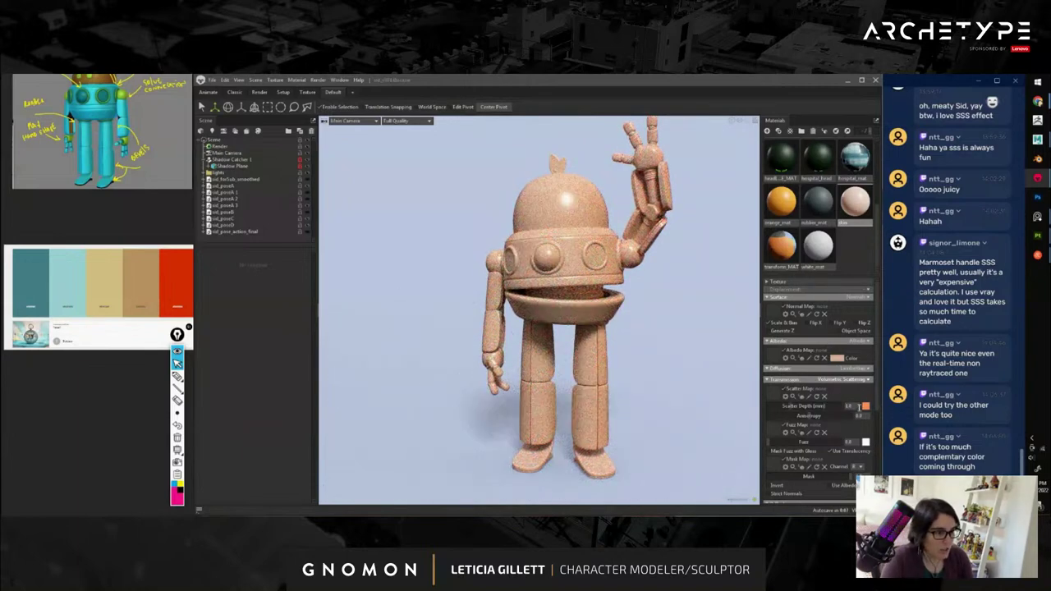
pyautogui.moveTo(859, 407); pyautogui.dragTo(834, 408)
pyautogui.write('2')
pyautogui.press('Return')
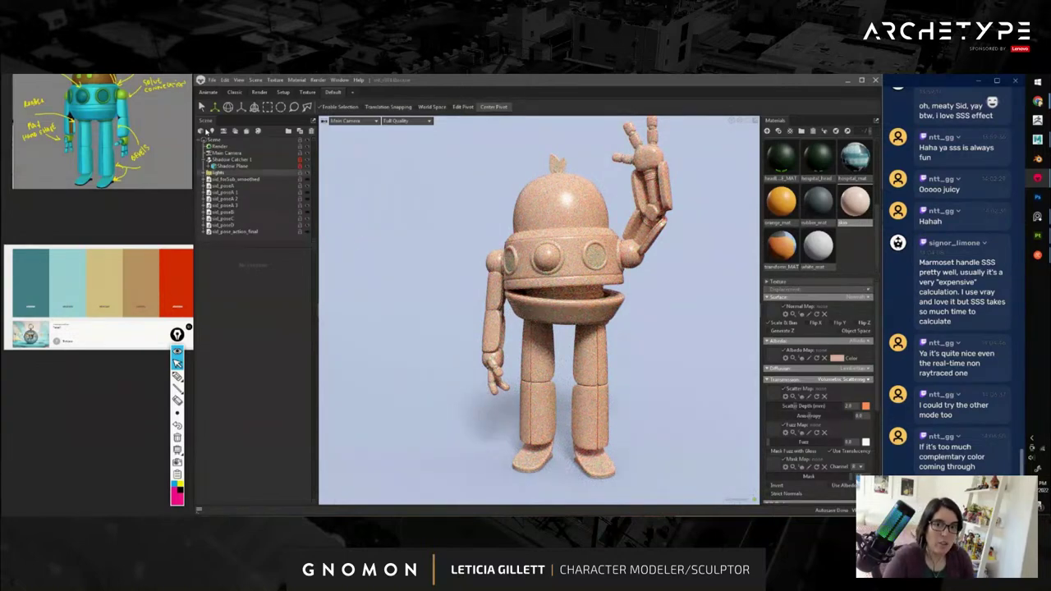
# Collapse the shadow catcher in the scene list, focus on the robot's head and examine the full figure from front and back.
pyautogui.click(203, 160)
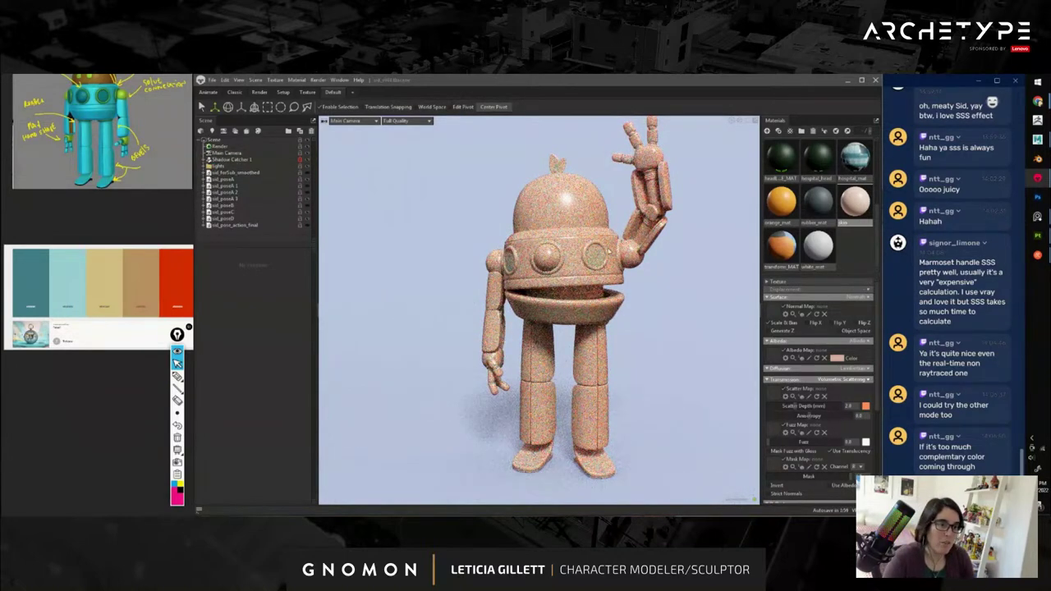
pyautogui.moveTo(667, 346); pyautogui.dragTo(623, 348)
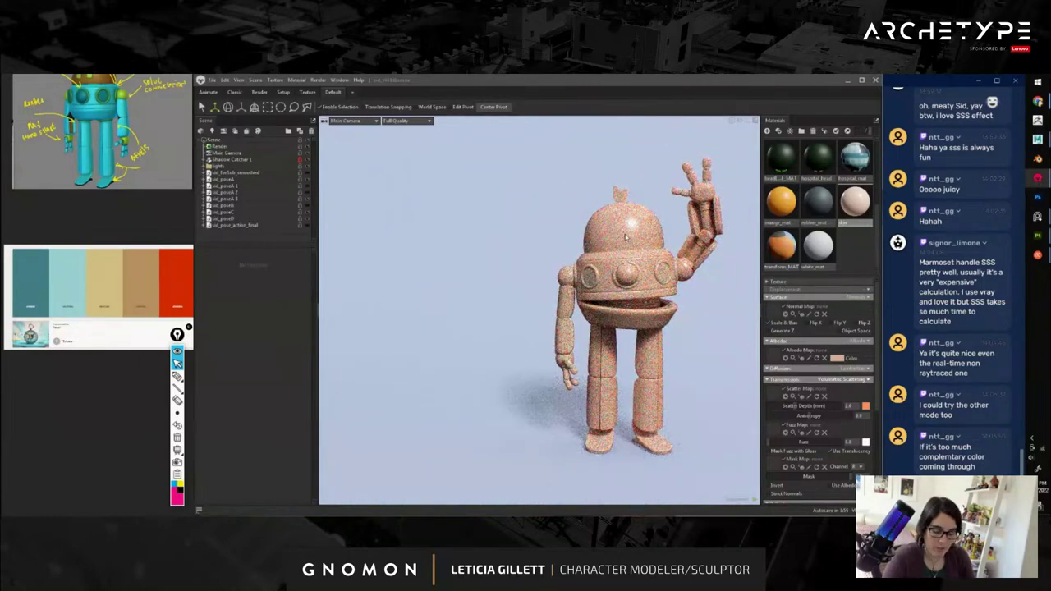
pyautogui.click(661, 279)
pyautogui.press('f')
pyautogui.scroll(-5, 577, 398)
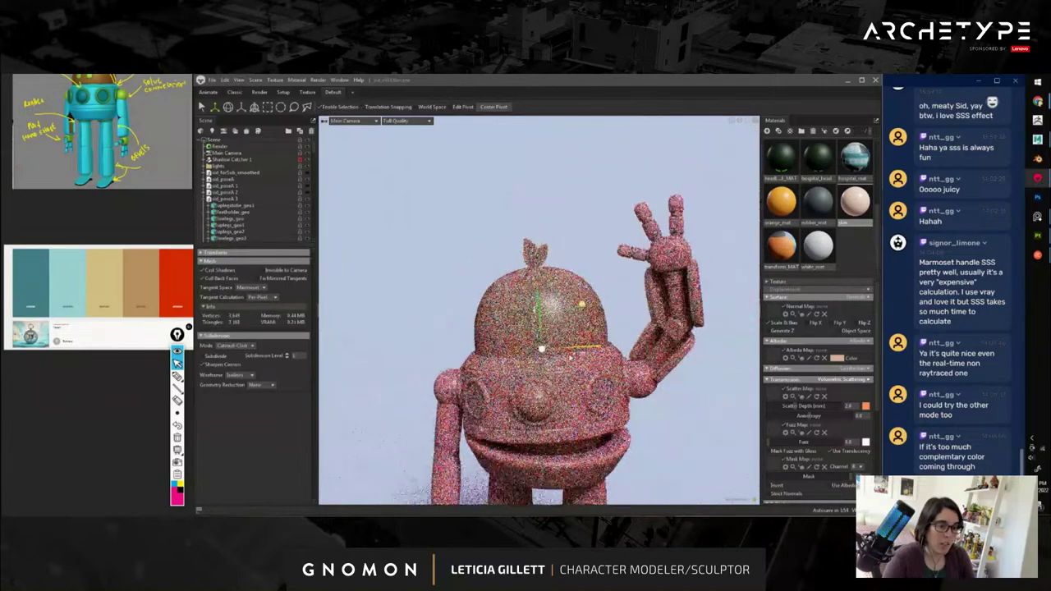
pyautogui.moveTo(577, 398); pyautogui.dragTo(598, 422, button='middle')
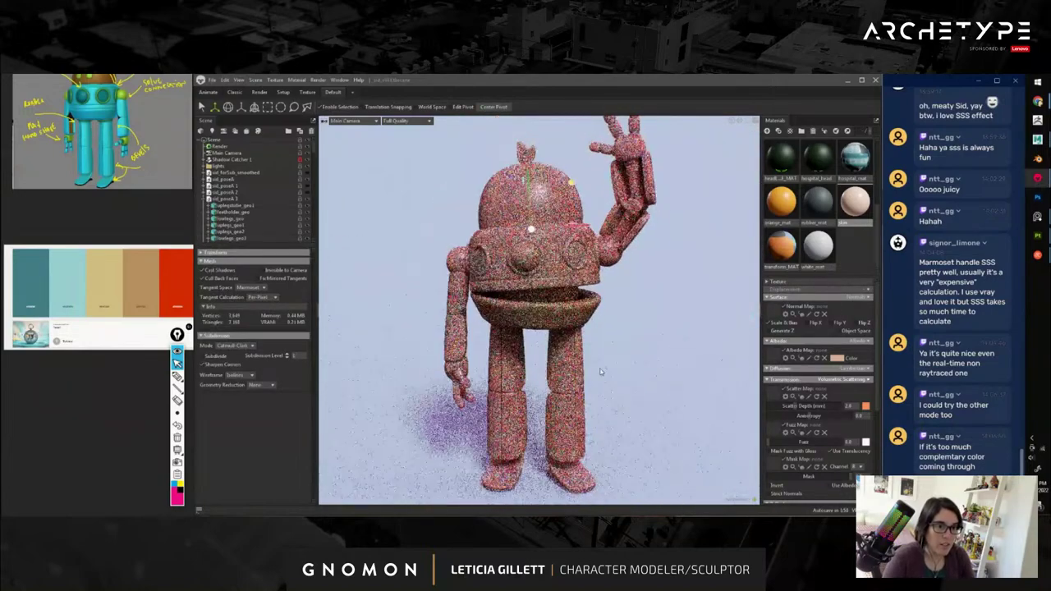
pyautogui.scroll(-2, 598, 423)
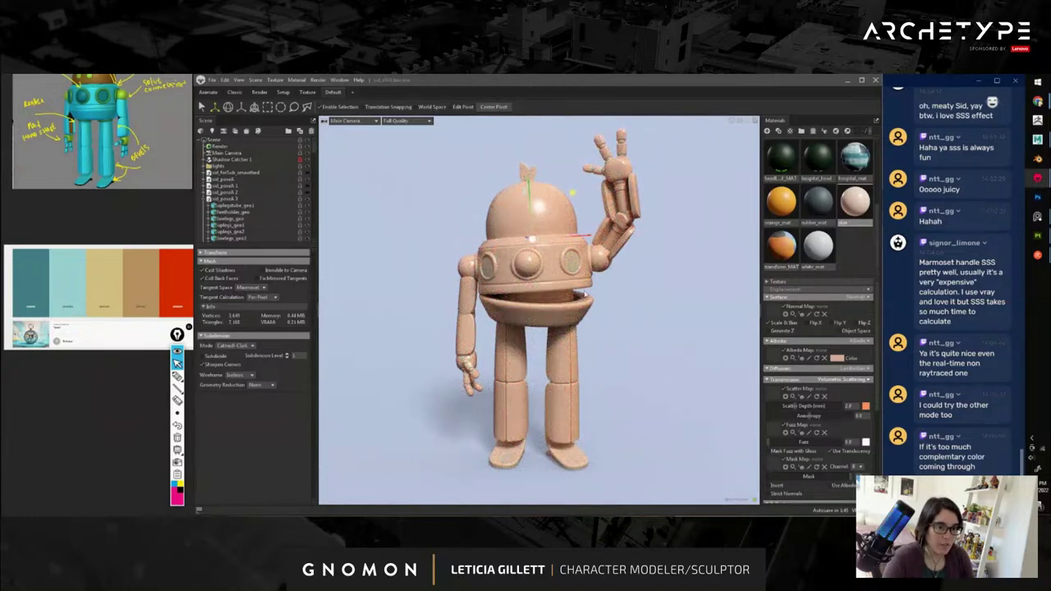
pyautogui.moveTo(584, 293); pyautogui.dragTo(507, 348)
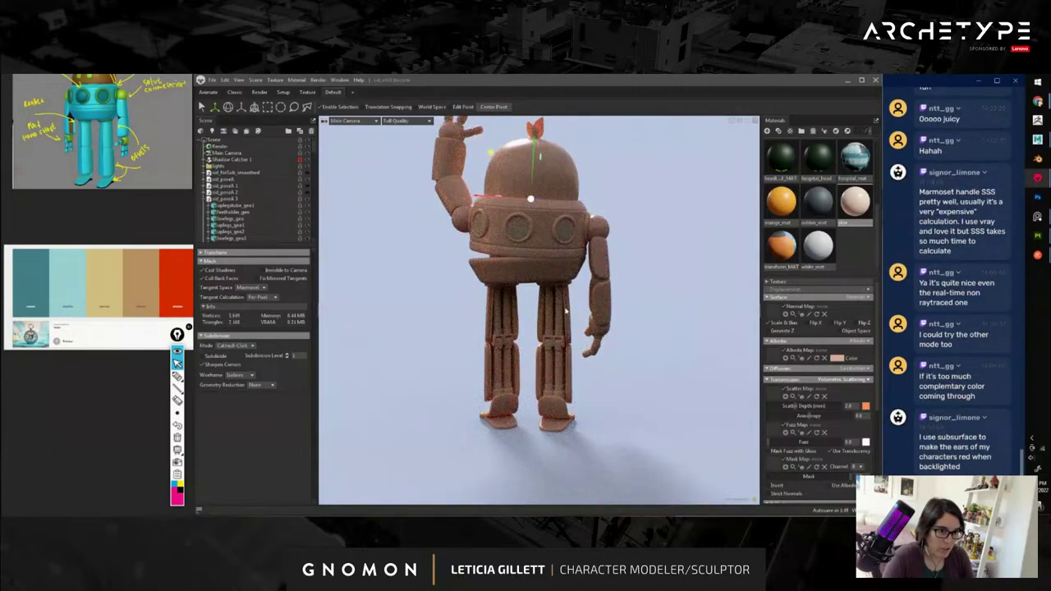
pyautogui.moveTo(607, 339); pyautogui.dragTo(616, 348)
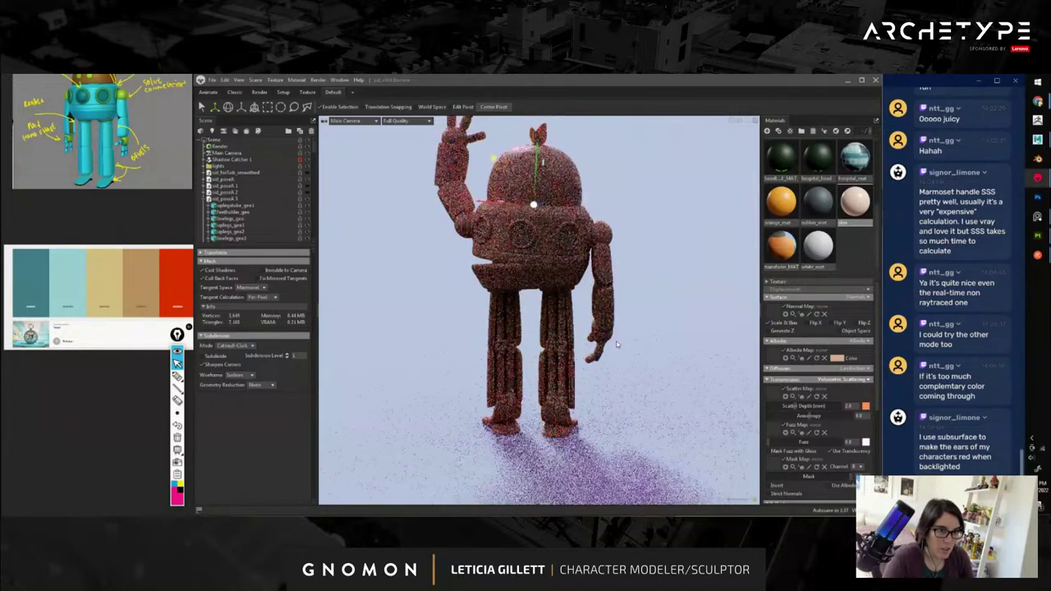
pyautogui.moveTo(618, 347); pyautogui.dragTo(617, 359, button='middle')
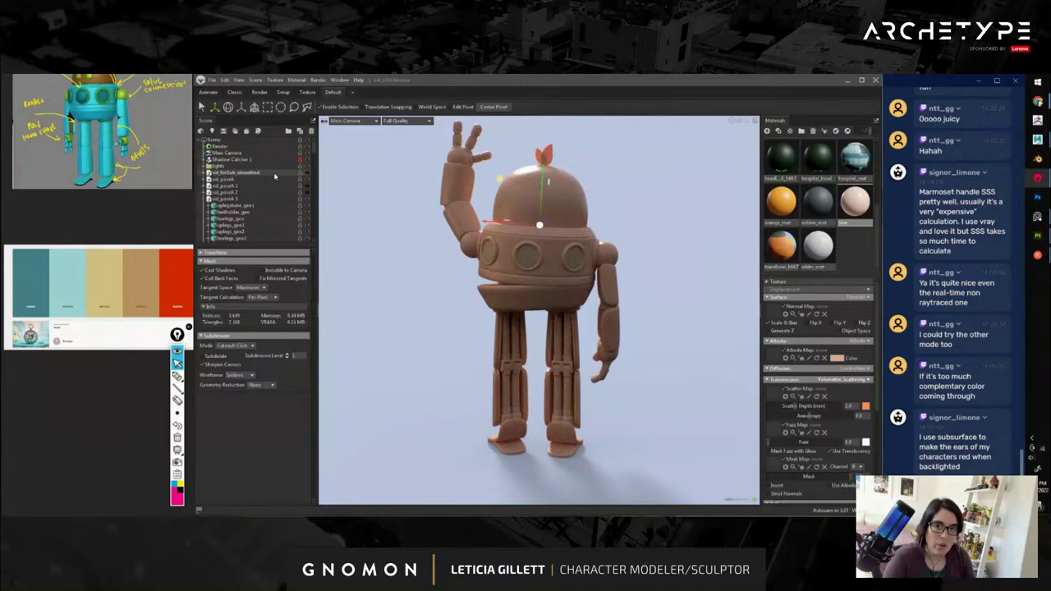
# Expand the lights group, hide the Sky light and set the skin material's scatter depth to 20 mm.
pyautogui.click(203, 167)
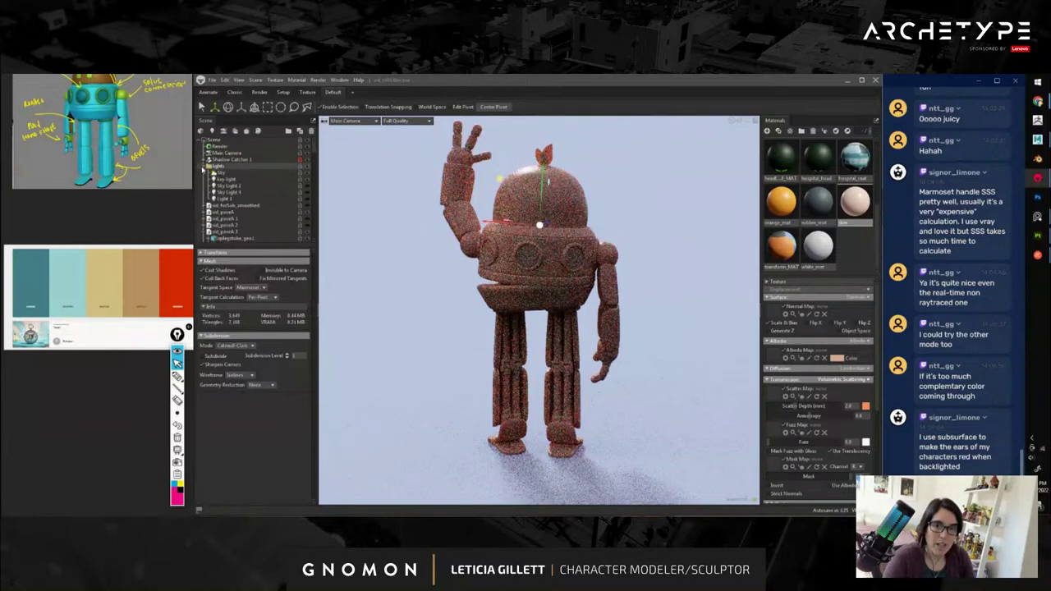
pyautogui.click(306, 174)
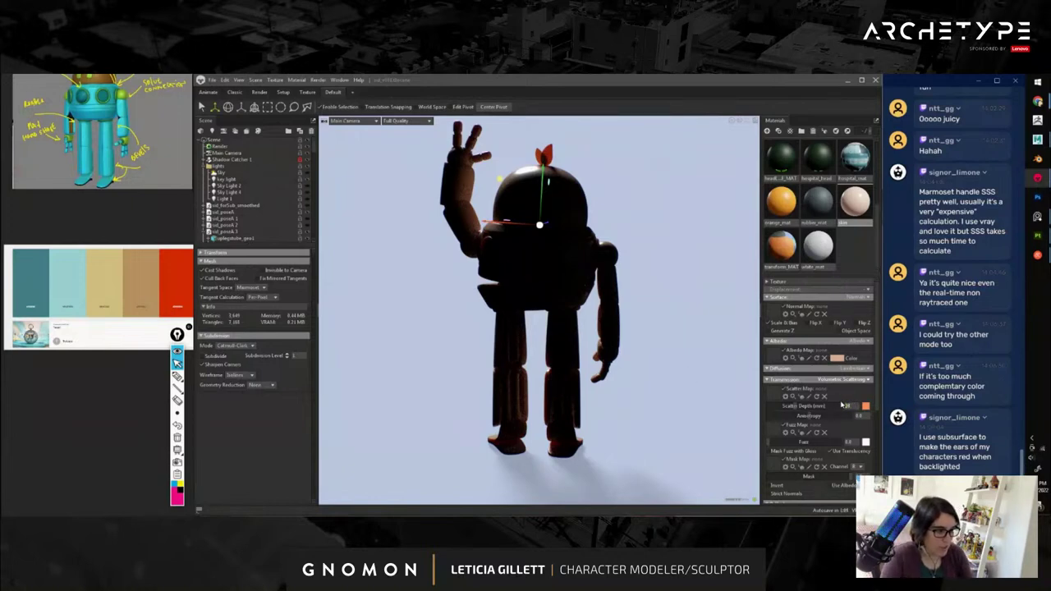
pyautogui.press('Return')
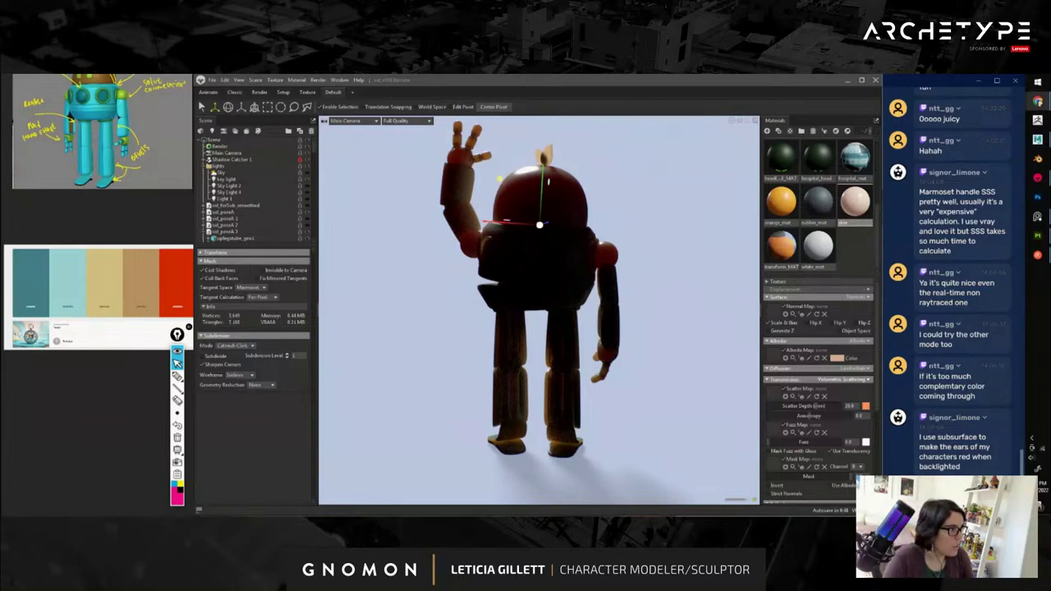
# Switch to the web browser and open the artwork The Innocent from the ArtStation portfolio.
pyautogui.click(1037, 101)
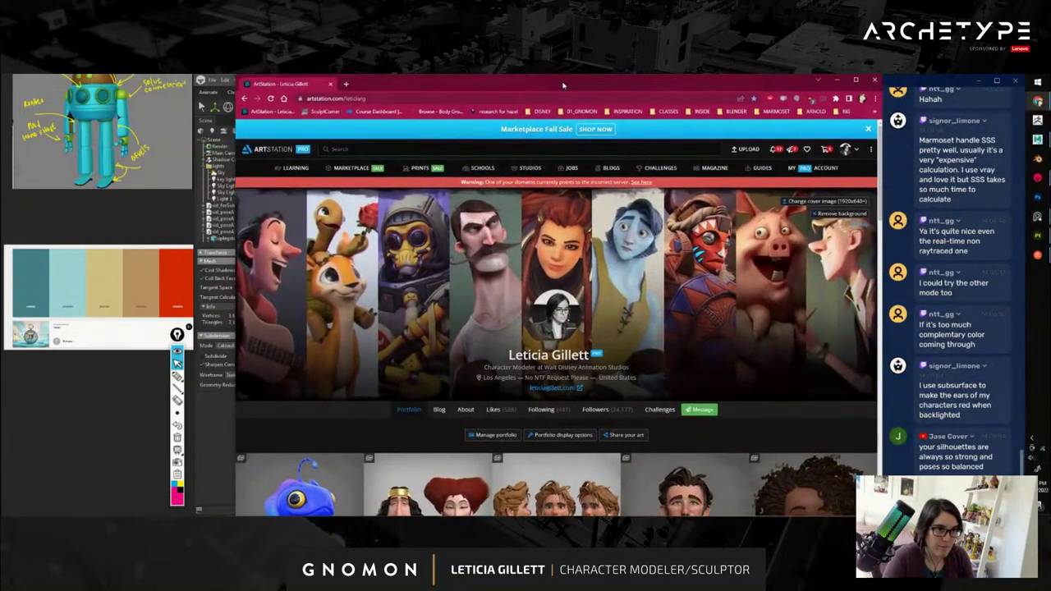
pyautogui.scroll(-5, 574, 227)
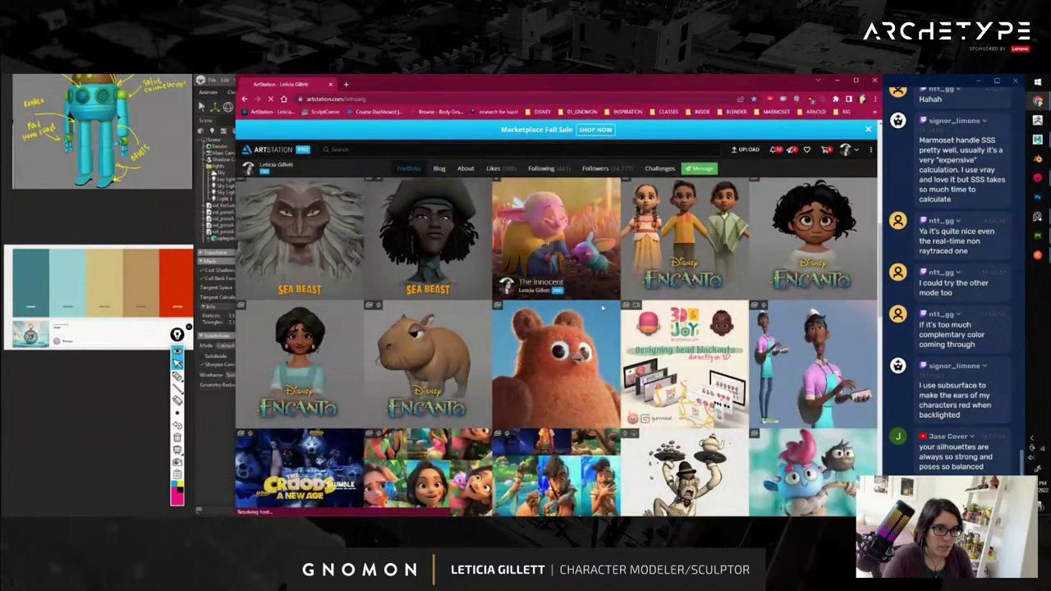
pyautogui.click(573, 220)
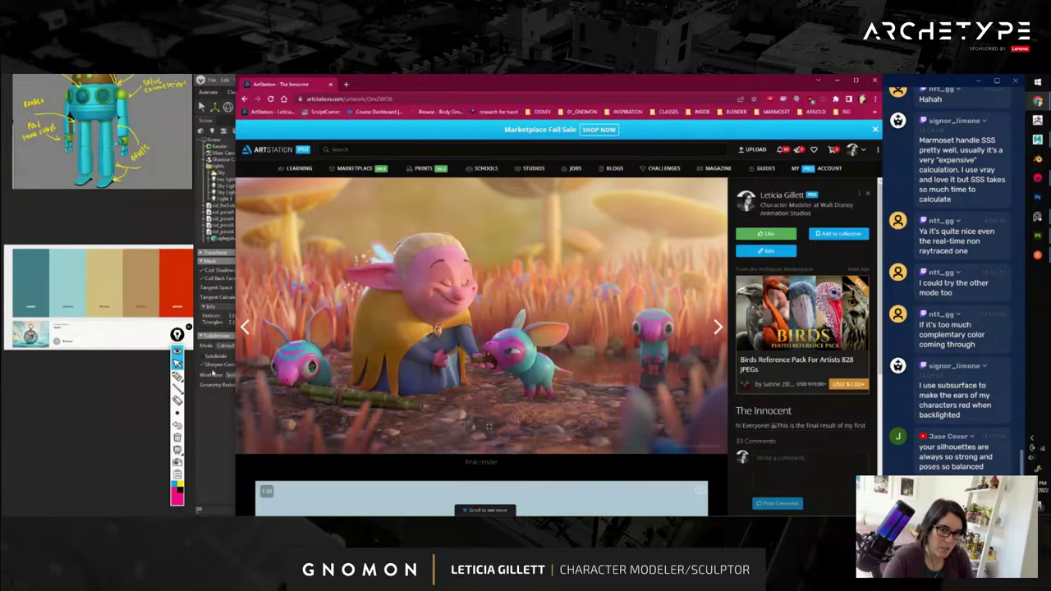
# Circle the backlit ears of the small creatures and the old character in pink, adding arrows toward the glowing areas.
pyautogui.click(178, 376)
pyautogui.moveTo(578, 310)
pyautogui.mouseDown()
pyautogui.moveTo(538, 361)
pyautogui.moveTo(579, 310)
pyautogui.moveTo(620, 312)
pyautogui.mouseUp()
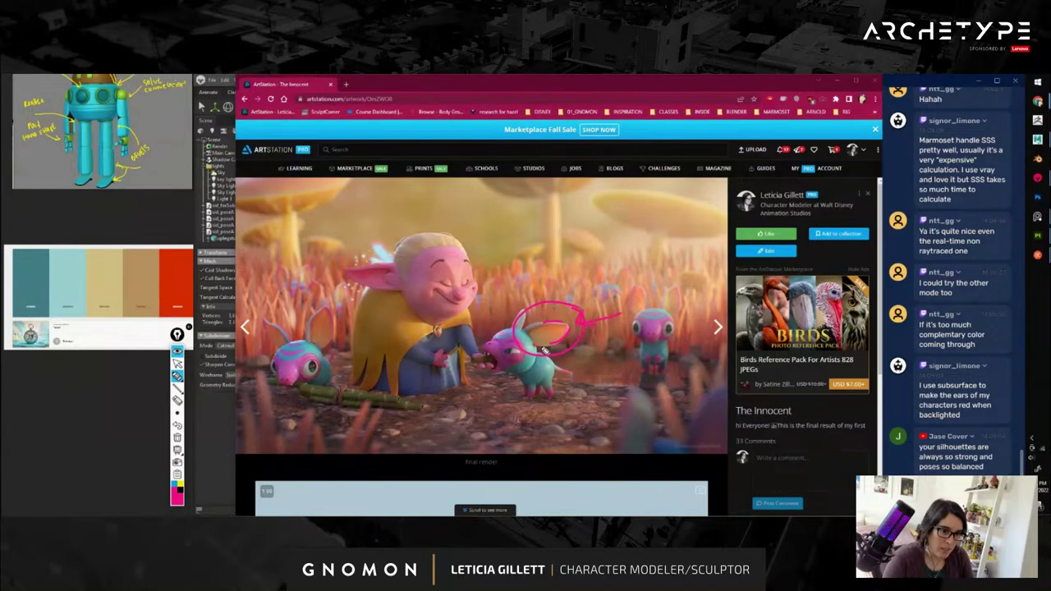
pyautogui.moveTo(275, 320)
pyautogui.mouseDown()
pyautogui.moveTo(310, 329)
pyautogui.moveTo(337, 298)
pyautogui.moveTo(367, 312)
pyautogui.mouseUp()
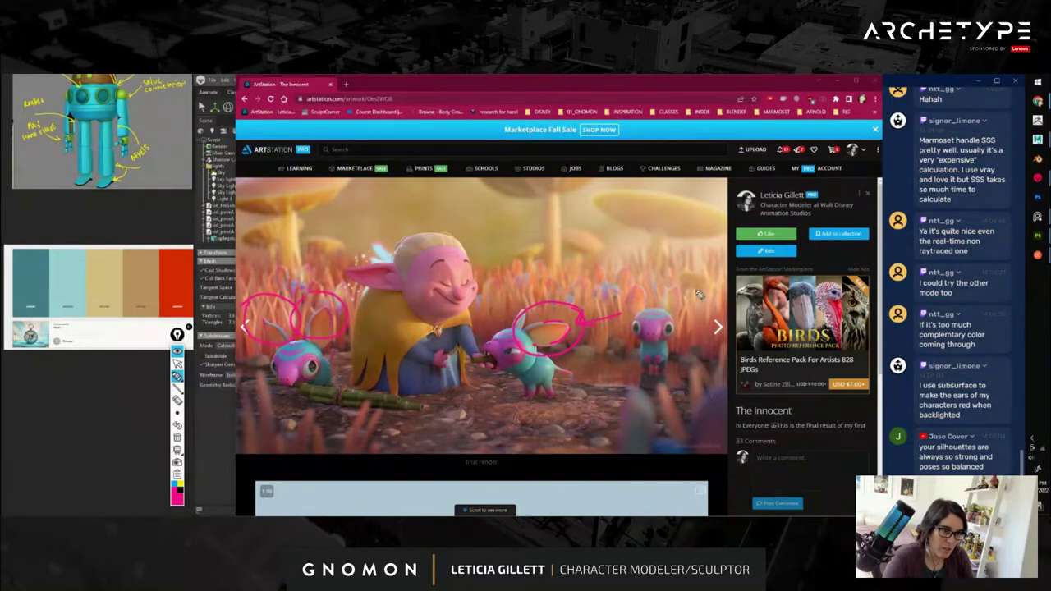
pyautogui.moveTo(698, 296)
pyautogui.mouseDown()
pyautogui.moveTo(657, 305)
pyautogui.moveTo(633, 289)
pyautogui.moveTo(661, 264)
pyautogui.mouseUp()
pyautogui.moveTo(386, 282)
pyautogui.mouseDown()
pyautogui.moveTo(354, 292)
pyautogui.moveTo(351, 239)
pyautogui.moveTo(364, 275)
pyautogui.mouseUp()
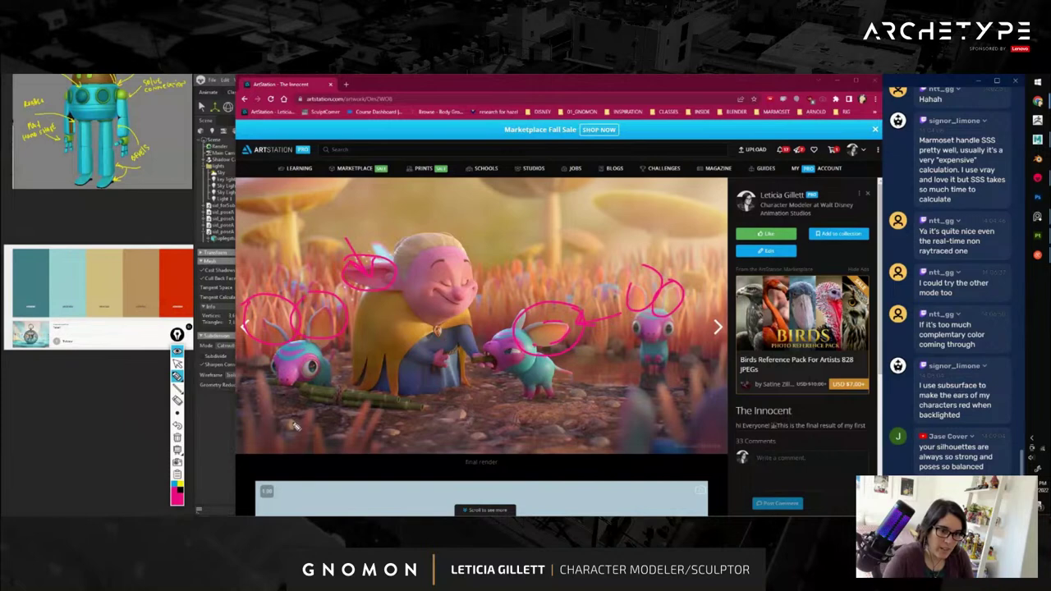
# Clear the pink ear annotations, read back through the stream chat, and switch back to Marmoset Toolbag.
pyautogui.click(176, 437)
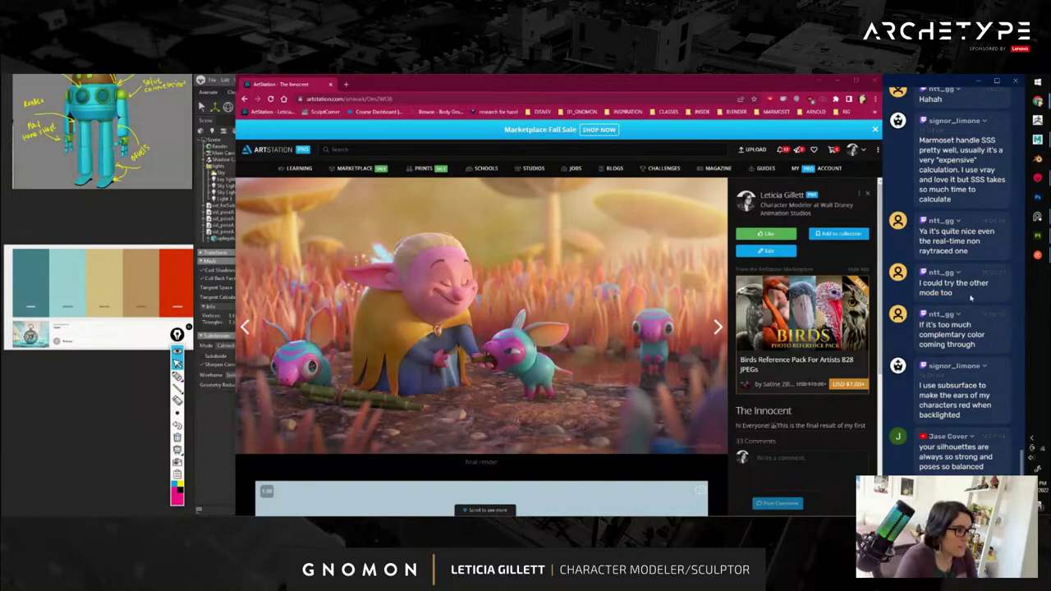
pyautogui.scroll(5, 944, 327)
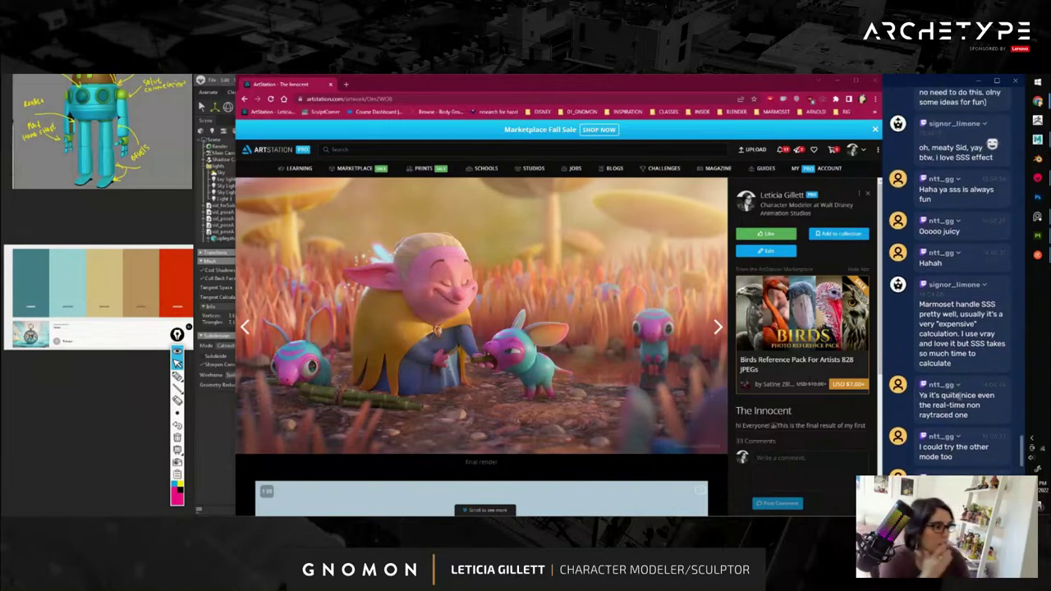
pyautogui.scroll(-2, 954, 393)
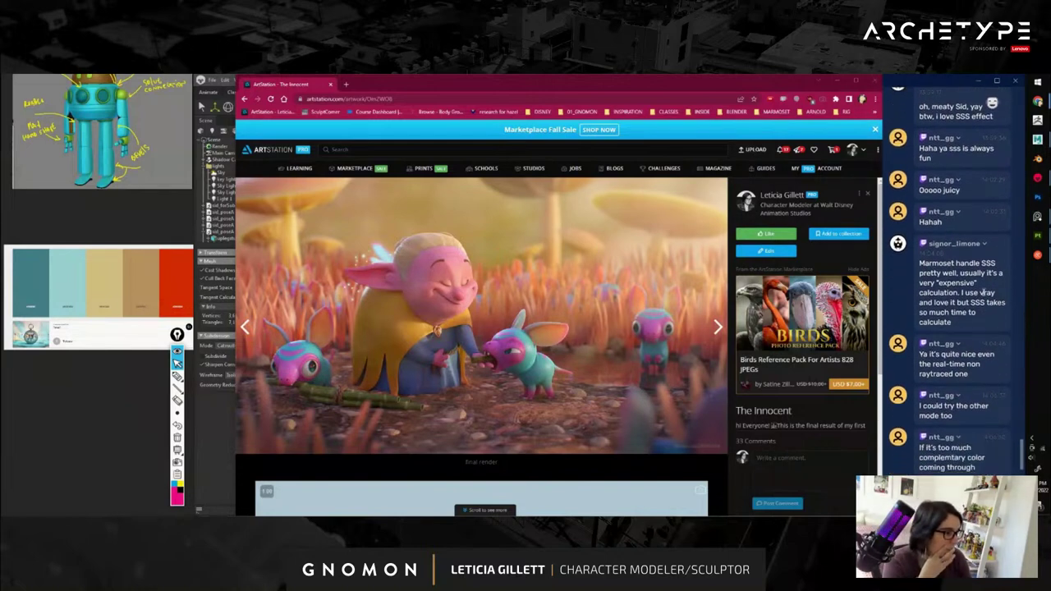
pyautogui.scroll(-3, 971, 370)
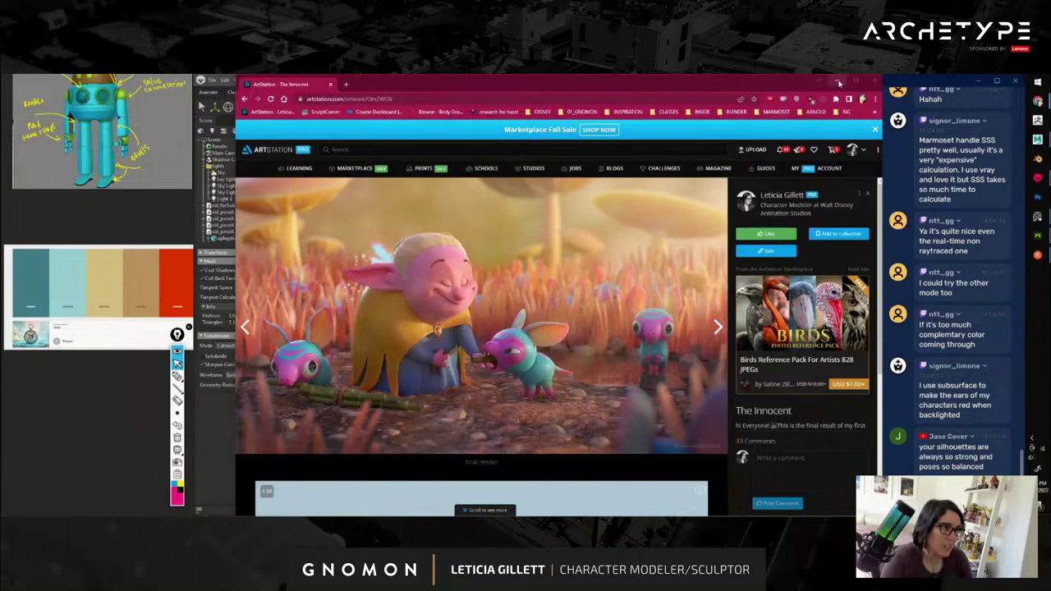
pyautogui.click(837, 82)
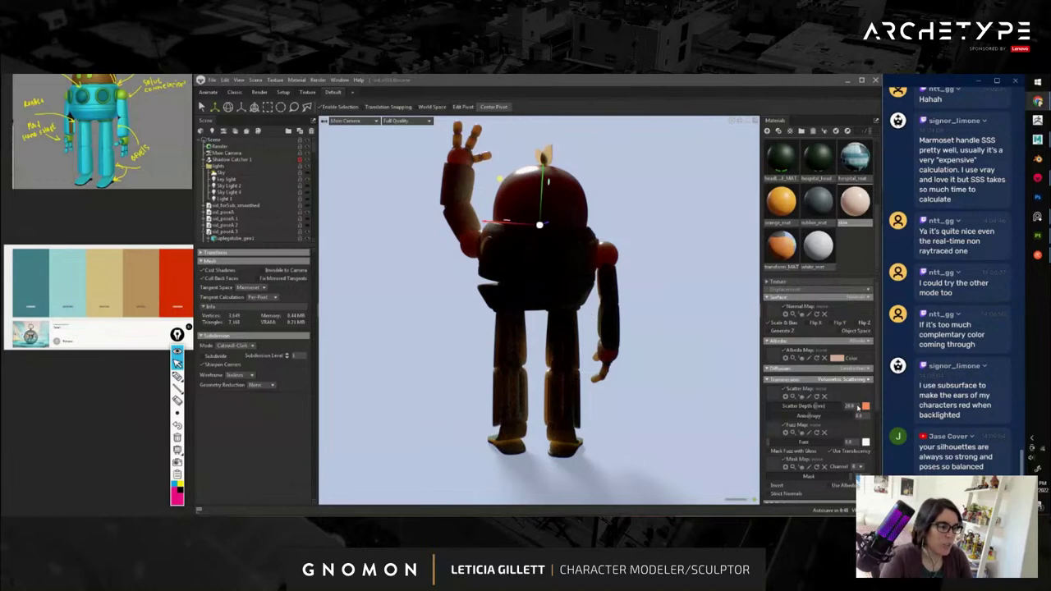
# Set the skin material's scatter depth to 1 mm and turn the Sky light back on, viewing the robot from the front.
pyautogui.moveTo(855, 406); pyautogui.dragTo(833, 408)
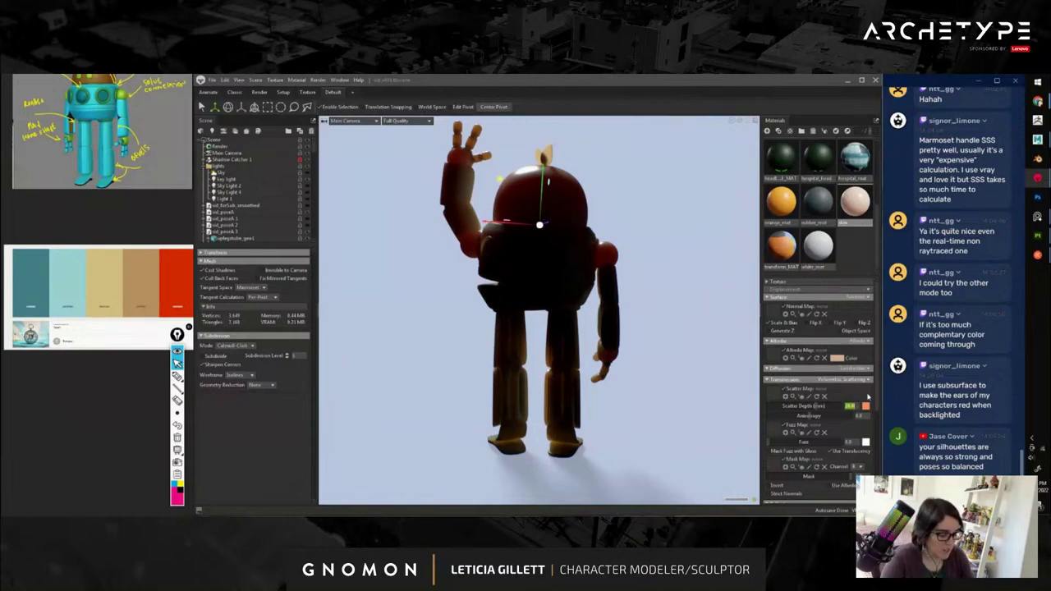
pyautogui.write('1')
pyautogui.press('Return')
pyautogui.scroll(-2, 544, 358)
pyautogui.keyDown('alt'); pyautogui.moveTo(544, 359); pyautogui.dragTo(740, 370); pyautogui.keyUp('alt')
pyautogui.scroll(-1, 594, 353)
pyautogui.keyDown('alt'); pyautogui.moveTo(595, 353); pyautogui.dragTo(547, 355); pyautogui.keyUp('alt')
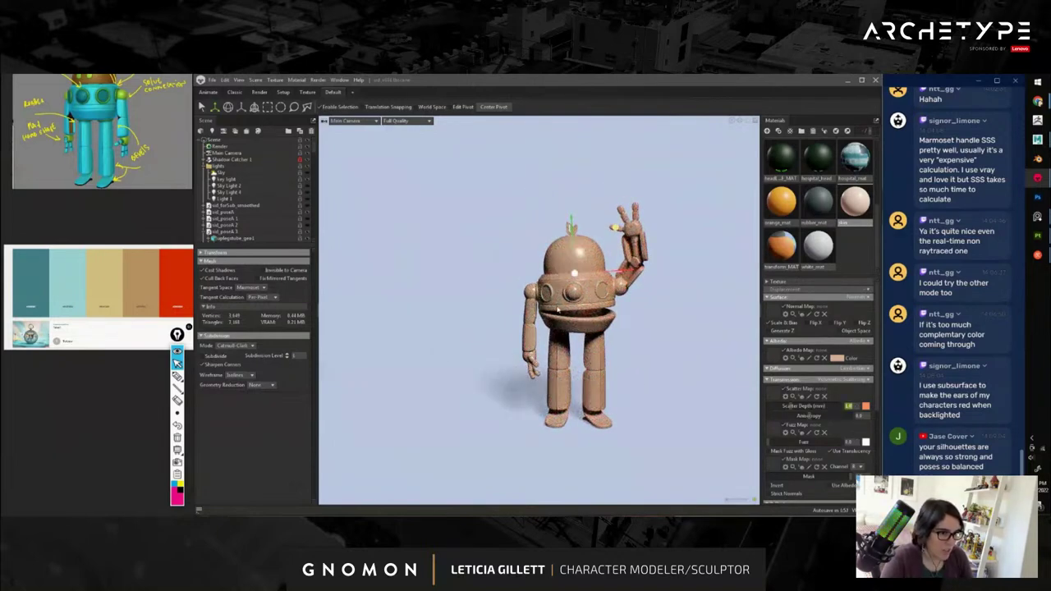
pyautogui.moveTo(559, 309); pyautogui.dragTo(474, 340)
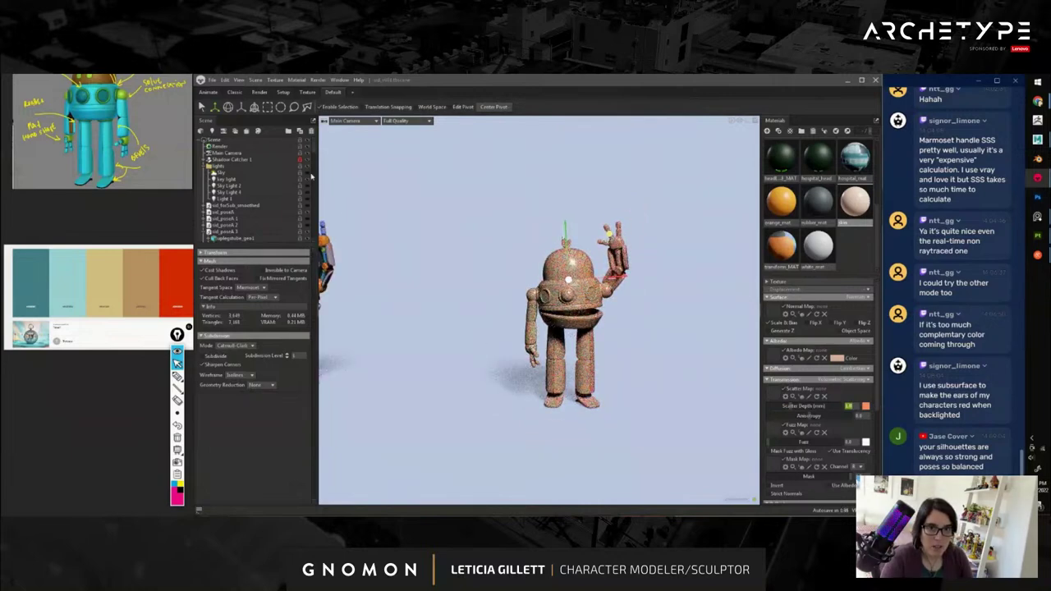
pyautogui.click(308, 173)
pyautogui.moveTo(615, 348)
pyautogui.mouseDown()
pyautogui.moveTo(639, 347)
pyautogui.moveTo(619, 311)
pyautogui.moveTo(624, 334)
pyautogui.moveTo(659, 317)
pyautogui.moveTo(608, 340)
pyautogui.moveTo(622, 335)
pyautogui.mouseUp()
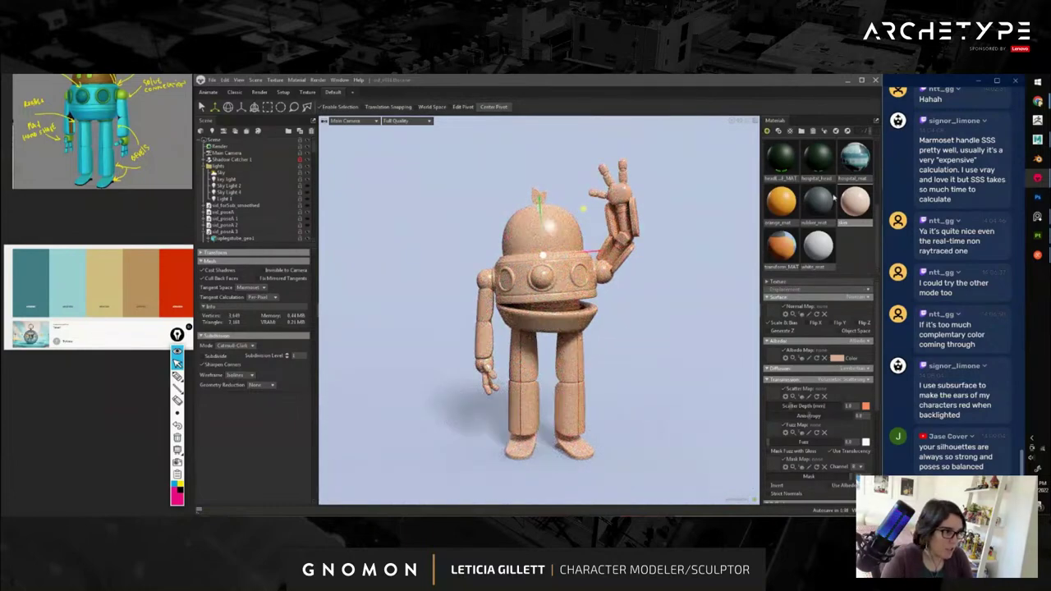
# Create a new material named gold and assign it to the sid_poseA 3 robot model.
pyautogui.click(767, 131)
pyautogui.doubleClick(777, 224)
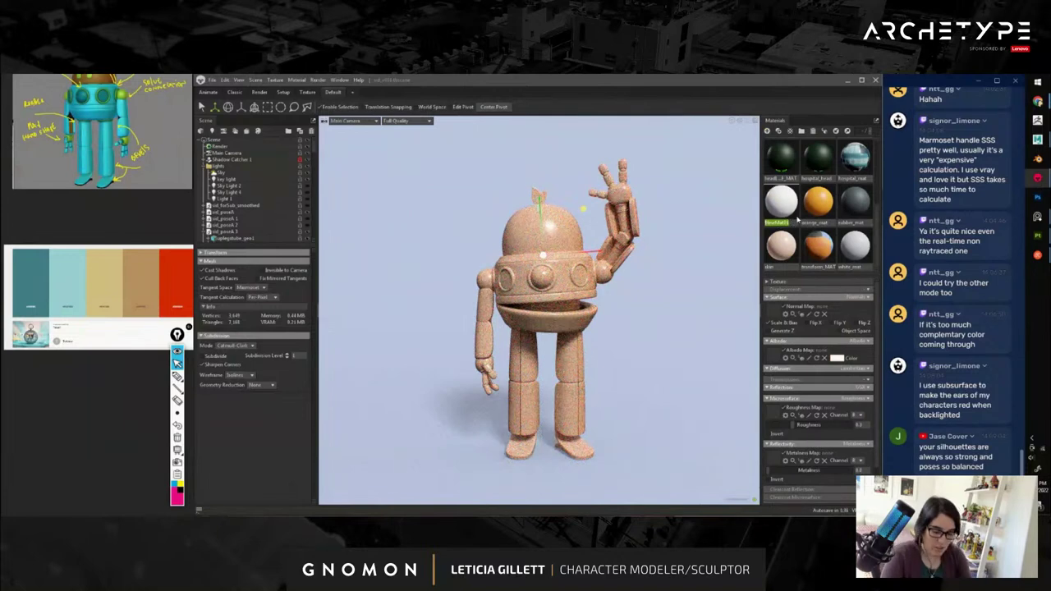
pyautogui.press('Return')
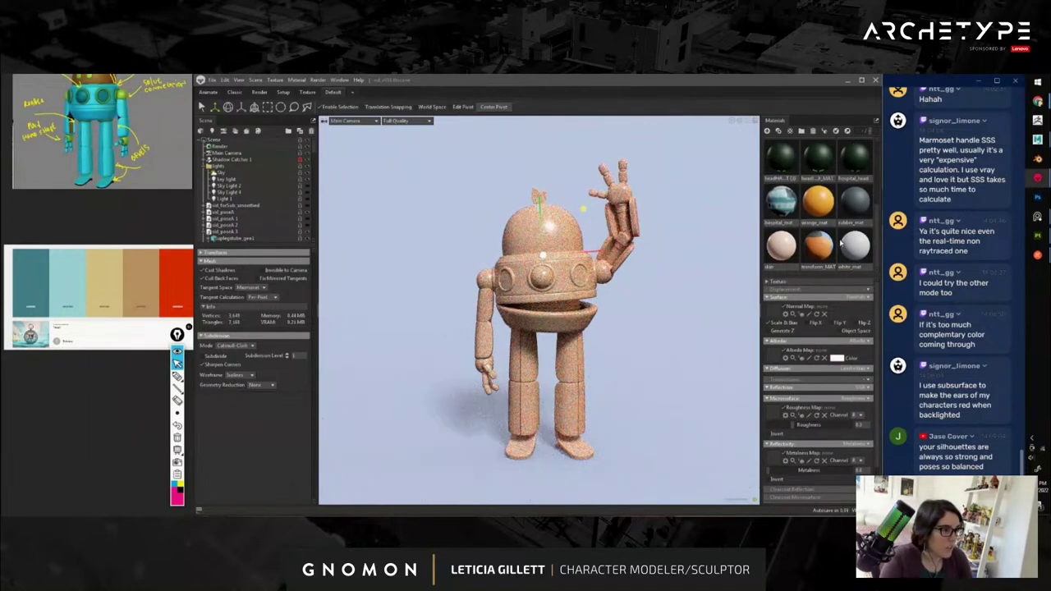
pyautogui.scroll(2, 843, 233)
pyautogui.scroll(1, 842, 233)
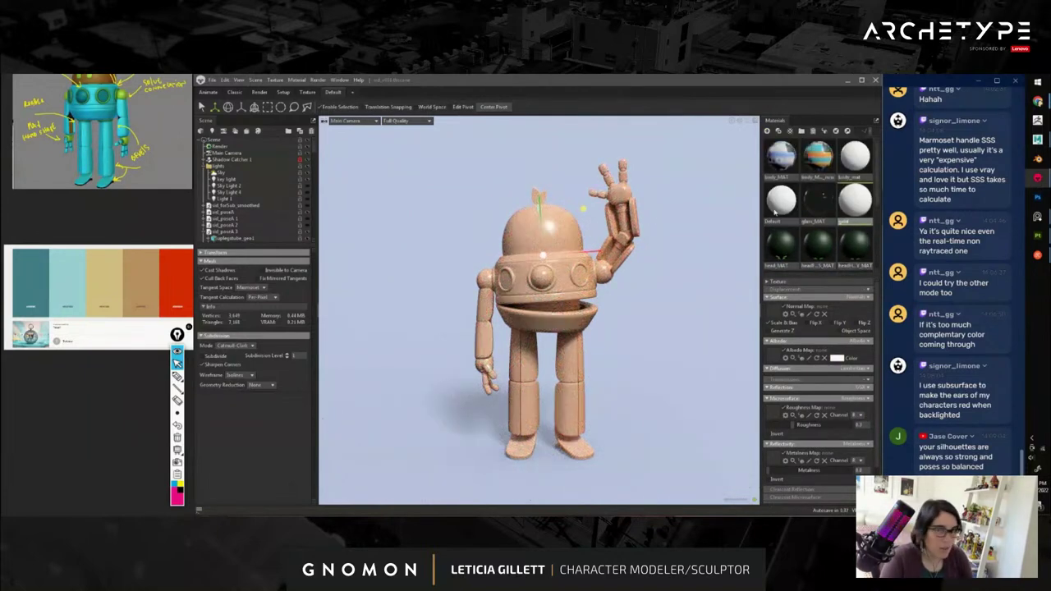
pyautogui.moveTo(857, 197); pyautogui.dragTo(258, 238)
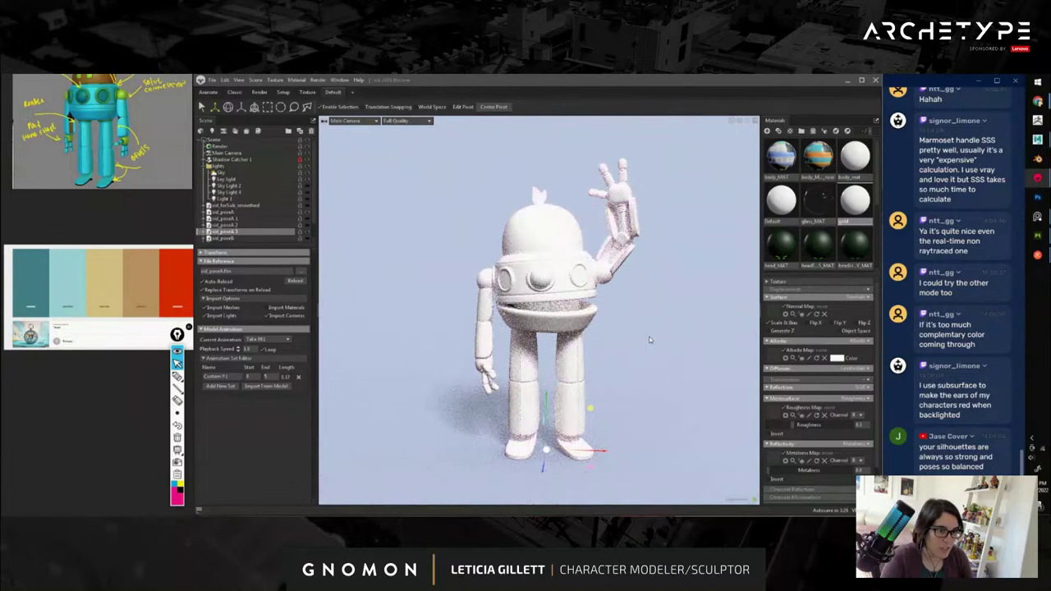
pyautogui.scroll(1, 651, 341)
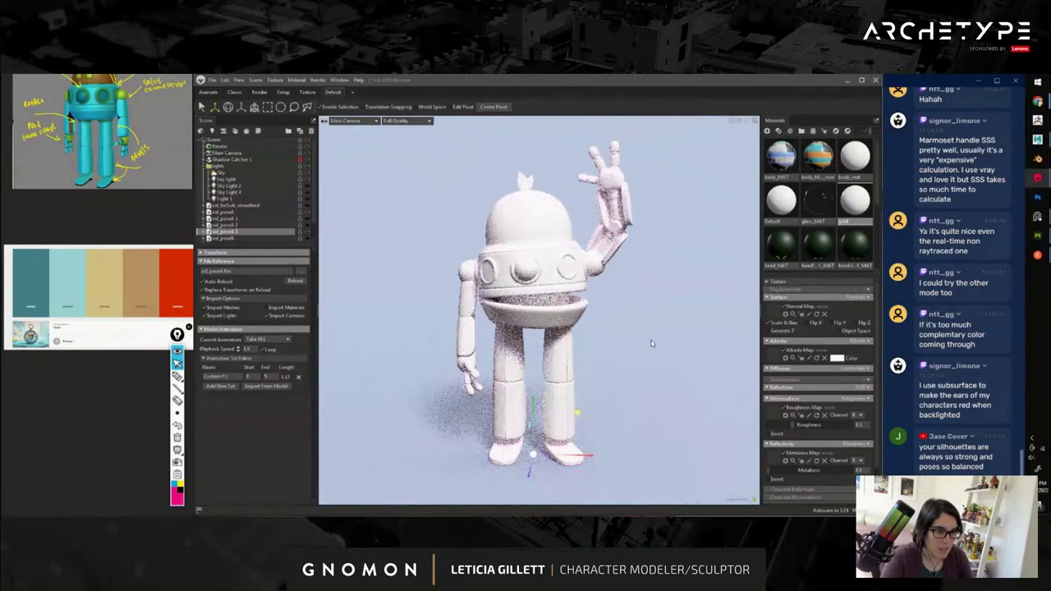
pyautogui.scroll(2, 653, 347)
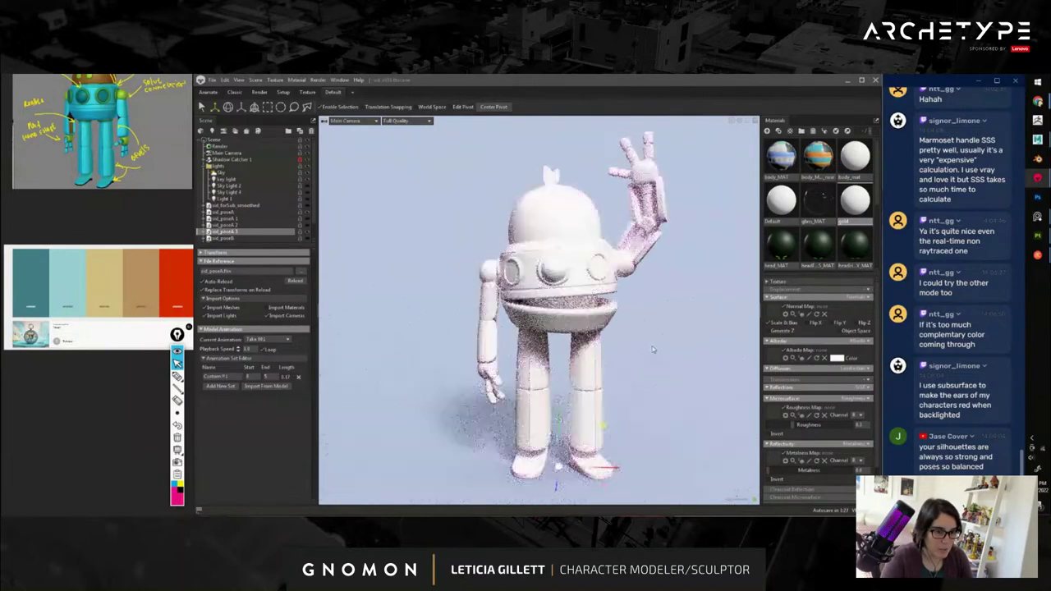
pyautogui.moveTo(653, 349); pyautogui.dragTo(632, 345, button='middle')
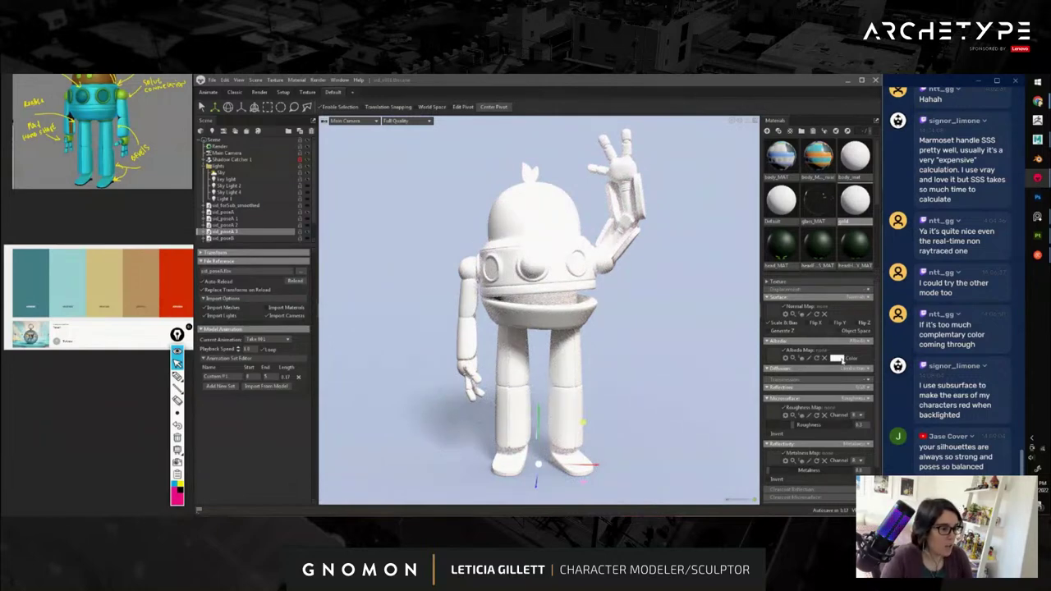
# Change the gold material's albedo color from white to a light, moderately saturated orange.
pyautogui.click(836, 359)
pyautogui.moveTo(420, 229); pyautogui.dragTo(470, 246)
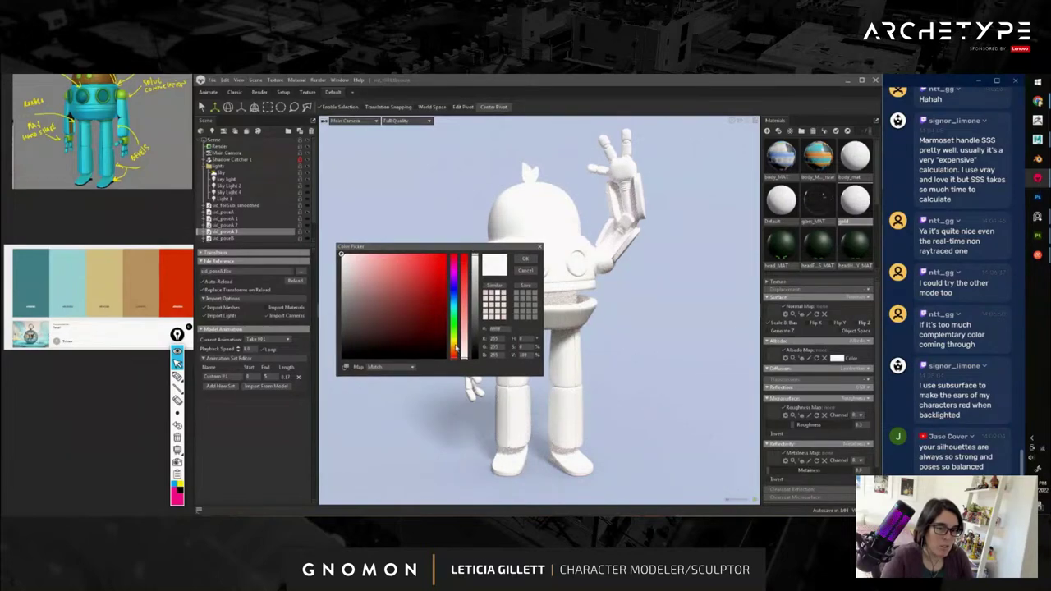
pyautogui.click(454, 348)
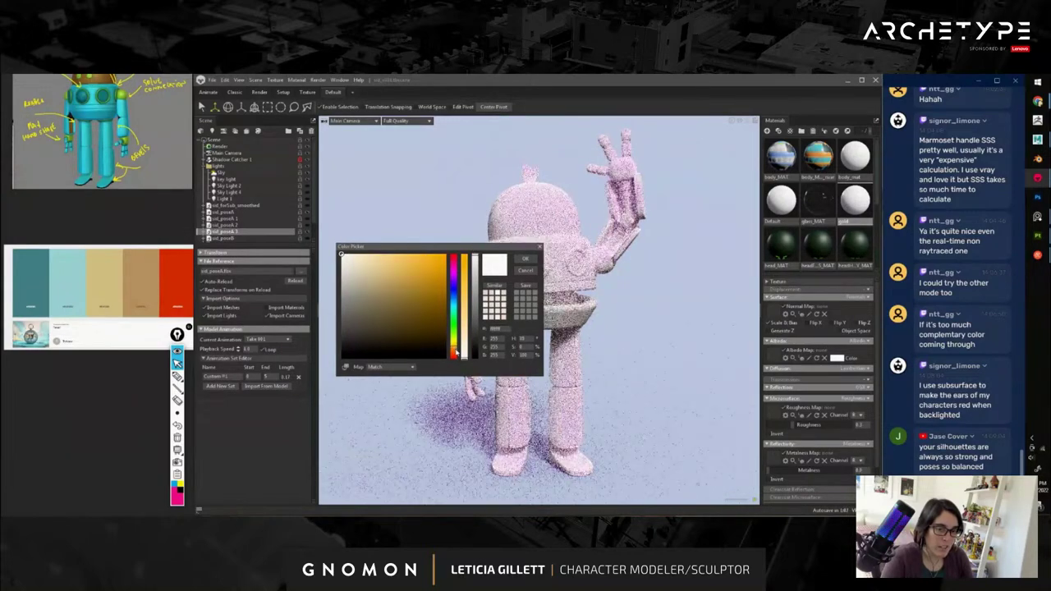
pyautogui.moveTo(457, 354); pyautogui.dragTo(456, 350)
pyautogui.click(418, 282)
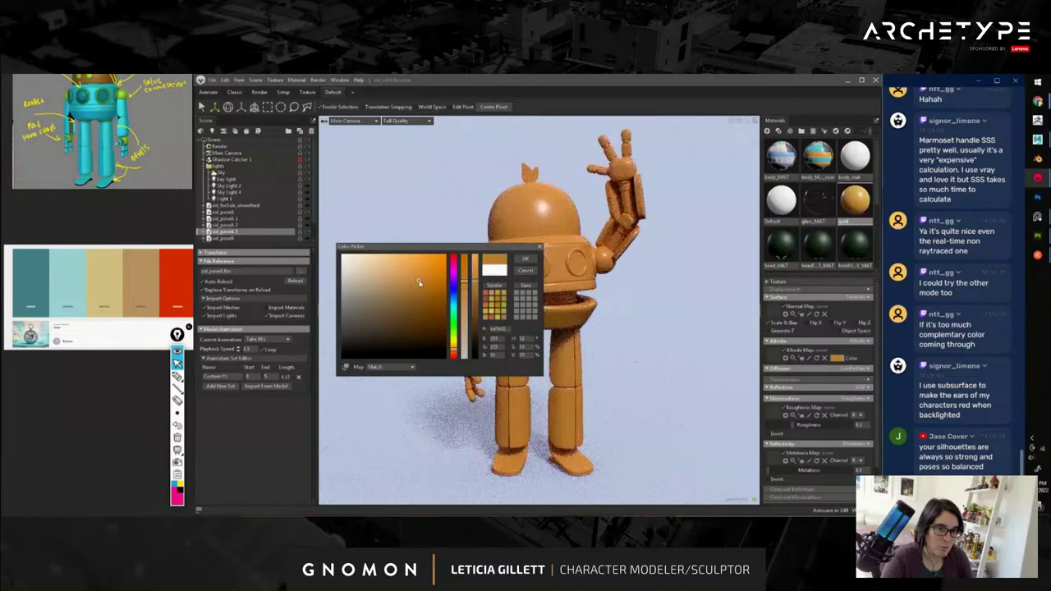
pyautogui.moveTo(477, 249); pyautogui.dragTo(431, 235)
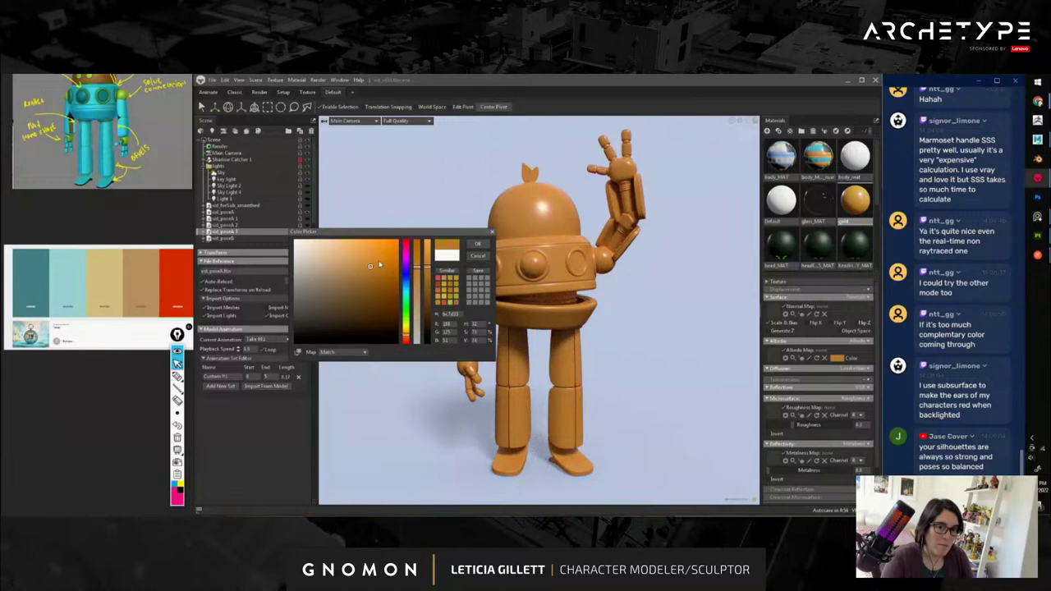
pyautogui.moveTo(370, 266)
pyautogui.mouseDown()
pyautogui.moveTo(358, 248)
pyautogui.moveTo(315, 247)
pyautogui.moveTo(408, 247)
pyautogui.moveTo(292, 244)
pyautogui.moveTo(411, 245)
pyautogui.mouseUp()
# Mark the bright upper band of the color field with horizontal pink lines and clear the markings.
pyautogui.click(177, 376)
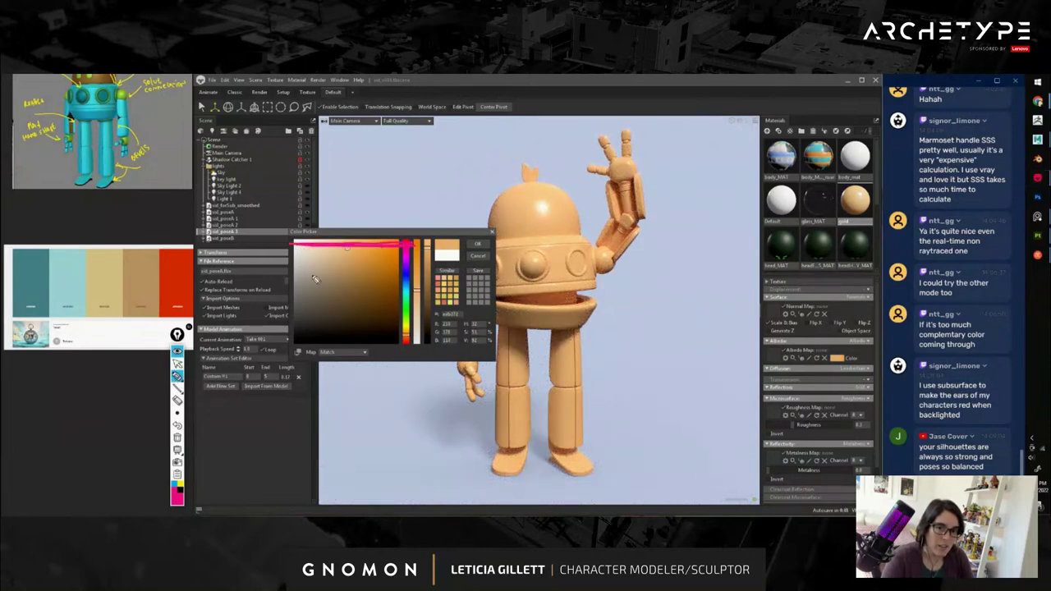
pyautogui.moveTo(296, 286)
pyautogui.mouseDown()
pyautogui.moveTo(358, 289)
pyautogui.moveTo(303, 286)
pyautogui.mouseUp()
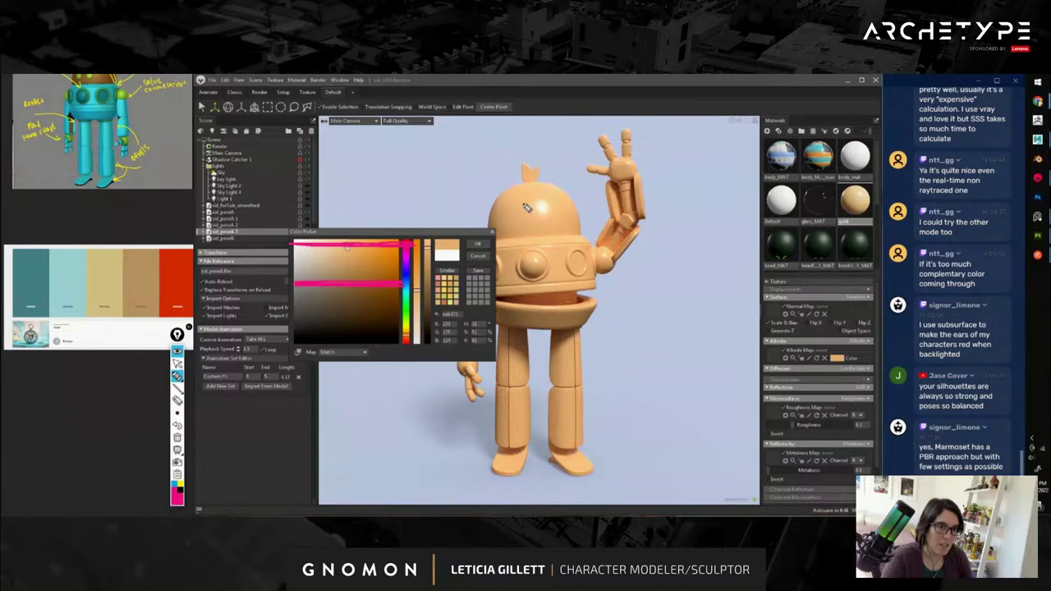
pyautogui.click(178, 438)
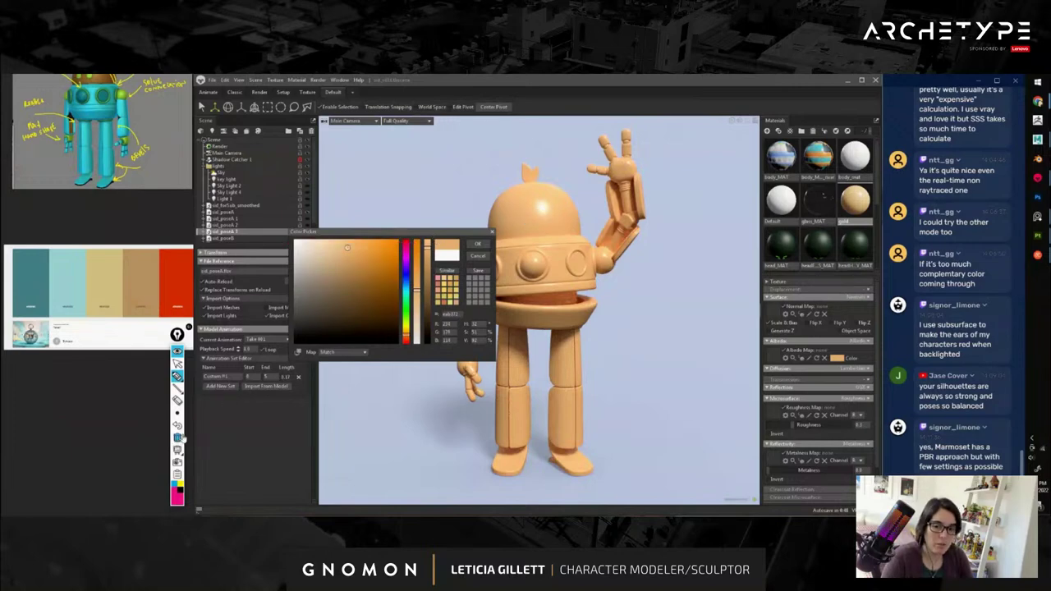
pyautogui.click(177, 362)
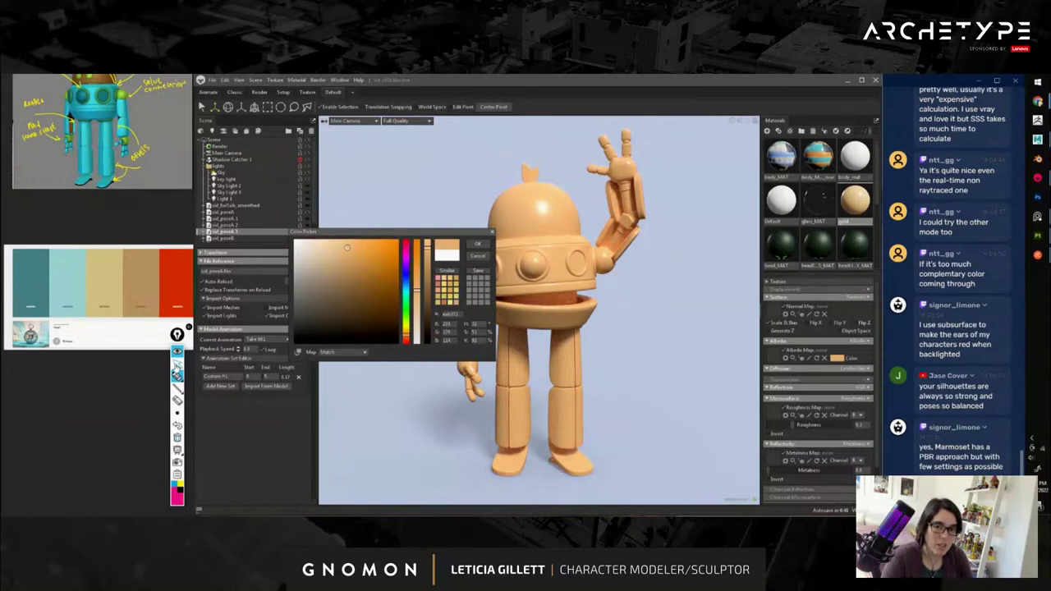
# Fine-tune the gold material's albedo to a warm light orange, adjusting its saturation, brightness and hue.
pyautogui.moveTo(348, 251)
pyautogui.mouseDown()
pyautogui.moveTo(367, 267)
pyautogui.moveTo(355, 250)
pyautogui.mouseUp()
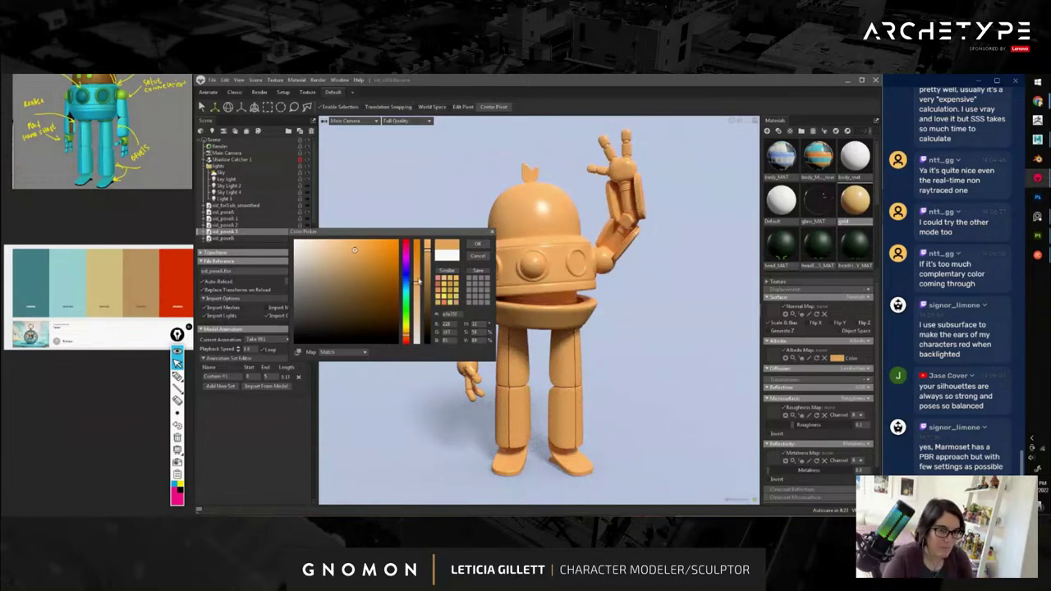
pyautogui.click(350, 247)
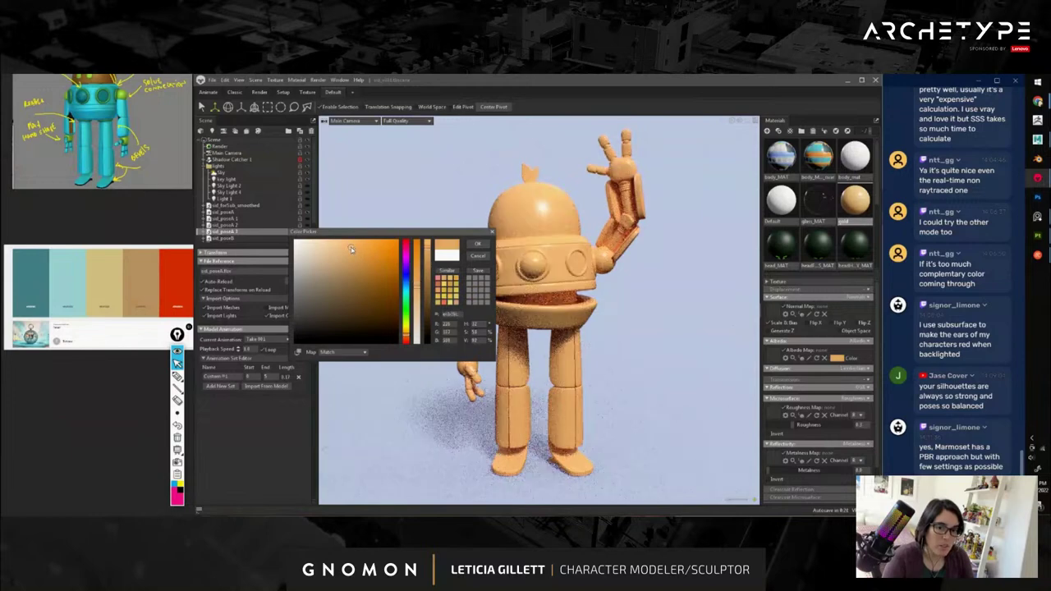
pyautogui.click(479, 245)
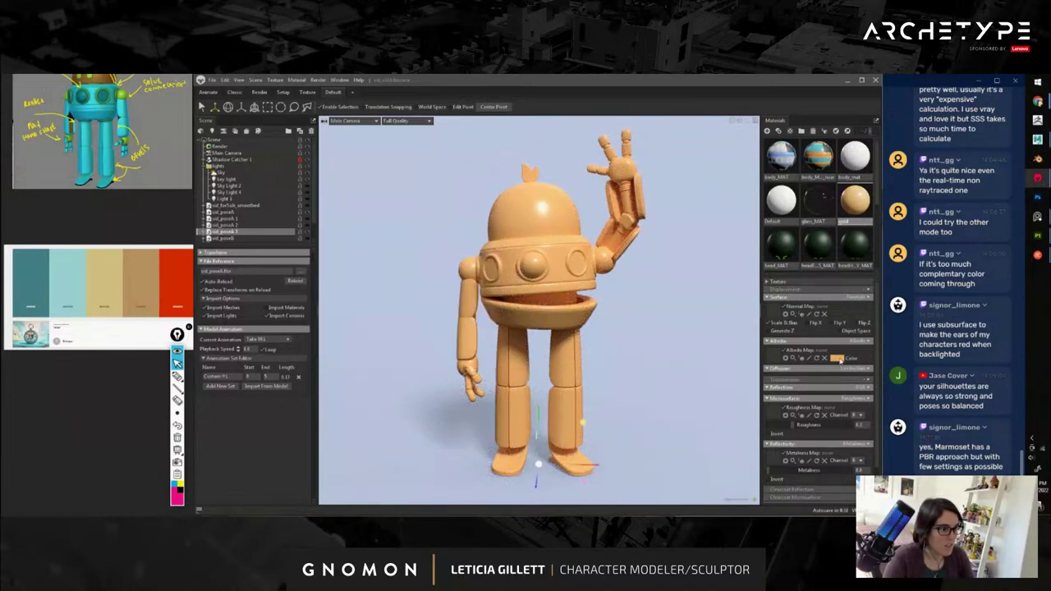
pyautogui.click(837, 359)
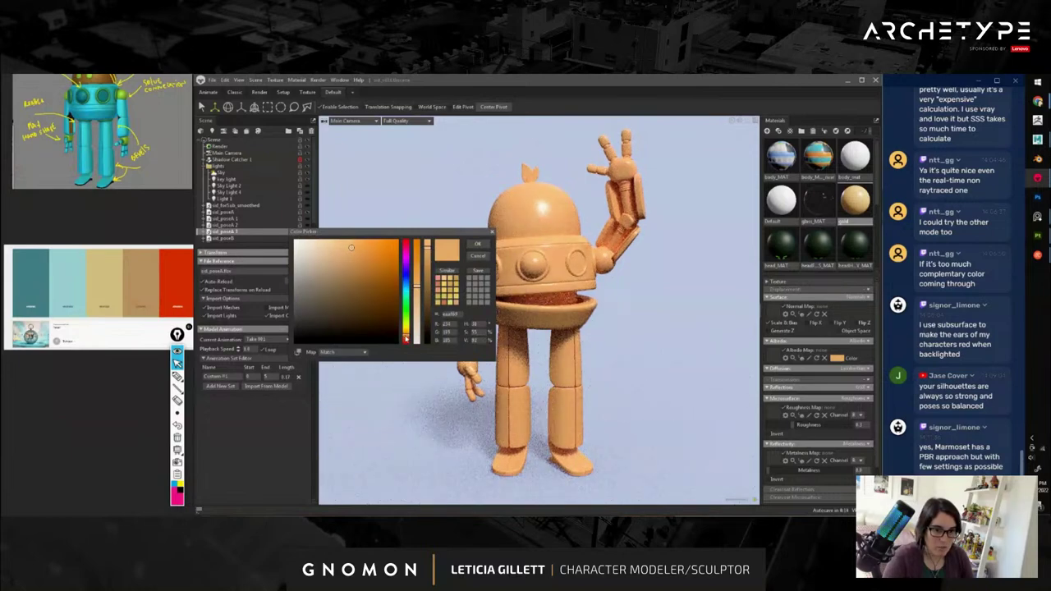
pyautogui.moveTo(405, 337); pyautogui.dragTo(405, 336)
pyautogui.click(477, 245)
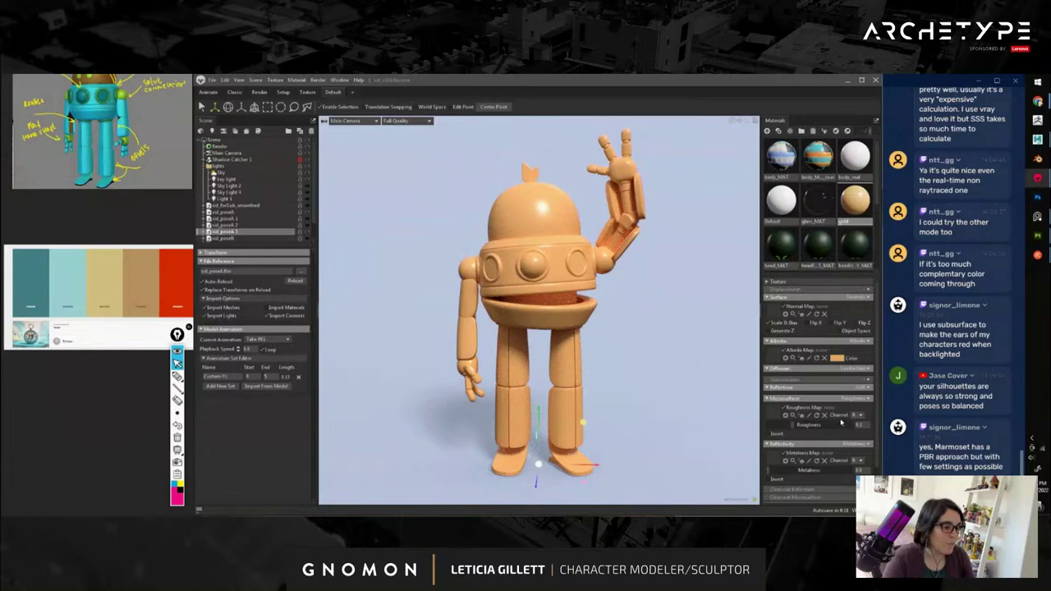
# Set the gold material's metalness to 1 and shift its albedo color to a brighter, pale golden yellow.
pyautogui.scroll(-2, 832, 379)
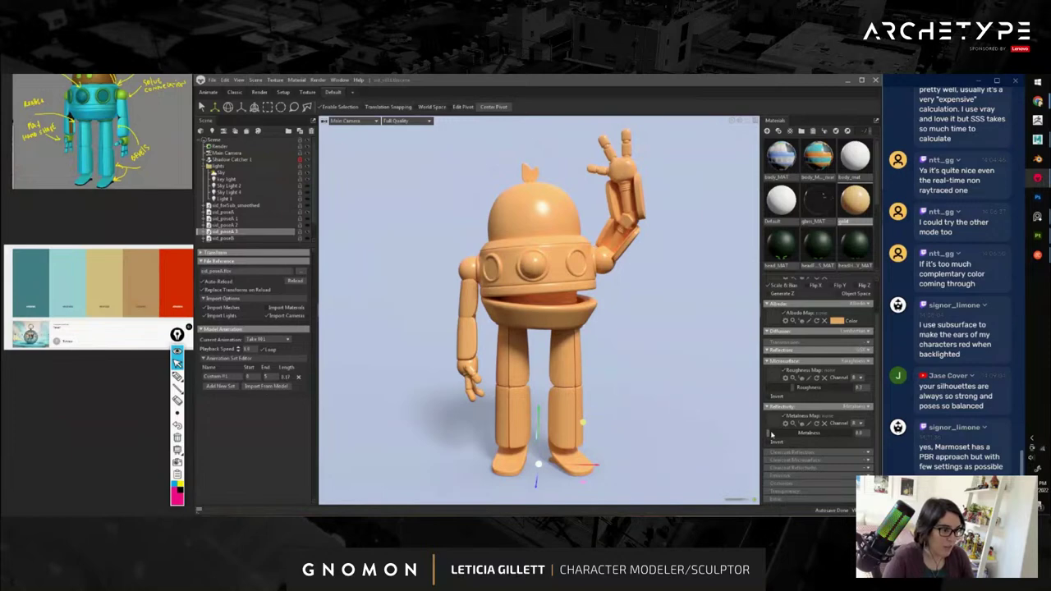
pyautogui.moveTo(771, 433); pyautogui.dragTo(854, 433)
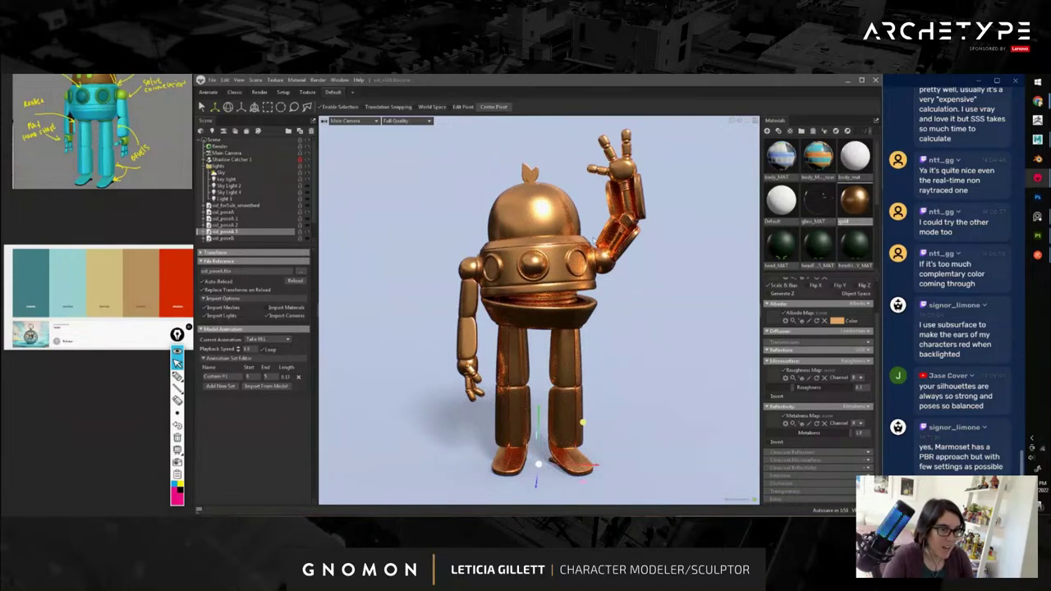
pyautogui.click(836, 321)
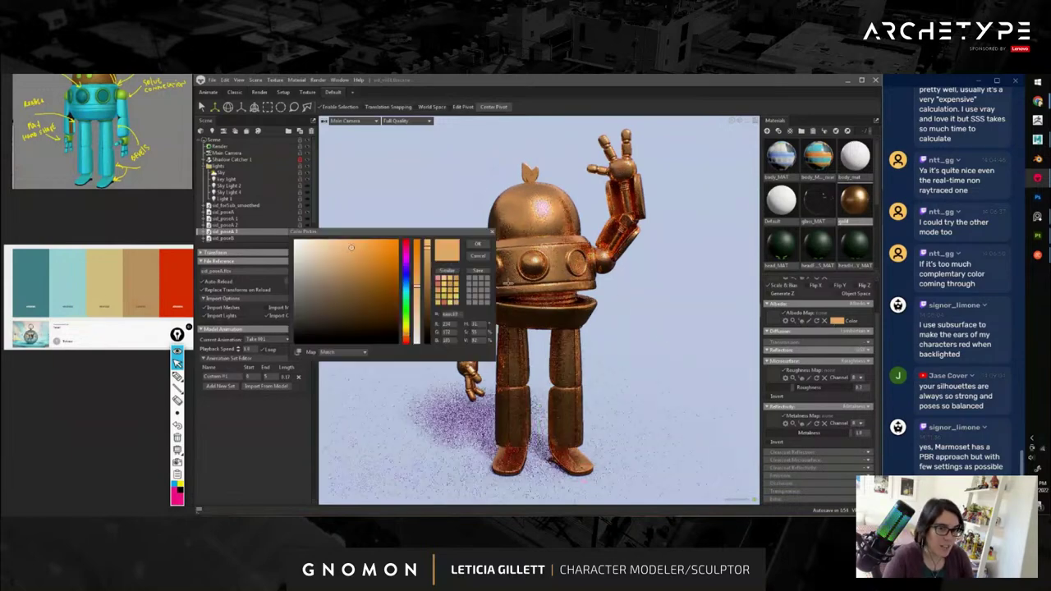
pyautogui.moveTo(408, 339); pyautogui.dragTo(408, 334)
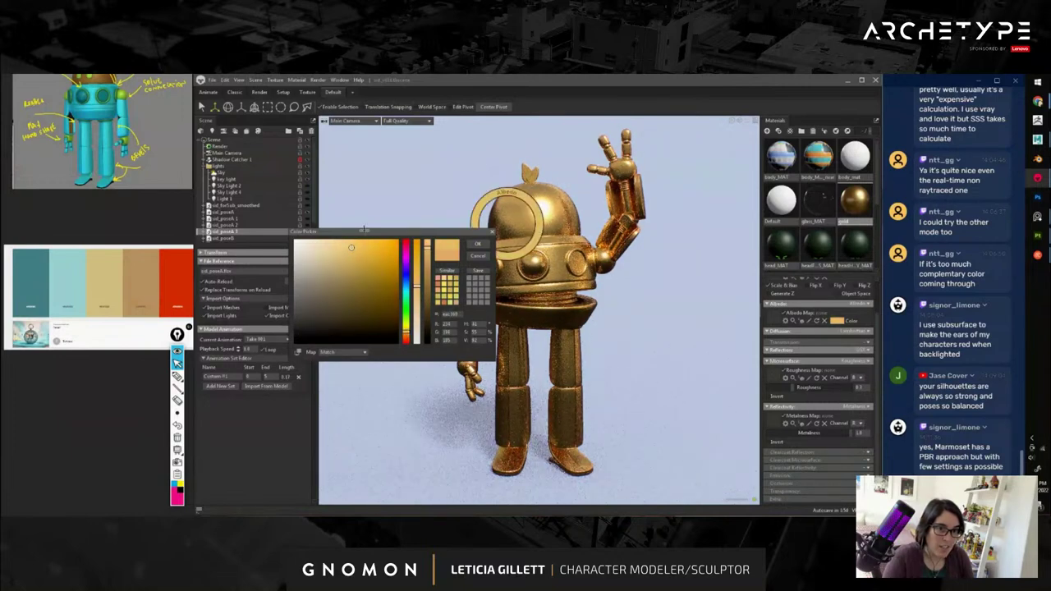
pyautogui.moveTo(351, 249); pyautogui.dragTo(345, 244)
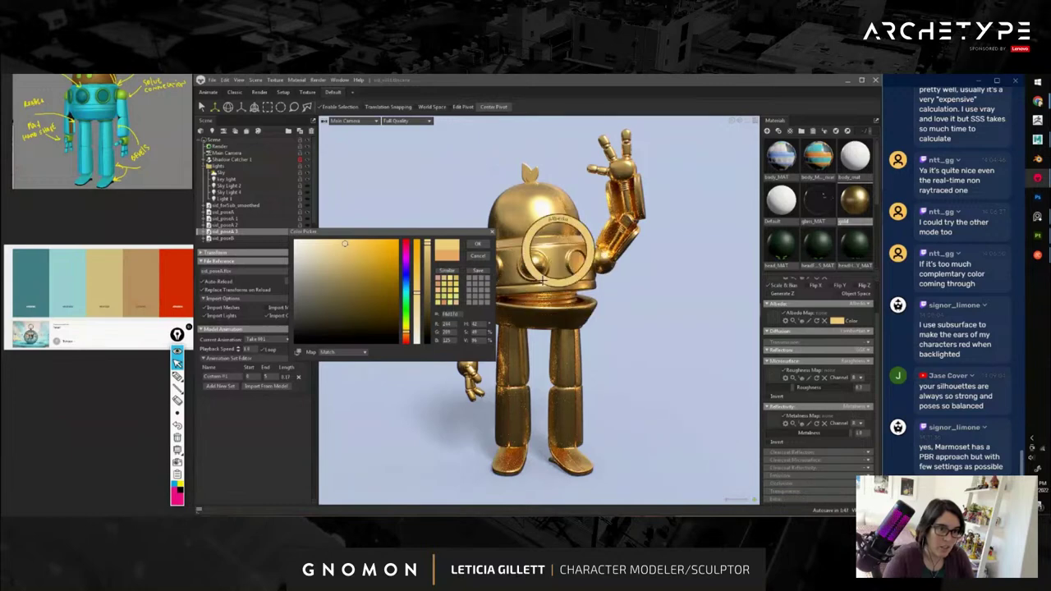
pyautogui.click(478, 244)
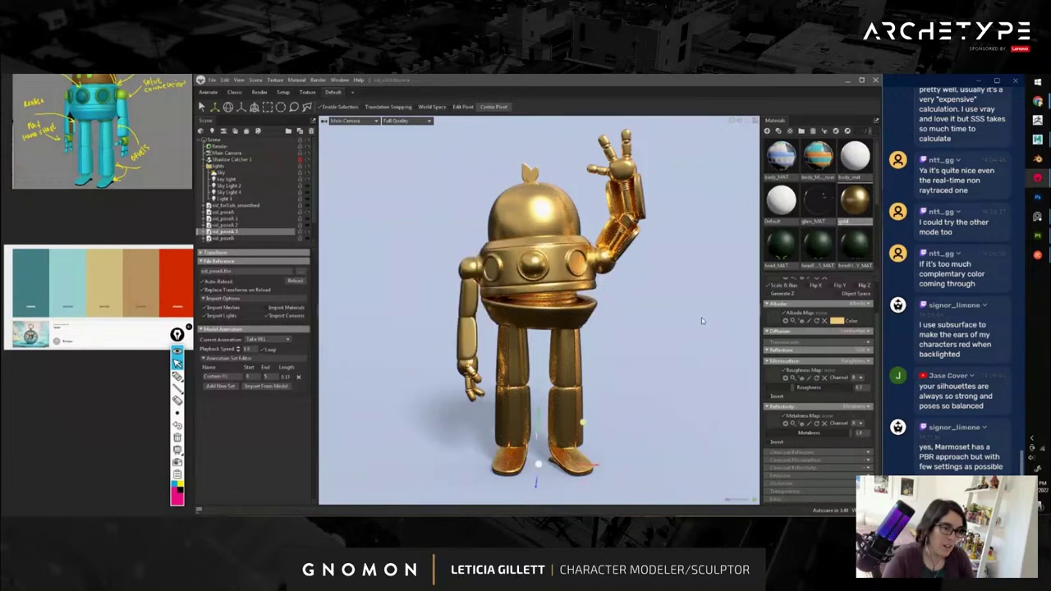
# Lower the gold material's roughness to a near-mirror finish and raise it back to 0.317, keeping the albedo color.
pyautogui.click(839, 321)
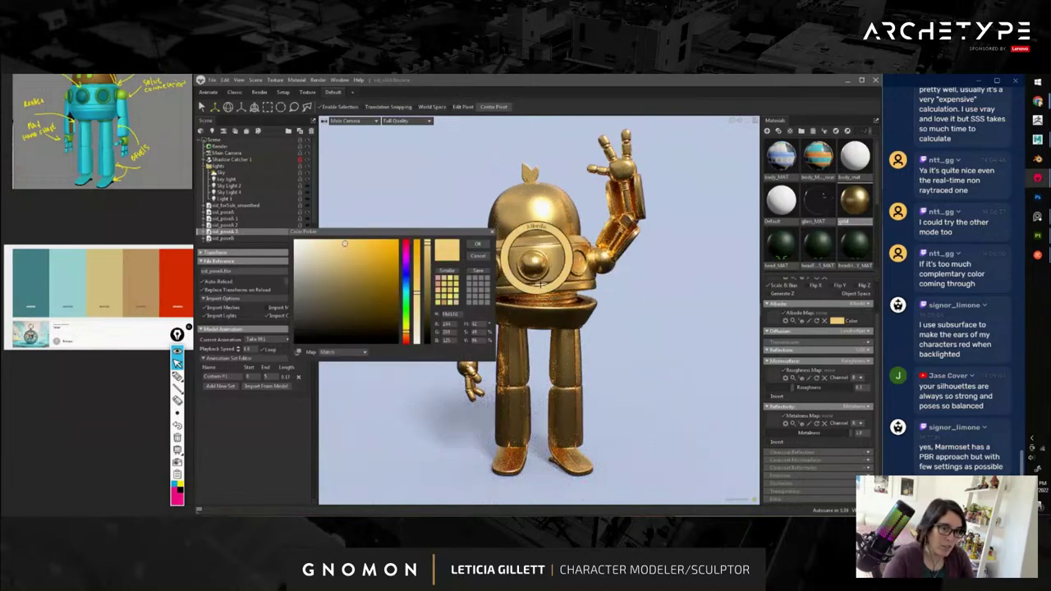
pyautogui.click(481, 248)
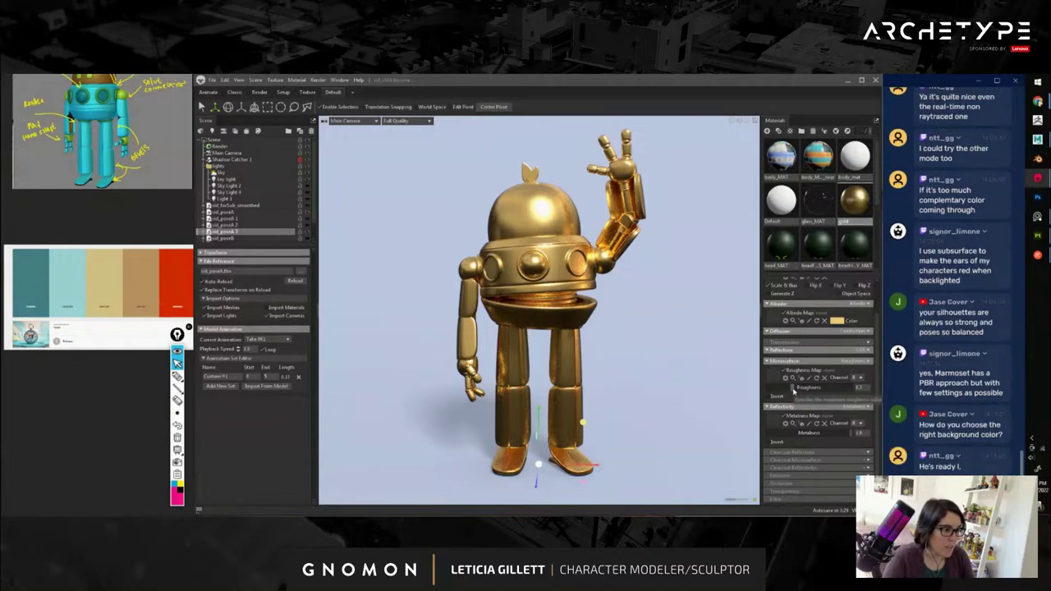
pyautogui.moveTo(792, 387); pyautogui.dragTo(770, 387)
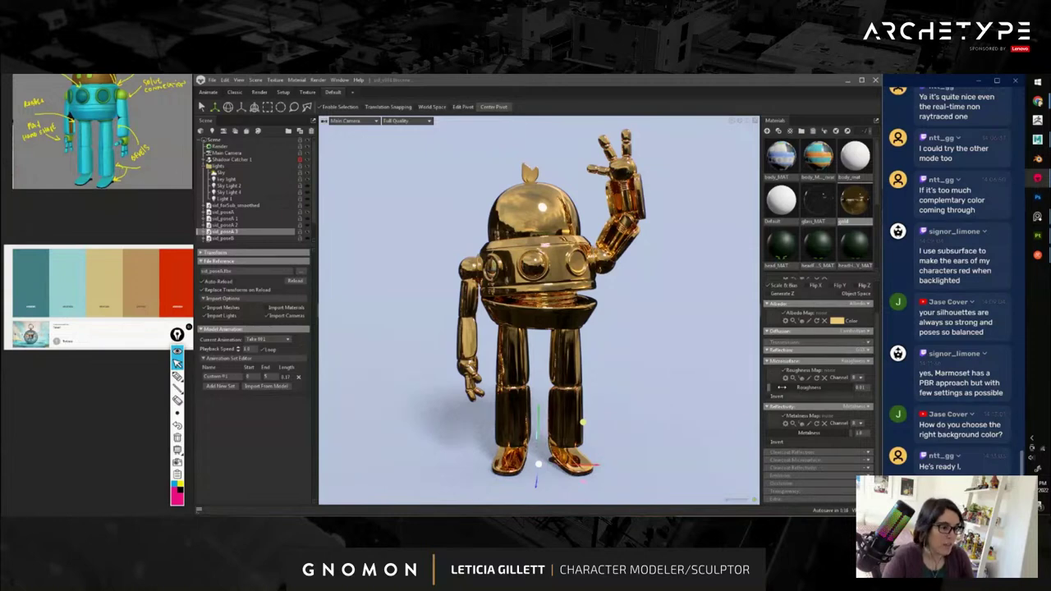
pyautogui.moveTo(782, 387)
pyautogui.mouseDown()
pyautogui.moveTo(828, 386)
pyautogui.moveTo(793, 386)
pyautogui.mouseUp()
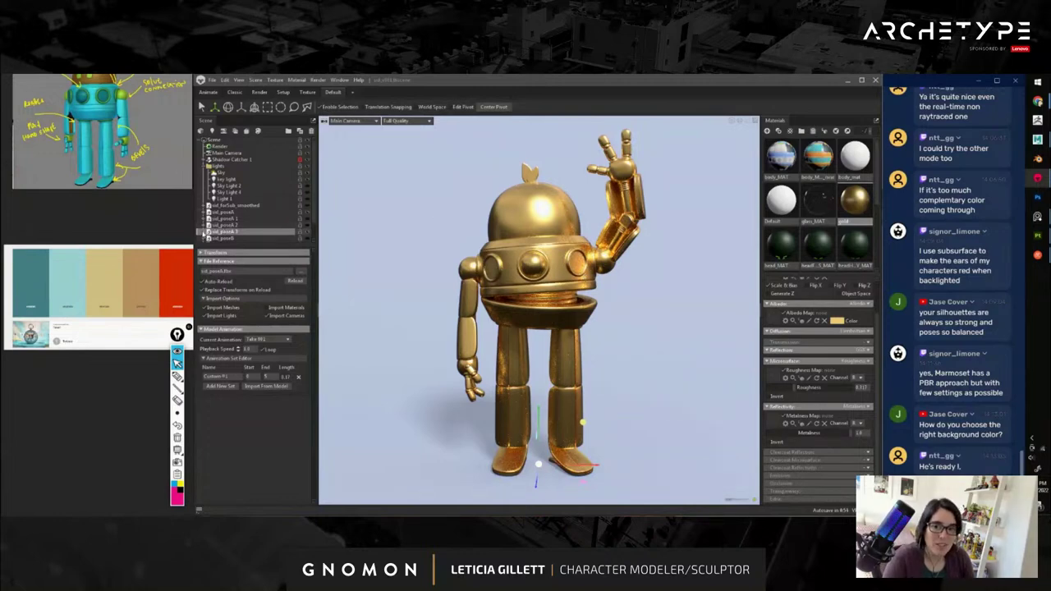
# Expand the sid_poseA 3 hierarchy and apply glass_MAT to the outer head piece head_geo1.
pyautogui.click(205, 232)
pyautogui.scroll(-3, 274, 213)
pyautogui.scroll(-5, 271, 214)
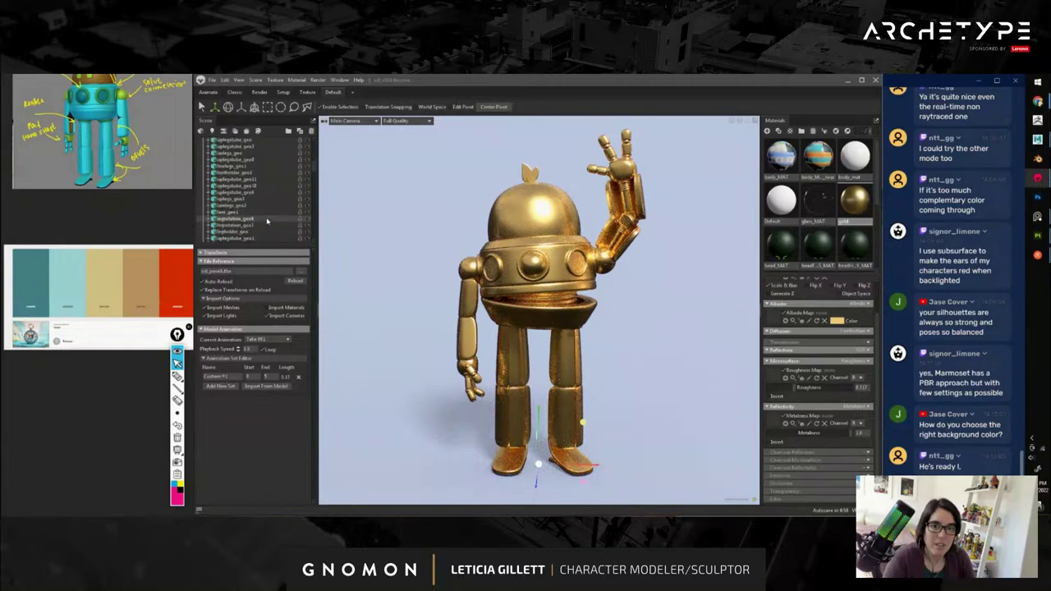
pyautogui.scroll(-3, 264, 219)
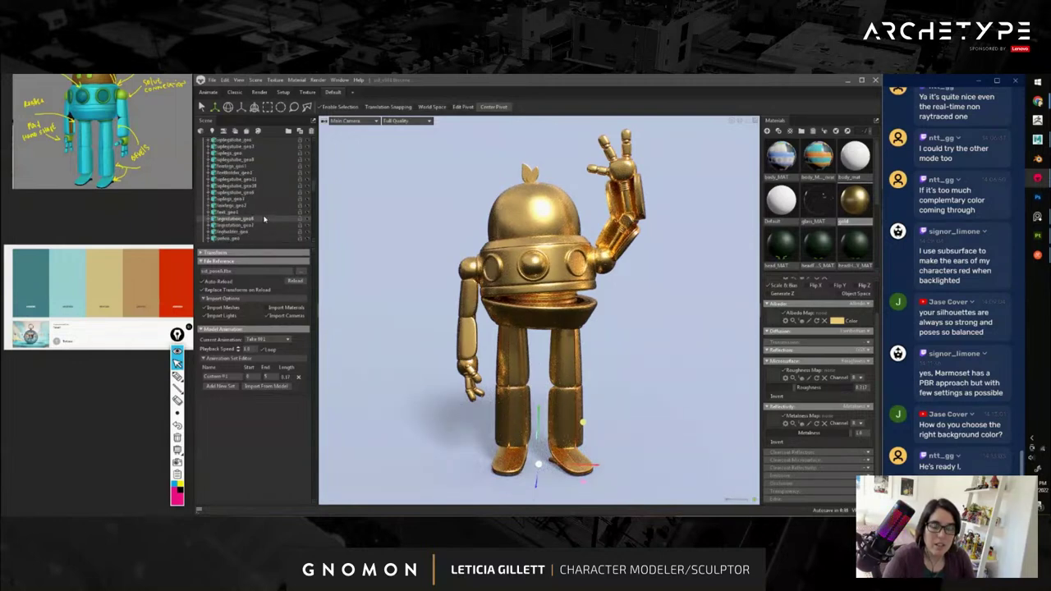
pyautogui.scroll(-5, 263, 219)
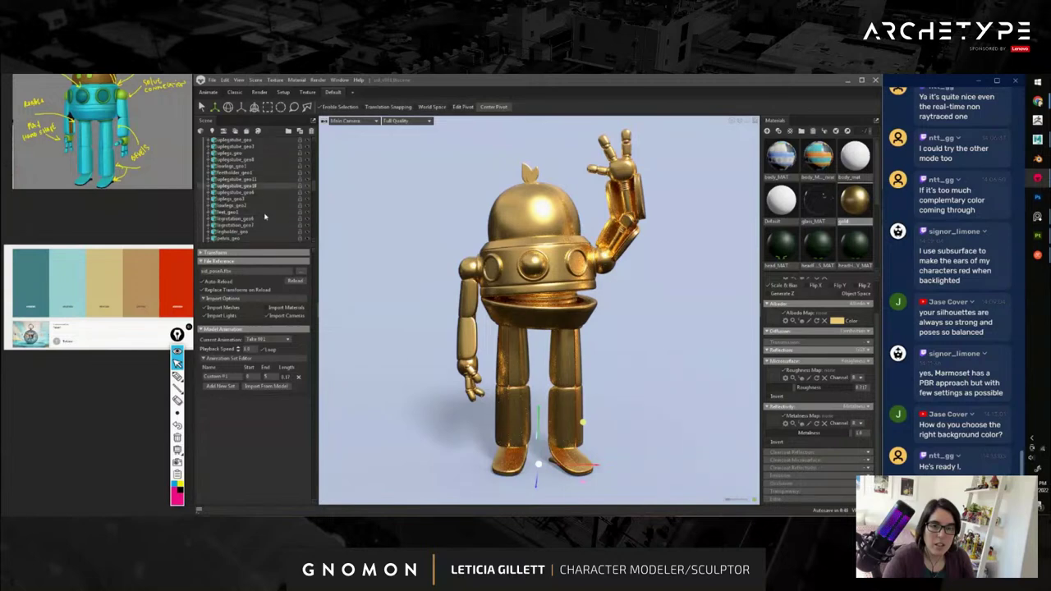
pyautogui.scroll(2, 263, 219)
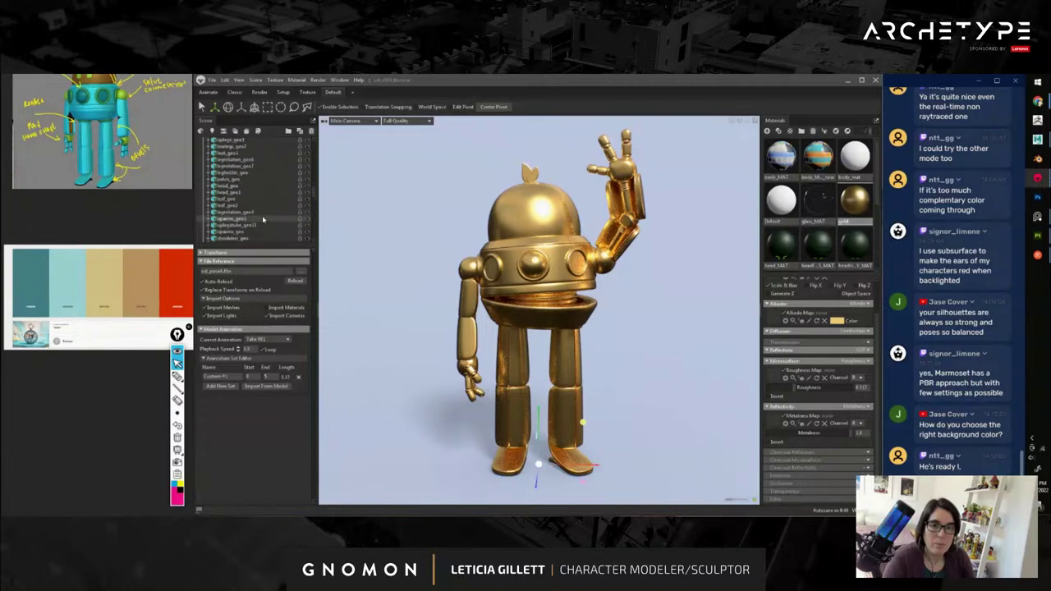
pyautogui.click(819, 204)
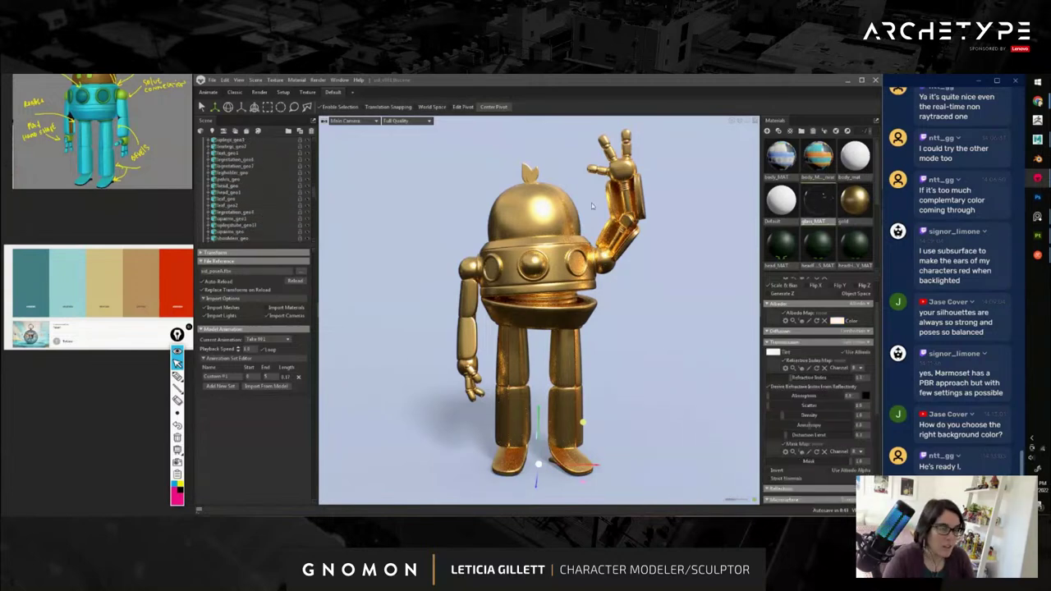
pyautogui.click(257, 193)
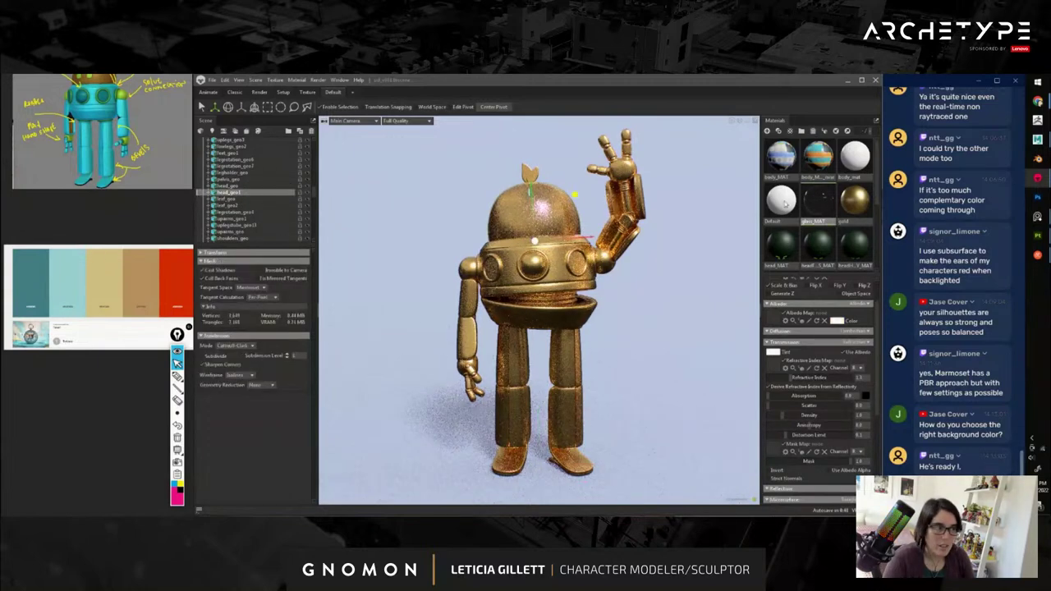
# Duplicate the head material with the yellow emissive color and rename the copy.
pyautogui.scroll(-1, 854, 206)
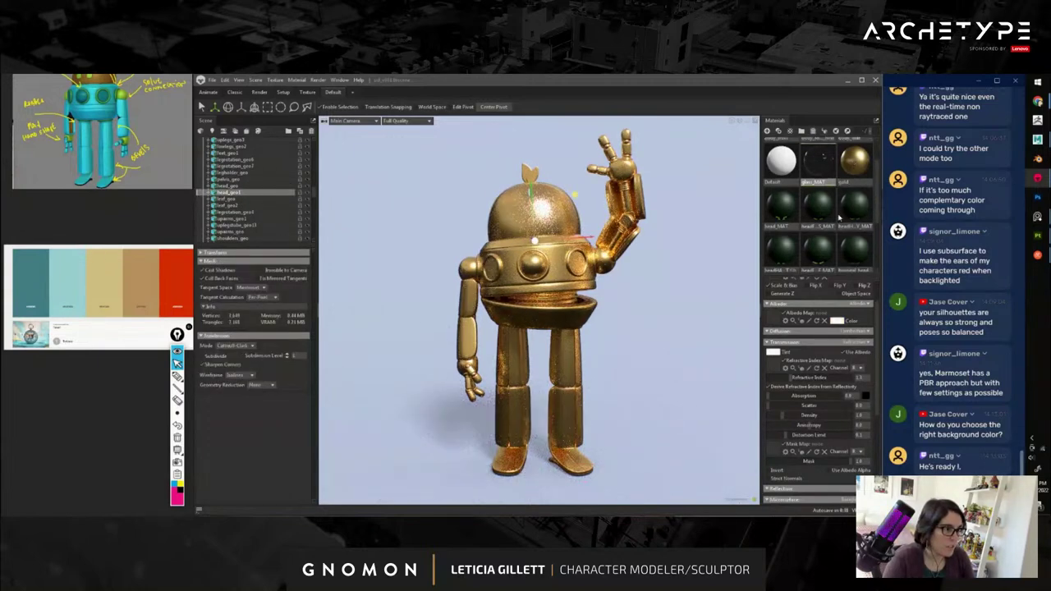
pyautogui.click(782, 214)
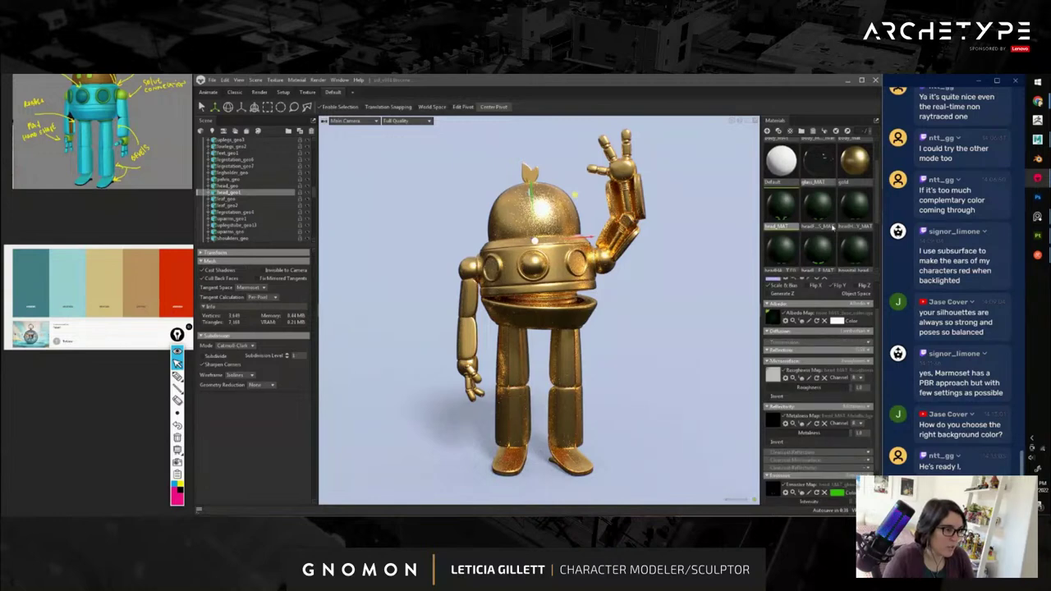
pyautogui.scroll(-1, 787, 226)
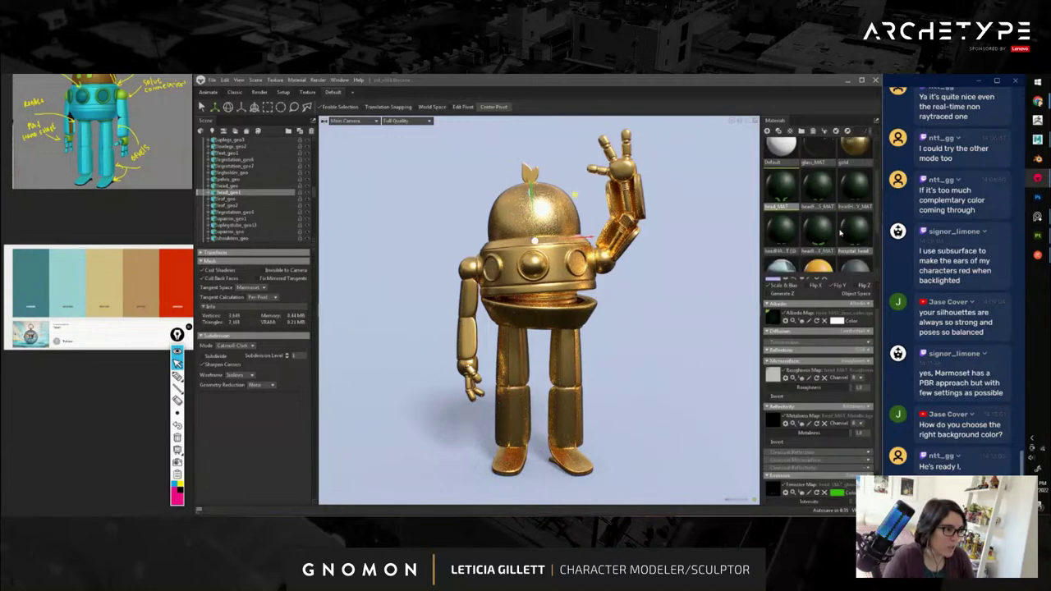
pyautogui.click(783, 232)
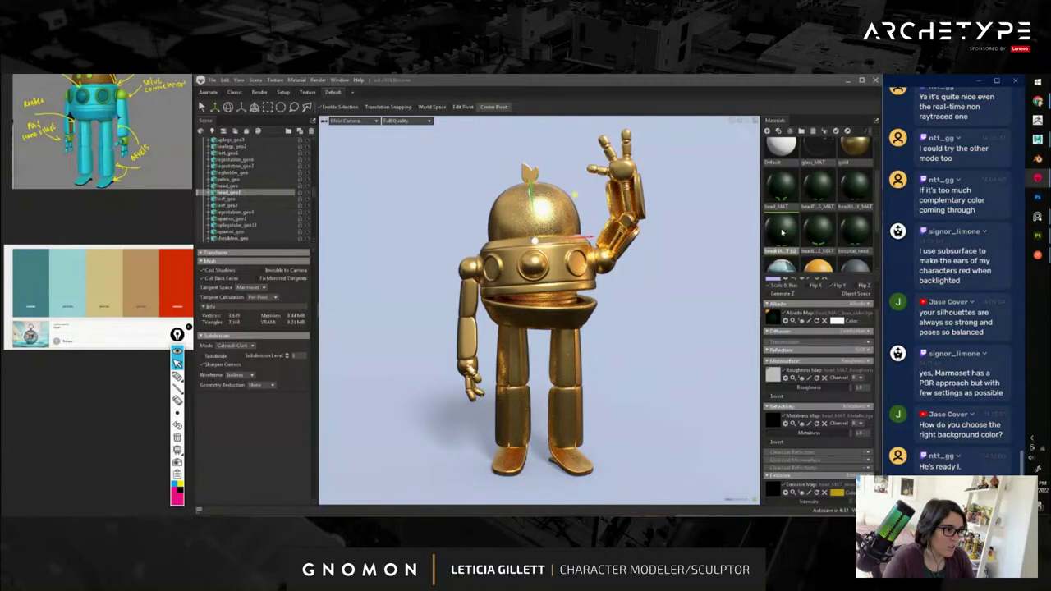
pyautogui.click(778, 132)
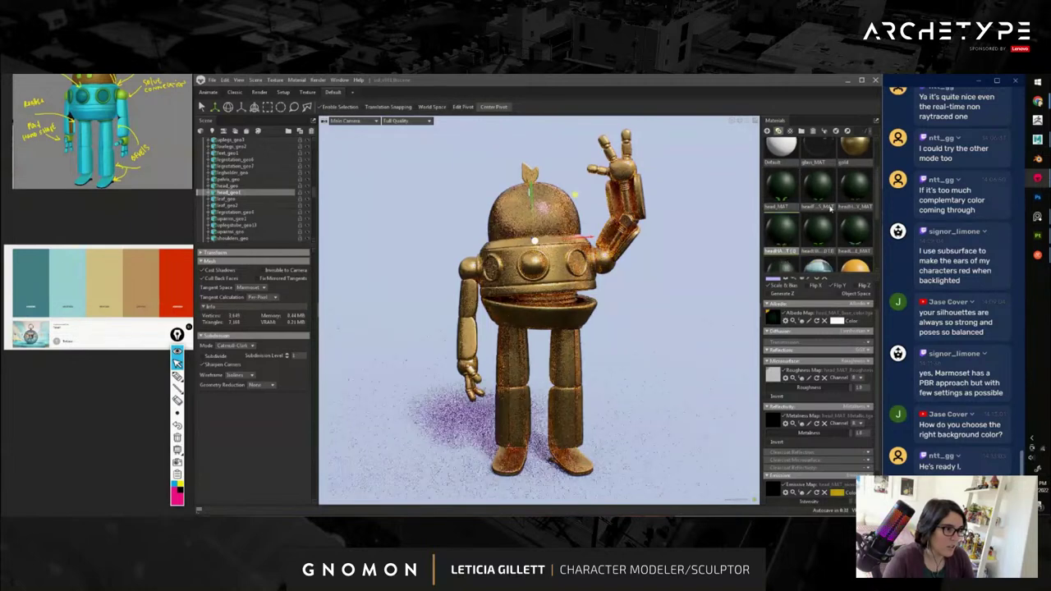
pyautogui.doubleClick(828, 250)
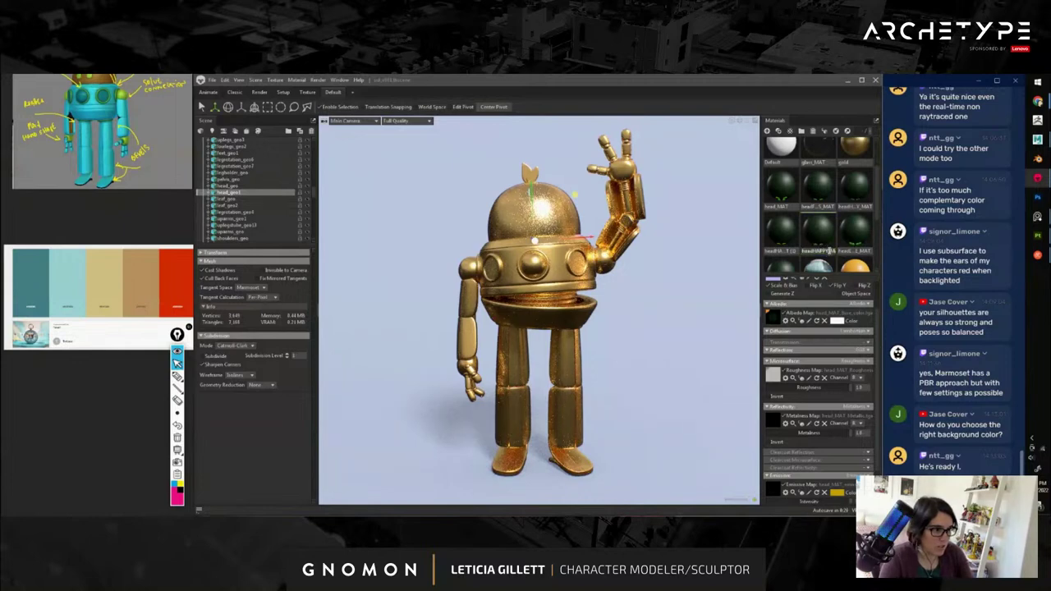
pyautogui.doubleClick(830, 250)
pyautogui.write('w')
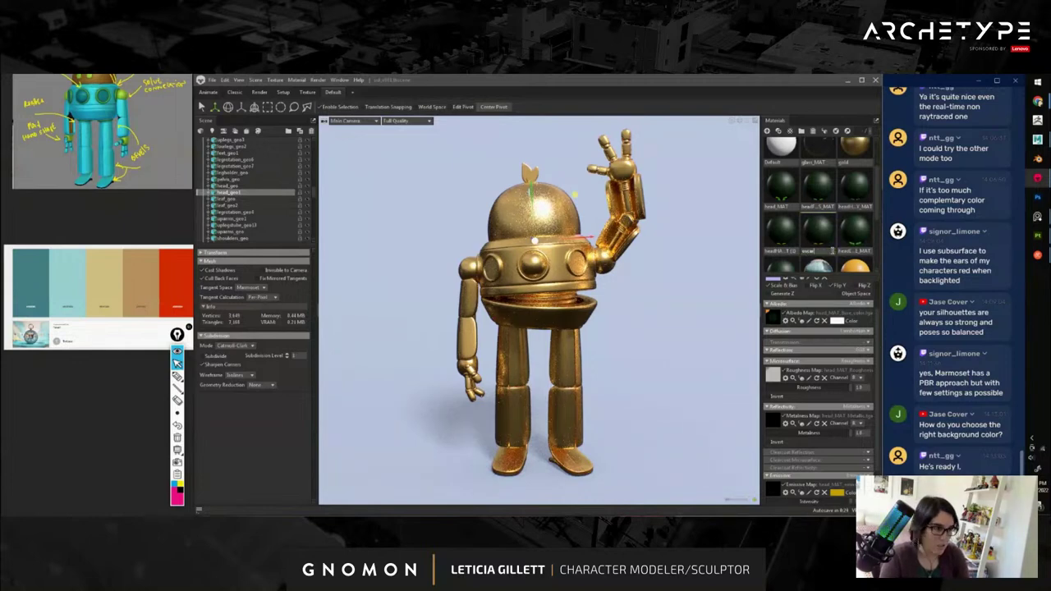
pyautogui.press('Return')
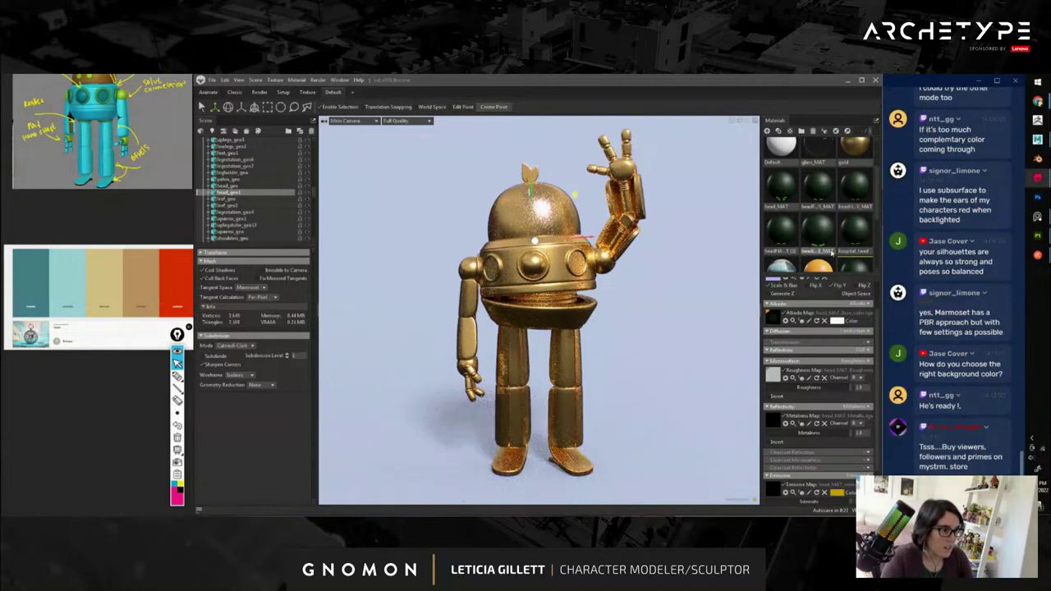
# Apply the renamed head material copy to head_geo beneath the glass dome.
pyautogui.scroll(-1, 831, 253)
pyautogui.moveTo(858, 234); pyautogui.dragTo(302, 187)
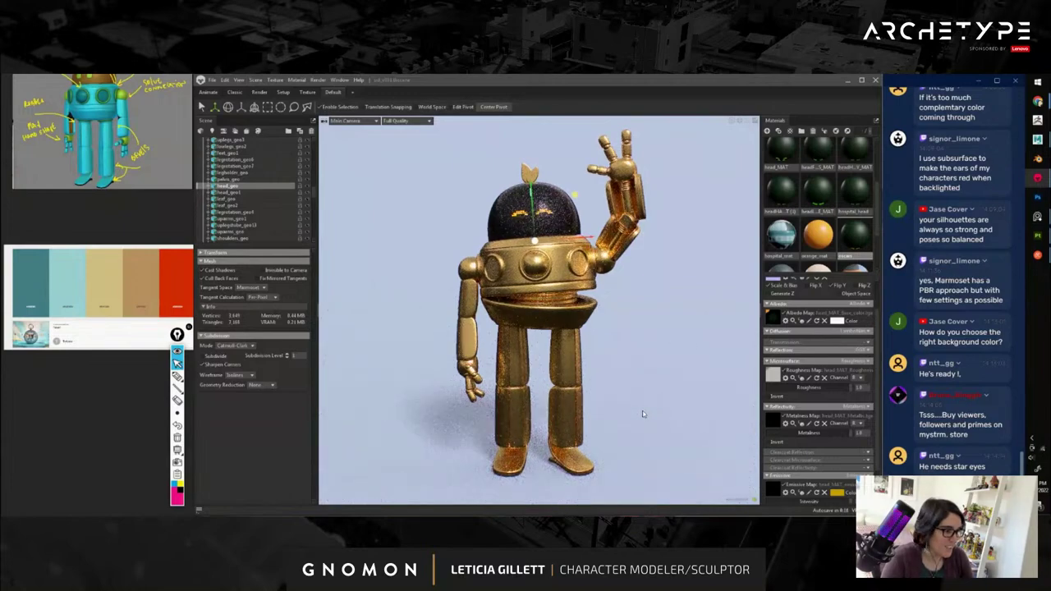
pyautogui.moveTo(665, 422); pyautogui.dragTo(653, 408)
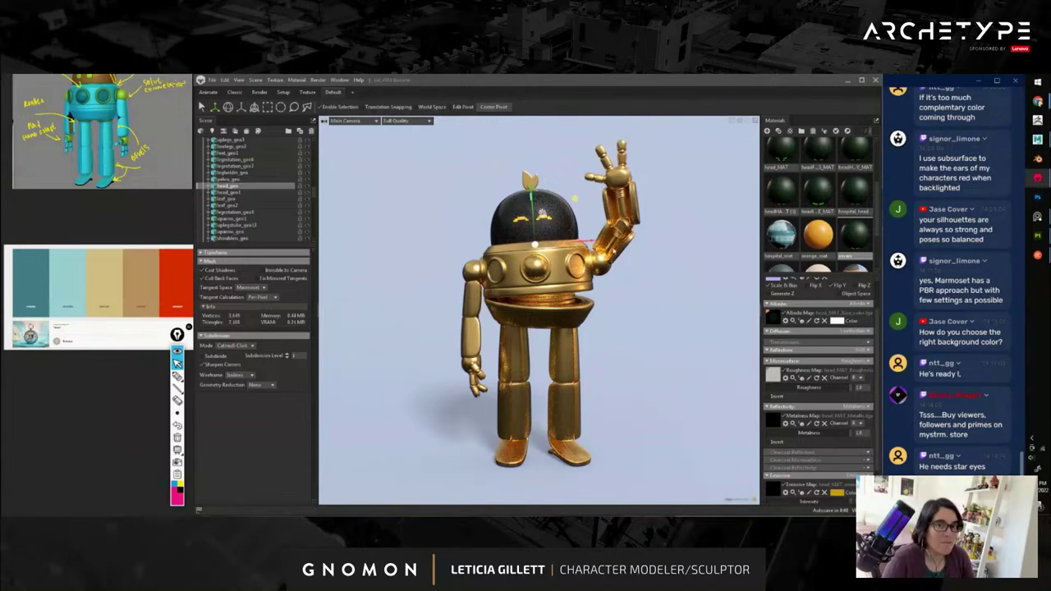
# Sketch a pink circle with an arc and arrow beside the robot to illustrate the glass over the head, and clear the drawing.
pyautogui.moveTo(179, 378)
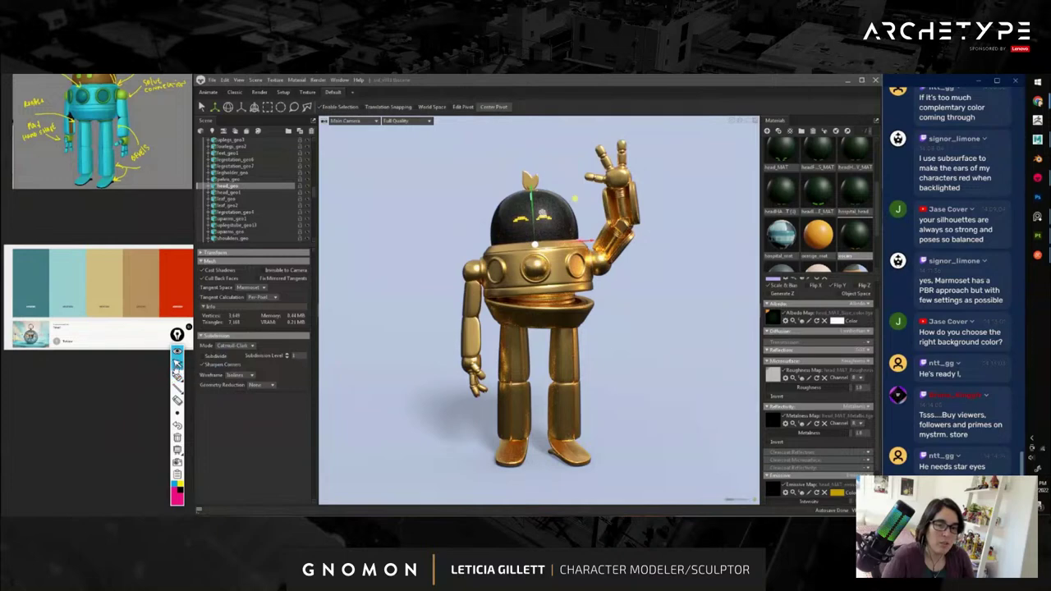
pyautogui.click(190, 375)
pyautogui.moveTo(385, 284)
pyautogui.mouseDown()
pyautogui.moveTo(406, 289)
pyautogui.moveTo(368, 287)
pyautogui.moveTo(411, 274)
pyautogui.mouseUp()
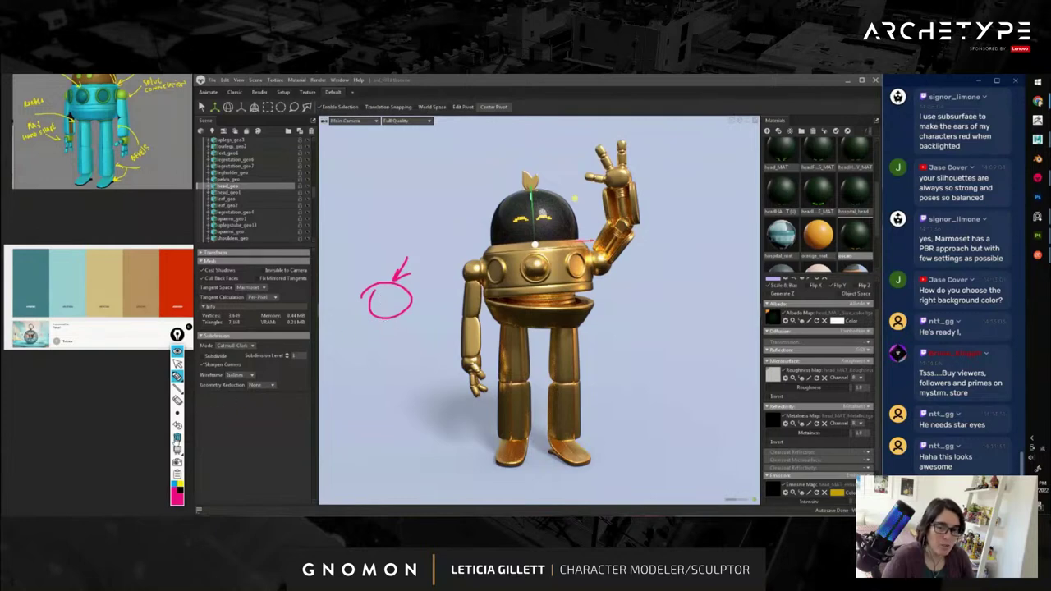
pyautogui.click(176, 438)
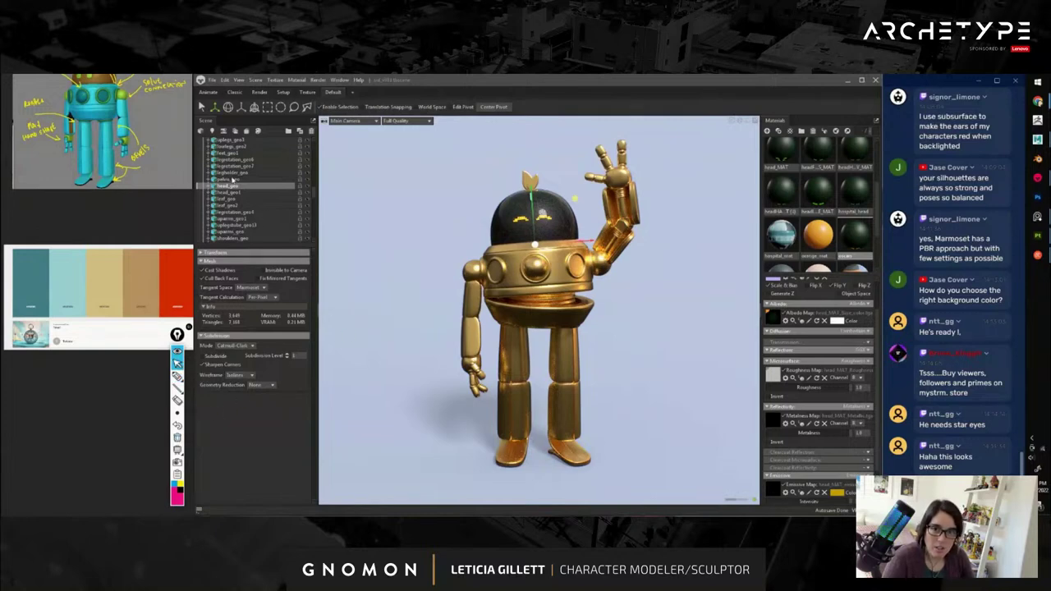
# Toggle the visibility of the glass head piece head_geo1.
pyautogui.scroll(-2, 312, 197)
pyautogui.click(307, 177)
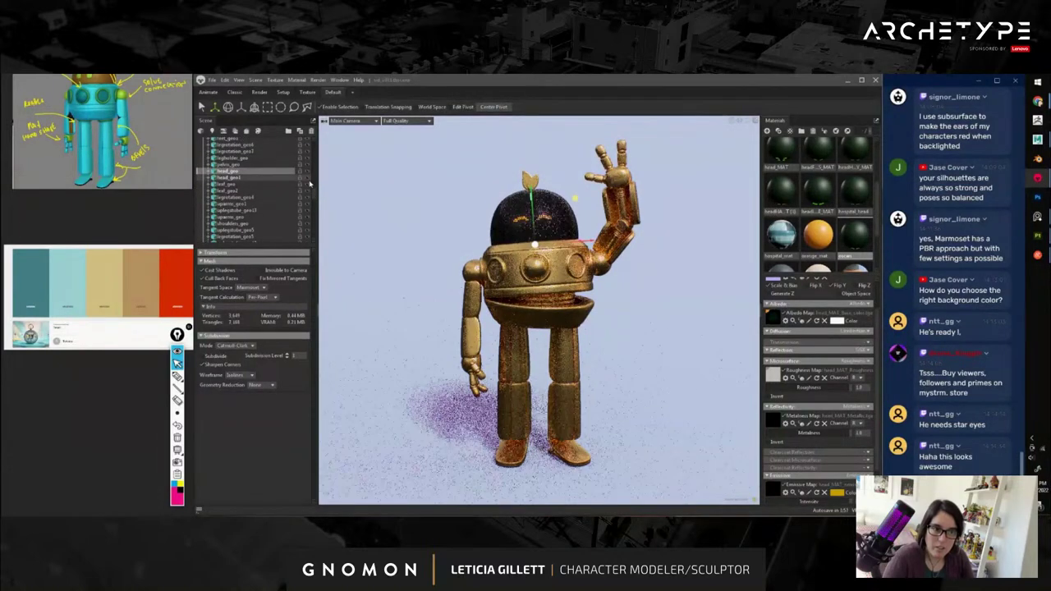
# Try a neutral mid-gray backdrop color for the Sky and discard the change.
pyautogui.scroll(6, 313, 182)
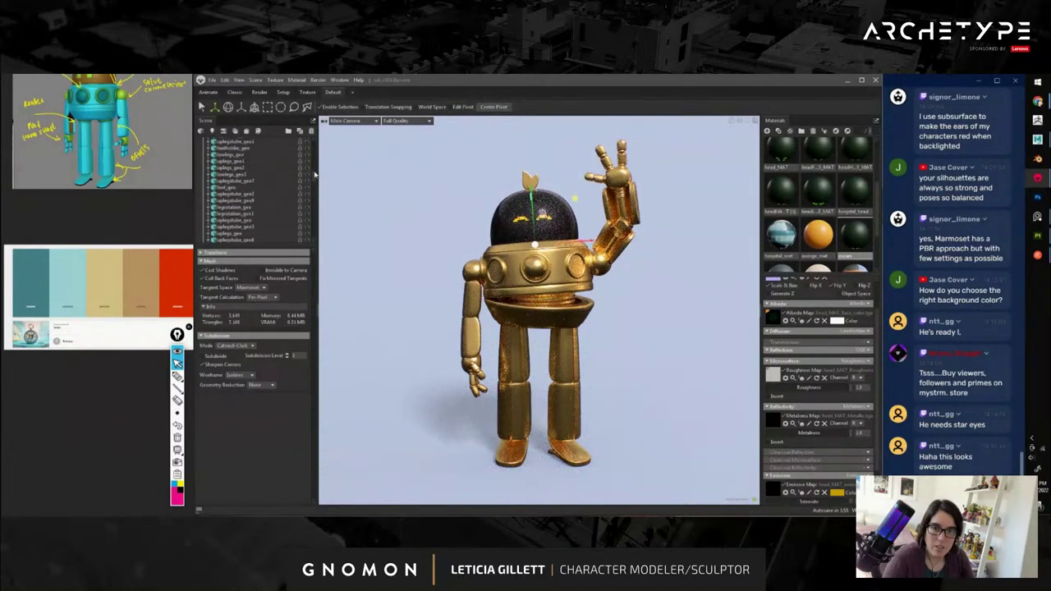
pyautogui.scroll(3, 310, 156)
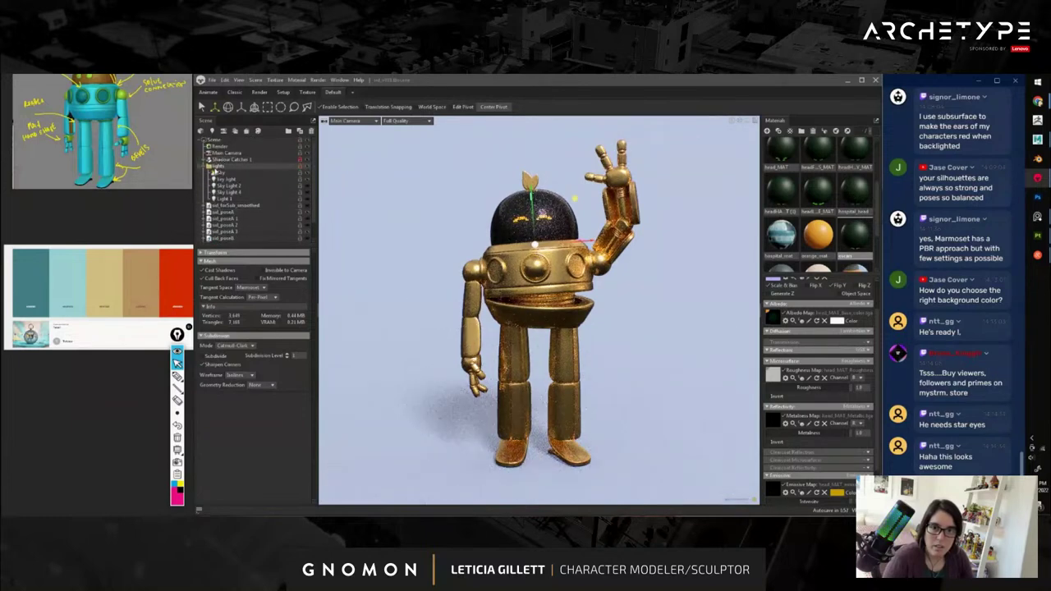
pyautogui.click(220, 173)
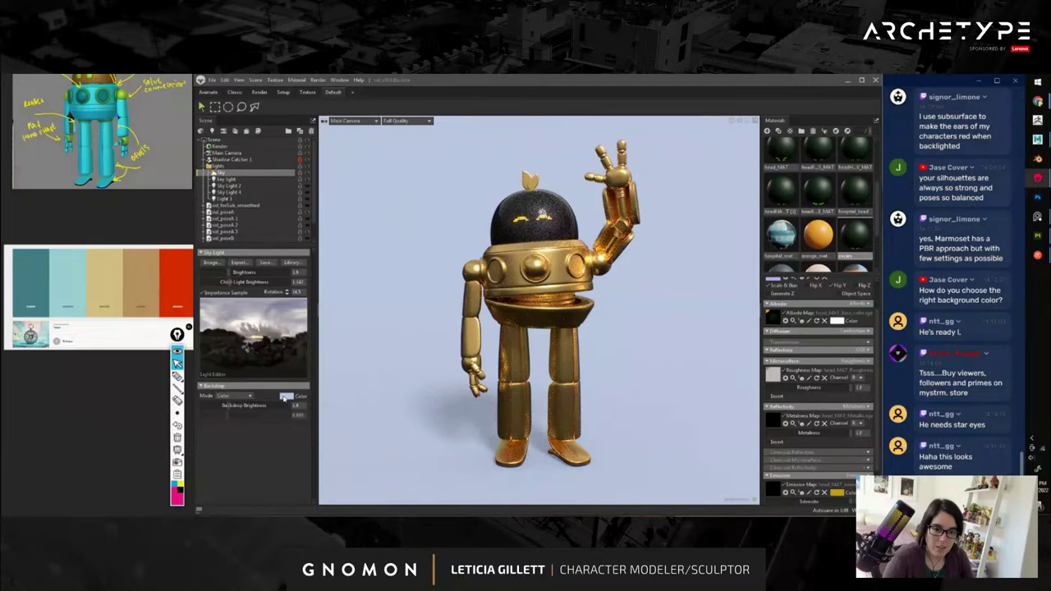
pyautogui.click(286, 397)
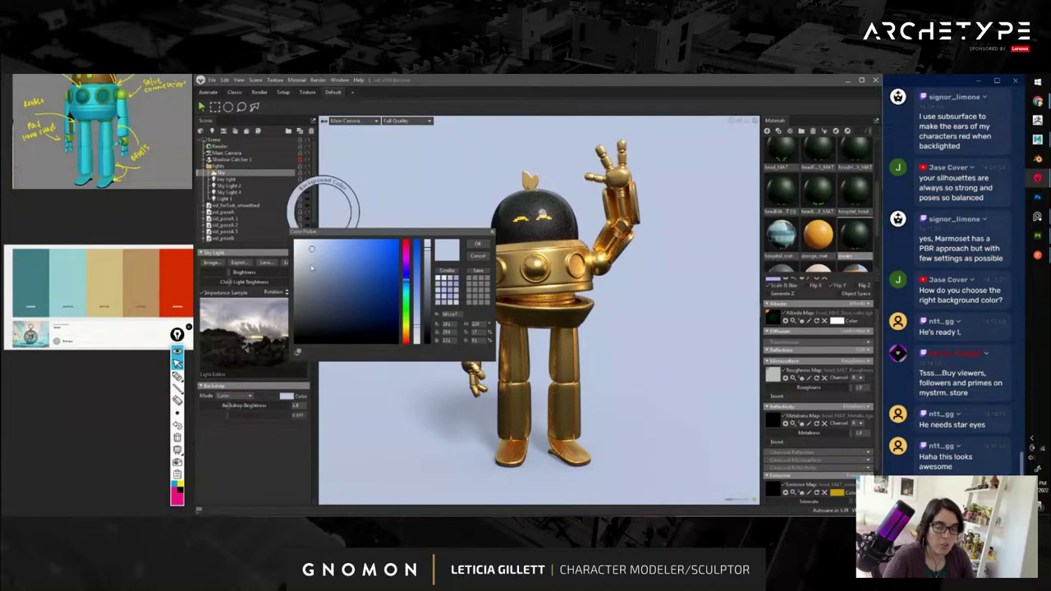
pyautogui.click(298, 290)
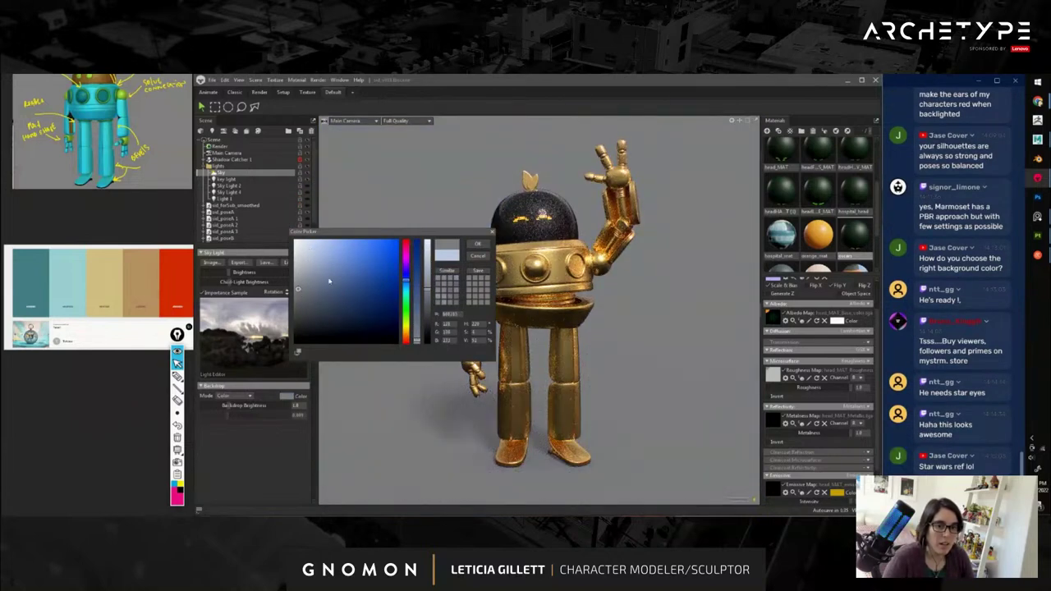
pyautogui.click(298, 351)
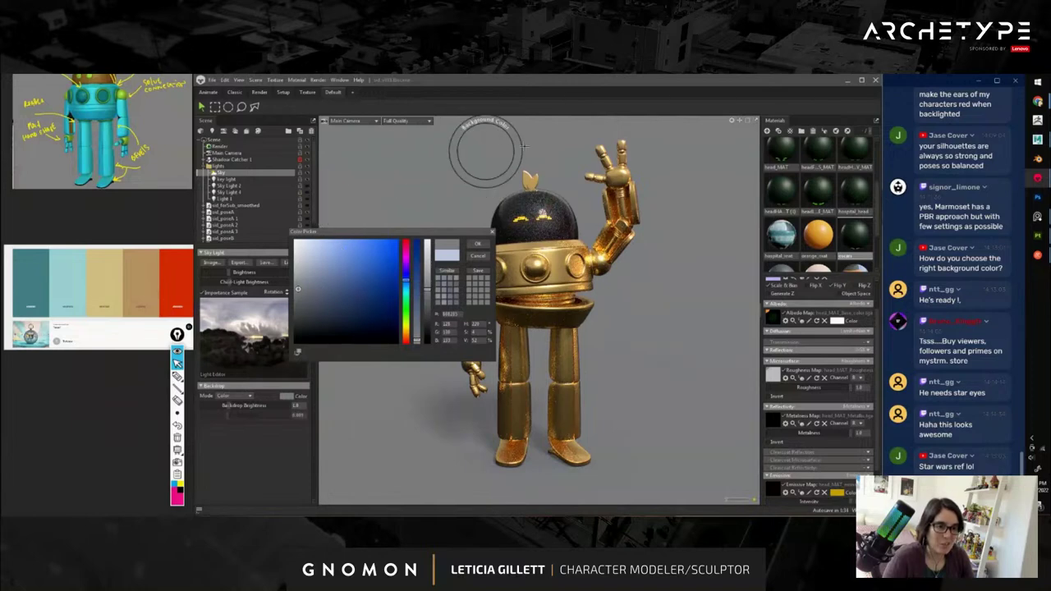
pyautogui.click(481, 189)
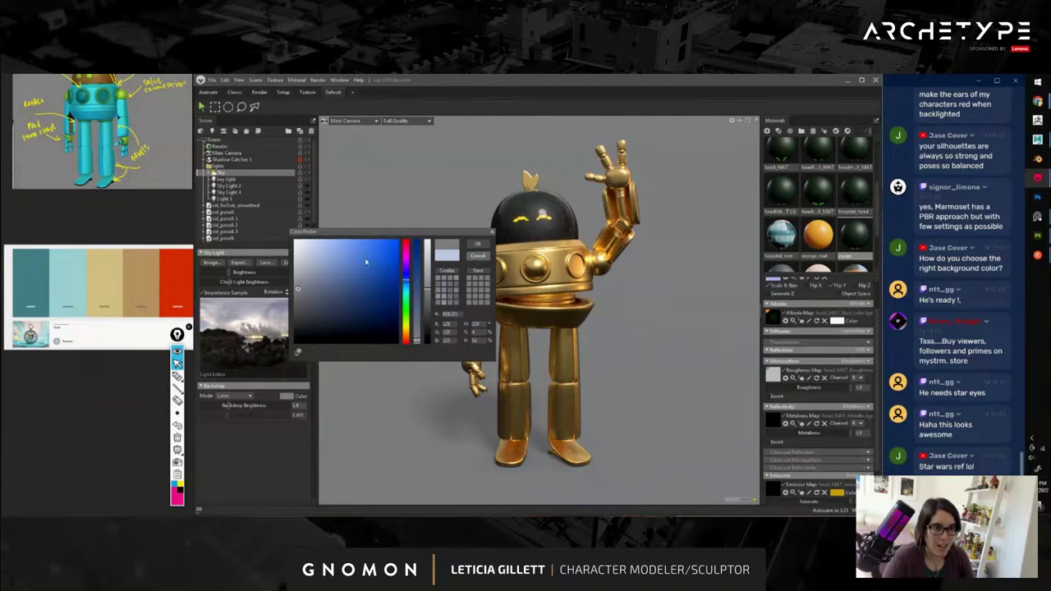
pyautogui.click(476, 256)
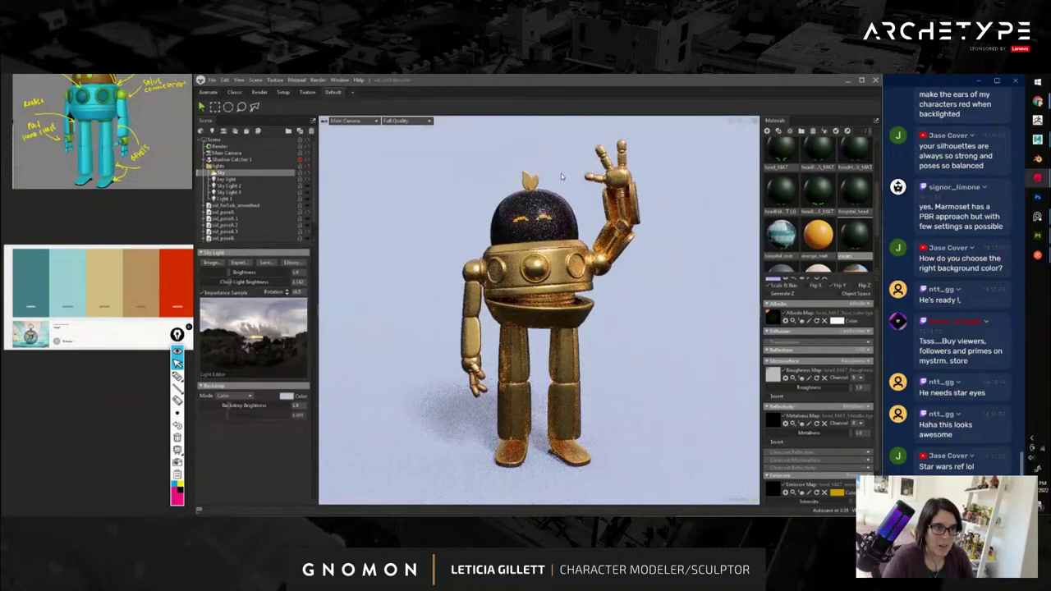
pyautogui.moveTo(632, 361); pyautogui.dragTo(583, 350)
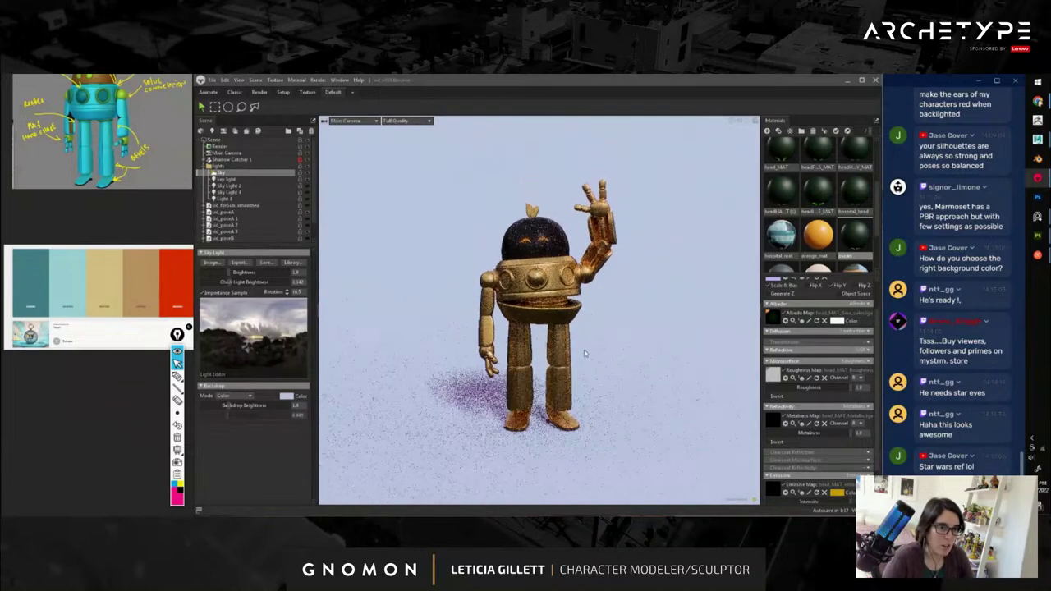
pyautogui.scroll(2, 591, 363)
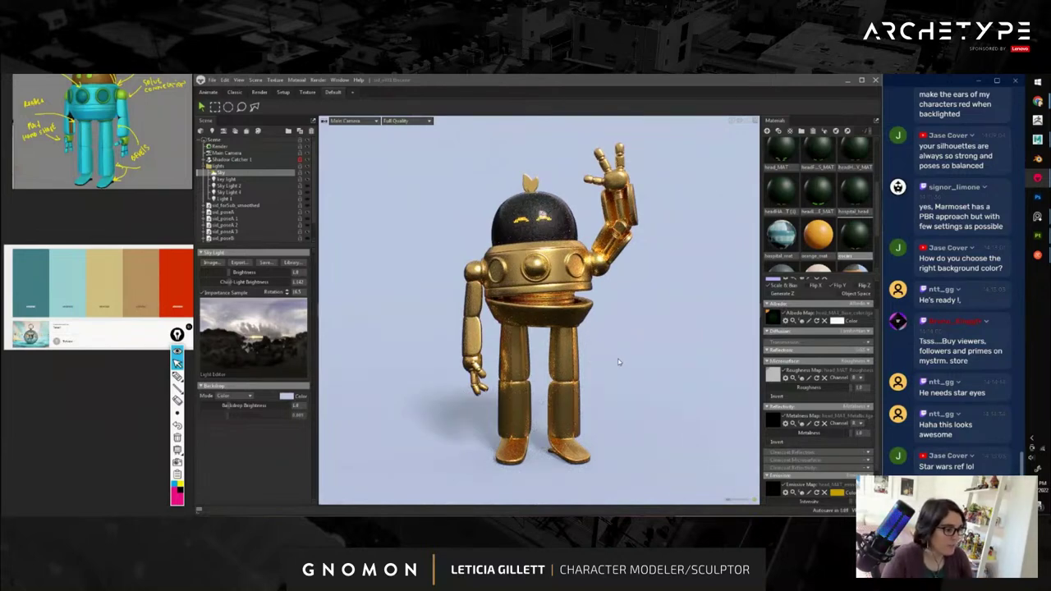
pyautogui.moveTo(618, 362); pyautogui.dragTo(614, 363, button='middle')
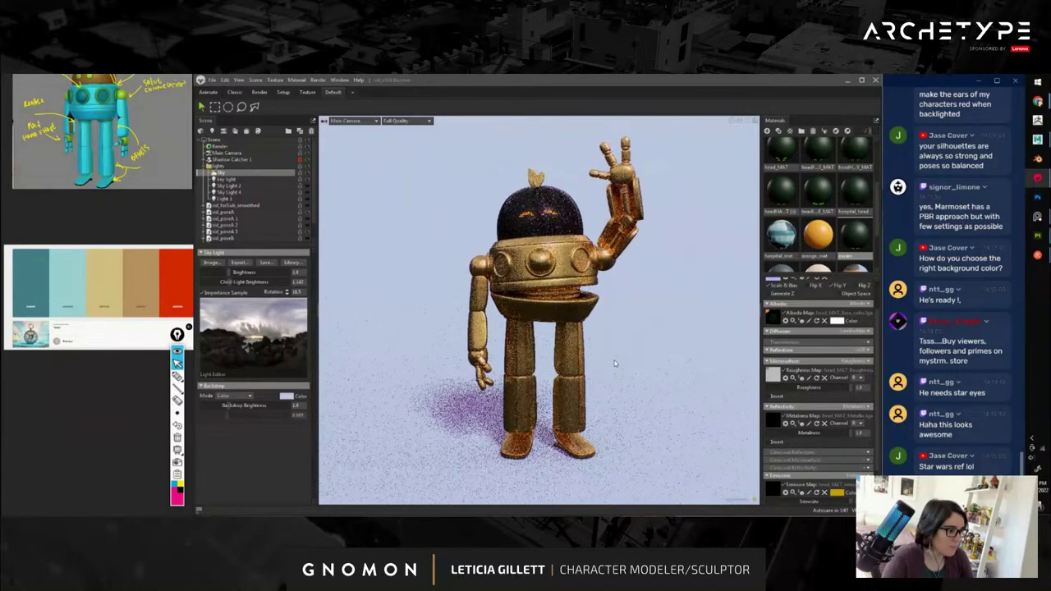
pyautogui.scroll(-3, 614, 363)
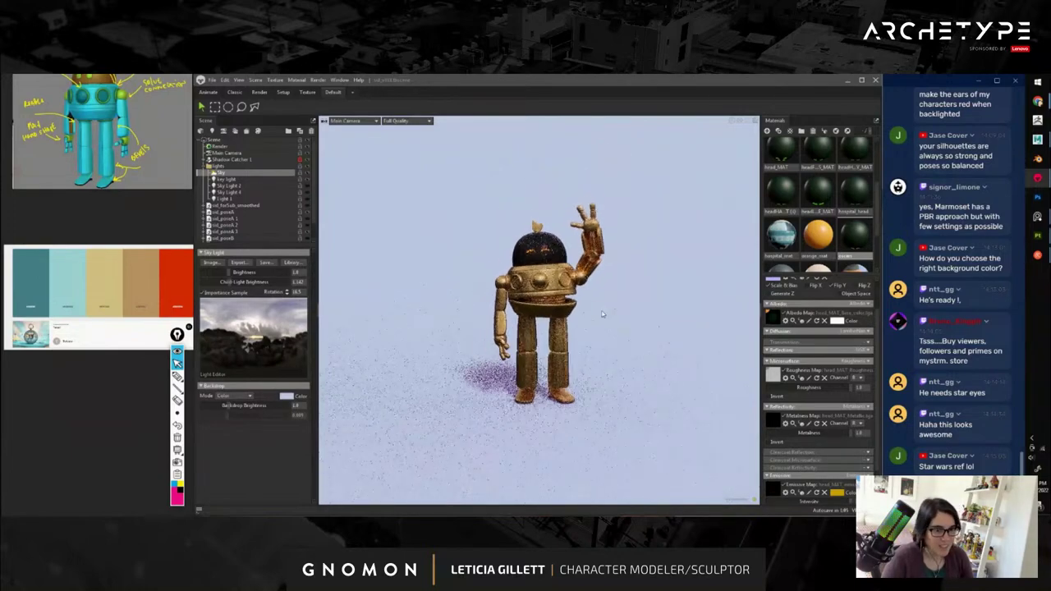
pyautogui.moveTo(624, 314); pyautogui.dragTo(593, 310)
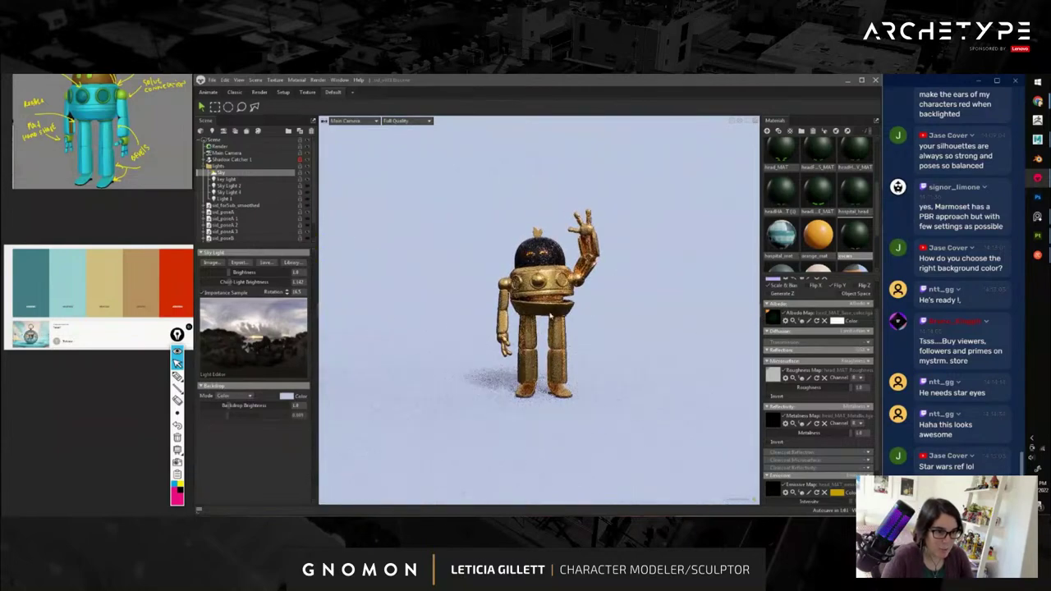
pyautogui.scroll(2, 596, 326)
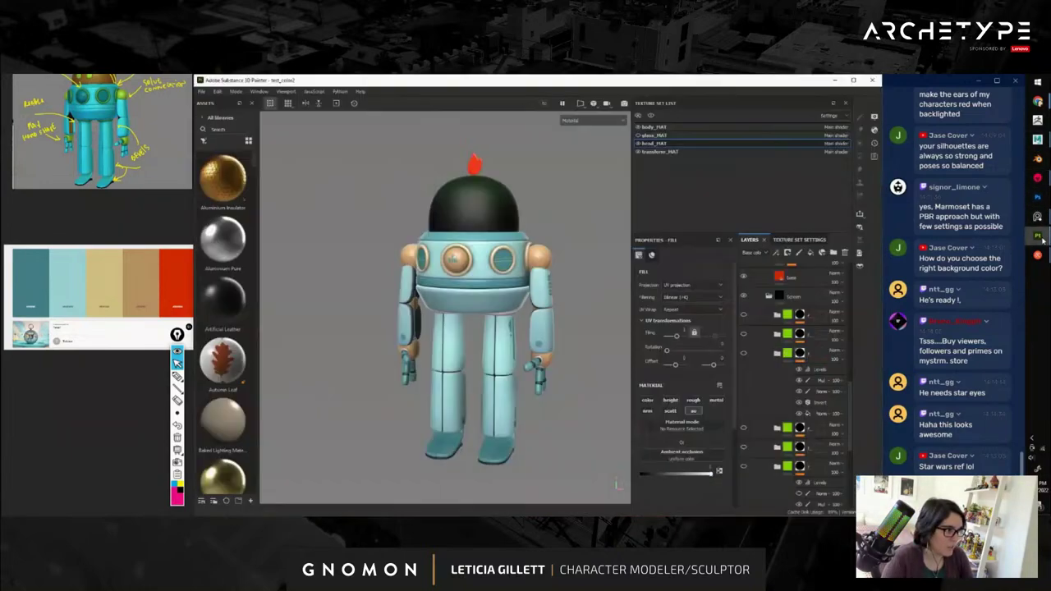
# Switch to Substance 3D Painter and show the heart-shaped eyes layer group on the robot's dark head.
pyautogui.click(1037, 235)
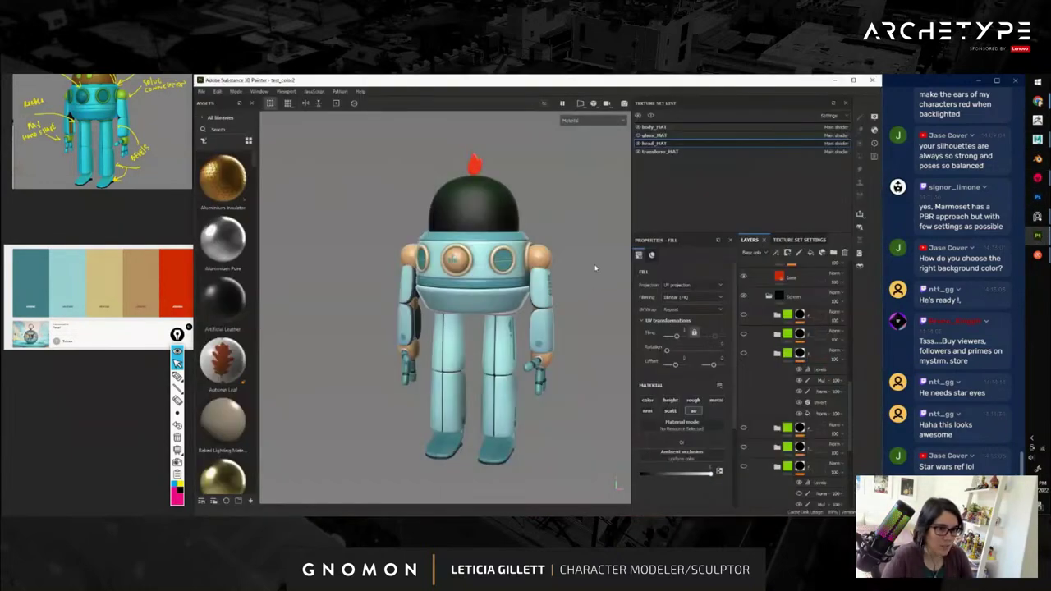
pyautogui.keyDown('alt'); pyautogui.moveTo(596, 267); pyautogui.dragTo(605, 337, button='middle'); pyautogui.keyUp('alt')
pyautogui.keyDown('alt'); pyautogui.moveTo(572, 291); pyautogui.dragTo(559, 260); pyautogui.keyUp('alt')
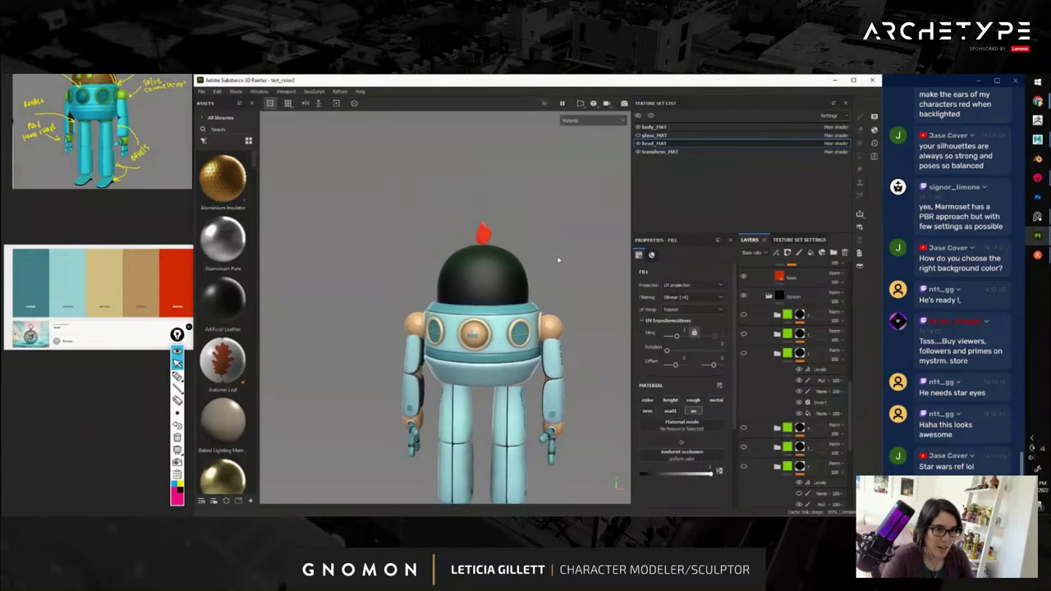
pyautogui.keyDown('alt'); pyautogui.moveTo(558, 259); pyautogui.dragTo(578, 337, button='right'); pyautogui.keyUp('alt')
pyautogui.keyDown('alt'); pyautogui.moveTo(476, 271); pyautogui.dragTo(526, 382, button='middle'); pyautogui.keyUp('alt')
pyautogui.keyDown('alt'); pyautogui.moveTo(509, 369); pyautogui.dragTo(545, 419, button='right'); pyautogui.keyUp('alt')
pyautogui.keyDown('alt'); pyautogui.moveTo(539, 413); pyautogui.dragTo(481, 331, button='middle'); pyautogui.keyUp('alt')
pyautogui.moveTo(481, 330)
pyautogui.keyDown('alt'); pyautogui.mouseDown()
pyautogui.moveTo(495, 333)
pyautogui.moveTo(476, 356)
pyautogui.moveTo(496, 407)
pyautogui.moveTo(481, 403)
pyautogui.moveTo(495, 368)
pyautogui.moveTo(469, 374)
pyautogui.moveTo(478, 392)
pyautogui.mouseUp(); pyautogui.keyUp('alt')
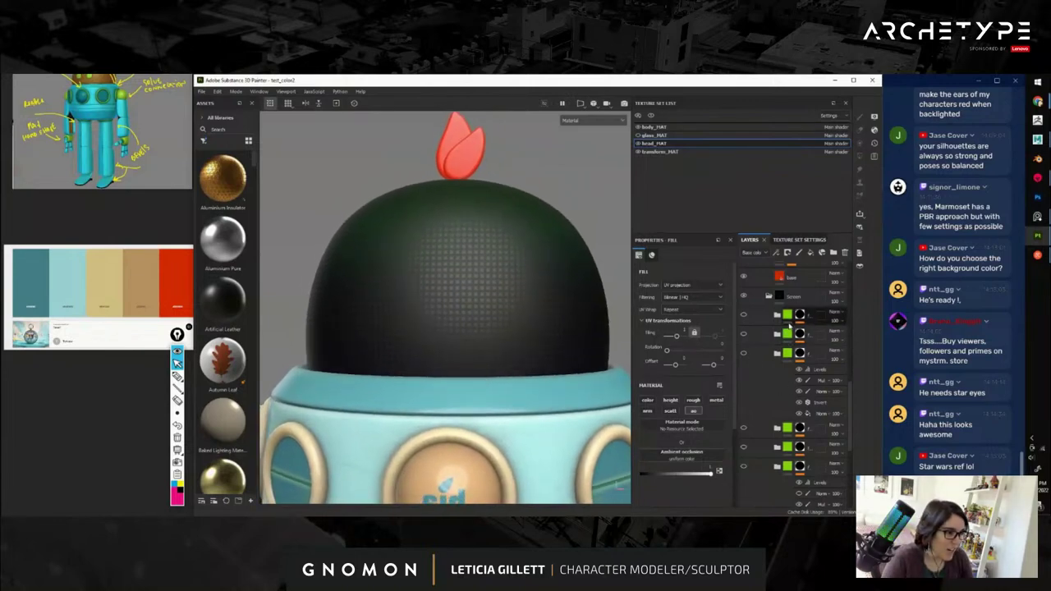
pyautogui.click(743, 355)
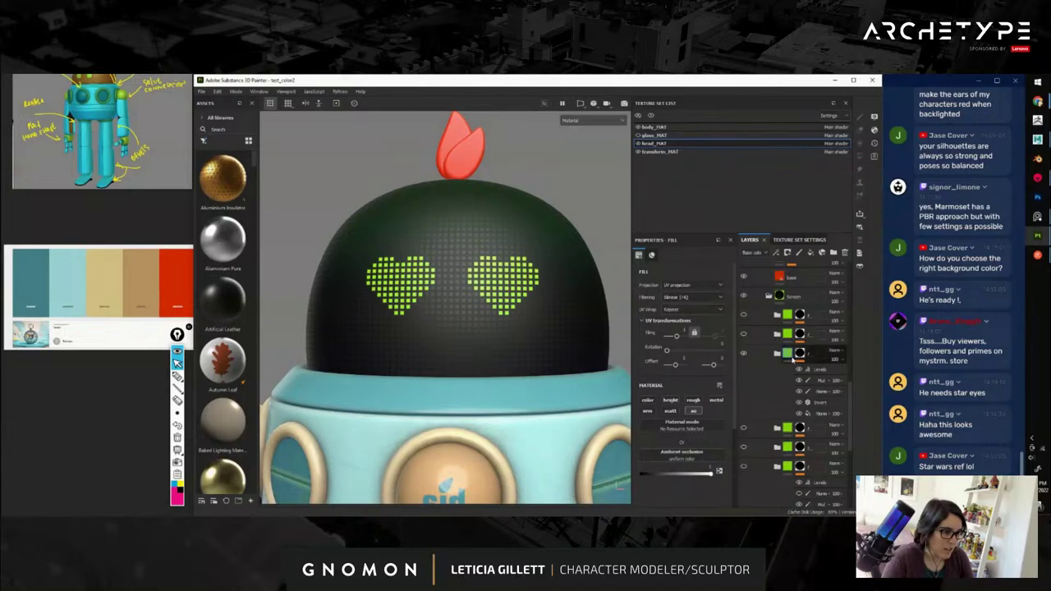
# Duplicate the heart-eyes layer group inside the screen folder and expand the copy.
pyautogui.click(778, 355)
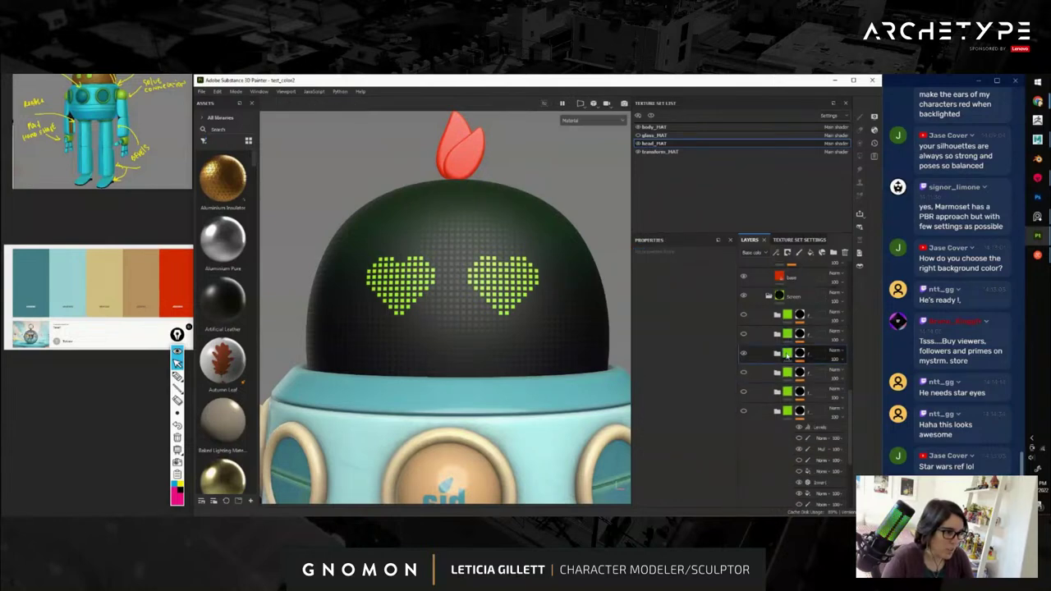
pyautogui.rightClick(788, 355)
pyautogui.click(828, 280)
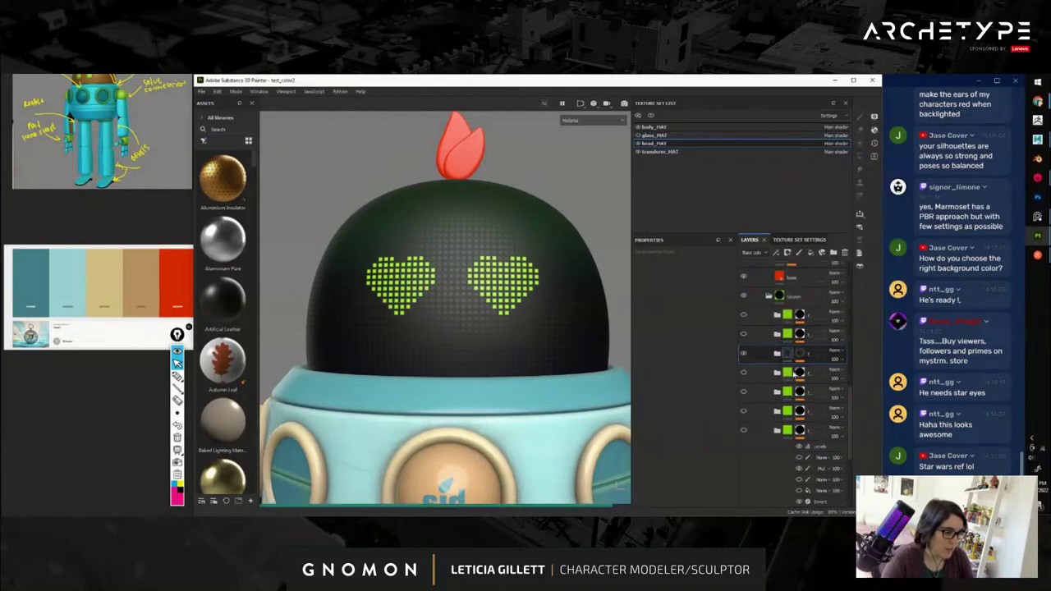
pyautogui.click(778, 354)
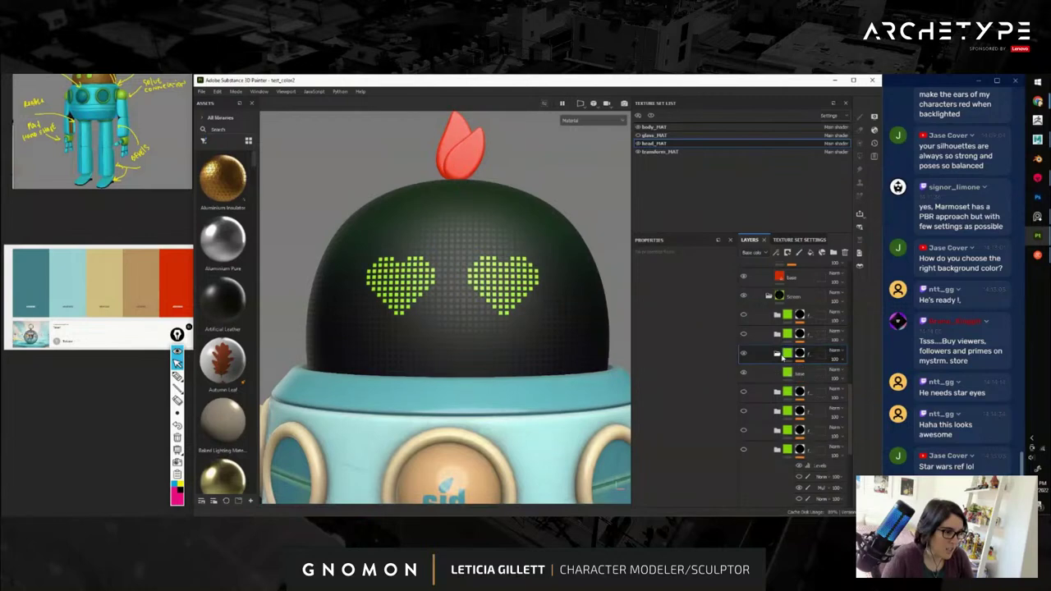
# Paint out both heart shapes with black in the mask's multiply paint effect of the copied group, undoing a trial white stroke.
pyautogui.click(800, 356)
pyautogui.keyDown('alt'); pyautogui.click(800, 358); pyautogui.keyUp('alt')
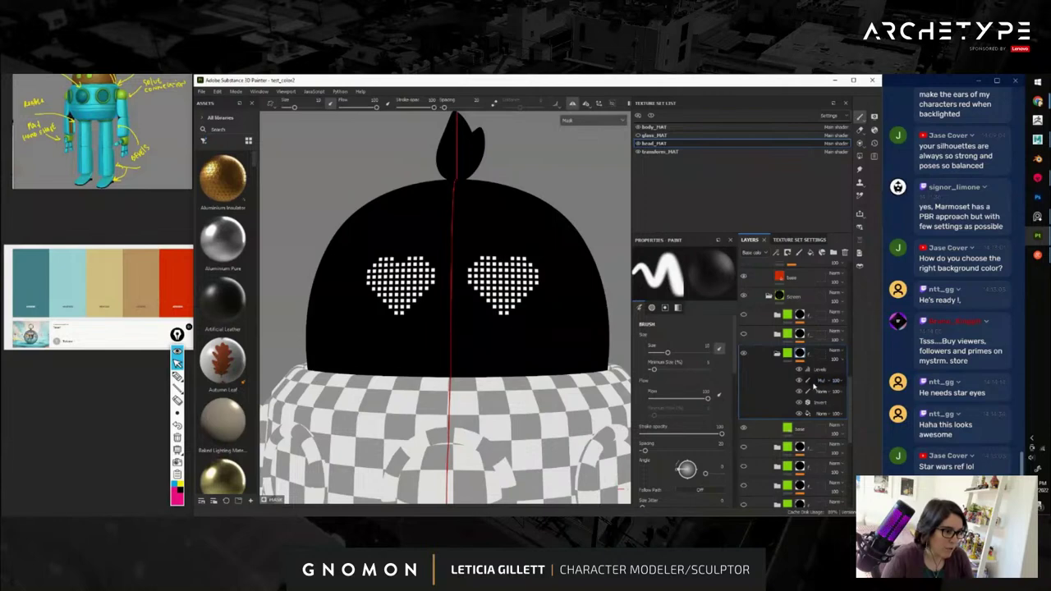
pyautogui.click(820, 382)
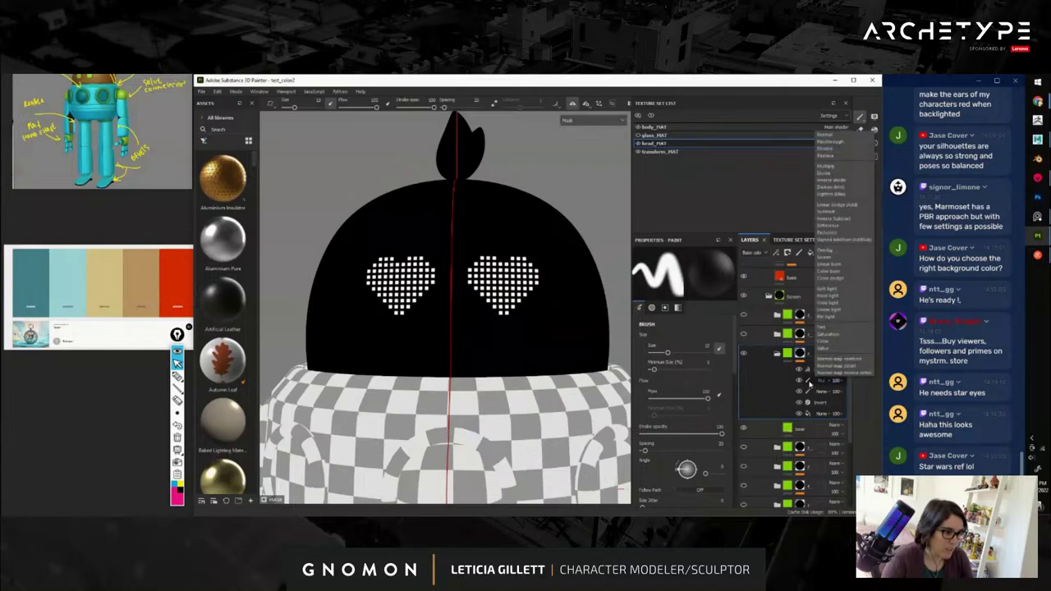
pyautogui.click(809, 384)
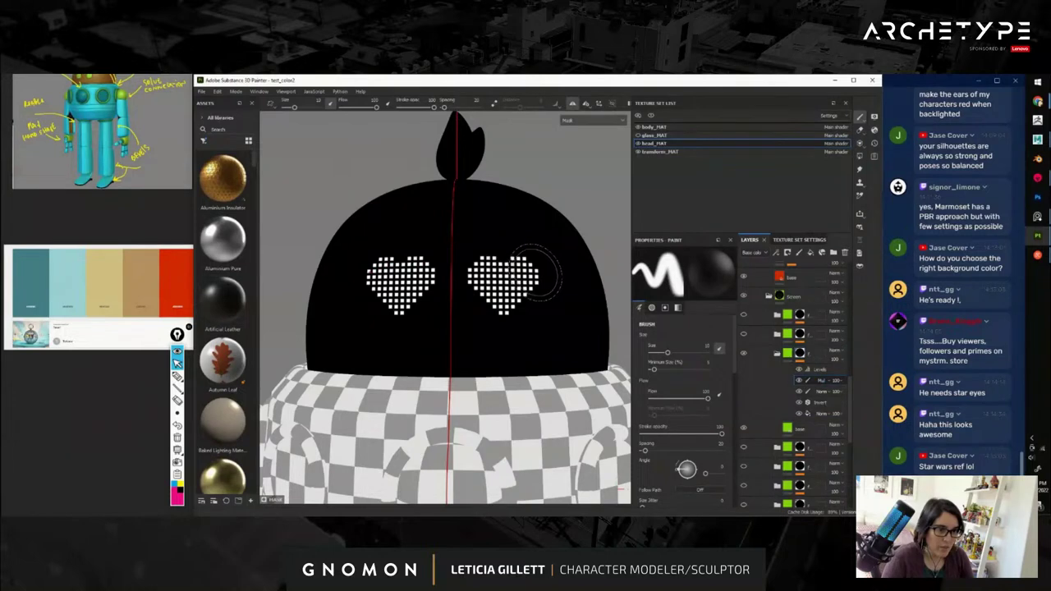
pyautogui.moveTo(538, 271)
pyautogui.mouseDown()
pyautogui.moveTo(479, 272)
pyautogui.moveTo(558, 296)
pyautogui.moveTo(520, 287)
pyautogui.moveTo(529, 289)
pyautogui.mouseUp()
pyautogui.press('x')
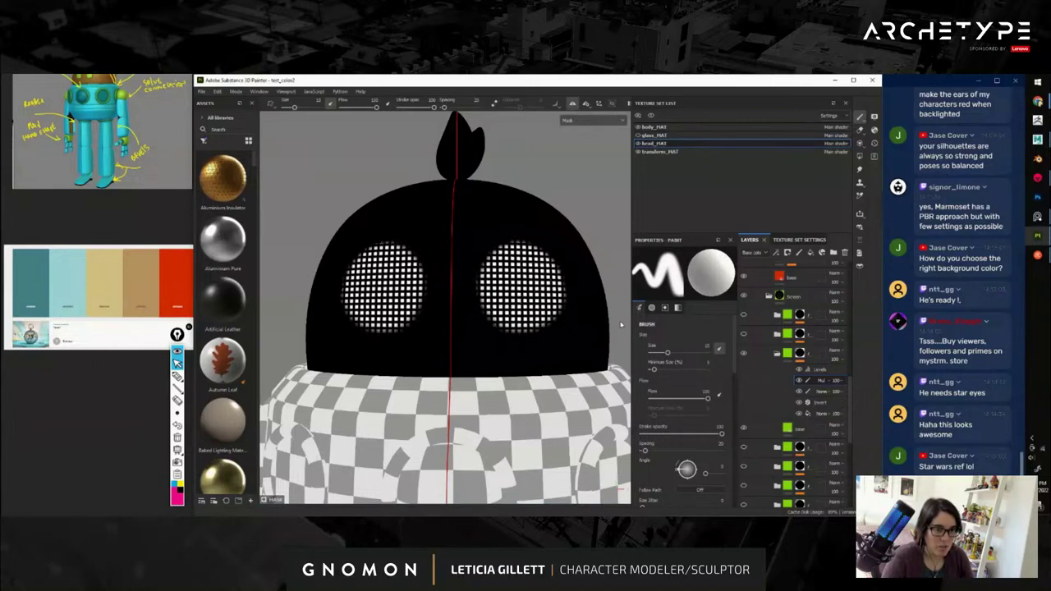
pyautogui.hotkey('ctrl', 'z')
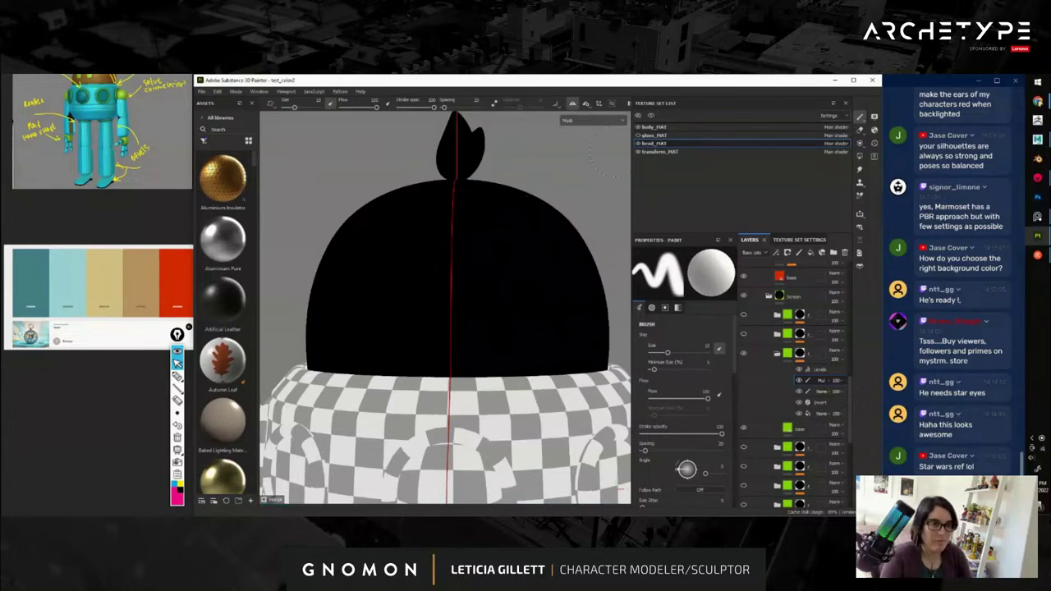
# Shrink the brush to about 1.4 and paint mirrored white star outlines for both eyes in the mask.
pyautogui.press('[')
pyautogui.press('[')
pyautogui.press('[')
pyautogui.press('[')
pyautogui.press('[')
pyautogui.press('[')
pyautogui.press('[')
pyautogui.press('[')
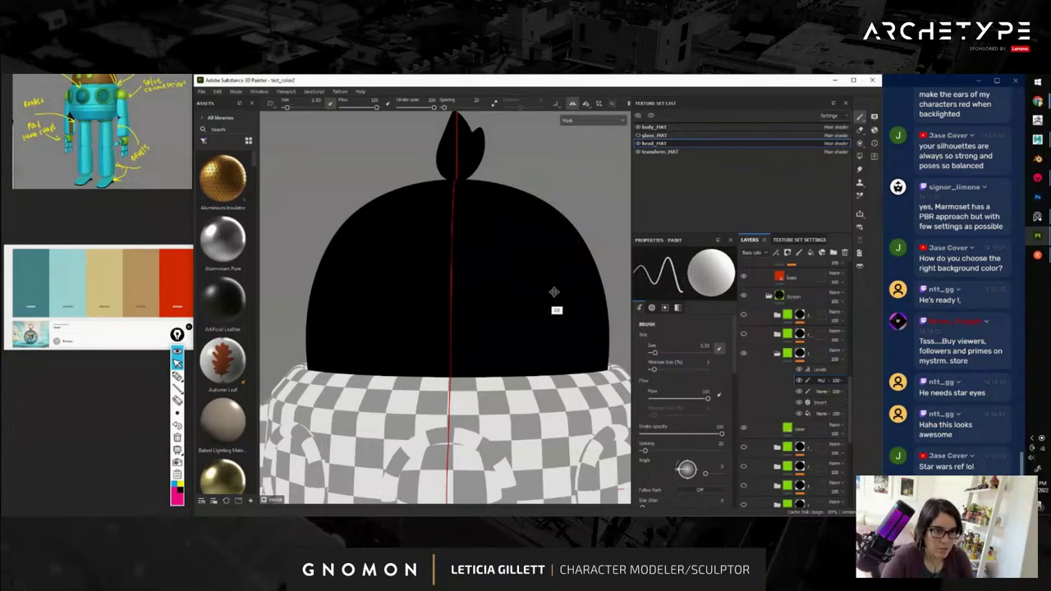
pyautogui.keyDown('alt'); pyautogui.moveTo(553, 295); pyautogui.dragTo(489, 269); pyautogui.keyUp('alt')
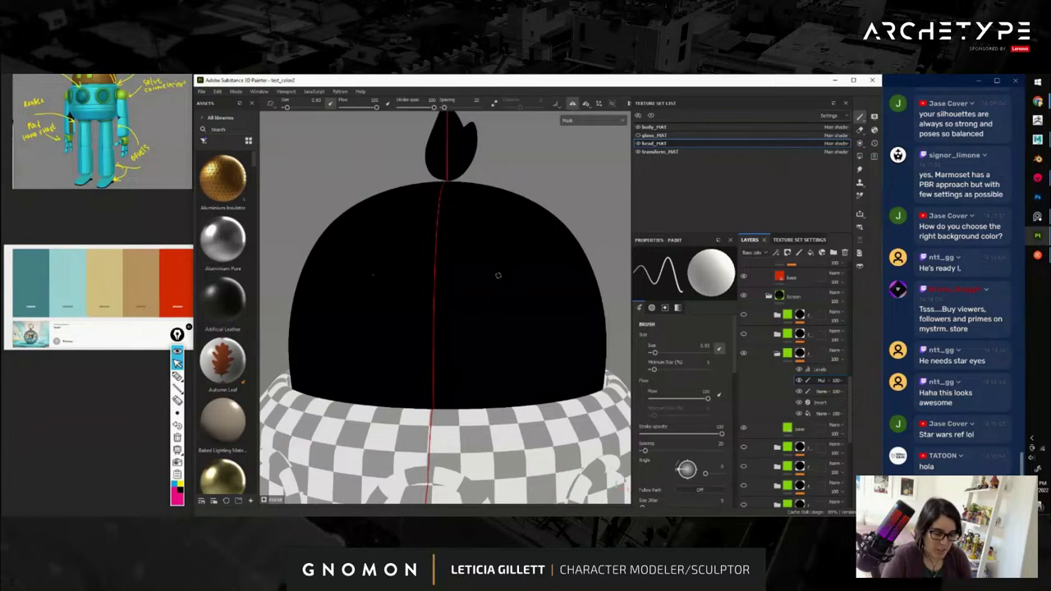
pyautogui.press(']')
pyautogui.press(']')
pyautogui.press('[')
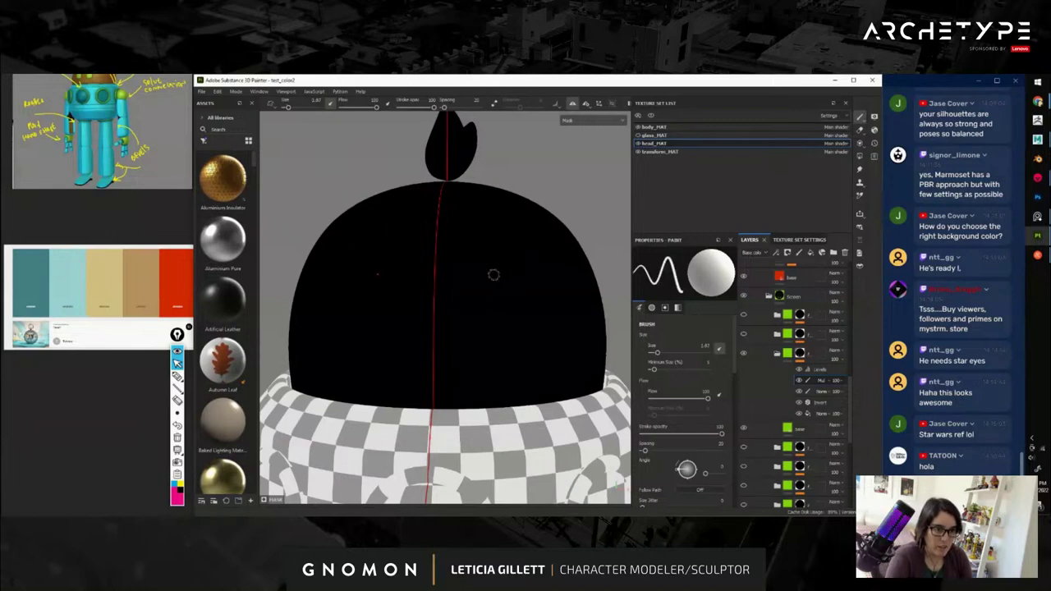
pyautogui.press('[')
pyautogui.press(']')
pyautogui.keyDown('ctrl'); pyautogui.moveTo(492, 276); pyautogui.dragTo(492, 283, button='right'); pyautogui.keyUp('ctrl')
pyautogui.moveTo(493, 280); pyautogui.dragTo(505, 263)
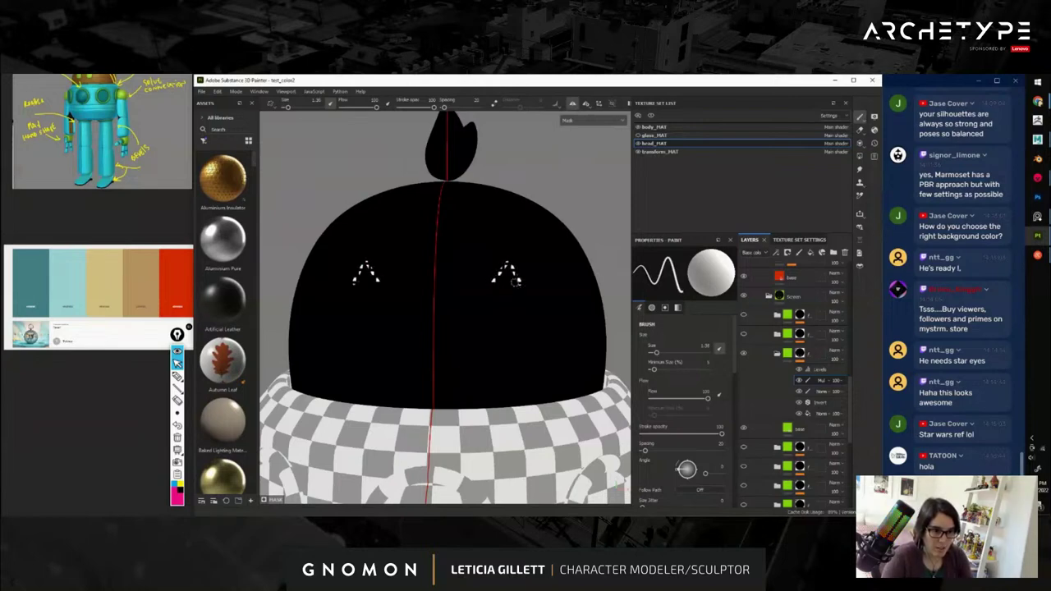
pyautogui.moveTo(474, 287); pyautogui.dragTo(510, 282)
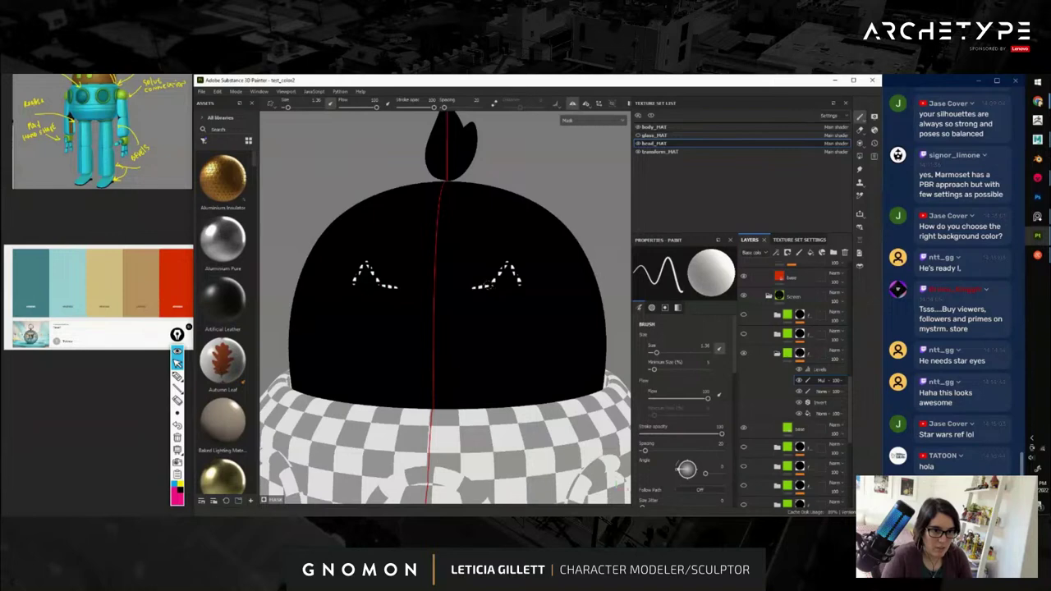
pyautogui.moveTo(466, 289); pyautogui.dragTo(476, 296)
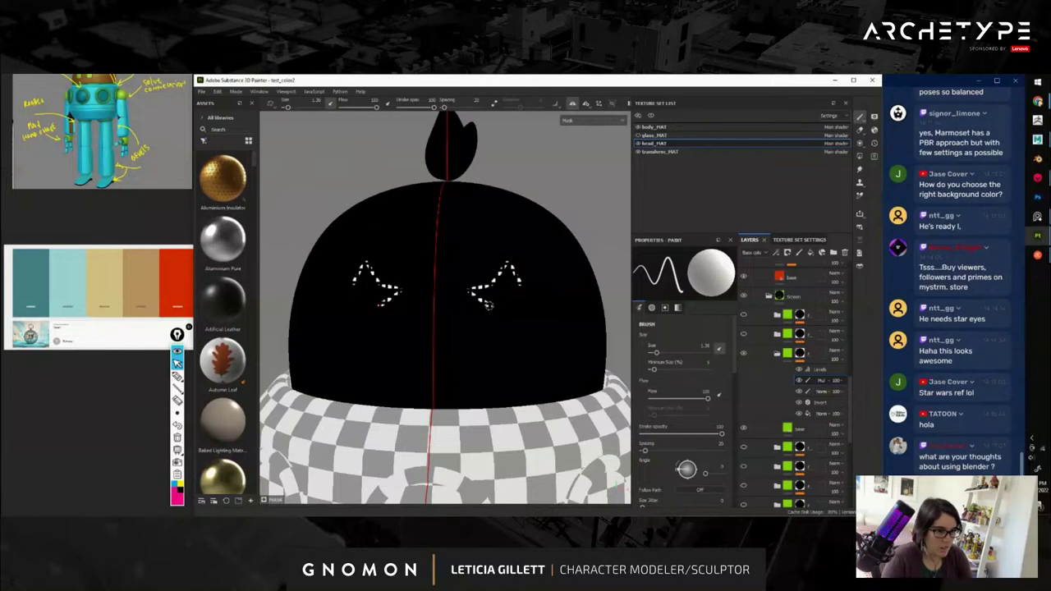
pyautogui.moveTo(481, 300)
pyautogui.mouseDown()
pyautogui.moveTo(481, 328)
pyautogui.moveTo(502, 312)
pyautogui.mouseUp()
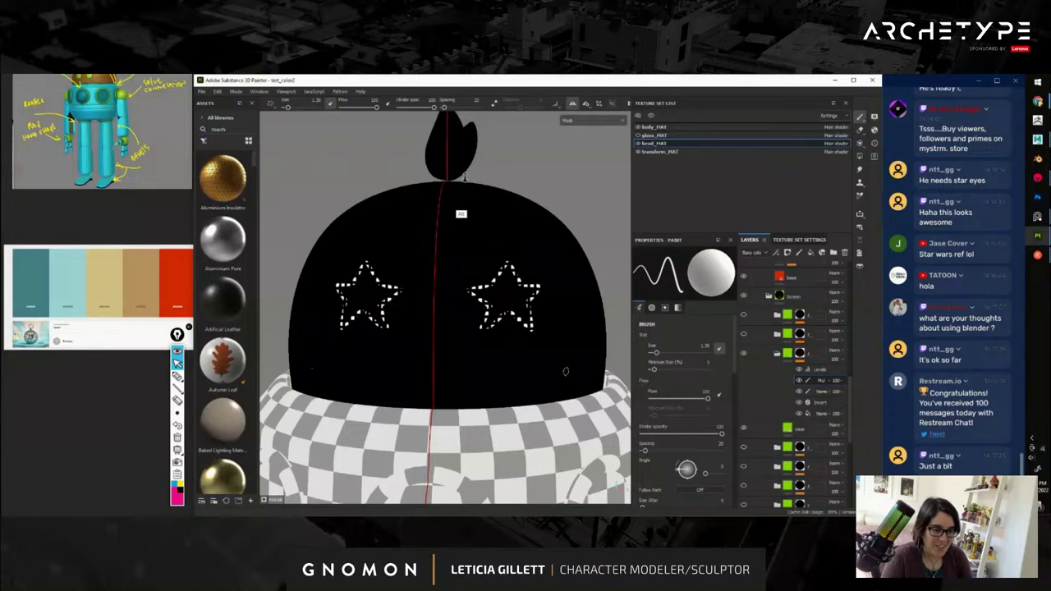
# Fill in whole pixel squares in white along the right side and lower edge of the star eye.
pyautogui.scroll(-3, 521, 343)
pyautogui.keyDown('alt'); pyautogui.moveTo(522, 343); pyautogui.dragTo(474, 251, button='right'); pyautogui.keyUp('alt')
pyautogui.keyDown('alt'); pyautogui.moveTo(493, 308); pyautogui.dragTo(464, 220, button='middle'); pyautogui.keyUp('alt')
pyautogui.keyDown('alt'); pyautogui.moveTo(541, 314); pyautogui.dragTo(580, 288); pyautogui.keyUp('alt')
pyautogui.keyDown('alt'); pyautogui.moveTo(579, 288); pyautogui.dragTo(681, 374, button='right'); pyautogui.keyUp('alt')
pyautogui.keyDown('alt'); pyautogui.moveTo(583, 276); pyautogui.dragTo(564, 282, button='middle'); pyautogui.keyUp('alt')
pyautogui.moveTo(563, 284)
pyautogui.keyDown('alt'); pyautogui.mouseDown()
pyautogui.moveTo(561, 299)
pyautogui.moveTo(557, 279)
pyautogui.mouseUp(); pyautogui.keyUp('alt')
pyautogui.keyDown('alt'); pyautogui.moveTo(558, 280); pyautogui.dragTo(668, 446, button='right'); pyautogui.keyUp('alt')
pyautogui.keyDown('alt'); pyautogui.moveTo(545, 365); pyautogui.dragTo(559, 350, button='middle'); pyautogui.keyUp('alt')
pyautogui.keyDown('alt'); pyautogui.moveTo(506, 305); pyautogui.dragTo(602, 436, button='right'); pyautogui.keyUp('alt')
pyautogui.keyDown('alt'); pyautogui.moveTo(511, 323); pyautogui.dragTo(535, 369, button='middle'); pyautogui.keyUp('alt')
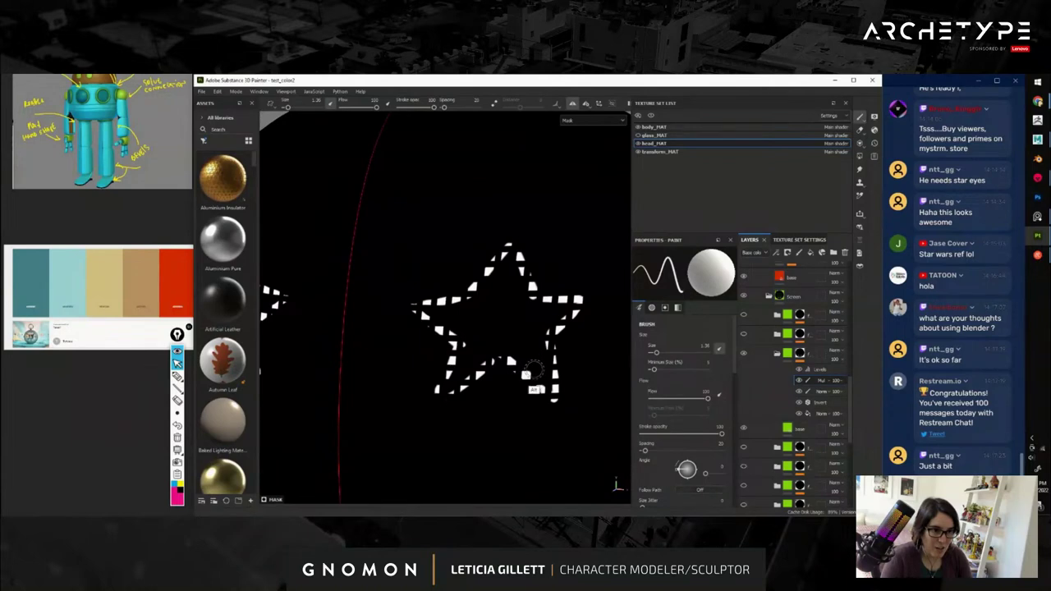
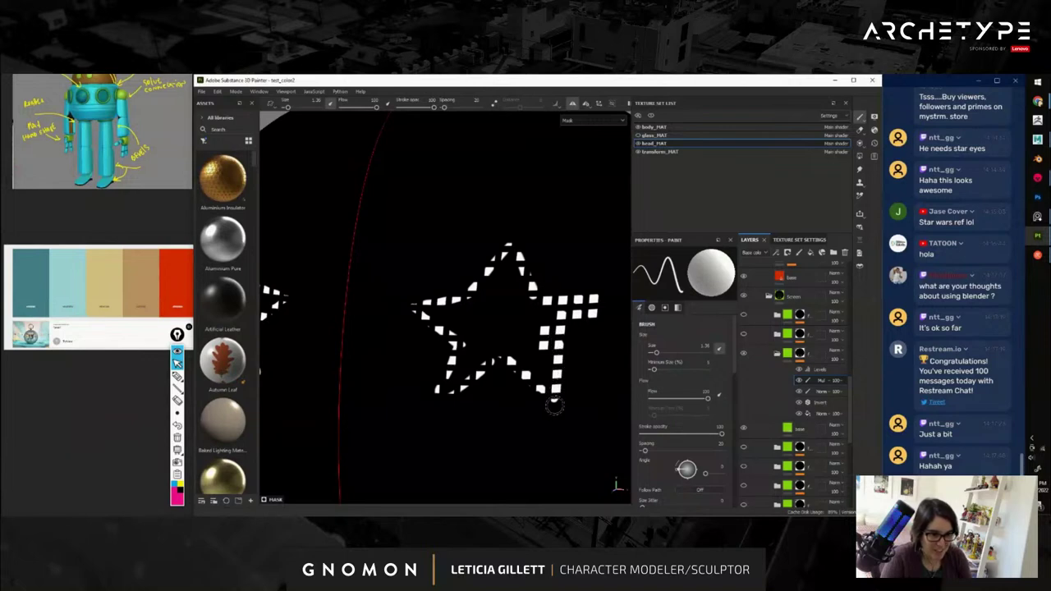
pyautogui.click(555, 405)
pyautogui.click(541, 388)
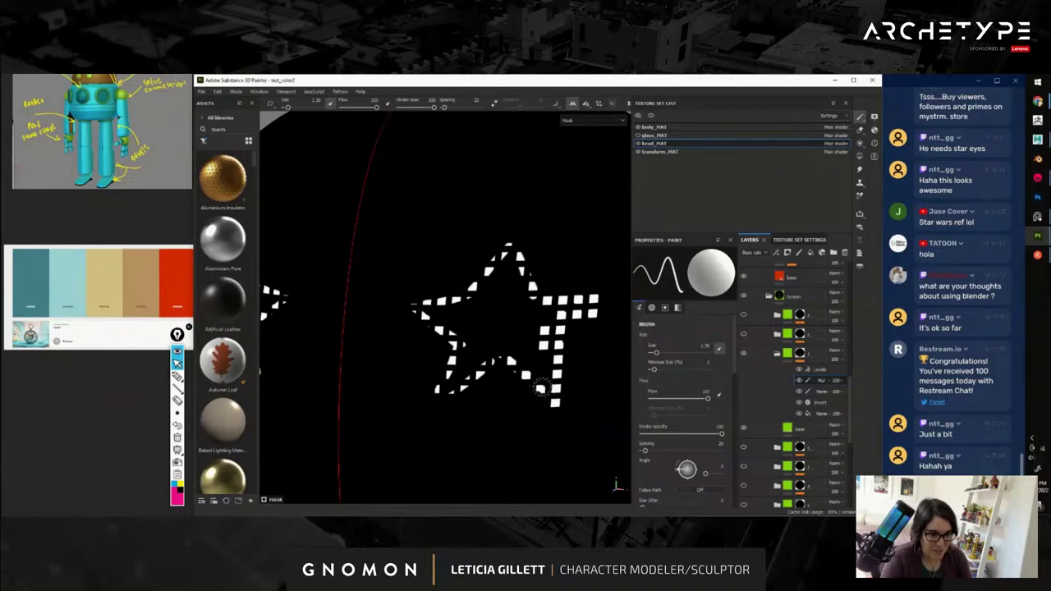
pyautogui.click(528, 374)
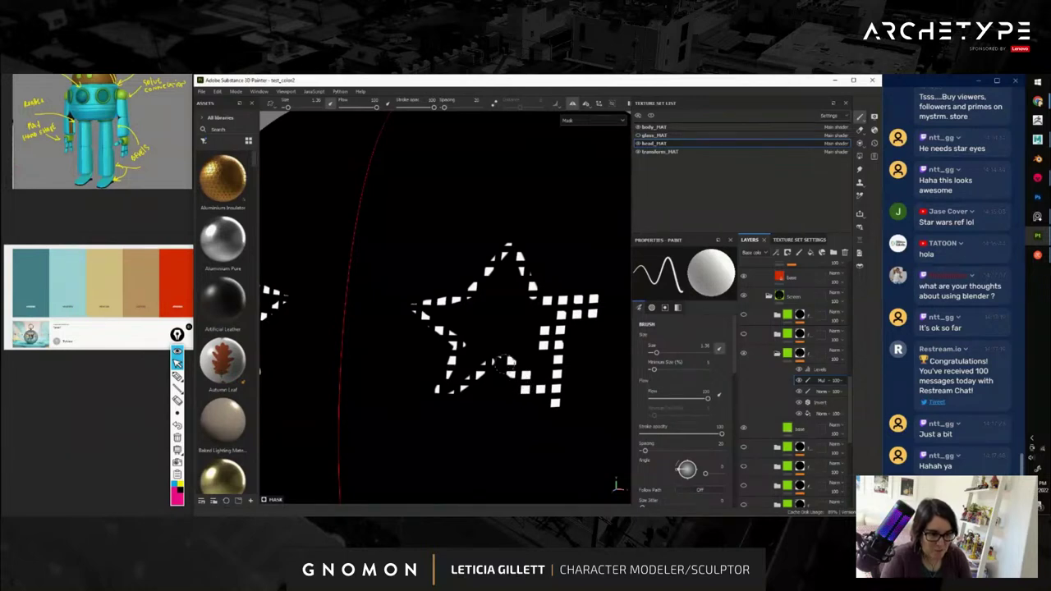
pyautogui.click(509, 368)
pyautogui.click(501, 362)
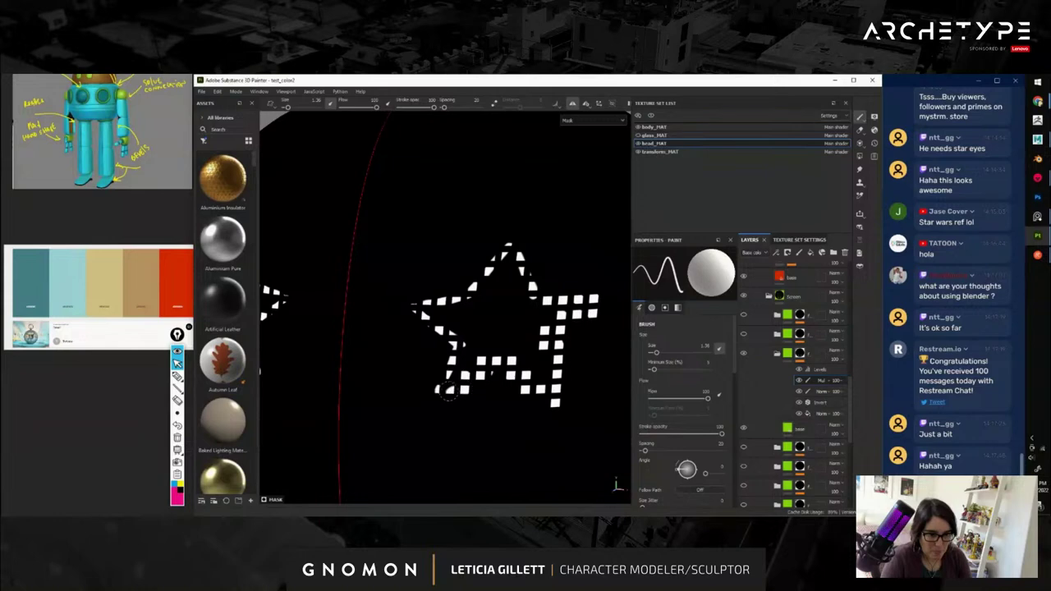
pyautogui.moveTo(451, 389); pyautogui.dragTo(442, 390)
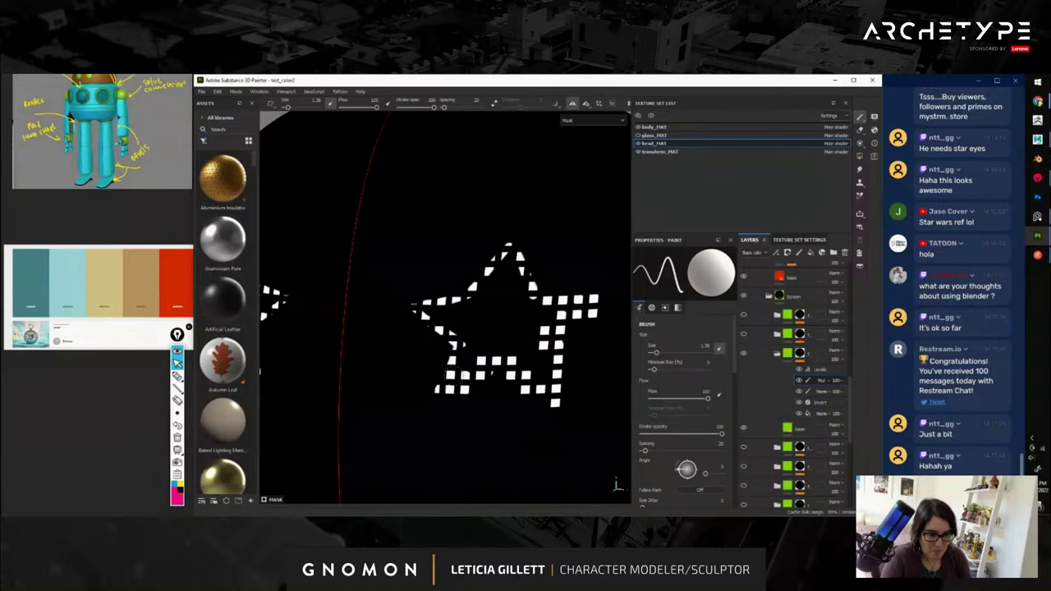
# Complete the squares on the star's lower-left side and clean up stray partial squares with black.
pyautogui.click(464, 344)
pyautogui.moveTo(465, 343)
pyautogui.mouseDown()
pyautogui.moveTo(459, 327)
pyautogui.moveTo(470, 346)
pyautogui.mouseUp()
pyautogui.press('x')
pyautogui.press('x')
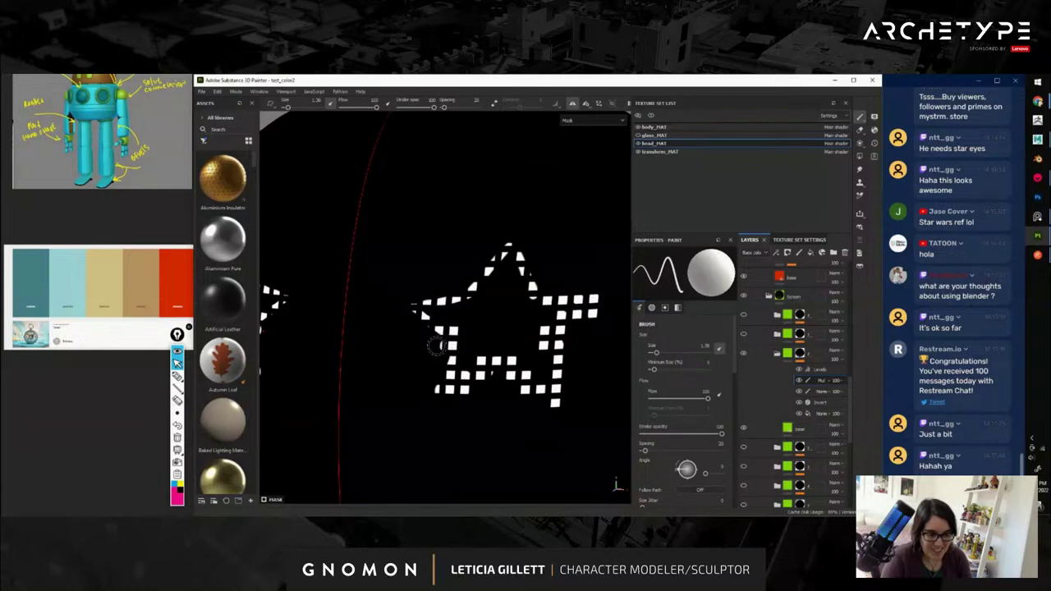
pyautogui.press('x')
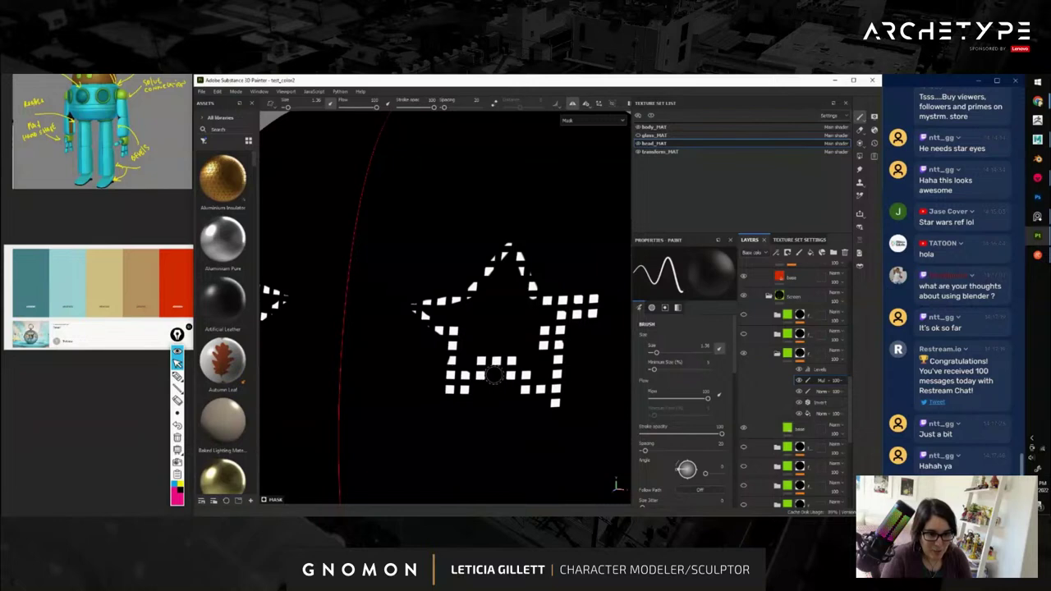
pyautogui.press('x')
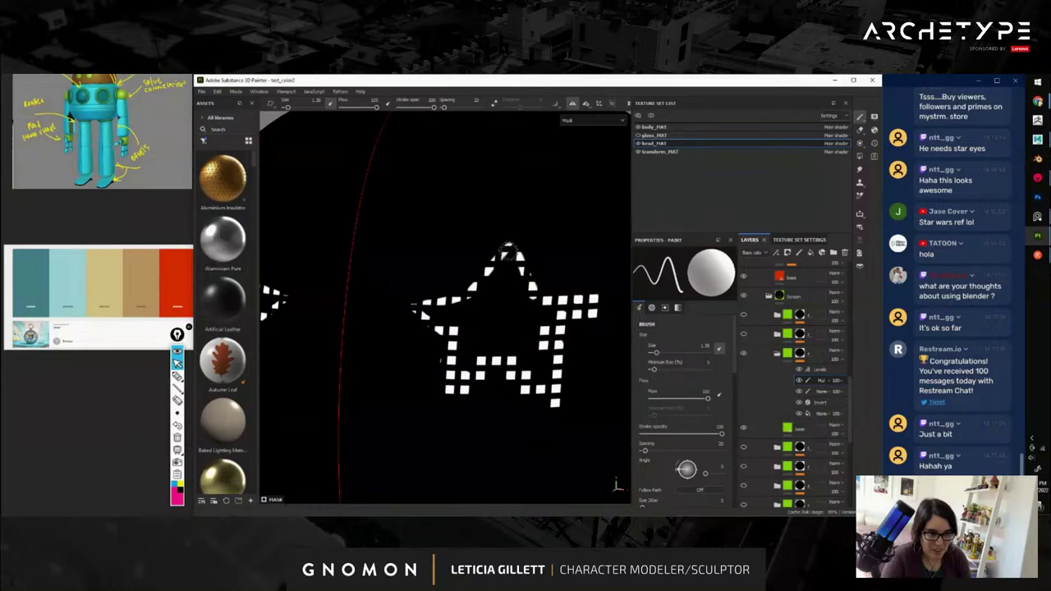
# Fill in whole pixel squares in white at the star eye's top point and the tip of its left arm.
pyautogui.click(506, 259)
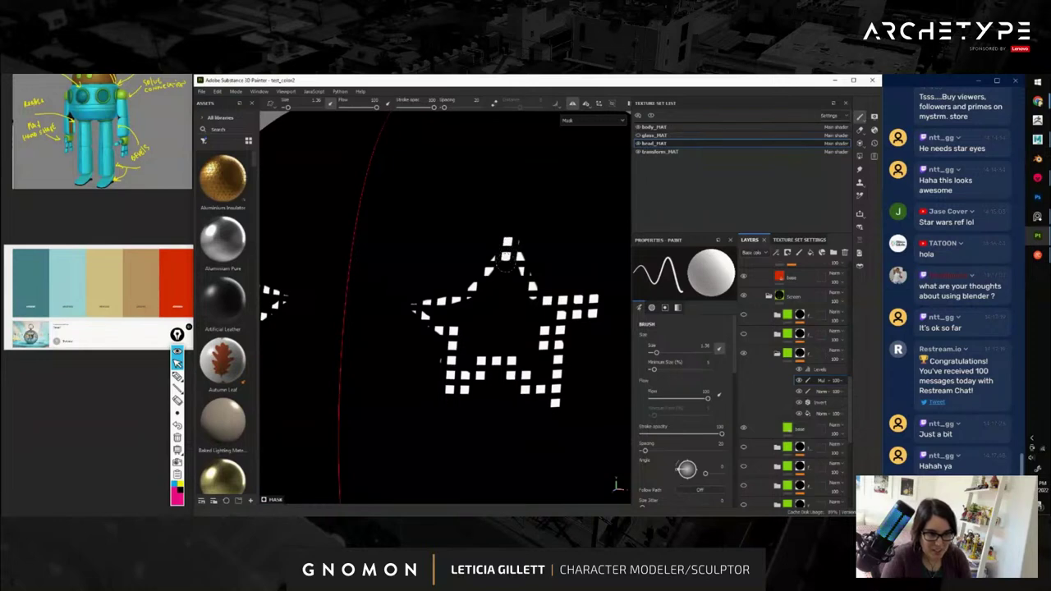
pyautogui.moveTo(501, 258); pyautogui.dragTo(520, 266)
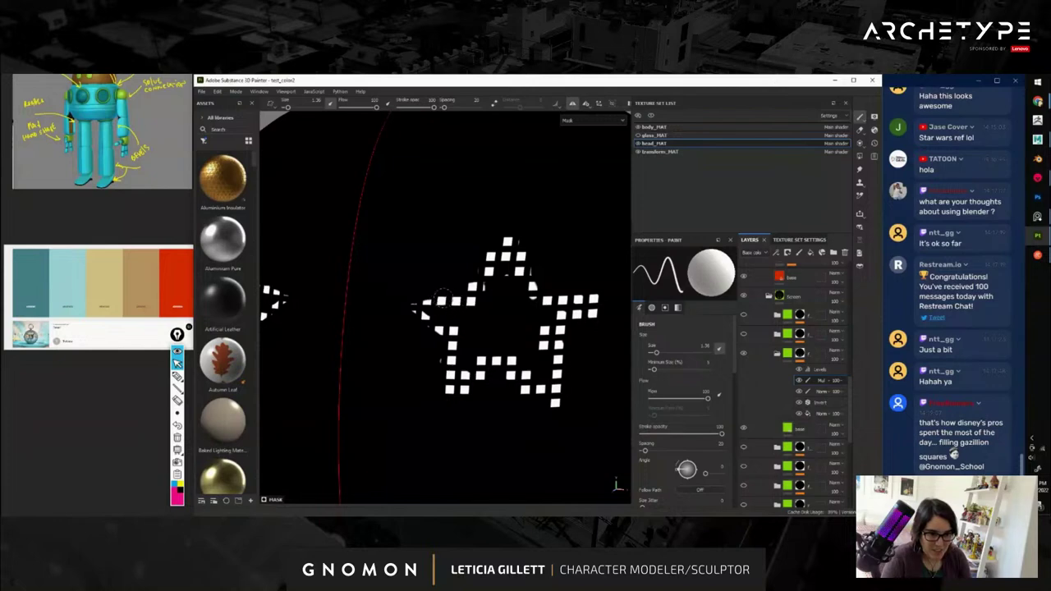
pyautogui.moveTo(415, 303); pyautogui.dragTo(409, 309)
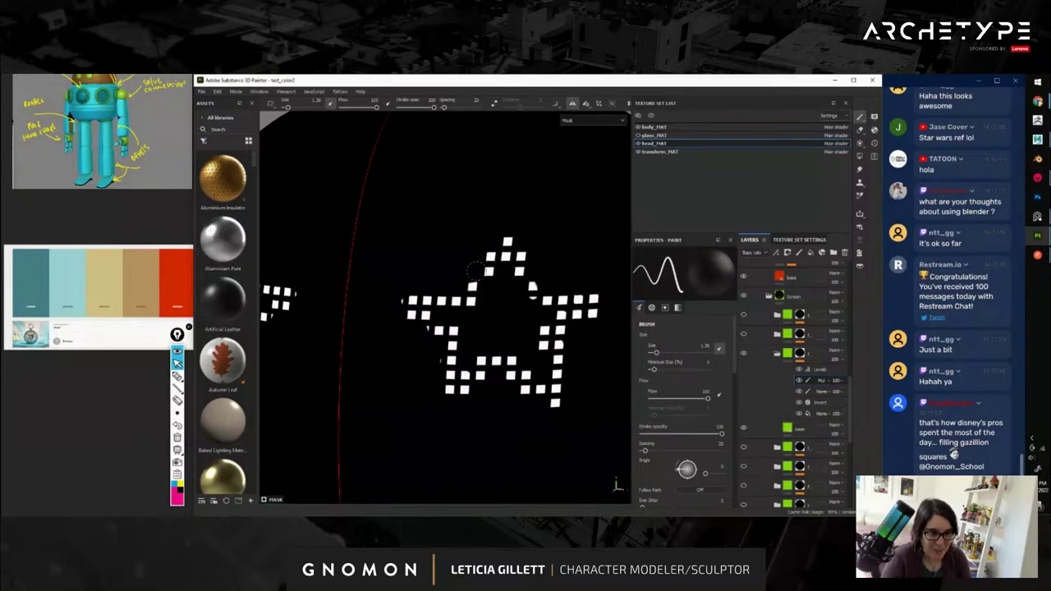
# Clean up stray partial squares with black around the star's arms and lower-left side, touching up damaged squares in white.
pyautogui.click(534, 299)
pyautogui.press('x')
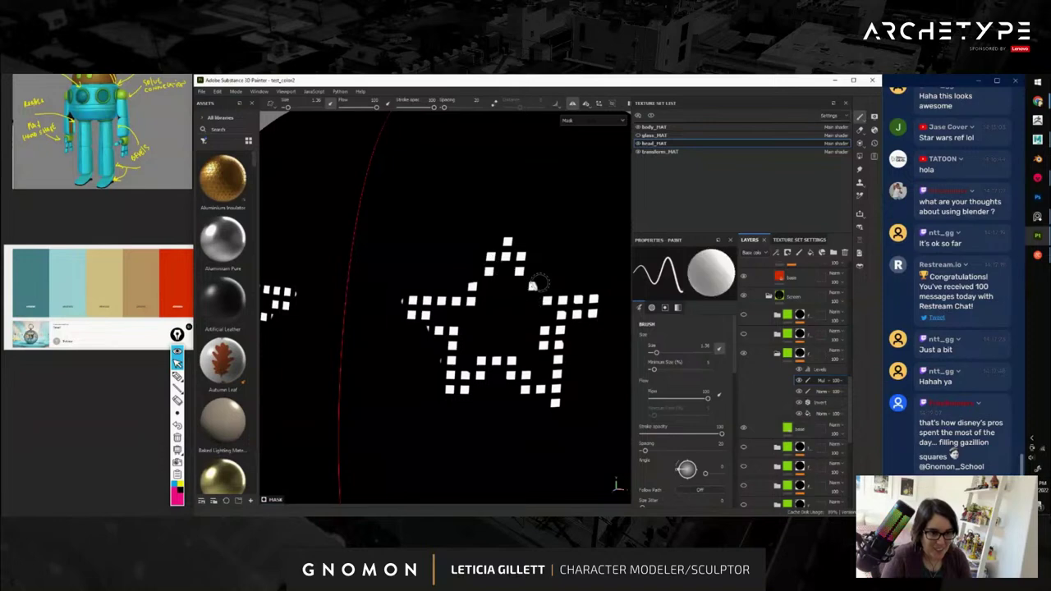
pyautogui.press('x')
pyautogui.click(441, 357)
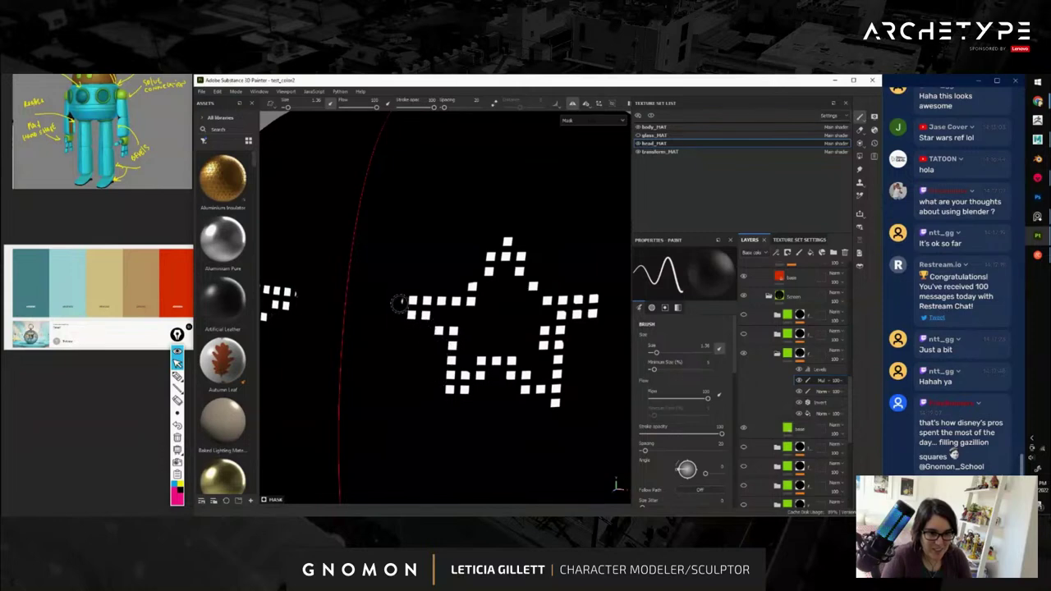
pyautogui.press('x')
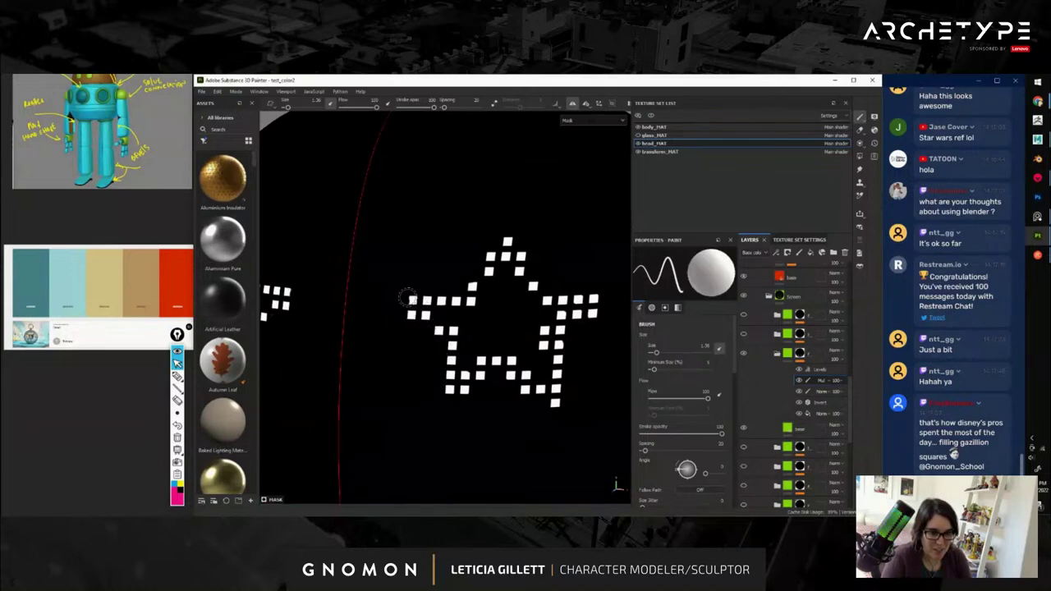
pyautogui.click(562, 327)
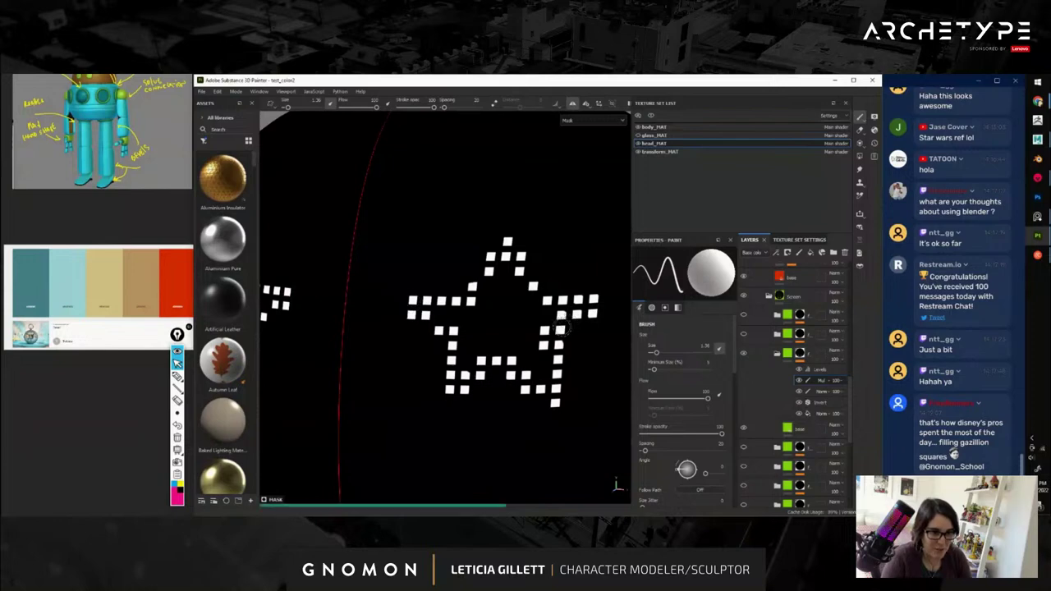
pyautogui.press('x')
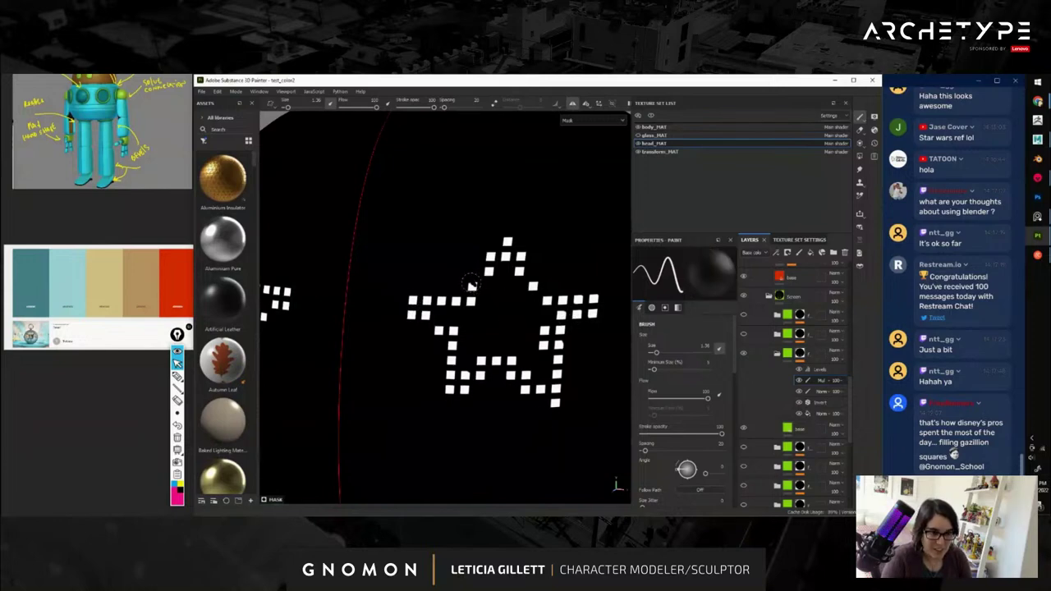
pyautogui.press('x')
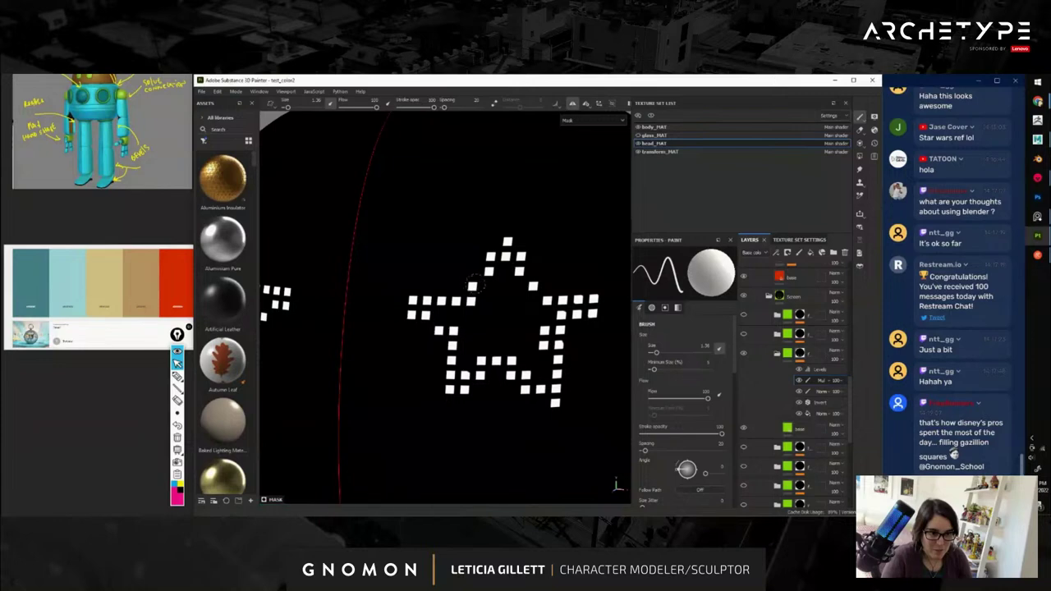
# Thin the star's top point and left arm to a one-pixel outline by painting out the extra inner squares in black.
pyautogui.scroll(-2, 455, 328)
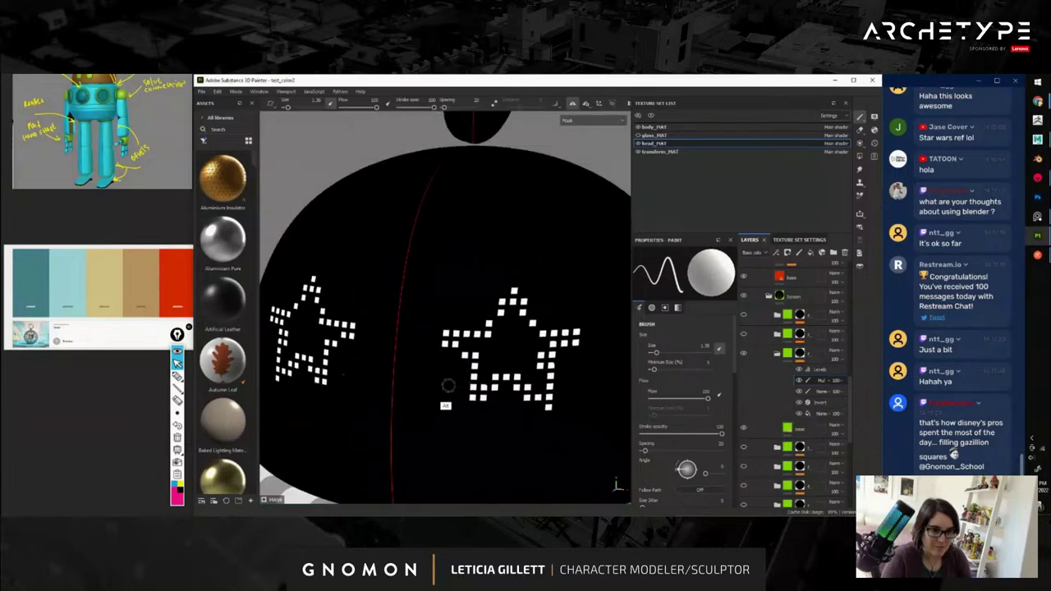
pyautogui.keyDown('alt'); pyautogui.moveTo(455, 373); pyautogui.dragTo(522, 288); pyautogui.keyUp('alt')
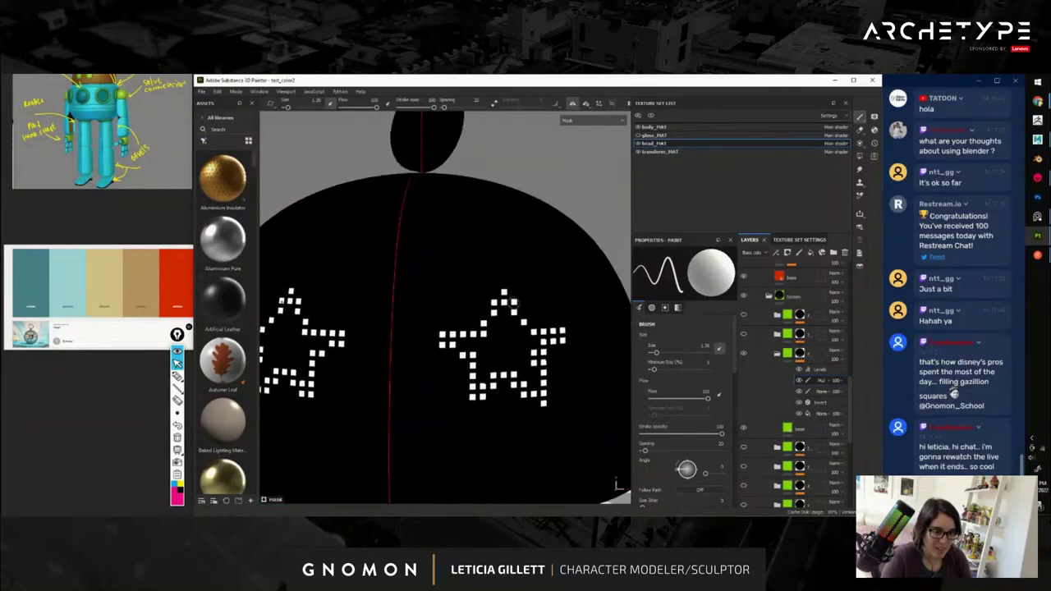
pyautogui.press('x')
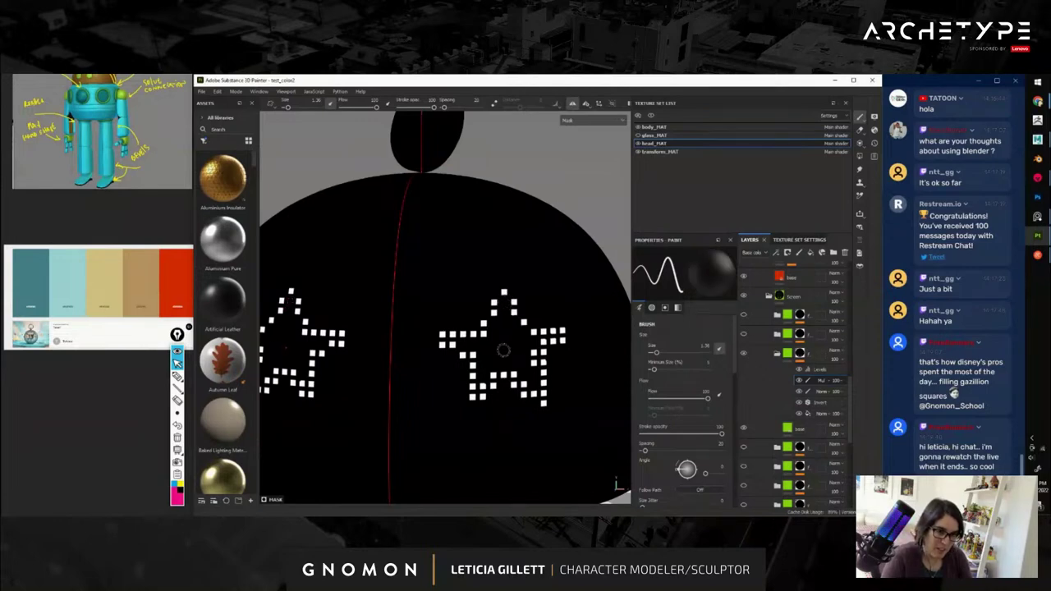
pyautogui.press('x')
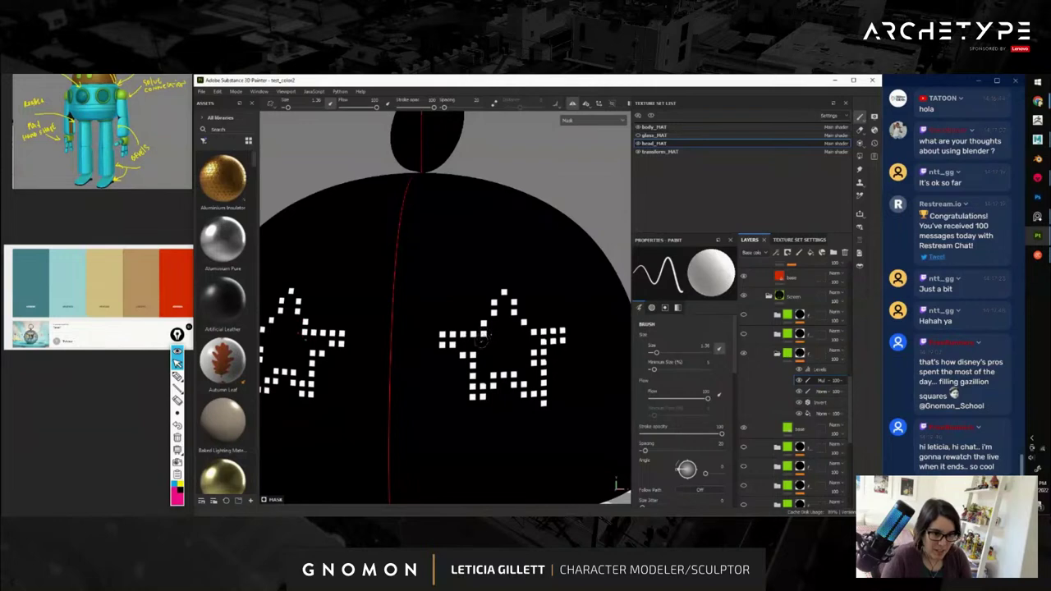
pyautogui.press('x')
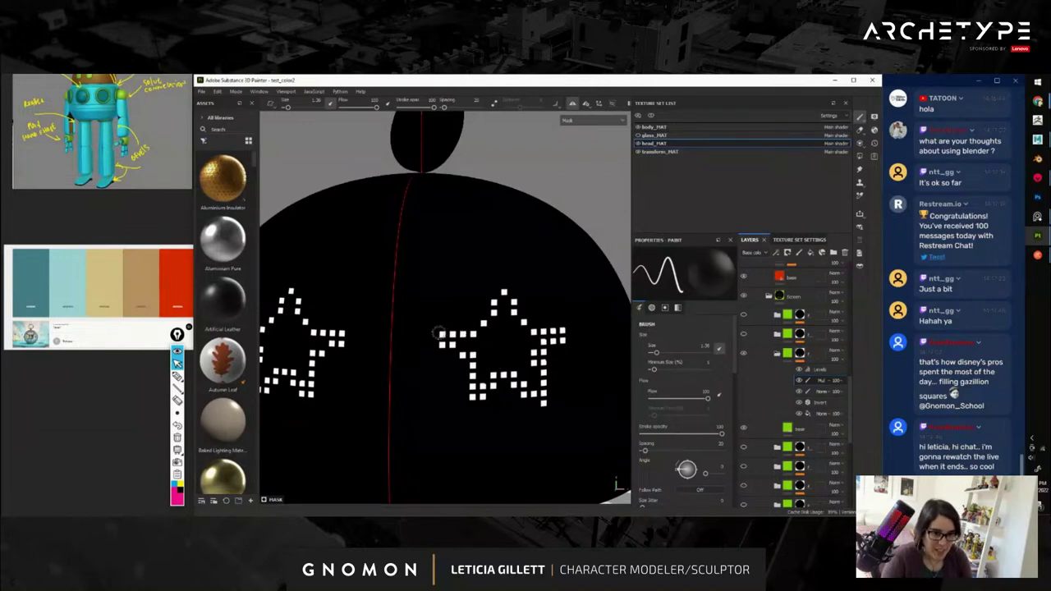
pyautogui.moveTo(430, 335); pyautogui.dragTo(443, 339)
pyautogui.press('x')
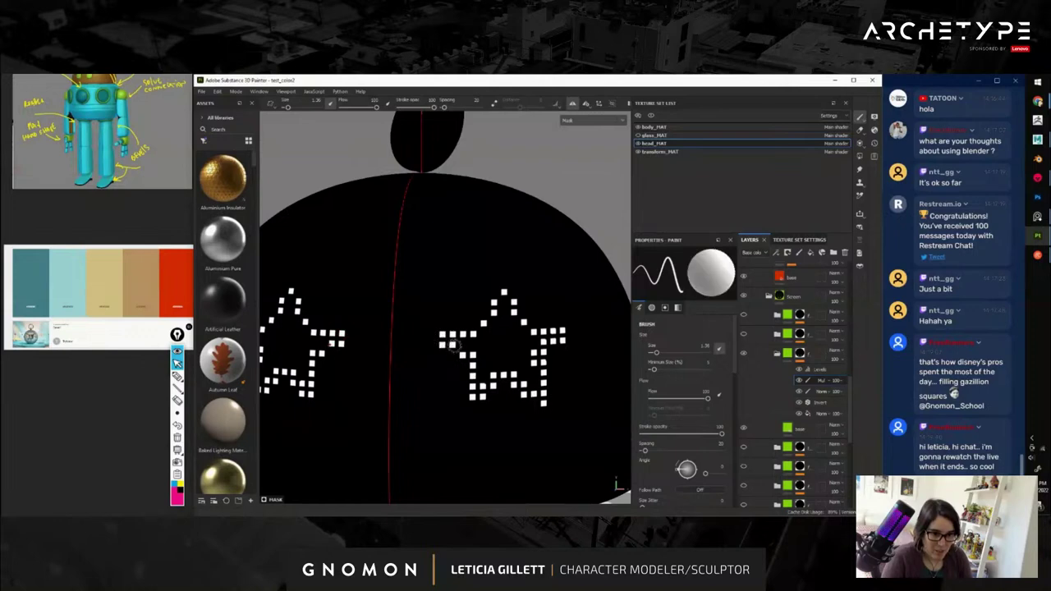
pyautogui.press('x')
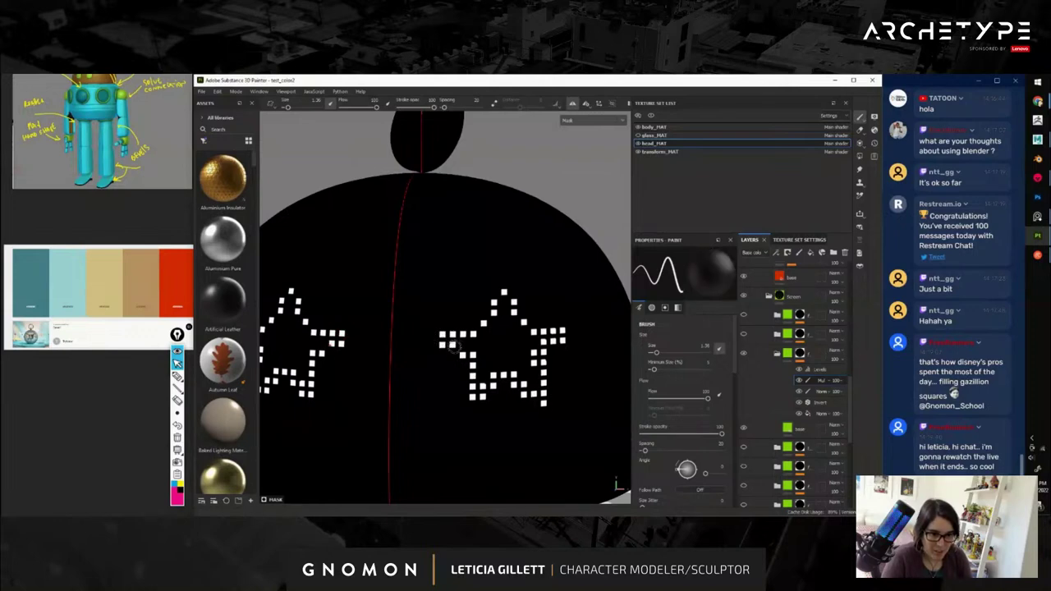
pyautogui.moveTo(452, 345); pyautogui.dragTo(451, 348)
pyautogui.press('x')
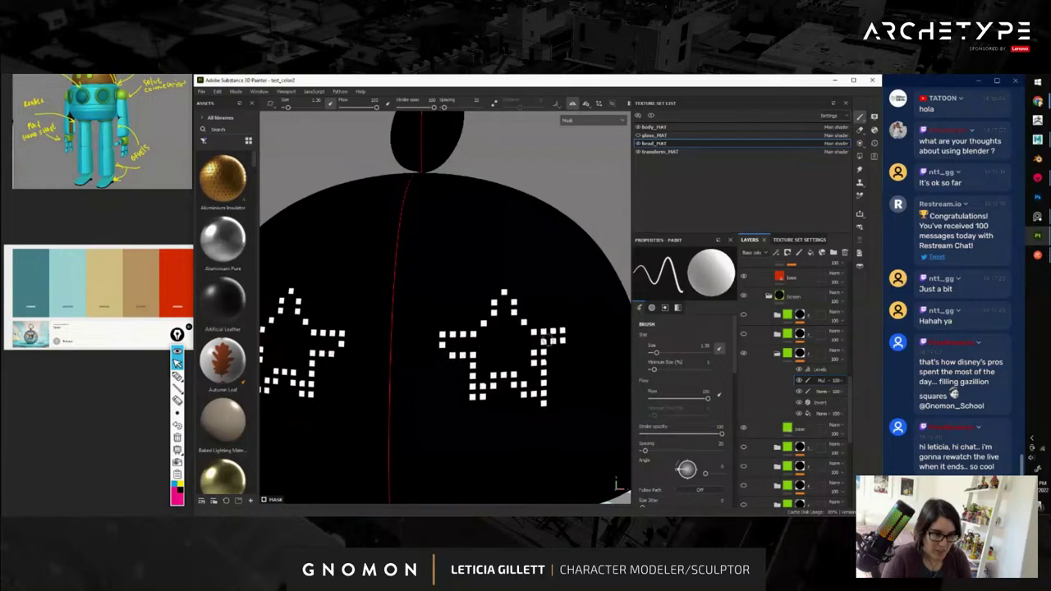
# Paint out the surplus squares on the star's right arm and right leg in black, restoring needed squares in white.
pyautogui.press('x')
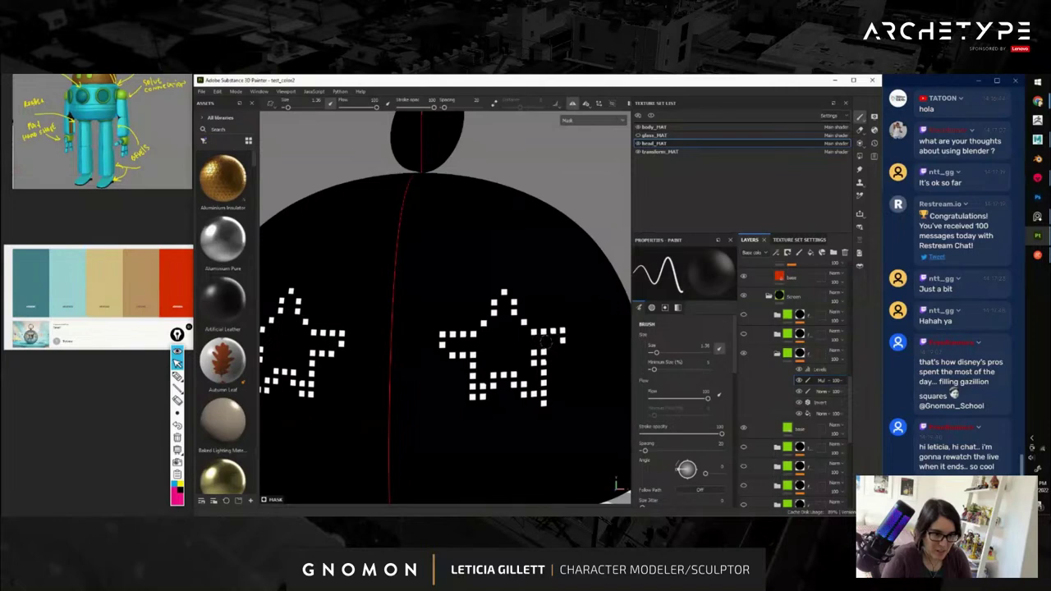
pyautogui.press('x')
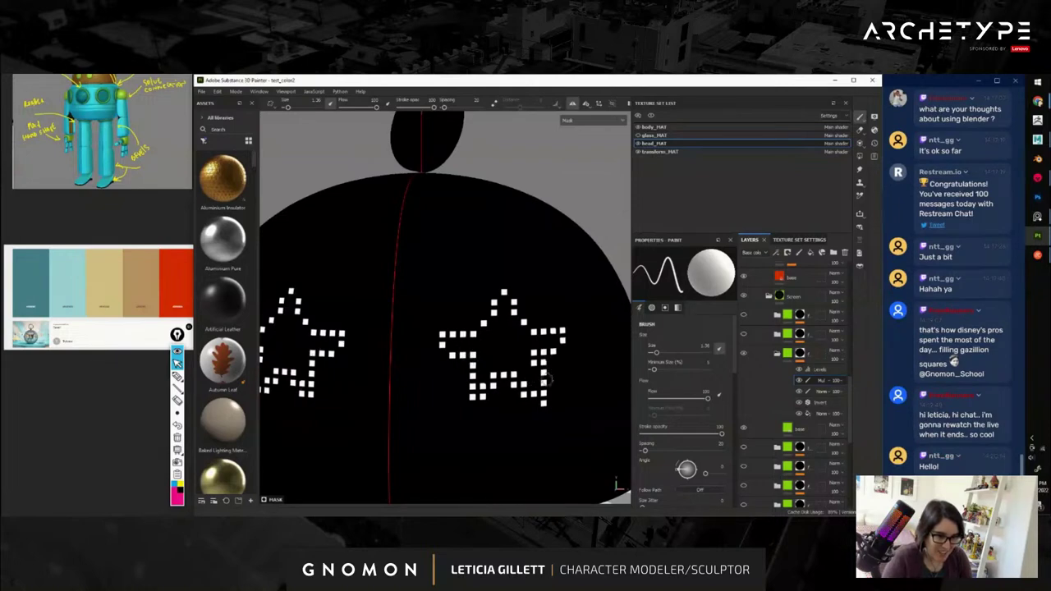
pyautogui.press('x')
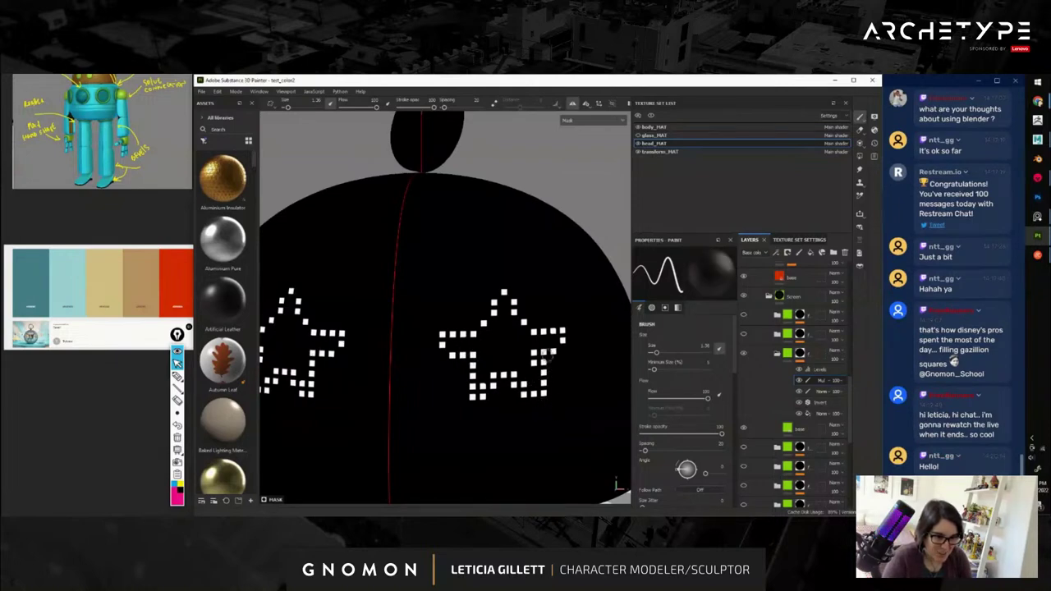
pyautogui.press('x')
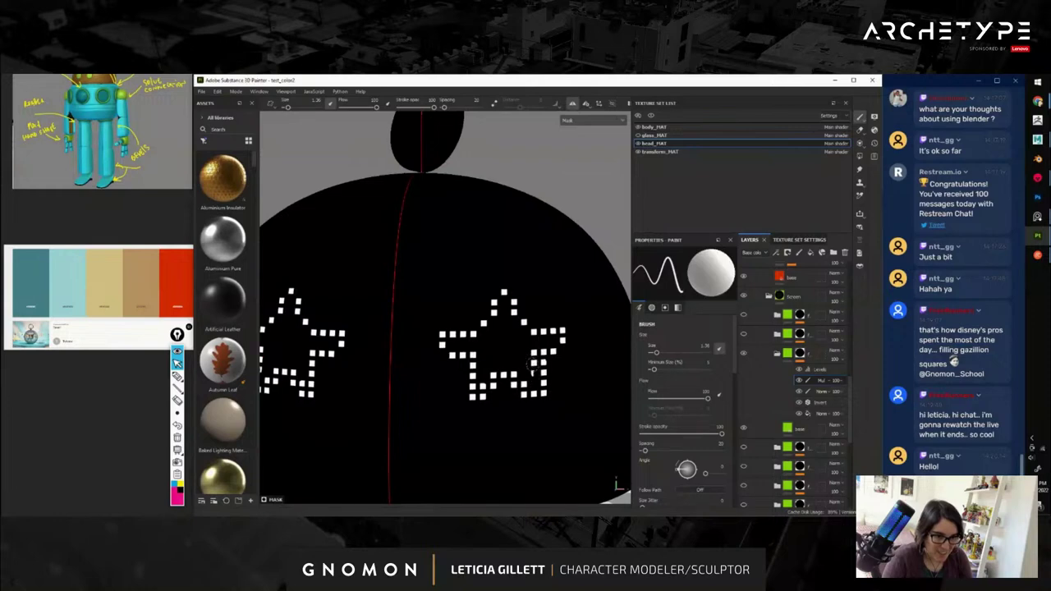
pyautogui.press('x')
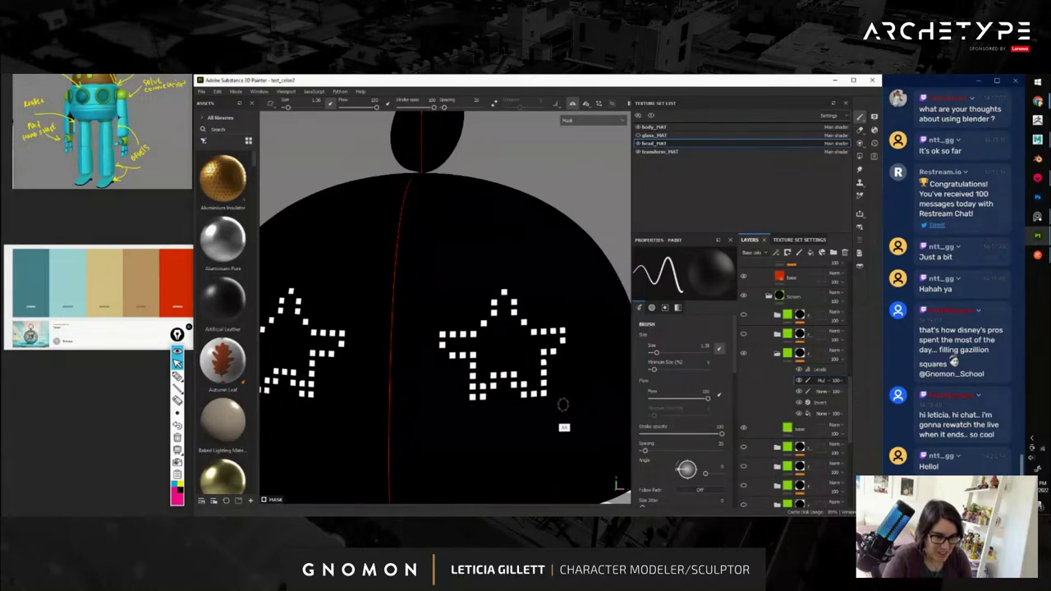
# Reshape the notch between the star's legs and shift the right leg one pixel column inward with white and black strokes.
pyautogui.keyDown('alt'); pyautogui.moveTo(564, 403); pyautogui.dragTo(552, 396); pyautogui.keyUp('alt')
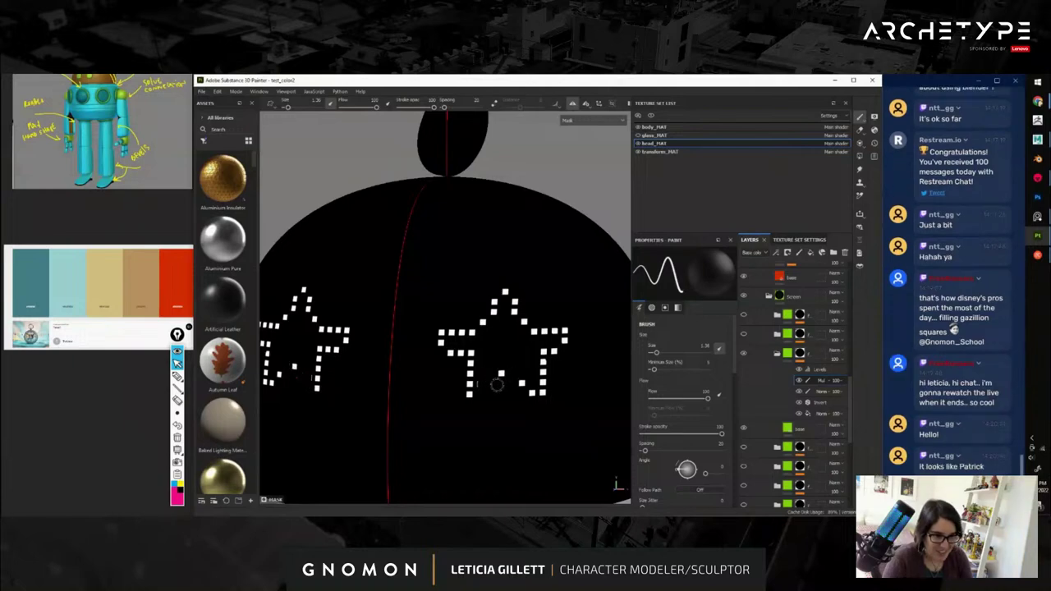
pyautogui.press('x')
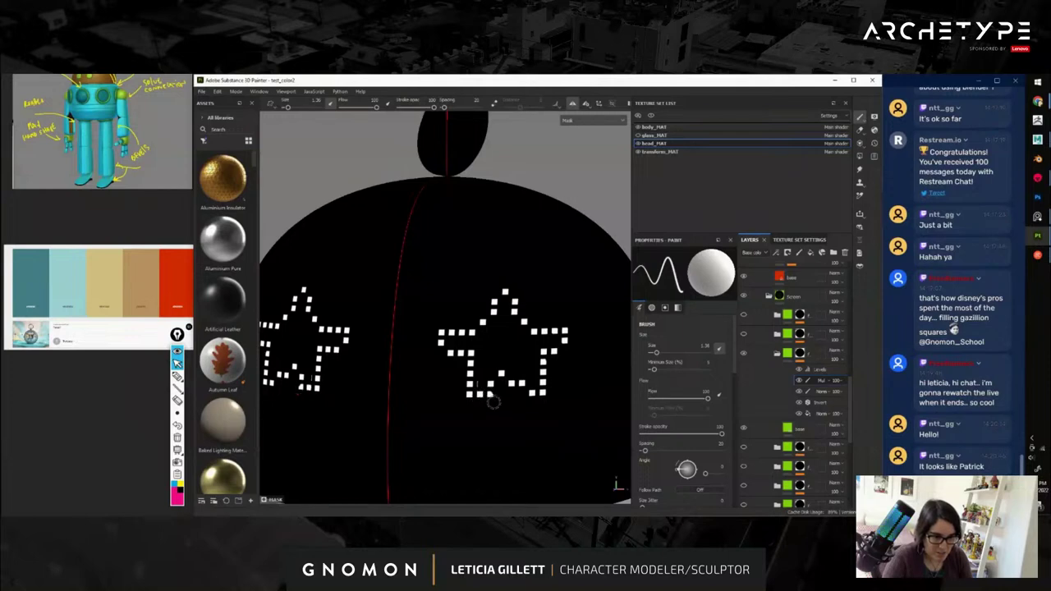
pyautogui.click(490, 398)
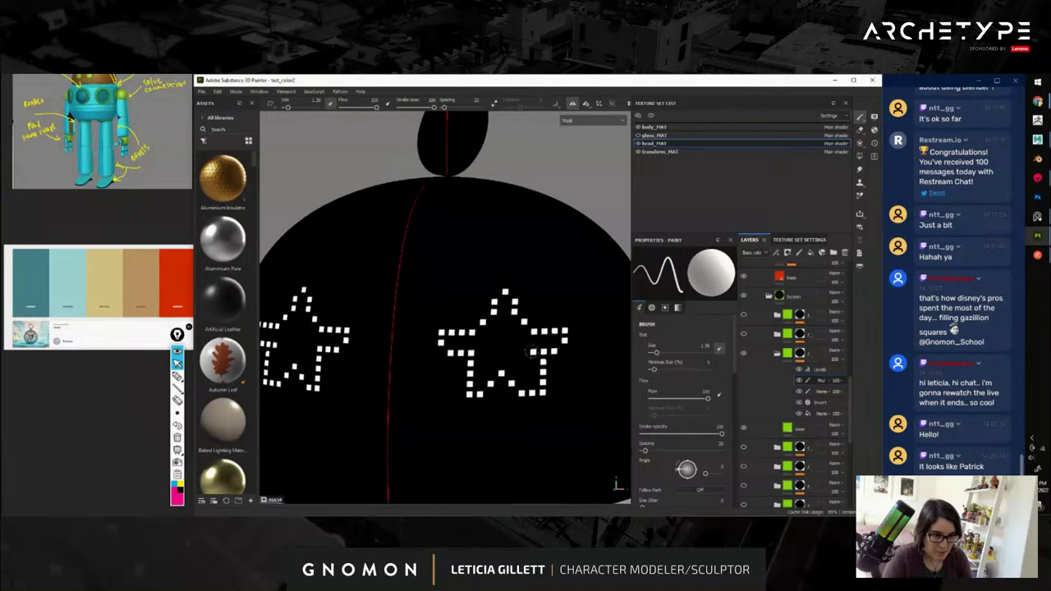
pyautogui.moveTo(534, 358); pyautogui.dragTo(535, 386)
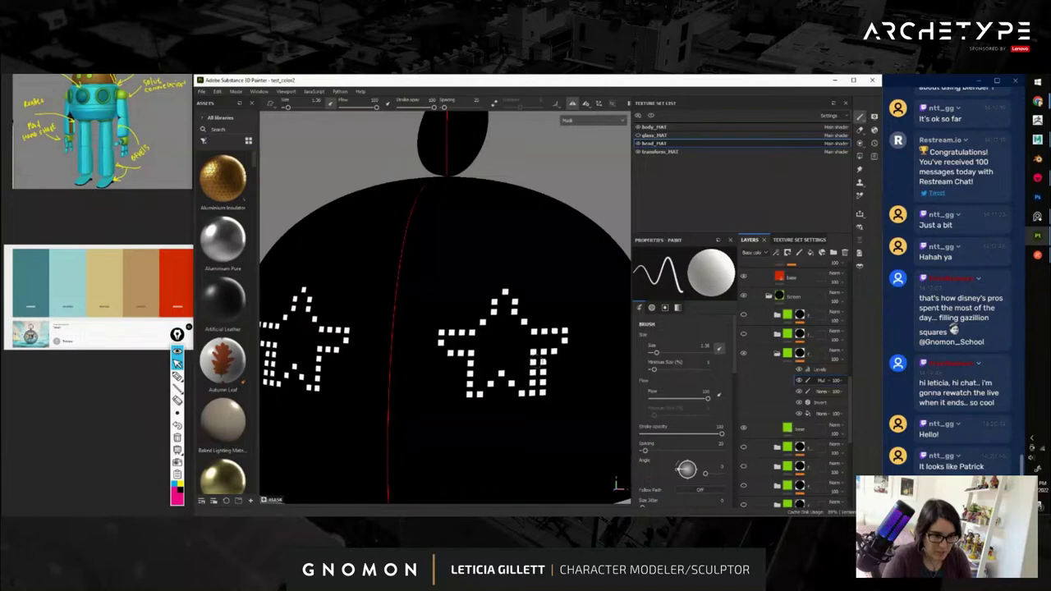
pyautogui.press('x')
pyautogui.moveTo(544, 362); pyautogui.dragTo(543, 380)
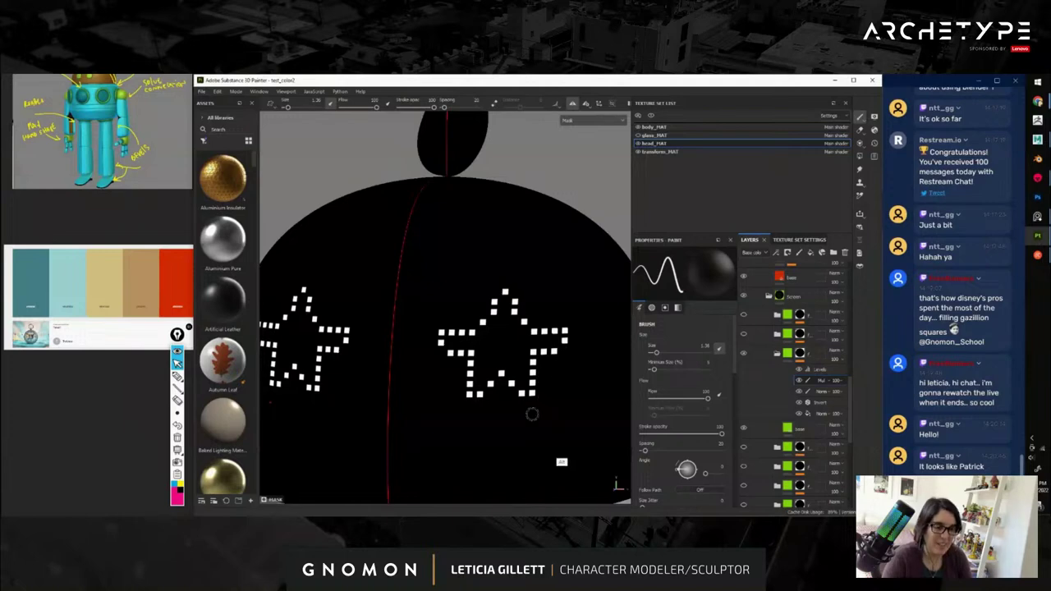
# Examine the shape of both star eyes on the whole head.
pyautogui.keyDown('alt'); pyautogui.moveTo(549, 417); pyautogui.dragTo(451, 218, button='right'); pyautogui.keyUp('alt')
pyautogui.keyDown('alt'); pyautogui.moveTo(448, 296); pyautogui.dragTo(389, 261, button='right'); pyautogui.keyUp('alt')
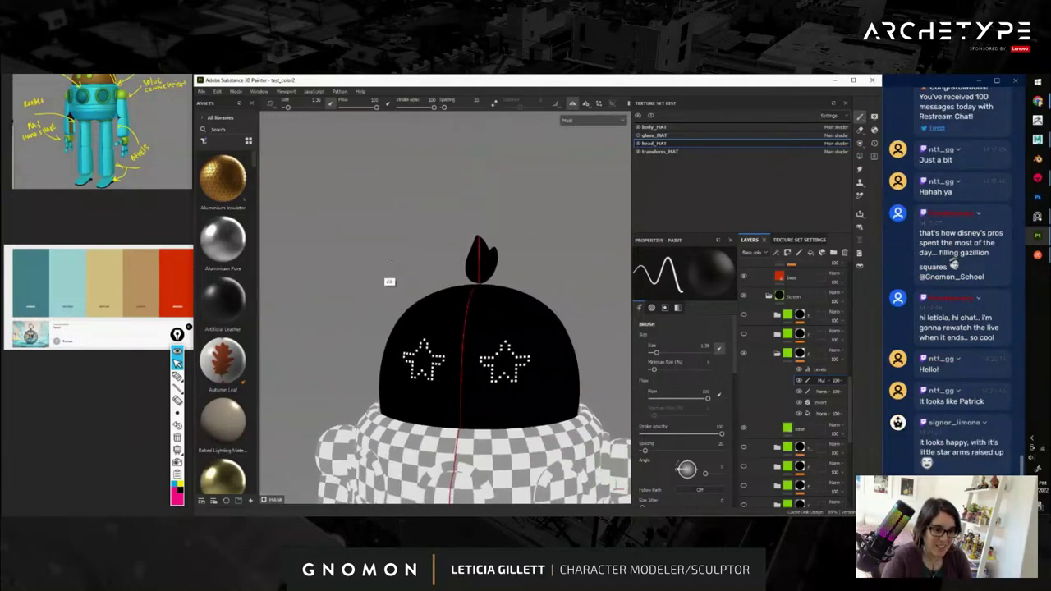
pyautogui.keyDown('alt'); pyautogui.moveTo(389, 261); pyautogui.dragTo(451, 278); pyautogui.keyUp('alt')
pyautogui.keyDown('alt'); pyautogui.moveTo(473, 297); pyautogui.dragTo(503, 394, button='right'); pyautogui.keyUp('alt')
pyautogui.keyDown('alt'); pyautogui.moveTo(503, 394); pyautogui.dragTo(464, 326, button='middle'); pyautogui.keyUp('alt')
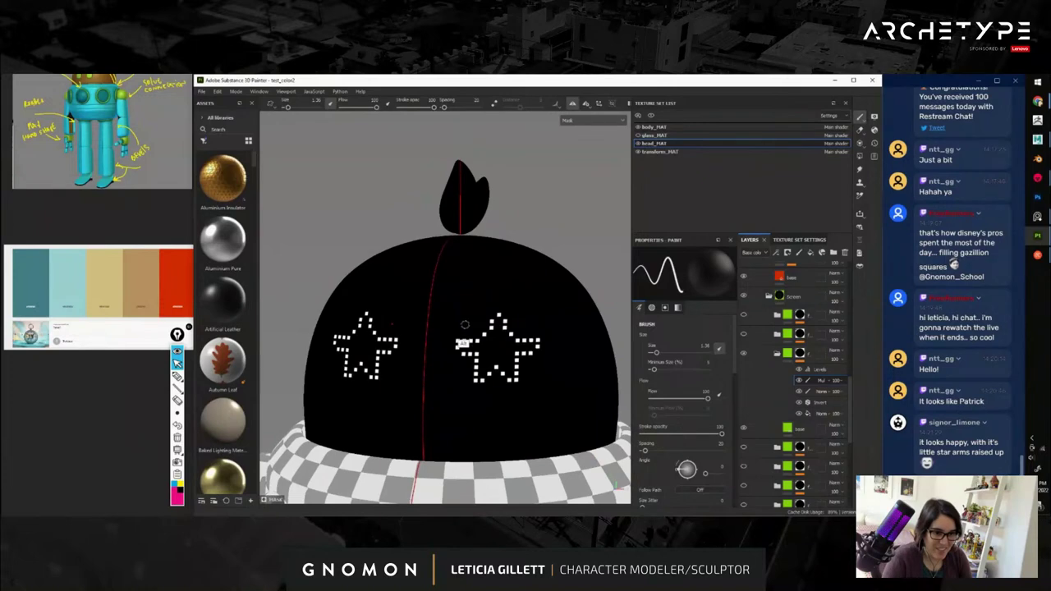
pyautogui.keyDown('alt'); pyautogui.moveTo(465, 326); pyautogui.dragTo(565, 454, button='right'); pyautogui.keyUp('alt')
pyautogui.keyDown('alt'); pyautogui.moveTo(497, 381); pyautogui.dragTo(466, 314, button='middle'); pyautogui.keyUp('alt')
pyautogui.moveTo(466, 316)
pyautogui.keyDown('alt'); pyautogui.mouseDown(button='right')
pyautogui.moveTo(547, 418)
pyautogui.moveTo(482, 380)
pyautogui.mouseUp(button='right'); pyautogui.keyUp('alt')
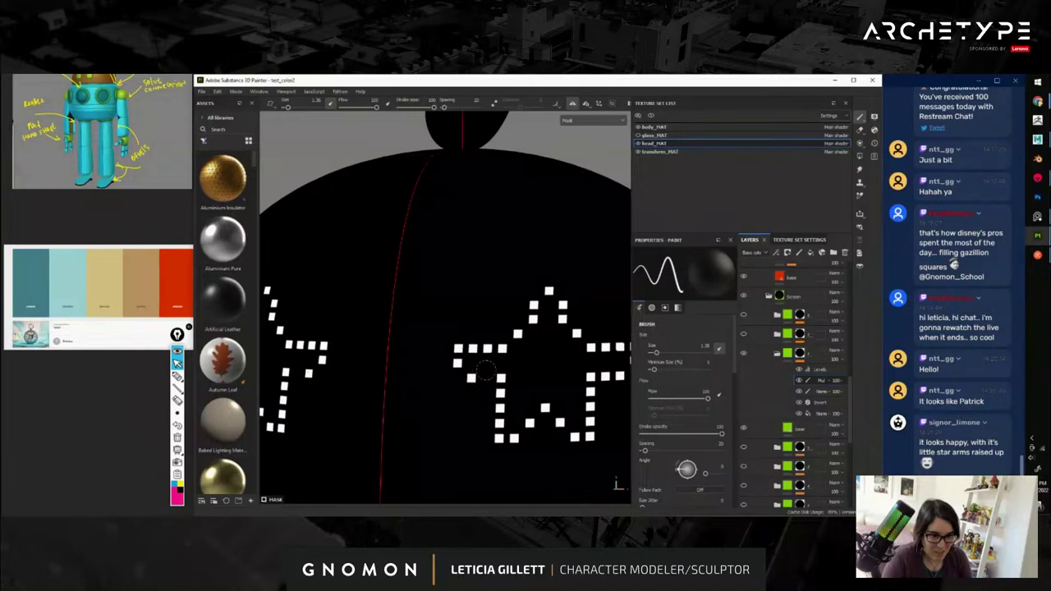
# Paint out the squares under the star's left arm in black and repaint them in white as a stepped diagonal edge.
pyautogui.click(471, 377)
pyautogui.click(460, 363)
pyautogui.press('x')
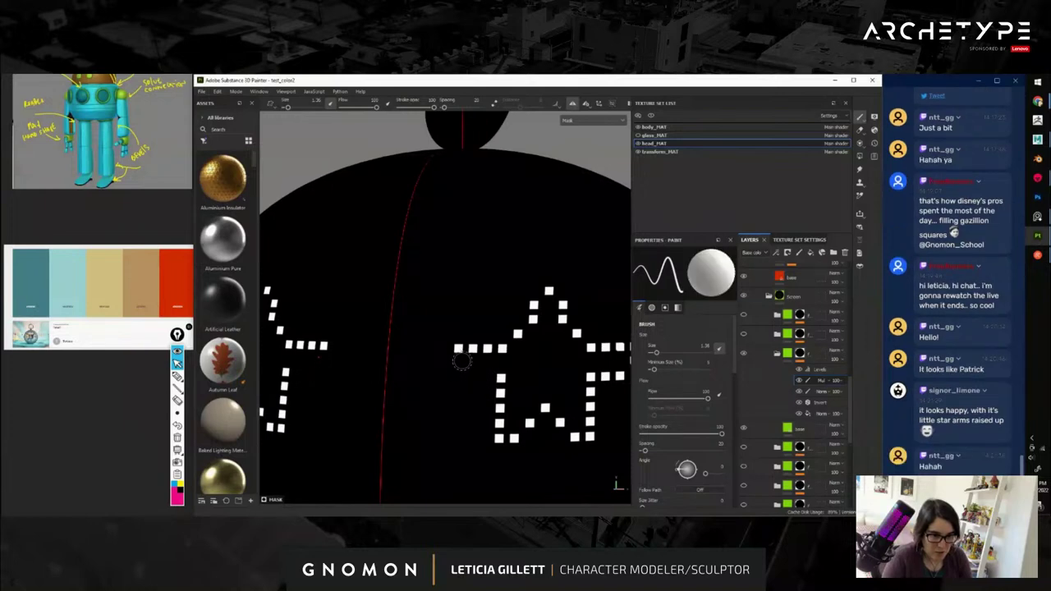
pyautogui.click(471, 365)
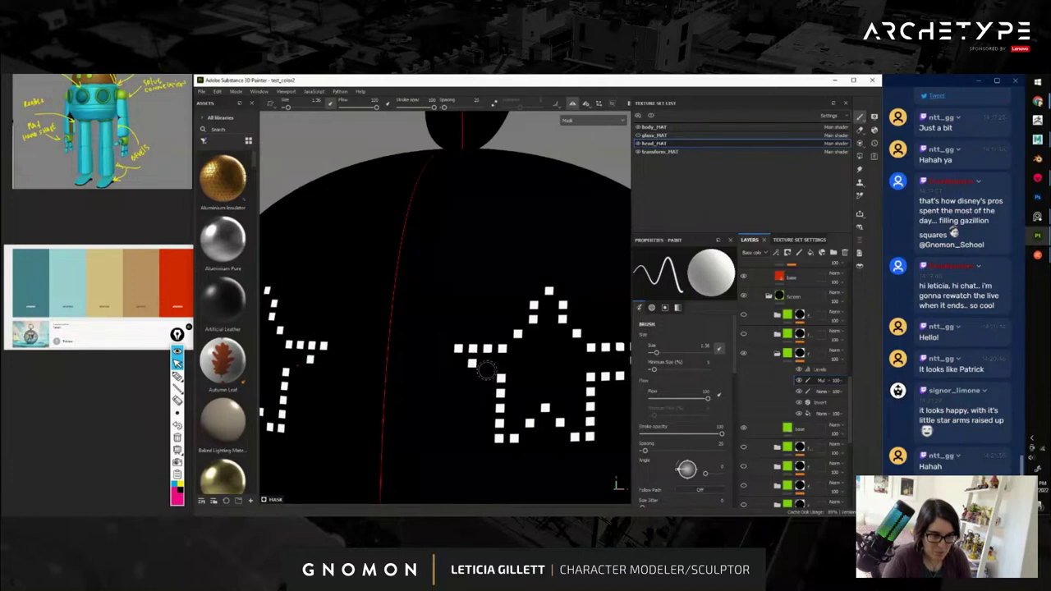
pyautogui.click(486, 376)
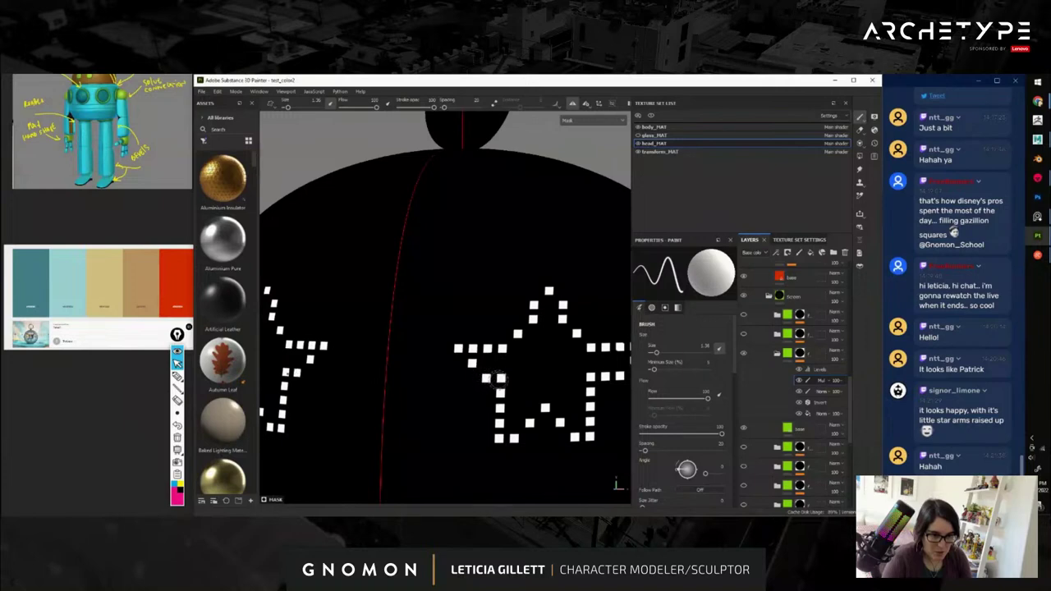
# Match the stepped lower edge on the star's right arm and display the base color channel on the model.
pyautogui.keyDown('alt'); pyautogui.moveTo(547, 415); pyautogui.dragTo(486, 392); pyautogui.keyUp('alt')
pyautogui.keyDown('alt'); pyautogui.moveTo(486, 392); pyautogui.dragTo(440, 376, button='middle'); pyautogui.keyUp('alt')
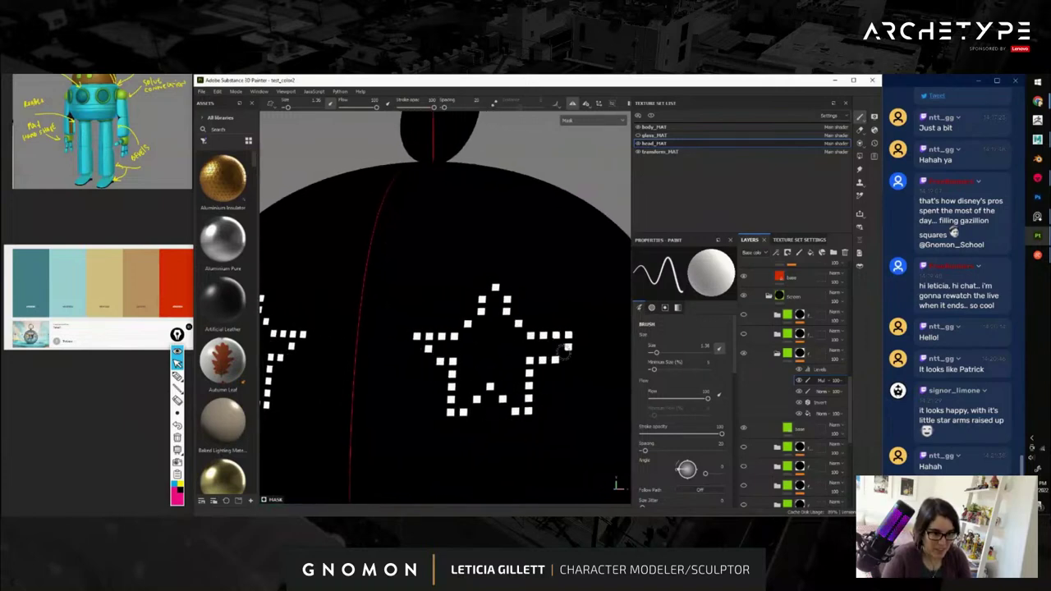
pyautogui.press('c')
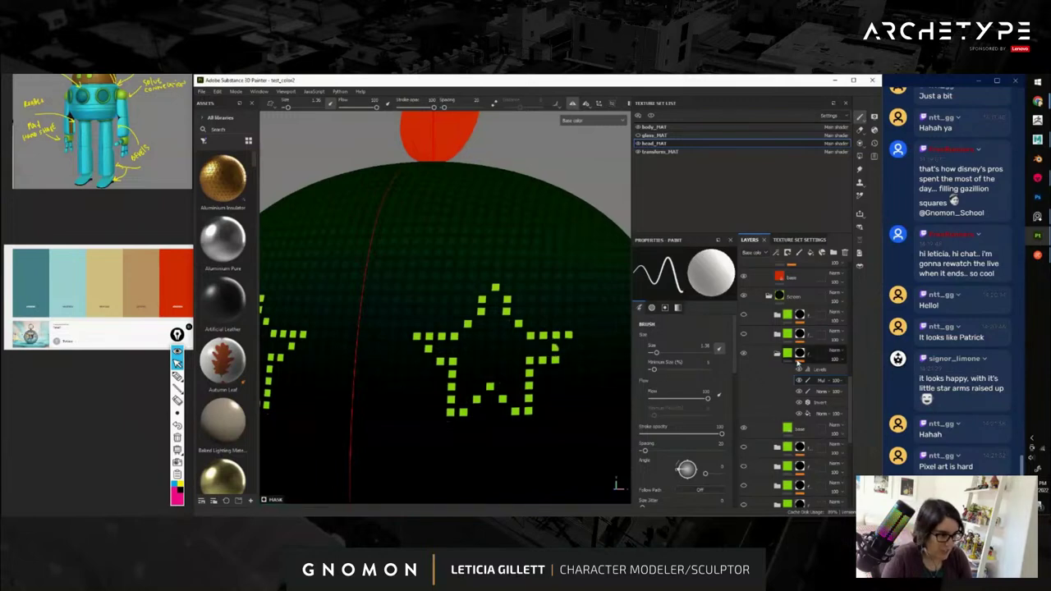
# In the star's mask view, erase the extra squares under its right arm in black and extend both legs down one square in white.
pyautogui.keyDown('alt'); pyautogui.click(800, 355); pyautogui.keyUp('alt')
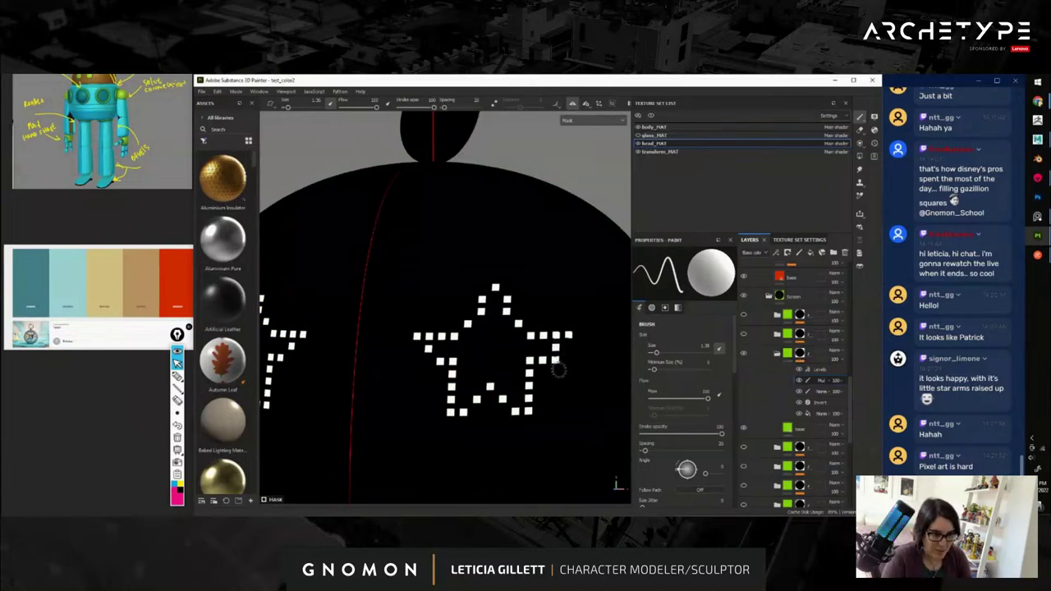
pyautogui.press('x')
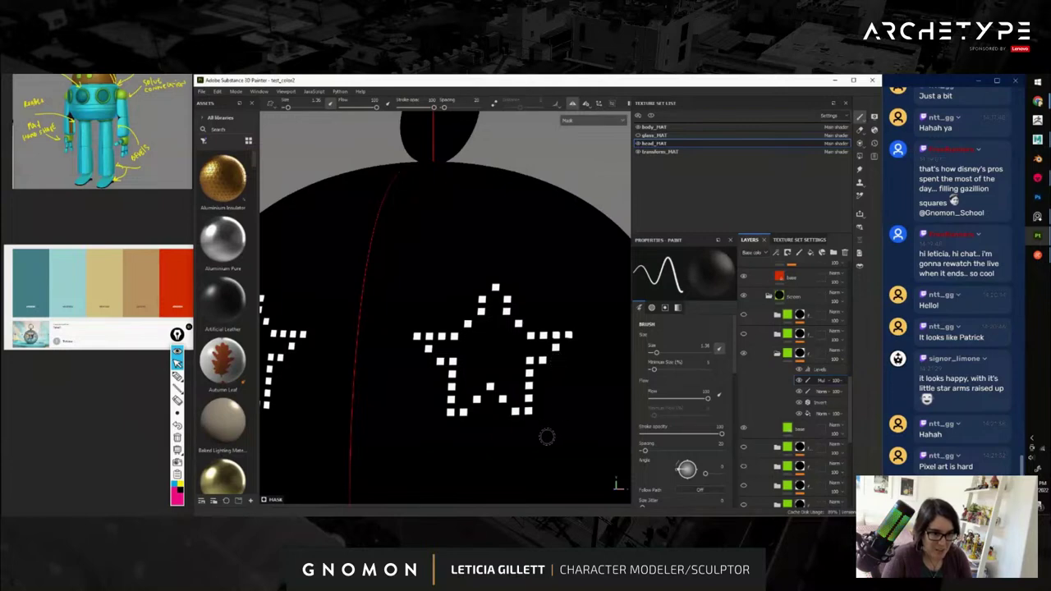
pyautogui.press('x')
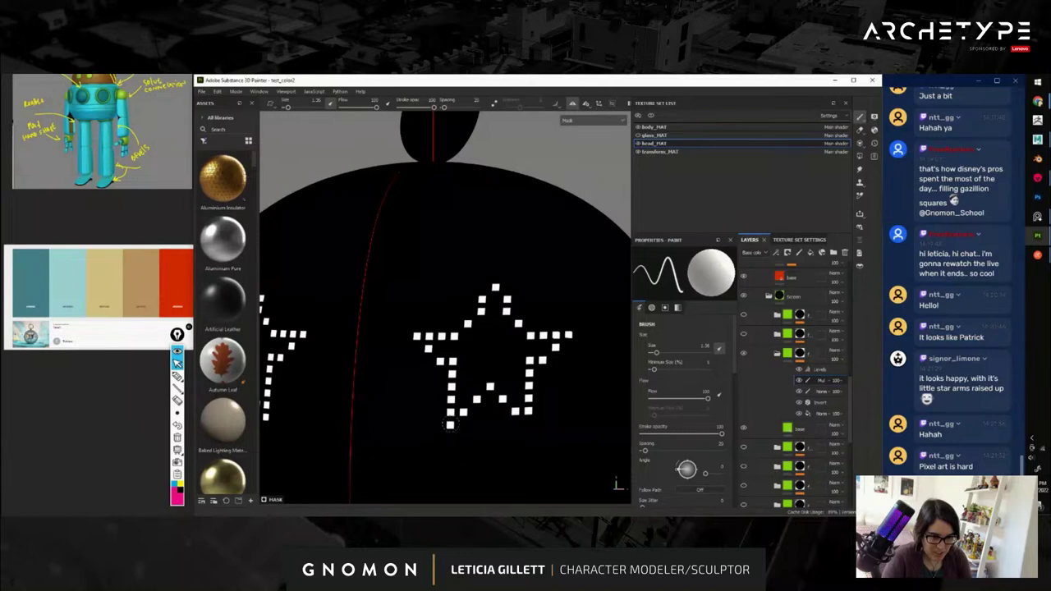
pyautogui.click(530, 426)
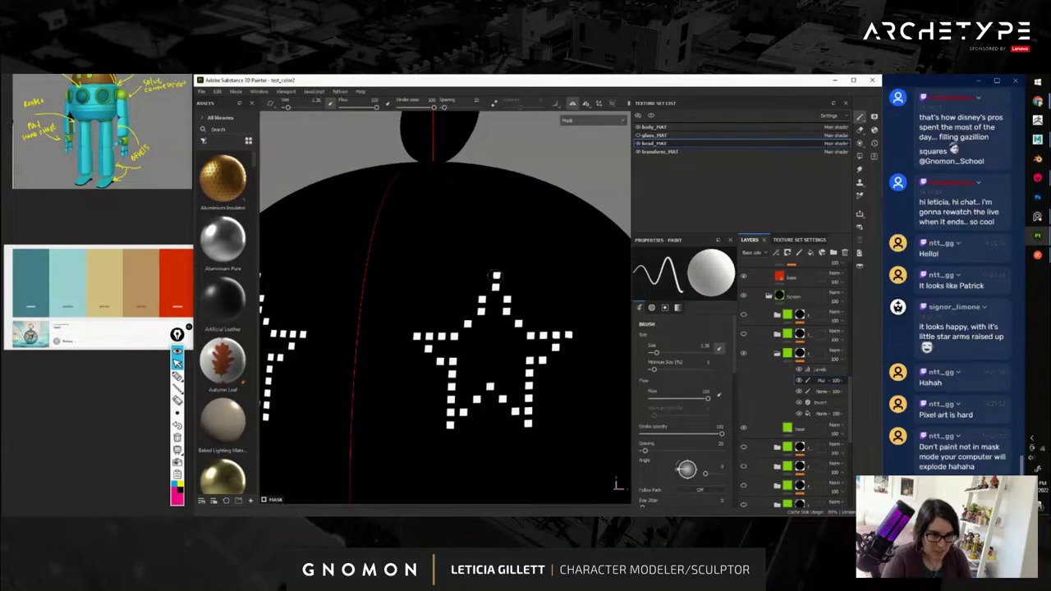
pyautogui.scroll(-3, 484, 321)
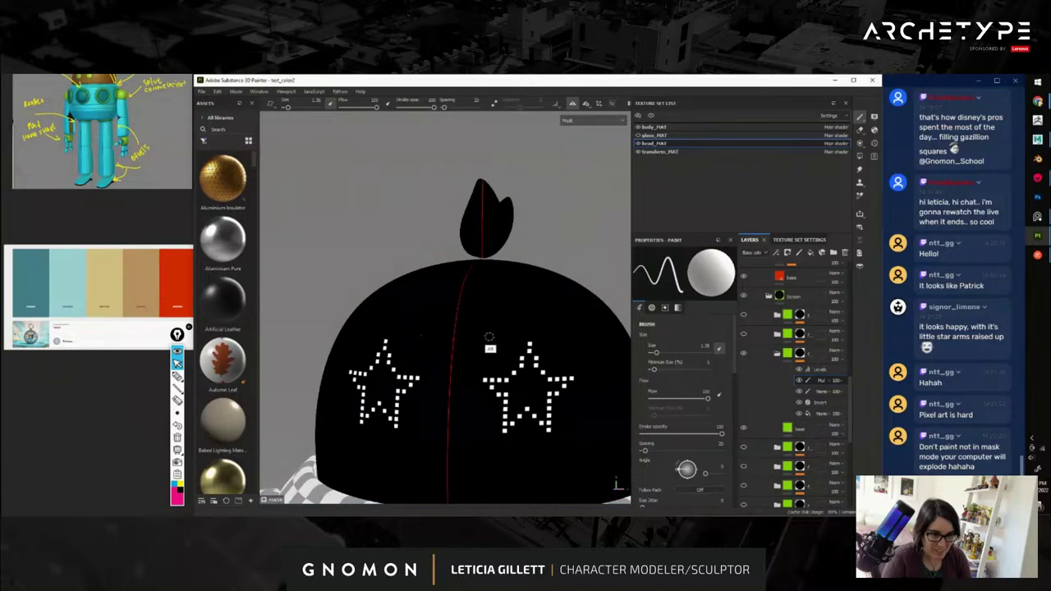
pyautogui.press('x')
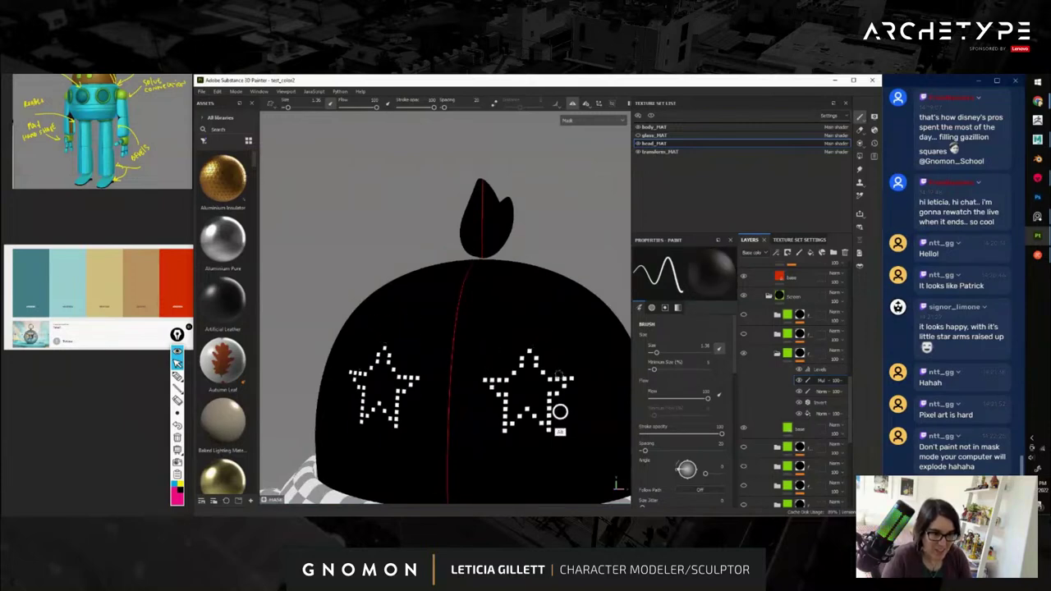
# Examine the proportions of both star eyes on the head together with the robot's upper body.
pyautogui.scroll(-4, 525, 394)
pyautogui.keyDown('alt'); pyautogui.moveTo(500, 345); pyautogui.dragTo(495, 269, button='middle'); pyautogui.keyUp('alt')
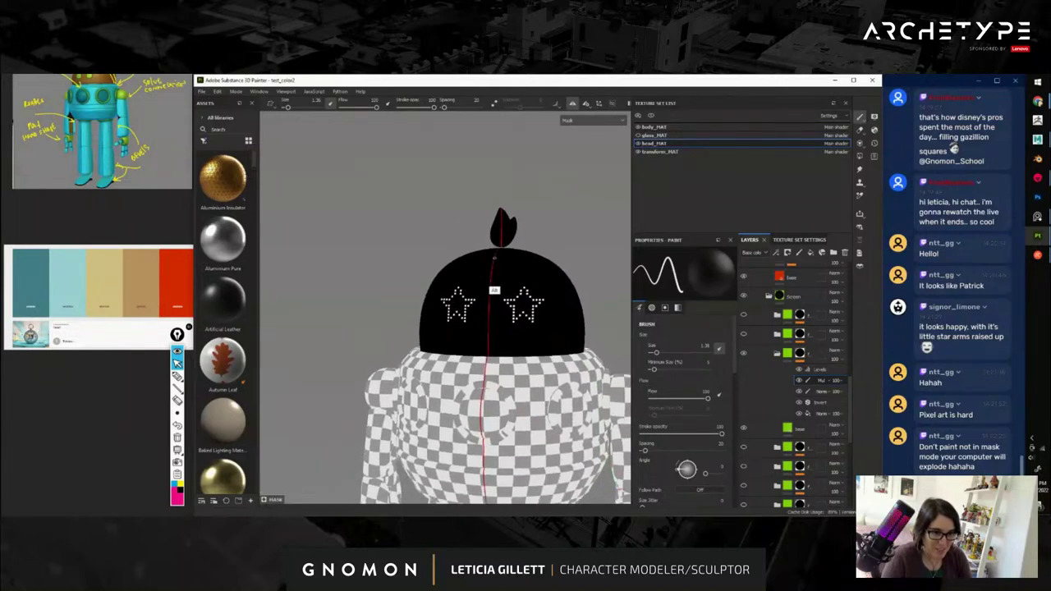
pyautogui.moveTo(525, 351)
pyautogui.keyDown('alt'); pyautogui.mouseDown()
pyautogui.moveTo(558, 345)
pyautogui.moveTo(575, 360)
pyautogui.moveTo(518, 351)
pyautogui.mouseUp(); pyautogui.keyUp('alt')
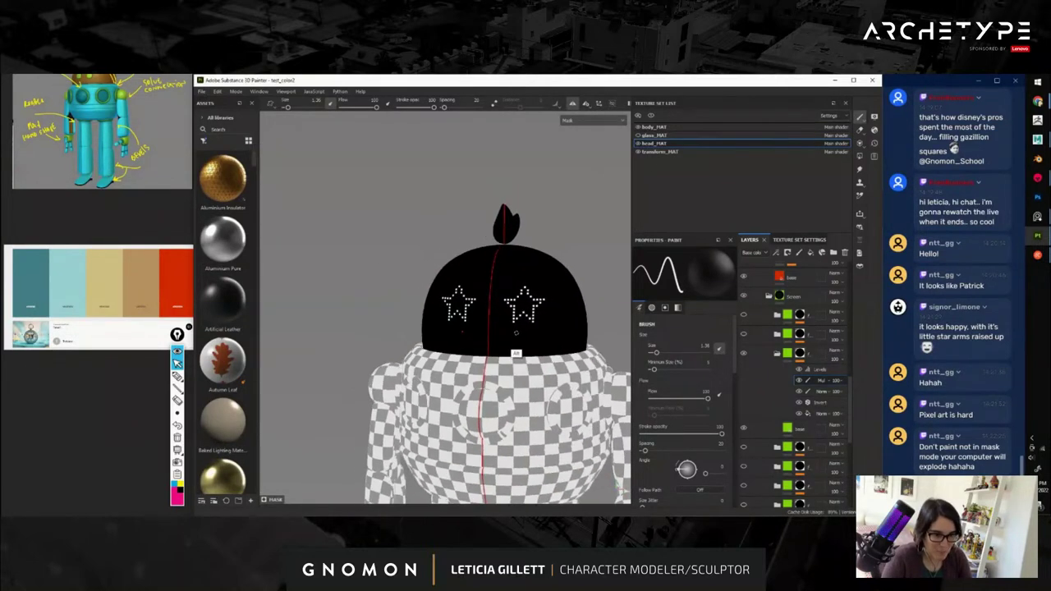
pyautogui.keyDown('alt'); pyautogui.moveTo(517, 351); pyautogui.dragTo(518, 367, button='middle'); pyautogui.keyUp('alt')
pyautogui.keyDown('alt'); pyautogui.moveTo(518, 367); pyautogui.dragTo(495, 335); pyautogui.keyUp('alt')
pyautogui.keyDown('alt'); pyautogui.moveTo(495, 335); pyautogui.dragTo(579, 434, button='right'); pyautogui.keyUp('alt')
pyautogui.keyDown('alt'); pyautogui.moveTo(580, 433); pyautogui.dragTo(504, 350); pyautogui.keyUp('alt')
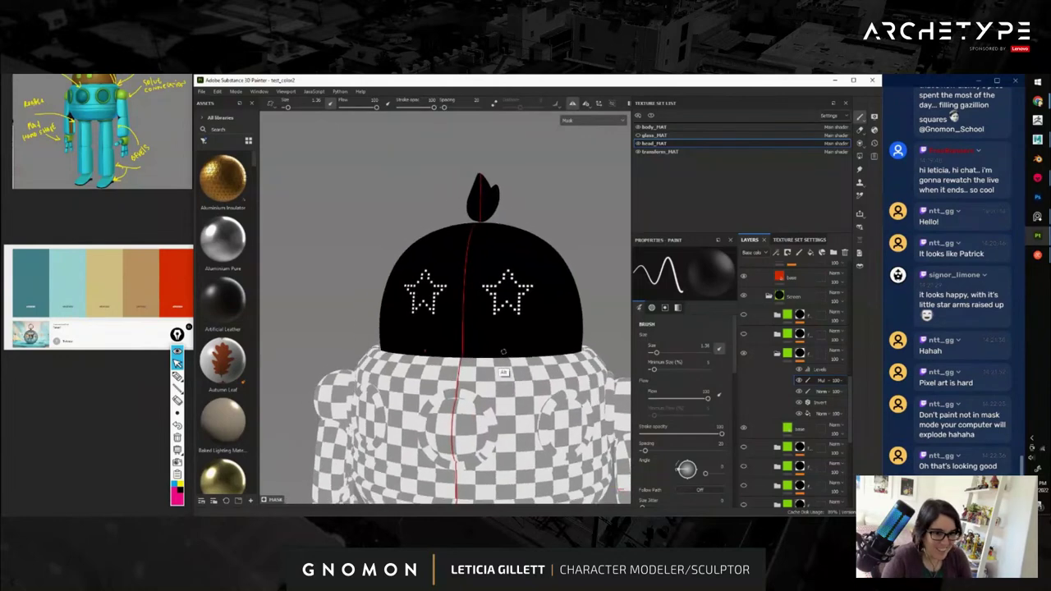
# Start exporting the star eyes layer's mask to a file and open the Textures folder inside GNOMON_STREAM and 03_HERO.
pyautogui.click(788, 353)
pyautogui.rightClick(792, 351)
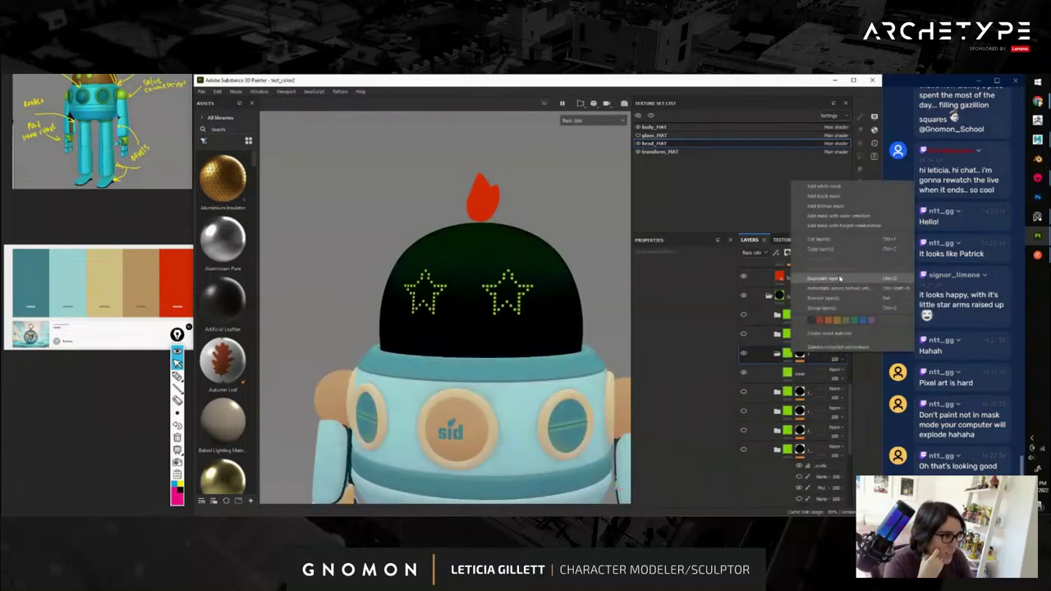
pyautogui.click(804, 356)
pyautogui.rightClick(800, 353)
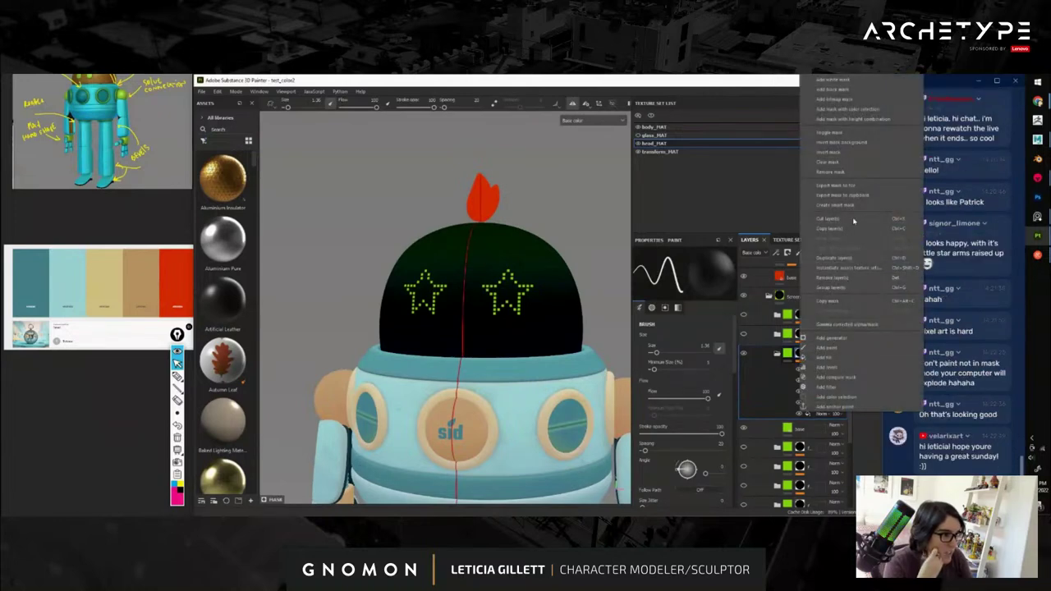
pyautogui.click(845, 186)
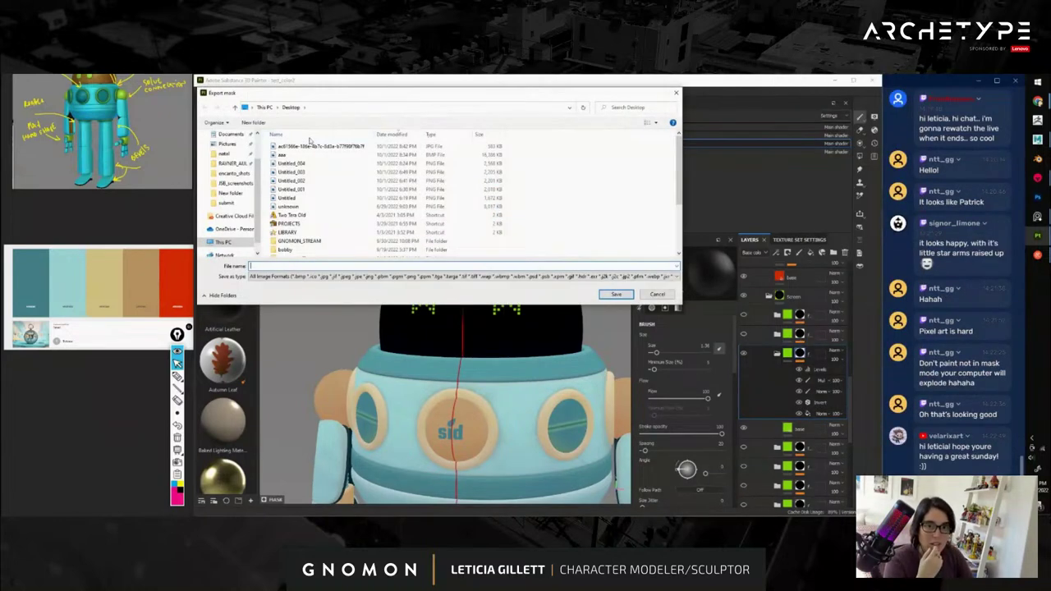
pyautogui.doubleClick(321, 240)
pyautogui.doubleClick(380, 155)
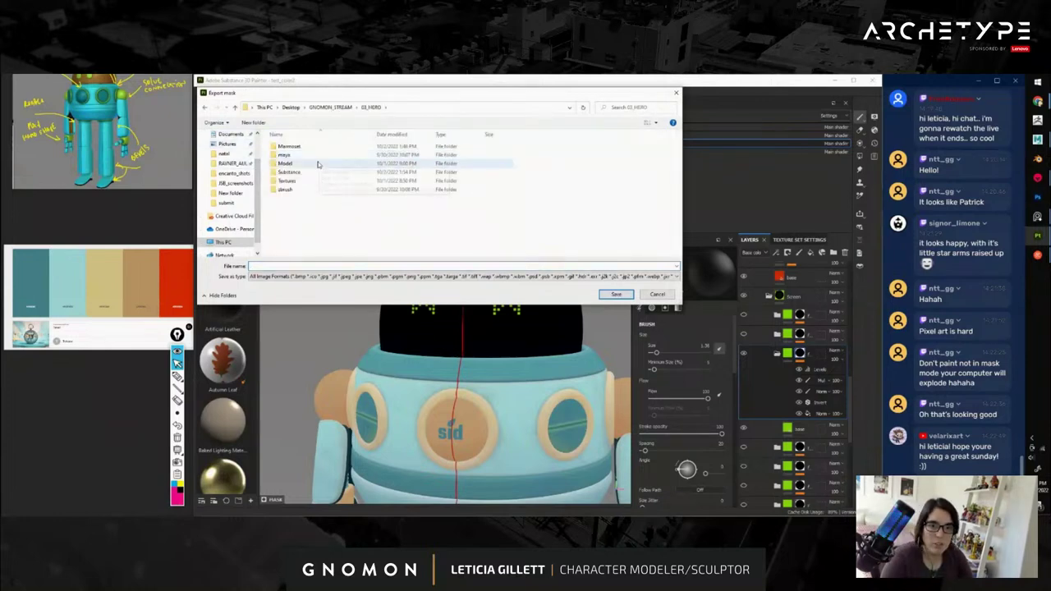
pyautogui.doubleClick(287, 180)
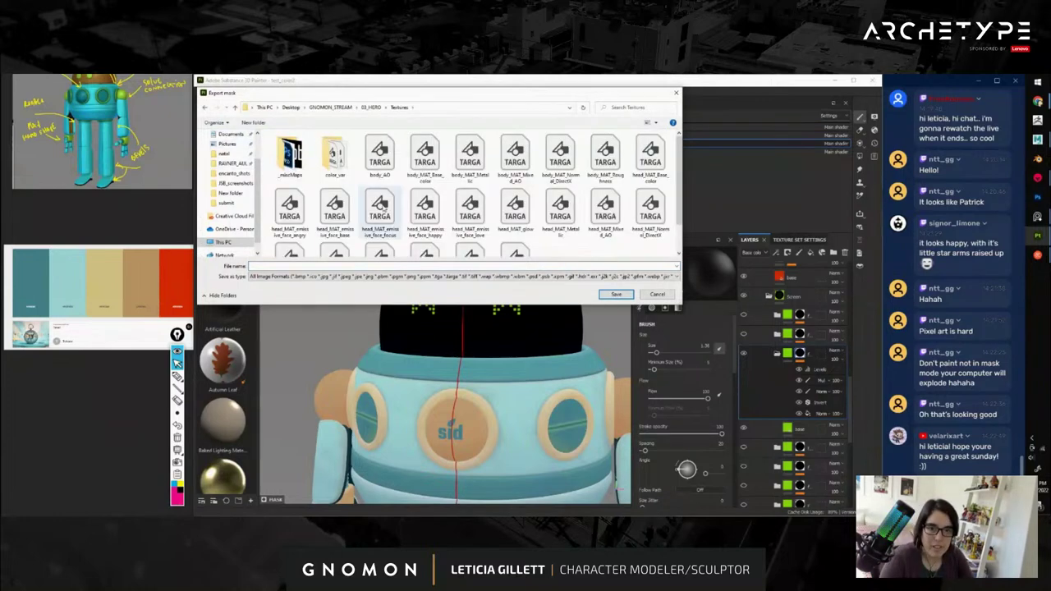
# Save the exported mask as head_MAT_emissive_face_star, reusing the name of the existing focus face file.
pyautogui.click(380, 209)
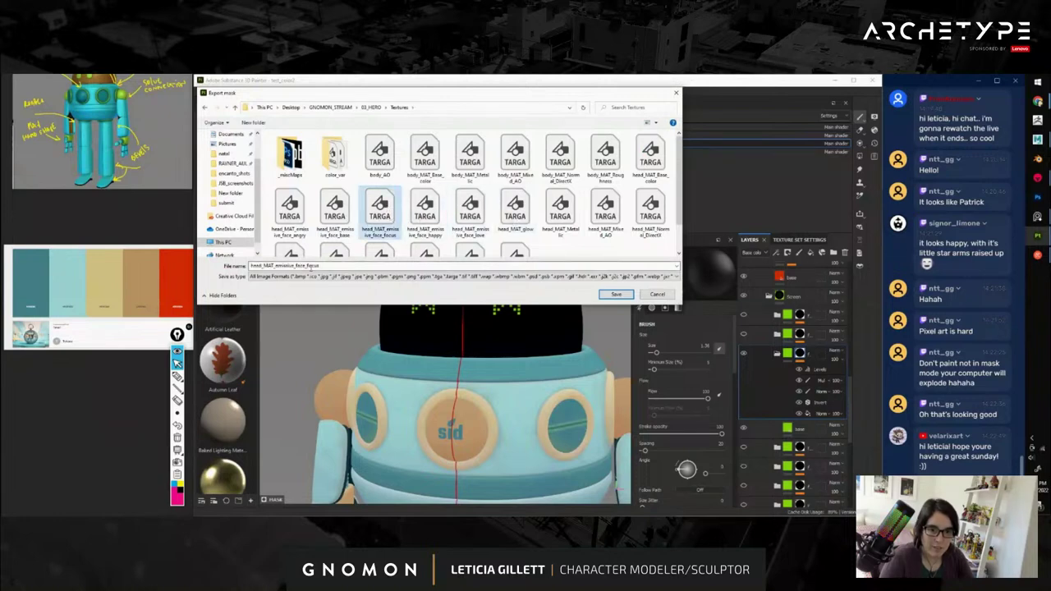
pyautogui.doubleClick(305, 266)
pyautogui.moveTo(306, 266); pyautogui.dragTo(381, 266)
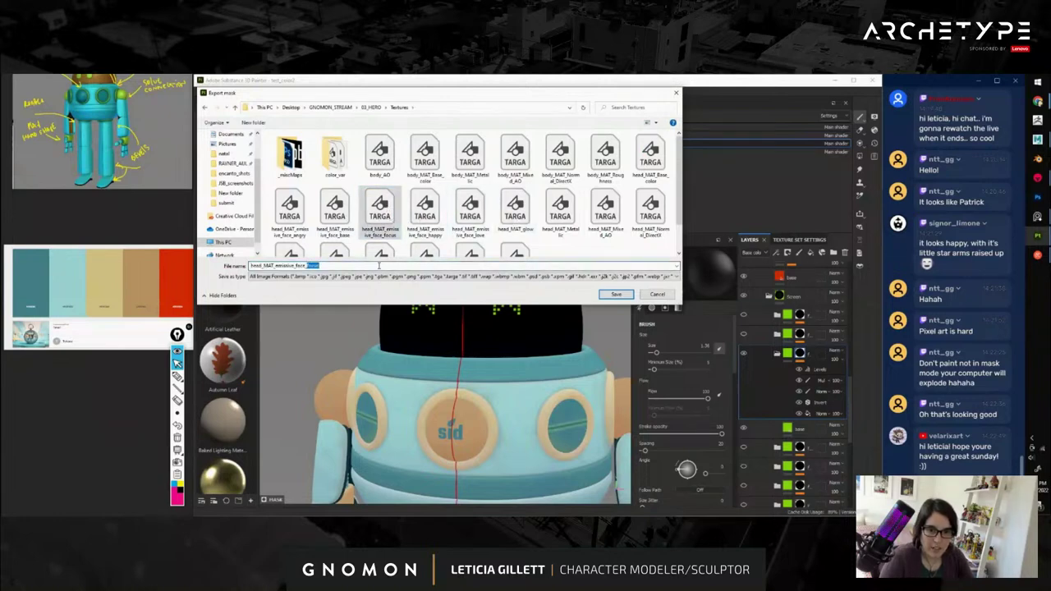
pyautogui.write('s')
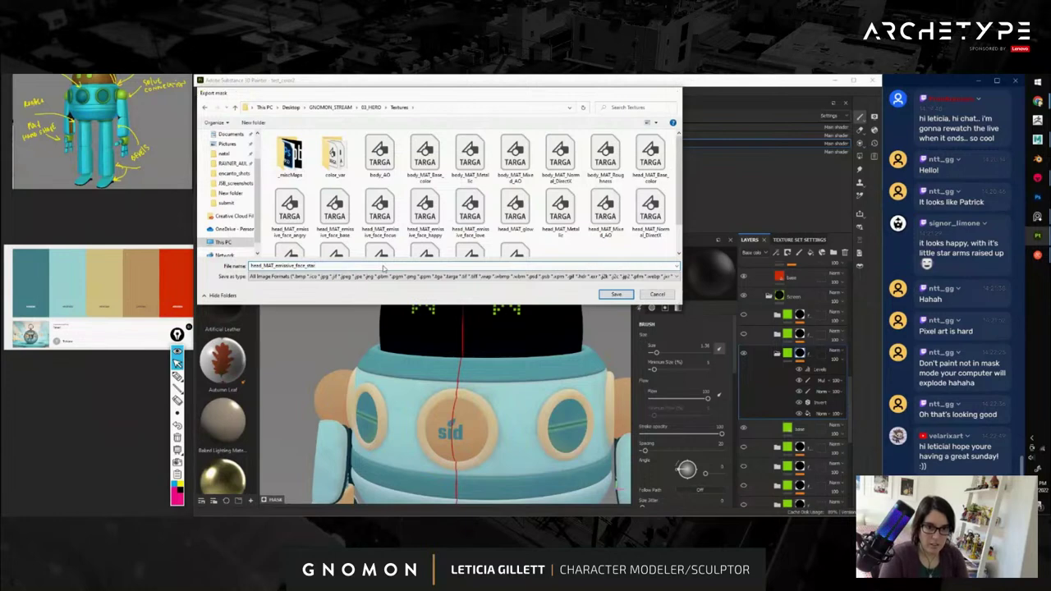
pyautogui.press('Return')
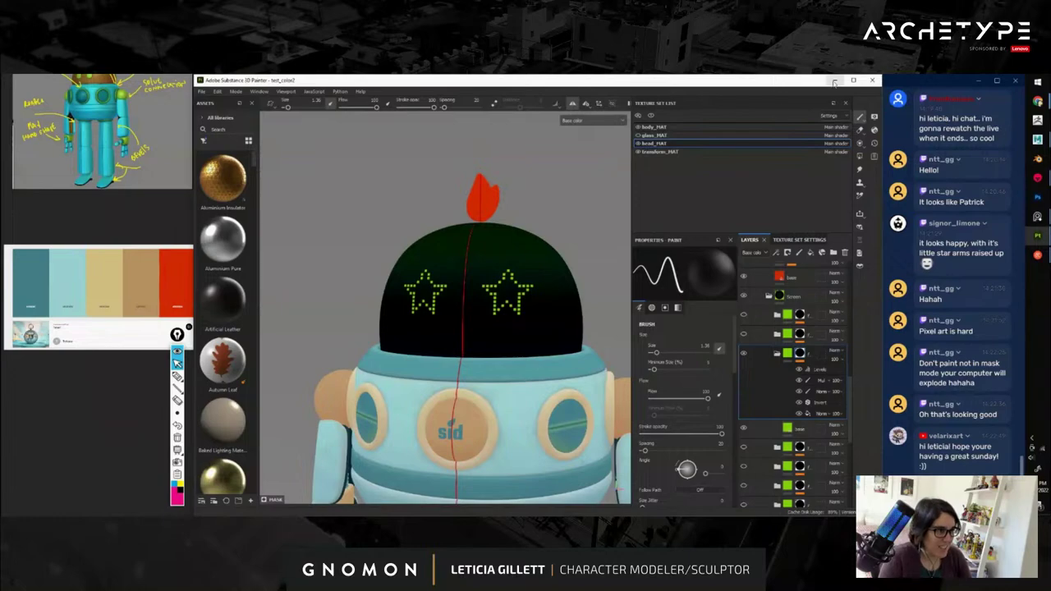
# Switch to Marmoset Toolbag and load head_MAT_emissive_face_star as the emissive map of the gold robot's head material.
pyautogui.keyDown('alt'); pyautogui.click(800, 353); pyautogui.keyUp('alt')
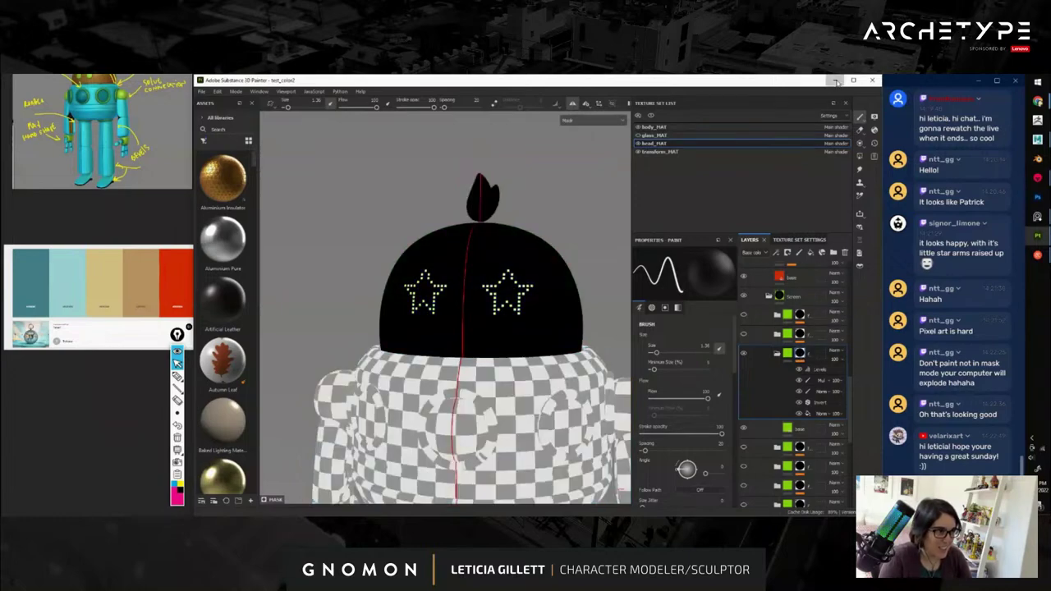
pyautogui.click(836, 82)
pyautogui.moveTo(644, 290); pyautogui.dragTo(662, 317, button='middle')
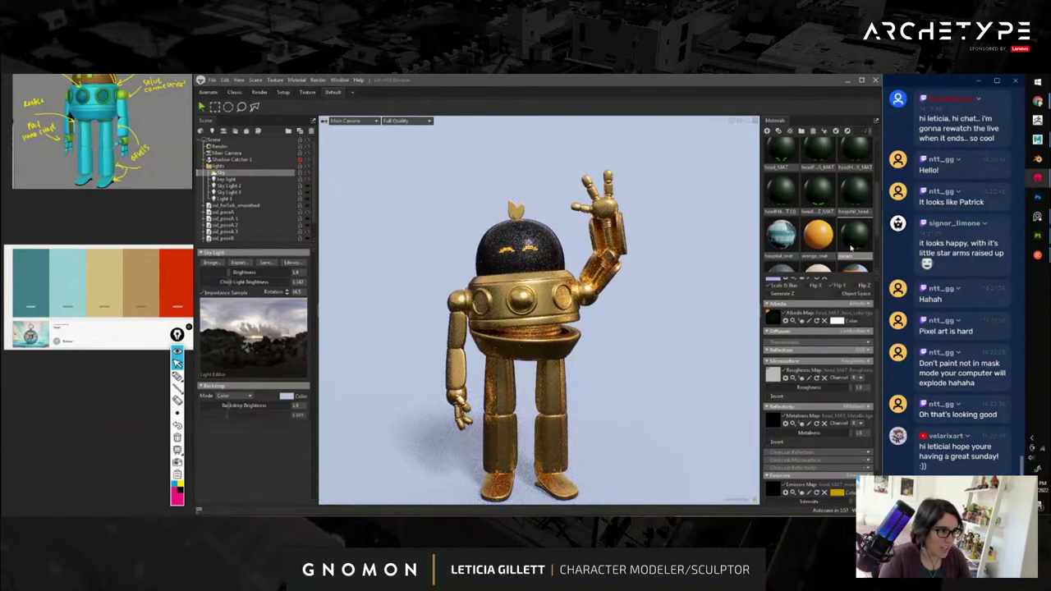
pyautogui.scroll(-2, 813, 443)
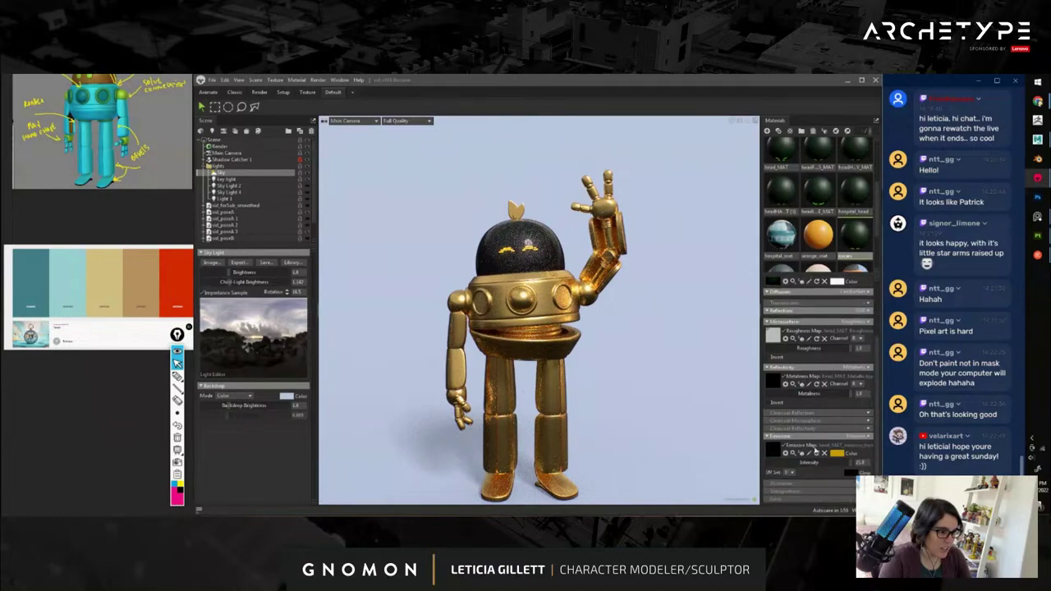
pyautogui.click(774, 451)
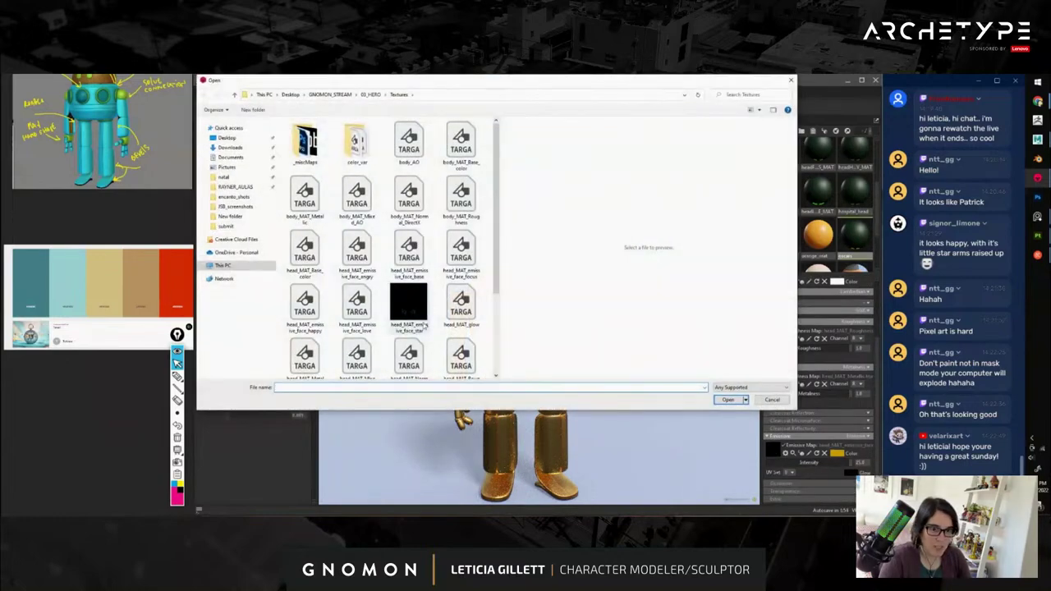
pyautogui.click(409, 310)
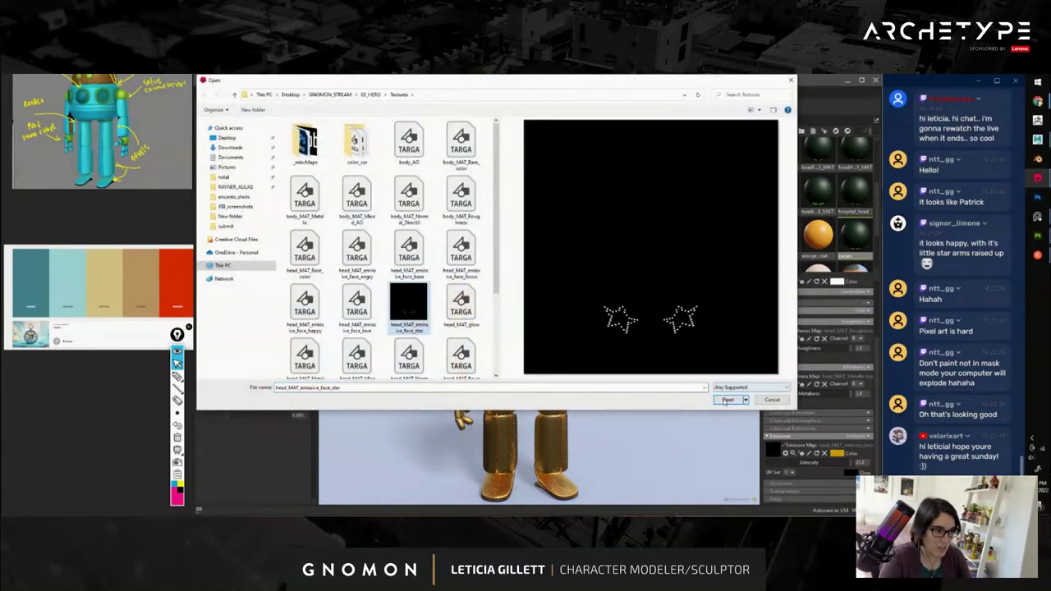
pyautogui.click(727, 400)
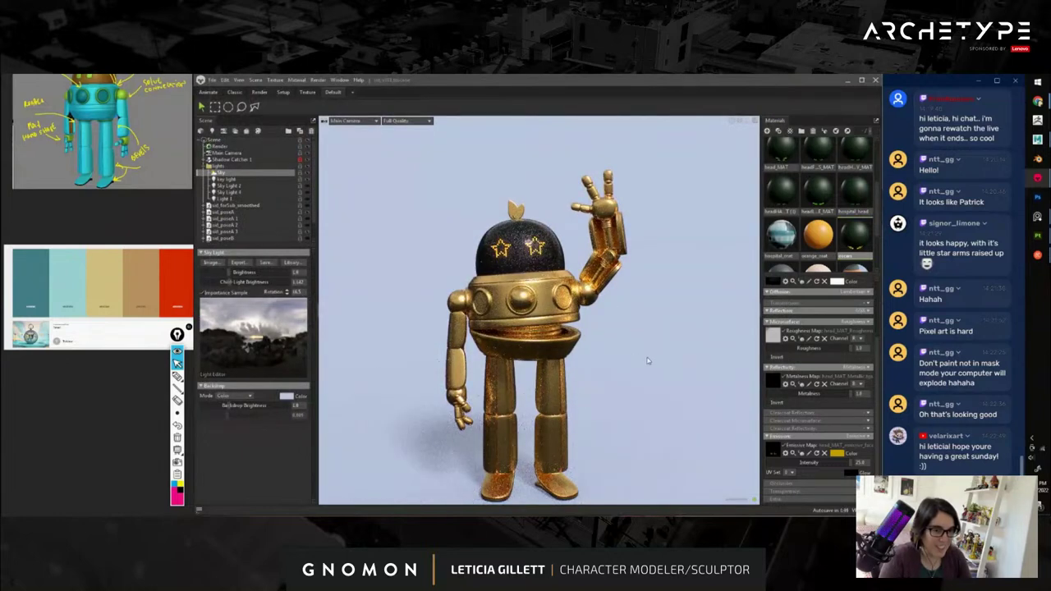
# Examine the glowing star eyes on the gold robot from close up and at full-body distance.
pyautogui.moveTo(626, 345); pyautogui.dragTo(643, 366)
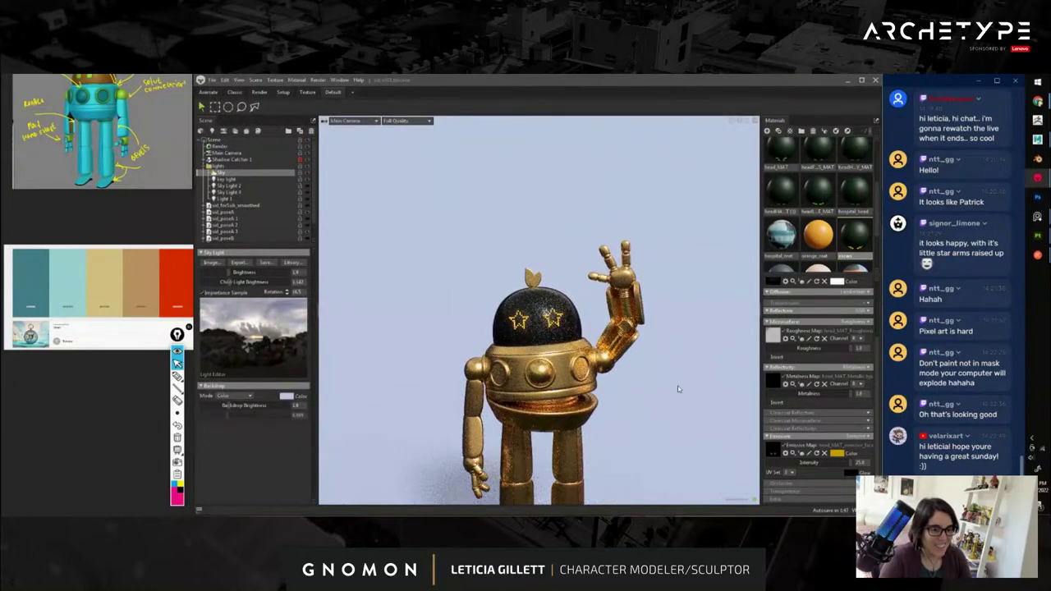
pyautogui.moveTo(643, 366); pyautogui.dragTo(619, 369, button='middle')
pyautogui.moveTo(620, 368); pyautogui.dragTo(661, 377, button='right')
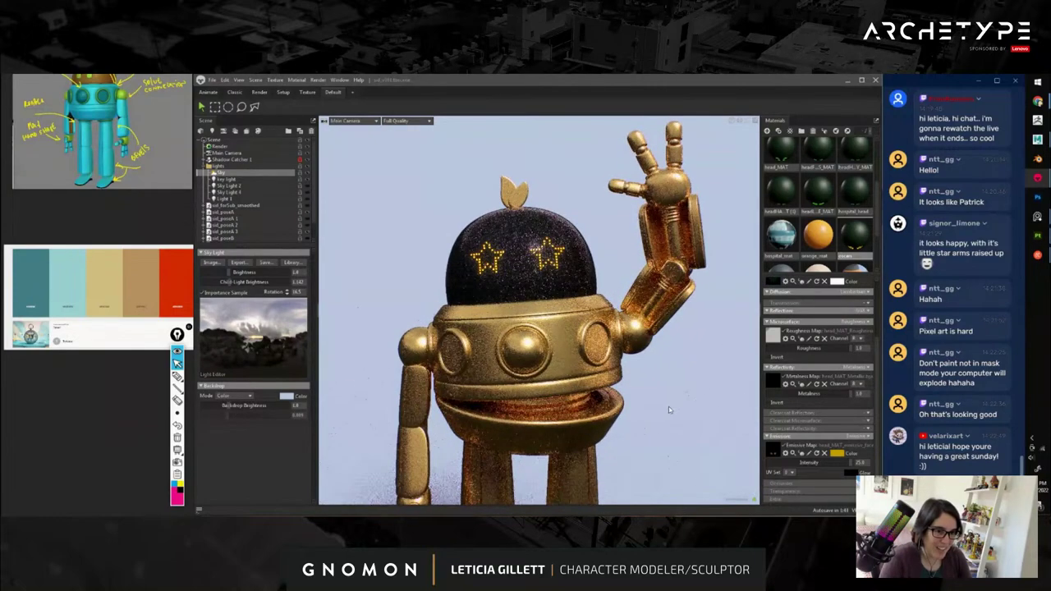
pyautogui.scroll(-5, 648, 386)
pyautogui.scroll(2, 627, 362)
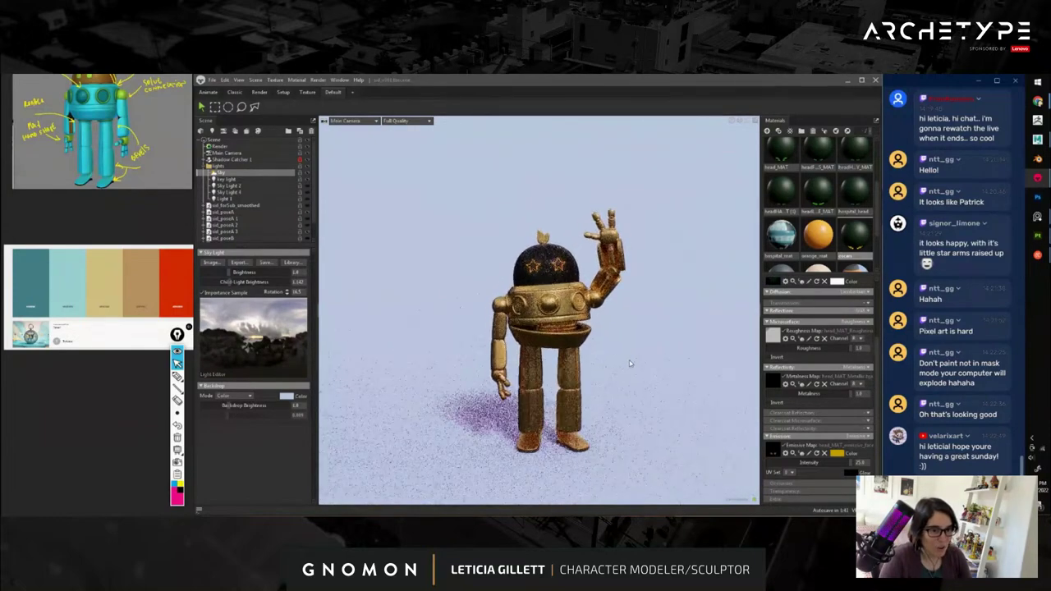
pyautogui.moveTo(634, 361)
pyautogui.mouseDown()
pyautogui.moveTo(809, 376)
pyautogui.moveTo(632, 372)
pyautogui.mouseUp()
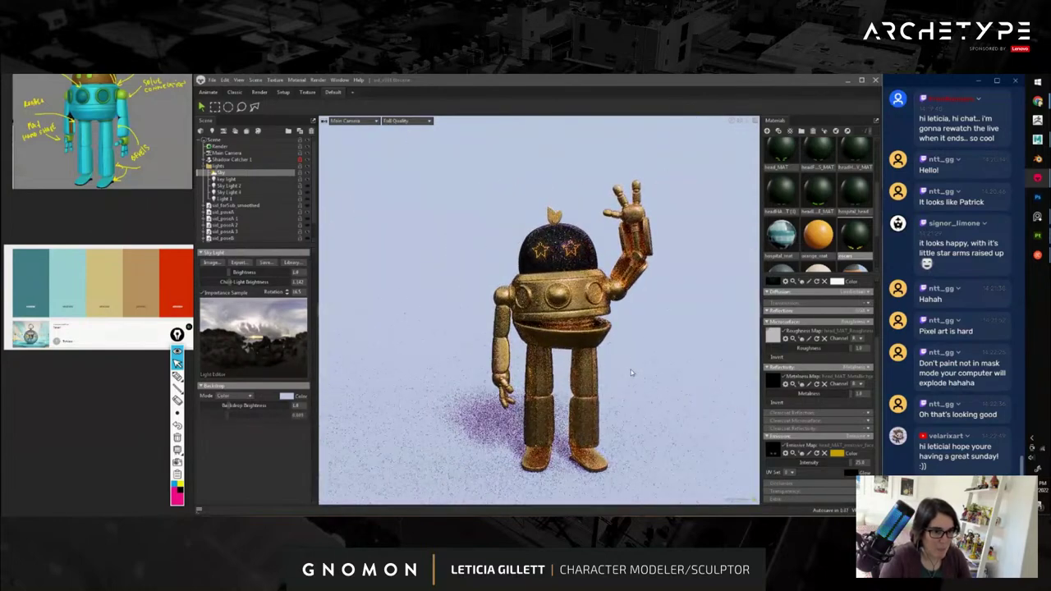
pyautogui.scroll(3, 668, 355)
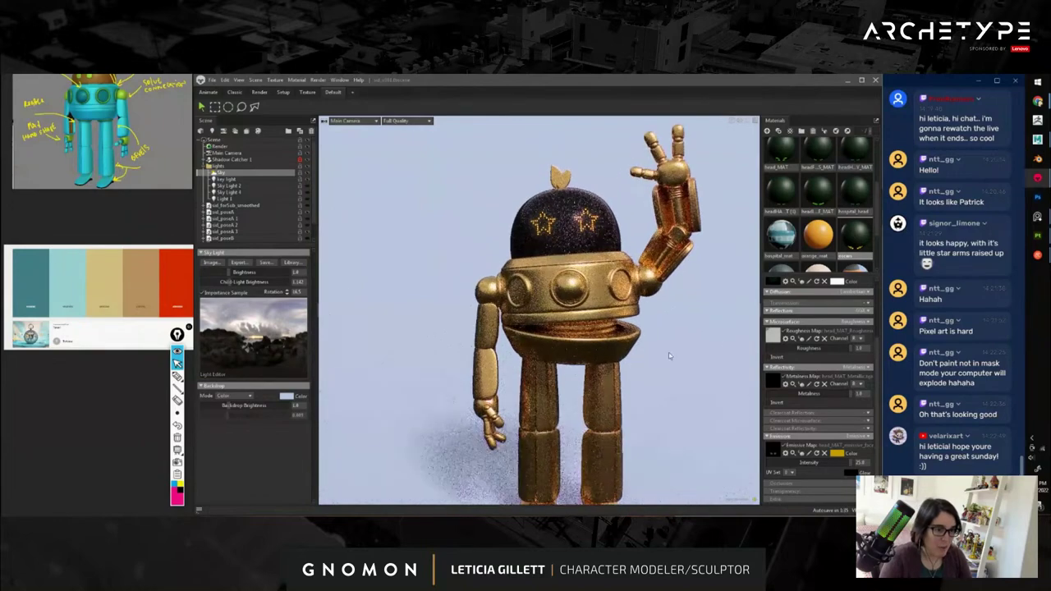
pyautogui.scroll(2, 668, 355)
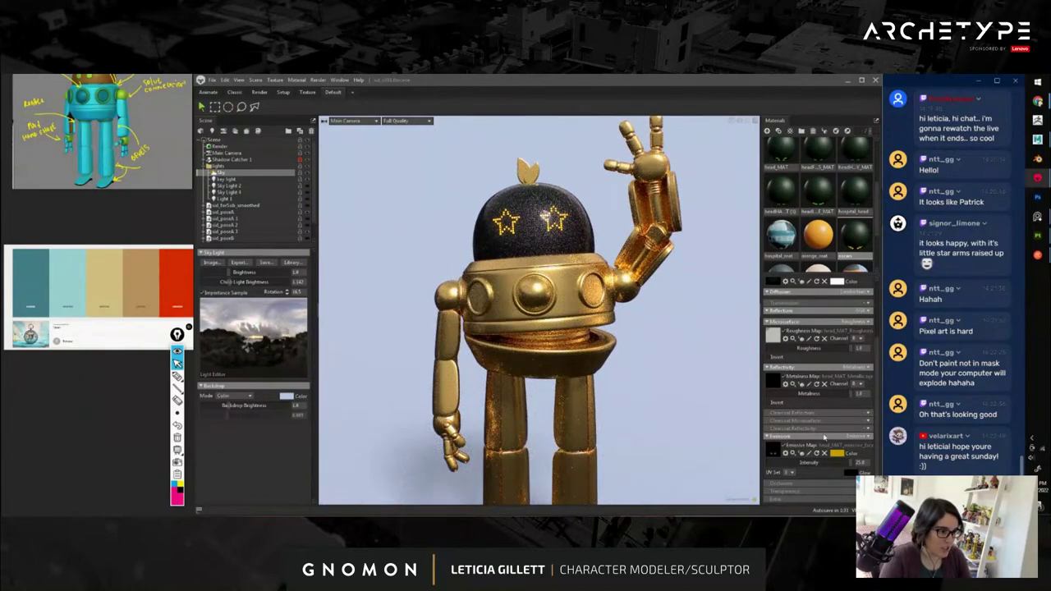
# Try copper and silver albedo colors on the gold material, discarding the color change.
pyautogui.scroll(4, 837, 390)
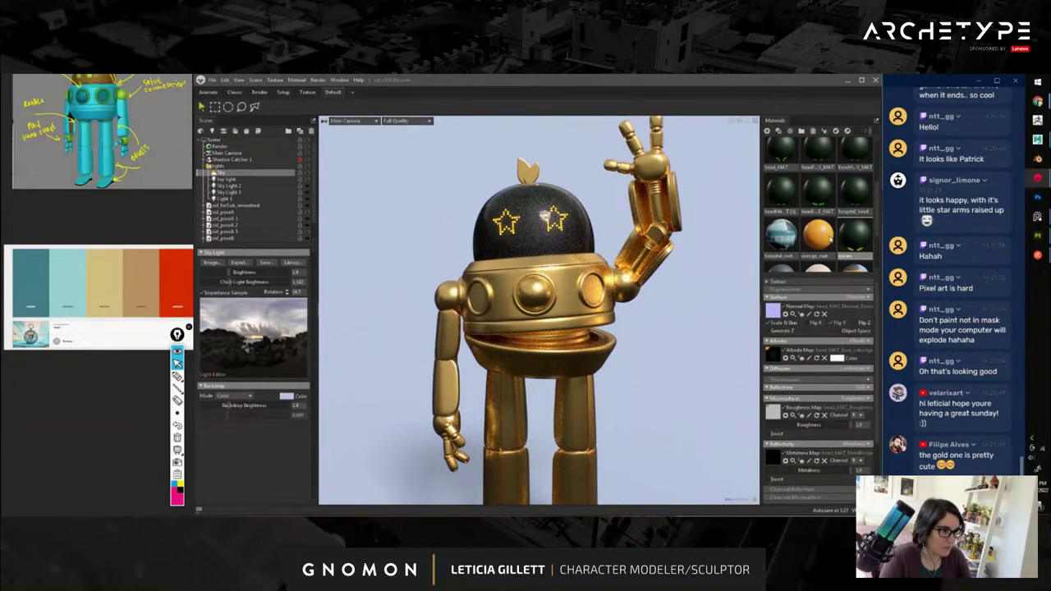
pyautogui.scroll(2, 824, 231)
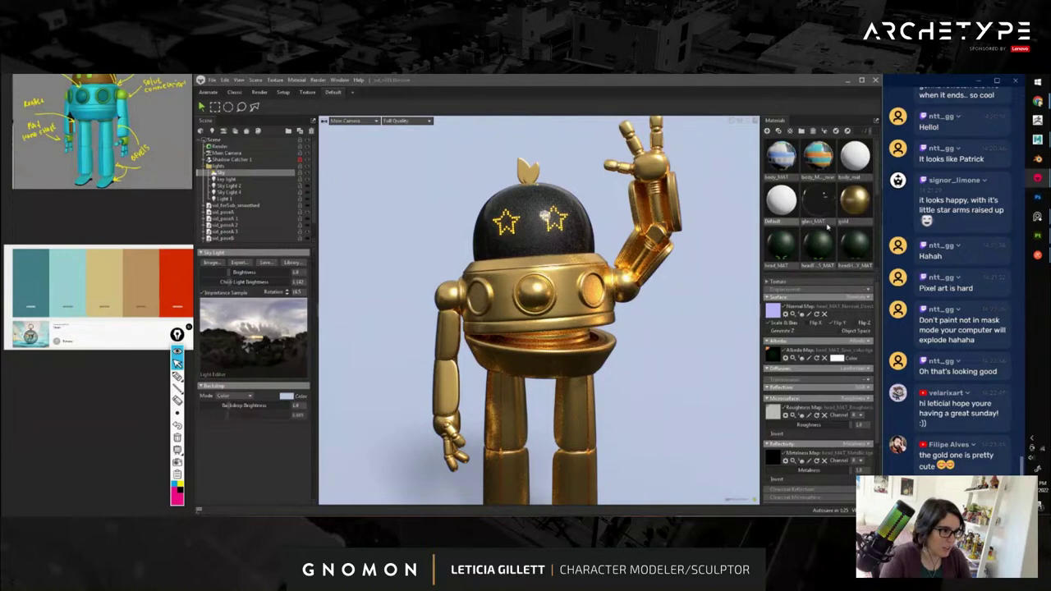
pyautogui.scroll(-2, 846, 189)
pyautogui.click(856, 151)
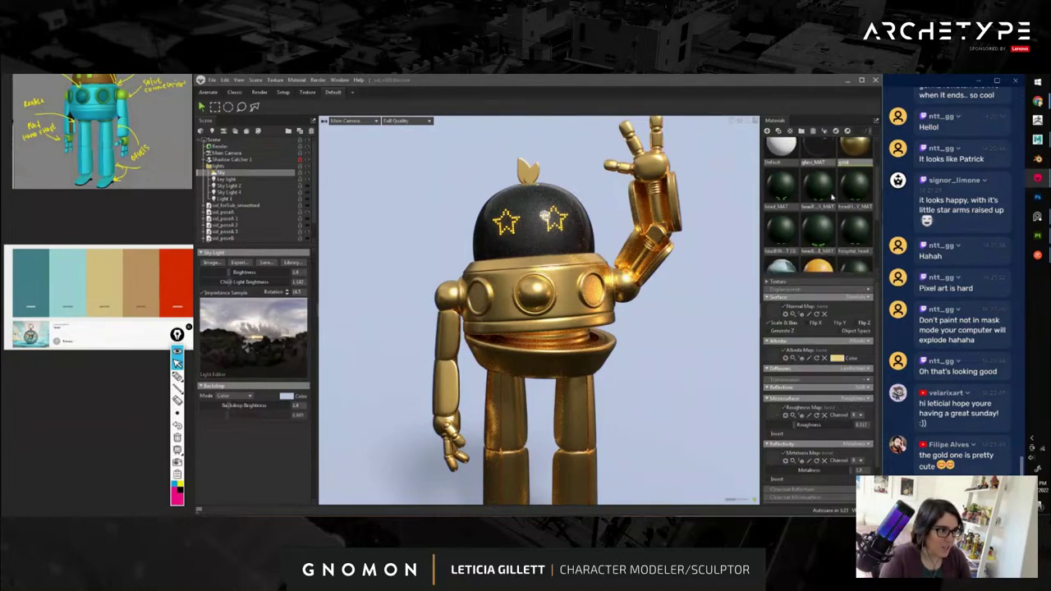
pyautogui.click(836, 358)
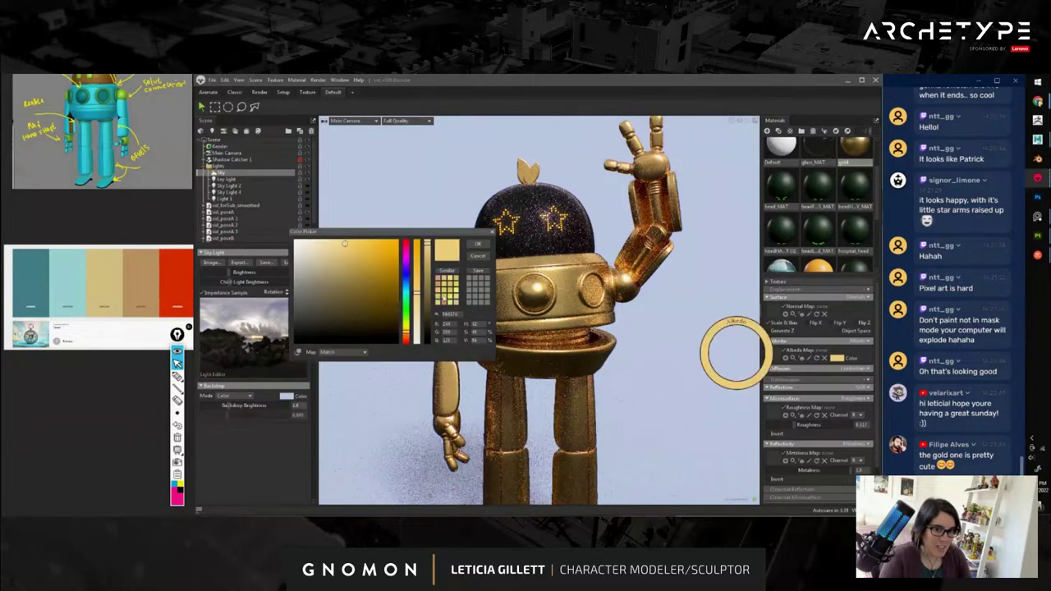
pyautogui.moveTo(406, 336); pyautogui.dragTo(407, 338)
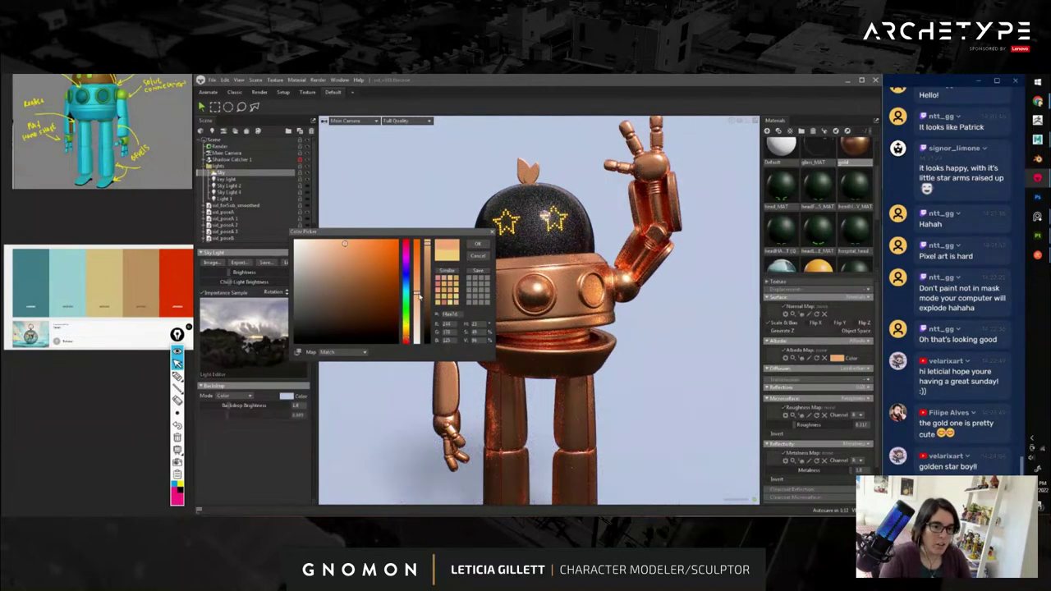
pyautogui.moveTo(416, 326); pyautogui.dragTo(416, 348)
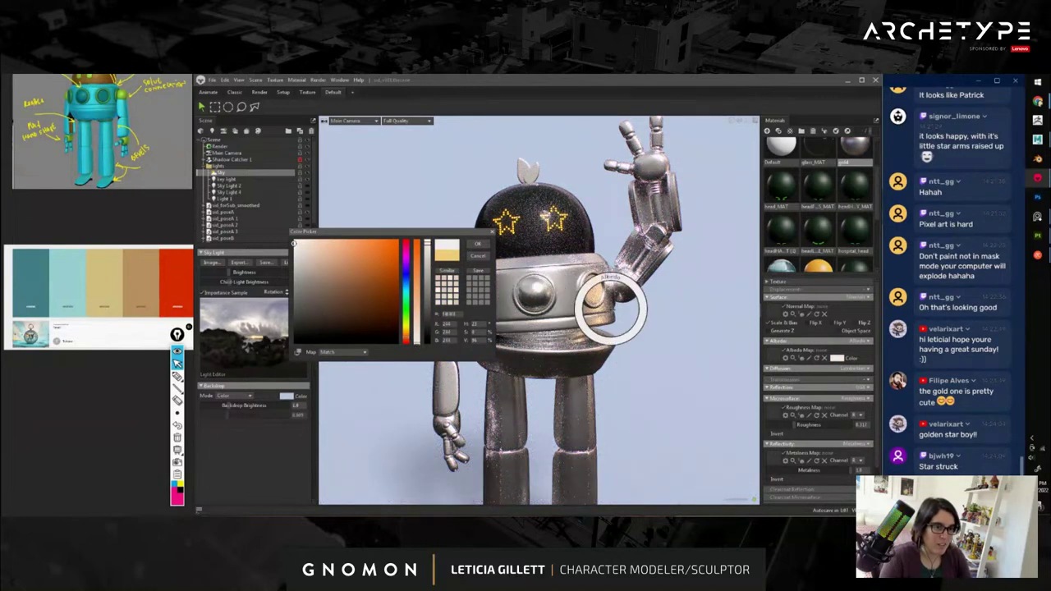
pyautogui.click(480, 257)
# Show the hidden sid_poseA 1 and sid_poseA 2 robots so all four waving color variants stand in one row.
pyautogui.keyDown('alt'); pyautogui.moveTo(681, 405); pyautogui.dragTo(471, 358, button='right'); pyautogui.keyUp('alt')
pyautogui.keyDown('alt'); pyautogui.moveTo(472, 358); pyautogui.dragTo(648, 358, button='middle'); pyautogui.keyUp('alt')
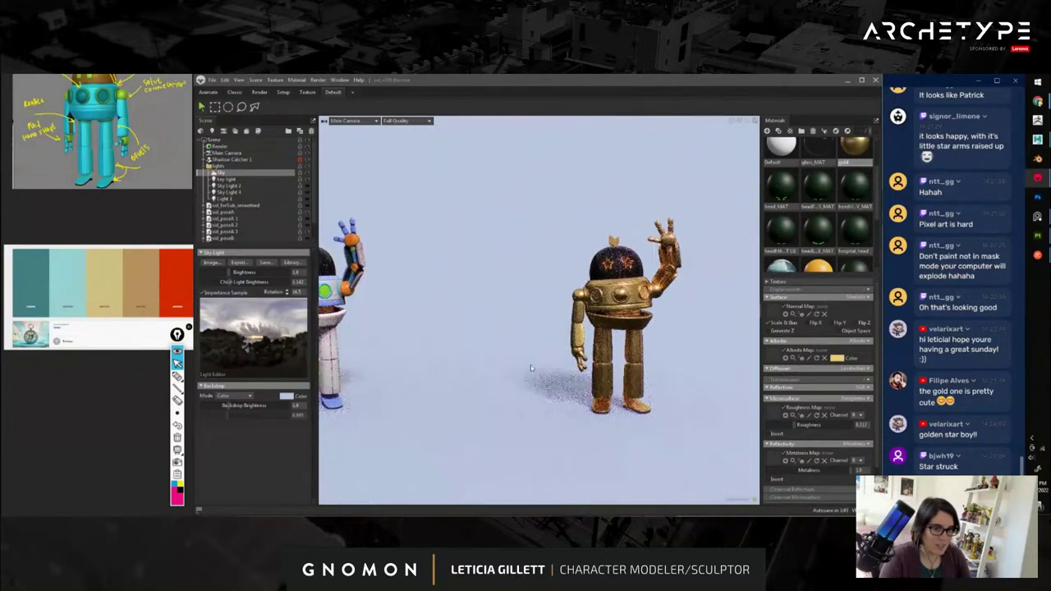
pyautogui.keyDown('alt'); pyautogui.moveTo(648, 358); pyautogui.dragTo(517, 337, button='right'); pyautogui.keyUp('alt')
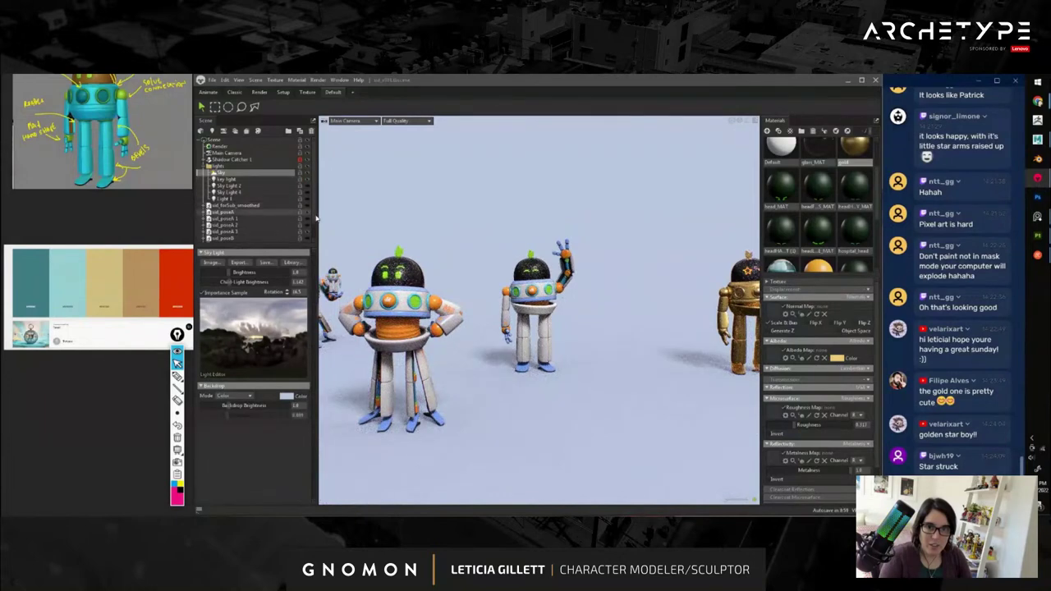
pyautogui.click(306, 218)
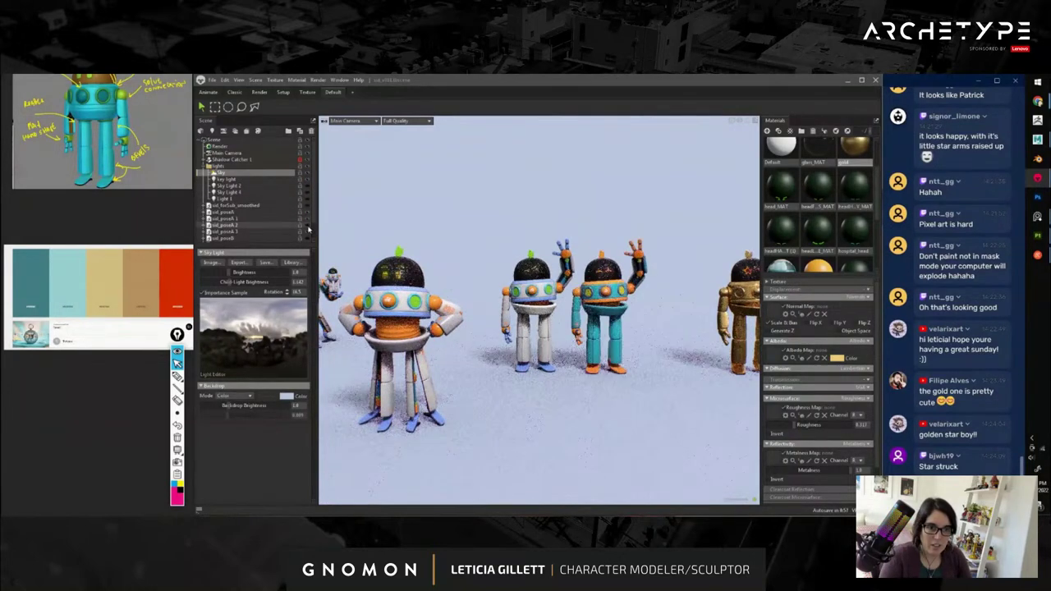
pyautogui.click(306, 225)
pyautogui.moveTo(612, 365); pyautogui.dragTo(503, 348)
pyautogui.scroll(4, 540, 354)
pyautogui.scroll(-2, 522, 351)
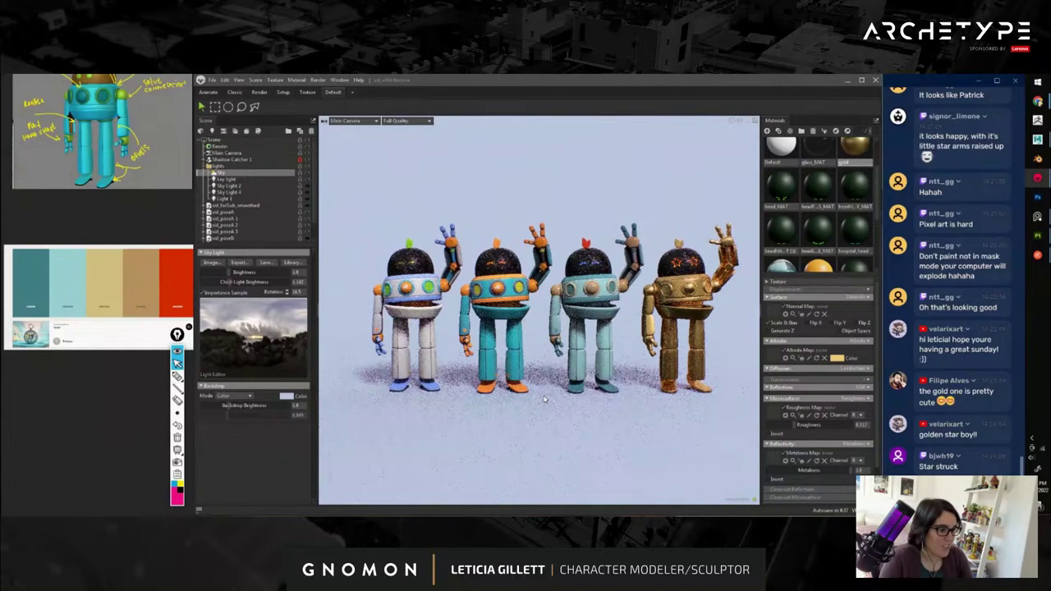
pyautogui.scroll(-1, 570, 366)
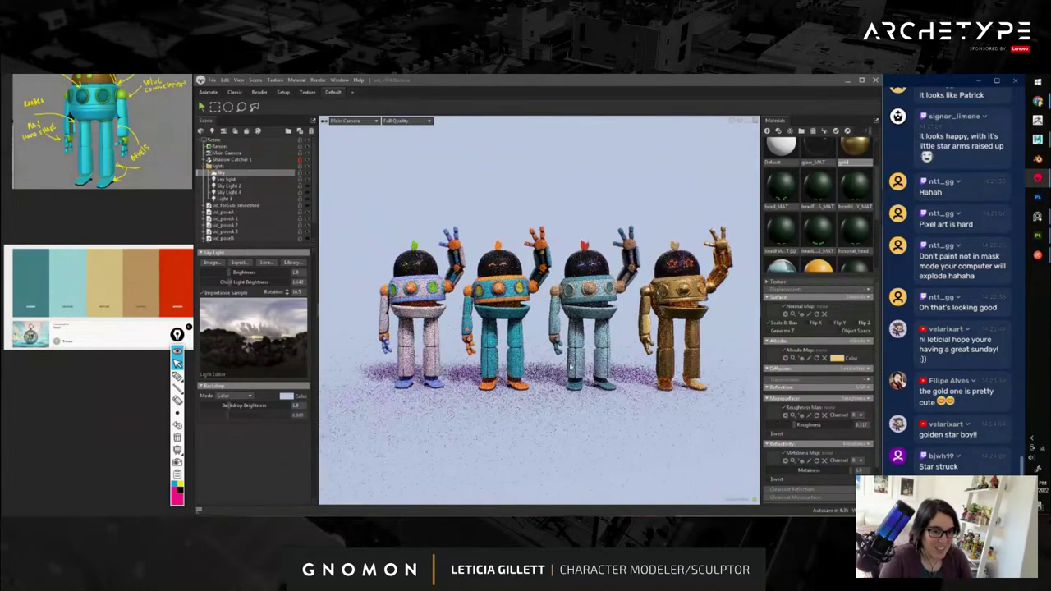
pyautogui.moveTo(570, 367); pyautogui.dragTo(671, 244)
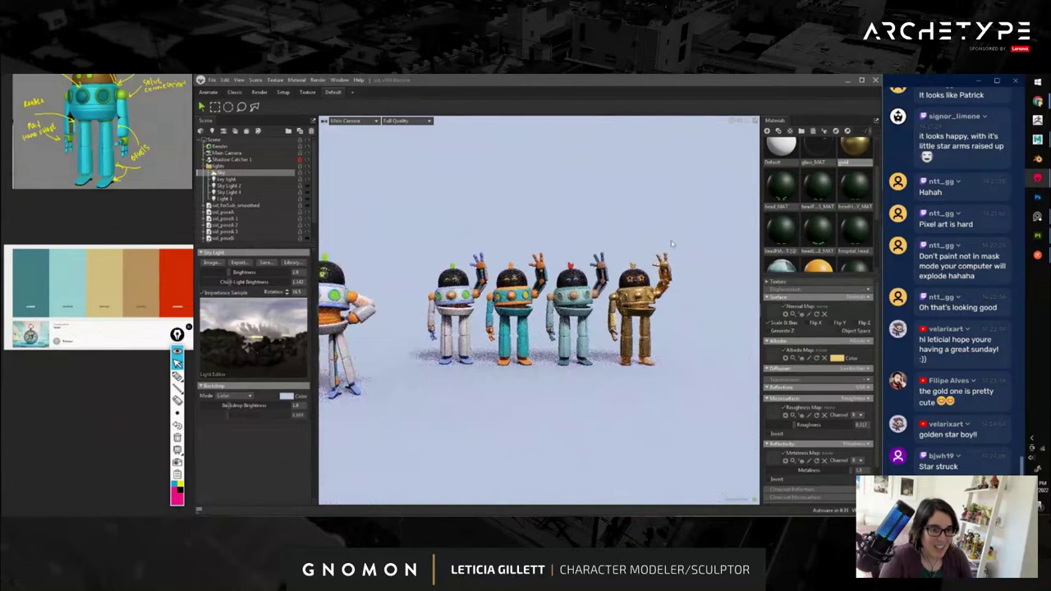
# Switch to Substance 3D Painter and review the star-eyed robot's base color at full-body distance.
pyautogui.click(1037, 236)
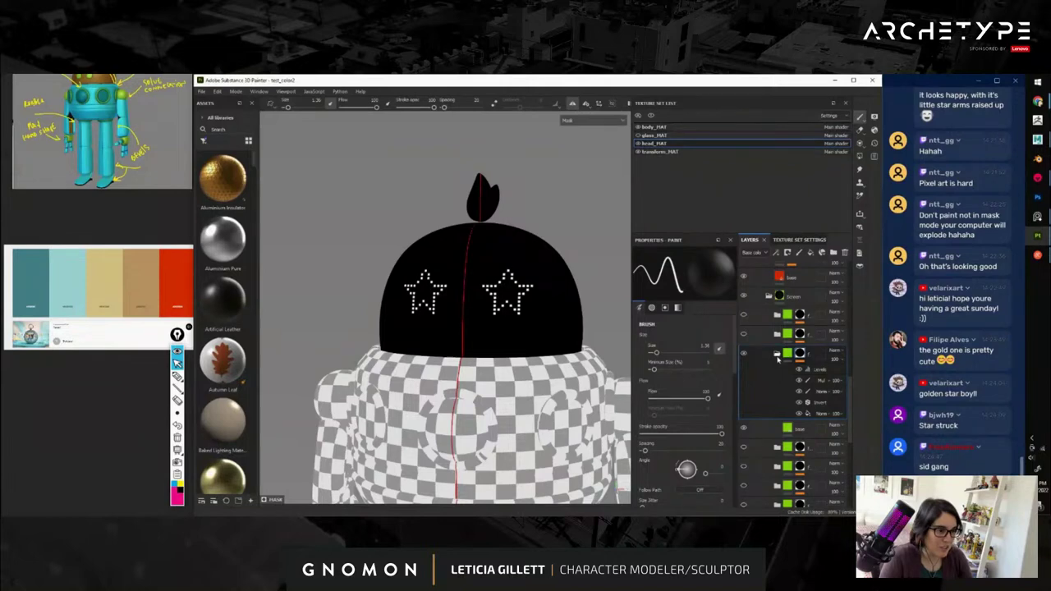
pyautogui.click(788, 354)
pyautogui.keyDown('alt'); pyautogui.moveTo(384, 283); pyautogui.dragTo(361, 356, button='right'); pyautogui.keyUp('alt')
pyautogui.keyDown('alt'); pyautogui.moveTo(450, 400); pyautogui.dragTo(413, 284, button='middle'); pyautogui.keyUp('alt')
pyautogui.moveTo(413, 284)
pyautogui.keyDown('alt'); pyautogui.mouseDown()
pyautogui.moveTo(467, 289)
pyautogui.moveTo(419, 292)
pyautogui.mouseUp(); pyautogui.keyUp('alt')
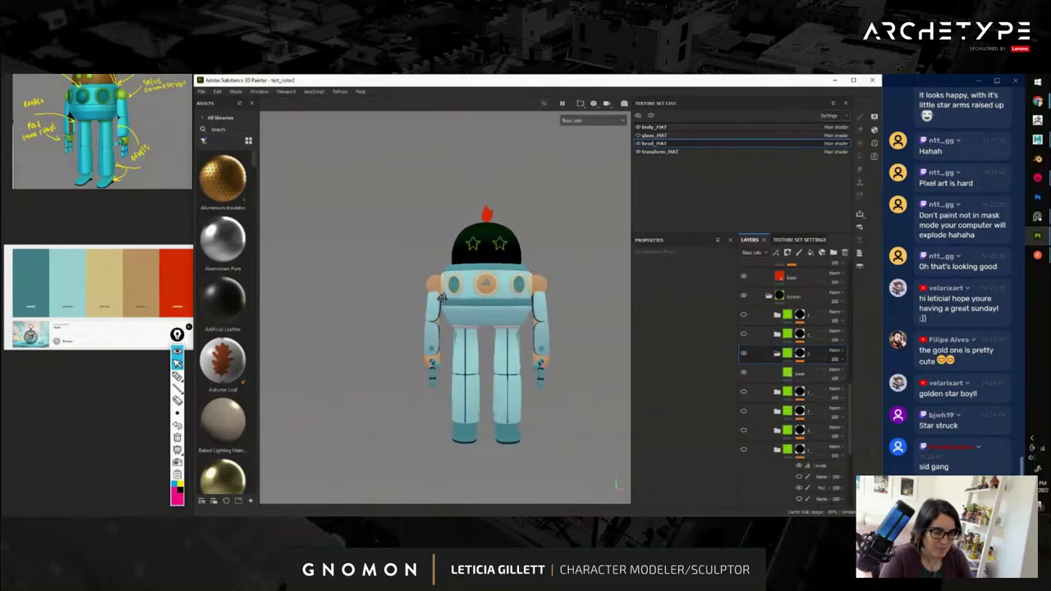
pyautogui.keyDown('alt'); pyautogui.moveTo(485, 361); pyautogui.dragTo(549, 378, button='right'); pyautogui.keyUp('alt')
pyautogui.keyDown('alt'); pyautogui.moveTo(548, 380); pyautogui.dragTo(521, 348); pyautogui.keyUp('alt')
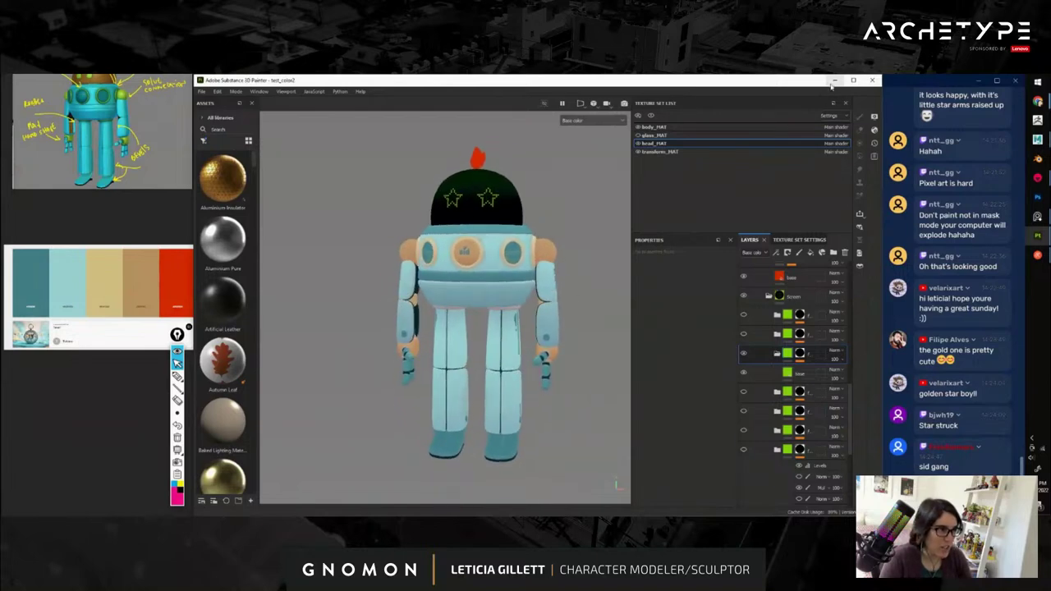
# Switch back to Marmoset Toolbag and compare the four waving robots' color variants side by side.
pyautogui.click(835, 80)
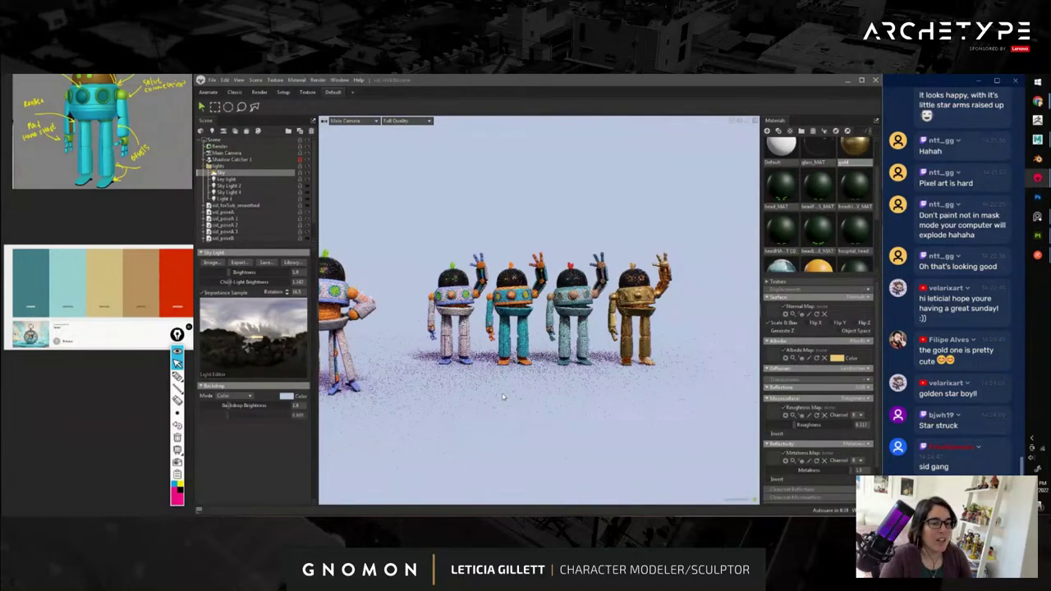
pyautogui.scroll(3, 506, 374)
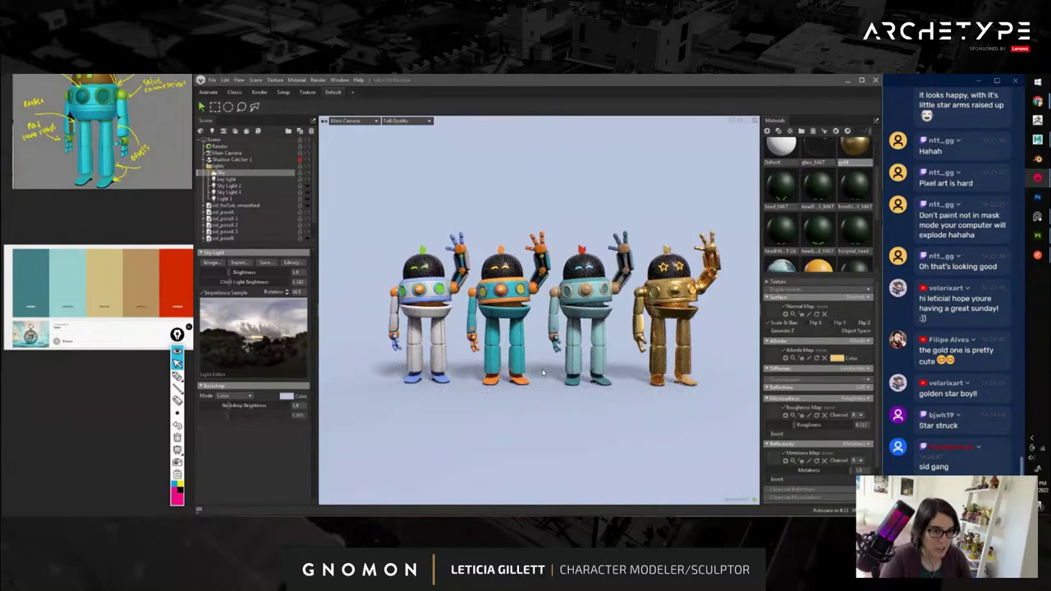
pyautogui.scroll(-2, 577, 408)
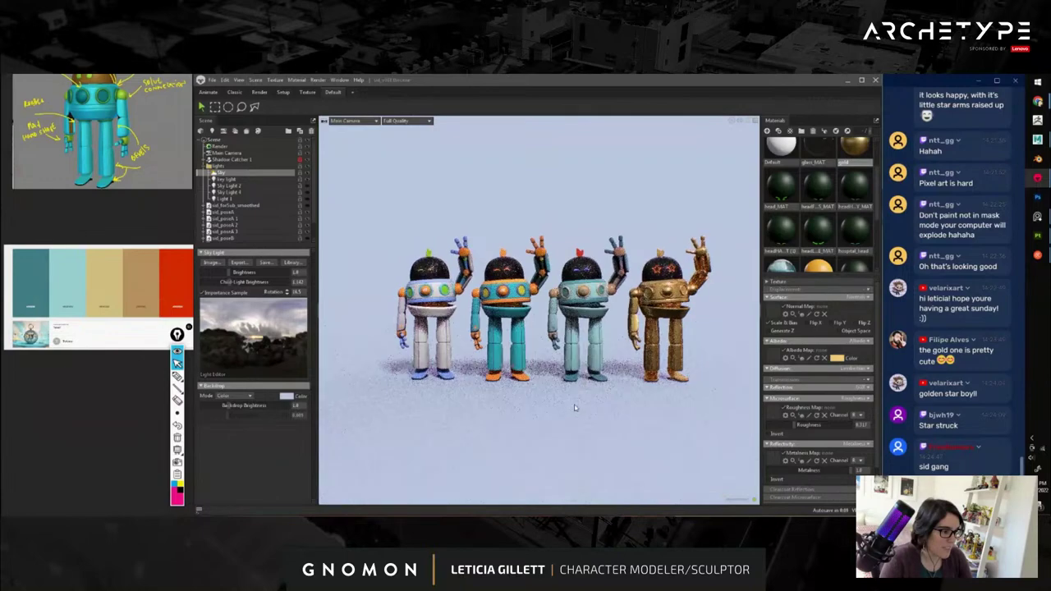
pyautogui.scroll(-3, 435, 373)
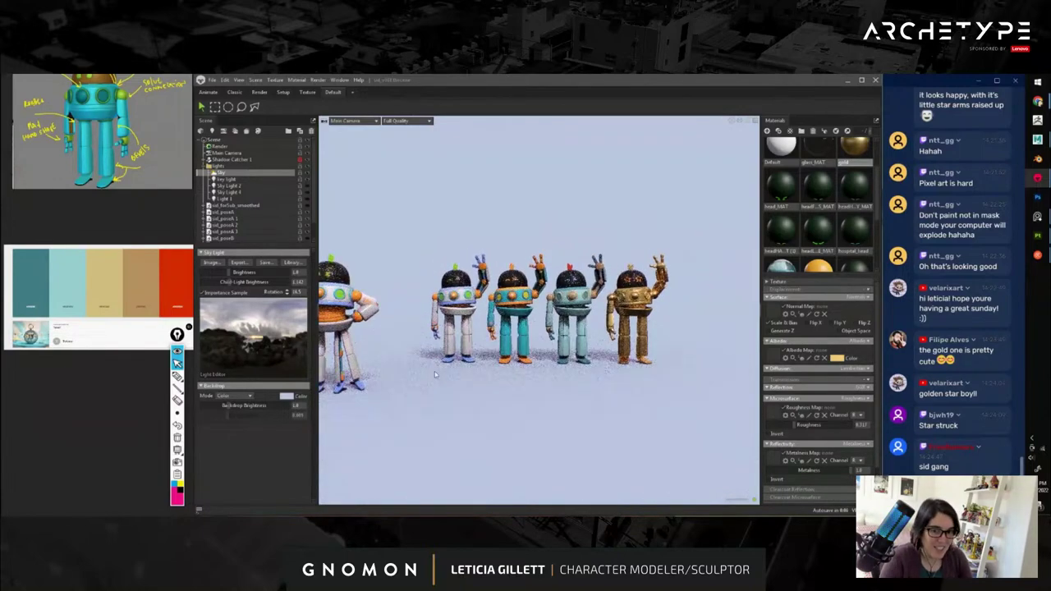
# Show the hidden sid_poseB robot facing the heart-eyed robot that holds the miniature robot, and frame the pair.
pyautogui.moveTo(434, 371); pyautogui.dragTo(472, 369)
pyautogui.scroll(3, 473, 369)
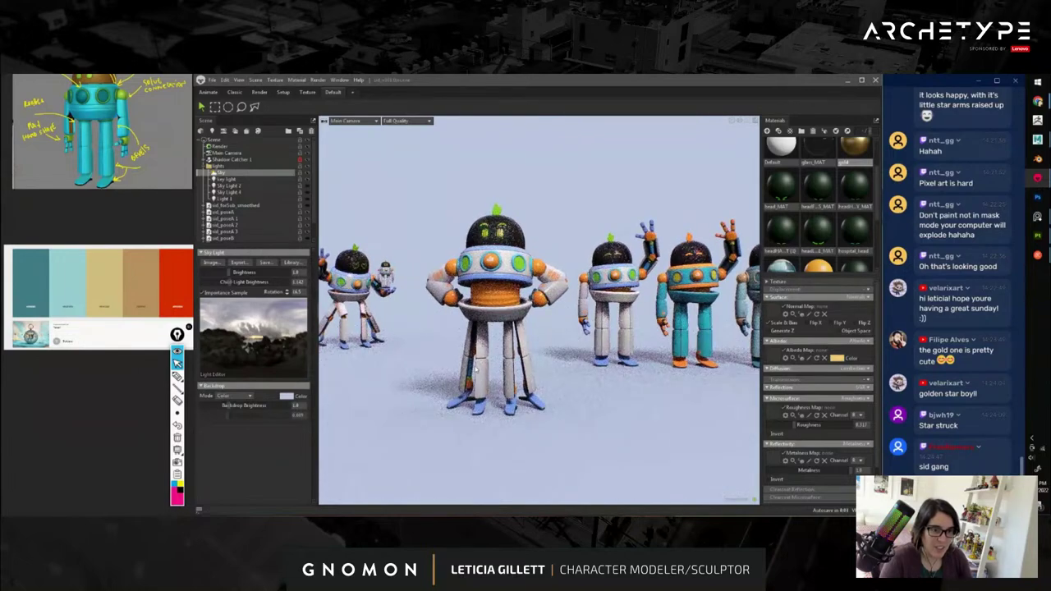
pyautogui.moveTo(484, 363); pyautogui.dragTo(640, 399, button='middle')
pyautogui.scroll(3, 575, 394)
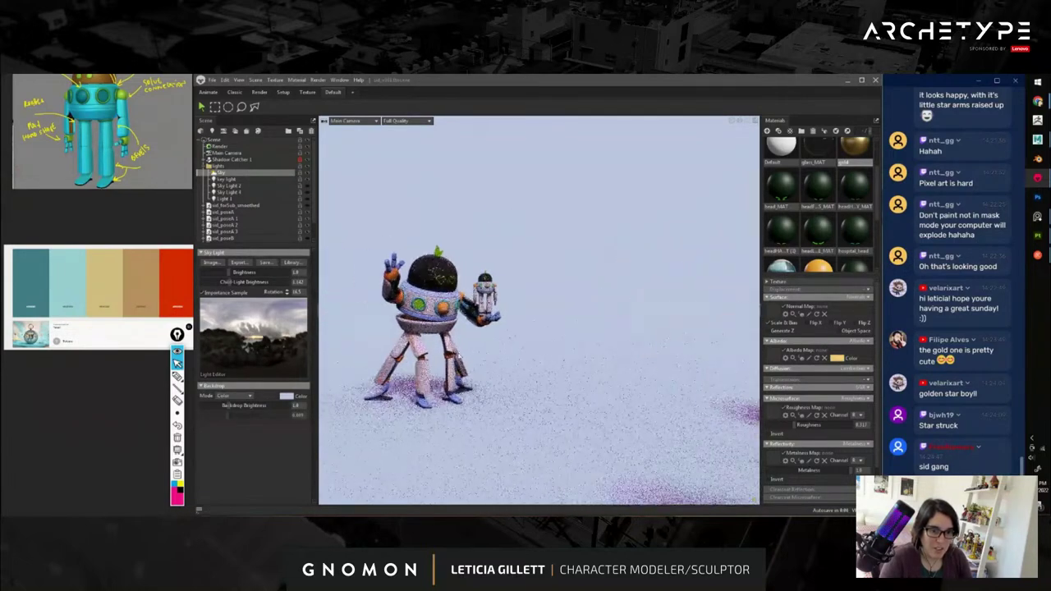
pyautogui.scroll(4, 471, 378)
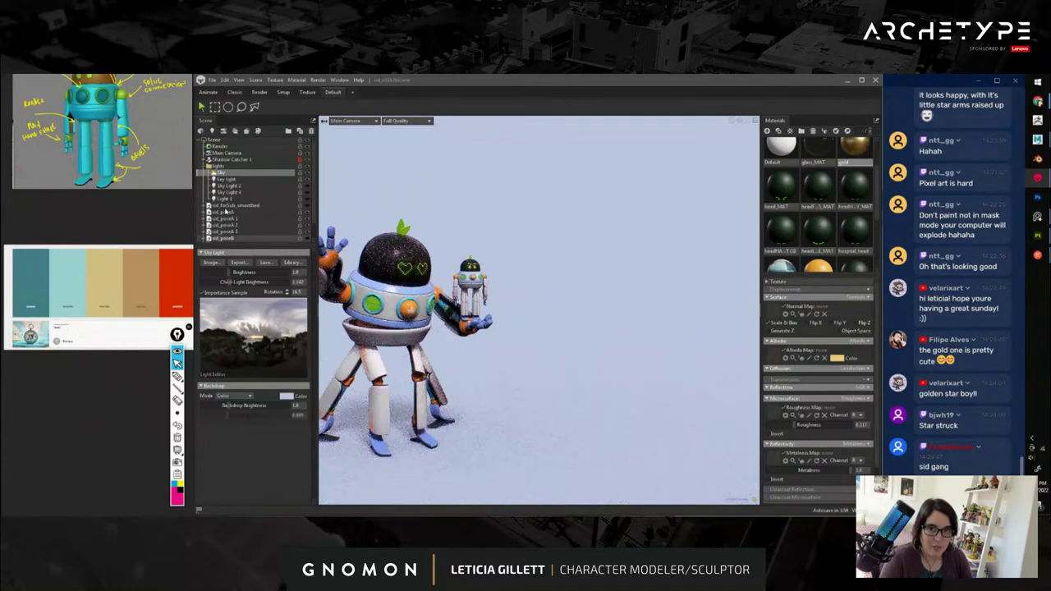
pyautogui.click(308, 240)
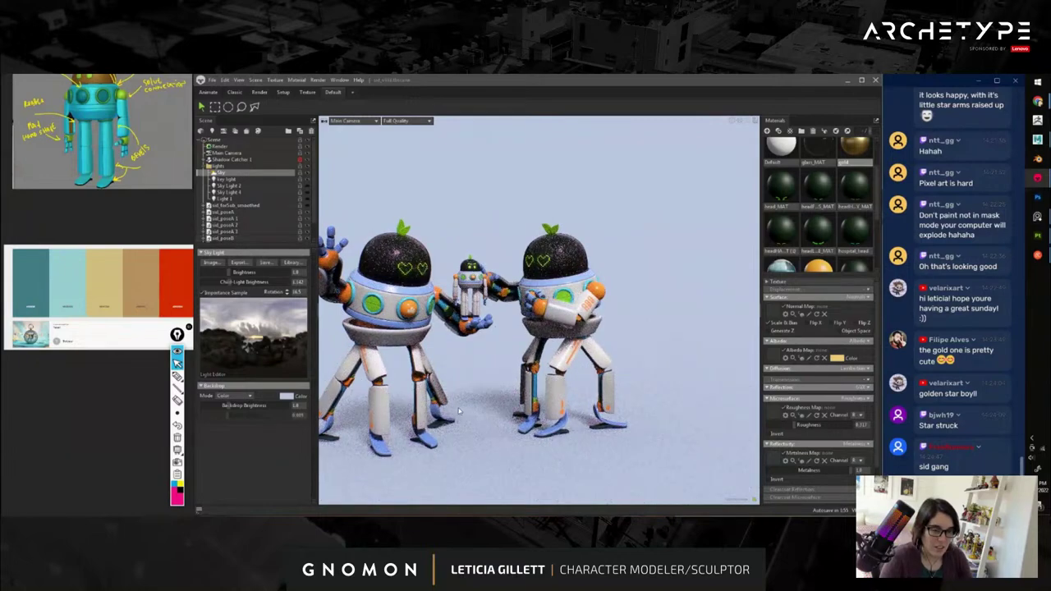
pyautogui.moveTo(461, 411); pyautogui.dragTo(484, 408, button='middle')
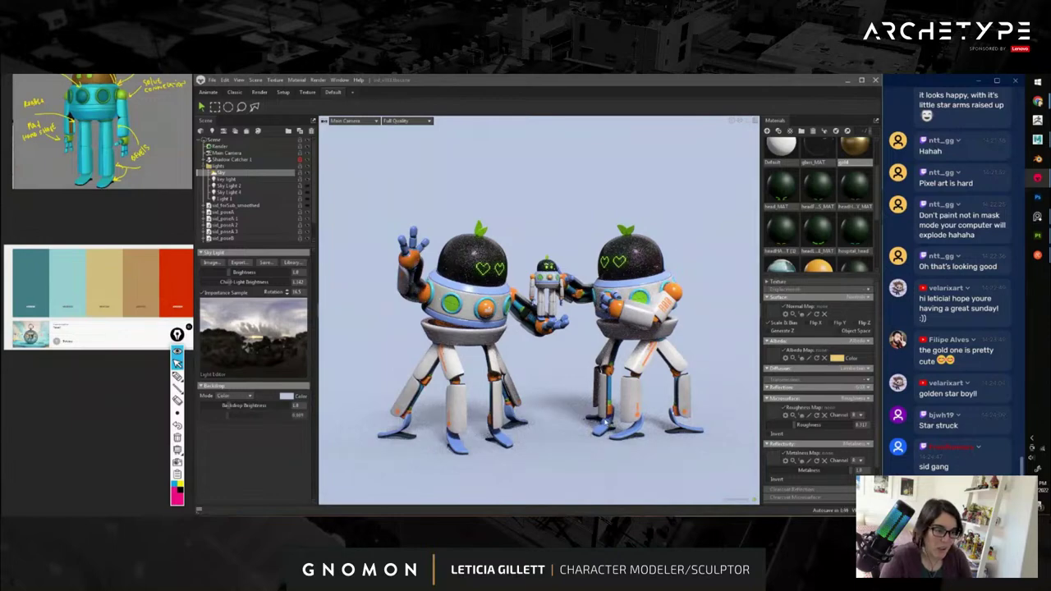
# Collapse the lights group, show the hidden sid_pose_action_final robot, and frame its long orange tentacle arms.
pyautogui.scroll(-5, 596, 405)
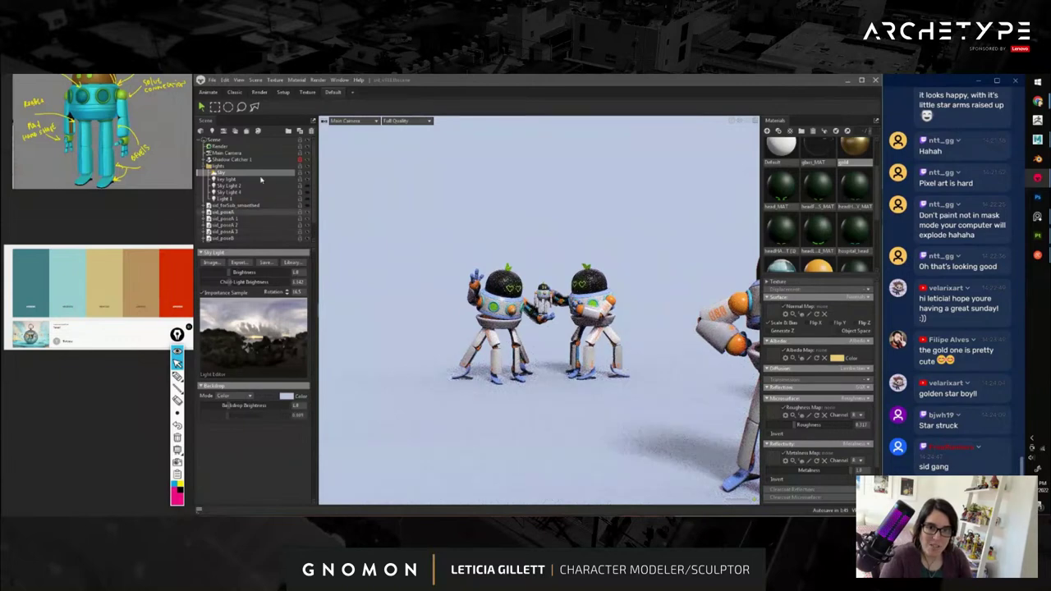
pyautogui.click(203, 166)
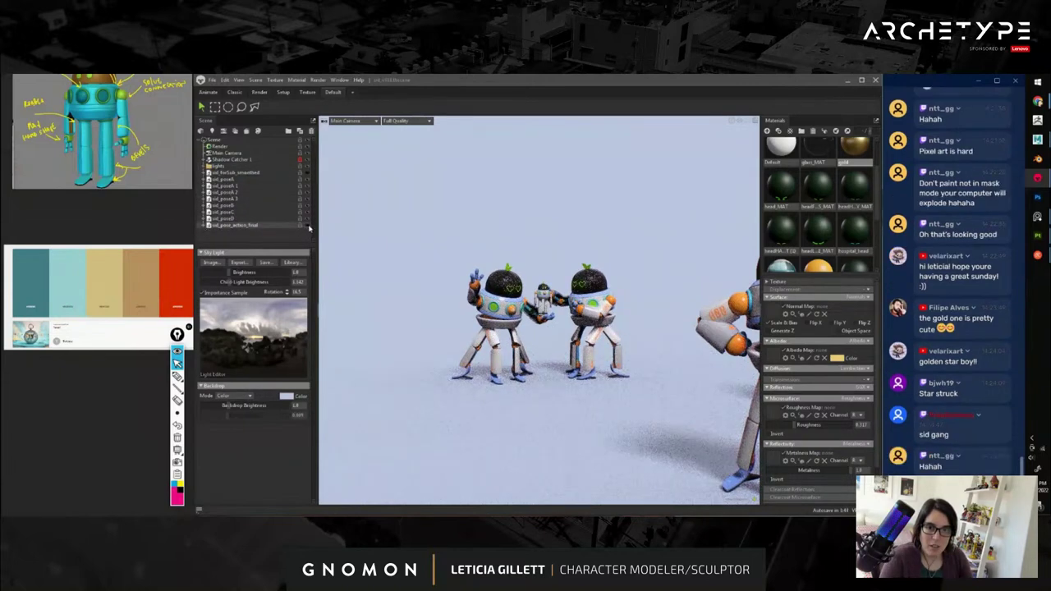
pyautogui.click(307, 225)
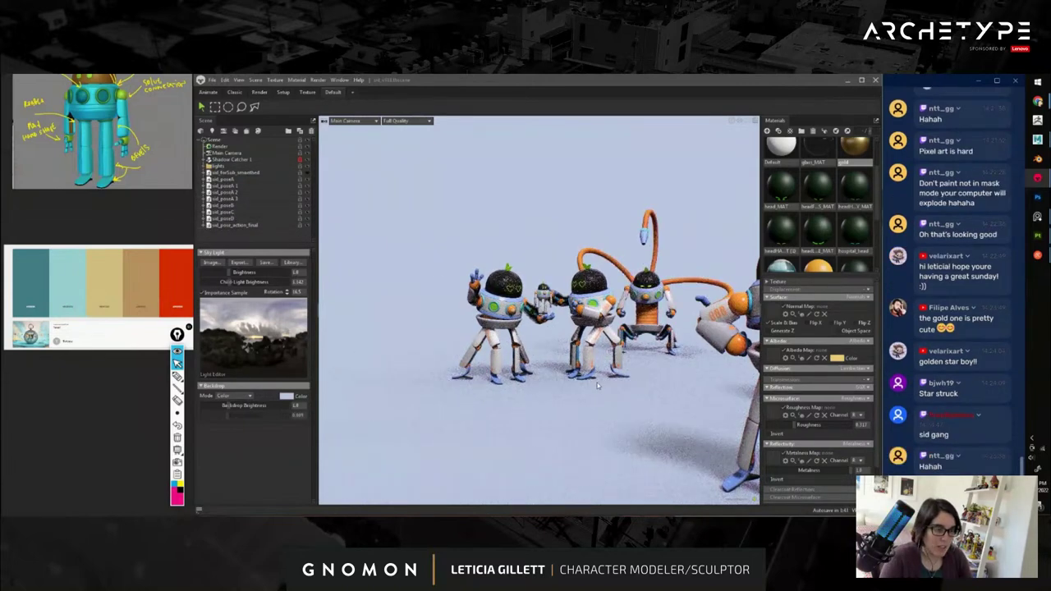
pyautogui.keyDown('alt'); pyautogui.moveTo(598, 384); pyautogui.dragTo(493, 379, button='middle'); pyautogui.keyUp('alt')
pyautogui.keyDown('alt'); pyautogui.moveTo(493, 379); pyautogui.dragTo(542, 371, button='right'); pyautogui.keyUp('alt')
pyautogui.keyDown('alt'); pyautogui.moveTo(542, 371); pyautogui.dragTo(602, 394); pyautogui.keyUp('alt')
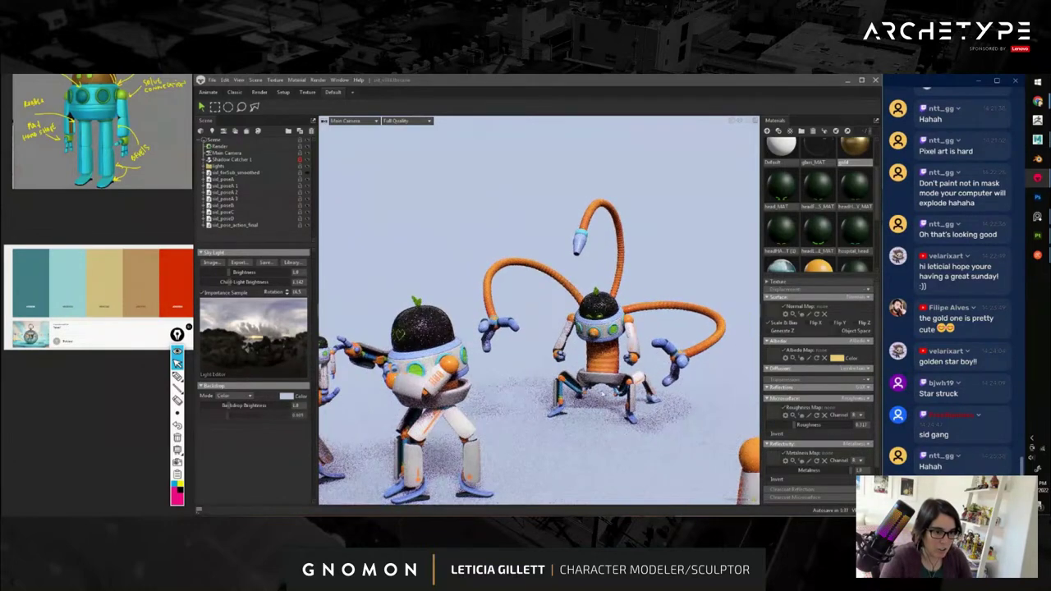
pyautogui.keyDown('alt'); pyautogui.moveTo(602, 394); pyautogui.dragTo(535, 386, button='middle'); pyautogui.keyUp('alt')
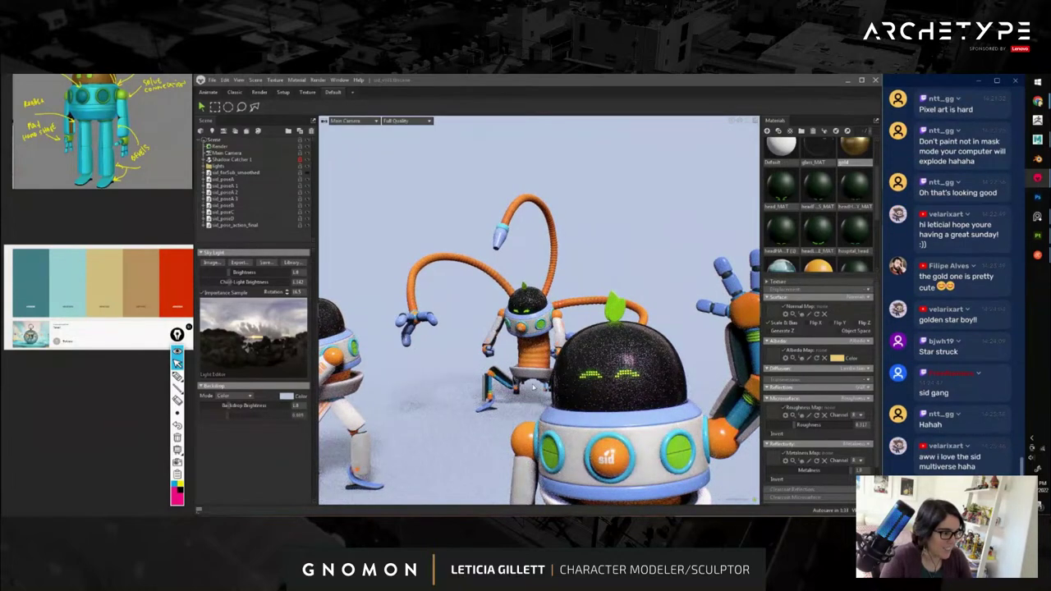
pyautogui.moveTo(493, 385); pyautogui.dragTo(538, 382)
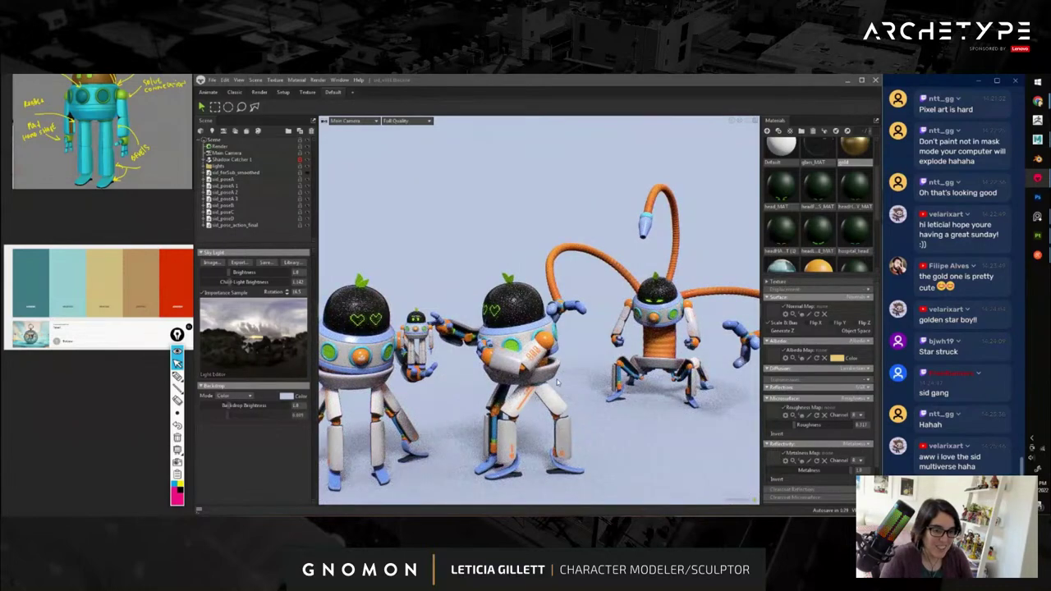
# Examine the full group of posed robots from afar, including the hands-on-hips robot from close up.
pyautogui.scroll(-5, 557, 383)
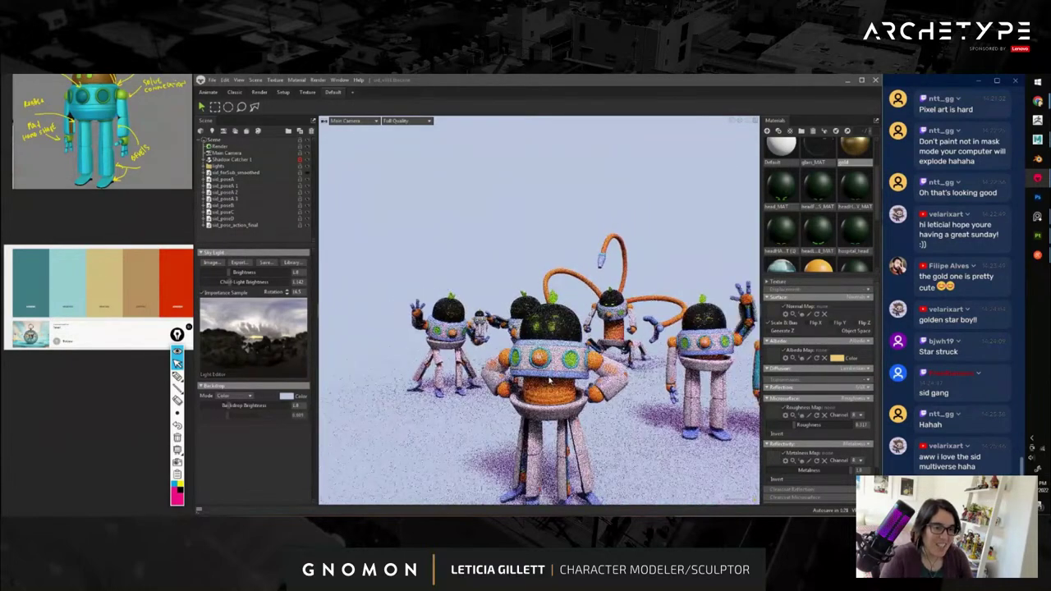
pyautogui.scroll(-3, 549, 379)
pyautogui.moveTo(616, 386); pyautogui.dragTo(584, 387, button='middle')
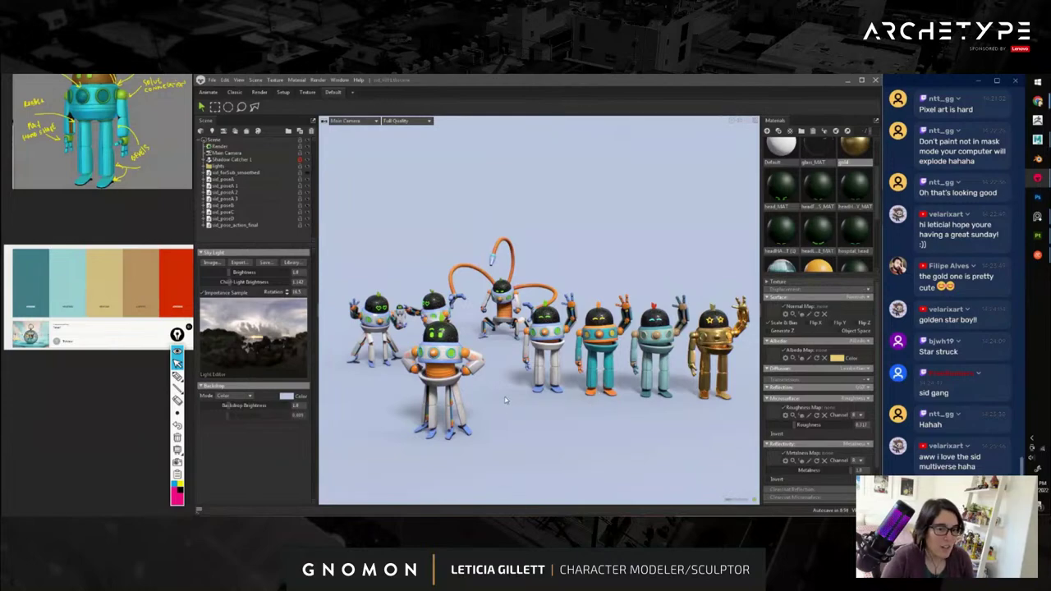
pyautogui.scroll(5, 499, 413)
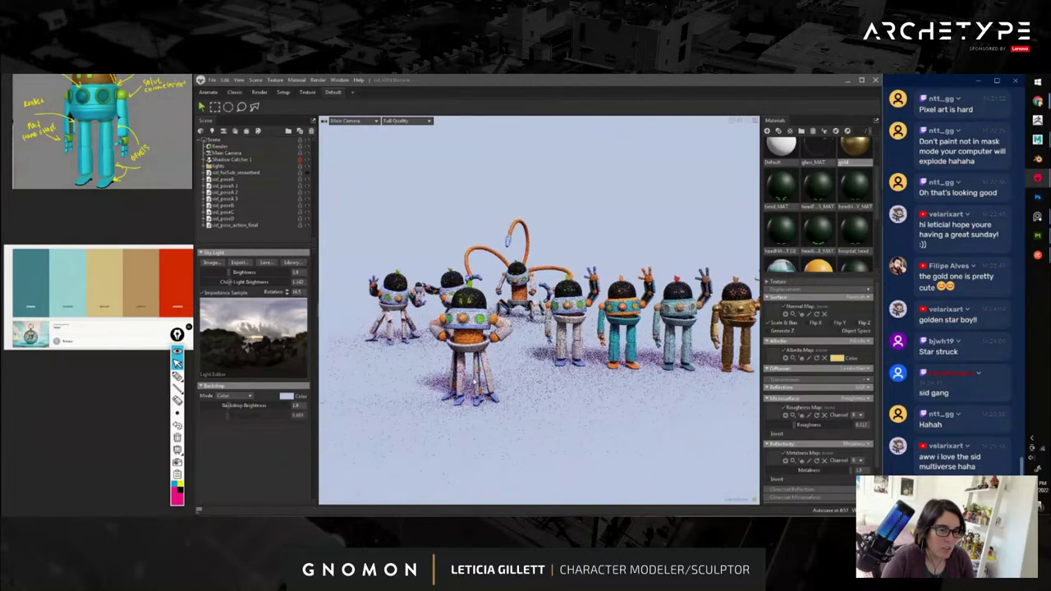
pyautogui.scroll(2, 479, 399)
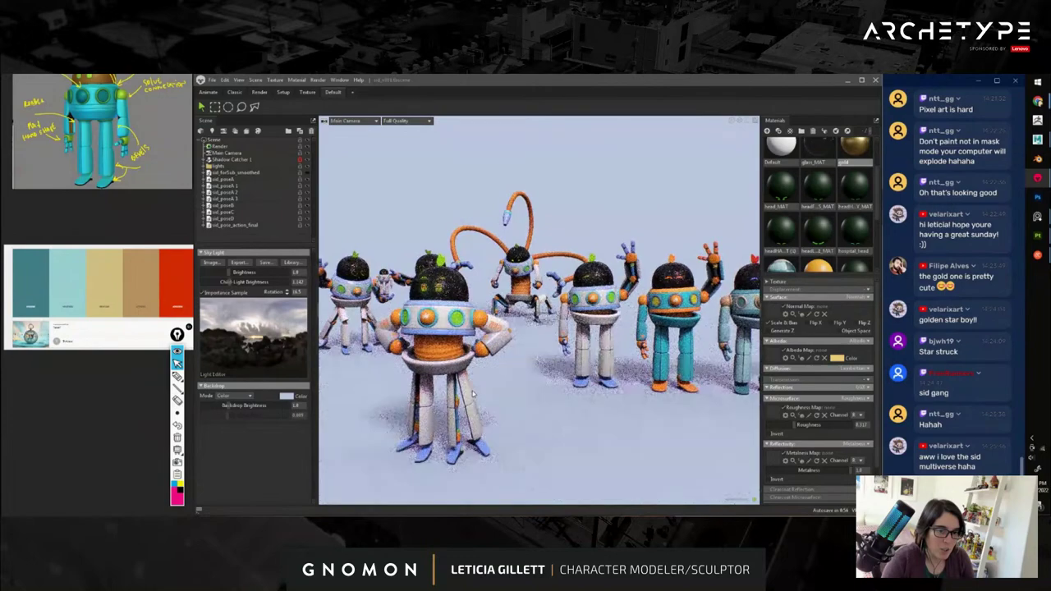
pyautogui.keyDown('alt'); pyautogui.moveTo(453, 420); pyautogui.dragTo(480, 408, button='middle'); pyautogui.keyUp('alt')
pyautogui.scroll(4, 481, 408)
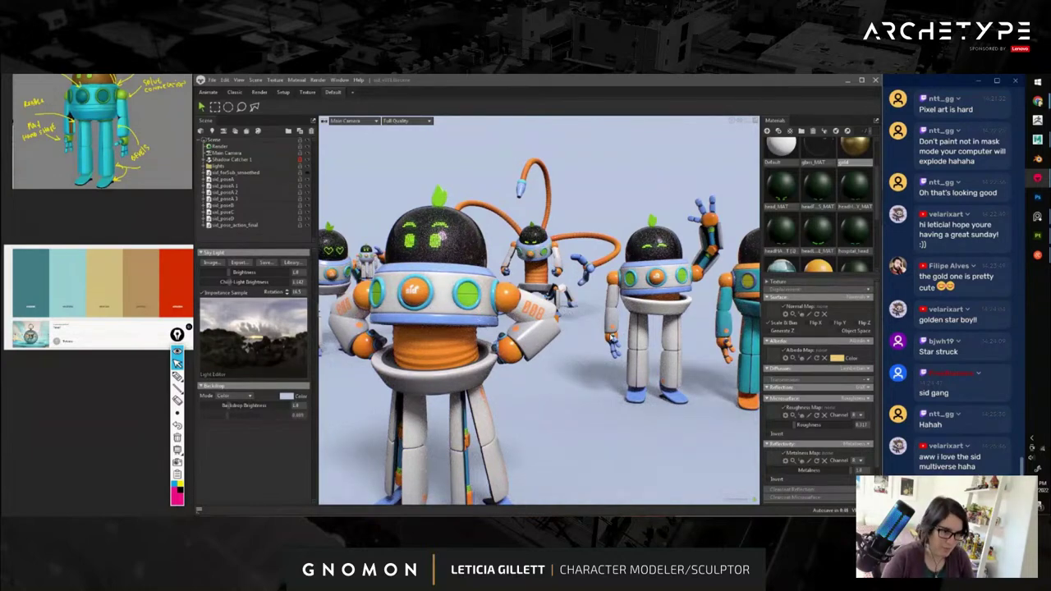
# Frame the white waving robot and examine its back up close, returning to a wide view of the group.
pyautogui.click(671, 284)
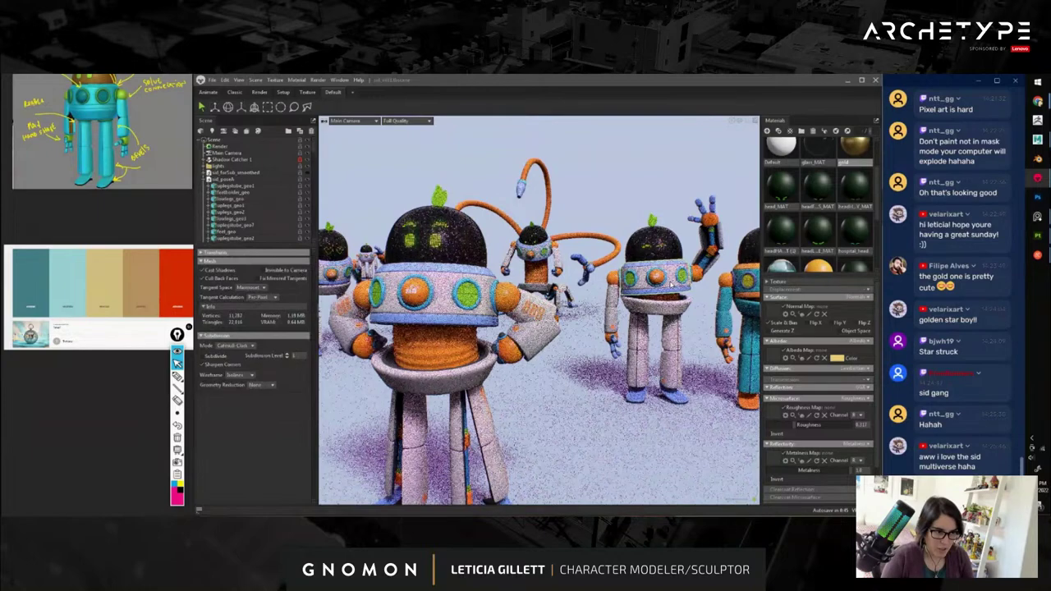
pyautogui.press('f')
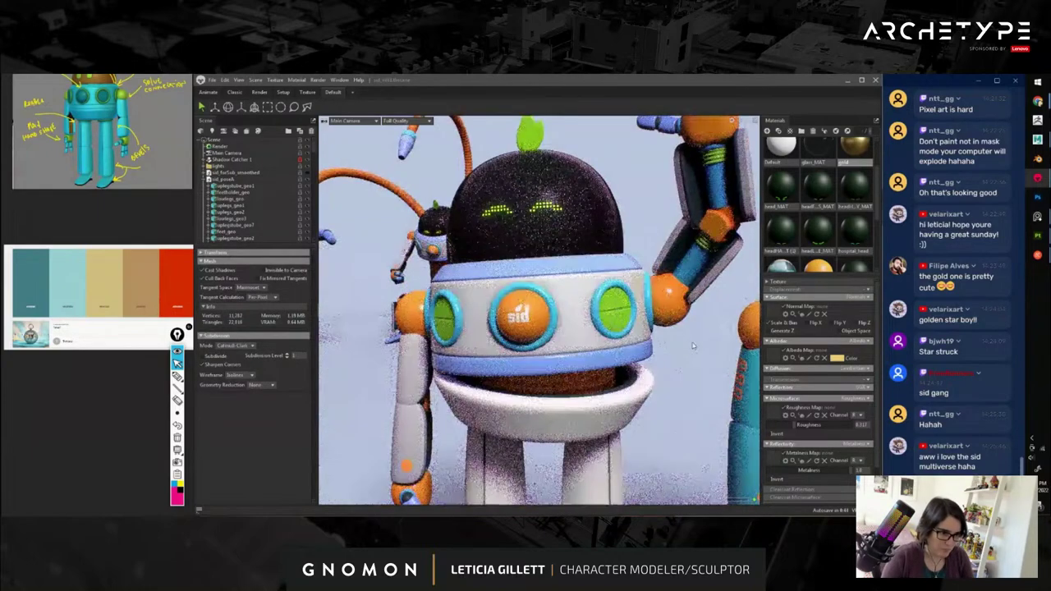
pyautogui.keyDown('alt'); pyautogui.moveTo(669, 315); pyautogui.dragTo(572, 387); pyautogui.keyUp('alt')
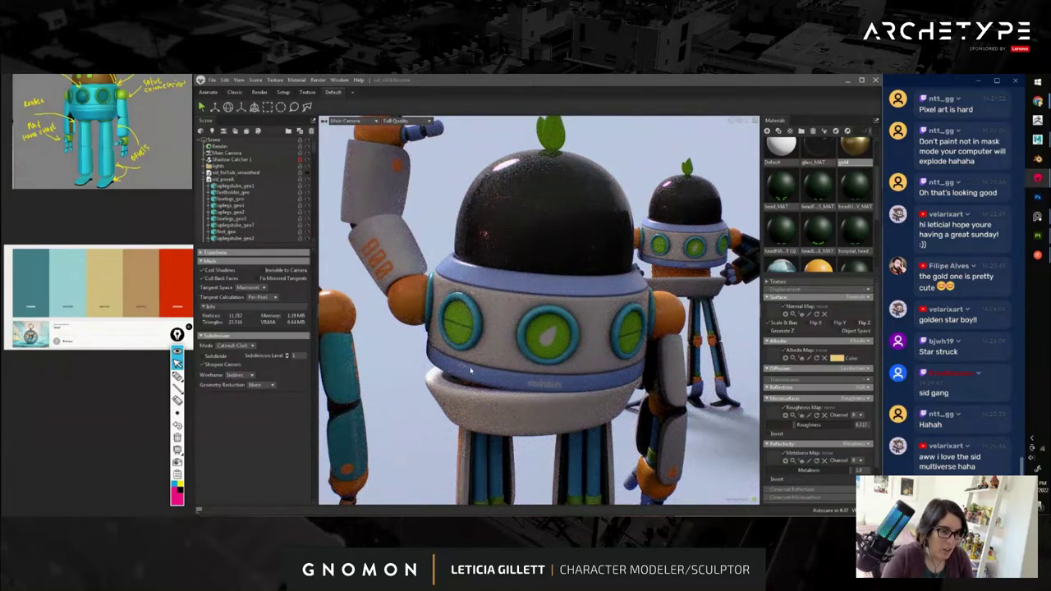
pyautogui.moveTo(528, 371); pyautogui.dragTo(493, 286)
pyautogui.scroll(-3, 494, 287)
pyautogui.scroll(-3, 562, 385)
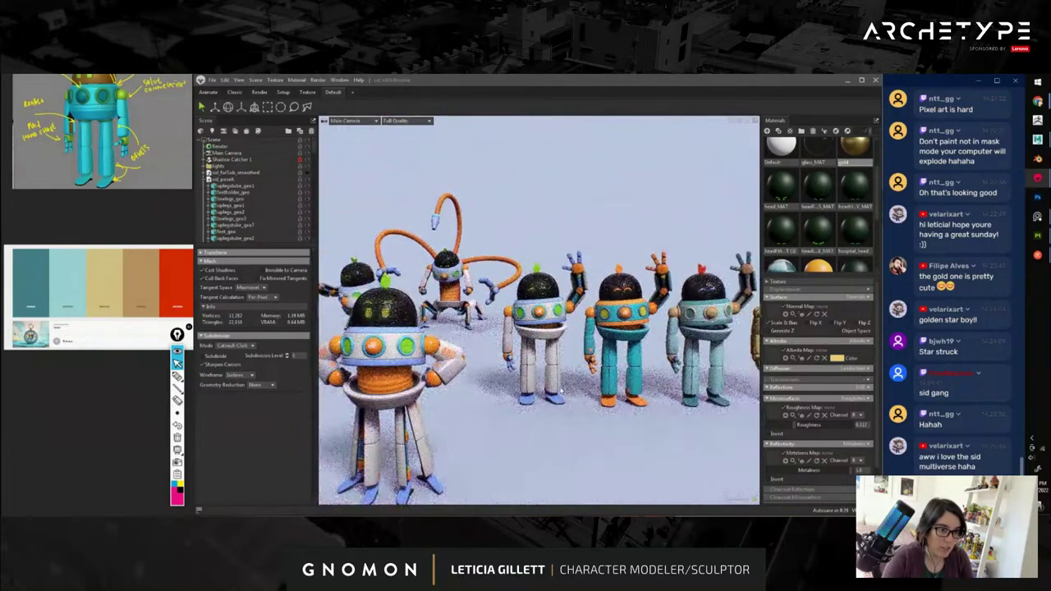
pyautogui.scroll(-3, 515, 385)
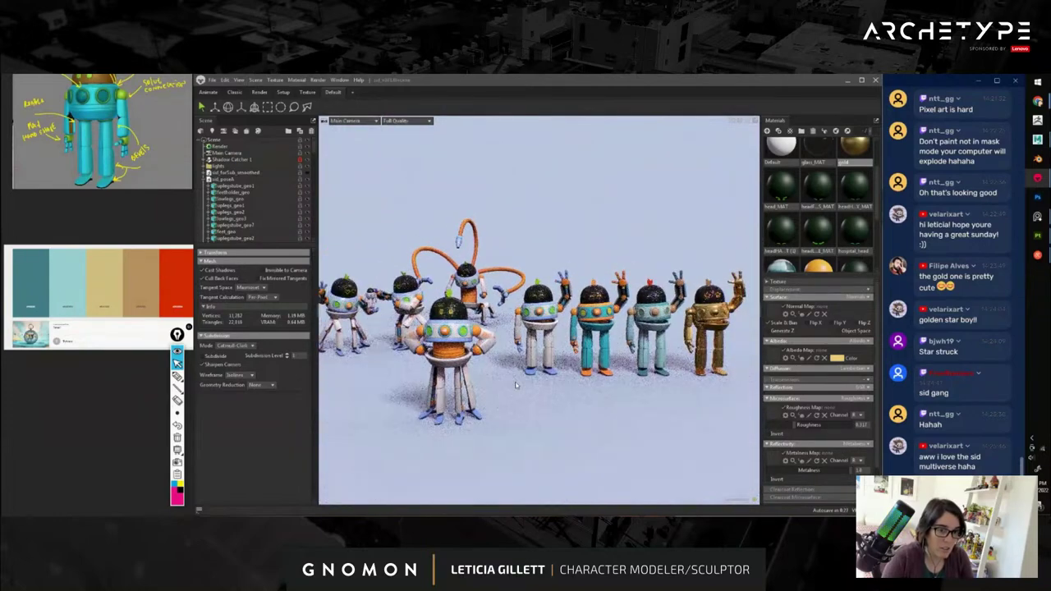
# Compare the whole lineup of posed robots from several angles at a distance, leaving nothing selected.
pyautogui.moveTo(515, 382); pyautogui.dragTo(537, 398, button='middle')
pyautogui.moveTo(511, 380); pyautogui.dragTo(499, 377)
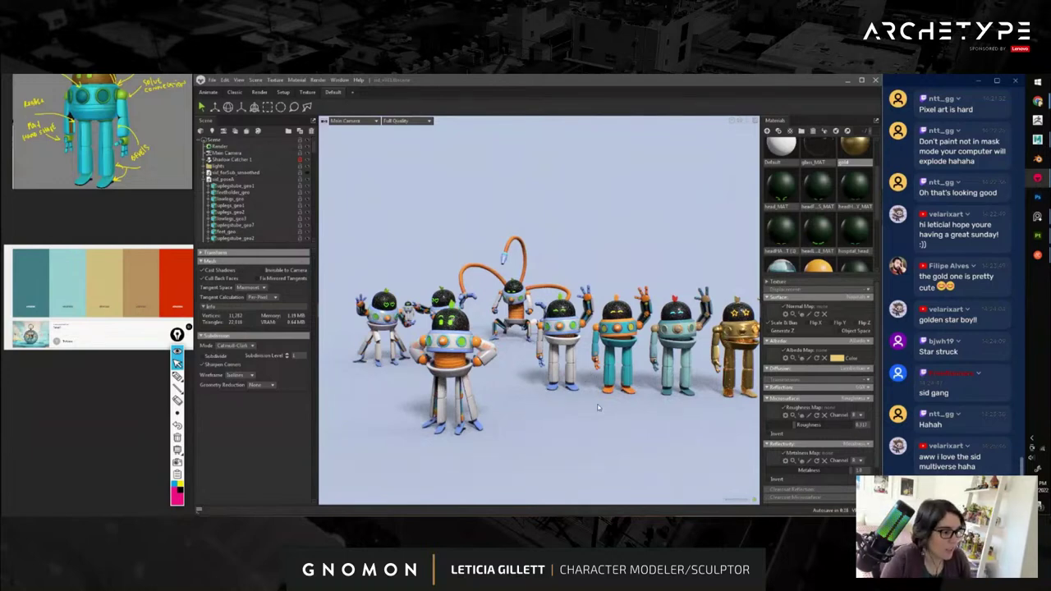
pyautogui.keyDown('alt'); pyautogui.moveTo(601, 404); pyautogui.dragTo(608, 405, button='middle'); pyautogui.keyUp('alt')
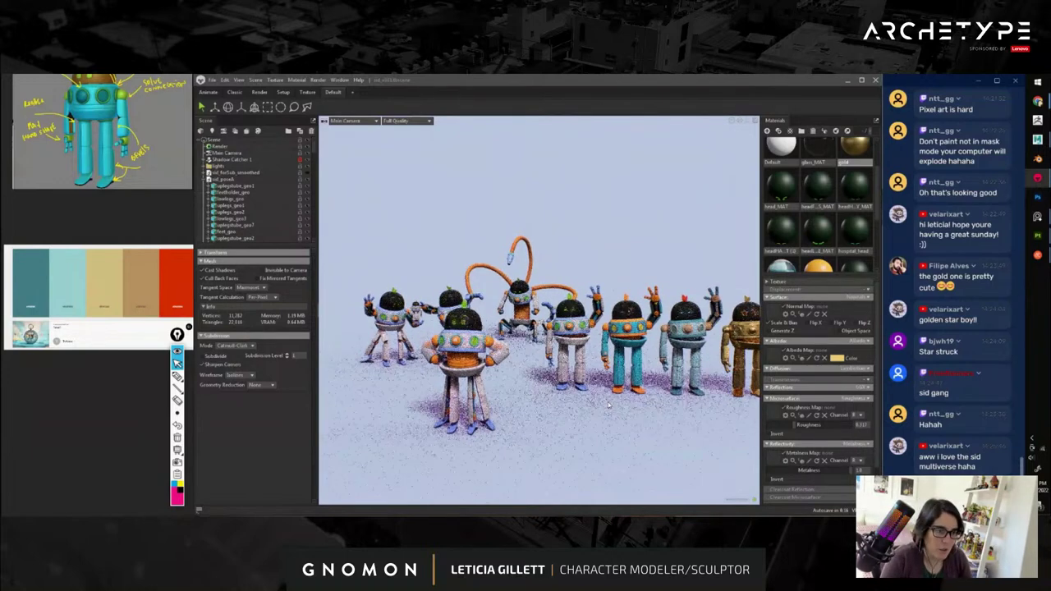
pyautogui.keyDown('alt'); pyautogui.moveTo(608, 405); pyautogui.dragTo(647, 365); pyautogui.keyUp('alt')
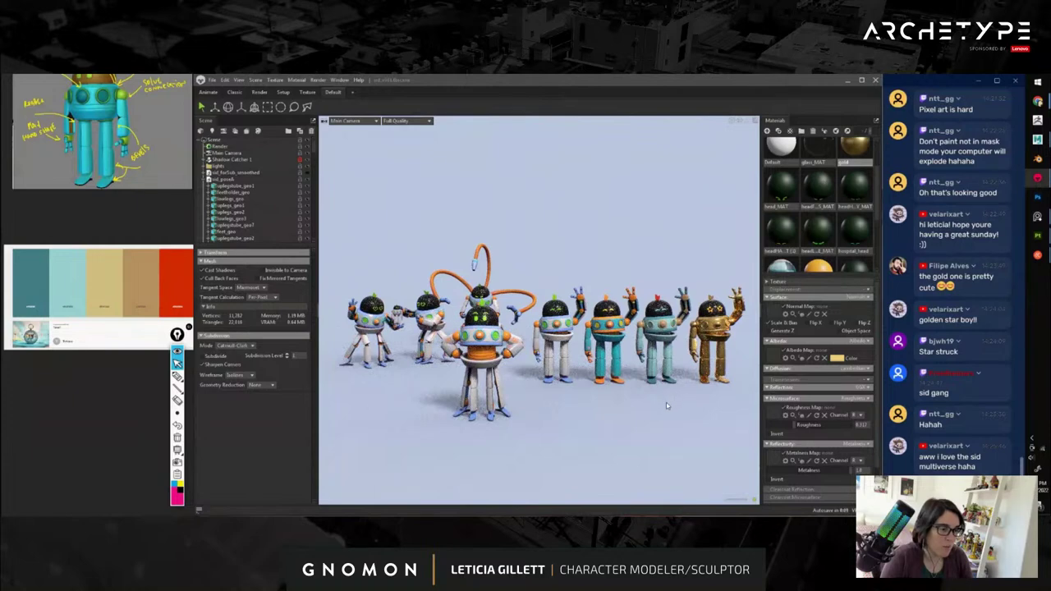
pyautogui.moveTo(663, 403); pyautogui.dragTo(663, 406)
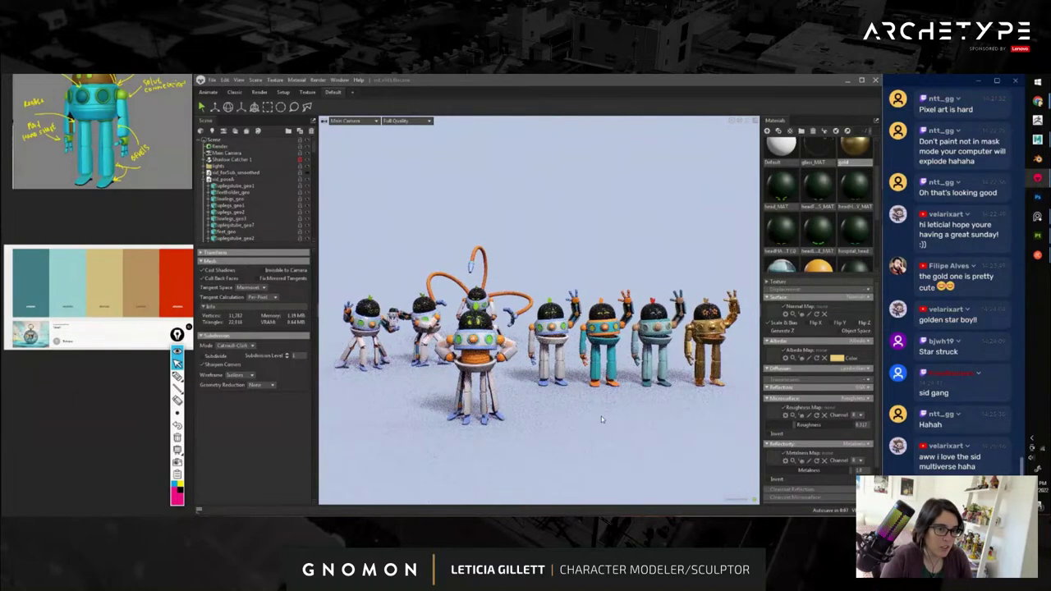
pyautogui.moveTo(600, 419)
pyautogui.mouseDown()
pyautogui.moveTo(590, 427)
pyautogui.moveTo(602, 418)
pyautogui.moveTo(585, 414)
pyautogui.mouseUp()
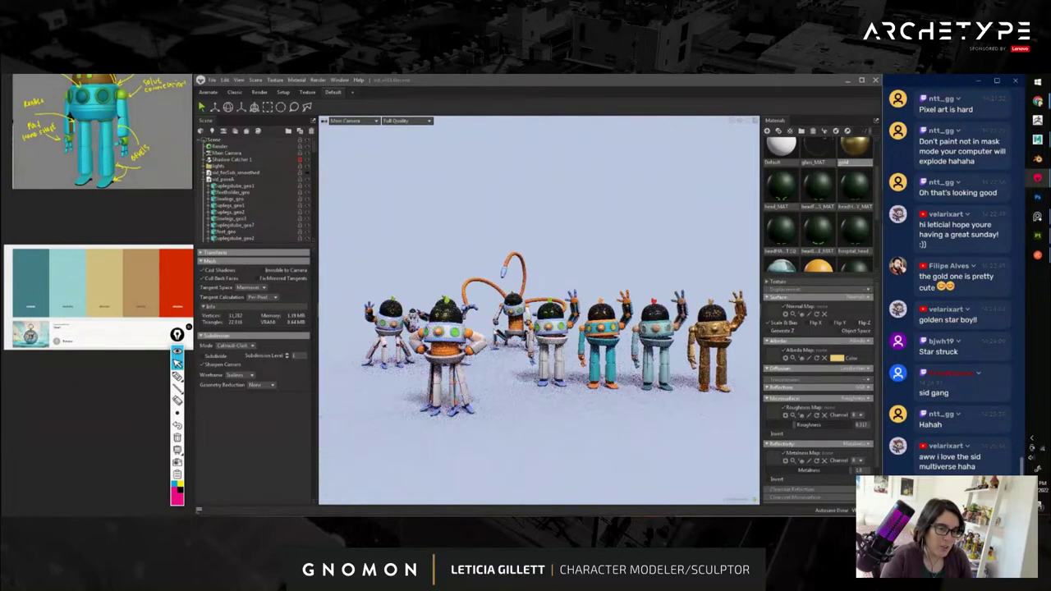
pyautogui.click(562, 427)
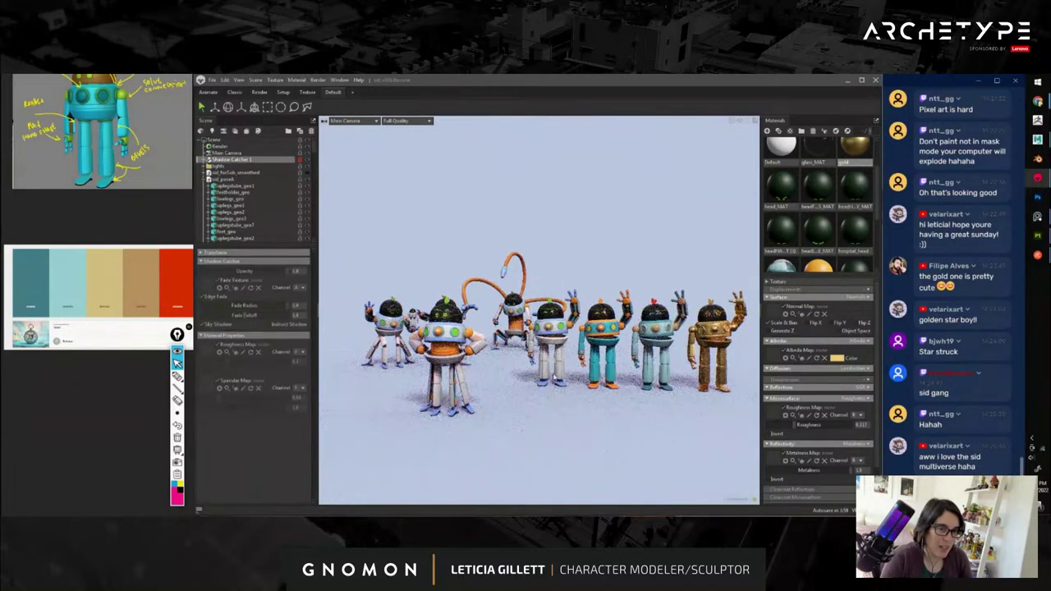
pyautogui.click(562, 419)
pyautogui.moveTo(562, 418); pyautogui.dragTo(569, 419)
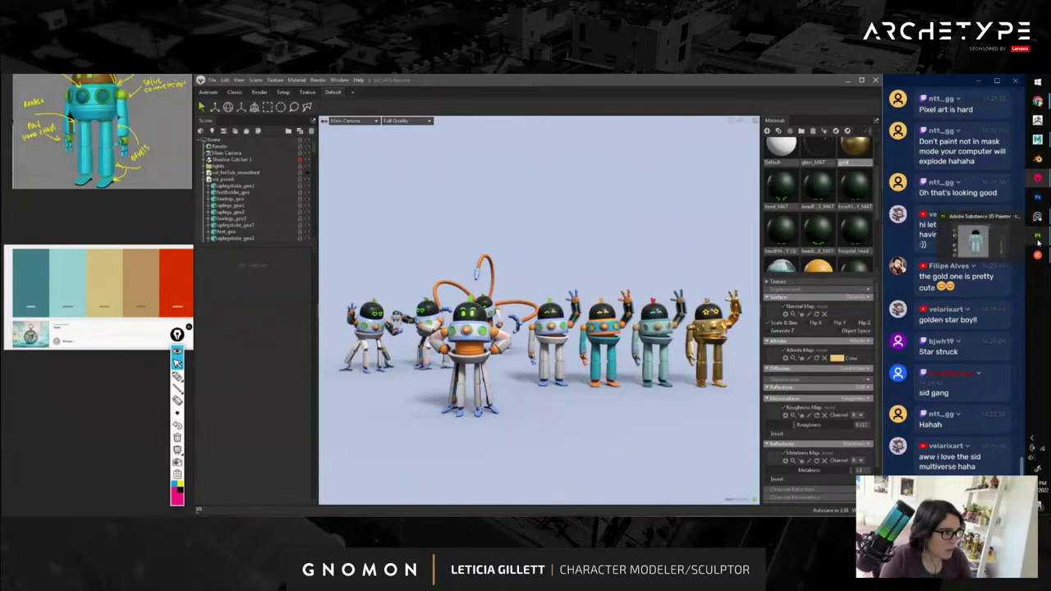
# Switch to Substance 3D Painter, save the test_color2 project, and return to Marmoset Toolbag.
pyautogui.click(1028, 242)
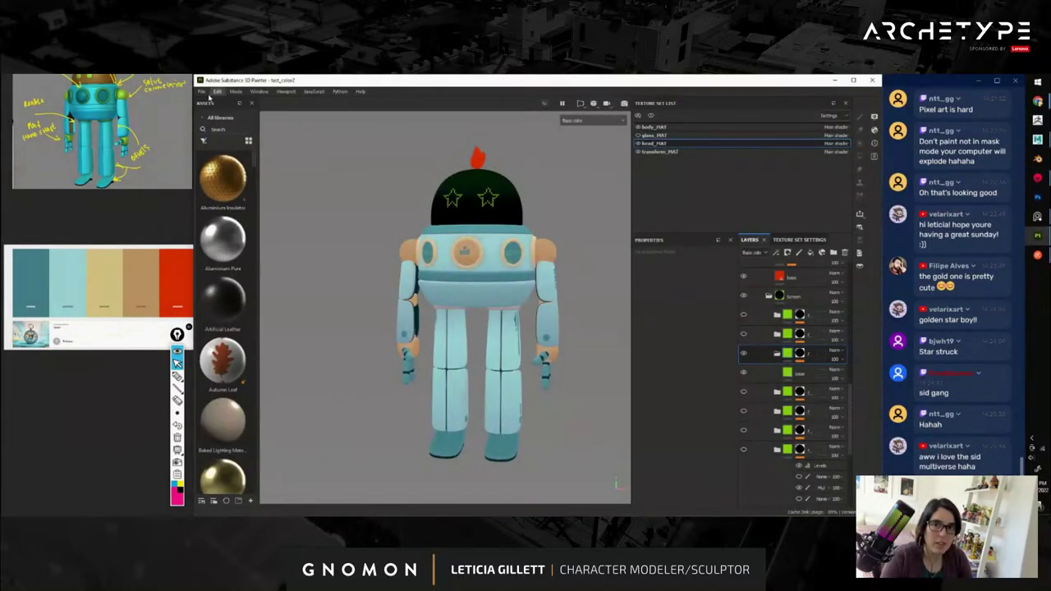
pyautogui.click(204, 93)
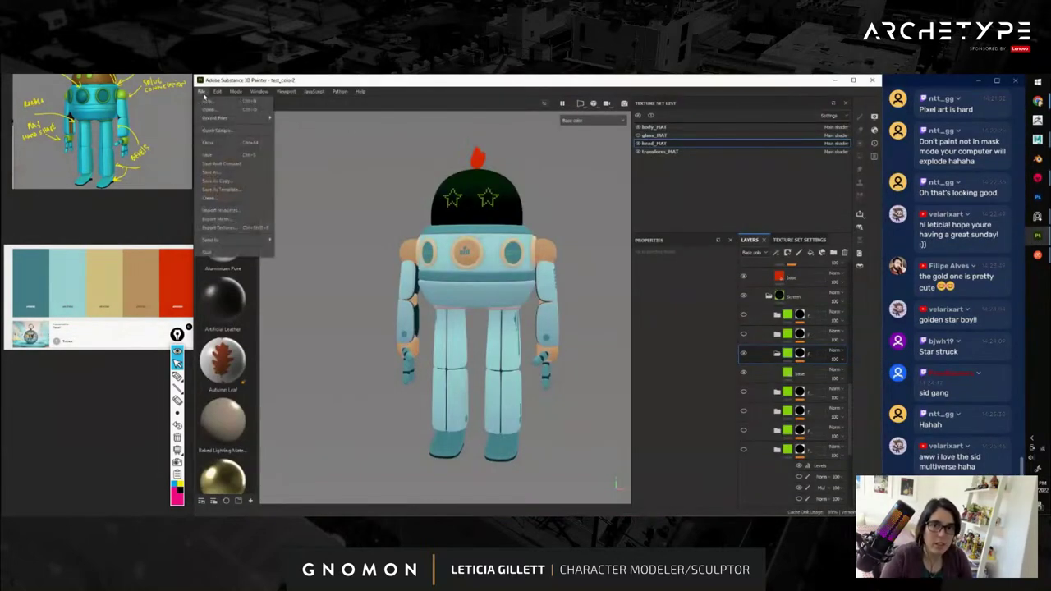
pyautogui.click(223, 156)
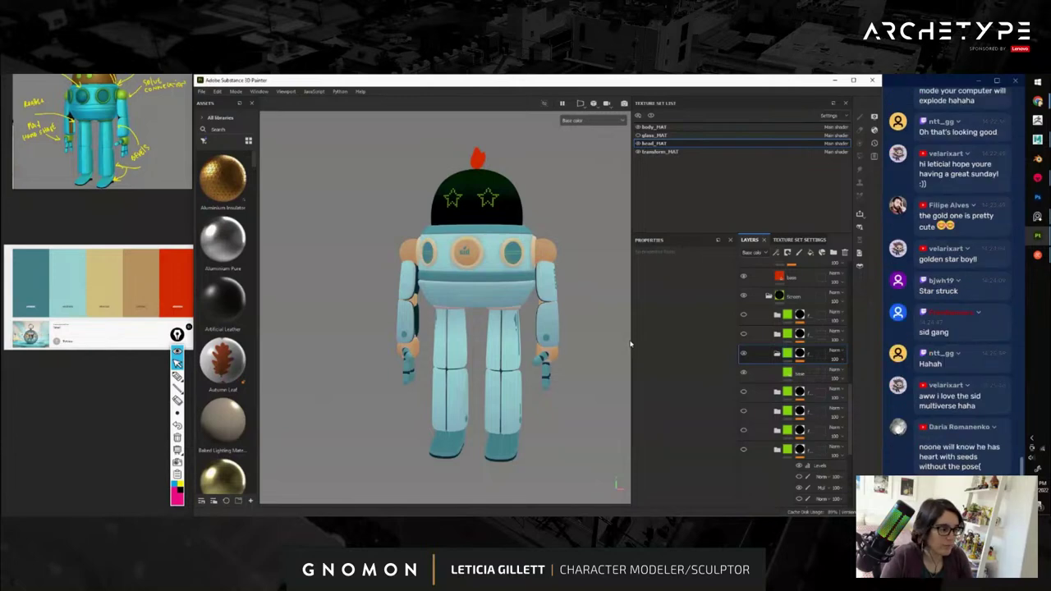
pyautogui.hotkey('alt', 'Tab')
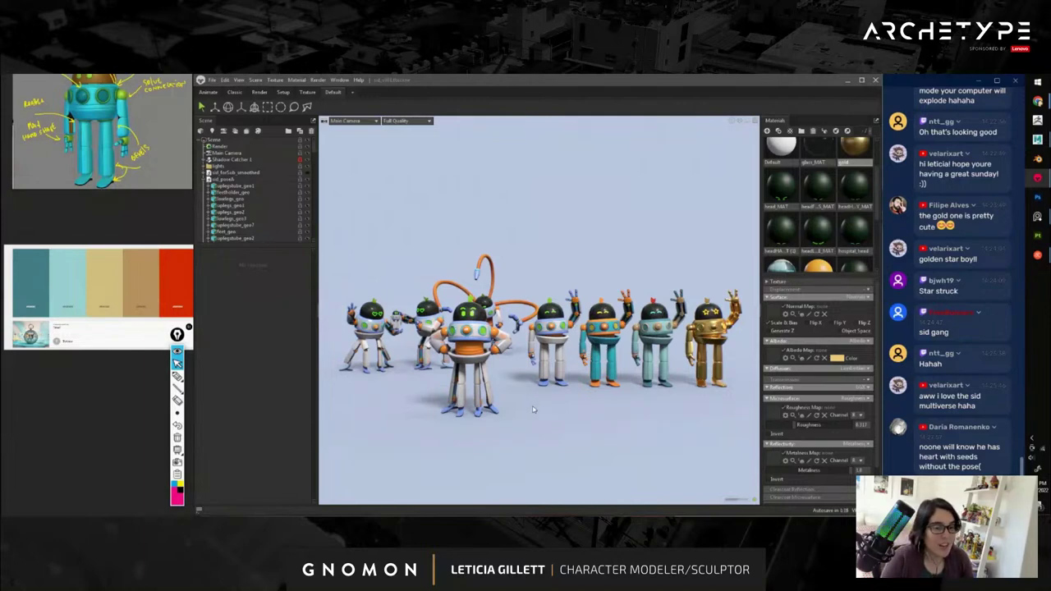
# Frame the white and teal waving robots together, with the tentacle-armed robot behind them.
pyautogui.moveTo(533, 409); pyautogui.dragTo(539, 407, button='middle')
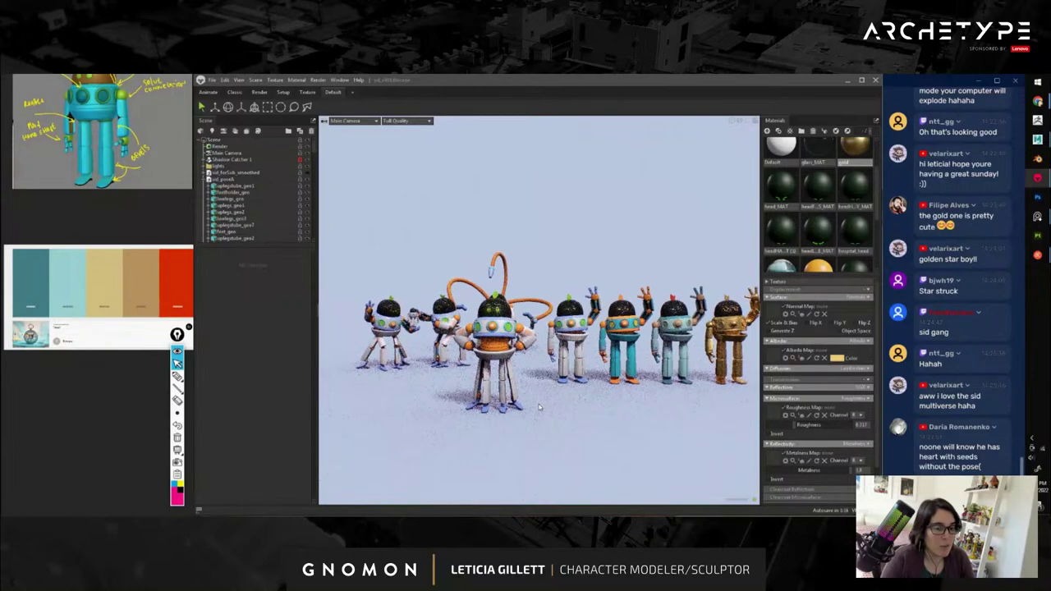
pyautogui.keyDown('alt'); pyautogui.moveTo(538, 407); pyautogui.dragTo(465, 335, button='right'); pyautogui.keyUp('alt')
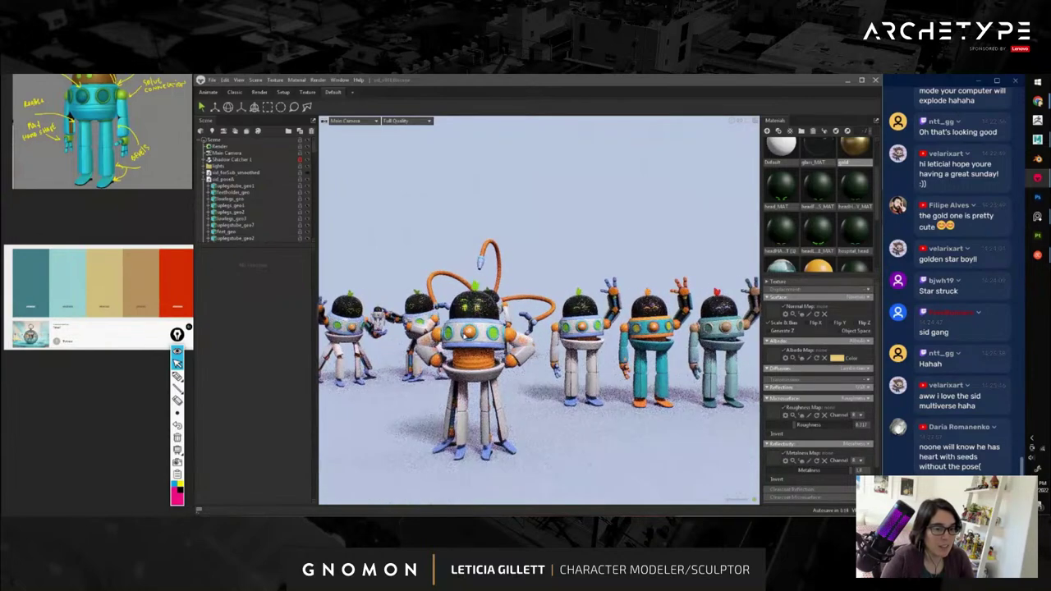
pyautogui.scroll(4, 516, 385)
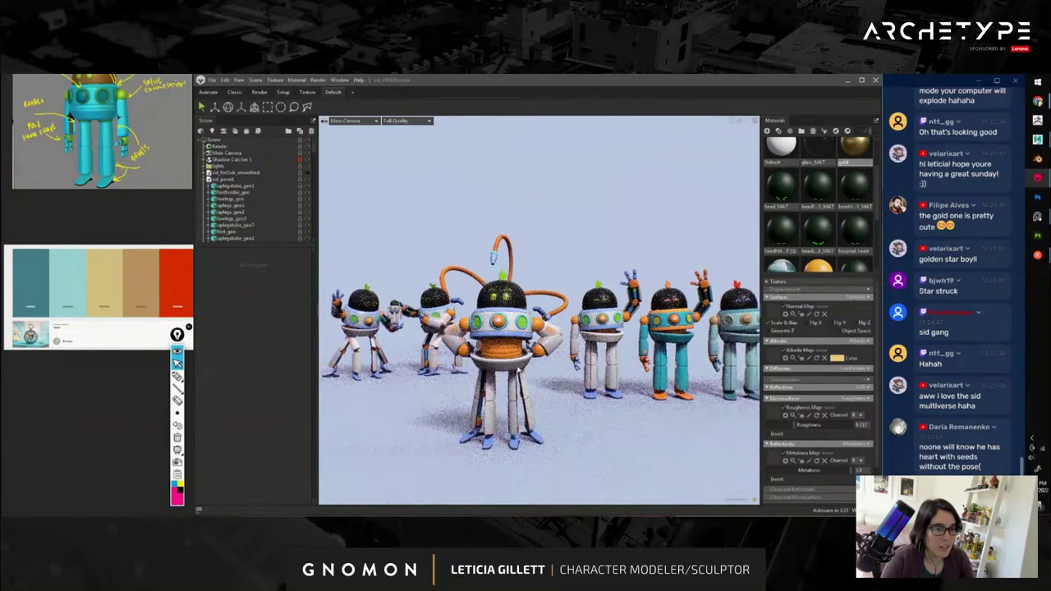
pyautogui.moveTo(598, 376); pyautogui.dragTo(542, 379, button='middle')
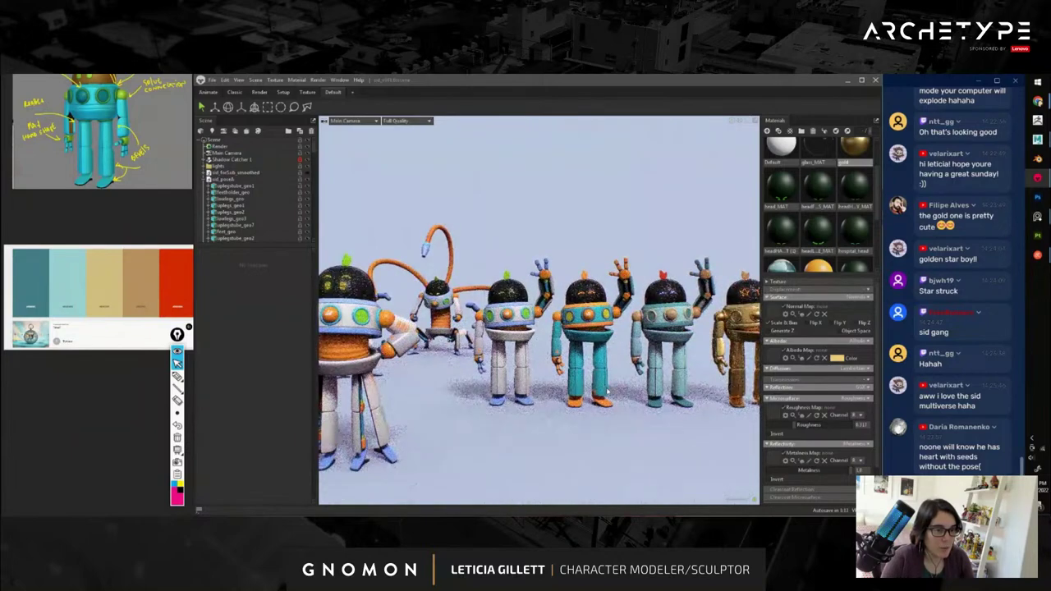
pyautogui.scroll(4, 612, 390)
pyautogui.scroll(2, 613, 406)
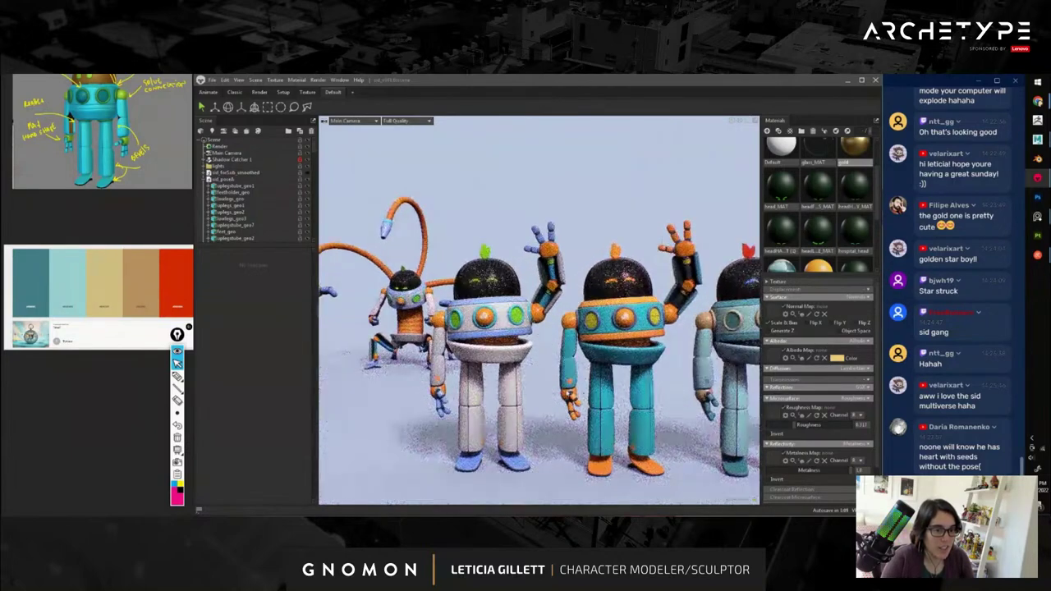
pyautogui.moveTo(613, 405); pyautogui.dragTo(653, 399, button='middle')
# Circle the white waving robot's central chest button with the screen pen, point an arrow at it, and label it SEED with underlines.
pyautogui.click(190, 376)
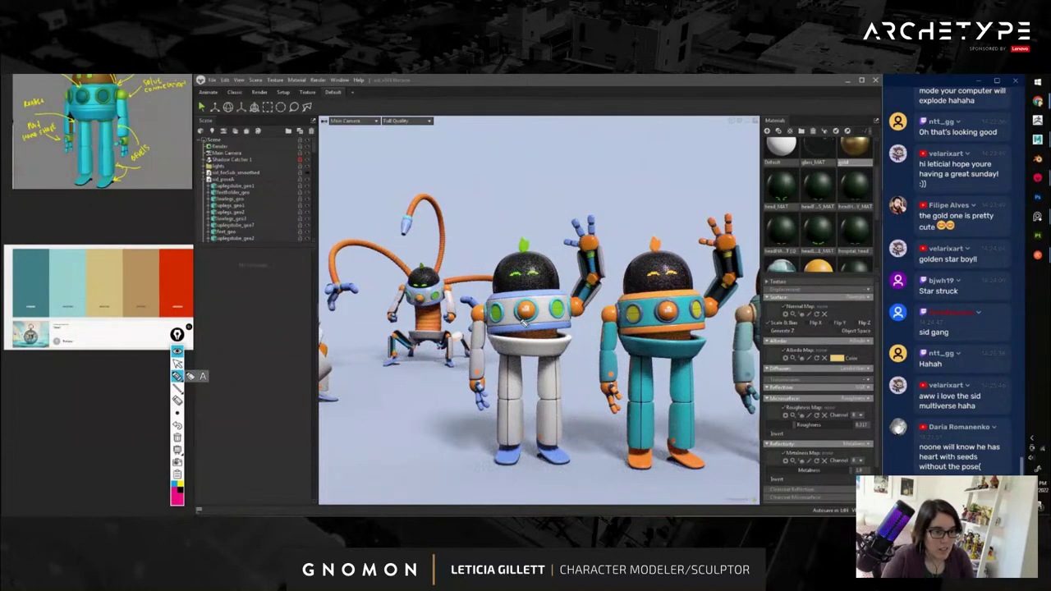
pyautogui.moveTo(526, 303); pyautogui.dragTo(552, 327)
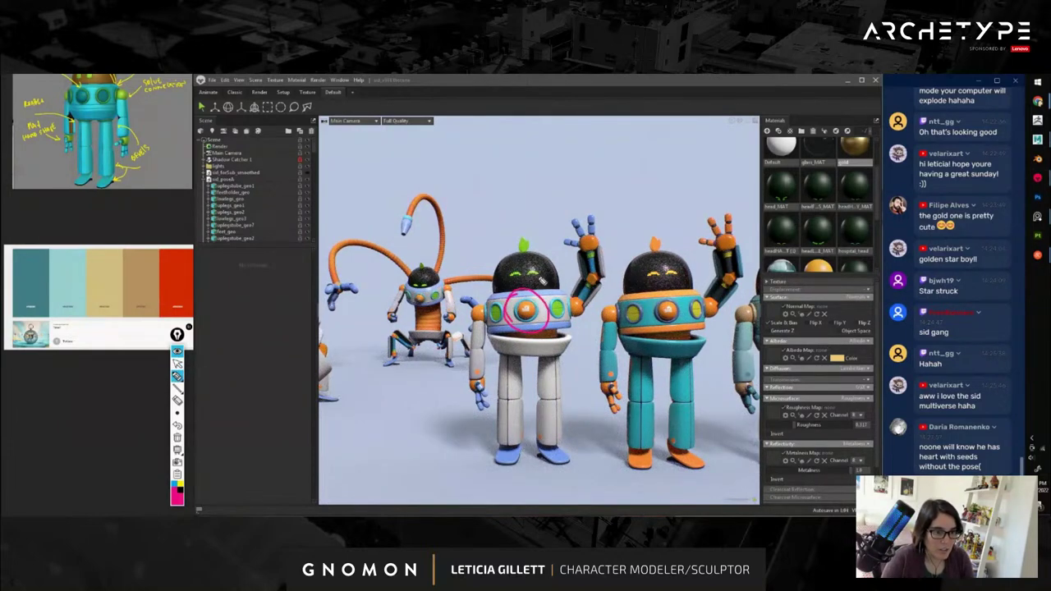
pyautogui.moveTo(547, 182)
pyautogui.mouseDown()
pyautogui.moveTo(543, 306)
pyautogui.moveTo(557, 284)
pyautogui.mouseUp()
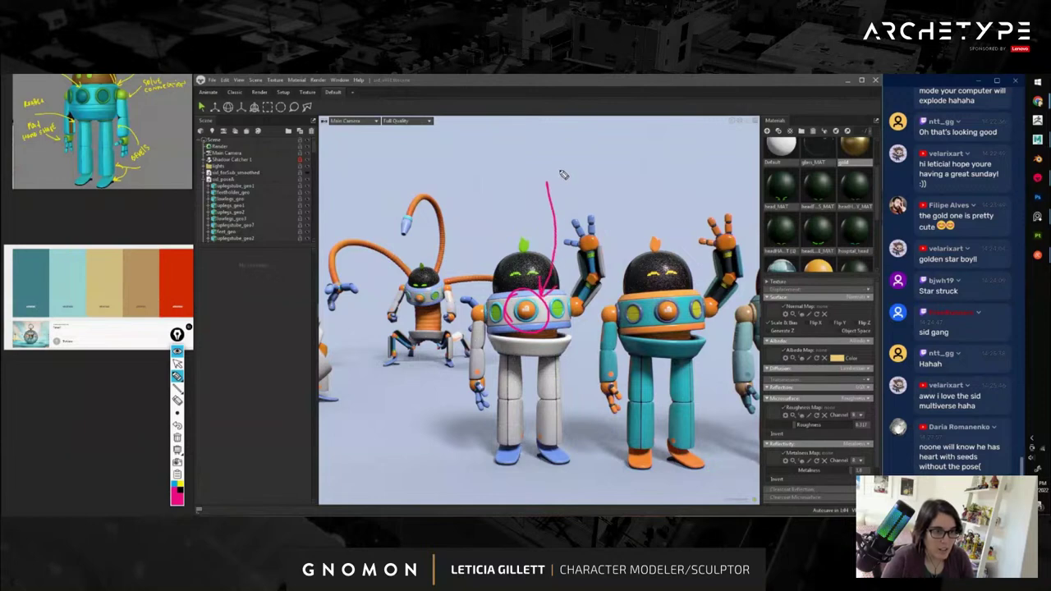
pyautogui.moveTo(563, 174)
pyautogui.mouseDown()
pyautogui.moveTo(560, 184)
pyautogui.moveTo(606, 185)
pyautogui.mouseUp()
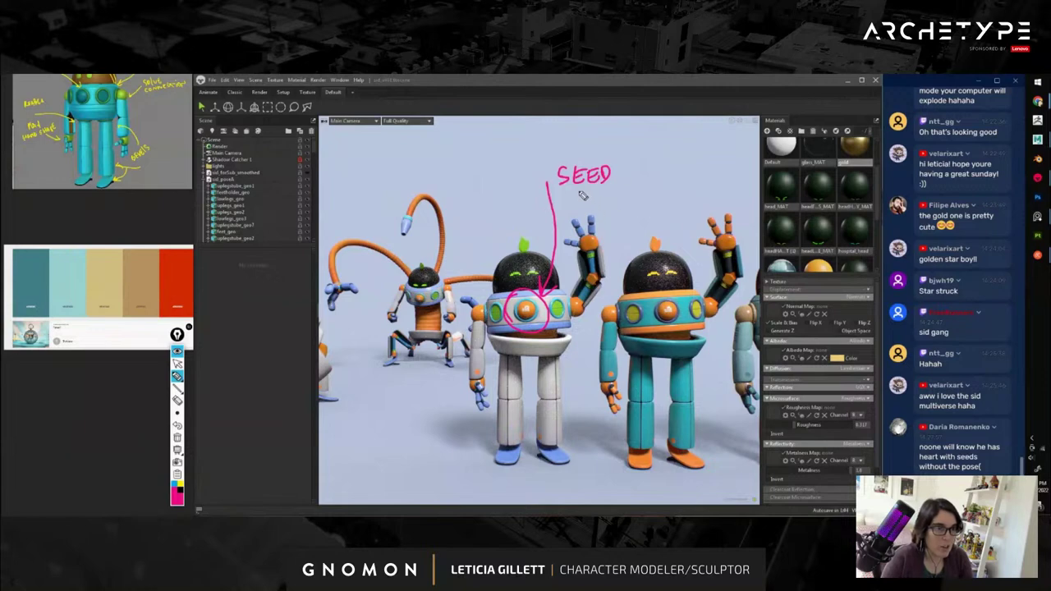
pyautogui.moveTo(577, 195); pyautogui.dragTo(589, 194)
pyautogui.moveTo(576, 200); pyautogui.dragTo(589, 206)
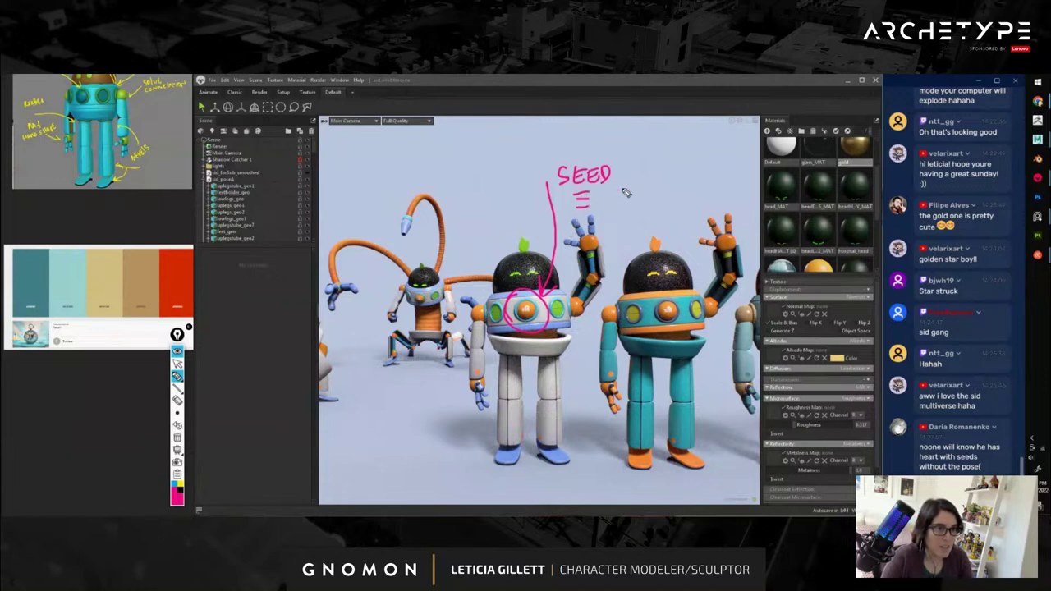
# Sketch a large circle on the floor and scattered seed marks around the white robot's waist, and clear all the annotations.
pyautogui.moveTo(407, 392)
pyautogui.mouseDown()
pyautogui.moveTo(427, 391)
pyautogui.moveTo(376, 402)
pyautogui.mouseUp()
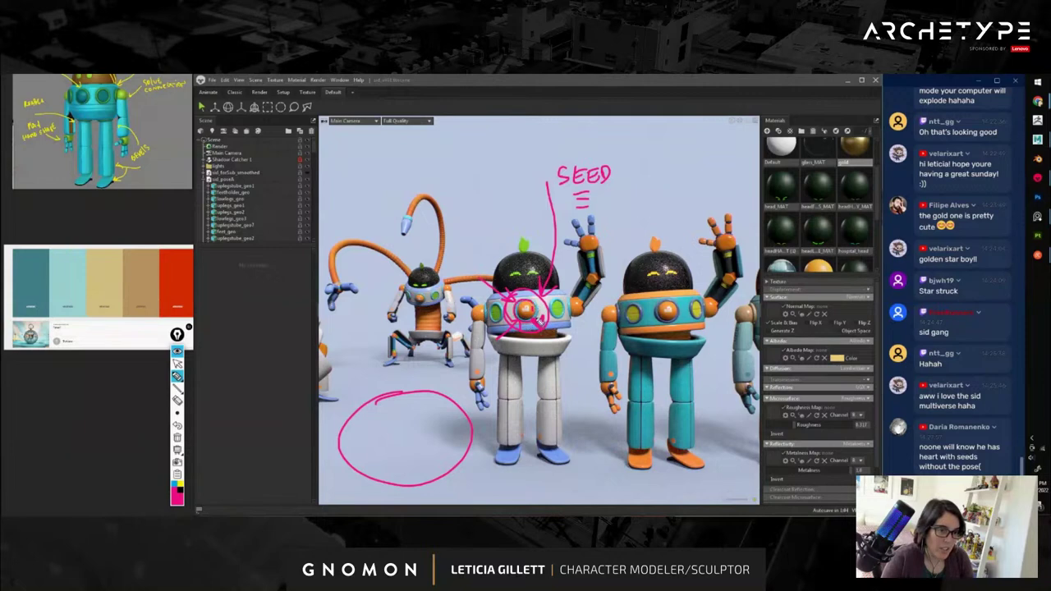
pyautogui.moveTo(538, 362); pyautogui.dragTo(543, 365)
pyautogui.click(562, 358)
pyautogui.click(573, 351)
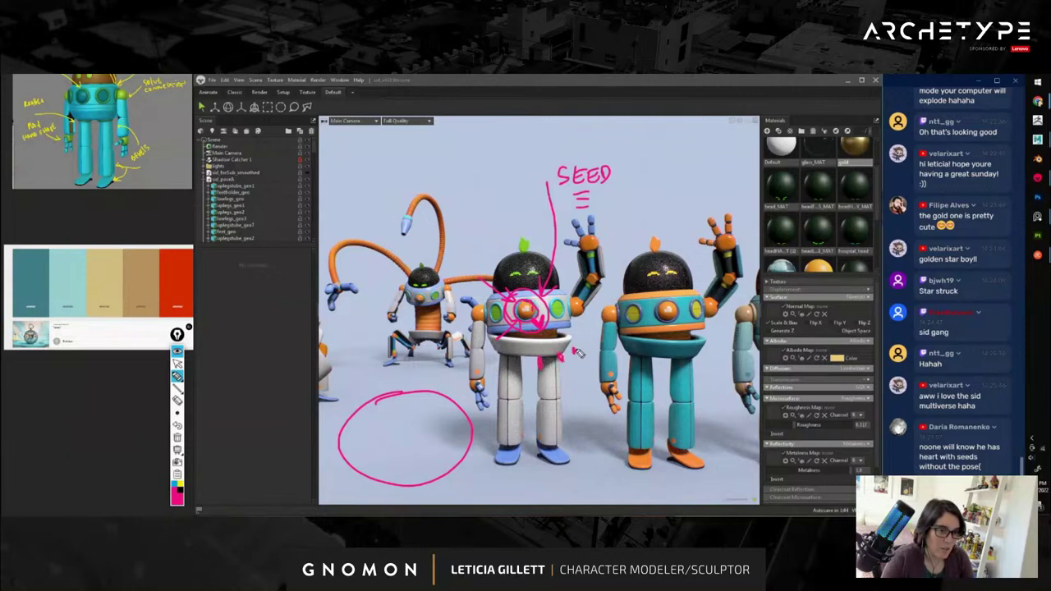
pyautogui.moveTo(578, 329); pyautogui.dragTo(589, 327)
pyautogui.moveTo(590, 313); pyautogui.dragTo(597, 311)
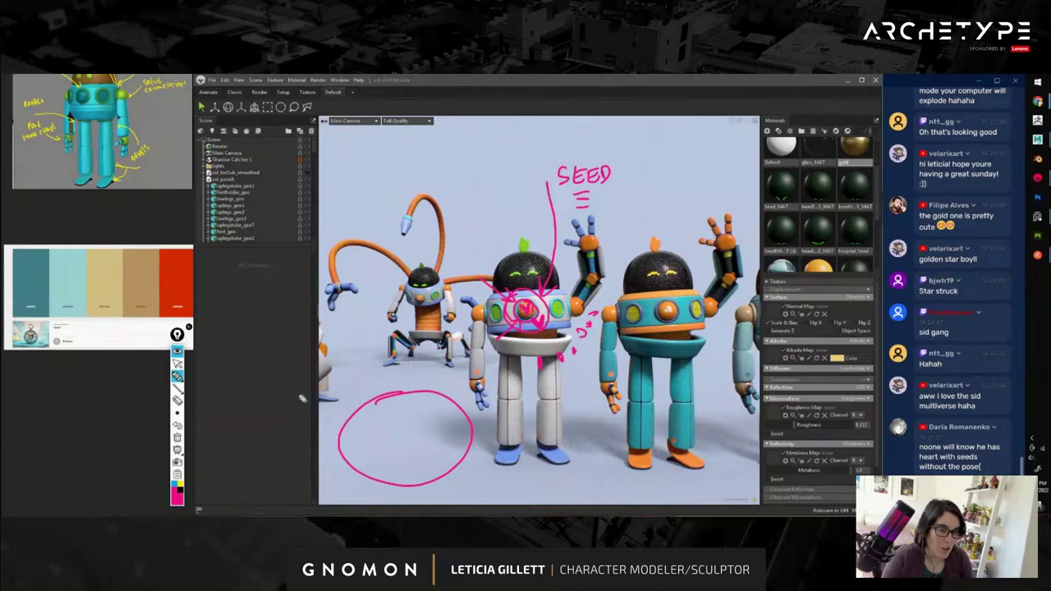
pyautogui.click(177, 436)
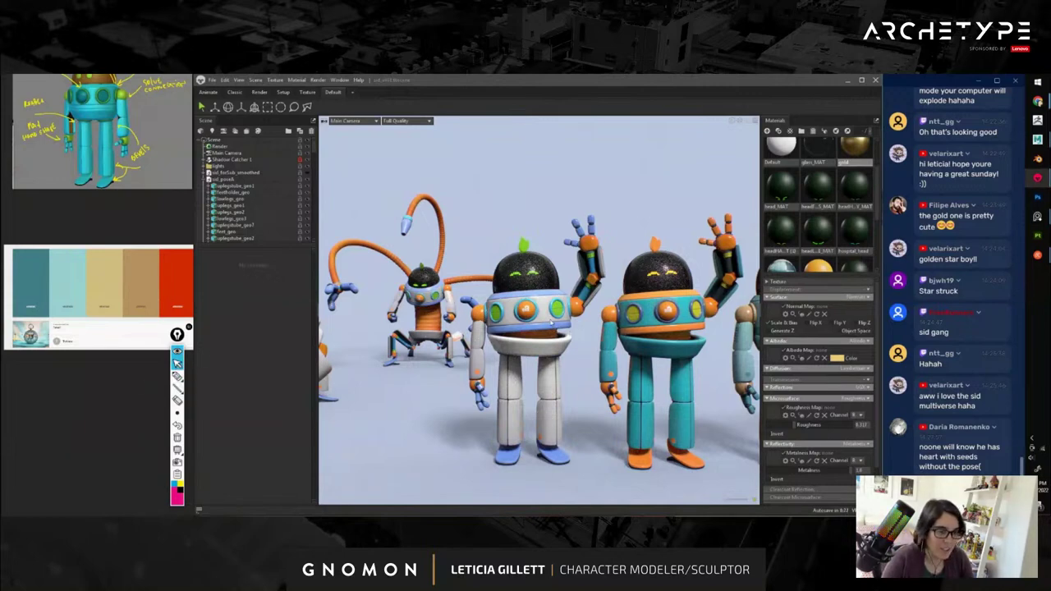
# Examine the hands-on-hips robot up close and the complete robot group from different angles and distances.
pyautogui.moveTo(571, 335); pyautogui.dragTo(586, 353)
pyautogui.moveTo(586, 353); pyautogui.dragTo(488, 298, button='right')
pyautogui.scroll(-3, 489, 300)
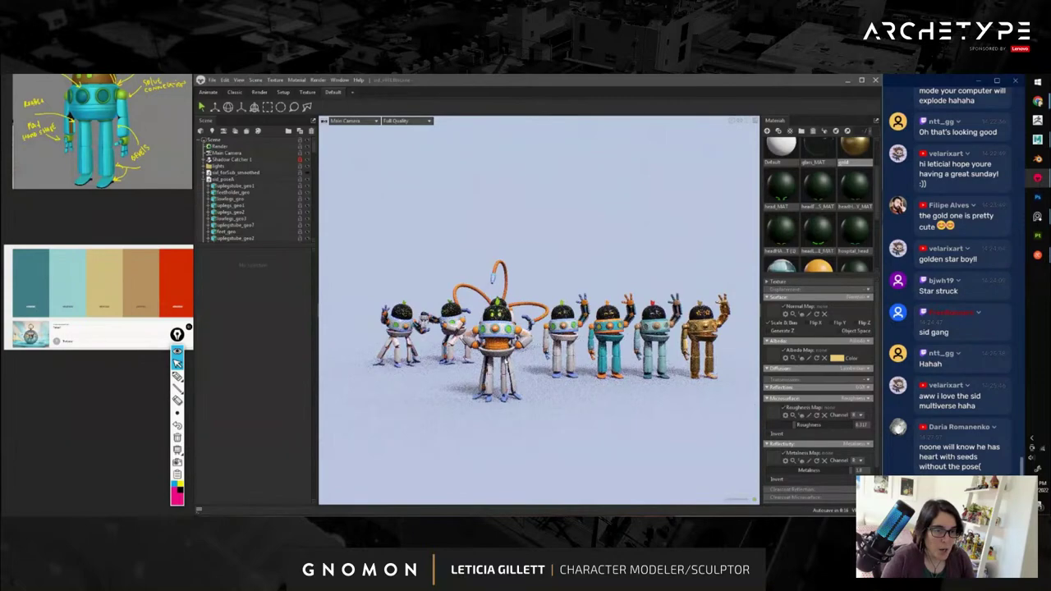
pyautogui.moveTo(490, 300); pyautogui.dragTo(464, 398, button='right')
pyautogui.moveTo(464, 398); pyautogui.dragTo(523, 373, button='middle')
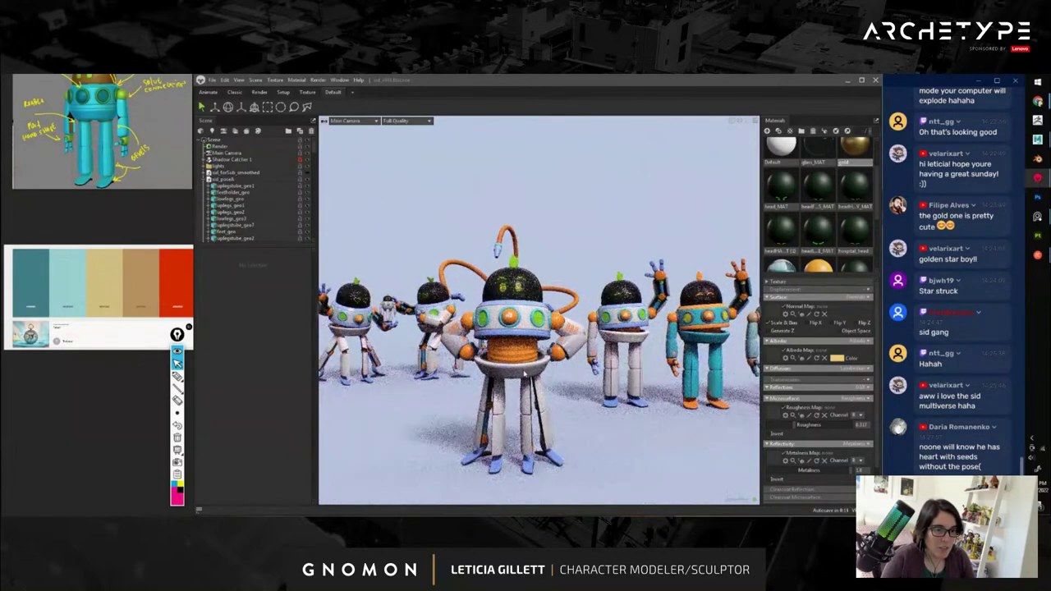
pyautogui.moveTo(524, 373); pyautogui.dragTo(503, 390, button='right')
pyautogui.moveTo(503, 391); pyautogui.dragTo(504, 369, button='middle')
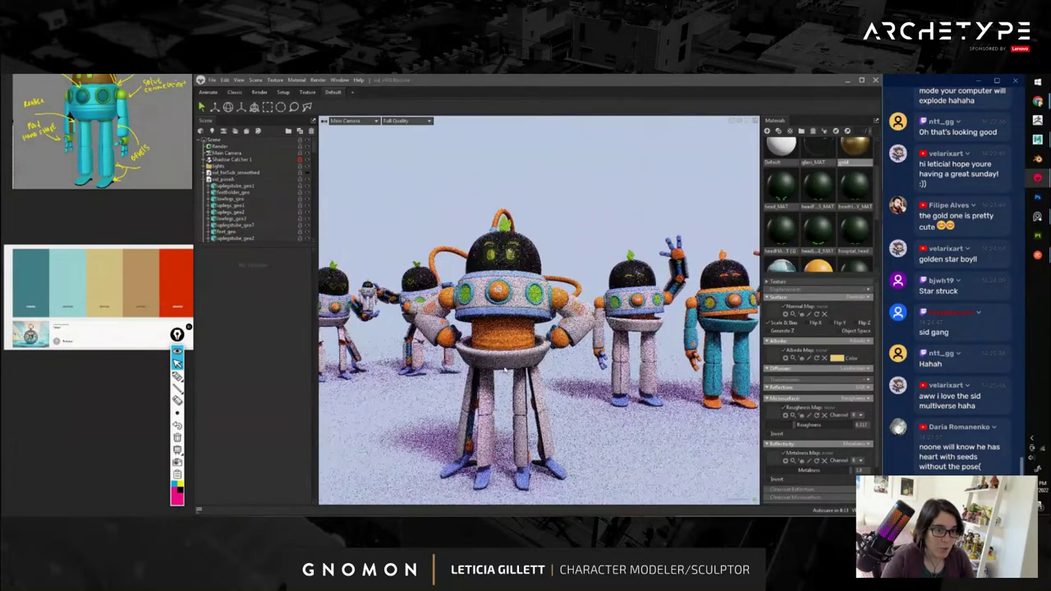
pyautogui.moveTo(504, 370); pyautogui.dragTo(464, 366)
pyautogui.scroll(-3, 463, 366)
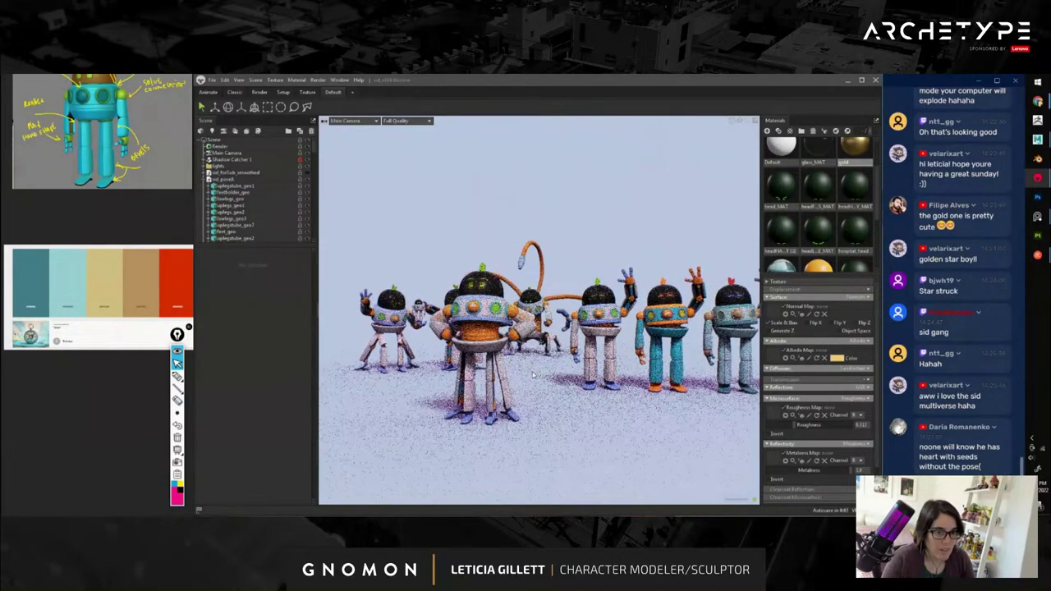
pyautogui.moveTo(600, 376); pyautogui.dragTo(627, 385)
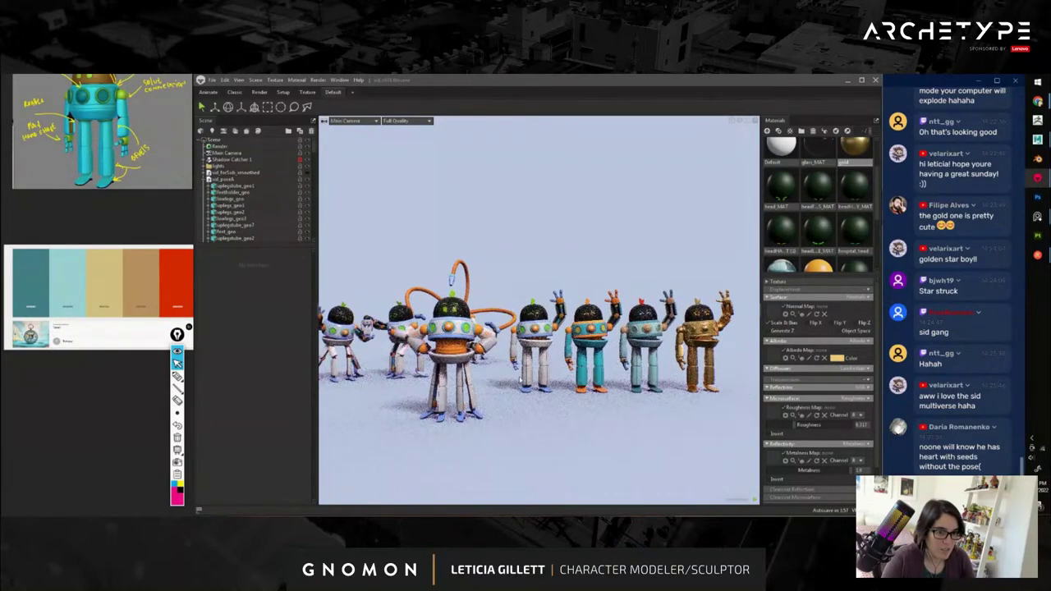
# Handwrite a list above the robots with the screen pen, reading RUST VERSION, POSE PLANT SEEDS and OSCAR.
pyautogui.moveTo(519, 379); pyautogui.dragTo(615, 371)
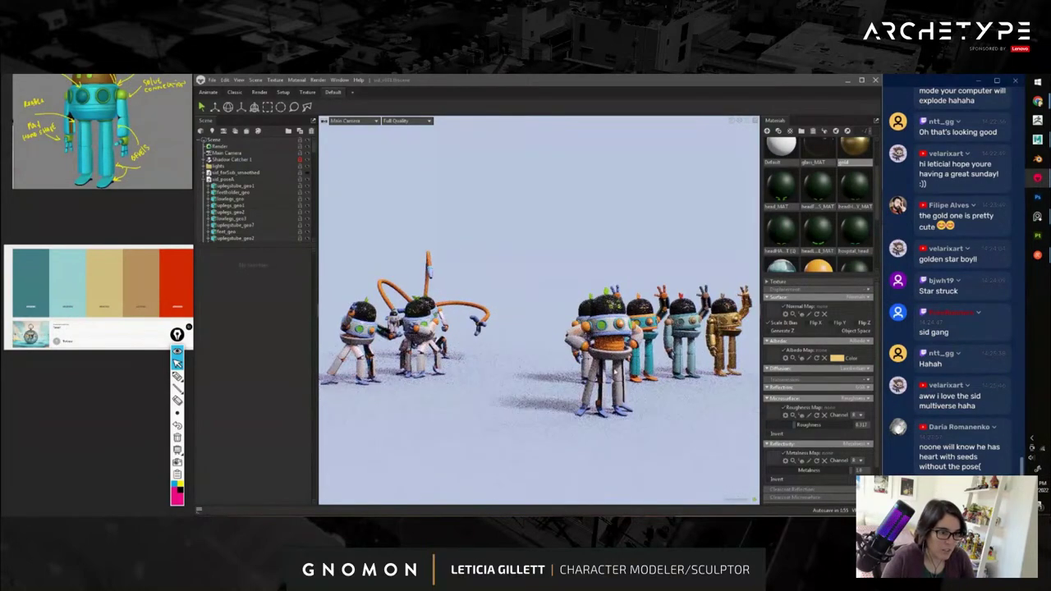
pyautogui.moveTo(615, 371); pyautogui.dragTo(599, 381, button='right')
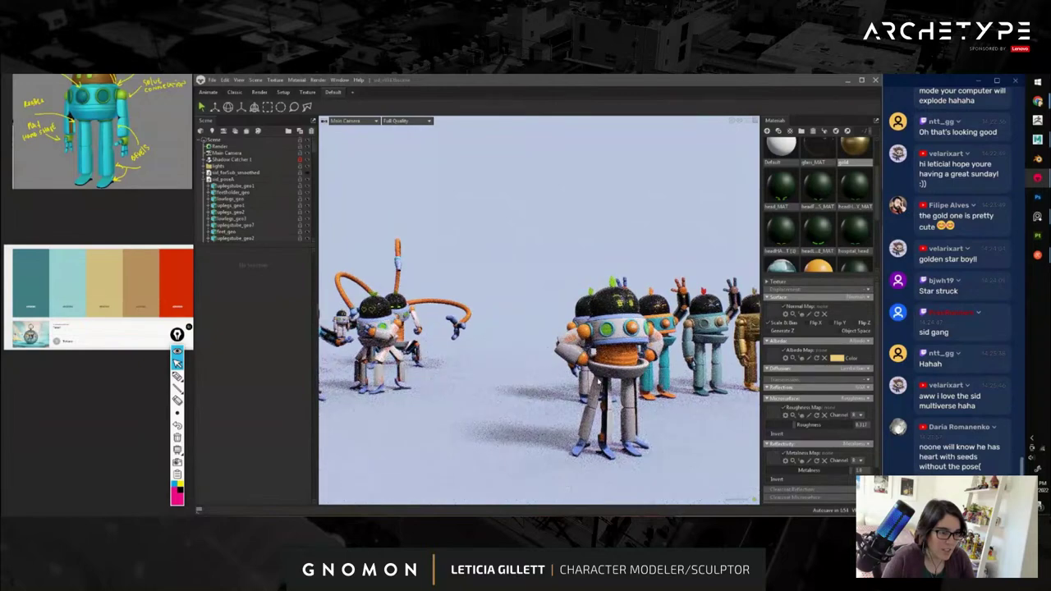
pyautogui.moveTo(598, 381); pyautogui.dragTo(522, 379)
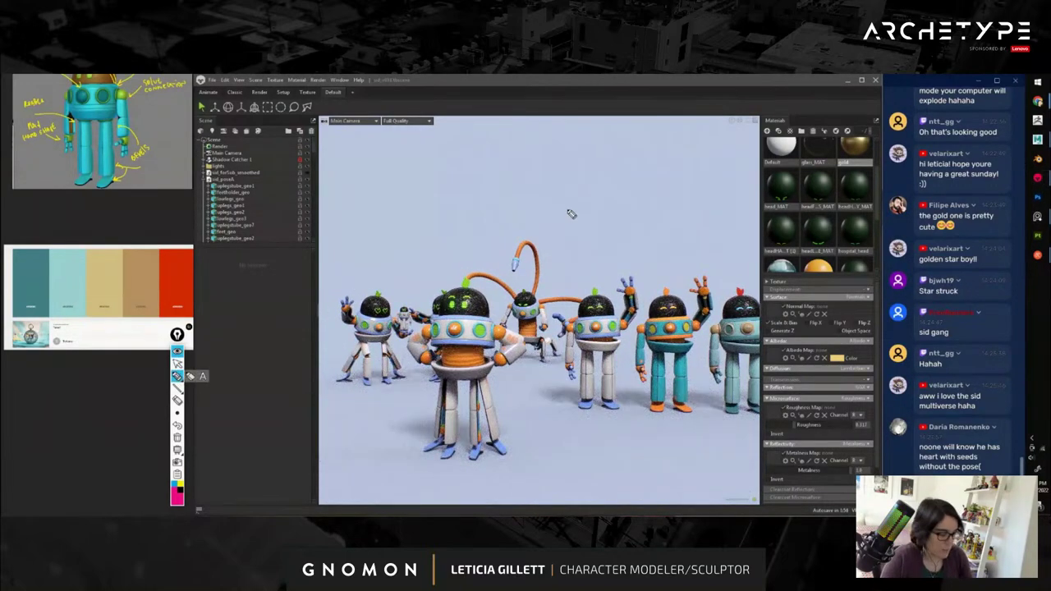
pyautogui.moveTo(618, 154); pyautogui.dragTo(628, 153)
pyautogui.moveTo(639, 149); pyautogui.dragTo(686, 158)
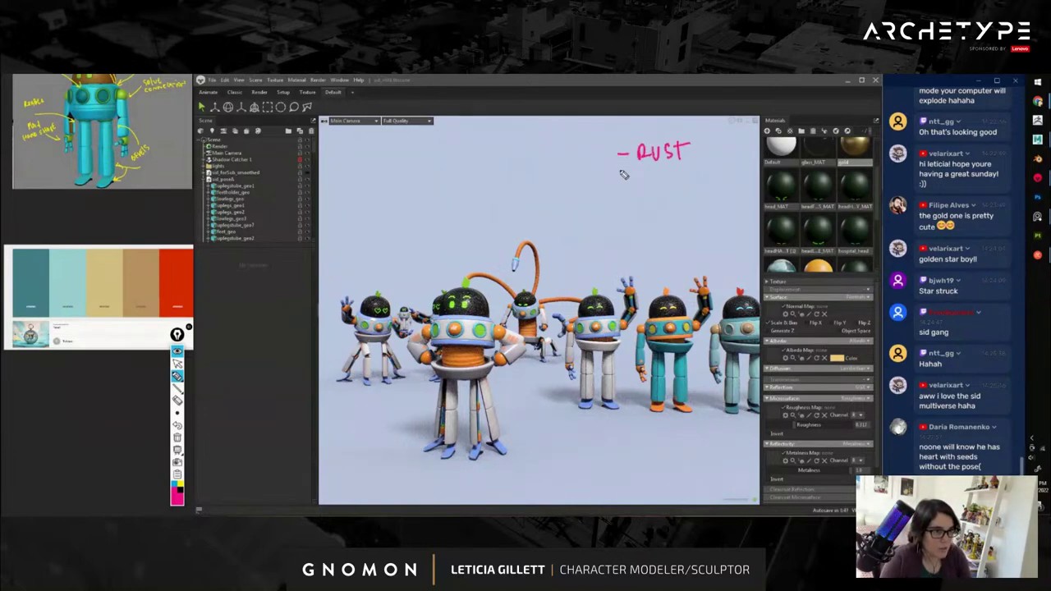
pyautogui.moveTo(617, 175)
pyautogui.mouseDown()
pyautogui.moveTo(730, 167)
pyautogui.moveTo(657, 200)
pyautogui.moveTo(692, 199)
pyautogui.mouseUp()
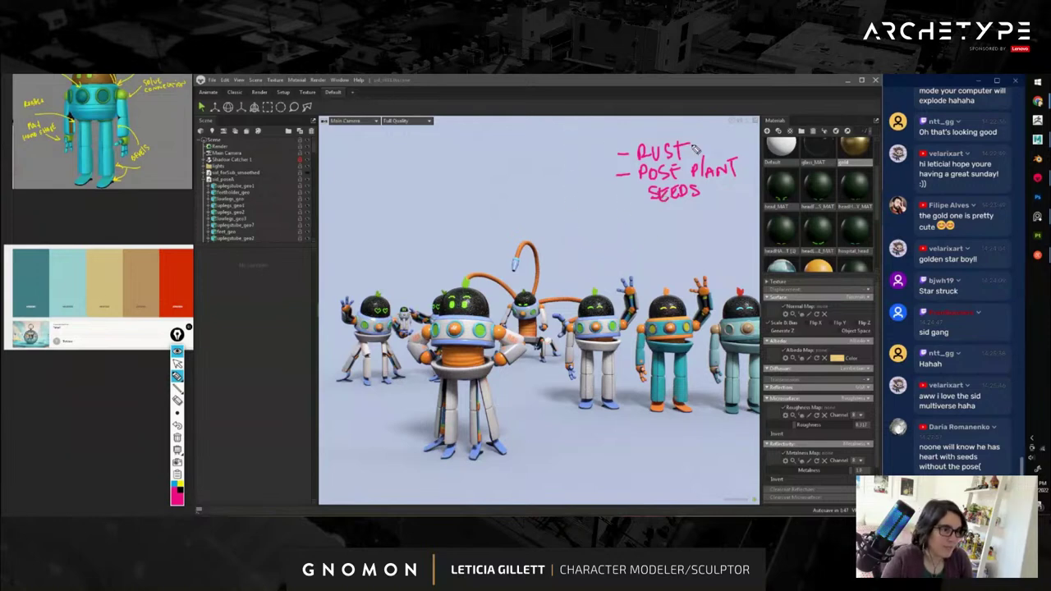
pyautogui.moveTo(699, 144); pyautogui.dragTo(745, 138)
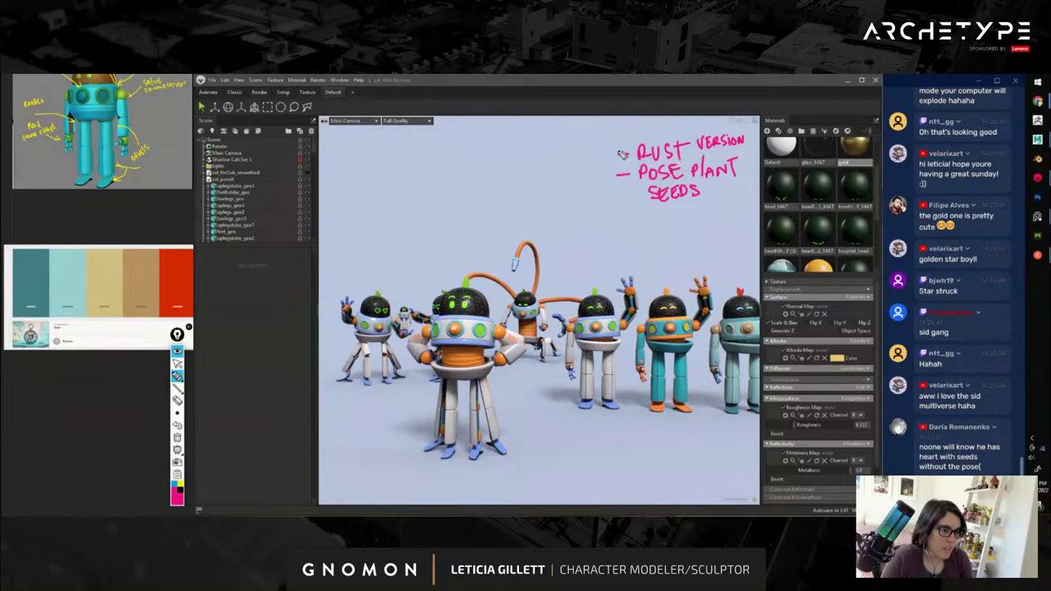
pyautogui.moveTo(622, 222)
pyautogui.mouseDown()
pyautogui.moveTo(649, 220)
pyautogui.moveTo(656, 232)
pyautogui.moveTo(699, 225)
pyautogui.mouseUp()
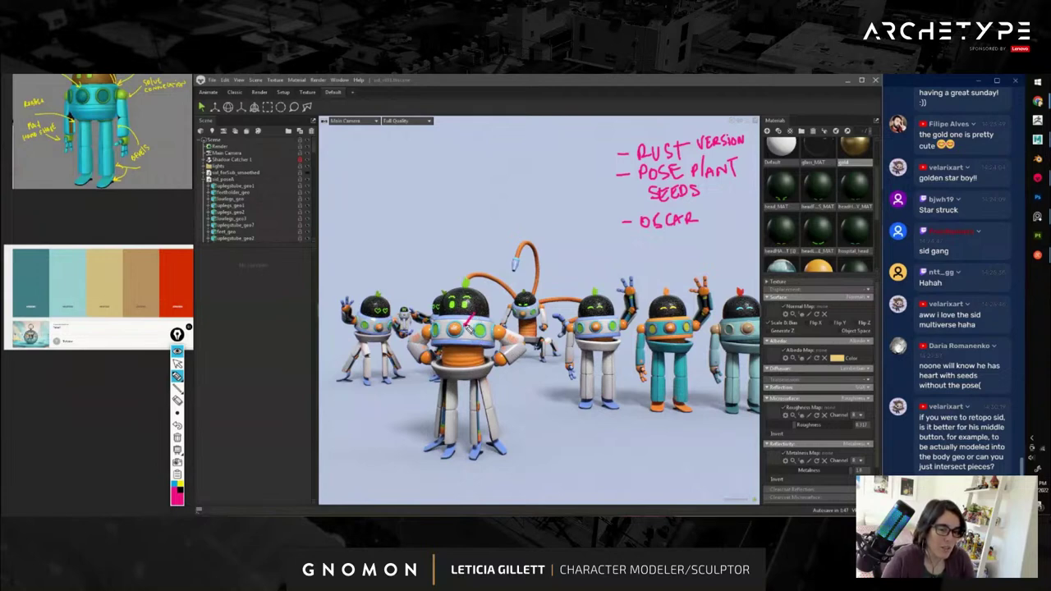
# Sketch a side profile of the chest button area above the robots, with two small rounded loops on its face.
pyautogui.moveTo(523, 156)
pyautogui.mouseDown()
pyautogui.moveTo(523, 209)
pyautogui.moveTo(523, 153)
pyautogui.moveTo(546, 133)
pyautogui.mouseUp()
pyautogui.moveTo(524, 207); pyautogui.dragTo(551, 234)
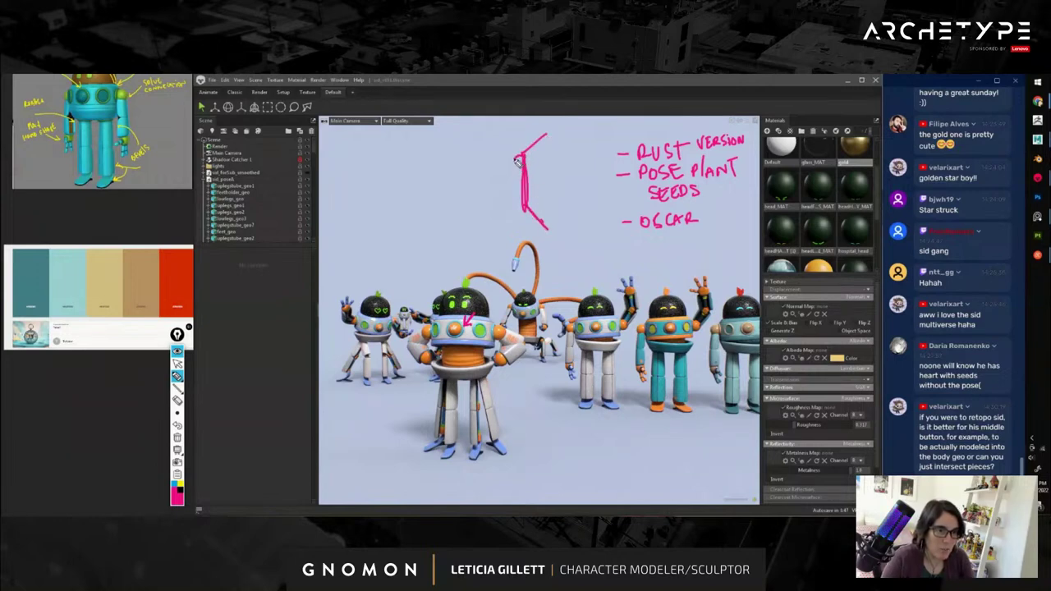
pyautogui.moveTo(527, 189); pyautogui.dragTo(520, 206)
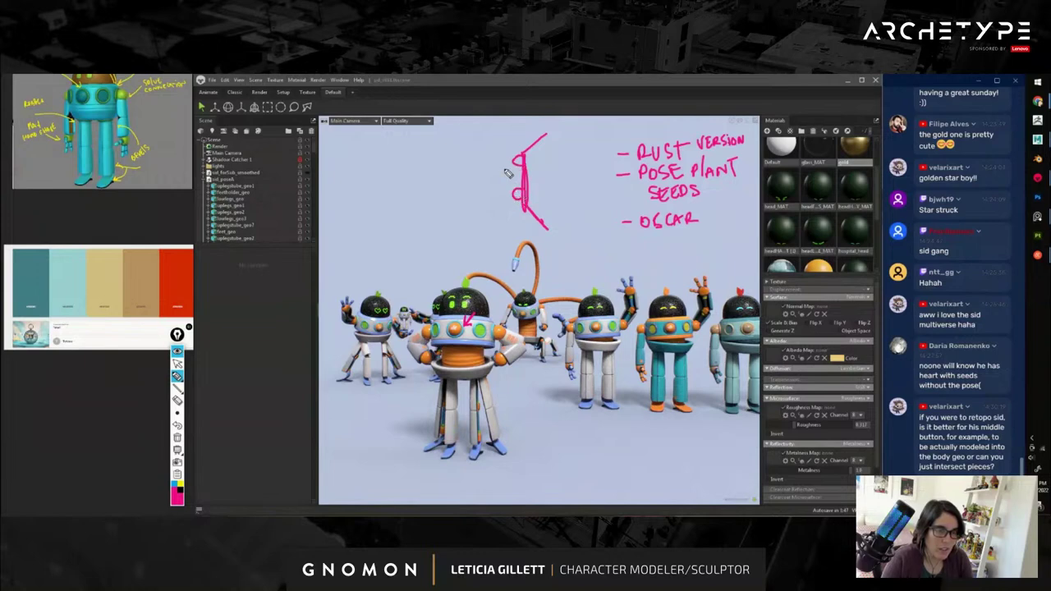
# Sketch a perspective box beside the profile drawing, with two concentric circles on its front face.
pyautogui.moveTo(422, 158); pyautogui.dragTo(475, 167)
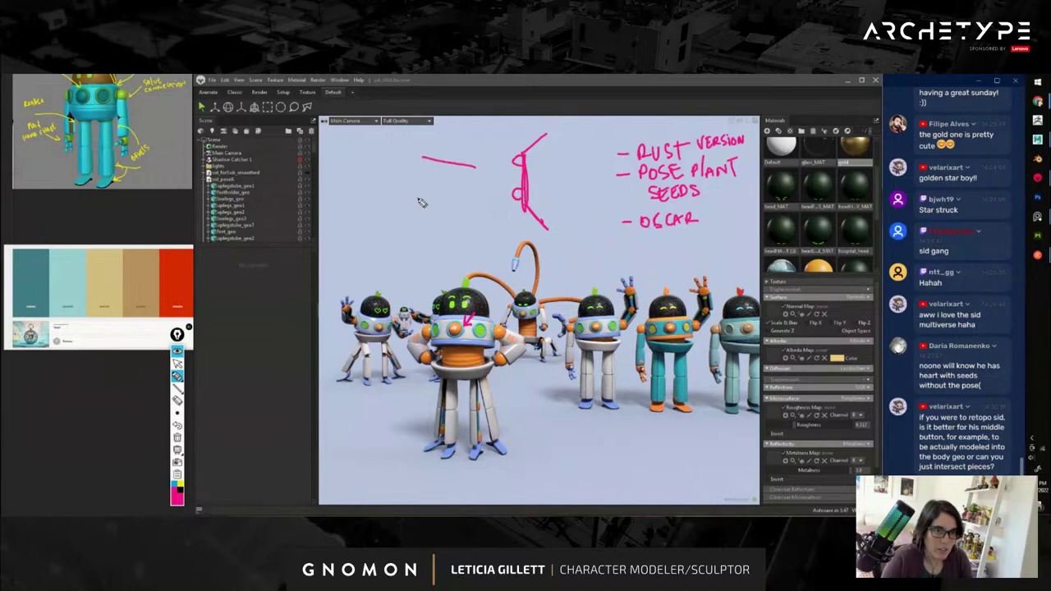
pyautogui.moveTo(420, 202); pyautogui.dragTo(474, 207)
pyautogui.moveTo(474, 168); pyautogui.dragTo(475, 208)
pyautogui.moveTo(421, 157)
pyautogui.mouseDown()
pyautogui.moveTo(420, 202)
pyautogui.moveTo(458, 138)
pyautogui.moveTo(501, 156)
pyautogui.mouseUp()
pyautogui.moveTo(475, 210); pyautogui.dragTo(503, 195)
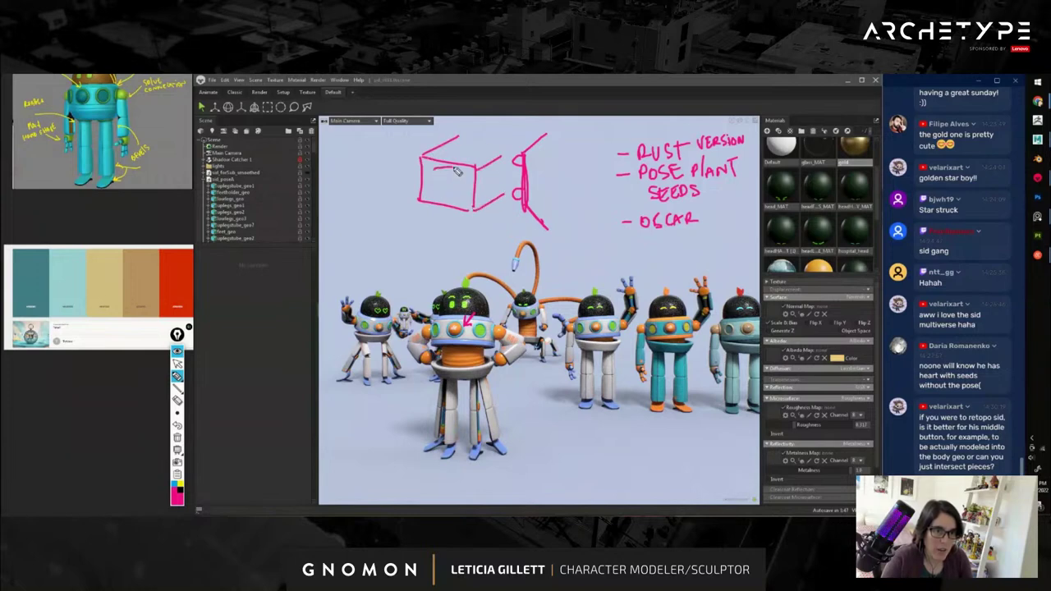
pyautogui.moveTo(454, 168)
pyautogui.mouseDown()
pyautogui.moveTo(445, 200)
pyautogui.moveTo(446, 167)
pyautogui.moveTo(442, 195)
pyautogui.moveTo(444, 179)
pyautogui.mouseUp()
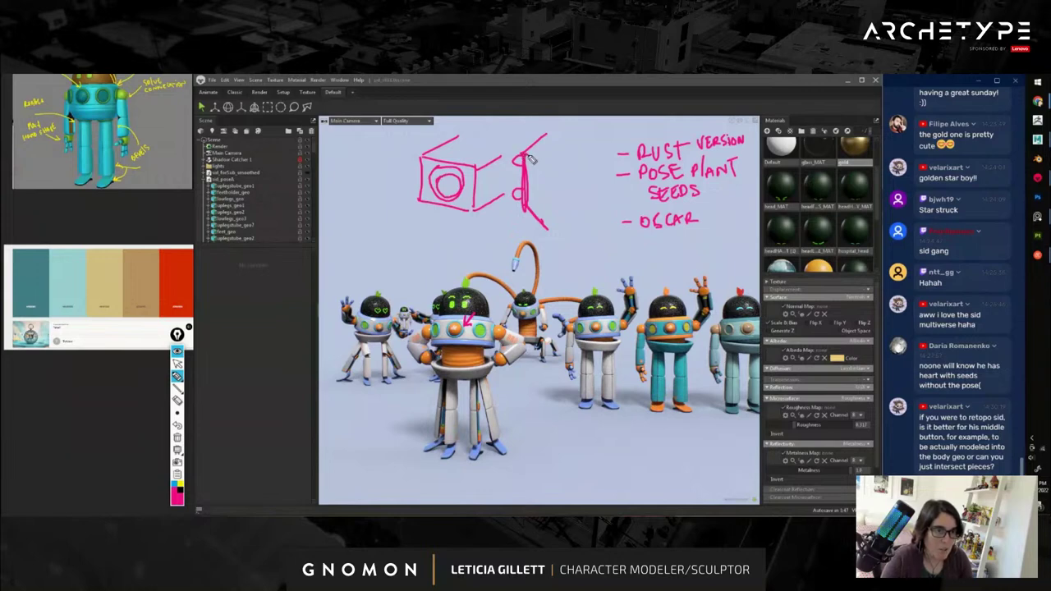
# Mark the button sketches with arrows, circle the hands-on-hips robot's chest, draw a looping arrow above the waving robots, and clear all the annotations.
pyautogui.moveTo(526, 154)
pyautogui.mouseDown()
pyautogui.moveTo(522, 185)
pyautogui.moveTo(558, 179)
pyautogui.moveTo(519, 193)
pyautogui.mouseUp()
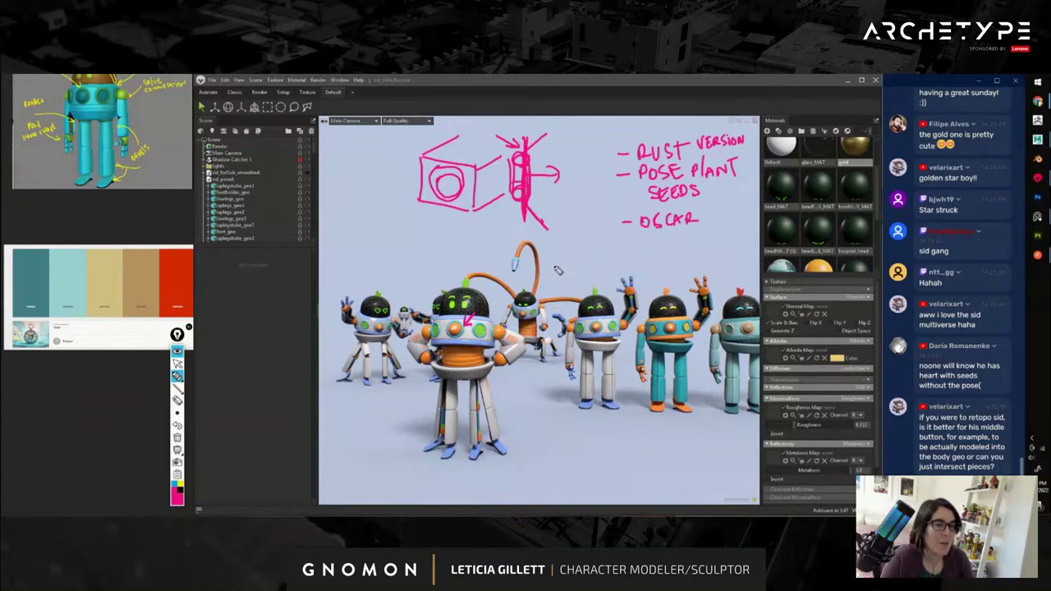
pyautogui.moveTo(555, 269)
pyautogui.mouseDown()
pyautogui.moveTo(577, 246)
pyautogui.moveTo(700, 261)
pyautogui.mouseUp()
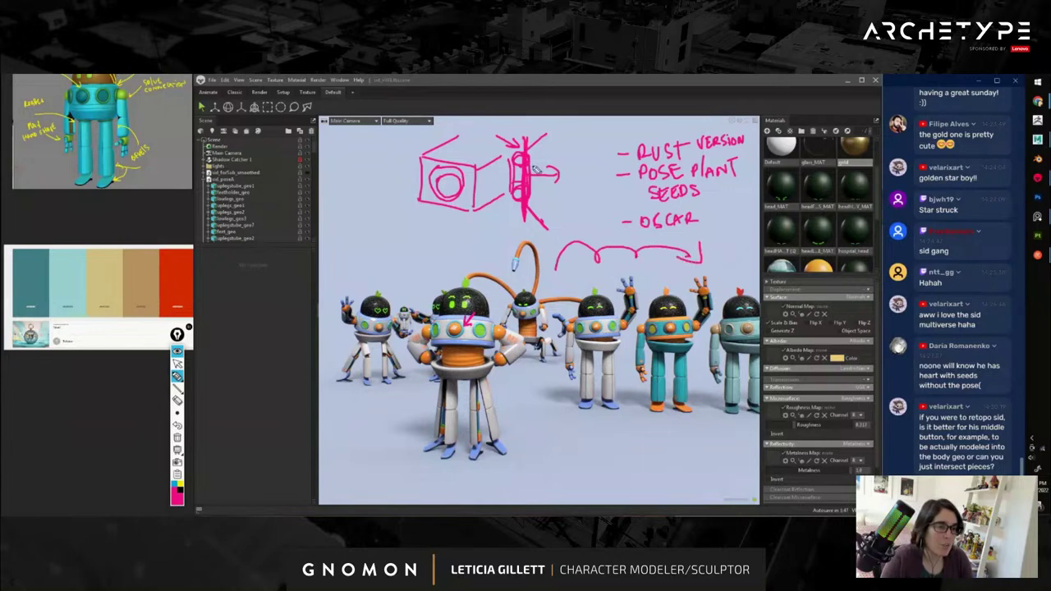
pyautogui.moveTo(479, 242)
pyautogui.mouseDown()
pyautogui.moveTo(477, 267)
pyautogui.moveTo(485, 257)
pyautogui.mouseUp()
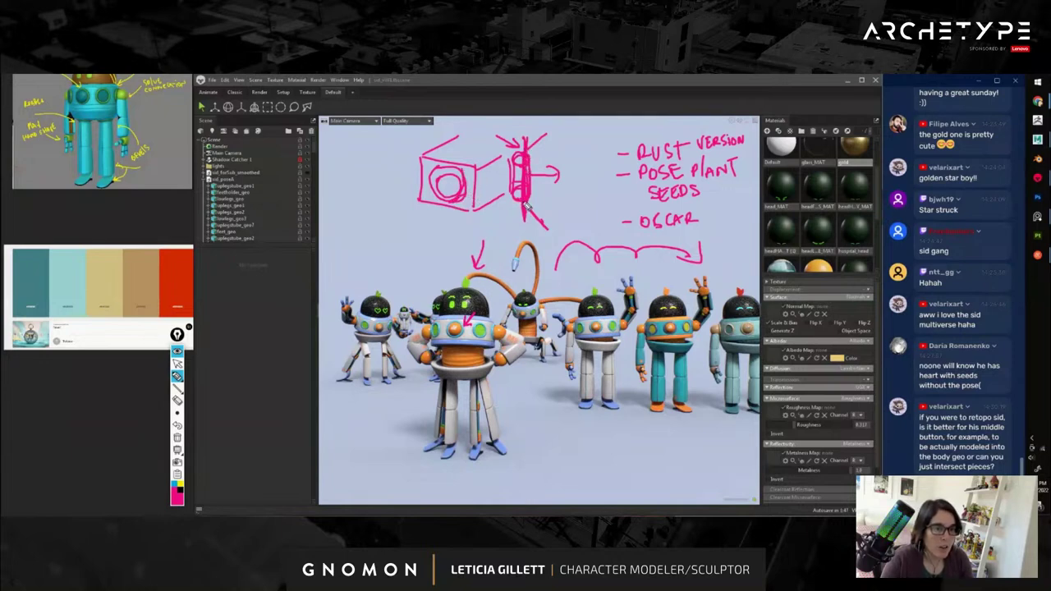
pyautogui.moveTo(496, 215); pyautogui.dragTo(515, 209)
pyautogui.moveTo(507, 205); pyautogui.dragTo(510, 217)
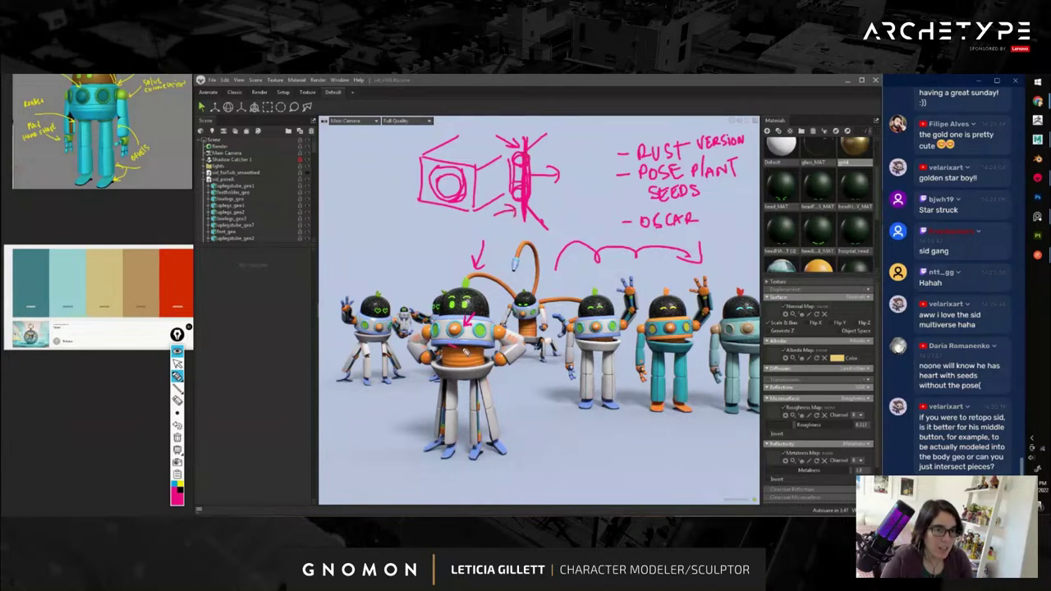
pyautogui.moveTo(458, 305); pyautogui.dragTo(450, 310)
pyautogui.moveTo(485, 180)
pyautogui.mouseDown()
pyautogui.moveTo(498, 179)
pyautogui.moveTo(489, 196)
pyautogui.mouseUp()
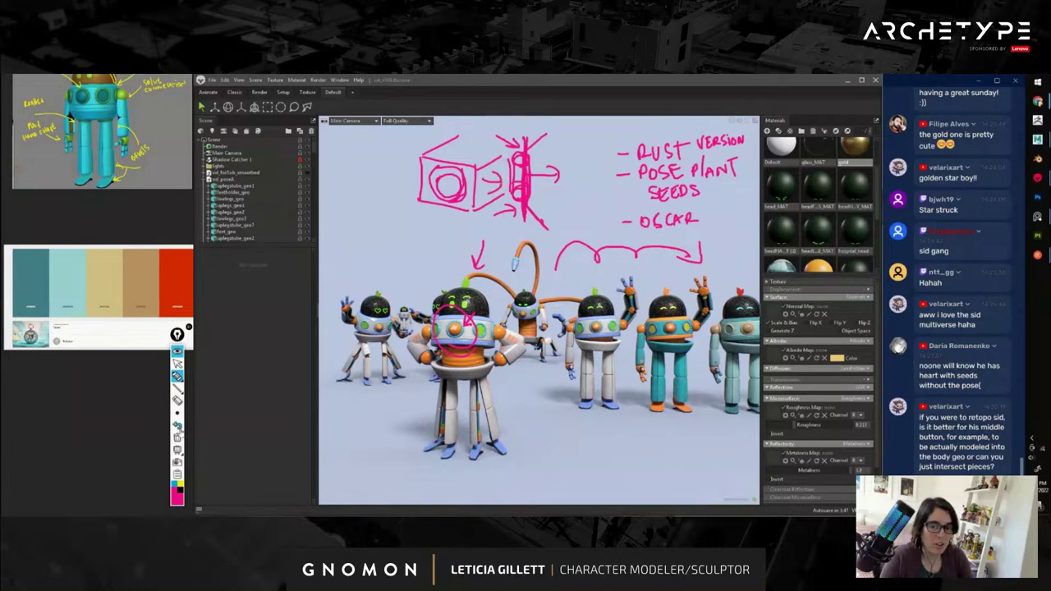
pyautogui.click(177, 438)
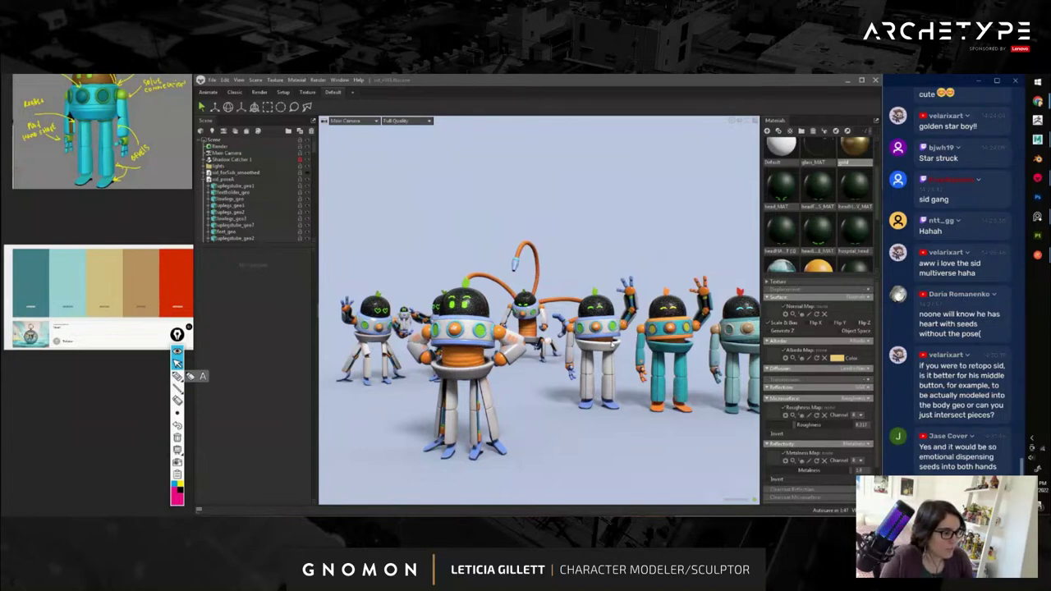
# Examine the robot group from several distances, and view the teal, light-blue and gold waving robots up close.
pyautogui.click(575, 247)
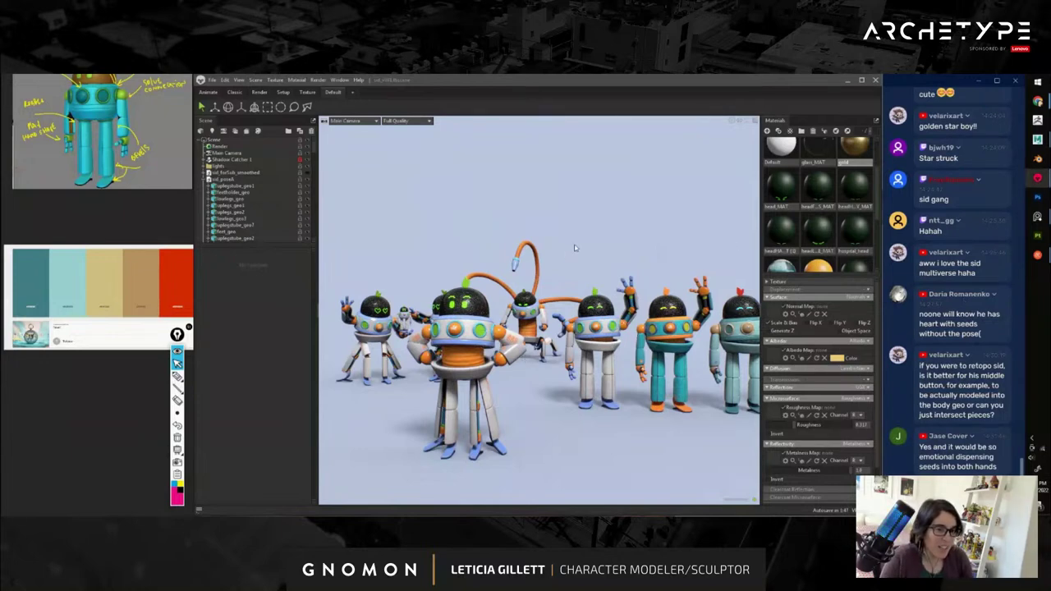
pyautogui.scroll(-3, 514, 405)
pyautogui.moveTo(515, 405)
pyautogui.mouseDown()
pyautogui.moveTo(548, 411)
pyautogui.moveTo(498, 395)
pyautogui.mouseUp()
pyautogui.moveTo(621, 391); pyautogui.dragTo(619, 396)
pyautogui.moveTo(619, 395); pyautogui.dragTo(621, 395, button='middle')
pyautogui.moveTo(590, 390); pyautogui.dragTo(590, 391)
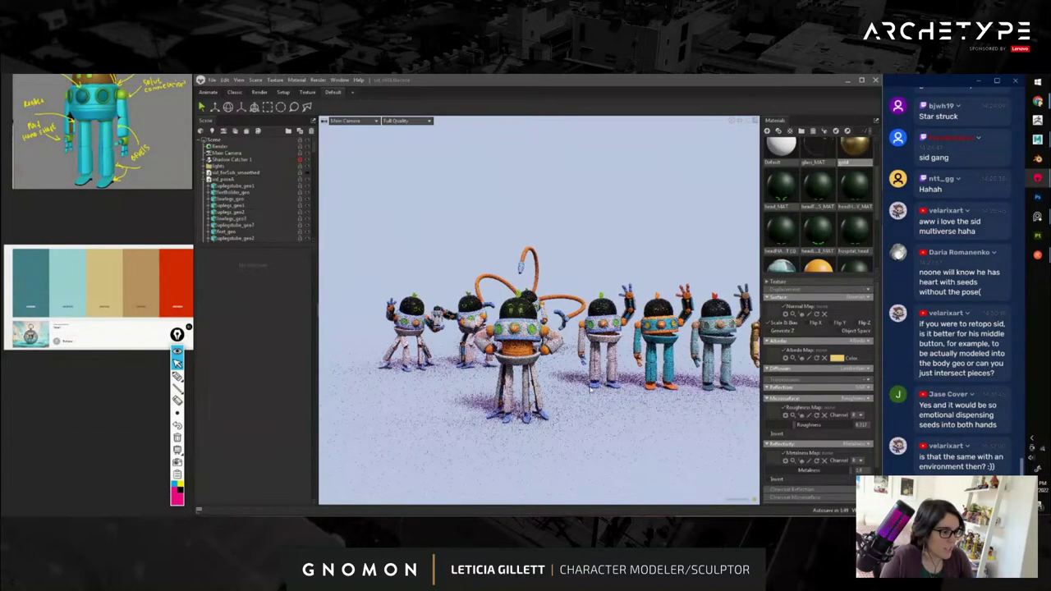
pyautogui.scroll(4, 588, 388)
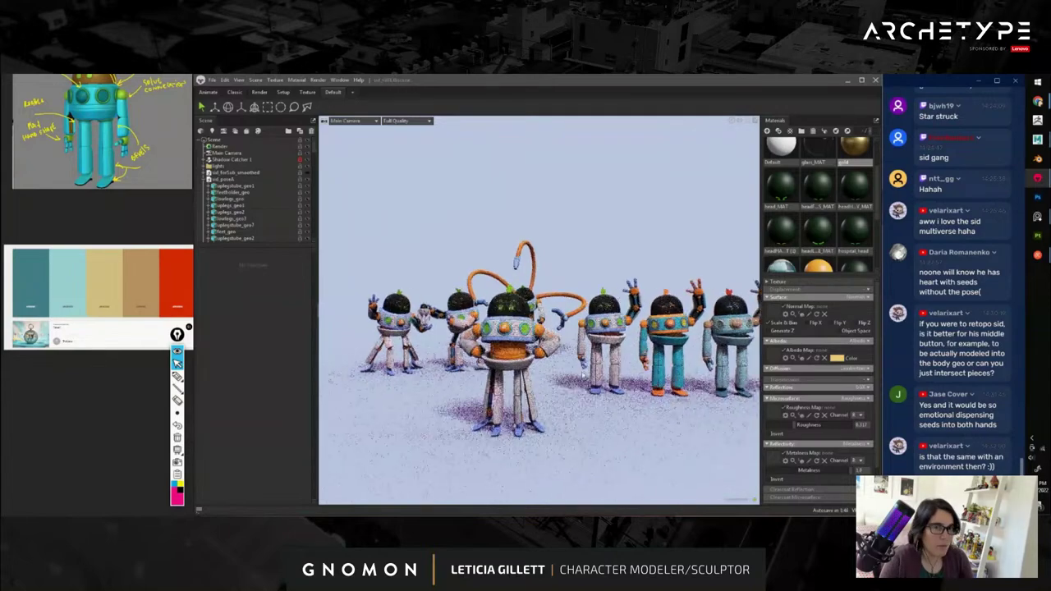
pyautogui.moveTo(588, 380); pyautogui.dragTo(588, 374)
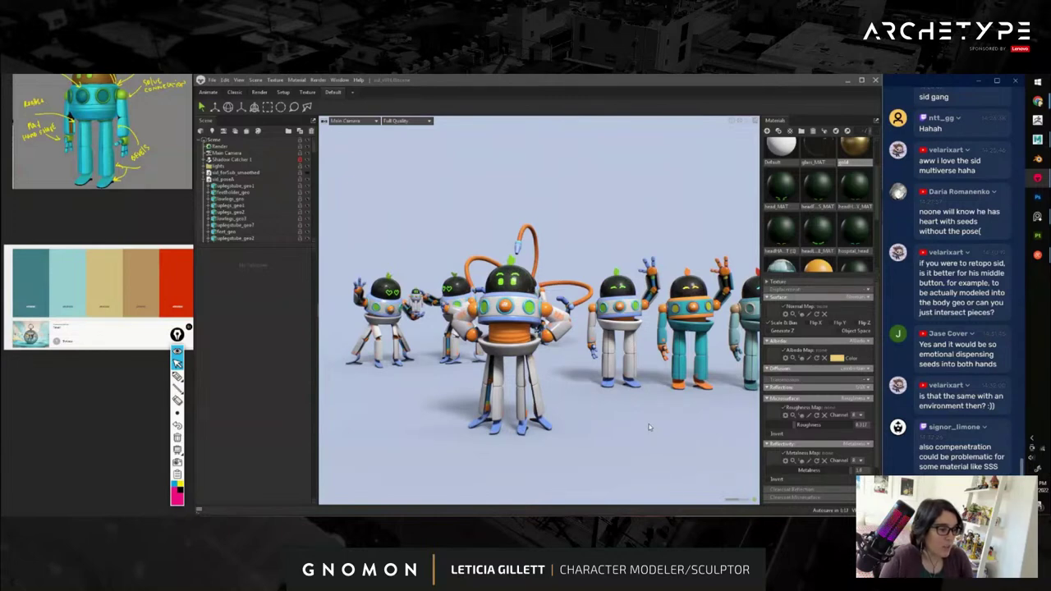
pyautogui.moveTo(642, 420); pyautogui.dragTo(682, 393)
pyautogui.scroll(2, 682, 392)
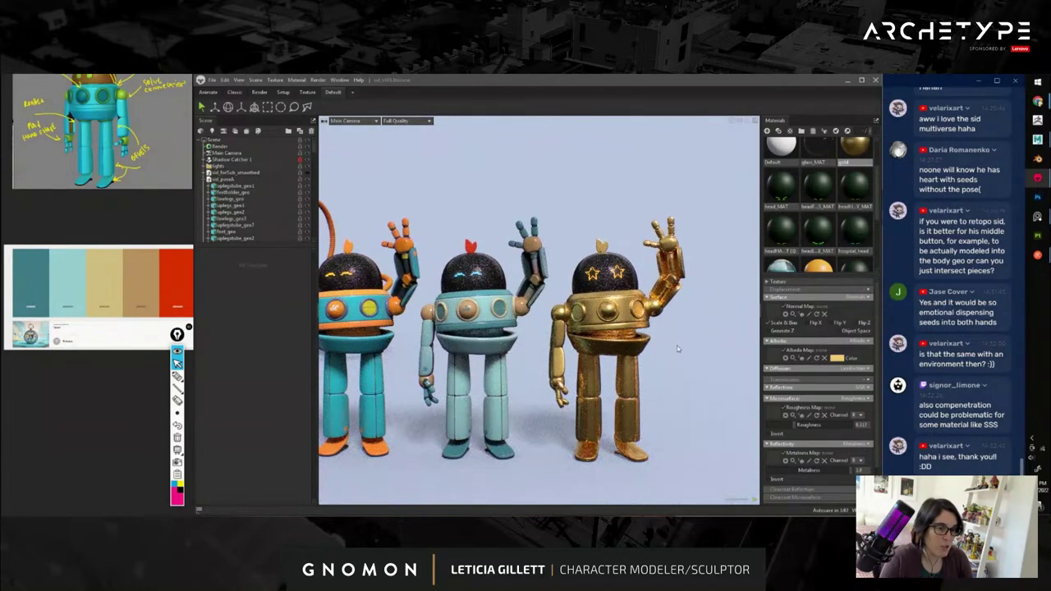
# Frame the complete robot group from slightly above, with the hands-on-hips robot in front and the gold robot included.
pyautogui.moveTo(594, 406); pyautogui.dragTo(515, 384, button='right')
pyautogui.moveTo(516, 384); pyautogui.dragTo(628, 403)
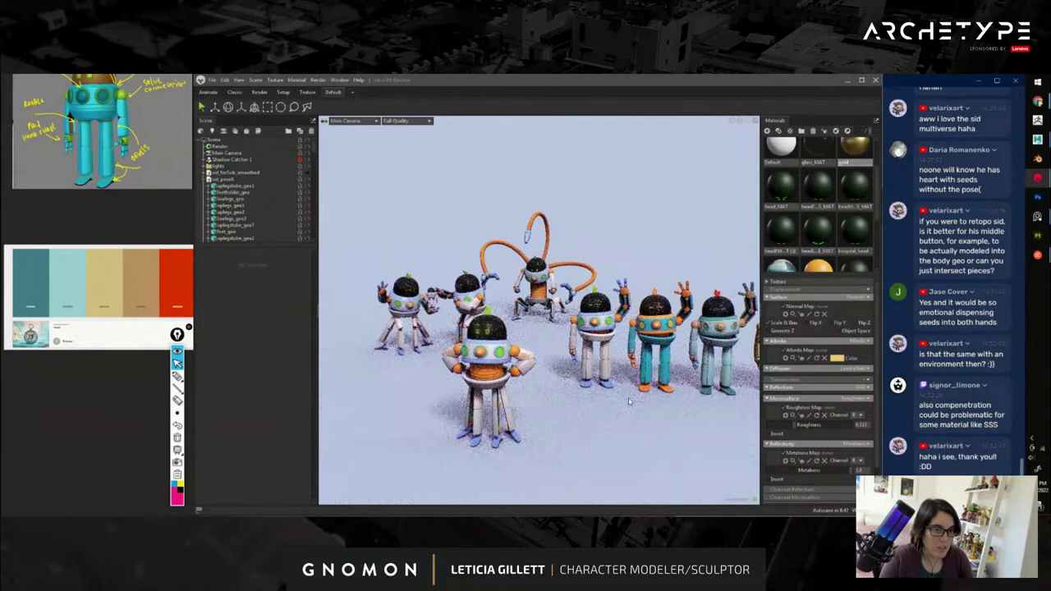
pyautogui.click(631, 403)
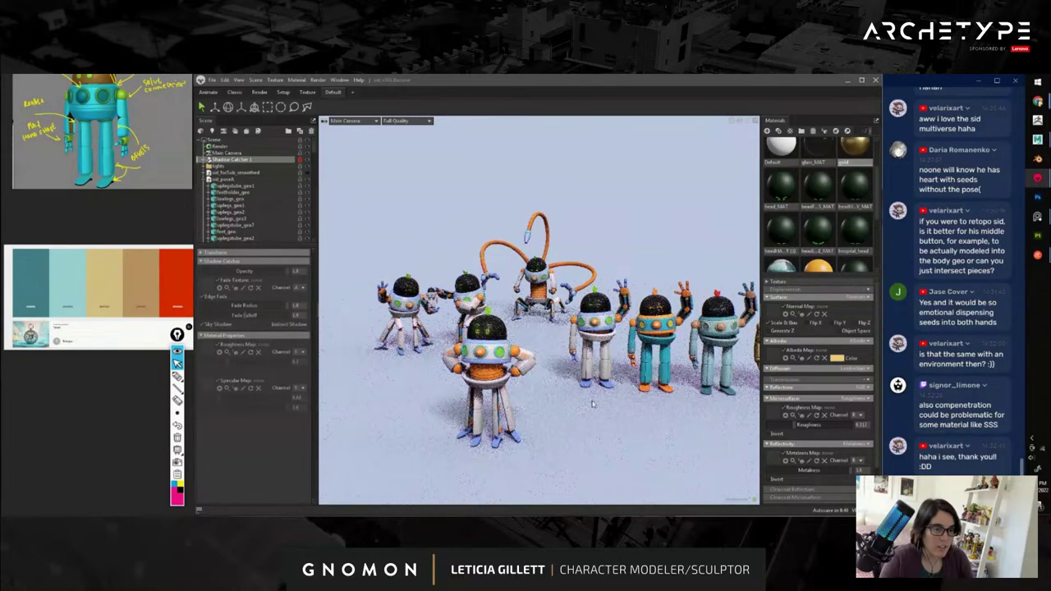
pyautogui.moveTo(633, 402); pyautogui.dragTo(601, 399)
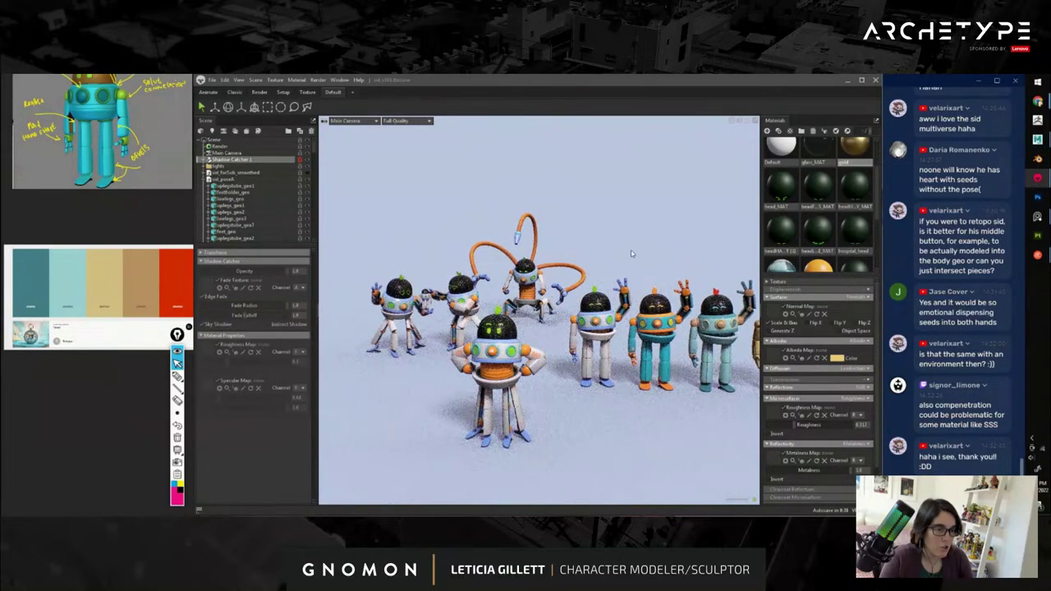
pyautogui.moveTo(630, 371); pyautogui.dragTo(623, 359)
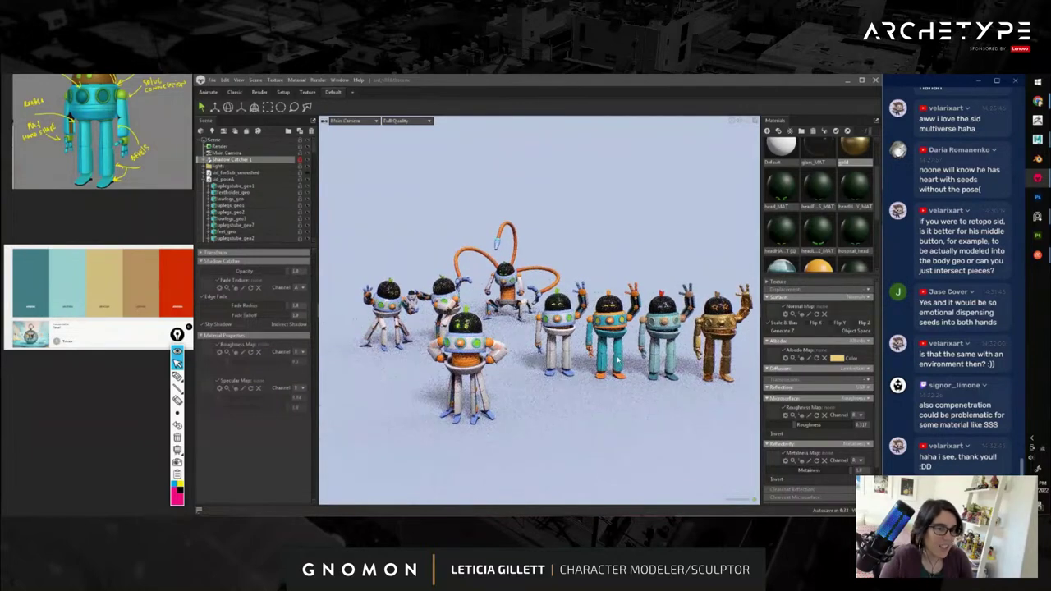
pyautogui.moveTo(623, 362); pyautogui.dragTo(614, 358)
pyautogui.moveTo(614, 359); pyautogui.dragTo(619, 362, button='middle')
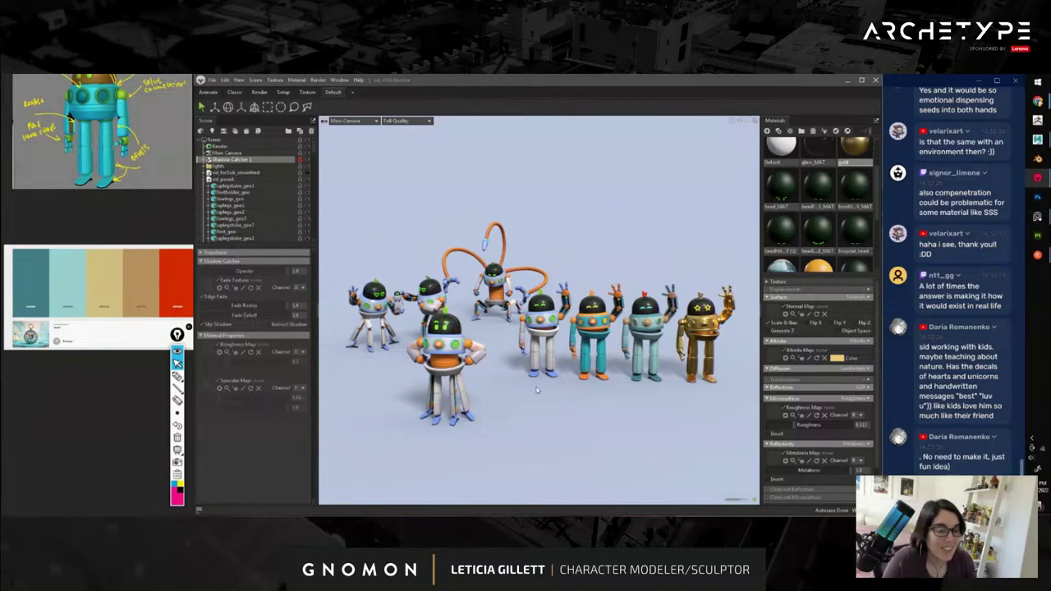
pyautogui.moveTo(525, 411)
pyautogui.keyDown('alt'); pyautogui.mouseDown()
pyautogui.moveTo(545, 419)
pyautogui.moveTo(521, 415)
pyautogui.moveTo(533, 410)
pyautogui.mouseUp(); pyautogui.keyUp('alt')
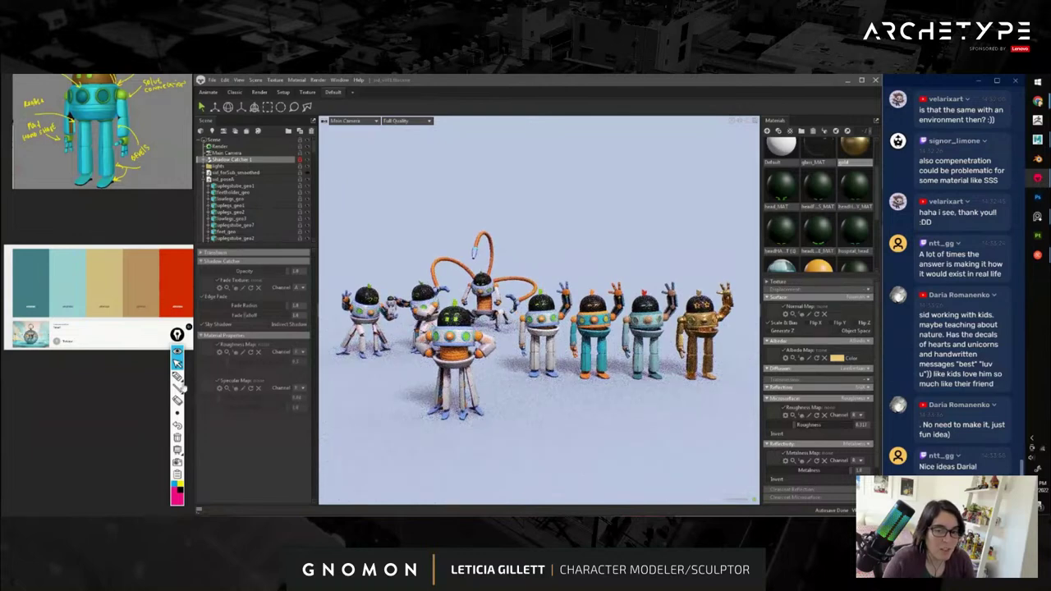
# Handwrite the character traits HERO, FRIENDLY, NATURE and LOYAL above the waving robots with the screen pen, and outline the list.
pyautogui.click(176, 375)
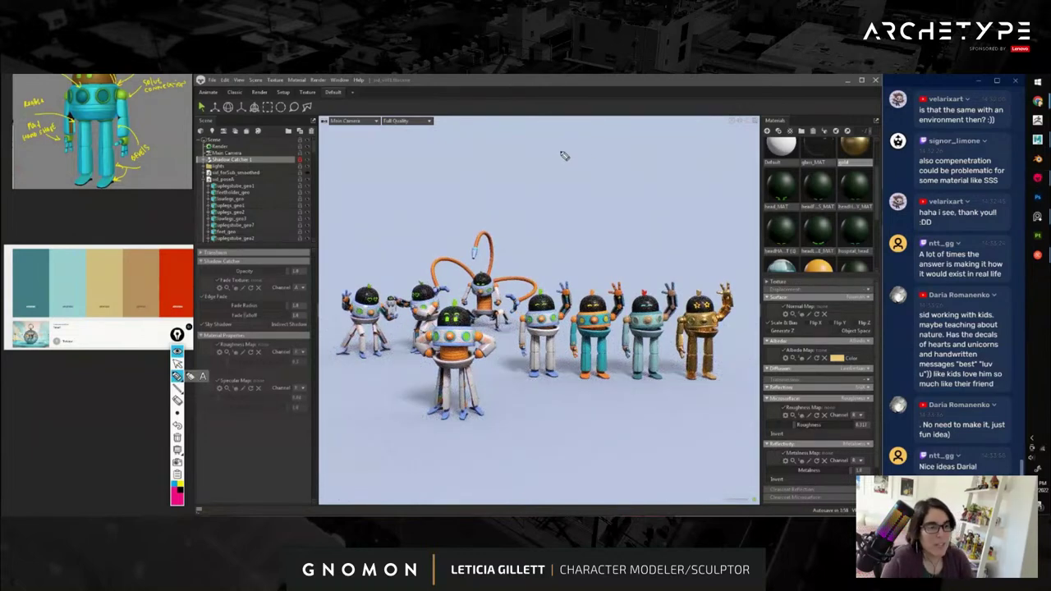
pyautogui.moveTo(594, 154); pyautogui.dragTo(678, 153)
pyautogui.moveTo(589, 178)
pyautogui.mouseDown()
pyautogui.moveTo(711, 184)
pyautogui.moveTo(706, 197)
pyautogui.mouseUp()
pyautogui.moveTo(586, 209)
pyautogui.mouseDown()
pyautogui.moveTo(642, 216)
pyautogui.moveTo(650, 200)
pyautogui.moveTo(691, 200)
pyautogui.mouseUp()
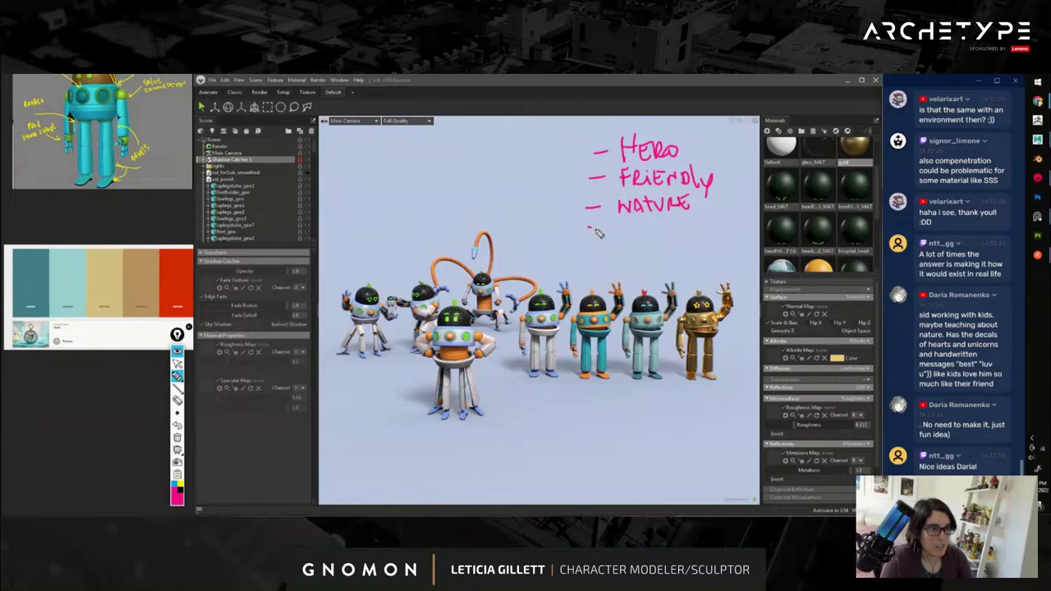
pyautogui.moveTo(586, 227); pyautogui.dragTo(686, 233)
pyautogui.moveTo(680, 130)
pyautogui.mouseDown()
pyautogui.moveTo(582, 227)
pyautogui.moveTo(691, 120)
pyautogui.mouseUp()
# Draw arrows from the trait list to the hands-on-hips, waving and tentacle-armed robots, clear all the annotations, and leave pen mode.
pyautogui.moveTo(581, 211); pyautogui.dragTo(483, 353)
pyautogui.moveTo(483, 353); pyautogui.dragTo(500, 348)
pyautogui.moveTo(565, 271); pyautogui.dragTo(577, 280)
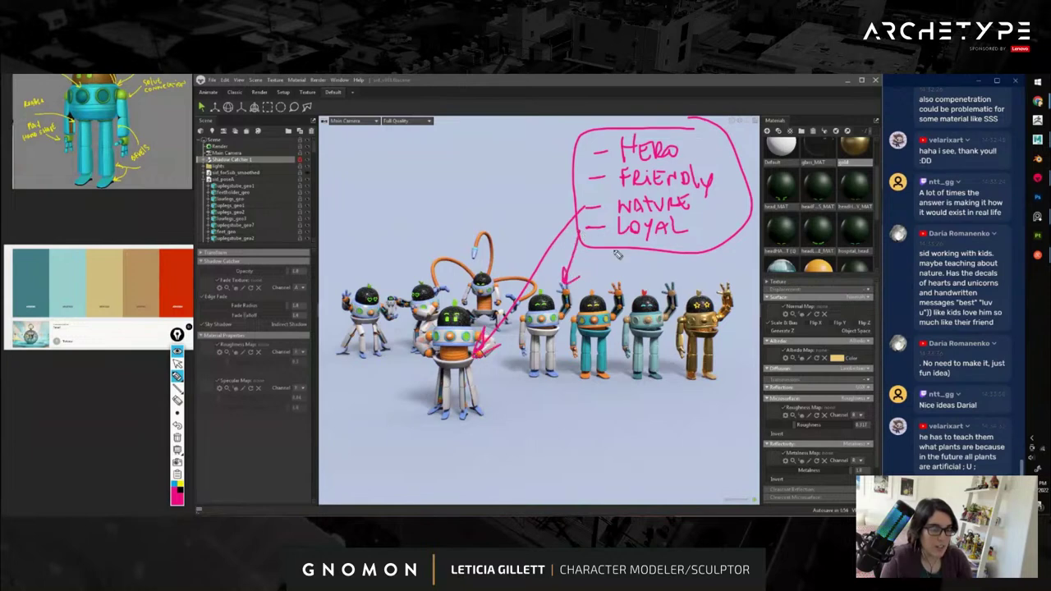
pyautogui.moveTo(605, 247)
pyautogui.mouseDown()
pyautogui.moveTo(605, 279)
pyautogui.moveTo(698, 278)
pyautogui.mouseUp()
pyautogui.moveTo(691, 271)
pyautogui.mouseDown()
pyautogui.moveTo(699, 279)
pyautogui.moveTo(703, 270)
pyautogui.mouseUp()
pyautogui.moveTo(575, 205)
pyautogui.mouseDown()
pyautogui.moveTo(509, 260)
pyautogui.moveTo(527, 257)
pyautogui.mouseUp()
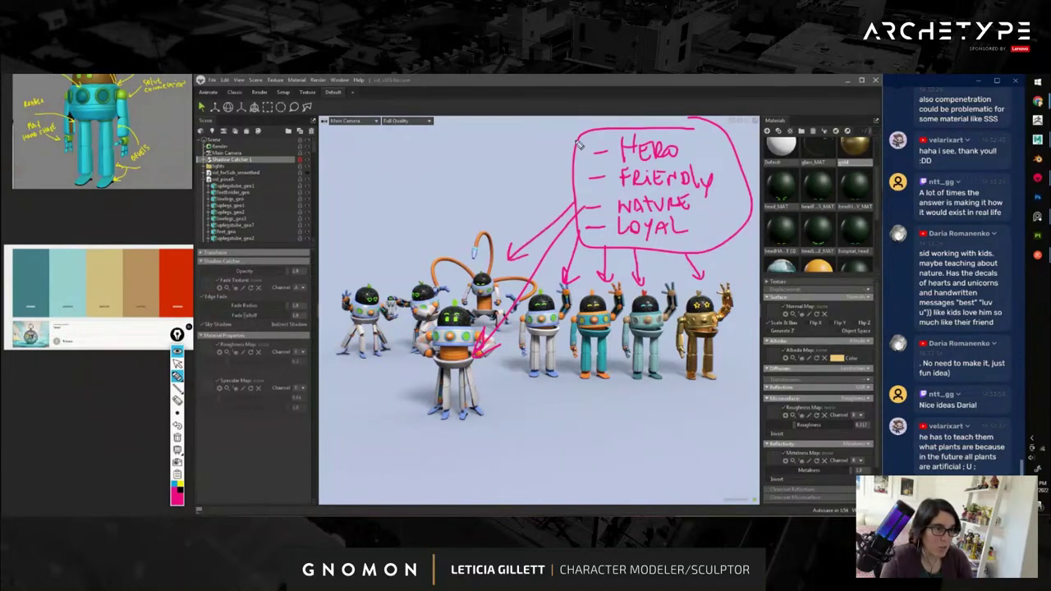
pyautogui.moveTo(681, 128)
pyautogui.mouseDown()
pyautogui.moveTo(727, 125)
pyautogui.moveTo(739, 259)
pyautogui.moveTo(651, 267)
pyautogui.mouseUp()
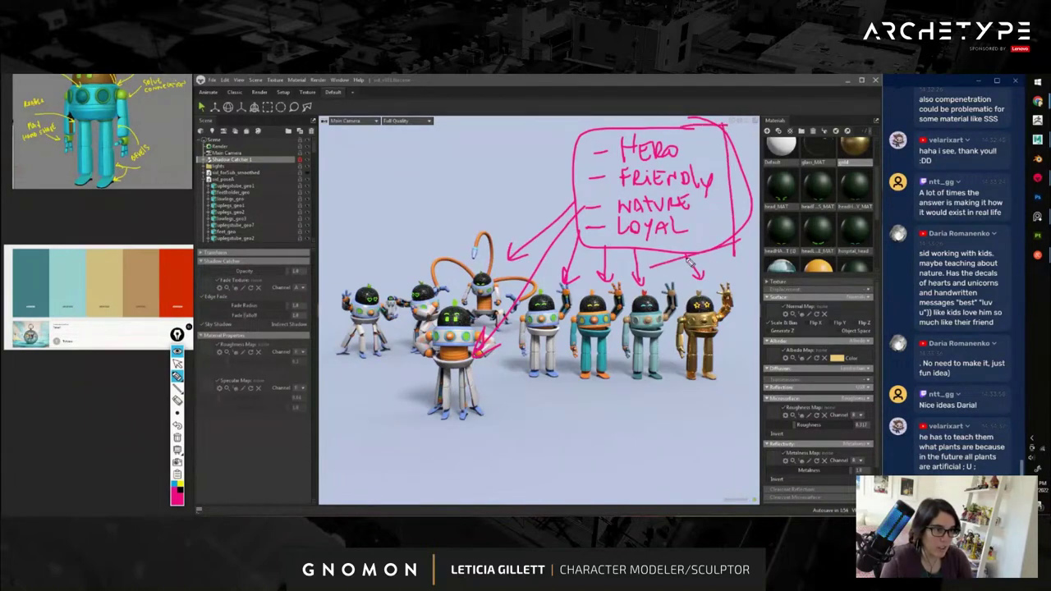
pyautogui.moveTo(572, 199); pyautogui.dragTo(502, 264)
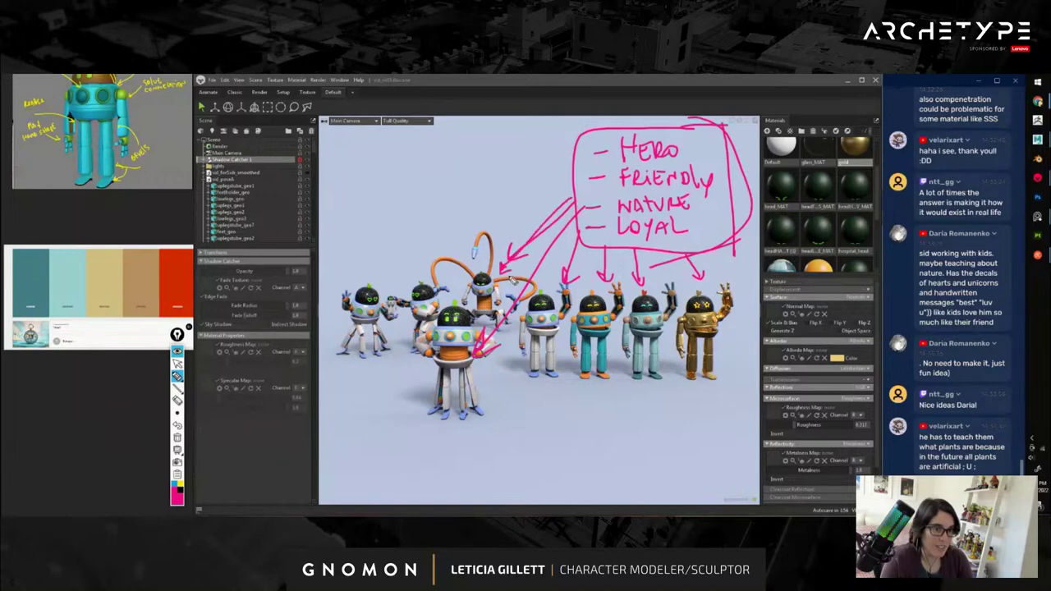
pyautogui.click(176, 438)
pyautogui.click(177, 363)
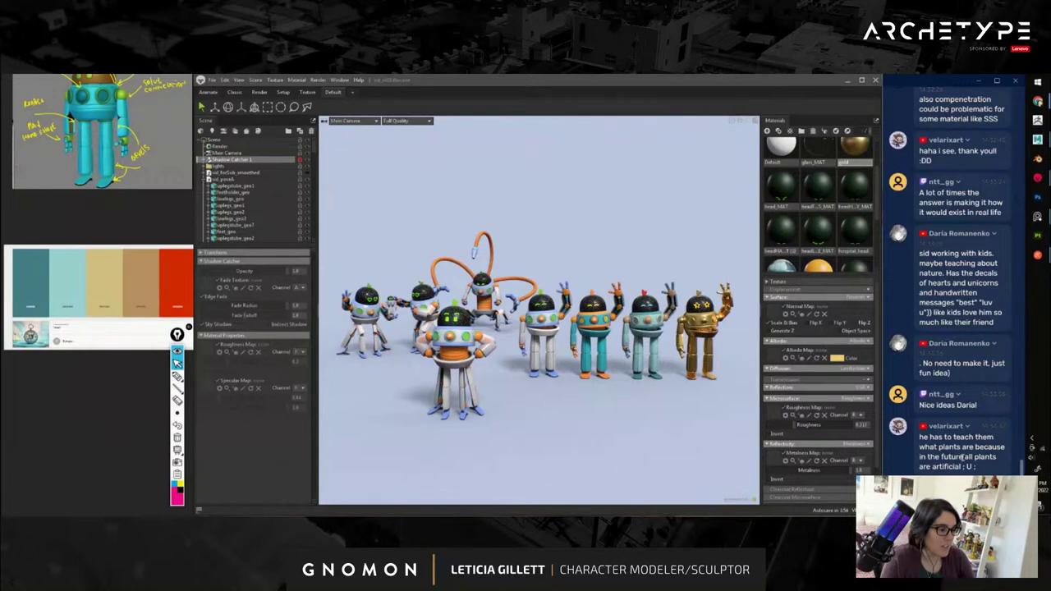
# Mark the front robot's bowl rim beside both hands with strokes and a circled 3, and clear the annotations.
pyautogui.click(550, 239)
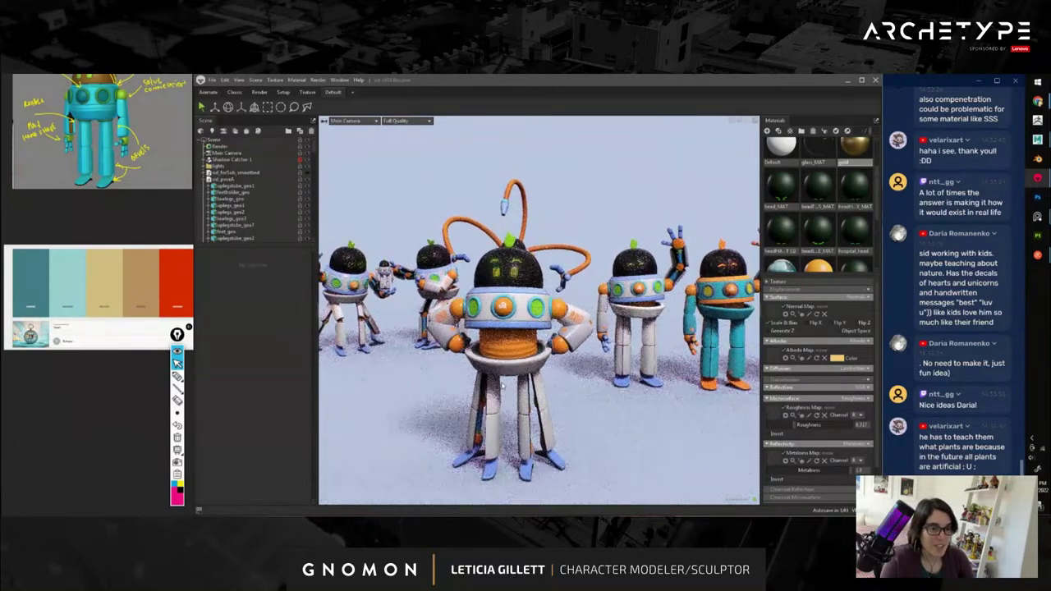
pyautogui.moveTo(517, 382); pyautogui.dragTo(514, 371)
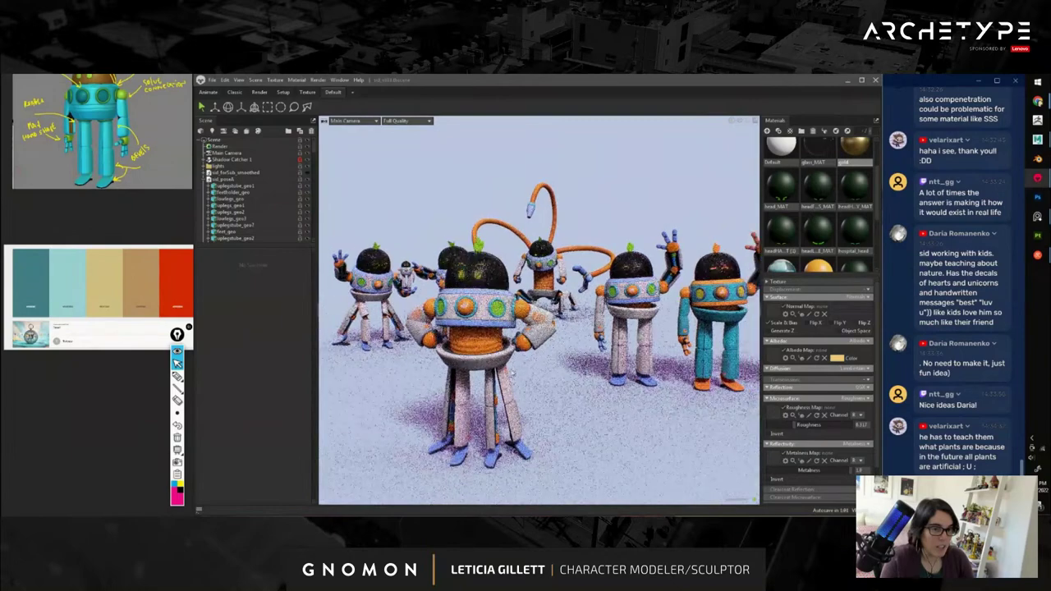
pyautogui.moveTo(657, 359); pyautogui.dragTo(641, 368)
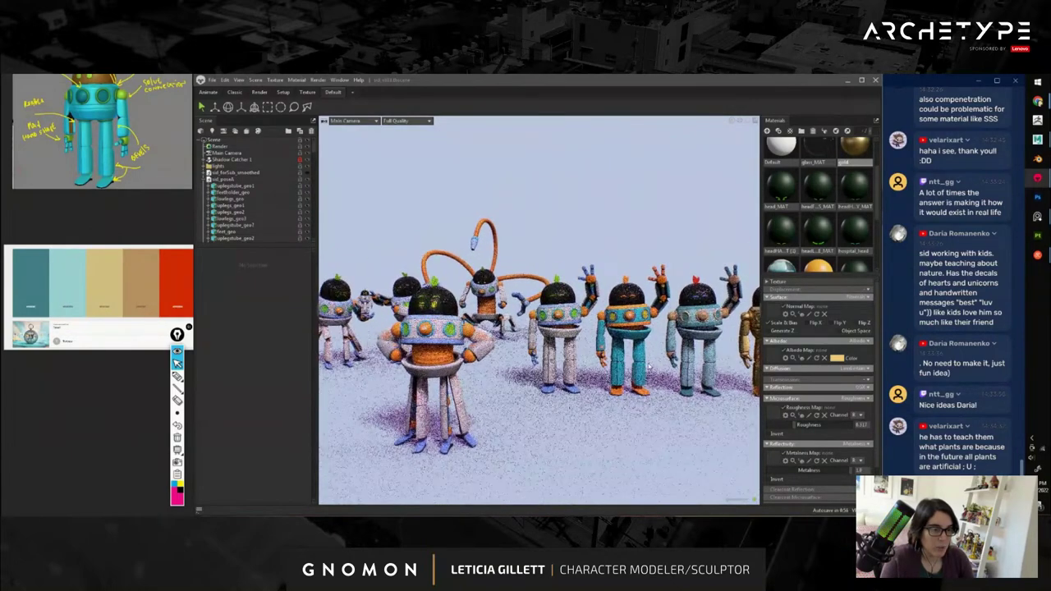
pyautogui.moveTo(498, 349); pyautogui.dragTo(496, 347)
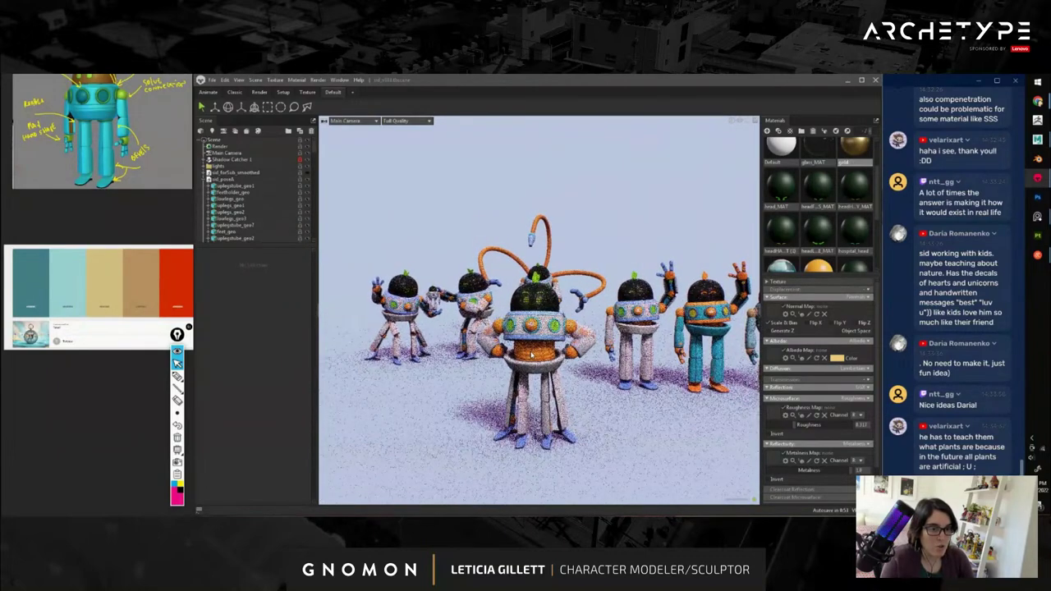
pyautogui.scroll(5, 536, 359)
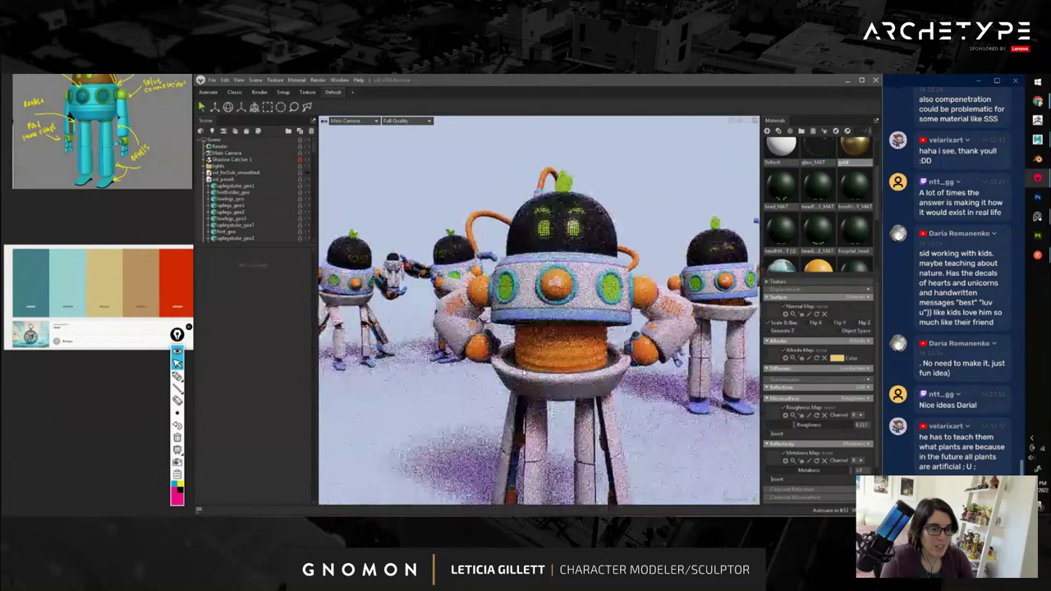
pyautogui.scroll(4, 521, 393)
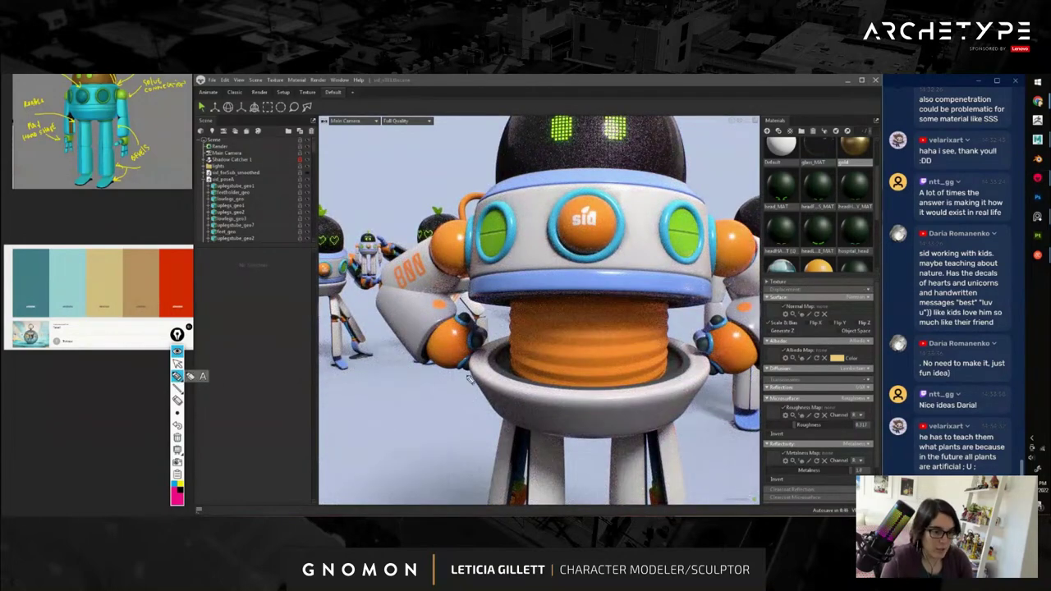
pyautogui.moveTo(474, 371); pyautogui.dragTo(504, 382)
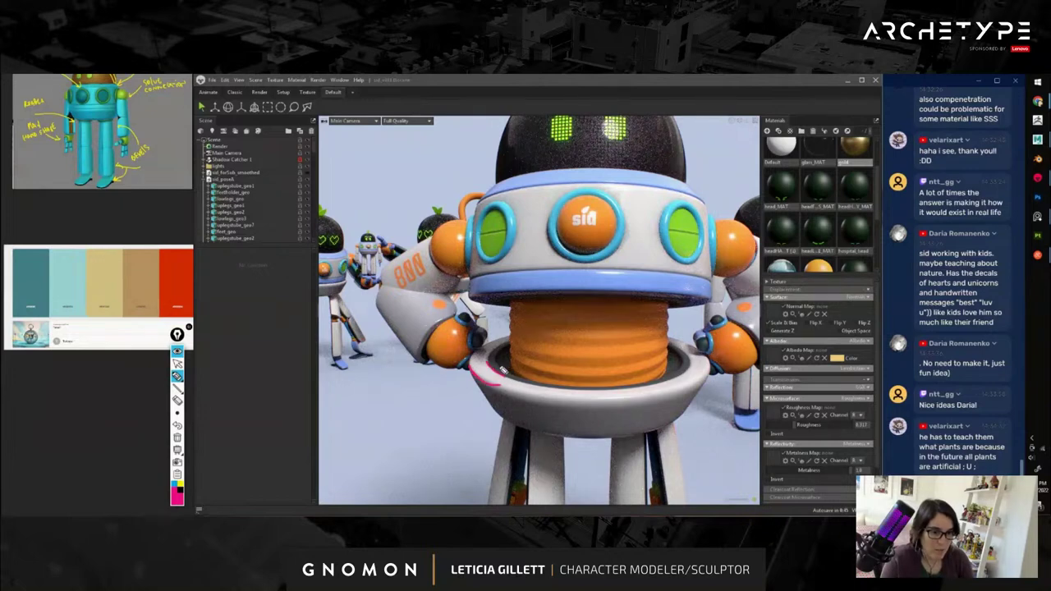
pyautogui.moveTo(493, 330)
pyautogui.mouseDown()
pyautogui.moveTo(502, 350)
pyautogui.moveTo(469, 370)
pyautogui.moveTo(513, 388)
pyautogui.moveTo(524, 380)
pyautogui.mouseUp()
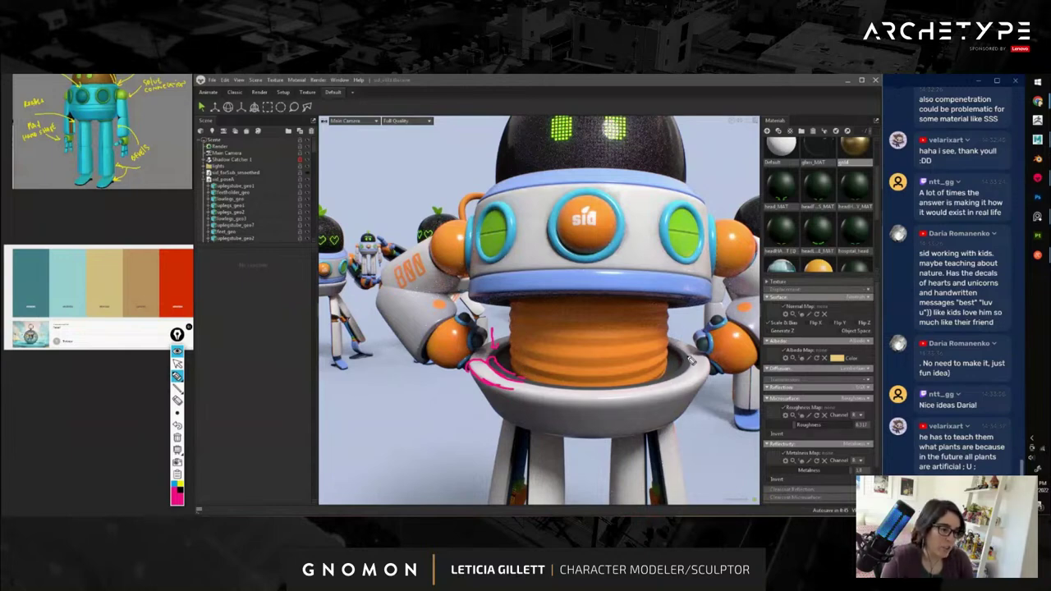
pyautogui.moveTo(683, 354)
pyautogui.mouseDown()
pyautogui.moveTo(686, 367)
pyautogui.moveTo(696, 364)
pyautogui.mouseUp()
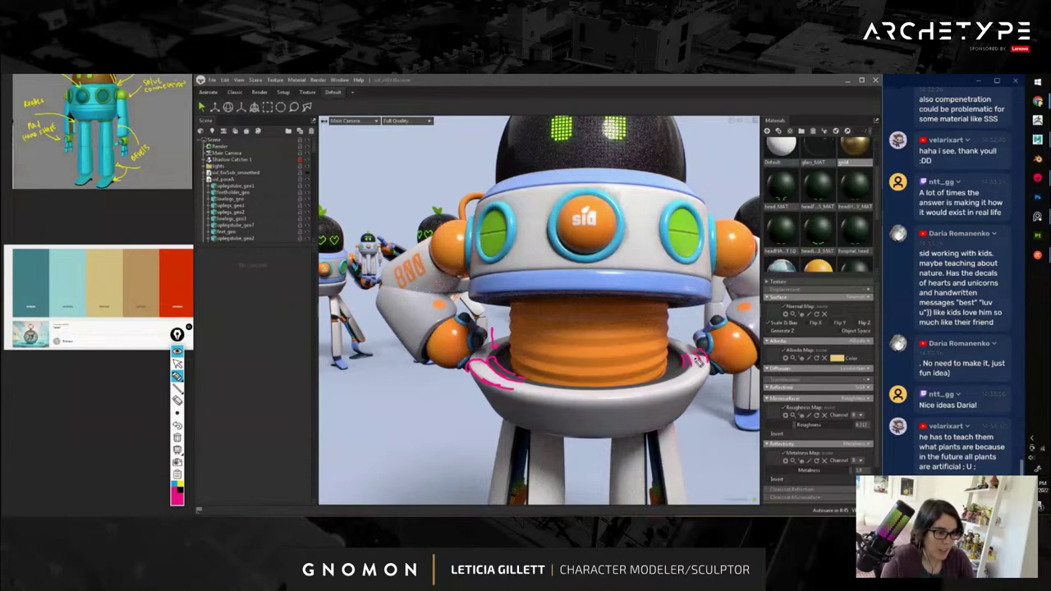
pyautogui.moveTo(680, 314)
pyautogui.mouseDown()
pyautogui.moveTo(685, 321)
pyautogui.moveTo(678, 307)
pyautogui.mouseUp()
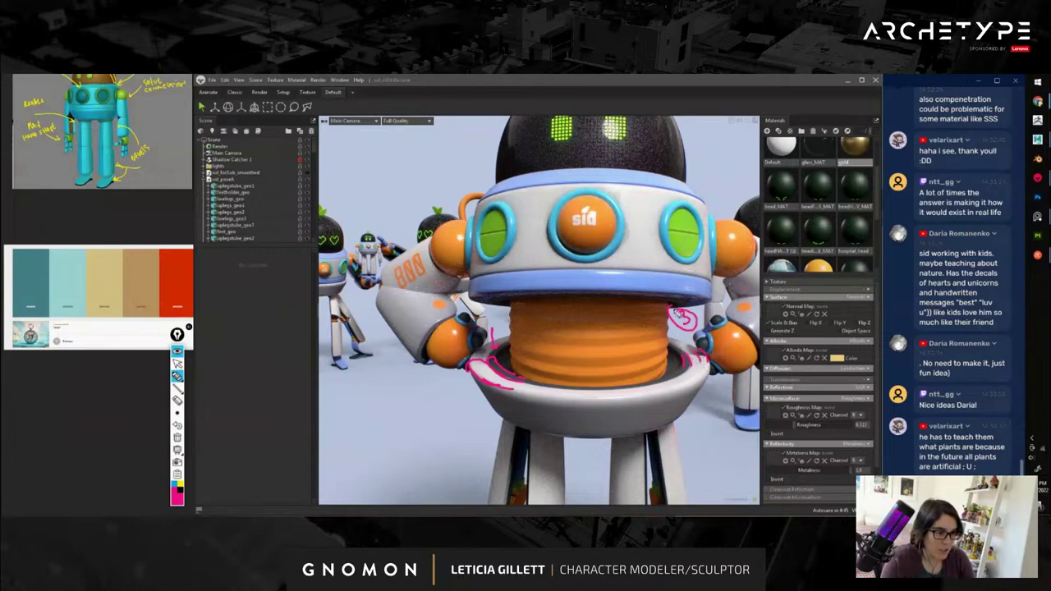
pyautogui.moveTo(693, 367)
pyautogui.mouseDown()
pyautogui.moveTo(703, 361)
pyautogui.moveTo(693, 378)
pyautogui.moveTo(713, 374)
pyautogui.mouseUp()
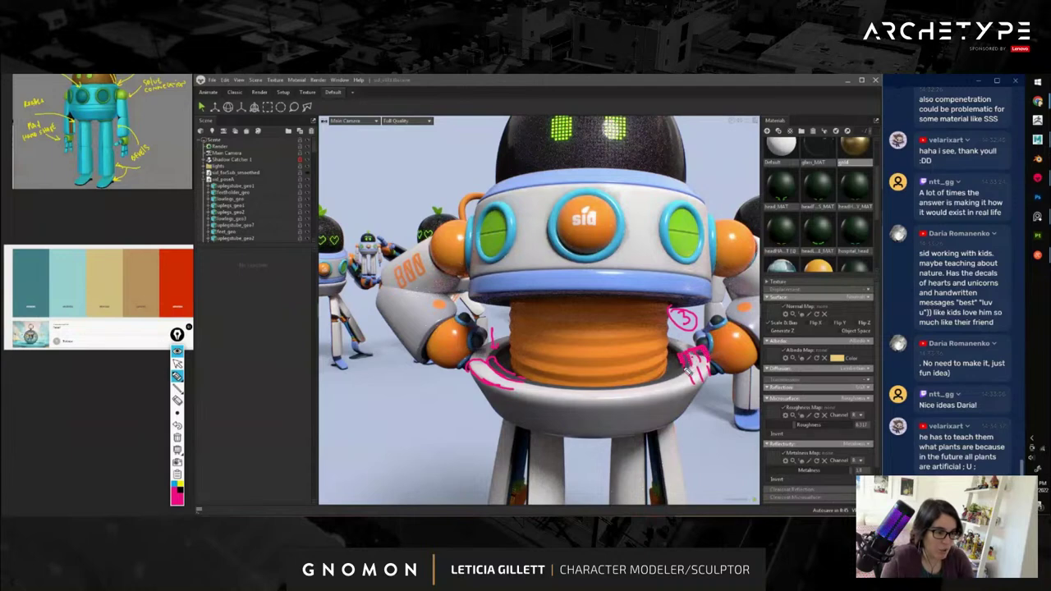
pyautogui.click(177, 438)
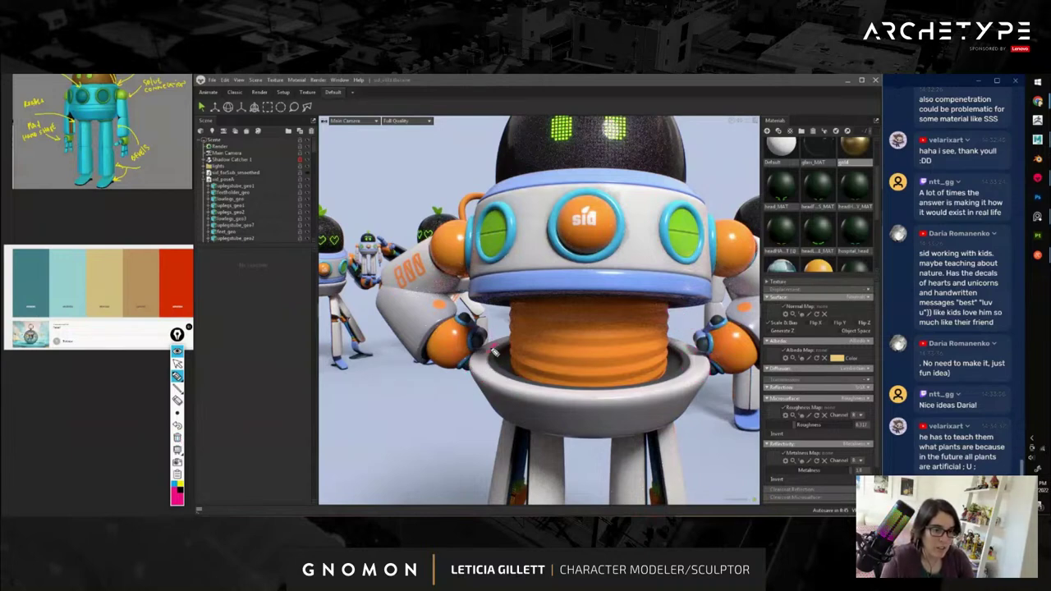
# Sketch an arrow running outward across the bowl rim near the front robot's hand, and clear it.
pyautogui.moveTo(491, 350)
pyautogui.mouseDown()
pyautogui.moveTo(486, 369)
pyautogui.moveTo(513, 381)
pyautogui.moveTo(447, 392)
pyautogui.mouseUp()
pyautogui.moveTo(445, 385); pyautogui.dragTo(454, 392)
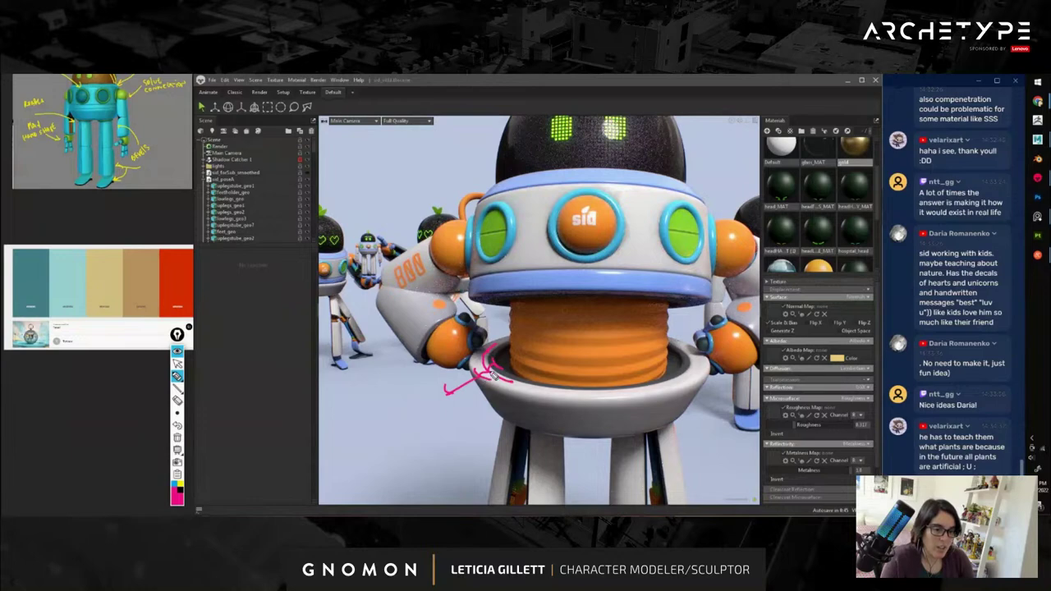
pyautogui.click(177, 438)
# Write a circled 3 beside the front robot's bowl, add short strokes across the rim, and clear the annotations.
pyautogui.moveTo(399, 385)
pyautogui.mouseDown()
pyautogui.moveTo(401, 405)
pyautogui.moveTo(388, 379)
pyautogui.mouseUp()
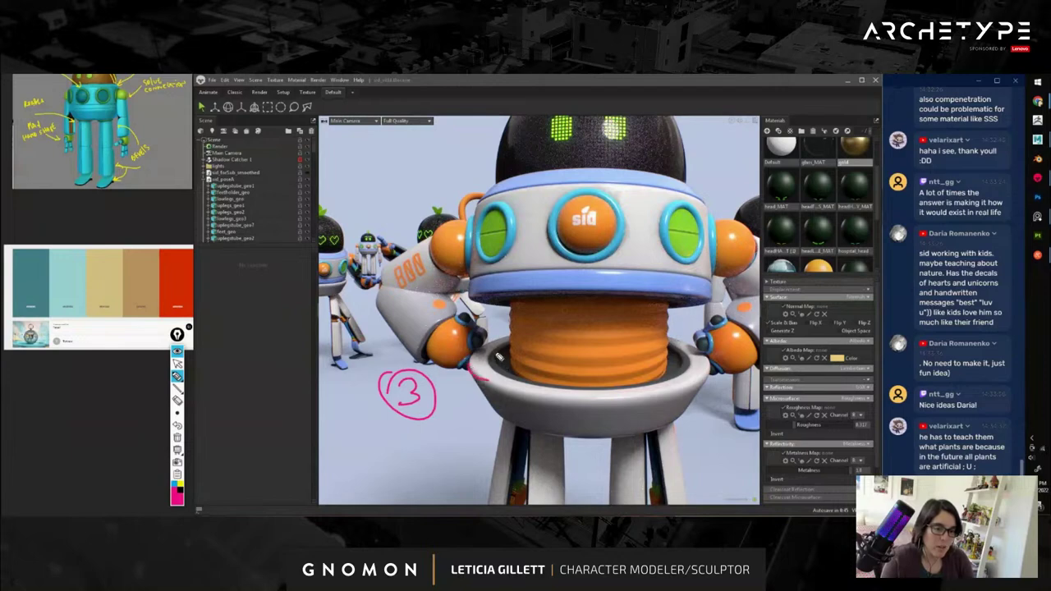
pyautogui.moveTo(499, 357); pyautogui.dragTo(488, 378)
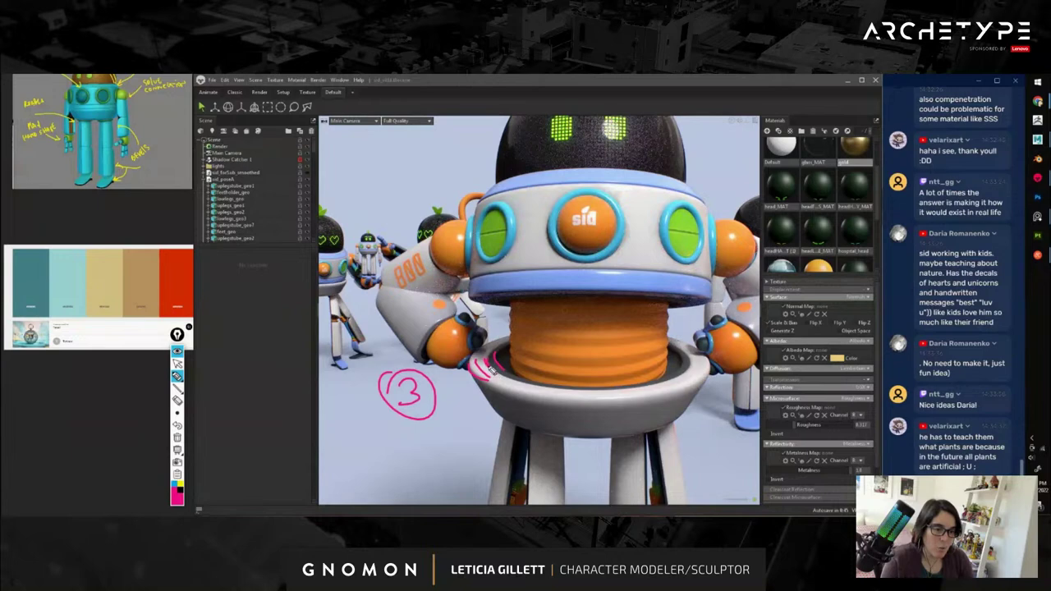
pyautogui.moveTo(500, 362); pyautogui.dragTo(520, 354)
pyautogui.click(176, 436)
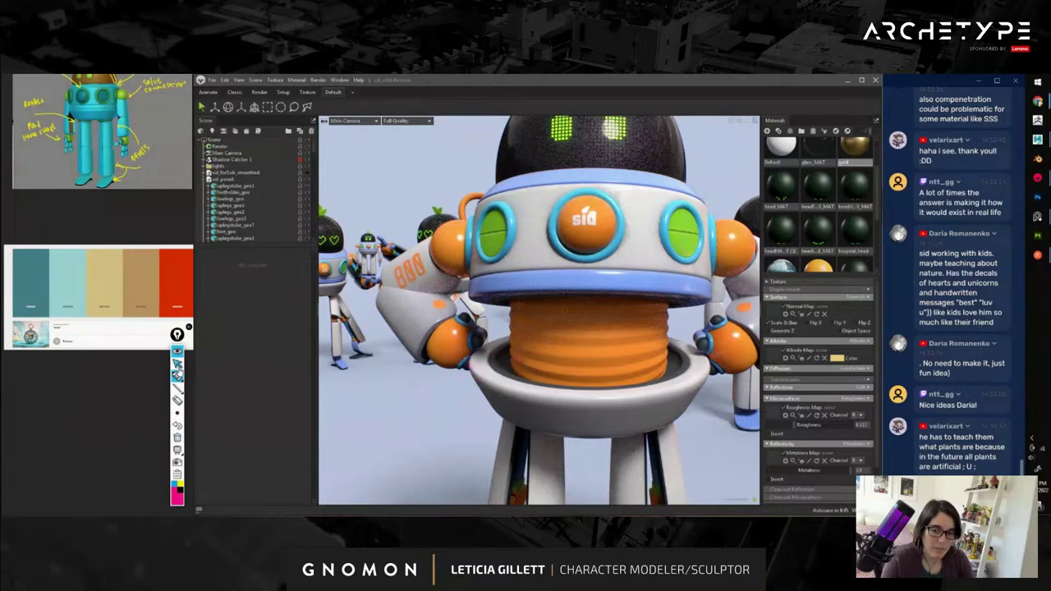
# Examine the whole robot lineup from several angles and distances, including the four waving color variants.
pyautogui.click(440, 418)
pyautogui.keyDown('alt'); pyautogui.moveTo(476, 434); pyautogui.dragTo(353, 369, button='right'); pyautogui.keyUp('alt')
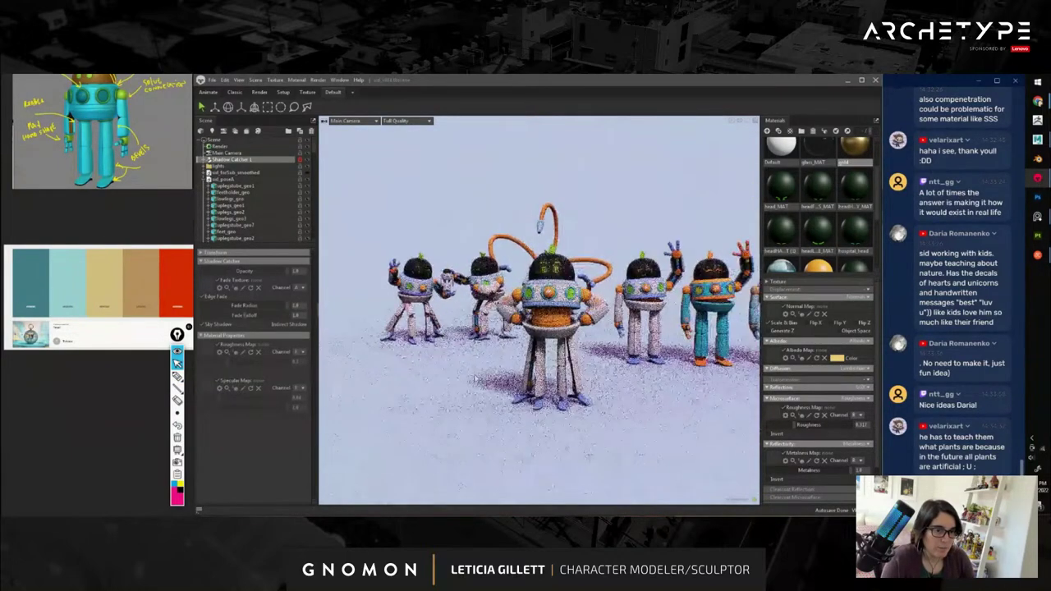
pyautogui.keyDown('alt'); pyautogui.moveTo(475, 379); pyautogui.dragTo(427, 365, button='right'); pyautogui.keyUp('alt')
pyautogui.keyDown('alt'); pyautogui.moveTo(613, 415); pyautogui.dragTo(534, 428, button='middle'); pyautogui.keyUp('alt')
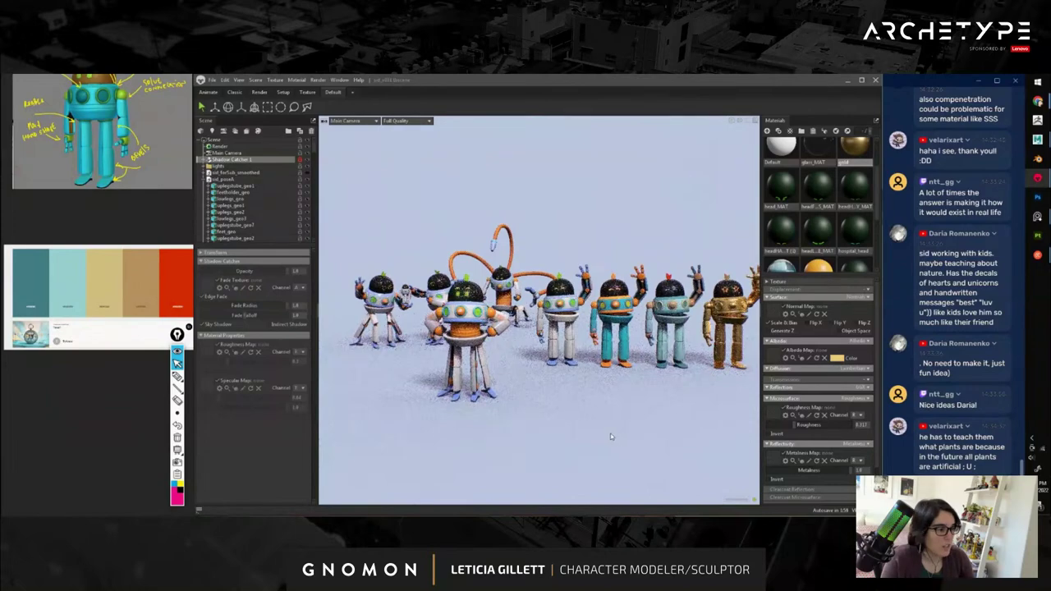
pyautogui.moveTo(610, 437); pyautogui.dragTo(629, 417)
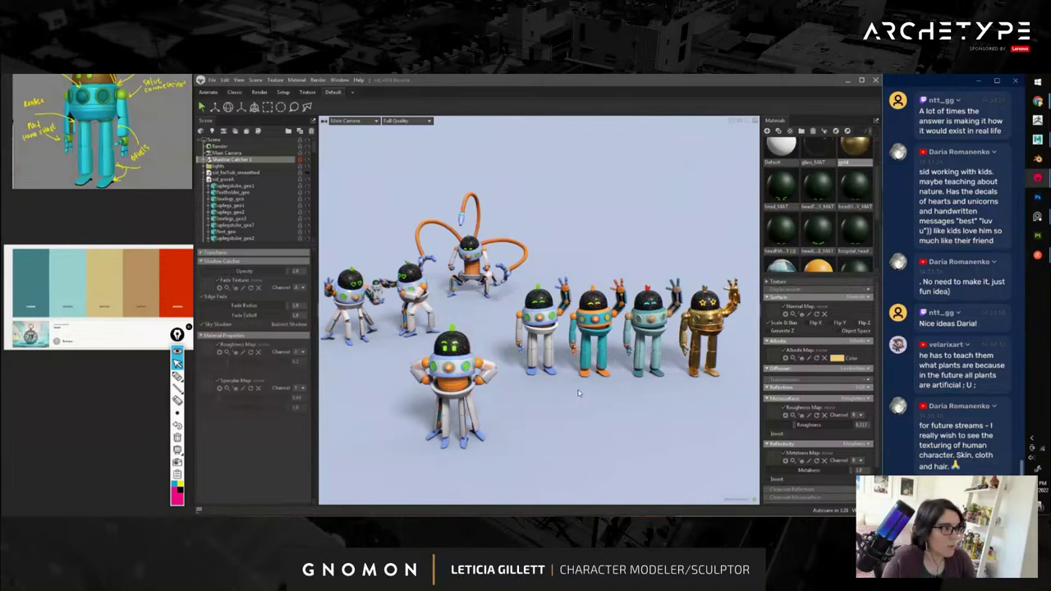
pyautogui.keyDown('alt'); pyautogui.moveTo(587, 407); pyautogui.dragTo(496, 375); pyautogui.keyUp('alt')
pyautogui.keyDown('alt'); pyautogui.moveTo(497, 375); pyautogui.dragTo(543, 381, button='middle'); pyautogui.keyUp('alt')
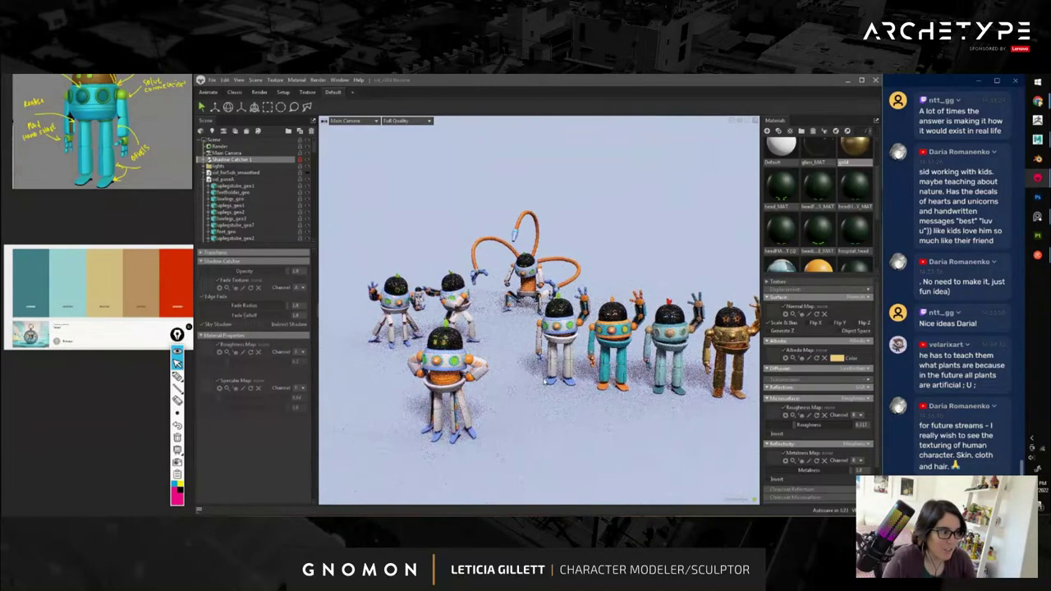
pyautogui.moveTo(543, 380)
pyautogui.mouseDown()
pyautogui.moveTo(548, 395)
pyautogui.moveTo(589, 395)
pyautogui.moveTo(542, 389)
pyautogui.mouseUp()
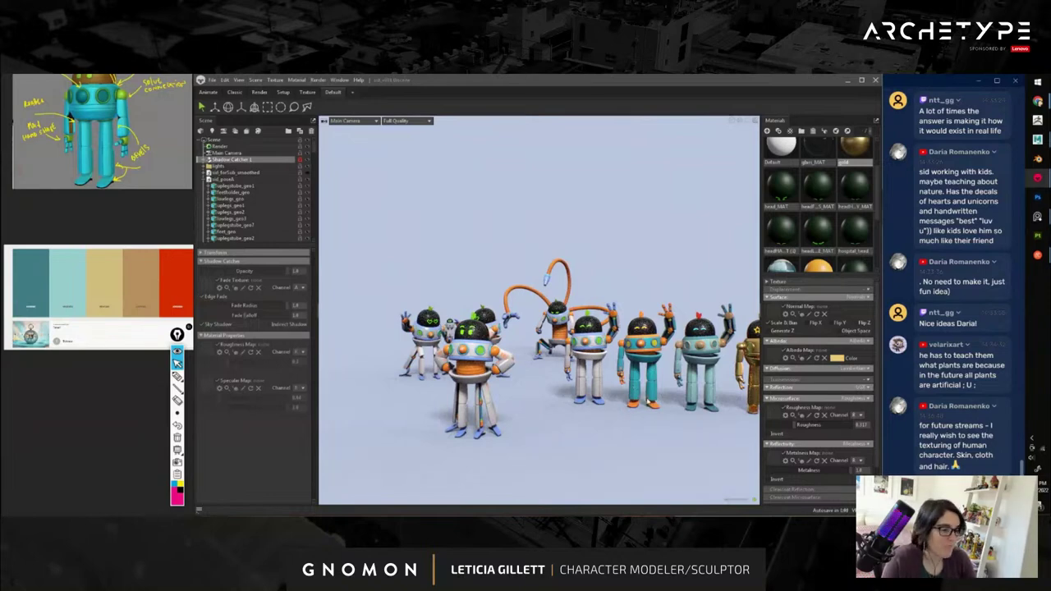
pyautogui.moveTo(638, 402)
pyautogui.mouseDown()
pyautogui.moveTo(649, 417)
pyautogui.moveTo(645, 396)
pyautogui.mouseUp()
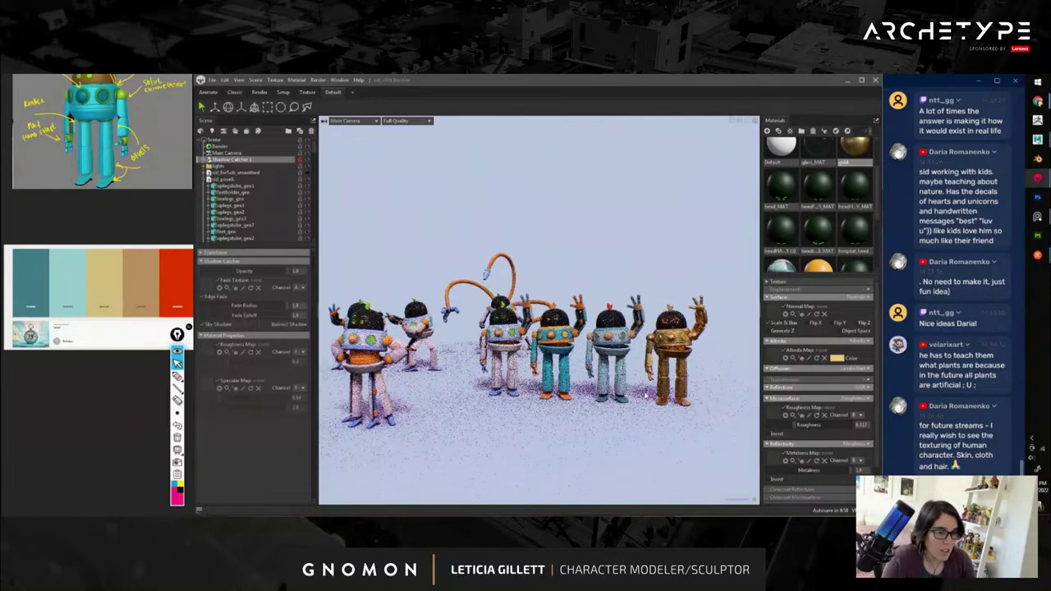
pyautogui.scroll(3, 651, 404)
pyautogui.moveTo(652, 404); pyautogui.dragTo(643, 394, button='middle')
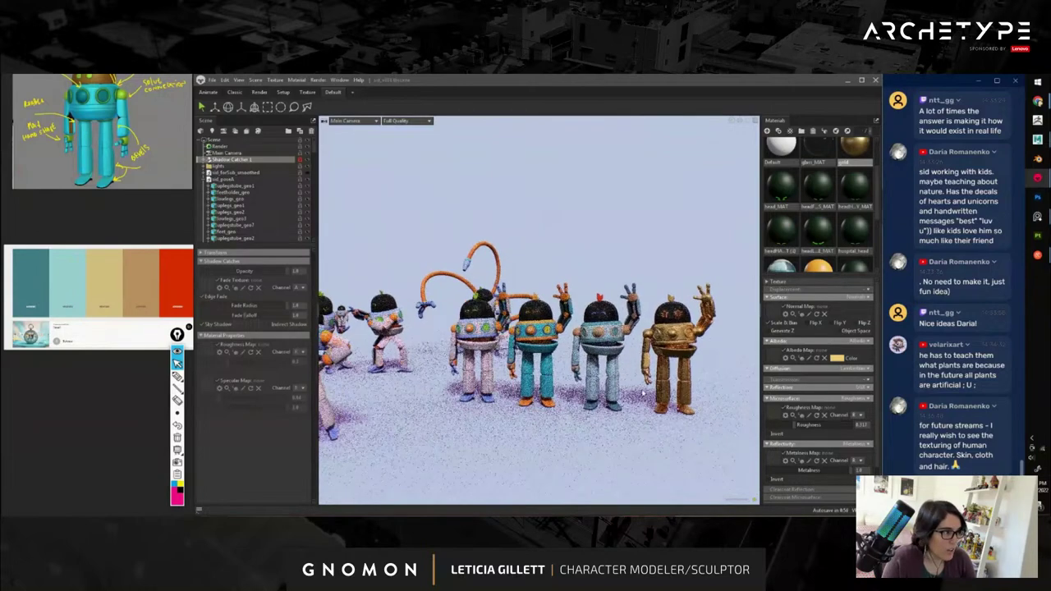
pyautogui.moveTo(642, 392); pyautogui.dragTo(502, 392)
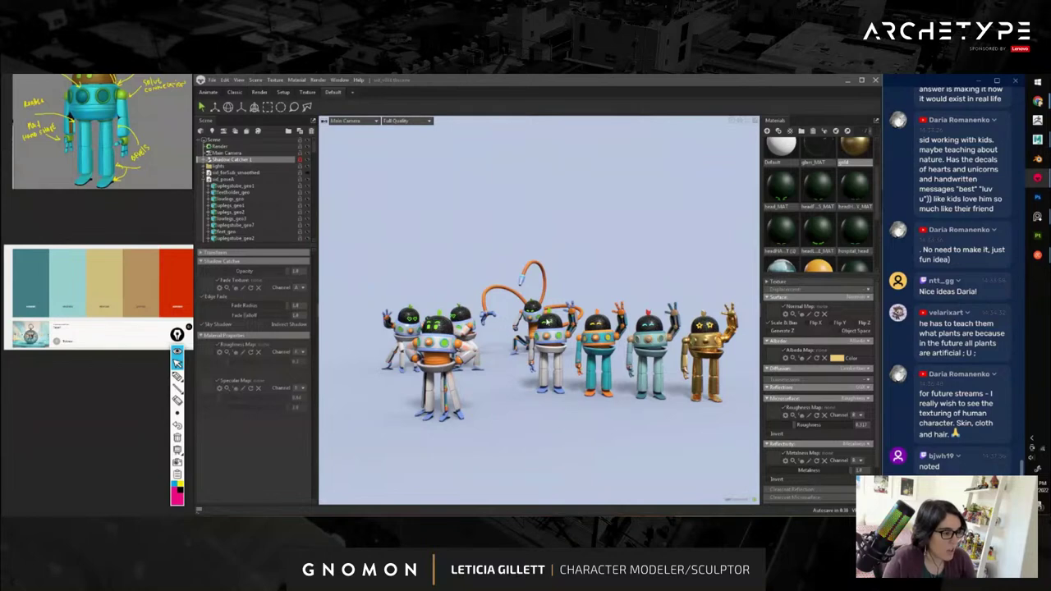
pyautogui.moveTo(558, 400); pyautogui.dragTo(529, 423)
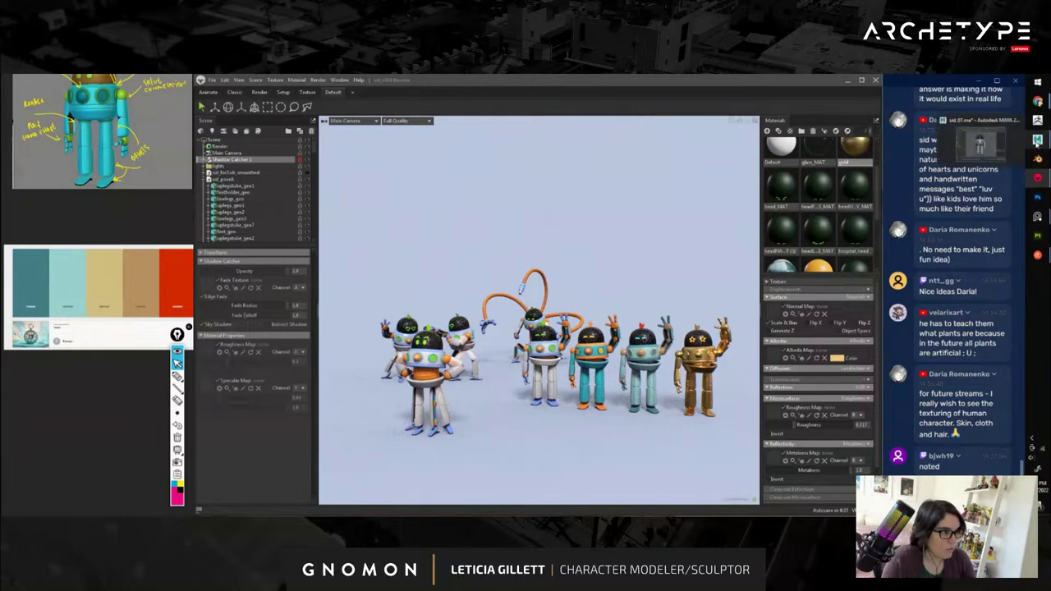
# Switch to the sid_07 robot scene in Maya and widen its window to cover the render program.
pyautogui.click(1038, 143)
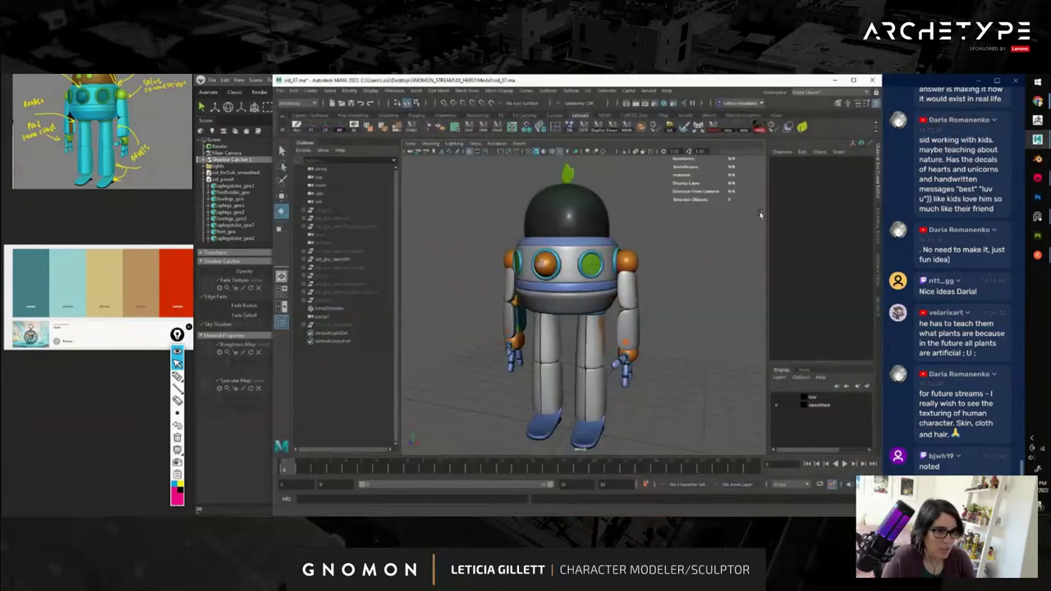
pyautogui.scroll(-3, 640, 324)
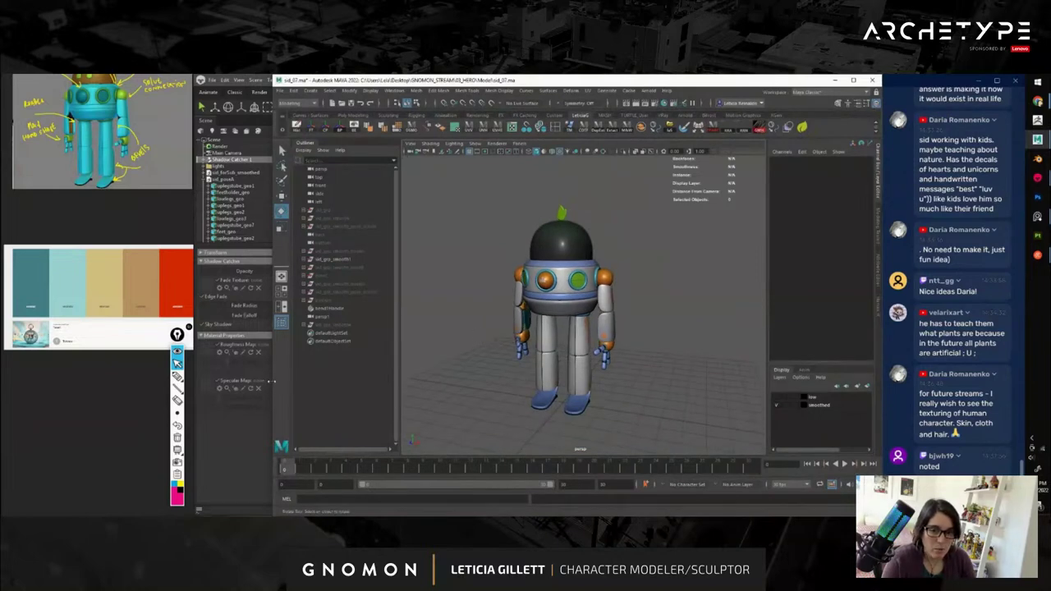
pyautogui.moveTo(271, 381); pyautogui.dragTo(196, 382)
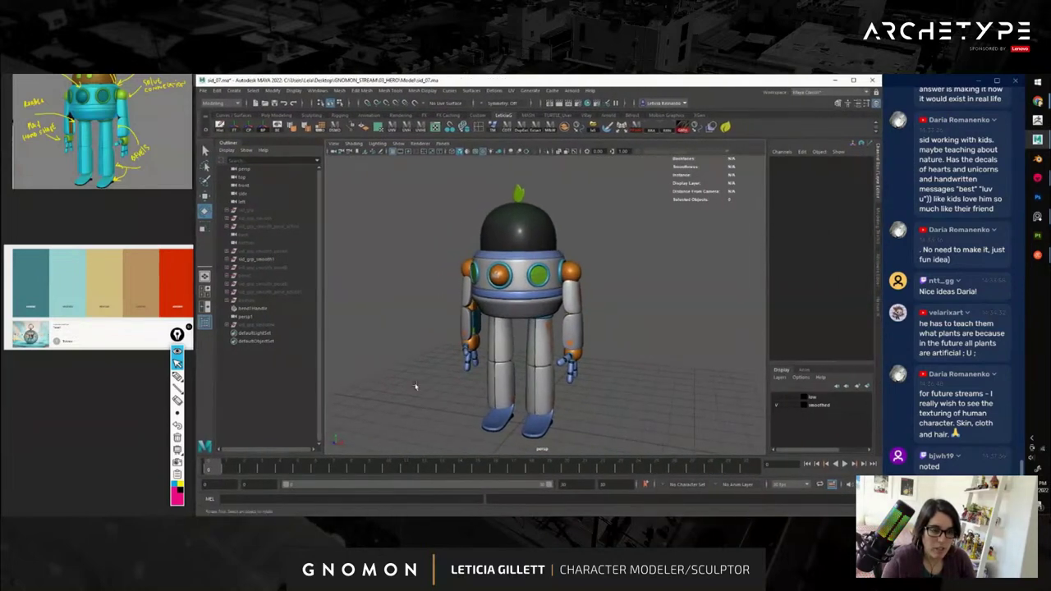
# Examine the standing robot model from both sides, close up and from farther away.
pyautogui.keyDown('alt'); pyautogui.moveTo(609, 304); pyautogui.dragTo(485, 370, button='right'); pyautogui.keyUp('alt')
pyautogui.keyDown('alt'); pyautogui.moveTo(485, 369); pyautogui.dragTo(555, 368); pyautogui.keyUp('alt')
pyautogui.scroll(3, 526, 360)
pyautogui.scroll(3, 570, 360)
pyautogui.scroll(-3, 563, 371)
pyautogui.scroll(3, 553, 369)
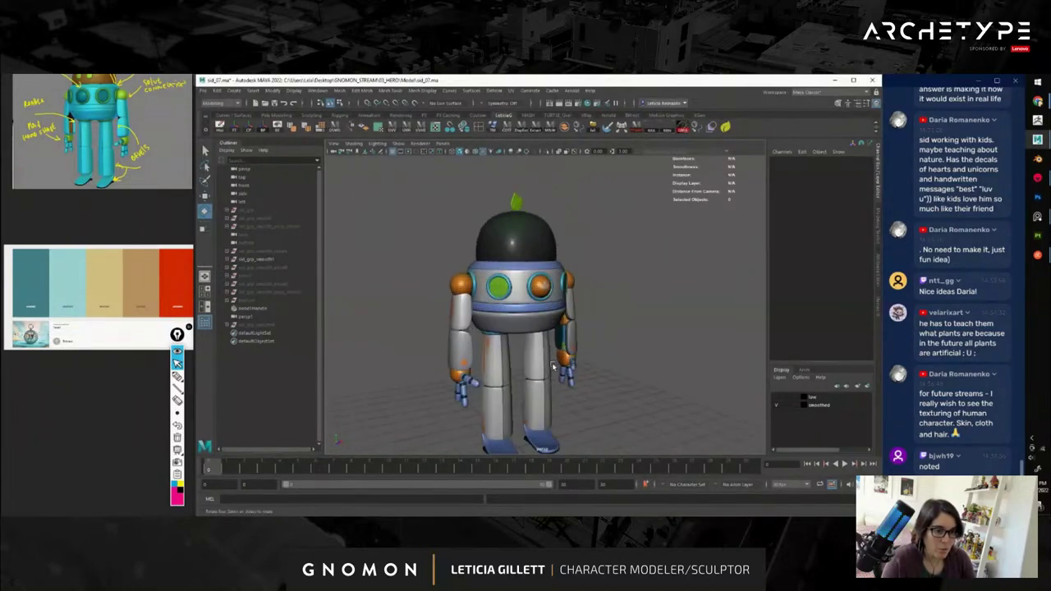
pyautogui.keyDown('alt'); pyautogui.moveTo(542, 381); pyautogui.dragTo(549, 360, button='middle'); pyautogui.keyUp('alt')
pyautogui.keyDown('alt'); pyautogui.moveTo(548, 359); pyautogui.dragTo(560, 369); pyautogui.keyUp('alt')
# Switch to the Chrome browser and search Google Images for "planting seeds".
pyautogui.hotkey('alt', 'Tab')
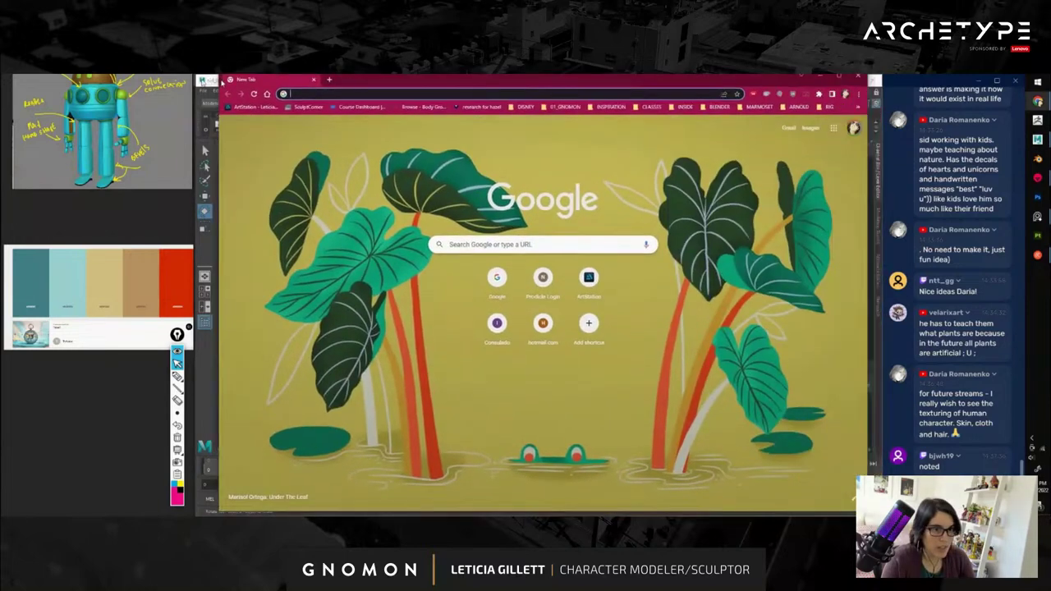
pyautogui.moveTo(401, 85); pyautogui.dragTo(431, 85)
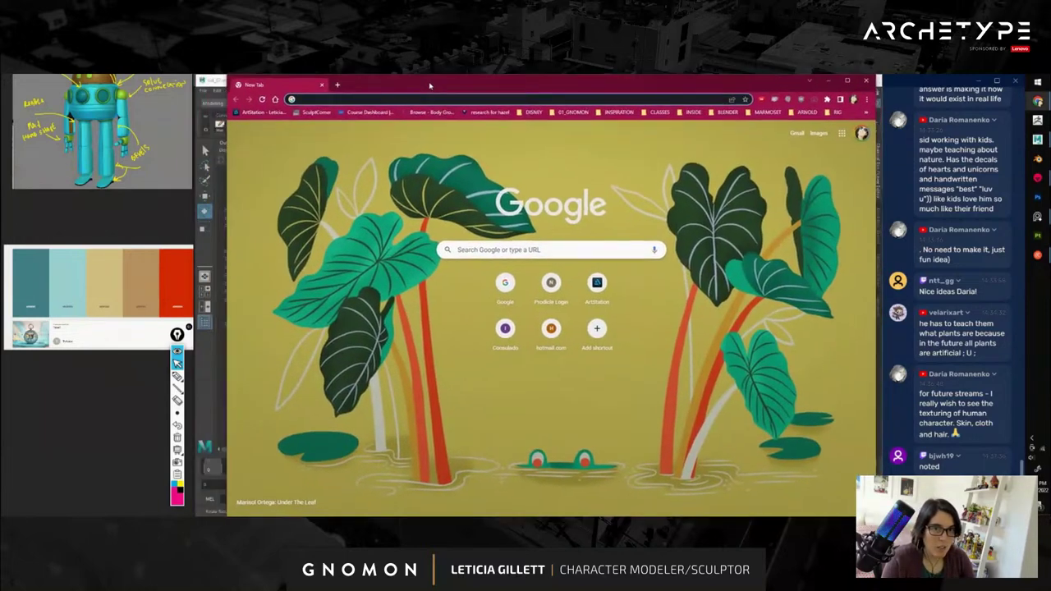
pyautogui.click(327, 98)
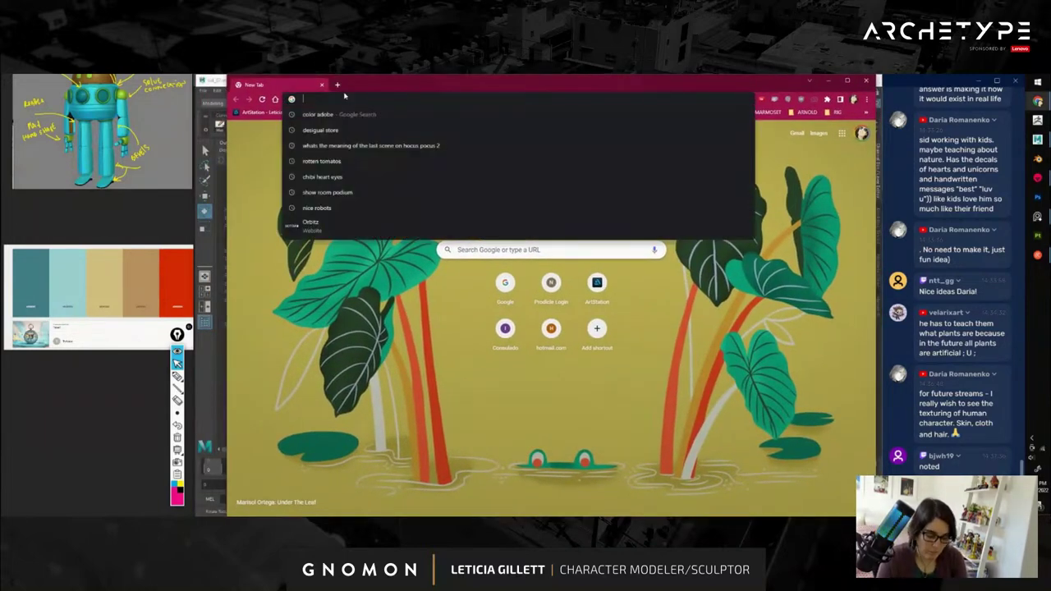
pyautogui.write('plan')
pyautogui.write('ting seeds')
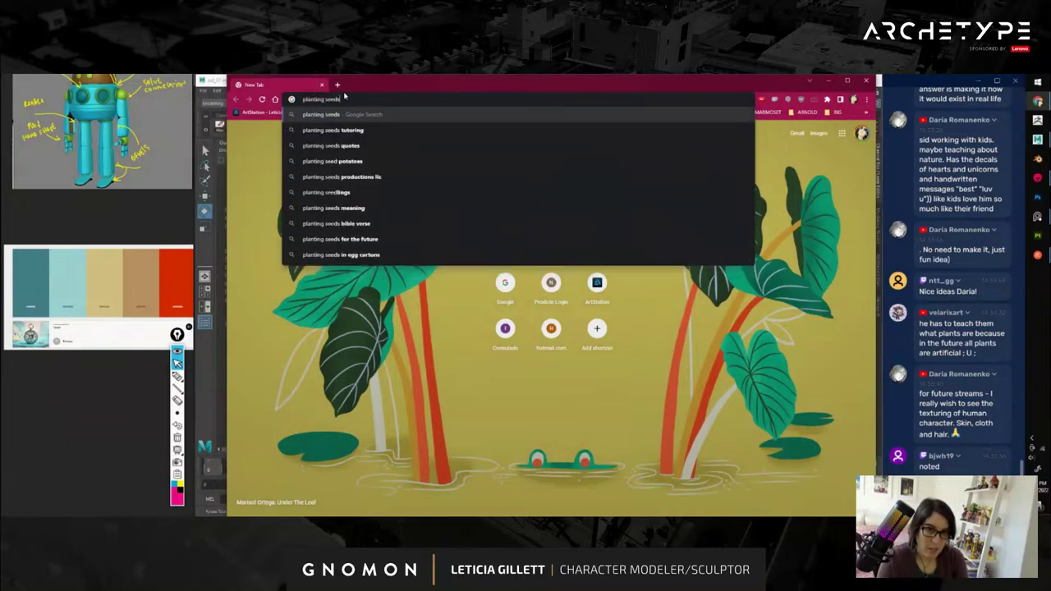
pyautogui.press('Return')
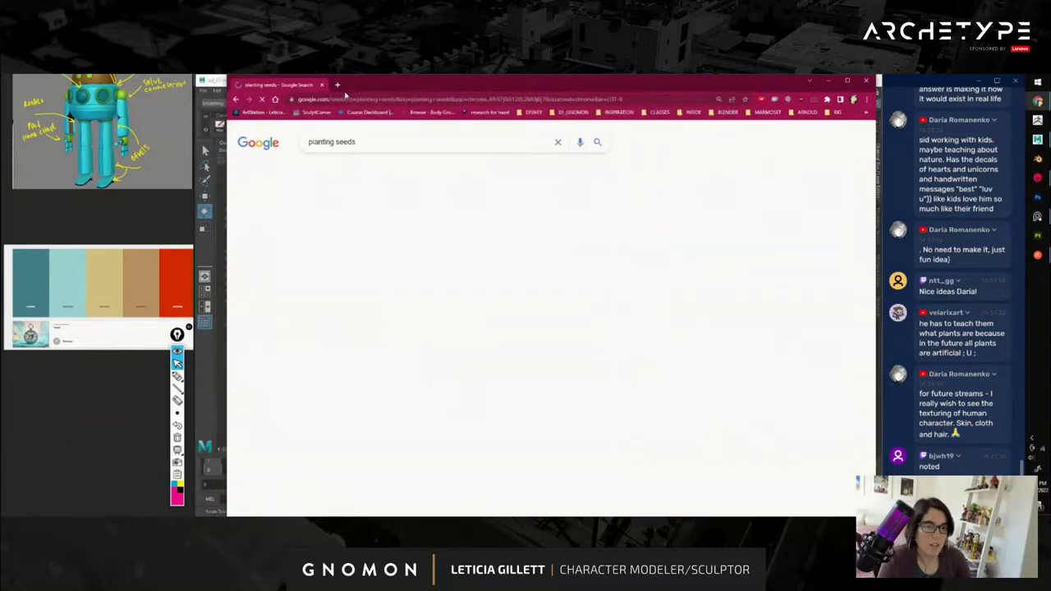
pyautogui.click(361, 171)
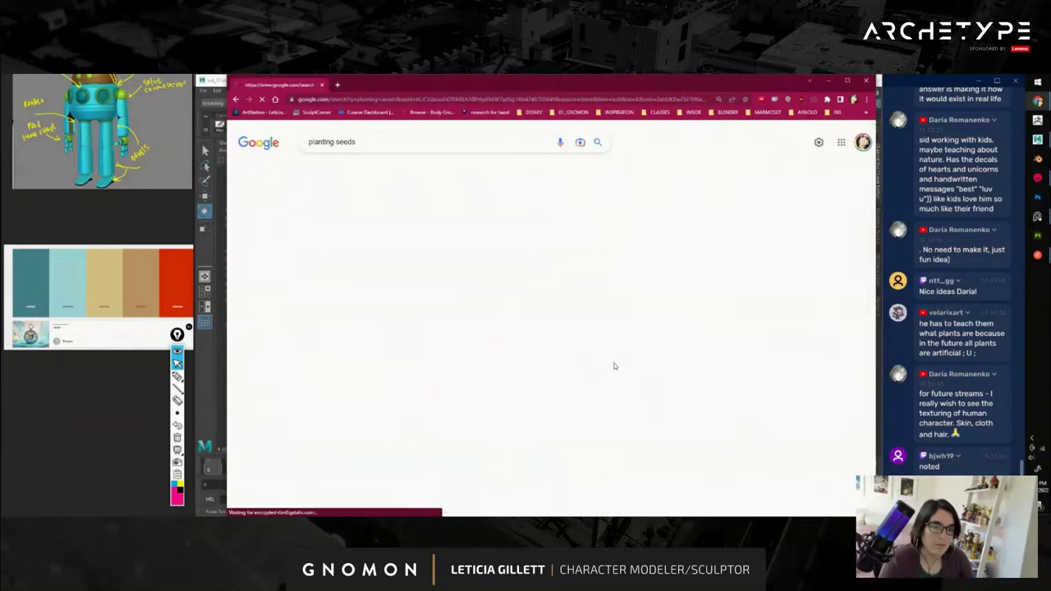
# Refine the image search to "human planting seeds".
pyautogui.click(309, 141)
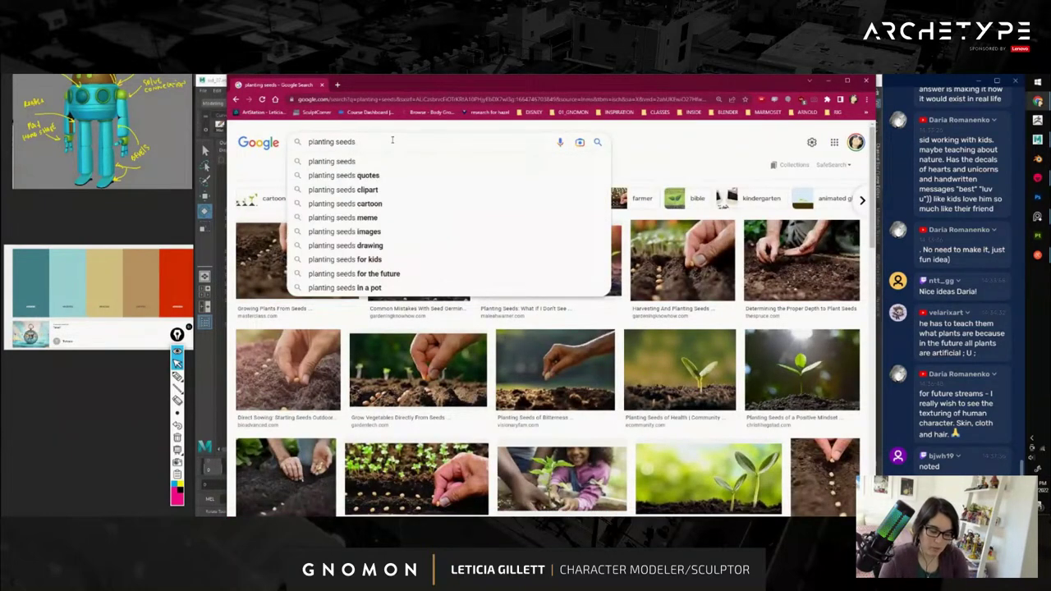
pyautogui.write('human')
pyautogui.press('Return')
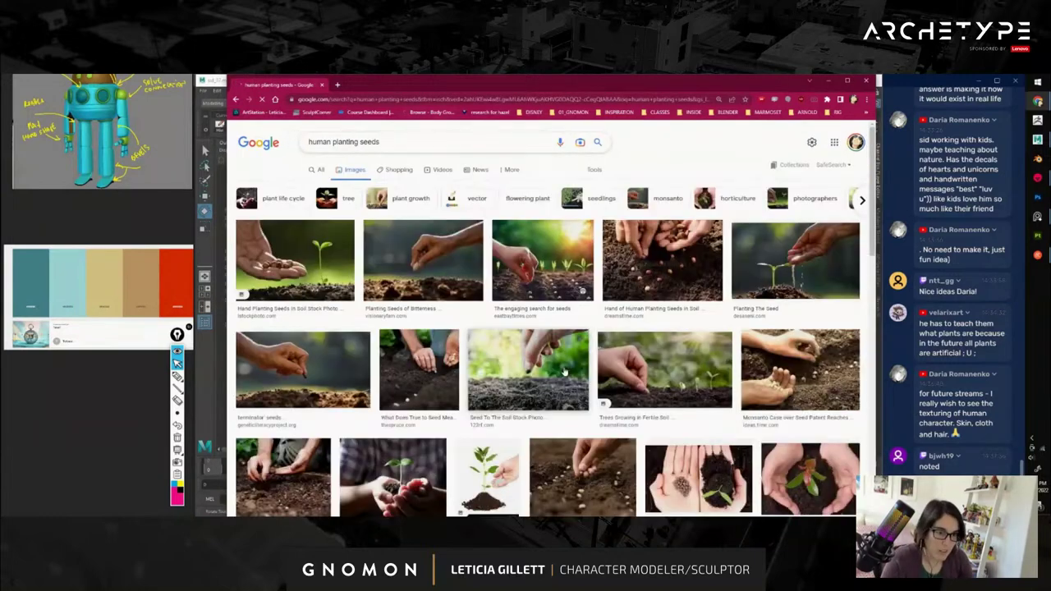
# Look through the image results for full-body planting poses and open the photo of the boy crouching in a garden.
pyautogui.scroll(-5, 567, 351)
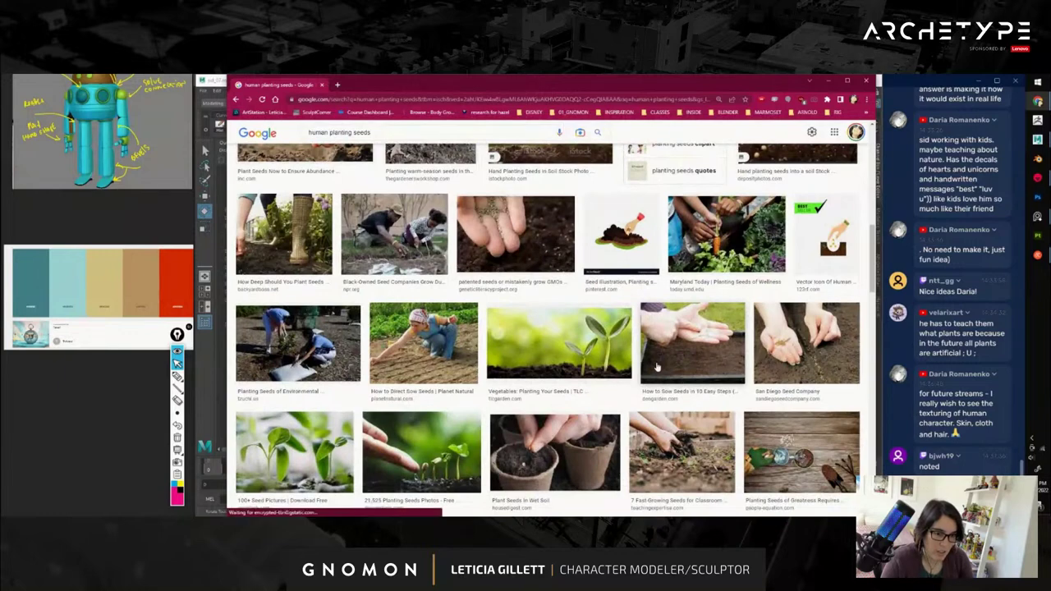
pyautogui.scroll(-3, 657, 367)
pyautogui.scroll(-5, 655, 367)
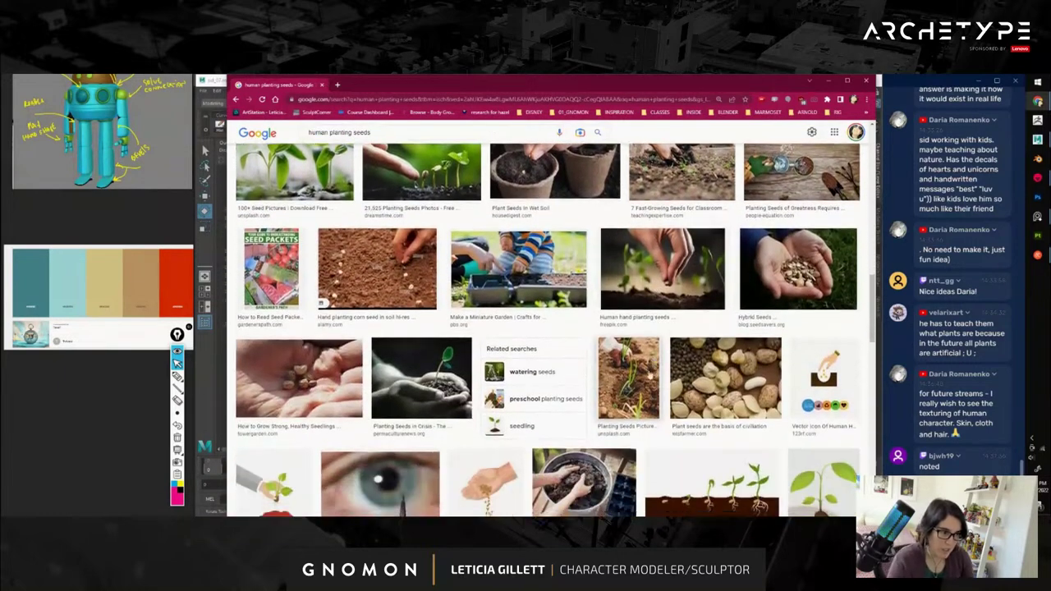
pyautogui.scroll(-5, 648, 382)
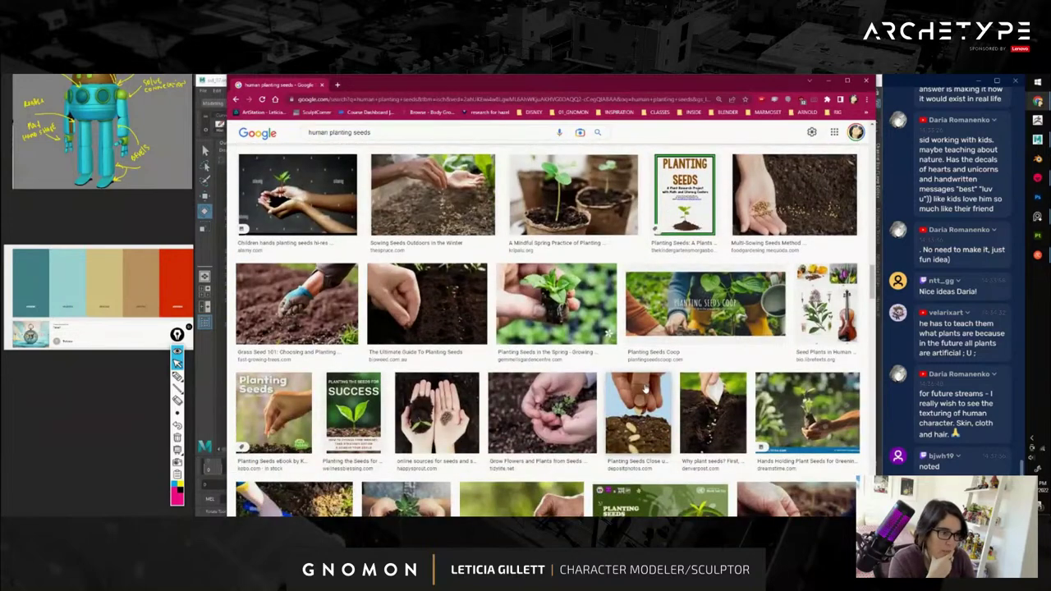
pyautogui.scroll(-3, 644, 389)
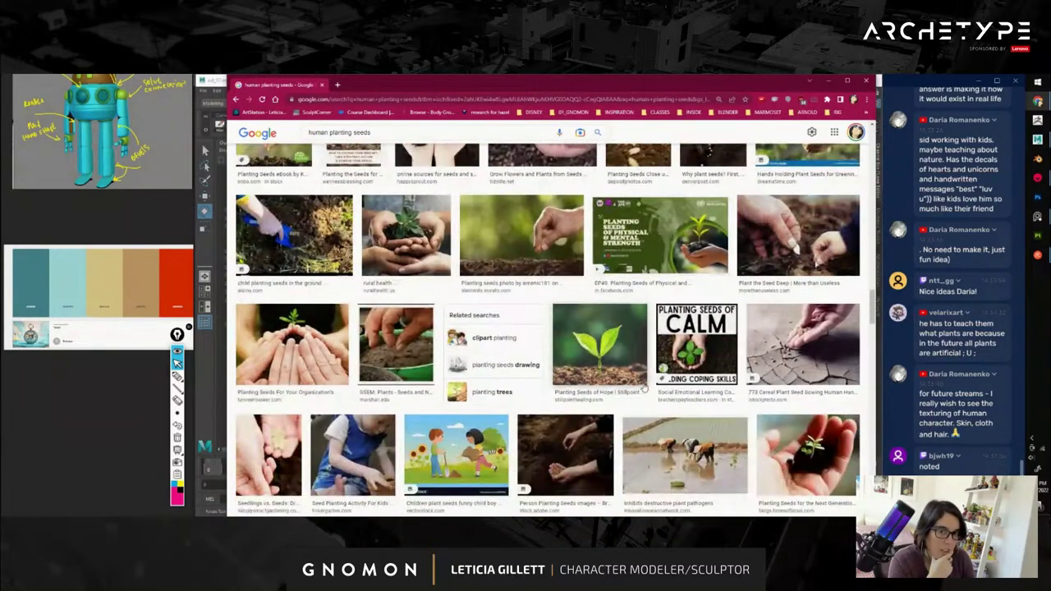
pyautogui.scroll(-2, 644, 391)
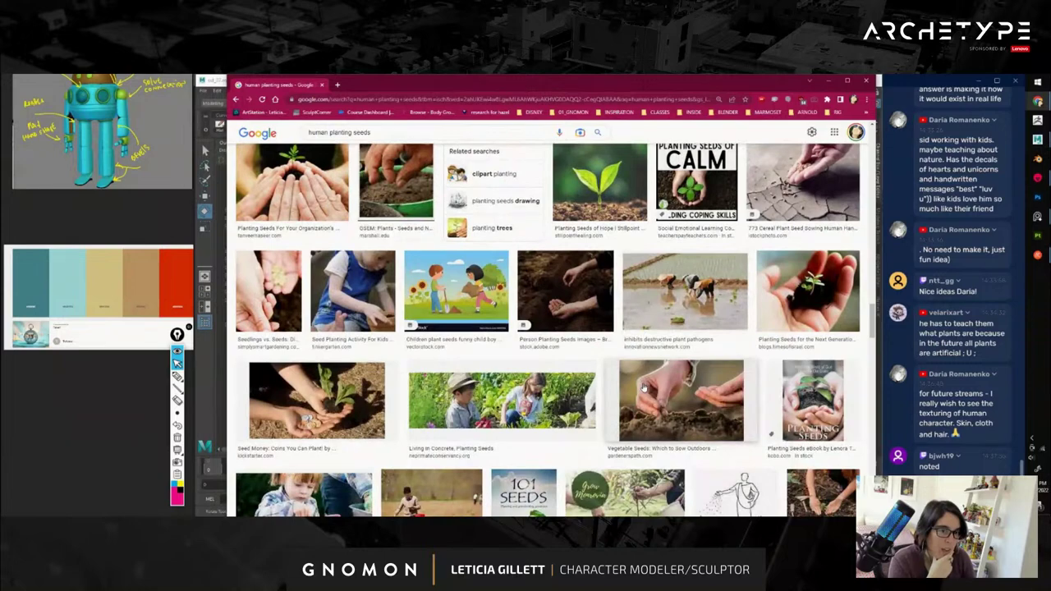
pyautogui.scroll(-3, 644, 388)
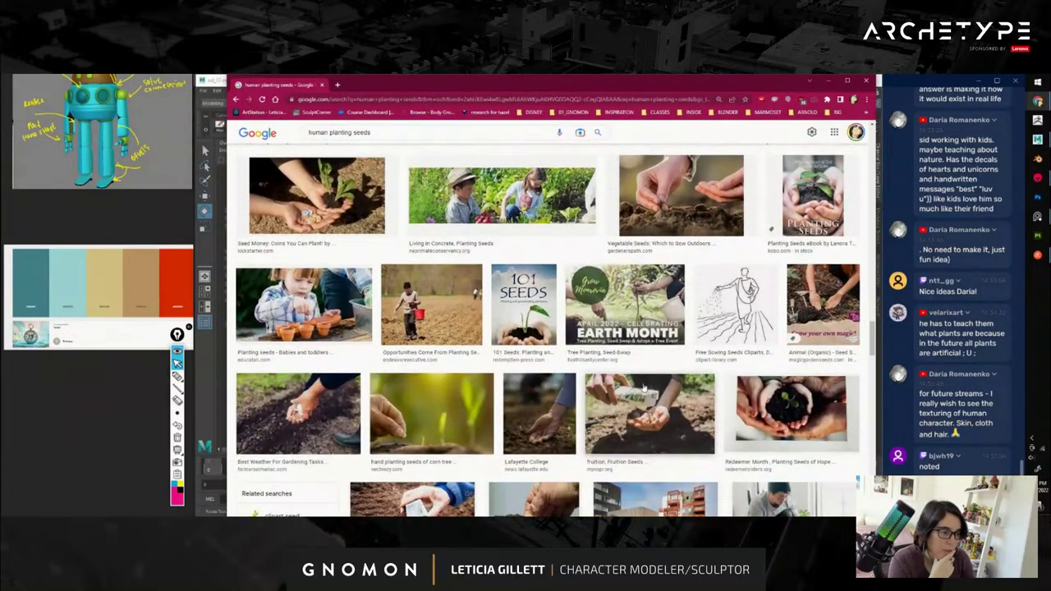
pyautogui.scroll(-3, 643, 388)
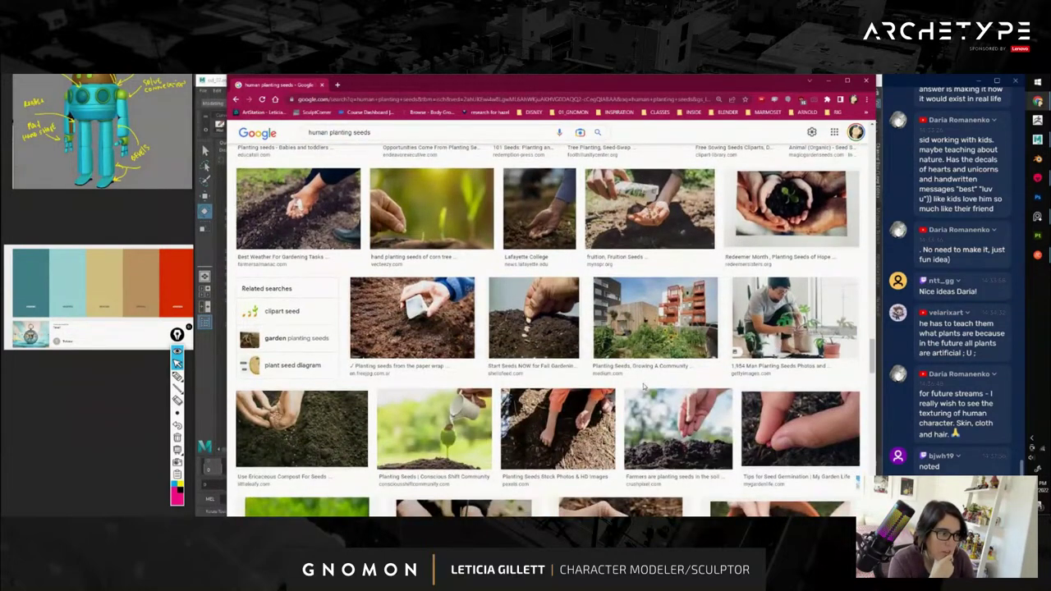
pyautogui.scroll(-1, 643, 384)
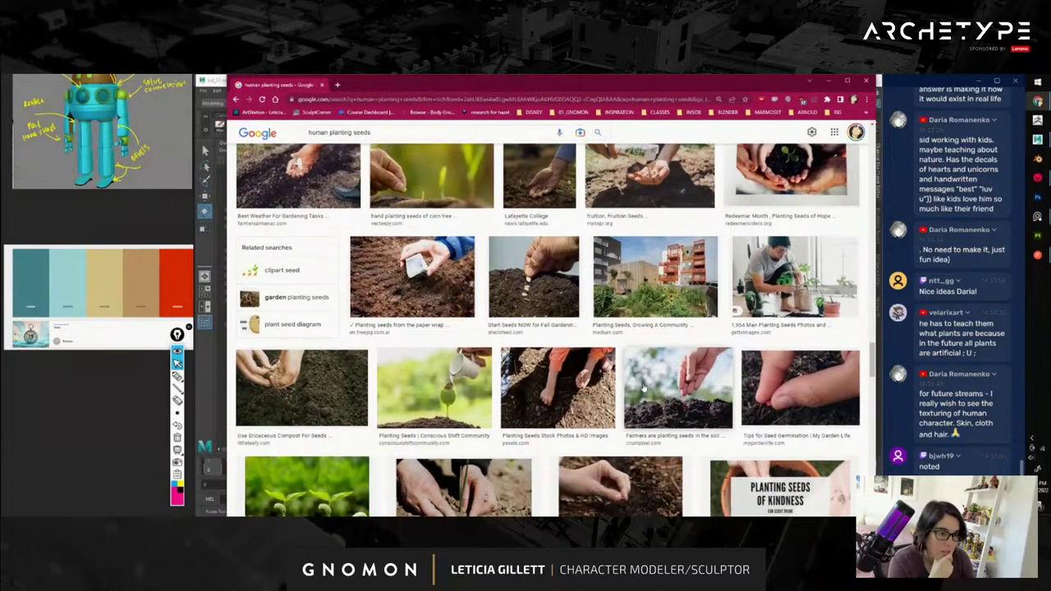
pyautogui.scroll(-5, 643, 387)
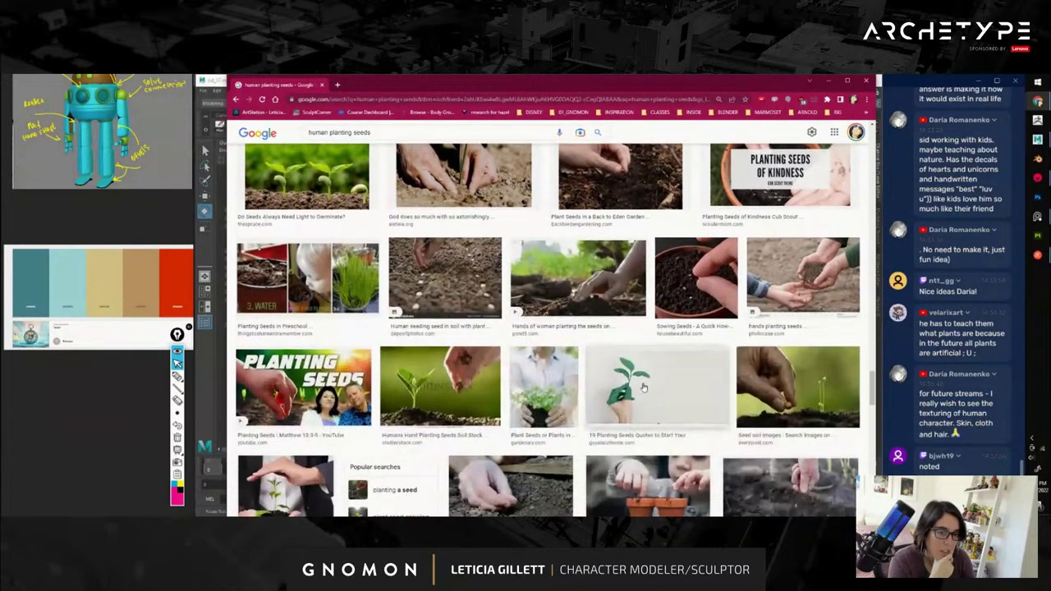
pyautogui.scroll(-2, 643, 387)
pyautogui.scroll(-4, 643, 388)
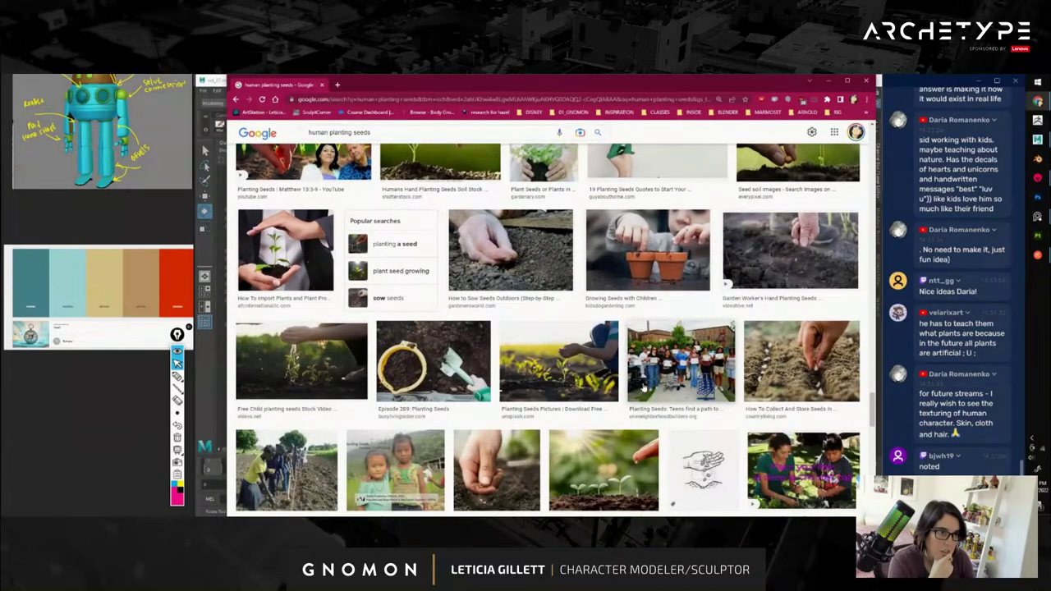
pyautogui.scroll(-2, 643, 387)
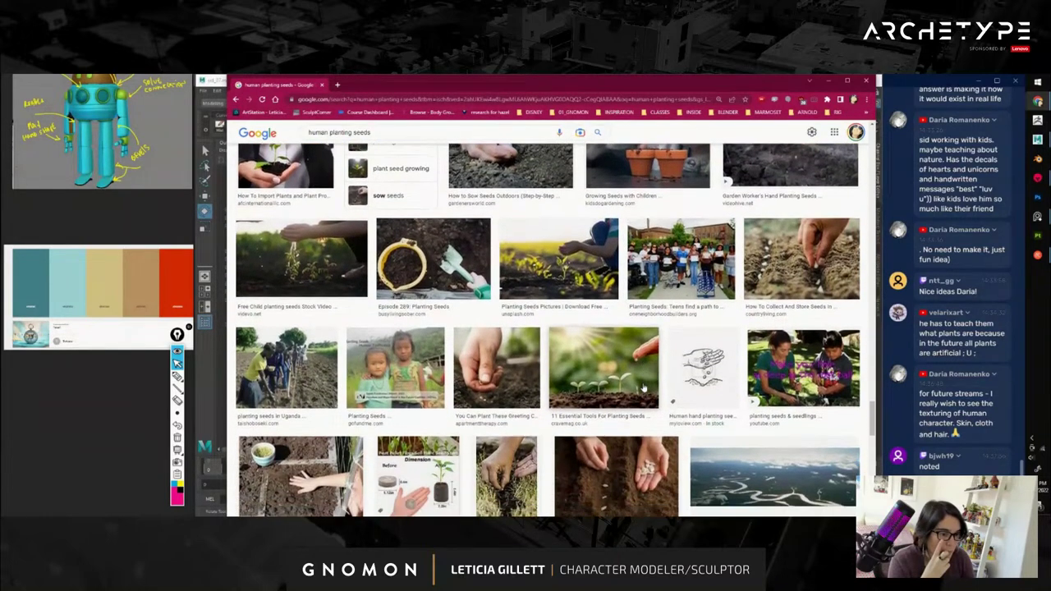
pyautogui.scroll(-3, 643, 387)
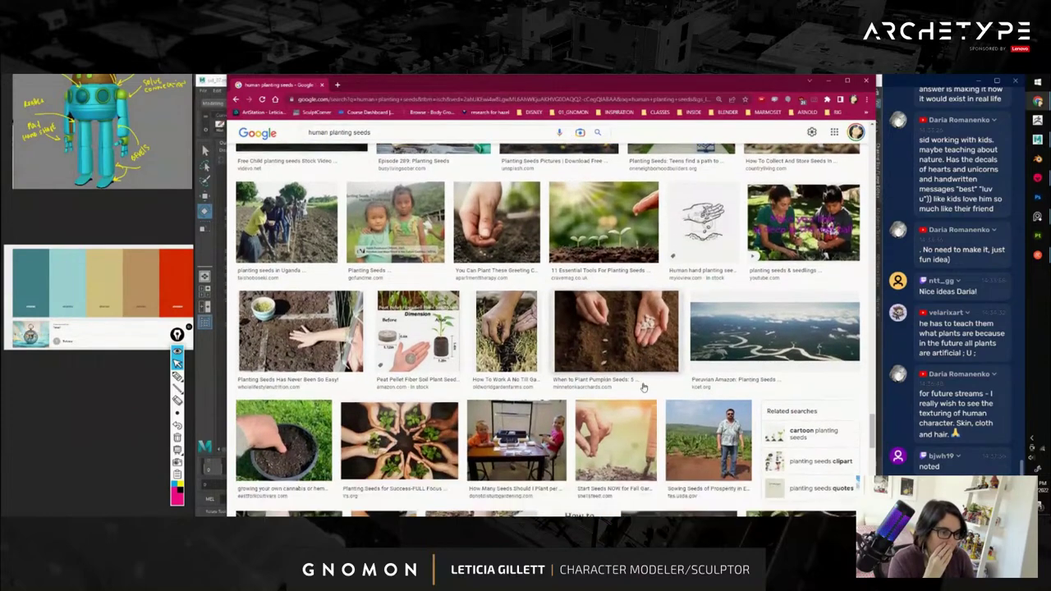
pyautogui.scroll(-2, 643, 387)
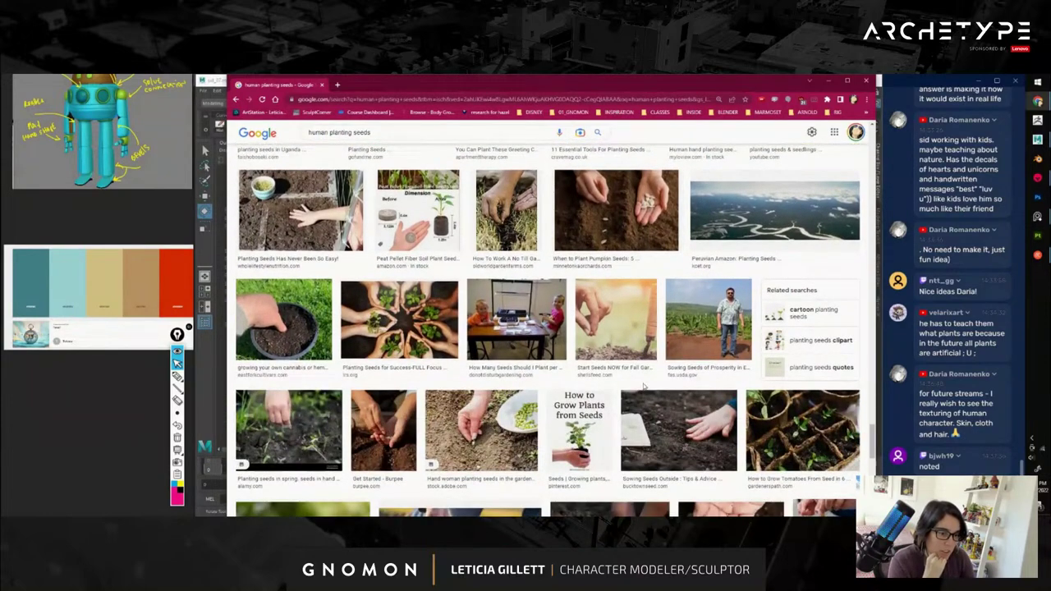
pyautogui.scroll(-4, 643, 387)
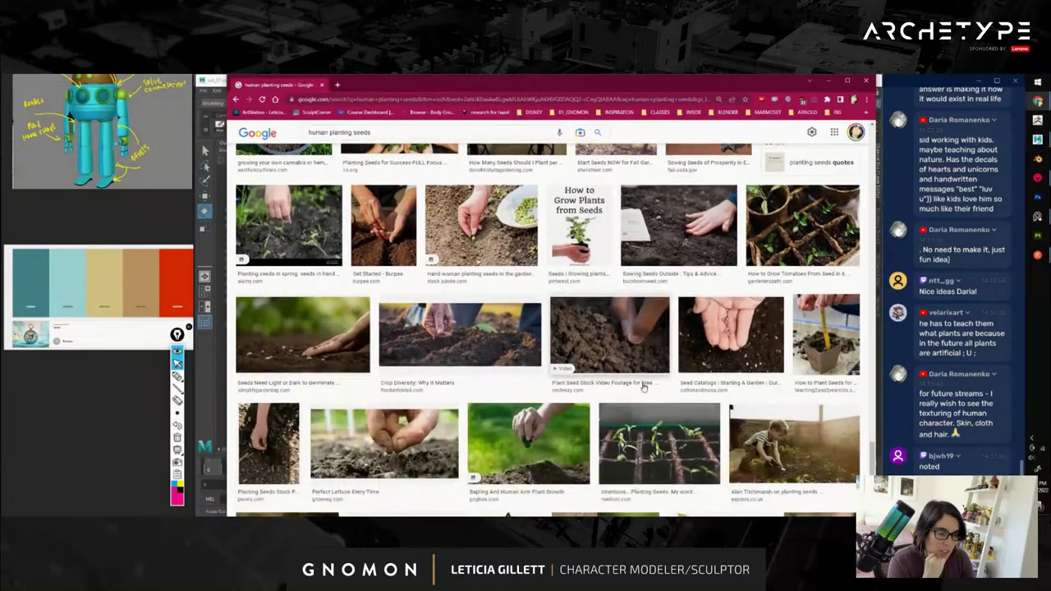
pyautogui.scroll(-3, 644, 387)
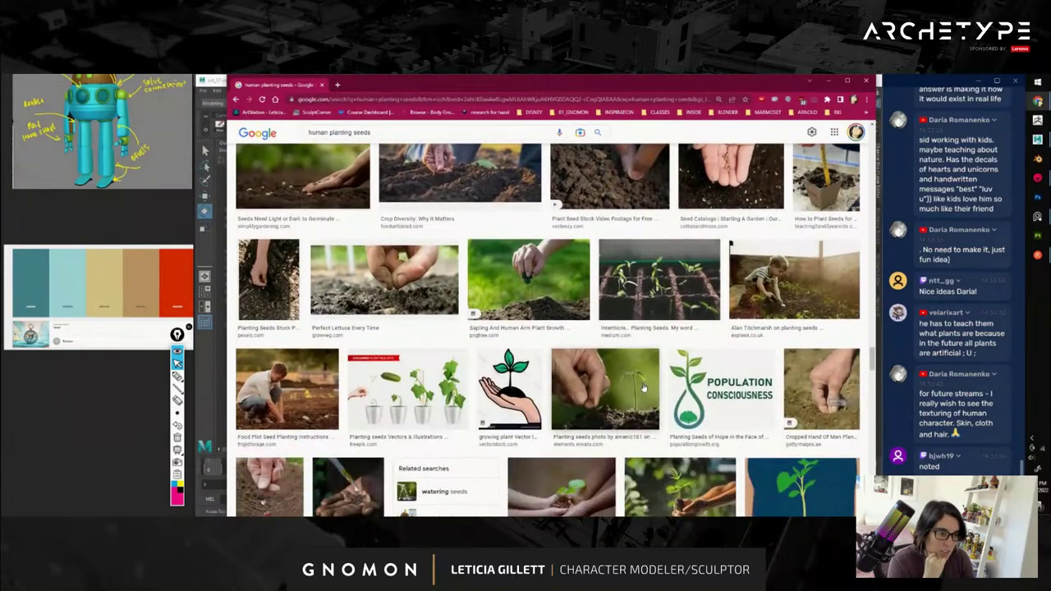
pyautogui.click(784, 289)
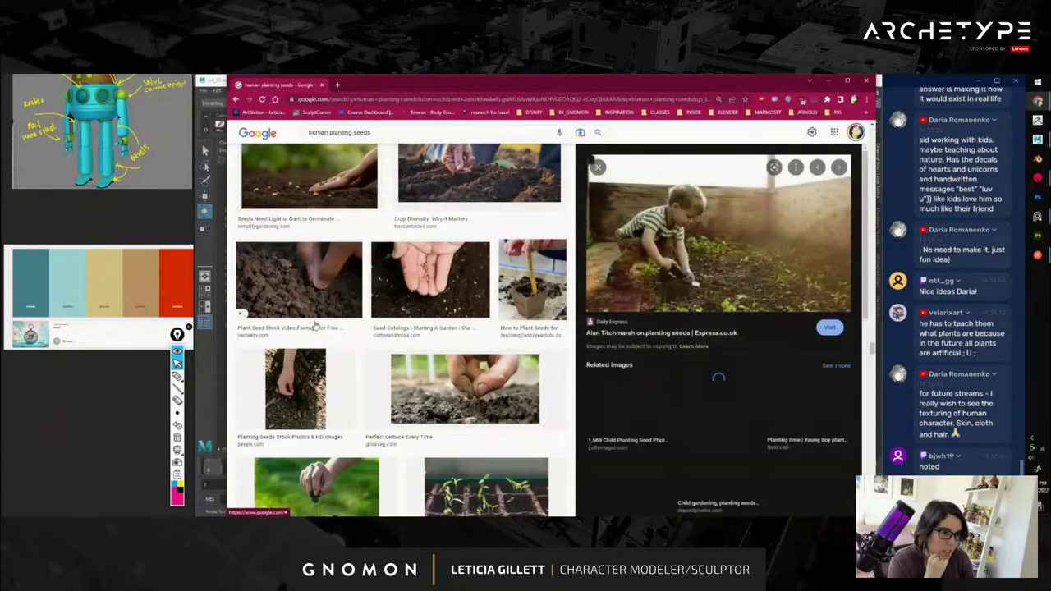
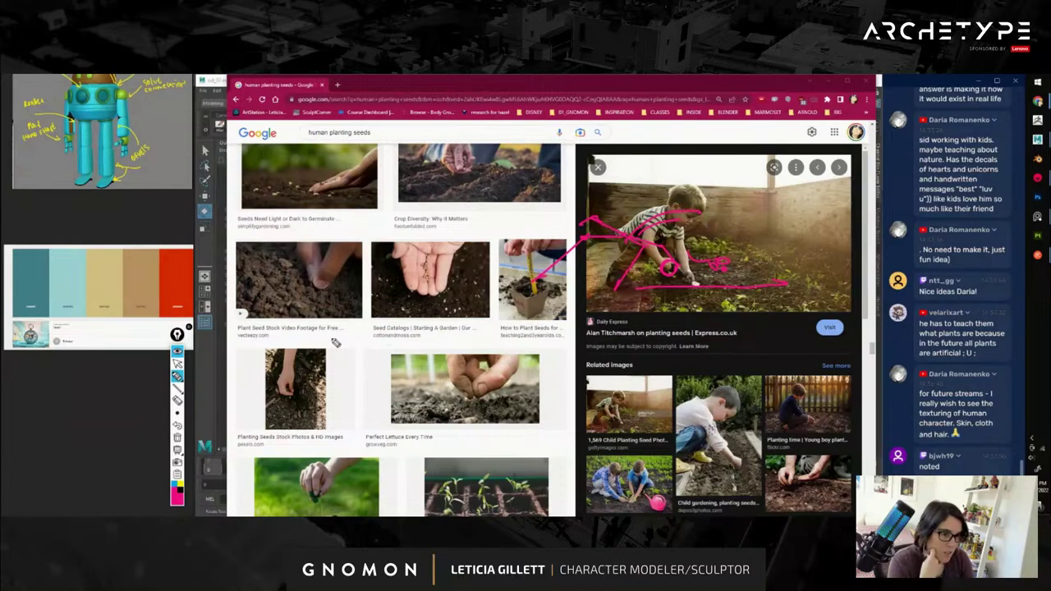
# Clear the pink pose sketch from the garden photo, leave drawing mode and switch back to Maya.
pyautogui.click(177, 438)
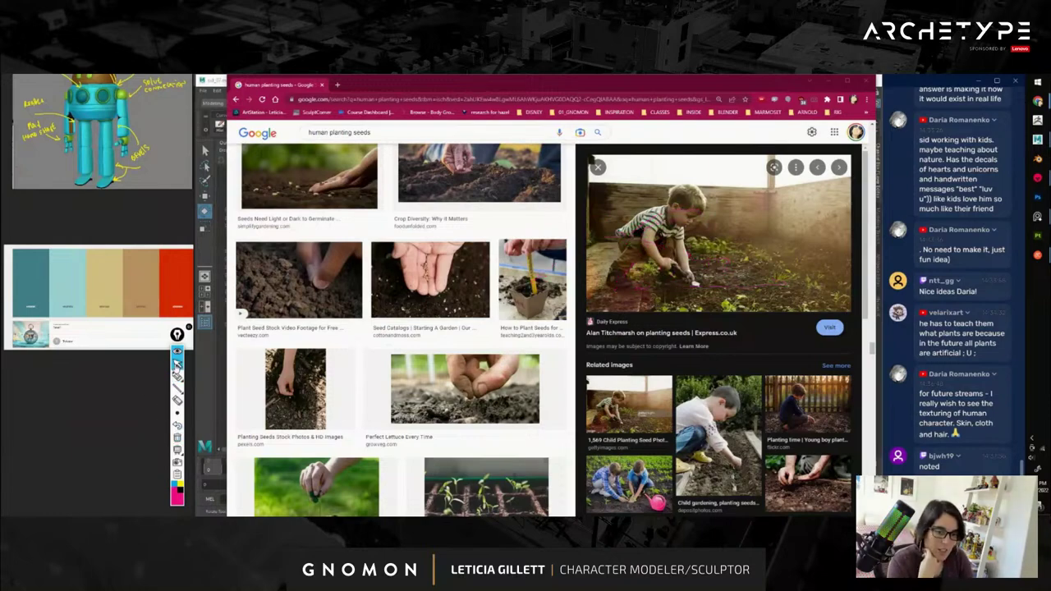
pyautogui.click(178, 362)
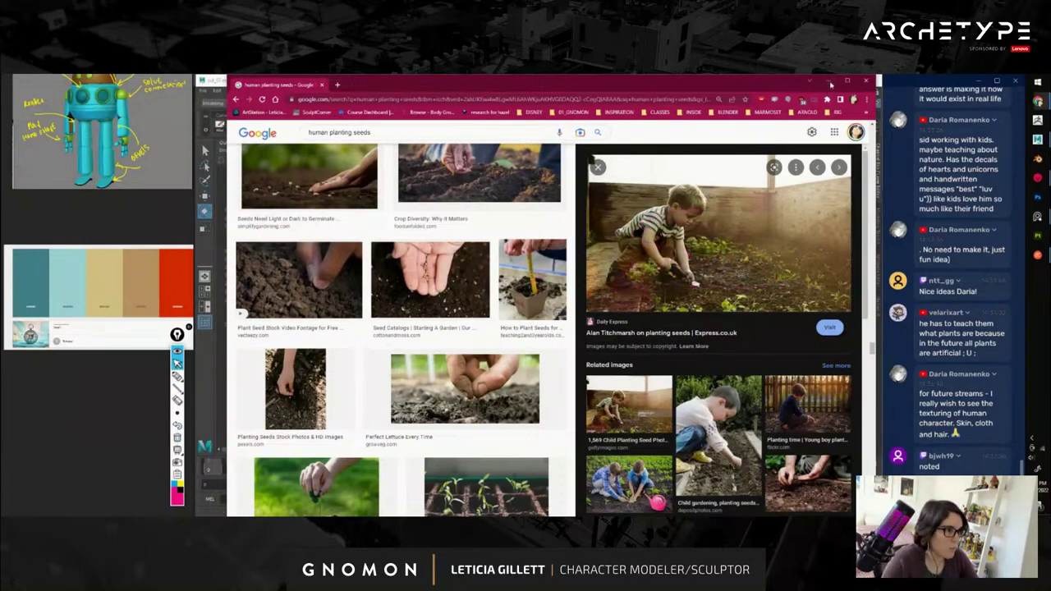
pyautogui.click(830, 82)
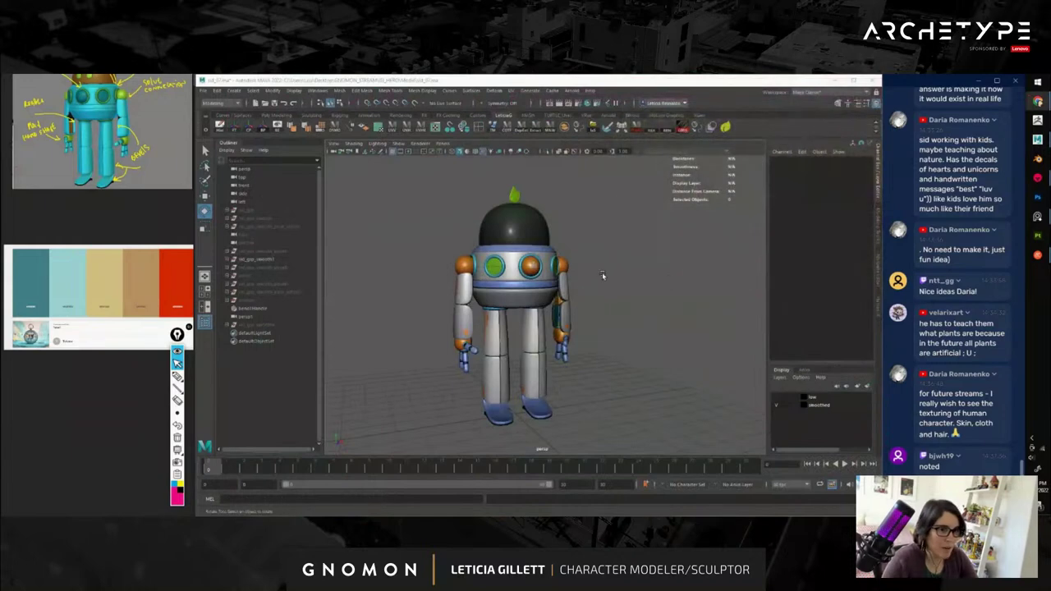
# Examine the standing robot's legs, feet and whole body from the front and at an angle.
pyautogui.click(276, 292)
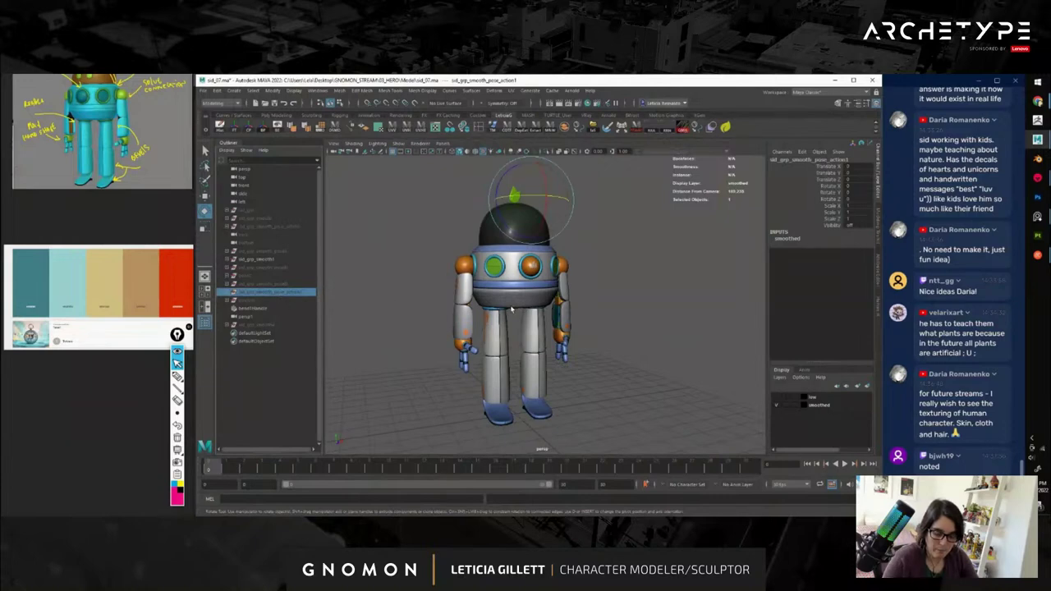
pyautogui.keyDown('alt'); pyautogui.moveTo(391, 263); pyautogui.dragTo(427, 273); pyautogui.keyUp('alt')
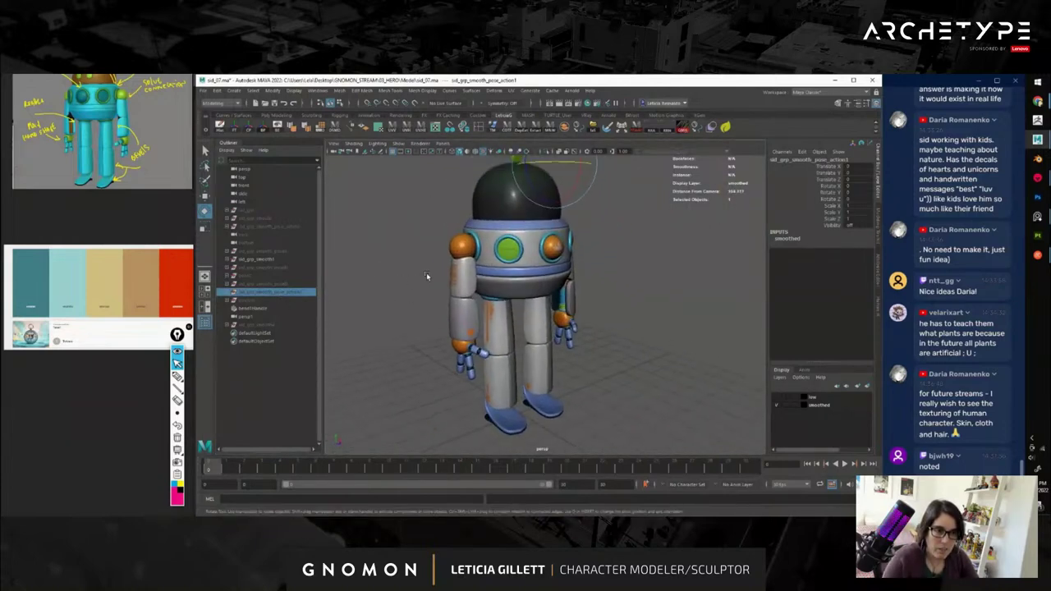
pyautogui.click(426, 272)
pyautogui.keyDown('alt'); pyautogui.moveTo(566, 325); pyautogui.dragTo(546, 361); pyautogui.keyUp('alt')
pyautogui.keyDown('alt'); pyautogui.moveTo(546, 369); pyautogui.dragTo(534, 325, button='middle'); pyautogui.keyUp('alt')
pyautogui.keyDown('alt'); pyautogui.moveTo(525, 325); pyautogui.dragTo(545, 320, button='right'); pyautogui.keyUp('alt')
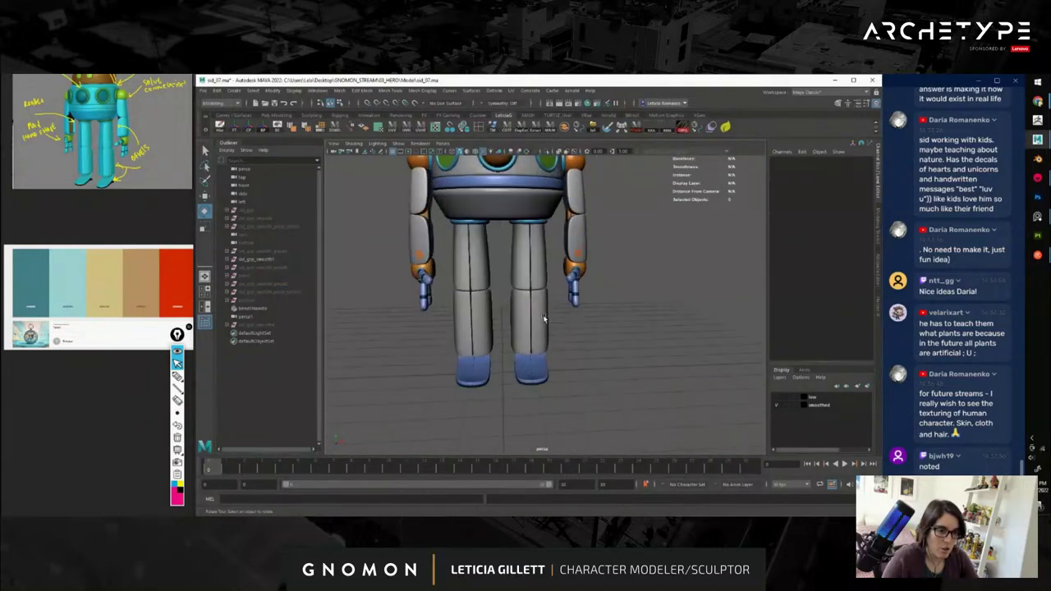
pyautogui.keyDown('alt'); pyautogui.moveTo(545, 319); pyautogui.dragTo(565, 301); pyautogui.keyUp('alt')
pyautogui.press('f')
pyautogui.keyDown('alt'); pyautogui.moveTo(528, 301); pyautogui.dragTo(552, 304, button='right'); pyautogui.keyUp('alt')
pyautogui.keyDown('alt'); pyautogui.moveTo(552, 303); pyautogui.dragTo(539, 297); pyautogui.keyUp('alt')
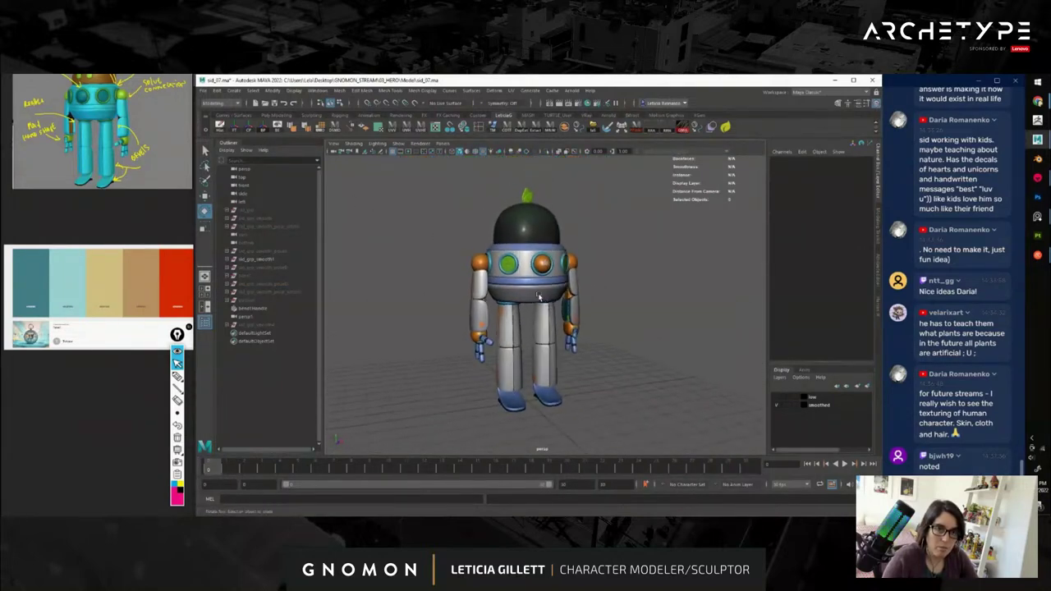
# Open the scene sid_v001.0011.mb from the GNOMON_STREAM hero Model folder without saving changes to sid_07.
pyautogui.click(202, 92)
pyautogui.click(238, 116)
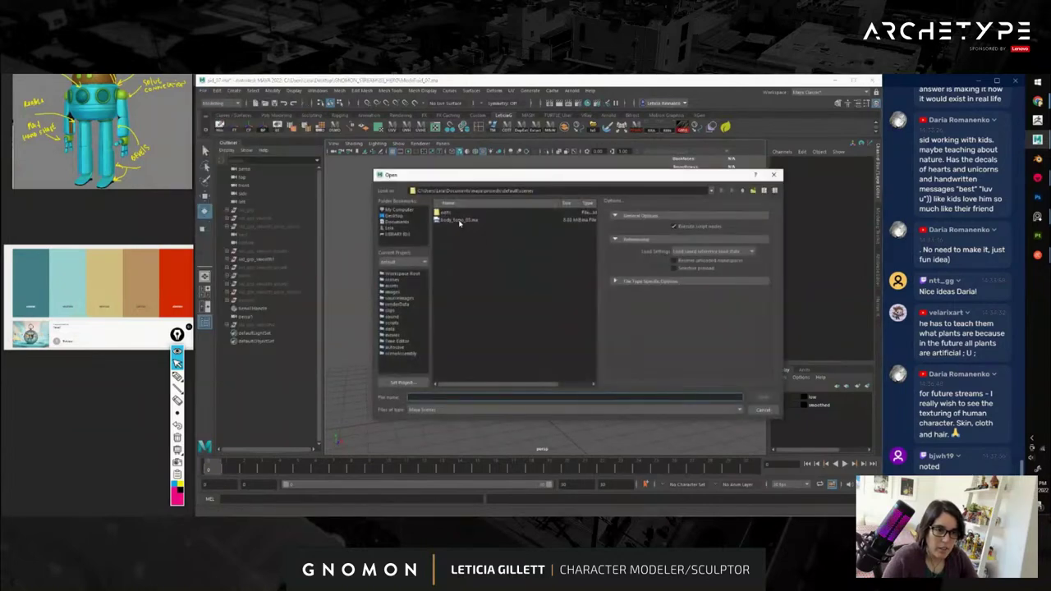
pyautogui.click(397, 215)
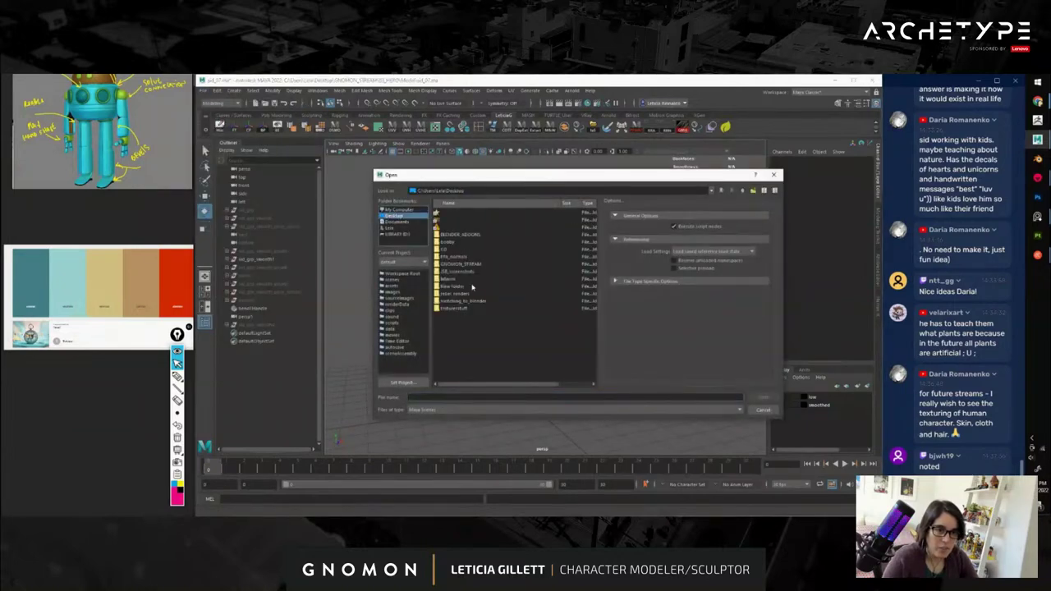
pyautogui.doubleClick(451, 228)
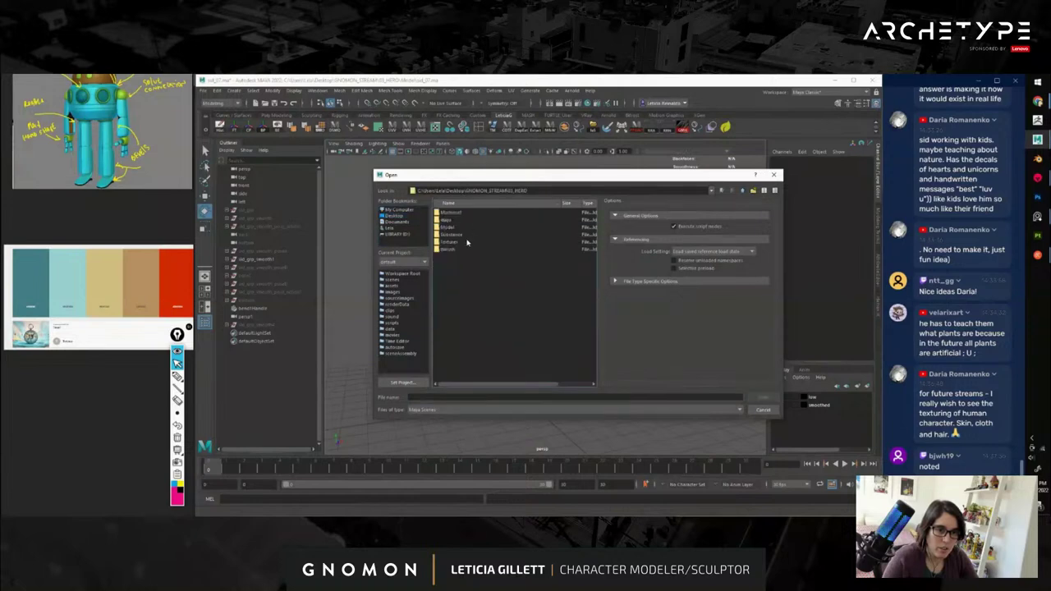
pyautogui.doubleClick(449, 222)
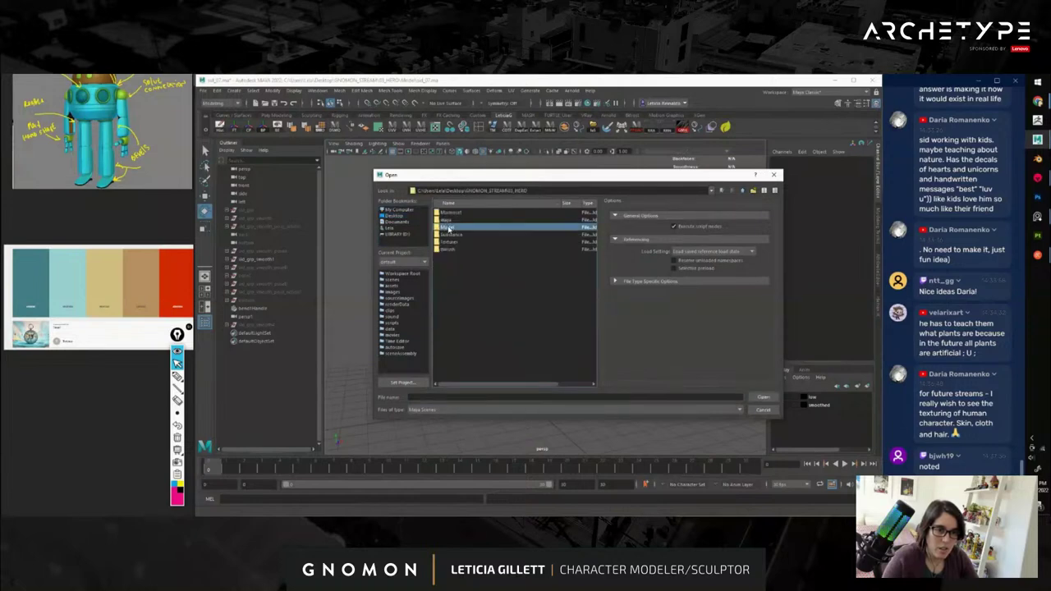
pyautogui.doubleClick(467, 266)
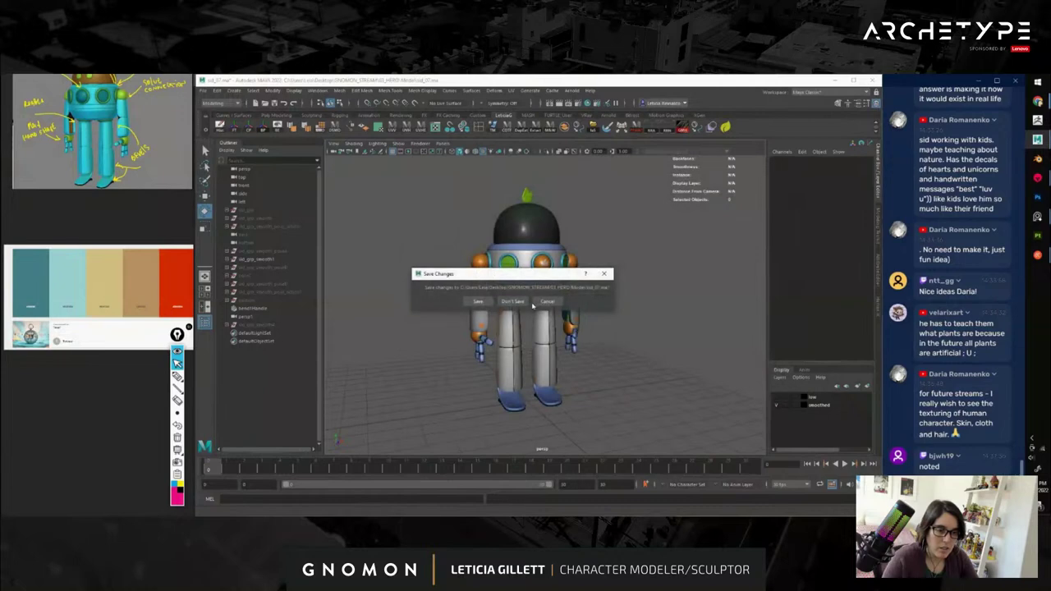
pyautogui.click(513, 301)
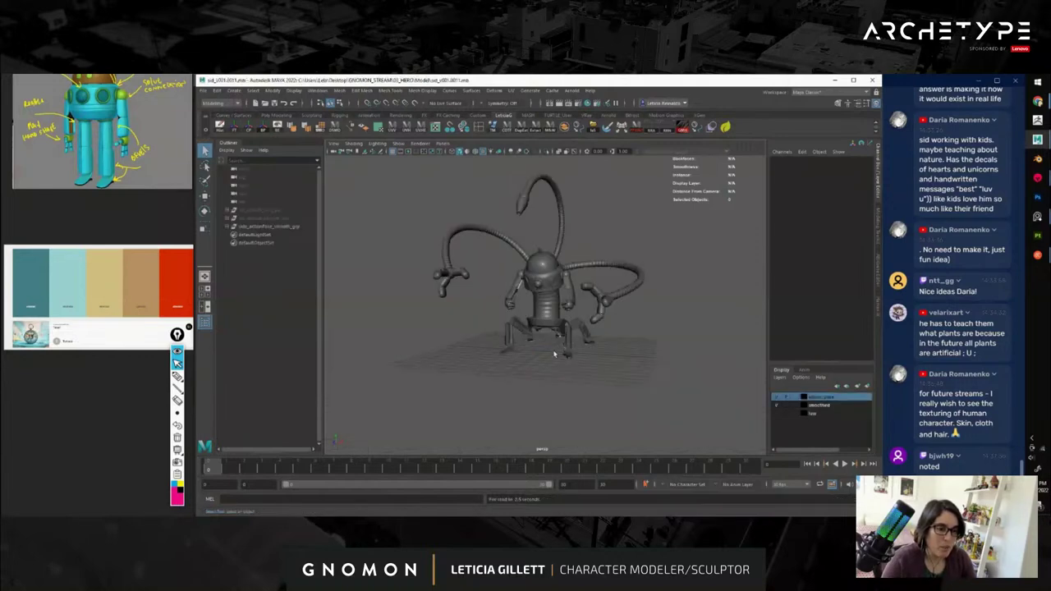
# Duplicate the smooth action-pose group containing the whole robot with the long segmented arms.
pyautogui.keyDown('alt'); pyautogui.moveTo(604, 361); pyautogui.dragTo(573, 367); pyautogui.keyUp('alt')
pyautogui.scroll(5, 558, 367)
pyautogui.keyDown('alt'); pyautogui.moveTo(527, 385); pyautogui.dragTo(528, 339, button='middle'); pyautogui.keyUp('alt')
pyautogui.keyDown('alt'); pyautogui.moveTo(528, 338); pyautogui.dragTo(573, 321); pyautogui.keyUp('alt')
pyautogui.scroll(-5, 585, 322)
pyautogui.scroll(4, 573, 321)
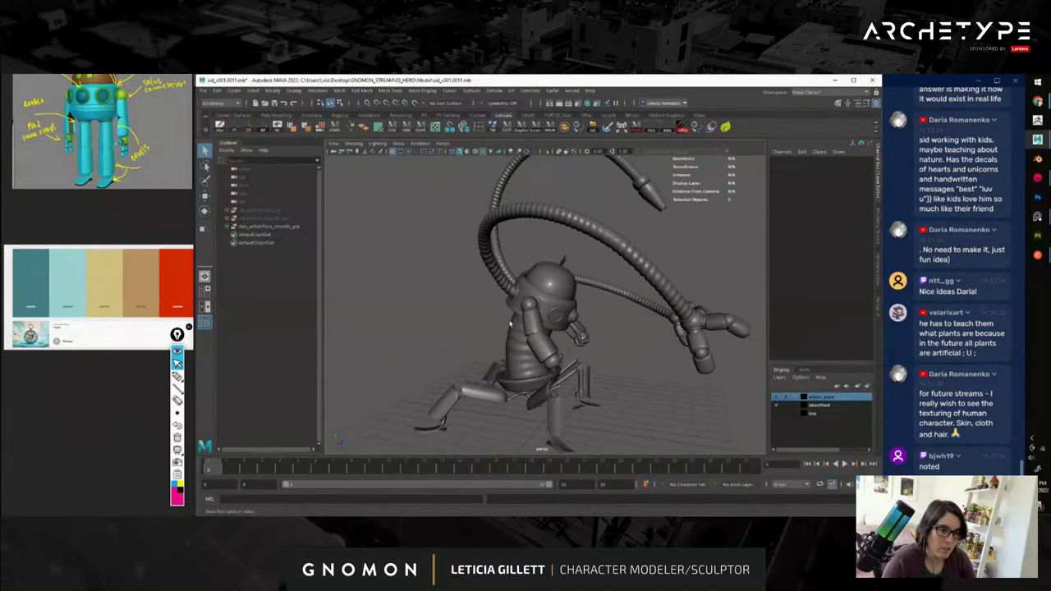
pyautogui.click(506, 279)
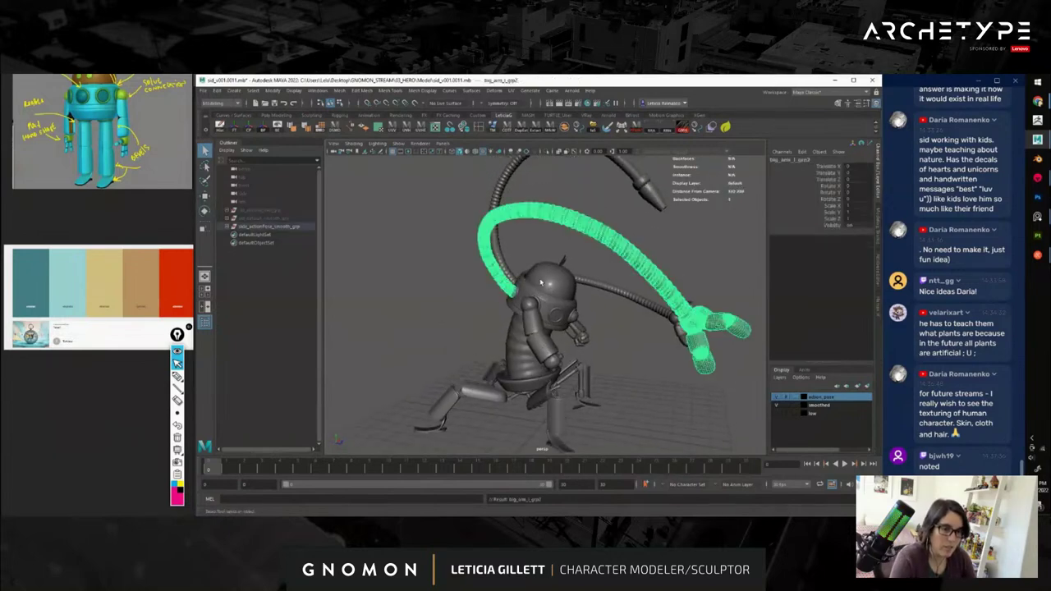
pyautogui.click(289, 226)
pyautogui.hotkey('ctrl', 'd')
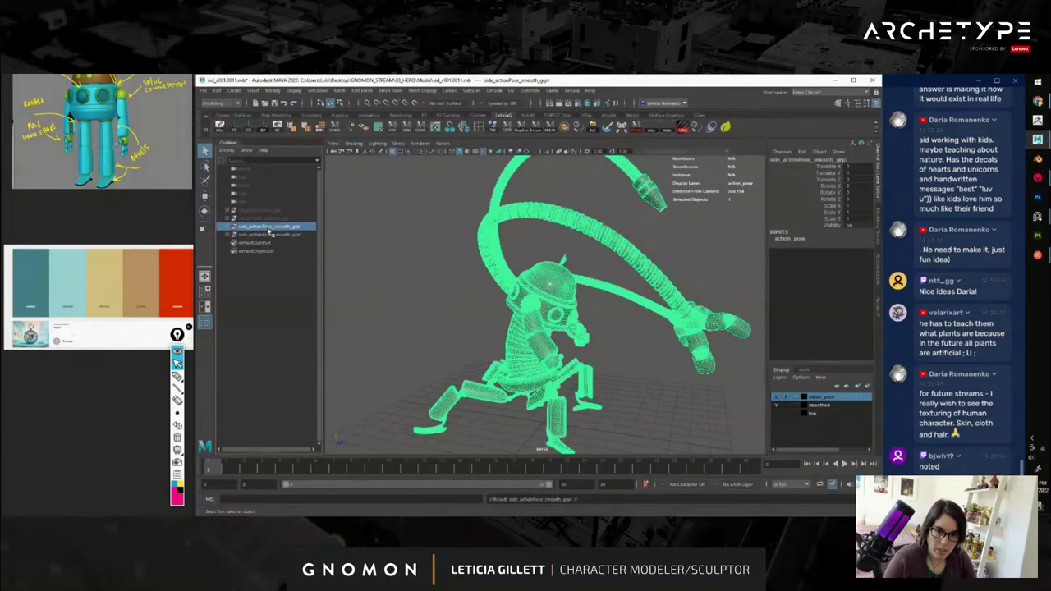
# Hide the original smooth action-pose group and the copy's long segmented arms, keeping only the one reaching out on the robot's left side.
pyautogui.hotkey('ctrl', 'h')
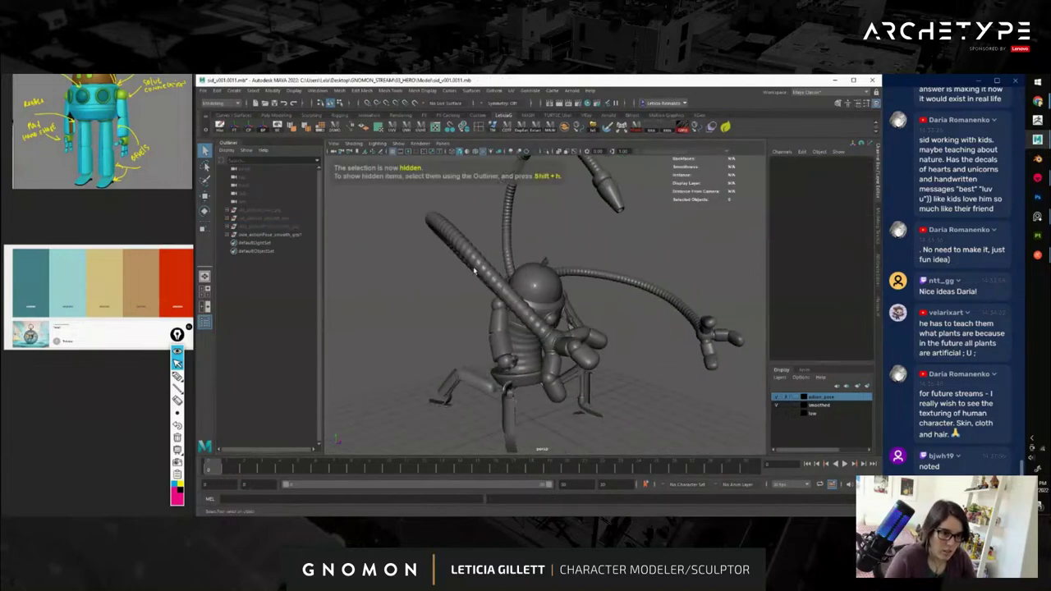
pyautogui.click(510, 254)
pyautogui.hotkey('ctrl', 'h')
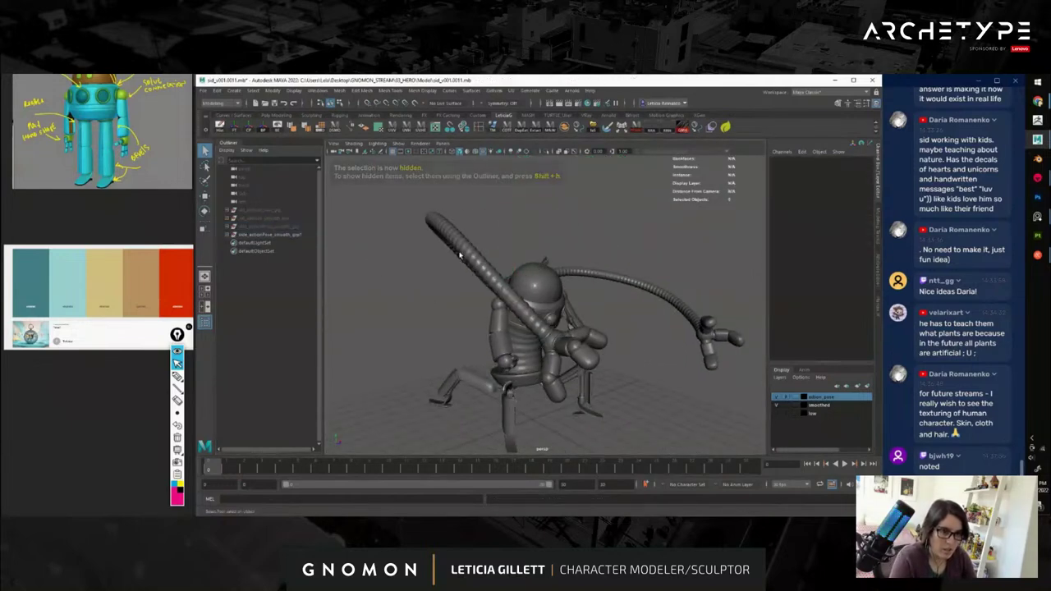
pyautogui.click(456, 255)
pyautogui.keyDown('shift'); pyautogui.click(587, 349); pyautogui.keyUp('shift')
pyautogui.hotkey('ctrl', 'h')
# Try hiding the last long segmented arm, then undo that hide.
pyautogui.click(643, 283)
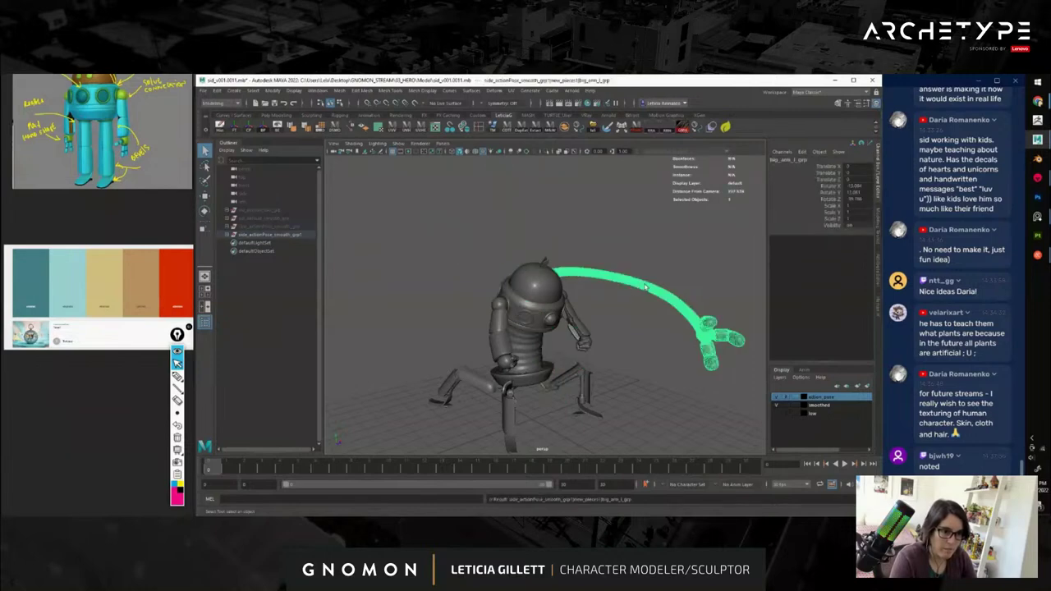
pyautogui.hotkey('ctrl', 'h')
pyautogui.keyDown('alt'); pyautogui.moveTo(618, 348); pyautogui.dragTo(635, 267); pyautogui.keyUp('alt')
pyautogui.hotkey('ctrl', 'z')
pyautogui.click(602, 341)
pyautogui.moveTo(600, 338)
pyautogui.keyDown('alt'); pyautogui.mouseDown()
pyautogui.moveTo(582, 337)
pyautogui.moveTo(601, 333)
pyautogui.mouseUp(); pyautogui.keyUp('alt')
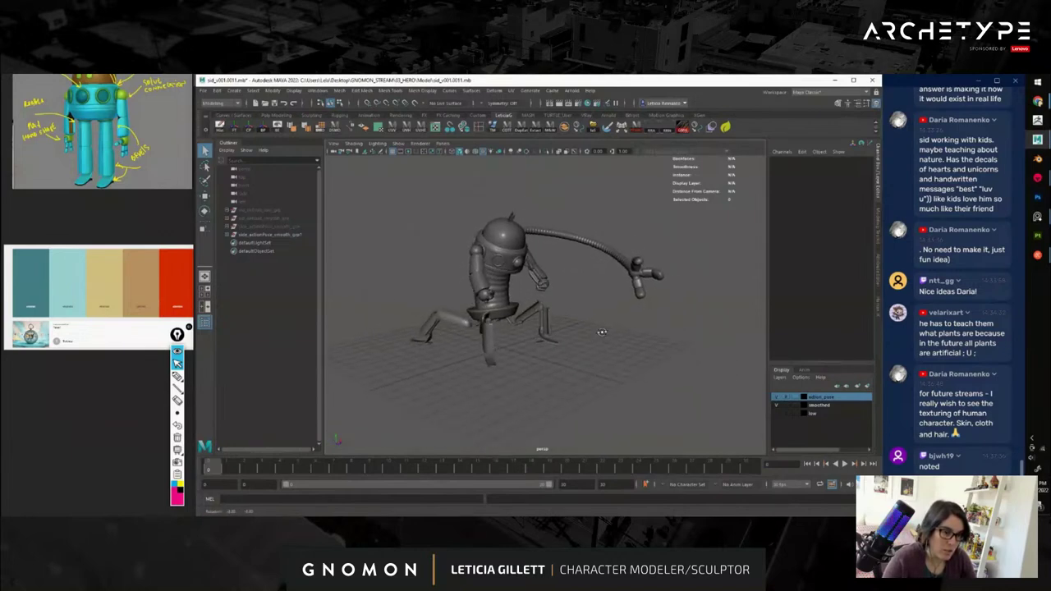
# Rotate the whole thumb group of the robot's right hand outward, away from the closed fist.
pyautogui.keyDown('alt'); pyautogui.moveTo(496, 350); pyautogui.dragTo(436, 326); pyautogui.keyUp('alt')
pyautogui.keyDown('alt'); pyautogui.moveTo(435, 327); pyautogui.dragTo(438, 246, button='right'); pyautogui.keyUp('alt')
pyautogui.keyDown('alt'); pyautogui.moveTo(438, 248); pyautogui.dragTo(534, 308); pyautogui.keyUp('alt')
pyautogui.scroll(6, 544, 325)
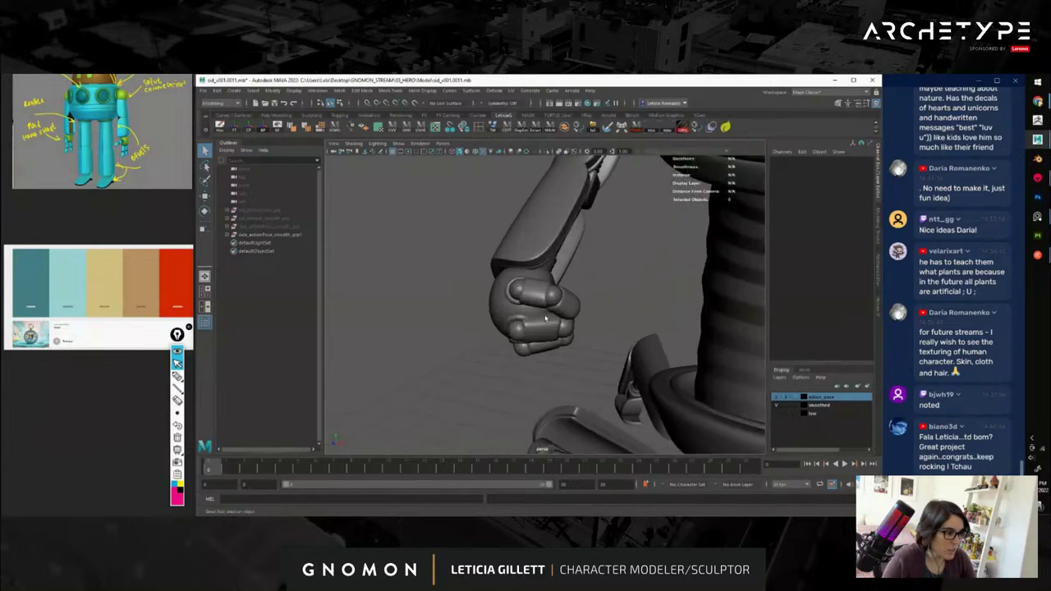
pyautogui.click(522, 286)
pyautogui.press('e')
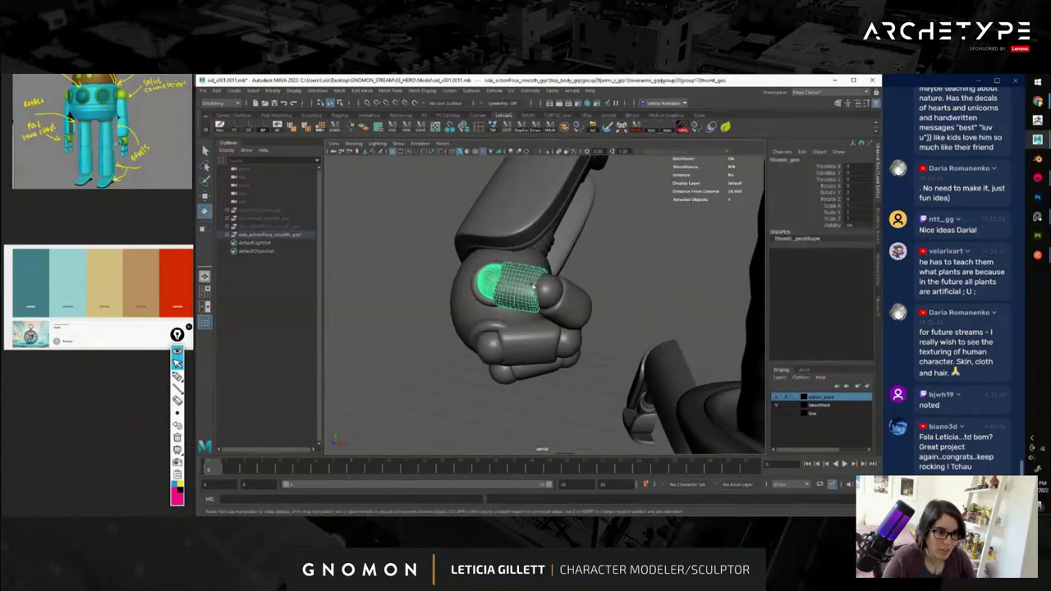
pyautogui.scroll(-8, 504, 368)
pyautogui.keyDown('alt'); pyautogui.moveTo(515, 367); pyautogui.dragTo(566, 328); pyautogui.keyUp('alt')
pyautogui.scroll(4, 537, 337)
pyautogui.click(249, 129)
pyautogui.scroll(4, 568, 326)
pyautogui.press('Up')
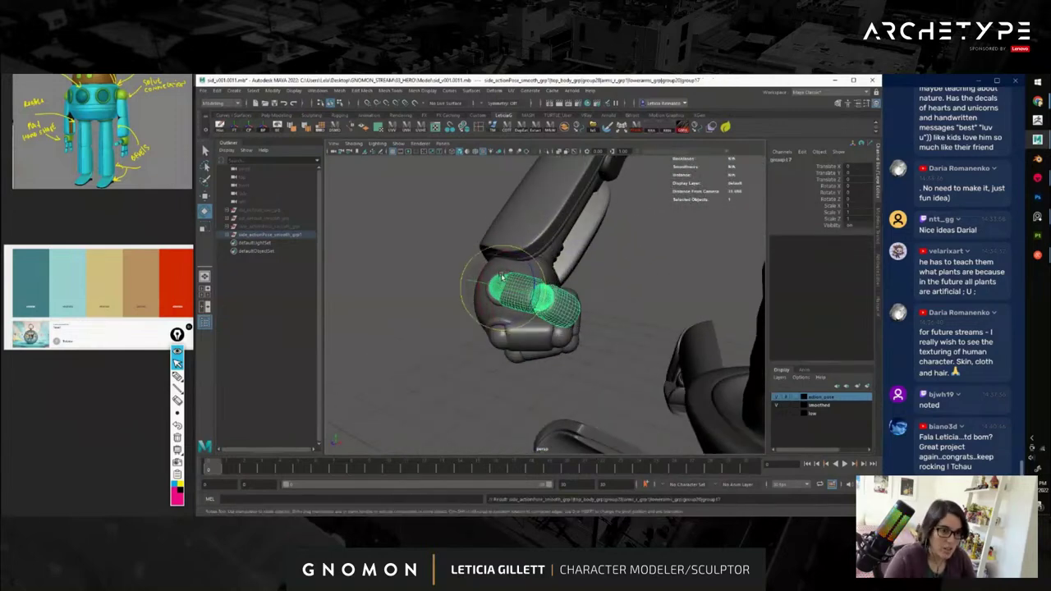
pyautogui.moveTo(536, 297); pyautogui.dragTo(471, 285)
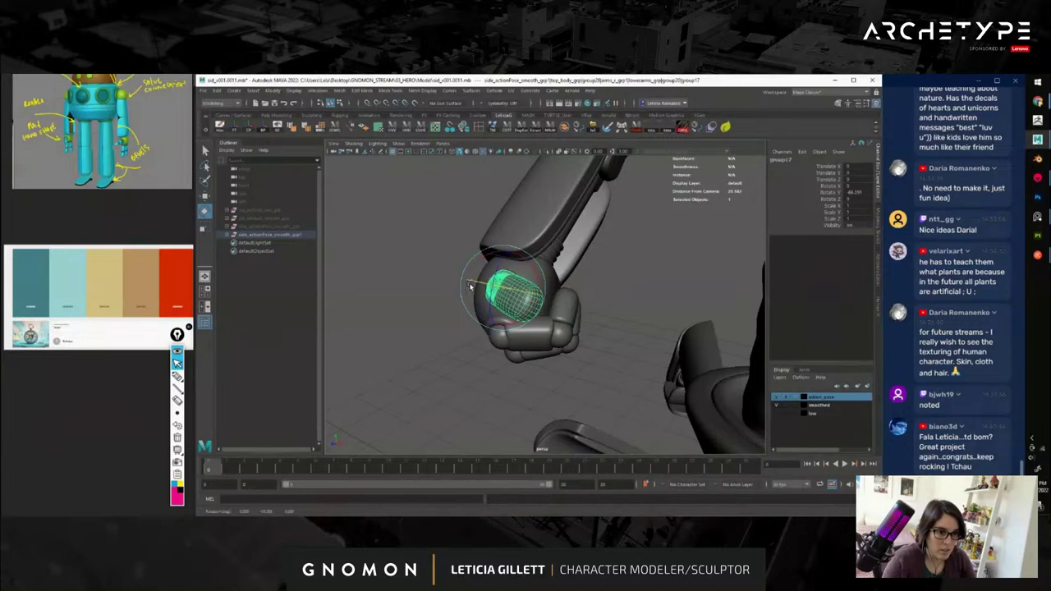
# Rotate the two finger groups of the right hand outward to open up the fist.
pyautogui.click(521, 348)
pyautogui.press('Up')
pyautogui.moveTo(525, 337)
pyautogui.keyDown('alt'); pyautogui.mouseDown()
pyautogui.moveTo(529, 379)
pyautogui.moveTo(524, 329)
pyautogui.mouseUp(); pyautogui.keyUp('alt')
pyautogui.press('w')
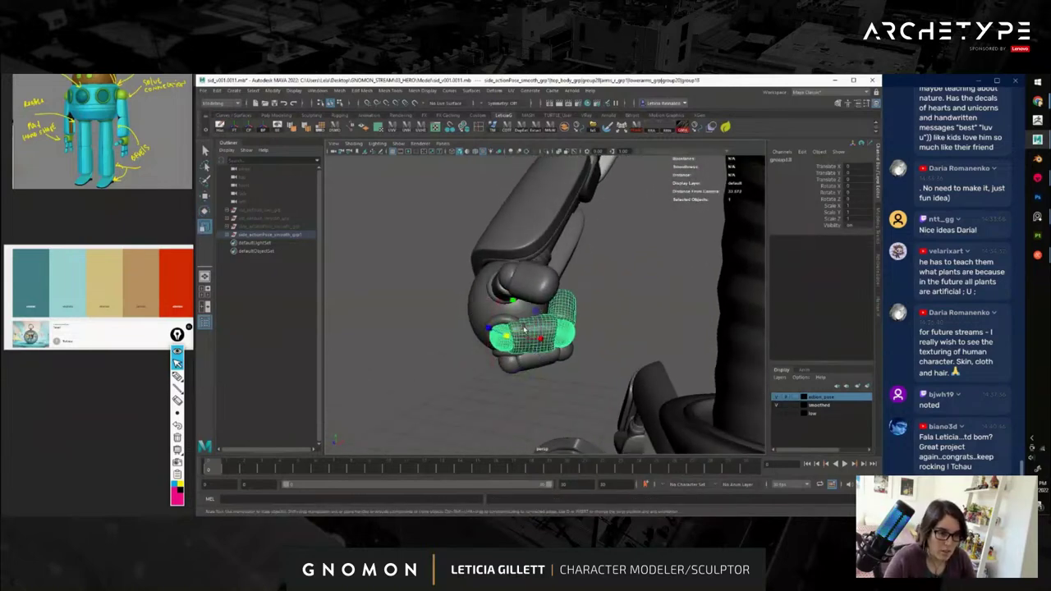
pyautogui.press('e')
pyautogui.rightClick(532, 332)
pyautogui.keyDown('alt'); pyautogui.moveTo(530, 333); pyautogui.dragTo(491, 324); pyautogui.keyUp('alt')
pyautogui.click(539, 372)
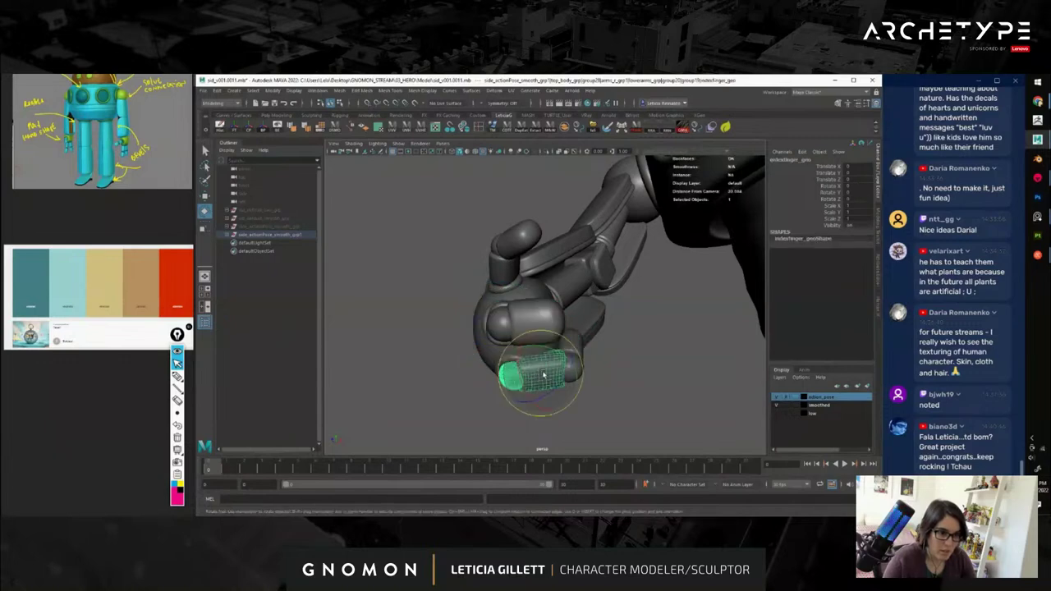
pyautogui.moveTo(543, 375); pyautogui.dragTo(547, 404)
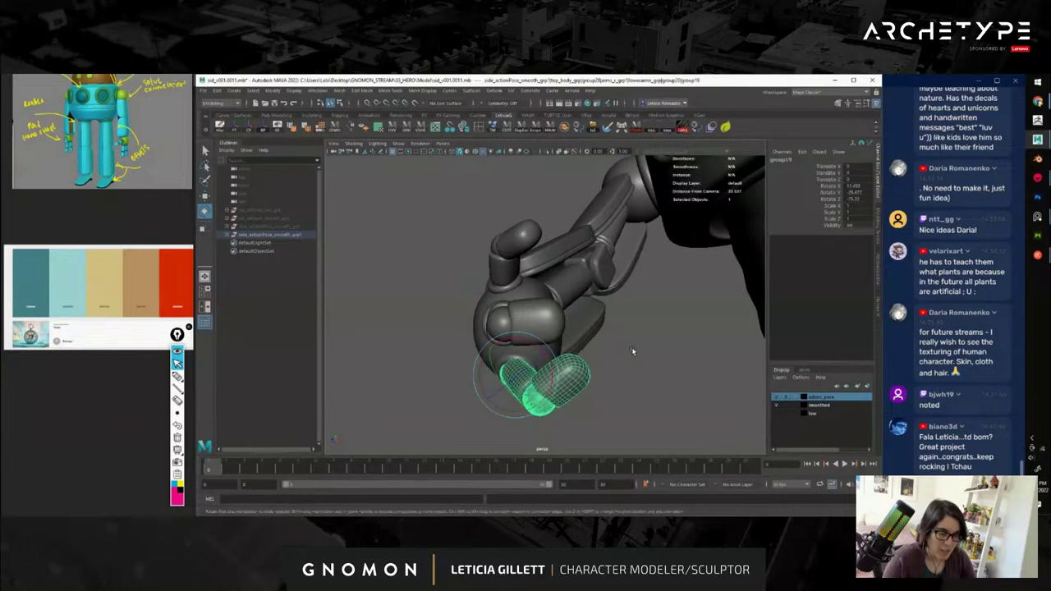
# Move the sphere from inside the robot's chest out in front of its right arm.
pyautogui.click(632, 351)
pyautogui.keyDown('alt'); pyautogui.moveTo(632, 351); pyautogui.dragTo(587, 366, button='right'); pyautogui.keyUp('alt')
pyautogui.keyDown('alt'); pyautogui.moveTo(587, 365); pyautogui.dragTo(637, 394); pyautogui.keyUp('alt')
pyautogui.keyDown('alt'); pyautogui.moveTo(638, 394); pyautogui.dragTo(591, 348, button='right'); pyautogui.keyUp('alt')
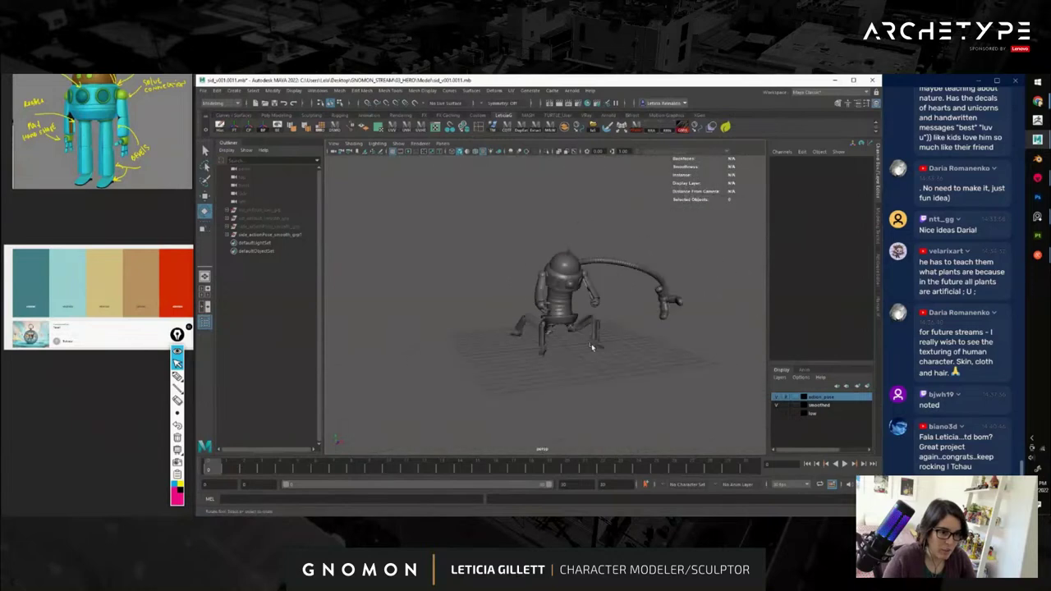
pyautogui.keyDown('alt'); pyautogui.moveTo(575, 368); pyautogui.dragTo(621, 366); pyautogui.keyUp('alt')
pyautogui.keyDown('alt'); pyautogui.moveTo(575, 358); pyautogui.dragTo(595, 376, button='right'); pyautogui.keyUp('alt')
pyautogui.keyDown('alt'); pyautogui.moveTo(596, 376); pyautogui.dragTo(480, 369); pyautogui.keyUp('alt')
pyautogui.keyDown('alt'); pyautogui.moveTo(480, 370); pyautogui.dragTo(584, 312, button='right'); pyautogui.keyUp('alt')
pyautogui.click(603, 278)
pyautogui.press('w')
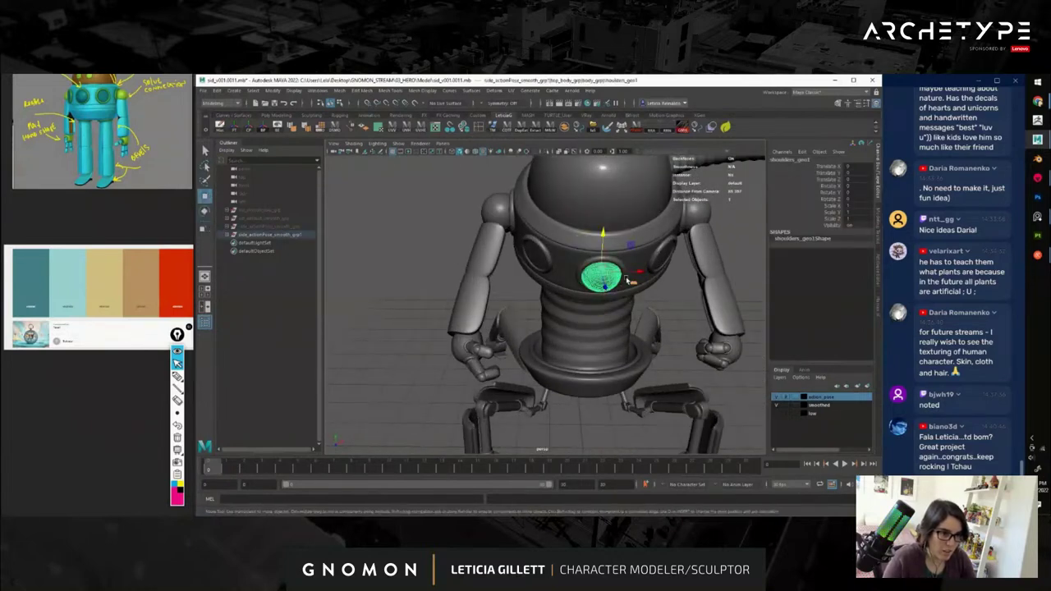
pyautogui.moveTo(628, 281); pyautogui.dragTo(561, 321)
pyautogui.moveTo(523, 351); pyautogui.dragTo(529, 356)
pyautogui.keyDown('alt'); pyautogui.moveTo(555, 358); pyautogui.dragTo(491, 344); pyautogui.keyUp('alt')
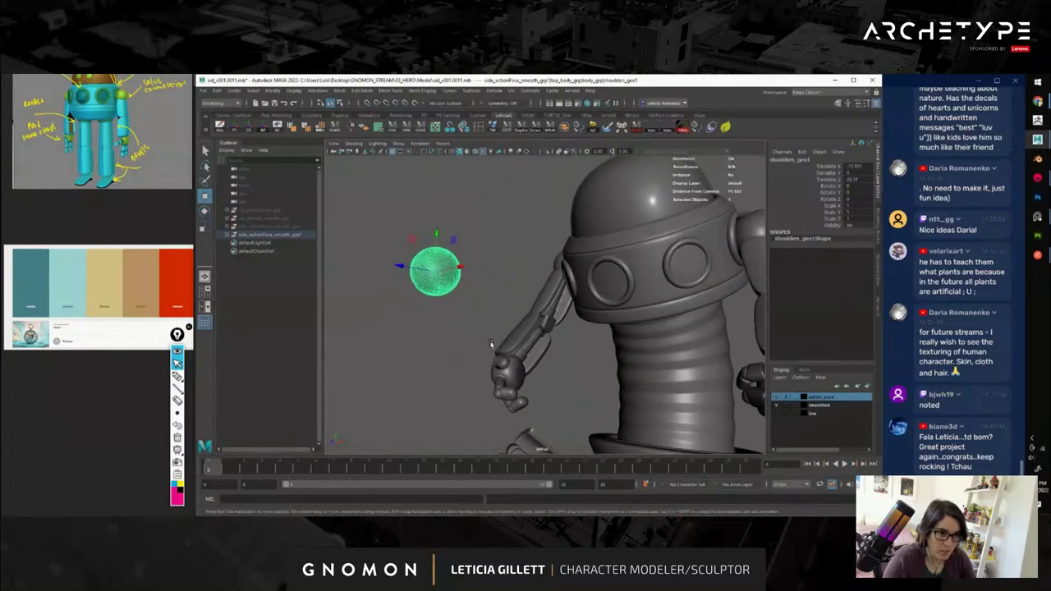
# Position the sphere against the palm of the open right hand.
pyautogui.moveTo(411, 239); pyautogui.dragTo(541, 392)
pyautogui.scroll(2, 551, 352)
pyautogui.moveTo(584, 320); pyautogui.dragTo(555, 300)
pyautogui.scroll(3, 575, 369)
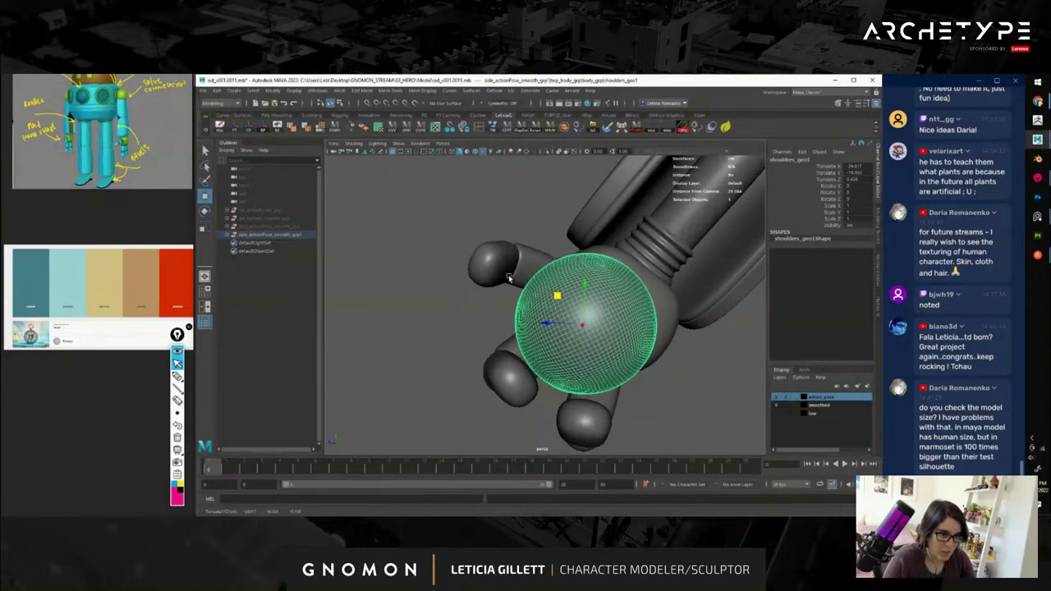
# Rotate the right hand's thumb and both finger groups so they wrap around the sphere.
pyautogui.click(517, 282)
pyautogui.press('Up')
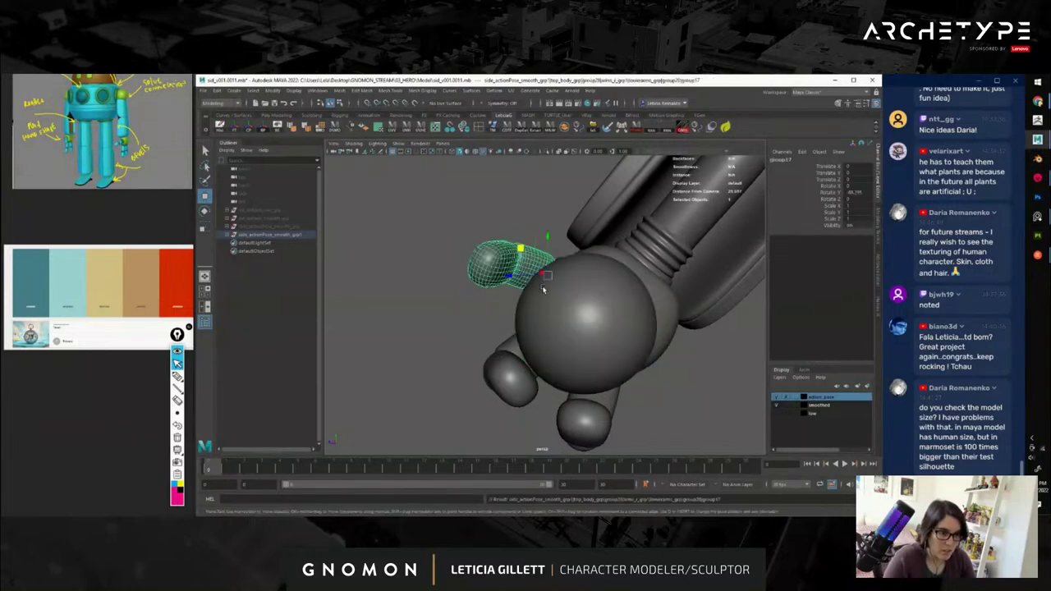
pyautogui.press('e')
pyautogui.moveTo(543, 289); pyautogui.dragTo(545, 283)
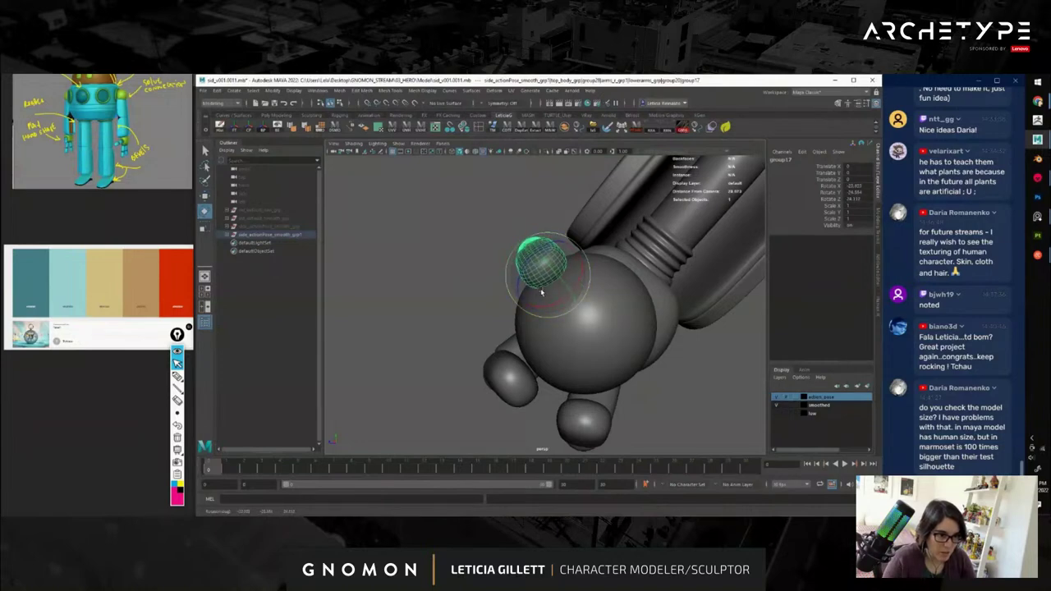
pyautogui.click(513, 348)
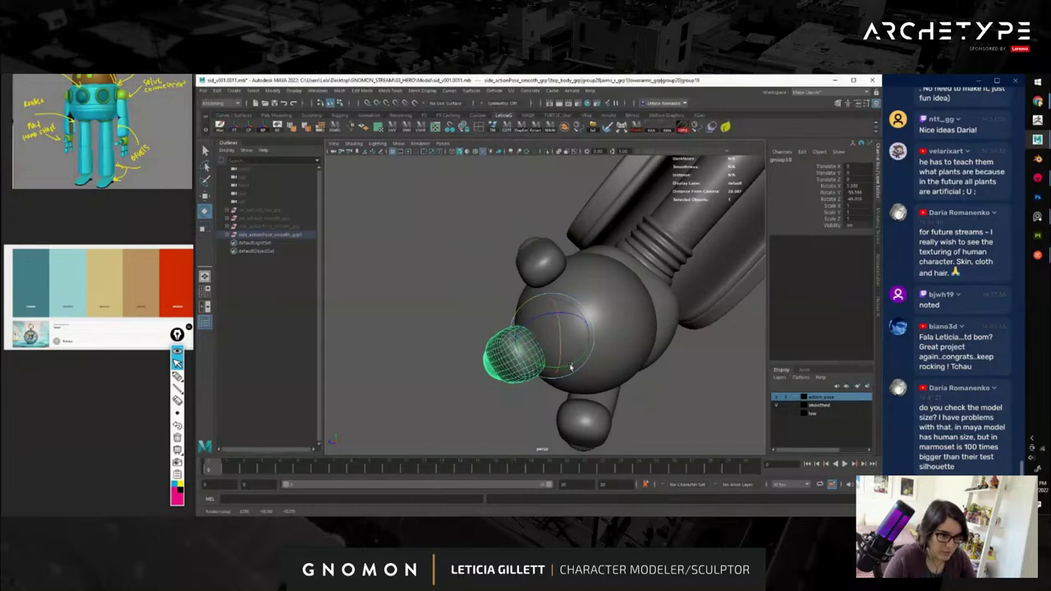
pyautogui.click(584, 415)
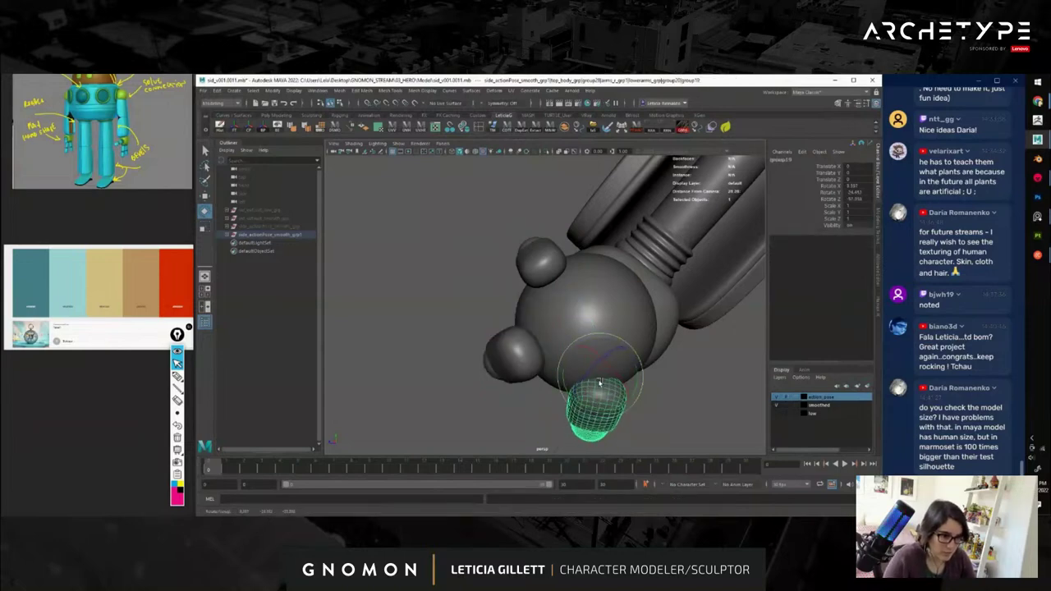
pyautogui.moveTo(599, 383)
pyautogui.mouseDown()
pyautogui.moveTo(602, 423)
pyautogui.moveTo(600, 401)
pyautogui.mouseUp()
pyautogui.click(548, 407)
# Shift the sphere slightly outward from the palm so it sits between the gripping fingers.
pyautogui.keyDown('alt'); pyautogui.moveTo(575, 394); pyautogui.dragTo(542, 366, button='right'); pyautogui.keyUp('alt')
pyautogui.keyDown('alt'); pyautogui.moveTo(542, 366); pyautogui.dragTo(722, 375); pyautogui.keyUp('alt')
pyautogui.keyDown('alt'); pyautogui.moveTo(697, 378); pyautogui.dragTo(759, 379, button='right'); pyautogui.keyUp('alt')
pyautogui.keyDown('alt'); pyautogui.moveTo(759, 379); pyautogui.dragTo(603, 389, button='middle'); pyautogui.keyUp('alt')
pyautogui.keyDown('alt'); pyautogui.moveTo(603, 389); pyautogui.dragTo(611, 403); pyautogui.keyUp('alt')
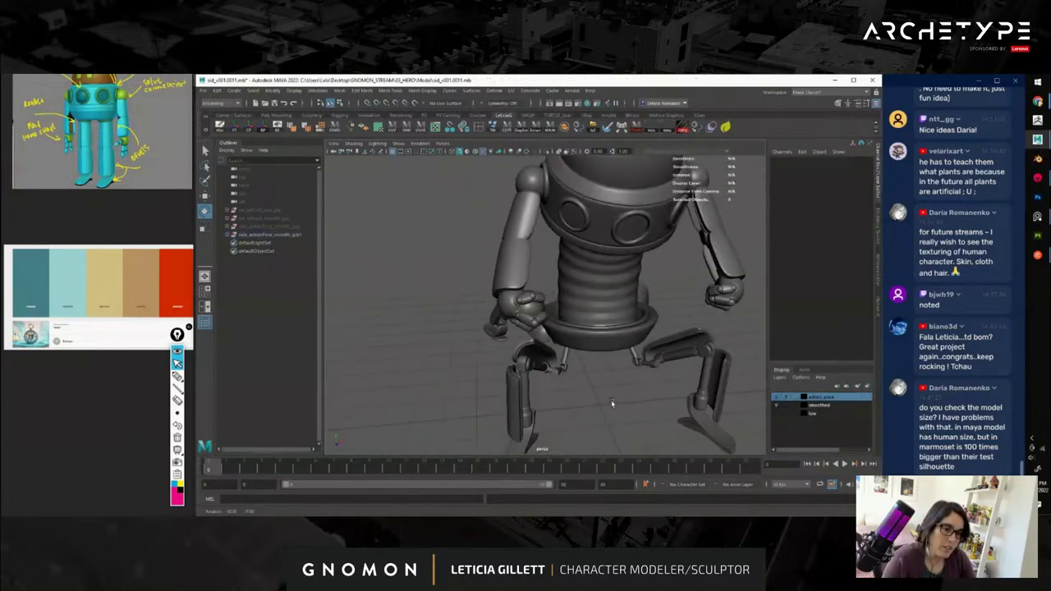
pyautogui.keyDown('alt'); pyautogui.moveTo(612, 403); pyautogui.dragTo(690, 403, button='right'); pyautogui.keyUp('alt')
pyautogui.keyDown('alt'); pyautogui.moveTo(574, 361); pyautogui.dragTo(525, 345); pyautogui.keyUp('alt')
pyautogui.click(502, 317)
pyautogui.press('w')
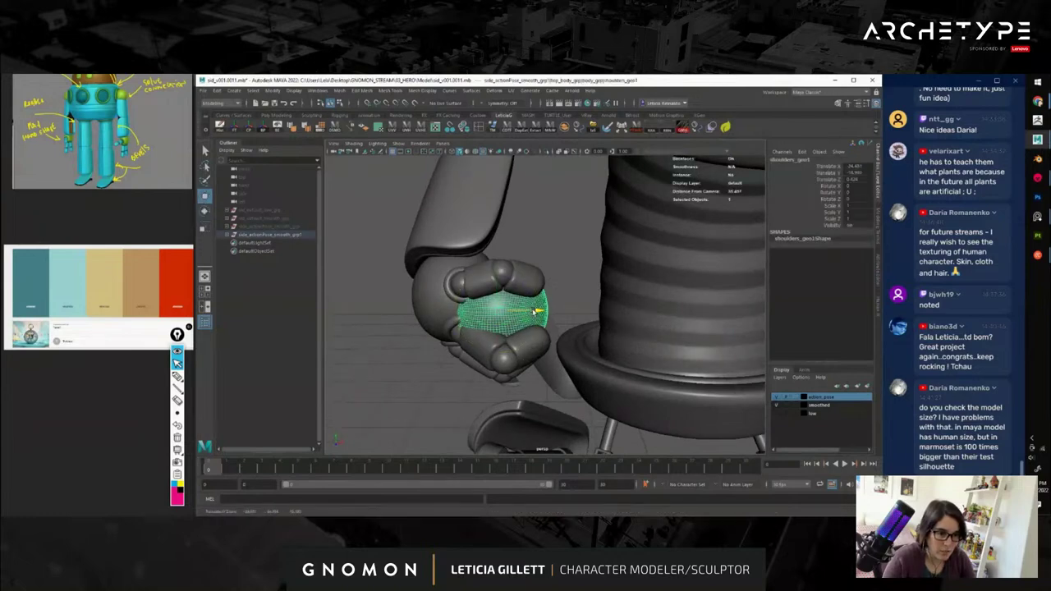
pyautogui.moveTo(543, 309); pyautogui.dragTo(565, 306)
pyautogui.click(419, 362)
# Select the whole right hand group and rotate the hand at the wrist.
pyautogui.scroll(-5, 419, 362)
pyautogui.keyDown('alt'); pyautogui.moveTo(492, 361); pyautogui.dragTo(520, 363); pyautogui.keyUp('alt')
pyautogui.press('Up')
pyautogui.click(503, 299)
pyautogui.press('Up')
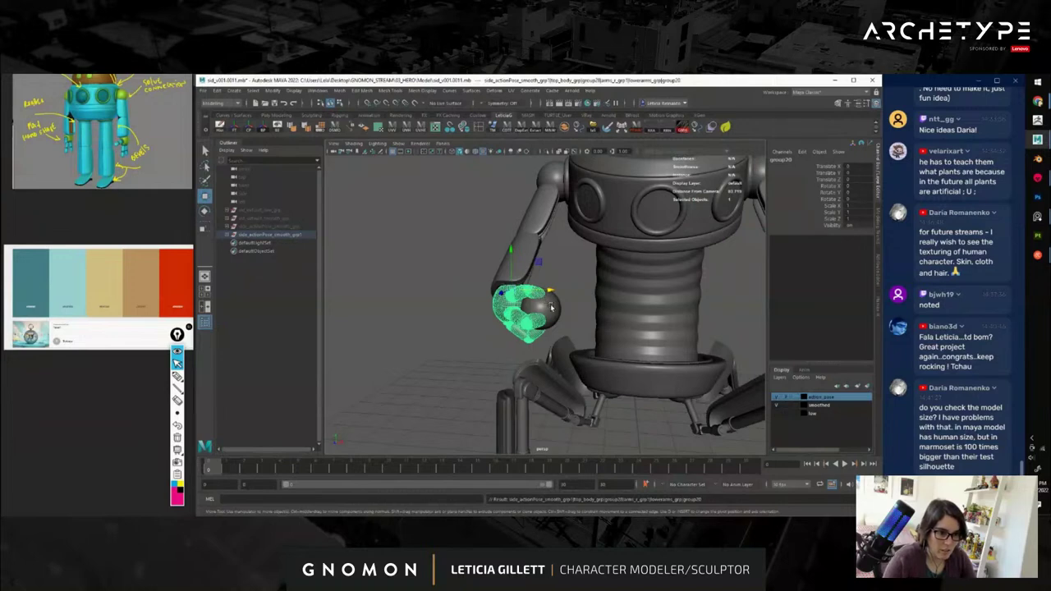
pyautogui.keyDown('shift'); pyautogui.click(552, 307); pyautogui.keyUp('shift')
pyautogui.hotkey('ctrl', 'g')
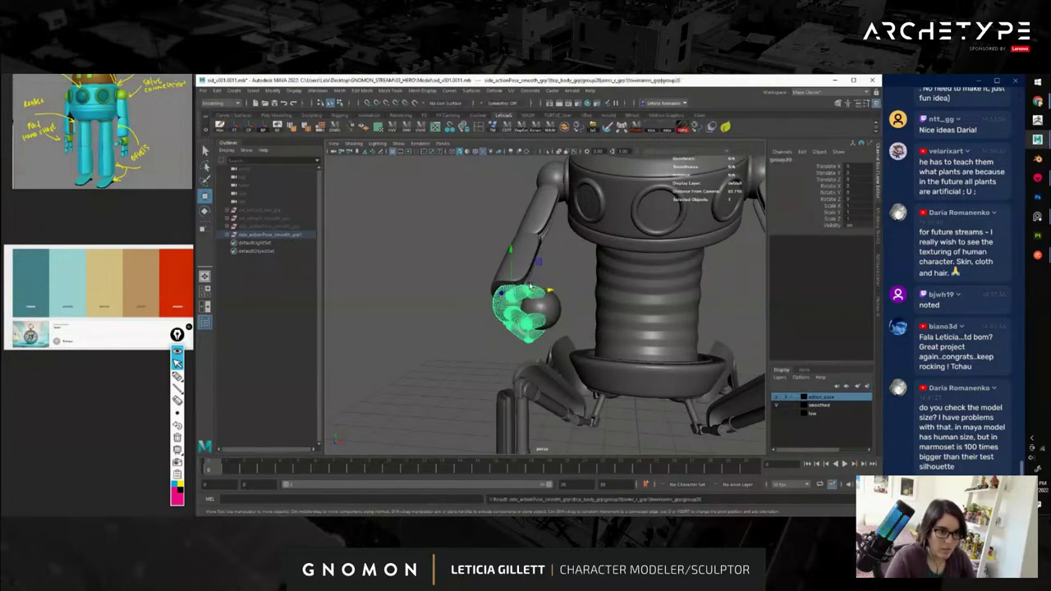
pyautogui.press('e')
pyautogui.moveTo(524, 285); pyautogui.dragTo(525, 313)
# Reposition the sphere to fit inside the rotated right hand's grip.
pyautogui.click(565, 283)
pyautogui.click(539, 306)
pyautogui.press('w')
pyautogui.click(621, 327)
# Try rotating the whole right arm group at the shoulder, then undo the rotation.
pyautogui.scroll(-8, 621, 340)
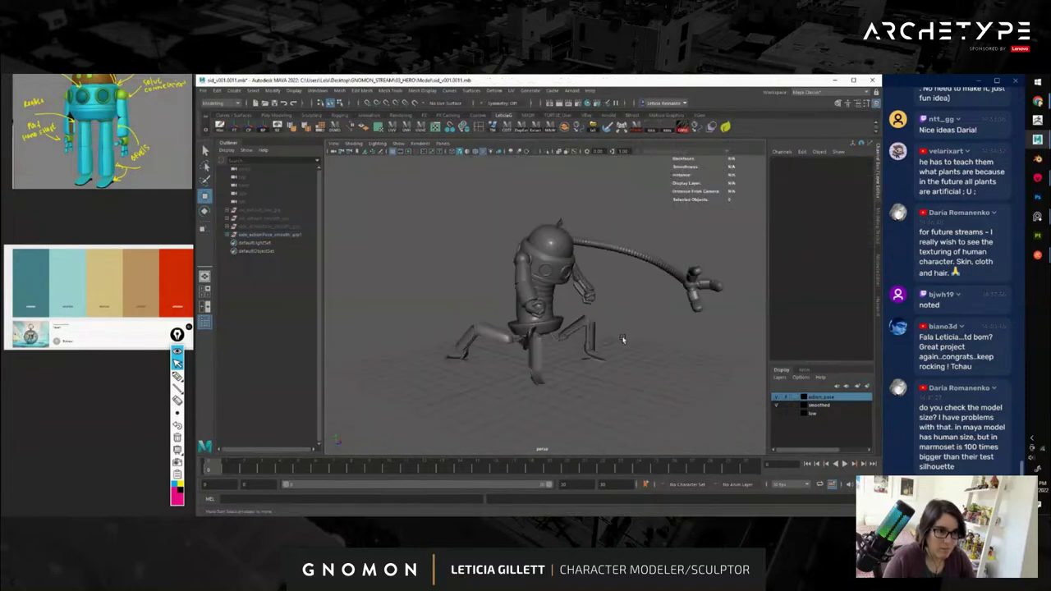
pyautogui.keyDown('alt'); pyautogui.moveTo(621, 339); pyautogui.dragTo(551, 363); pyautogui.keyUp('alt')
pyautogui.scroll(8, 556, 329)
pyautogui.keyDown('alt'); pyautogui.moveTo(559, 323); pyautogui.dragTo(533, 326); pyautogui.keyUp('alt')
pyautogui.click(516, 219)
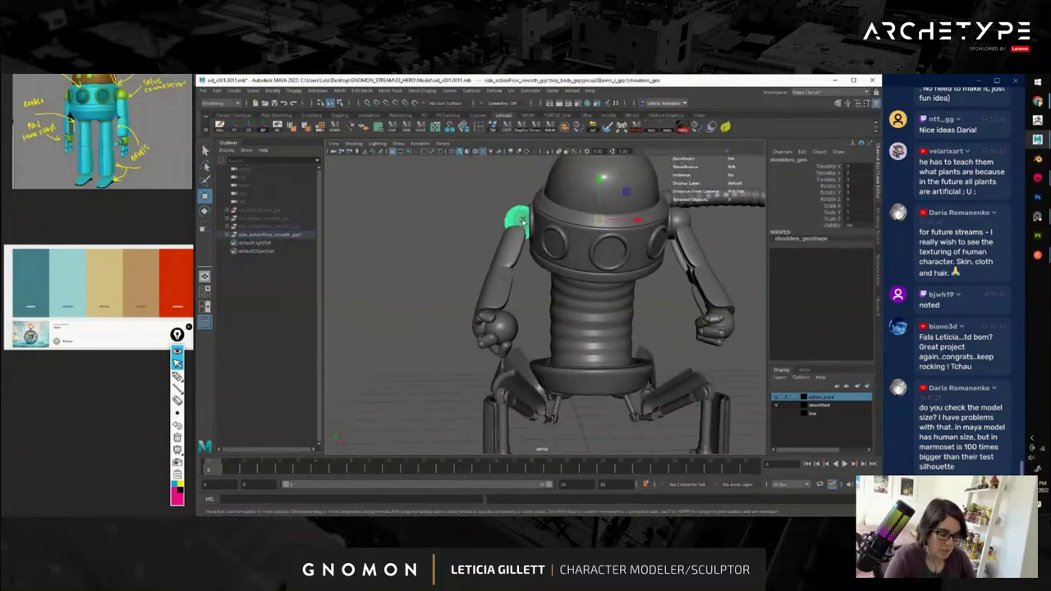
pyautogui.press('Up')
pyautogui.press('e')
pyautogui.moveTo(531, 255); pyautogui.dragTo(535, 258)
pyautogui.hotkey('ctrl', 'z')
# Reveal the held sphere in the scene hierarchy, check the neighbouring arm group and collapse the body group.
pyautogui.click(515, 327)
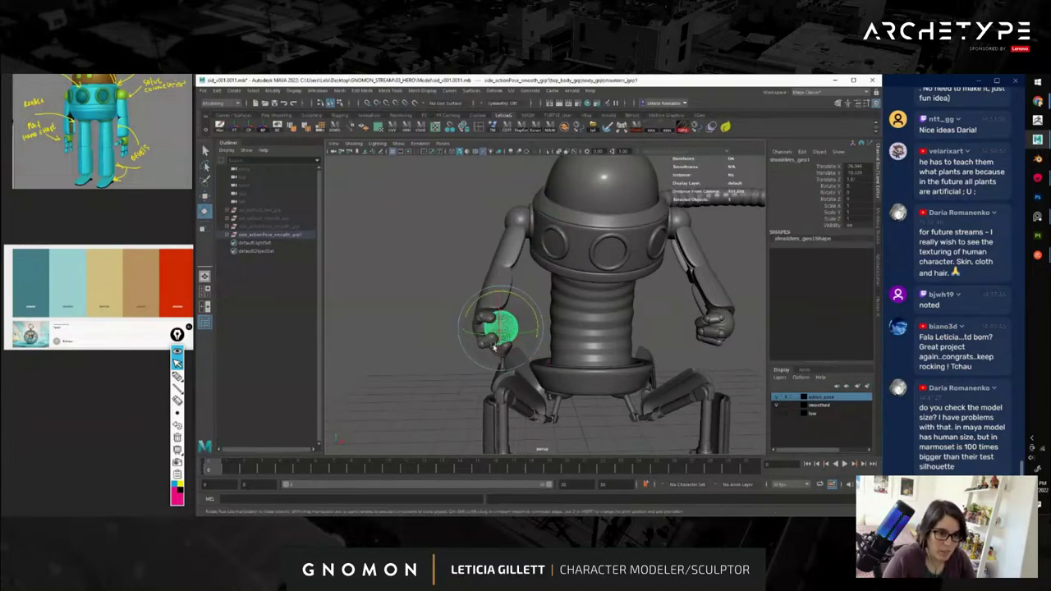
pyautogui.keyDown('alt'); pyautogui.moveTo(515, 327); pyautogui.dragTo(424, 296); pyautogui.keyUp('alt')
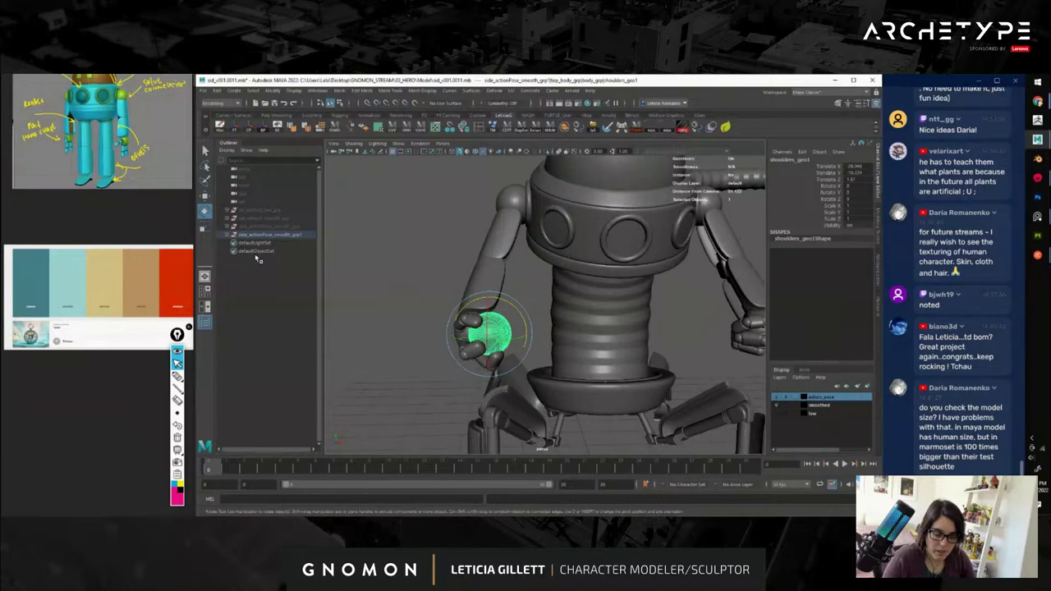
pyautogui.press('f')
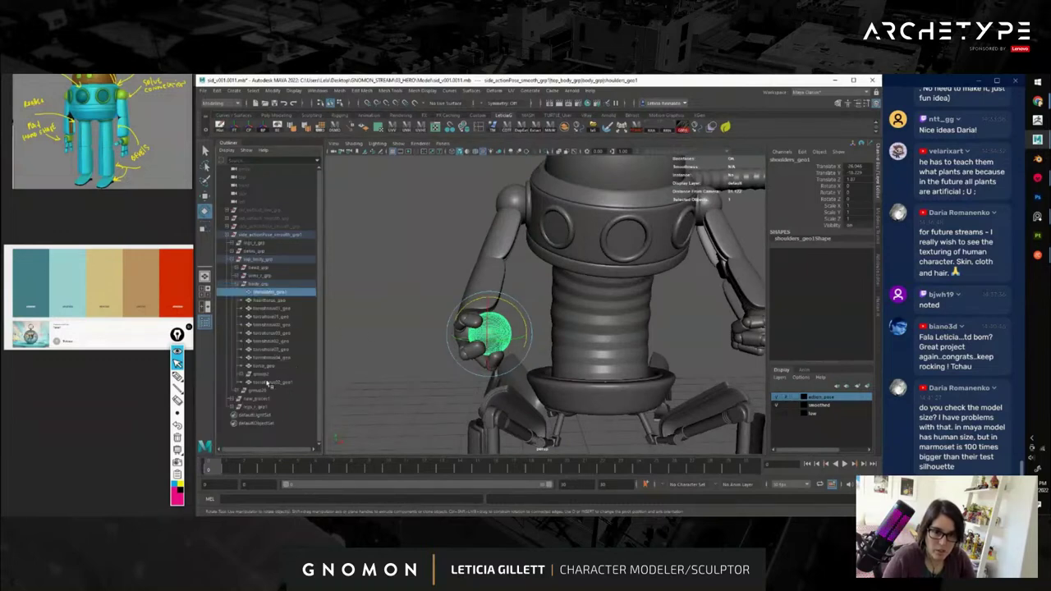
pyautogui.click(260, 276)
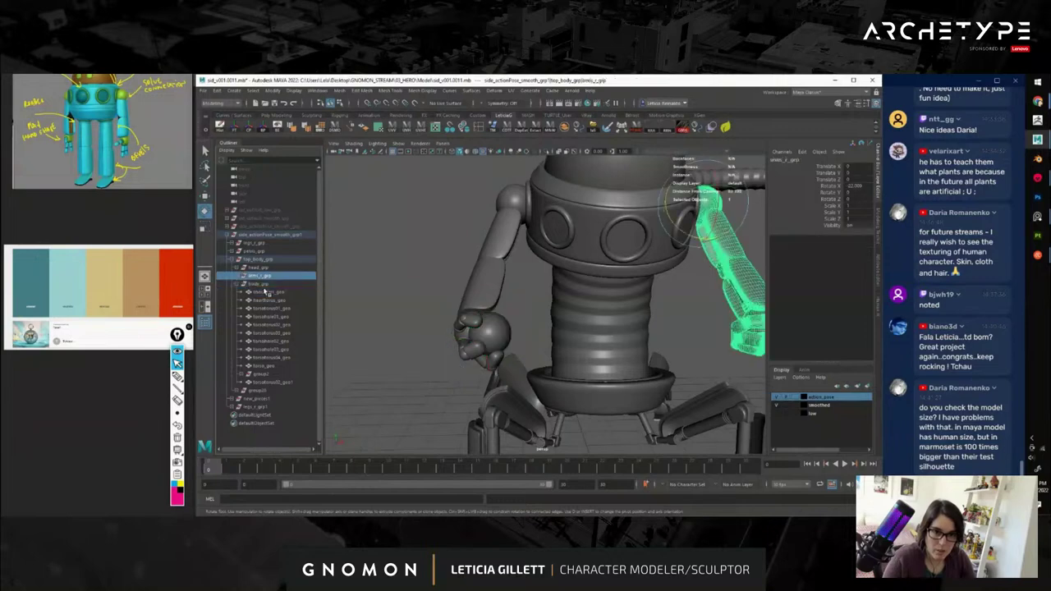
pyautogui.click(237, 285)
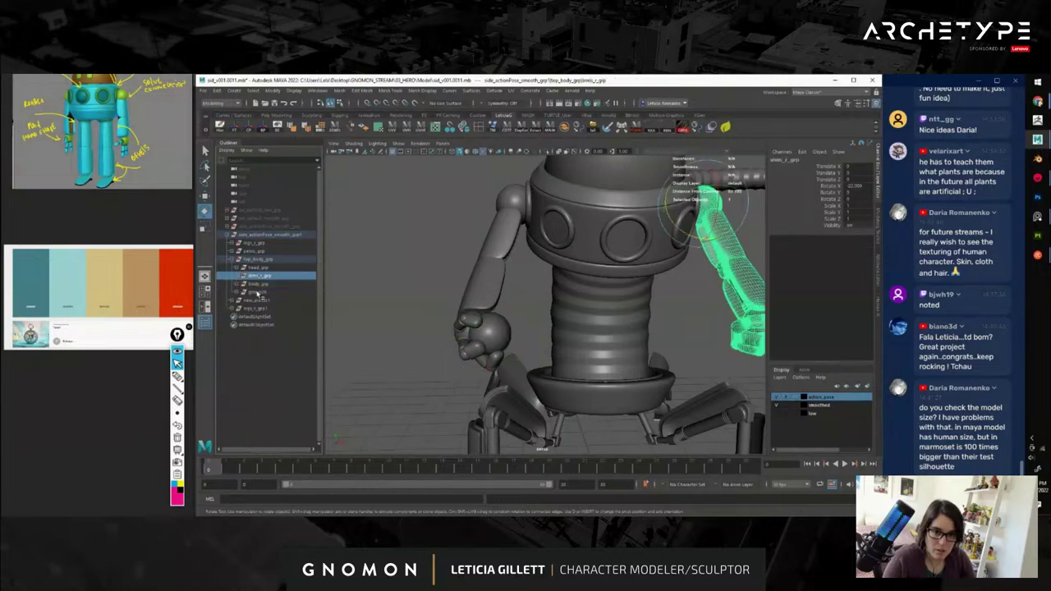
# Parent the held sphere under the right hand group nested inside the right forearm group.
pyautogui.click(256, 300)
pyautogui.click(252, 293)
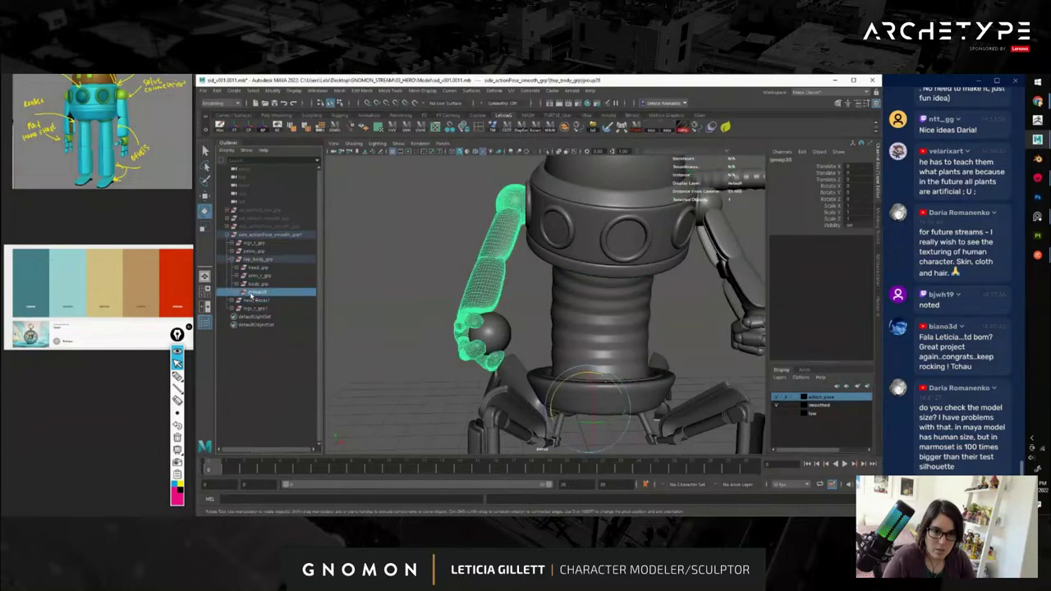
pyautogui.click(243, 300)
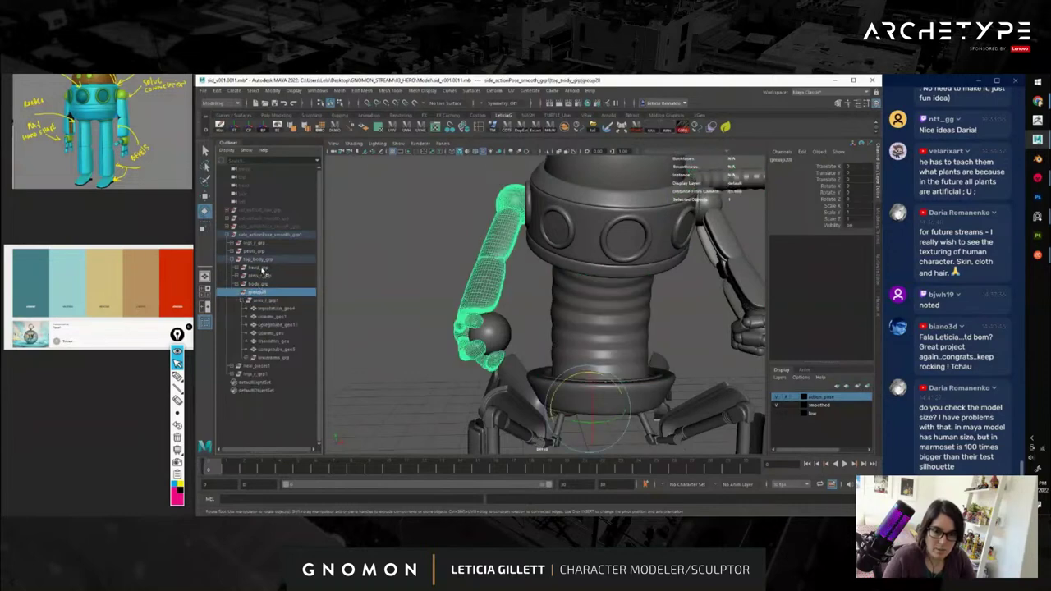
pyautogui.click(249, 358)
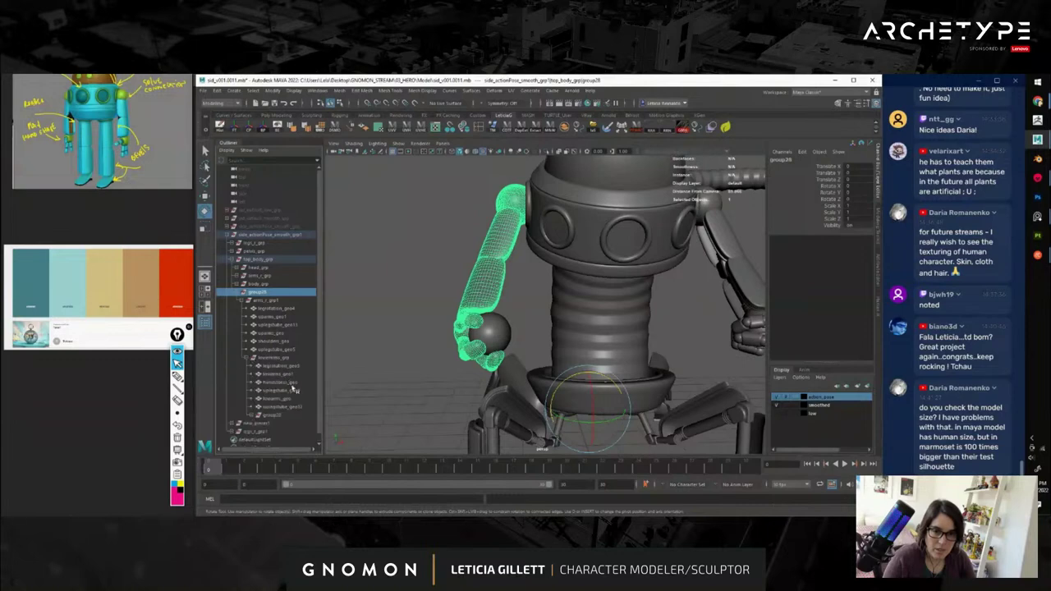
pyautogui.click(271, 416)
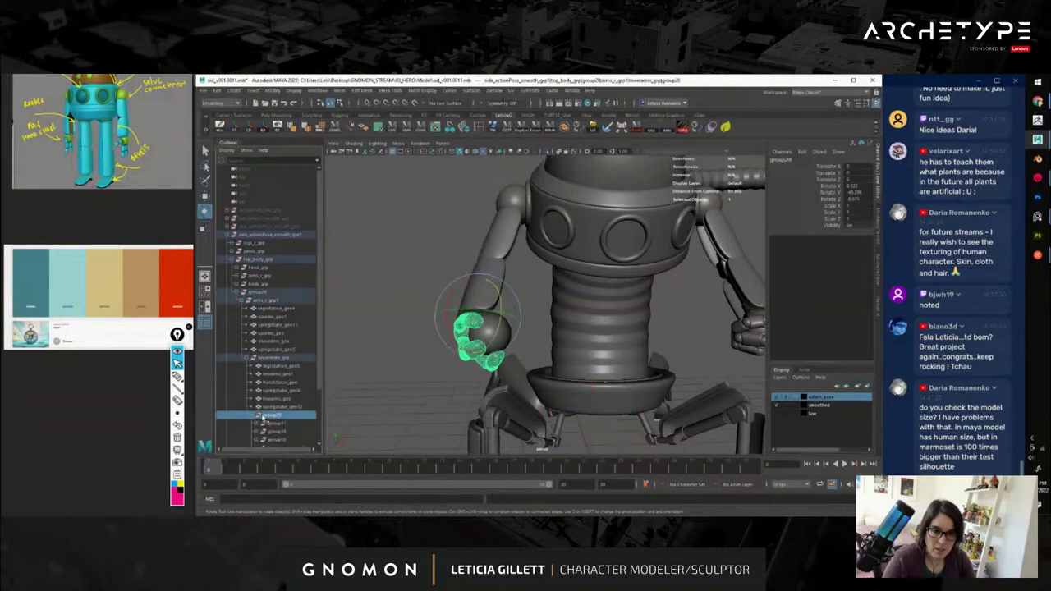
pyautogui.click(485, 337)
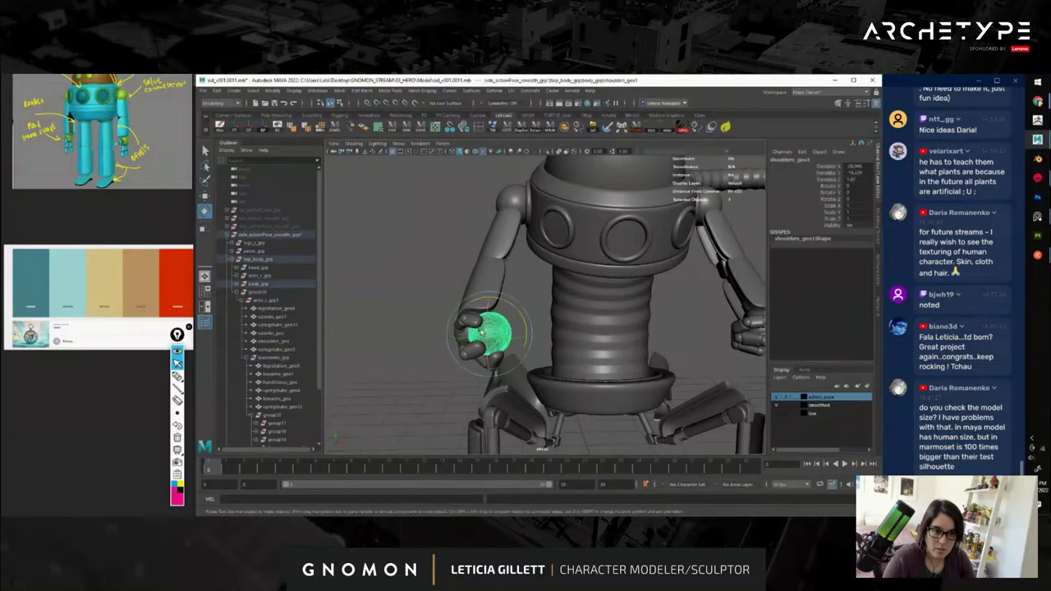
pyautogui.press('f')
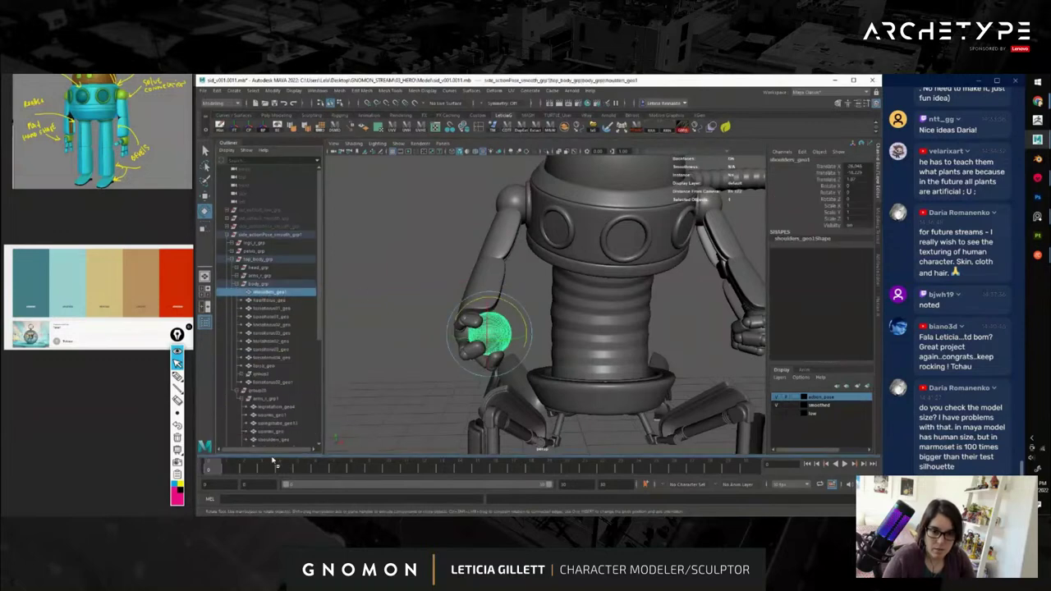
pyautogui.scroll(-5, 276, 394)
pyautogui.scroll(-2, 279, 369)
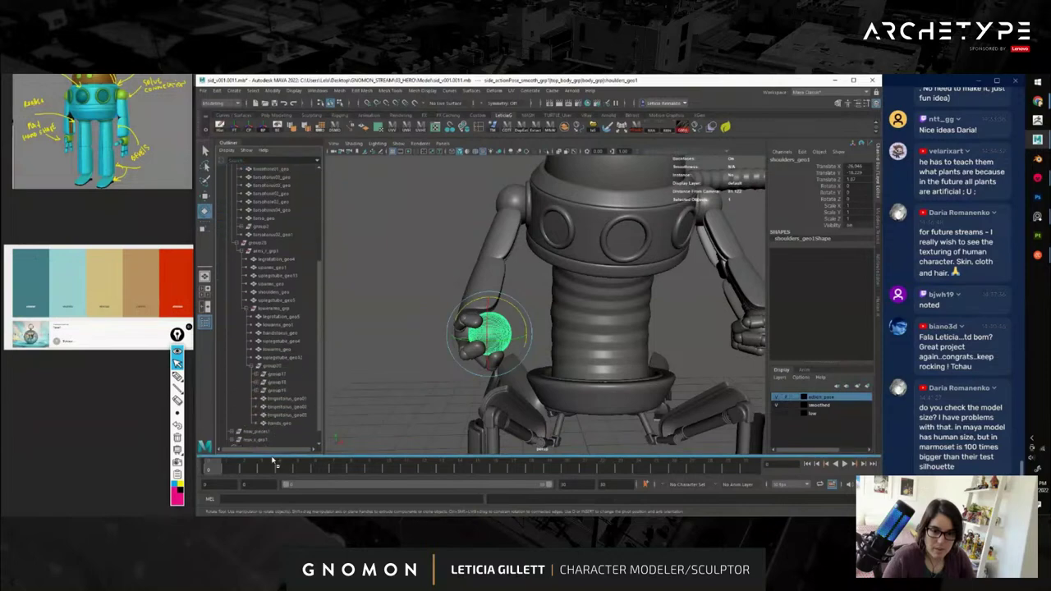
pyautogui.moveTo(282, 353); pyautogui.dragTo(283, 354, button='middle')
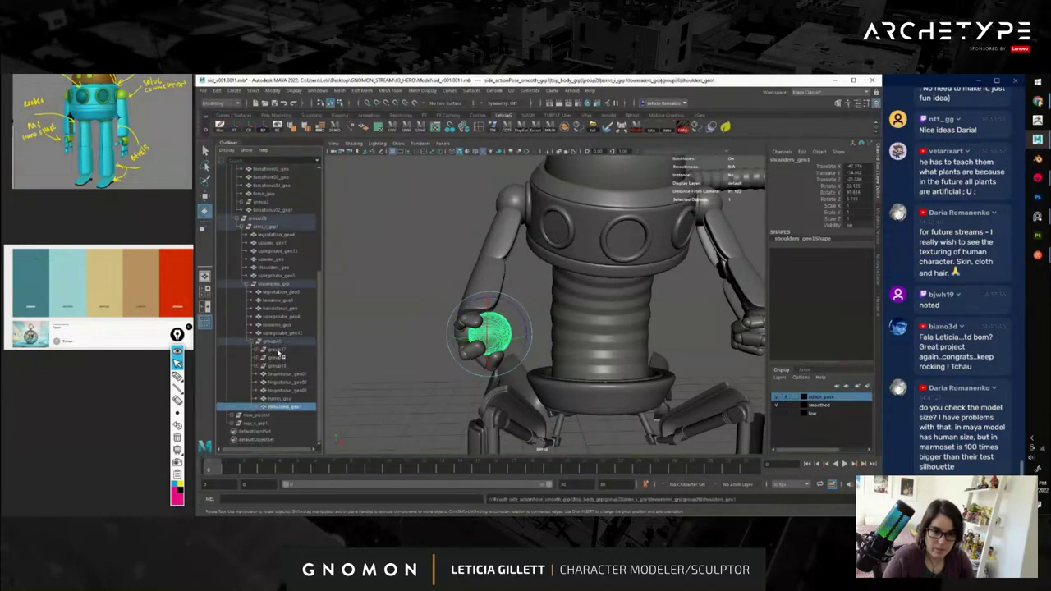
# Rotate the right hand group together with its held sphere at the wrist, then deselect it.
pyautogui.click(282, 342)
pyautogui.moveTo(481, 333); pyautogui.dragTo(517, 365)
pyautogui.click(406, 390)
# Rotate the long segmented arm at its shoulder and check the pose from several angles.
pyautogui.scroll(-8, 405, 390)
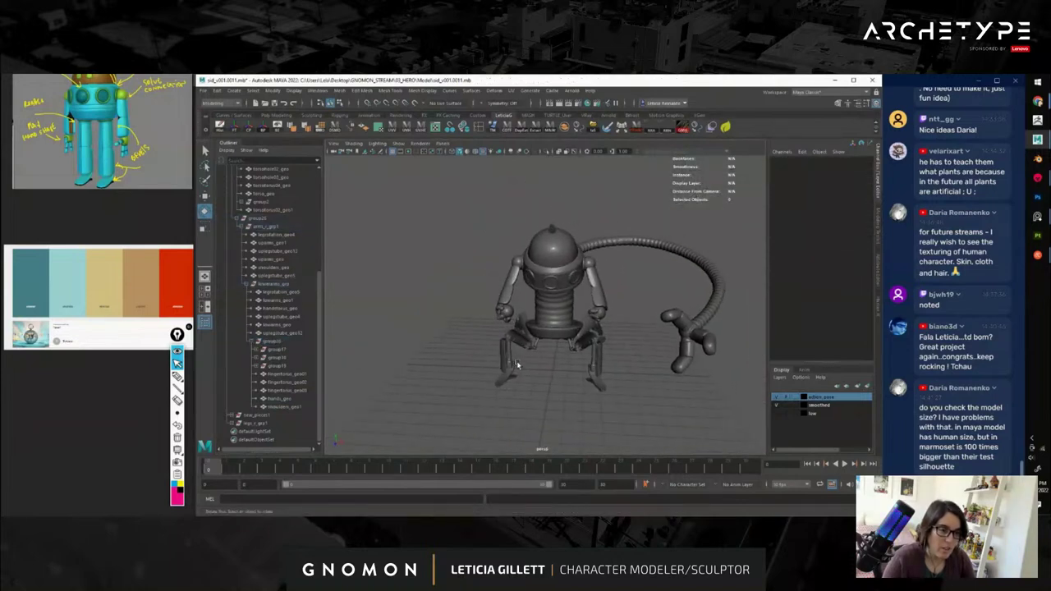
pyautogui.keyDown('alt'); pyautogui.moveTo(517, 365); pyautogui.dragTo(575, 358, button='right'); pyautogui.keyUp('alt')
pyautogui.click(643, 288)
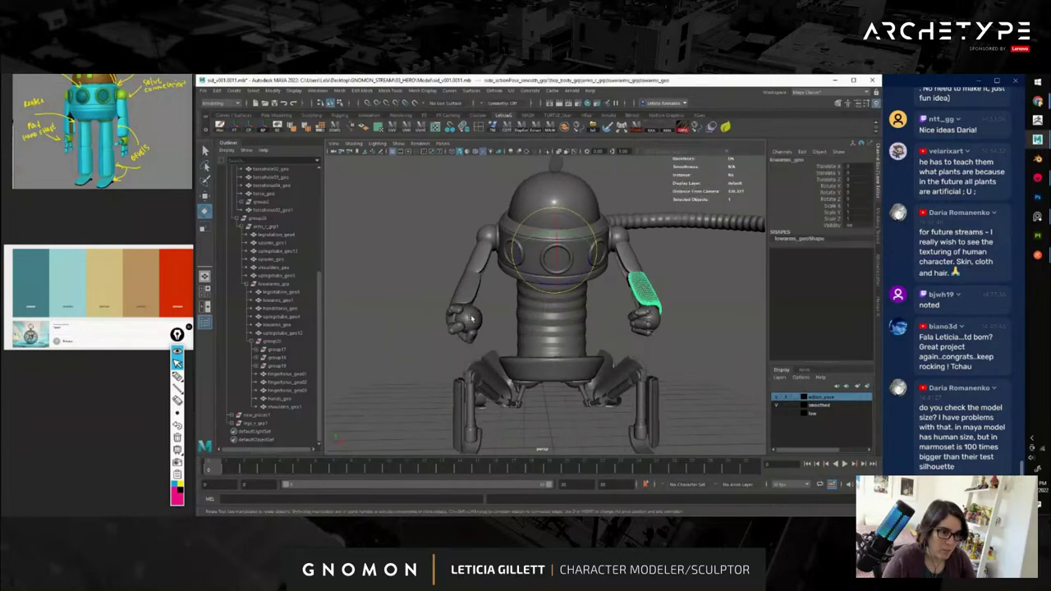
pyautogui.keyDown('alt'); pyautogui.moveTo(472, 318); pyautogui.dragTo(624, 291); pyautogui.keyUp('alt')
pyautogui.click(672, 273)
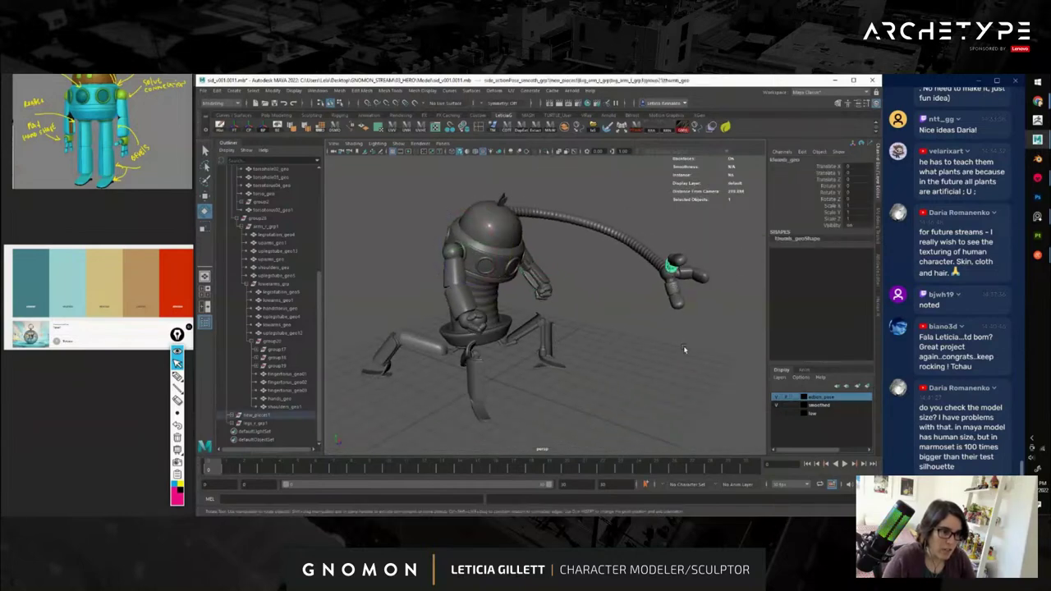
pyautogui.keyDown('alt'); pyautogui.moveTo(684, 350); pyautogui.dragTo(613, 239); pyautogui.keyUp('alt')
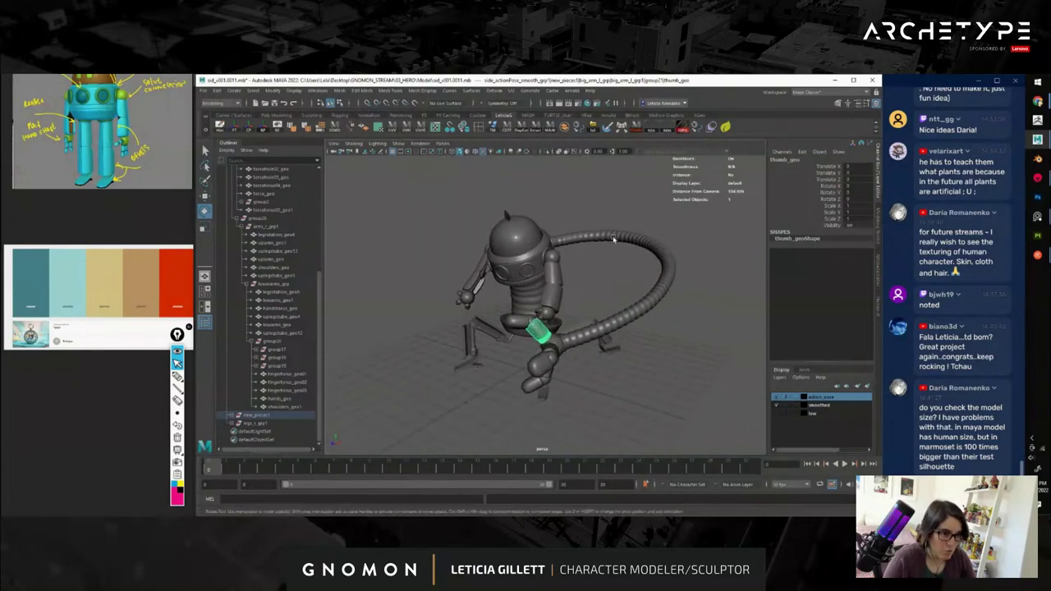
pyautogui.click(612, 239)
pyautogui.moveTo(535, 260); pyautogui.dragTo(560, 230)
pyautogui.click(664, 309)
pyautogui.keyDown('alt'); pyautogui.moveTo(575, 361); pyautogui.dragTo(660, 384); pyautogui.keyUp('alt')
pyautogui.keyDown('alt'); pyautogui.moveTo(660, 384); pyautogui.dragTo(618, 338, button='middle'); pyautogui.keyUp('alt')
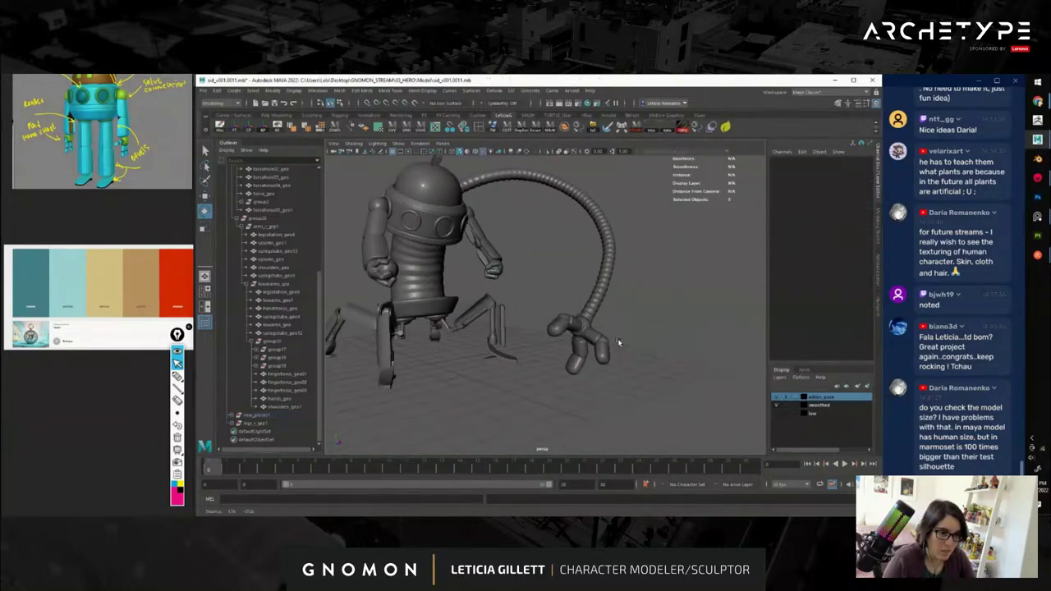
# Move the first big finger's base ring out of its finger group into big_arm_l_grp.
pyautogui.scroll(4, 618, 338)
pyautogui.keyDown('alt'); pyautogui.moveTo(602, 326); pyautogui.dragTo(514, 298); pyautogui.keyUp('alt')
pyautogui.click(511, 288)
pyautogui.hotkey('ctrl', 'z')
pyautogui.scroll(5, 509, 301)
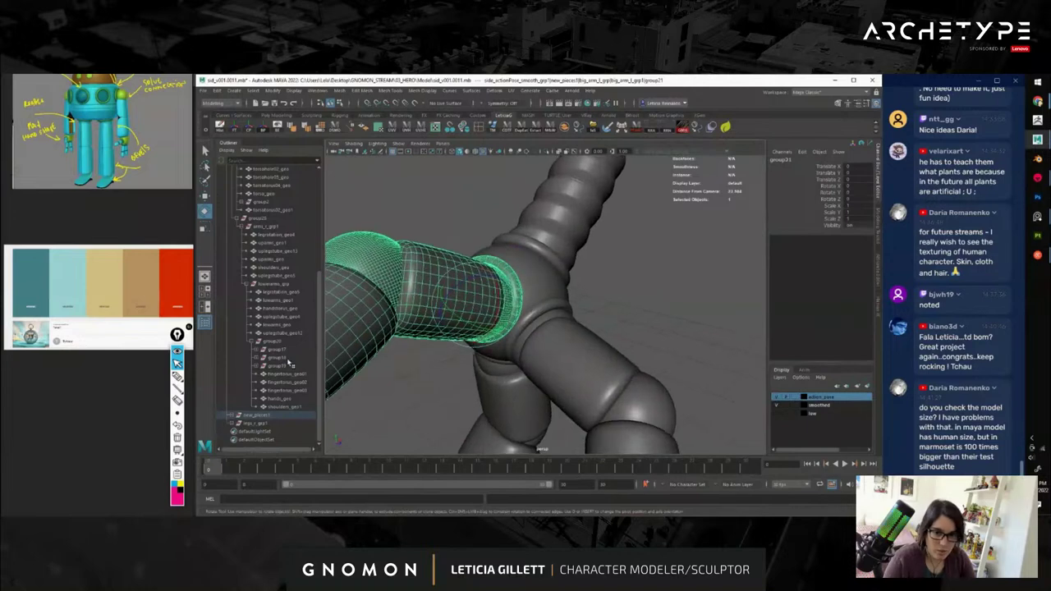
pyautogui.press('f')
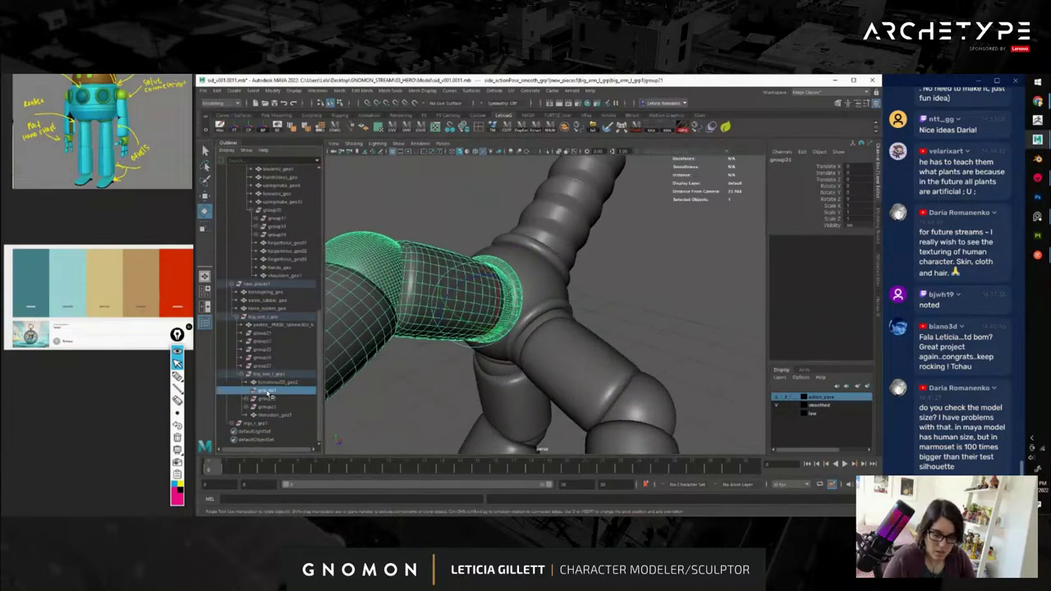
pyautogui.scroll(-1, 267, 389)
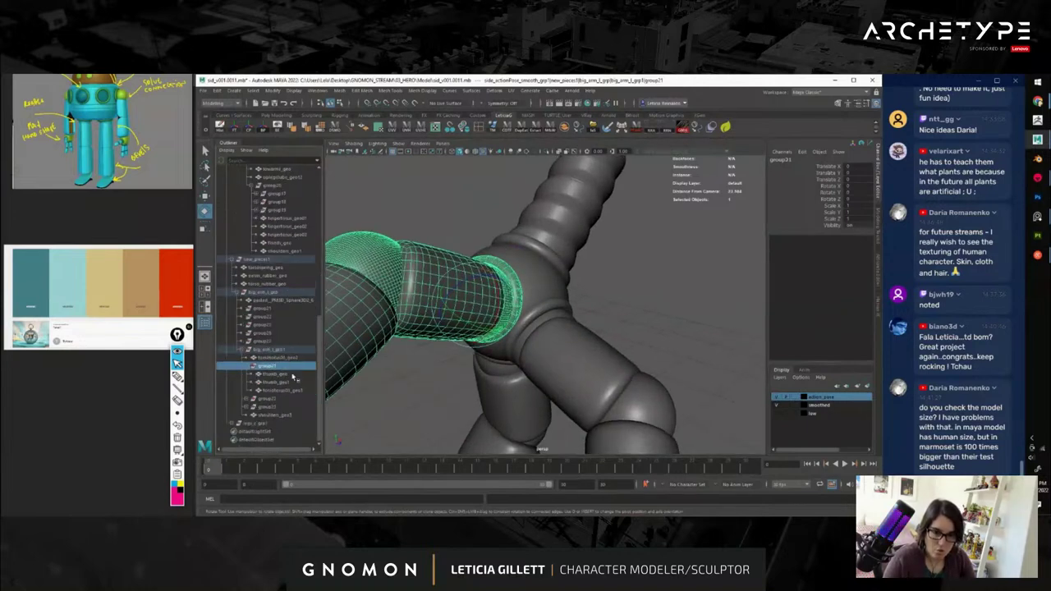
pyautogui.click(286, 392)
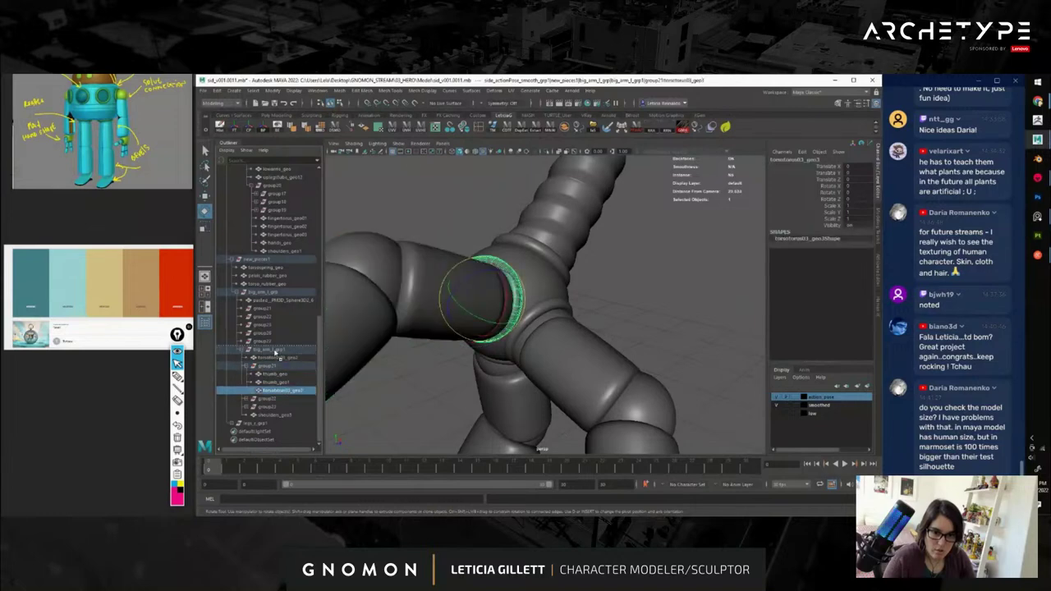
pyautogui.moveTo(275, 352); pyautogui.dragTo(276, 353, button='middle')
# Rotate the first big finger's group at its base to change how the finger bends.
pyautogui.click(436, 287)
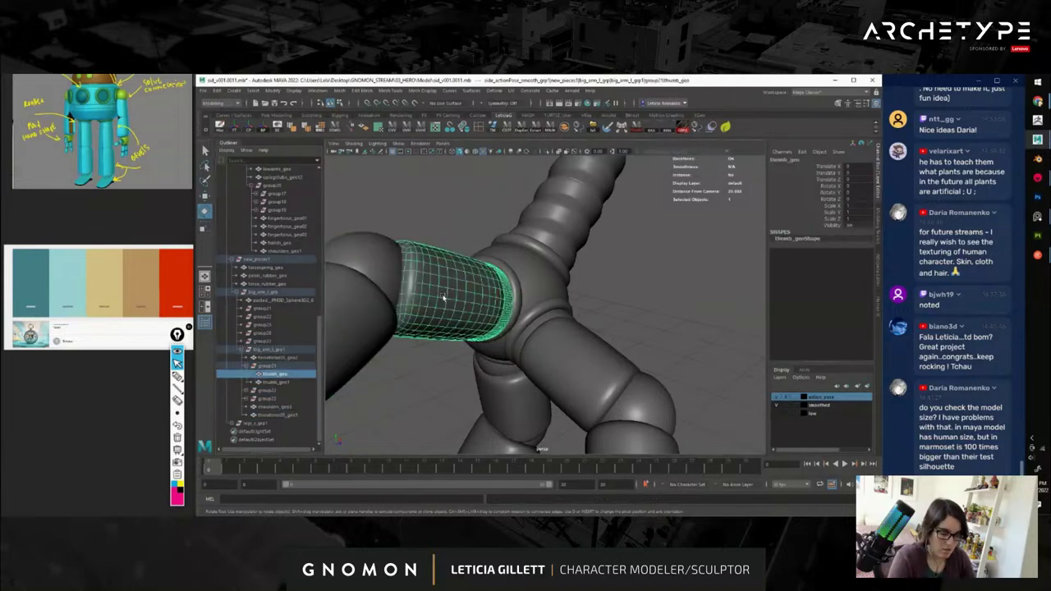
pyautogui.press('Up')
pyautogui.scroll(-5, 443, 297)
pyautogui.keyDown('alt'); pyautogui.moveTo(514, 346); pyautogui.dragTo(554, 340); pyautogui.keyUp('alt')
pyautogui.scroll(3, 516, 331)
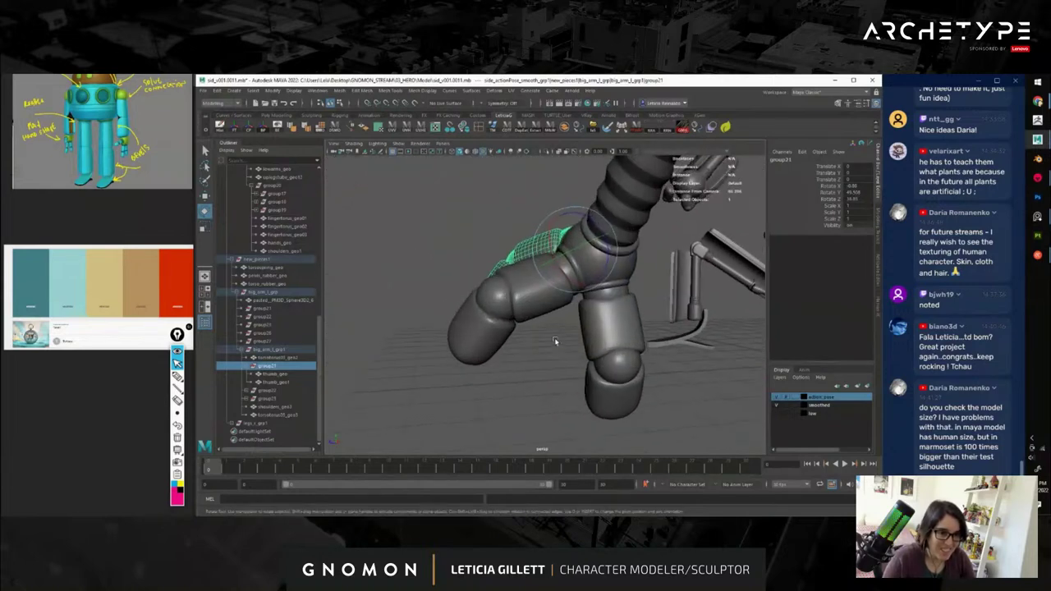
# Move the second big finger's base ring out of its finger group into big_arm_l_grp.
pyautogui.click(522, 293)
pyautogui.press('Up')
pyautogui.click(248, 390)
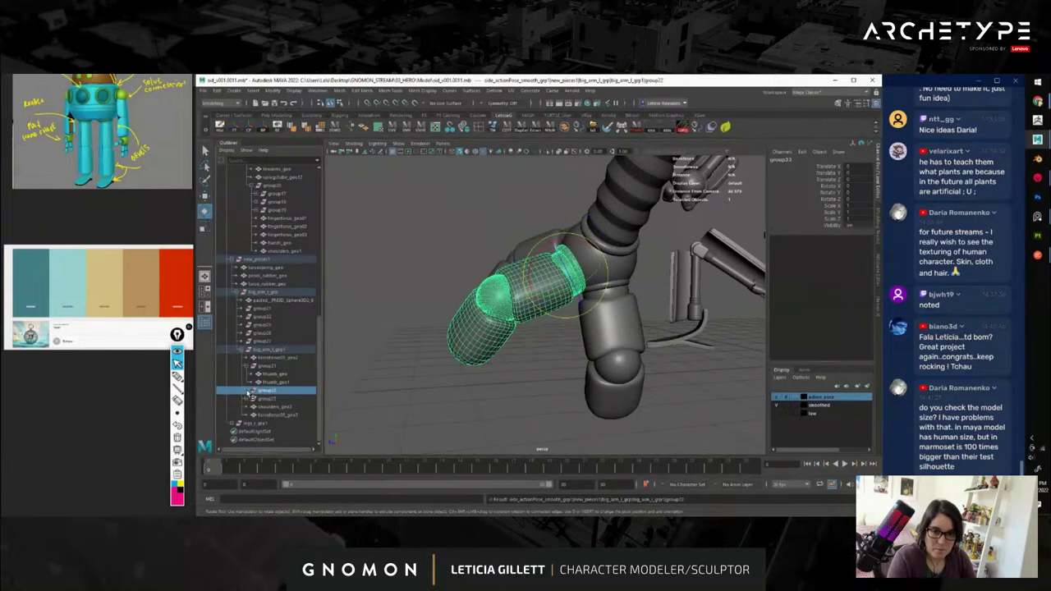
pyautogui.click(283, 416)
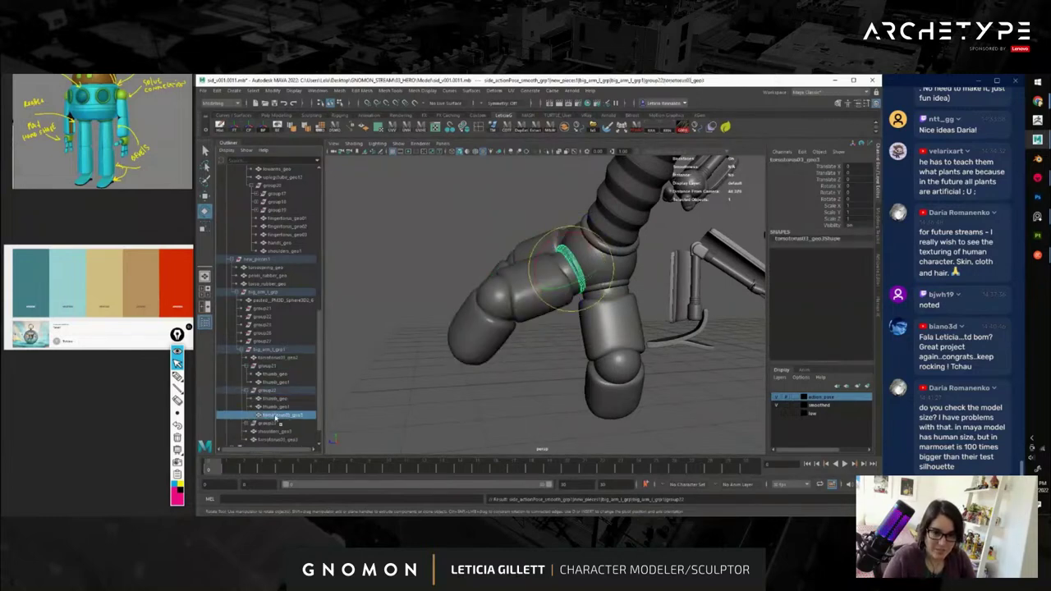
pyautogui.moveTo(278, 353); pyautogui.dragTo(280, 354, button='middle')
# Rotate the second big finger's group at its base to bring it into the new hand pose.
pyautogui.keyDown('alt'); pyautogui.moveTo(446, 366); pyautogui.dragTo(600, 303); pyautogui.keyUp('alt')
pyautogui.click(600, 275)
pyautogui.press('Up')
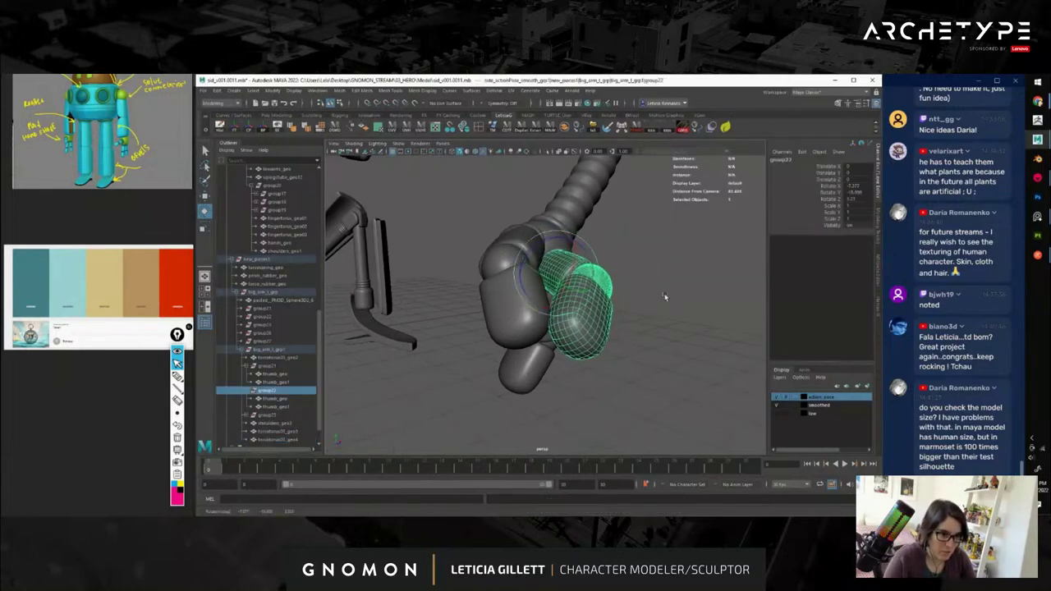
pyautogui.click(666, 298)
# Take the third big finger's base ring out of its finger group and place it directly under big_arm_l_grp.
pyautogui.keyDown('alt'); pyautogui.moveTo(666, 298); pyautogui.dragTo(579, 310); pyautogui.keyUp('alt')
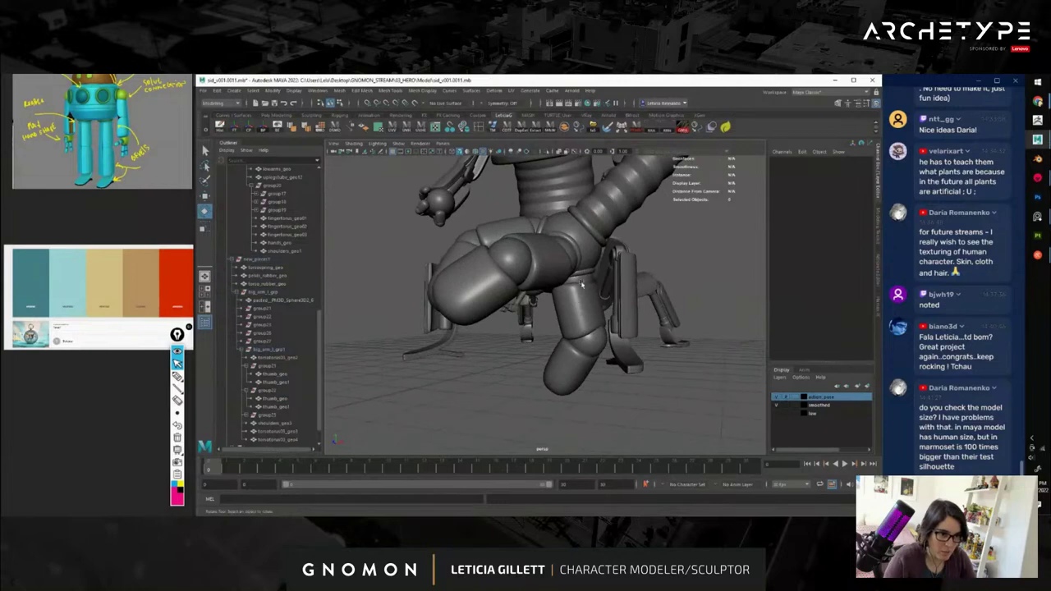
pyautogui.click(272, 440)
pyautogui.click(276, 431)
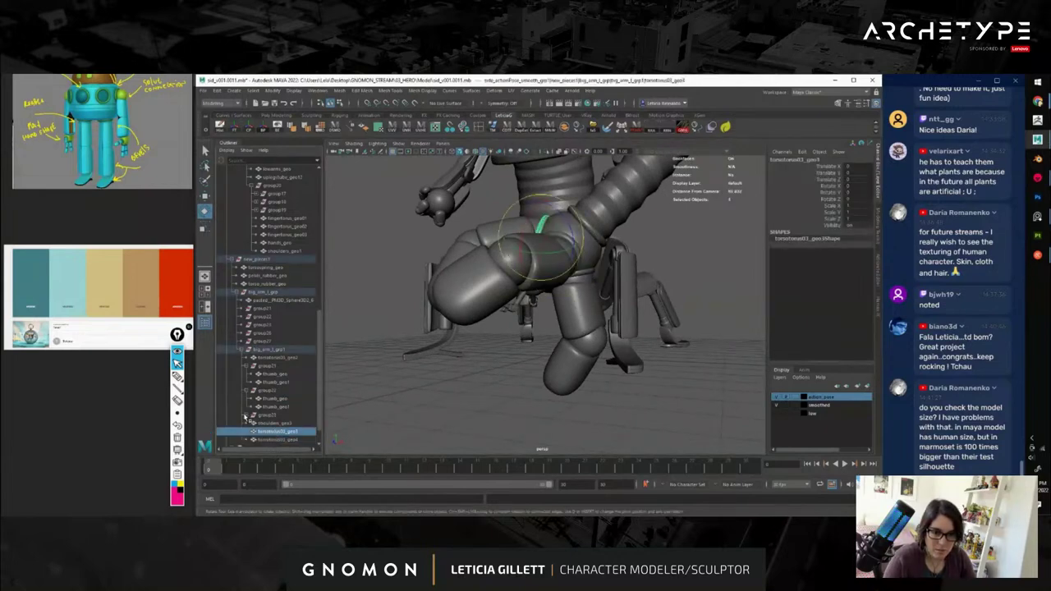
pyautogui.scroll(-1, 262, 406)
pyautogui.click(588, 271)
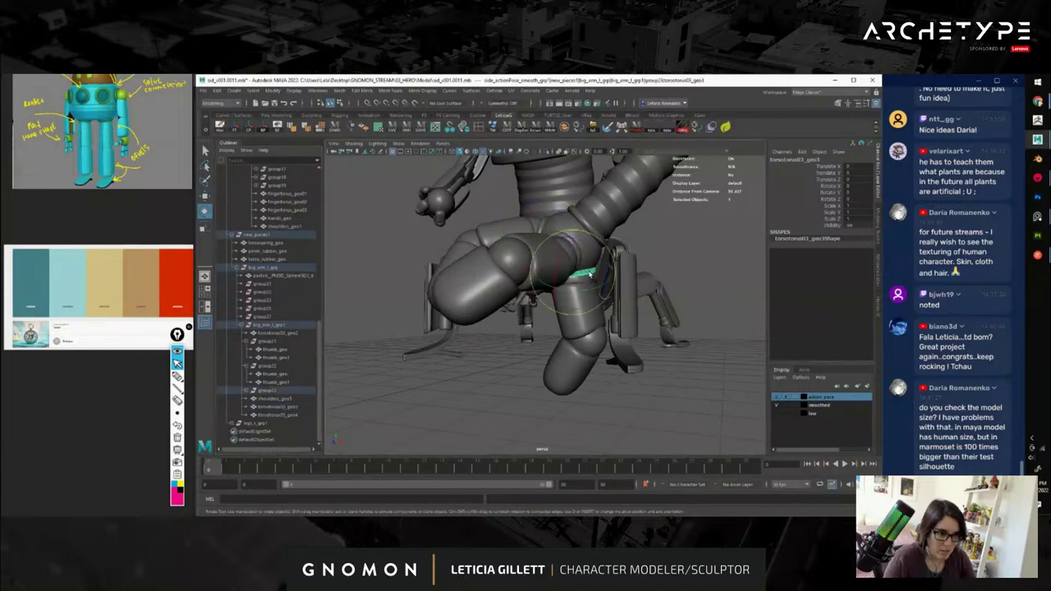
pyautogui.click(247, 393)
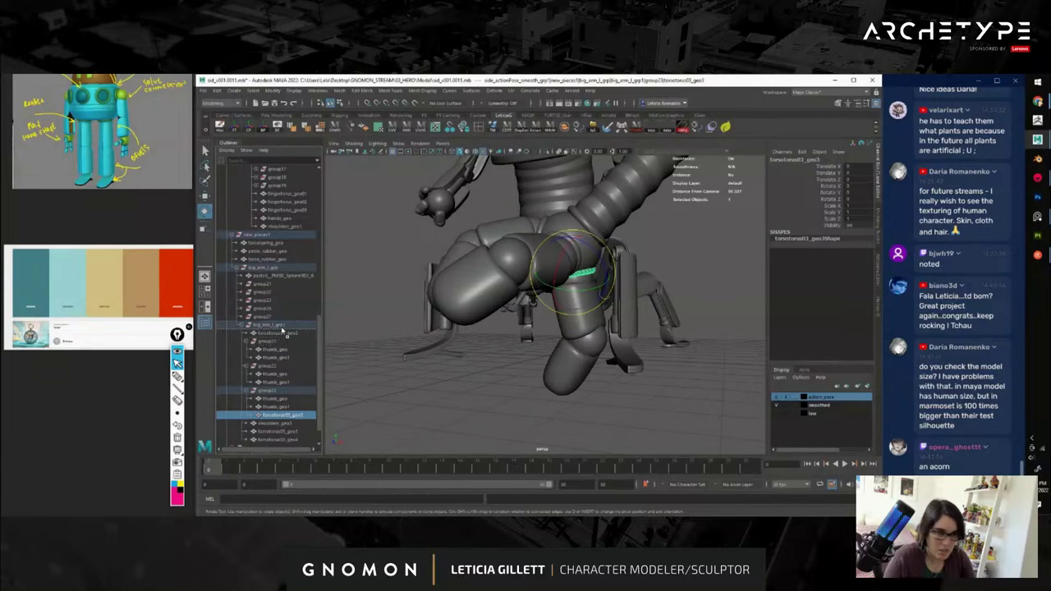
pyautogui.hotkey('shift', 'p')
pyautogui.scroll(-1, 283, 374)
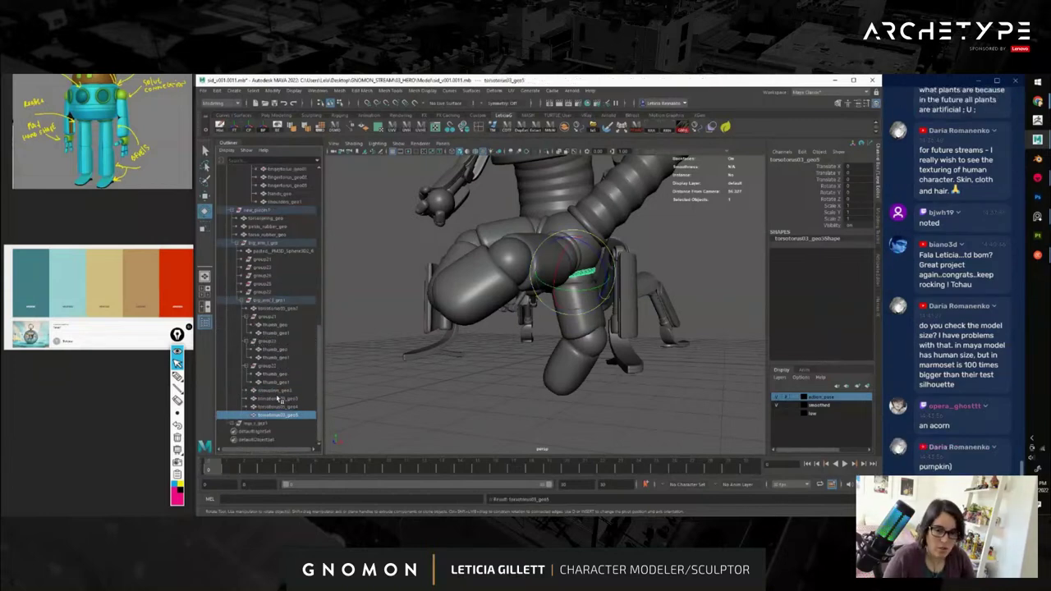
# Rotate the third big finger's group at its base toward the other two fingers.
pyautogui.click(597, 409)
pyautogui.click(575, 327)
pyautogui.press('Up')
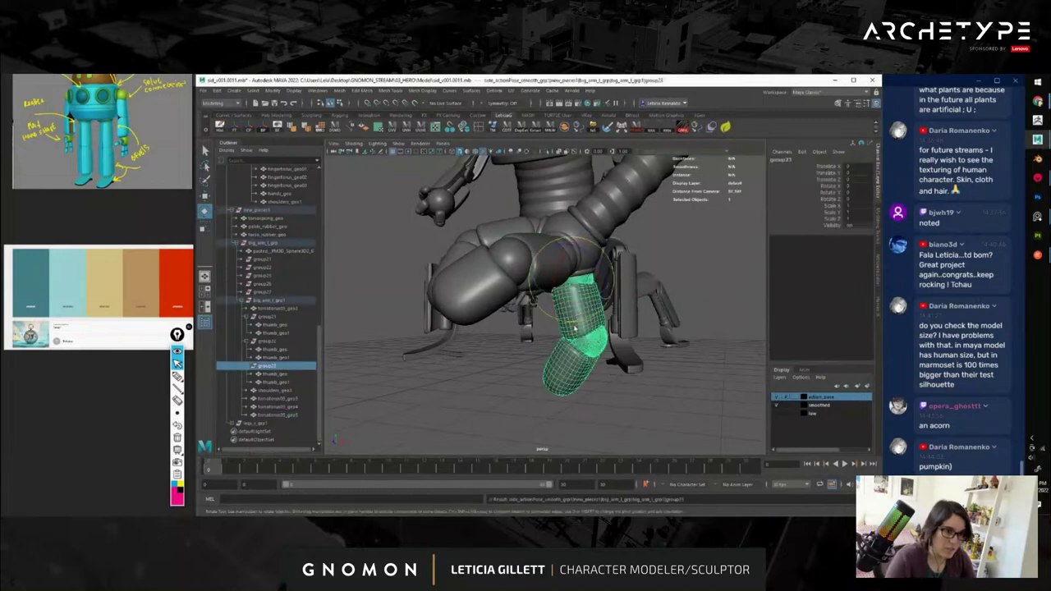
pyautogui.moveTo(580, 321); pyautogui.dragTo(508, 299)
pyautogui.click(601, 354)
pyautogui.scroll(-4, 600, 354)
pyautogui.keyDown('alt'); pyautogui.moveTo(600, 353); pyautogui.dragTo(615, 389); pyautogui.keyUp('alt')
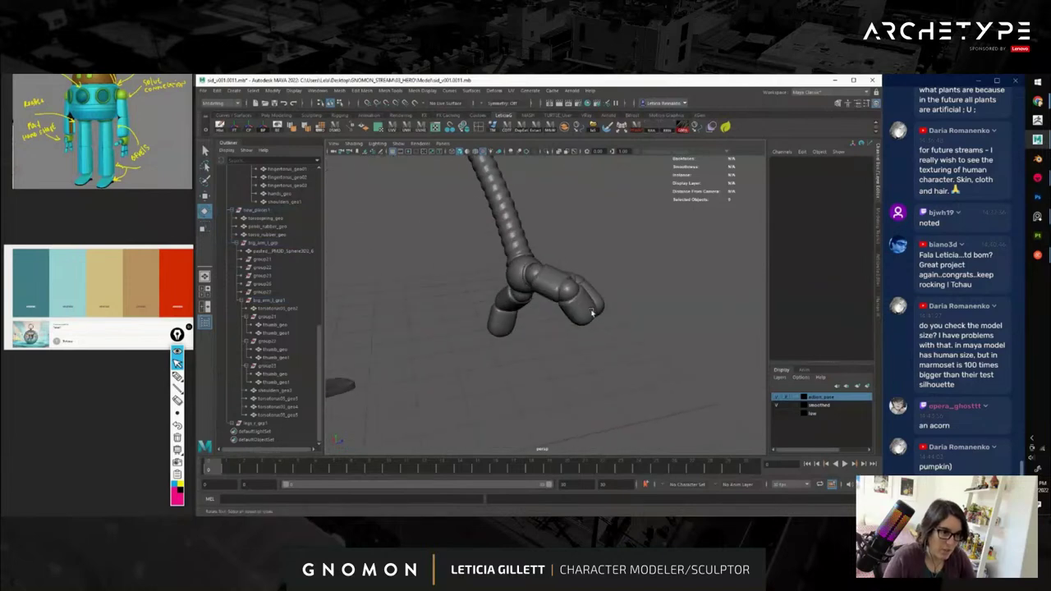
# Refine the third big finger's rotation after checking the hand from another angle.
pyautogui.keyDown('alt'); pyautogui.moveTo(593, 312); pyautogui.dragTo(453, 332); pyautogui.keyUp('alt')
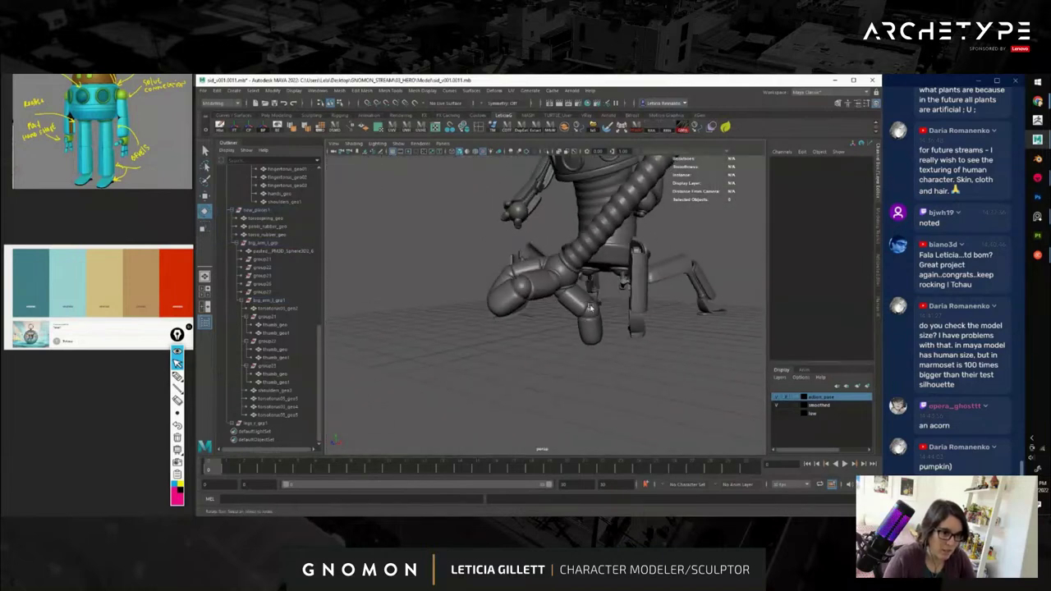
pyautogui.click(587, 304)
pyautogui.press('Up')
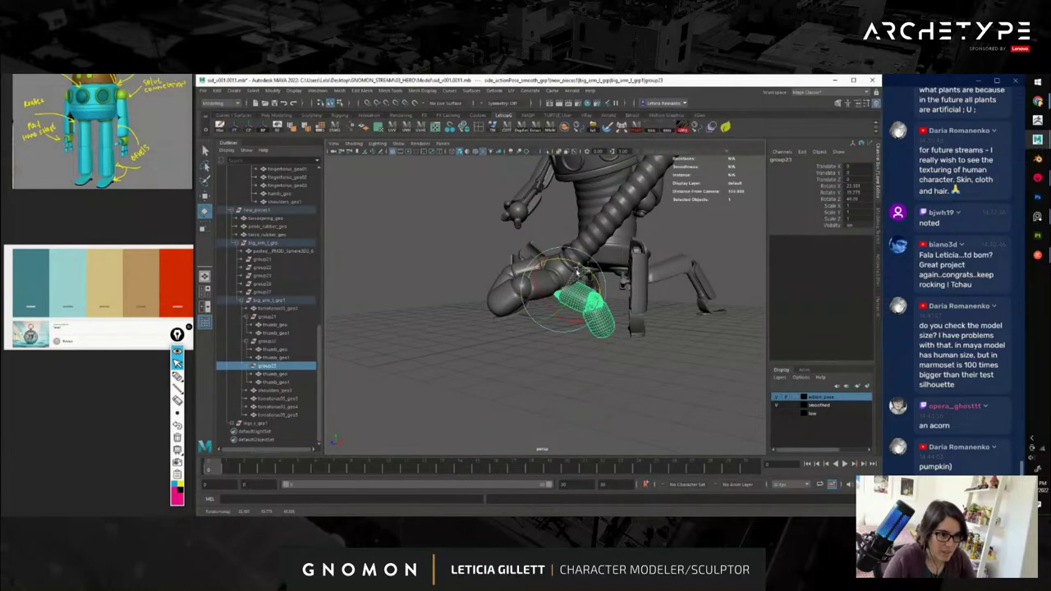
pyautogui.moveTo(581, 274); pyautogui.dragTo(586, 281)
pyautogui.click(624, 411)
# Create a polygon cube at the grid origin beneath the robot and smooth its mesh.
pyautogui.keyDown('alt'); pyautogui.moveTo(624, 411); pyautogui.dragTo(532, 346); pyautogui.keyUp('alt')
pyautogui.scroll(5, 531, 346)
pyautogui.press('space')
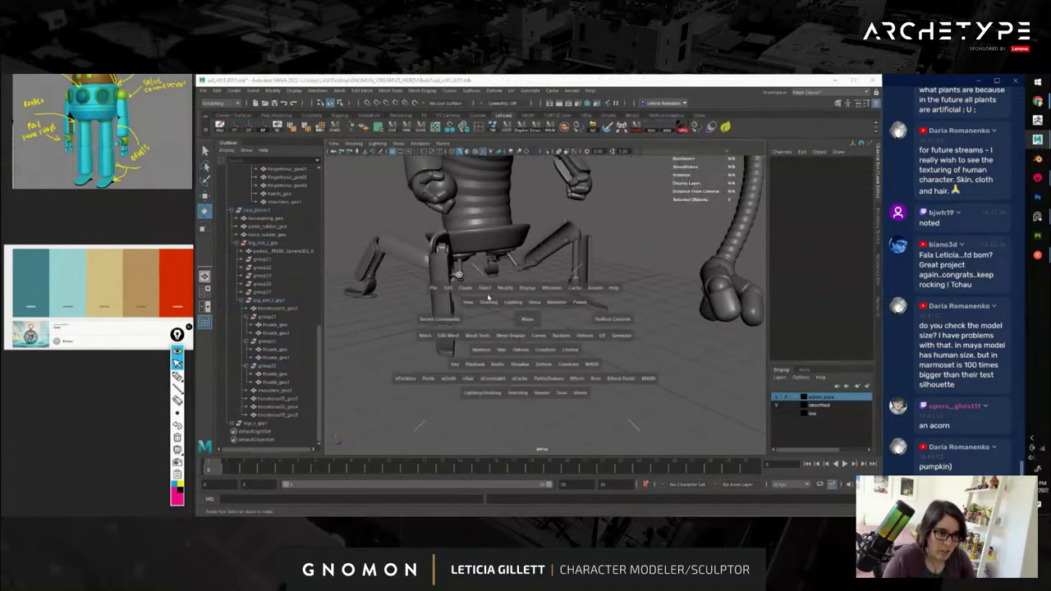
pyautogui.click(468, 289)
pyautogui.moveTo(525, 319)
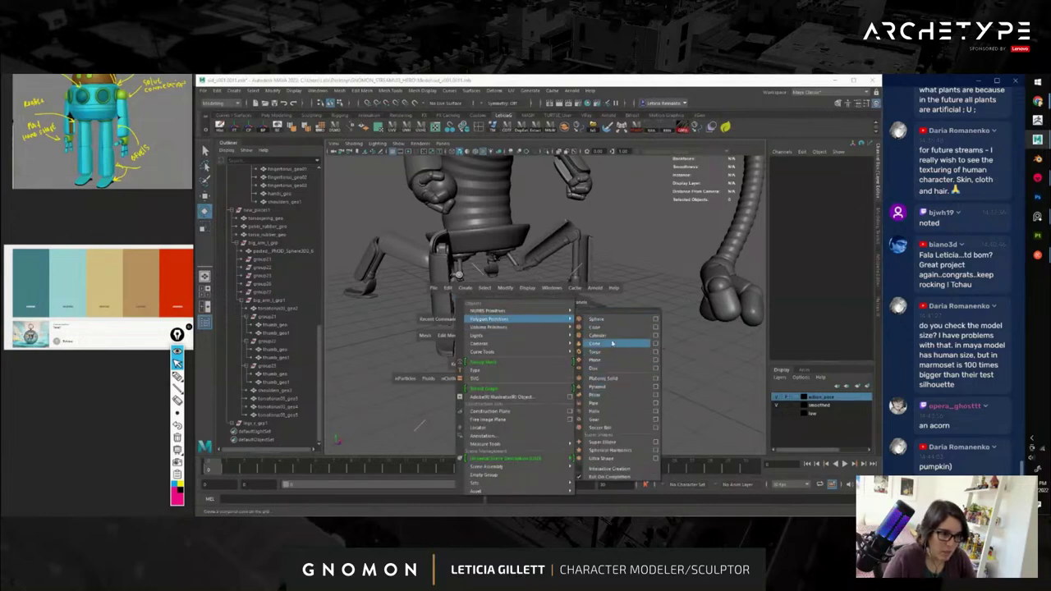
pyautogui.click(603, 327)
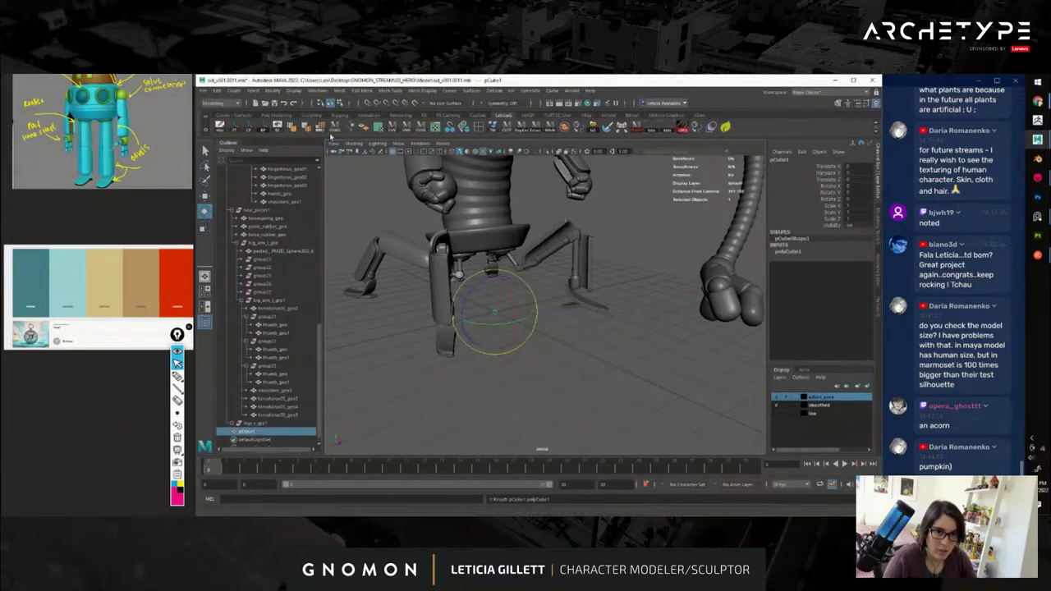
pyautogui.click(573, 345)
pyautogui.click(498, 321)
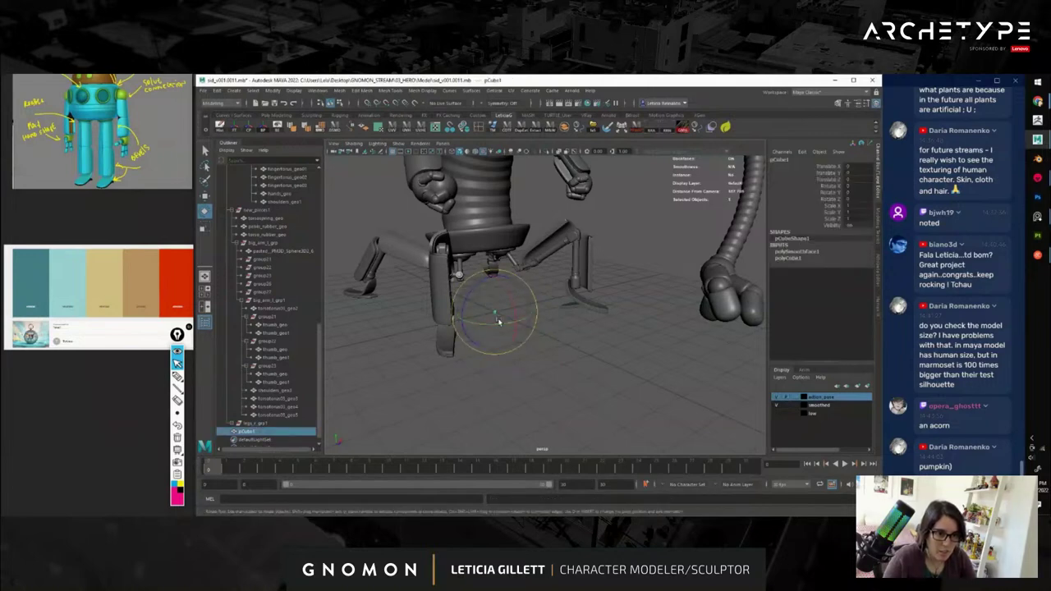
# Scale up the smoothed cube and move it from the grid origin to the big hand's fingertips.
pyautogui.press('w')
pyautogui.keyDown('alt'); pyautogui.moveTo(503, 318); pyautogui.dragTo(552, 333); pyautogui.keyUp('alt')
pyautogui.moveTo(496, 303); pyautogui.dragTo(497, 300)
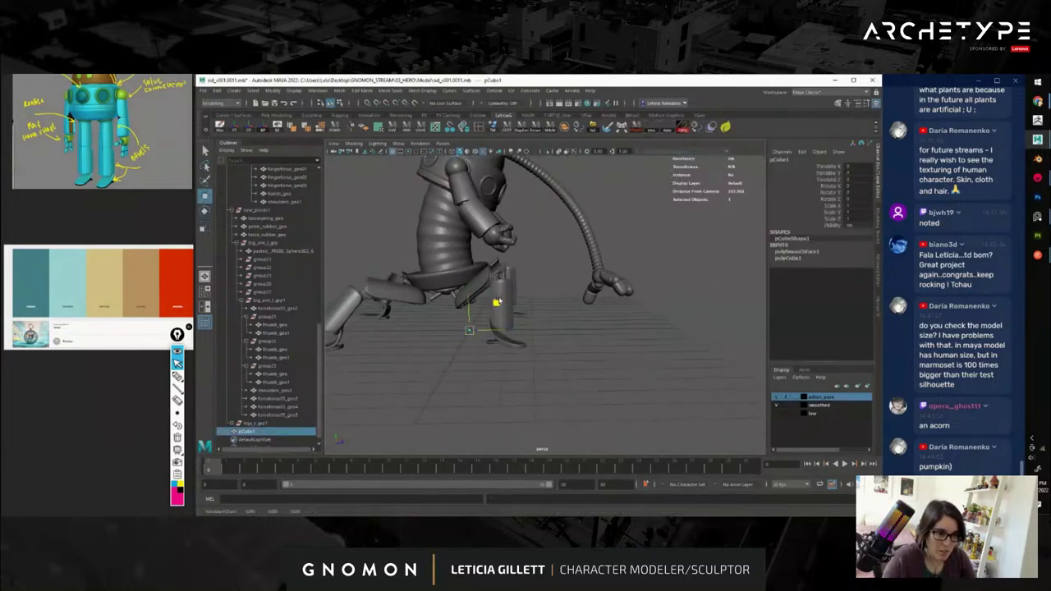
pyautogui.moveTo(640, 263); pyautogui.dragTo(641, 265)
pyautogui.keyDown('alt'); pyautogui.moveTo(641, 270); pyautogui.dragTo(662, 314, button='right'); pyautogui.keyUp('alt')
pyautogui.keyDown('alt'); pyautogui.moveTo(662, 315); pyautogui.dragTo(564, 362); pyautogui.keyUp('alt')
pyautogui.moveTo(506, 337); pyautogui.dragTo(681, 343)
pyautogui.keyDown('alt'); pyautogui.moveTo(675, 369); pyautogui.dragTo(690, 385, button='right'); pyautogui.keyUp('alt')
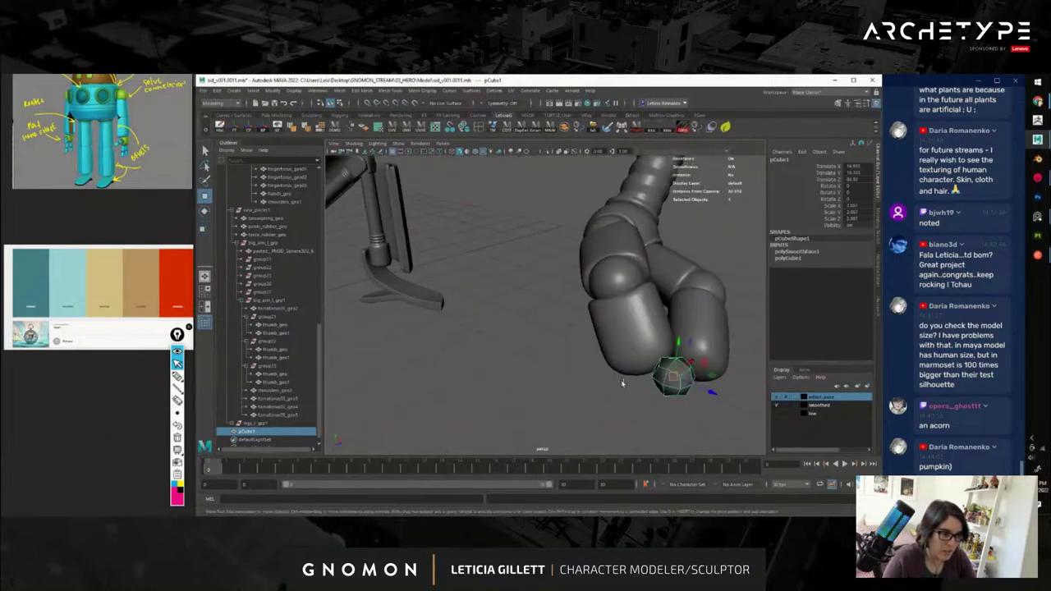
# Refine the seed's position so it sits between the big hand's fingertips, checking it from the side.
pyautogui.keyDown('alt'); pyautogui.moveTo(689, 384); pyautogui.dragTo(722, 369); pyautogui.keyUp('alt')
pyautogui.keyDown('alt'); pyautogui.moveTo(723, 370); pyautogui.dragTo(678, 300, button='middle'); pyautogui.keyUp('alt')
pyautogui.keyDown('alt'); pyautogui.moveTo(678, 299); pyautogui.dragTo(696, 292, button='right'); pyautogui.keyUp('alt')
pyautogui.keyDown('alt'); pyautogui.moveTo(696, 293); pyautogui.dragTo(582, 350); pyautogui.keyUp('alt')
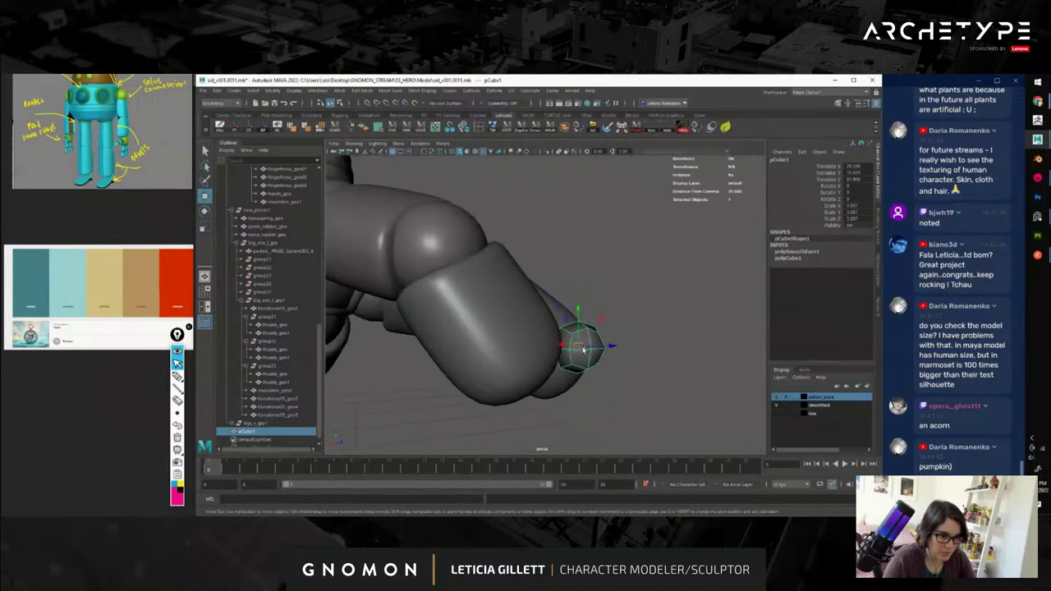
pyautogui.moveTo(583, 349); pyautogui.dragTo(560, 389, button='middle')
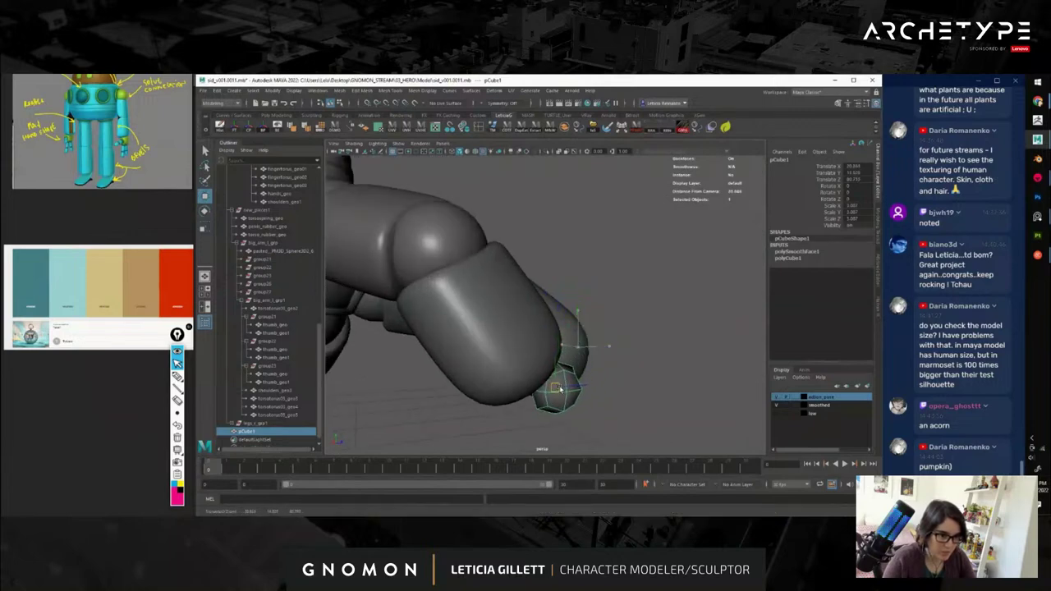
pyautogui.click(606, 370)
pyautogui.scroll(-15, 603, 366)
pyautogui.keyDown('alt'); pyautogui.moveTo(535, 382); pyautogui.dragTo(547, 373); pyautogui.keyUp('alt')
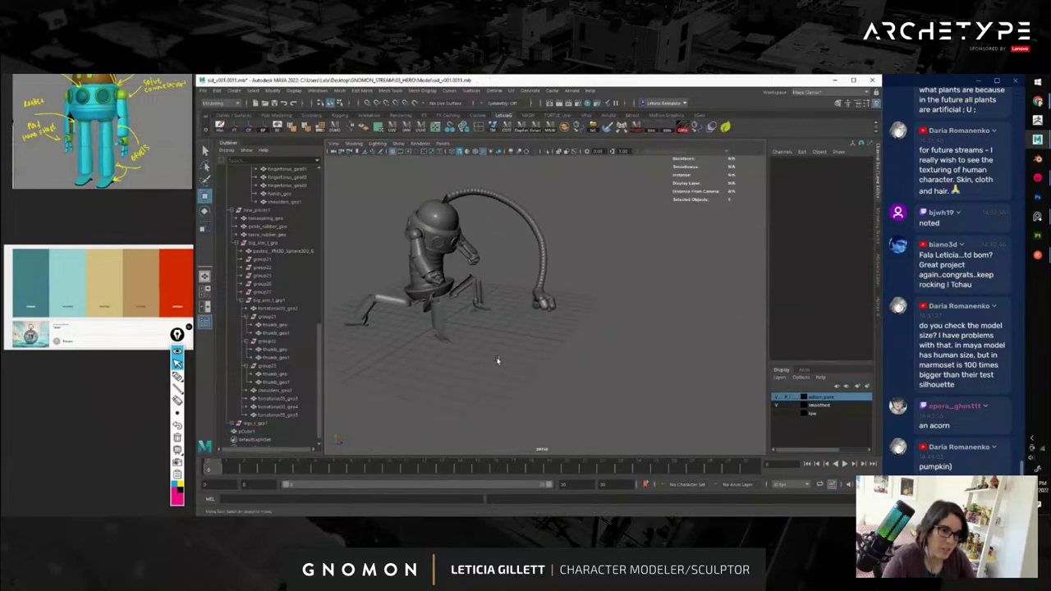
# Rotate the whole sphere-holding right arm at the shoulder.
pyautogui.keyDown('alt'); pyautogui.moveTo(497, 359); pyautogui.dragTo(587, 364, button='right'); pyautogui.keyUp('alt')
pyautogui.keyDown('alt'); pyautogui.moveTo(586, 364); pyautogui.dragTo(549, 373); pyautogui.keyUp('alt')
pyautogui.scroll(6, 564, 346)
pyautogui.keyDown('alt'); pyautogui.moveTo(549, 373); pyautogui.dragTo(530, 323, button='right'); pyautogui.keyUp('alt')
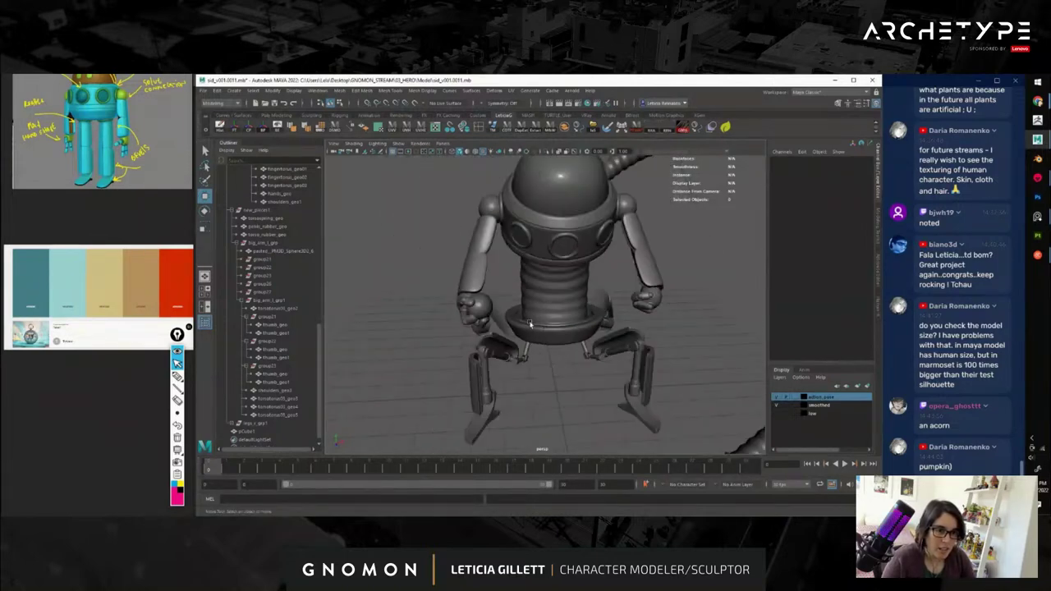
pyautogui.keyDown('alt'); pyautogui.moveTo(530, 324); pyautogui.dragTo(520, 349); pyautogui.keyUp('alt')
pyautogui.click(489, 251)
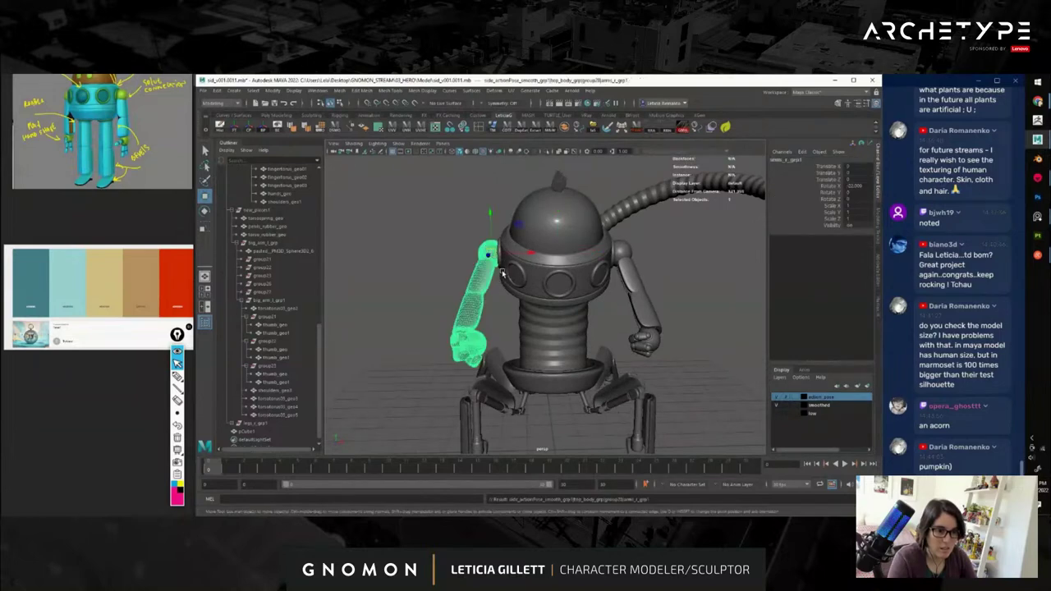
pyautogui.press('e')
pyautogui.moveTo(480, 297); pyautogui.dragTo(487, 290)
pyautogui.click(616, 312)
pyautogui.keyDown('alt'); pyautogui.moveTo(617, 311); pyautogui.dragTo(620, 358); pyautogui.keyUp('alt')
# Rotate the right forearm at the elbow so the hand with the sphere sits in front of the torso.
pyautogui.click(497, 327)
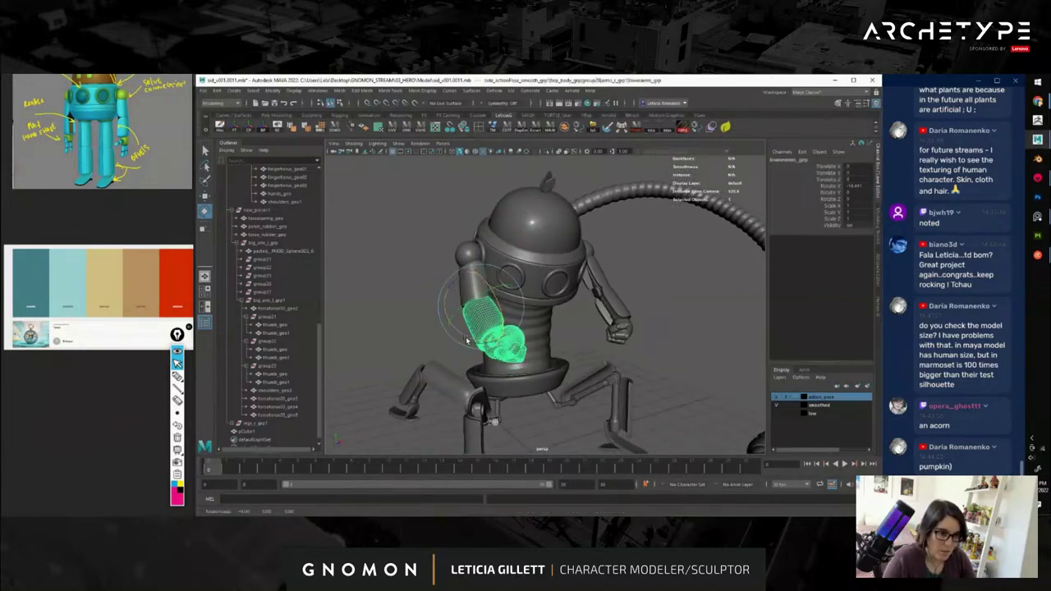
pyautogui.click(391, 295)
pyautogui.moveTo(608, 329)
pyautogui.keyDown('alt'); pyautogui.mouseDown()
pyautogui.moveTo(534, 336)
pyautogui.moveTo(588, 345)
pyautogui.moveTo(593, 317)
pyautogui.moveTo(607, 317)
pyautogui.mouseUp(); pyautogui.keyUp('alt')
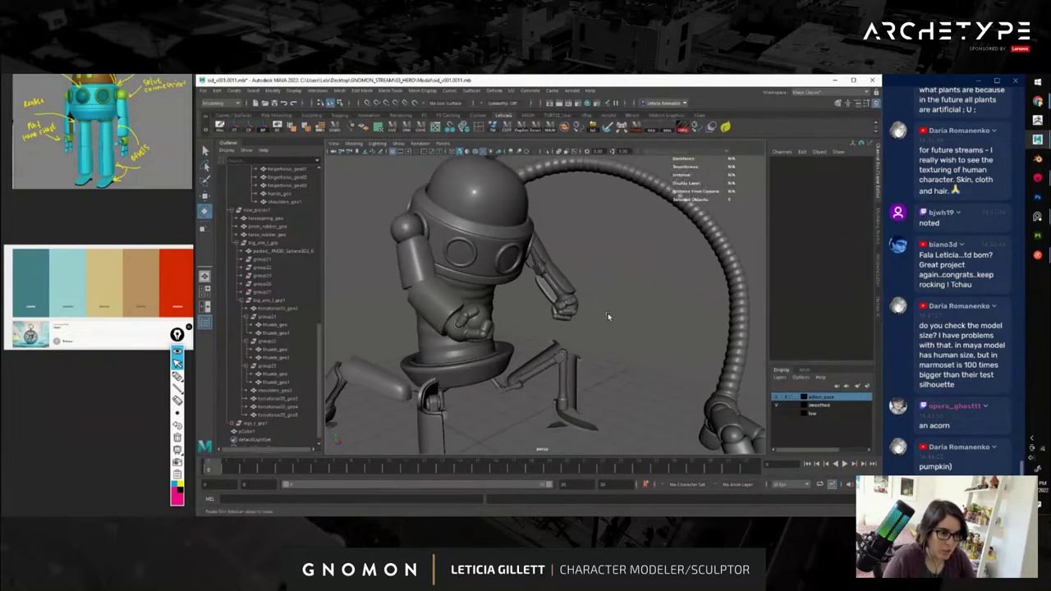
pyautogui.keyDown('alt'); pyautogui.moveTo(607, 316); pyautogui.dragTo(579, 317, button='right'); pyautogui.keyUp('alt')
pyautogui.keyDown('alt'); pyautogui.moveTo(580, 316); pyautogui.dragTo(567, 316); pyautogui.keyUp('alt')
pyautogui.scroll(-5, 561, 325)
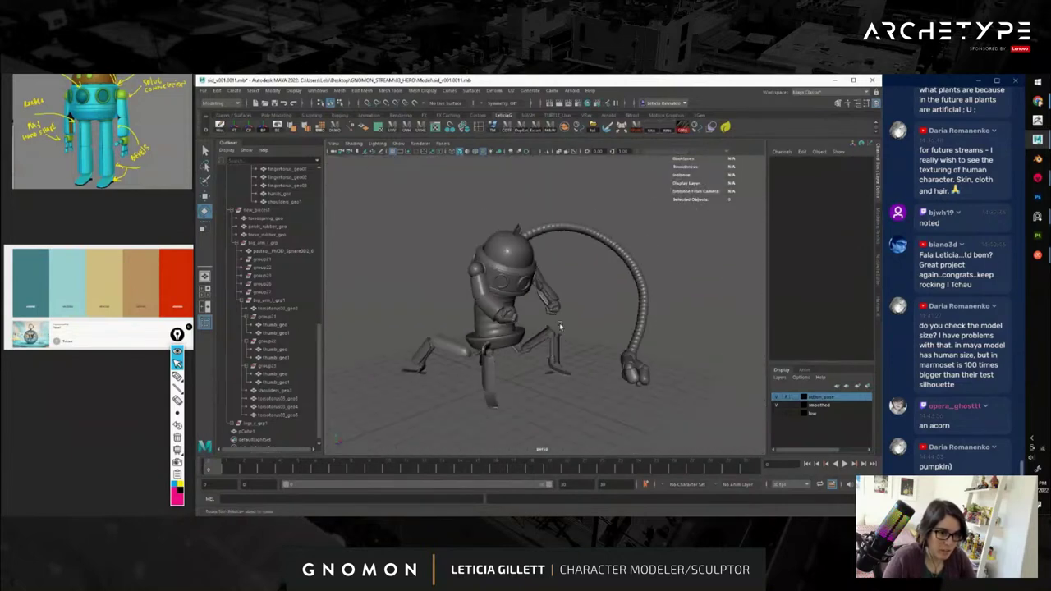
# Rotate the robot's small left arm group at the shoulder.
pyautogui.scroll(5, 559, 323)
pyautogui.keyDown('alt'); pyautogui.moveTo(600, 313); pyautogui.dragTo(579, 342, button='middle'); pyautogui.keyUp('alt')
pyautogui.scroll(2, 539, 294)
pyautogui.scroll(-3, 559, 305)
pyautogui.keyDown('alt'); pyautogui.moveTo(560, 304); pyautogui.dragTo(542, 277); pyautogui.keyUp('alt')
pyautogui.click(541, 273)
pyautogui.moveTo(506, 229); pyautogui.dragTo(528, 226)
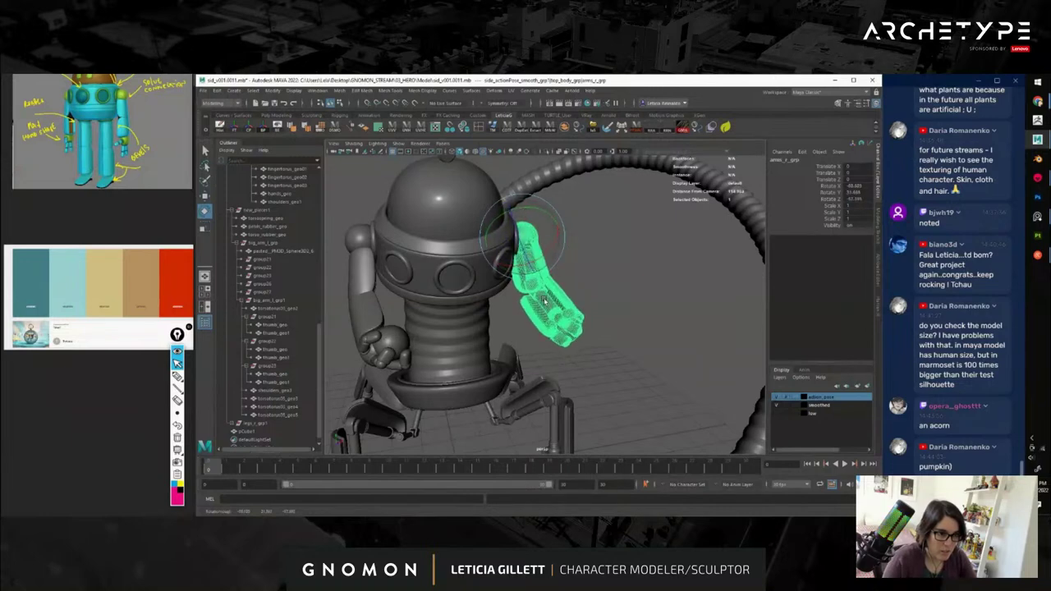
# Rotate the small left arm's lower arm group at the elbow.
pyautogui.press('Down')
pyautogui.moveTo(565, 293); pyautogui.dragTo(559, 301)
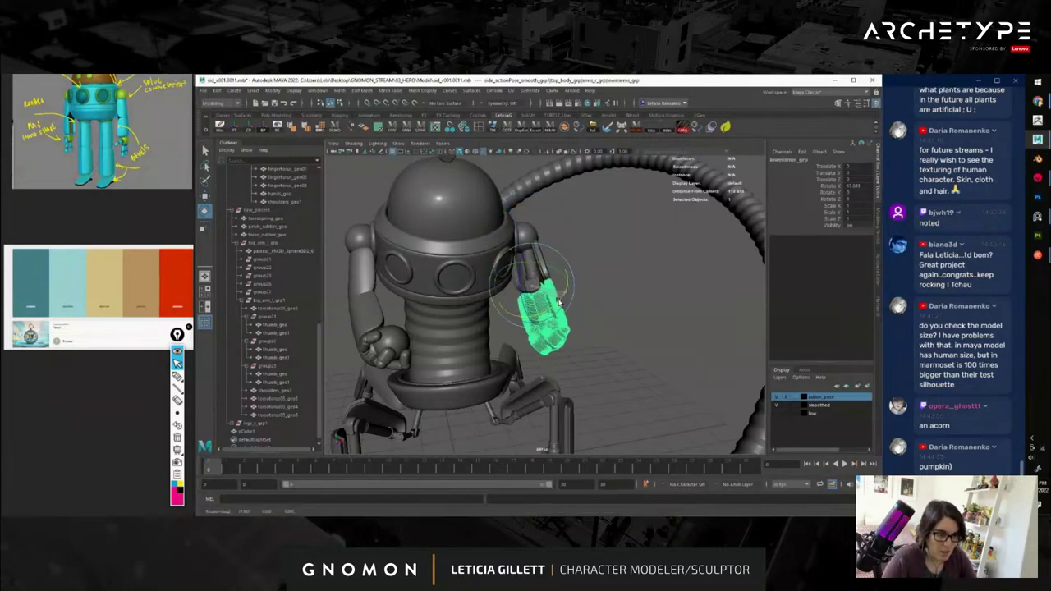
pyautogui.click(586, 356)
pyautogui.keyDown('alt'); pyautogui.moveTo(586, 356); pyautogui.dragTo(569, 356); pyautogui.keyUp('alt')
pyautogui.scroll(4, 570, 357)
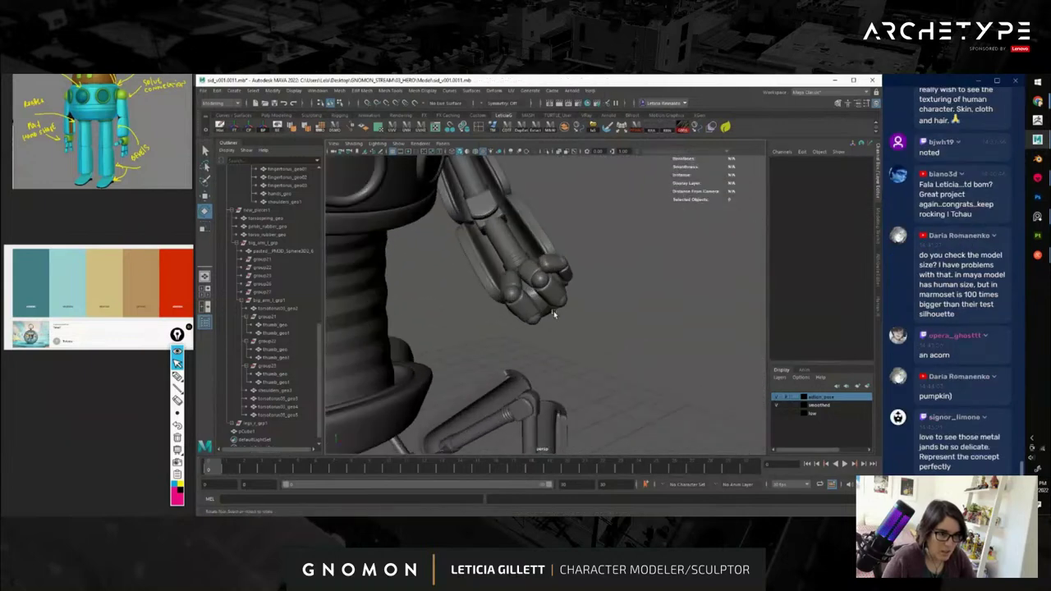
# Rotate the first finger group of the small left hand at its base to open it away from the palm.
pyautogui.keyDown('alt'); pyautogui.moveTo(553, 310); pyautogui.dragTo(548, 344, button='middle'); pyautogui.keyUp('alt')
pyautogui.keyDown('alt'); pyautogui.moveTo(548, 343); pyautogui.dragTo(606, 345); pyautogui.keyUp('alt')
pyautogui.click(603, 315)
pyautogui.click(549, 365)
pyautogui.press('Up')
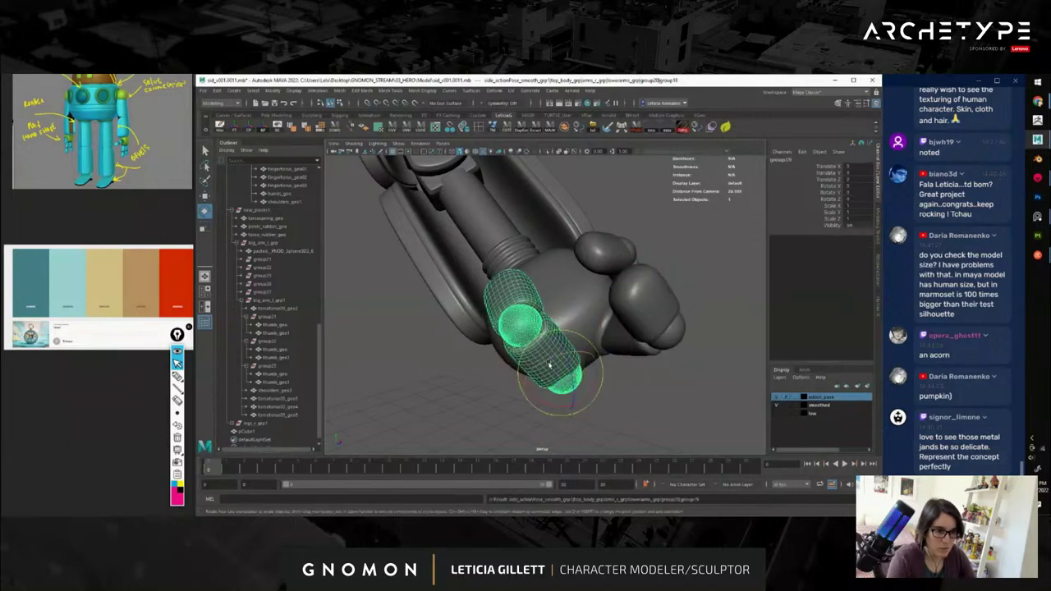
pyautogui.moveTo(551, 372); pyautogui.dragTo(572, 394)
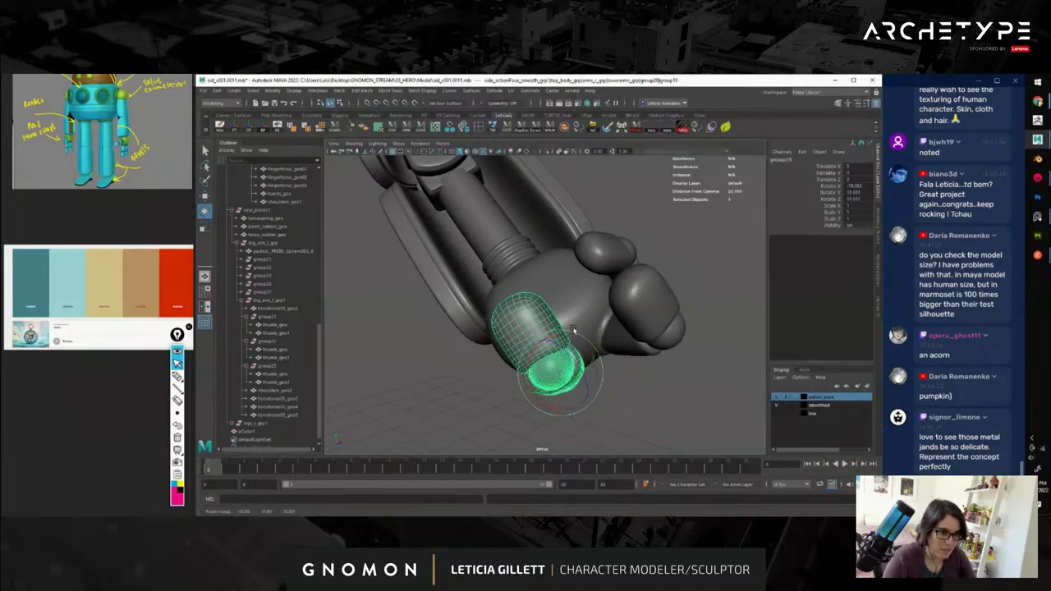
pyautogui.moveTo(573, 330); pyautogui.dragTo(627, 315)
# Rotate the small left hand's second finger and thumb groups open to cup the palm.
pyautogui.click(614, 342)
pyautogui.press('Up')
pyautogui.keyDown('alt'); pyautogui.moveTo(578, 294); pyautogui.dragTo(566, 313, button='middle'); pyautogui.keyUp('alt')
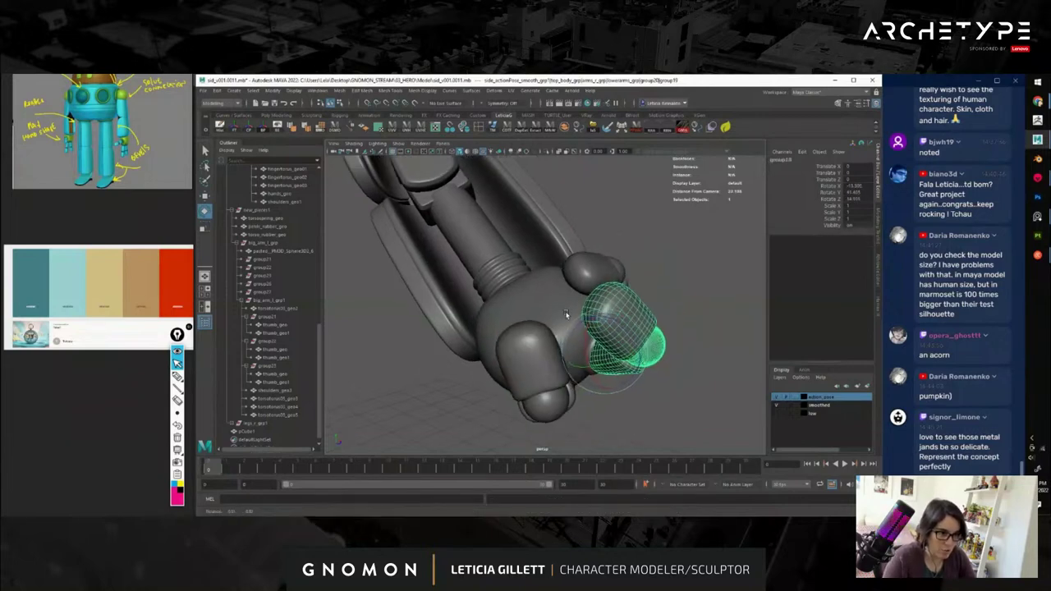
pyautogui.keyDown('alt'); pyautogui.moveTo(566, 315); pyautogui.dragTo(619, 285); pyautogui.keyUp('alt')
pyautogui.click(613, 267)
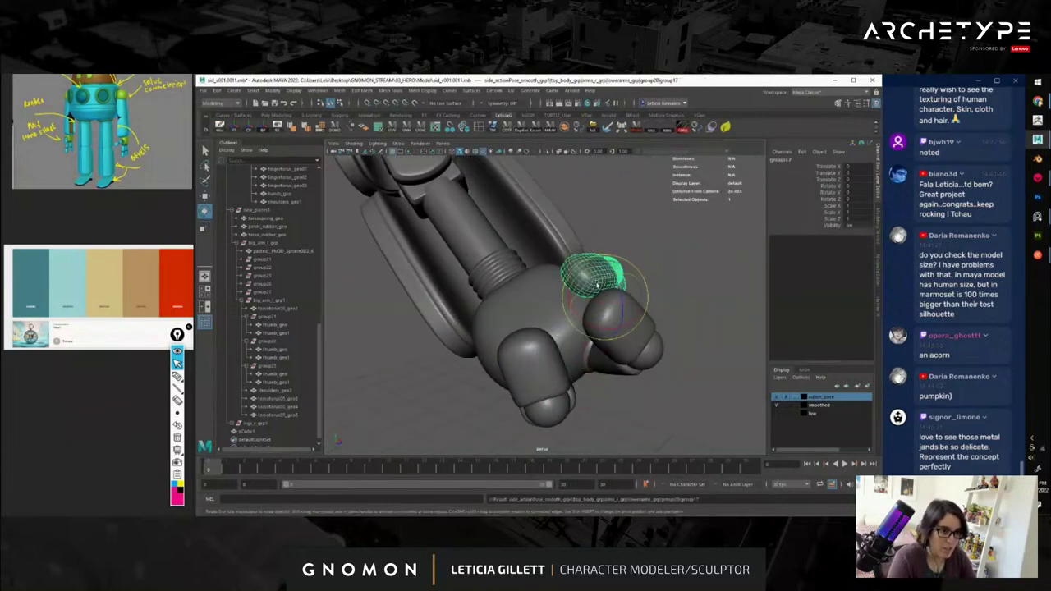
pyautogui.scroll(-10, 581, 332)
pyautogui.click(581, 332)
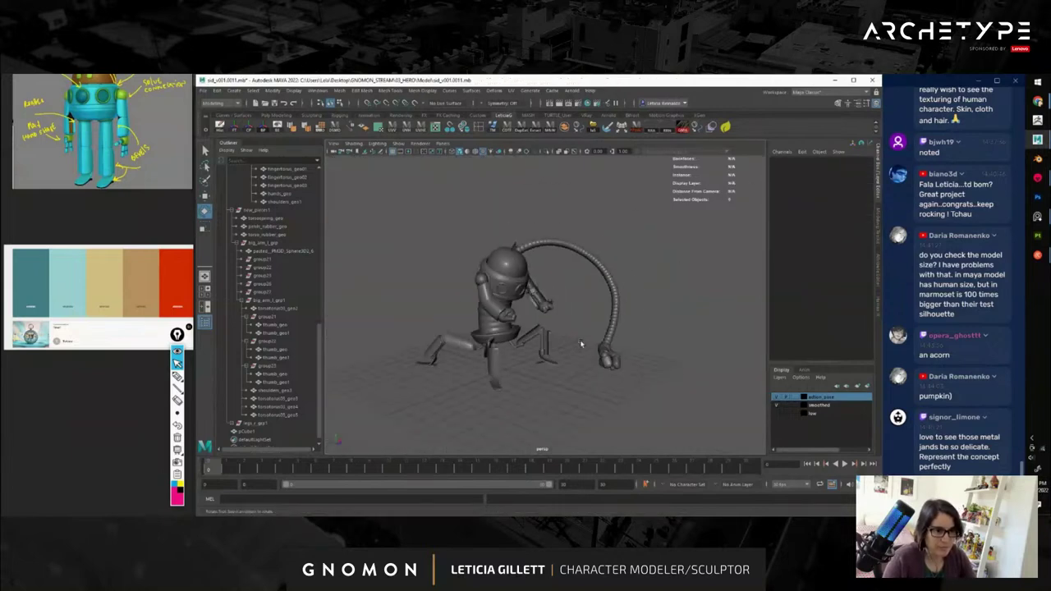
# Examine how the right hand's fingers hold the sphere.
pyautogui.keyDown('alt'); pyautogui.moveTo(582, 345); pyautogui.dragTo(553, 345); pyautogui.keyUp('alt')
pyautogui.scroll(10, 552, 345)
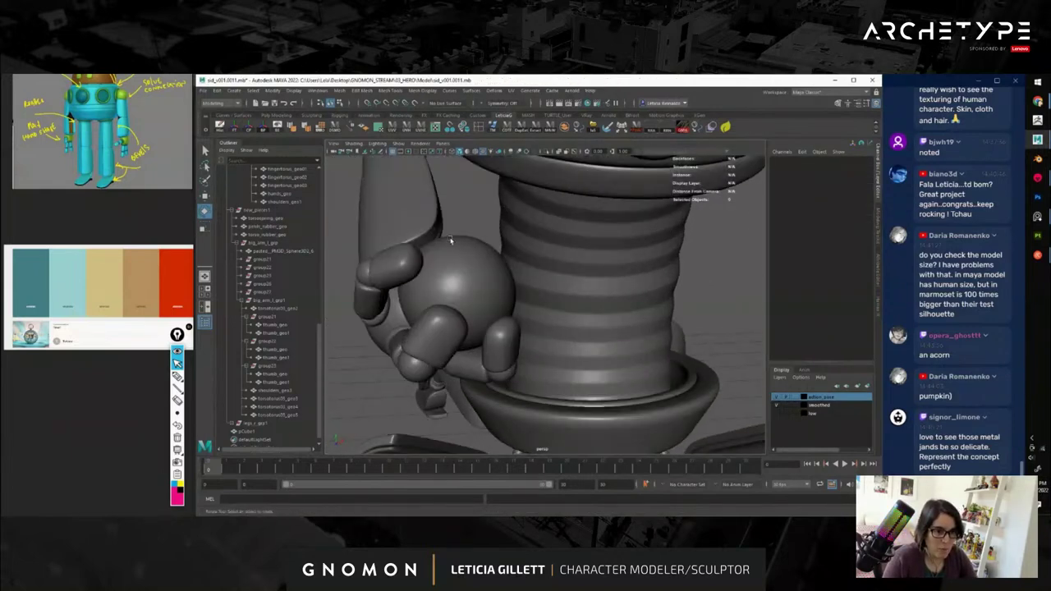
pyautogui.click(474, 273)
pyautogui.keyDown('alt'); pyautogui.moveTo(475, 273); pyautogui.dragTo(506, 296); pyautogui.keyUp('alt')
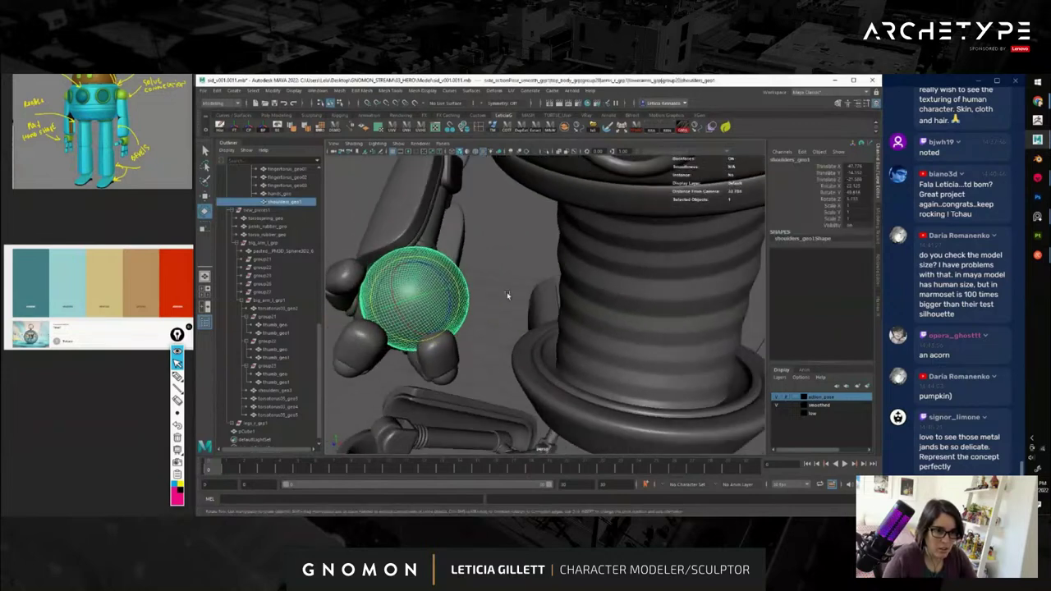
pyautogui.click(506, 296)
pyautogui.scroll(-8, 448, 329)
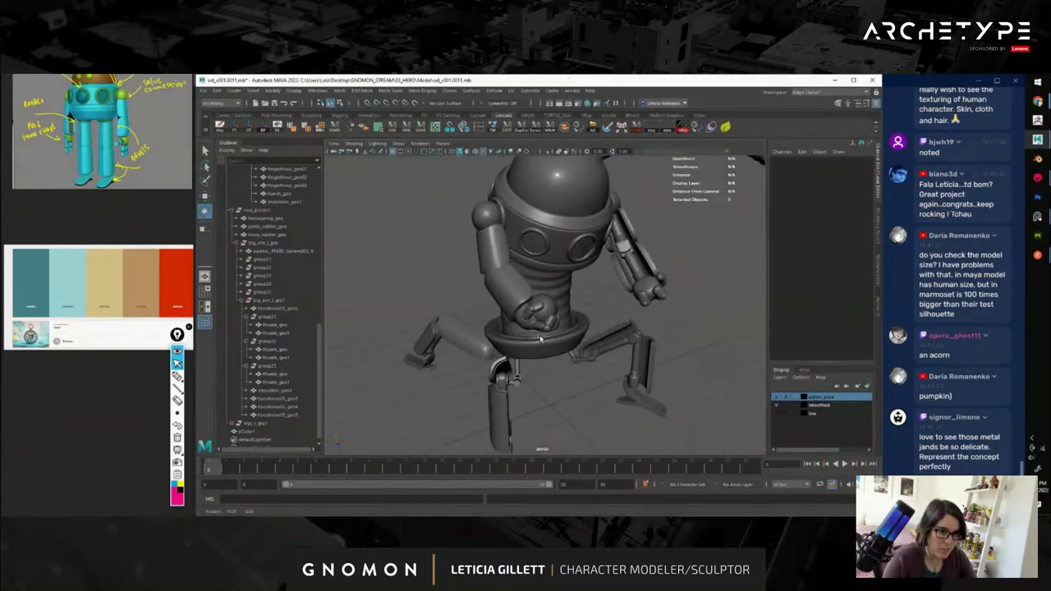
# Duplicate the seed at the big hand's fingertips and move the copy up toward the small left hand.
pyautogui.keyDown('alt'); pyautogui.moveTo(539, 337); pyautogui.dragTo(604, 290); pyautogui.keyUp('alt')
pyautogui.scroll(4, 574, 332)
pyautogui.click(667, 353)
pyautogui.keyDown('alt'); pyautogui.moveTo(666, 353); pyautogui.dragTo(676, 374); pyautogui.keyUp('alt')
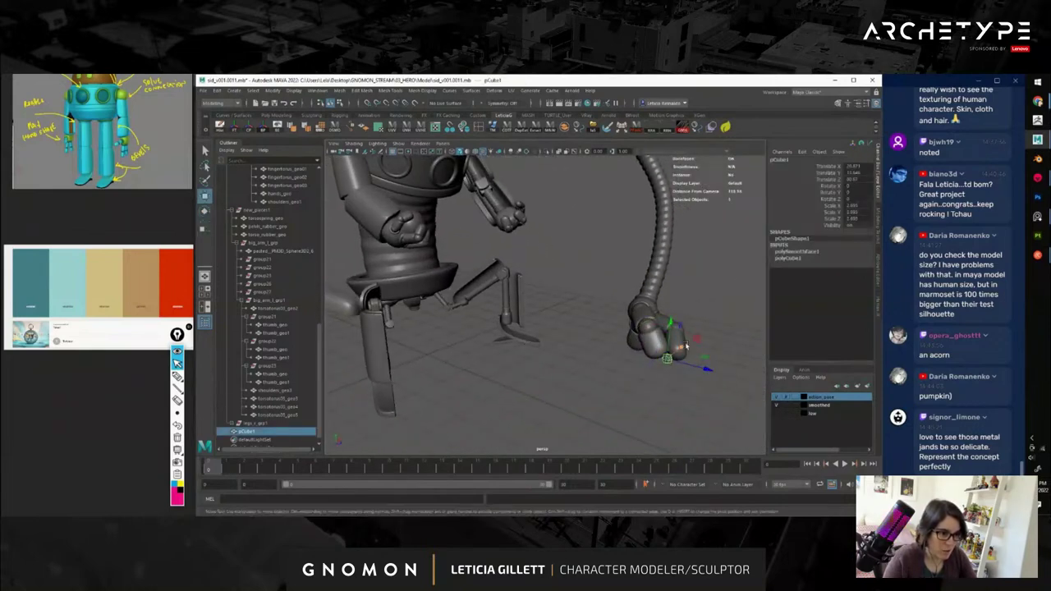
pyautogui.hotkey('ctrl', 'd')
pyautogui.moveTo(696, 339); pyautogui.dragTo(583, 194)
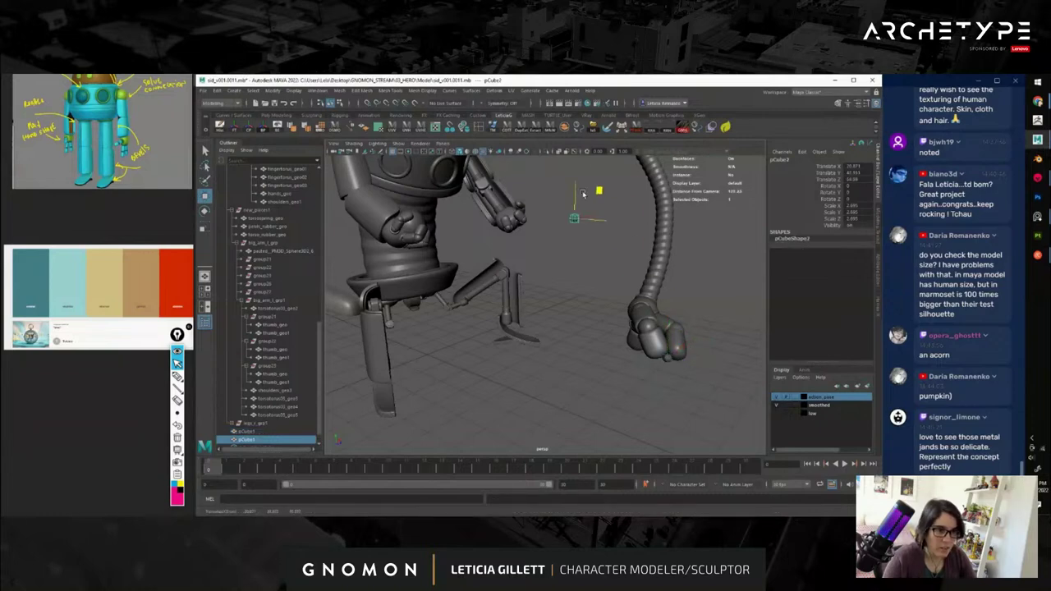
# Position the seed copy on the palm of the small left hand.
pyautogui.keyDown('alt'); pyautogui.moveTo(529, 243); pyautogui.dragTo(552, 294, button='middle'); pyautogui.keyUp('alt')
pyautogui.scroll(5, 517, 297)
pyautogui.keyDown('alt'); pyautogui.moveTo(504, 298); pyautogui.dragTo(597, 350); pyautogui.keyUp('alt')
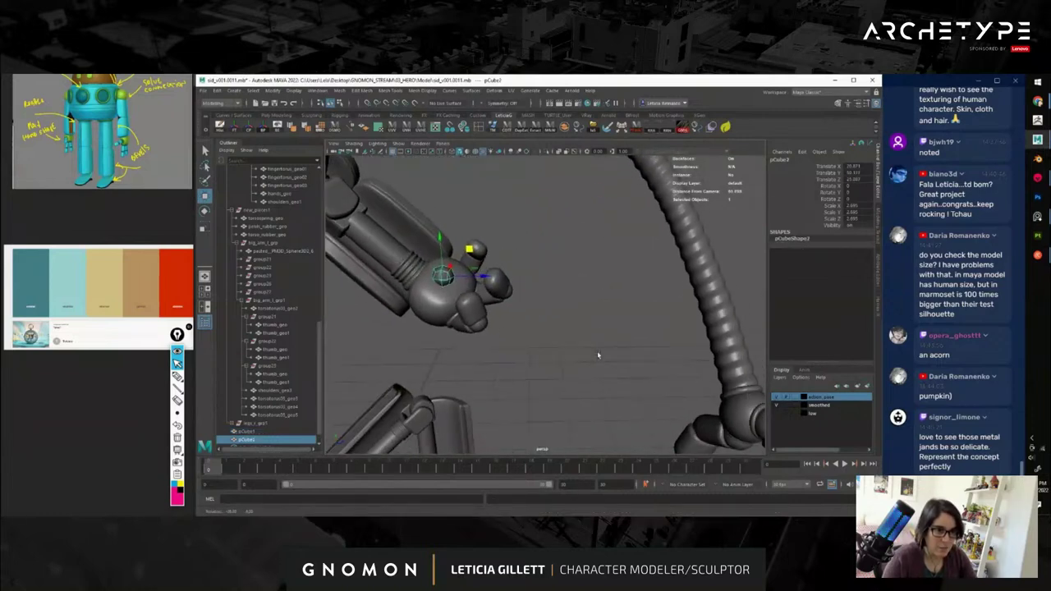
pyautogui.scroll(4, 492, 321)
pyautogui.keyDown('alt'); pyautogui.moveTo(386, 291); pyautogui.dragTo(541, 343, button='middle'); pyautogui.keyUp('alt')
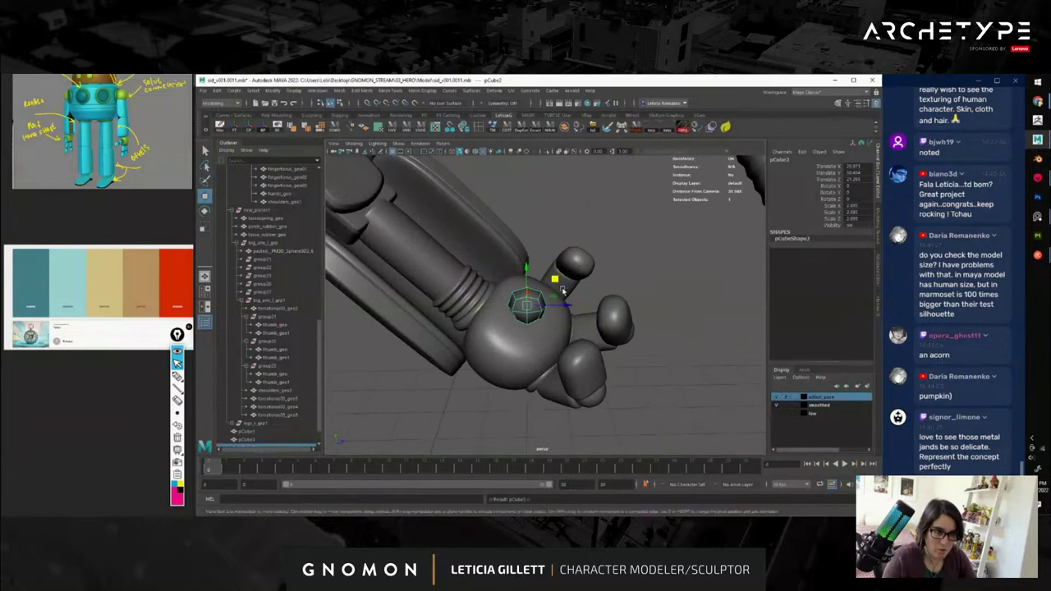
# Duplicate the seed again and place the copies beside the first one on the small left palm.
pyautogui.moveTo(555, 278); pyautogui.dragTo(546, 315, button='middle')
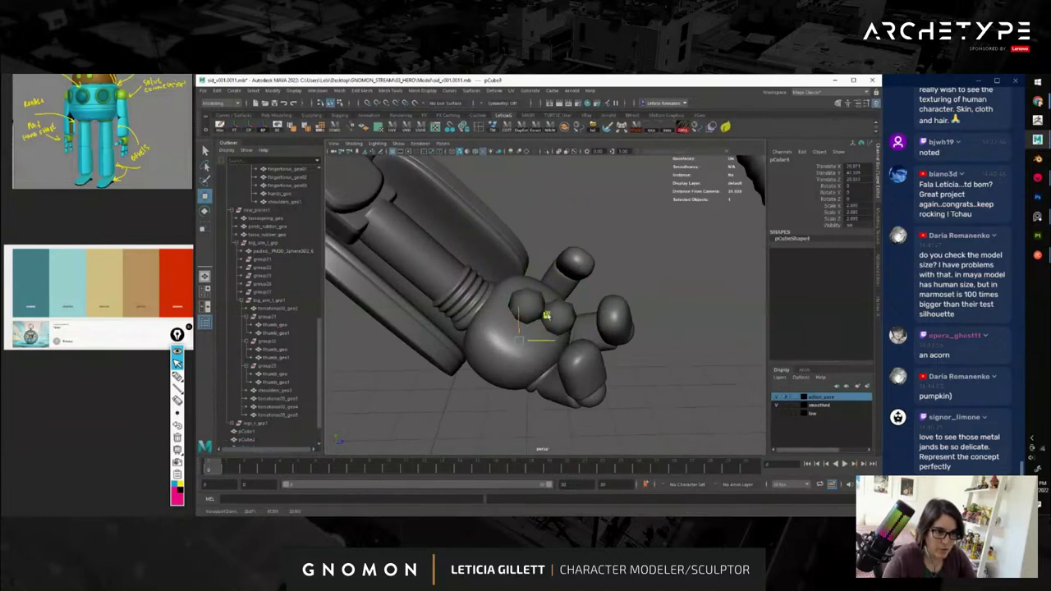
pyautogui.keyDown('alt'); pyautogui.moveTo(555, 318); pyautogui.dragTo(606, 334); pyautogui.keyUp('alt')
pyautogui.moveTo(606, 334); pyautogui.dragTo(582, 313, button='middle')
pyautogui.keyDown('alt'); pyautogui.moveTo(579, 322); pyautogui.dragTo(611, 336); pyautogui.keyUp('alt')
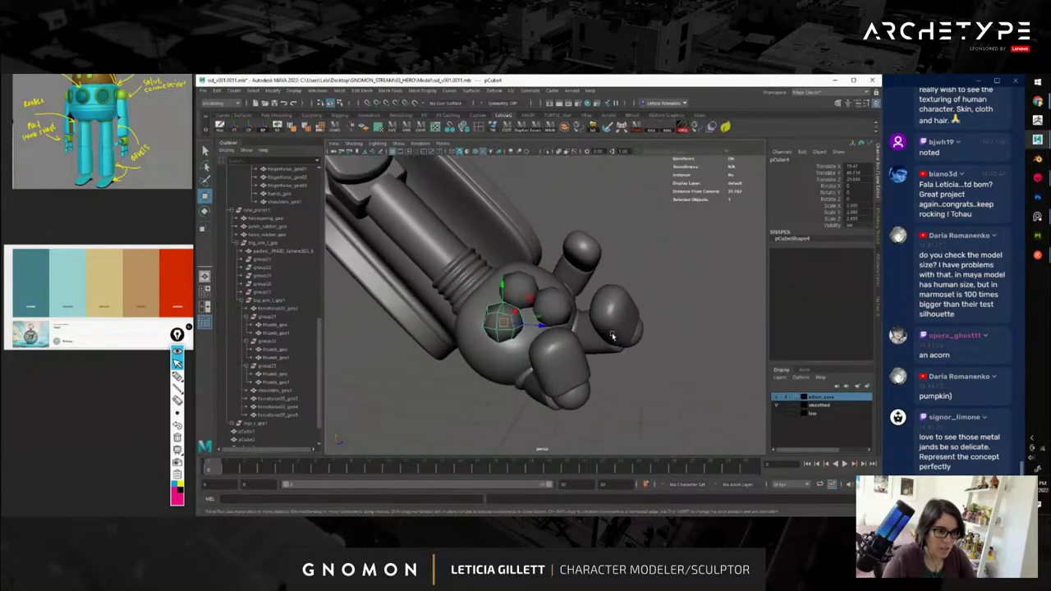
pyautogui.click(474, 333)
pyautogui.press('Up')
pyautogui.moveTo(490, 302)
pyautogui.mouseDown()
pyautogui.moveTo(466, 291)
pyautogui.moveTo(478, 292)
pyautogui.mouseUp()
# Add more seed copies to the left palm and stack the last one on top of the pile.
pyautogui.click(633, 257)
pyautogui.scroll(-4, 647, 298)
pyautogui.keyDown('alt'); pyautogui.moveTo(647, 298); pyautogui.dragTo(624, 300); pyautogui.keyUp('alt')
pyautogui.scroll(3, 574, 312)
pyautogui.click(543, 325)
pyautogui.moveTo(532, 310); pyautogui.dragTo(521, 285)
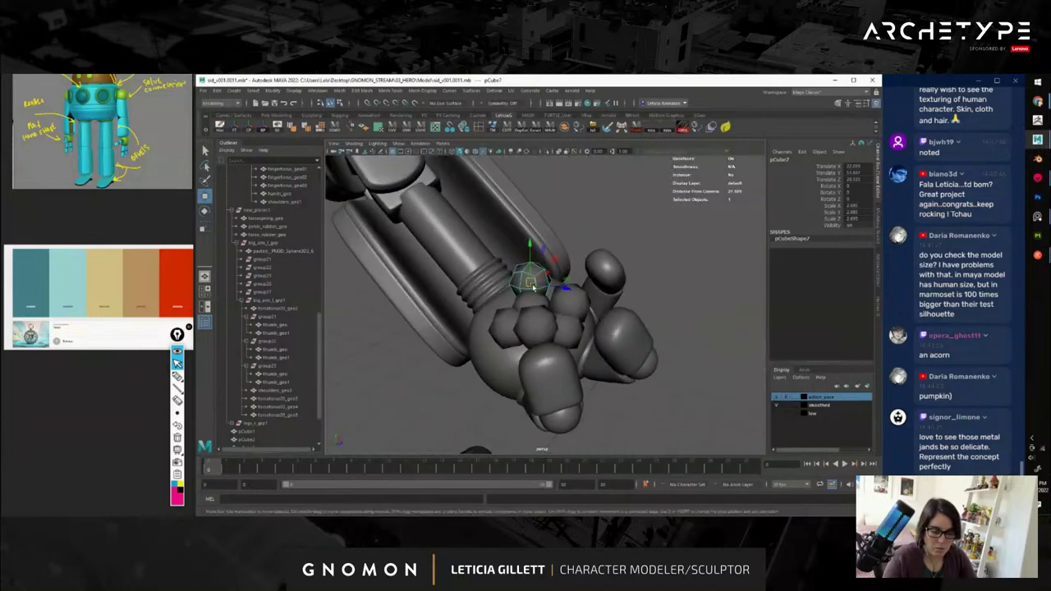
pyautogui.click(678, 326)
# Examine the robot's overall pose and the big hand's placement from several angles.
pyautogui.keyDown('alt'); pyautogui.moveTo(678, 326); pyautogui.dragTo(484, 376, button='right'); pyautogui.keyUp('alt')
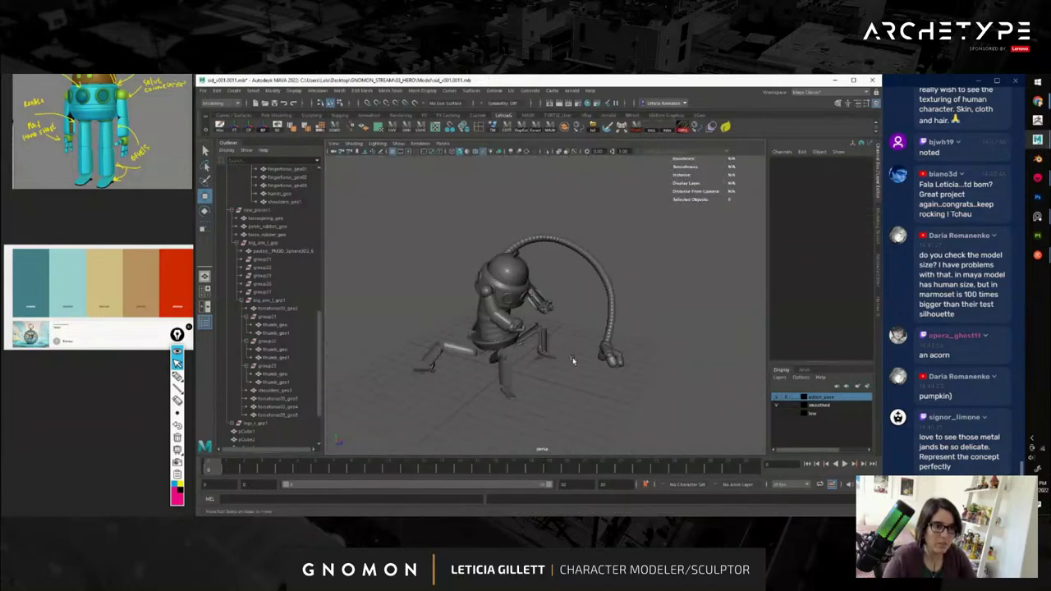
pyautogui.keyDown('alt'); pyautogui.moveTo(485, 376); pyautogui.dragTo(534, 372); pyautogui.keyUp('alt')
pyautogui.keyDown('alt'); pyautogui.moveTo(534, 372); pyautogui.dragTo(518, 340, button='middle'); pyautogui.keyUp('alt')
pyautogui.keyDown('alt'); pyautogui.moveTo(519, 340); pyautogui.dragTo(608, 344, button='right'); pyautogui.keyUp('alt')
pyautogui.keyDown('alt'); pyautogui.moveTo(459, 167); pyautogui.dragTo(507, 194, button='middle'); pyautogui.keyUp('alt')
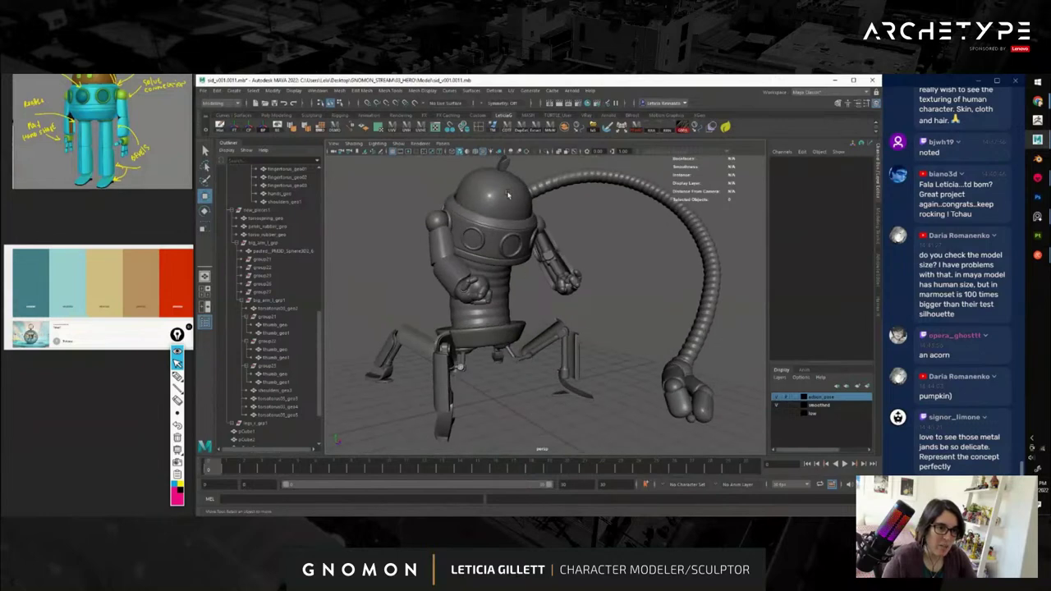
pyautogui.keyDown('alt'); pyautogui.moveTo(518, 240); pyautogui.dragTo(591, 323); pyautogui.keyUp('alt')
pyautogui.keyDown('alt'); pyautogui.moveTo(591, 324); pyautogui.dragTo(653, 369, button='right'); pyautogui.keyUp('alt')
pyautogui.keyDown('alt'); pyautogui.moveTo(653, 369); pyautogui.dragTo(584, 305, button='middle'); pyautogui.keyUp('alt')
pyautogui.keyDown('alt'); pyautogui.moveTo(585, 305); pyautogui.dragTo(551, 324); pyautogui.keyUp('alt')
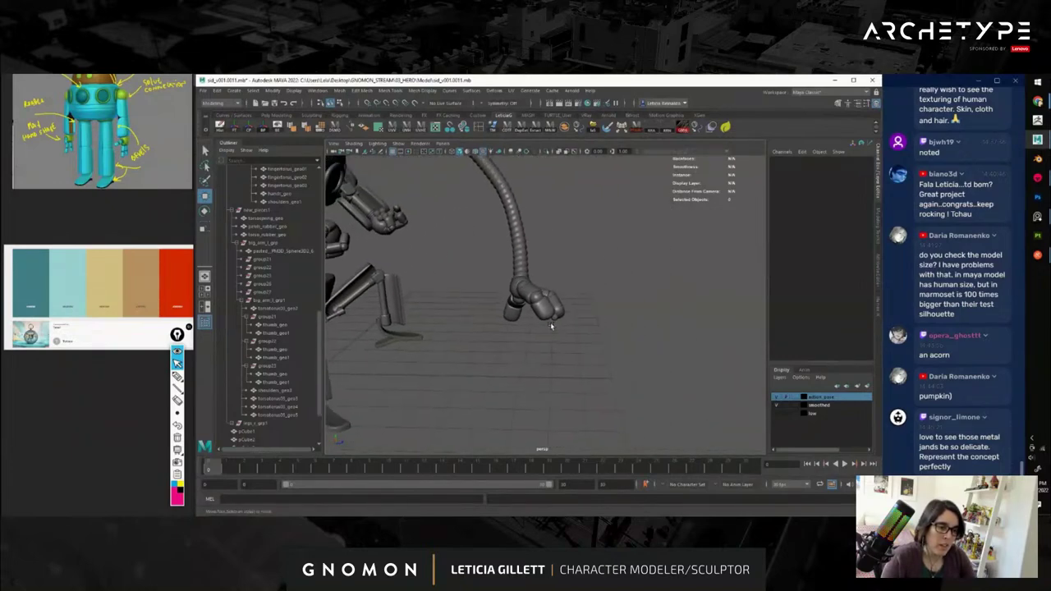
# Select the big hand's group big_arm_l_grp1 and check its orientation on the arm.
pyautogui.scroll(4, 551, 324)
pyautogui.click(494, 270)
pyautogui.press('Up')
pyautogui.press('Up')
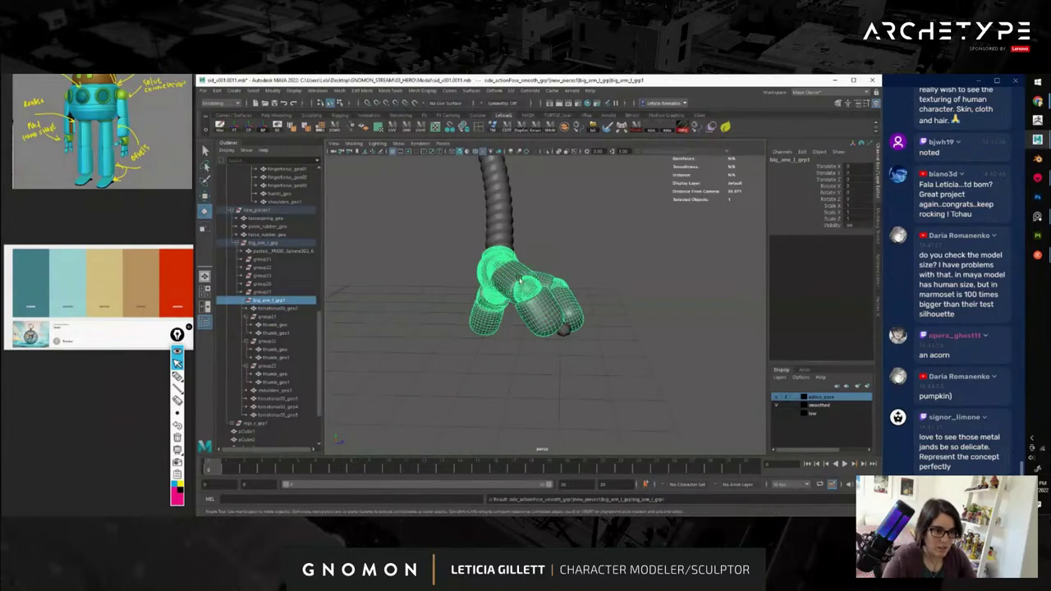
pyautogui.press('w')
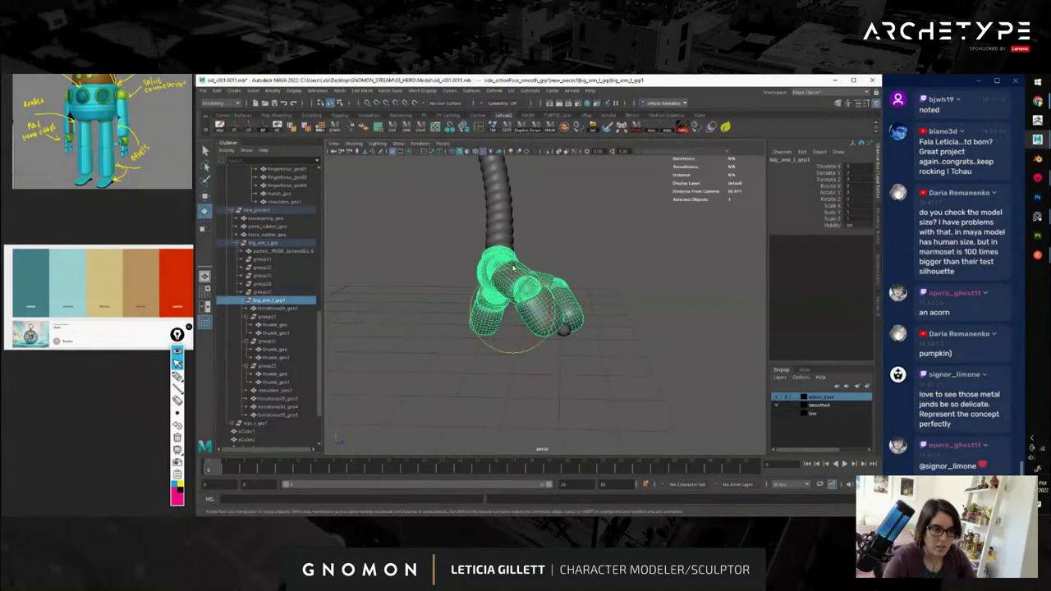
pyautogui.keyDown('alt'); pyautogui.moveTo(551, 289); pyautogui.dragTo(567, 345); pyautogui.keyUp('alt')
pyautogui.click(650, 307)
pyautogui.scroll(-5, 579, 353)
pyautogui.scroll(3, 569, 344)
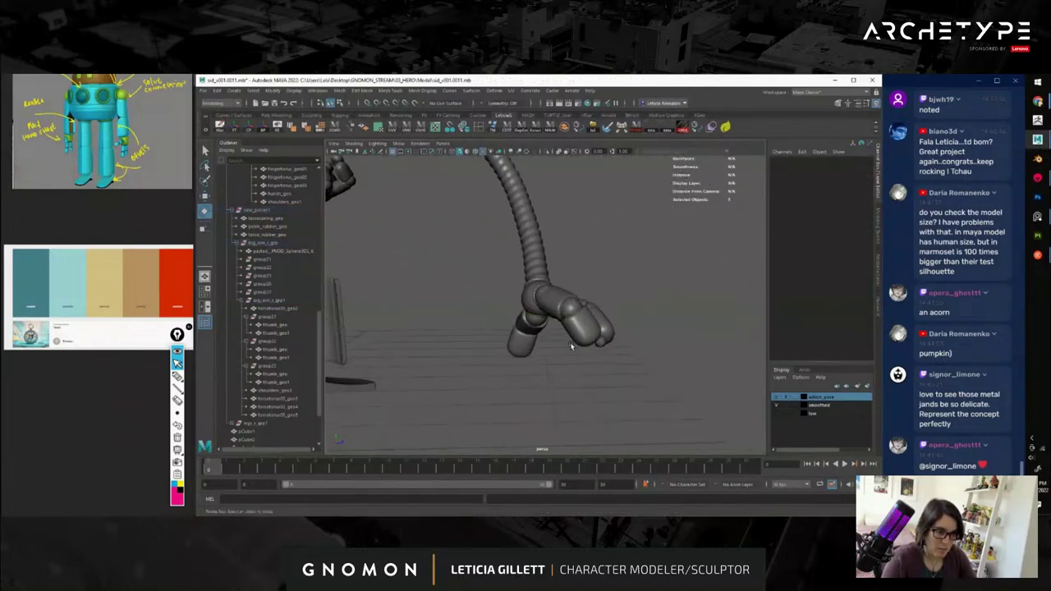
# Adjust the rotation of the big arm group and move the single seed between the big hand's fingertips.
pyautogui.click(519, 215)
pyautogui.scroll(-4, 525, 285)
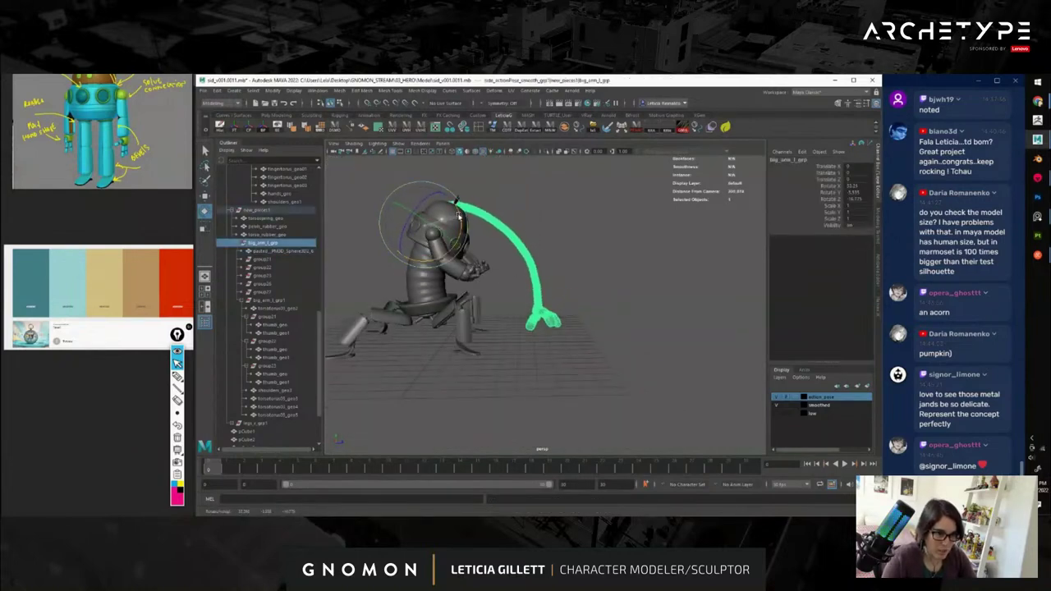
pyautogui.scroll(10, 504, 281)
pyautogui.keyDown('alt'); pyautogui.moveTo(551, 394); pyautogui.dragTo(519, 312, button='middle'); pyautogui.keyUp('alt')
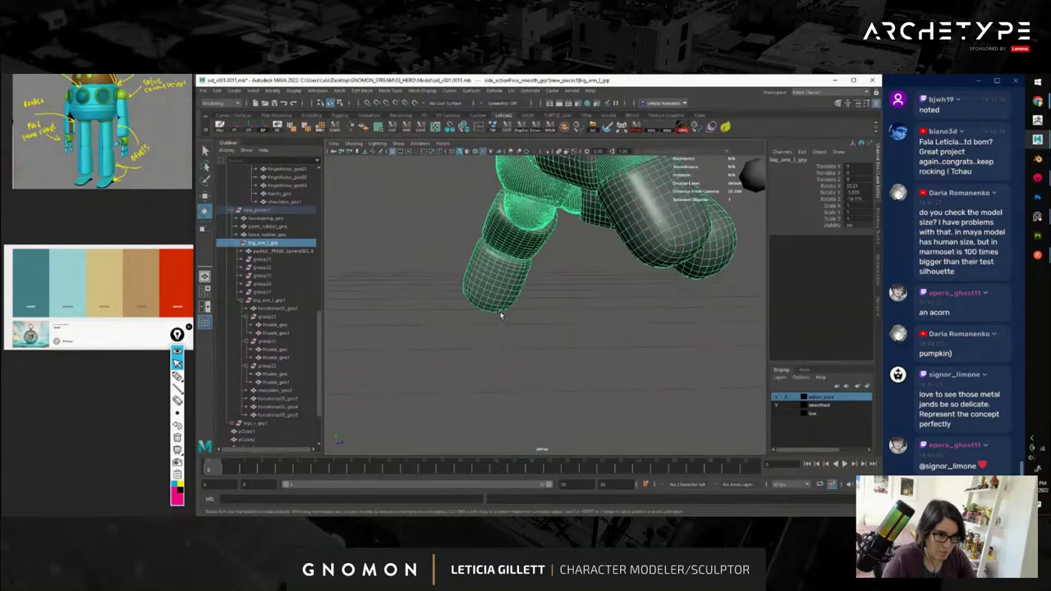
pyautogui.scroll(-5, 500, 314)
pyautogui.keyDown('alt'); pyautogui.moveTo(599, 289); pyautogui.dragTo(563, 320, button='middle'); pyautogui.keyUp('alt')
pyautogui.click(615, 266)
pyautogui.press('w')
pyautogui.moveTo(638, 240); pyautogui.dragTo(575, 328)
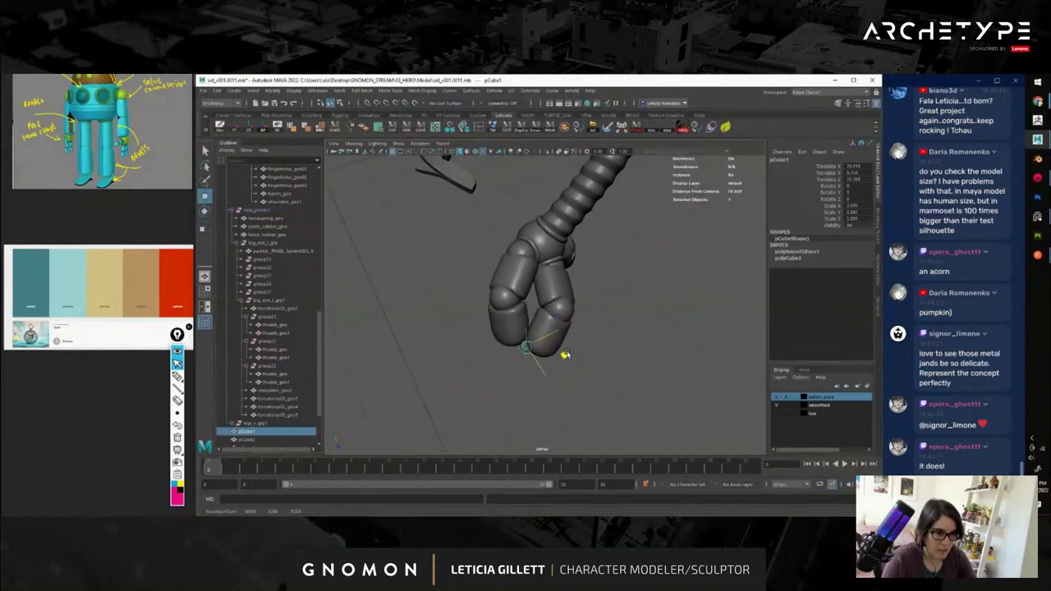
pyautogui.keyDown('alt'); pyautogui.moveTo(543, 393); pyautogui.dragTo(619, 280); pyautogui.keyUp('alt')
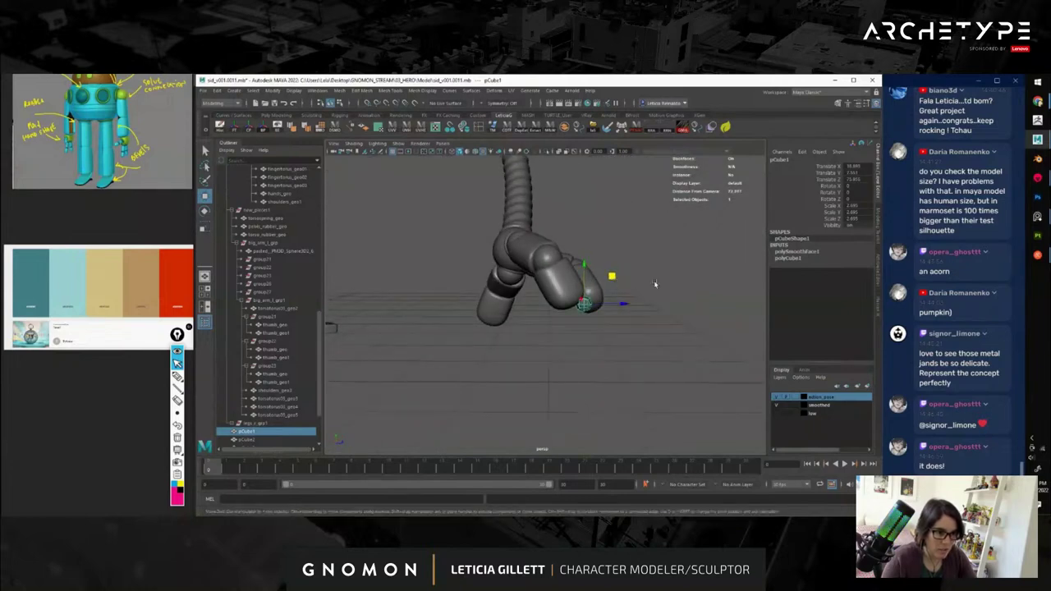
pyautogui.click(655, 284)
# Rotate the small right arm group arms_r_grp1 at the shoulder so its hand sits lower in front of the torso.
pyautogui.scroll(-8, 627, 332)
pyautogui.keyDown('alt'); pyautogui.moveTo(626, 331); pyautogui.dragTo(573, 352); pyautogui.keyUp('alt')
pyautogui.scroll(5, 591, 359)
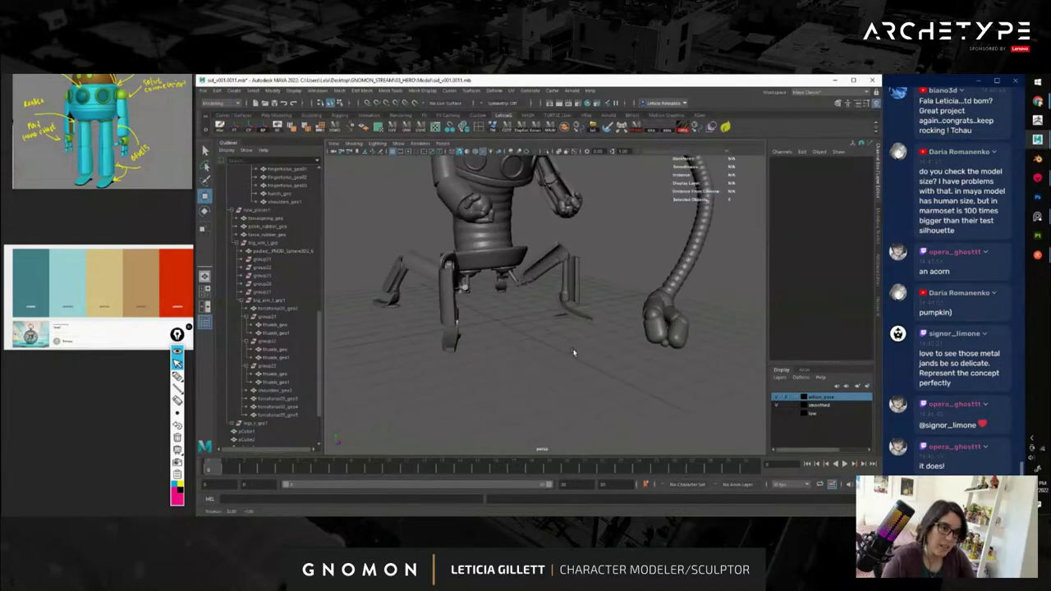
pyautogui.scroll(-5, 573, 353)
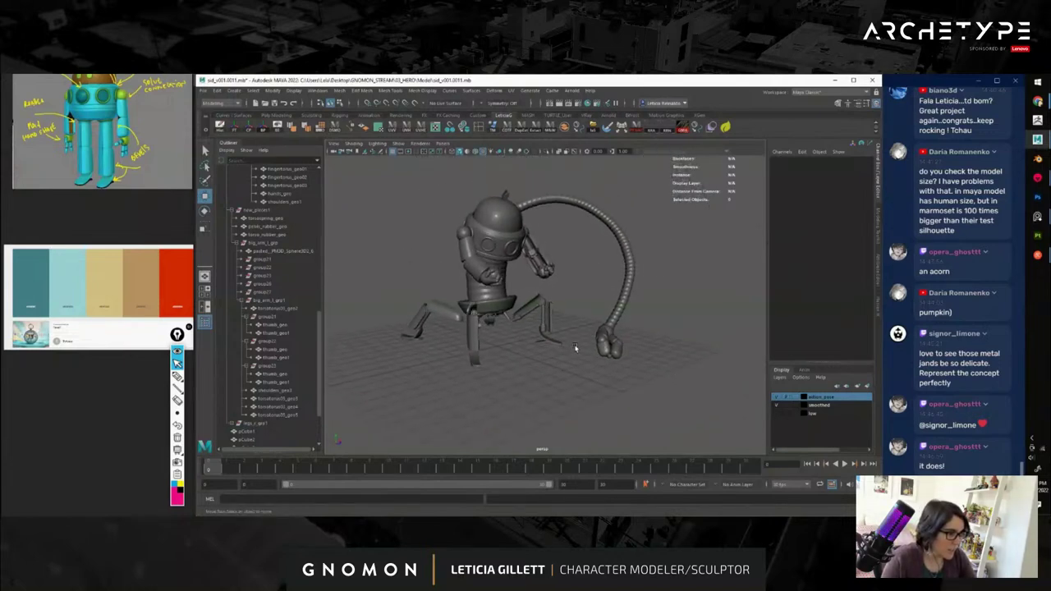
pyautogui.keyDown('alt'); pyautogui.moveTo(581, 321); pyautogui.dragTo(616, 333); pyautogui.keyUp('alt')
pyautogui.scroll(4, 615, 333)
pyautogui.click(479, 205)
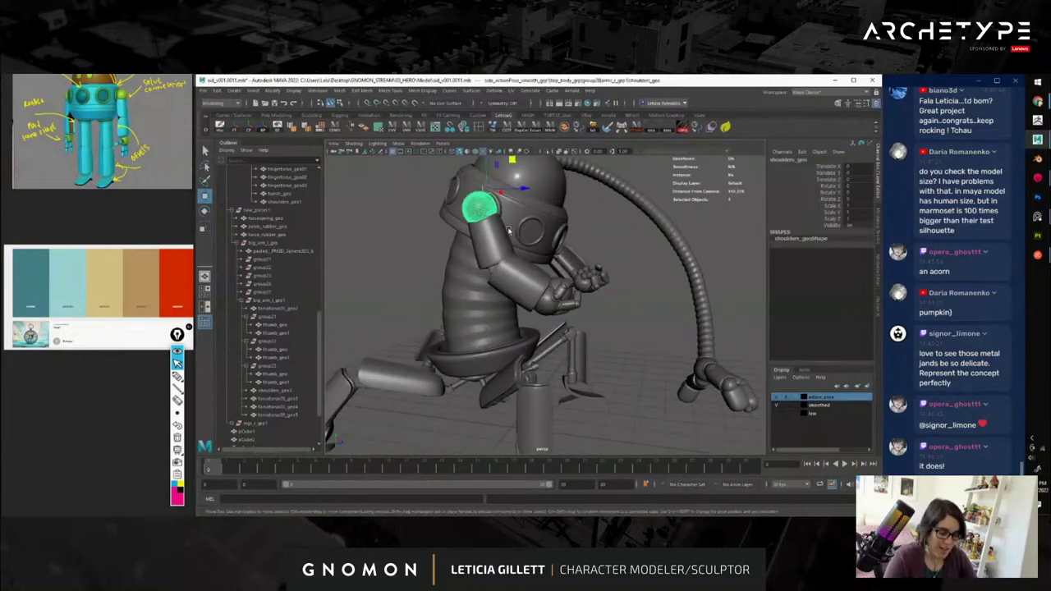
pyautogui.press('Up')
pyautogui.moveTo(510, 195); pyautogui.dragTo(535, 209)
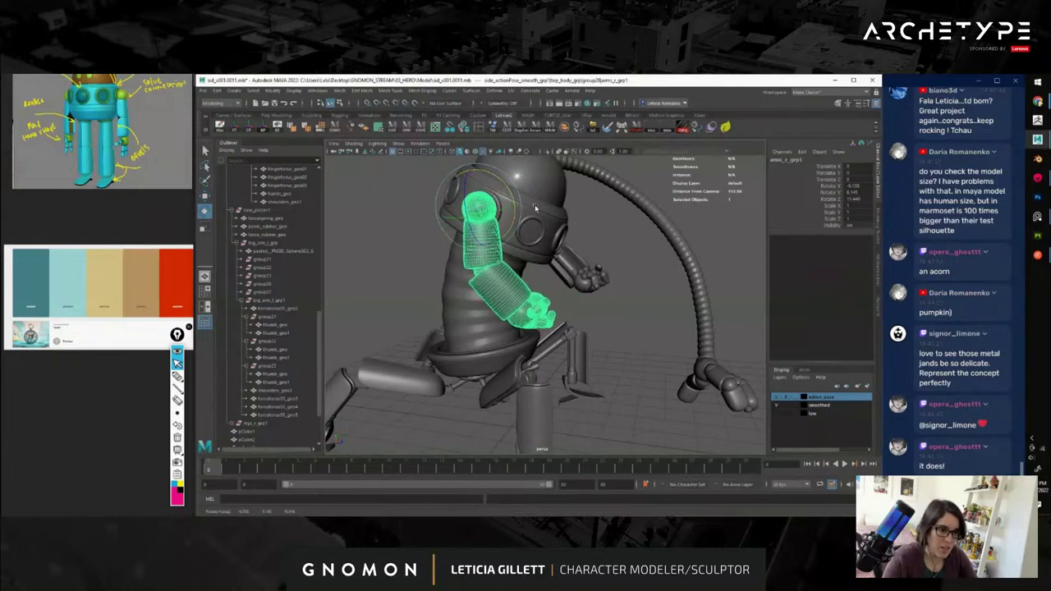
pyautogui.click(623, 304)
# Check the pose as a black silhouette from several angles and restore the normal viewport lighting.
pyautogui.scroll(-4, 623, 304)
pyautogui.keyDown('alt'); pyautogui.moveTo(613, 338); pyautogui.dragTo(624, 315); pyautogui.keyUp('alt')
pyautogui.click(491, 152)
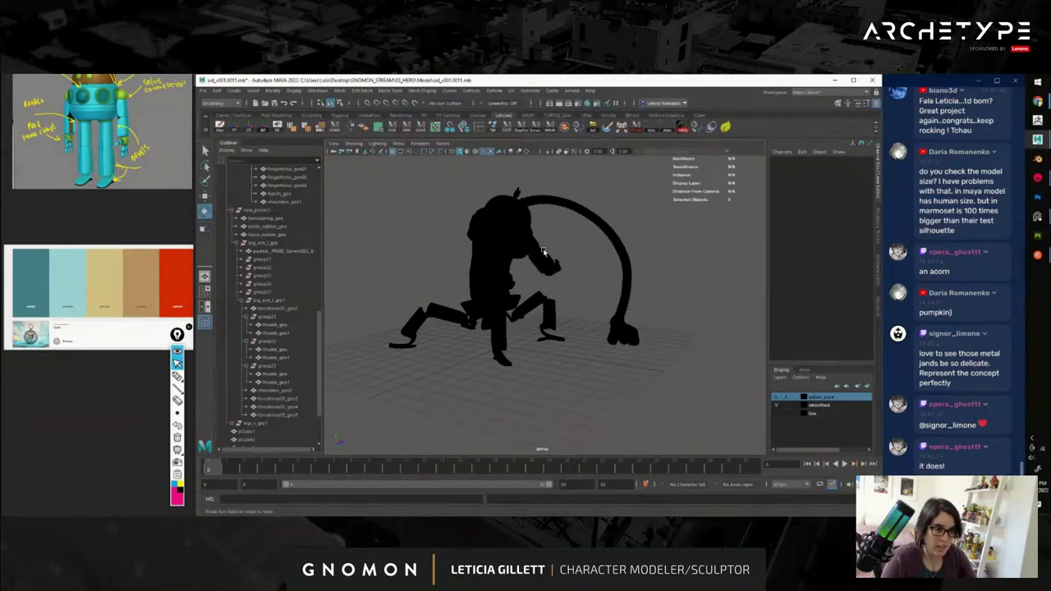
pyautogui.keyDown('alt'); pyautogui.moveTo(612, 289); pyautogui.dragTo(616, 328); pyautogui.keyUp('alt')
pyautogui.scroll(3, 624, 332)
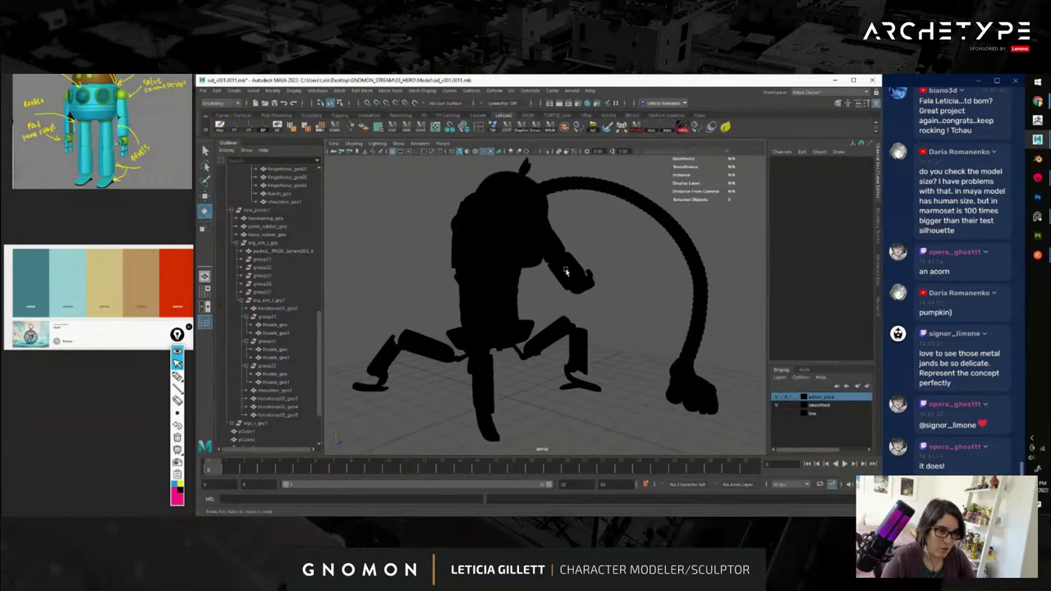
pyautogui.moveTo(566, 272)
pyautogui.keyDown('alt'); pyautogui.mouseDown()
pyautogui.moveTo(608, 265)
pyautogui.moveTo(620, 324)
pyautogui.moveTo(580, 298)
pyautogui.moveTo(612, 294)
pyautogui.mouseUp(); pyautogui.keyUp('alt')
pyautogui.click(491, 152)
# Select the pile of seeds pCube2 to pCube8 on the small left palm and reveal the arms_r_grp hierarchy.
pyautogui.scroll(5, 596, 284)
pyautogui.scroll(6, 631, 281)
pyautogui.click(598, 251)
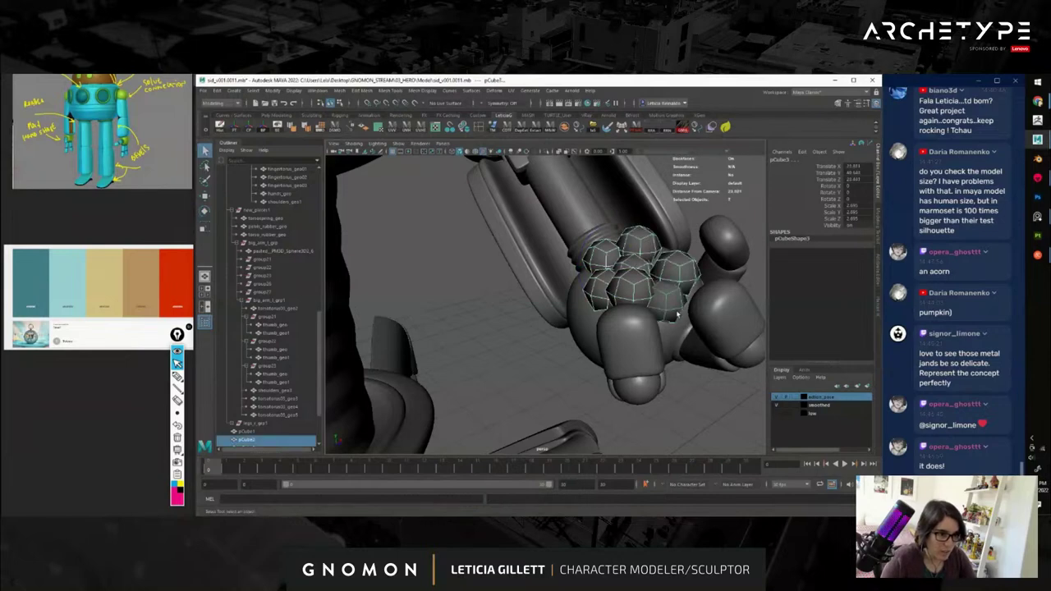
pyautogui.click(241, 302)
pyautogui.click(231, 260)
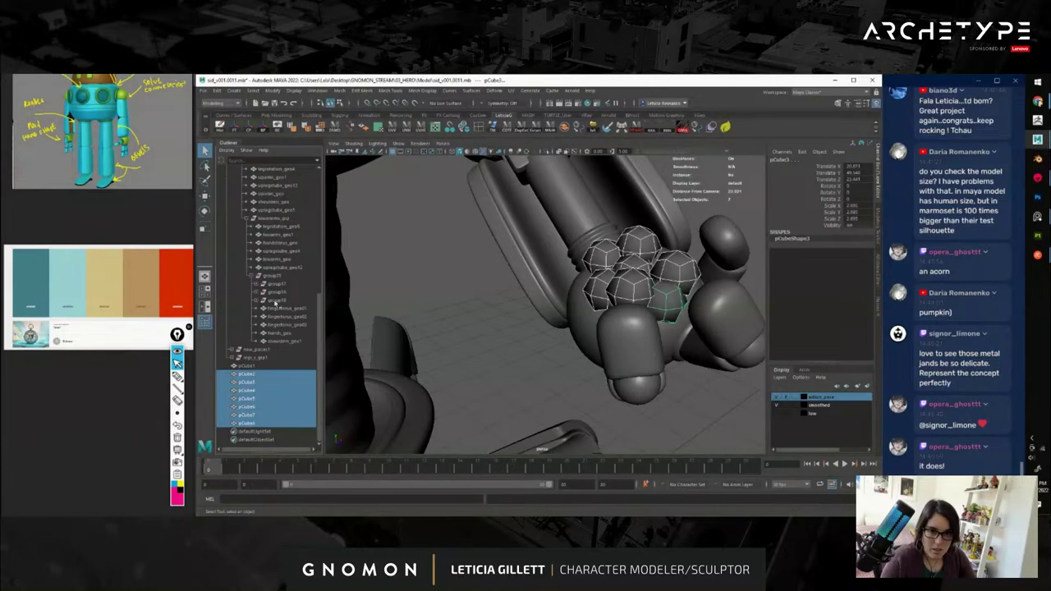
pyautogui.scroll(10, 279, 305)
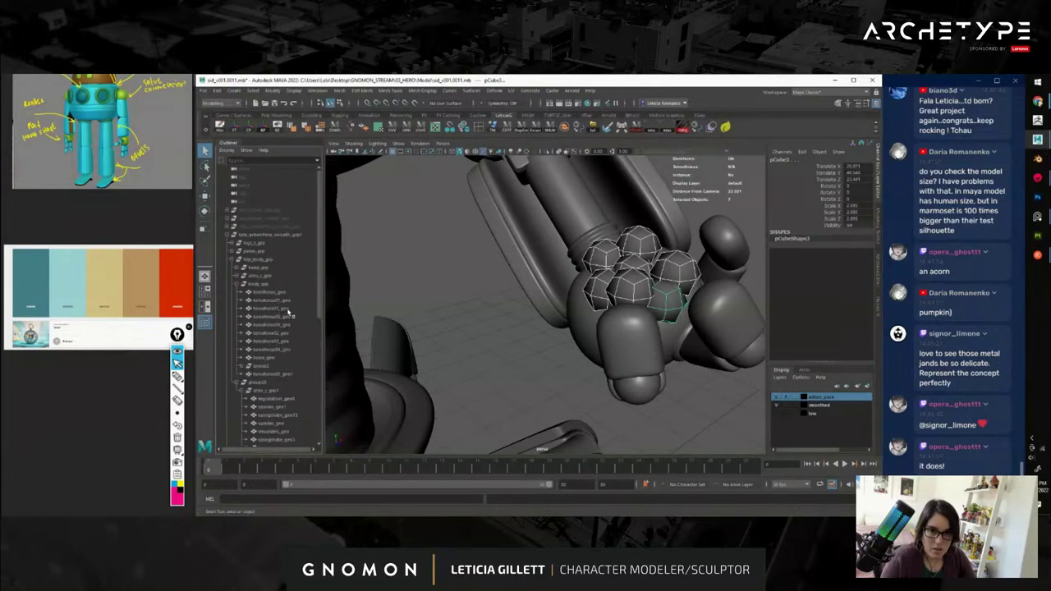
pyautogui.click(240, 275)
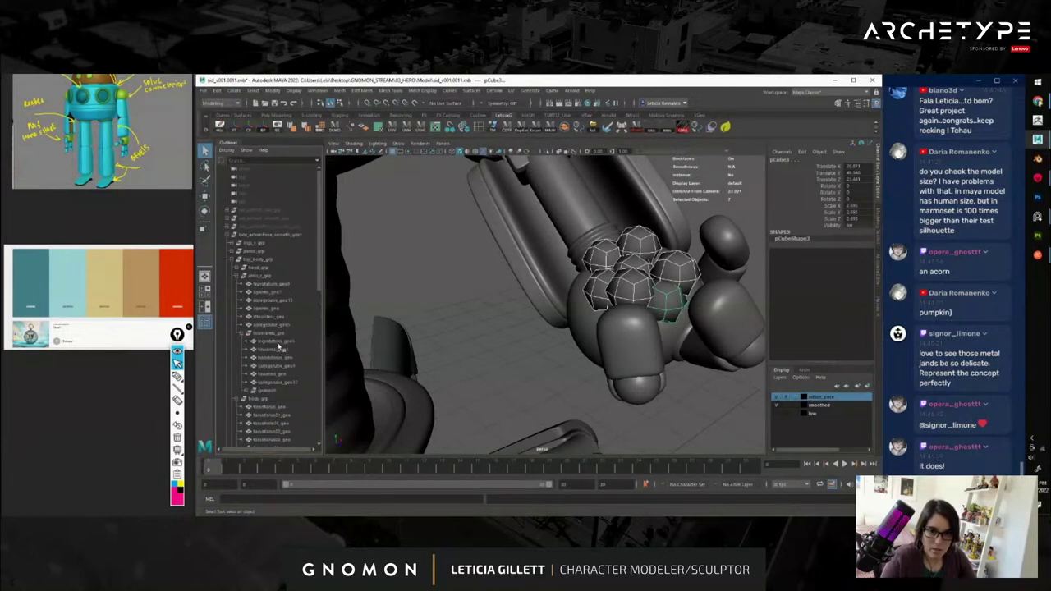
# Try parenting the selected seeds under the hand group inside arms_r_grp1 and check which group belongs to the seed-holding hand.
pyautogui.scroll(-10, 286, 392)
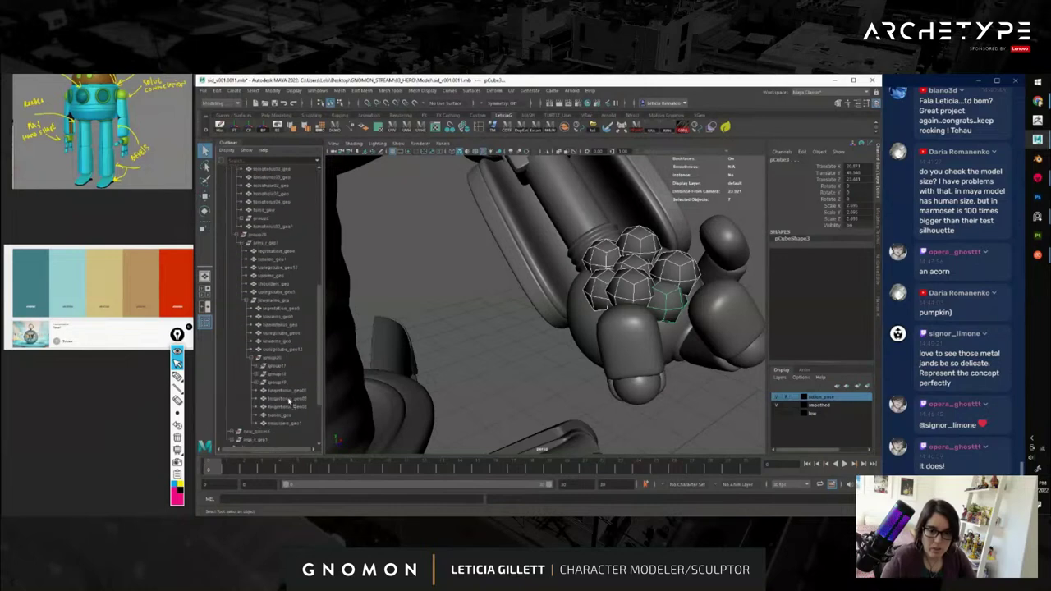
pyautogui.scroll(-4, 279, 399)
pyautogui.scroll(2, 285, 213)
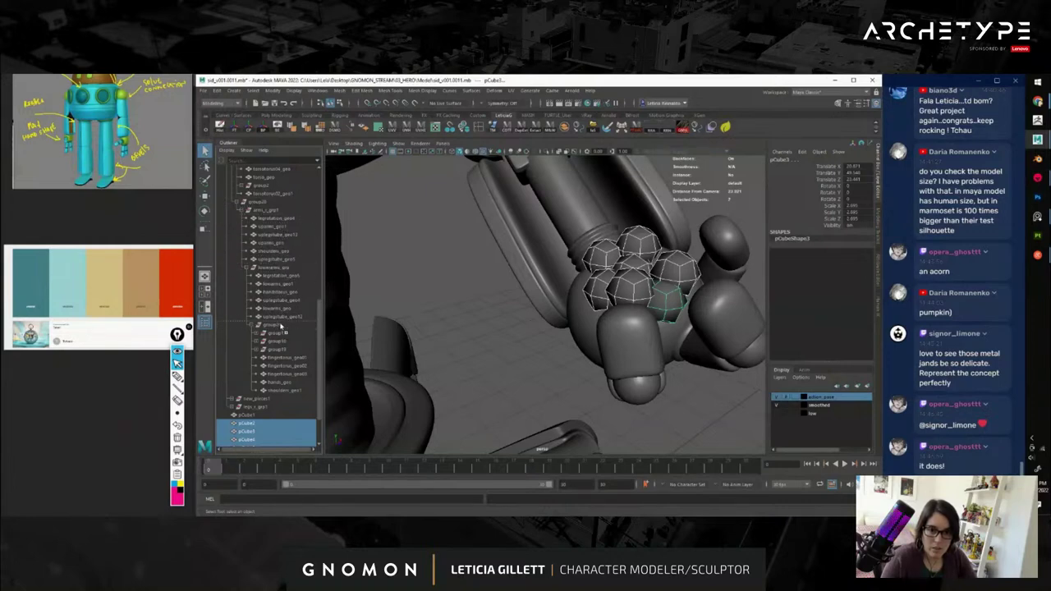
pyautogui.moveTo(276, 326); pyautogui.dragTo(276, 327)
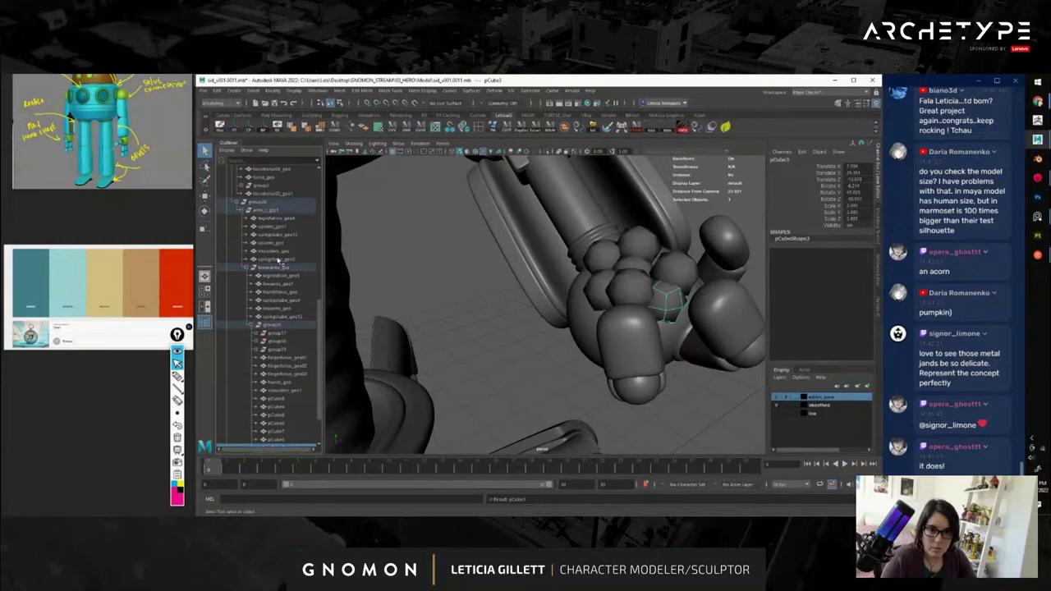
pyautogui.click(275, 325)
pyautogui.press('f')
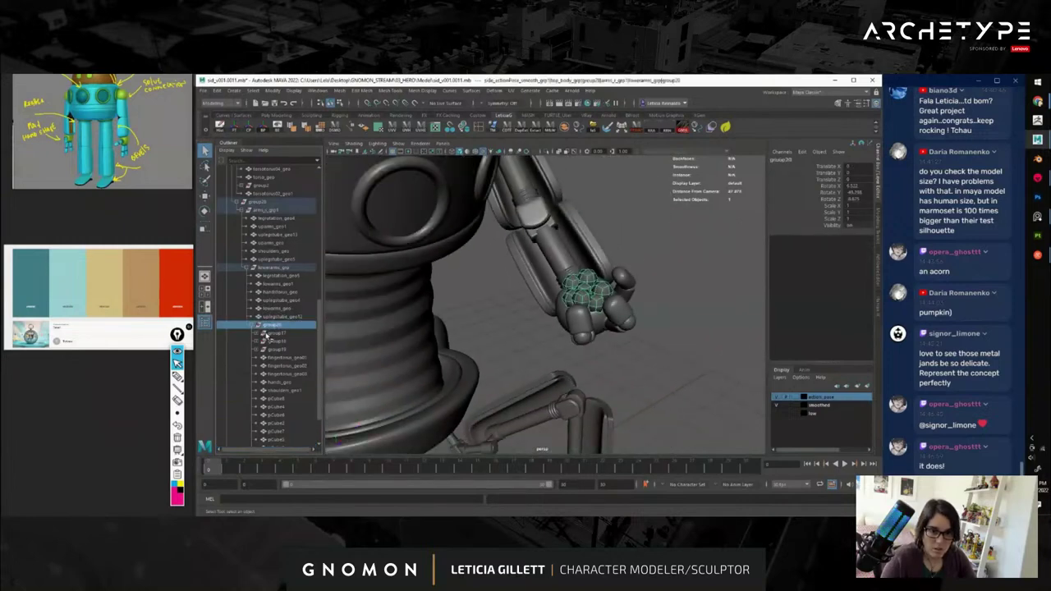
pyautogui.click(255, 326)
pyautogui.click(276, 341)
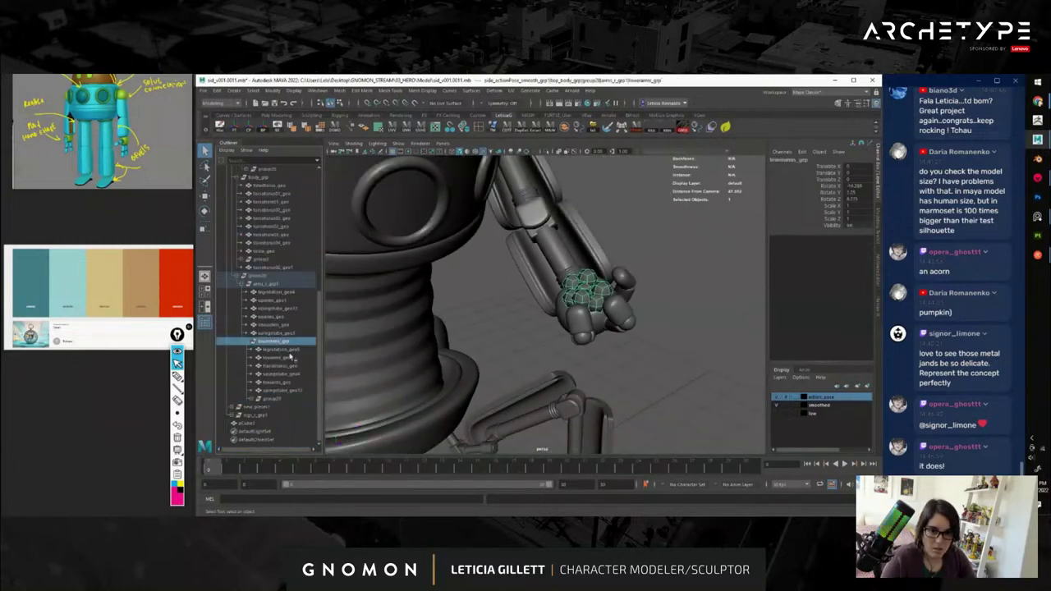
pyautogui.click(594, 331)
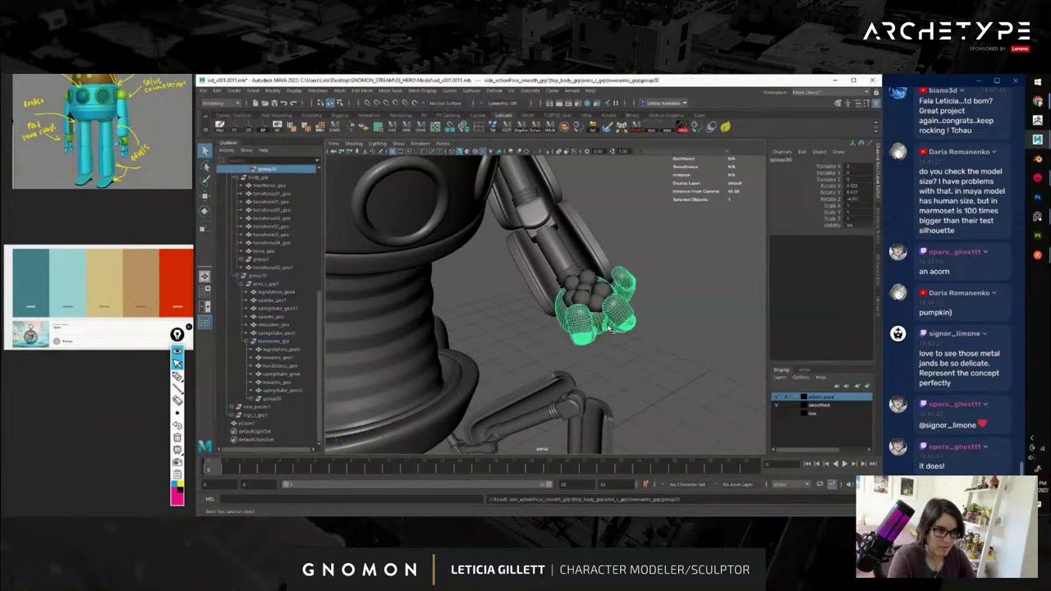
pyautogui.scroll(5, 280, 279)
pyautogui.scroll(-3, 292, 306)
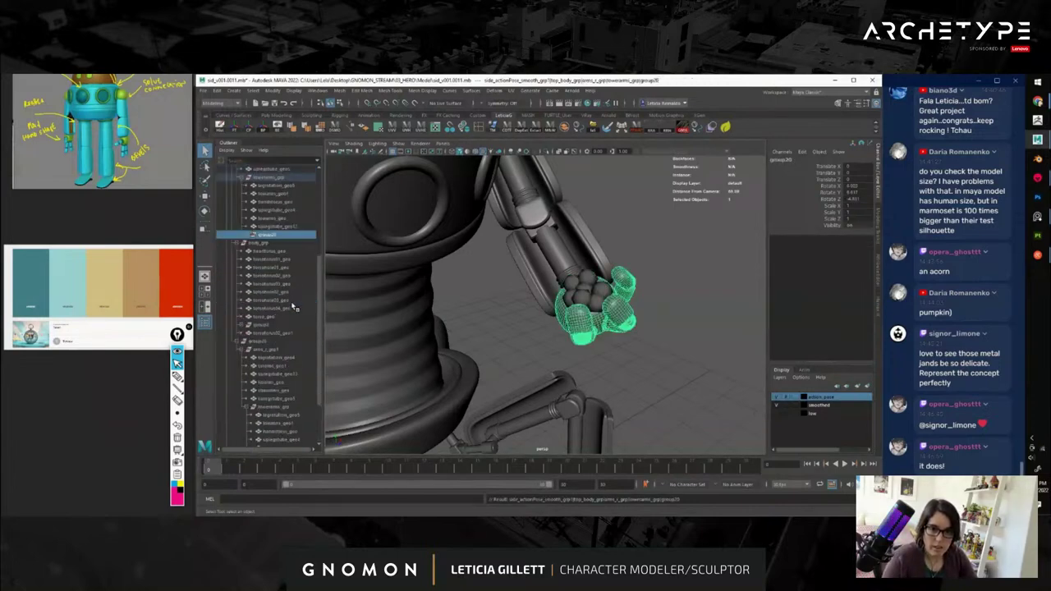
# Undo the parenting of the seeds under the arms_r_grp1 hand group.
pyautogui.hotkey('ctrl', 'z')
pyautogui.hotkey('ctrl', 'z')
pyautogui.hotkey('ctrl', 'z')
pyautogui.hotkey('ctrl', 'z')
pyautogui.hotkey('ctrl', 'z')
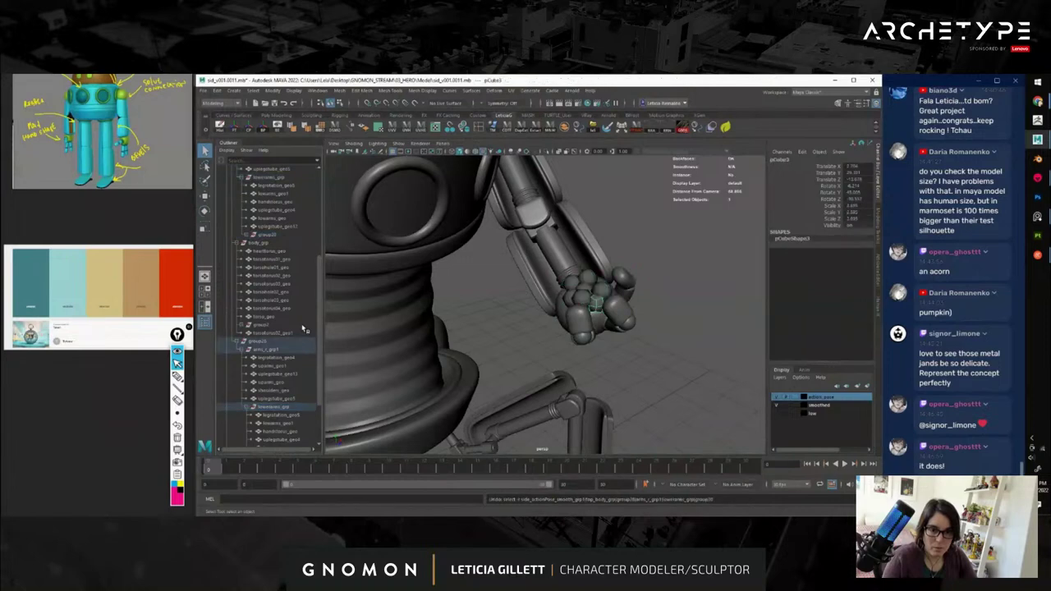
pyautogui.scroll(-3, 304, 352)
pyautogui.hotkey('ctrl', 'z')
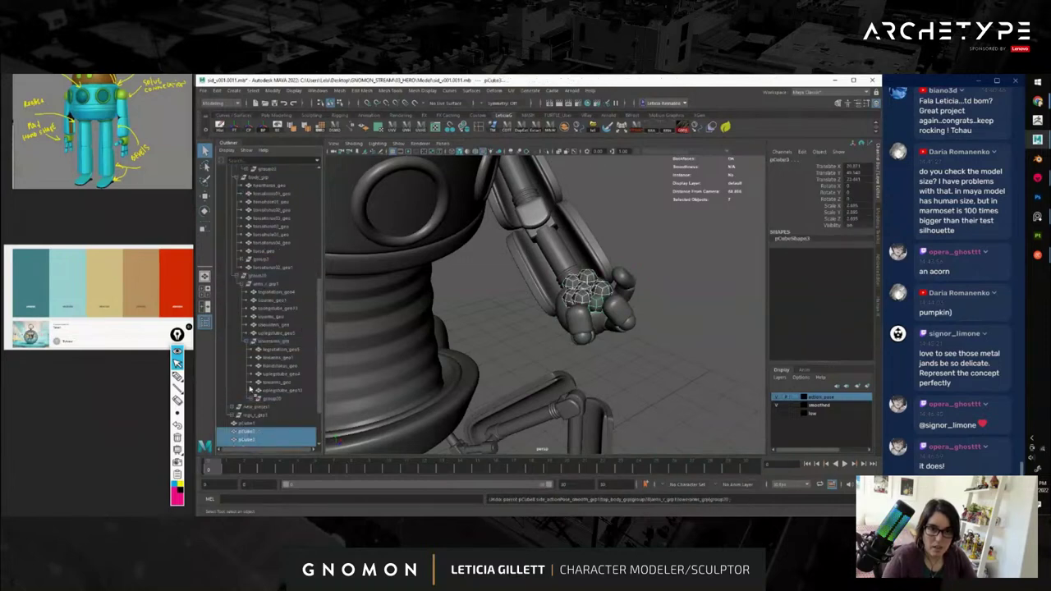
# Parent the selected seeds under the seed-holding hand's group in arms_r_grp and select that hand group.
pyautogui.scroll(1, 279, 169)
pyautogui.click(278, 178)
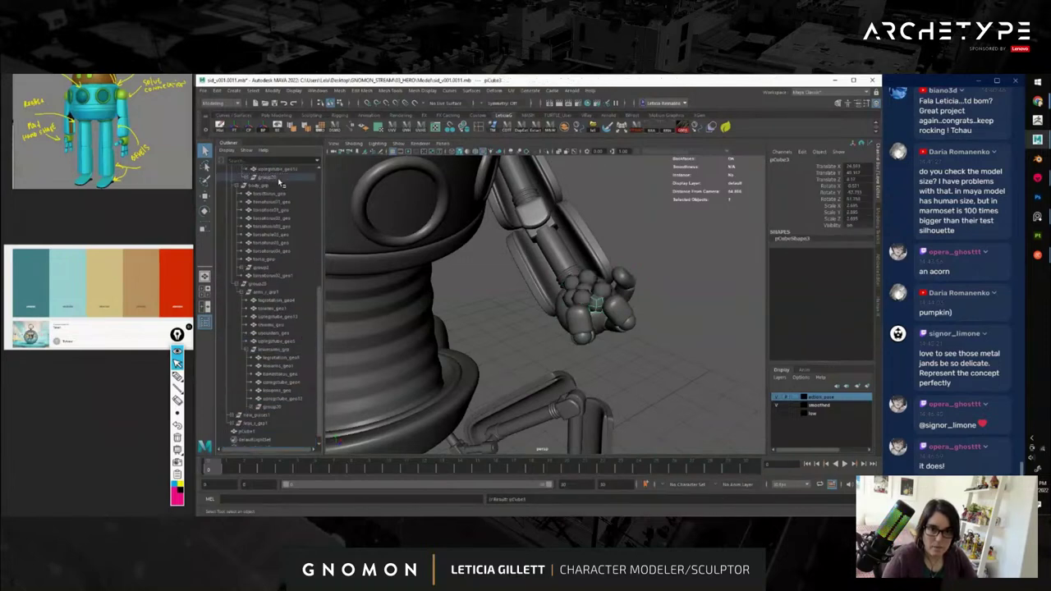
pyautogui.click(567, 312)
pyautogui.hotkey('ctrl', 'z')
pyautogui.click(562, 308)
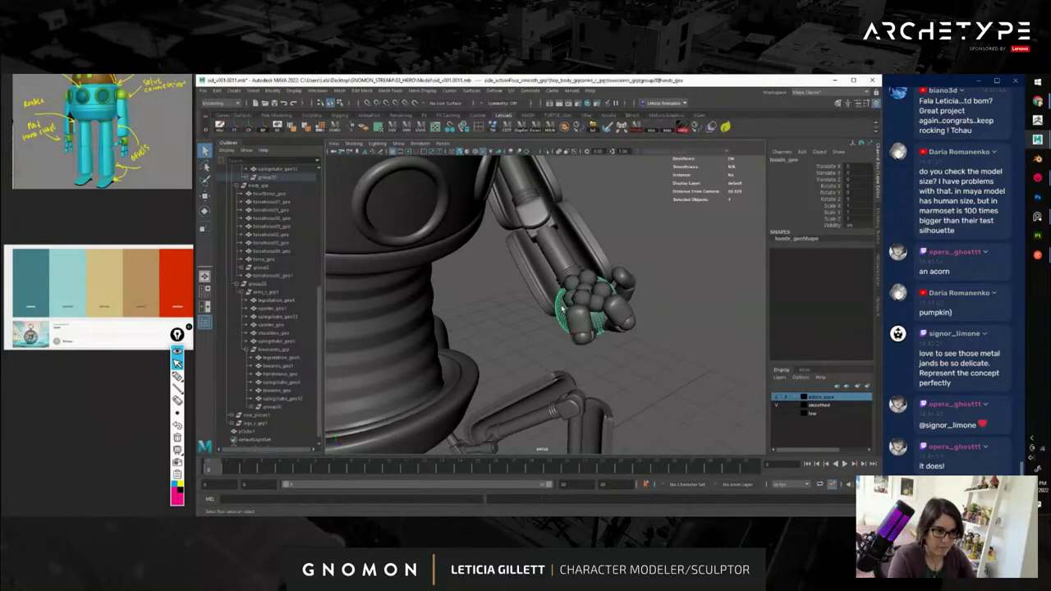
pyautogui.press('Up')
# Rotate the whole seed-holding arm group arms_r_grp at the shoulder to bring it slightly farther out from the body.
pyautogui.keyDown('alt'); pyautogui.moveTo(593, 314); pyautogui.dragTo(591, 293); pyautogui.keyUp('alt')
pyautogui.keyDown('alt'); pyautogui.moveTo(602, 293); pyautogui.dragTo(533, 297, button='right'); pyautogui.keyUp('alt')
pyautogui.keyDown('alt'); pyautogui.moveTo(534, 297); pyautogui.dragTo(540, 255); pyautogui.keyUp('alt')
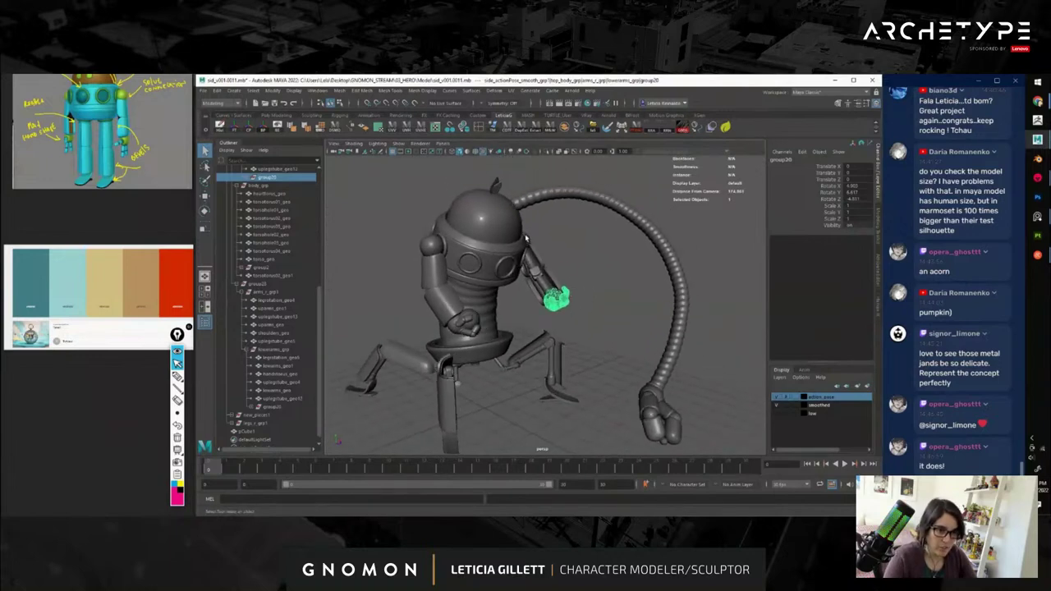
pyautogui.press('Up')
pyautogui.press('Up')
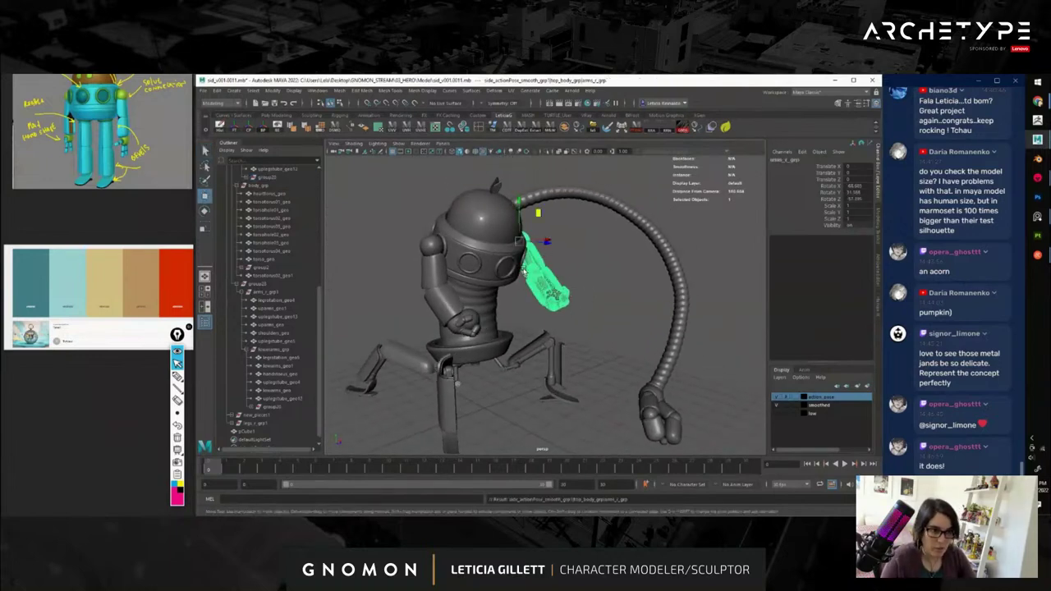
pyautogui.press('e')
pyautogui.moveTo(524, 275); pyautogui.dragTo(516, 219)
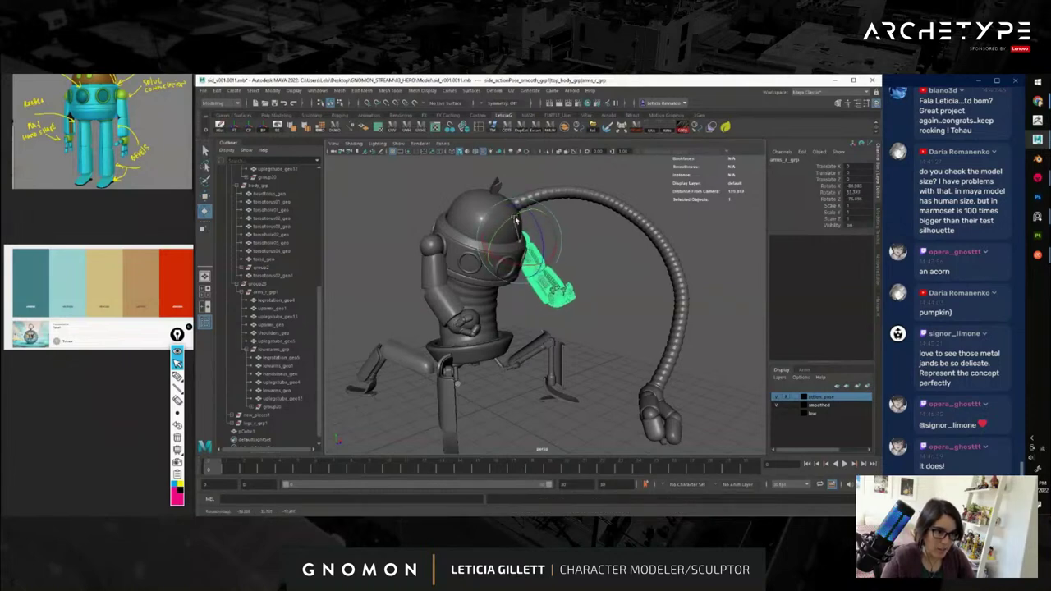
# Rotate the seed-holding hand group at the wrist to match the arm's new angle.
pyautogui.click(554, 297)
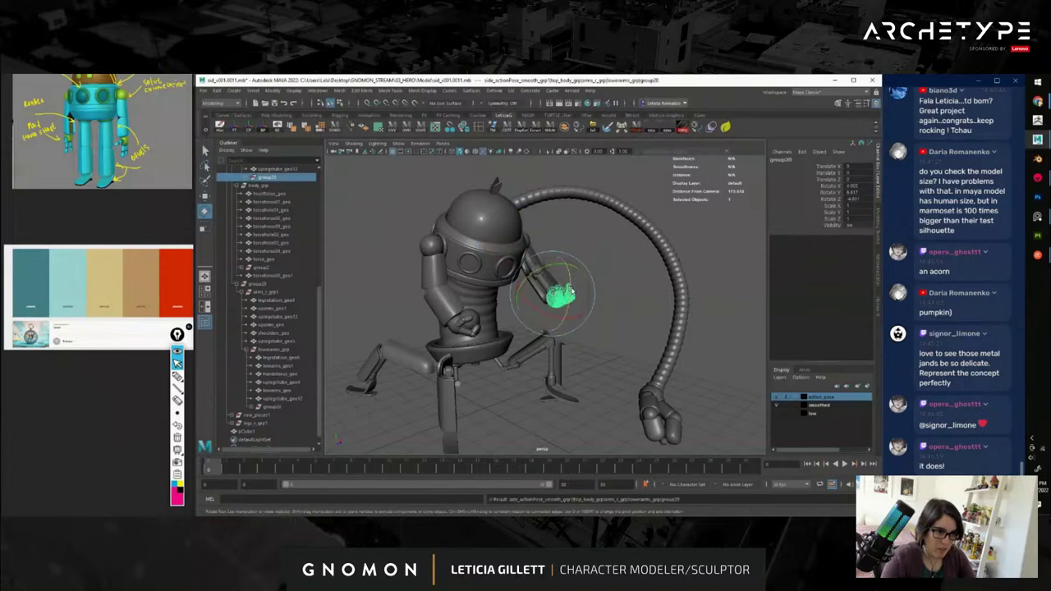
pyautogui.moveTo(558, 301); pyautogui.dragTo(519, 329)
pyautogui.click(602, 288)
# Rotate the seed-holding arm's forearm group lowerarms_grp at the elbow, swinging the hand away from the torso.
pyautogui.scroll(4, 519, 329)
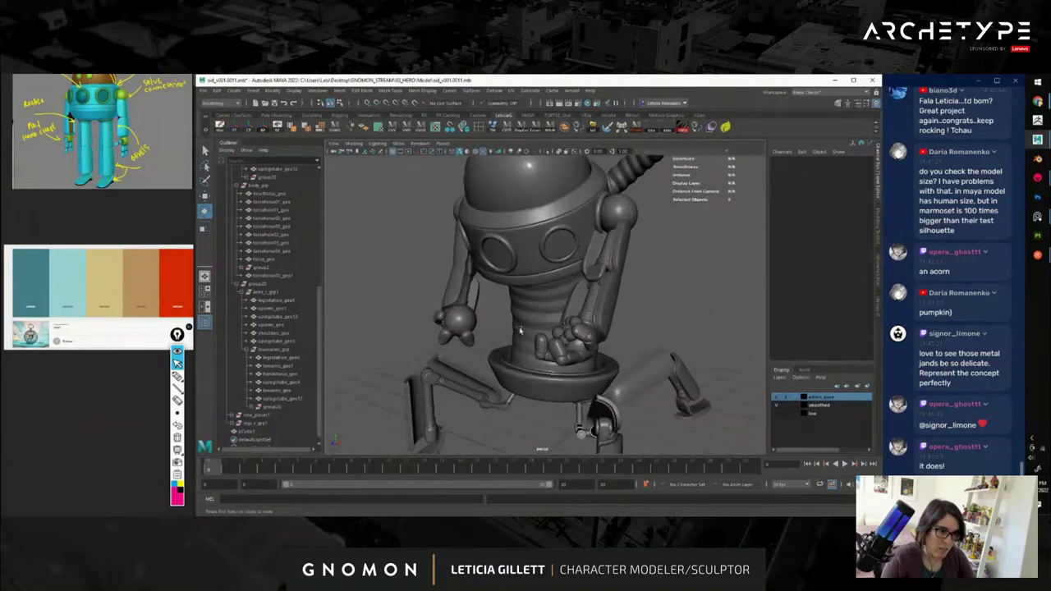
pyautogui.click(602, 297)
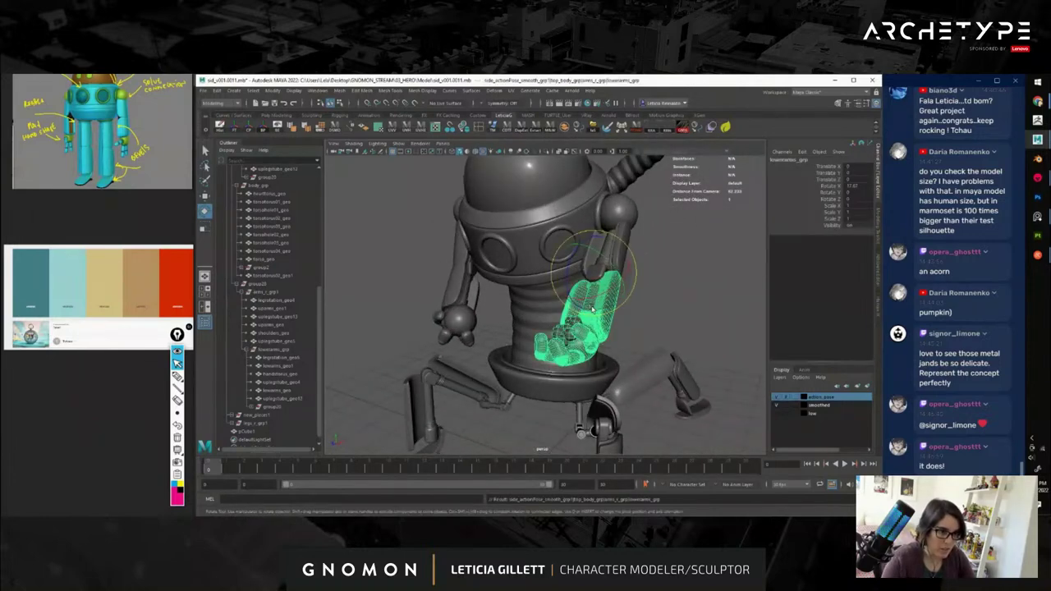
pyautogui.keyDown('alt'); pyautogui.moveTo(596, 306); pyautogui.dragTo(635, 312); pyautogui.keyUp('alt')
pyautogui.moveTo(560, 291); pyautogui.dragTo(601, 302)
pyautogui.click(660, 290)
# Review the seed-holding arm within the full pose and fine-tune the rotation of its forearm group.
pyautogui.scroll(-8, 659, 289)
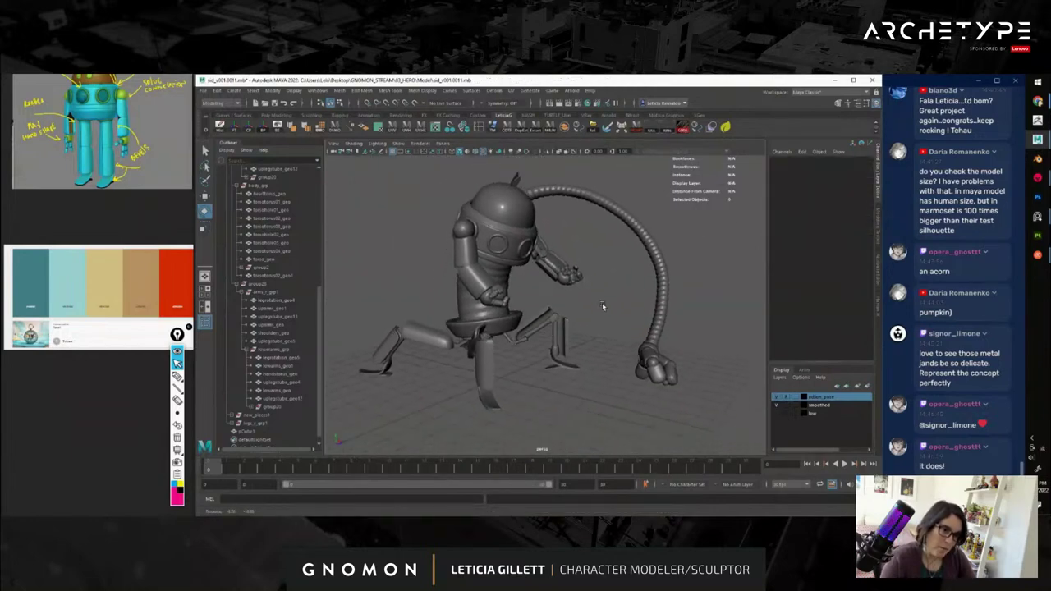
pyautogui.scroll(4, 602, 306)
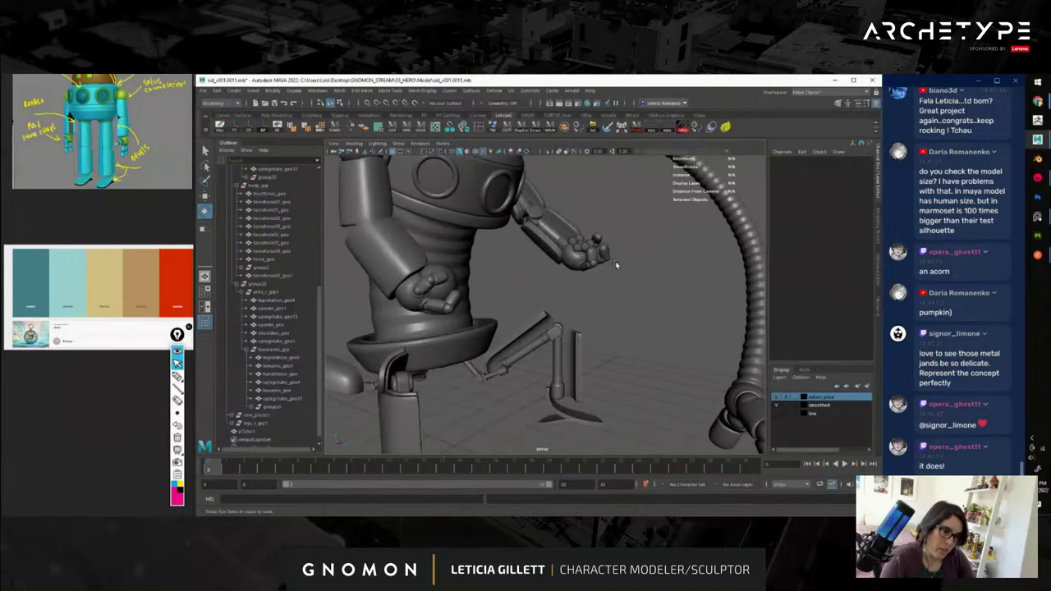
pyautogui.keyDown('alt'); pyautogui.moveTo(616, 264); pyautogui.dragTo(629, 326); pyautogui.keyUp('alt')
pyautogui.click(542, 301)
pyautogui.click(642, 282)
pyautogui.press('f')
pyautogui.scroll(5, 578, 315)
pyautogui.click(556, 302)
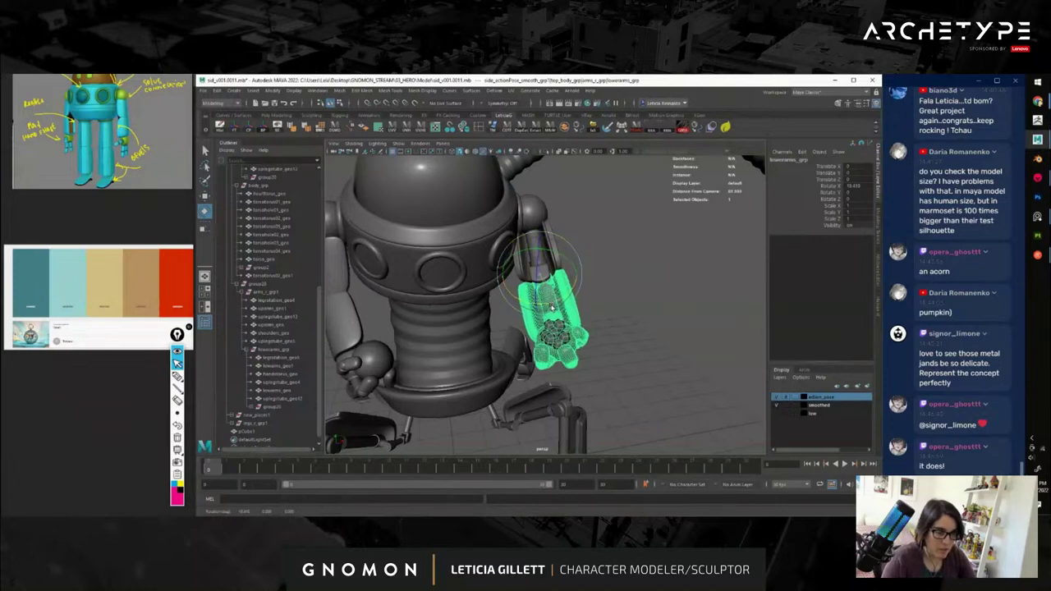
pyautogui.click(657, 296)
pyautogui.scroll(-6, 657, 296)
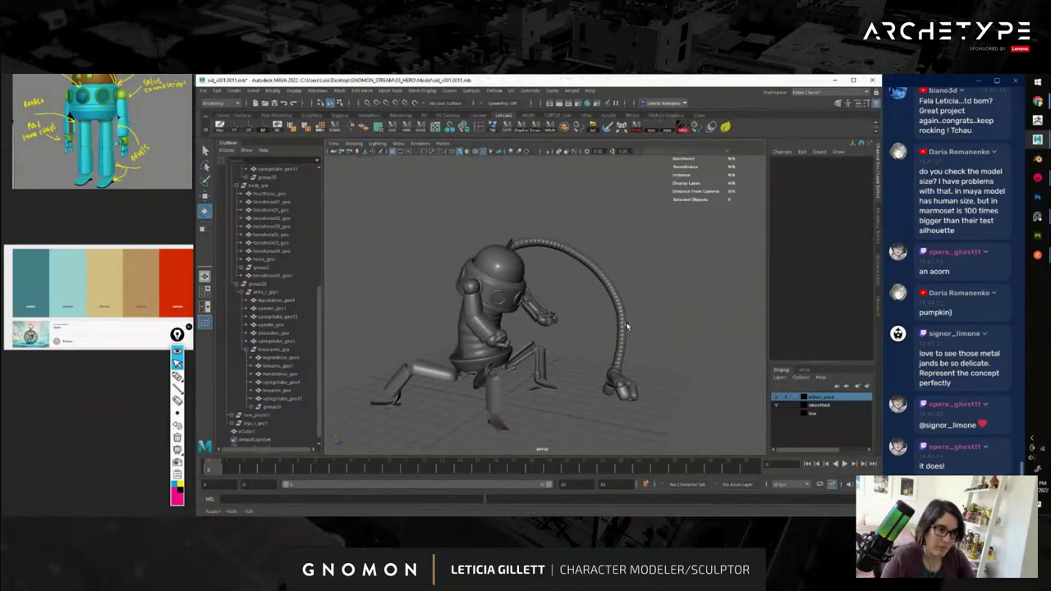
# Rotate the arm group arms_r_grp1 slightly at the shoulder and review it within the full pose.
pyautogui.keyDown('alt'); pyautogui.moveTo(581, 313); pyautogui.dragTo(581, 297, button='middle'); pyautogui.keyUp('alt')
pyautogui.keyDown('alt'); pyautogui.moveTo(581, 297); pyautogui.dragTo(519, 304); pyautogui.keyUp('alt')
pyautogui.click(481, 265)
pyautogui.moveTo(504, 258); pyautogui.dragTo(476, 250)
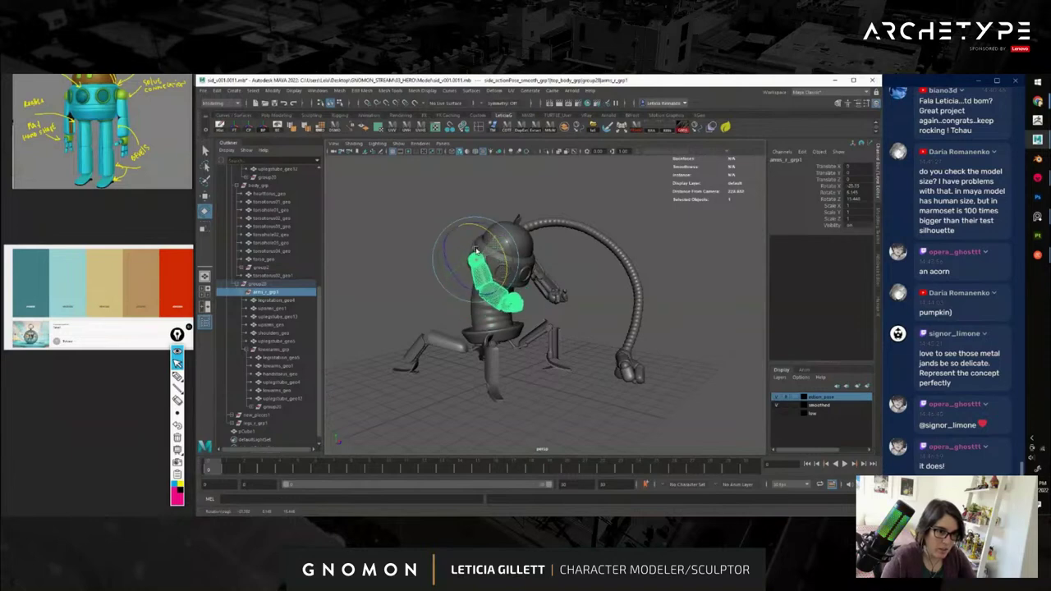
pyautogui.click(581, 299)
pyautogui.moveTo(550, 348)
pyautogui.keyDown('alt'); pyautogui.mouseDown()
pyautogui.moveTo(540, 361)
pyautogui.moveTo(534, 353)
pyautogui.mouseUp(); pyautogui.keyUp('alt')
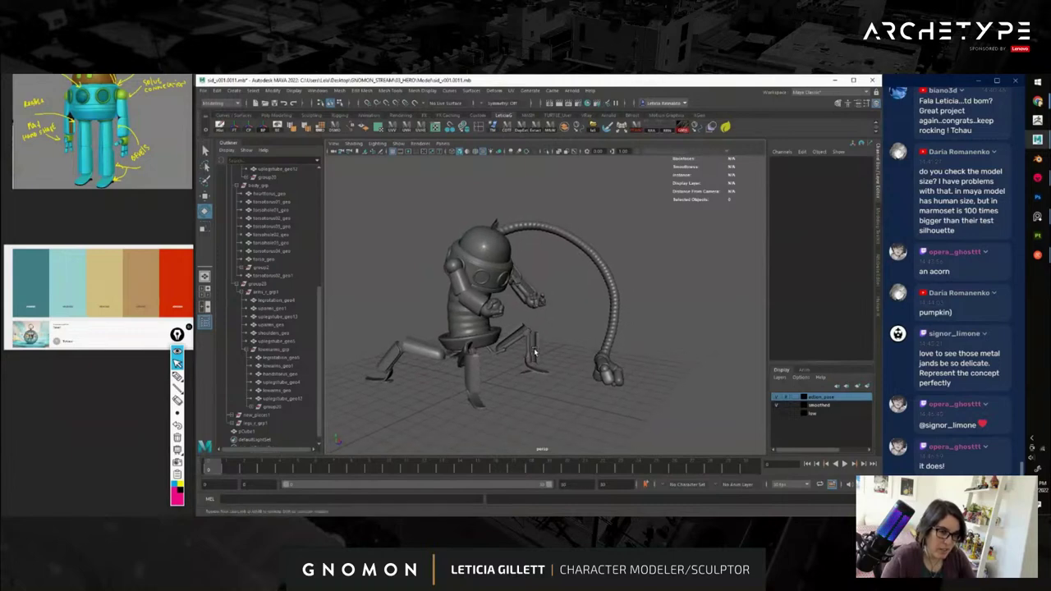
# Check the pose as a flat silhouette and examine the long arm's big hand relative to the ground from several angles.
pyautogui.click(498, 152)
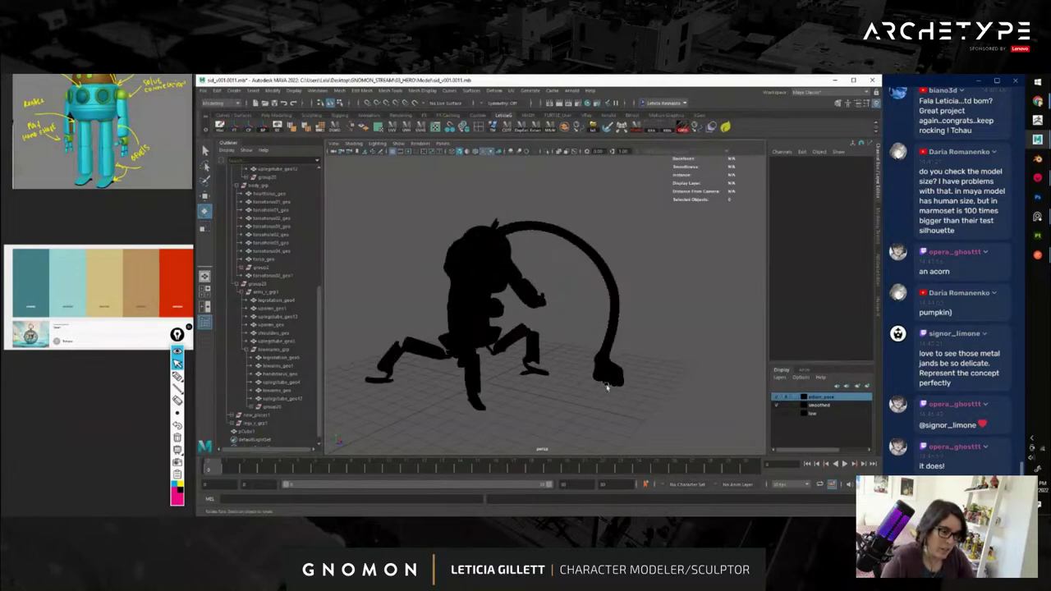
pyautogui.click(490, 152)
pyautogui.moveTo(590, 356)
pyautogui.keyDown('alt'); pyautogui.mouseDown()
pyautogui.moveTo(591, 343)
pyautogui.moveTo(594, 370)
pyautogui.mouseUp(); pyautogui.keyUp('alt')
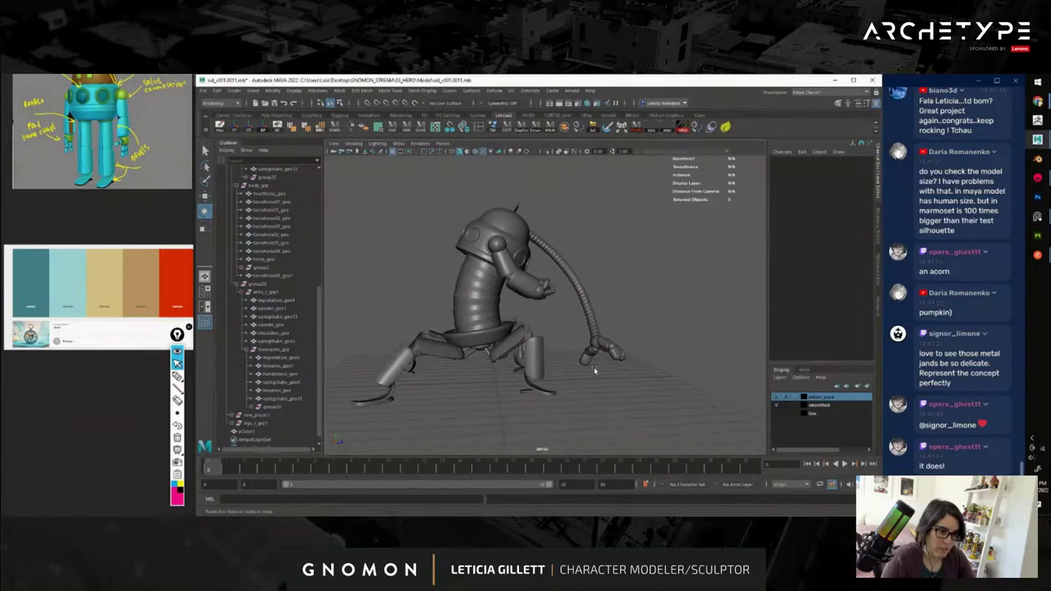
pyautogui.keyDown('alt'); pyautogui.moveTo(608, 364); pyautogui.dragTo(575, 331, button='right'); pyautogui.keyUp('alt')
pyautogui.keyDown('alt'); pyautogui.moveTo(607, 363); pyautogui.dragTo(584, 333); pyautogui.keyUp('alt')
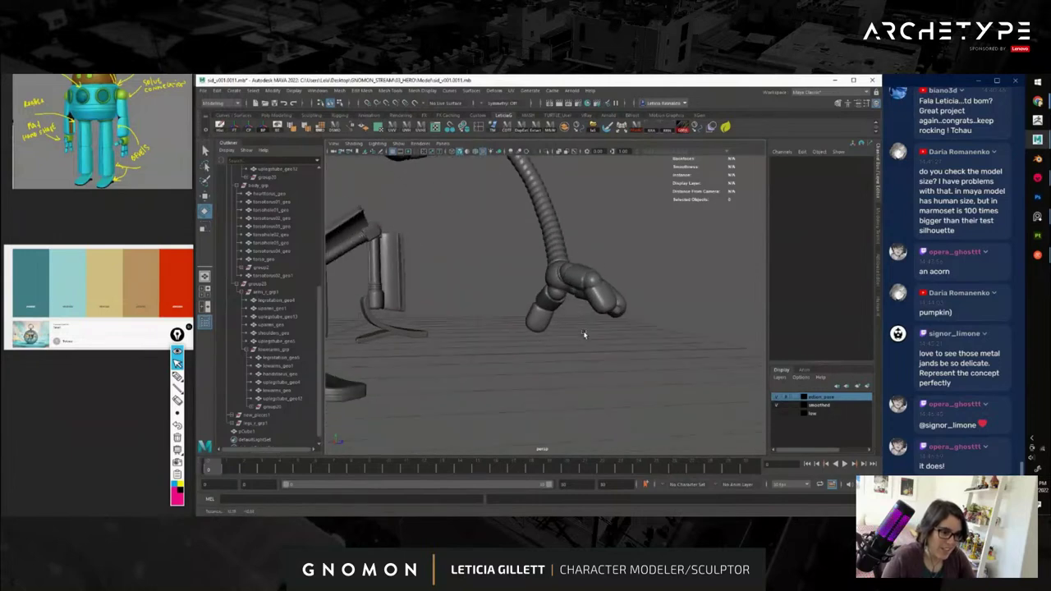
pyautogui.keyDown('alt'); pyautogui.moveTo(584, 334); pyautogui.dragTo(600, 339, button='right'); pyautogui.keyUp('alt')
pyautogui.keyDown('alt'); pyautogui.moveTo(600, 339); pyautogui.dragTo(527, 352); pyautogui.keyUp('alt')
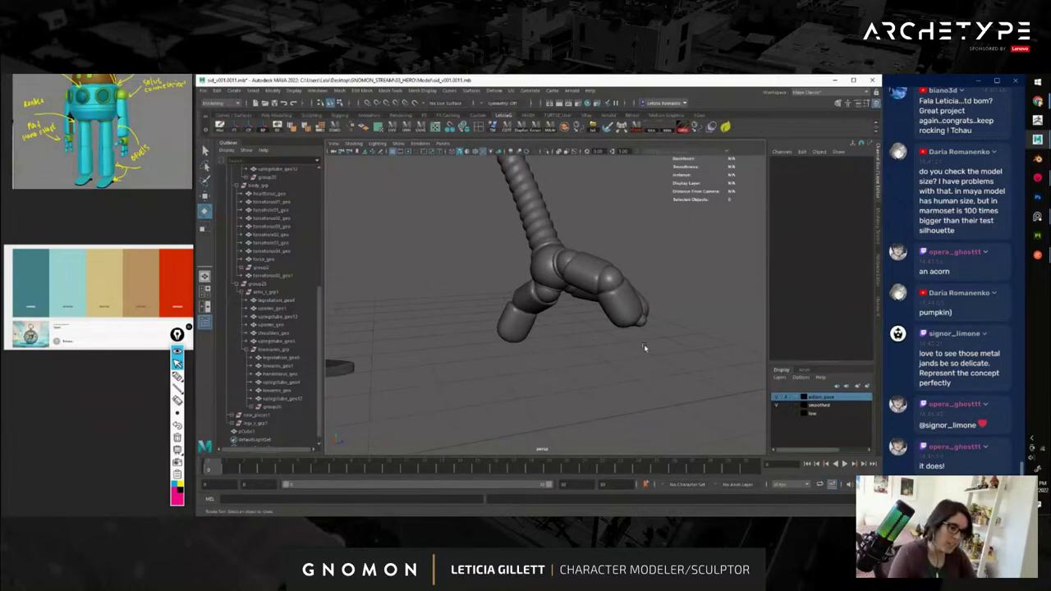
pyautogui.keyDown('alt'); pyautogui.moveTo(649, 397); pyautogui.dragTo(623, 350); pyautogui.keyUp('alt')
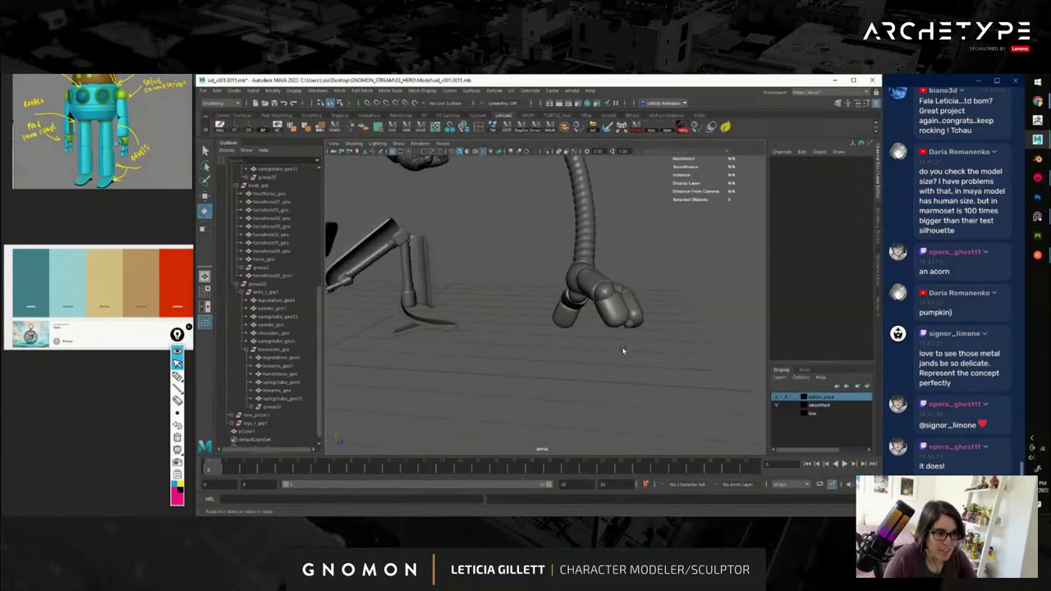
pyautogui.keyDown('alt'); pyautogui.moveTo(630, 335); pyautogui.dragTo(625, 362, button='right'); pyautogui.keyUp('alt')
pyautogui.keyDown('alt'); pyautogui.moveTo(625, 362); pyautogui.dragTo(534, 333); pyautogui.keyUp('alt')
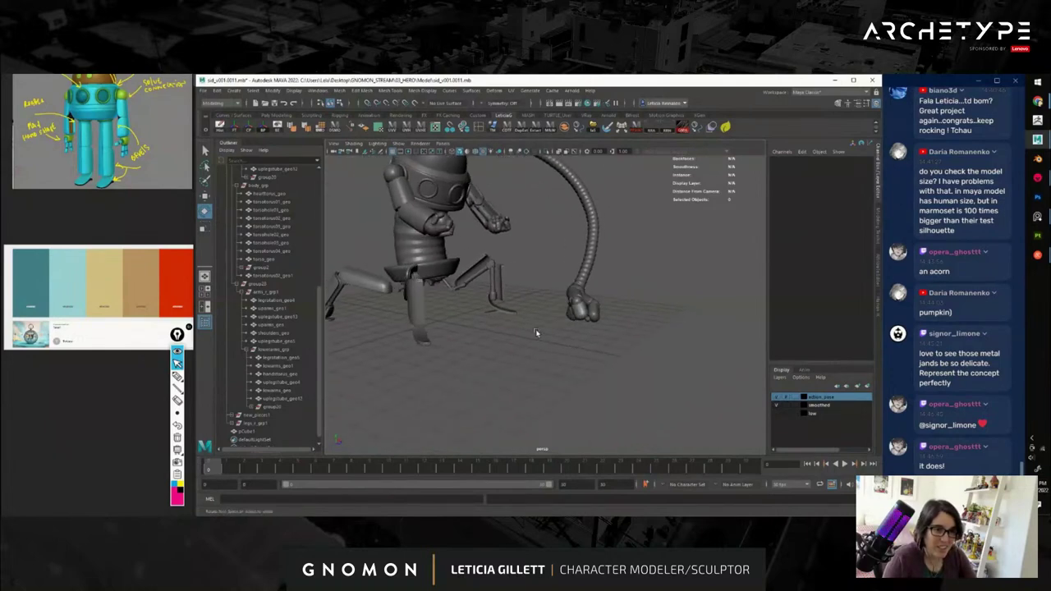
# Select the edge loop at the shoulder end of the long arm's ribbed tube and apply soft selection with an adjusted falloff radius.
pyautogui.keyDown('alt'); pyautogui.moveTo(534, 334); pyautogui.dragTo(583, 383, button='middle'); pyautogui.keyUp('alt')
pyautogui.keyDown('alt'); pyautogui.moveTo(583, 383); pyautogui.dragTo(589, 219); pyautogui.keyUp('alt')
pyautogui.click(590, 219)
pyautogui.rightClick(591, 216)
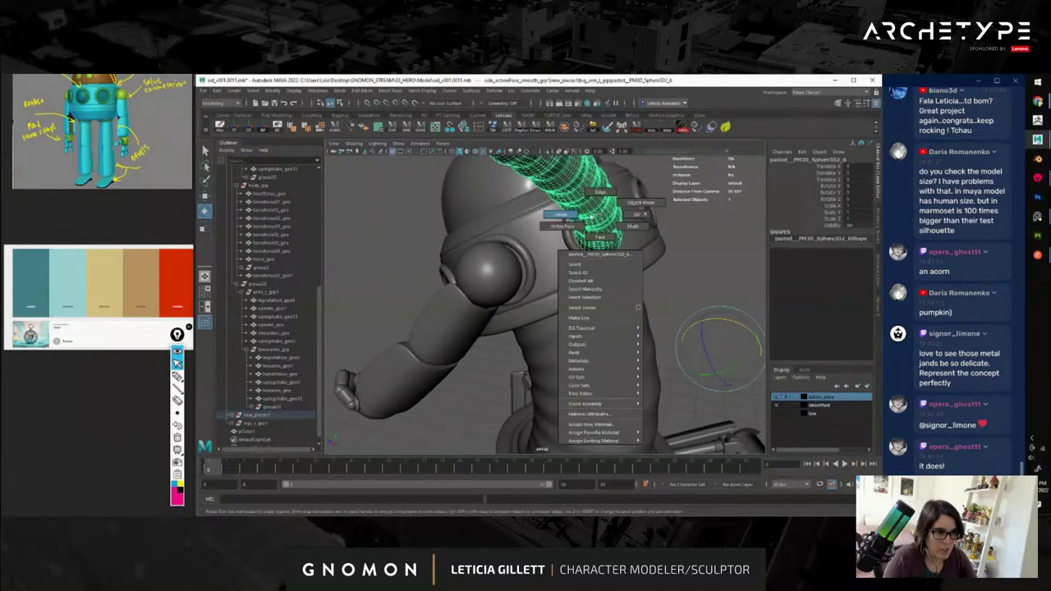
pyautogui.moveTo(573, 215); pyautogui.dragTo(594, 192, button='right')
pyautogui.doubleClick(604, 254)
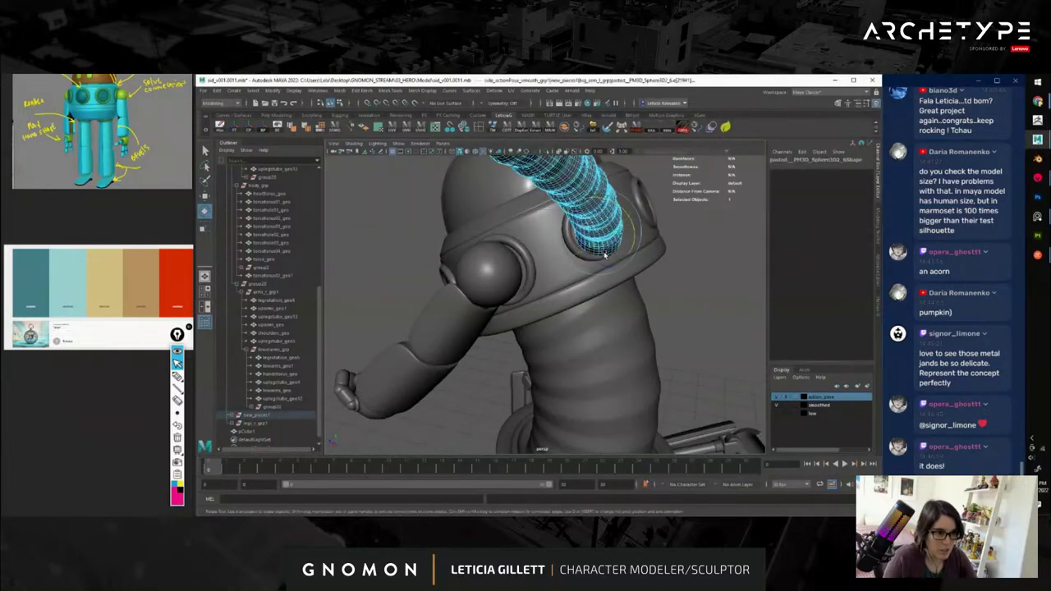
pyautogui.press('b')
pyautogui.moveTo(541, 263); pyautogui.dragTo(680, 263)
# Change the soft selection falloff mode and move the tube's end to fit into the shoulder socket.
pyautogui.doubleClick(205, 211)
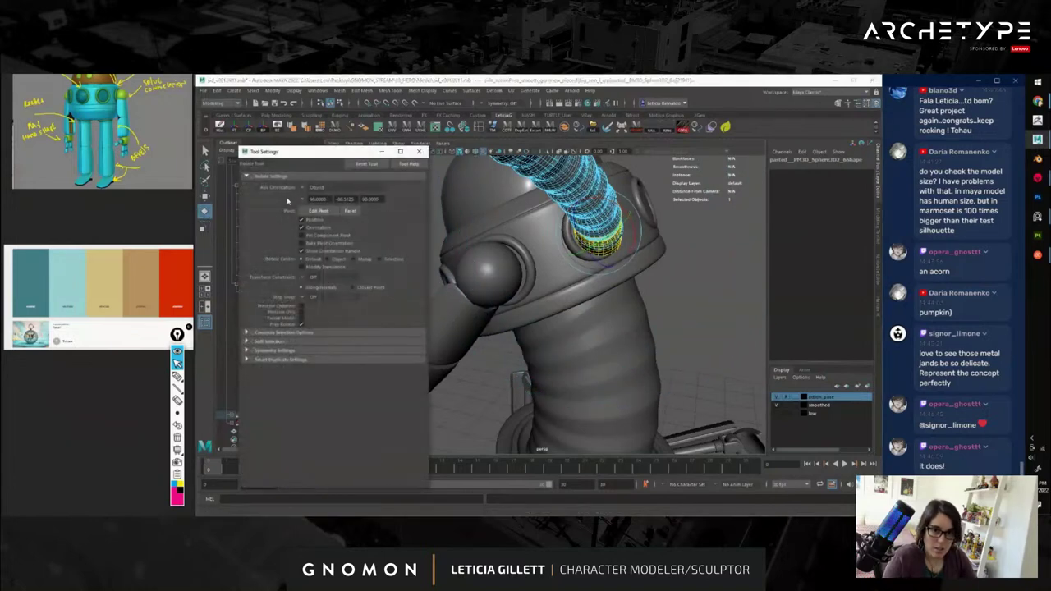
pyautogui.click(246, 341)
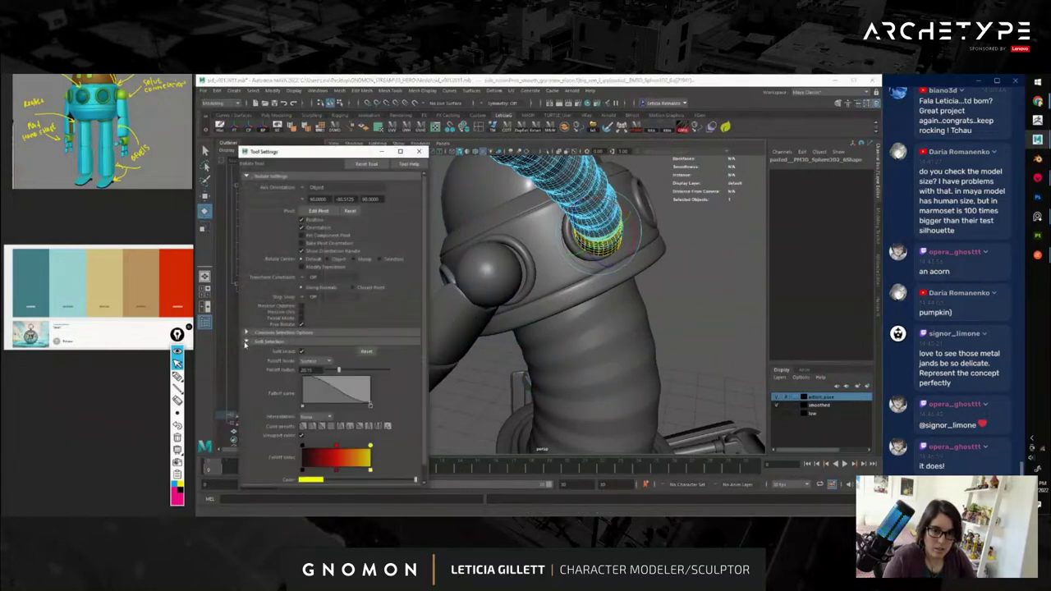
pyautogui.click(316, 362)
pyautogui.click(315, 374)
pyautogui.press('w')
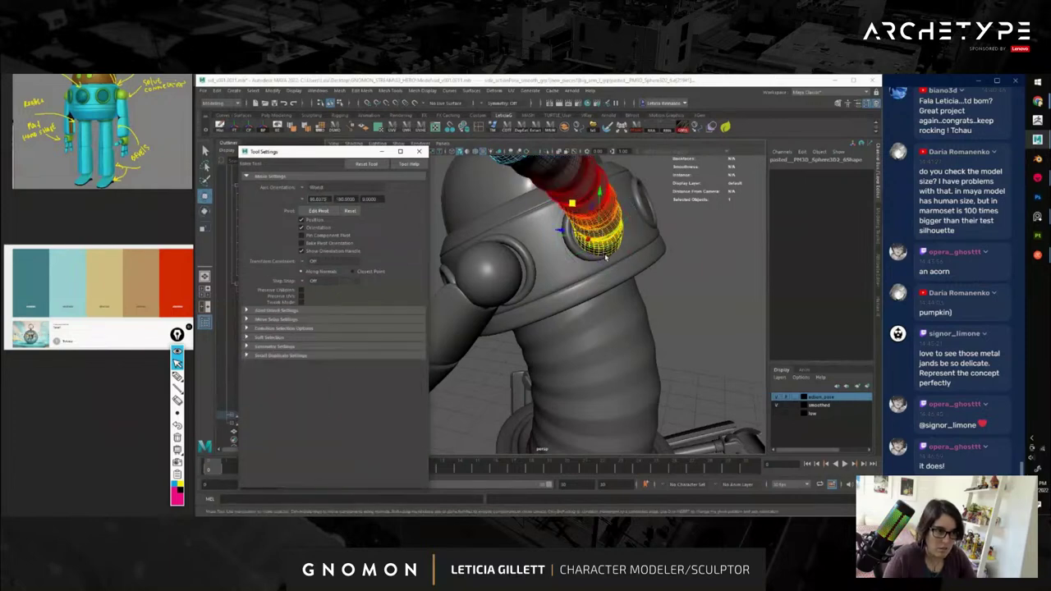
pyautogui.moveTo(600, 232); pyautogui.dragTo(594, 230)
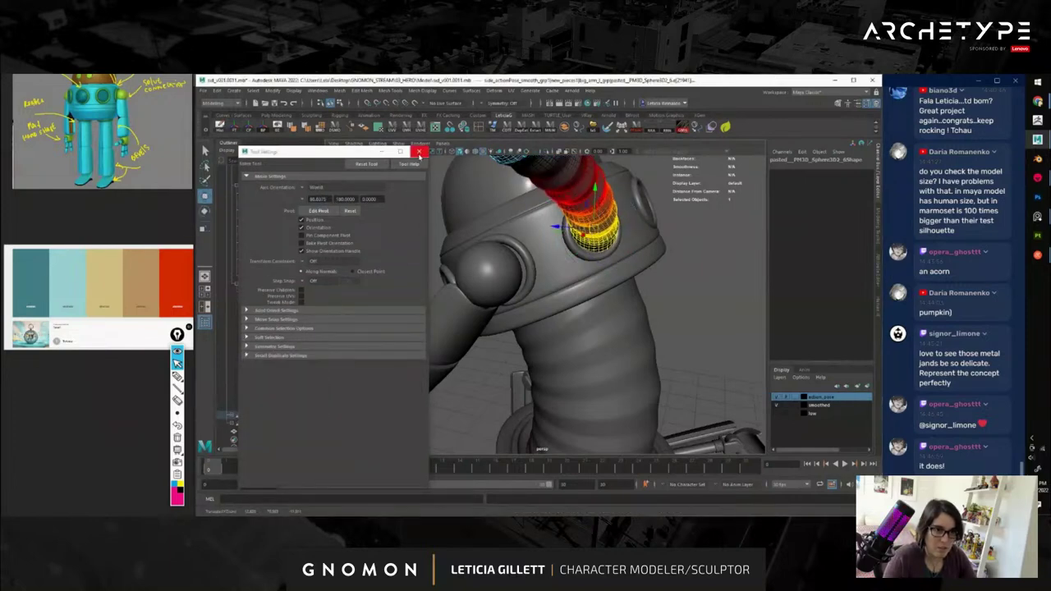
pyautogui.click(419, 152)
pyautogui.press('F8')
pyautogui.click(647, 321)
pyautogui.scroll(-12, 645, 321)
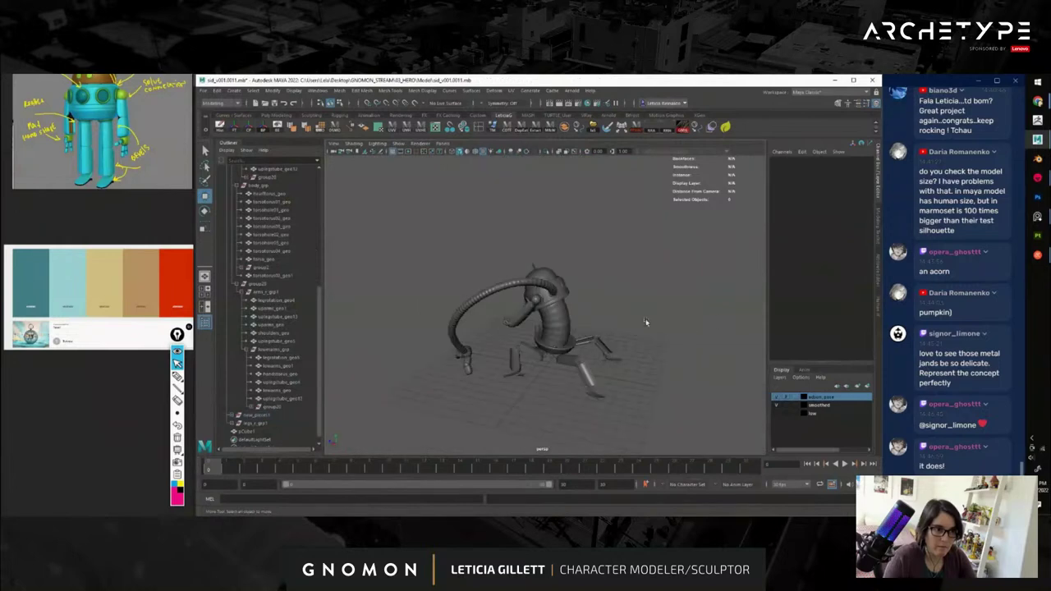
# Review the adjusted long arm in the full pose and collapse the hierarchy of the posed robot's top group side_actionPose_smooth_grp1.
pyautogui.keyDown('alt'); pyautogui.moveTo(646, 321); pyautogui.dragTo(365, 259); pyautogui.keyUp('alt')
pyautogui.scroll(5, 661, 361)
pyautogui.scroll(6, 633, 342)
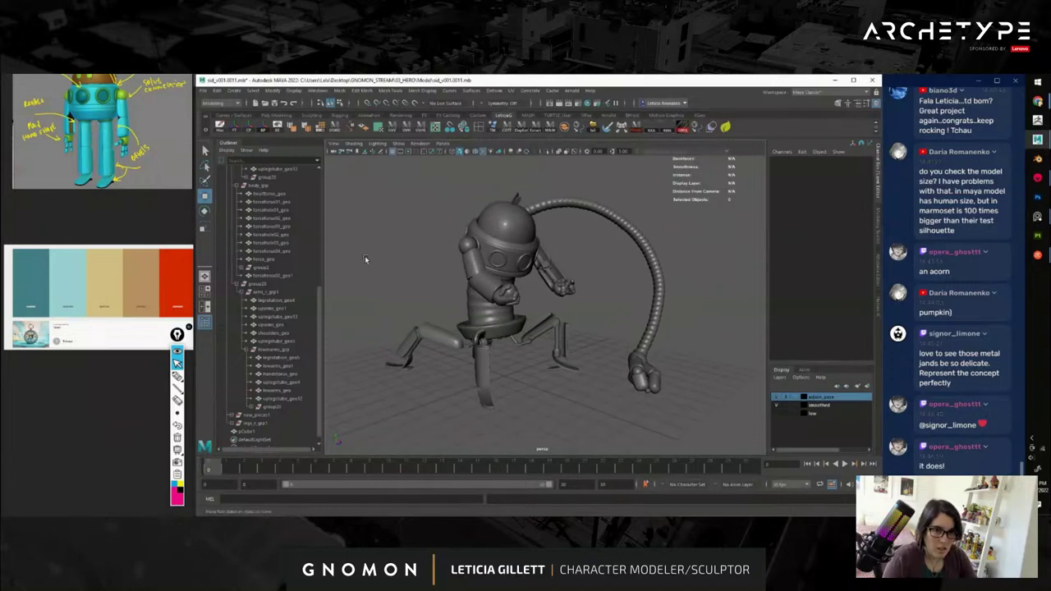
pyautogui.scroll(8, 283, 301)
pyautogui.click(226, 235)
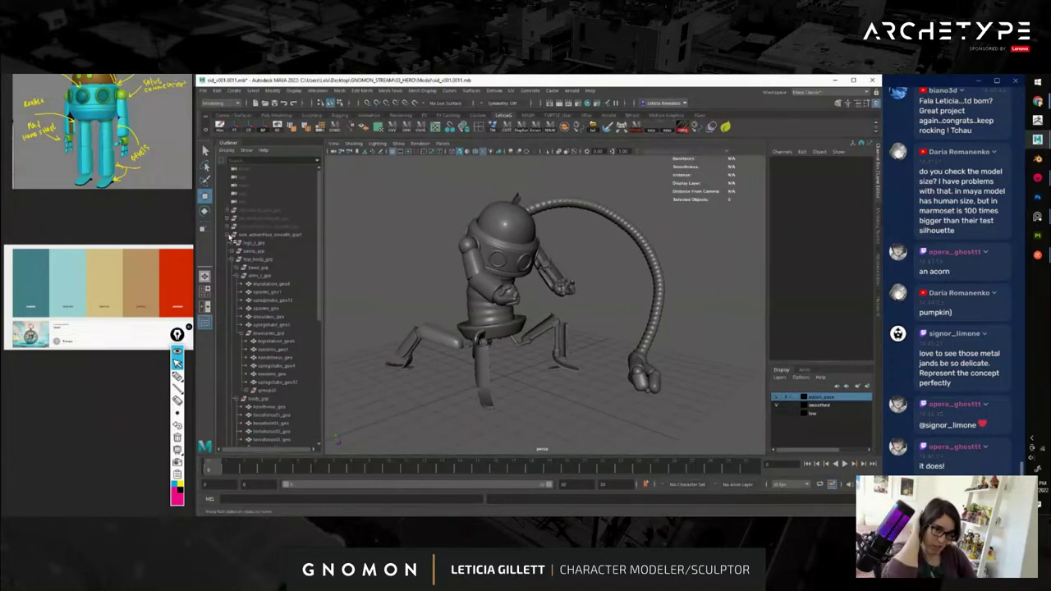
# Select the whole front leg group group24 and rotate it slightly around its vertical axis at the hip.
pyautogui.keyDown('alt'); pyautogui.moveTo(573, 360); pyautogui.dragTo(550, 348, button='right'); pyautogui.keyUp('alt')
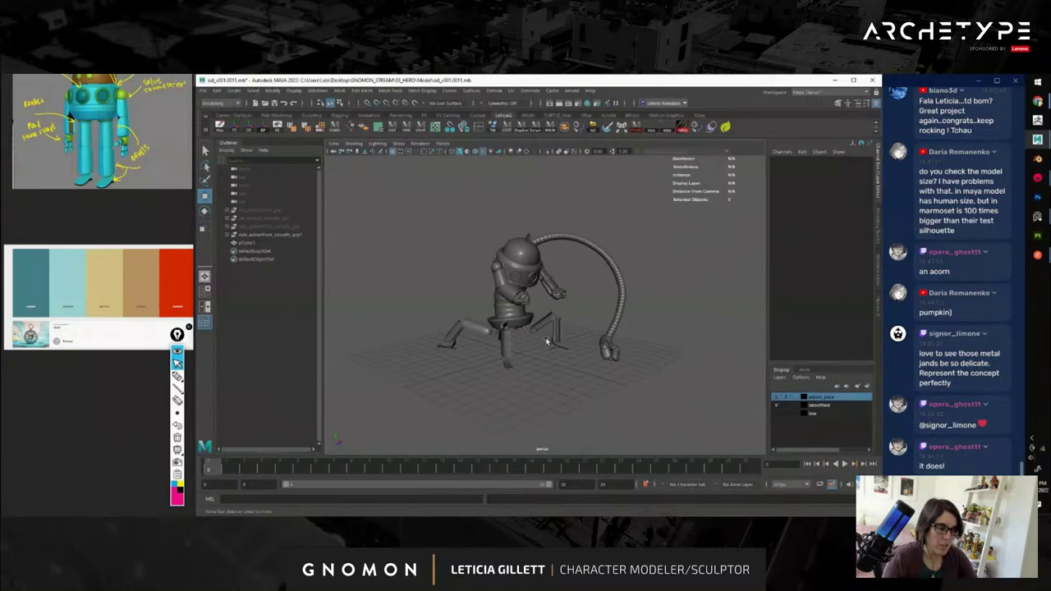
pyautogui.scroll(2, 546, 342)
pyautogui.moveTo(491, 315)
pyautogui.keyDown('alt'); pyautogui.mouseDown()
pyautogui.moveTo(361, 328)
pyautogui.moveTo(521, 321)
pyautogui.moveTo(503, 324)
pyautogui.mouseUp(); pyautogui.keyUp('alt')
pyautogui.keyDown('alt'); pyautogui.moveTo(504, 325); pyautogui.dragTo(511, 307, button='middle'); pyautogui.keyUp('alt')
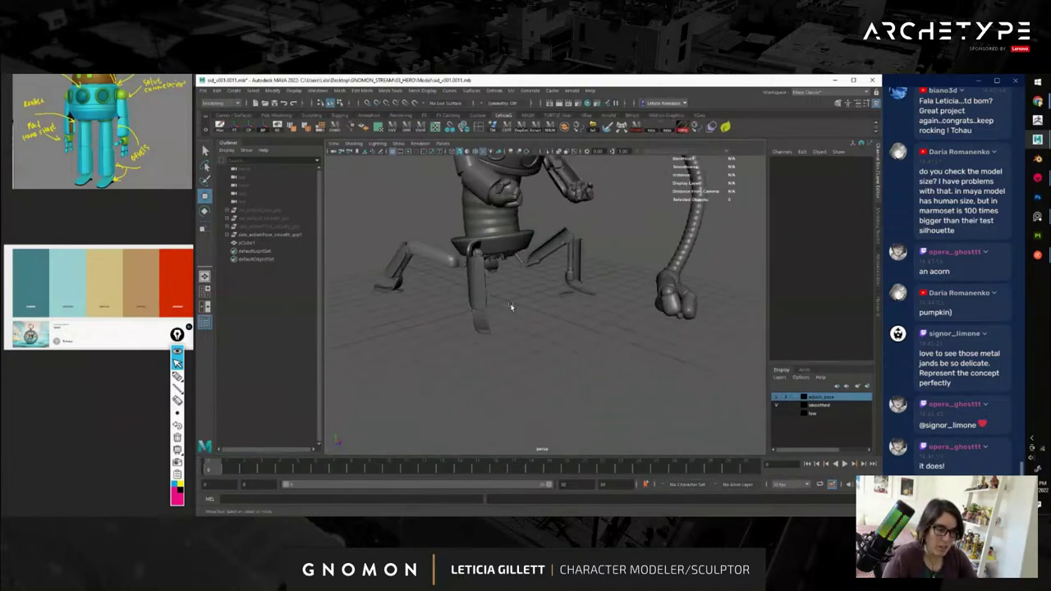
pyautogui.keyDown('alt'); pyautogui.moveTo(512, 307); pyautogui.dragTo(534, 307, button='right'); pyautogui.keyUp('alt')
pyautogui.keyDown('alt'); pyautogui.moveTo(534, 307); pyautogui.dragTo(535, 301, button='middle'); pyautogui.keyUp('alt')
pyautogui.click(506, 238)
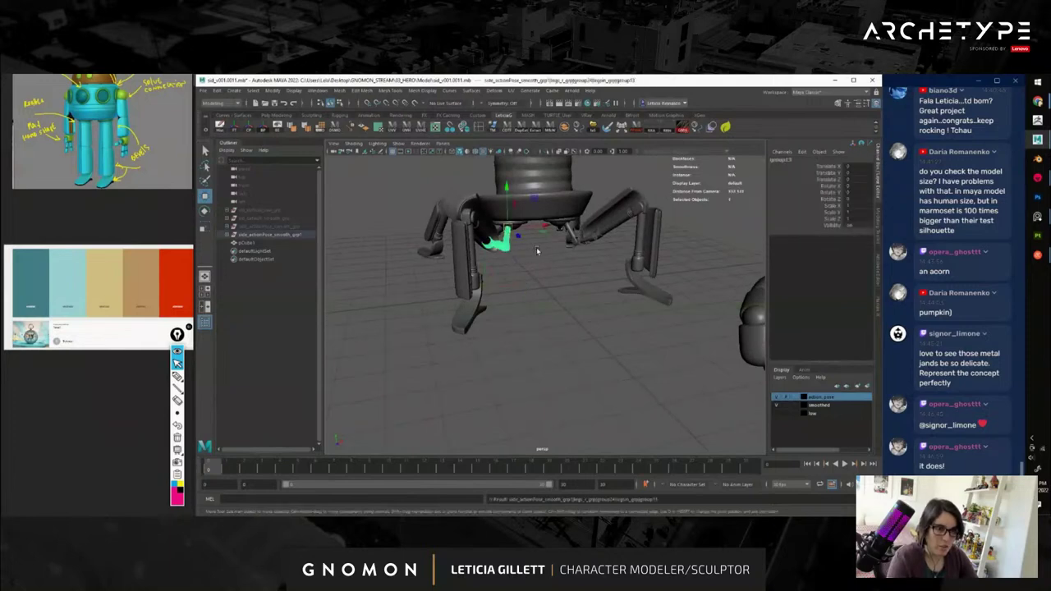
pyautogui.press('Up')
pyautogui.press('Up')
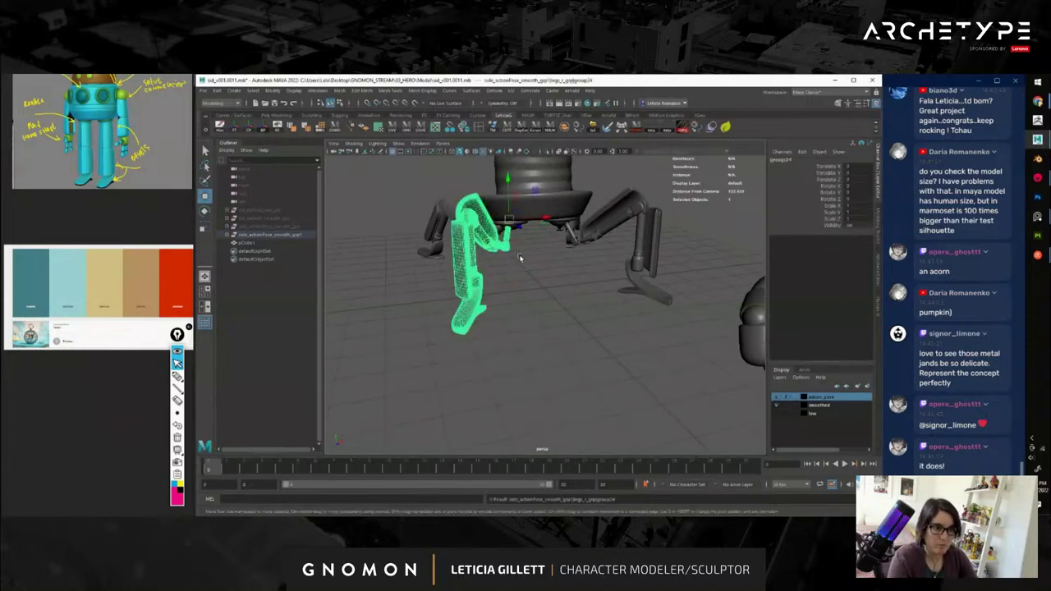
pyautogui.press('e')
pyautogui.keyDown('alt'); pyautogui.moveTo(515, 283); pyautogui.dragTo(509, 347, button='right'); pyautogui.keyUp('alt')
pyautogui.keyDown('alt'); pyautogui.moveTo(509, 348); pyautogui.dragTo(481, 342); pyautogui.keyUp('alt')
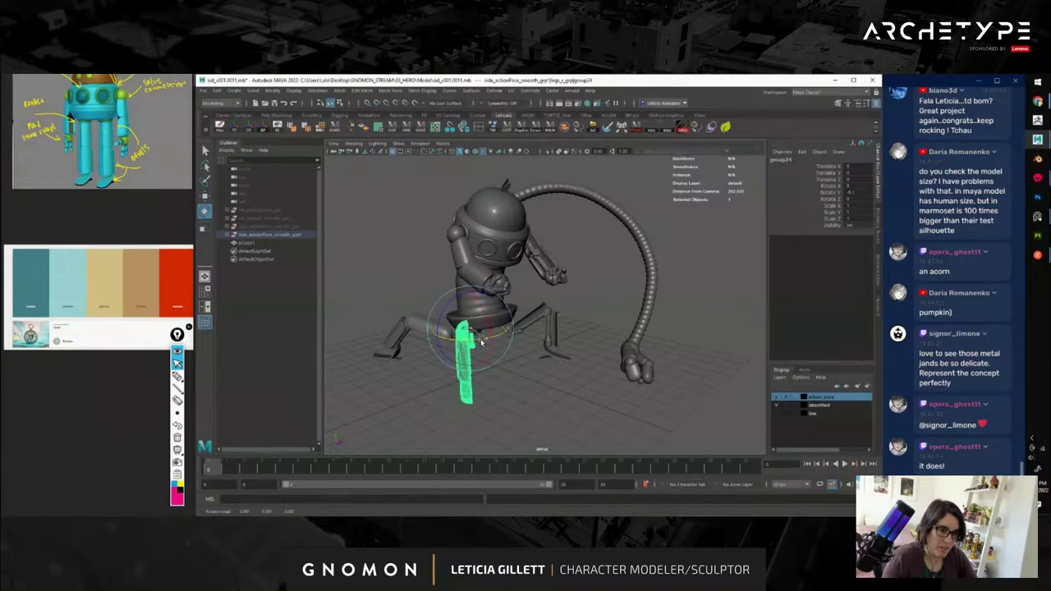
pyautogui.click(581, 312)
# Rotate the whole leg group group25 around its vertical axis at the hip and check the stance in the full pose.
pyautogui.keyDown('alt'); pyautogui.moveTo(548, 356); pyautogui.dragTo(522, 300); pyautogui.keyUp('alt')
pyautogui.click(520, 295)
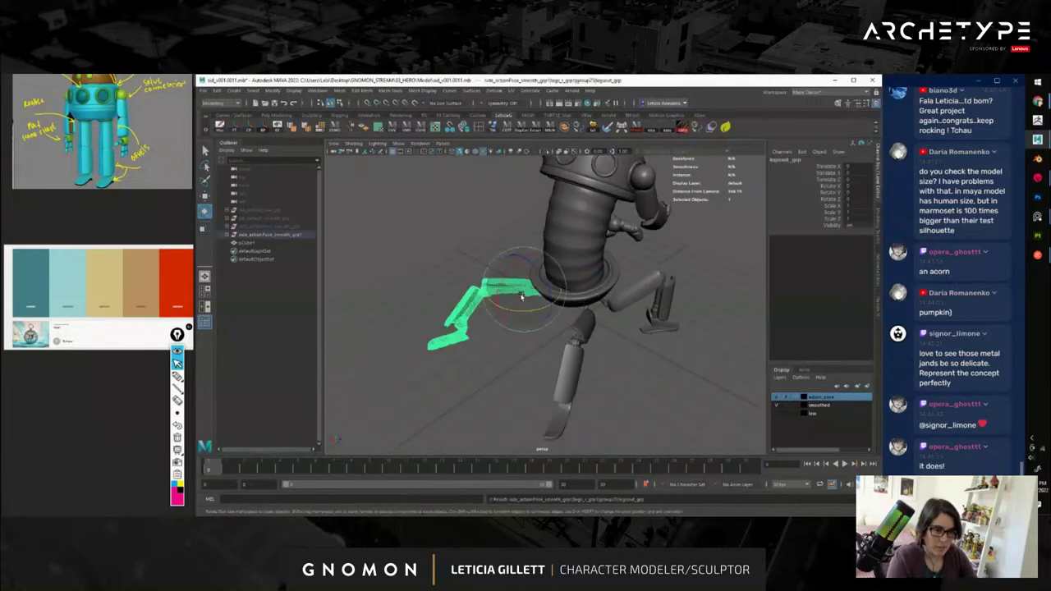
pyautogui.press('Up')
pyautogui.keyDown('alt'); pyautogui.moveTo(539, 343); pyautogui.dragTo(495, 328); pyautogui.keyUp('alt')
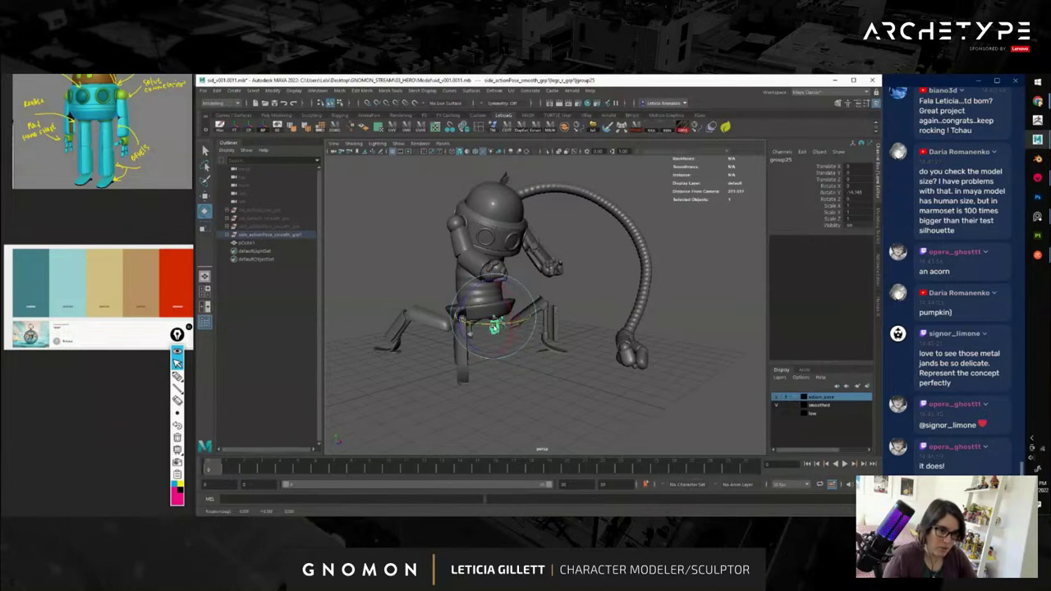
pyautogui.click(586, 414)
pyautogui.keyDown('alt'); pyautogui.moveTo(578, 409); pyautogui.dragTo(567, 386); pyautogui.keyUp('alt')
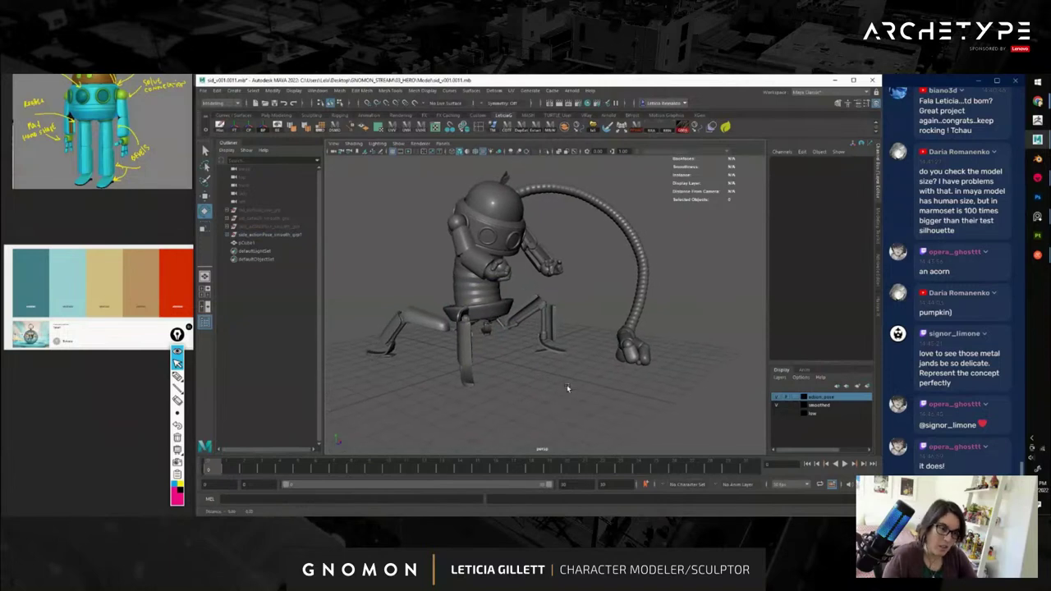
pyautogui.hotkey('ctrl', 'z')
pyautogui.click(523, 389)
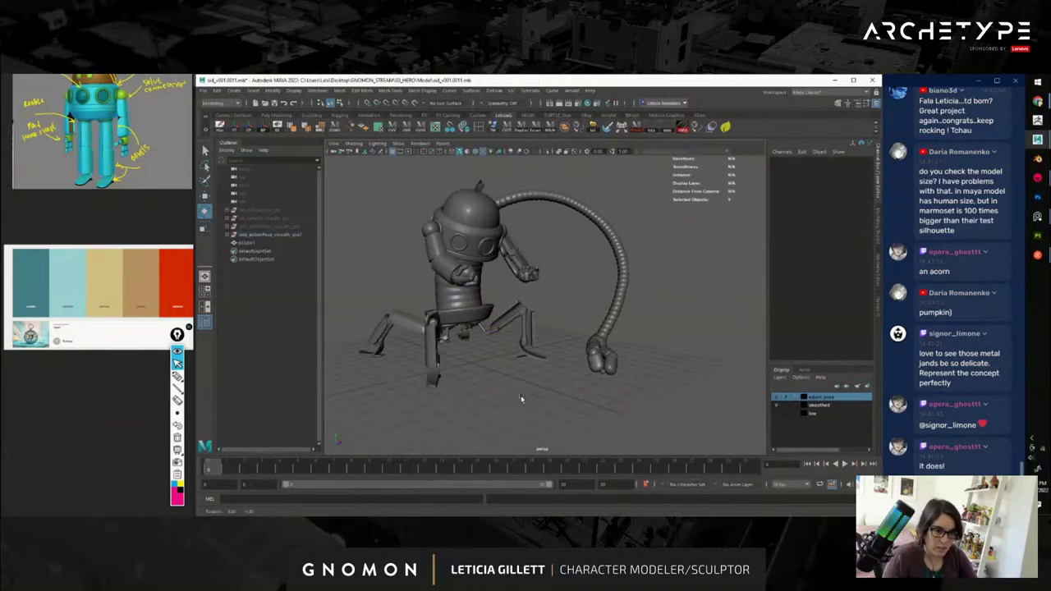
# Rename the posed robot's top group as sid_plant_grp.
pyautogui.keyDown('alt'); pyautogui.moveTo(558, 385); pyautogui.dragTo(421, 223, button='right'); pyautogui.keyUp('alt')
pyautogui.click(265, 235)
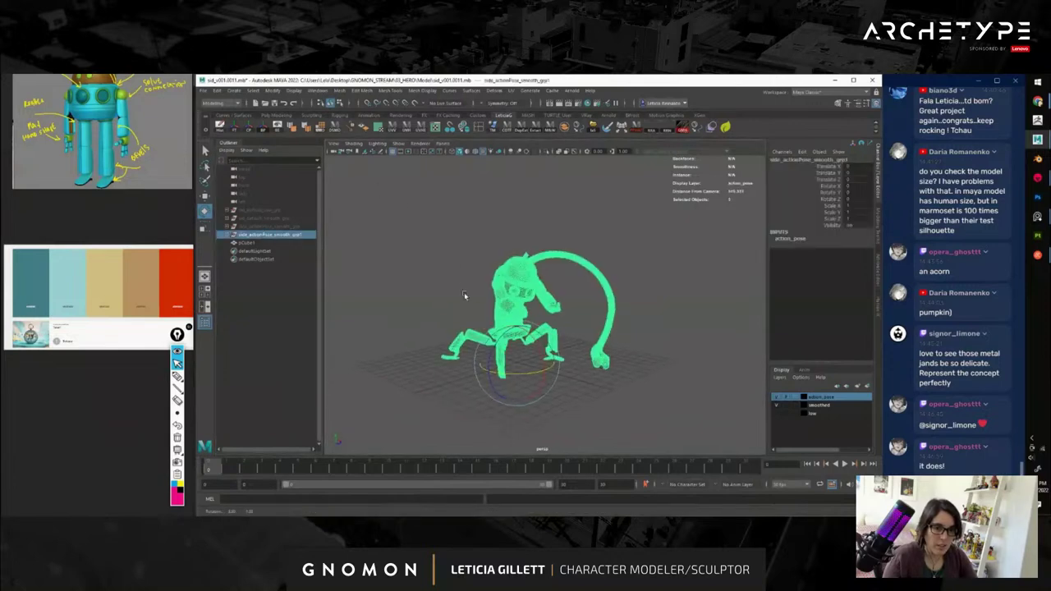
pyautogui.doubleClick(259, 235)
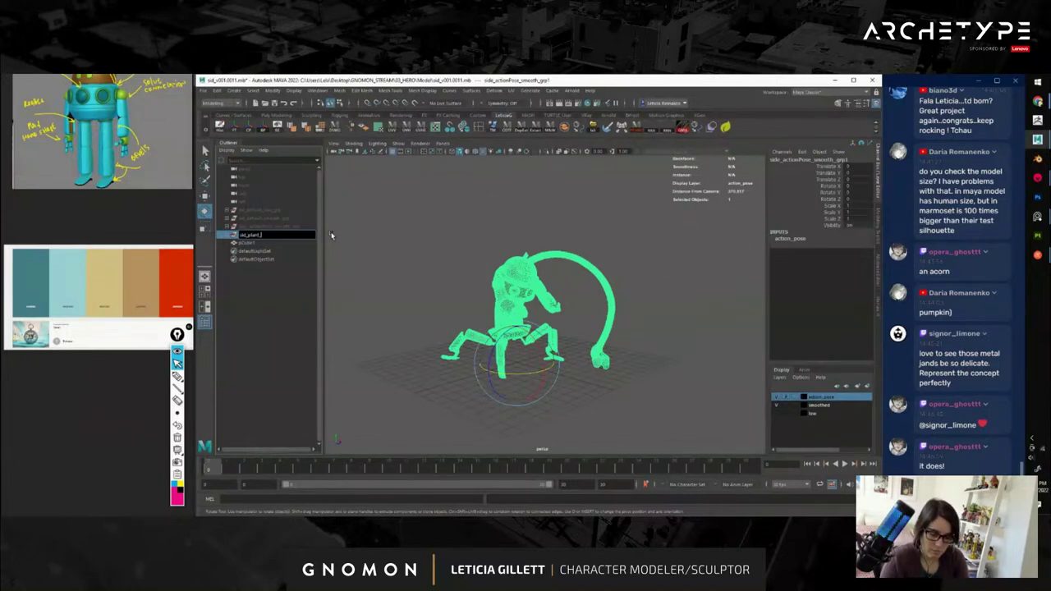
pyautogui.press('Return')
pyautogui.click(353, 276)
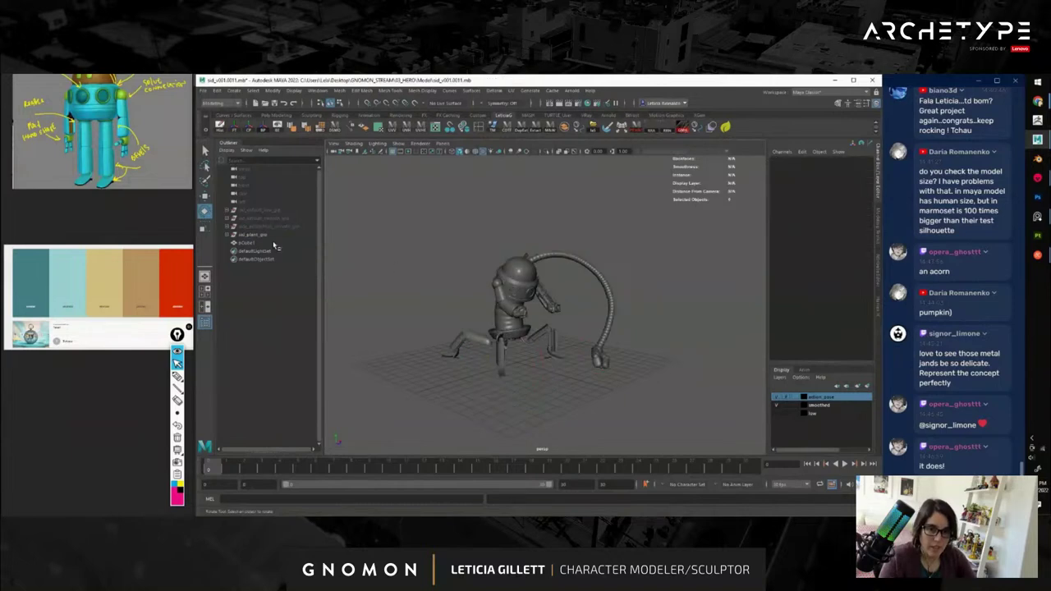
# Export the sid_plant_grp group as an FBX file named sid_plant in the 03_HERO project's Marmoset folder.
pyautogui.click(261, 235)
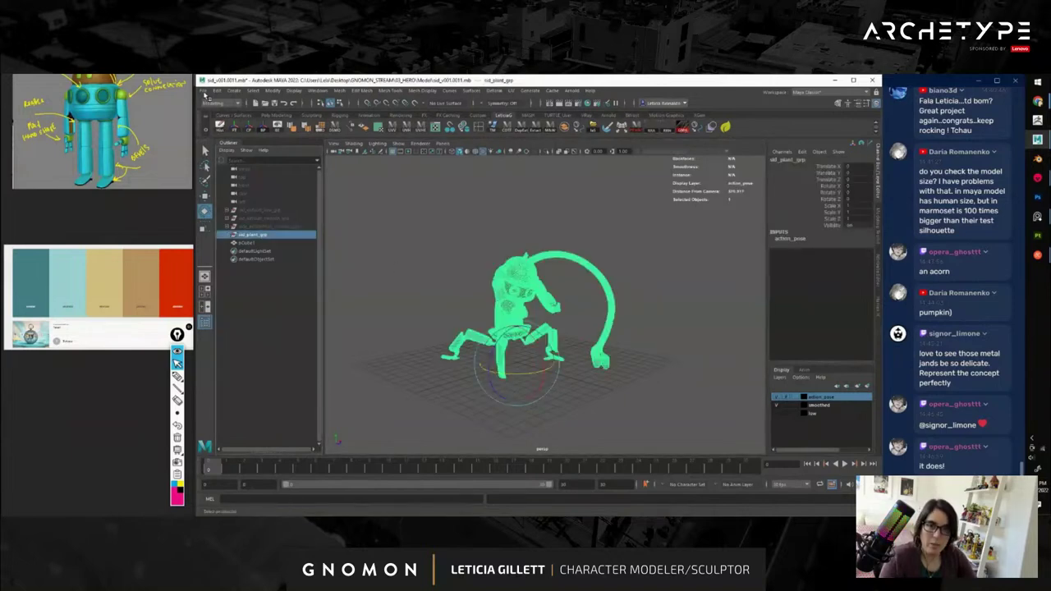
pyautogui.click(205, 90)
pyautogui.click(246, 199)
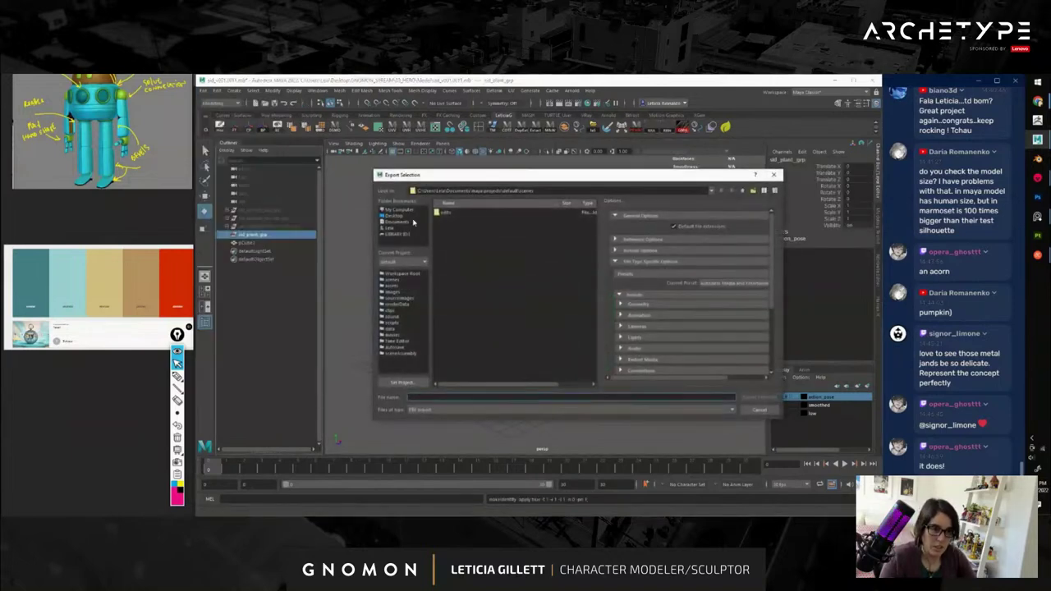
pyautogui.click(396, 216)
pyautogui.doubleClick(473, 264)
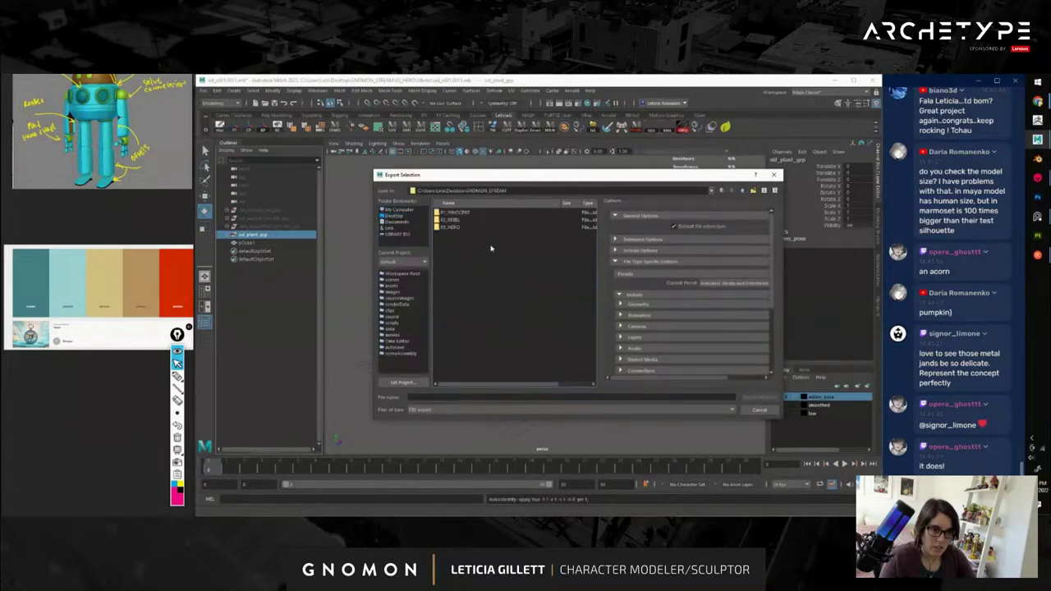
pyautogui.doubleClick(453, 227)
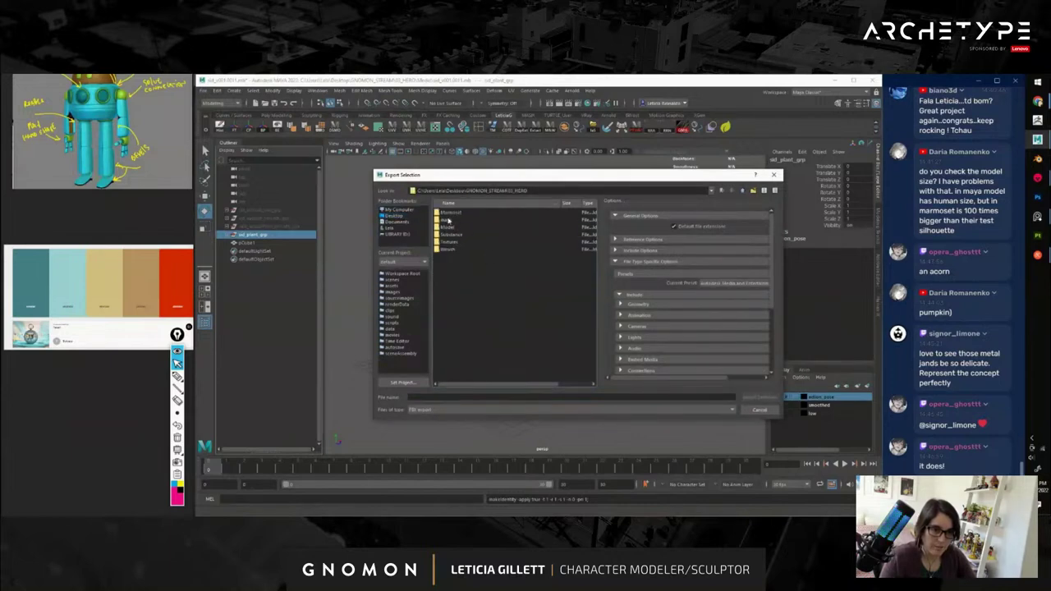
pyautogui.doubleClick(448, 219)
pyautogui.click(431, 396)
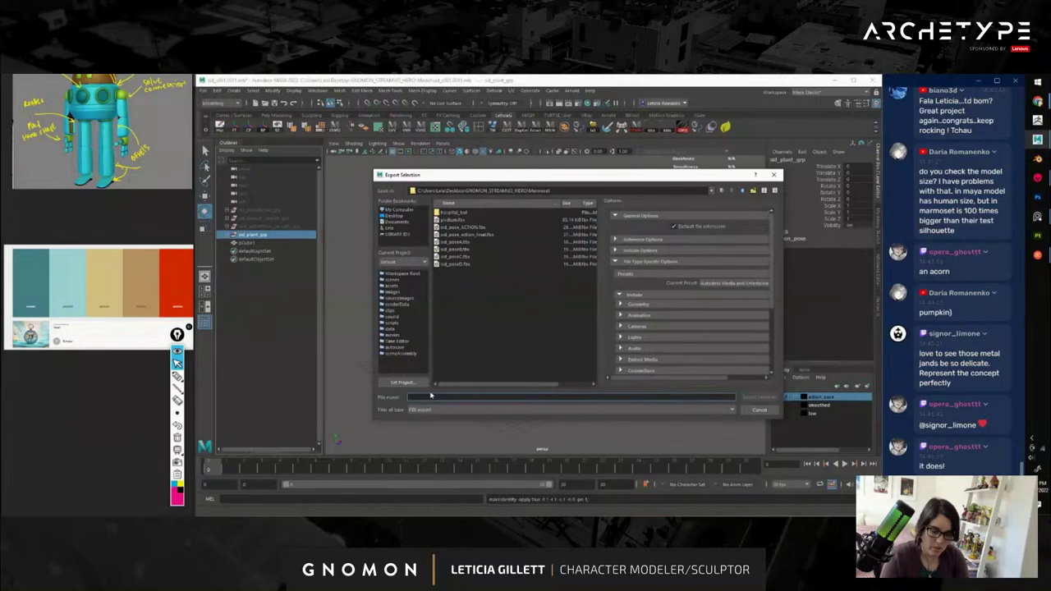
pyautogui.write('sid_paint')
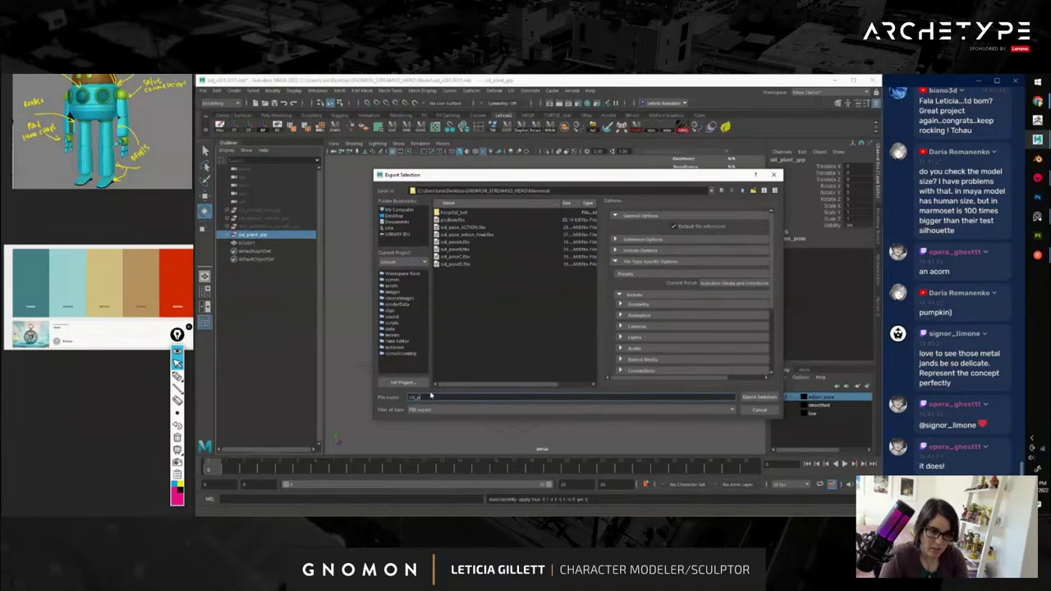
pyautogui.click(759, 396)
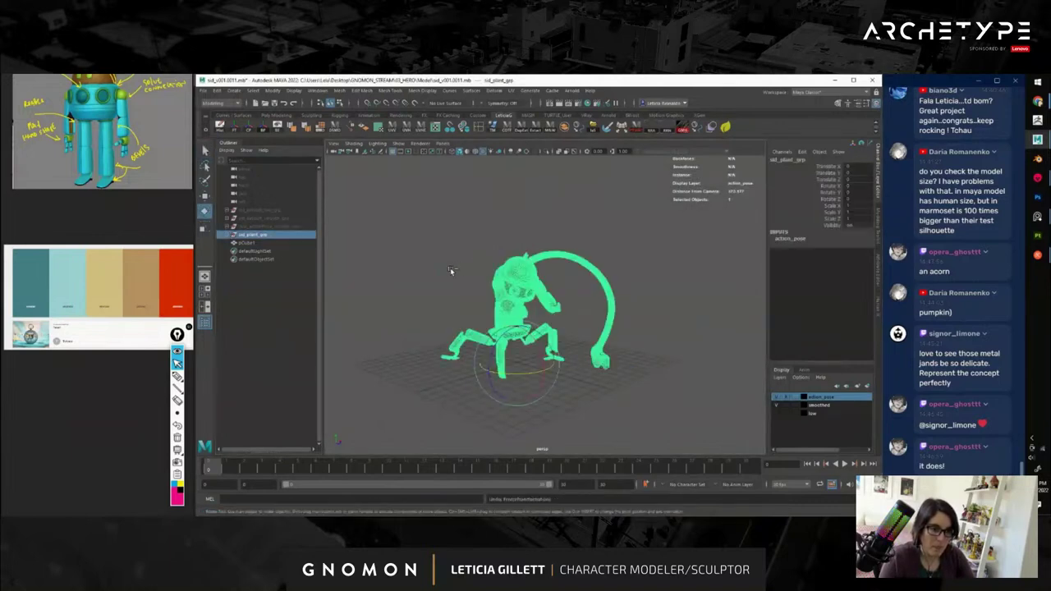
pyautogui.click(450, 268)
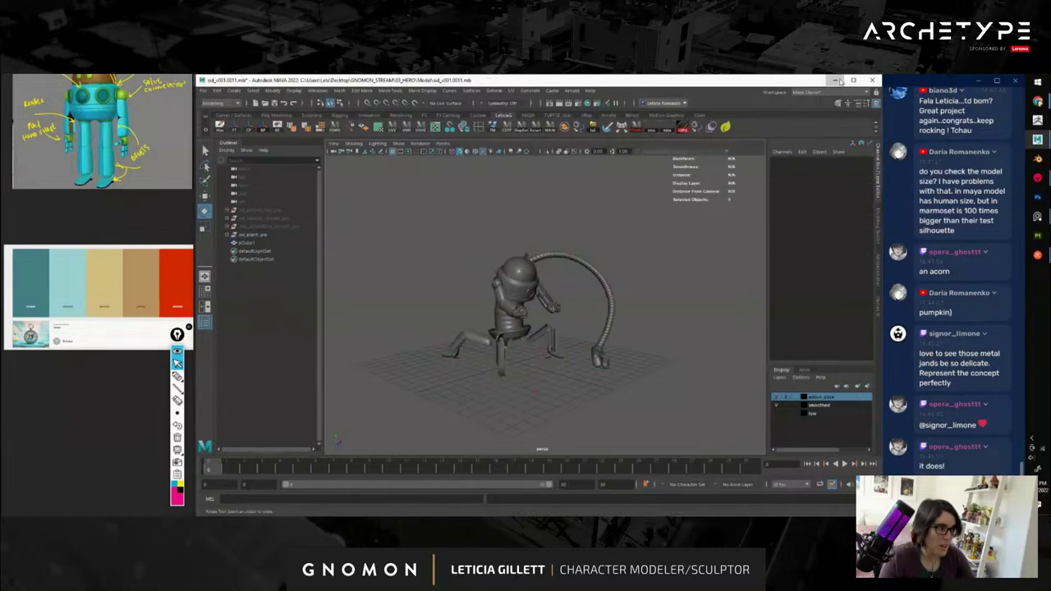
# Switch to Marmoset Toolbag and hide the sid_poseA colour variants, sid_pose_action_final, sid_poseC and sid_poseD, leaving only sid_poseA and sid_poseB.
pyautogui.click(835, 79)
pyautogui.click(213, 80)
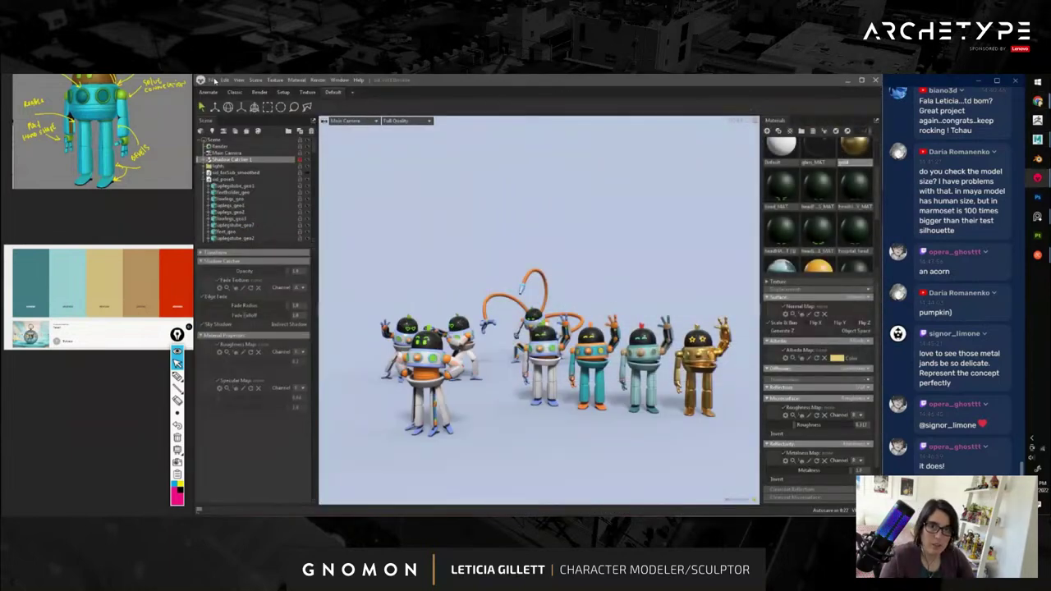
pyautogui.click(197, 180)
pyautogui.click(204, 180)
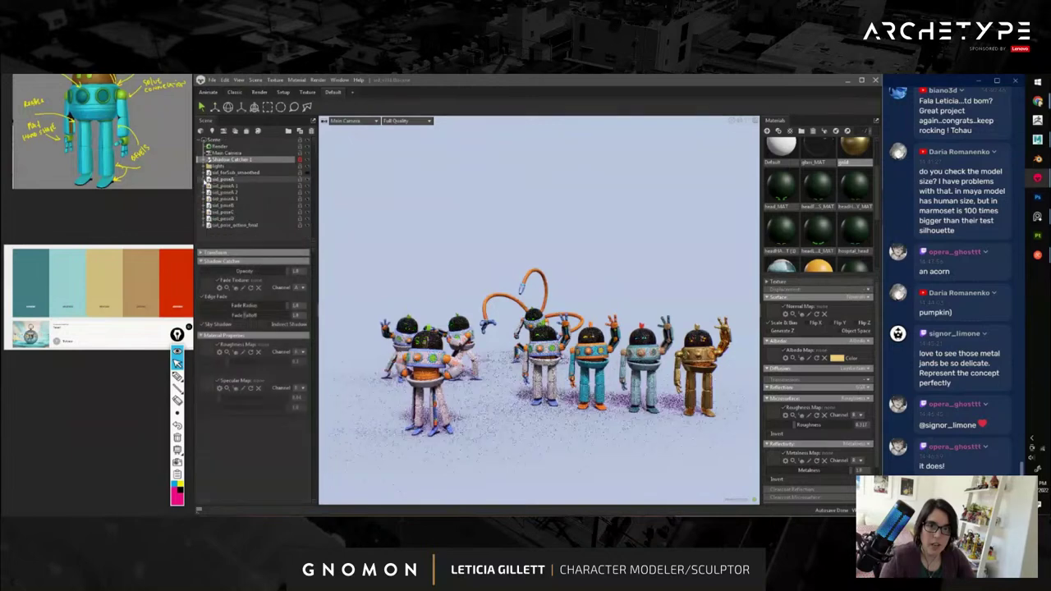
pyautogui.click(308, 197)
pyautogui.click(308, 203)
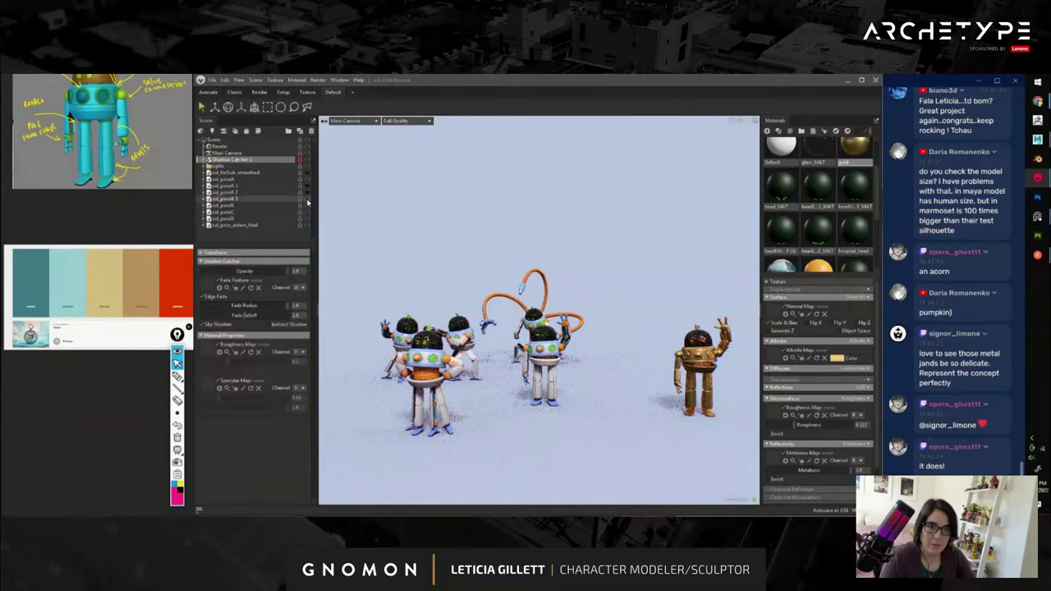
pyautogui.click(308, 210)
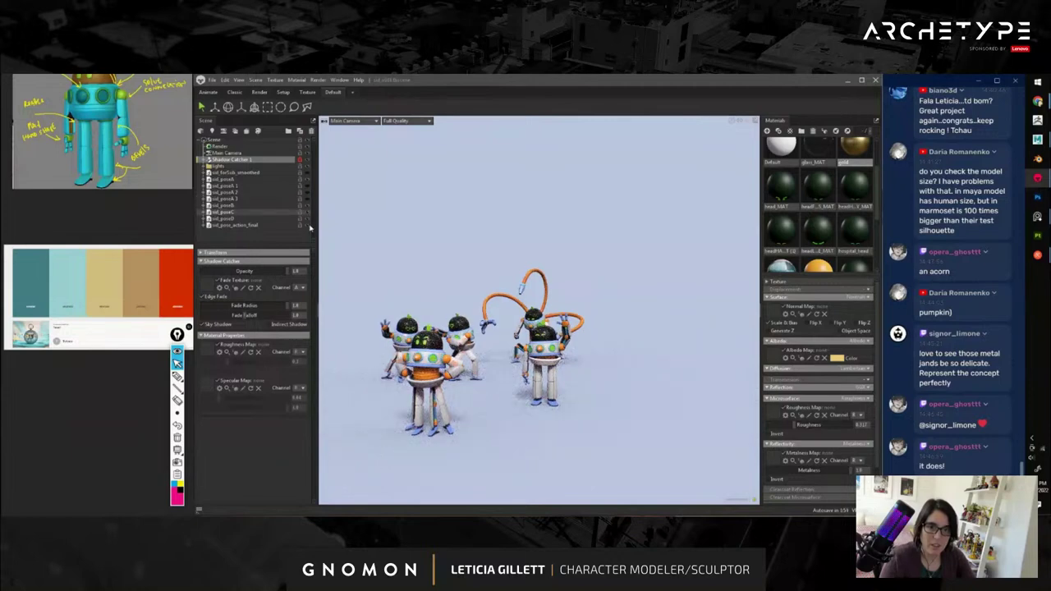
pyautogui.click(308, 222)
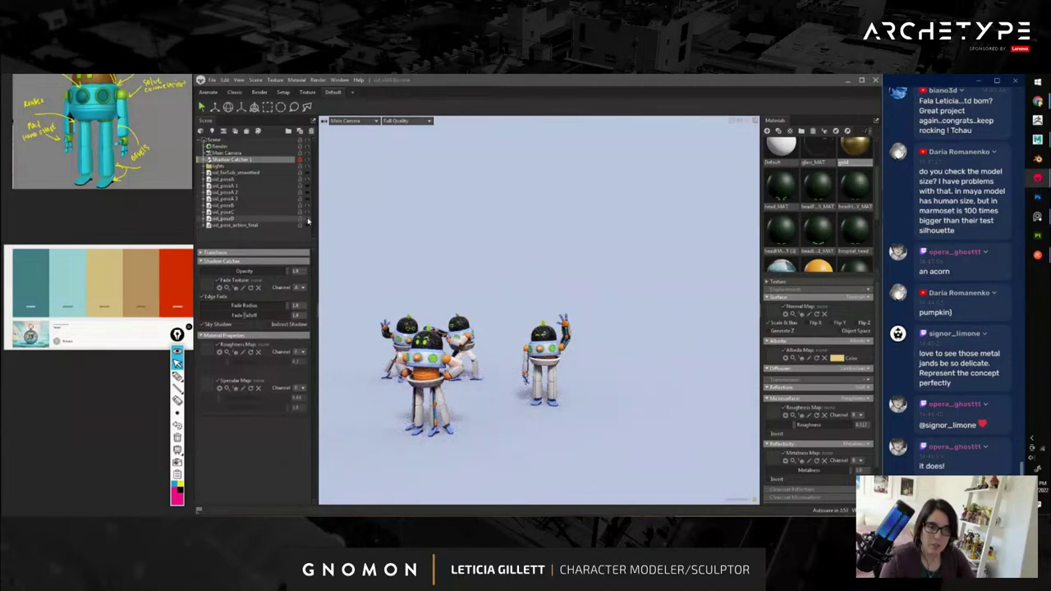
pyautogui.click(308, 215)
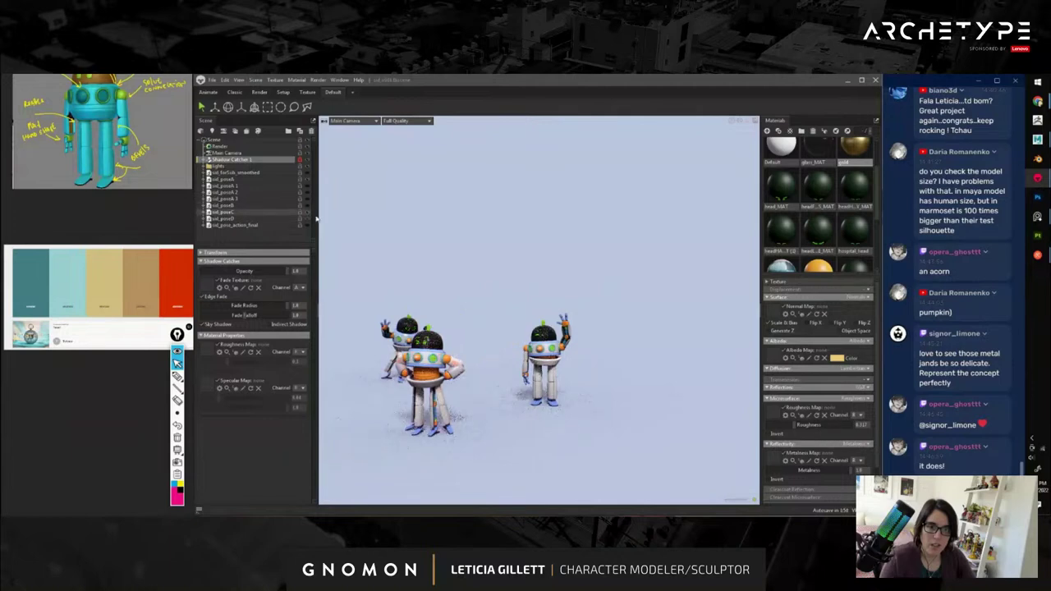
pyautogui.moveTo(443, 331); pyautogui.dragTo(509, 317, button='middle')
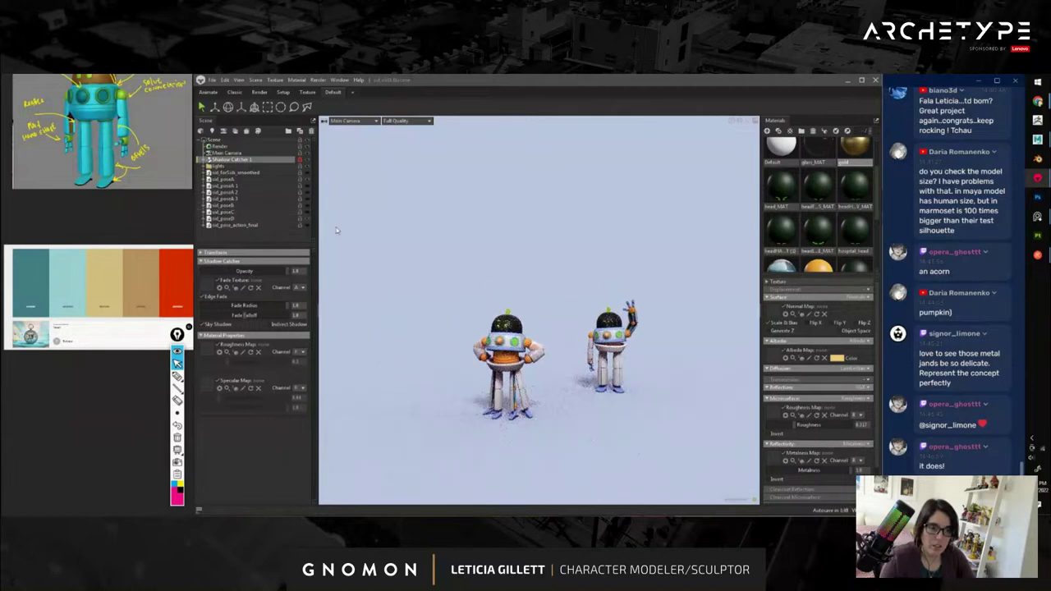
# Import the sid_plant model from the 03_HERO project's Marmoset folder into the scene.
pyautogui.click(212, 80)
pyautogui.click(238, 154)
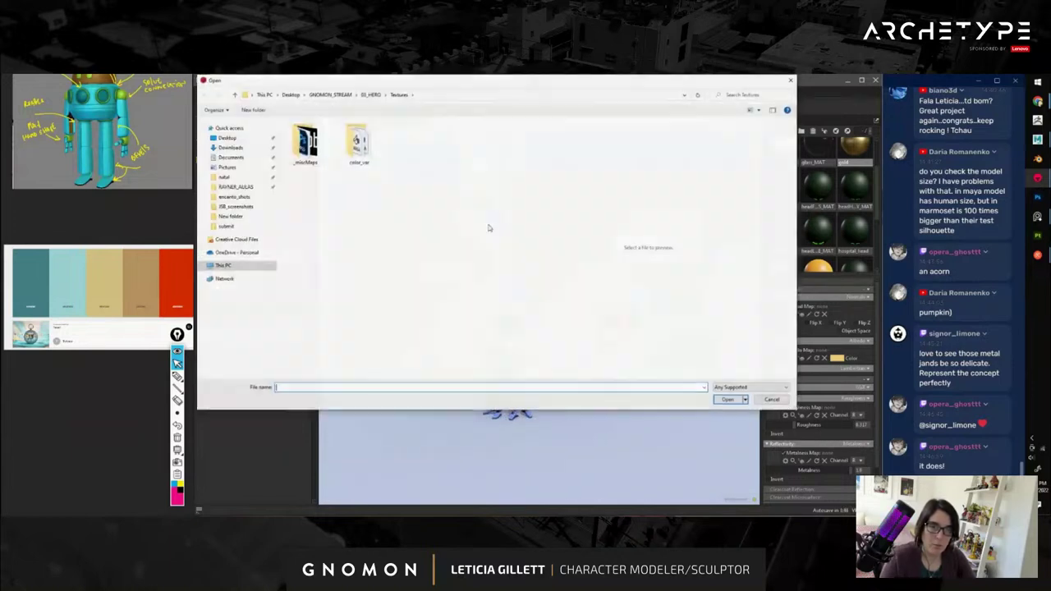
pyautogui.click(371, 95)
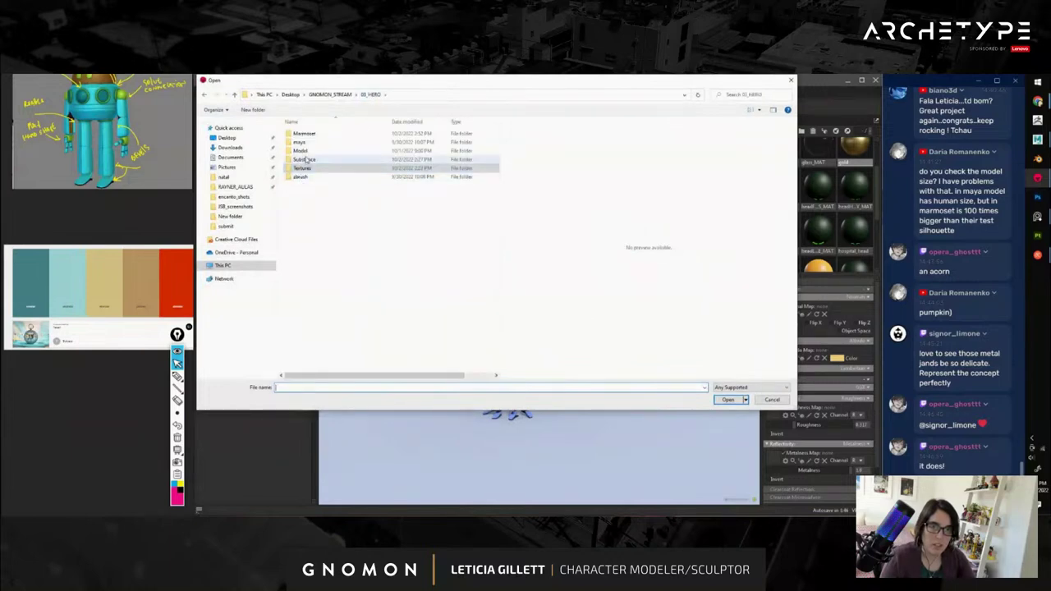
pyautogui.doubleClick(301, 151)
pyautogui.click(370, 94)
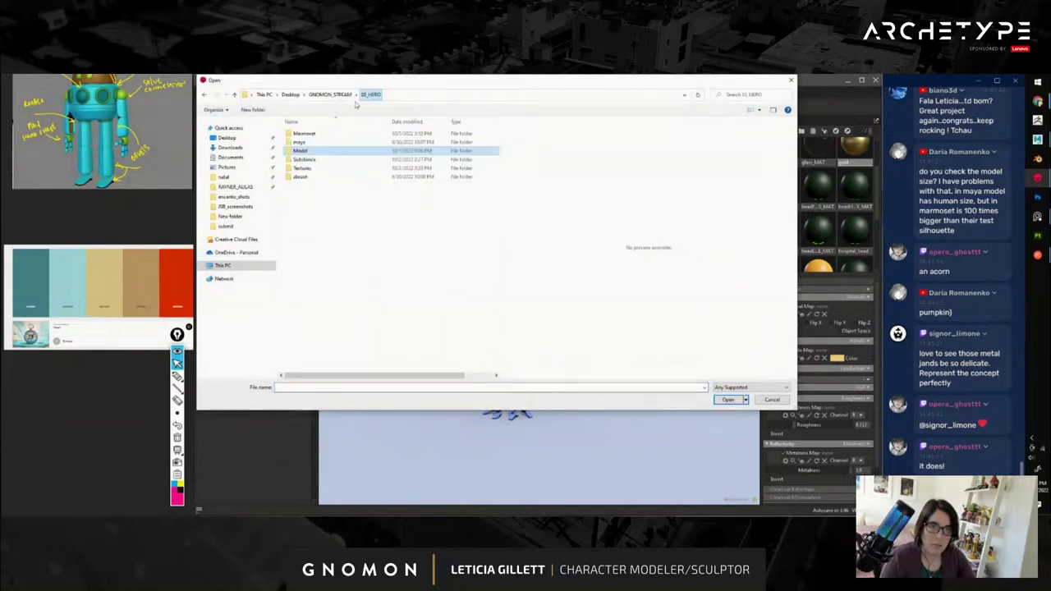
pyautogui.click(304, 134)
pyautogui.doubleClick(304, 133)
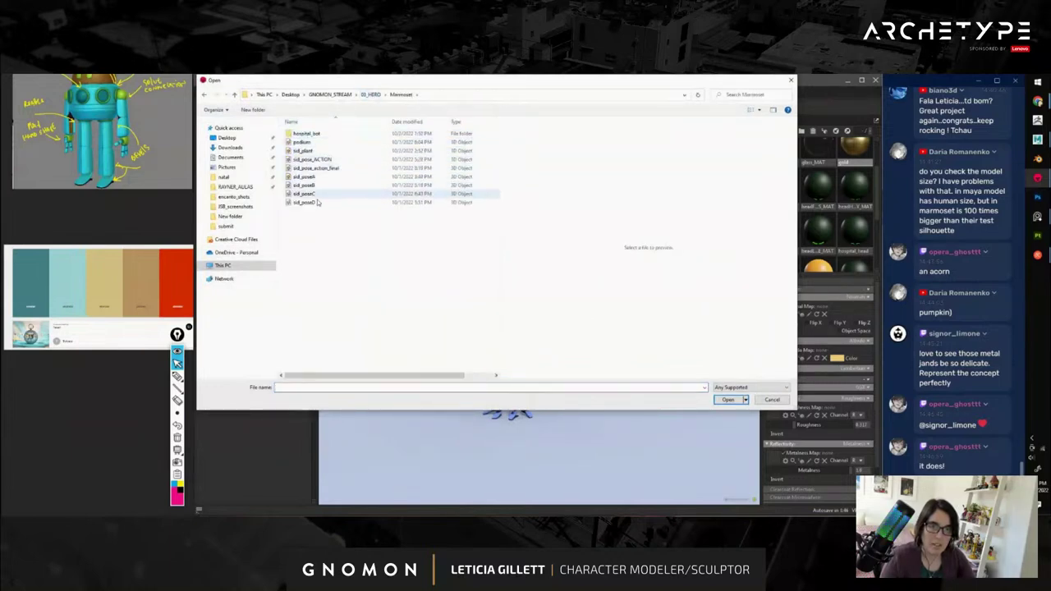
pyautogui.click(303, 151)
pyautogui.click(307, 155)
pyautogui.click(728, 401)
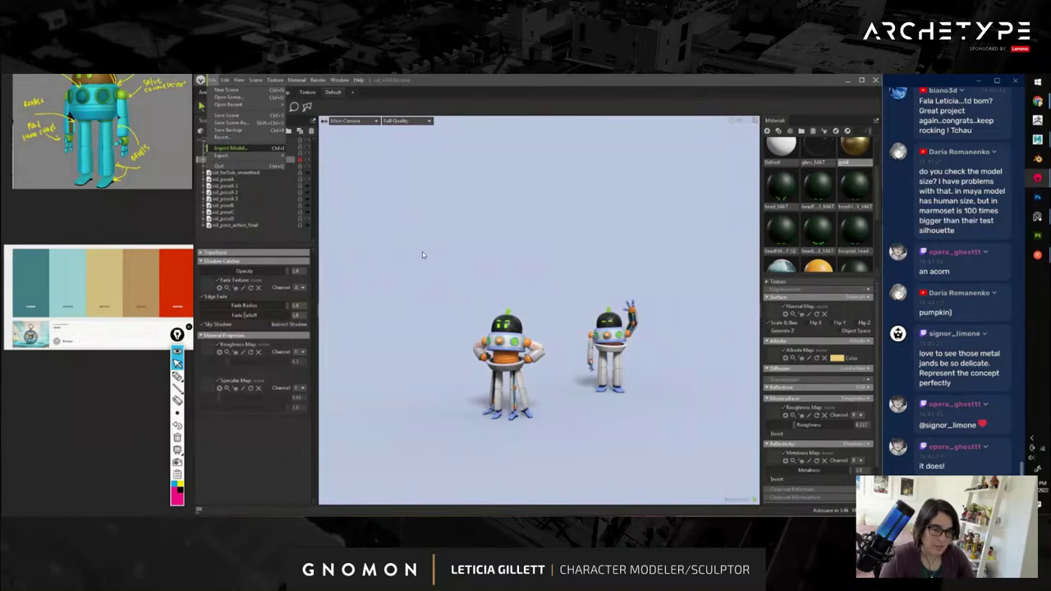
# Move the imported sid_plant robot sideways on the ground, clear of the two standing robots.
pyautogui.click(204, 232)
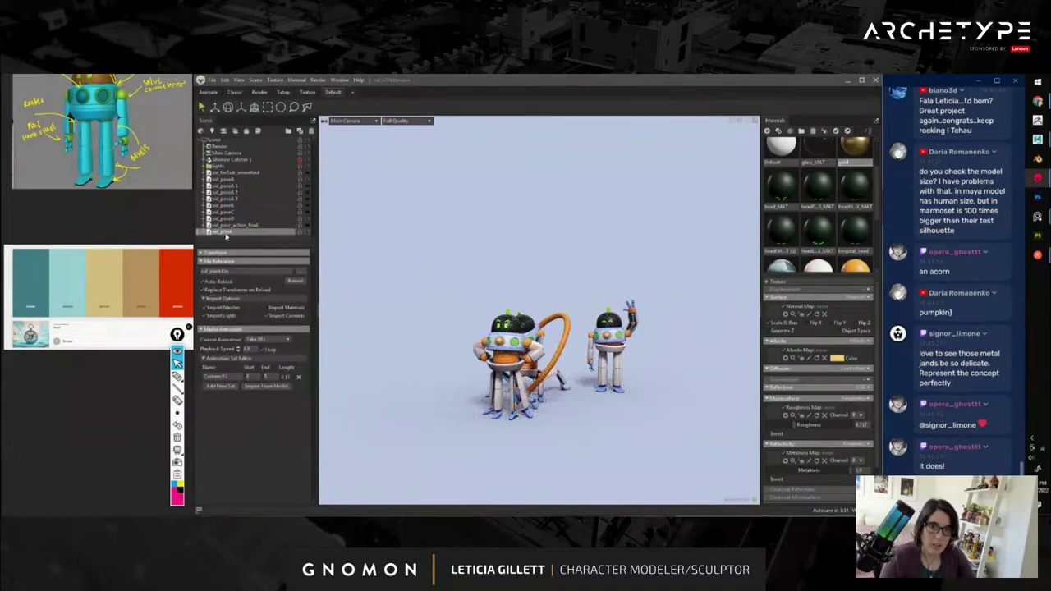
pyautogui.keyDown('alt'); pyautogui.moveTo(460, 357); pyautogui.dragTo(532, 360); pyautogui.keyUp('alt')
pyautogui.press('w')
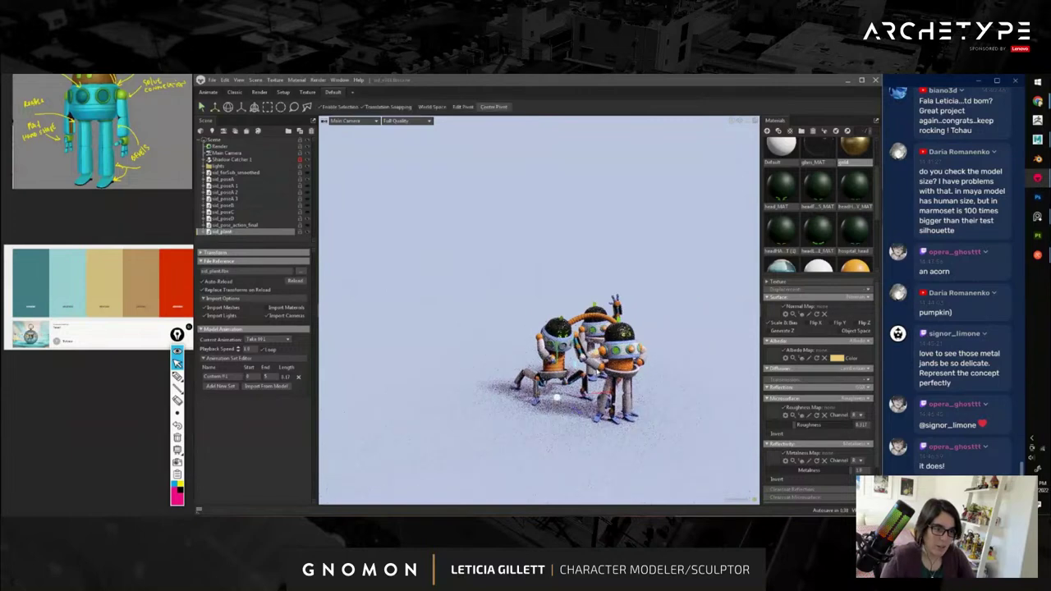
pyautogui.moveTo(551, 397); pyautogui.dragTo(456, 408)
# Examine the full planting pose of the sid_plant robot with its materials rendered.
pyautogui.keyDown('alt'); pyautogui.moveTo(546, 409); pyautogui.dragTo(542, 411); pyautogui.keyUp('alt')
pyautogui.keyDown('alt'); pyautogui.moveTo(542, 411); pyautogui.dragTo(528, 354, button='middle'); pyautogui.keyUp('alt')
pyautogui.keyDown('alt'); pyautogui.moveTo(528, 354); pyautogui.dragTo(499, 329, button='right'); pyautogui.keyUp('alt')
pyautogui.keyDown('alt'); pyautogui.moveTo(499, 329); pyautogui.dragTo(552, 377, button='middle'); pyautogui.keyUp('alt')
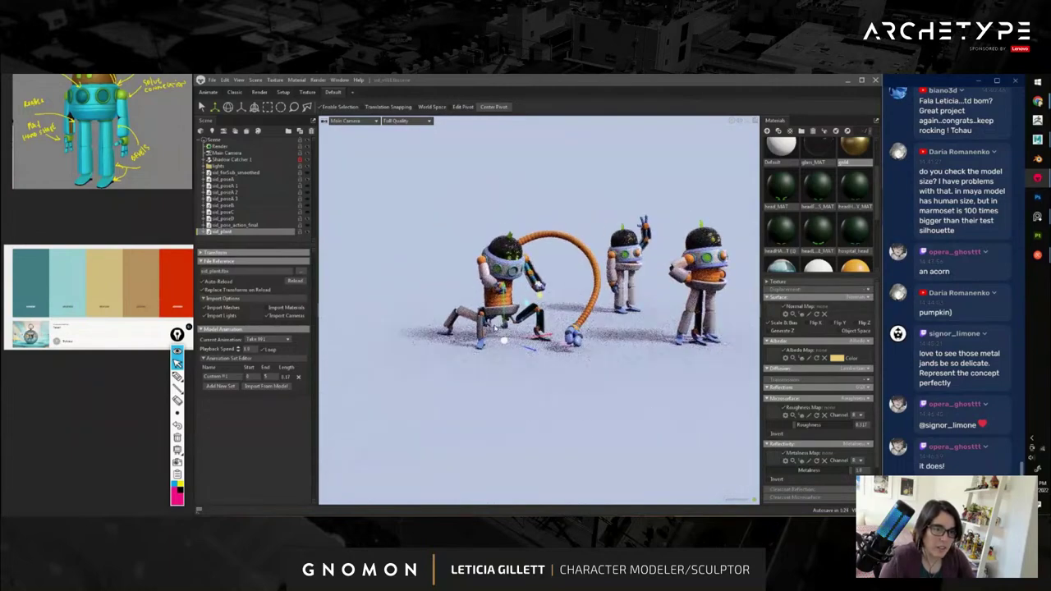
pyautogui.keyDown('alt'); pyautogui.moveTo(552, 377); pyautogui.dragTo(463, 327, button='right'); pyautogui.keyUp('alt')
pyautogui.keyDown('alt'); pyautogui.moveTo(463, 326); pyautogui.dragTo(498, 359, button='middle'); pyautogui.keyUp('alt')
pyautogui.scroll(6, 540, 309)
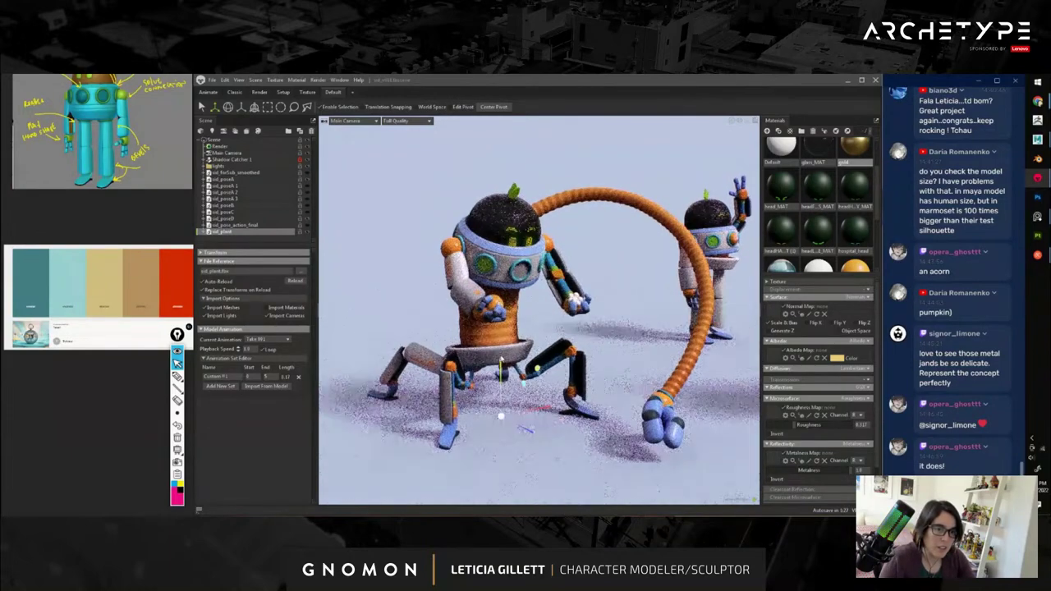
pyautogui.keyDown('alt'); pyautogui.moveTo(527, 320); pyautogui.dragTo(560, 344, button='middle'); pyautogui.keyUp('alt')
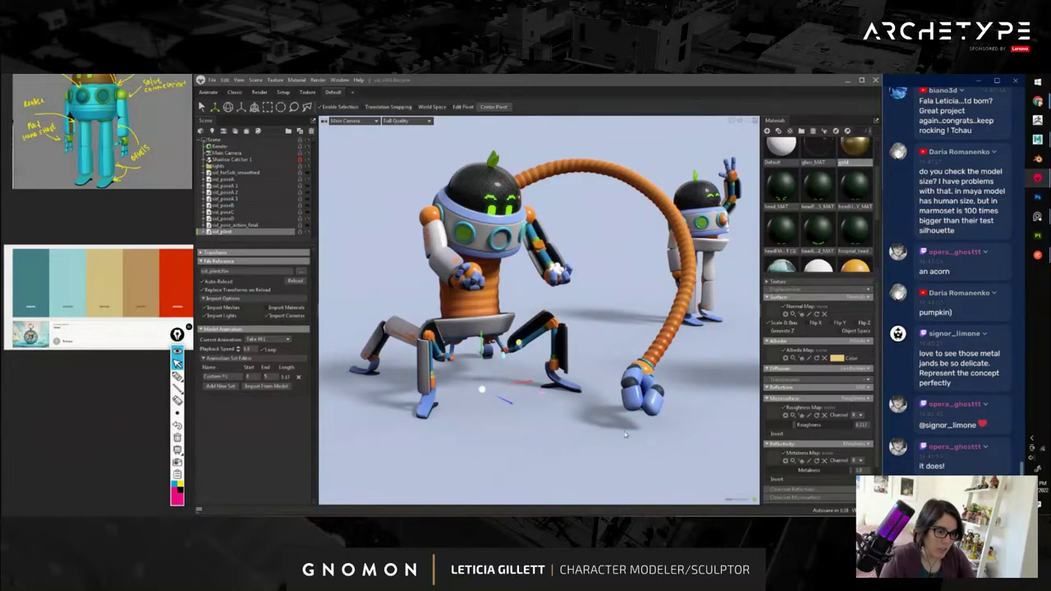
# Check how the long arm's hand sits relative to the ground and compare it with the whole pose.
pyautogui.keyDown('alt'); pyautogui.moveTo(623, 431); pyautogui.dragTo(648, 413); pyautogui.keyUp('alt')
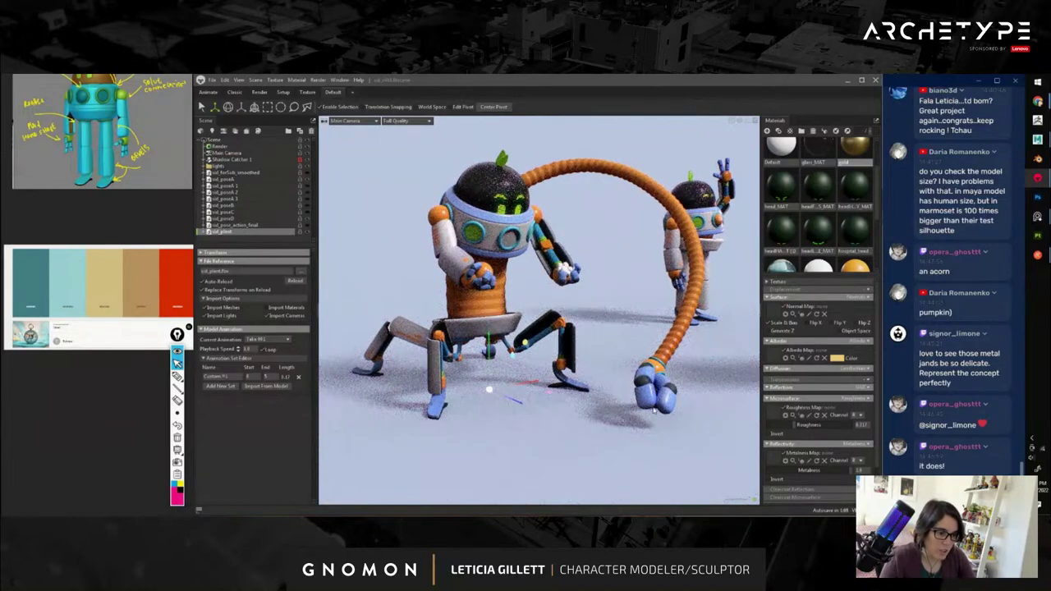
pyautogui.keyDown('alt'); pyautogui.moveTo(653, 410); pyautogui.dragTo(613, 354, button='middle'); pyautogui.keyUp('alt')
pyautogui.keyDown('alt'); pyautogui.moveTo(612, 355); pyautogui.dragTo(643, 362, button='right'); pyautogui.keyUp('alt')
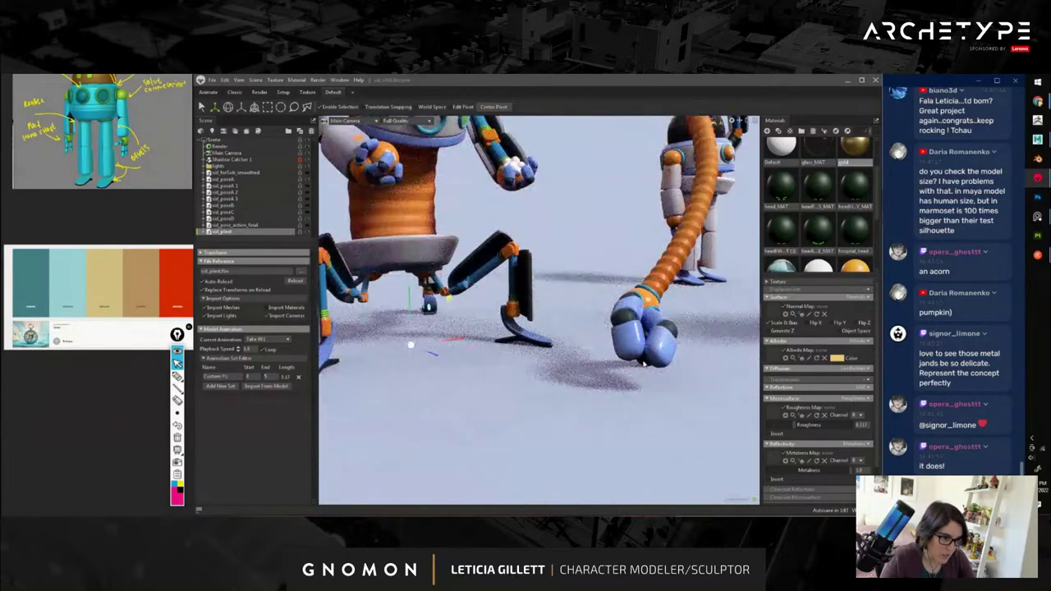
pyautogui.click(644, 367)
pyautogui.click(668, 399)
pyautogui.keyDown('alt'); pyautogui.moveTo(668, 399); pyautogui.dragTo(550, 303, button='right'); pyautogui.keyUp('alt')
pyautogui.keyDown('alt'); pyautogui.moveTo(550, 303); pyautogui.dragTo(589, 368, button='middle'); pyautogui.keyUp('alt')
pyautogui.keyDown('alt'); pyautogui.moveTo(589, 368); pyautogui.dragTo(586, 364); pyautogui.keyUp('alt')
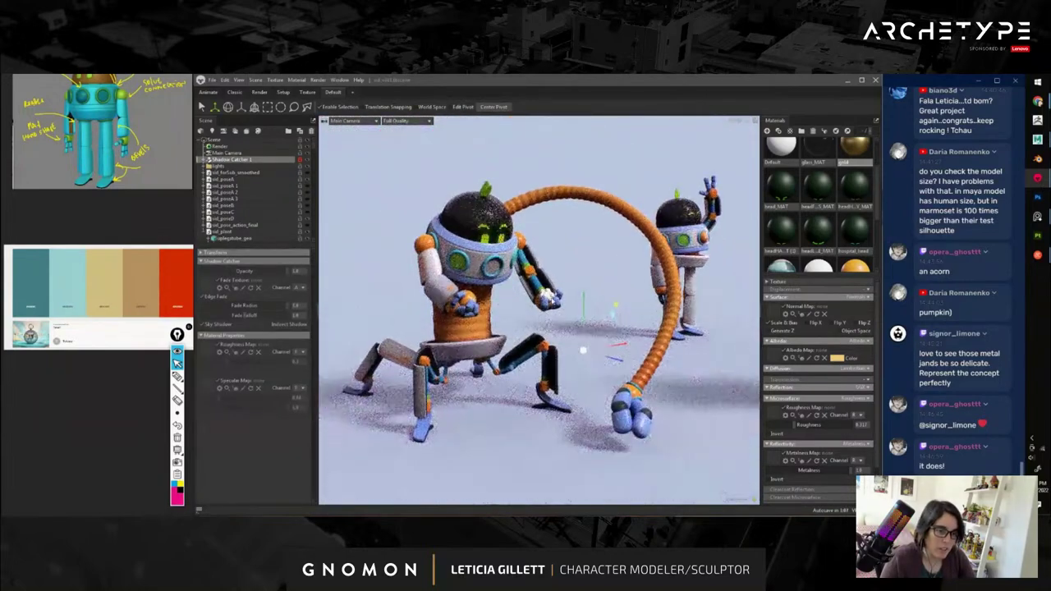
# Duplicate the small white seed in the robot's raised hand and move the copy next to the long arm's hand.
pyautogui.click(552, 302)
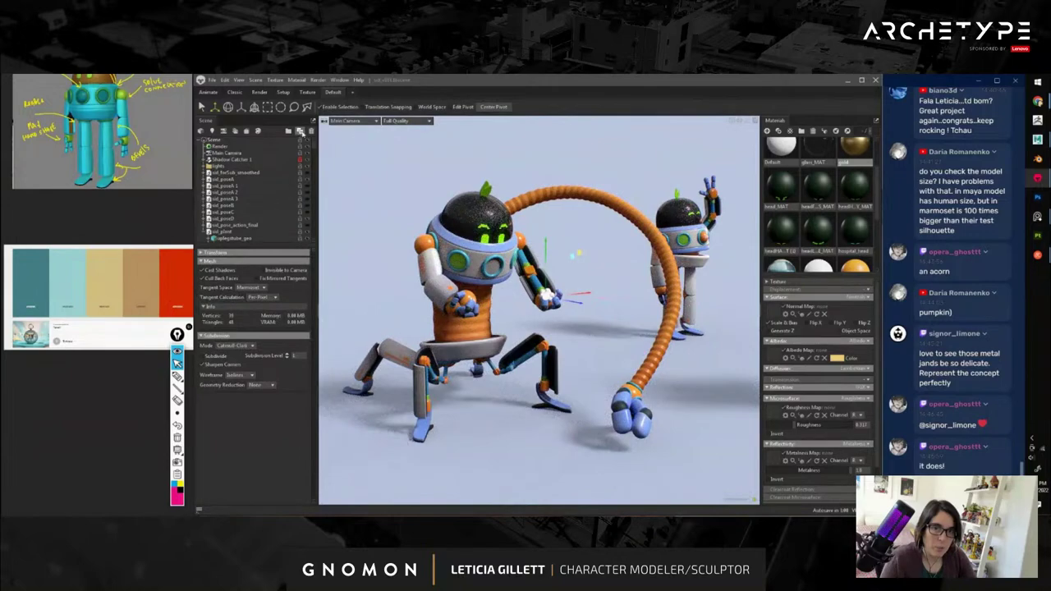
pyautogui.moveTo(575, 260); pyautogui.dragTo(658, 397)
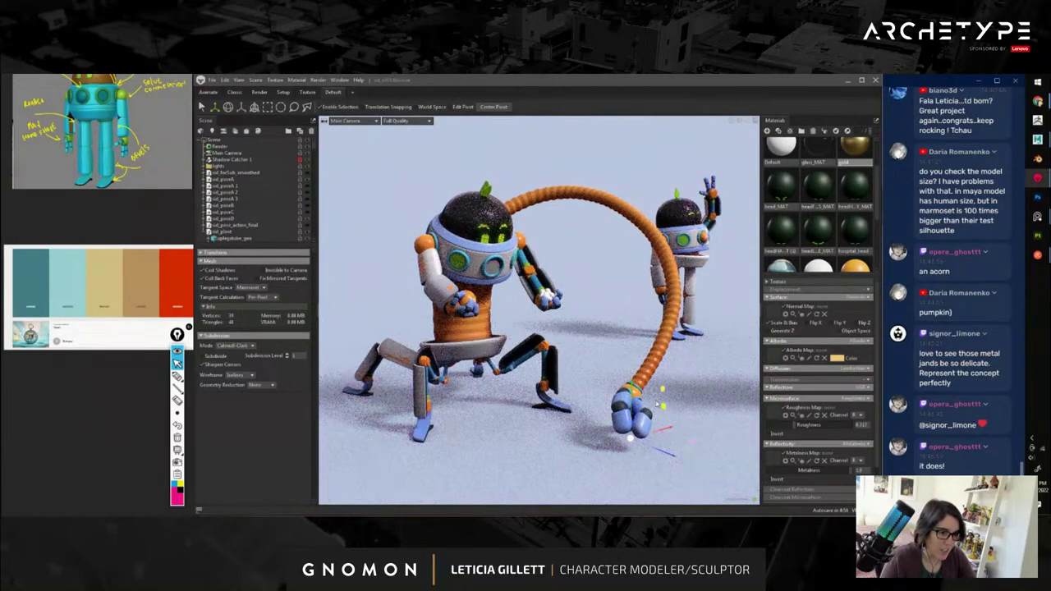
pyautogui.keyDown('alt'); pyautogui.moveTo(658, 398); pyautogui.dragTo(574, 299, button='middle'); pyautogui.keyUp('alt')
pyautogui.keyDown('alt'); pyautogui.moveTo(575, 298); pyautogui.dragTo(435, 321); pyautogui.keyUp('alt')
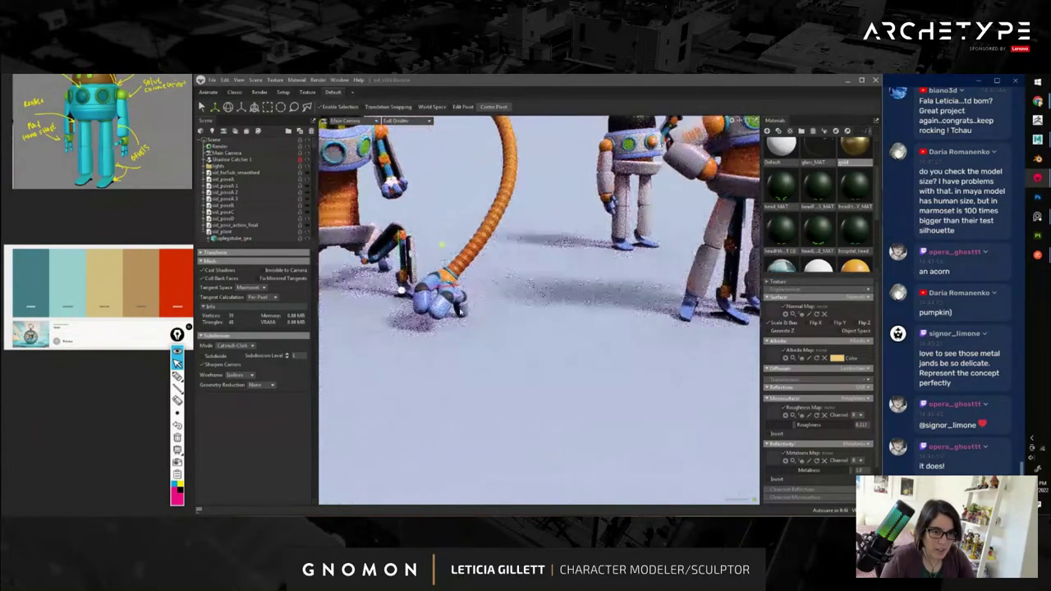
pyautogui.keyDown('alt'); pyautogui.moveTo(435, 322); pyautogui.dragTo(563, 285, button='middle'); pyautogui.keyUp('alt')
pyautogui.keyDown('alt'); pyautogui.moveTo(564, 285); pyautogui.dragTo(493, 287); pyautogui.keyUp('alt')
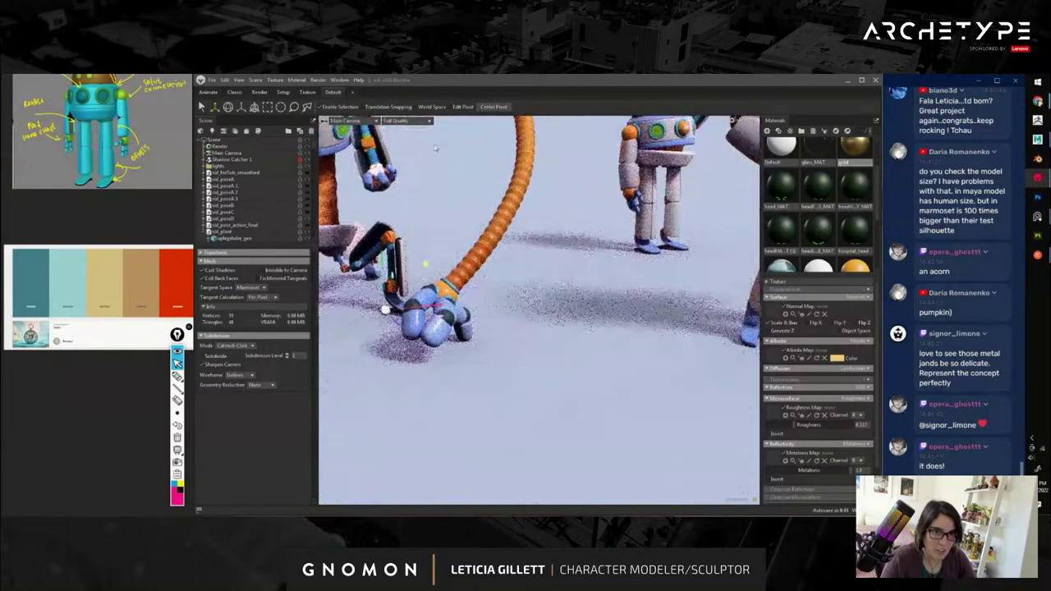
# Set the viewport rendering to Draft Quality and frame the duplicated seed beside the long arm's fingers.
pyautogui.click(409, 137)
pyautogui.keyDown('alt'); pyautogui.moveTo(448, 297); pyautogui.dragTo(485, 315, button='right'); pyautogui.keyUp('alt')
pyautogui.keyDown('alt'); pyautogui.moveTo(486, 315); pyautogui.dragTo(528, 299, button='middle'); pyautogui.keyUp('alt')
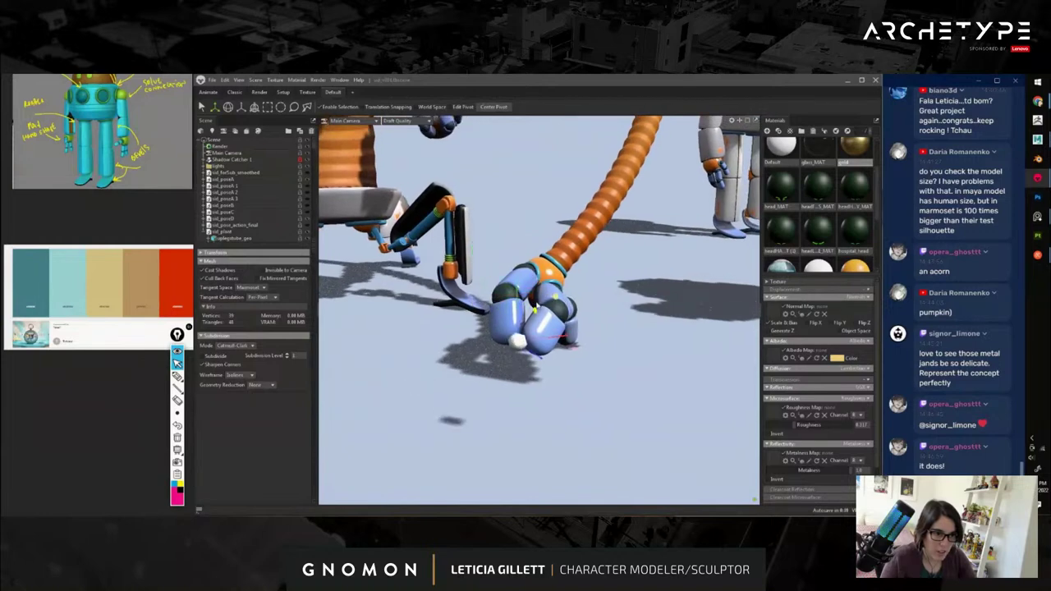
pyautogui.moveTo(488, 264); pyautogui.dragTo(577, 332)
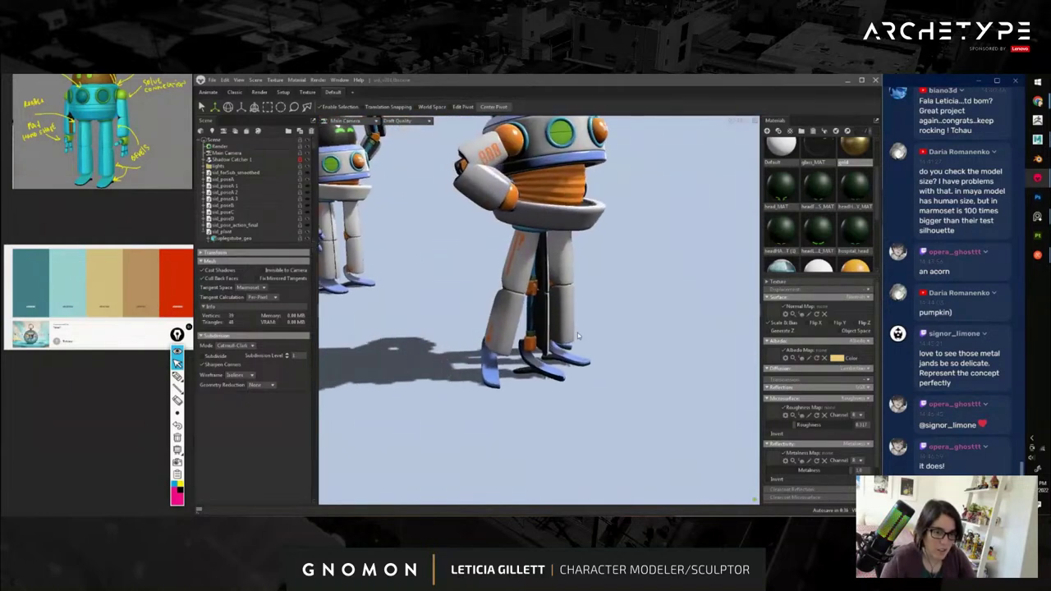
pyautogui.keyDown('alt'); pyautogui.moveTo(577, 332); pyautogui.dragTo(494, 327, button='right'); pyautogui.keyUp('alt')
pyautogui.press('f')
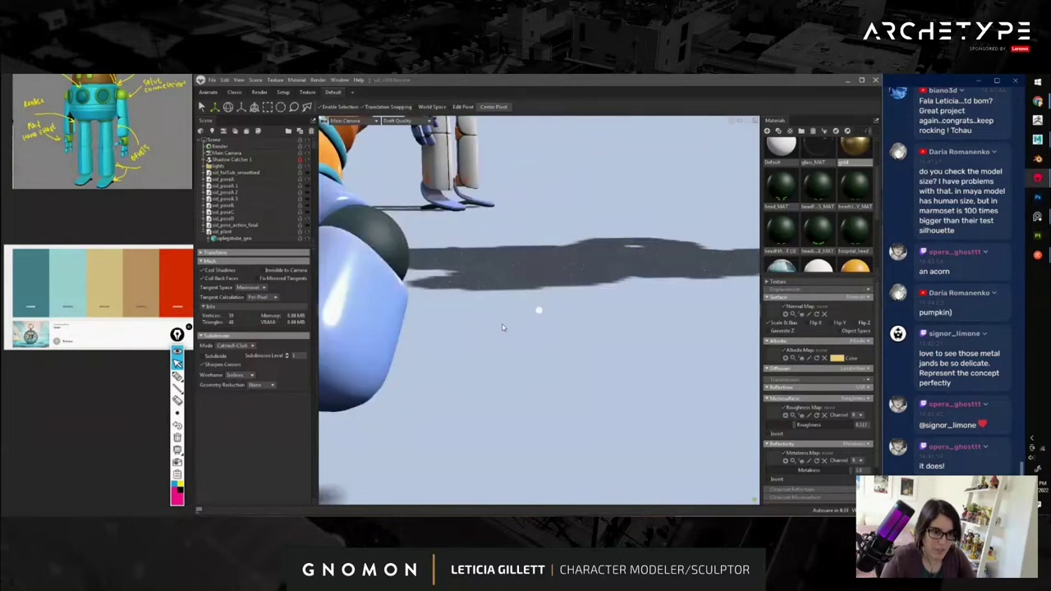
# Check the duplicated seed's placement at the long arm's fingers up close and within the whole planting pose.
pyautogui.scroll(-5, 499, 326)
pyautogui.moveTo(508, 329); pyautogui.dragTo(470, 338)
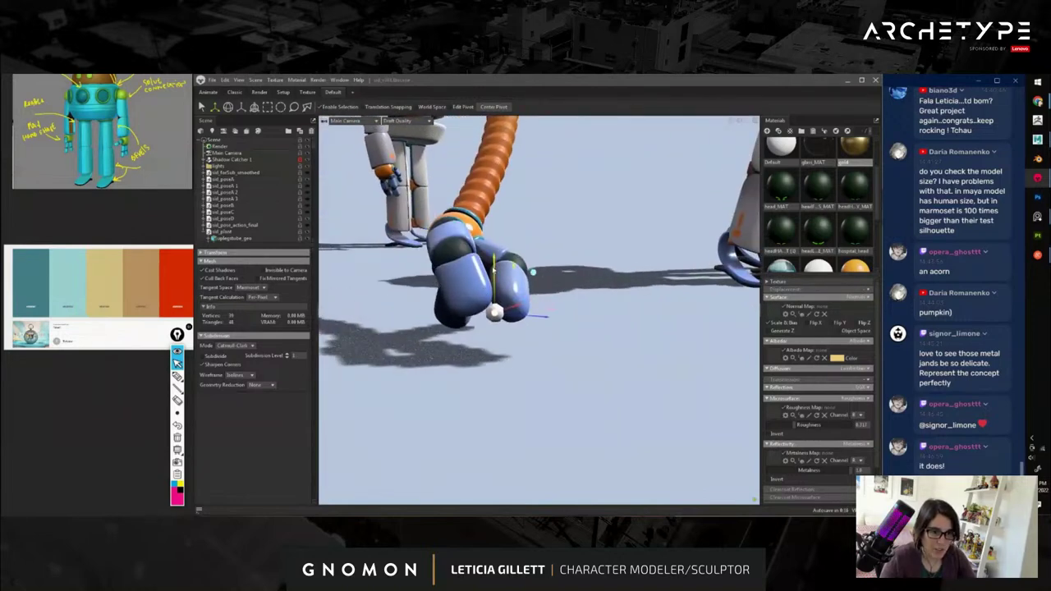
pyautogui.moveTo(515, 315); pyautogui.dragTo(489, 351, button='right')
pyautogui.moveTo(489, 352); pyautogui.dragTo(539, 361)
pyautogui.moveTo(539, 362); pyautogui.dragTo(465, 289, button='middle')
pyautogui.moveTo(465, 289); pyautogui.dragTo(447, 279)
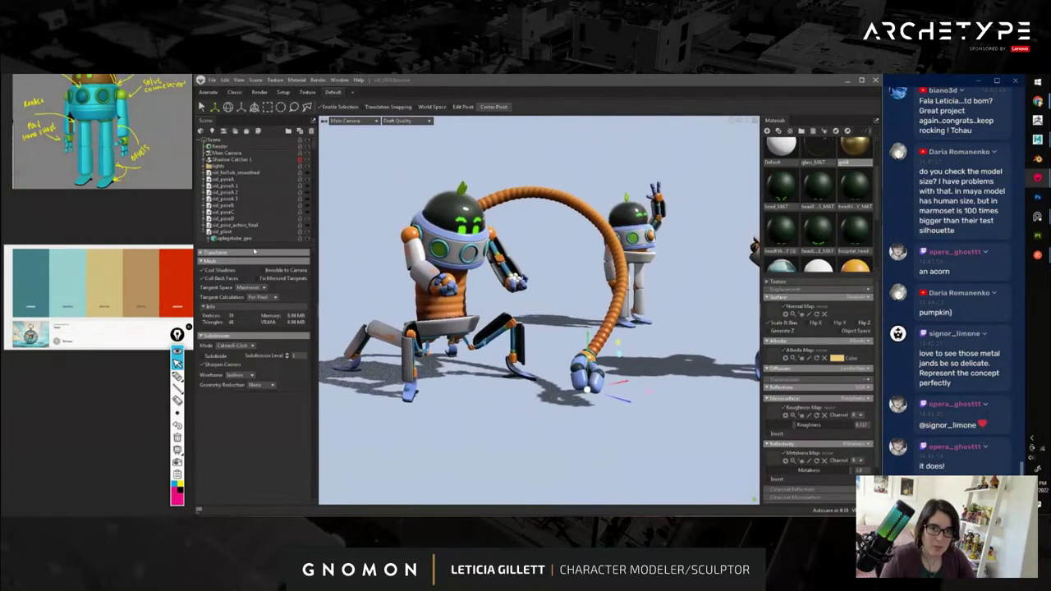
# Assign the happy-eyed head material to the sid_plant robot's head_geo mesh.
pyautogui.scroll(-4, 237, 220)
pyautogui.scroll(-5, 242, 205)
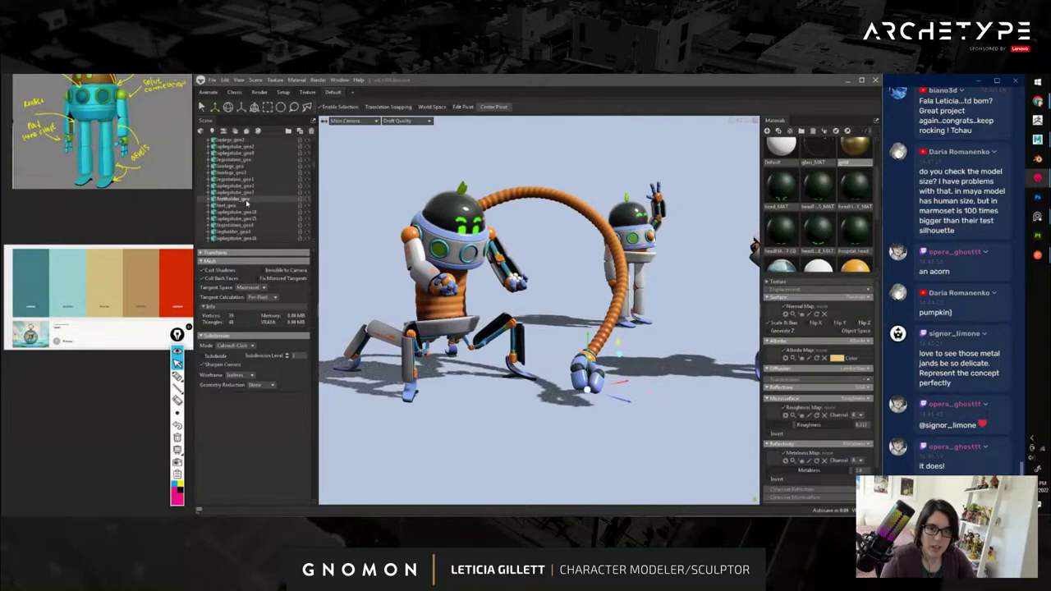
pyautogui.scroll(-5, 254, 206)
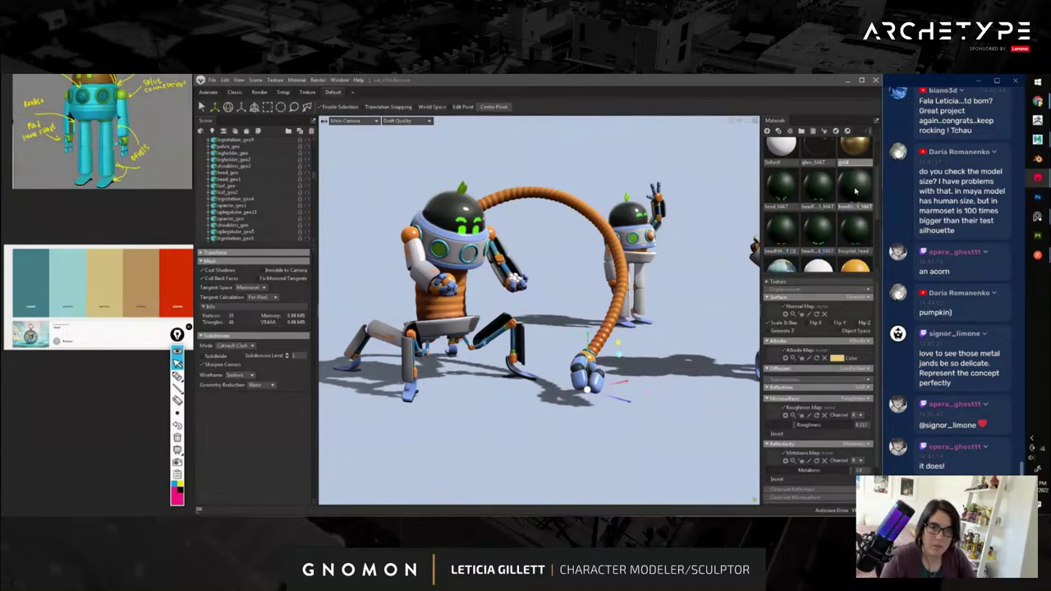
pyautogui.click(251, 173)
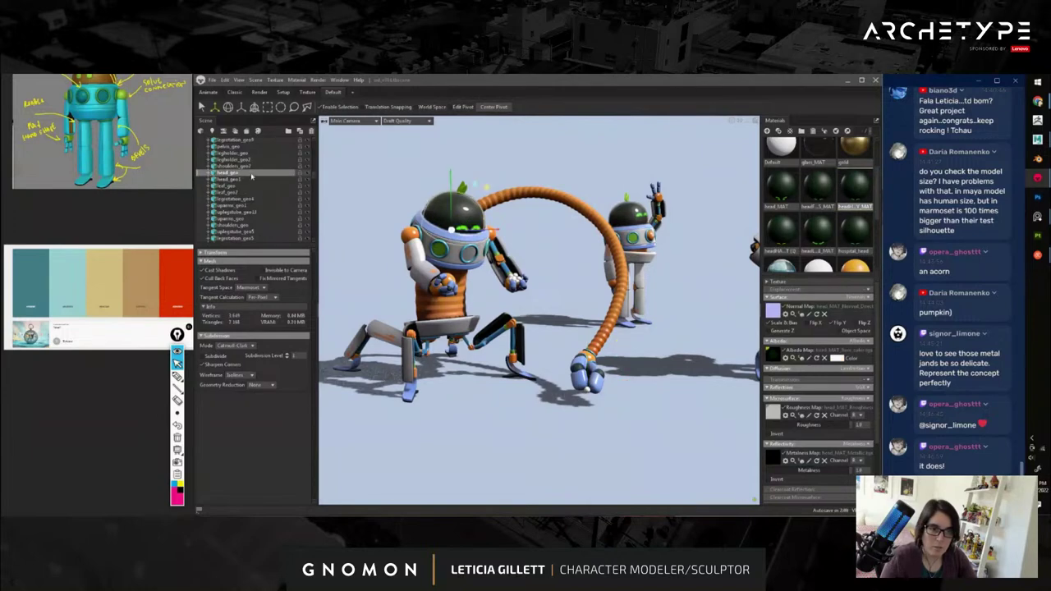
# Set the viewport rendering to Full Quality and inspect the planting robot's face and pose.
pyautogui.click(405, 121)
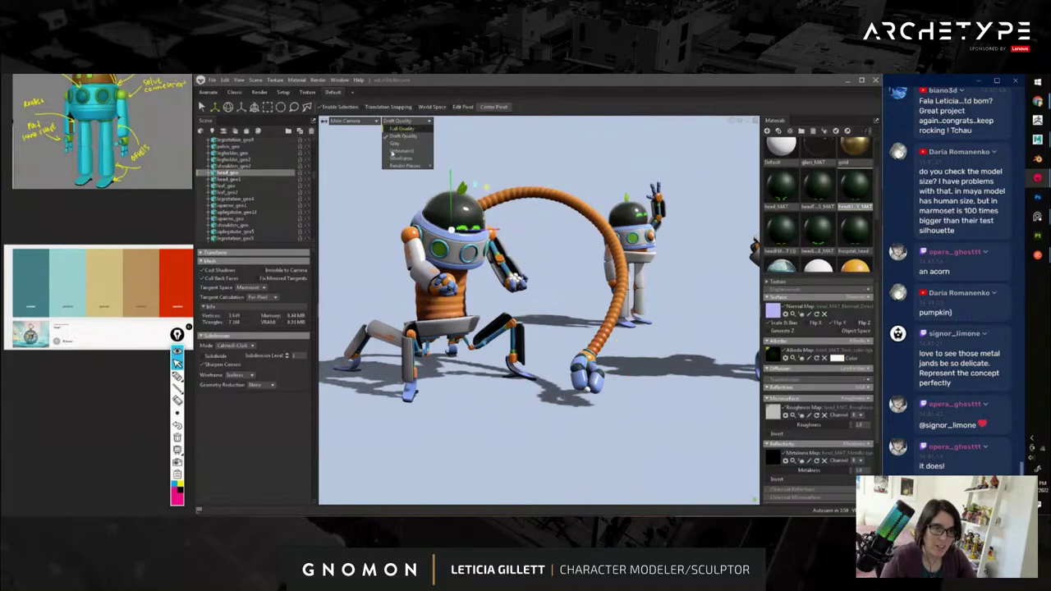
pyautogui.click(406, 132)
pyautogui.click(364, 198)
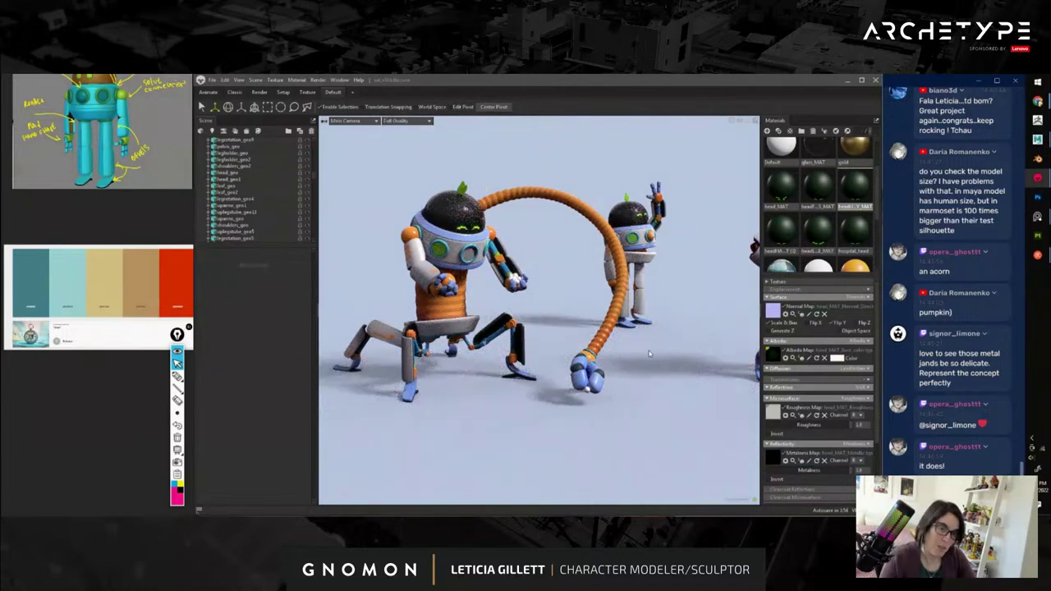
pyautogui.moveTo(491, 396); pyautogui.dragTo(507, 409, button='middle')
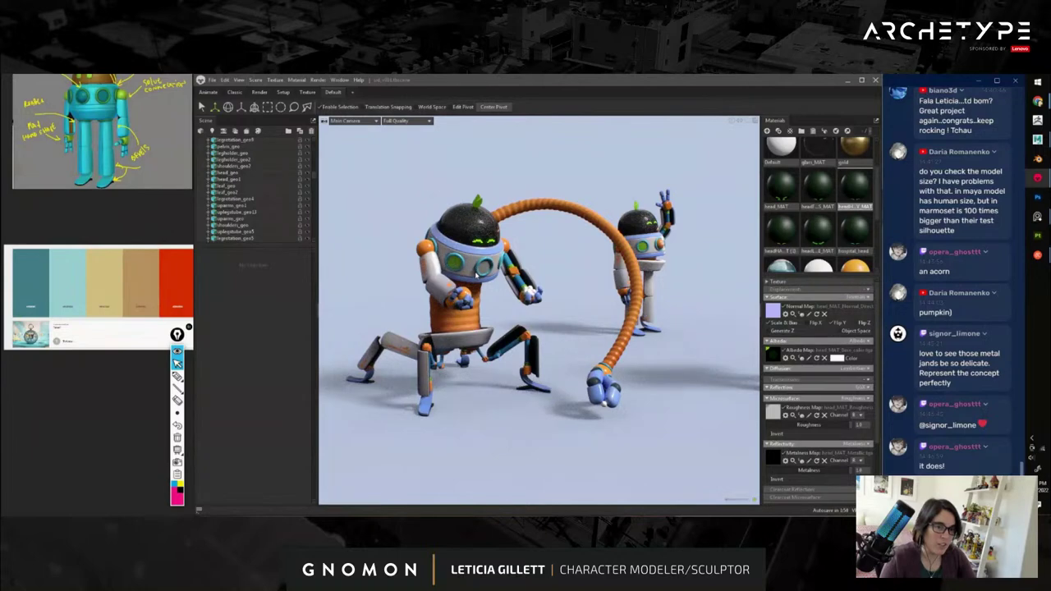
pyautogui.click(177, 375)
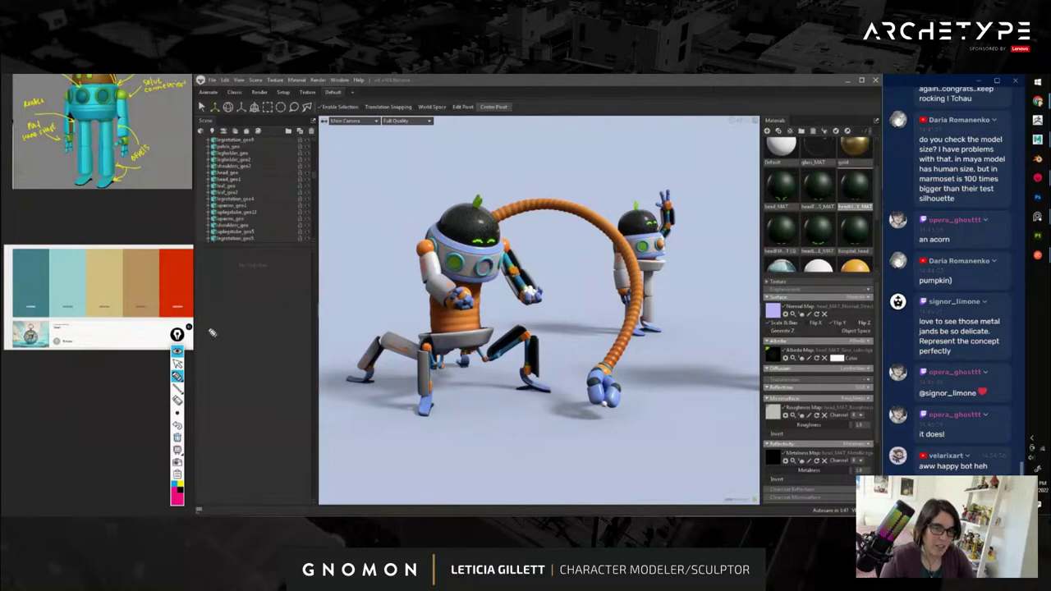
pyautogui.click(177, 364)
pyautogui.moveTo(544, 414)
pyautogui.keyDown('alt'); pyautogui.mouseDown()
pyautogui.moveTo(568, 397)
pyautogui.moveTo(535, 392)
pyautogui.moveTo(545, 378)
pyautogui.mouseUp(); pyautogui.keyUp('alt')
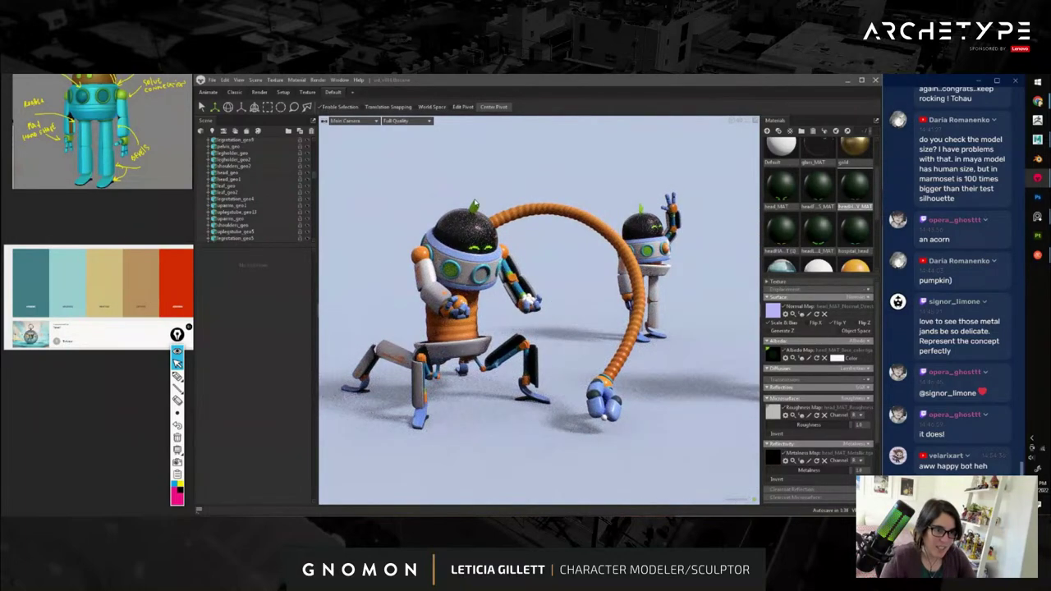
# Rotate the leaf on top of the planting robot's head to face a different direction.
pyautogui.click(474, 204)
pyautogui.press('e')
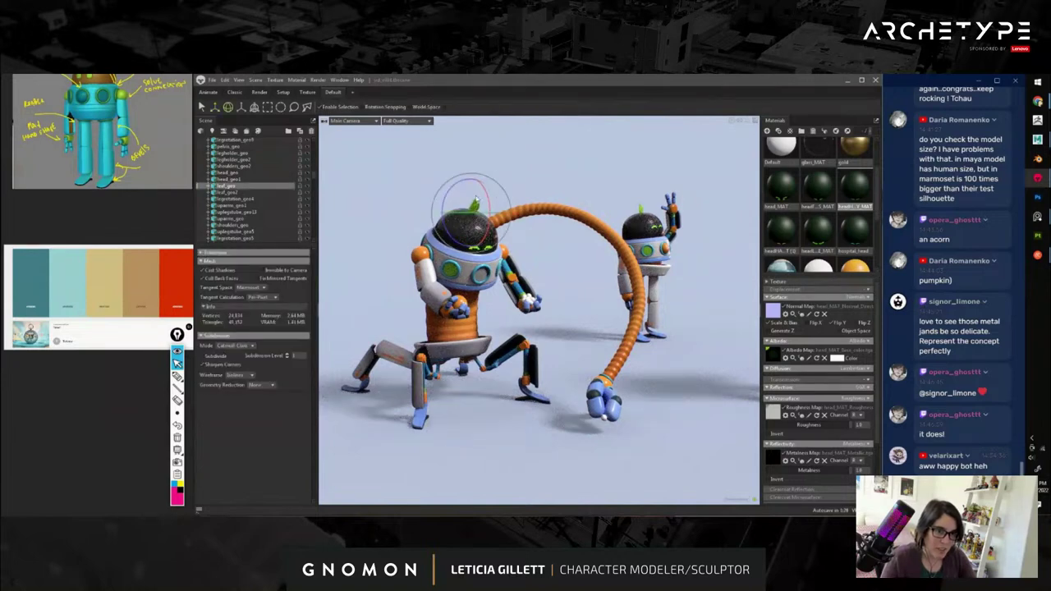
pyautogui.moveTo(450, 192); pyautogui.dragTo(449, 193)
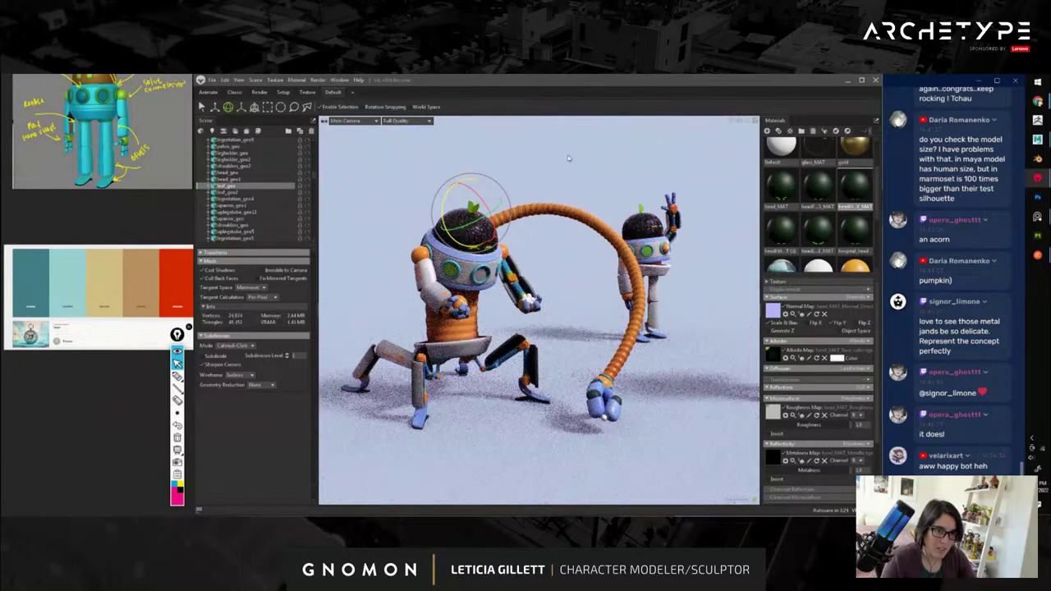
pyautogui.click(576, 239)
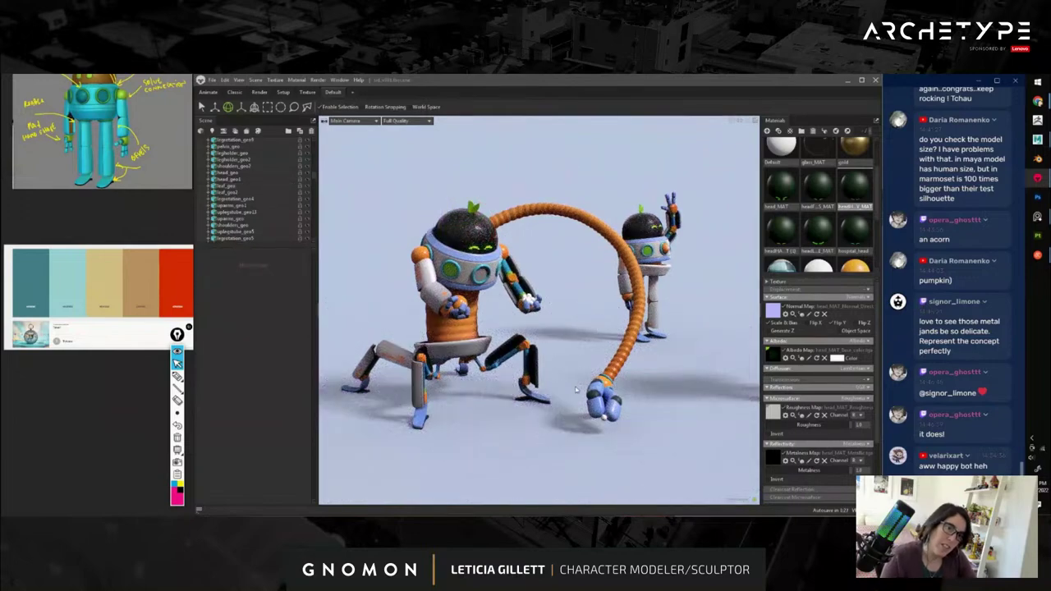
pyautogui.moveTo(577, 389); pyautogui.dragTo(589, 358)
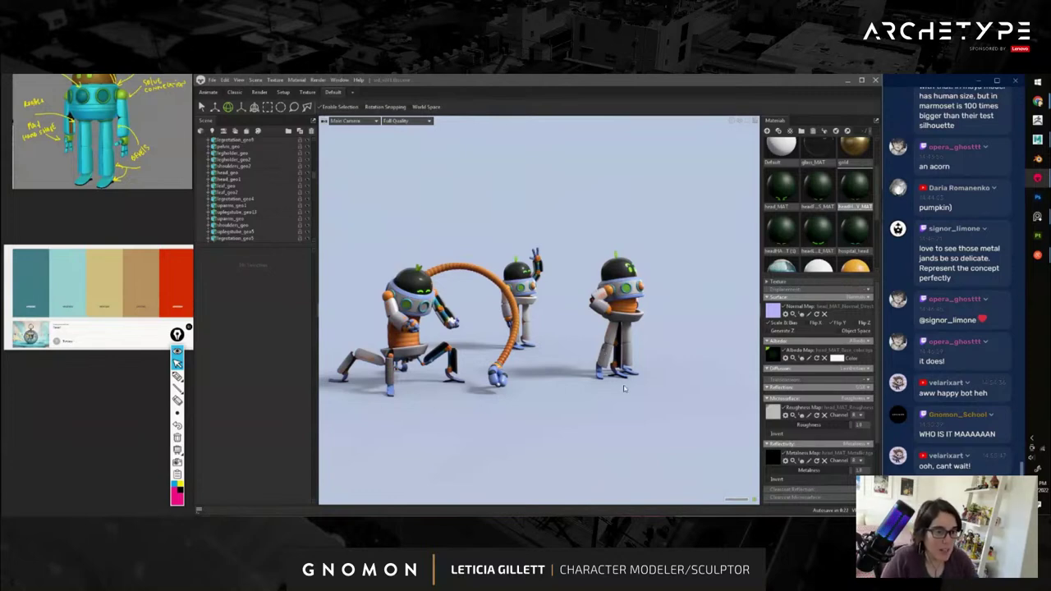
pyautogui.keyDown('alt'); pyautogui.moveTo(686, 388); pyautogui.dragTo(573, 359); pyautogui.keyUp('alt')
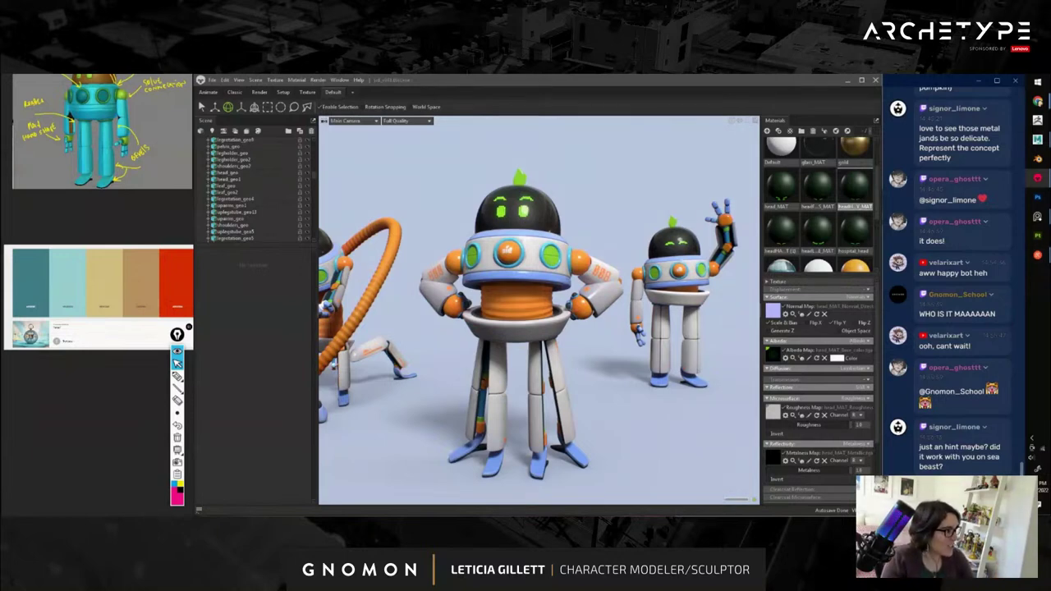
# Switch to Chrome and open the searched modeler's ArtStation profile from one of the artwork results.
pyautogui.hotkey('alt', 'Tab')
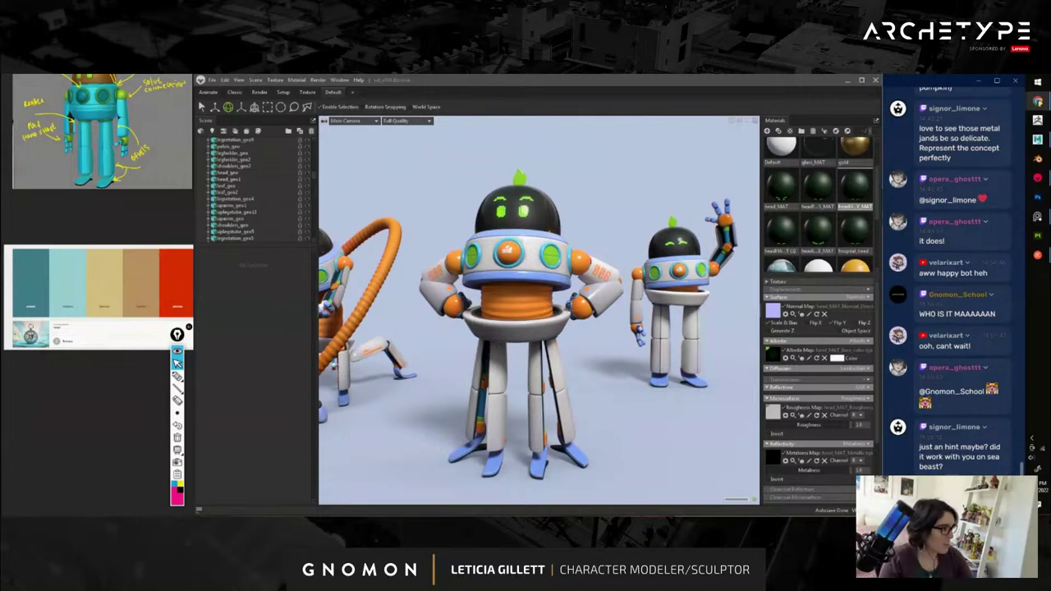
pyautogui.moveTo(673, 124); pyautogui.dragTo(348, 102)
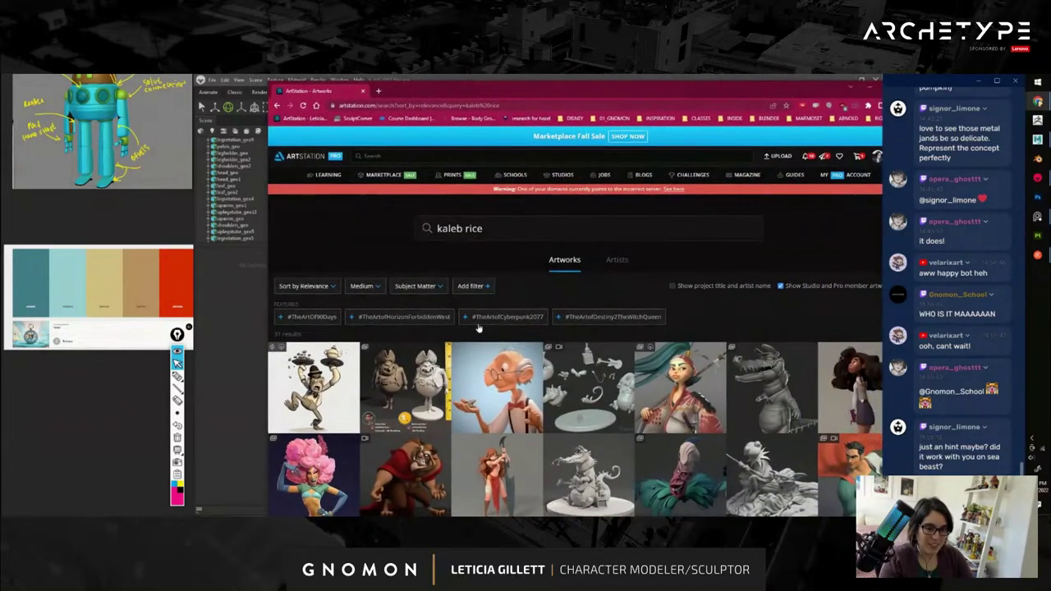
pyautogui.click(843, 383)
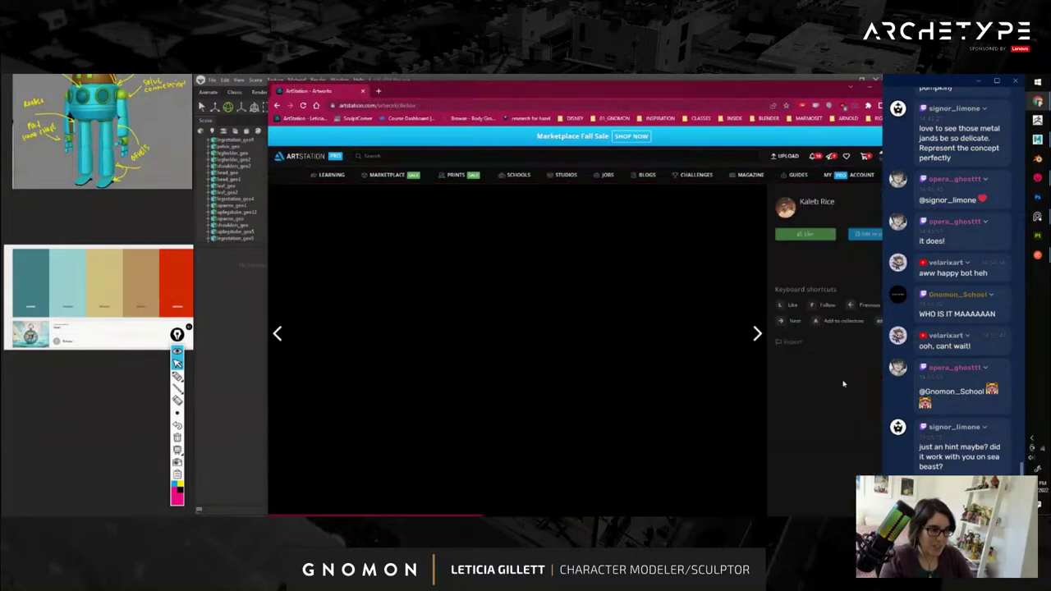
pyautogui.click(818, 207)
pyautogui.moveTo(520, 92); pyautogui.dragTo(450, 86)
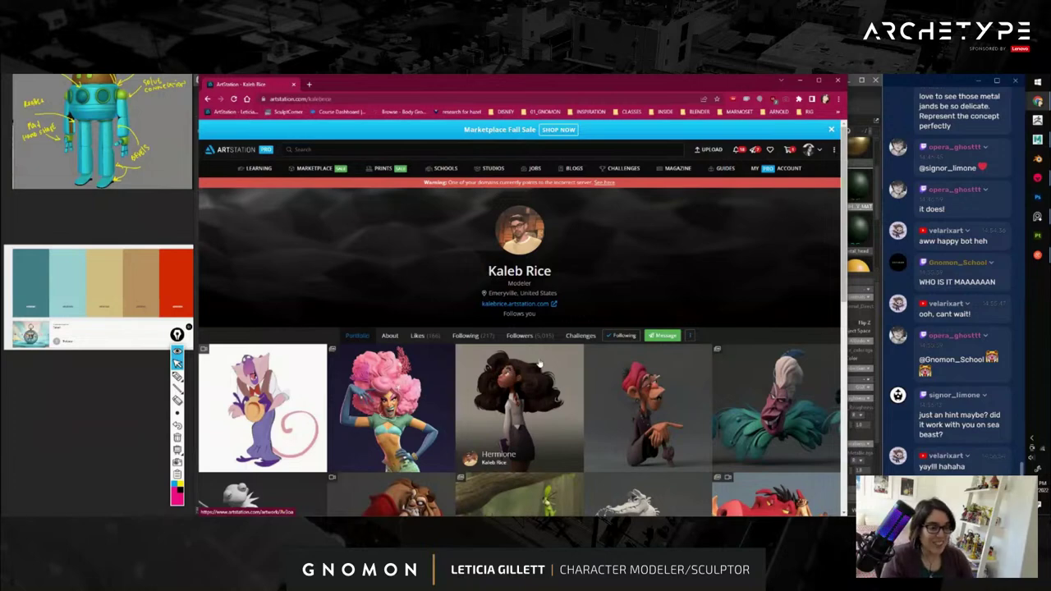
# Browse the character artworks in the modeler's ArtStation portfolio.
pyautogui.scroll(-5, 511, 371)
pyautogui.scroll(3, 640, 390)
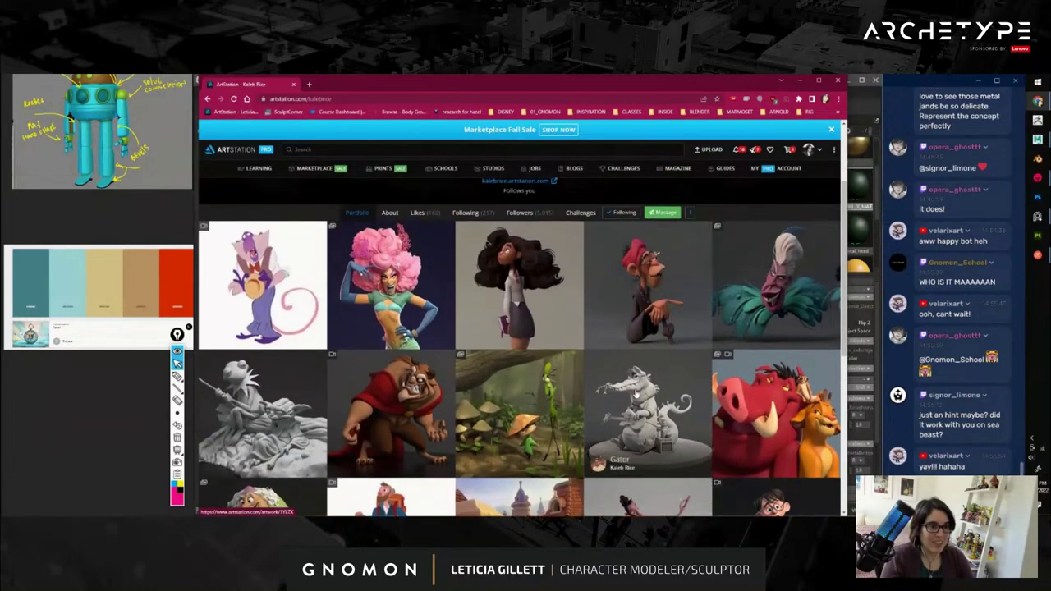
pyautogui.scroll(-1, 635, 395)
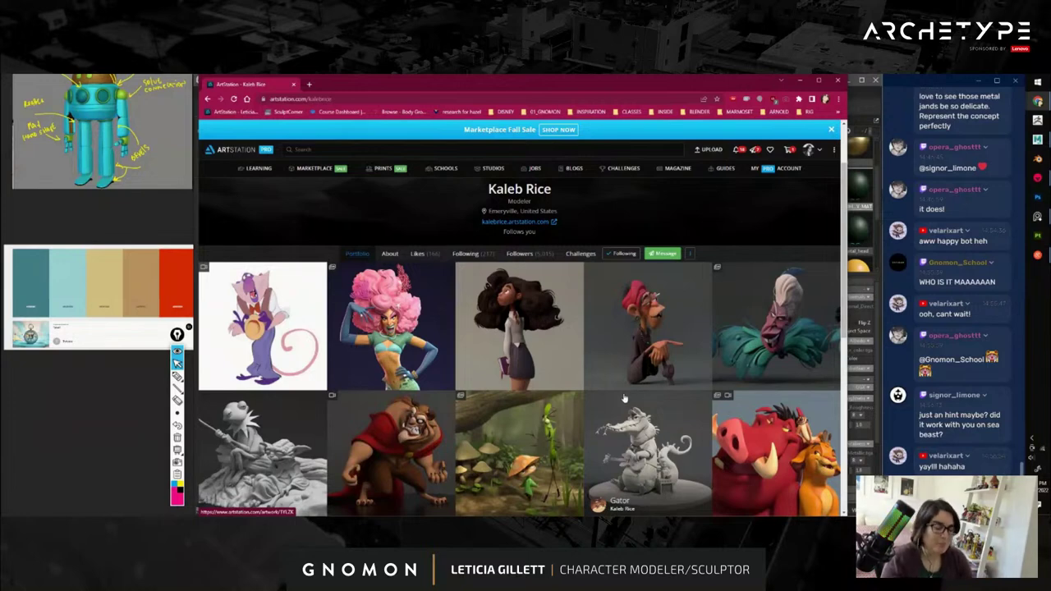
pyautogui.scroll(-3, 624, 403)
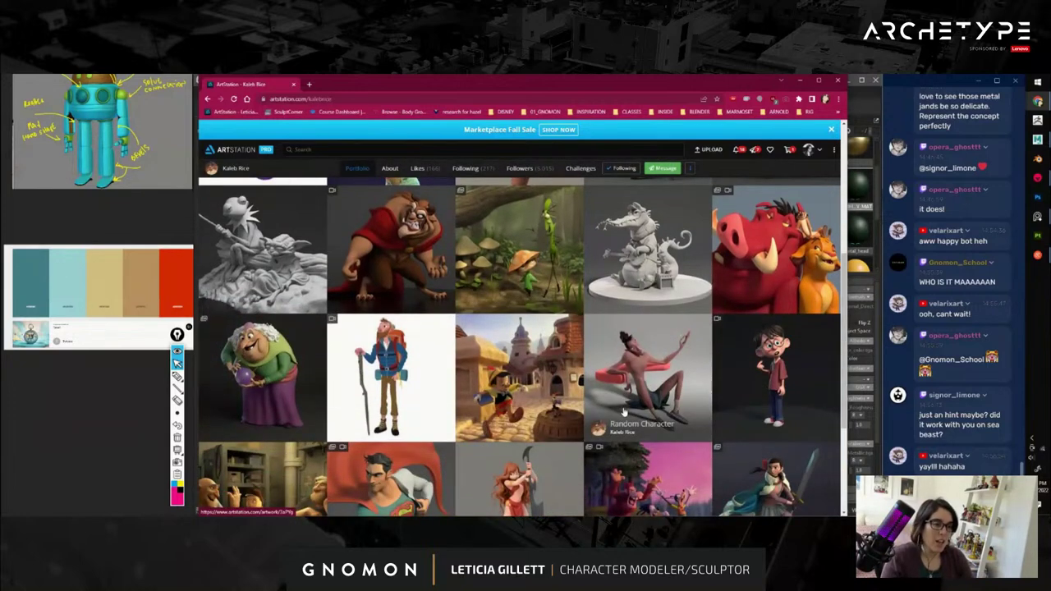
pyautogui.scroll(-2, 622, 411)
pyautogui.scroll(4, 622, 409)
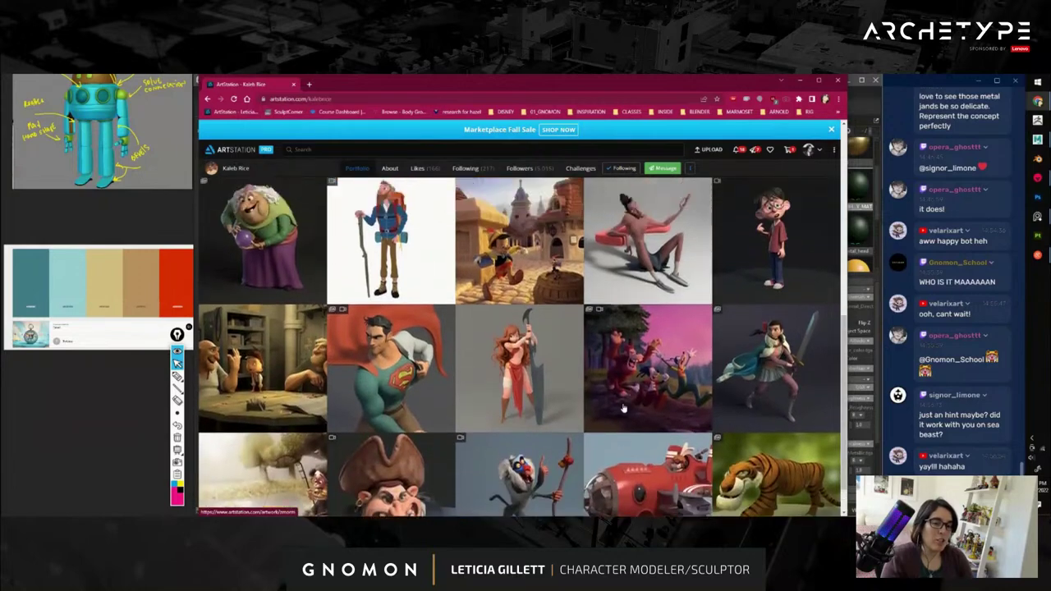
pyautogui.scroll(2, 624, 408)
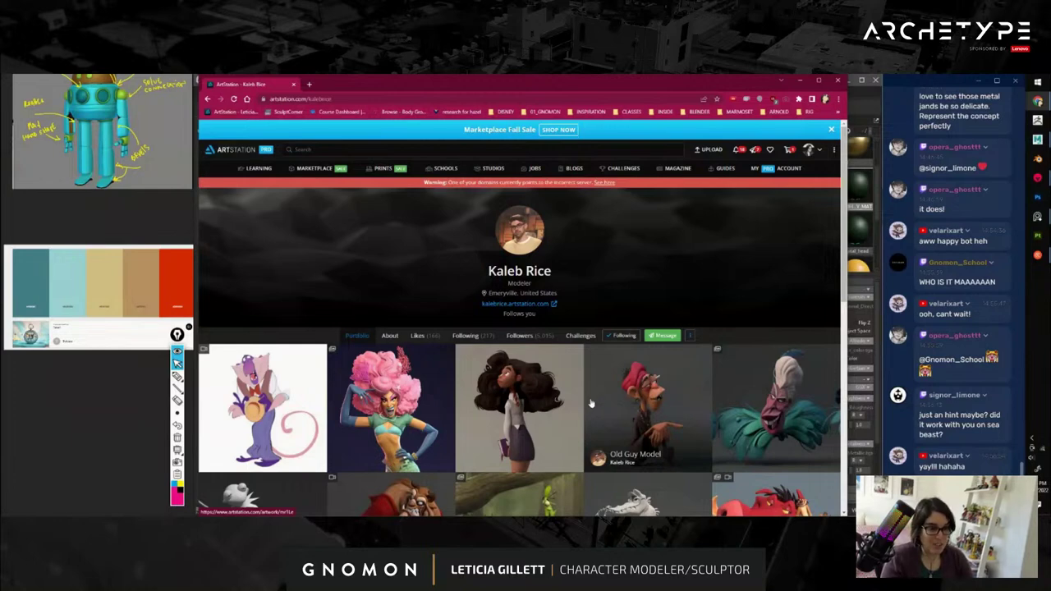
pyautogui.scroll(-3, 590, 409)
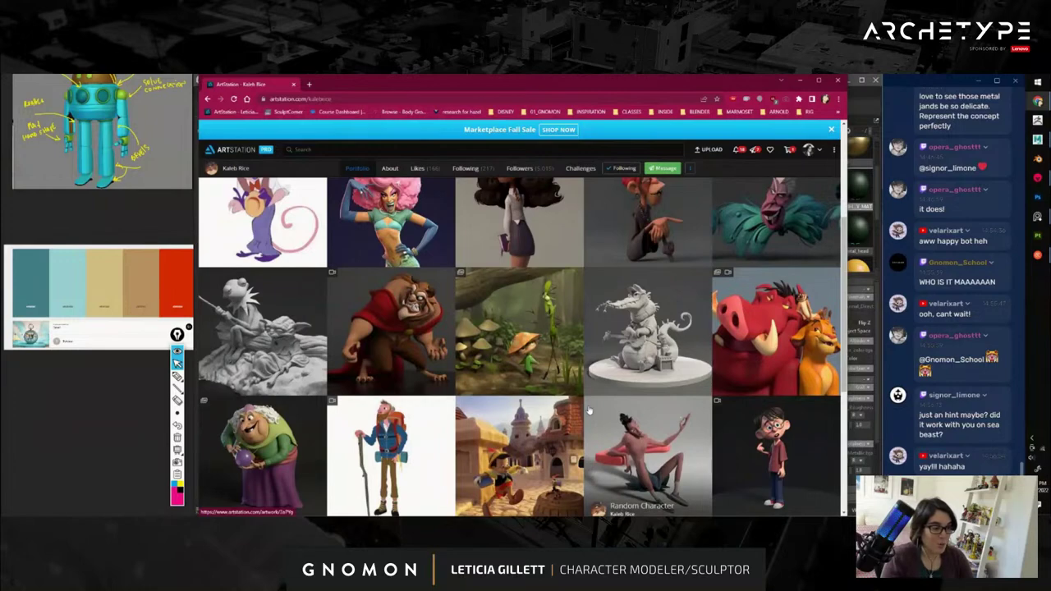
pyautogui.scroll(-3, 588, 409)
pyautogui.scroll(-2, 588, 408)
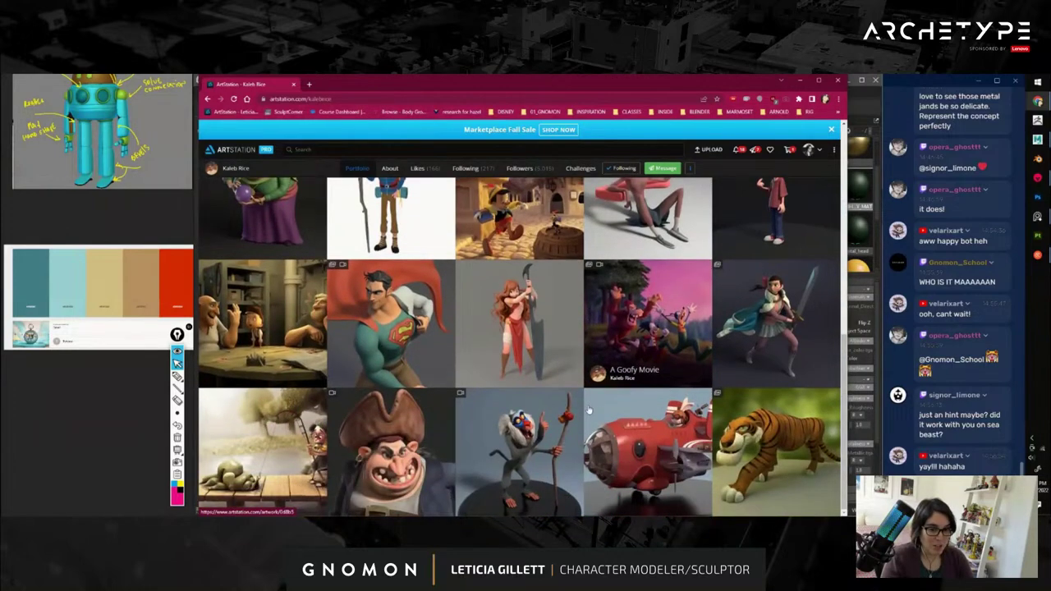
pyautogui.scroll(5, 587, 407)
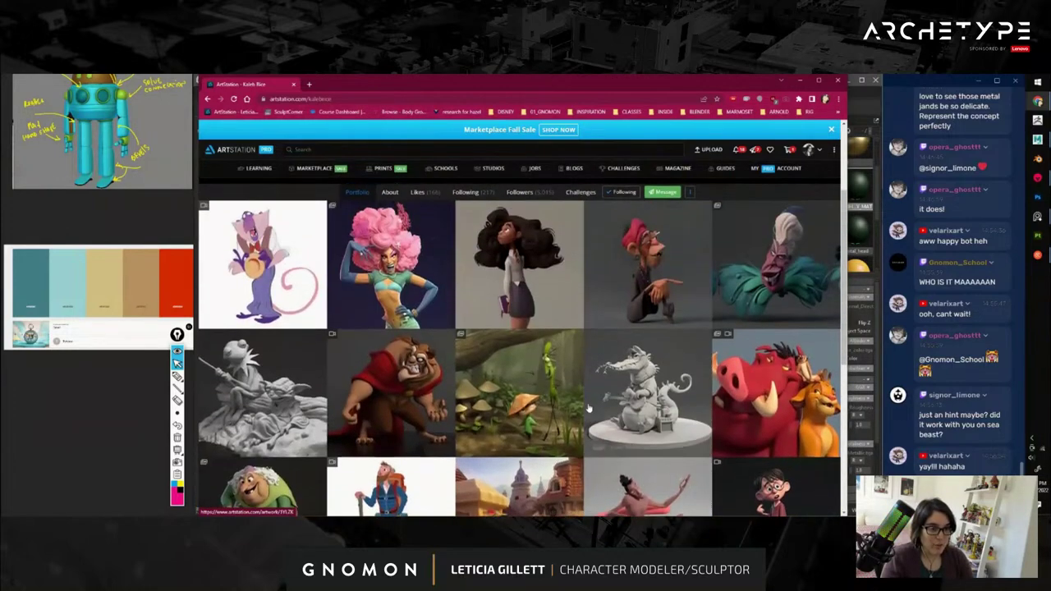
pyautogui.scroll(3, 588, 409)
# Share the ArtStation profile's web address in the stream chat and dismiss the Marketplace Fall Sale banner.
pyautogui.click(350, 97)
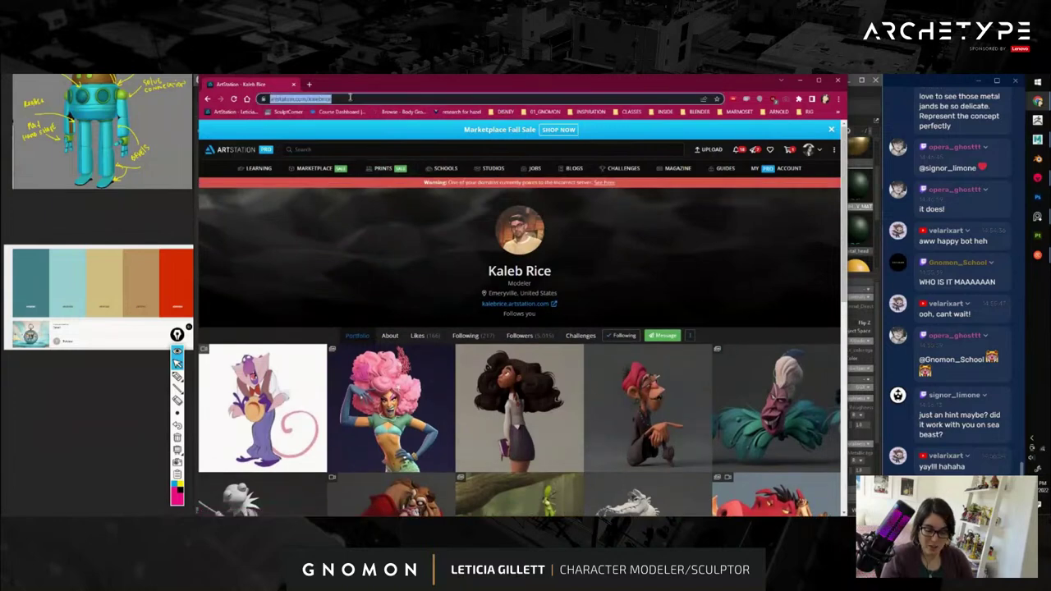
pyautogui.click(952, 493)
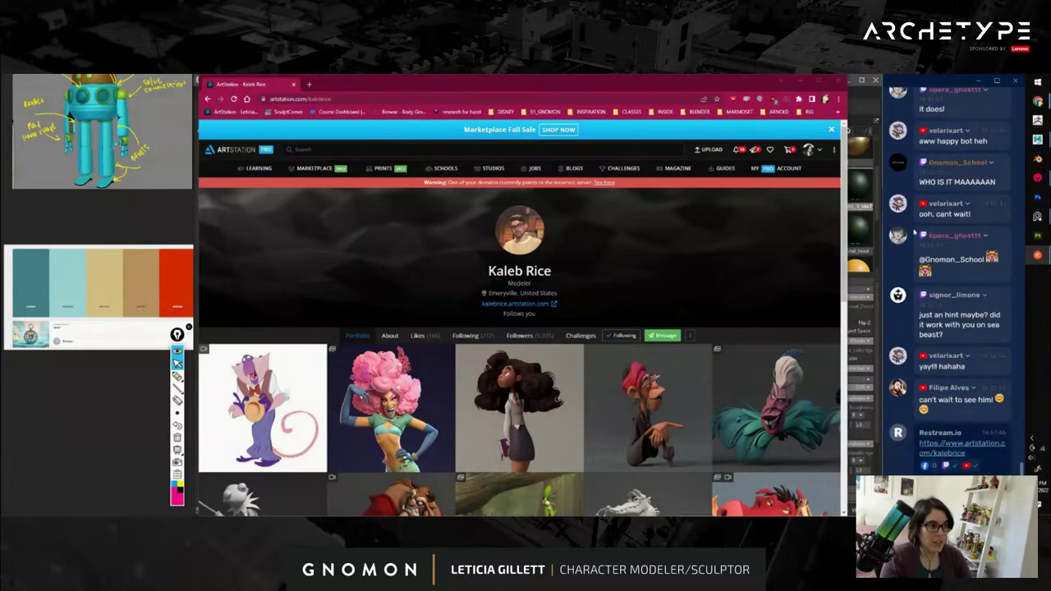
pyautogui.click(831, 129)
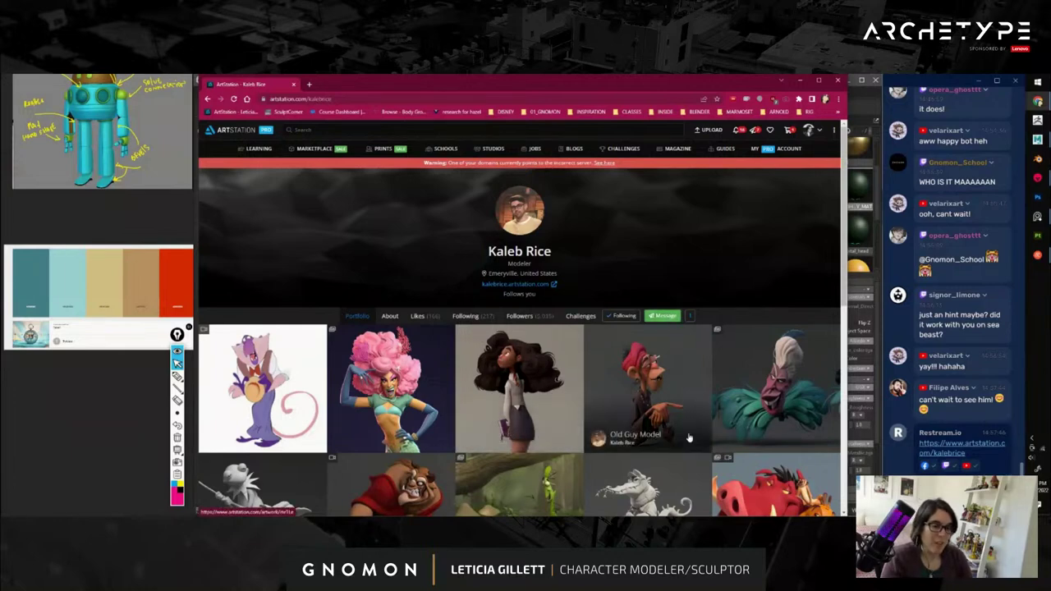
# Look over the upper rows of the modeler's portfolio once more.
pyautogui.scroll(-3, 425, 446)
pyautogui.scroll(3, 457, 422)
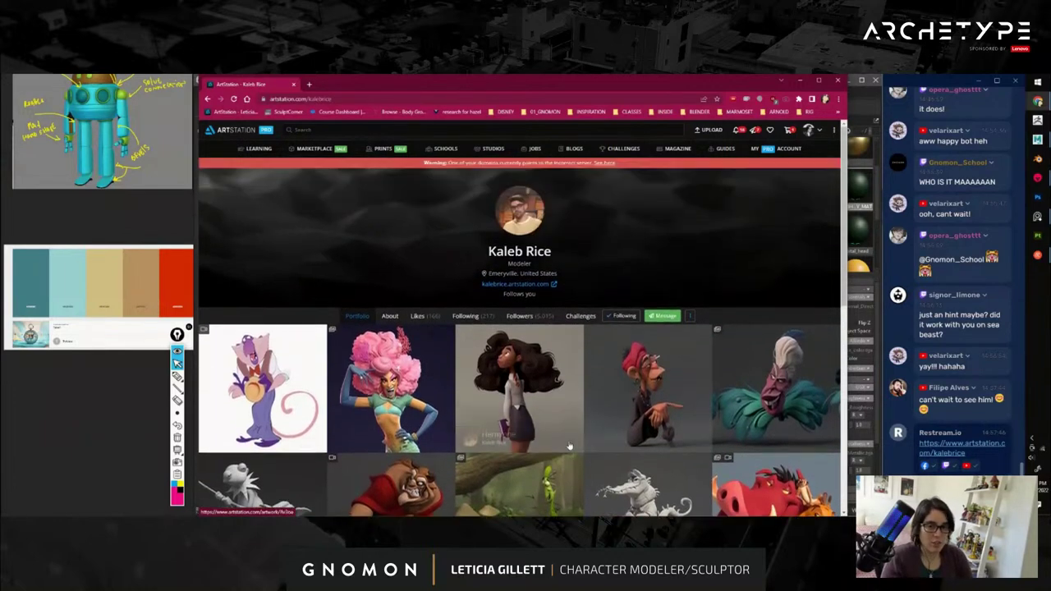
pyautogui.scroll(-2, 542, 411)
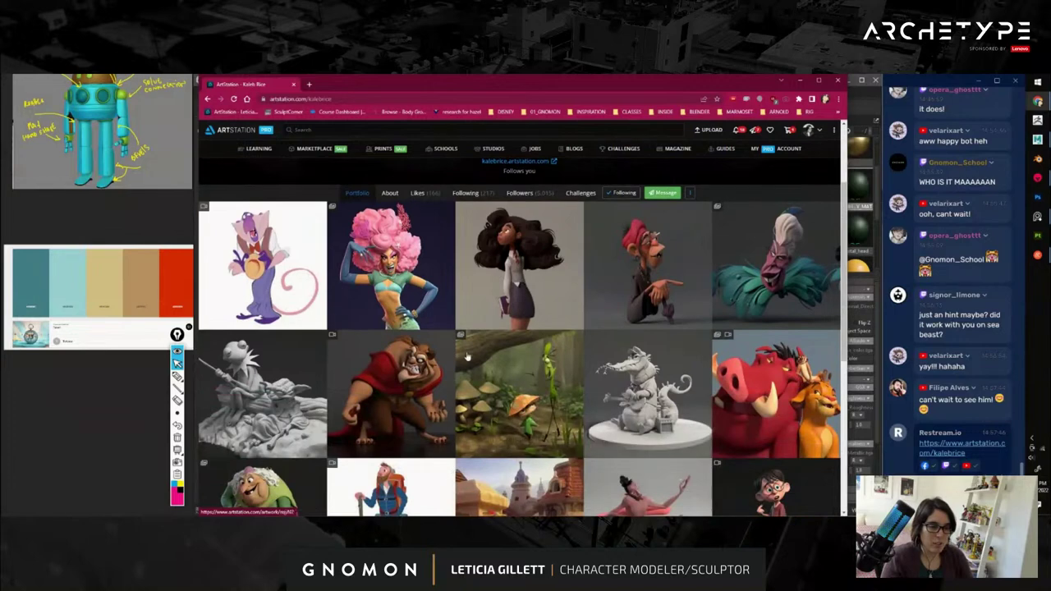
pyautogui.scroll(2, 640, 402)
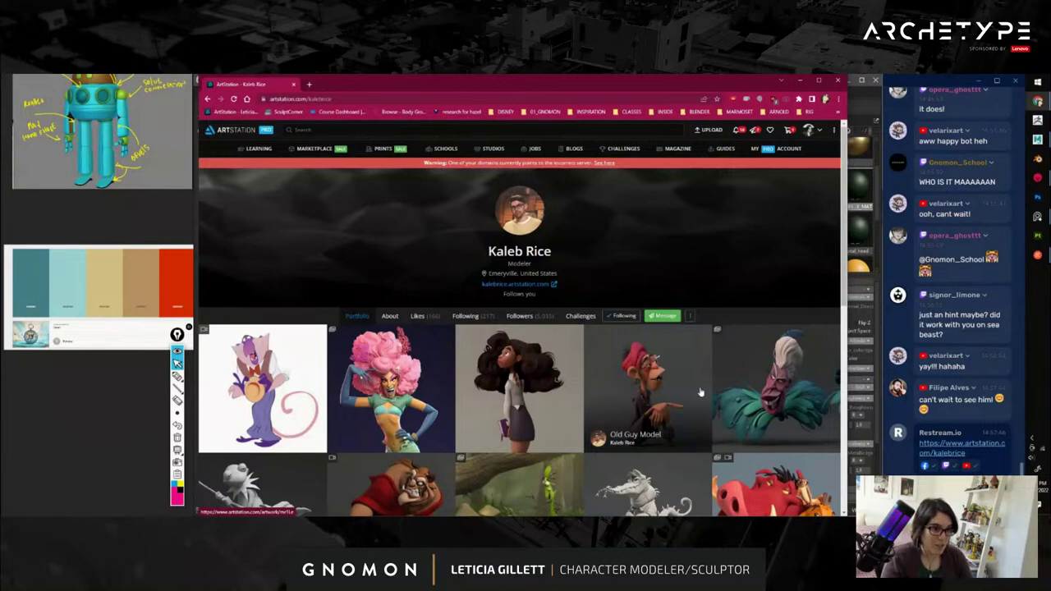
# Search Google in a new tab for the modeler's name followed by "lightyear".
pyautogui.click(309, 83)
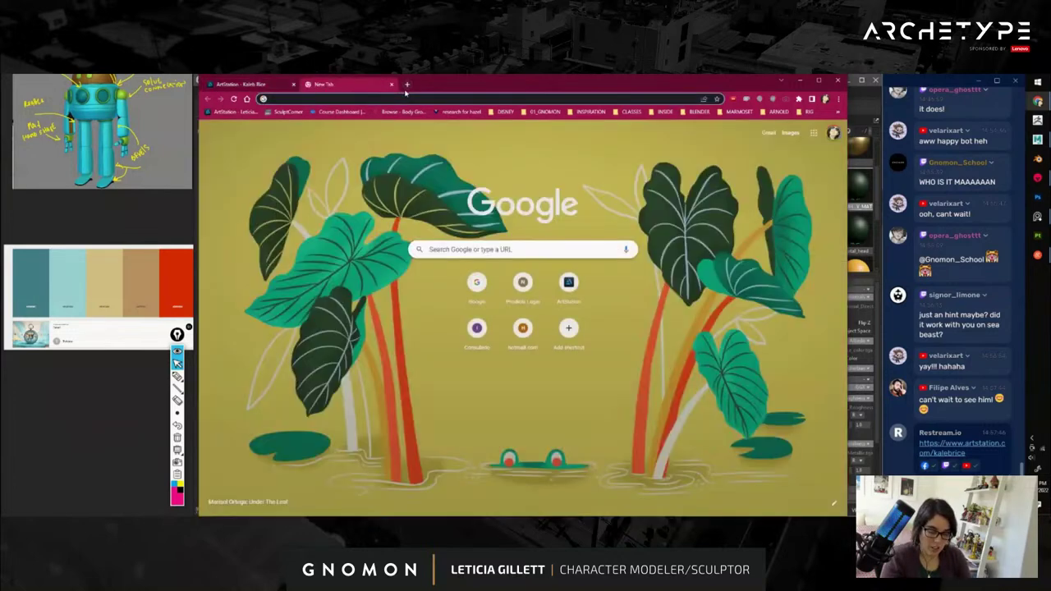
pyautogui.write('kaleb rice')
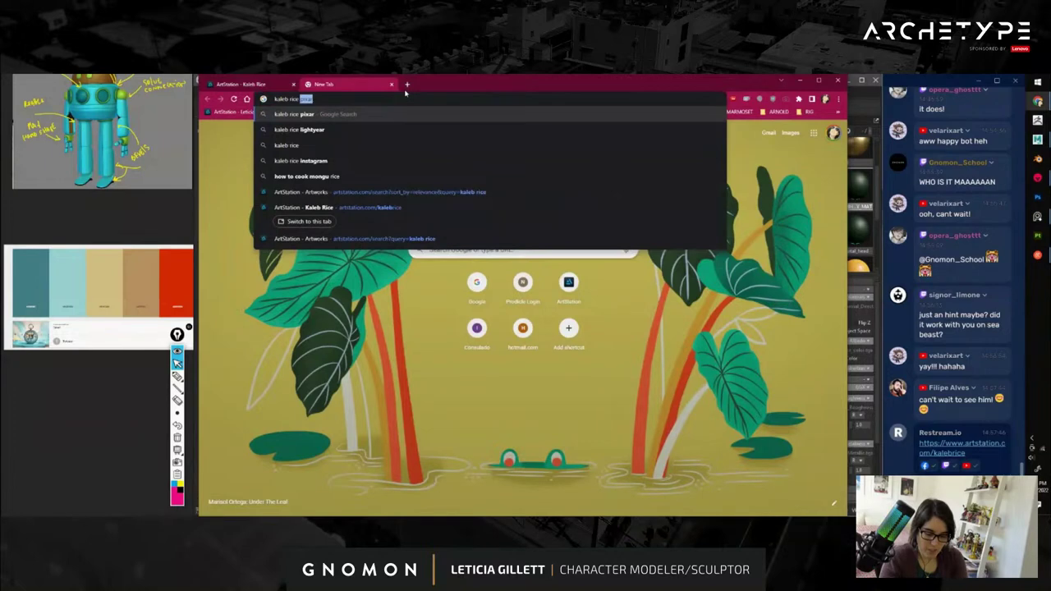
pyautogui.write(' buzz light')
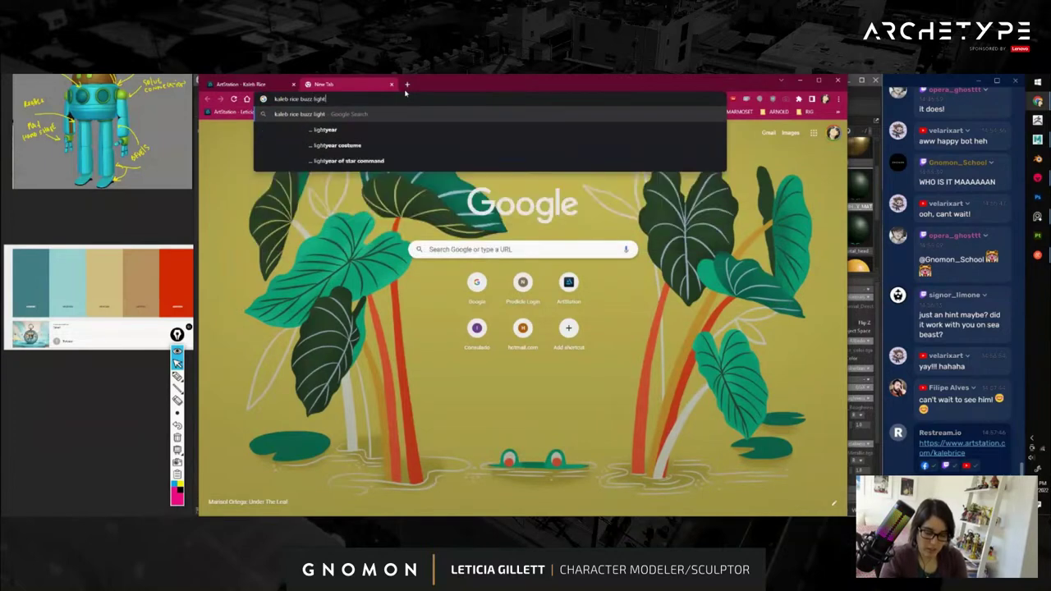
pyautogui.press('BackSpace')
pyautogui.press('BackSpace')
pyautogui.press('BackSpace')
pyautogui.press('BackSpace')
pyautogui.press('BackSpace')
pyautogui.press('BackSpace')
pyautogui.press('BackSpace')
pyautogui.press('BackSpace')
pyautogui.press('BackSpace')
pyautogui.press('BackSpace')
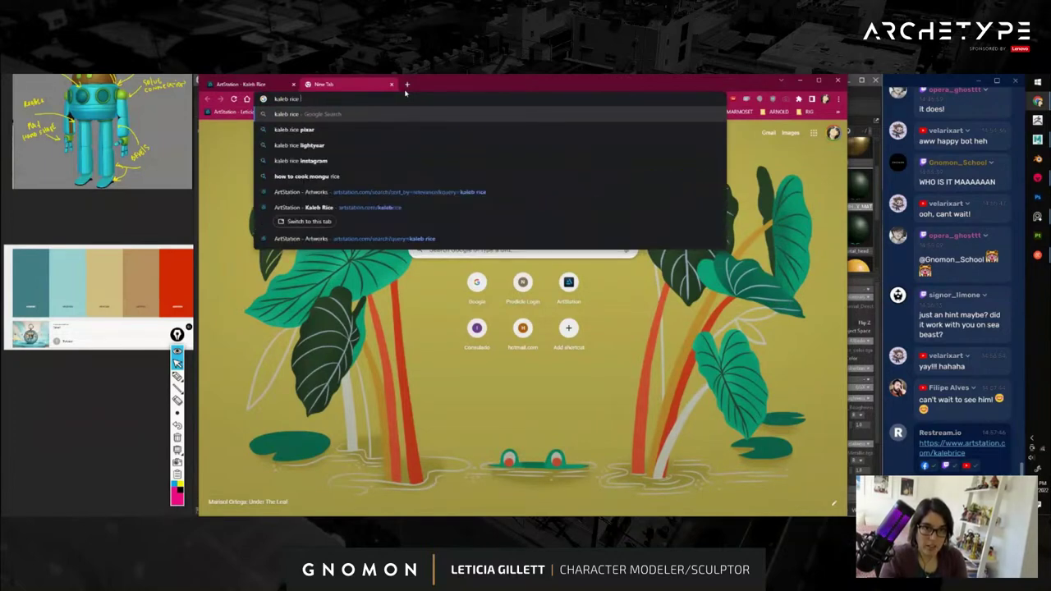
pyautogui.write('lightyear')
pyautogui.press('Return')
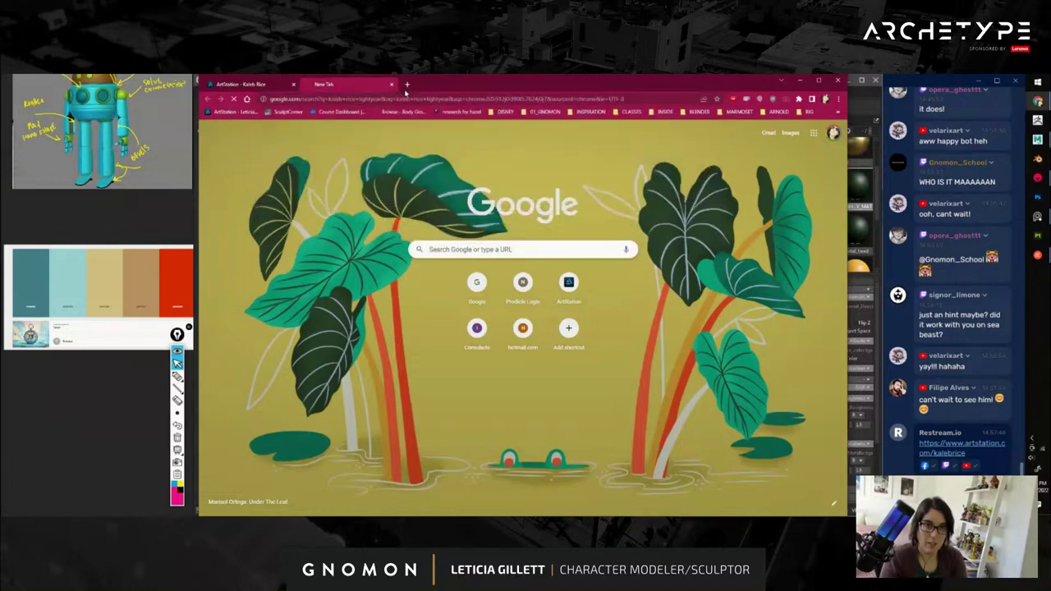
# Show all image results and preview the grayscale expression sheet and the full-color Lightyear character lineups.
pyautogui.click(379, 249)
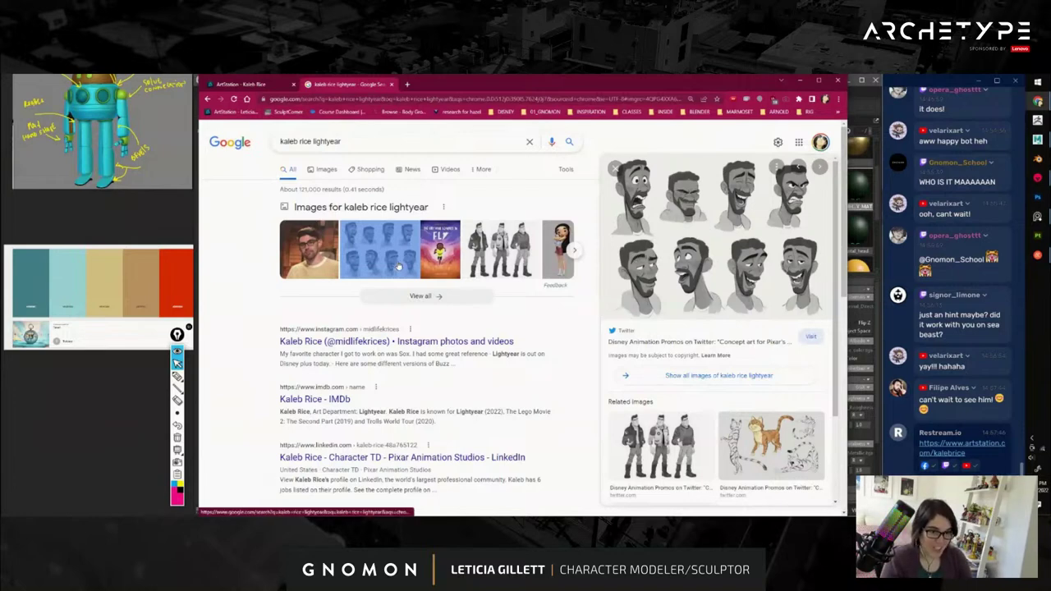
pyautogui.click(421, 296)
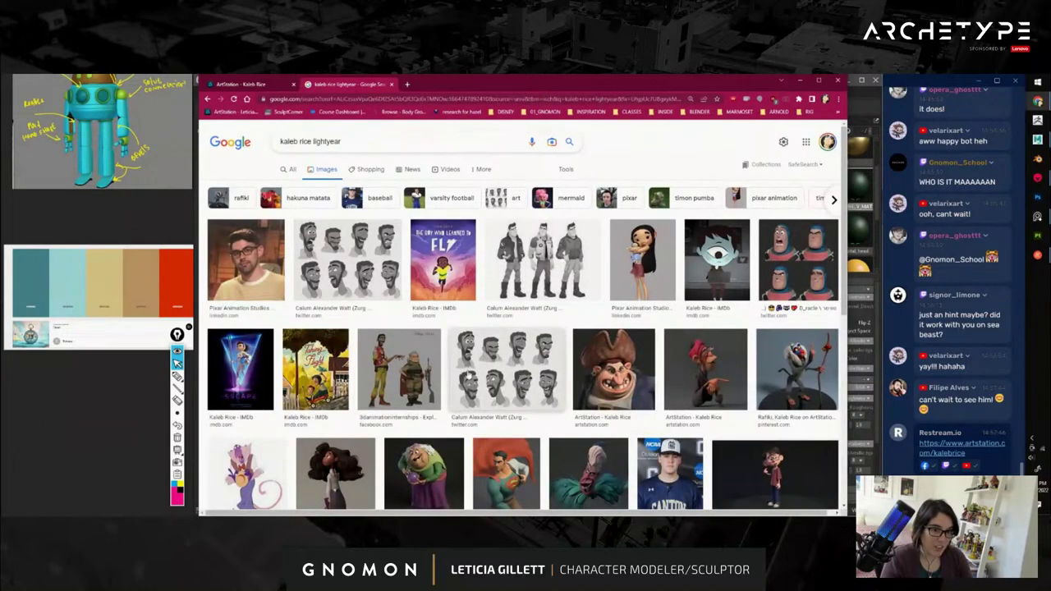
pyautogui.click(399, 370)
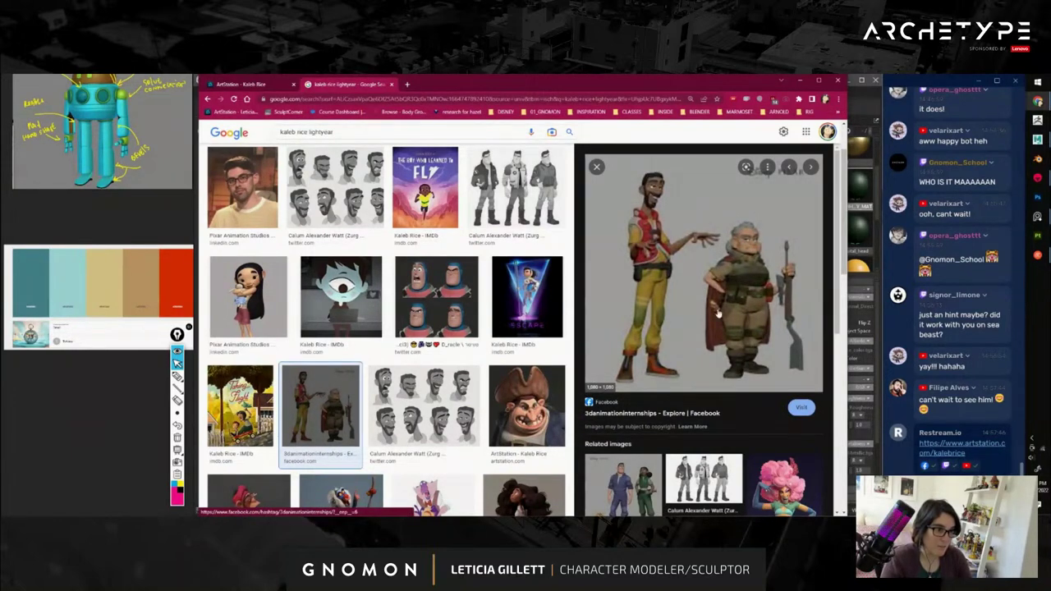
pyautogui.scroll(-2, 655, 303)
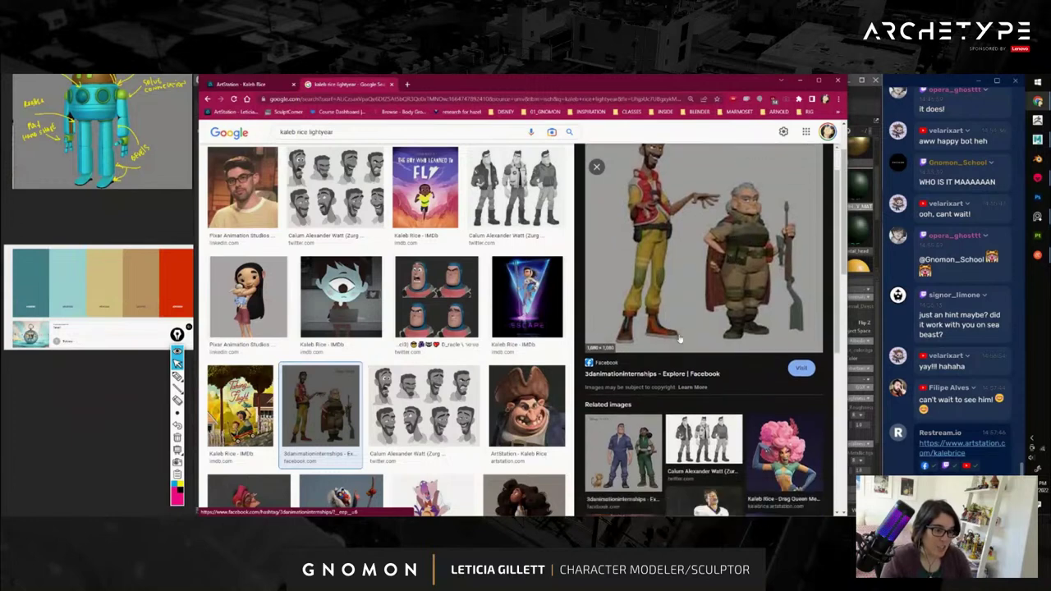
pyautogui.click(626, 372)
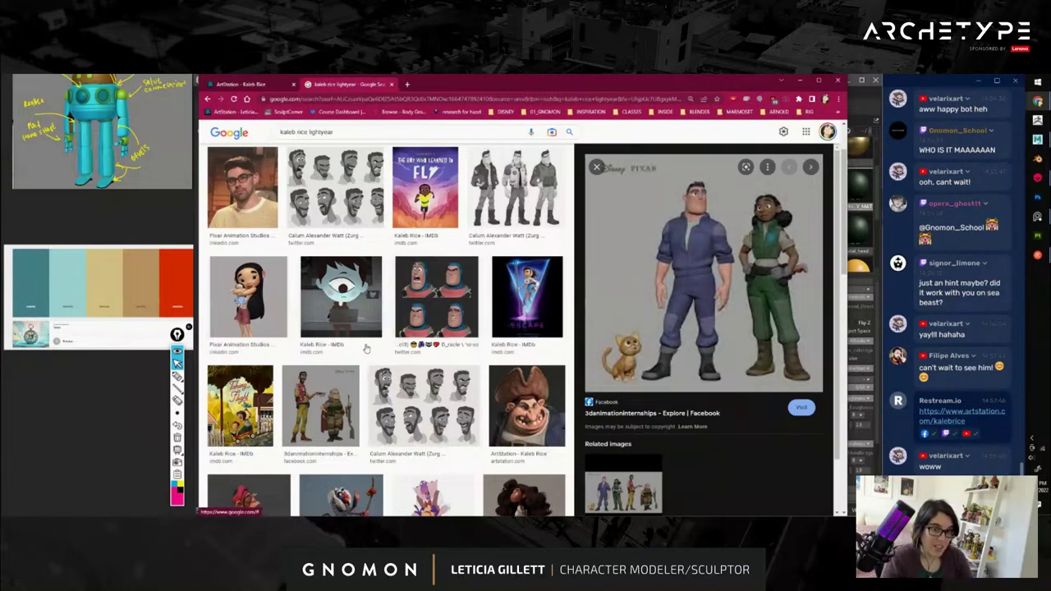
pyautogui.click(325, 209)
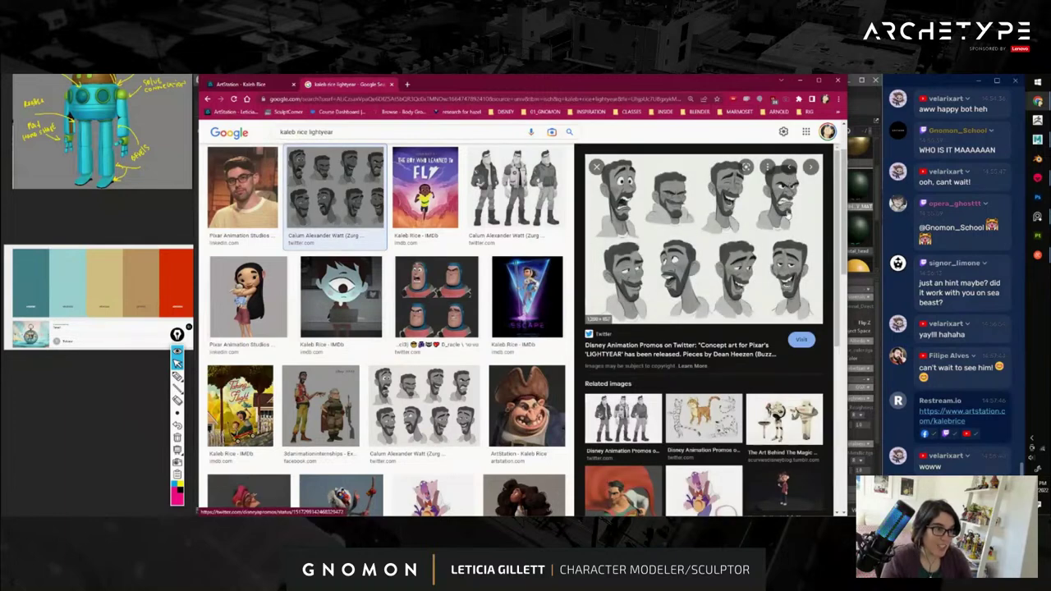
pyautogui.click(321, 406)
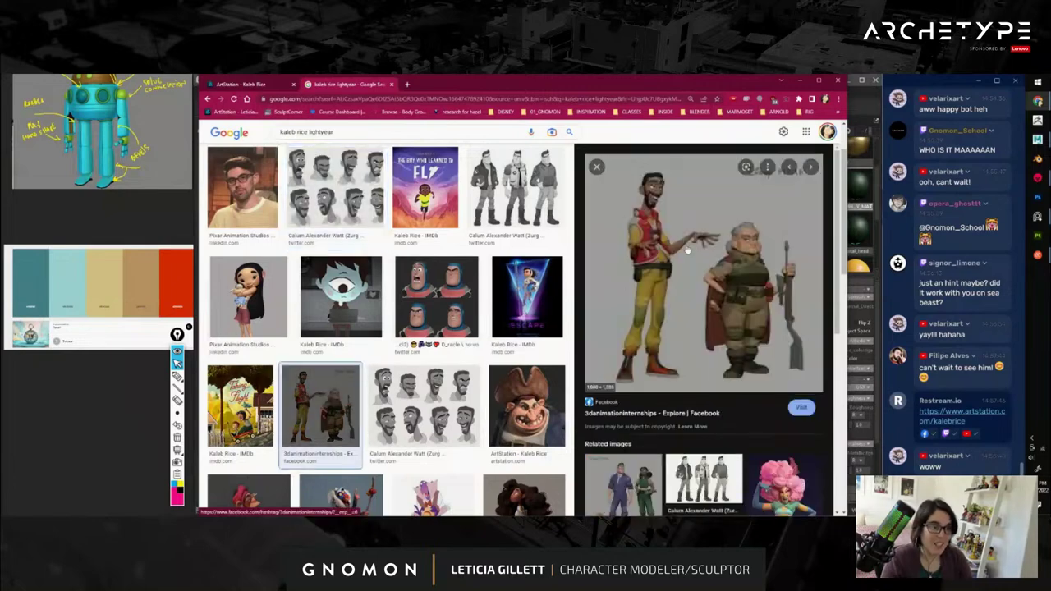
# Look through the image results for more of the modeler's Lightyear work.
pyautogui.scroll(-5, 481, 378)
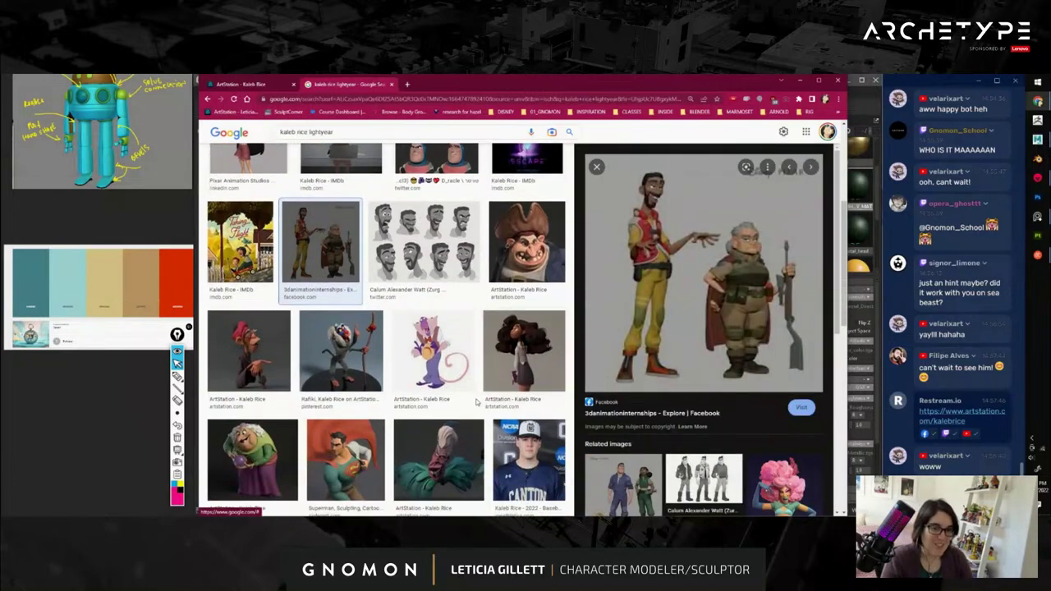
pyautogui.scroll(-3, 481, 378)
pyautogui.scroll(8, 472, 417)
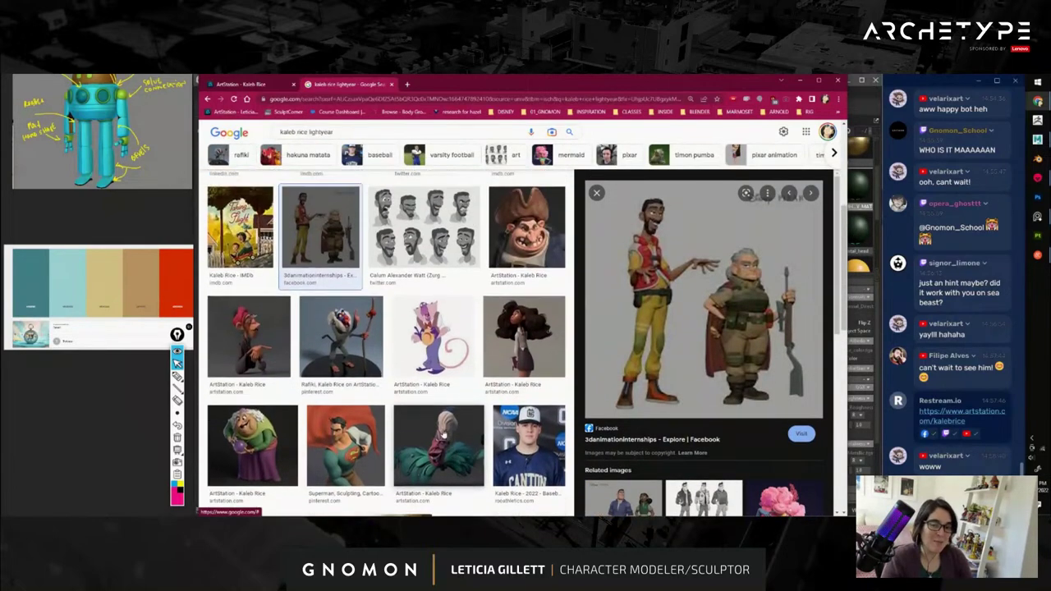
pyautogui.scroll(1, 450, 422)
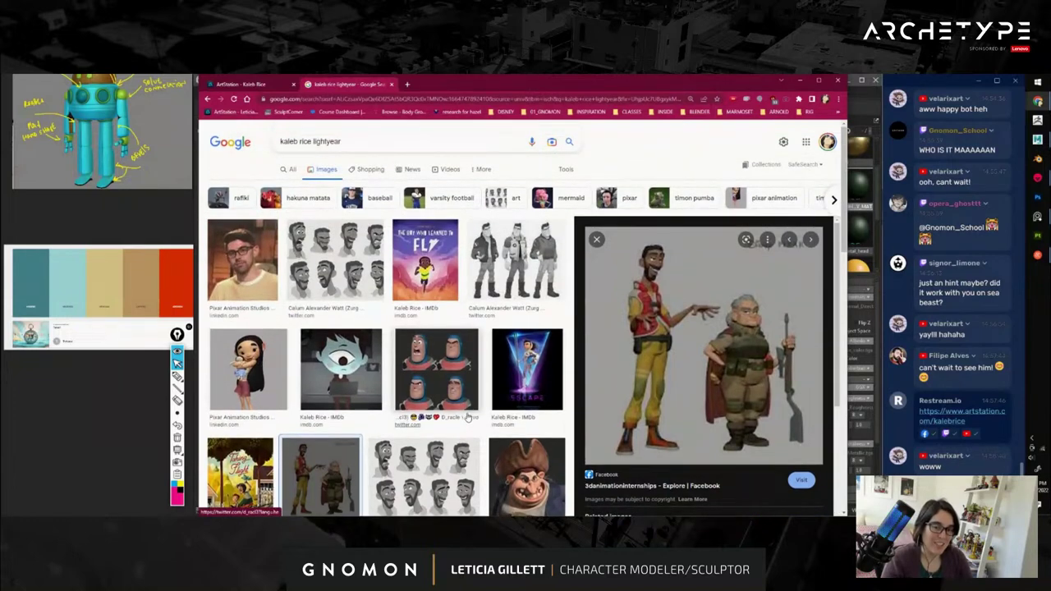
pyautogui.scroll(-4, 467, 415)
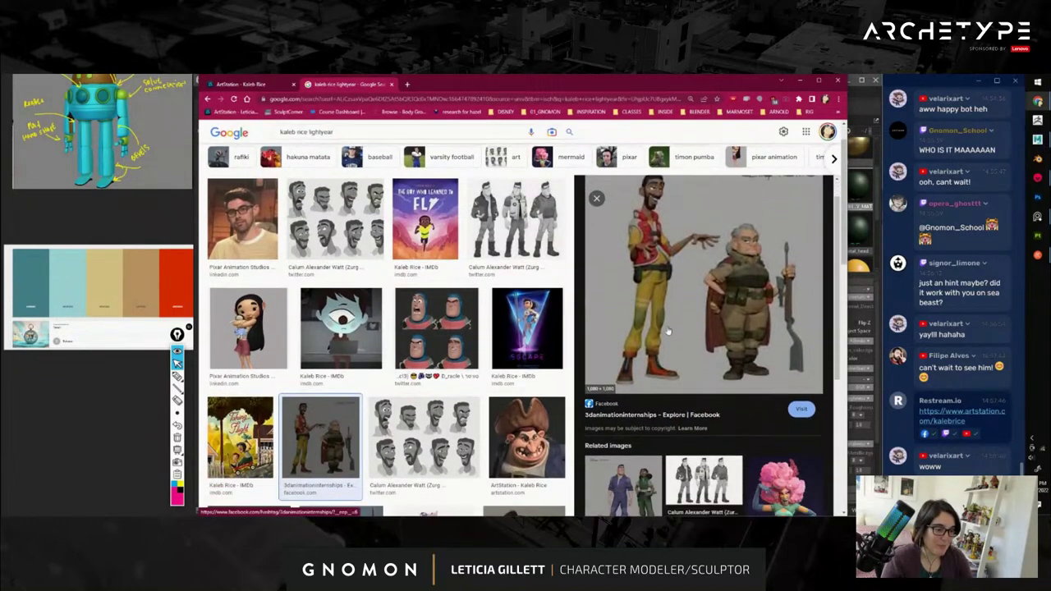
pyautogui.scroll(-10, 475, 367)
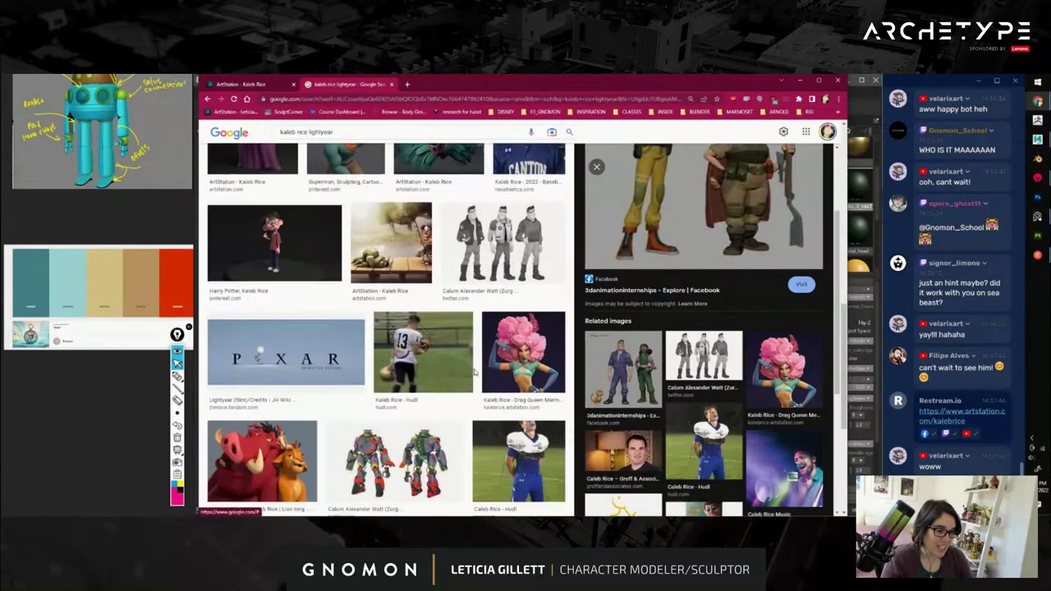
pyautogui.scroll(15, 474, 373)
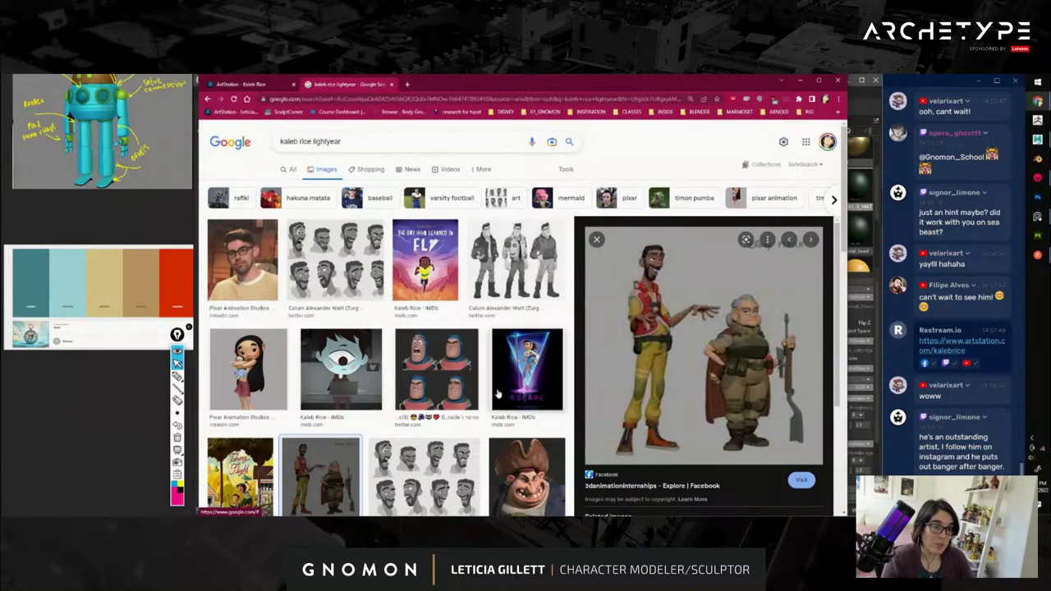
pyautogui.scroll(-1, 525, 408)
pyautogui.scroll(-5, 526, 407)
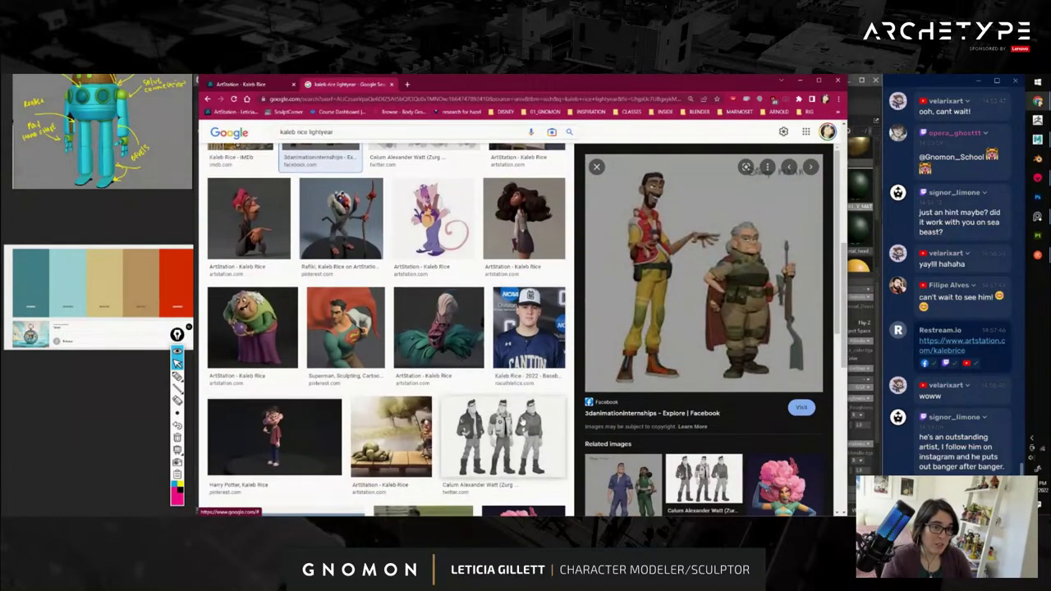
pyautogui.scroll(-8, 535, 419)
pyautogui.scroll(10, 535, 419)
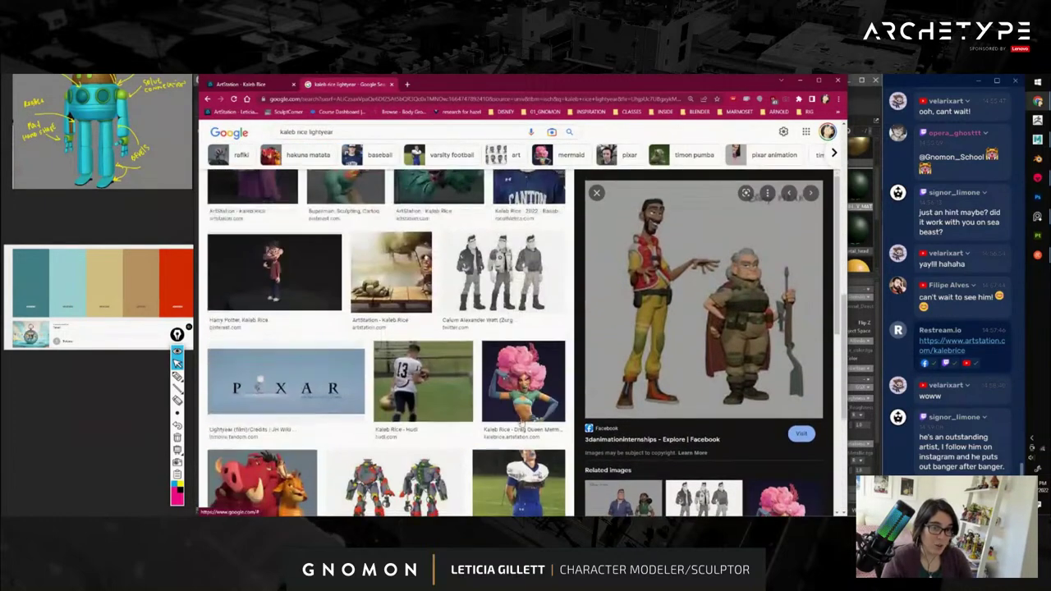
pyautogui.scroll(3, 535, 419)
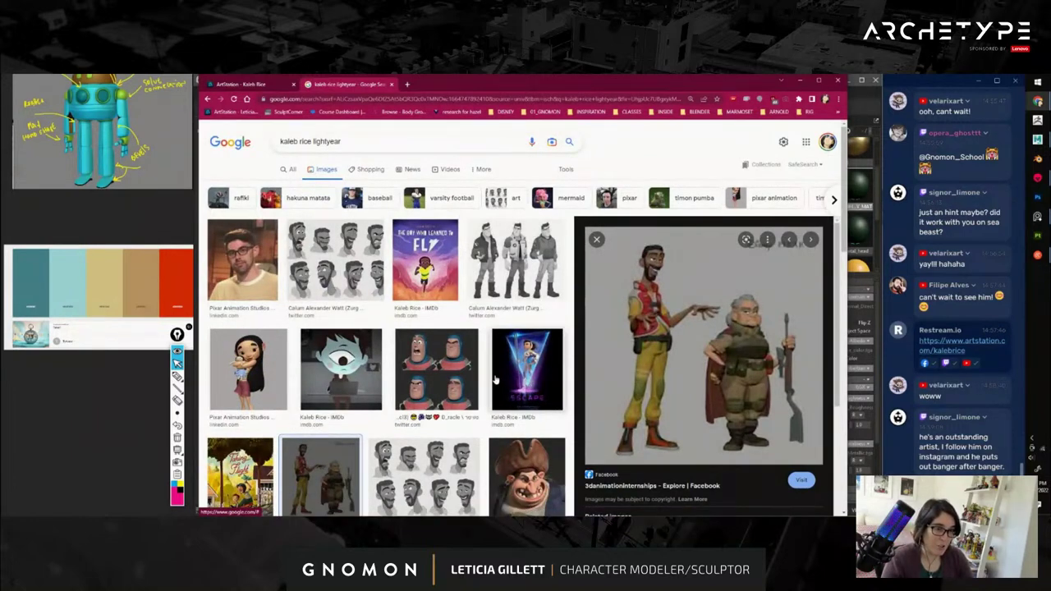
# Preview the grayscale bearded-man expression sheet and the image of four Buzz Lightyear facial expressions.
pyautogui.click(335, 275)
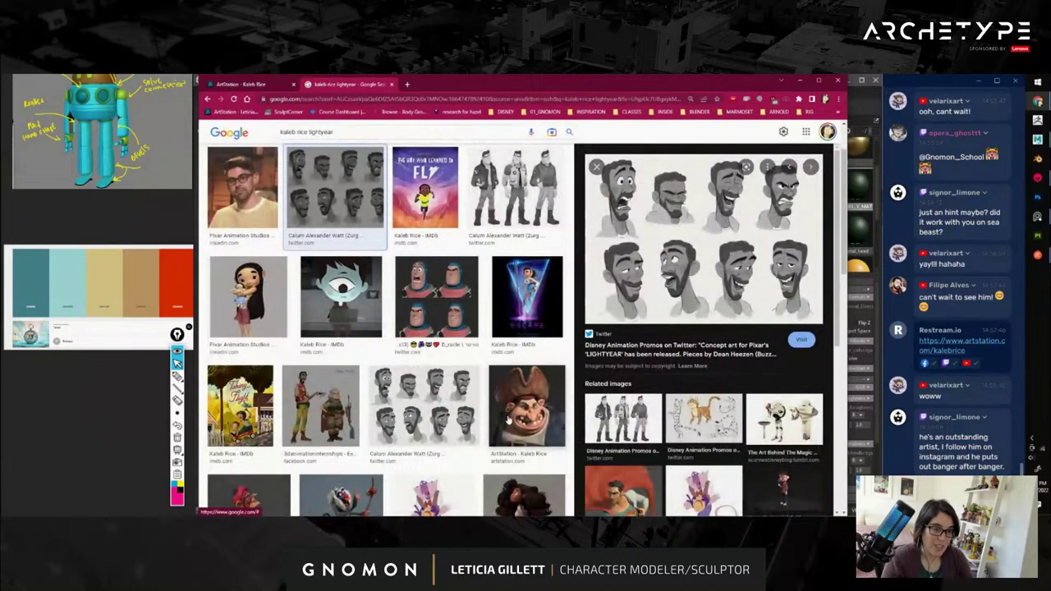
pyautogui.scroll(2, 477, 394)
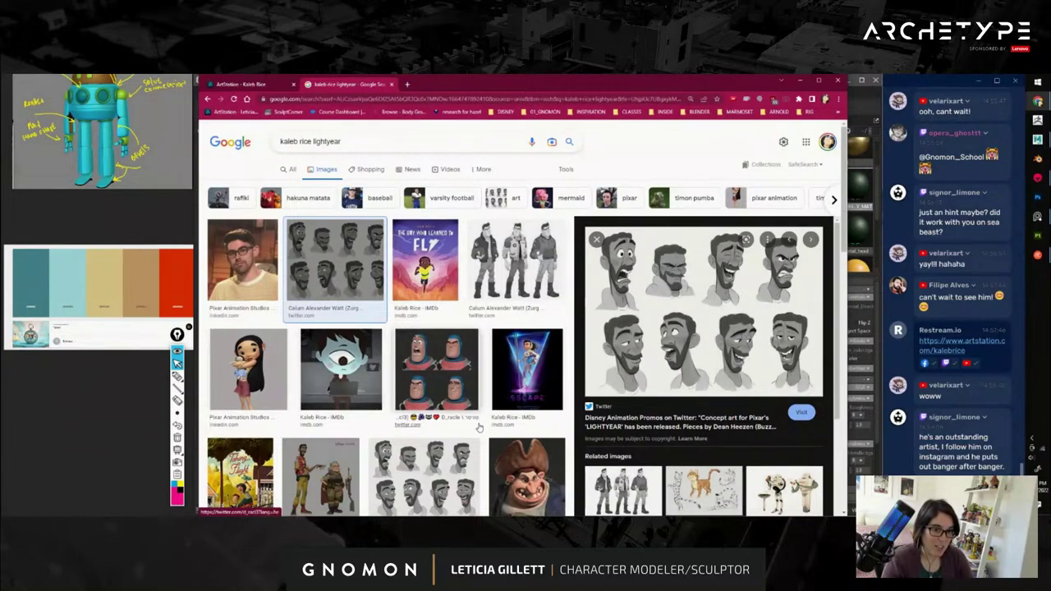
pyautogui.click(478, 427)
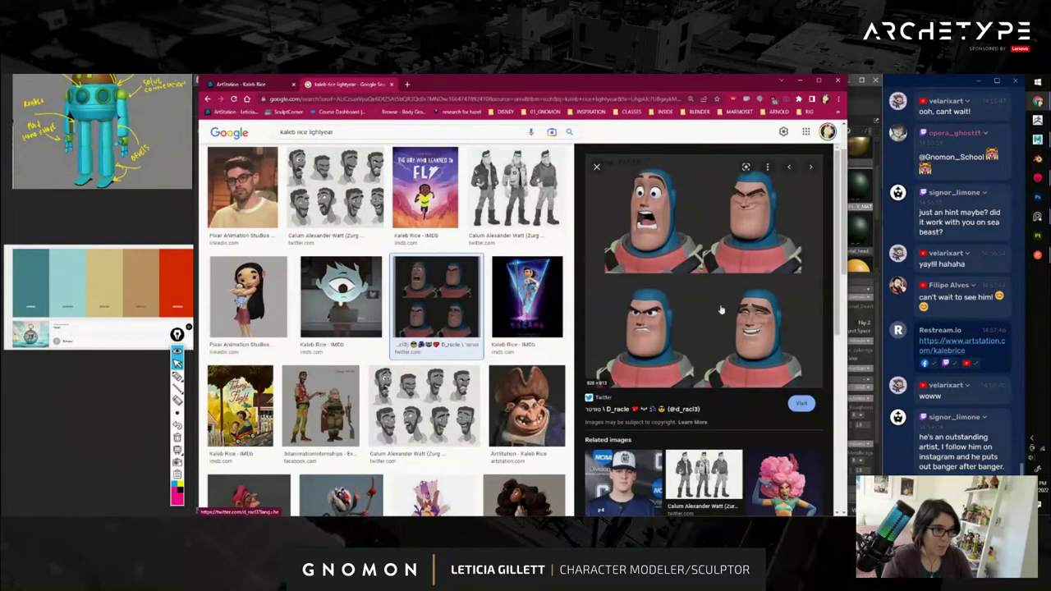
pyautogui.scroll(-3, 723, 321)
pyautogui.scroll(3, 729, 336)
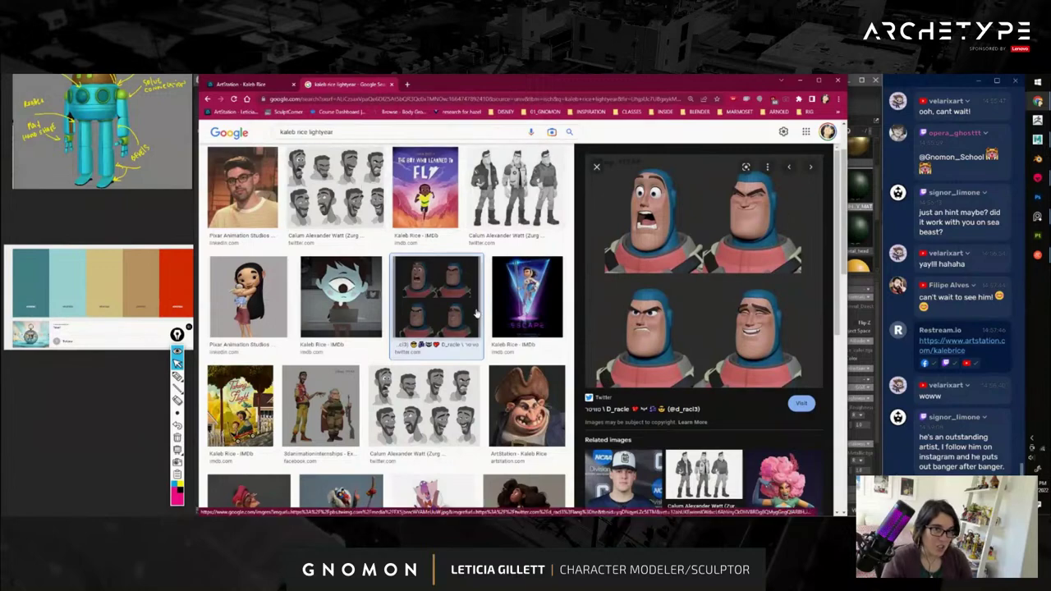
# Check the rest of the image results down to the end of the list.
pyautogui.scroll(2, 476, 314)
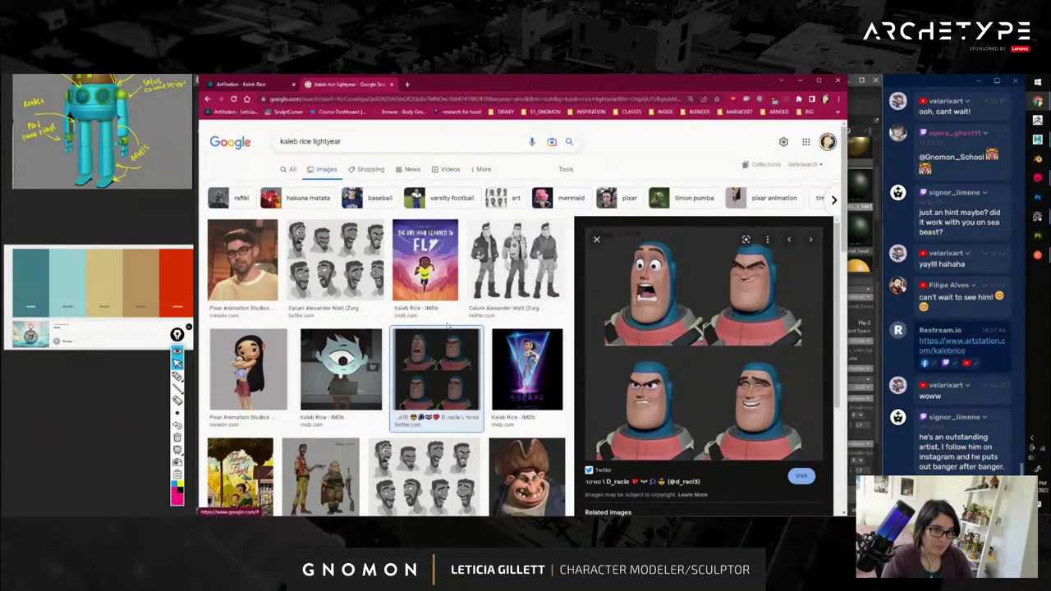
pyautogui.scroll(-3, 448, 324)
pyautogui.scroll(3, 441, 304)
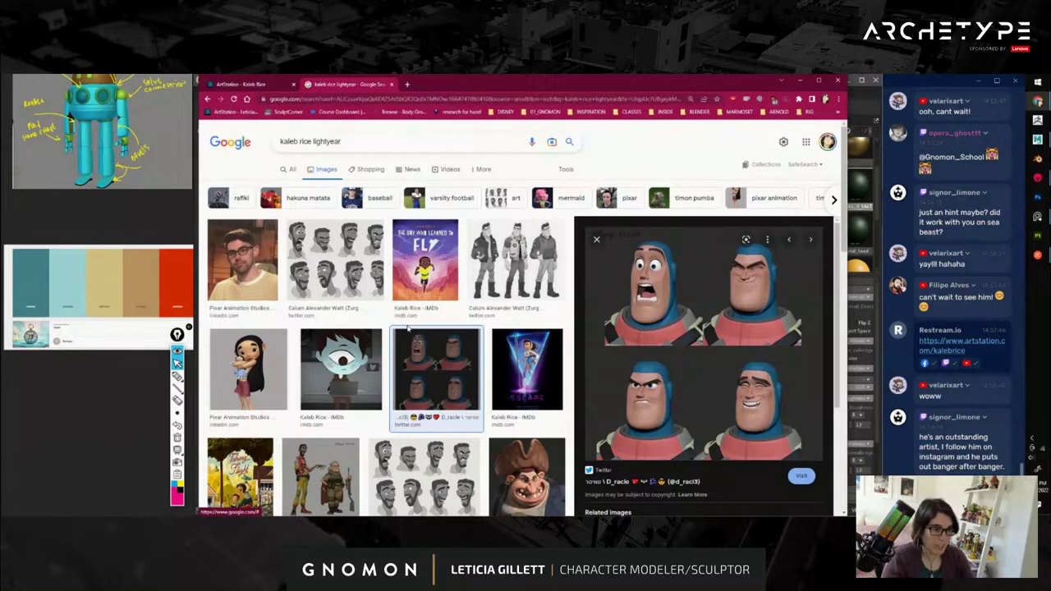
pyautogui.scroll(-5, 407, 328)
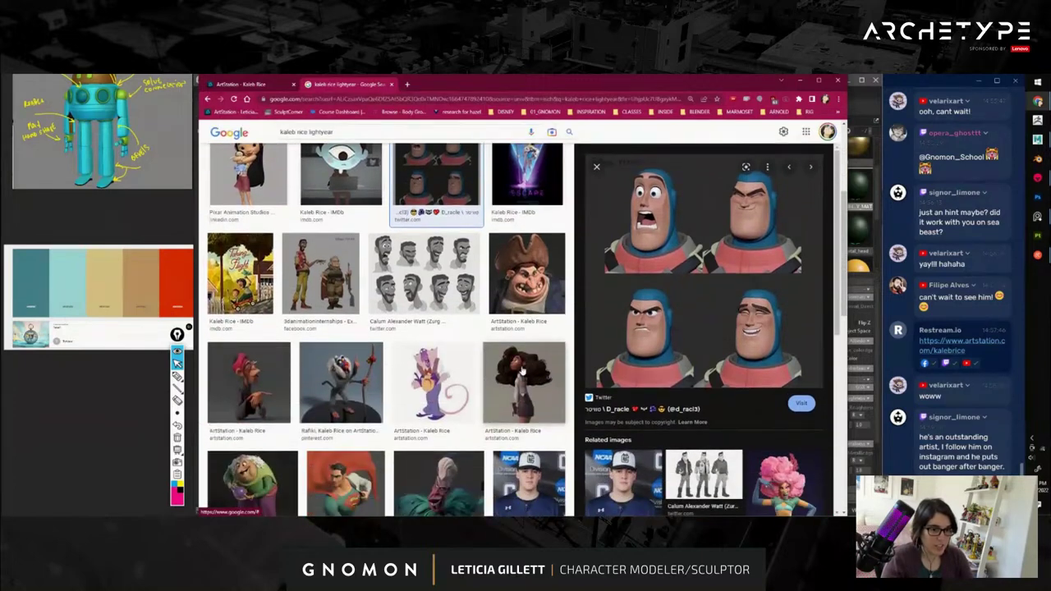
pyautogui.scroll(-3, 520, 374)
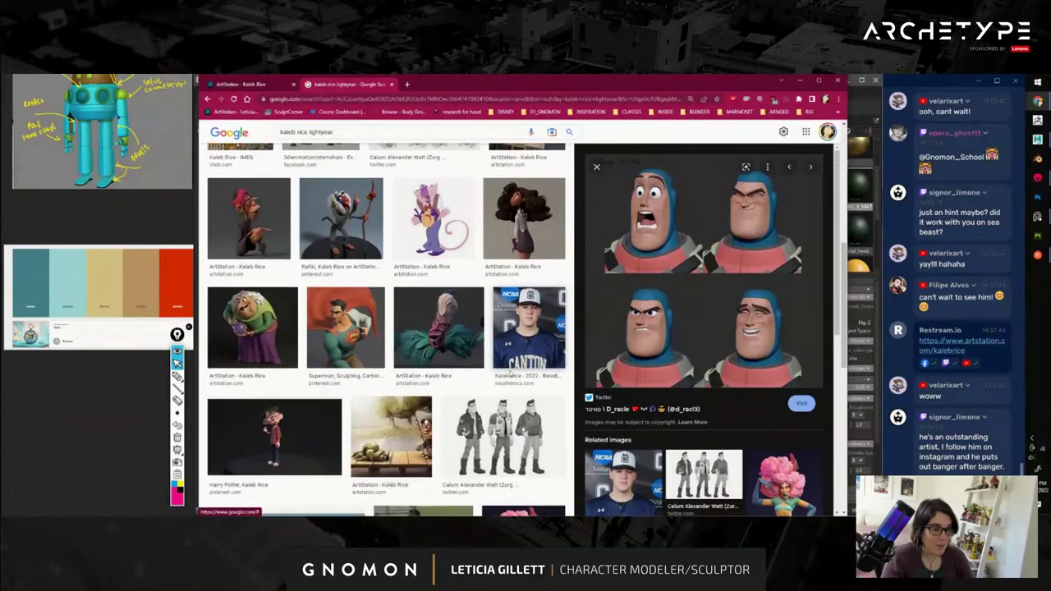
pyautogui.scroll(-10, 509, 374)
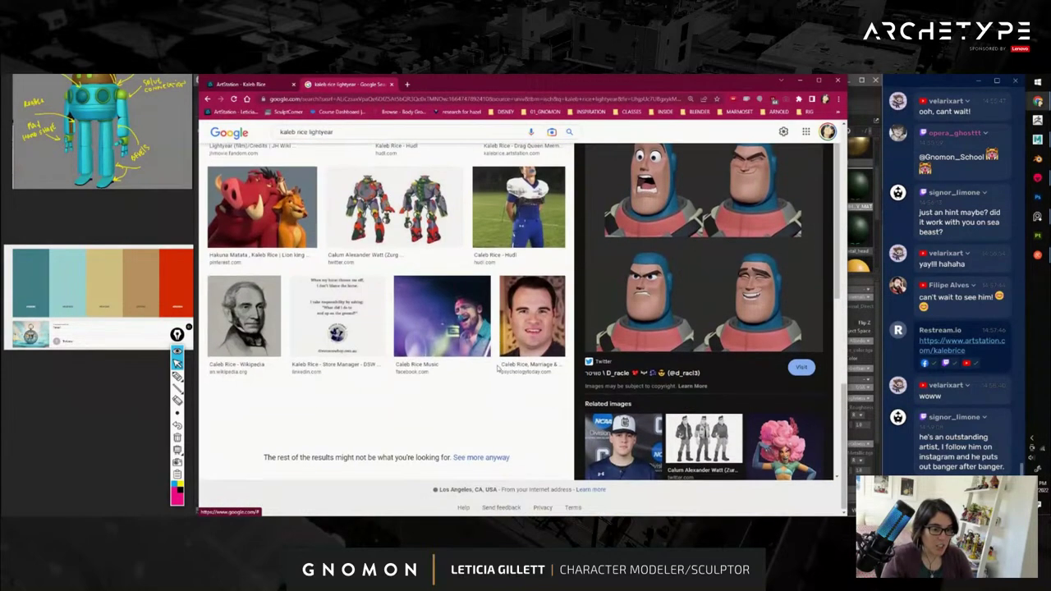
# Switch to Marmoset Toolbag and review the three posed robots from several distances and angles.
pyautogui.hotkey('alt', 'Tab')
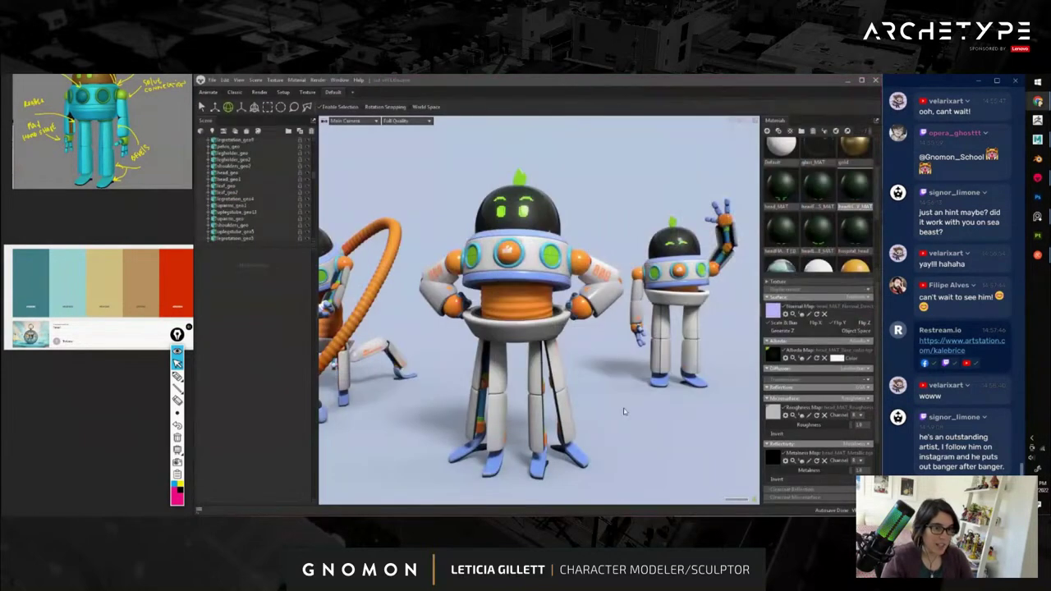
pyautogui.scroll(-5, 573, 384)
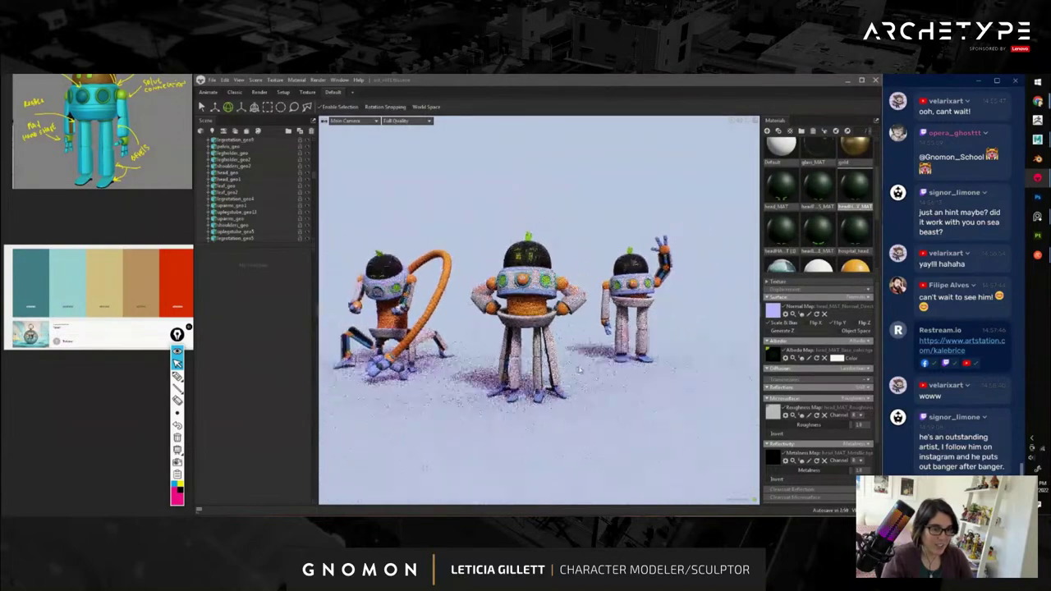
pyautogui.scroll(5, 578, 370)
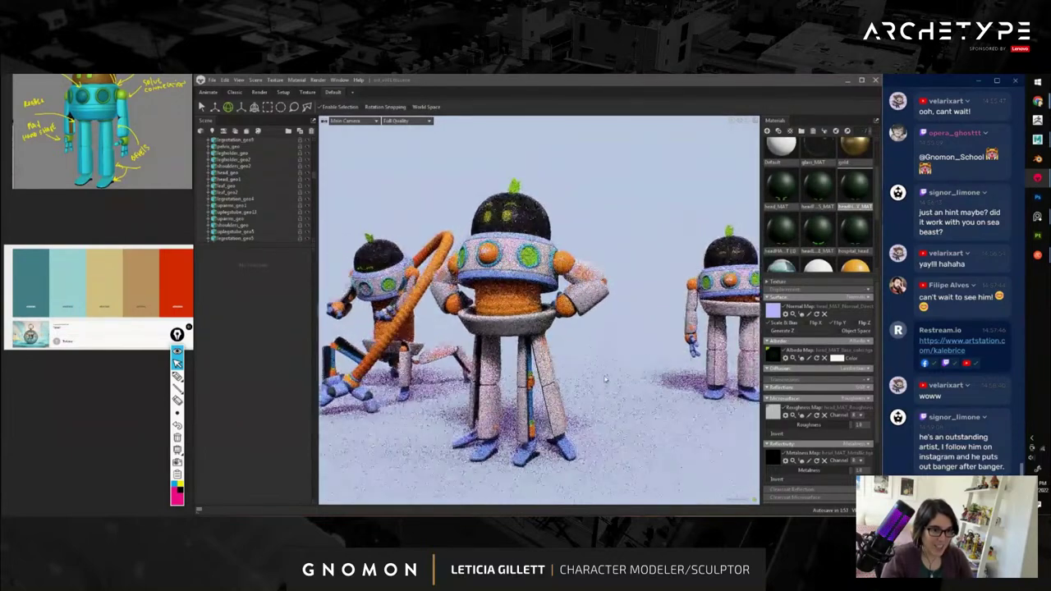
pyautogui.scroll(3, 604, 369)
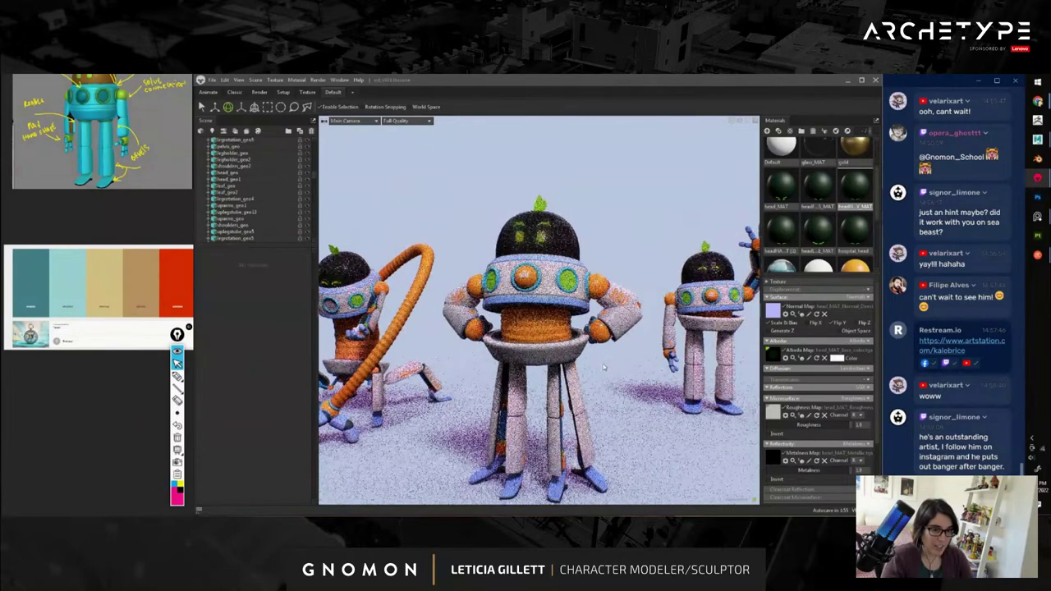
pyautogui.scroll(-3, 603, 367)
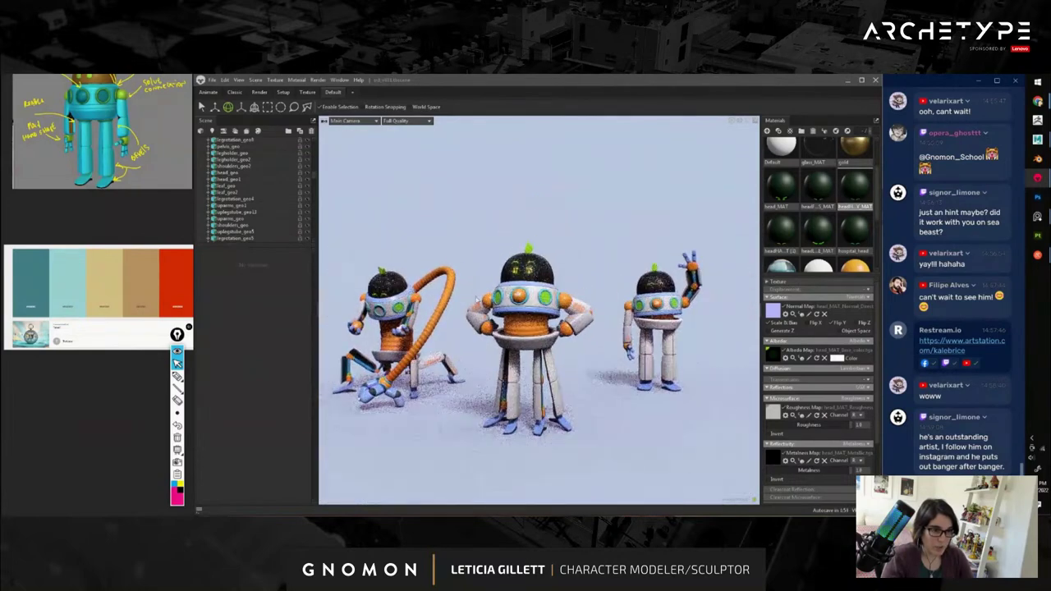
pyautogui.moveTo(605, 340); pyautogui.dragTo(591, 358)
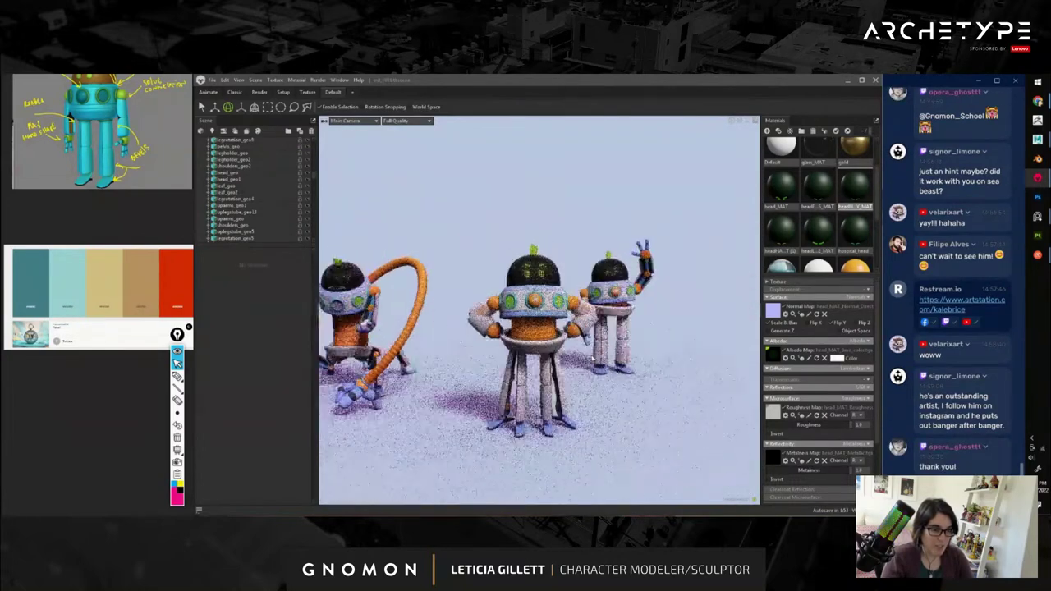
pyautogui.scroll(5, 591, 360)
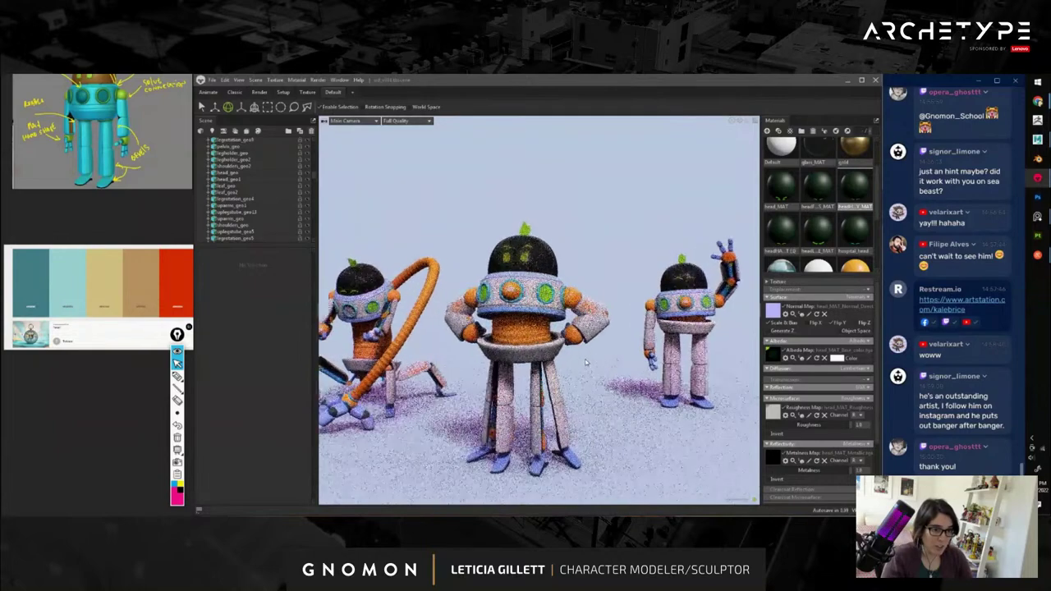
pyautogui.scroll(2, 582, 363)
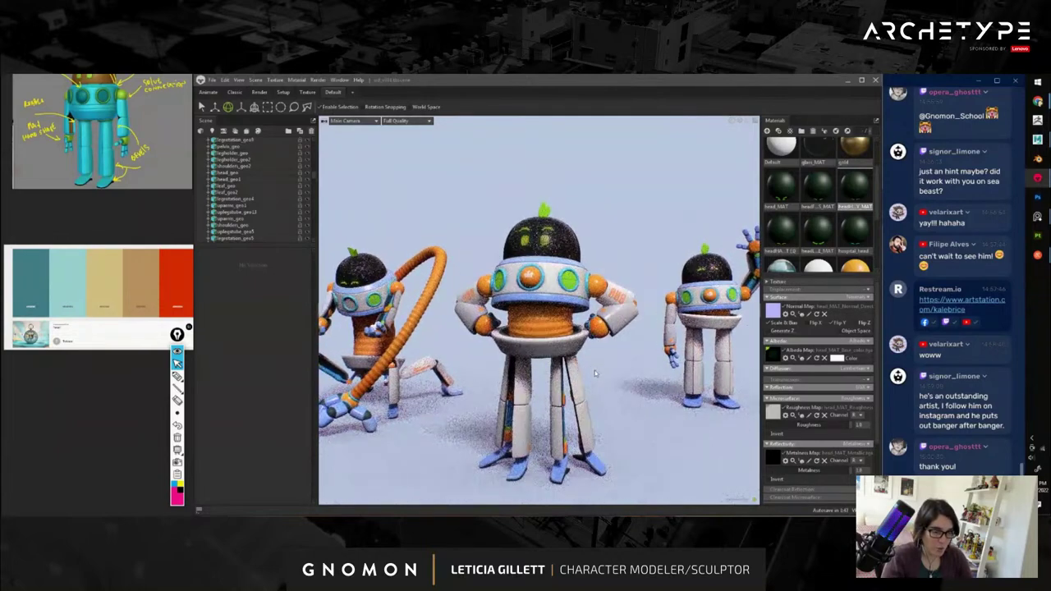
pyautogui.moveTo(594, 372); pyautogui.dragTo(591, 368, button='middle')
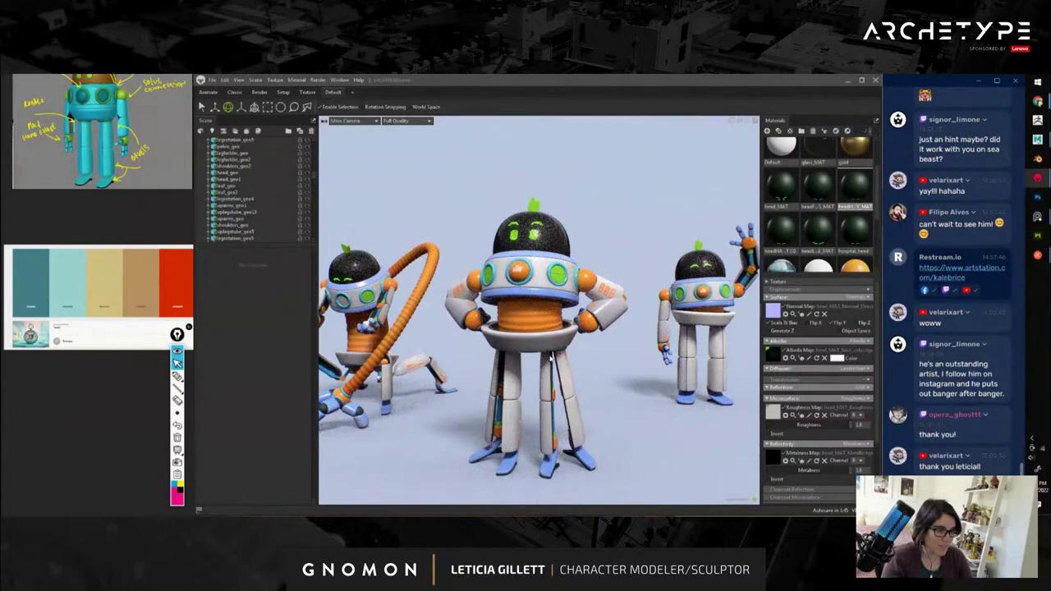